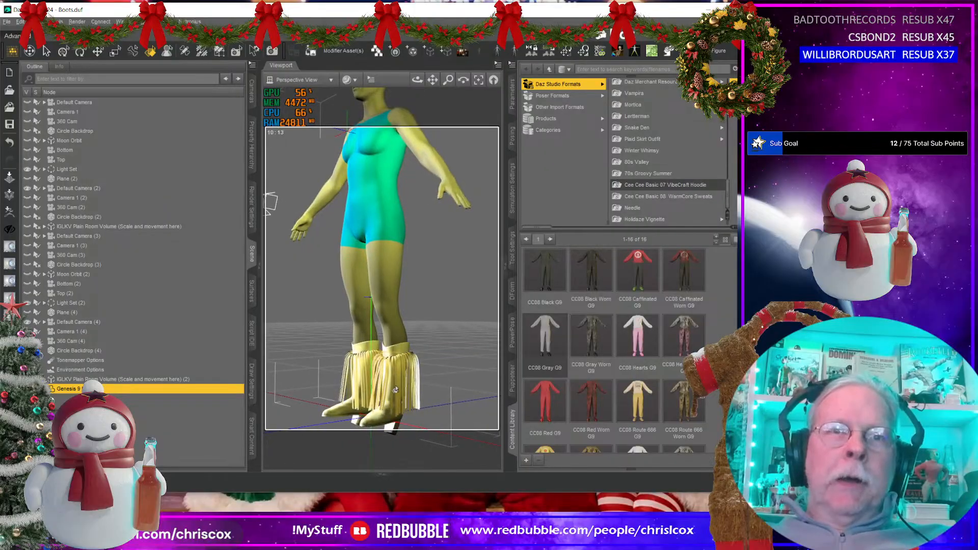
# Step: Examine the fringed boots on the figure up close from several angles
pyautogui.scroll(-3, 382, 277)
pyautogui.scroll(5, 381, 277)
pyautogui.scroll(-2, 382, 277)
pyautogui.moveTo(382, 301); pyautogui.dragTo(377, 278, button='middle')
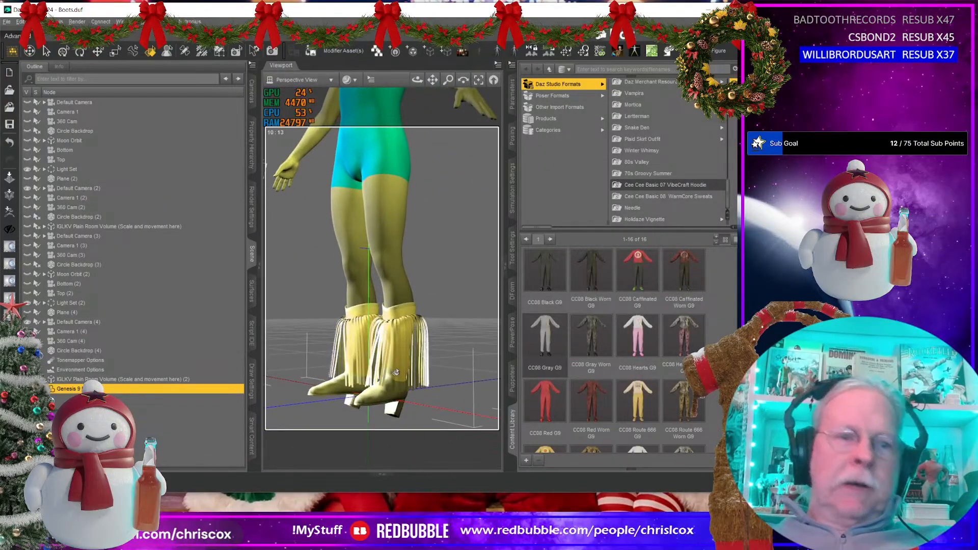
pyautogui.moveTo(353, 371)
pyautogui.mouseDown(button='middle')
pyautogui.moveTo(474, 370)
pyautogui.moveTo(352, 368)
pyautogui.moveTo(394, 352)
pyautogui.moveTo(352, 371)
pyautogui.mouseUp(button='middle')
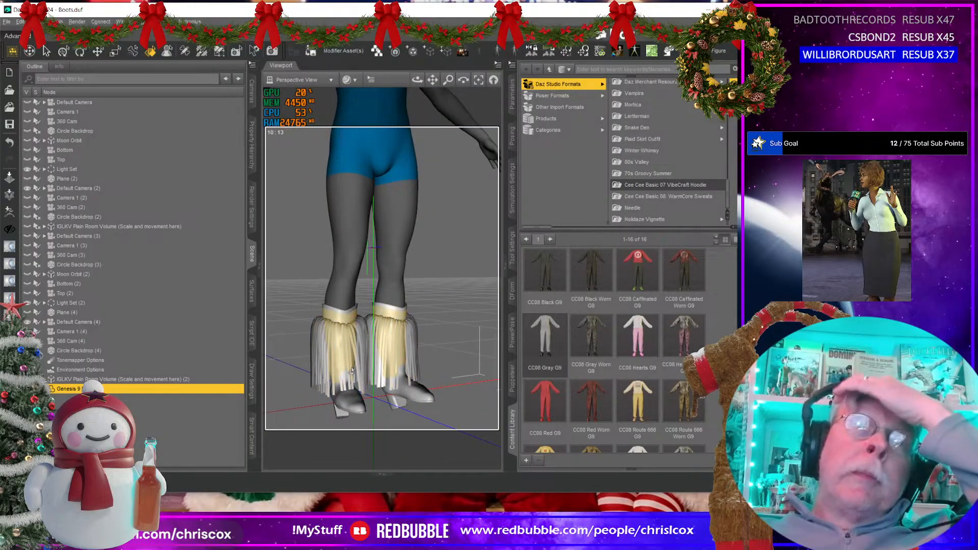
pyautogui.moveTo(346, 388); pyautogui.dragTo(343, 368, button='middle')
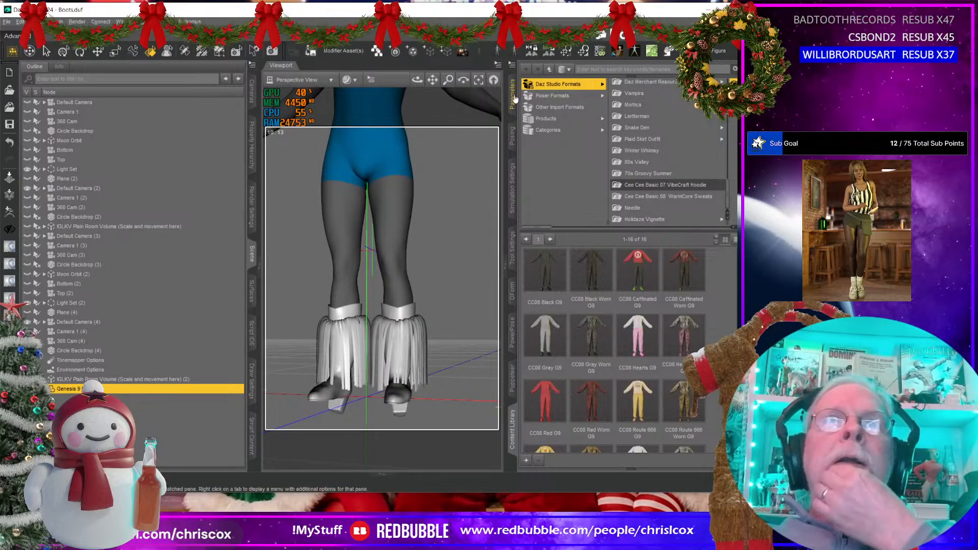
pyautogui.click(512, 65)
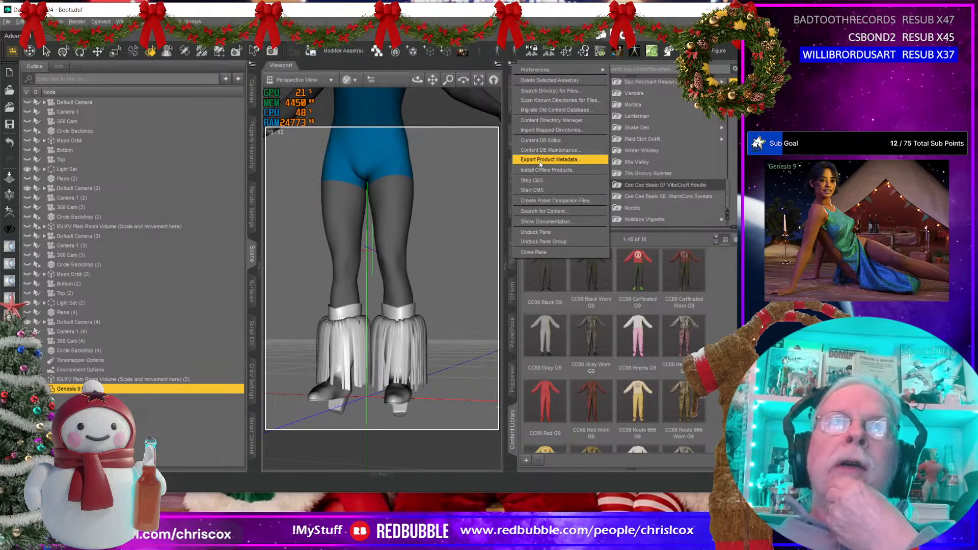
pyautogui.click(543, 141)
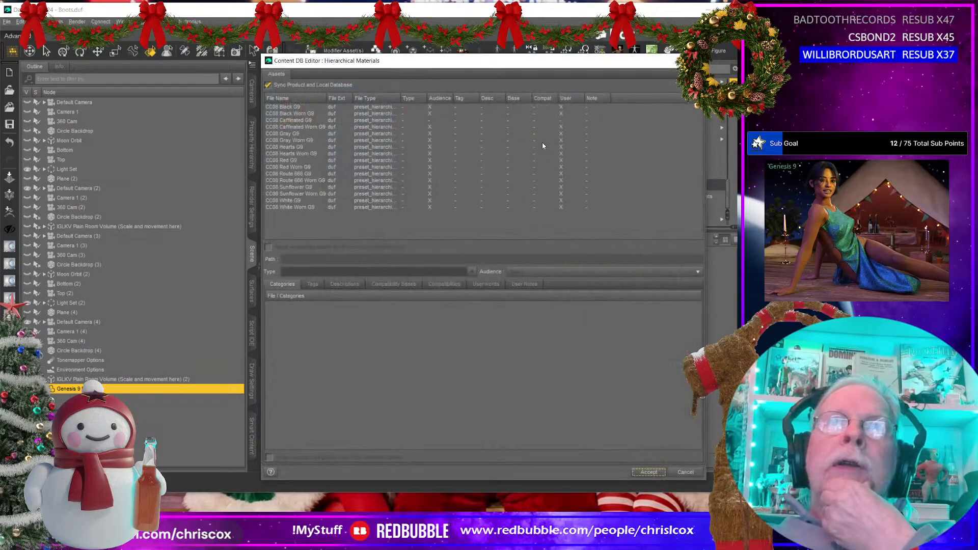
pyautogui.press('Escape')
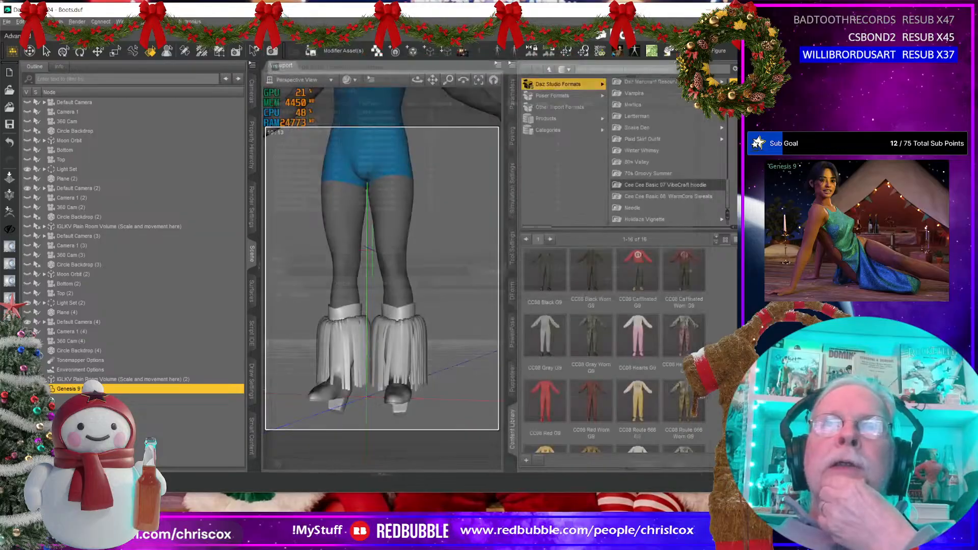
# Step: Add the Projects/Dresses/Fringe Dress folder to the DAZ Studio Formats content directories in the Content Directory Manager and accept
pyautogui.click(511, 66)
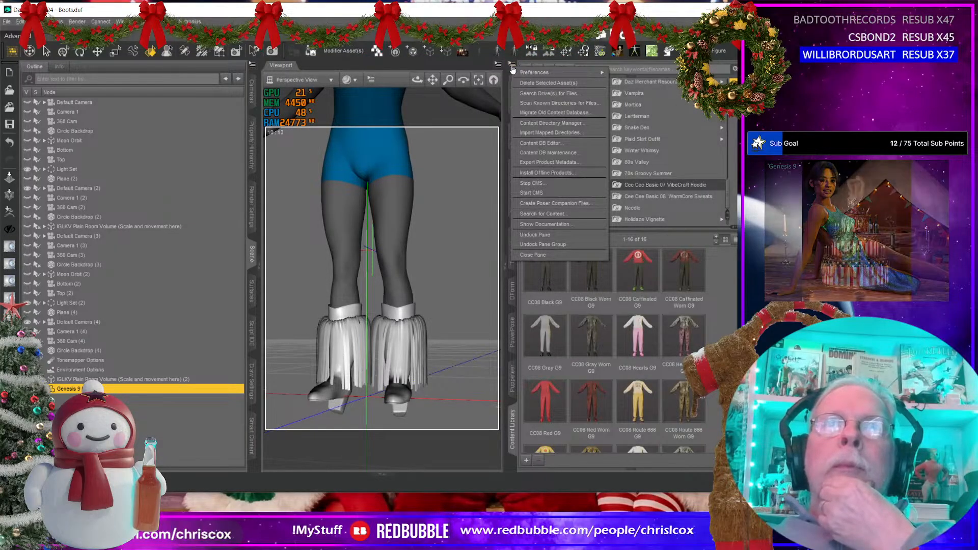
pyautogui.click(547, 124)
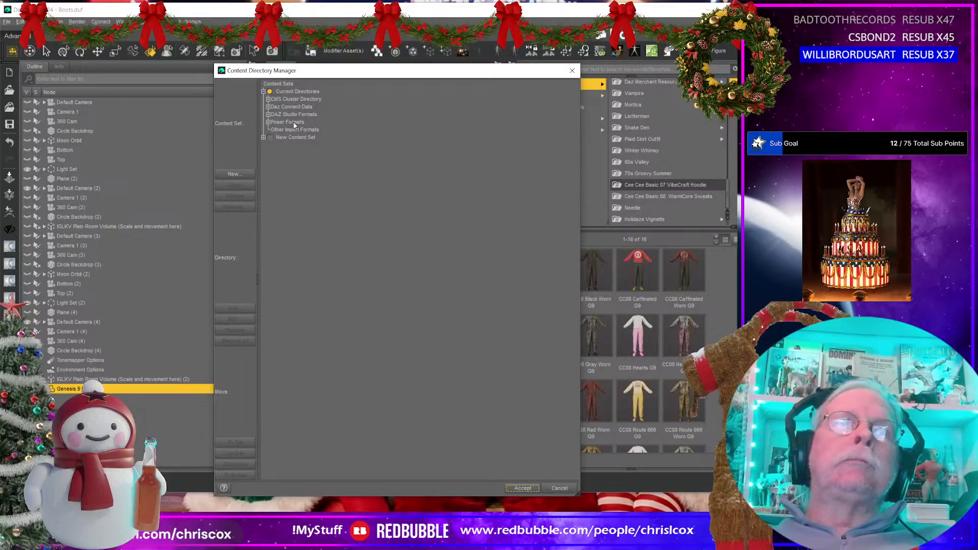
pyautogui.click(287, 109)
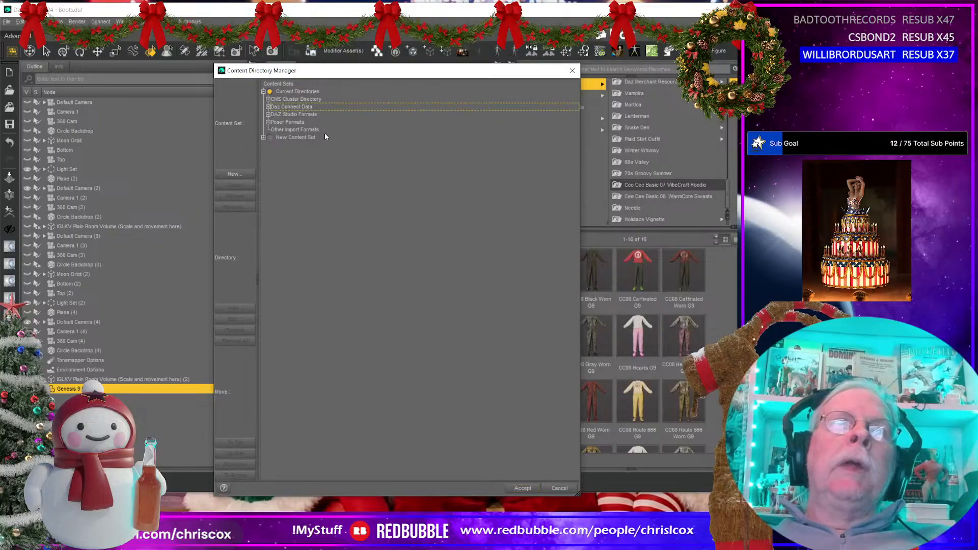
pyautogui.click(285, 115)
pyautogui.click(235, 308)
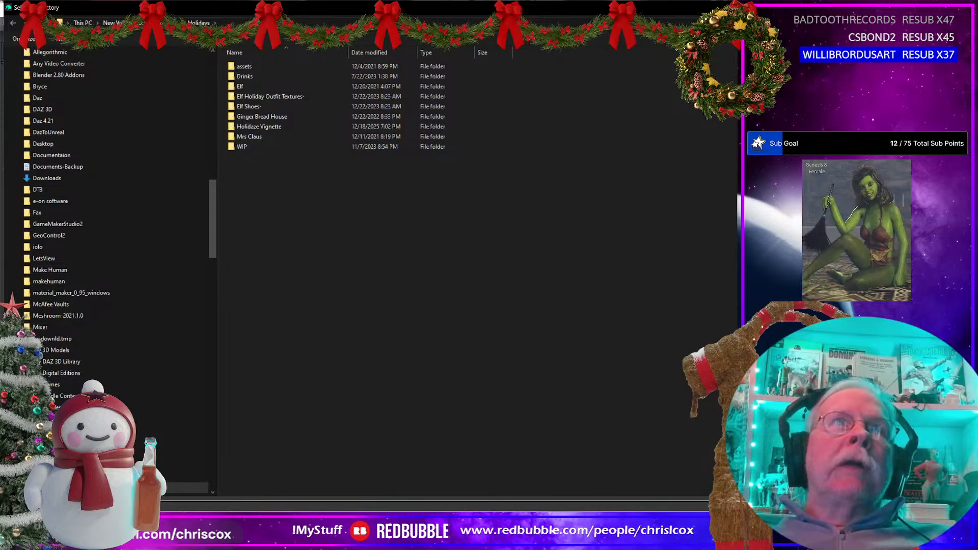
pyautogui.click(165, 23)
pyautogui.scroll(-15, 291, 253)
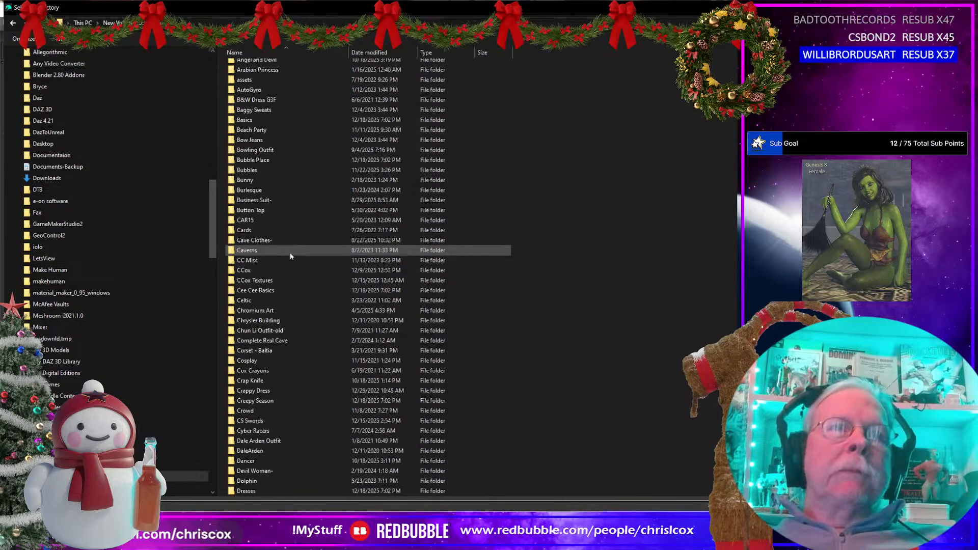
pyautogui.doubleClick(283, 340)
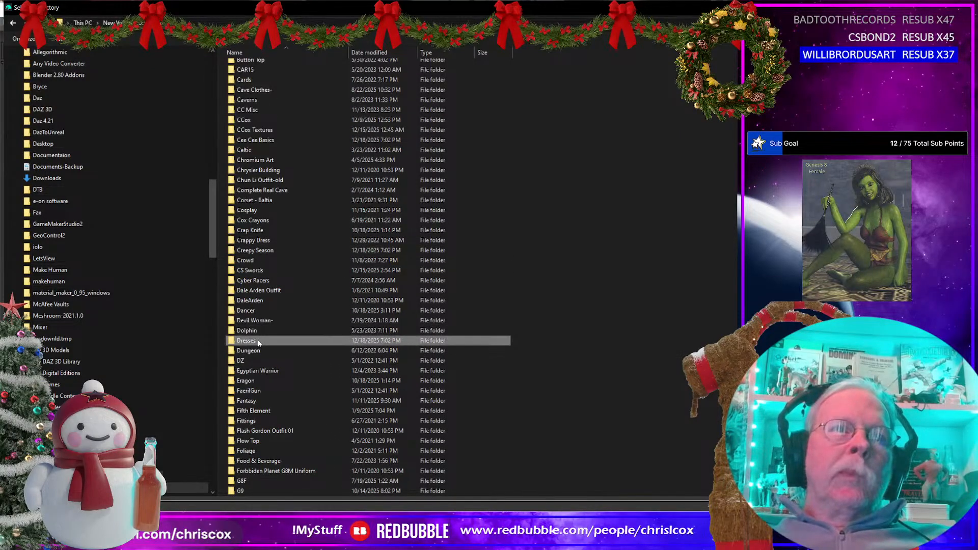
pyautogui.click(275, 76)
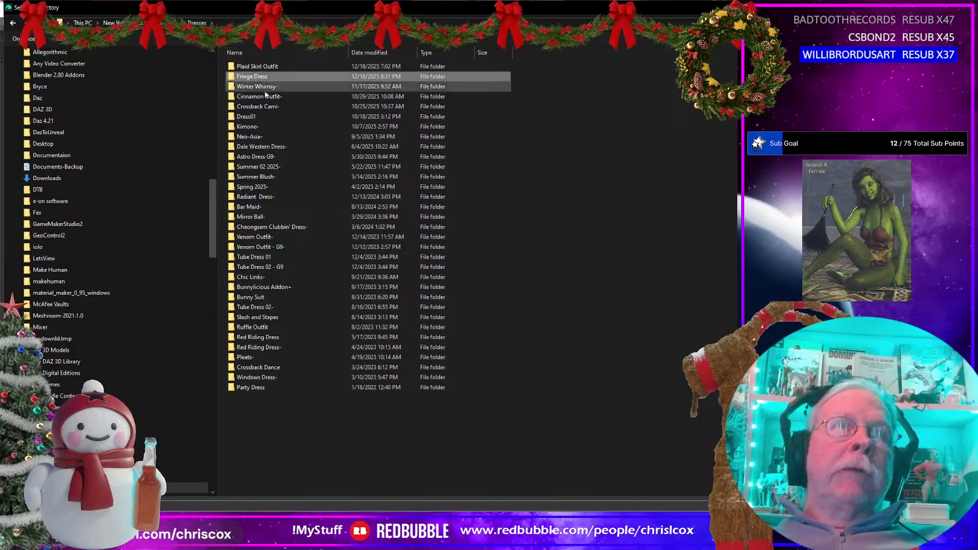
pyautogui.press('Return')
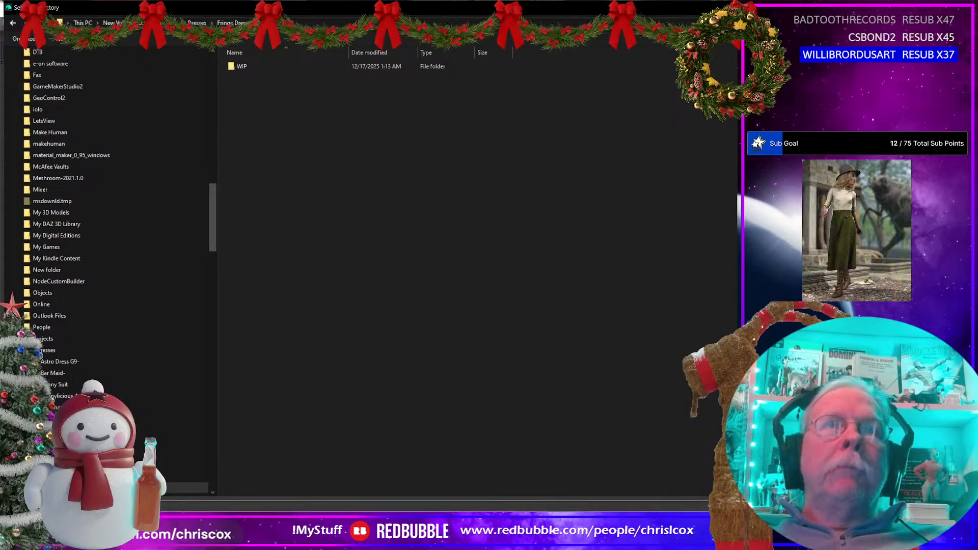
pyautogui.click(659, 525)
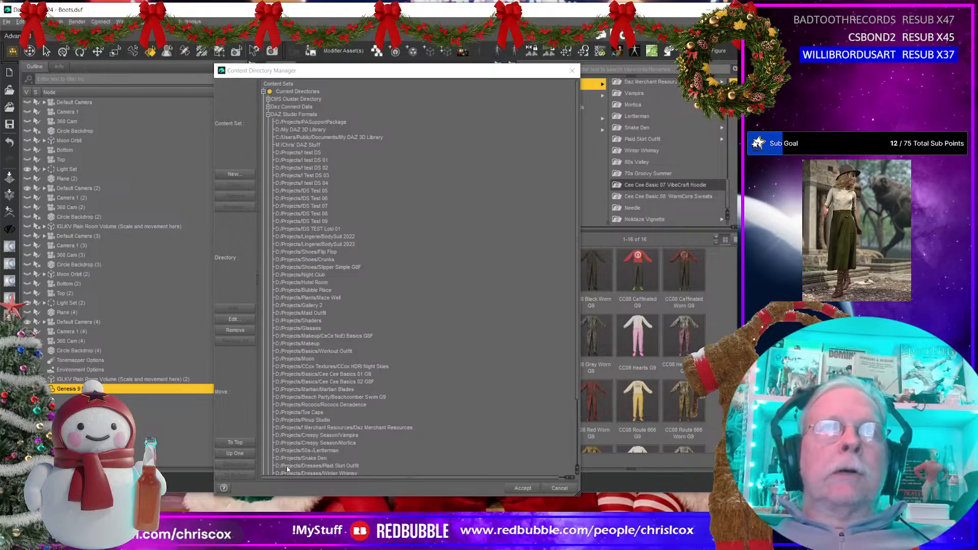
pyautogui.click(519, 488)
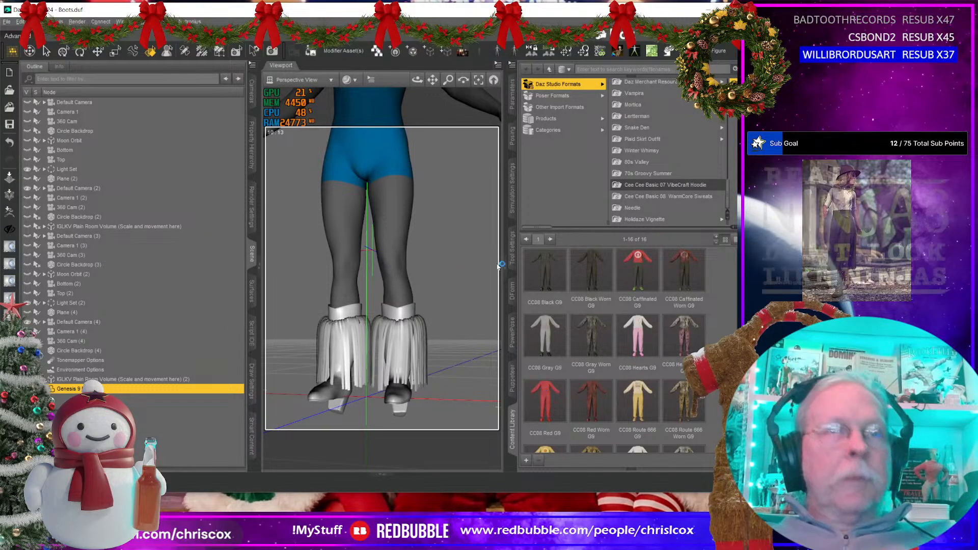
# Step: Switch to File Explorer and copy the People, Runtime and Templates folders from D:\Projects\!Template
pyautogui.moveTo(967, 31); pyautogui.dragTo(408, 36)
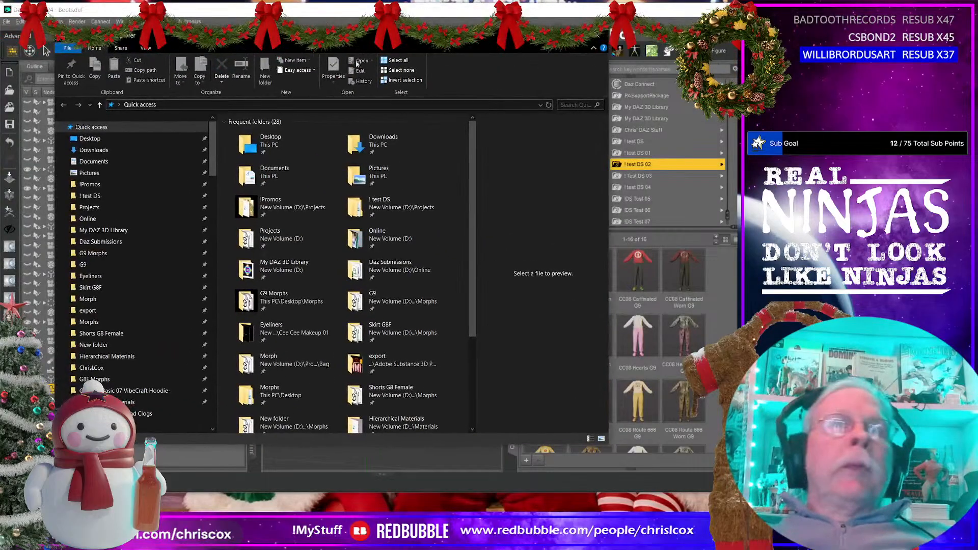
pyautogui.click(102, 207)
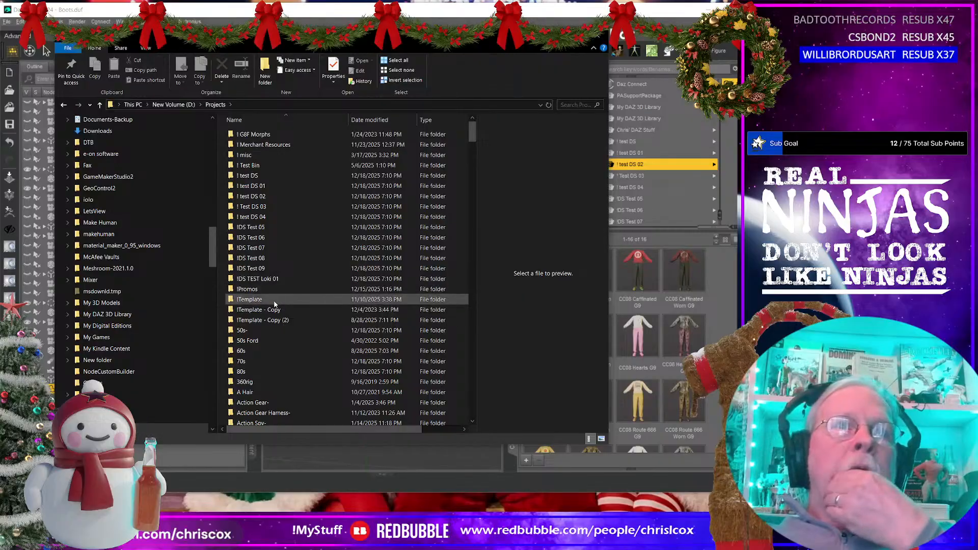
pyautogui.doubleClick(311, 299)
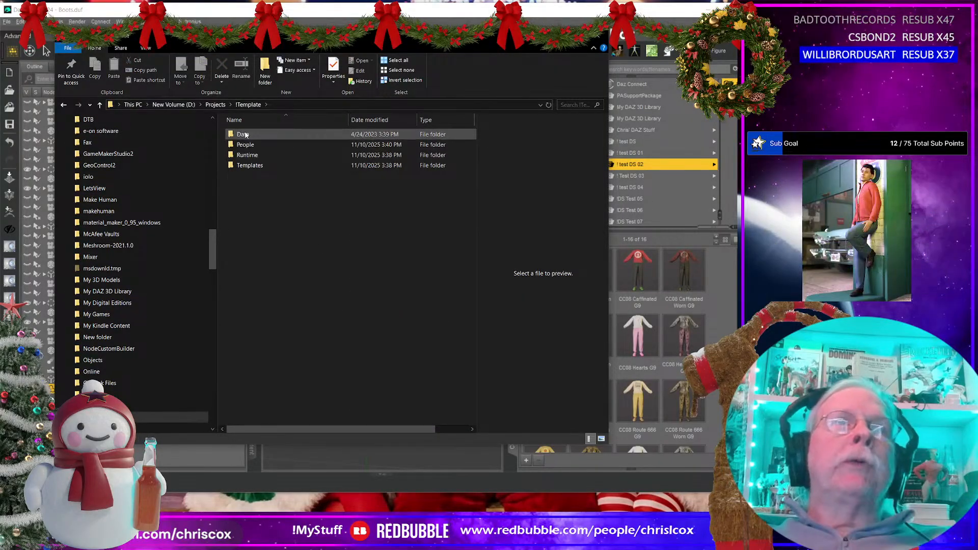
pyautogui.click(245, 146)
pyautogui.keyDown('ctrl'); pyautogui.click(249, 156); pyautogui.keyUp('ctrl')
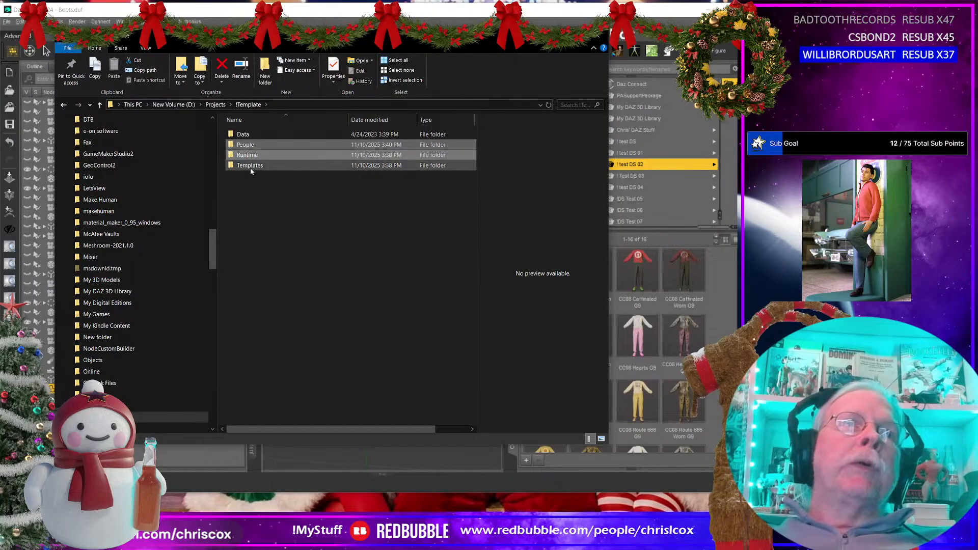
pyautogui.keyDown('ctrl'); pyautogui.click(249, 166); pyautogui.keyUp('ctrl')
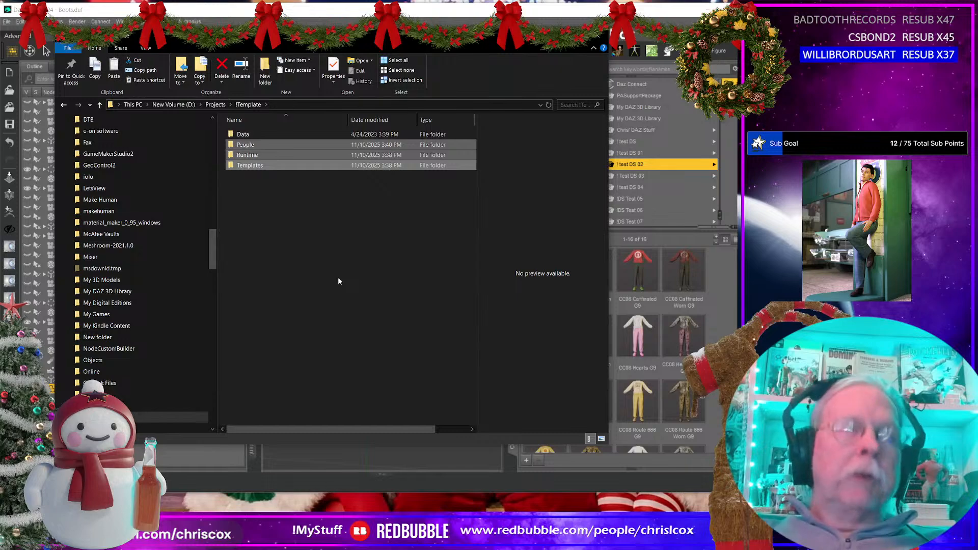
# Step: Paste the copied template folders into Projects\Dresses\Fringe Dress and move Fringe Boots.zprj into its WIP folder
pyautogui.scroll(-2, 185, 350)
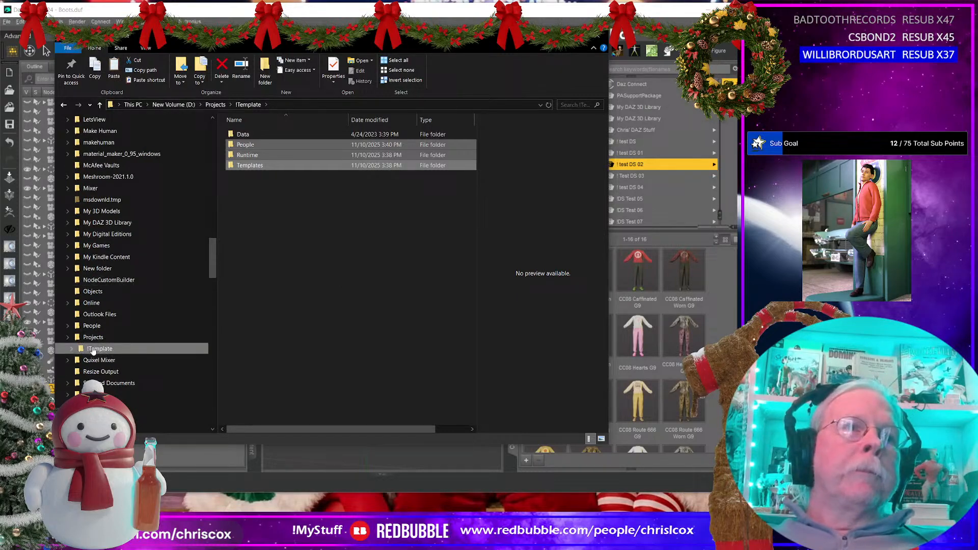
pyautogui.click(67, 338)
pyautogui.scroll(-5, 130, 339)
pyautogui.scroll(-12, 129, 338)
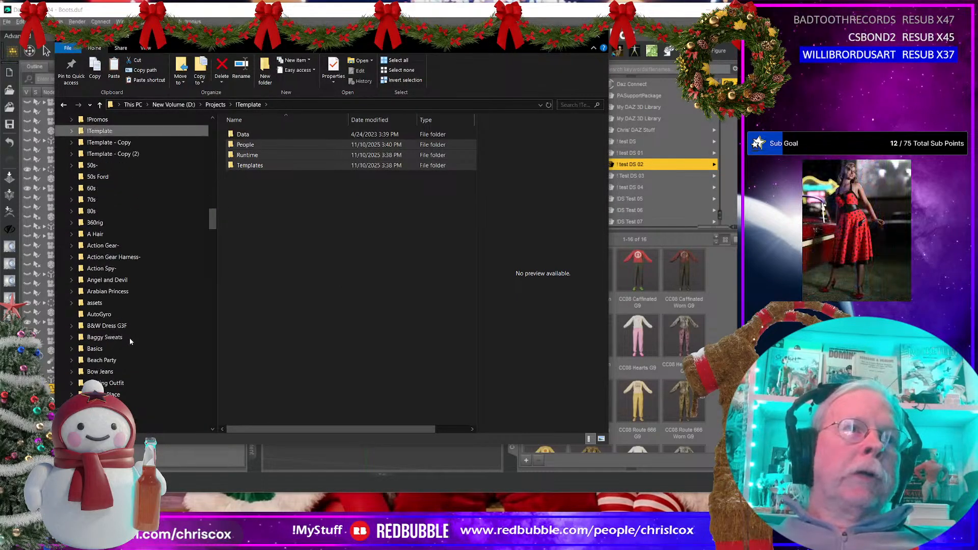
pyautogui.scroll(-4, 128, 338)
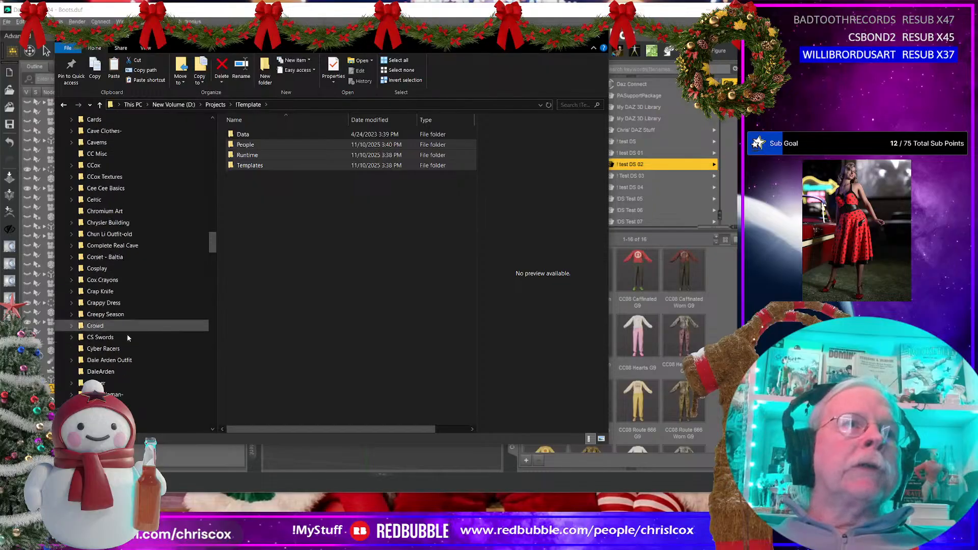
pyautogui.click(113, 350)
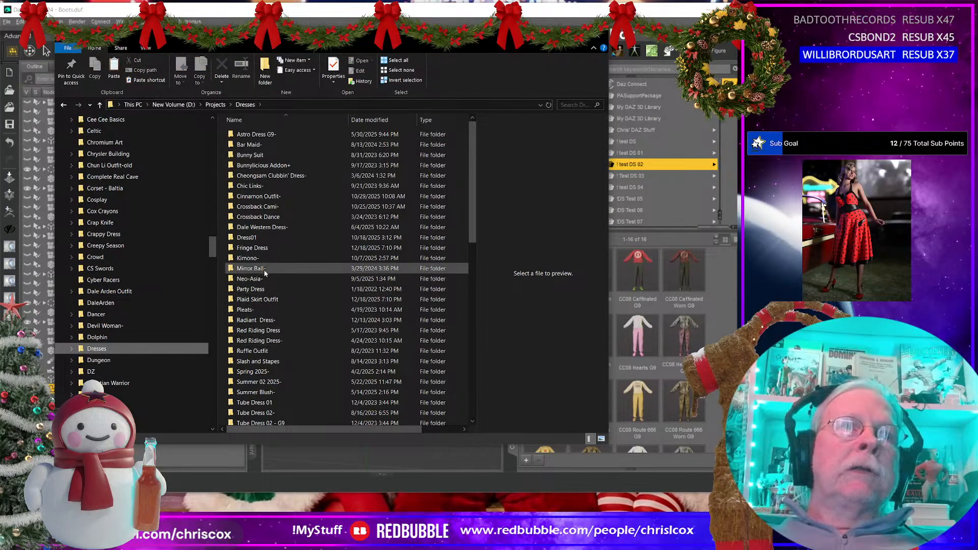
pyautogui.doubleClick(259, 248)
pyautogui.rightClick(305, 293)
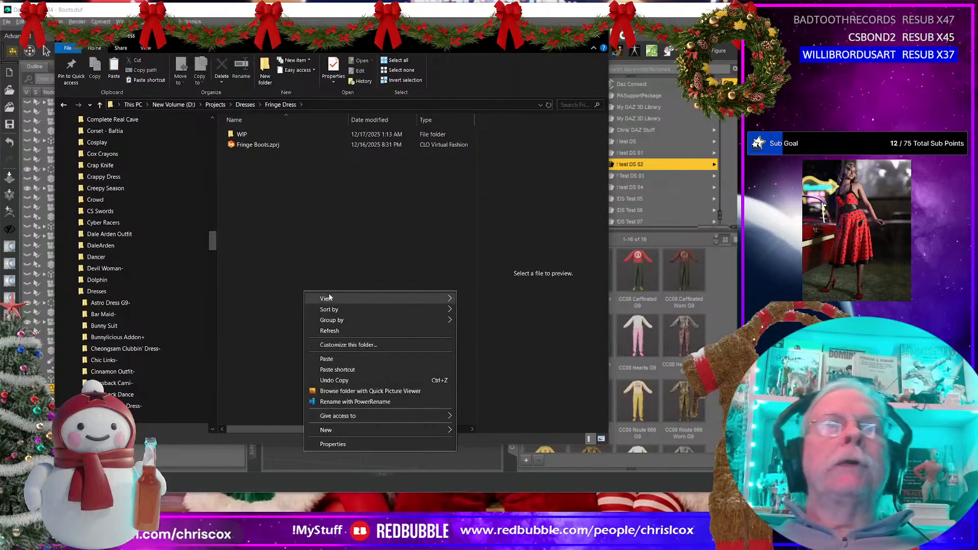
pyautogui.click(327, 360)
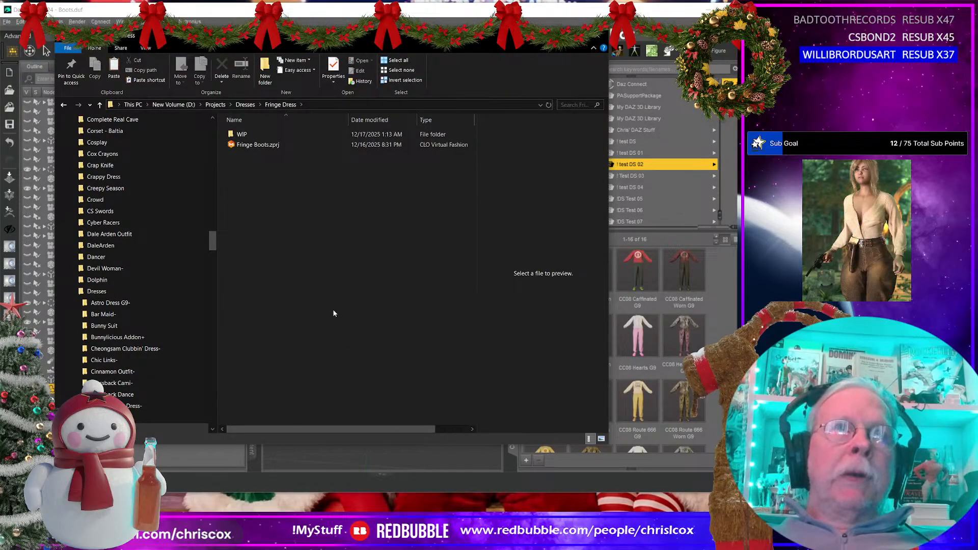
pyautogui.click(308, 225)
pyautogui.moveTo(260, 175); pyautogui.dragTo(247, 165)
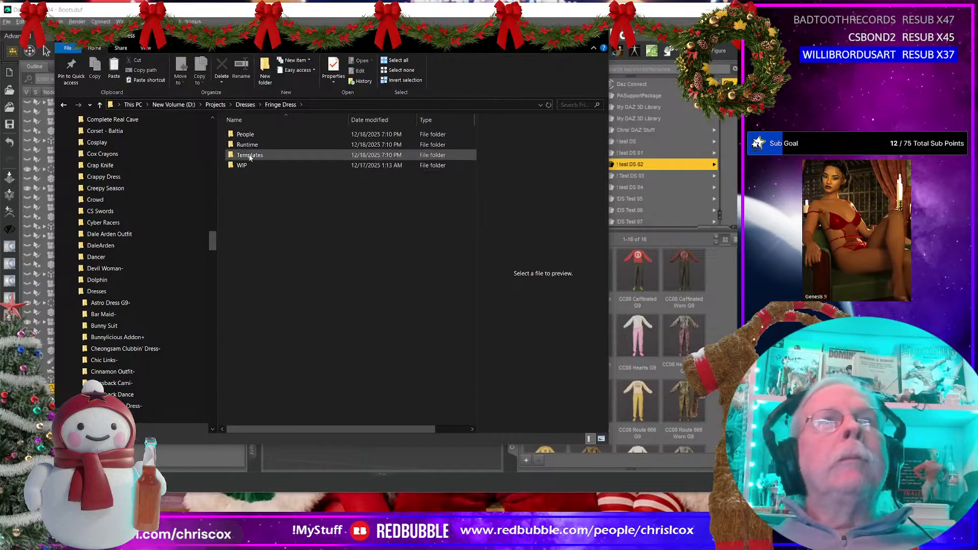
# Step: Go to Templates\CCox inside the Fringe Dress folder and open the Project folder's name for editing
pyautogui.click(254, 158)
pyautogui.doubleClick(254, 155)
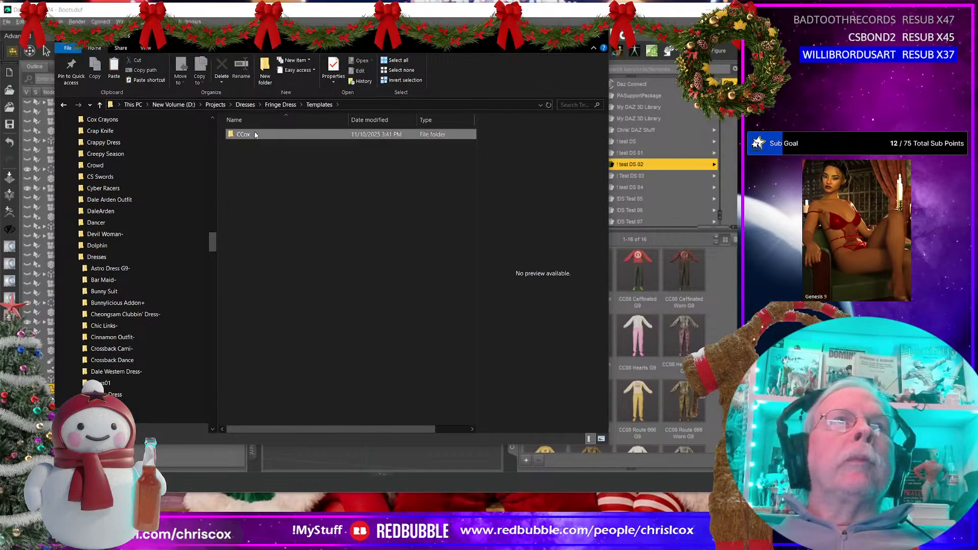
pyautogui.doubleClick(248, 135)
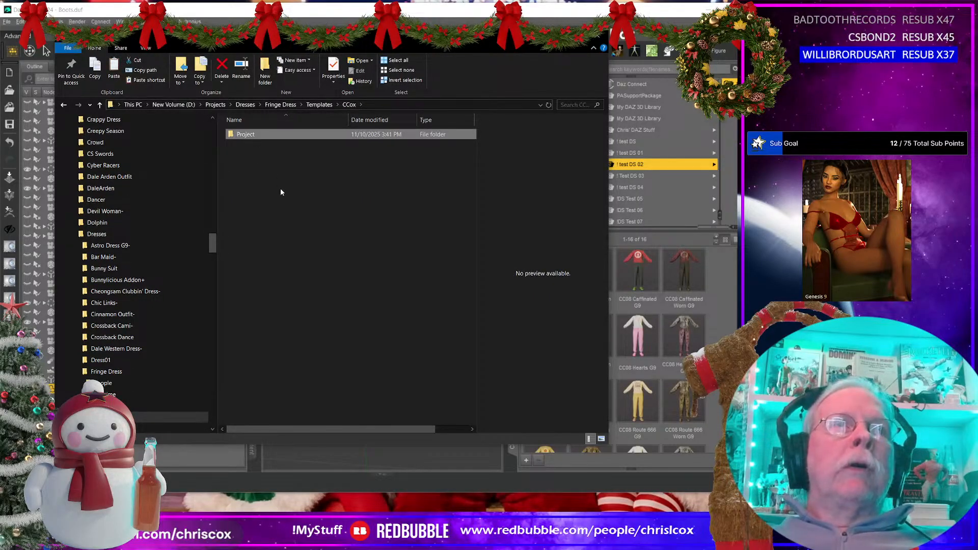
pyautogui.press('F2')
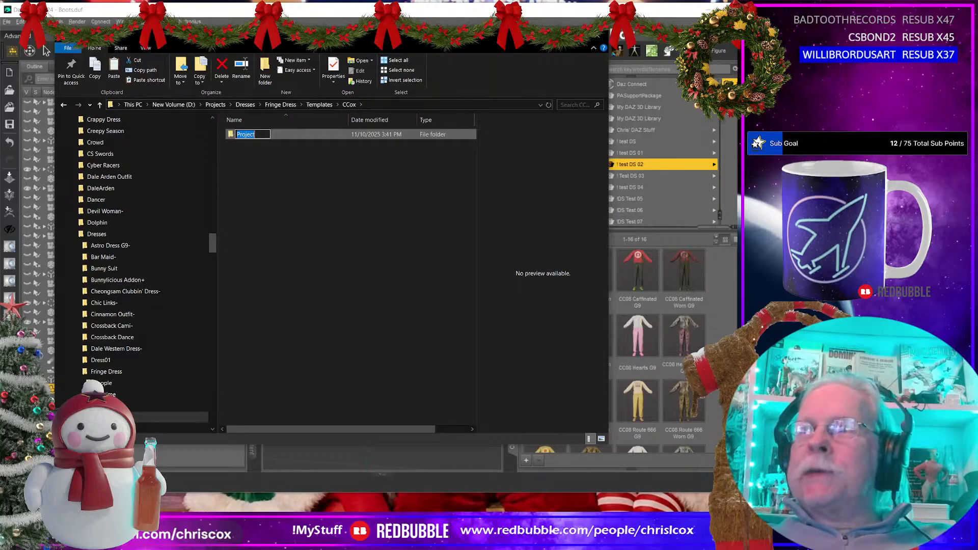
pyautogui.press('Return')
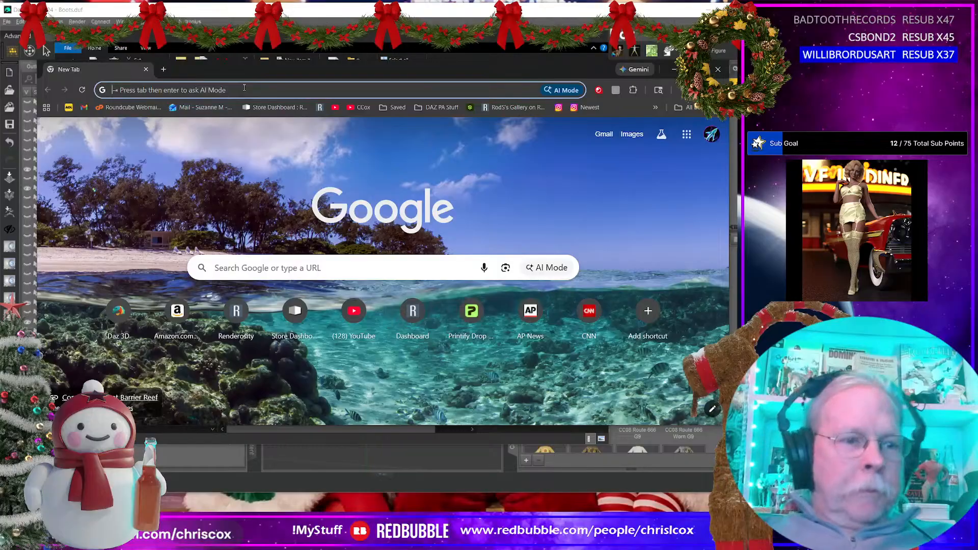
# Step: Open ChatGPT in the browser and ask for "Cool names for western themed fringe outfit"
pyautogui.write('chatgpt.com')
pyautogui.press('Return')
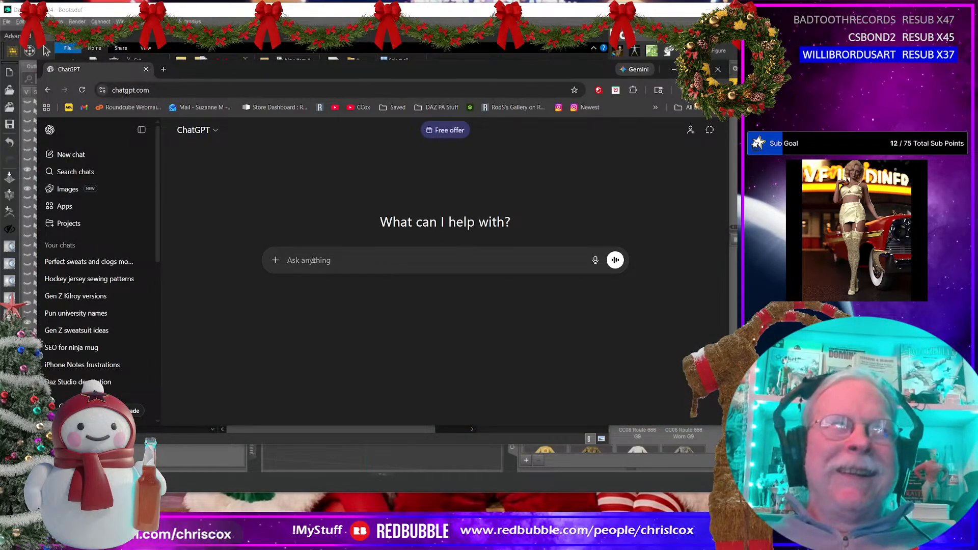
pyautogui.write('Cool')
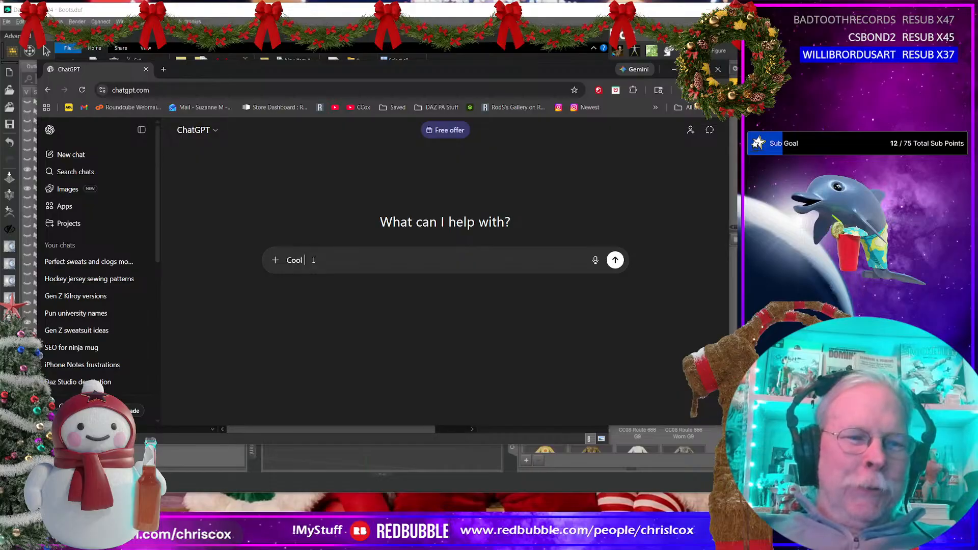
pyautogui.write(' names for ')
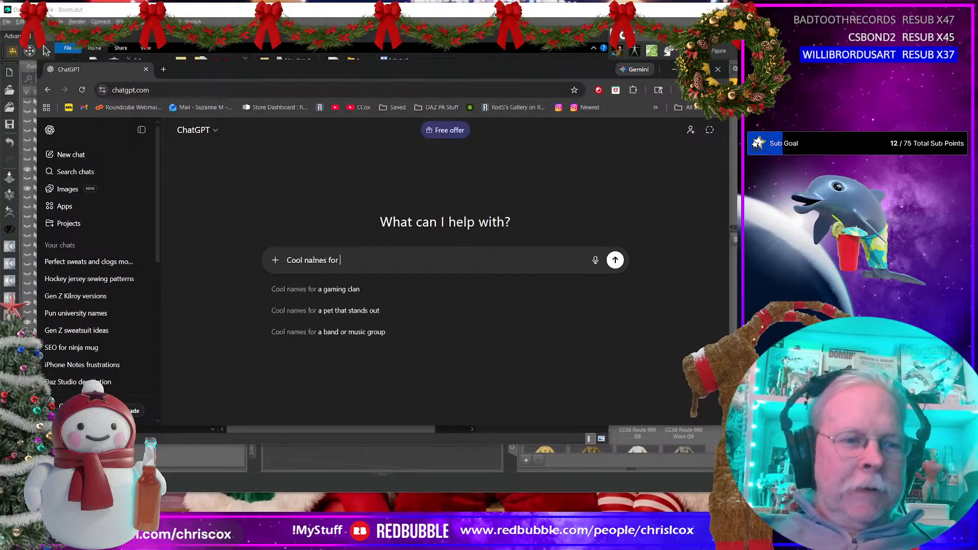
pyautogui.write('wea')
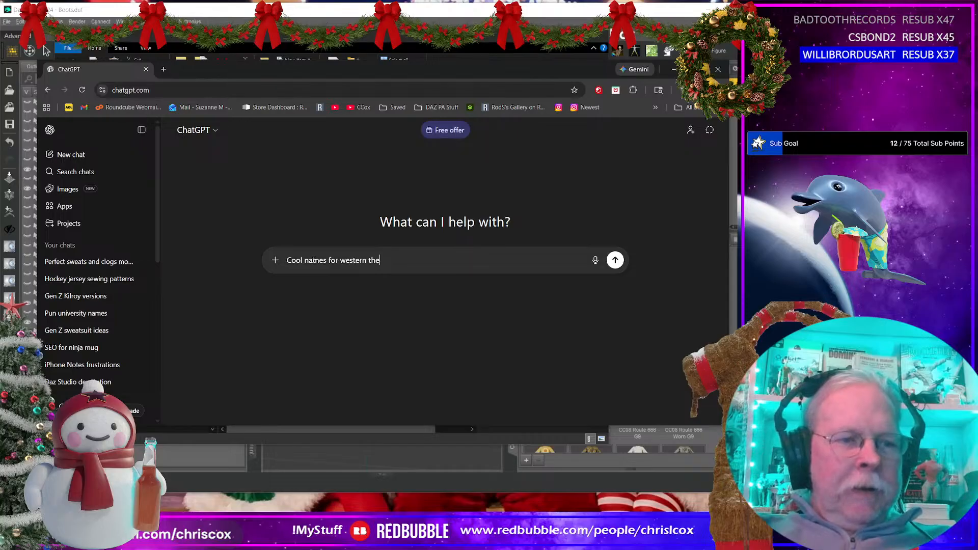
pyautogui.write('tern themed')
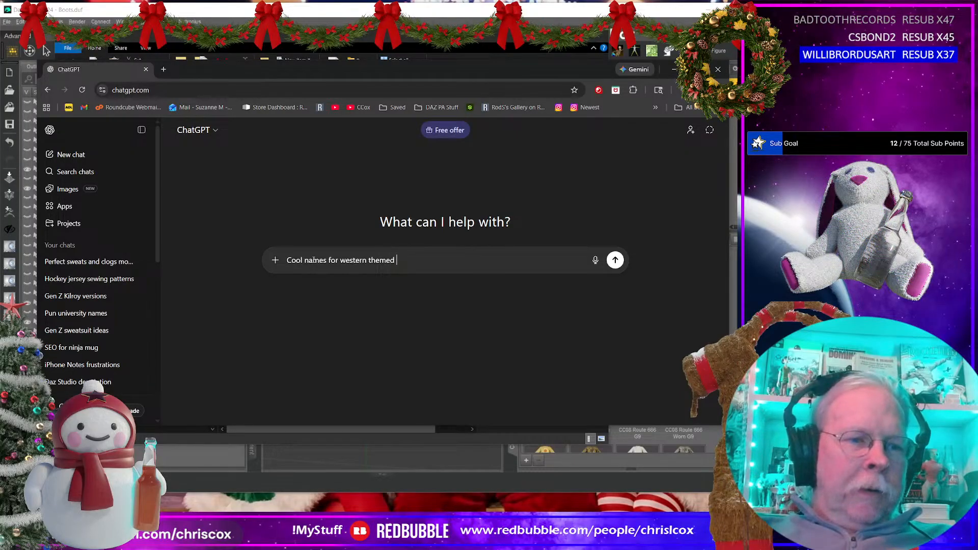
pyautogui.write(' fringe outfit')
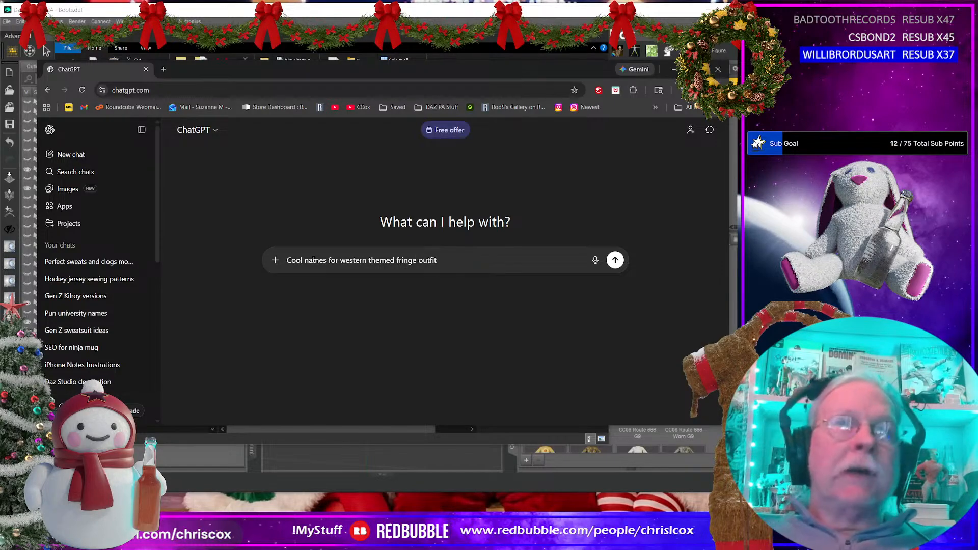
pyautogui.press('Return')
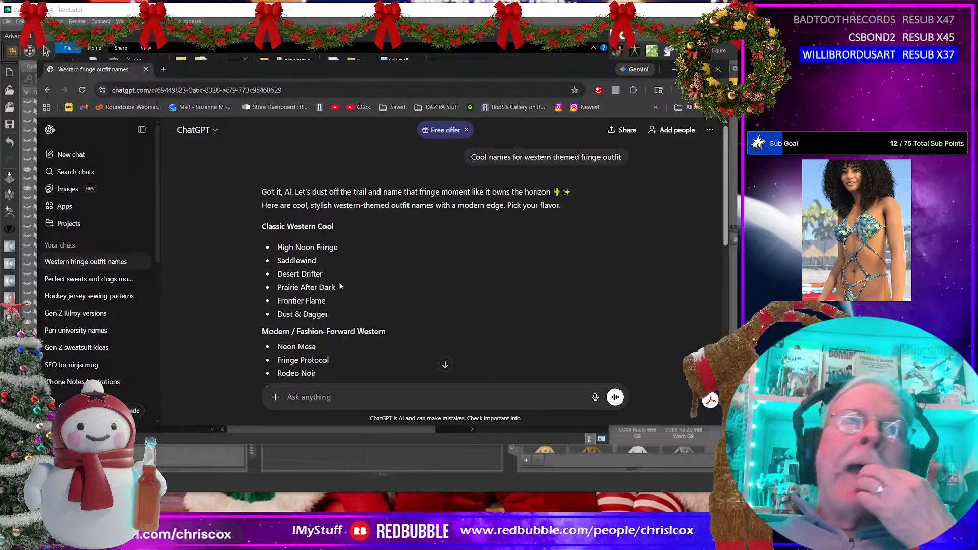
# Step: Copy the word "Frontier" from the suggested name Frontier Flame in the reply
pyautogui.doubleClick(288, 301)
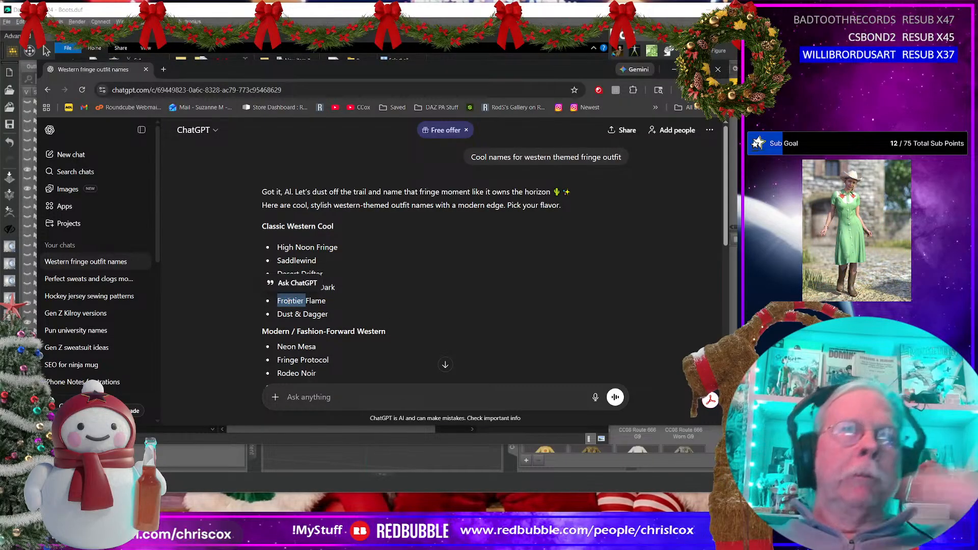
pyautogui.rightClick(290, 305)
pyautogui.click(313, 312)
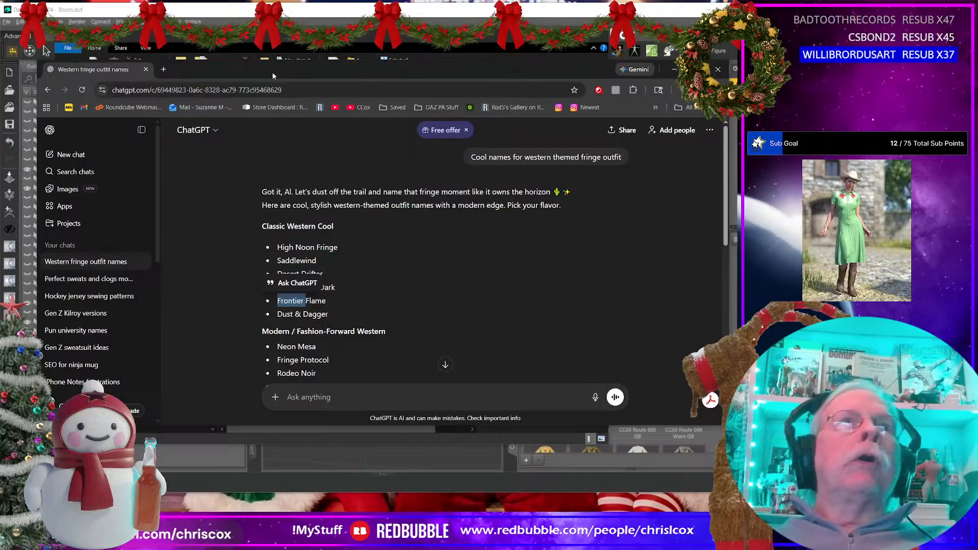
# Step: Open the Daz 3D site in a new browser tab and search its store for "arden"
pyautogui.moveTo(272, 72); pyautogui.dragTo(251, 64)
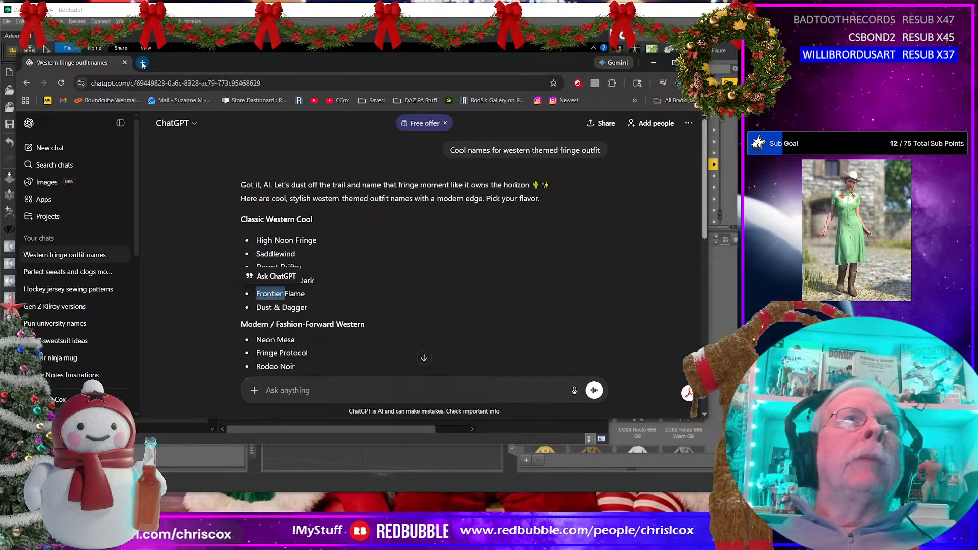
pyautogui.click(143, 63)
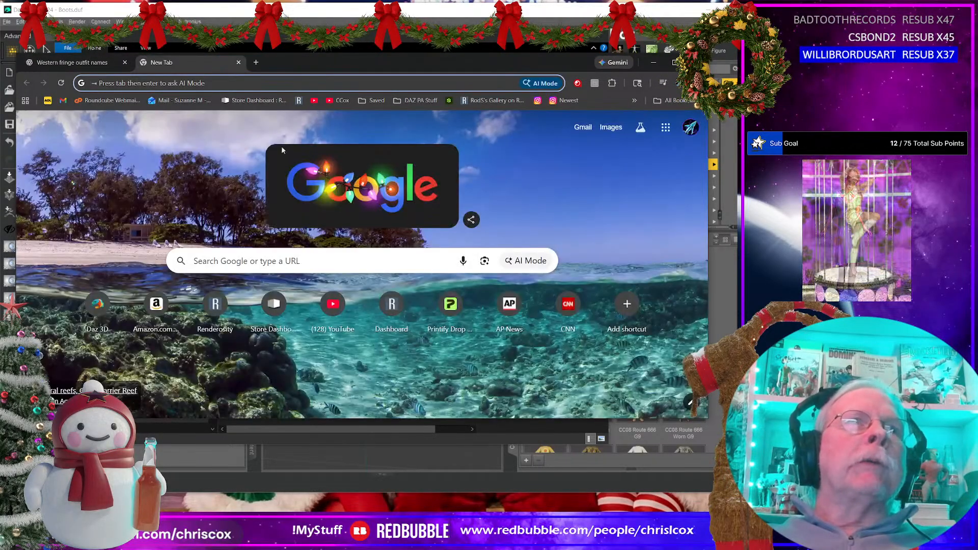
pyautogui.click(98, 305)
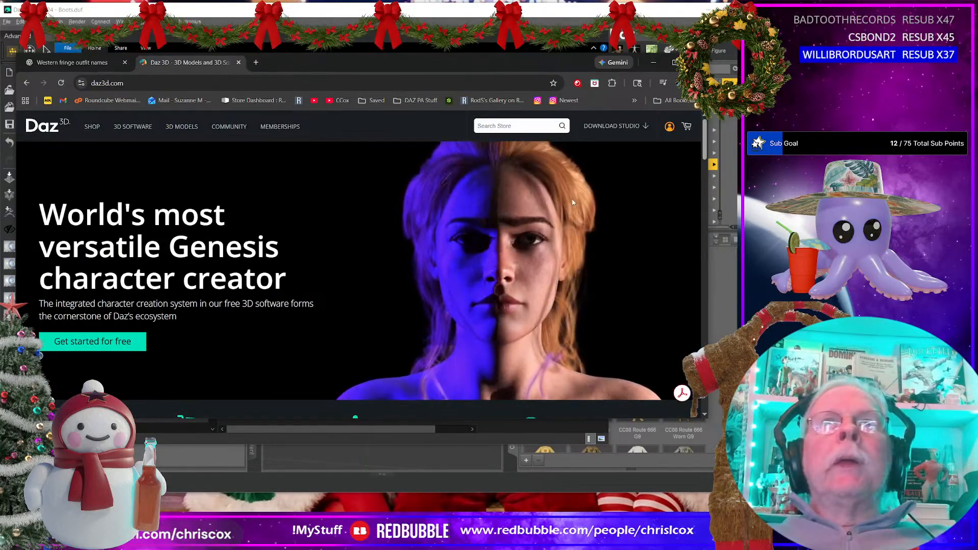
pyautogui.click(509, 126)
pyautogui.write('a')
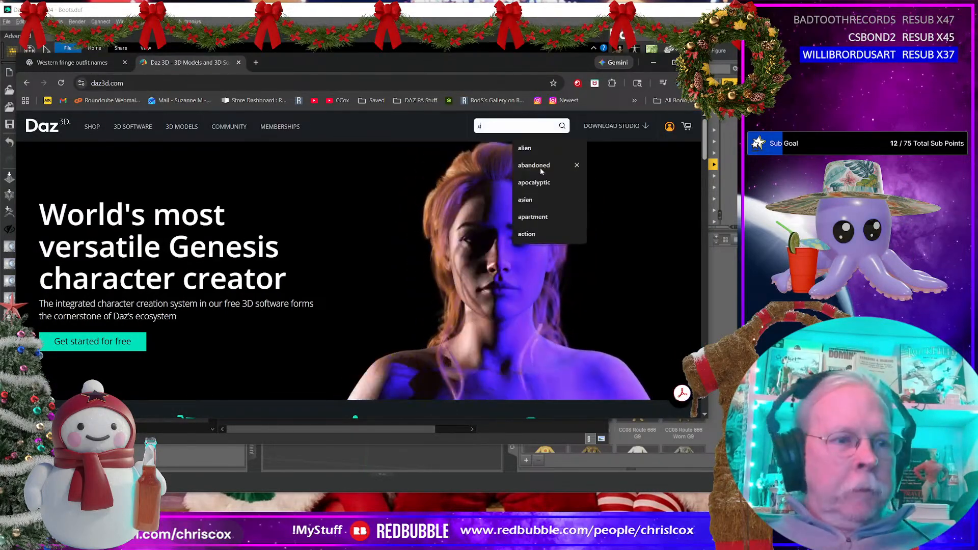
pyautogui.write('rde')
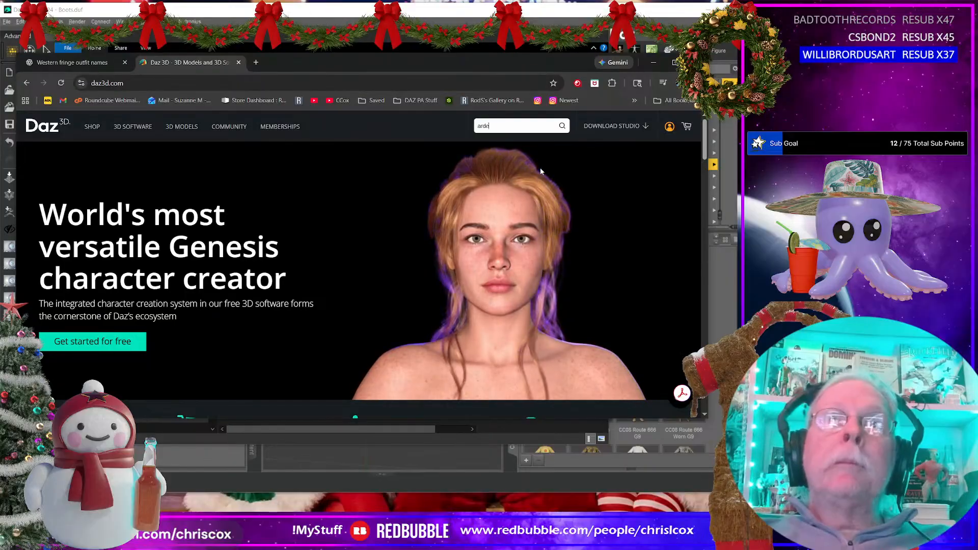
pyautogui.write('n')
pyautogui.press('Return')
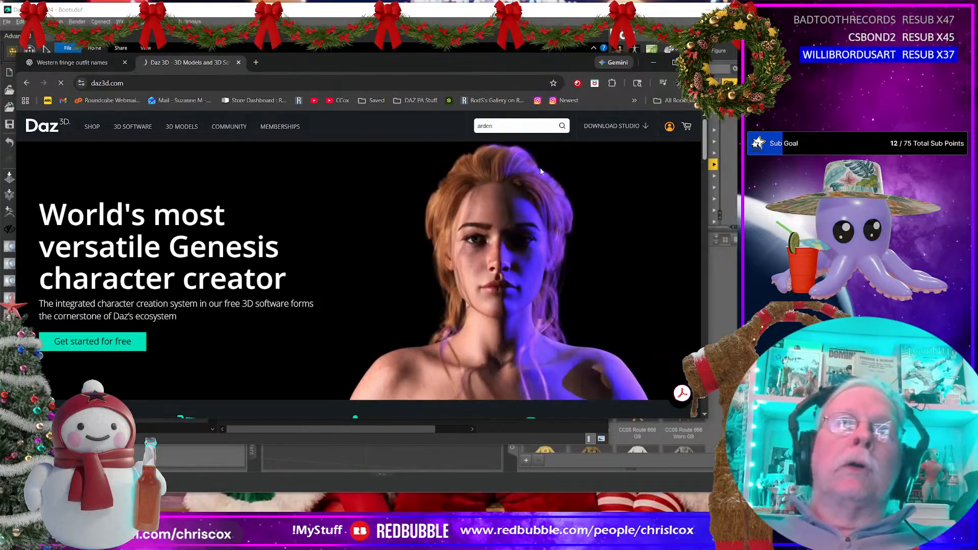
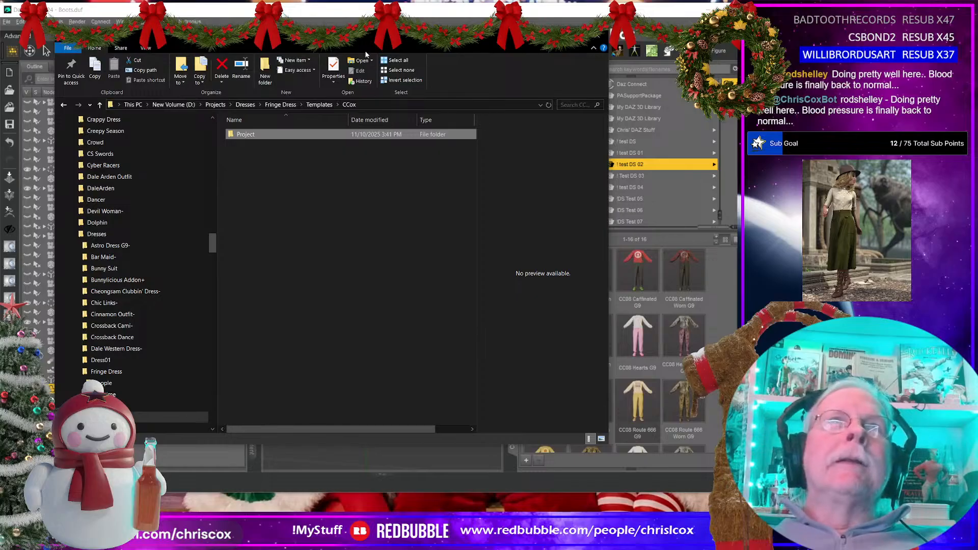
# Step: Rename the Project folder in Templates\CCox to Frontier Outfit
pyautogui.moveTo(365, 50); pyautogui.dragTo(339, 45)
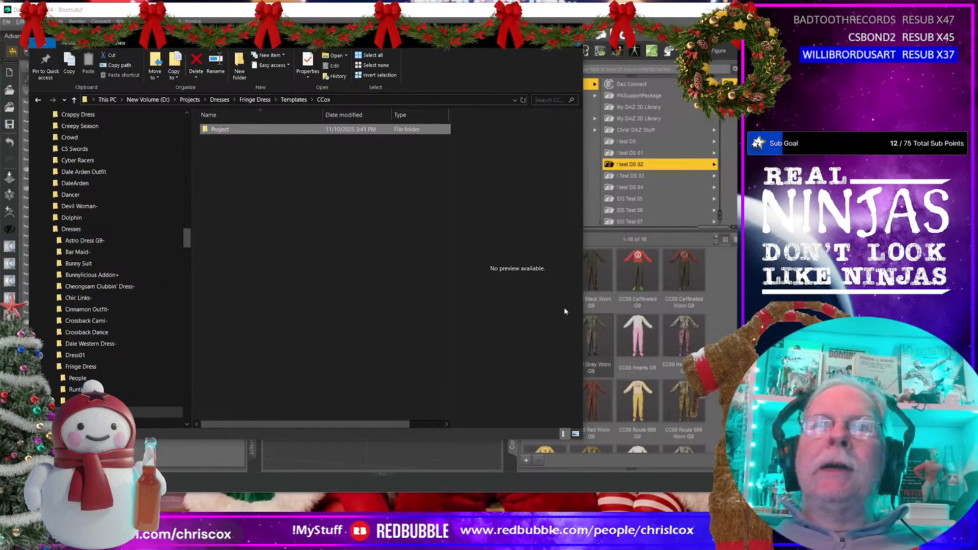
pyautogui.click(223, 131)
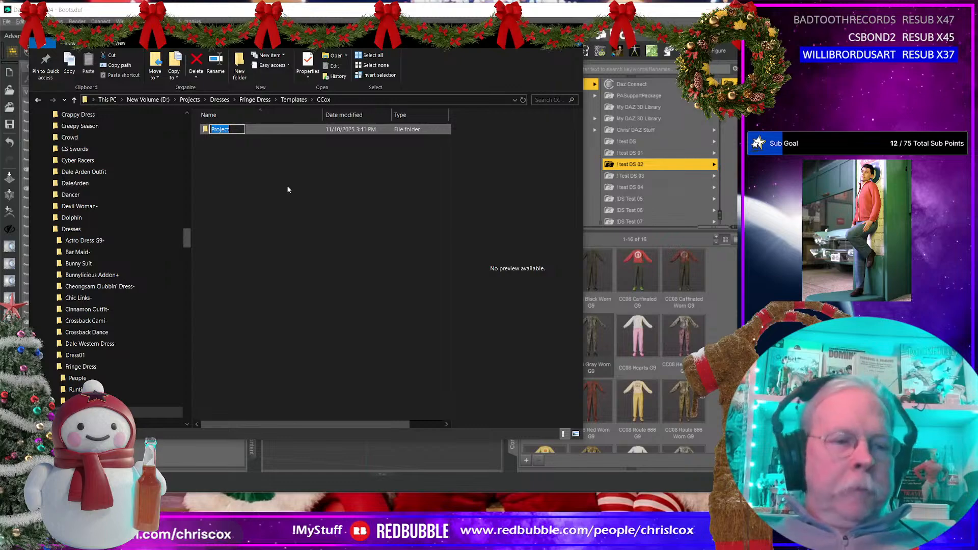
pyautogui.write('Frontier')
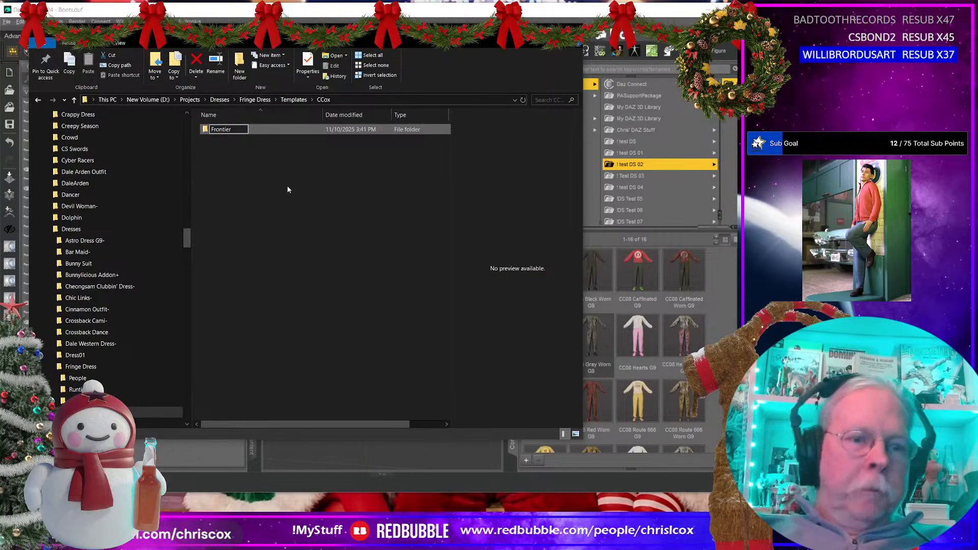
pyautogui.write(' Outfi')
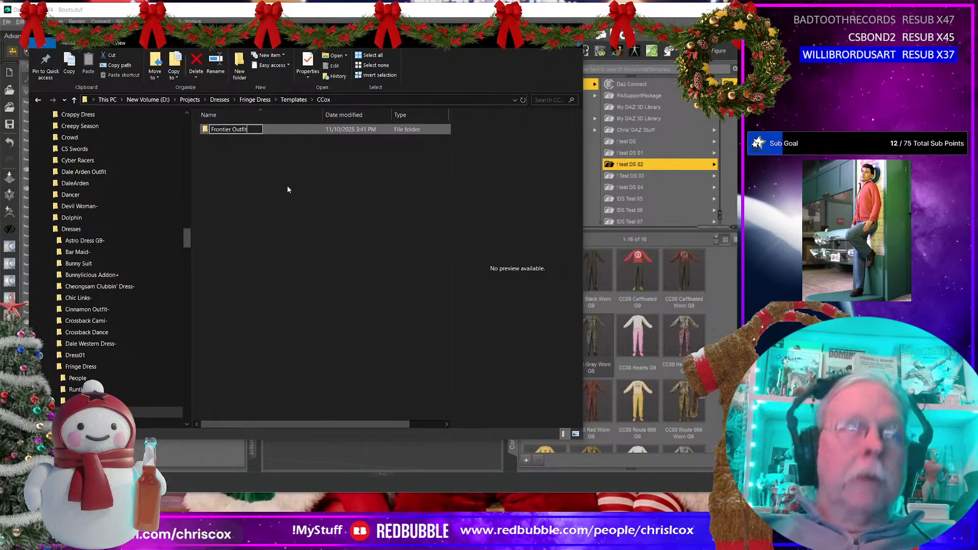
pyautogui.write('t')
pyautogui.press('Return')
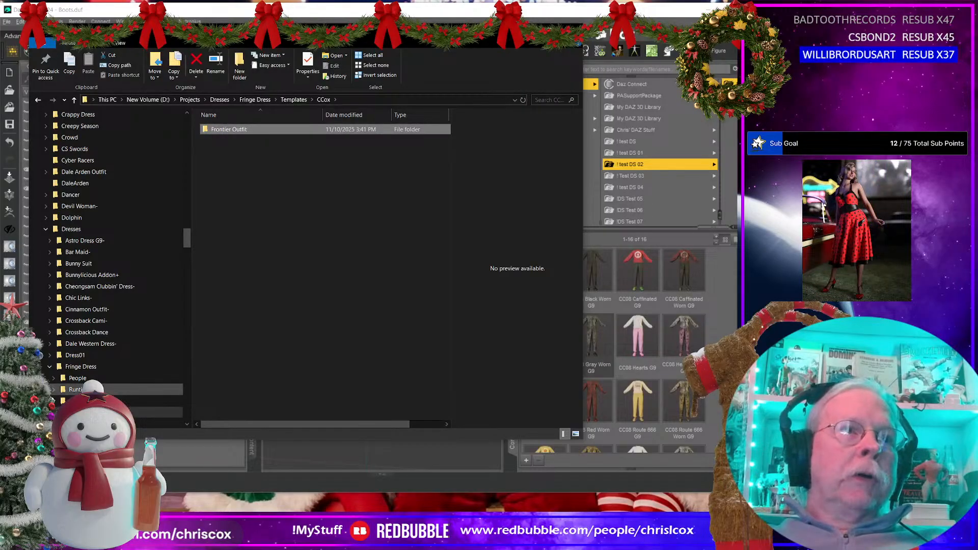
# Step: Go to the CCox folder under People\Genesis 8 Female\Clothing in the Fringe Dress project
pyautogui.click(77, 378)
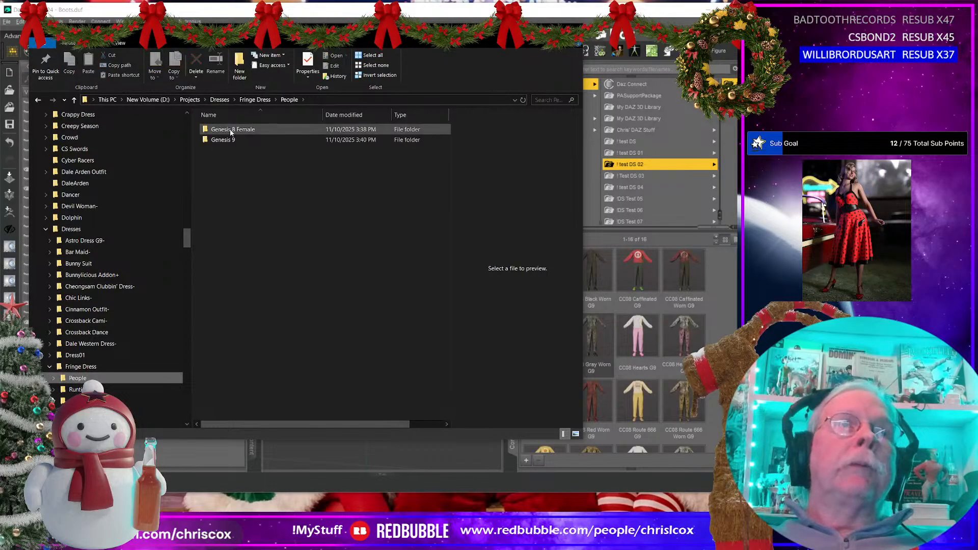
pyautogui.click(233, 130)
pyautogui.doubleClick(232, 130)
pyautogui.doubleClick(232, 130)
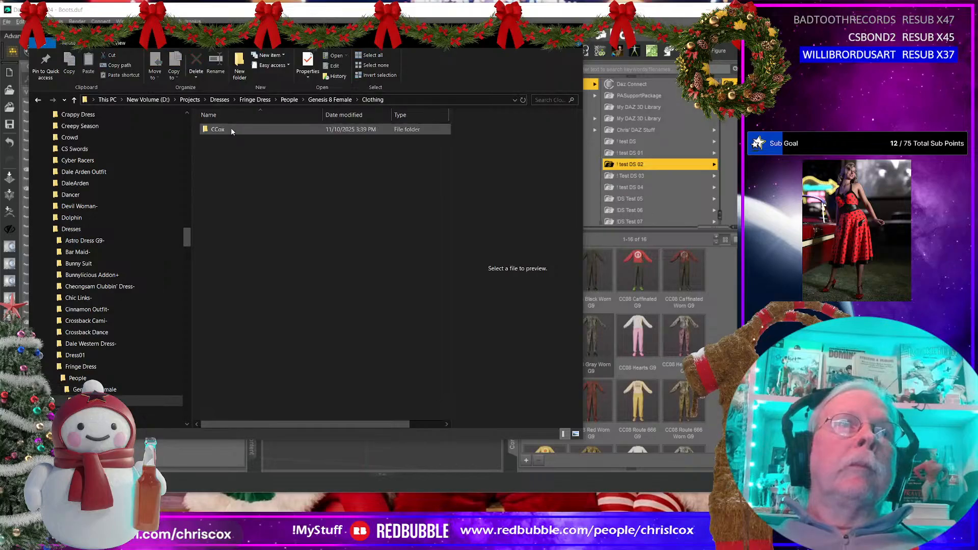
pyautogui.doubleClick(231, 130)
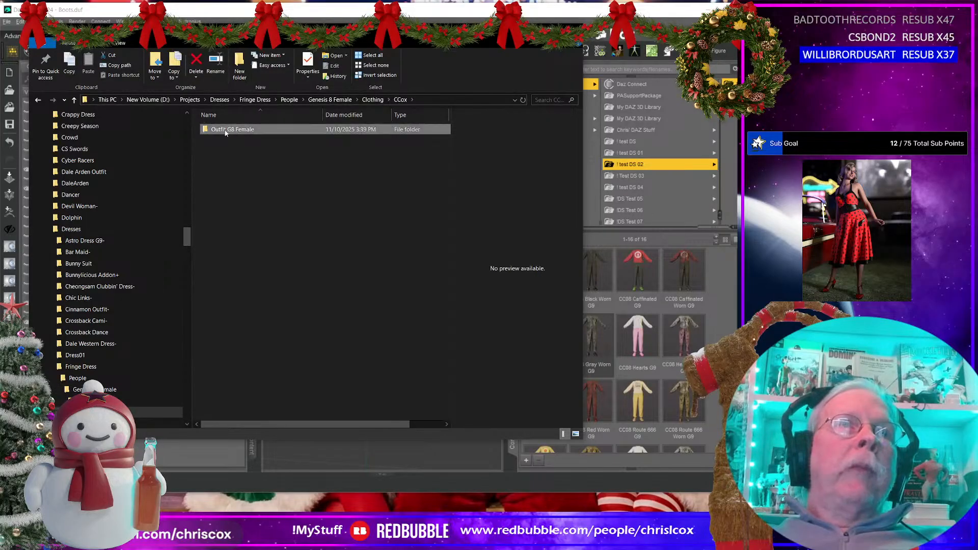
# Step: Rename the Outfit G8 Female folder to Frontier Outfit G8 Female
pyautogui.click(222, 130)
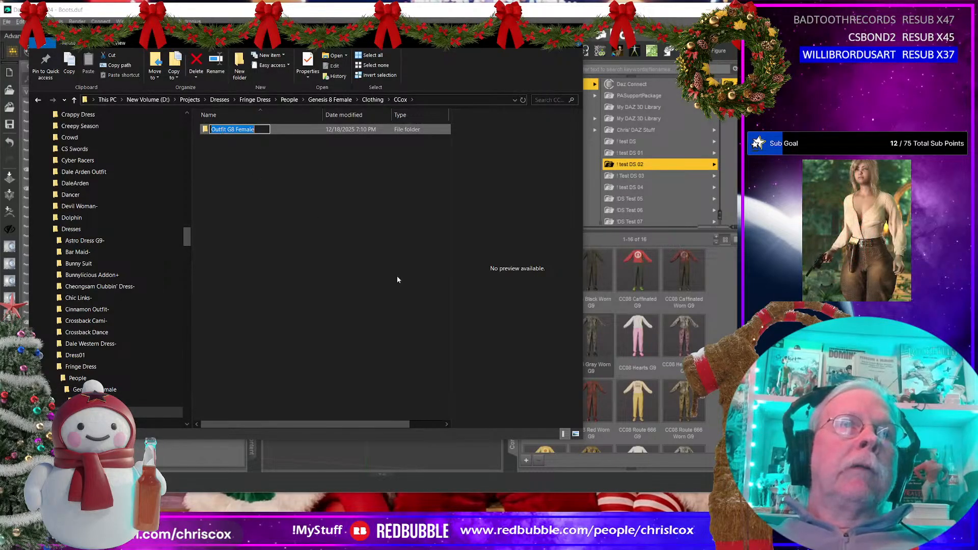
pyautogui.press('Left')
pyautogui.write('Front')
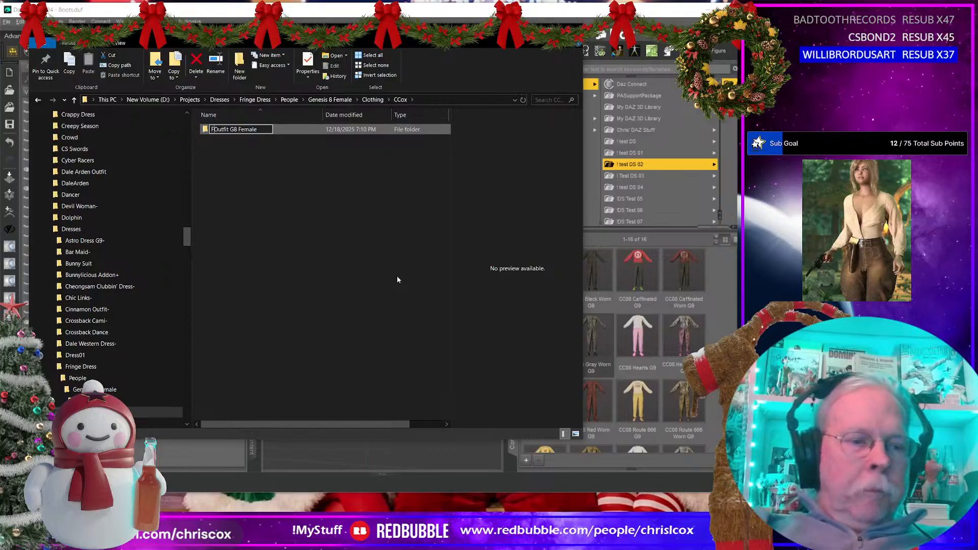
pyautogui.press('BackSpace')
pyautogui.press('BackSpace')
pyautogui.press('BackSpace')
pyautogui.press('BackSpace')
pyautogui.press('BackSpace')
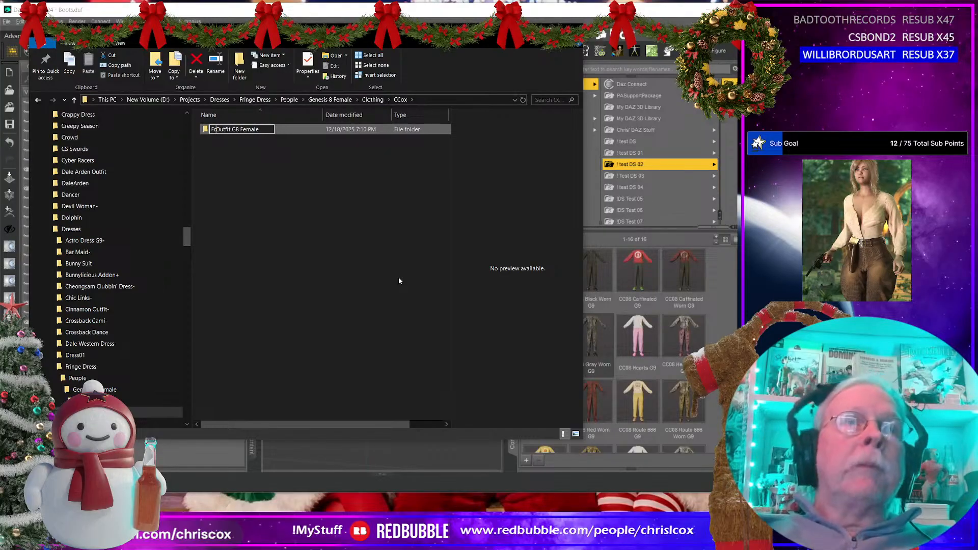
pyautogui.write('Frontier')
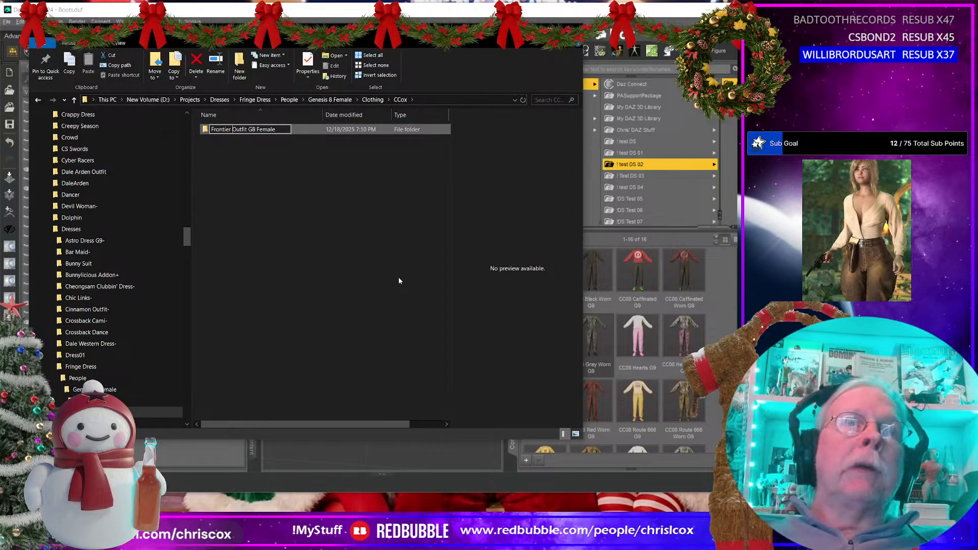
pyautogui.click(81, 367)
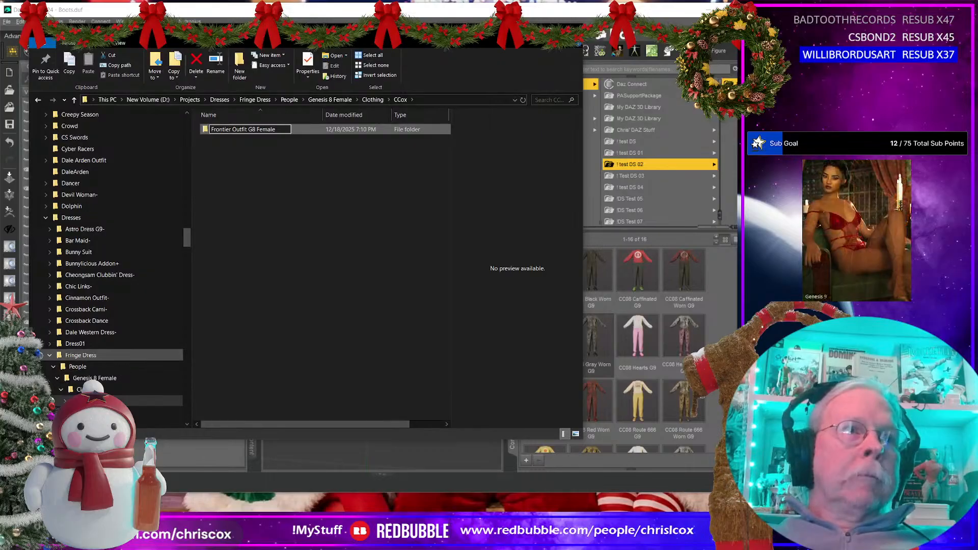
pyautogui.press('Return')
# Step: In People\Genesis 9\Clothing\CCox, rename the Outfit G9 folder to Frontier Outfit G9
pyautogui.scroll(-1, 67, 393)
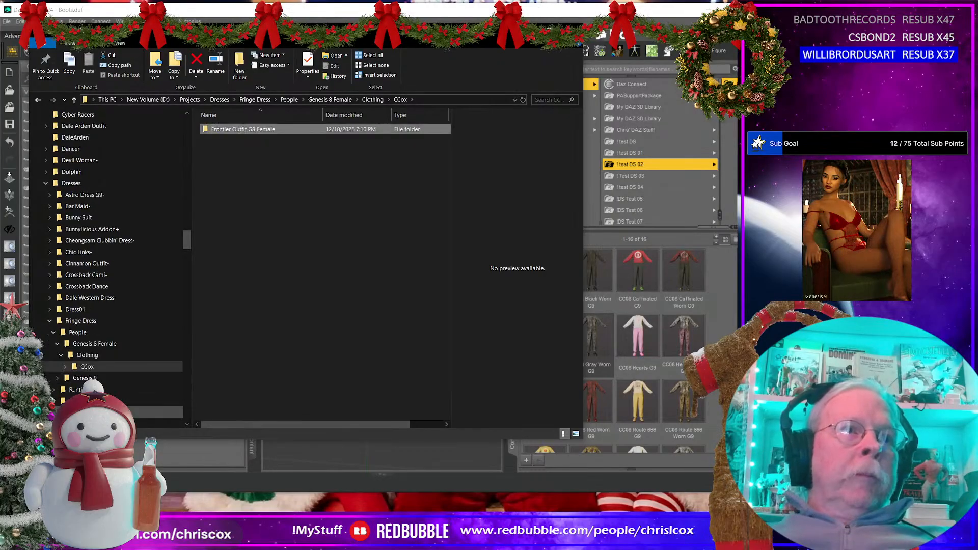
pyautogui.click(57, 379)
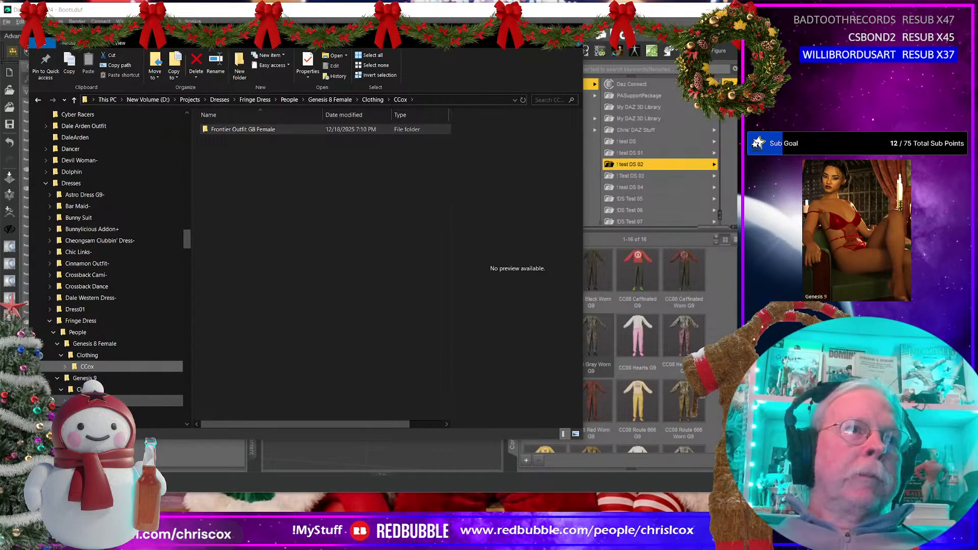
pyautogui.click(90, 412)
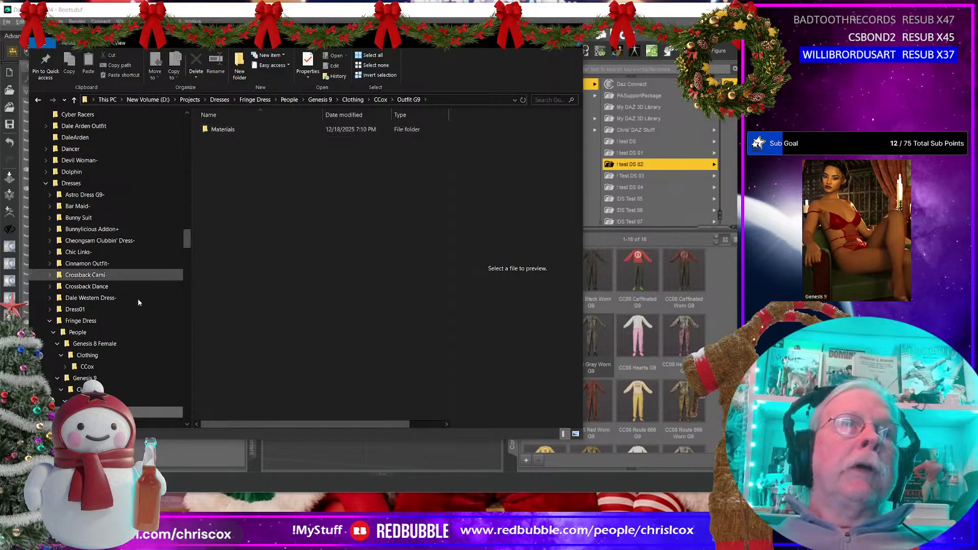
pyautogui.click(122, 401)
pyautogui.click(219, 130)
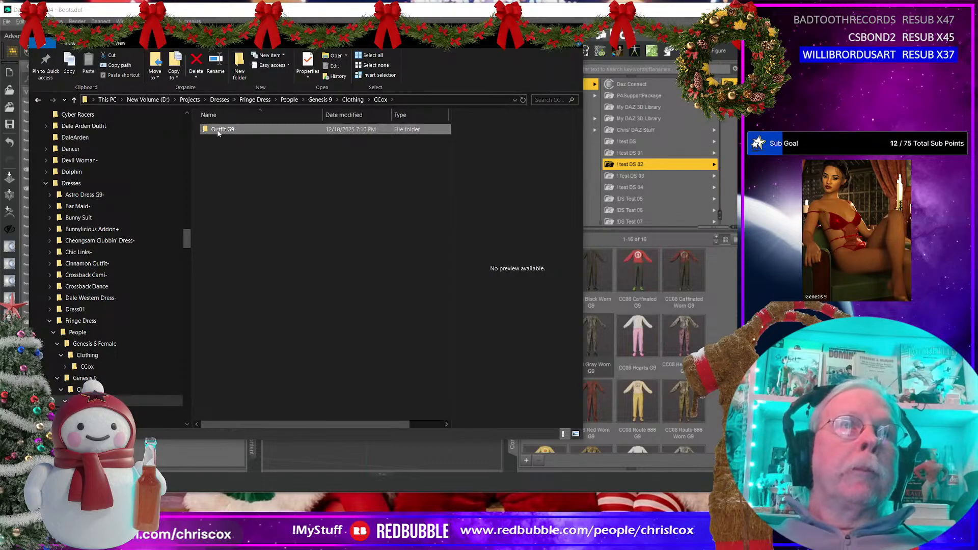
pyautogui.click(218, 130)
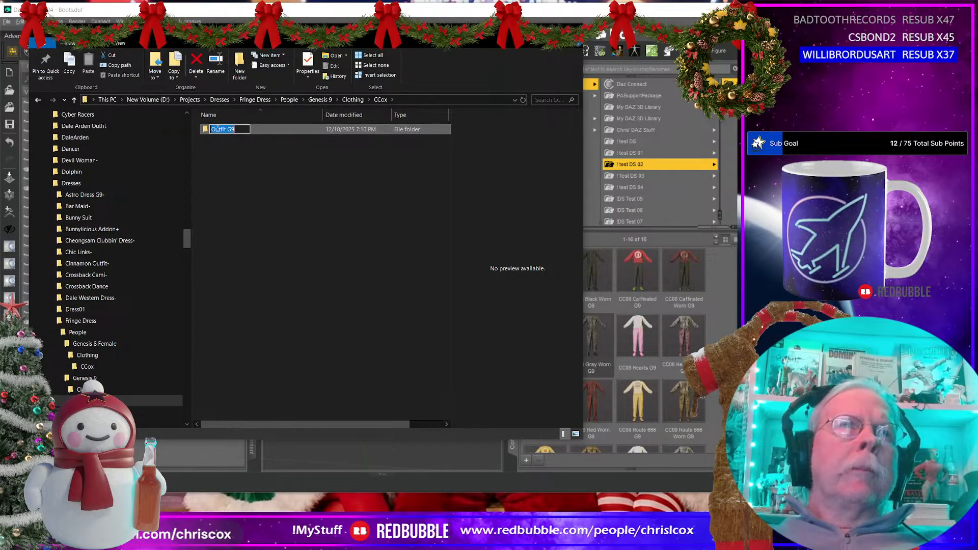
pyautogui.click(218, 129)
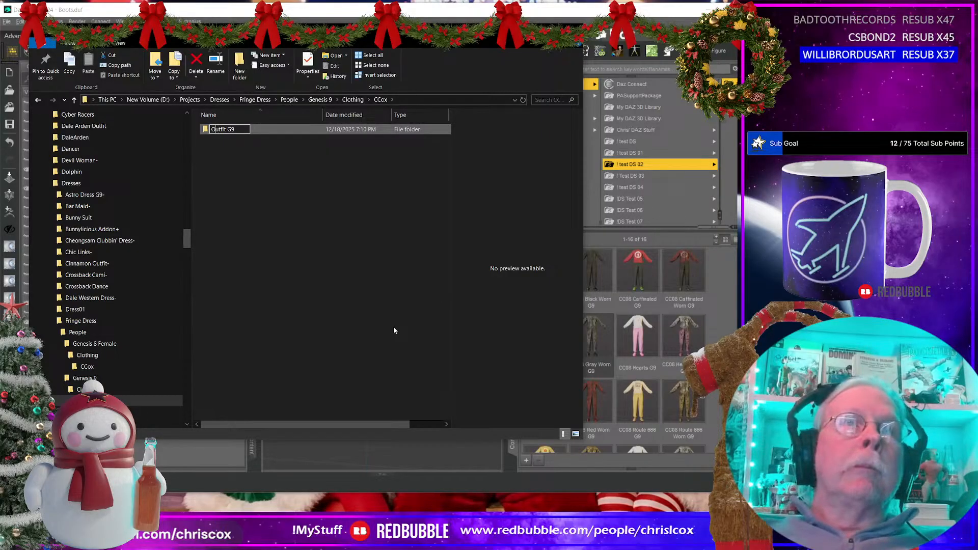
pyautogui.write('Frontier')
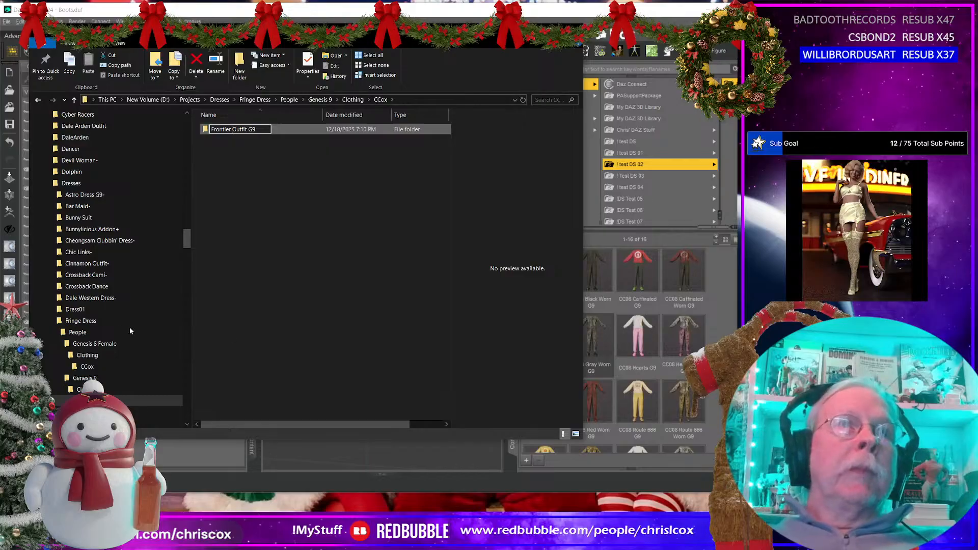
pyautogui.press('Return')
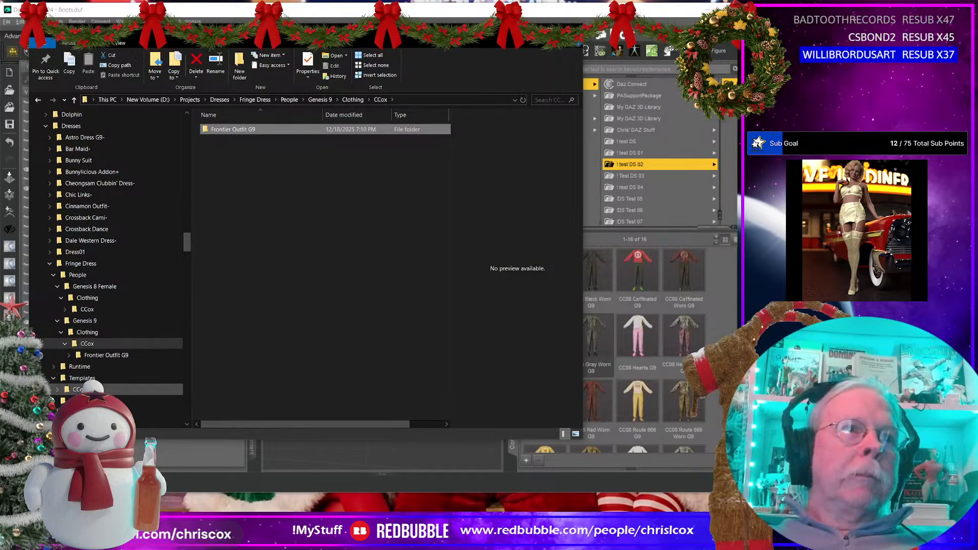
# Step: Expand Runtime\Textures\CCox and view the images in its Generic folder as large thumbnails
pyautogui.click(56, 389)
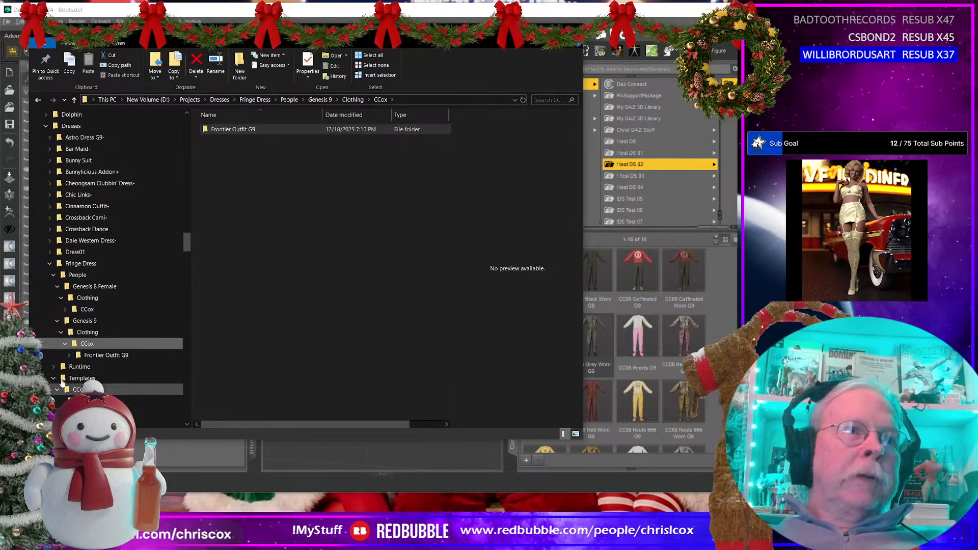
pyautogui.click(53, 367)
pyautogui.click(57, 378)
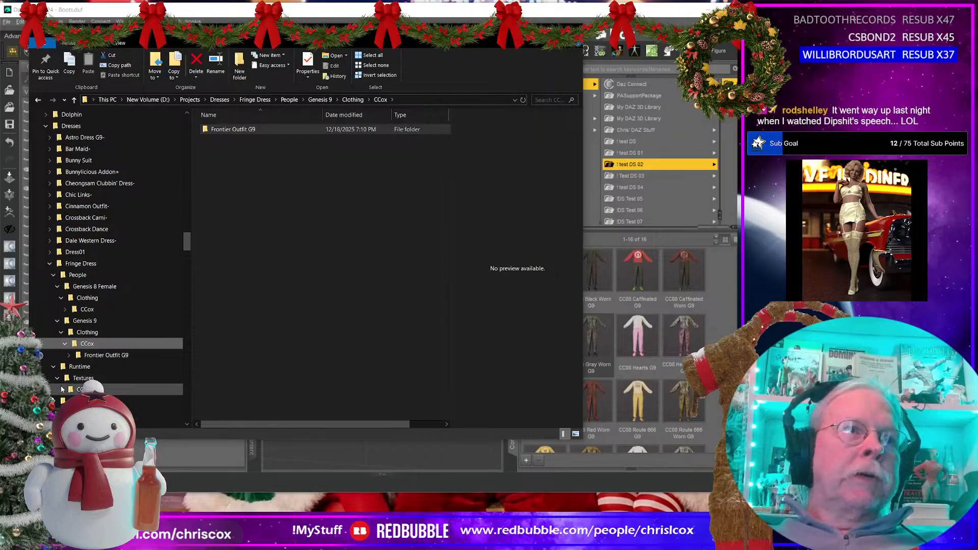
pyautogui.click(92, 401)
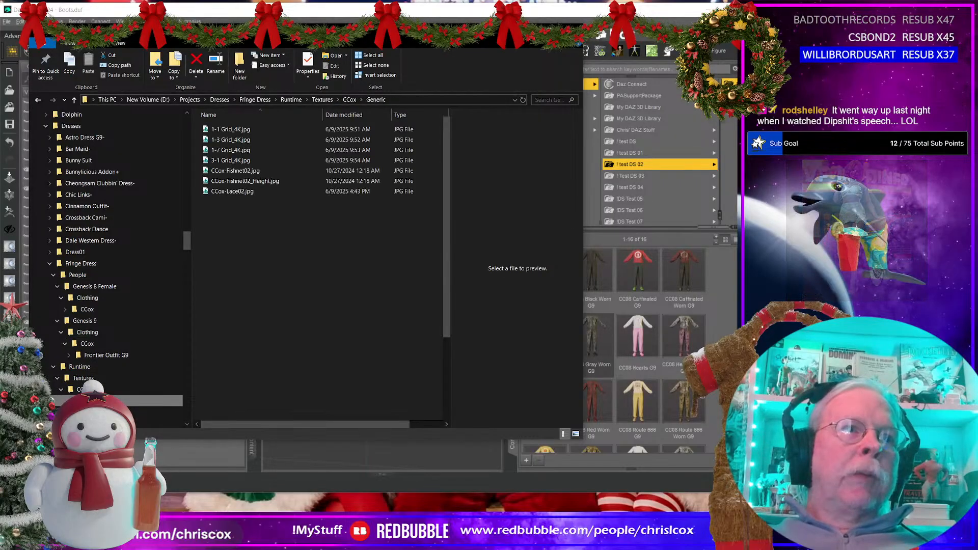
pyautogui.keyDown('ctrl'); pyautogui.scroll(8, 270, 339); pyautogui.keyUp('ctrl')
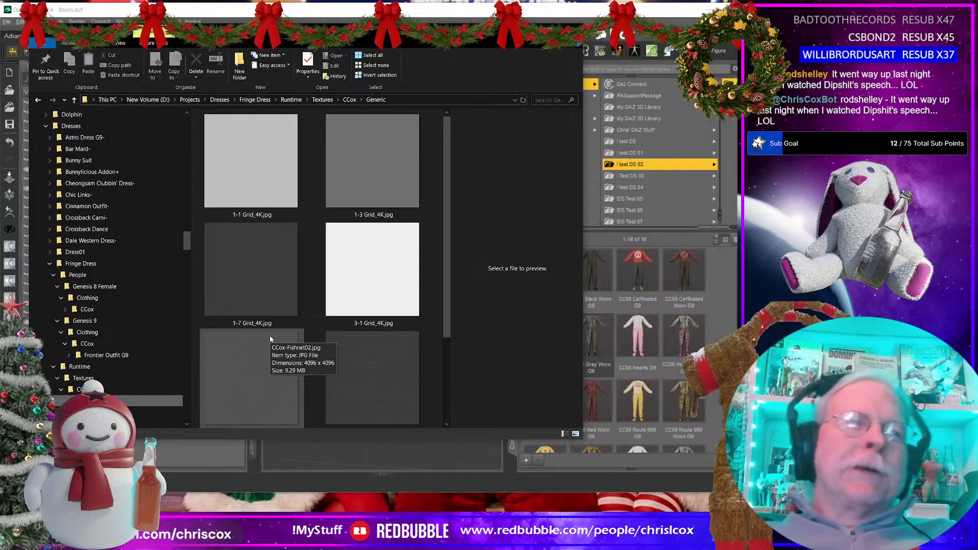
# Step: Rename the Project folder under Runtime\Textures\CCox to Frontier Outfit
pyautogui.click(92, 412)
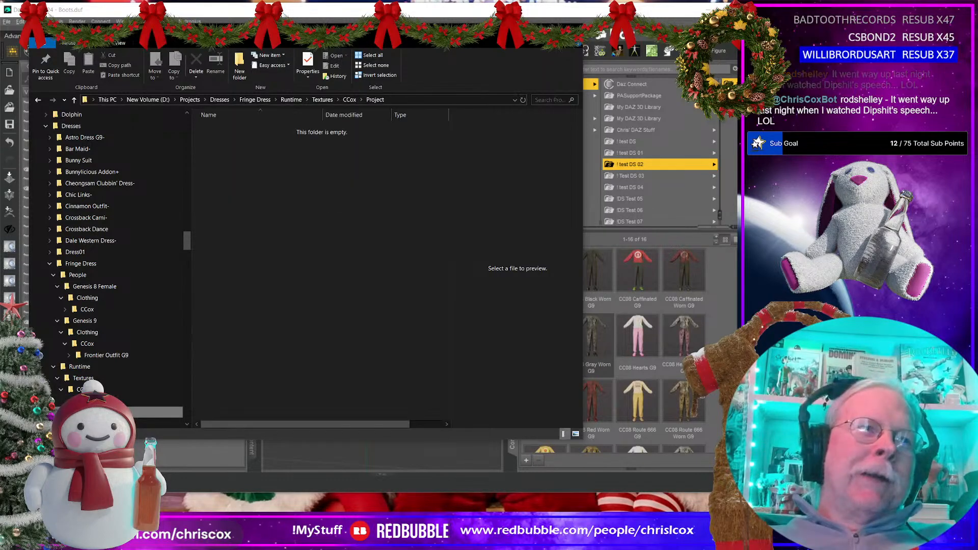
pyautogui.rightClick(94, 412)
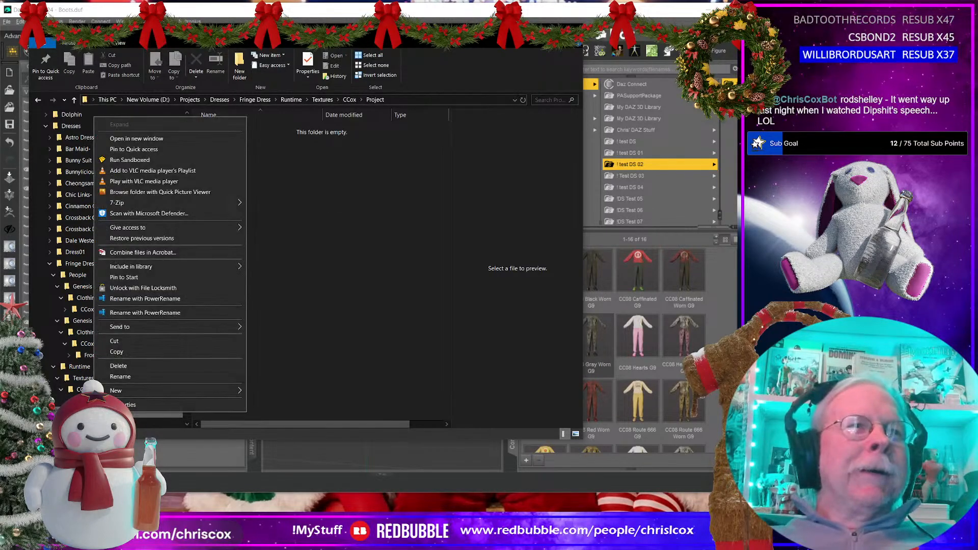
pyautogui.moveTo(116, 391)
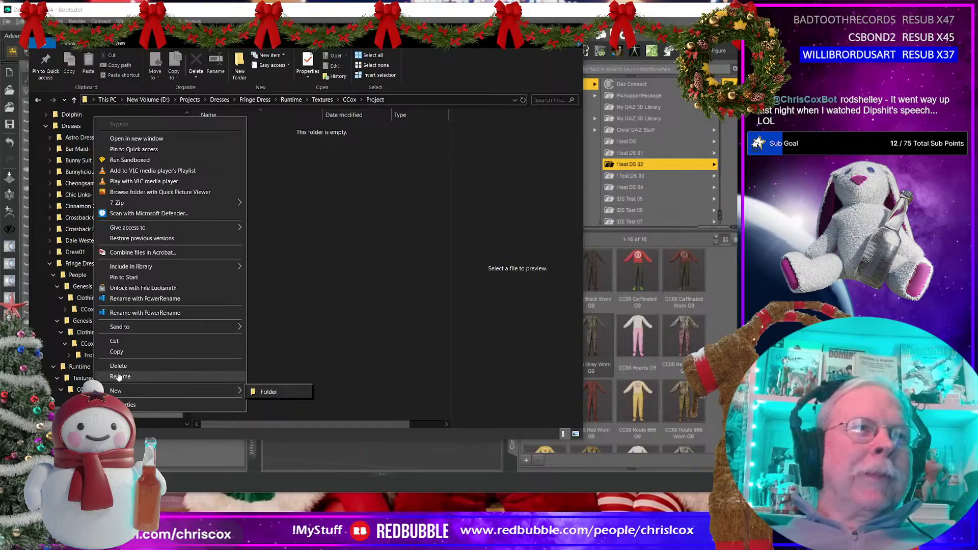
pyautogui.click(119, 378)
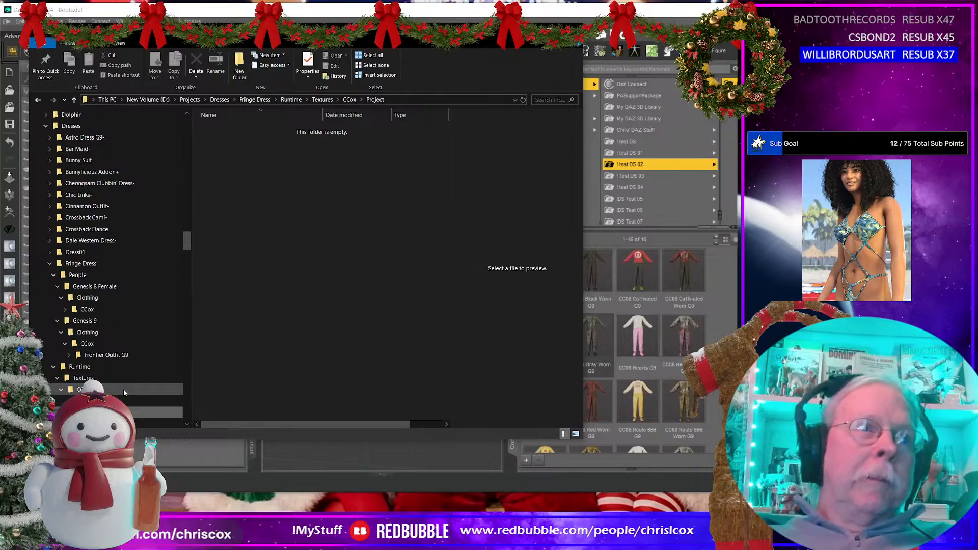
pyautogui.click(301, 327)
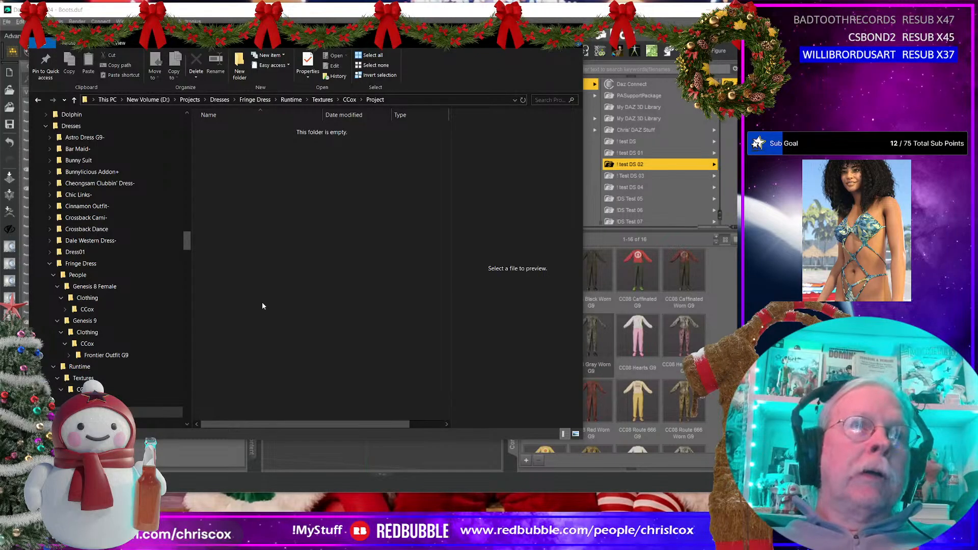
# Step: Create a folder named Frontier Skirt and Top inside Runtime\Textures\CCox\Frontier Outfit
pyautogui.rightClick(222, 205)
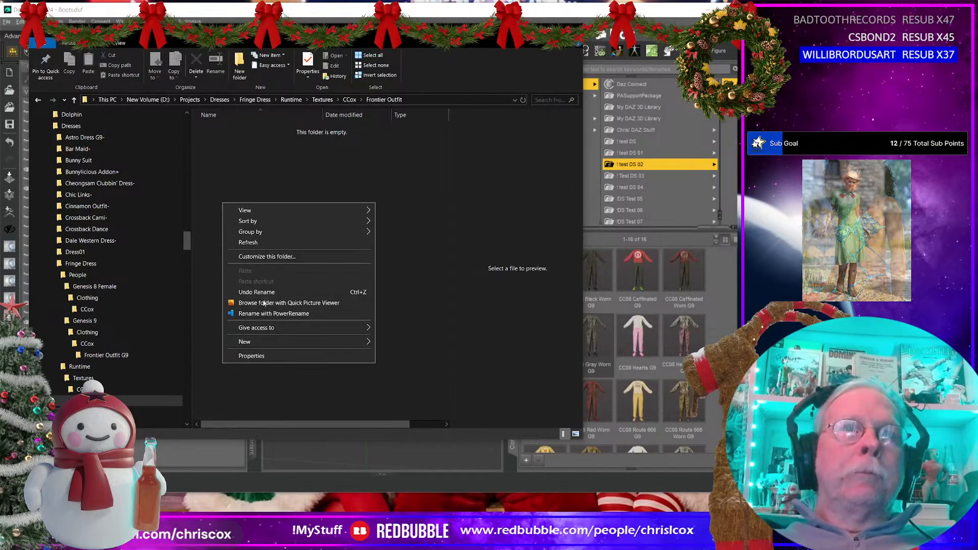
pyautogui.moveTo(262, 341)
pyautogui.click(397, 342)
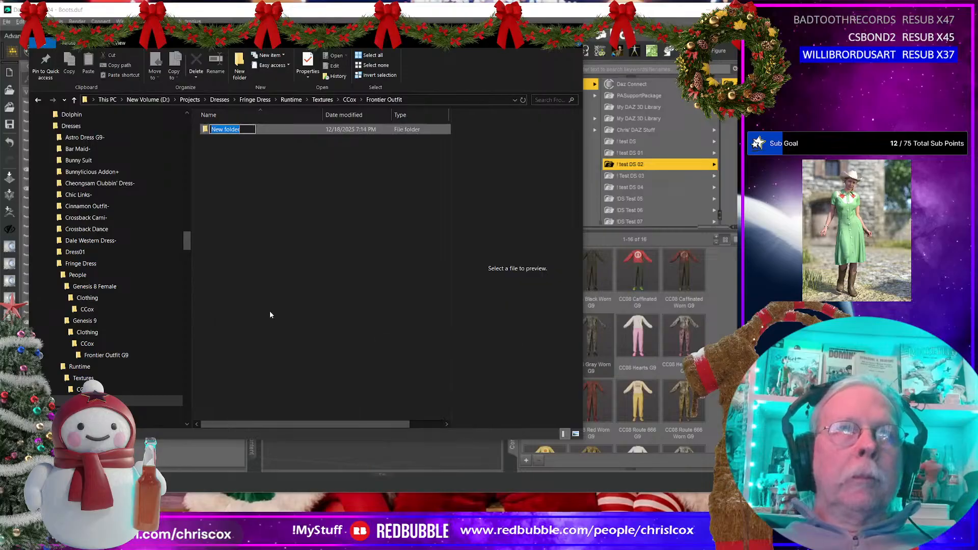
pyautogui.write('Frontier')
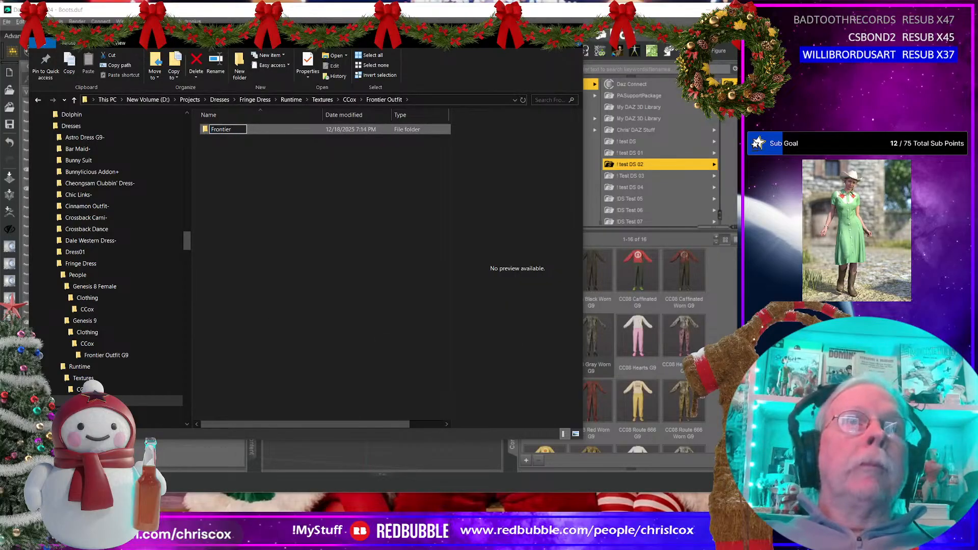
pyautogui.write(' Skirt n')
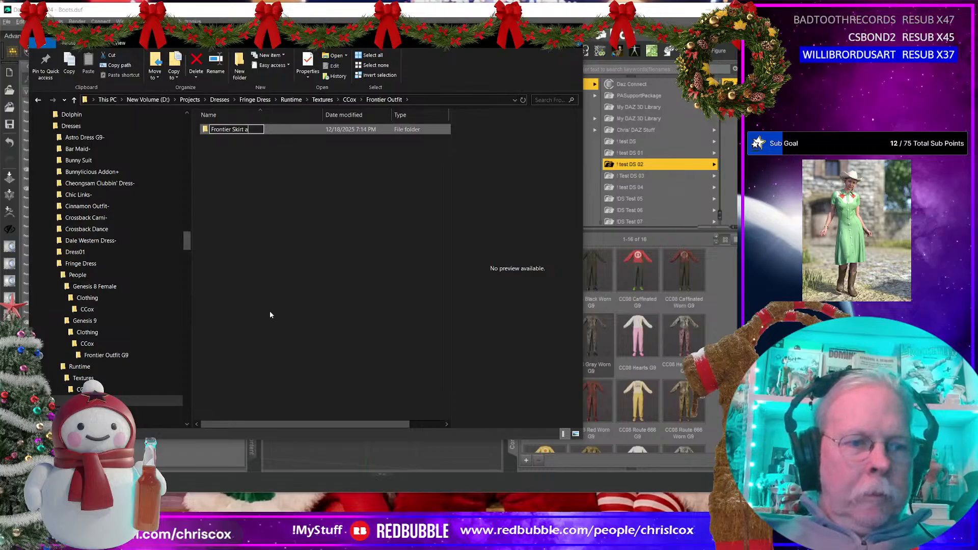
pyautogui.write('nd Top')
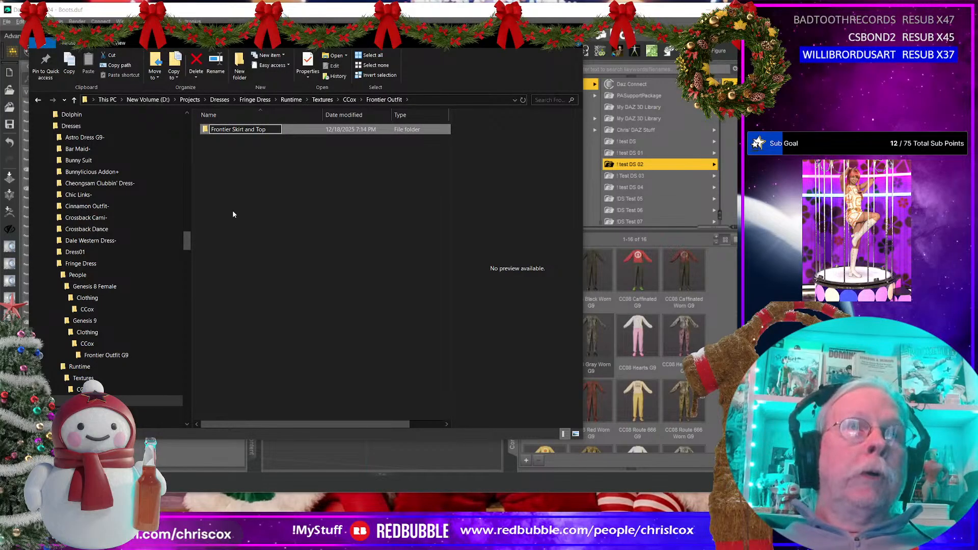
# Step: Create a second folder named Frontier Boots beside Frontier Skirt and Top, and open it
pyautogui.rightClick(243, 217)
pyautogui.moveTo(290, 355)
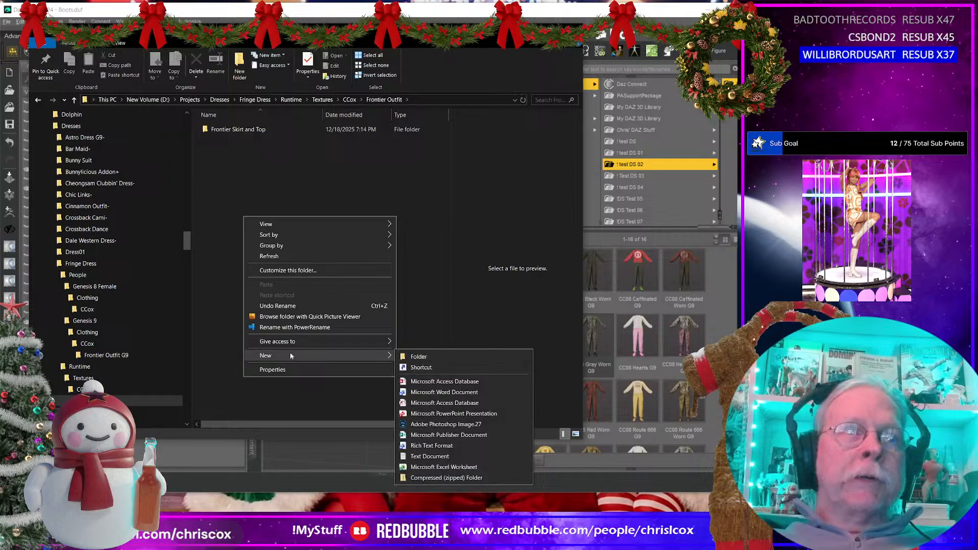
pyautogui.click(419, 356)
pyautogui.write('Frontier')
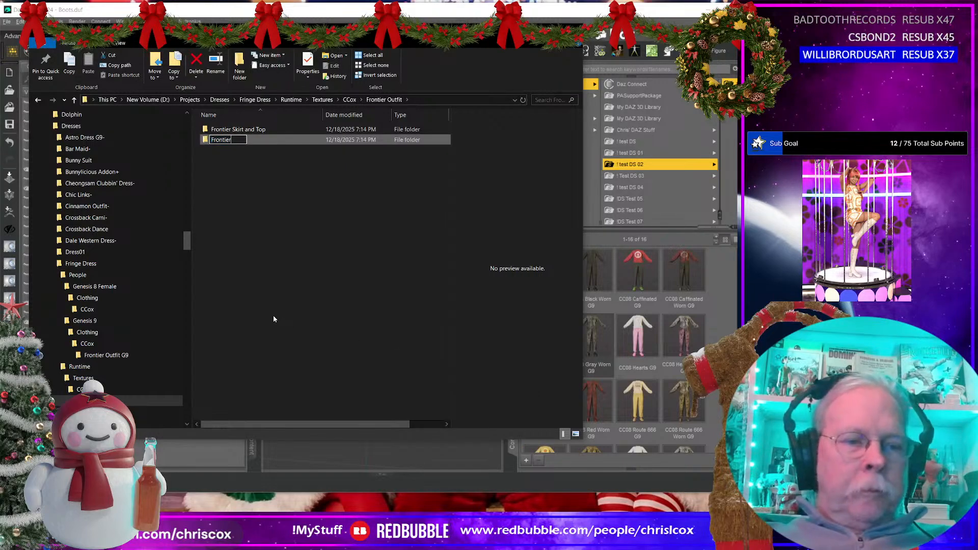
pyautogui.write(' Boots')
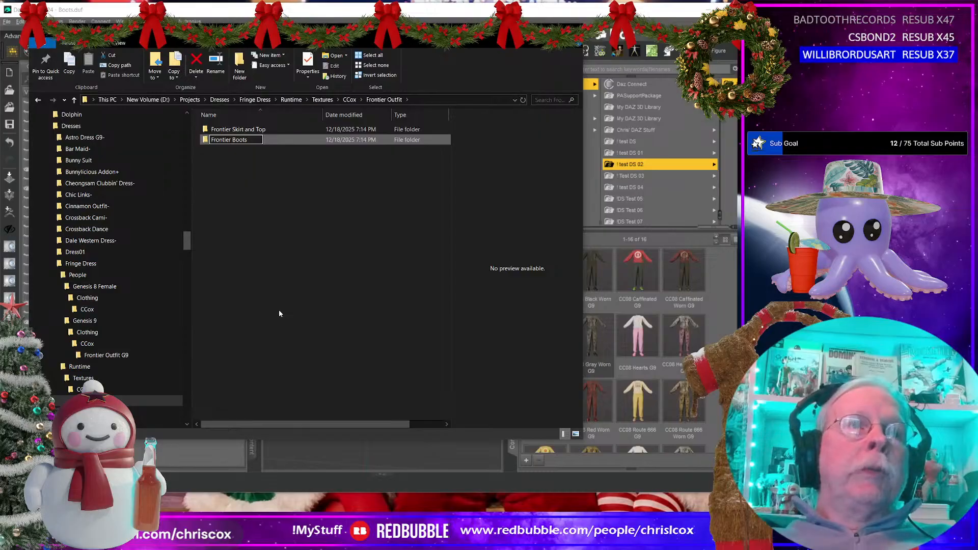
pyautogui.press('Return')
pyautogui.press('Return')
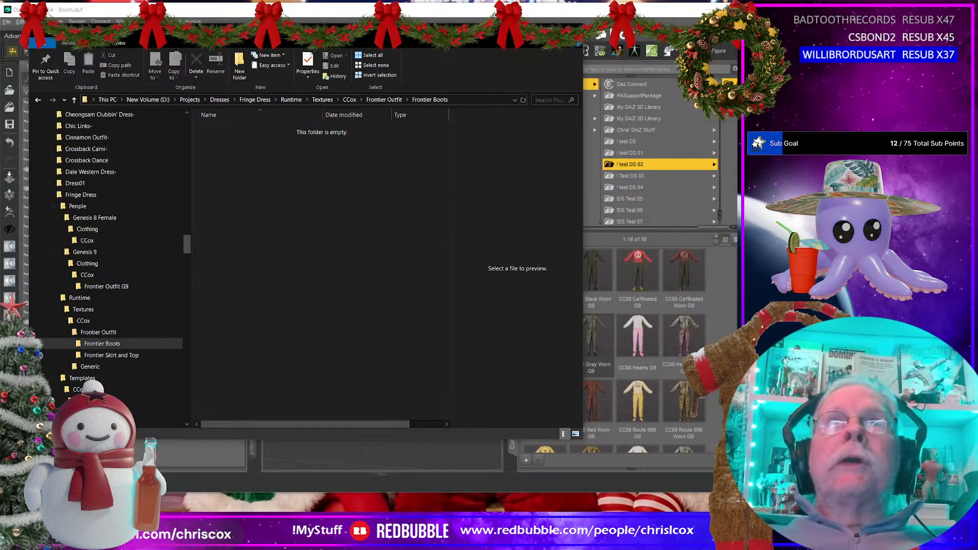
# Step: Switch to Daz Studio and reload the content library by accepting the Content Directory Manager's existing directories
pyautogui.click(527, 29)
pyautogui.scroll(-15, 657, 193)
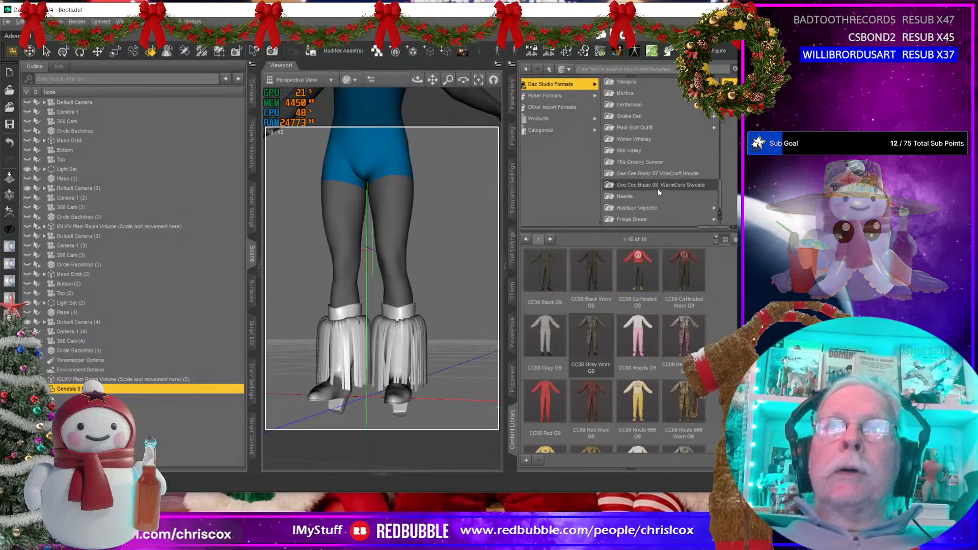
pyautogui.click(636, 222)
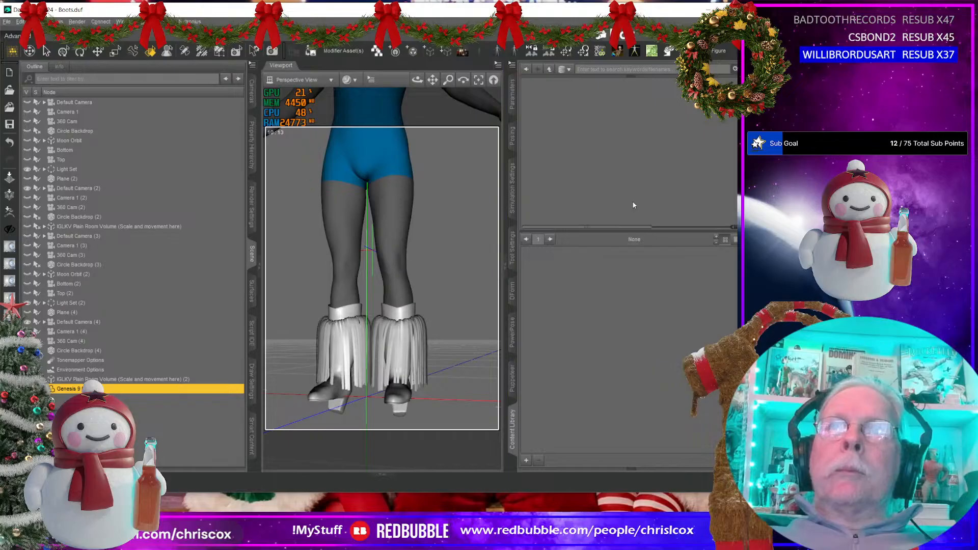
pyautogui.click(511, 65)
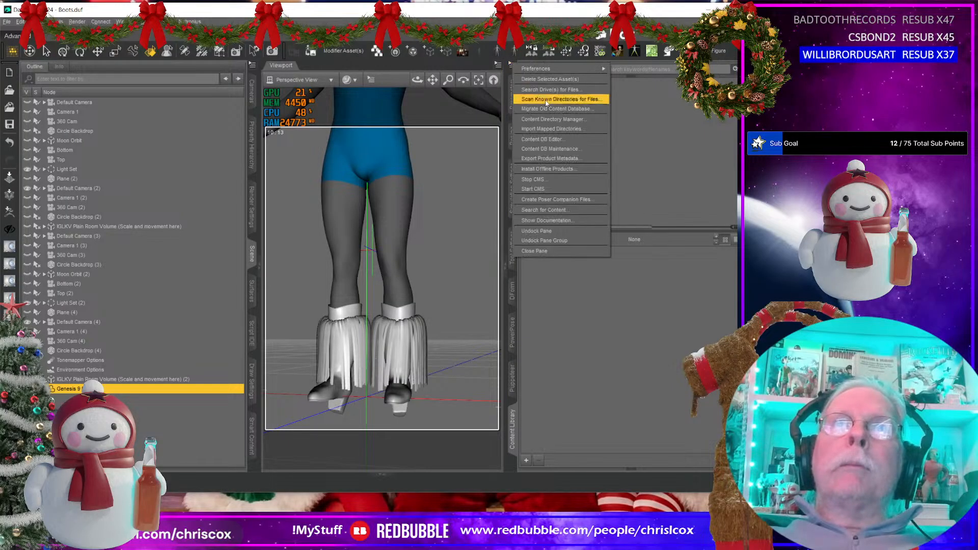
pyautogui.click(551, 121)
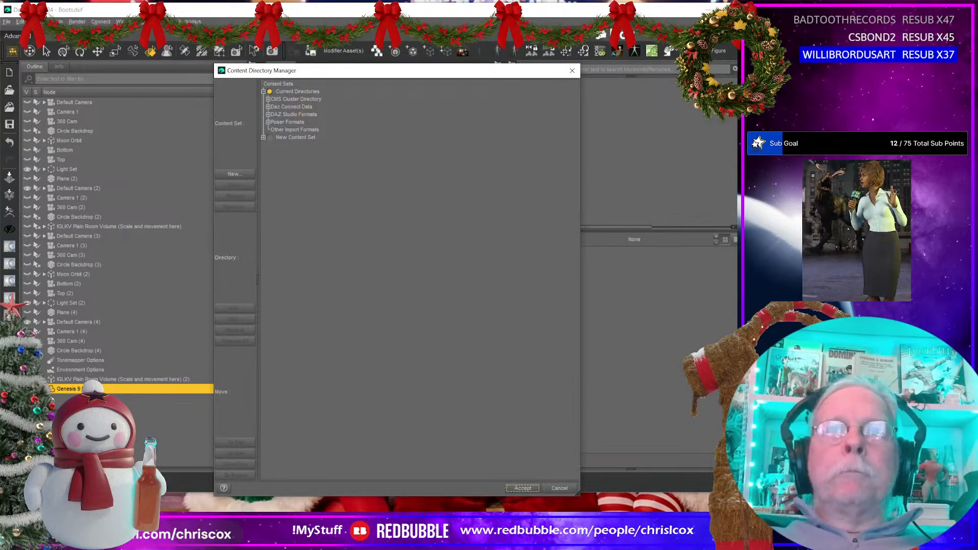
pyautogui.click(523, 487)
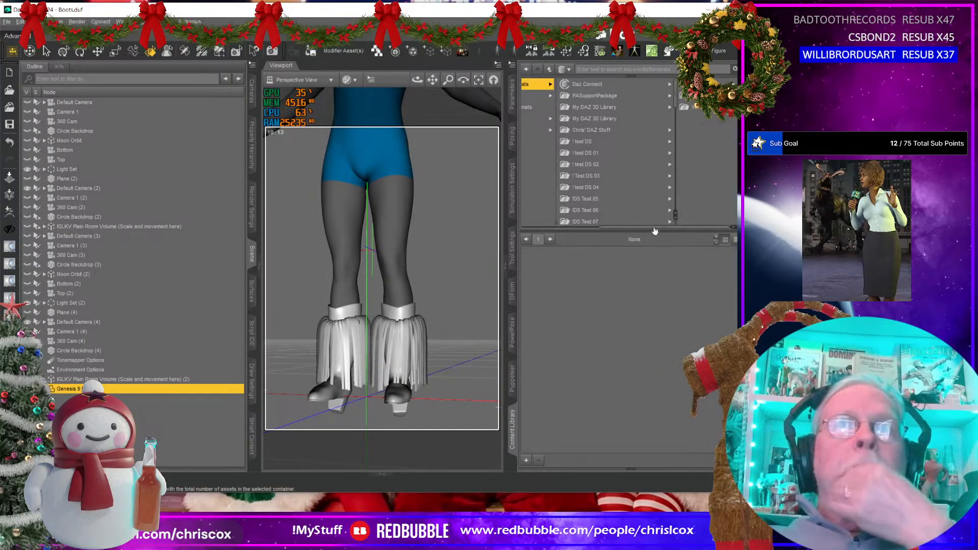
# Step: Browse the Fringe Dress library to the Frontier Outfit G8 Female folder under People, Genesis 8 Female, Clothing, CCox
pyautogui.scroll(-15, 636, 167)
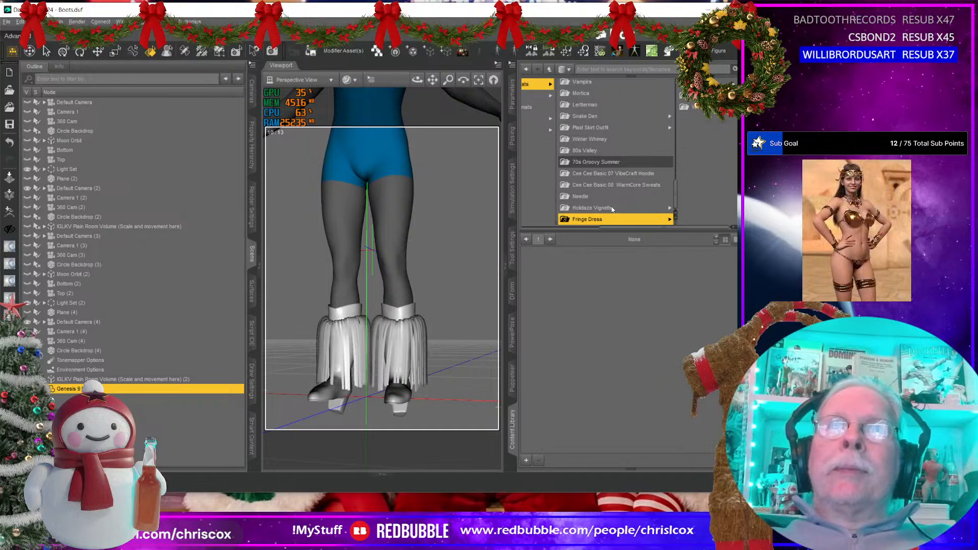
pyautogui.click(611, 219)
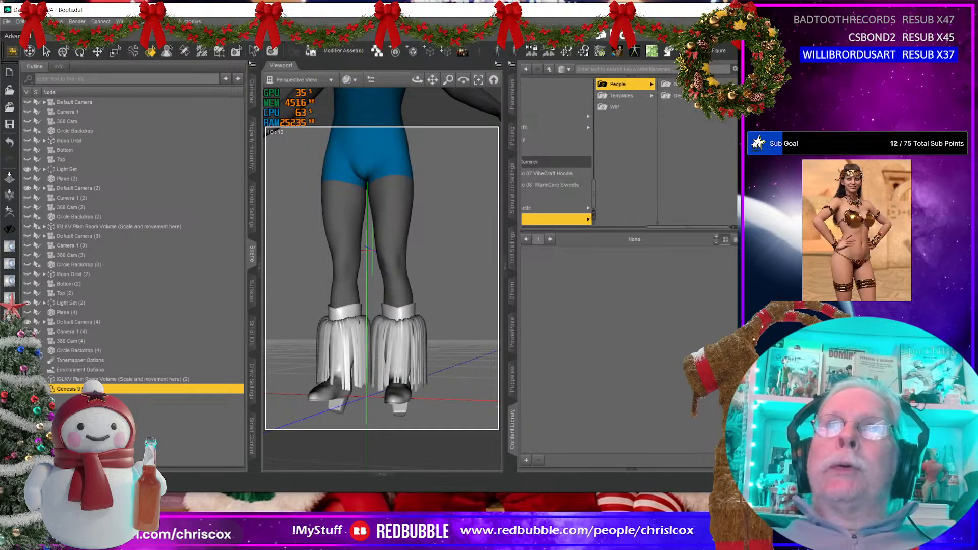
pyautogui.click(693, 84)
pyautogui.click(698, 84)
pyautogui.click(701, 85)
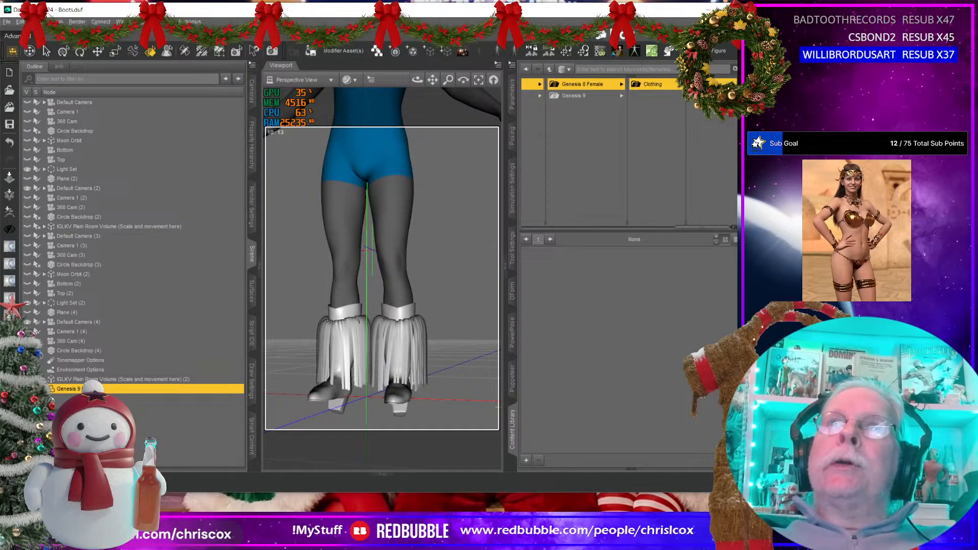
pyautogui.click(700, 84)
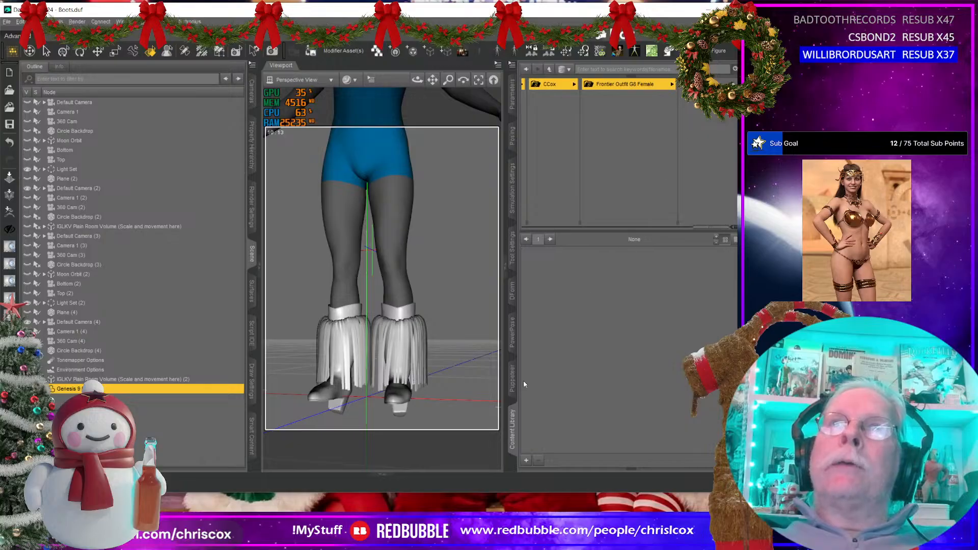
# Step: Browse the Fringe Dress library to the Frontier Outfit G9 folder under People, Genesis 9, Clothing, CCox
pyautogui.moveTo(397, 393); pyautogui.dragTo(352, 392, button='middle')
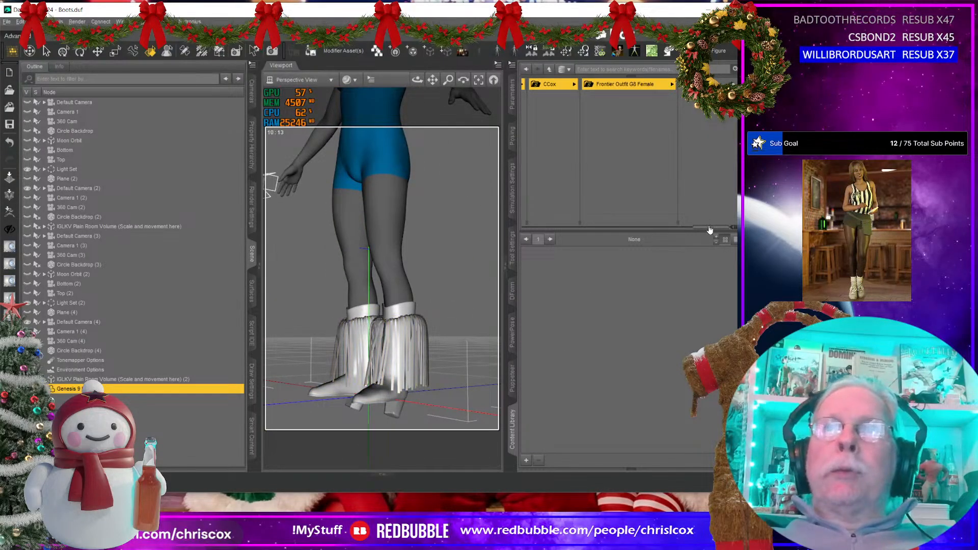
pyautogui.moveTo(709, 230); pyautogui.dragTo(605, 233)
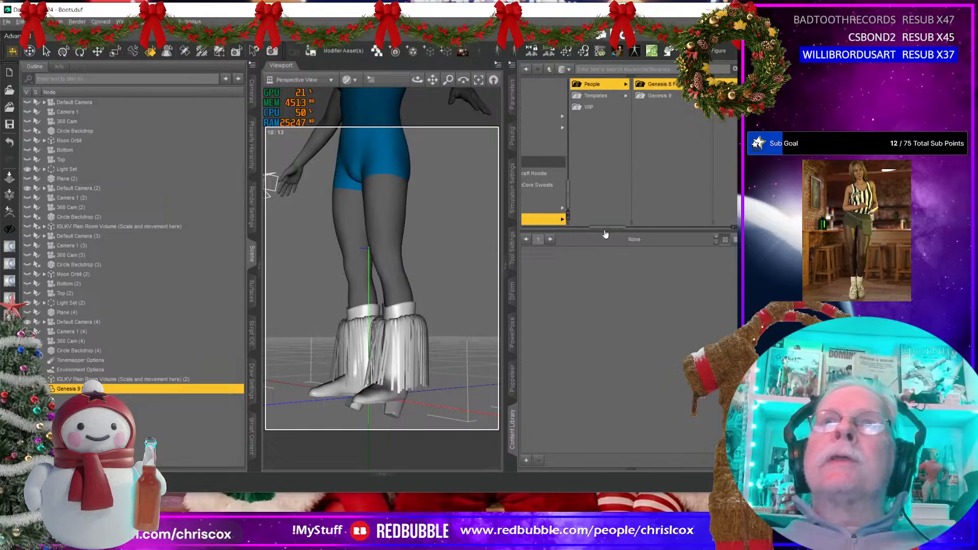
pyautogui.click(657, 96)
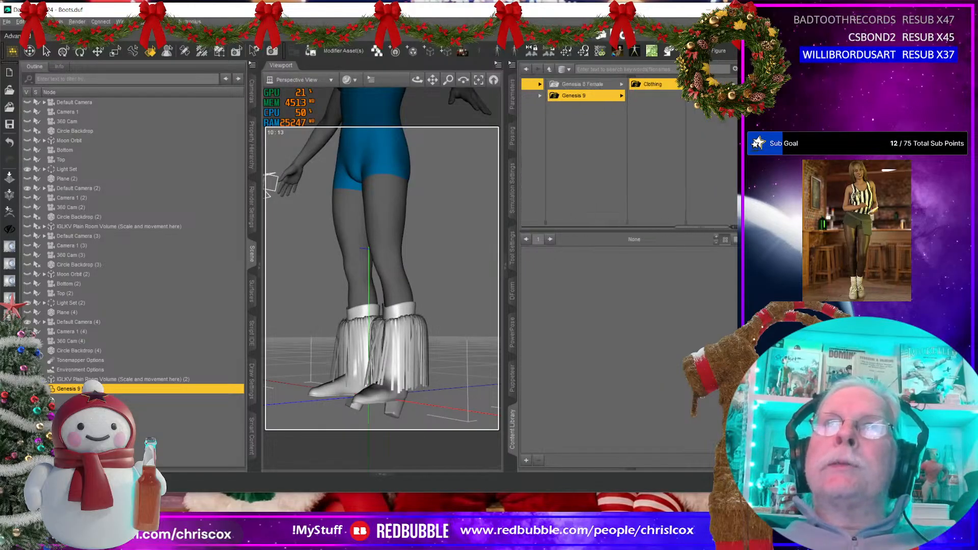
pyautogui.click(707, 85)
pyautogui.click(695, 85)
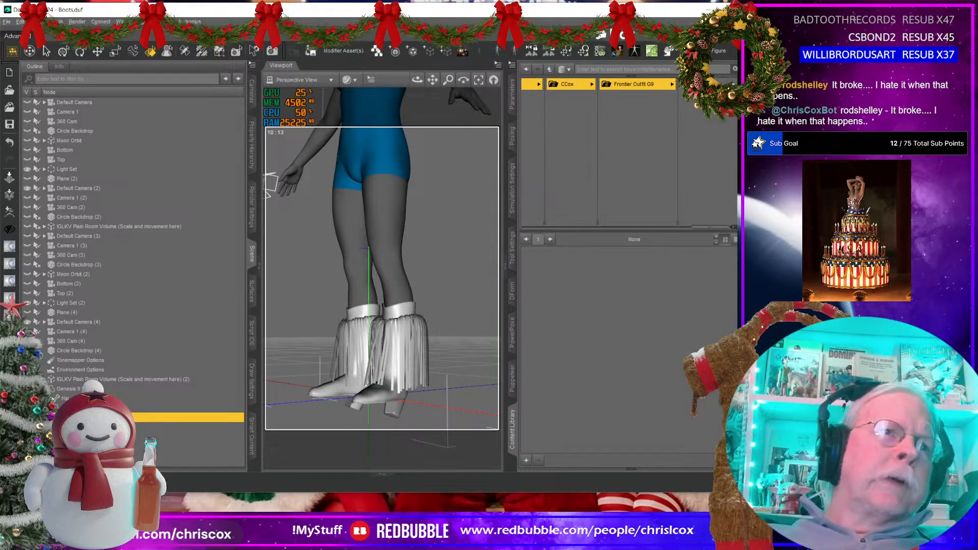
pyautogui.click(138, 452)
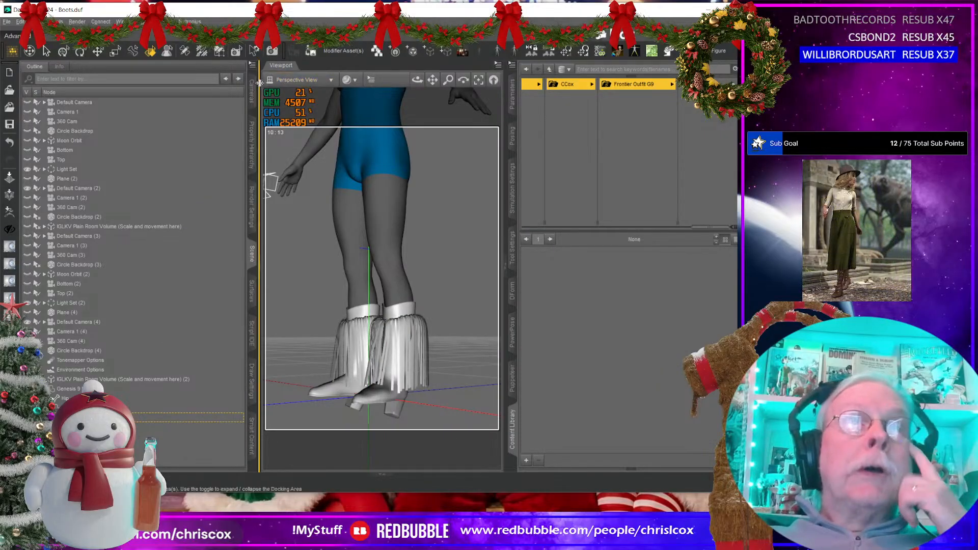
pyautogui.click(251, 64)
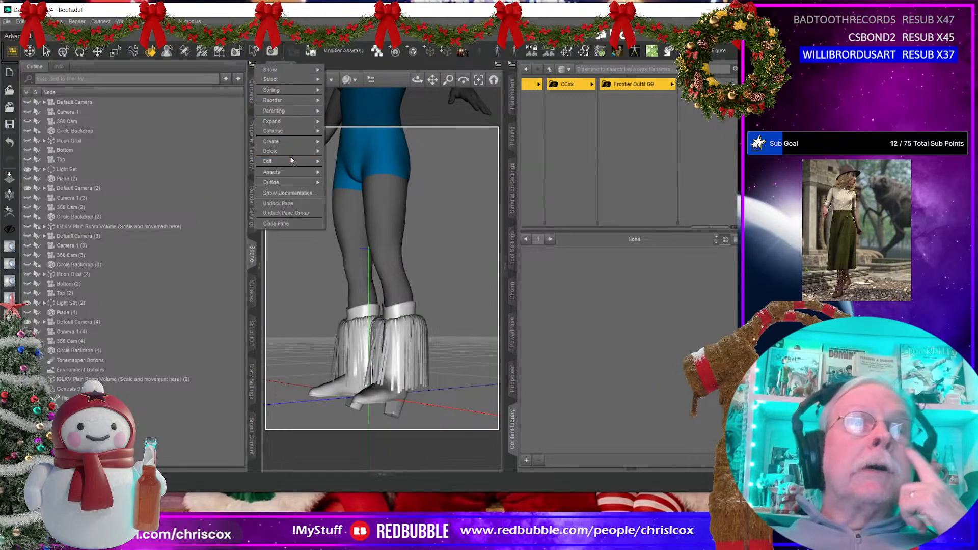
pyautogui.moveTo(290, 163)
pyautogui.click(374, 214)
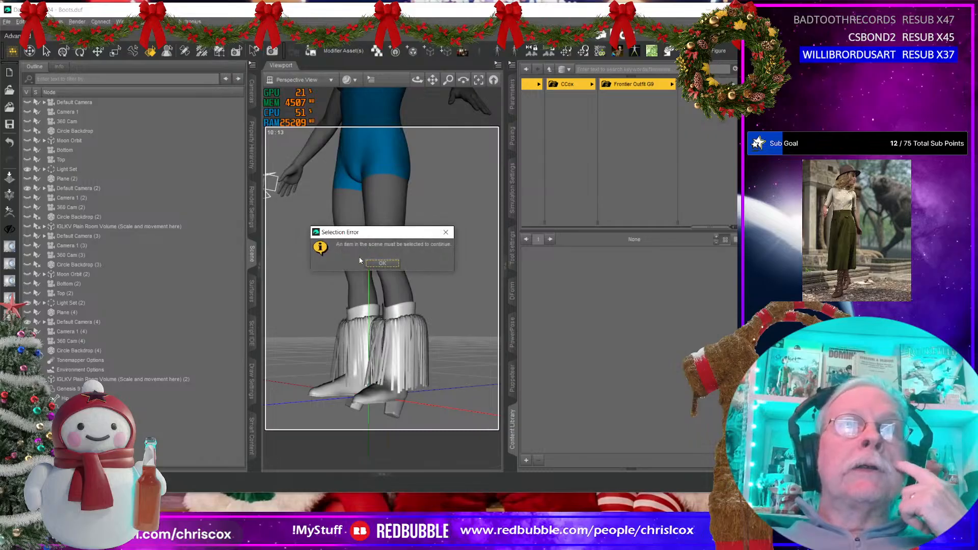
pyautogui.click(383, 264)
# Step: Select the fringe boots in the scene and change their node name to Frontier Boots G9_10703 in Scene Identification
pyautogui.click(136, 417)
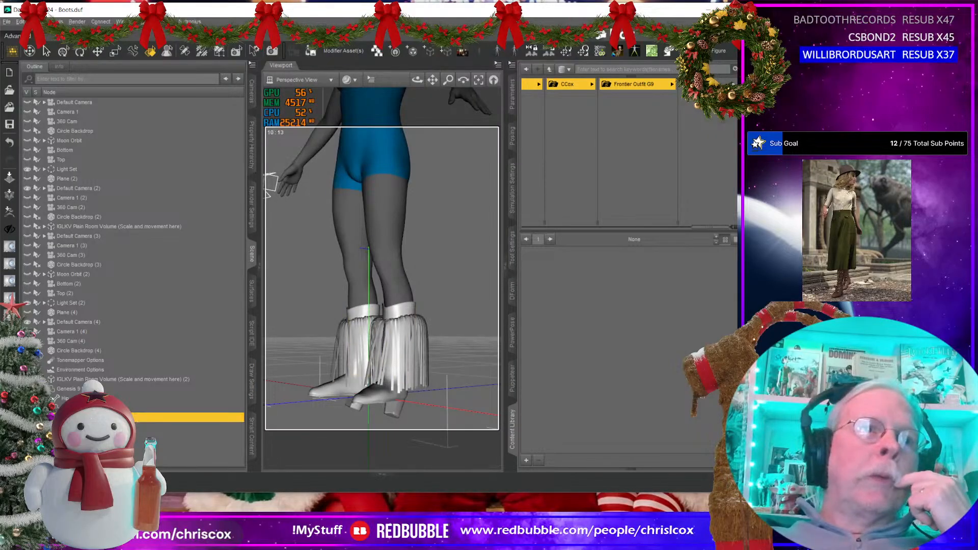
pyautogui.click(252, 65)
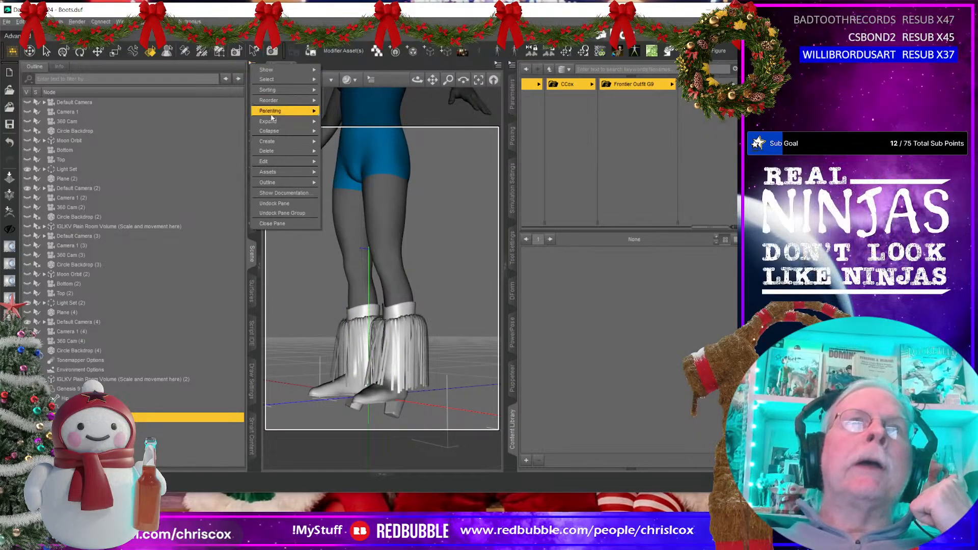
pyautogui.moveTo(269, 171)
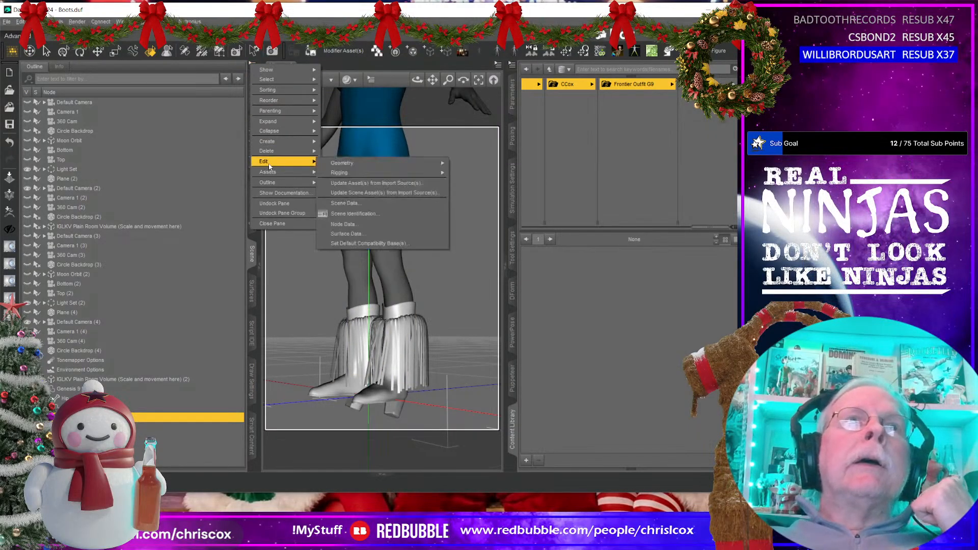
pyautogui.click(384, 211)
pyautogui.click(371, 296)
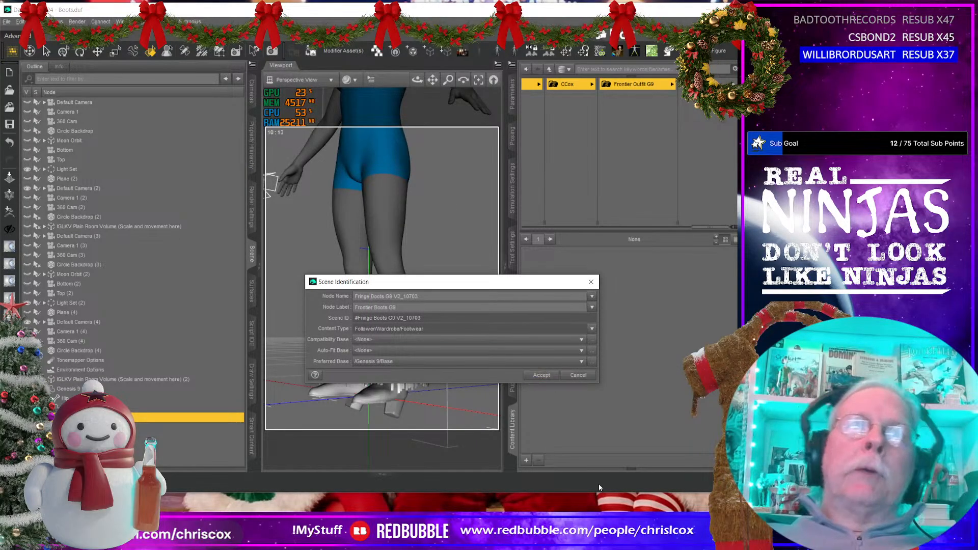
pyautogui.hotkey('shift', 'Home')
pyautogui.write('Frontier')
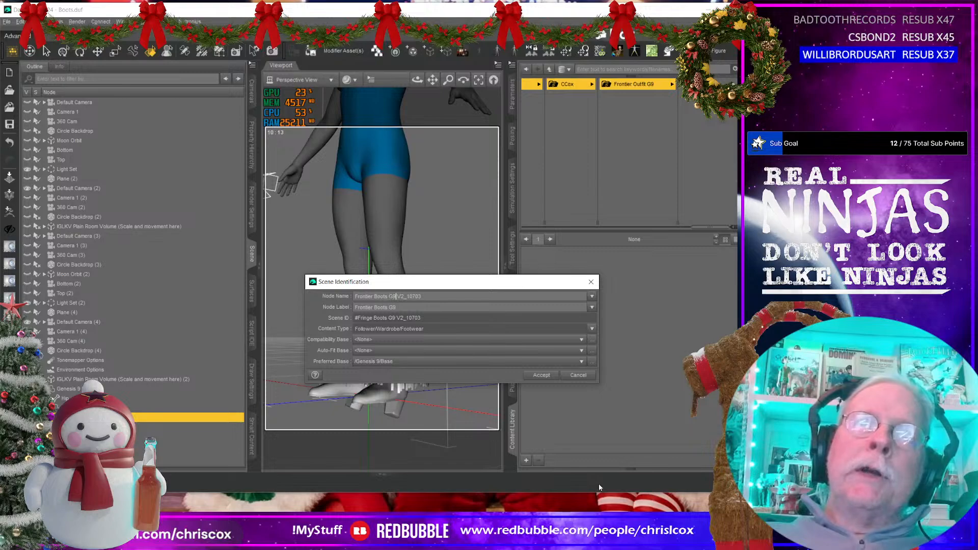
pyautogui.press('Right')
pyautogui.press('Right')
pyautogui.press('Delete')
pyautogui.press('Delete')
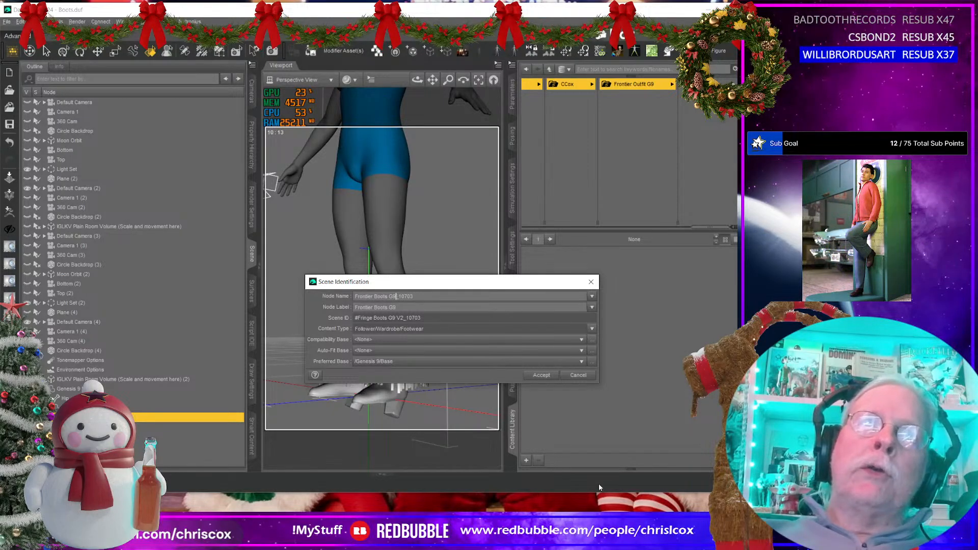
pyautogui.click(549, 374)
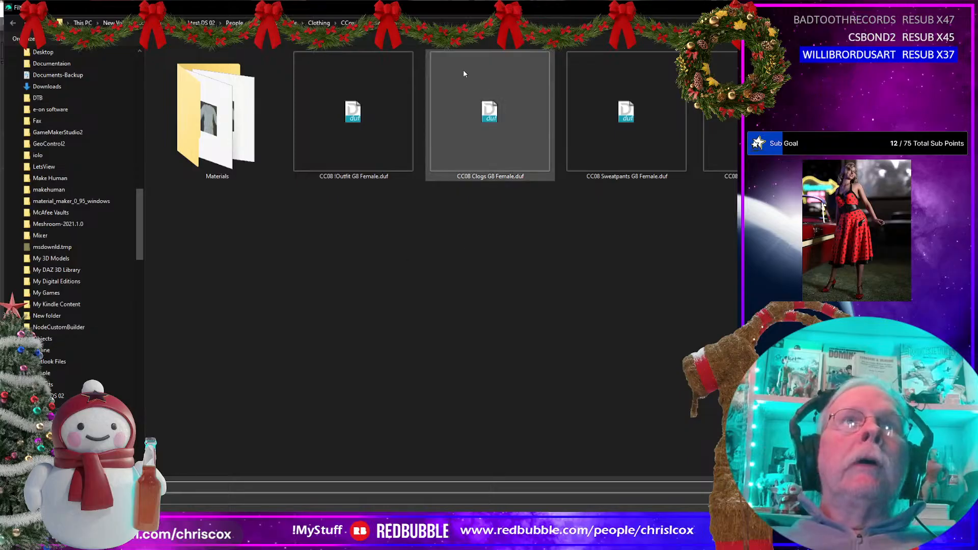
# Step: Browse the save location to the Fringe Dress folder inside the Dresses project folder
pyautogui.click(164, 23)
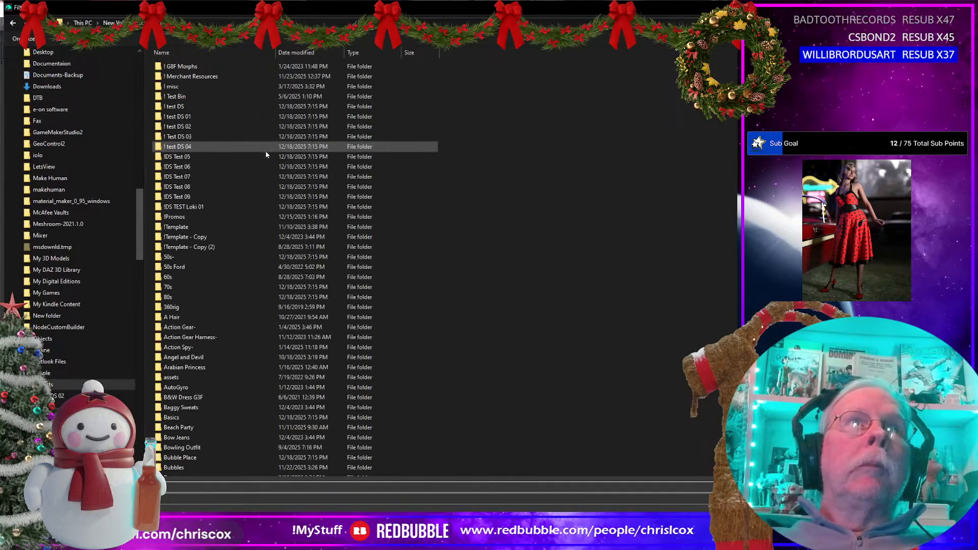
pyautogui.click(265, 151)
pyautogui.write('dr')
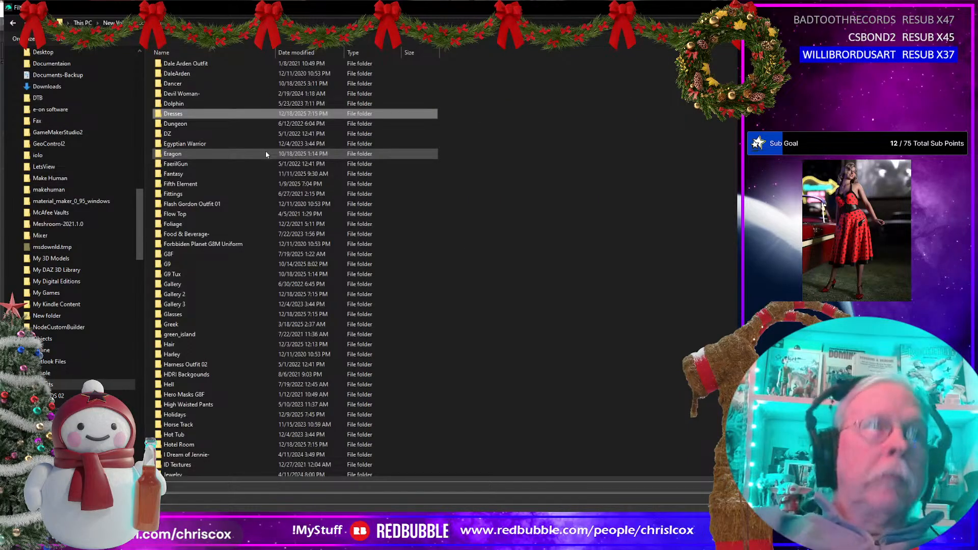
pyautogui.press('Return')
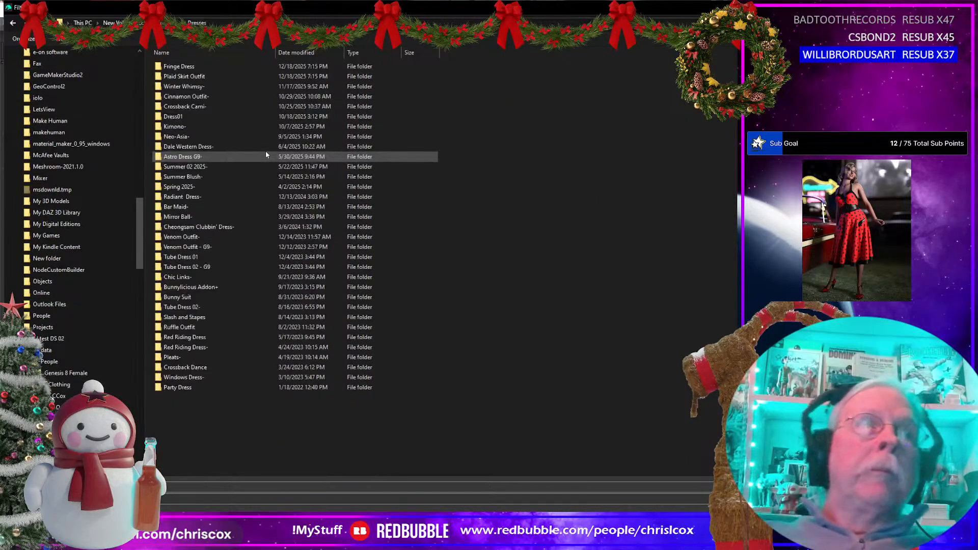
pyautogui.doubleClick(189, 68)
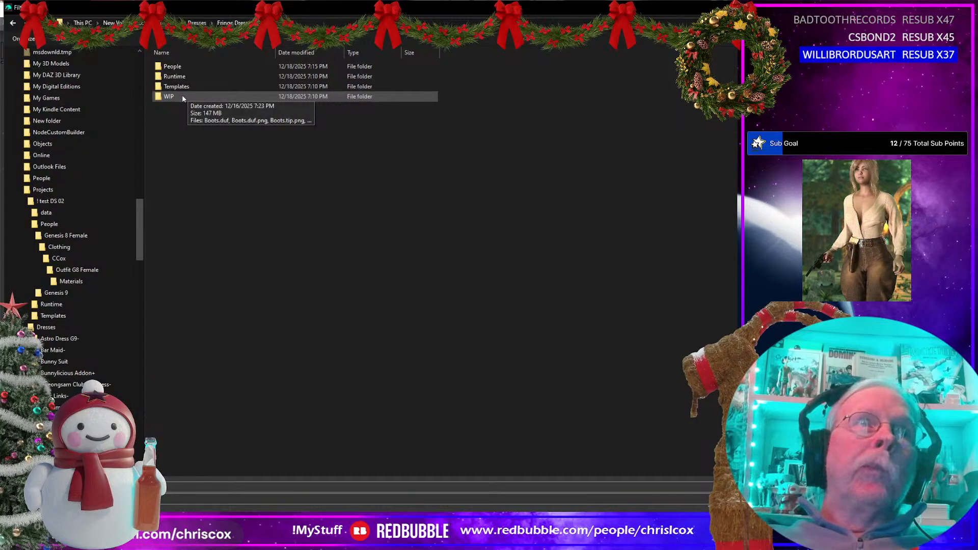
# Step: Save the boots as Frontier Boots G9 in the Genesis 9 outfit folder under People, Genesis 9, Clothing, CCox
pyautogui.doubleClick(176, 67)
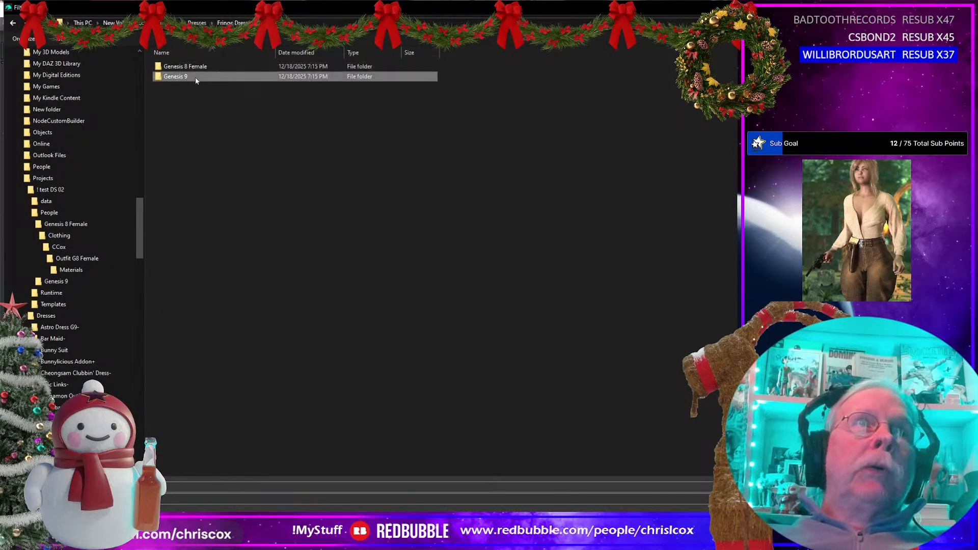
pyautogui.doubleClick(195, 77)
pyautogui.doubleClick(196, 67)
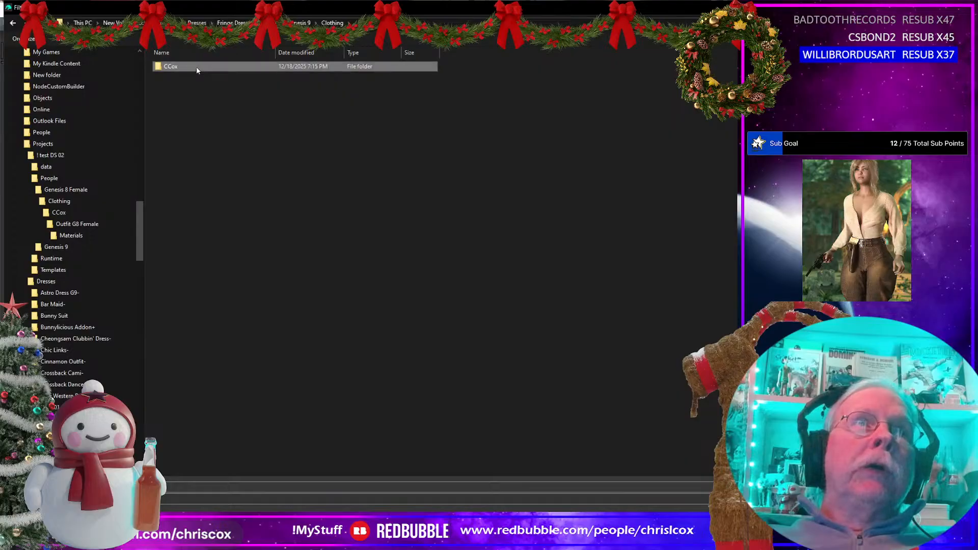
pyautogui.doubleClick(196, 66)
pyautogui.doubleClick(197, 66)
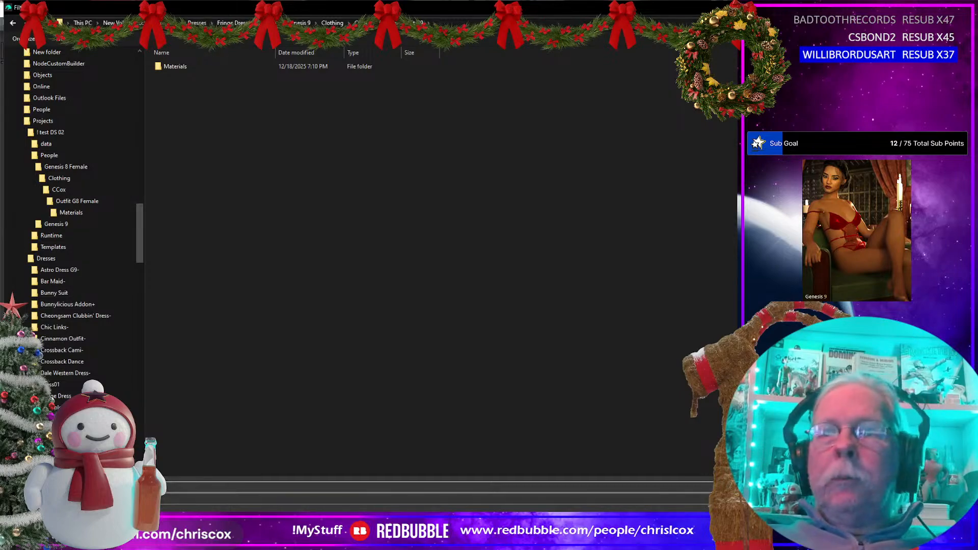
pyautogui.click(654, 520)
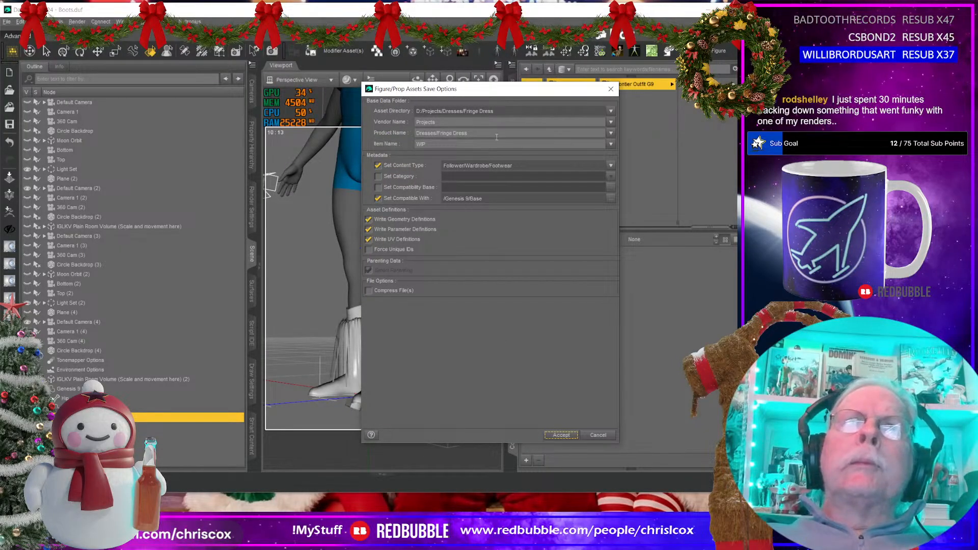
# Step: Set the product name to Frontier Outfit in the Figure/Prop Assets Save Options
pyautogui.moveTo(496, 137); pyautogui.dragTo(341, 141)
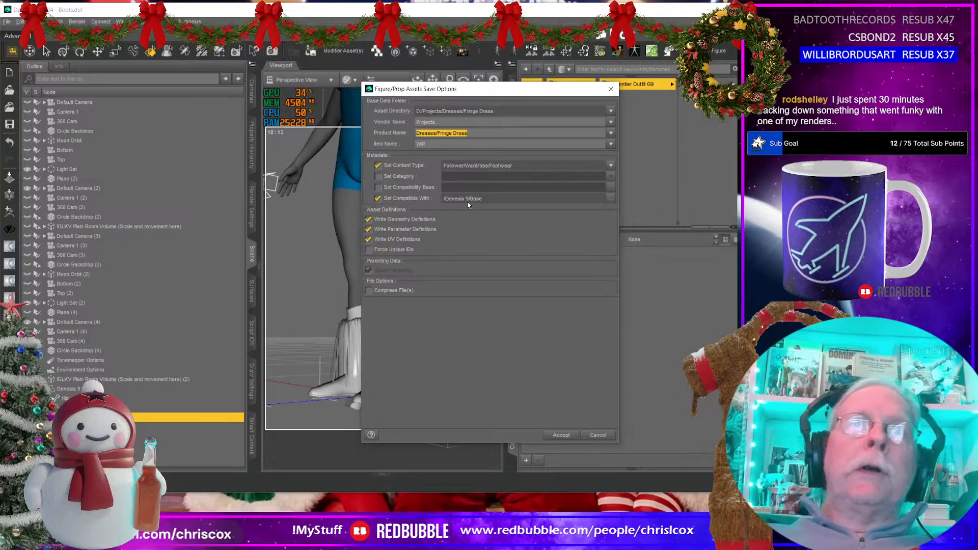
pyautogui.write('Fron')
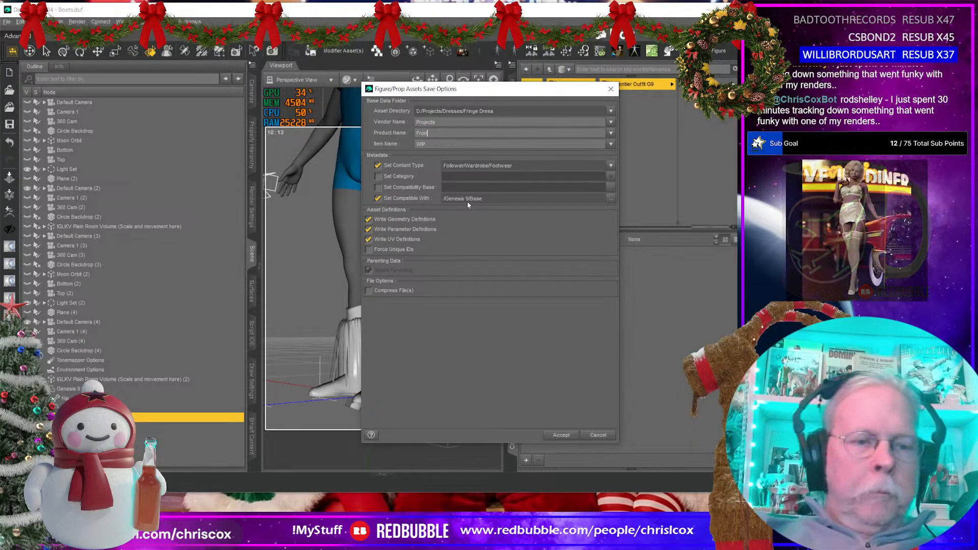
pyautogui.write('tier')
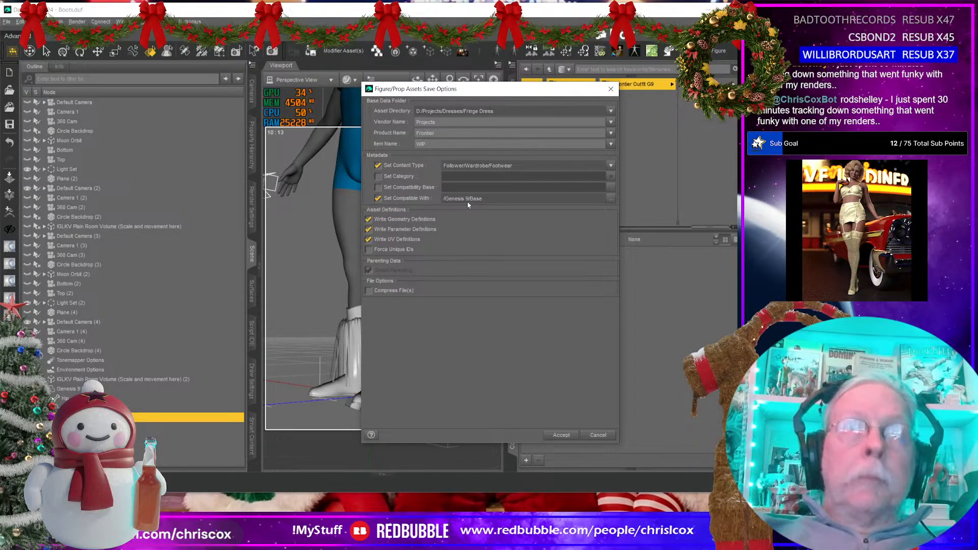
pyautogui.write(' Outf')
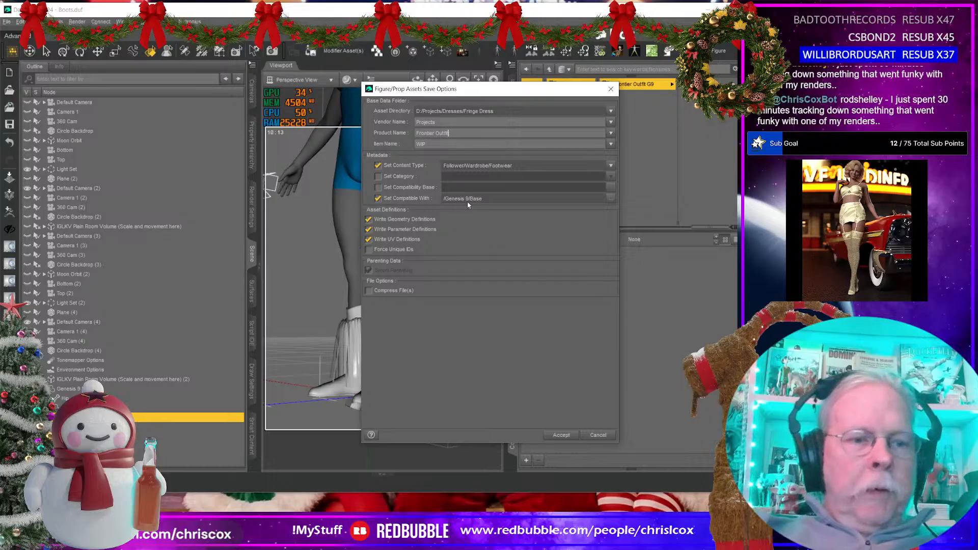
pyautogui.write('it')
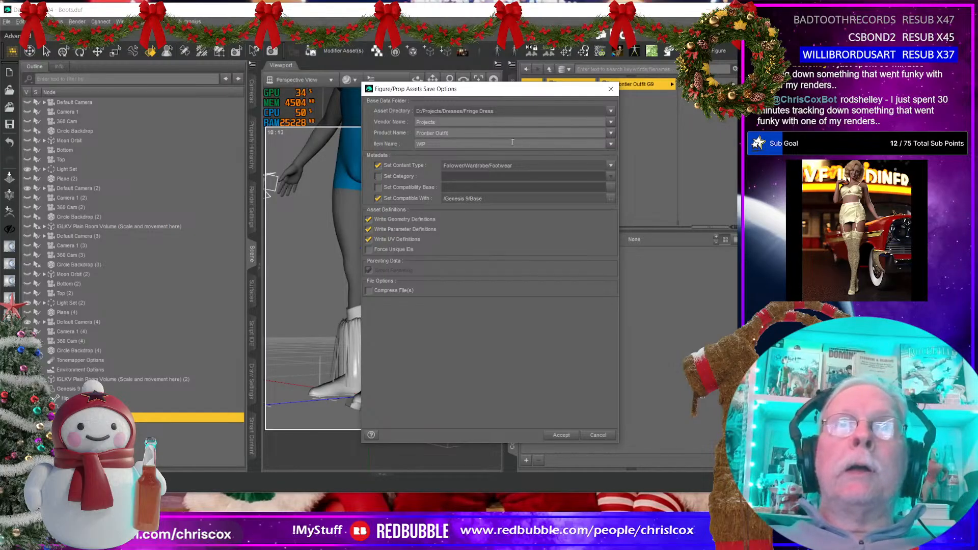
# Step: Set the item name to Frontier Boots G9 and accept the asset save options
pyautogui.press('Tab')
pyautogui.write('Frontier')
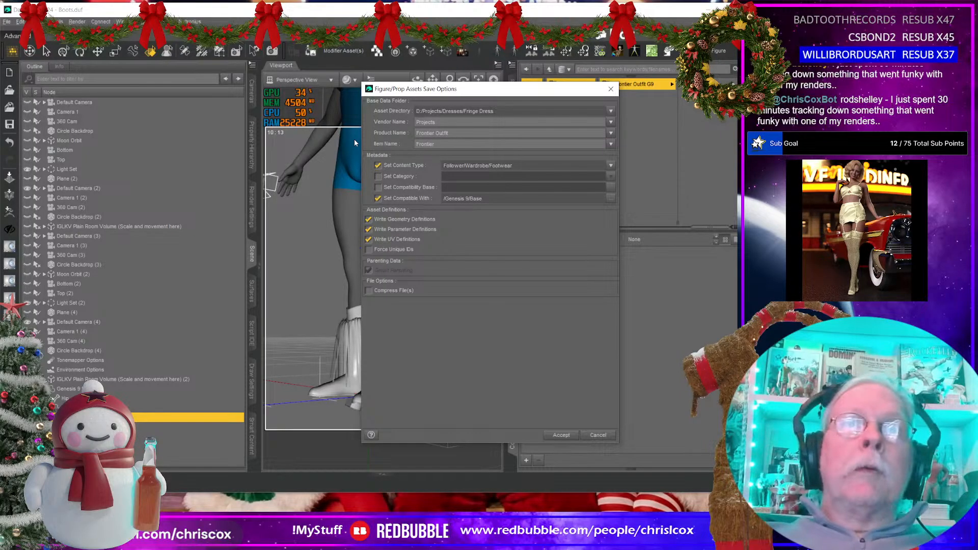
pyautogui.write(' Boot')
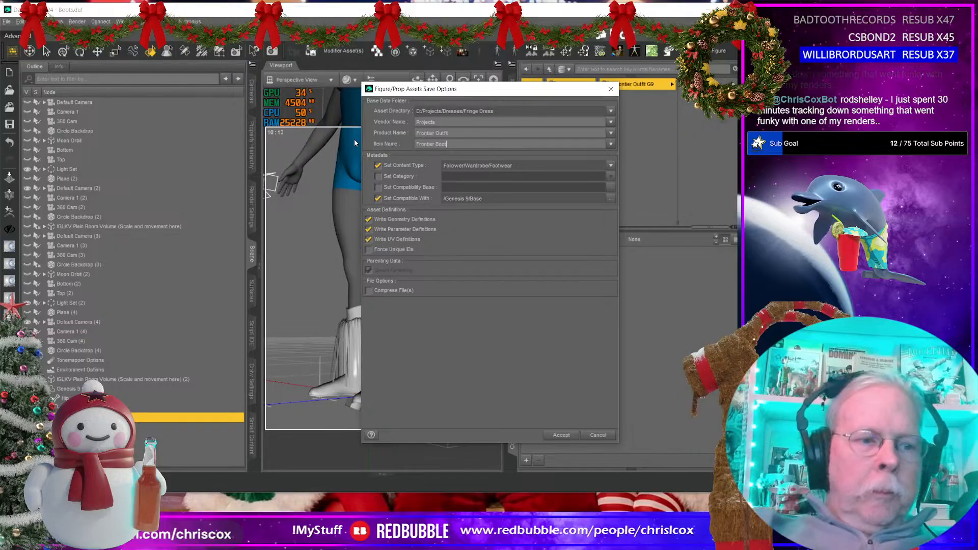
pyautogui.write('s G9')
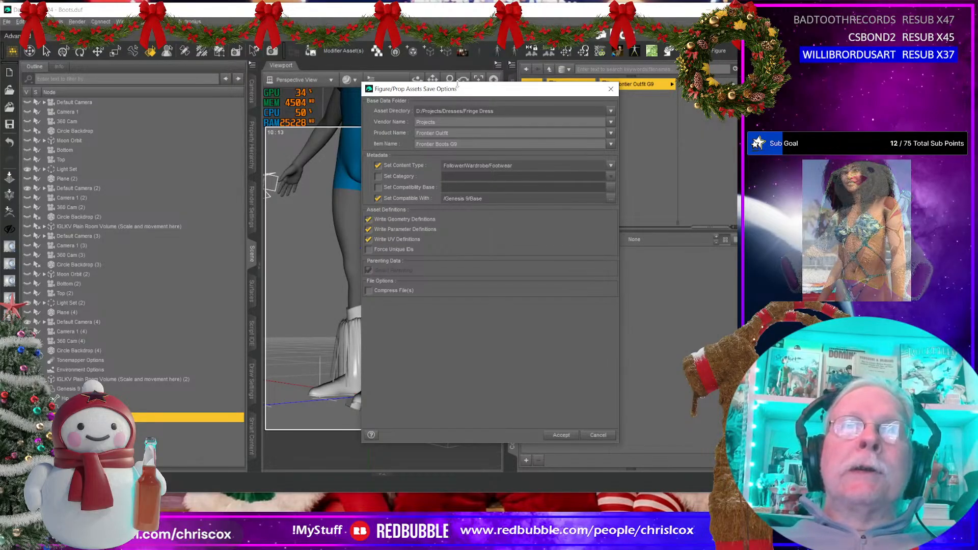
pyautogui.moveTo(460, 89); pyautogui.dragTo(393, 82)
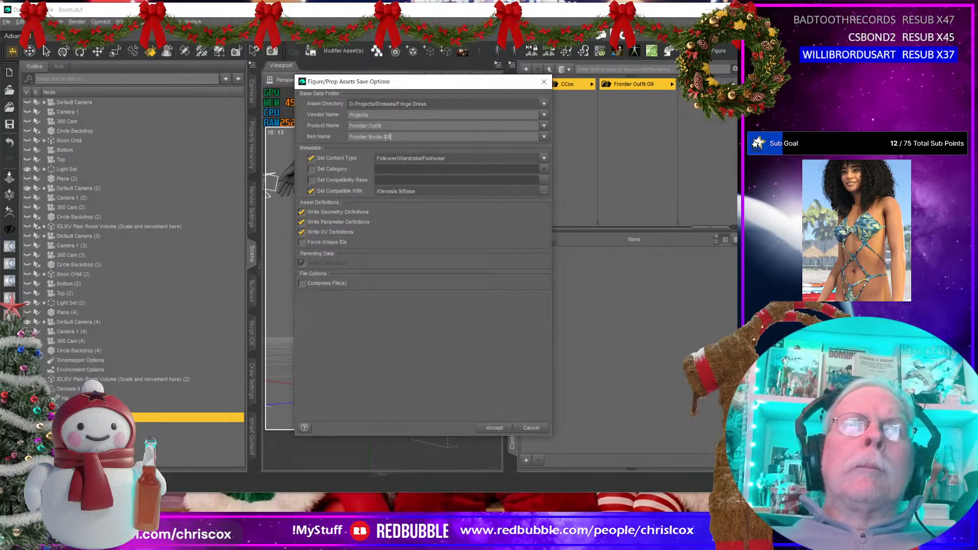
pyautogui.click(494, 428)
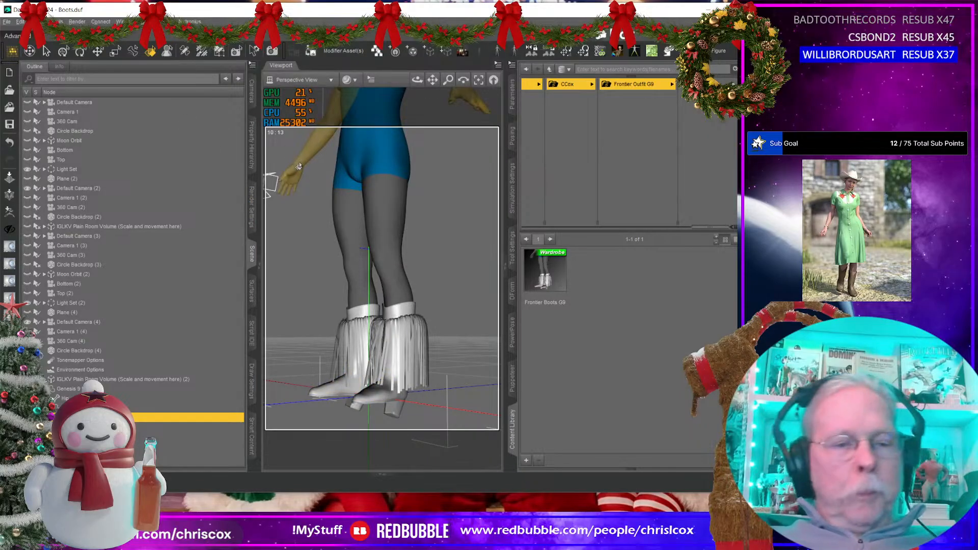
# Step: Select the Left Foot bone and set its Bend to 30
pyautogui.hotkey('alt', 'shift', 'u')
pyautogui.click(388, 392)
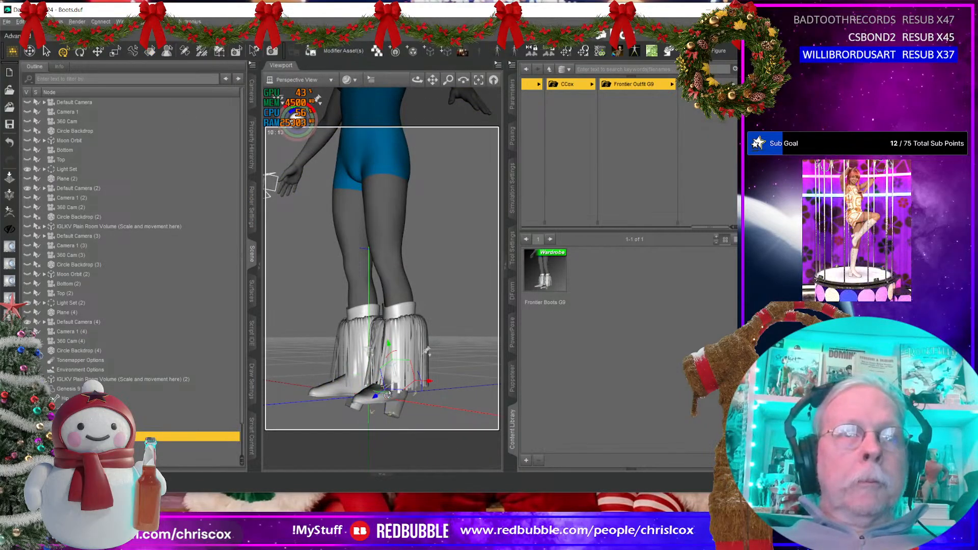
pyautogui.click(512, 95)
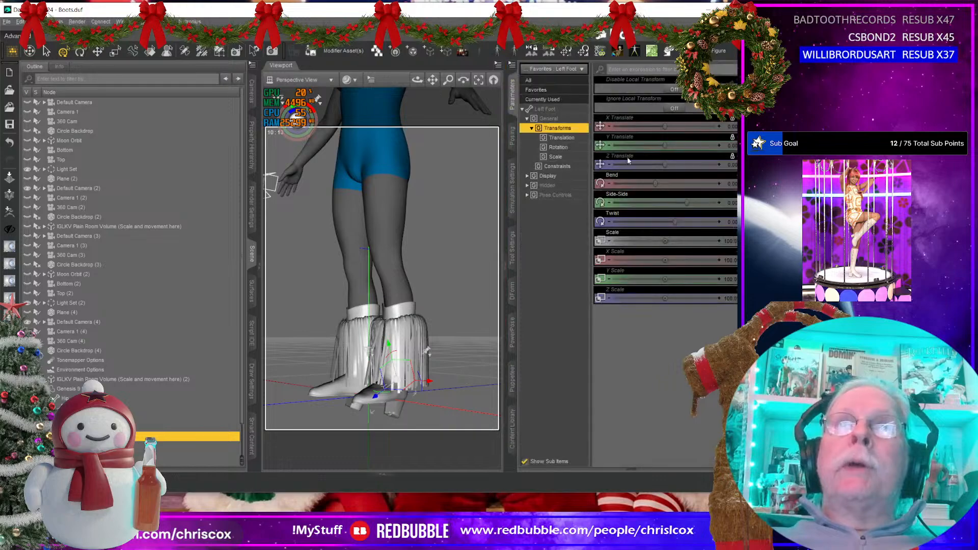
pyautogui.click(732, 183)
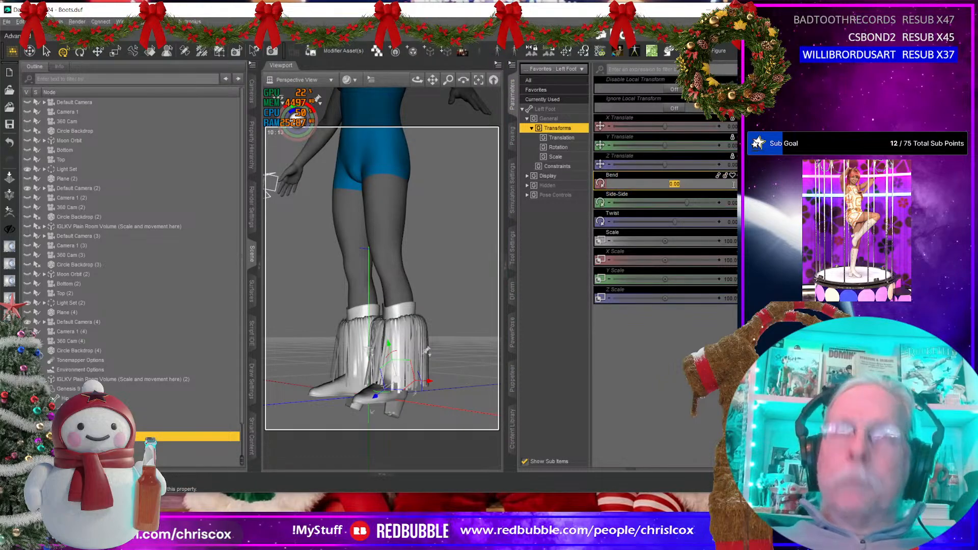
pyautogui.write('30')
pyautogui.press('Return')
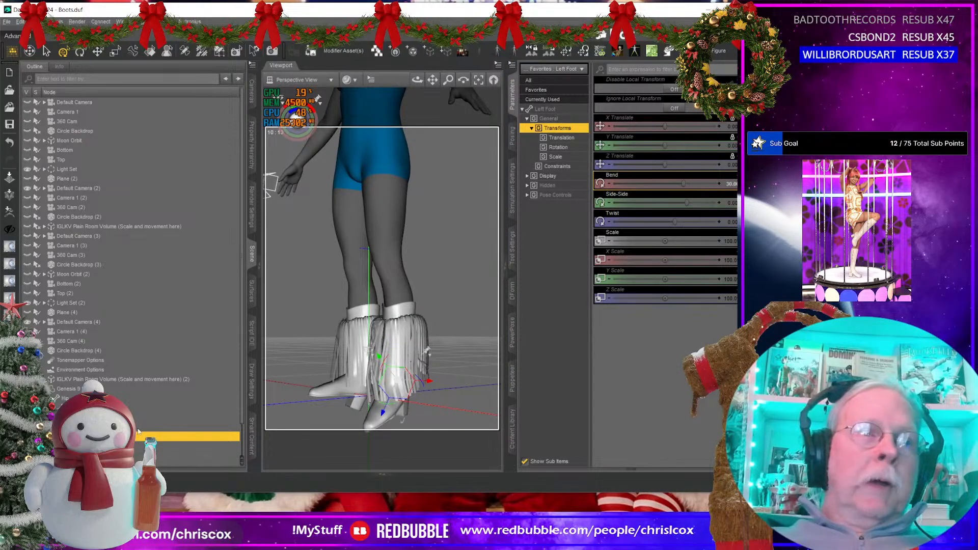
# Step: Select the Left Toes bone and set its Bend to -30
pyautogui.click(68, 436)
pyautogui.click(93, 446)
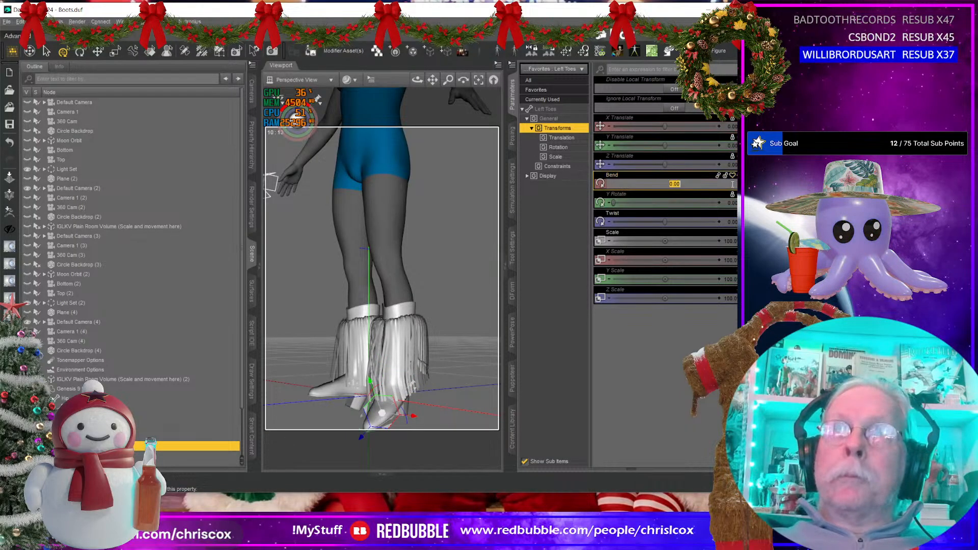
pyautogui.press('Return')
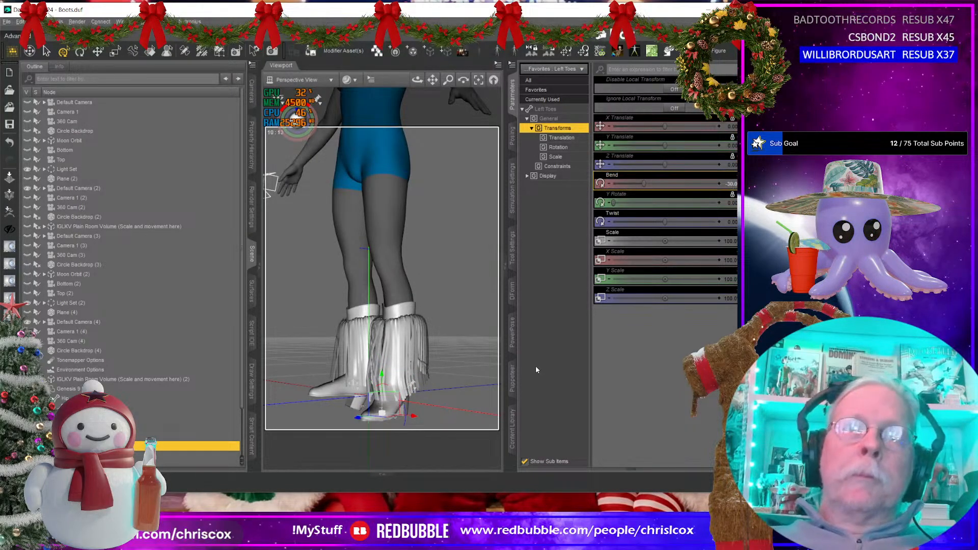
pyautogui.moveTo(403, 340); pyautogui.dragTo(345, 334, button='middle')
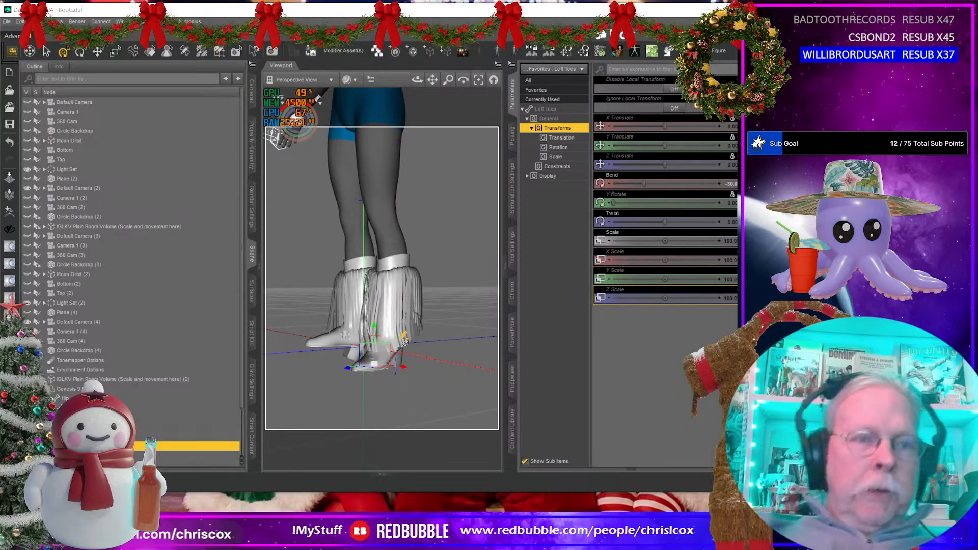
# Step: Mirror the foot pose recursively from left to right with Symmetry, including Z axis translation, and check the boots from several angles
pyautogui.hotkey('shift', 'y')
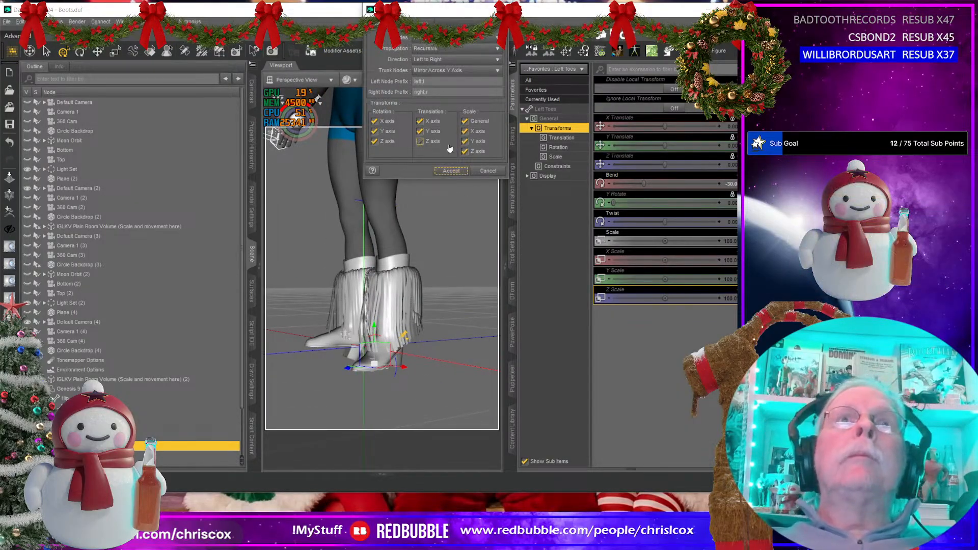
pyautogui.click(420, 141)
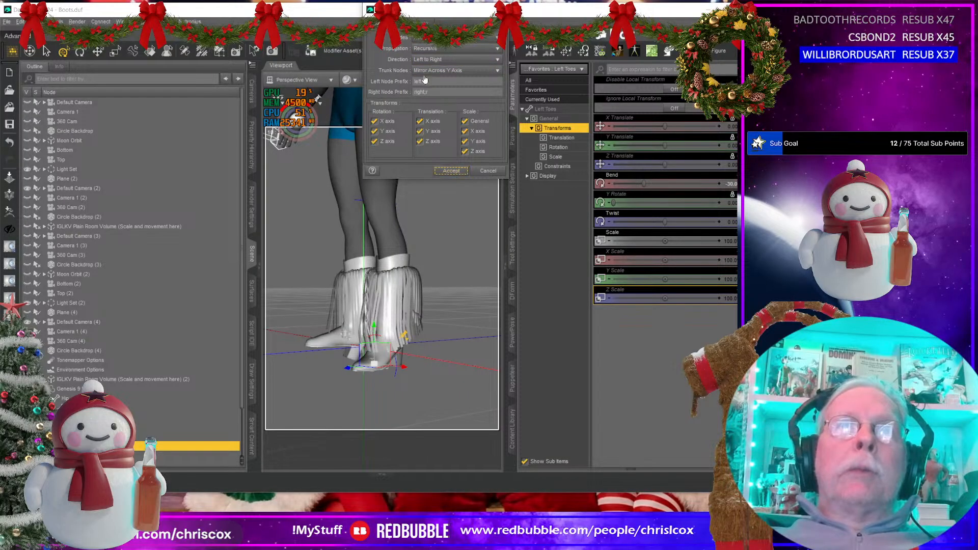
pyautogui.click(451, 171)
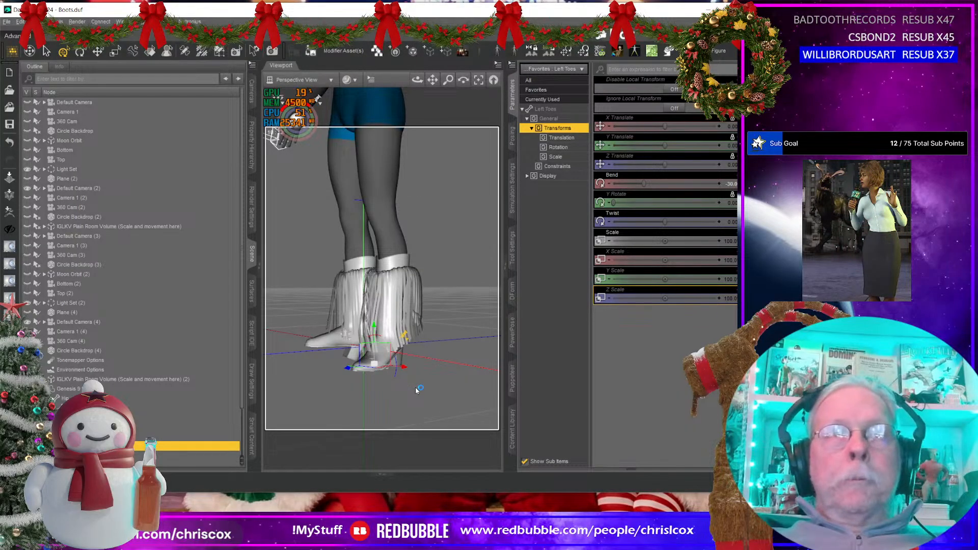
pyautogui.moveTo(411, 390); pyautogui.dragTo(478, 383, button='middle')
pyautogui.moveTo(439, 328); pyautogui.dragTo(413, 393, button='middle')
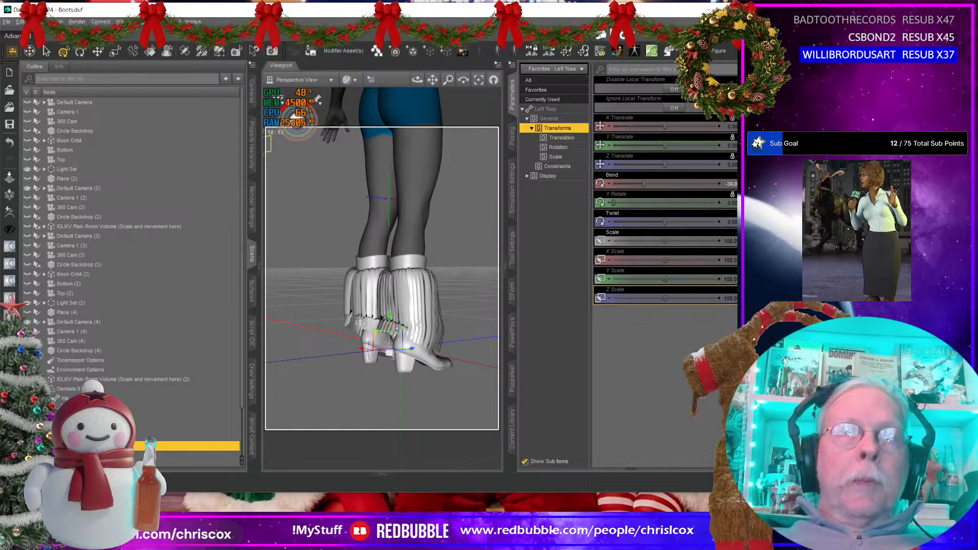
pyautogui.moveTo(396, 328); pyautogui.dragTo(419, 337, button='middle')
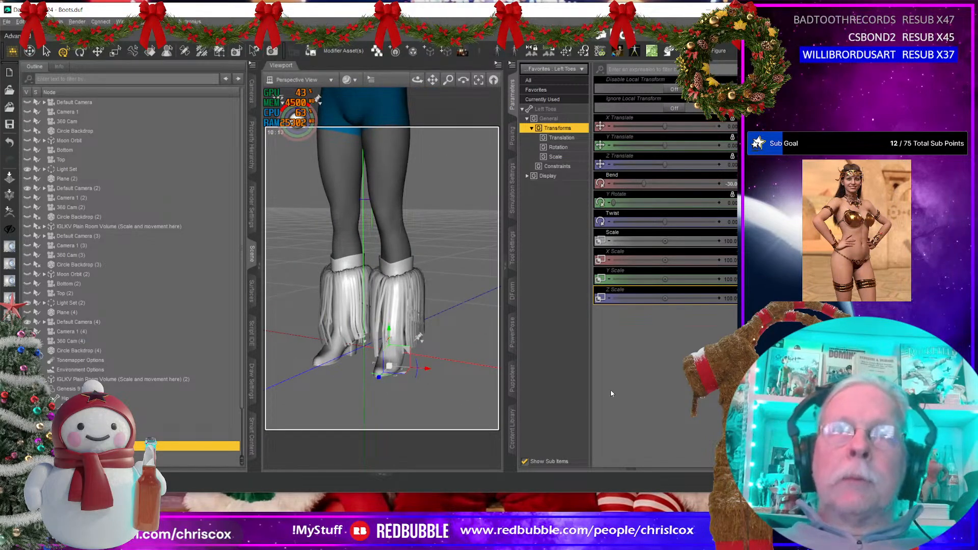
# Step: Start saving a Pose Preset named Frontier Boots Feet Pose G9 in the Frontier Outfit G9 folder, with the boots framed for its thumbnail
pyautogui.click(511, 444)
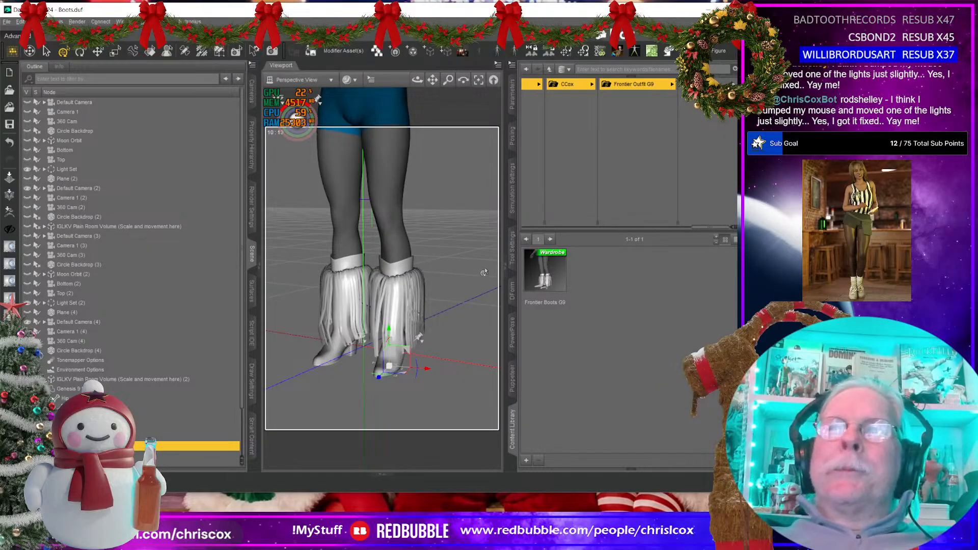
pyautogui.moveTo(418, 300)
pyautogui.mouseDown(button='middle')
pyautogui.moveTo(492, 293)
pyautogui.moveTo(463, 284)
pyautogui.moveTo(418, 300)
pyautogui.moveTo(417, 277)
pyautogui.moveTo(448, 295)
pyautogui.moveTo(400, 302)
pyautogui.mouseUp(button='middle')
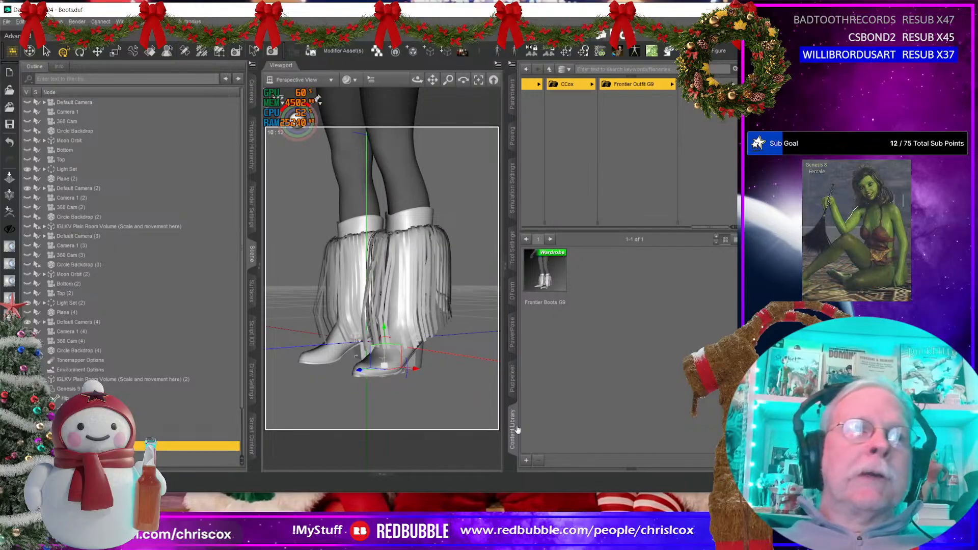
pyautogui.click(526, 460)
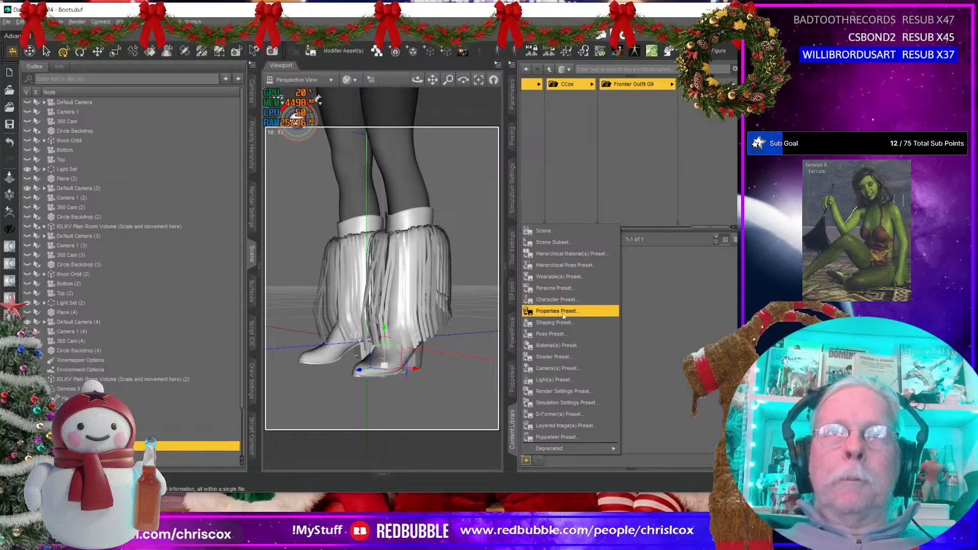
pyautogui.click(553, 338)
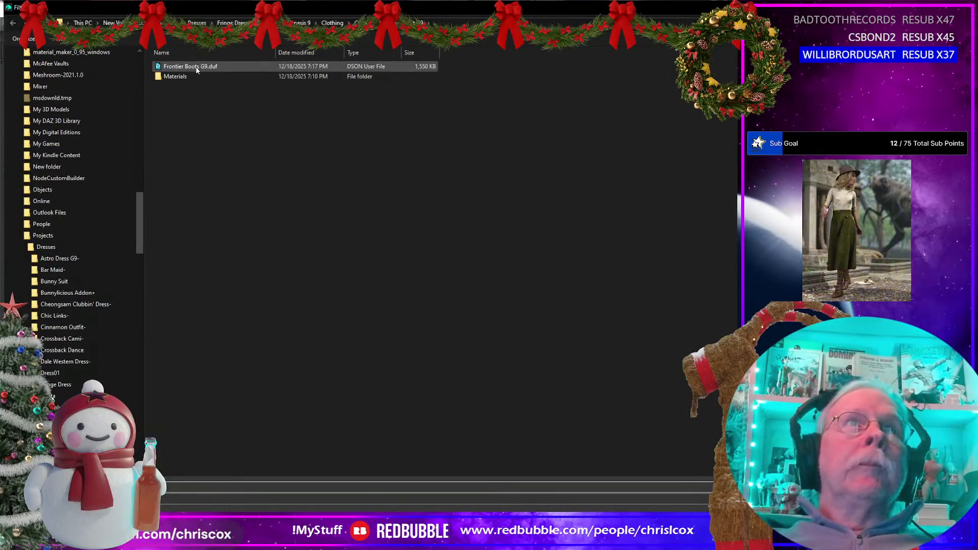
pyautogui.click(153, 487)
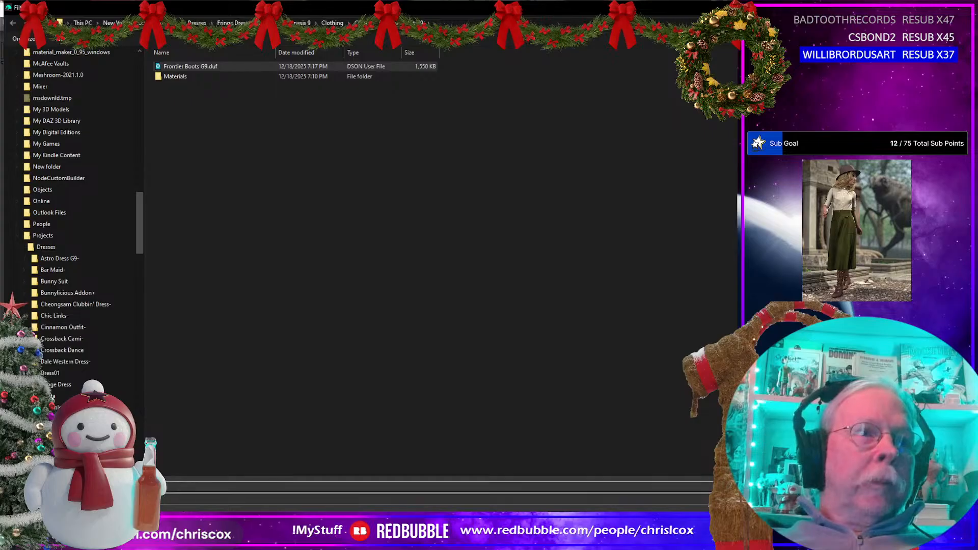
pyautogui.click(361, 540)
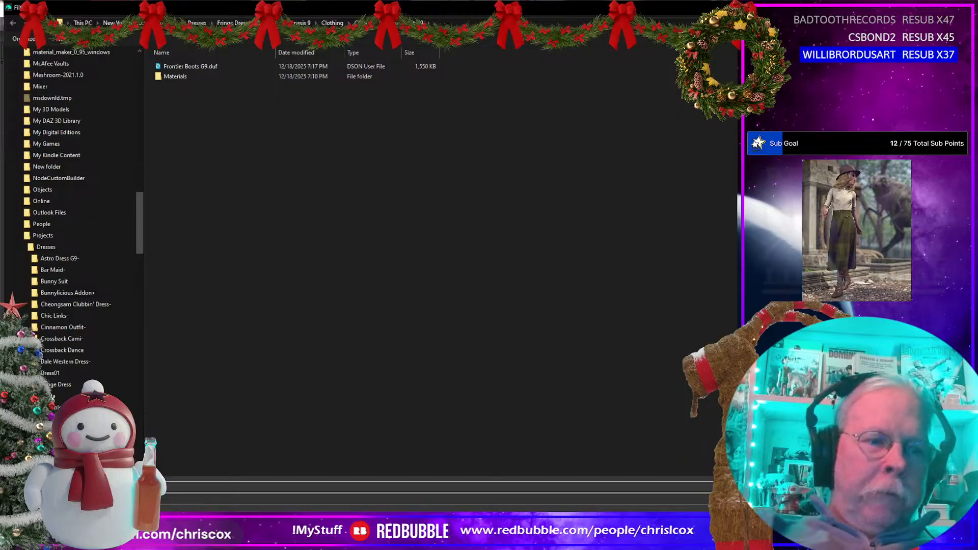
pyautogui.press('Return')
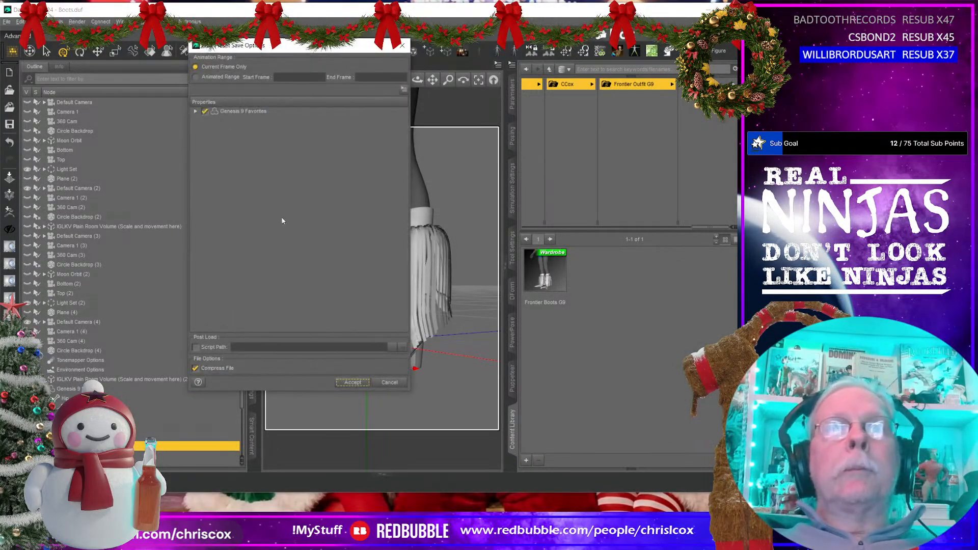
# Step: Exclude all Genesis 9 properties from the pose preset except the Left Foot and Right Foot bones, and accept the save options
pyautogui.click(205, 111)
pyautogui.click(196, 111)
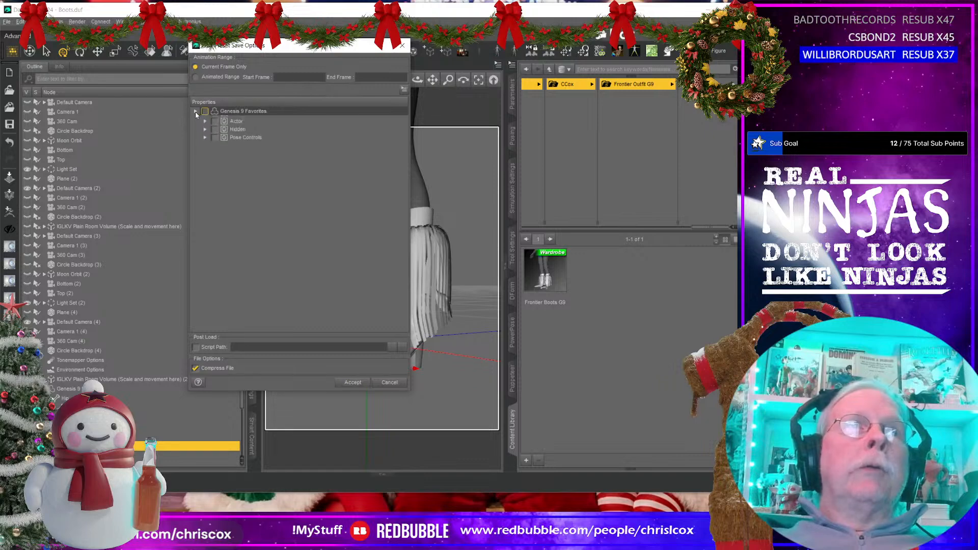
pyautogui.click(205, 119)
pyautogui.click(214, 127)
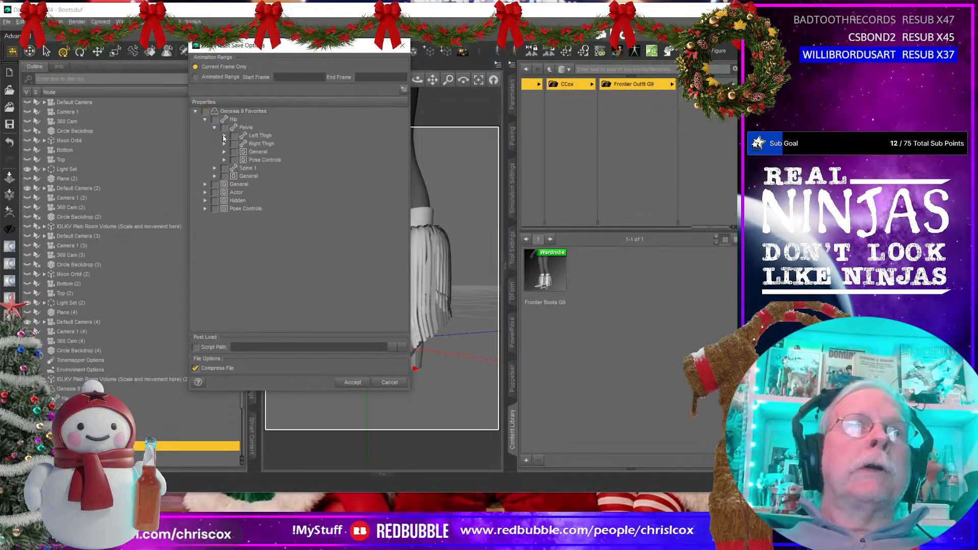
pyautogui.click(224, 135)
pyautogui.click(233, 144)
pyautogui.click(252, 152)
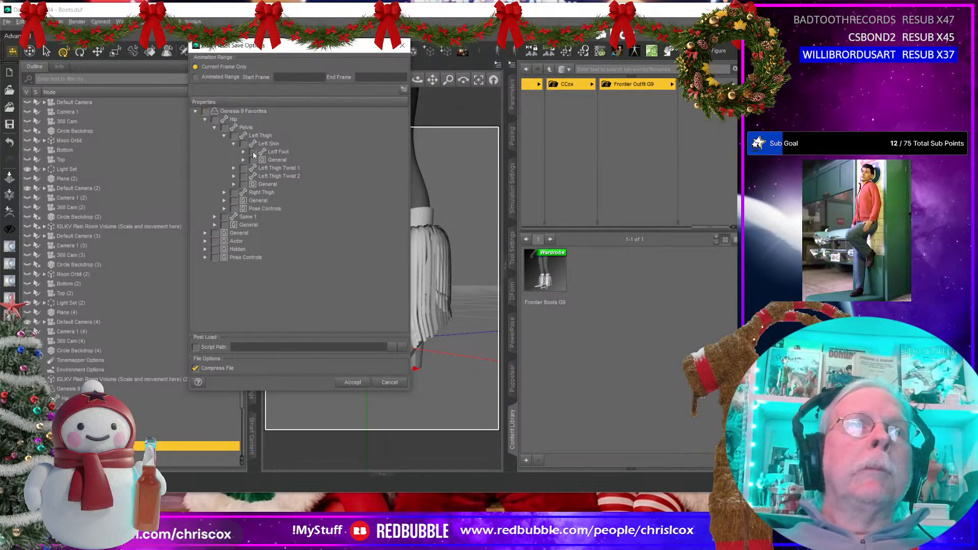
pyautogui.click(224, 193)
pyautogui.click(234, 201)
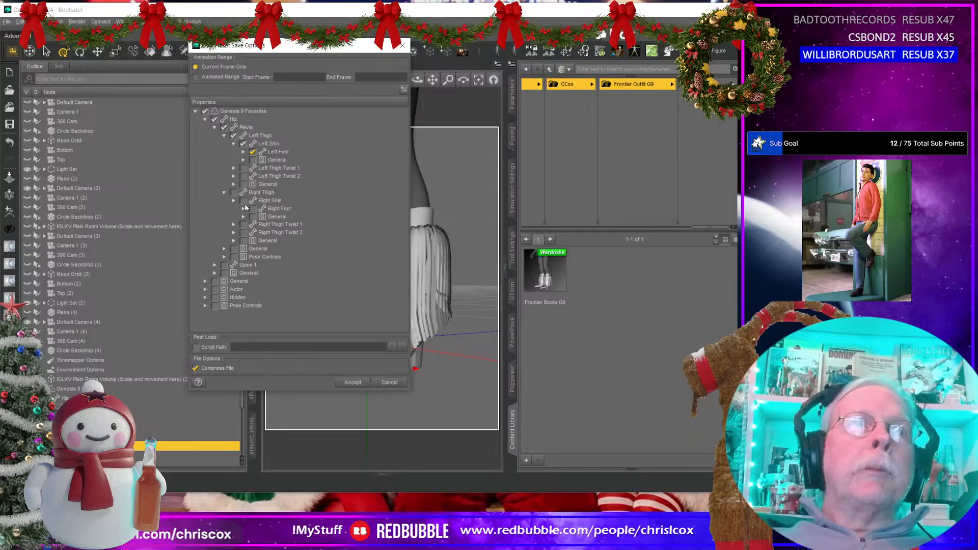
pyautogui.click(252, 209)
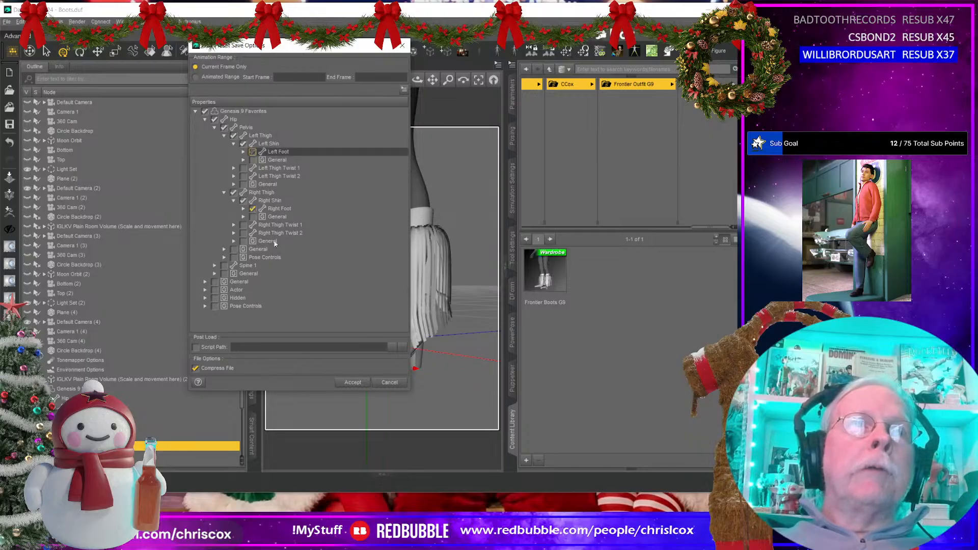
pyautogui.click(352, 382)
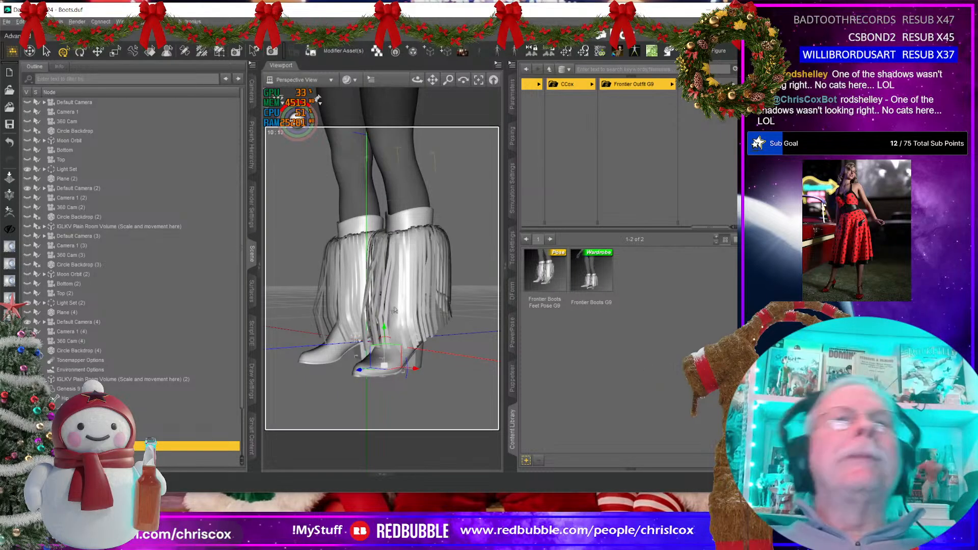
# Step: Examine the posed boots from the back, side and front, and on the full figure
pyautogui.moveTo(438, 328); pyautogui.dragTo(432, 335, button='middle')
pyautogui.moveTo(417, 79); pyautogui.dragTo(454, 89)
pyautogui.keyDown('ctrl'); pyautogui.keyDown('alt'); pyautogui.moveTo(379, 326); pyautogui.dragTo(456, 306); pyautogui.keyUp('alt'); pyautogui.keyUp('ctrl')
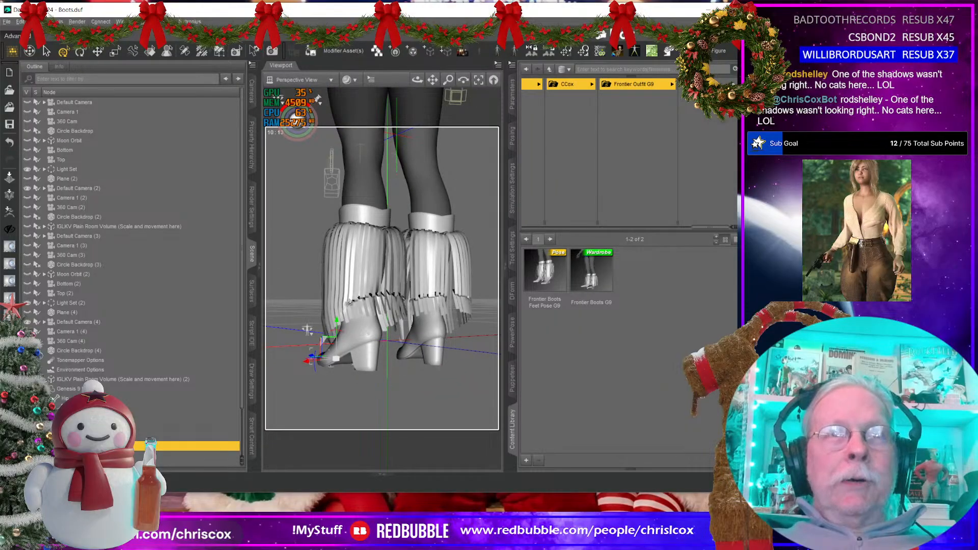
pyautogui.keyDown('ctrl'); pyautogui.keyDown('alt'); pyautogui.moveTo(351, 303); pyautogui.dragTo(388, 333); pyautogui.keyUp('alt'); pyautogui.keyUp('ctrl')
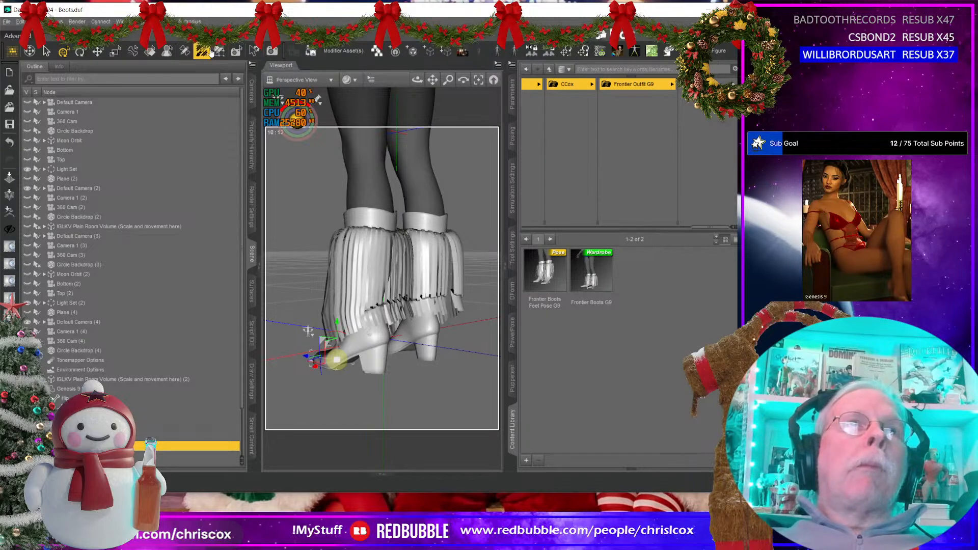
pyautogui.keyDown('ctrl'); pyautogui.keyDown('alt'); pyautogui.moveTo(385, 356); pyautogui.dragTo(466, 355); pyautogui.keyUp('alt'); pyautogui.keyUp('ctrl')
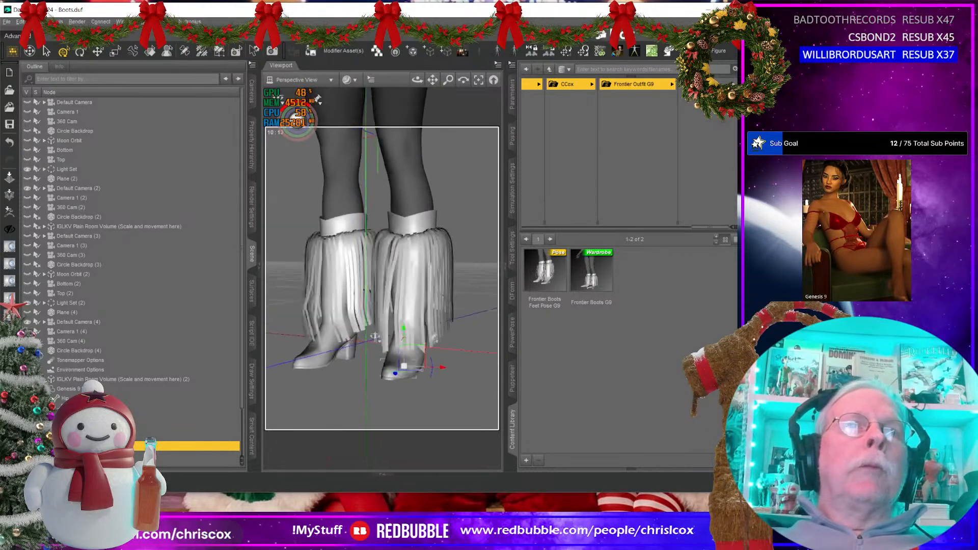
pyautogui.moveTo(374, 337)
pyautogui.keyDown('ctrl'); pyautogui.keyDown('alt'); pyautogui.mouseDown()
pyautogui.moveTo(319, 334)
pyautogui.moveTo(377, 333)
pyautogui.mouseUp(); pyautogui.keyUp('alt'); pyautogui.keyUp('ctrl')
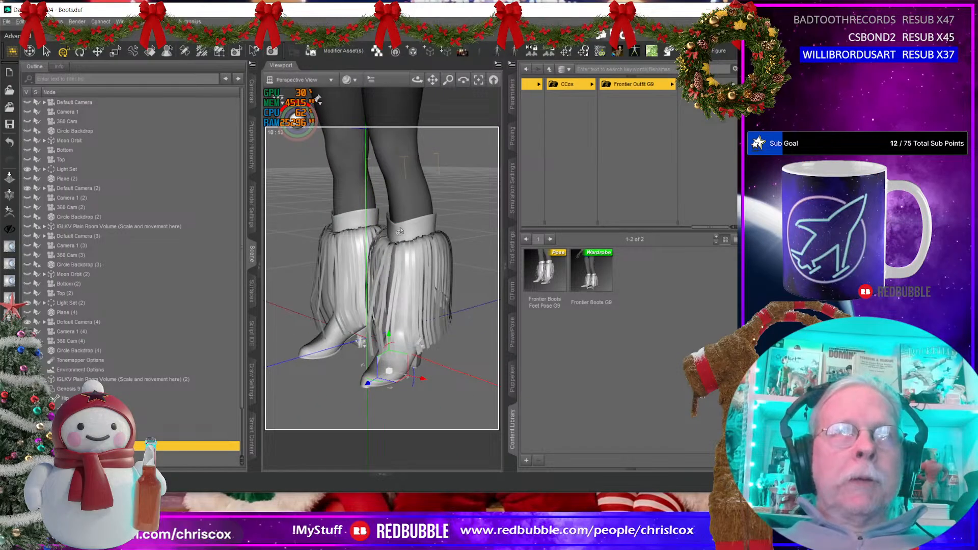
pyautogui.scroll(-5, 399, 253)
pyautogui.keyDown('ctrl'); pyautogui.keyDown('alt'); pyautogui.moveTo(399, 253); pyautogui.dragTo(411, 367, button='right'); pyautogui.keyUp('alt'); pyautogui.keyUp('ctrl')
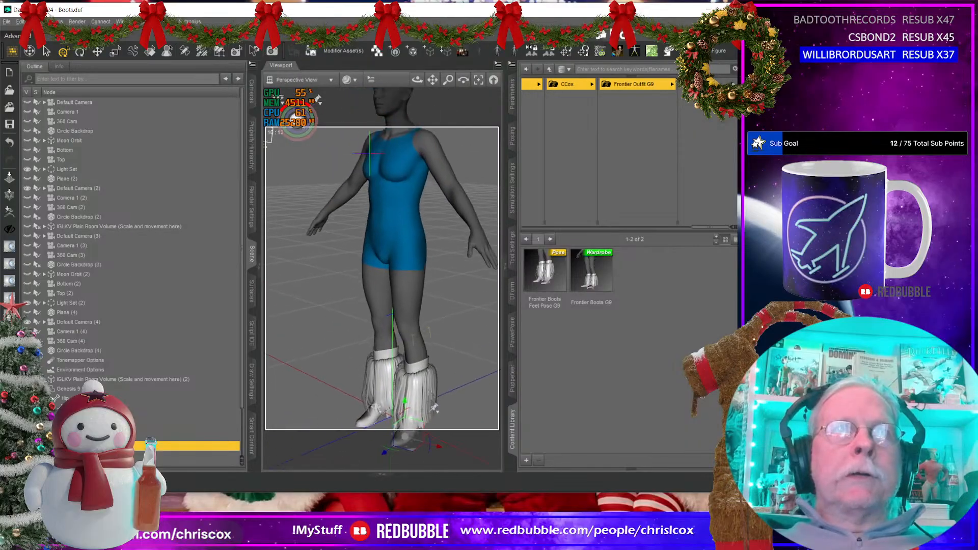
pyautogui.keyDown('ctrl'); pyautogui.keyDown('alt'); pyautogui.moveTo(434, 407); pyautogui.dragTo(427, 402, button='right'); pyautogui.keyUp('alt'); pyautogui.keyUp('ctrl')
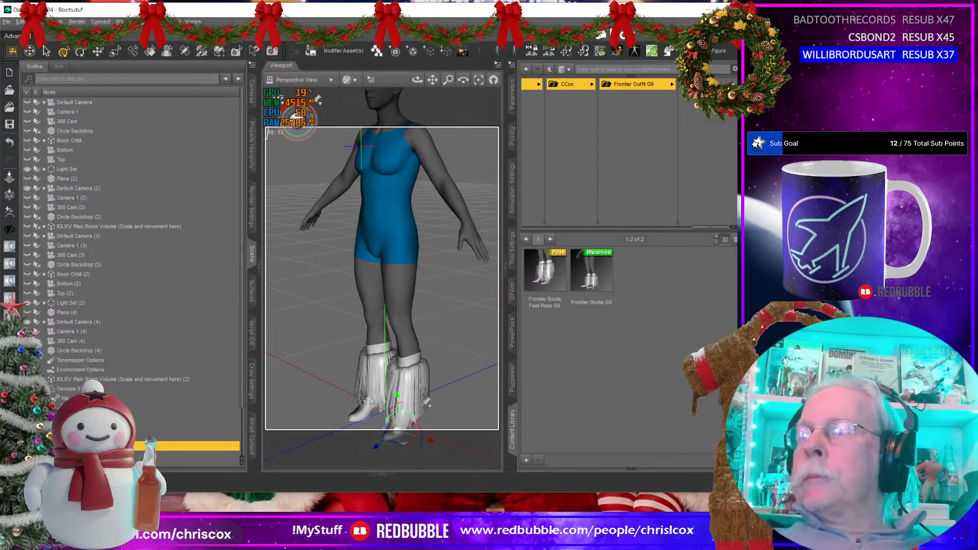
# Step: Switch to File Explorer, browse to the Fringe folder inside References on the Desktop, and open the brown fringed halter top image
pyautogui.press('alt')
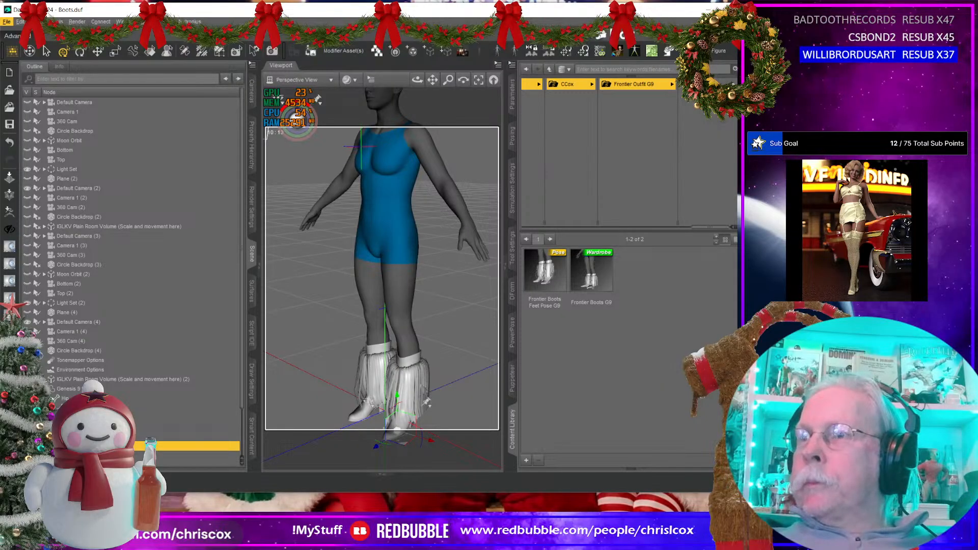
pyautogui.press('alt')
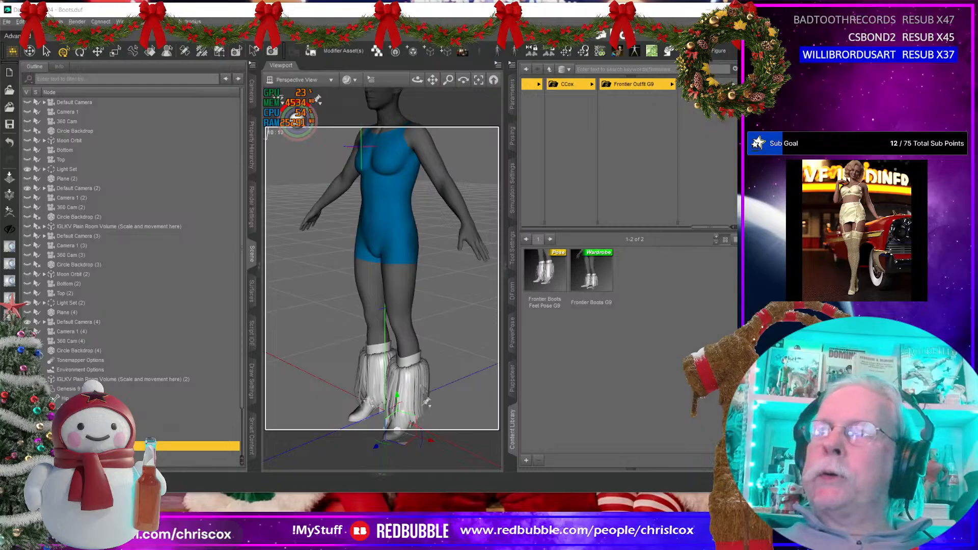
pyautogui.press('super+e')
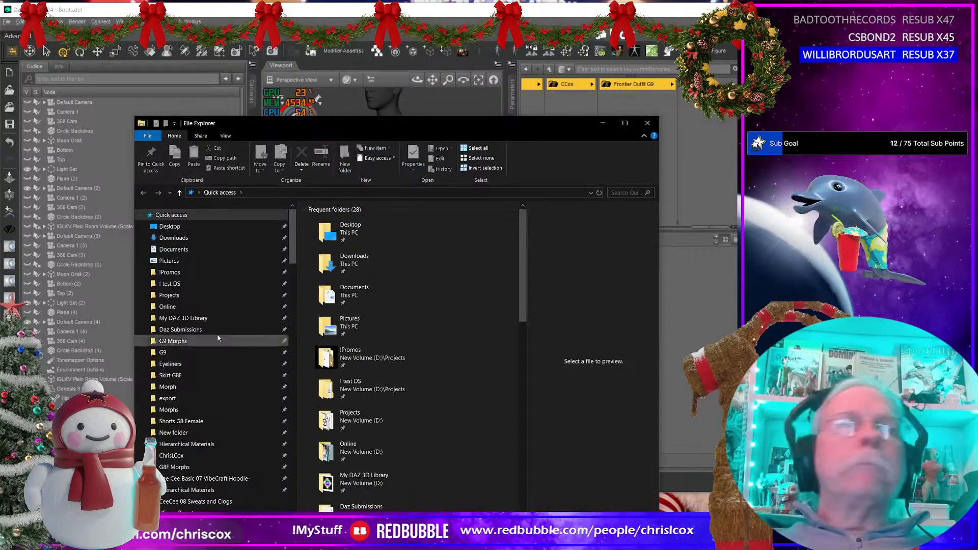
pyautogui.click(170, 226)
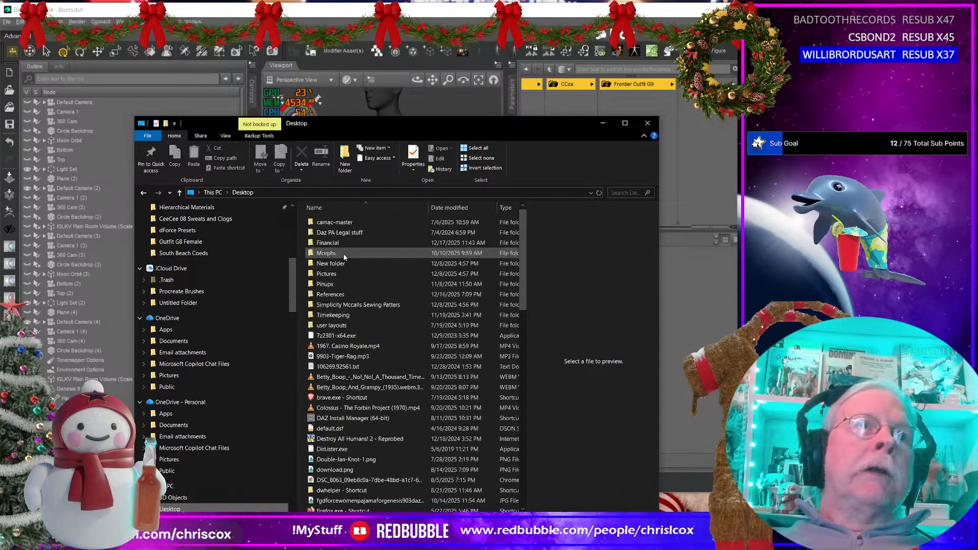
pyautogui.click(342, 296)
pyautogui.doubleClick(341, 296)
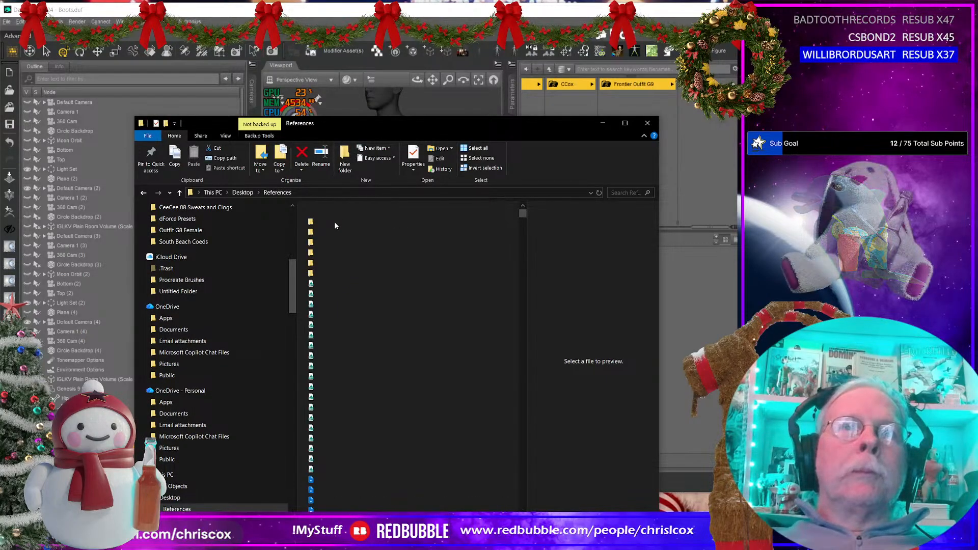
pyautogui.doubleClick(478, 379)
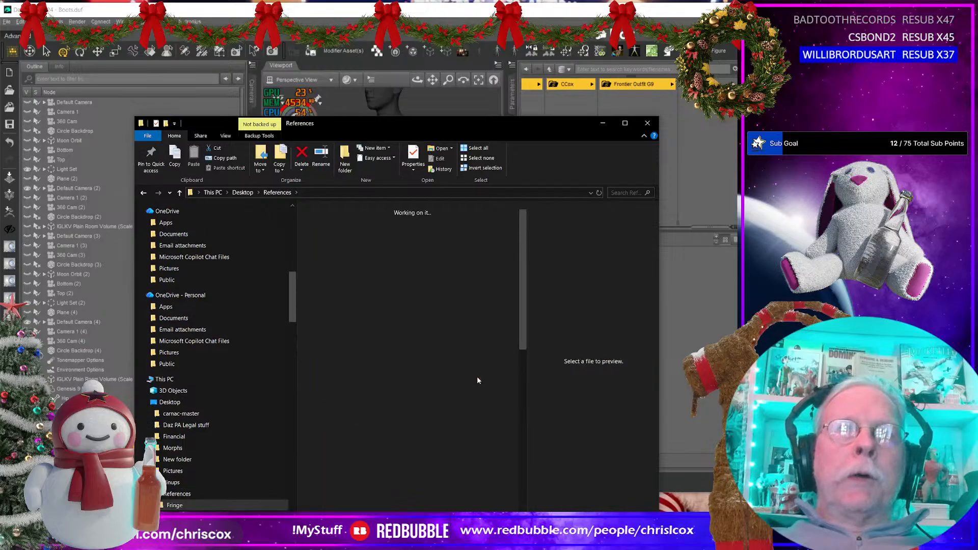
pyautogui.click(453, 266)
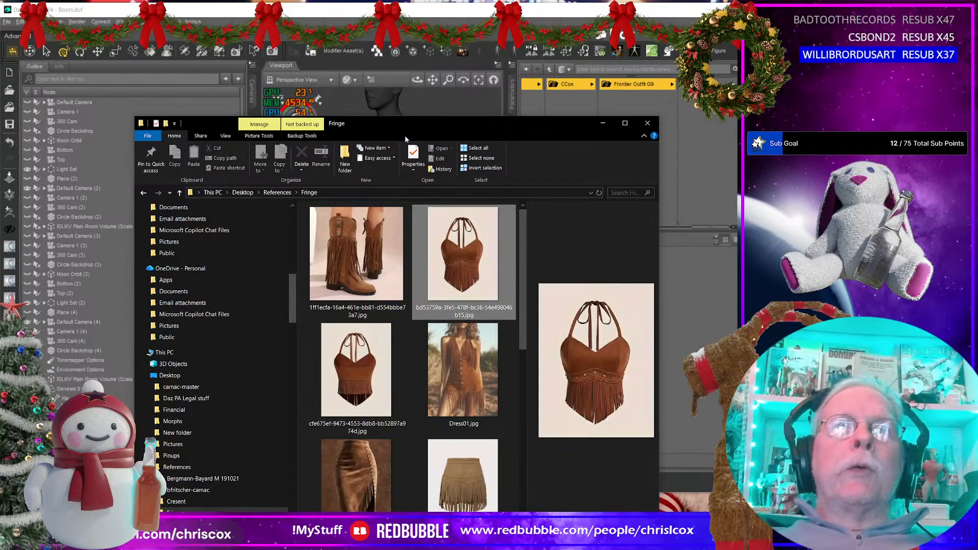
pyautogui.doubleClick(452, 266)
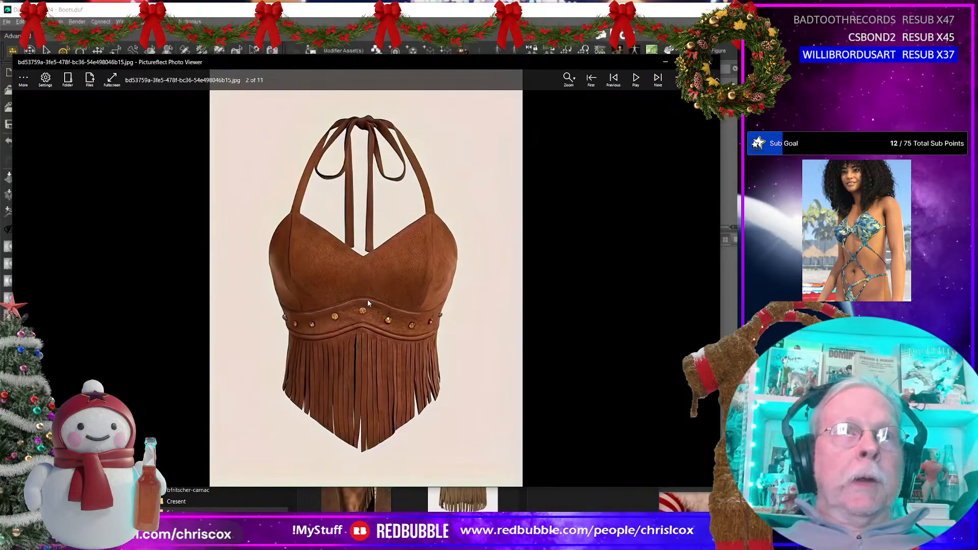
# Step: Browse the fringe reference images from the halter top through Skirt 07.jpg to skirt.jpg and go back to the halter top
pyautogui.press('Right')
pyautogui.press('Right')
pyautogui.press('Right')
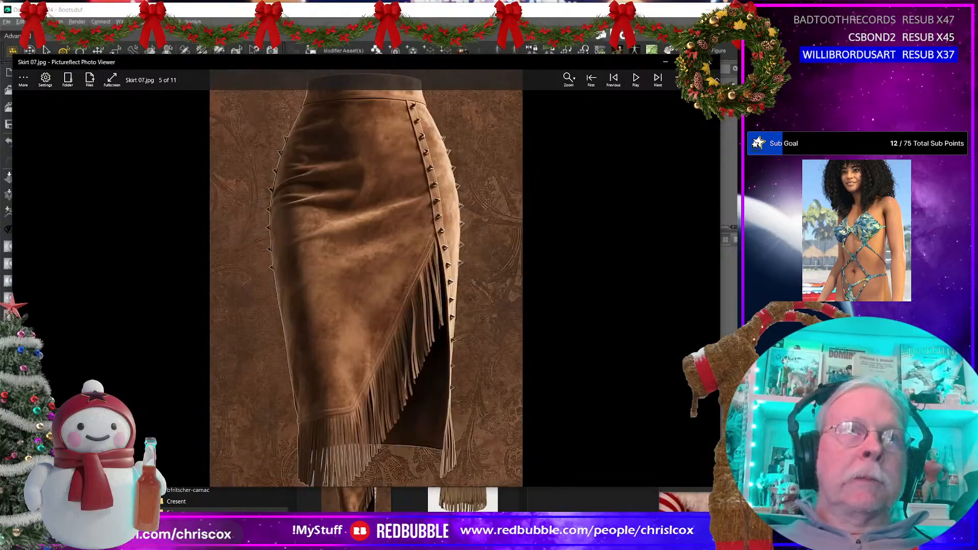
pyautogui.press('Right')
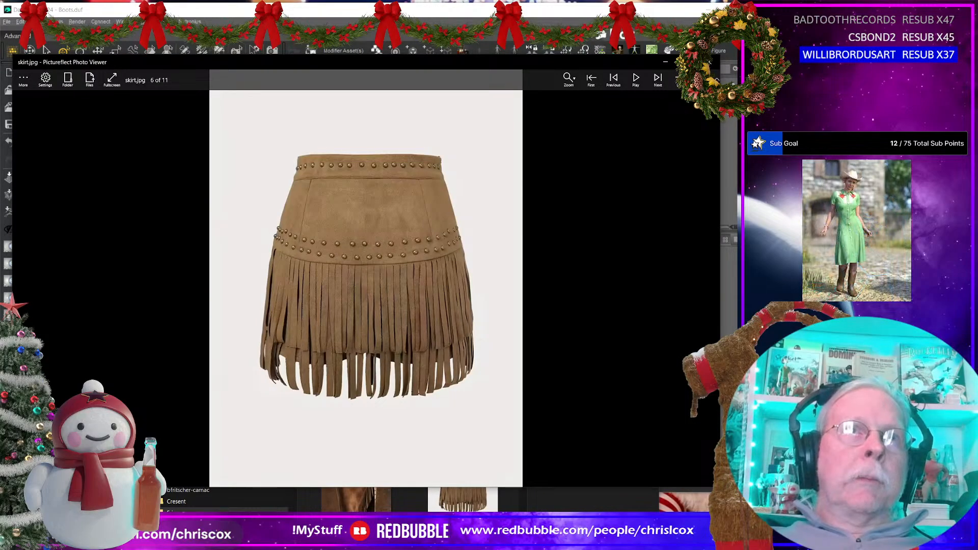
pyautogui.press('Left')
pyautogui.press('Left')
pyautogui.press('Left')
pyautogui.press('Left')
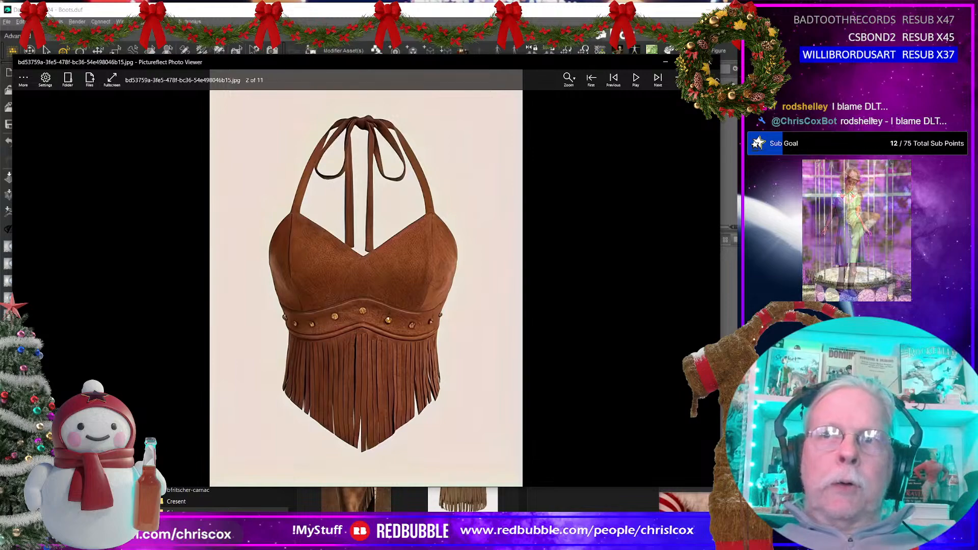
# Step: Compare the fringed skirt references skirt.jpg, skirt02.jpg and skirt04.jpg, and inspect the asymmetric fringe on skirt04.jpg
pyautogui.press('Right')
pyautogui.press('Right')
pyautogui.press('Right')
pyautogui.press('Right')
pyautogui.press('Right')
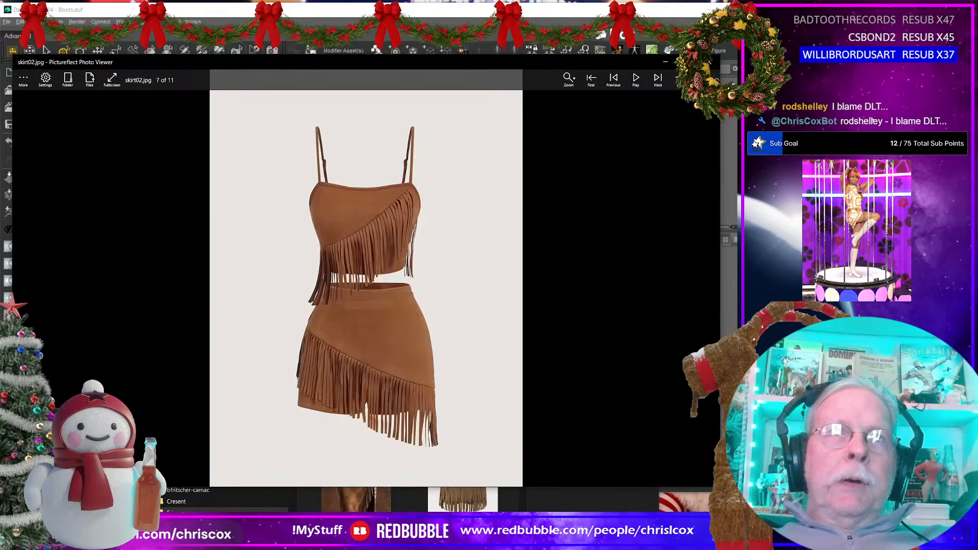
pyautogui.press('Right')
pyautogui.press('Right')
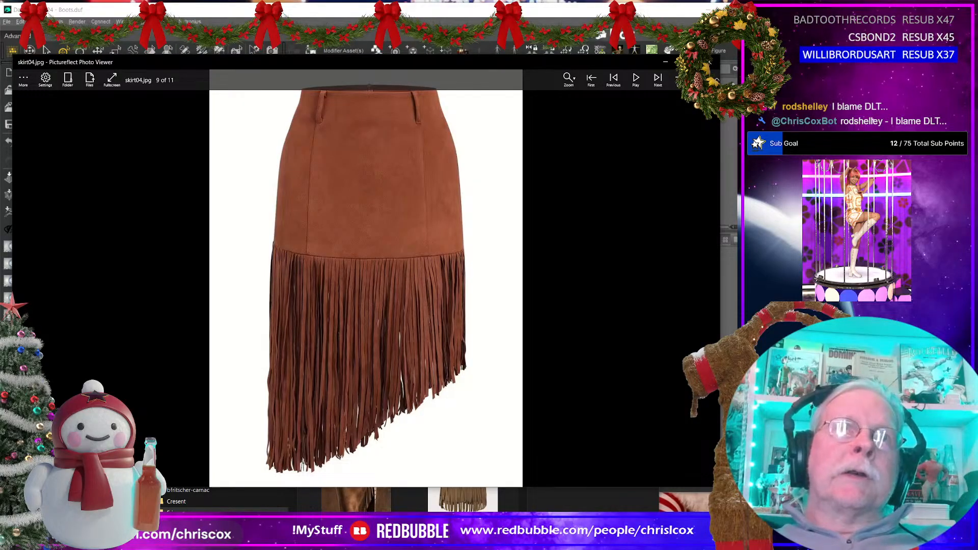
pyautogui.press('Left')
pyautogui.press('Left')
pyautogui.press('Left')
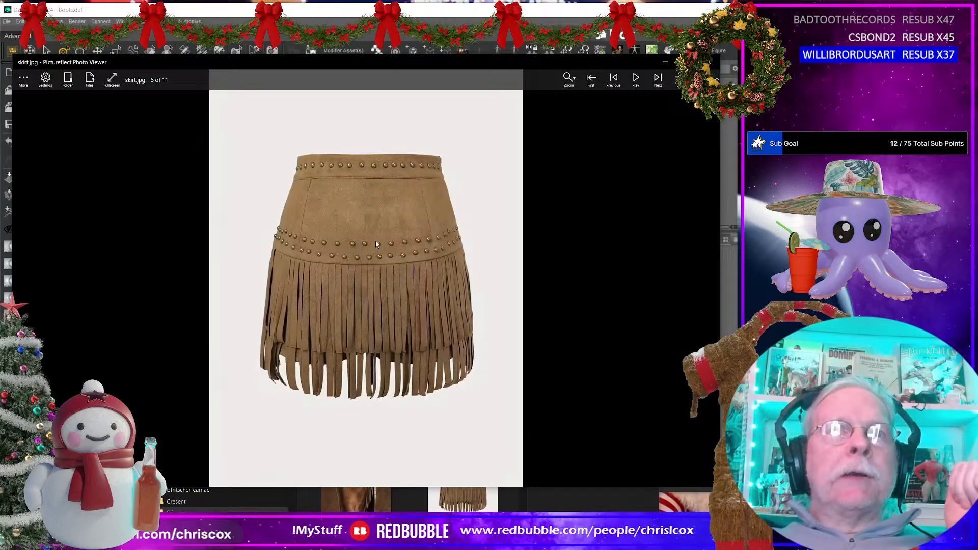
pyautogui.press('Right')
pyautogui.press('Right')
pyautogui.press('Right')
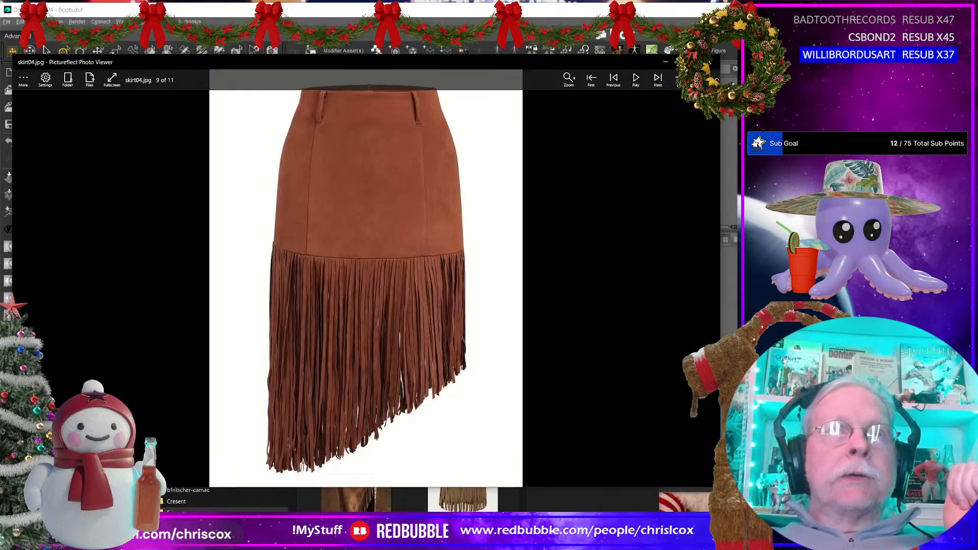
pyautogui.scroll(1, 362, 239)
pyautogui.scroll(-1, 375, 249)
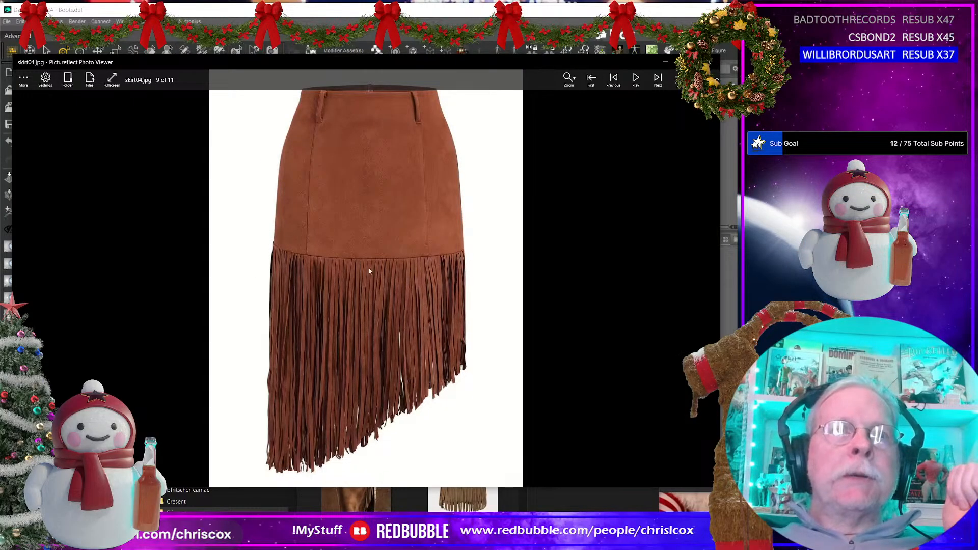
# Step: Compare the asymmetric fringed skirt in skirt04.jpg with the studded fringed skirt in skirt.jpg, and return to skirt04.jpg
pyautogui.scroll(1, 370, 256)
pyautogui.scroll(-2, 369, 255)
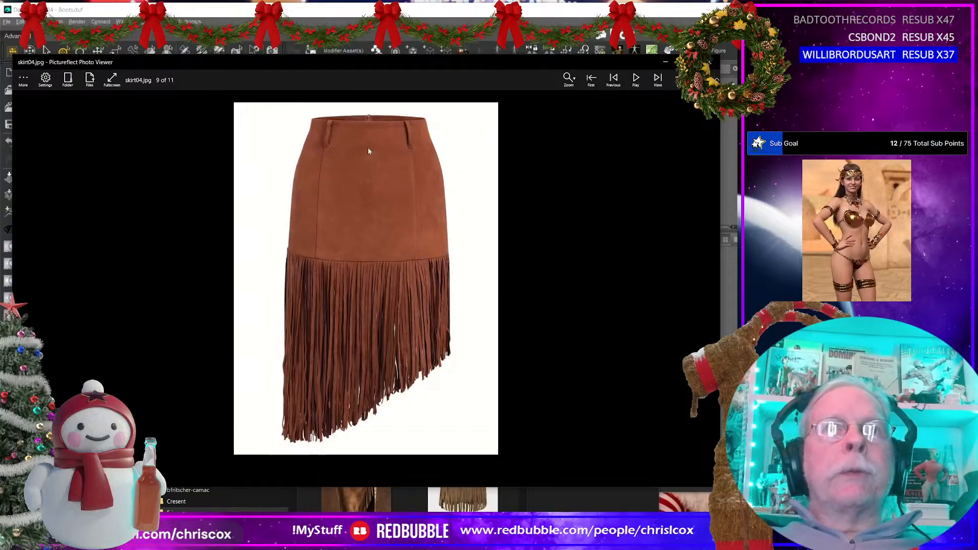
pyautogui.press('Left')
pyautogui.press('Left')
pyautogui.press('Left')
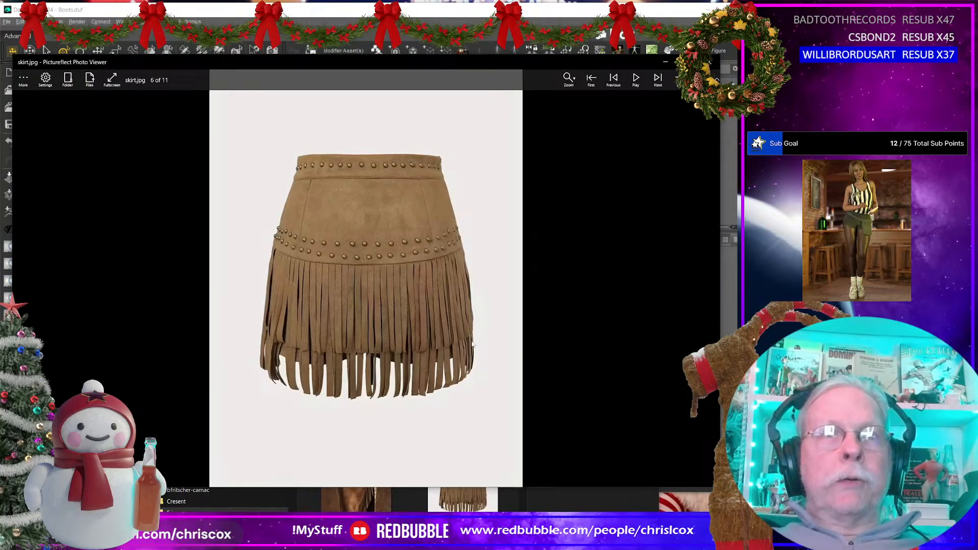
pyautogui.press('Right')
pyautogui.press('Right')
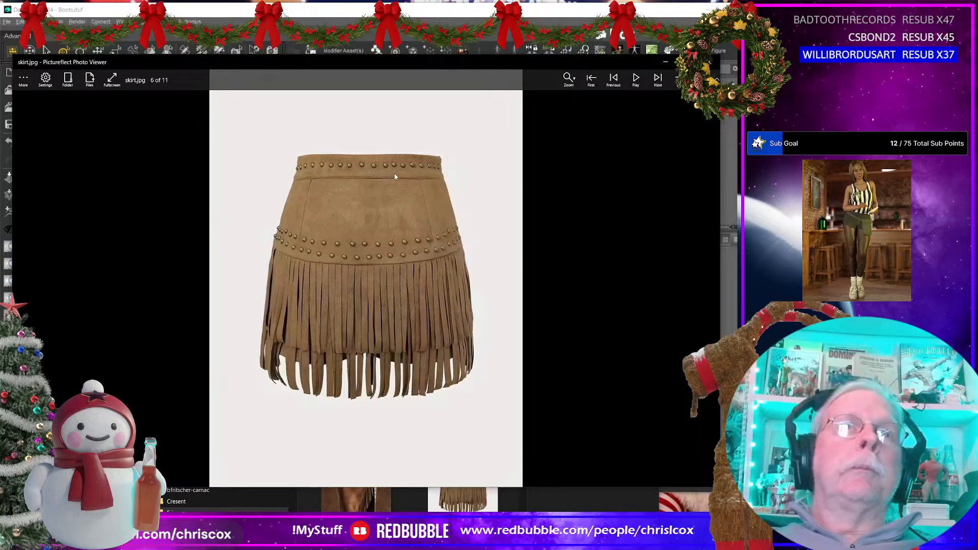
pyautogui.press('Right')
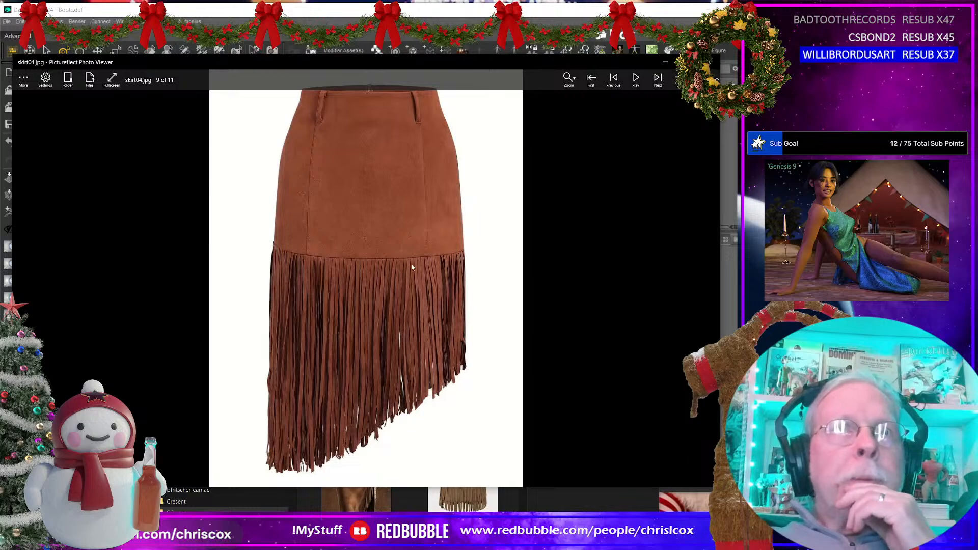
# Step: Examine the seam where the fringe joins the skirt body on skirt04.jpg, both close up and at full length
pyautogui.scroll(1, 474, 280)
pyautogui.scroll(-1, 472, 280)
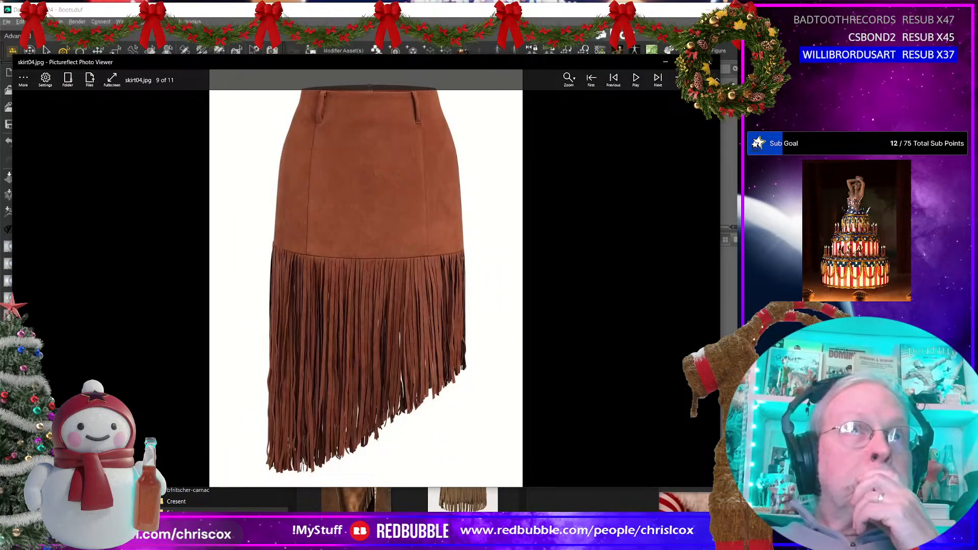
pyautogui.scroll(2, 473, 280)
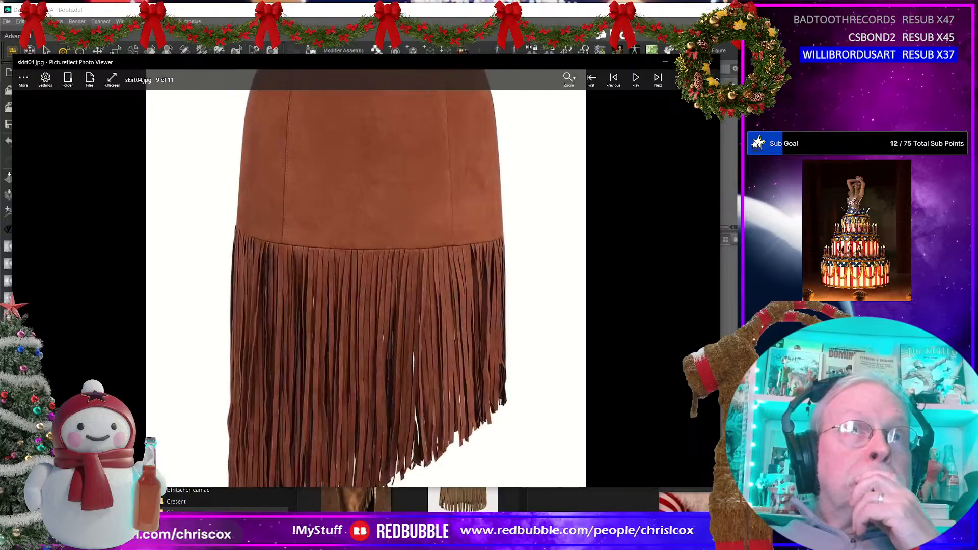
pyautogui.scroll(-3, 473, 281)
pyautogui.scroll(1, 472, 280)
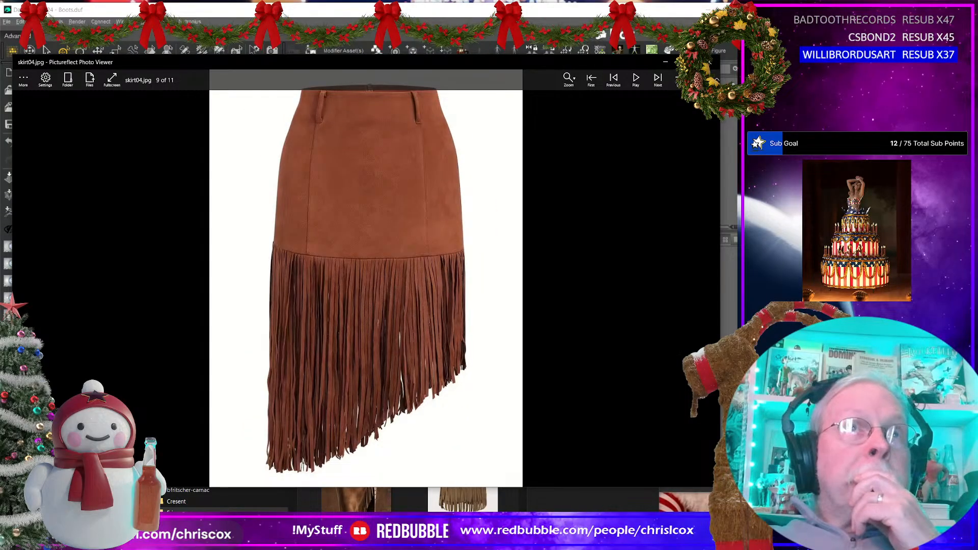
# Step: Close the skirt reference, minimize the Fringe folder window, and switch to Marvelous Designer, slightly narrowing its 3D and 2D views
pyautogui.moveTo(355, 63); pyautogui.dragTo(359, 63)
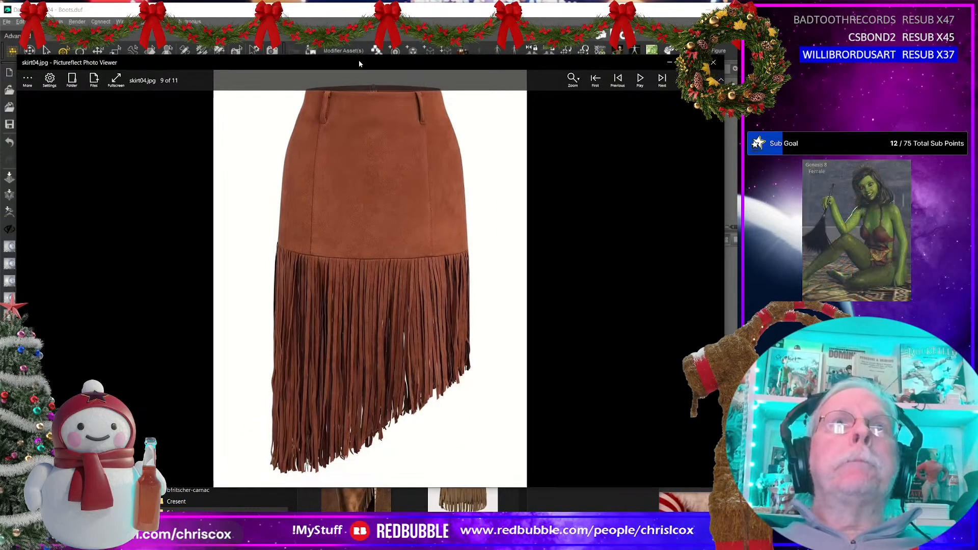
pyautogui.press('Escape')
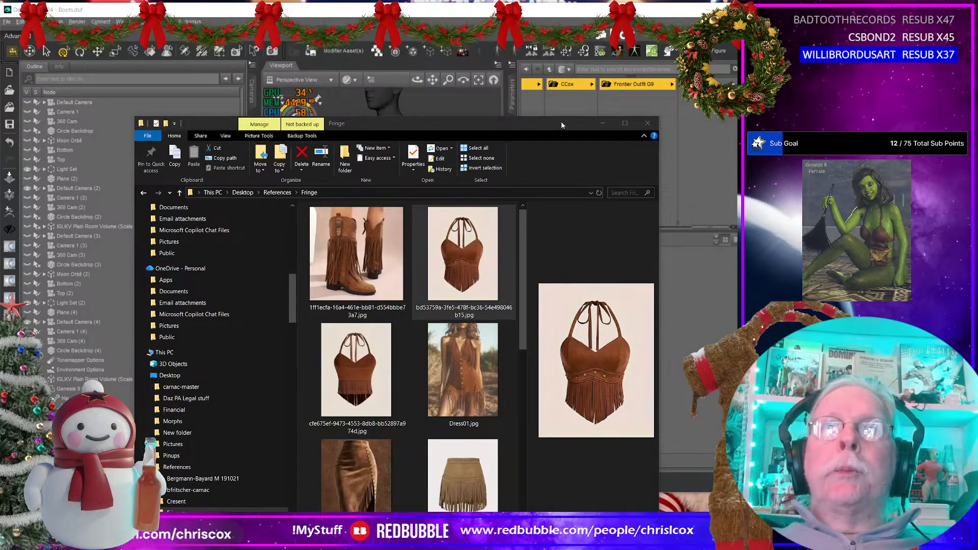
pyautogui.click(602, 123)
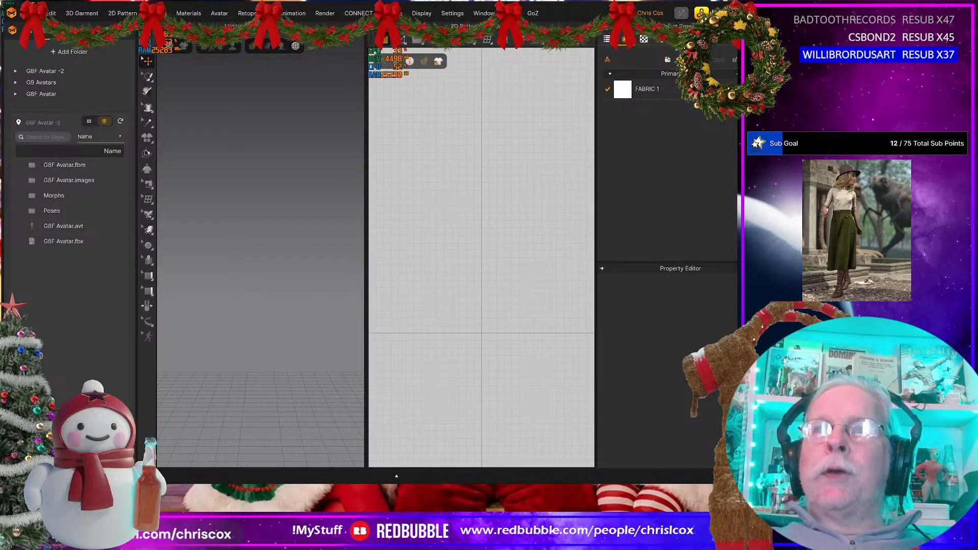
pyautogui.moveTo(762, 251); pyautogui.dragTo(752, 252)
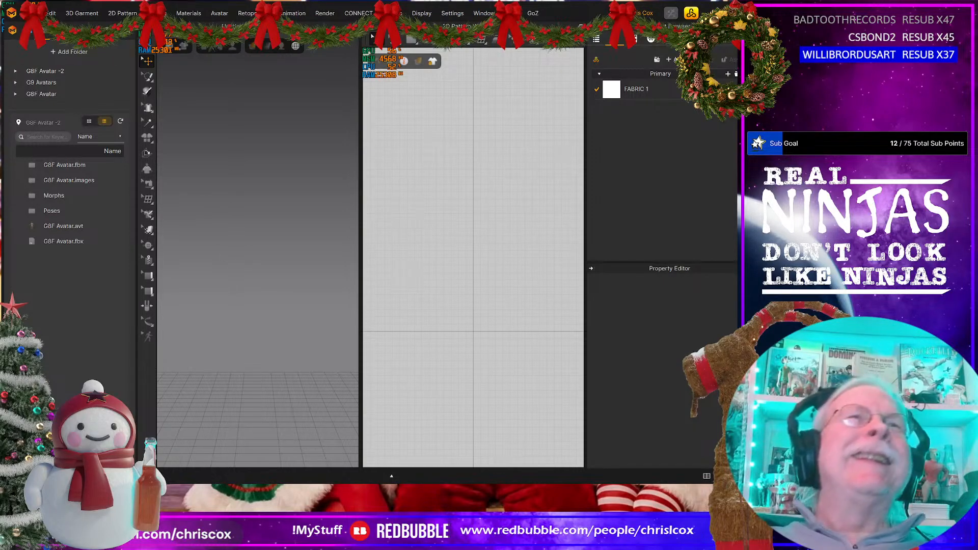
pyautogui.click(29, 13)
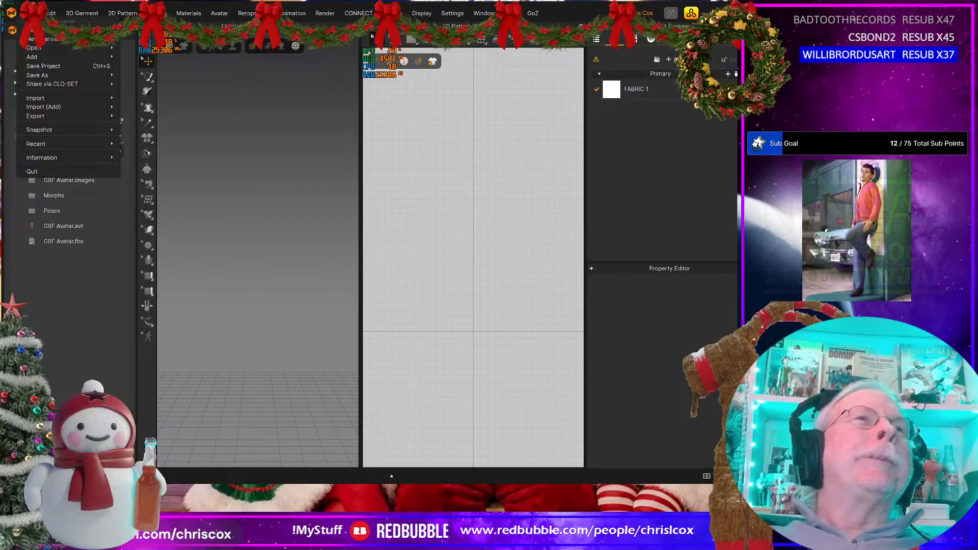
pyautogui.moveTo(41, 96)
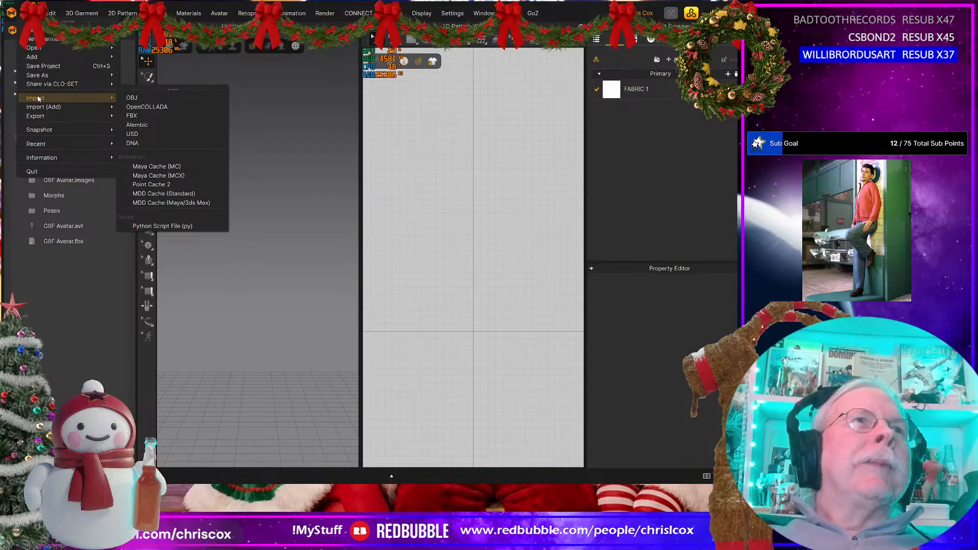
pyautogui.click(84, 365)
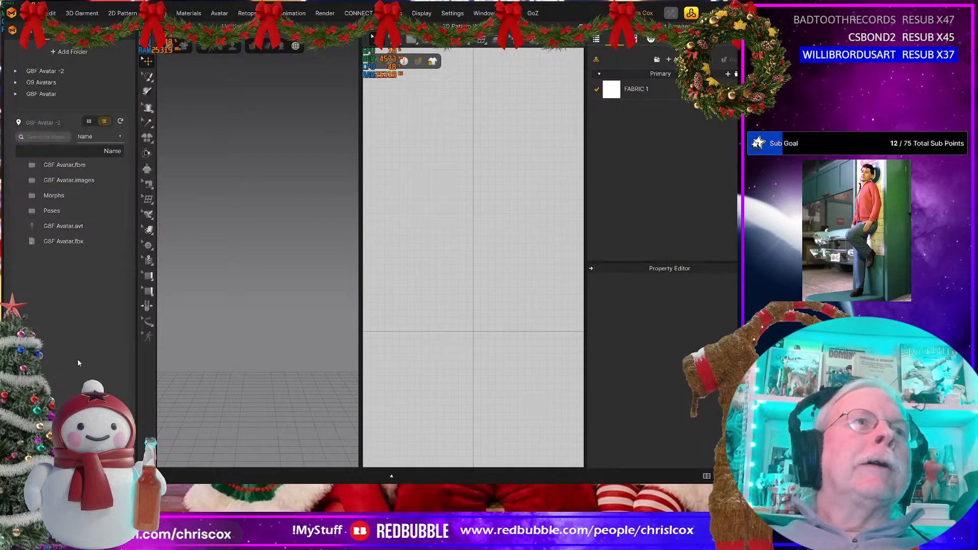
# Step: Load the female avatar from the G9 Avatars library folder, frame its torso, and activate the 3D Pen (Avatar) tool
pyautogui.click(51, 83)
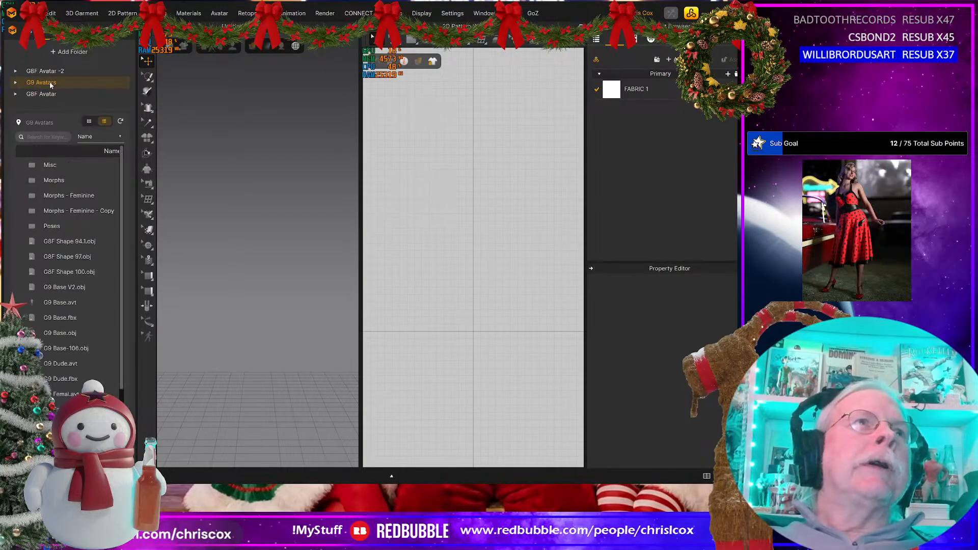
pyautogui.doubleClick(63, 395)
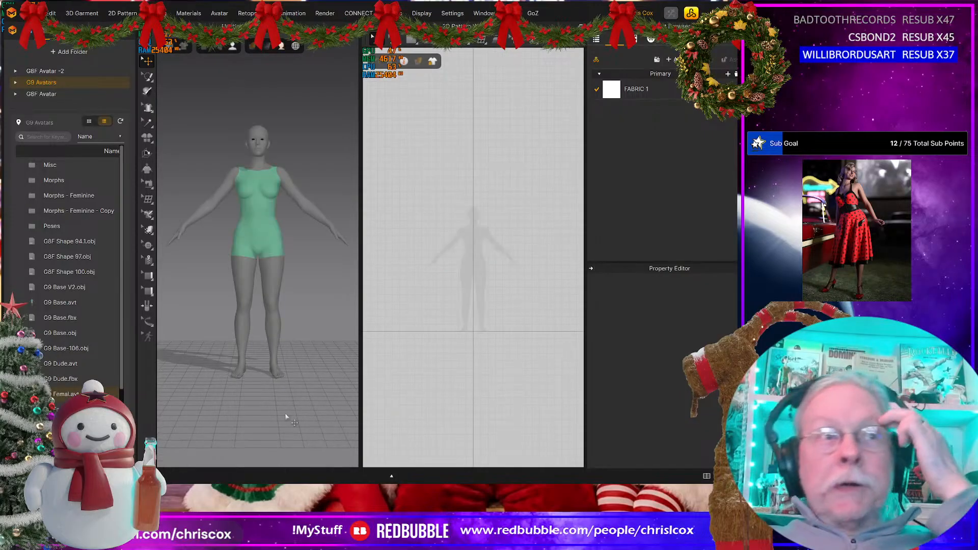
pyautogui.scroll(5, 269, 275)
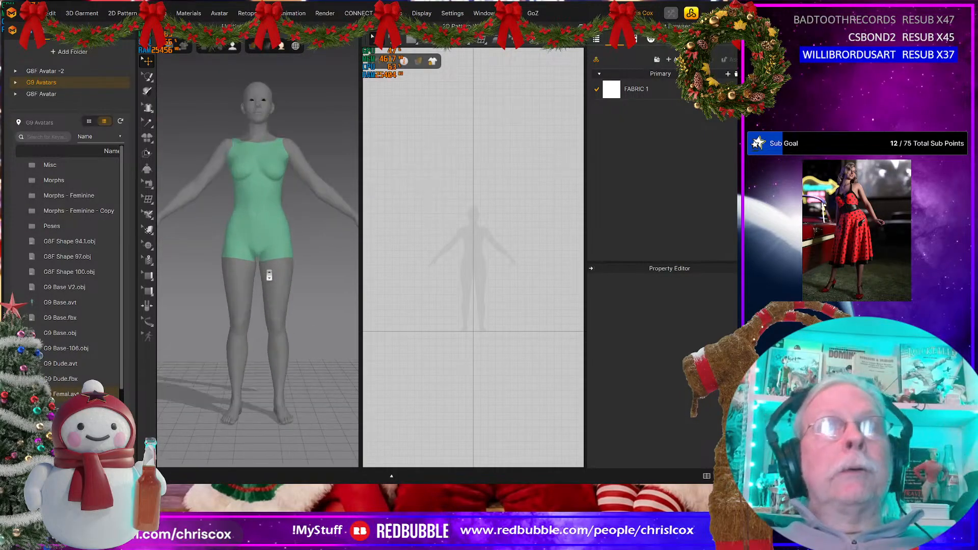
pyautogui.moveTo(269, 274); pyautogui.dragTo(280, 354, button='middle')
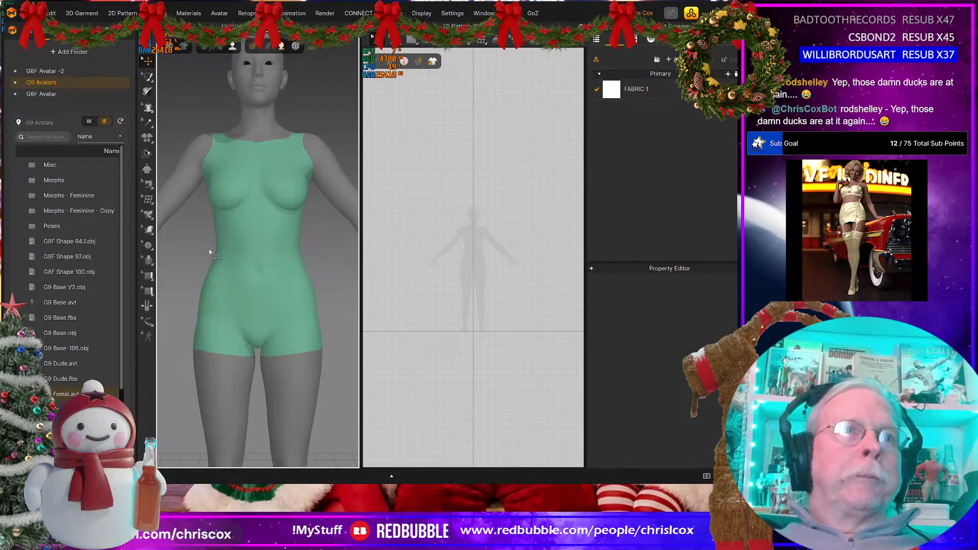
pyautogui.click(147, 216)
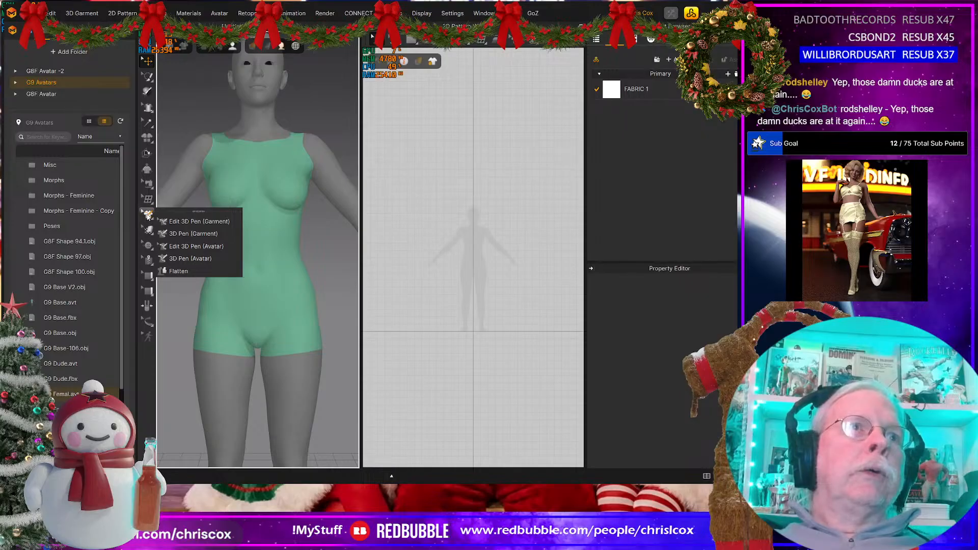
pyautogui.click(194, 259)
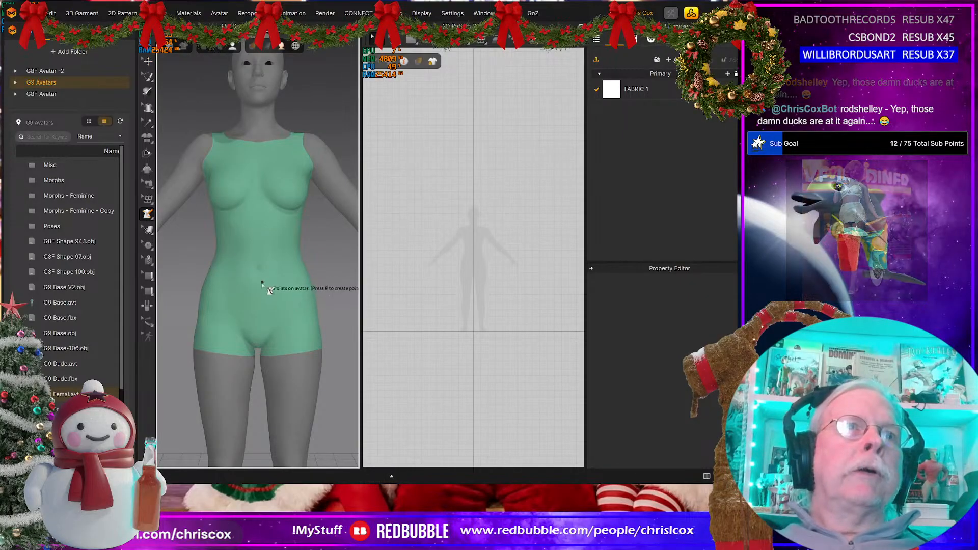
# Step: Try to trace a waistline around the avatar with the 3D pen, from the navel area around to the back
pyautogui.scroll(2, 265, 289)
pyautogui.scroll(2, 264, 289)
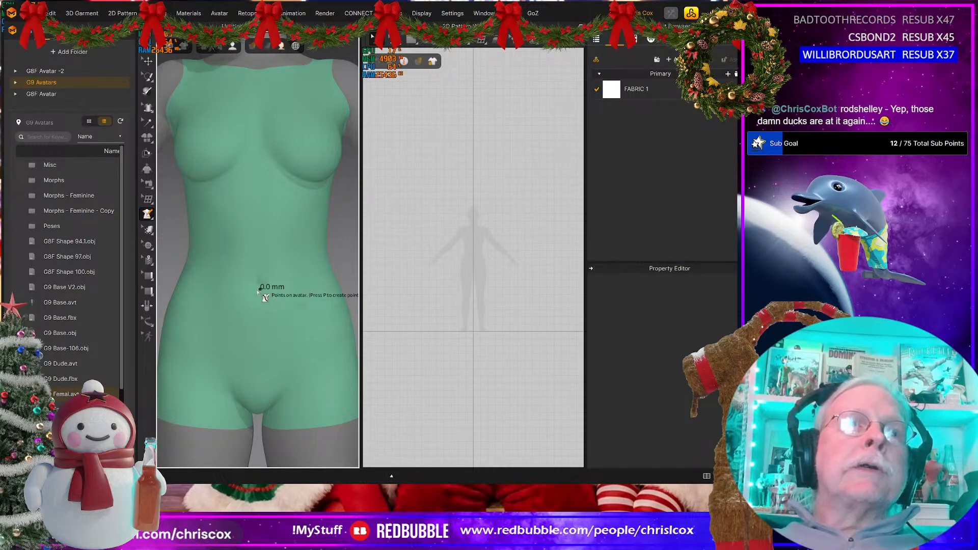
pyautogui.moveTo(192, 287); pyautogui.dragTo(234, 295, button='right')
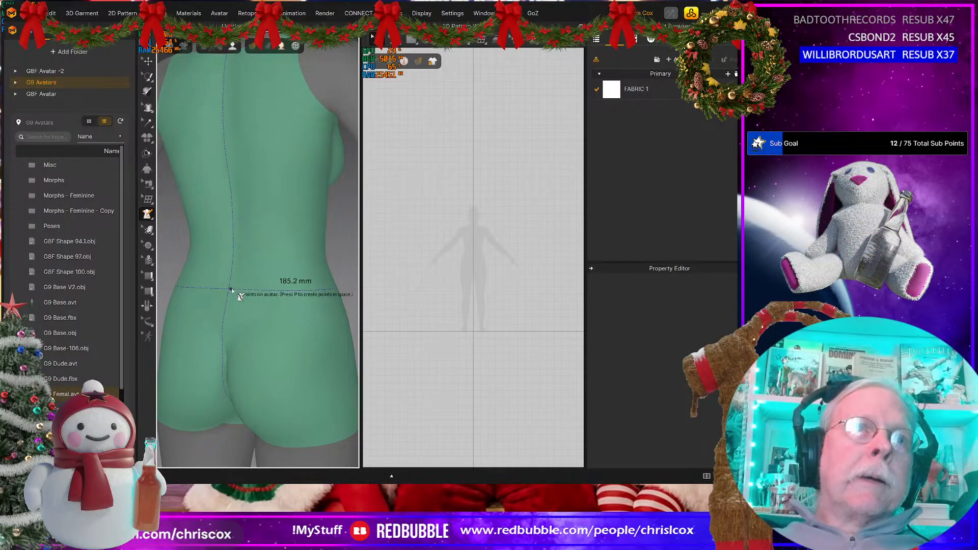
pyautogui.click(232, 290)
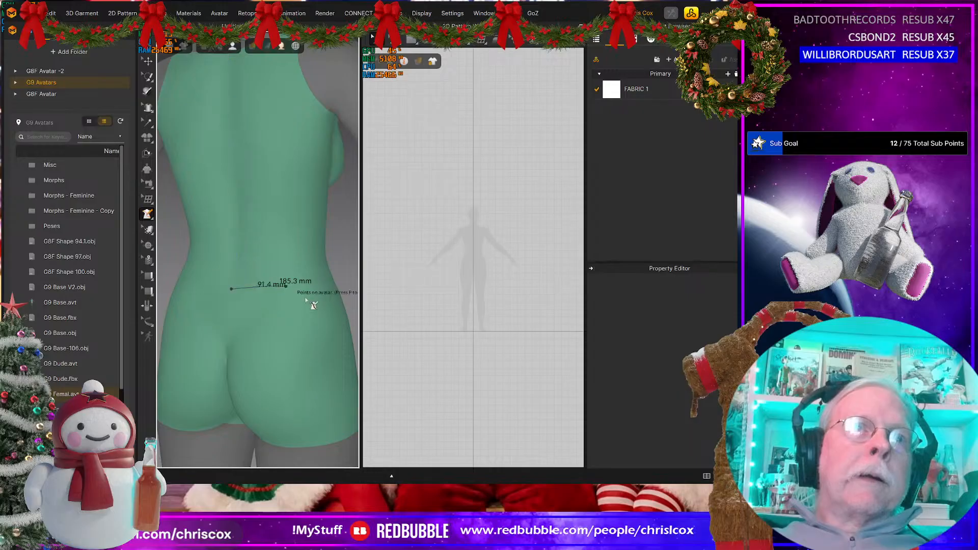
pyautogui.moveTo(306, 301); pyautogui.dragTo(243, 301, button='right')
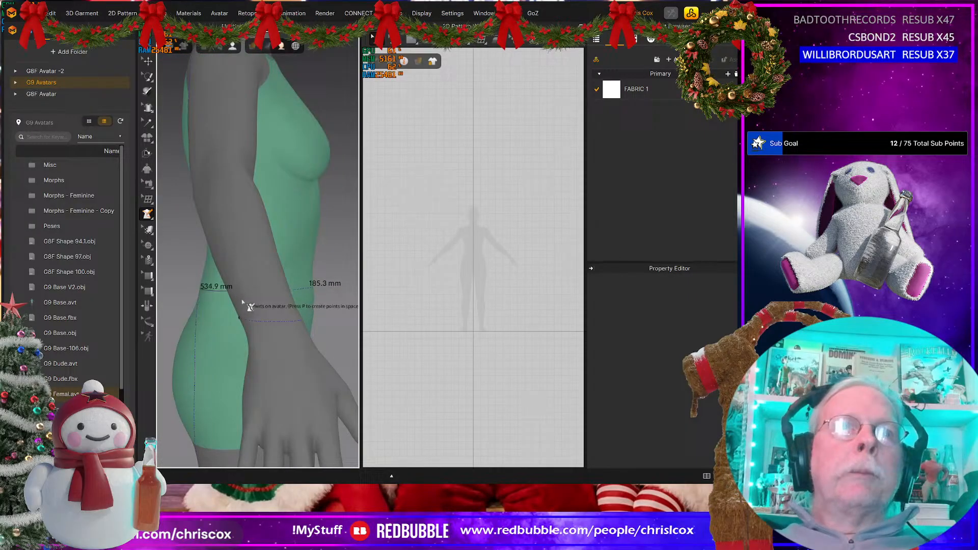
pyautogui.click(299, 289)
pyautogui.moveTo(321, 286); pyautogui.dragTo(300, 287, button='right')
pyautogui.click(206, 293)
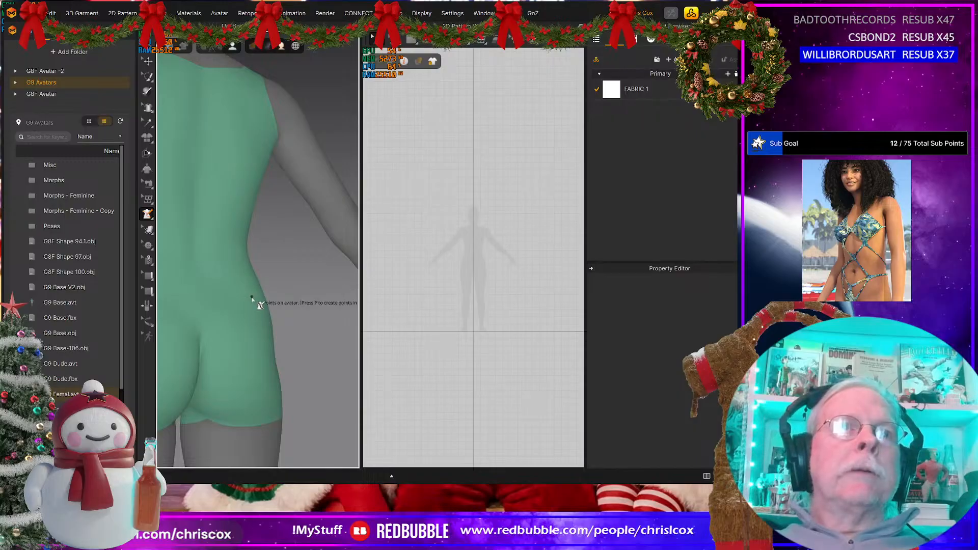
pyautogui.moveTo(255, 313); pyautogui.dragTo(89, 317, button='right')
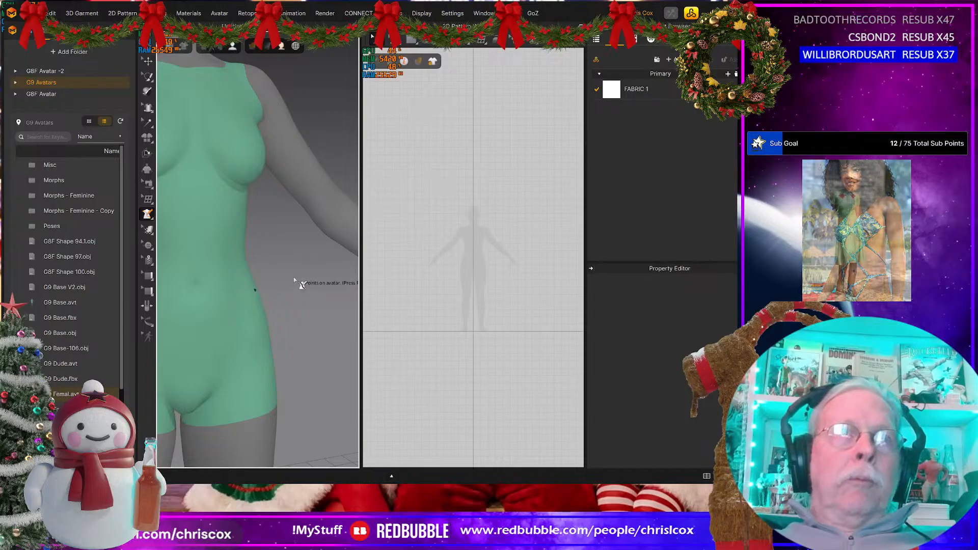
pyautogui.moveTo(304, 283); pyautogui.dragTo(393, 283, button='middle')
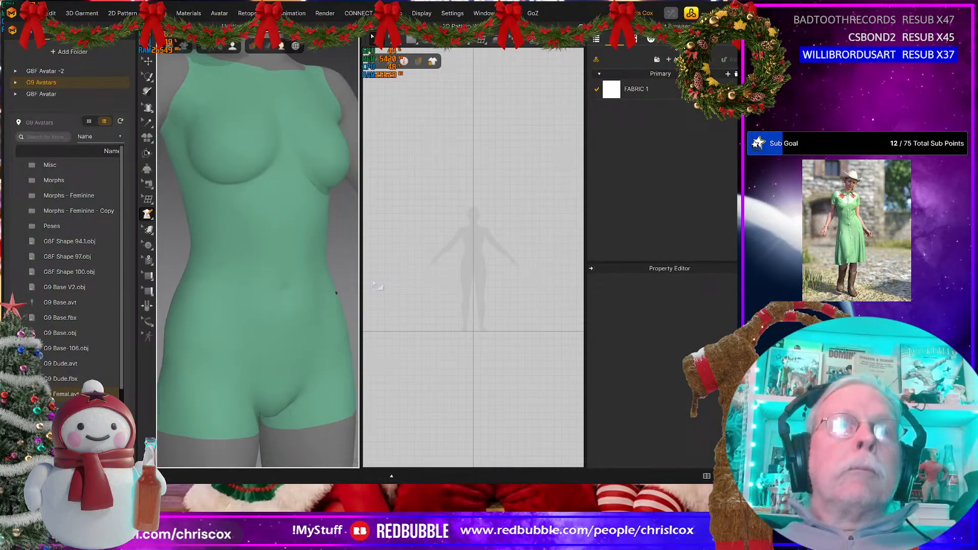
# Step: Trace the upper waistband edge from just below the navel around one hip to the centre back, in segments of about 106, 96, 98 and 85 mm
pyautogui.click(285, 297)
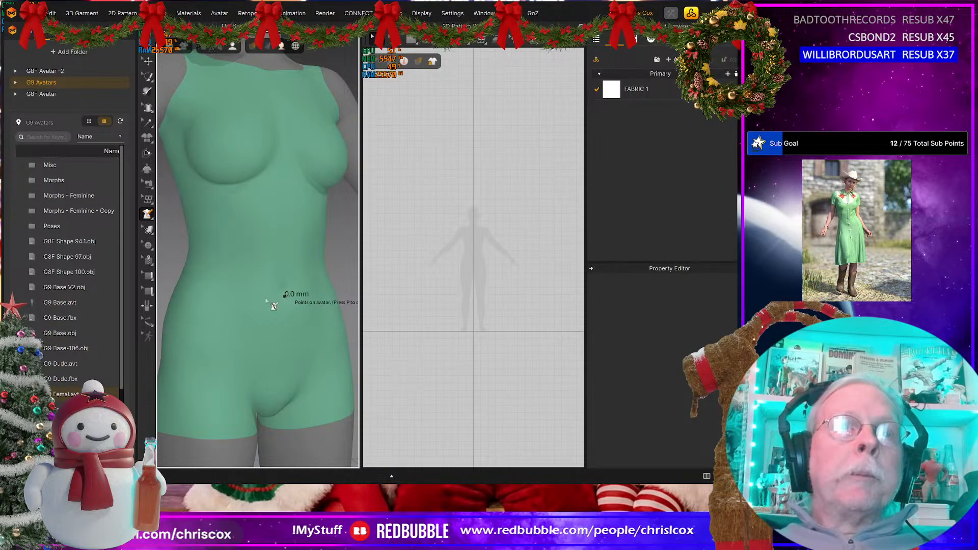
pyautogui.moveTo(193, 298); pyautogui.dragTo(219, 298, button='right')
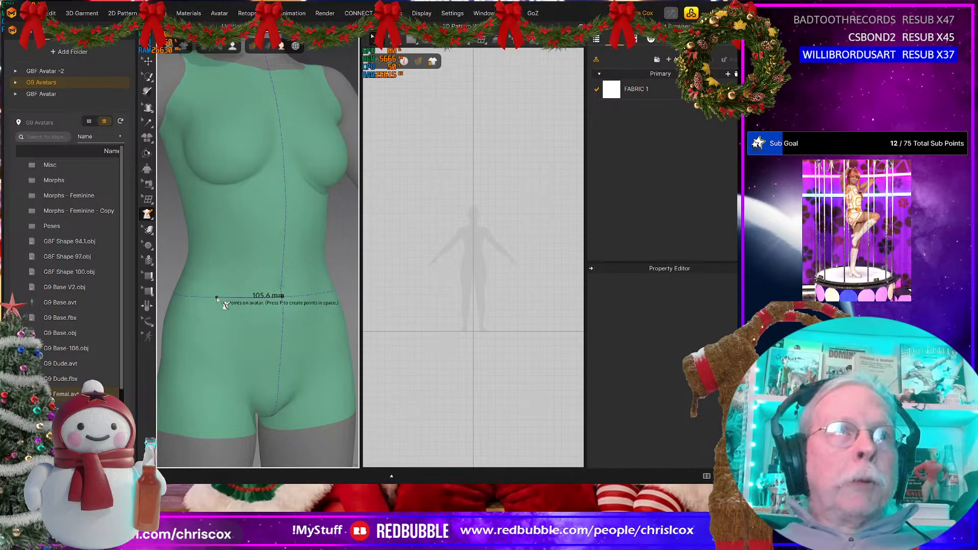
pyautogui.click(218, 298)
pyautogui.moveTo(219, 298); pyautogui.dragTo(293, 296, button='right')
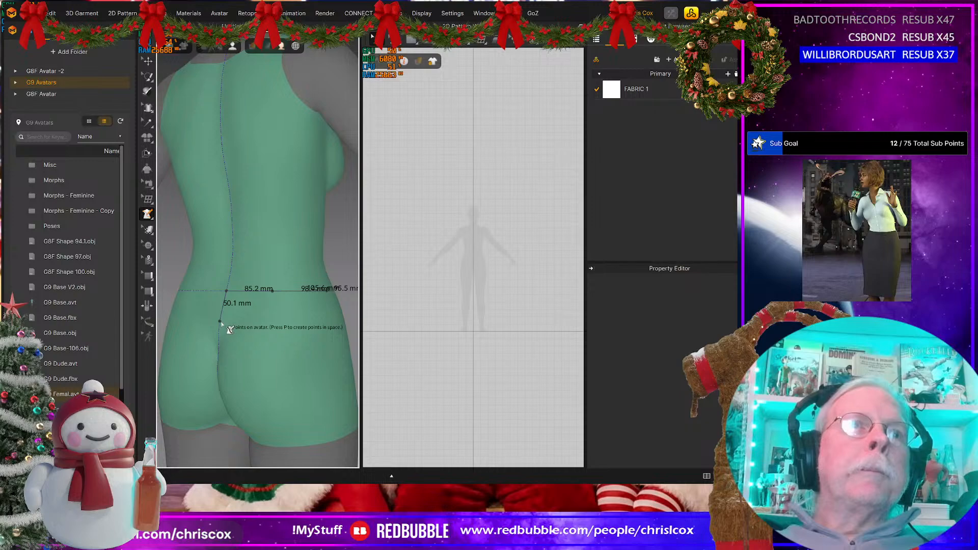
# Step: Continue the 3D pen outline 50 mm down the avatar's centre back line to form the waistband's back edge
pyautogui.scroll(-2, 221, 323)
pyautogui.scroll(4, 220, 322)
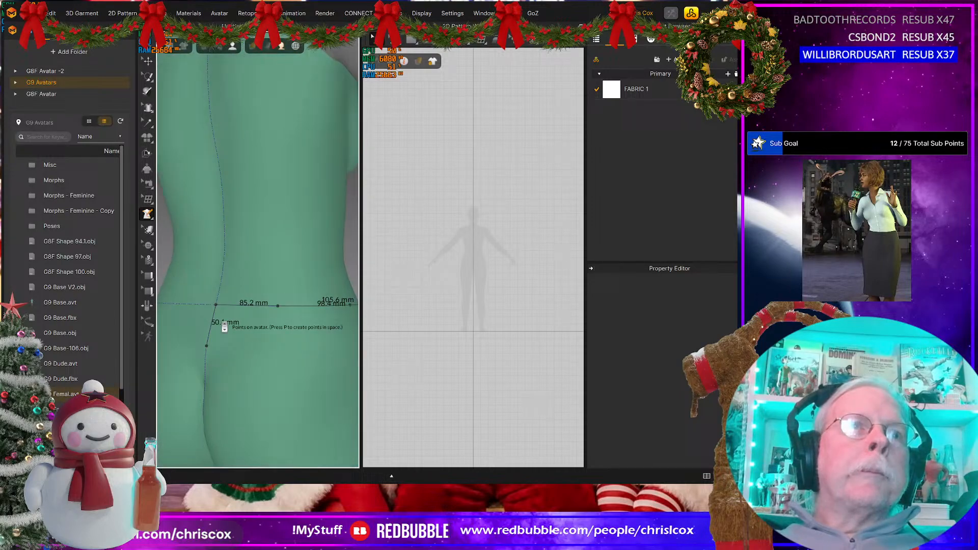
pyautogui.click(207, 347)
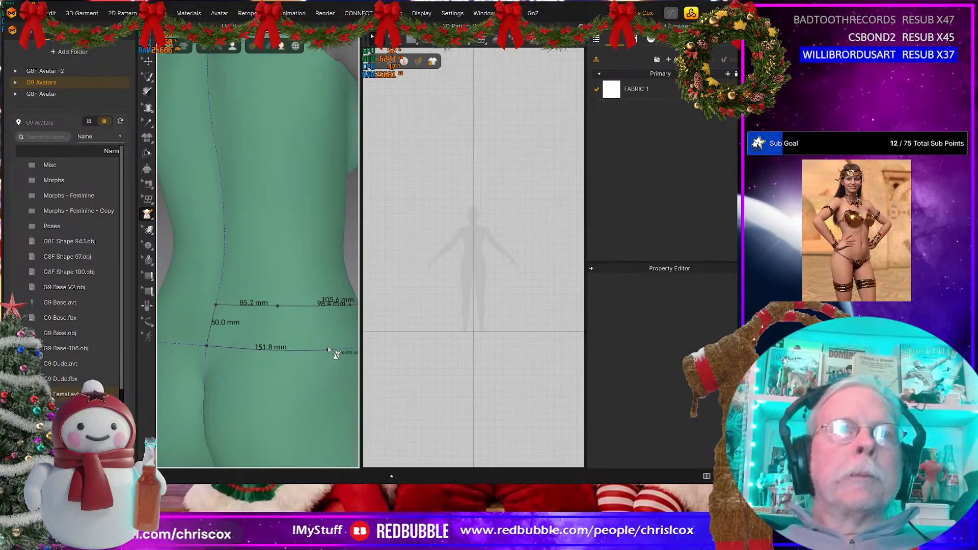
# Step: Trace the waistband's lower edge from centre back to centre front in segments of about 152, 54, 116 and 104 mm, and close the outline
pyautogui.moveTo(337, 355); pyautogui.dragTo(284, 357, button='right')
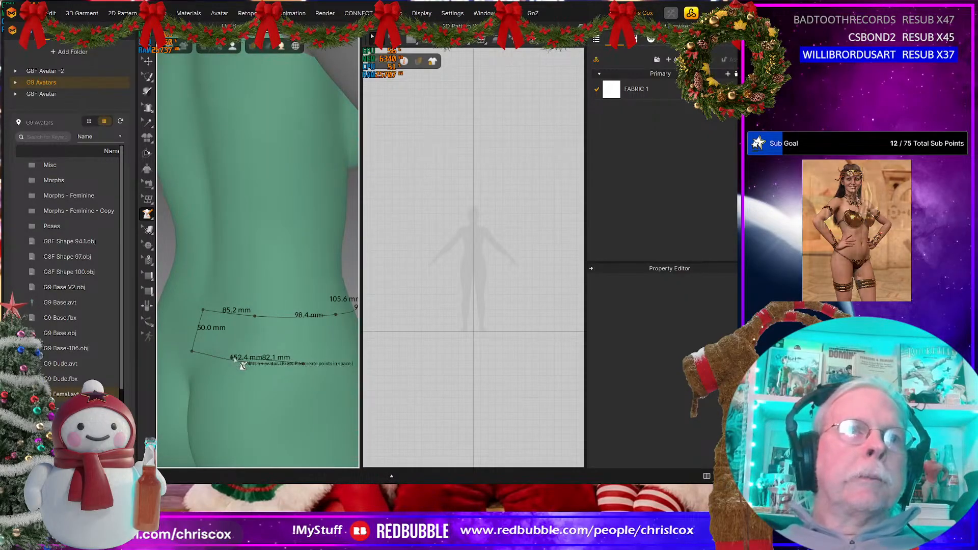
pyautogui.moveTo(307, 358); pyautogui.dragTo(267, 351, button='right')
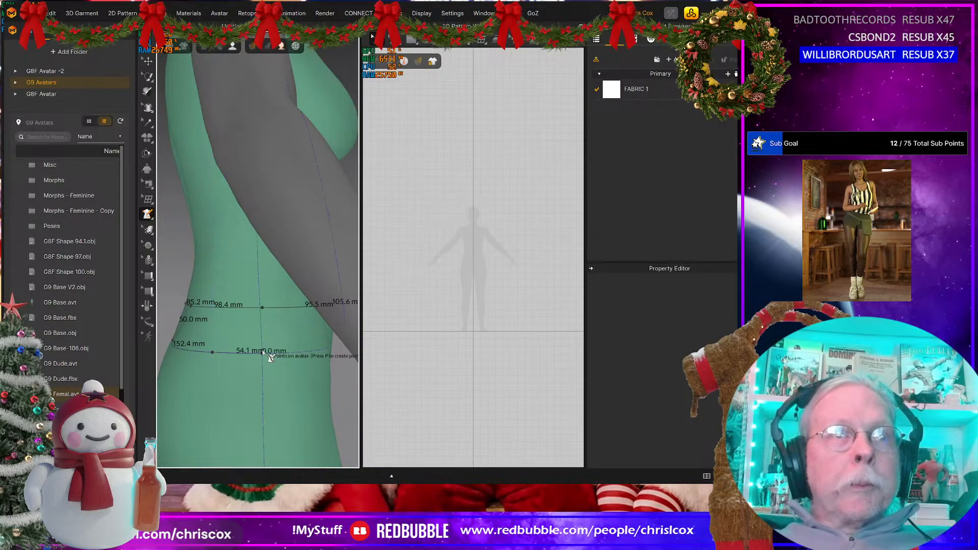
pyautogui.moveTo(270, 358); pyautogui.dragTo(191, 358, button='right')
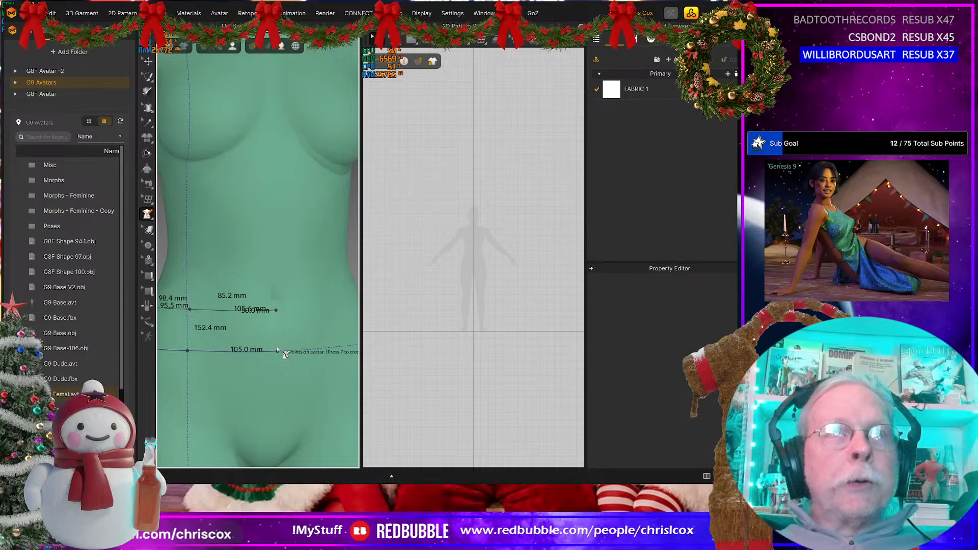
pyautogui.click(276, 351)
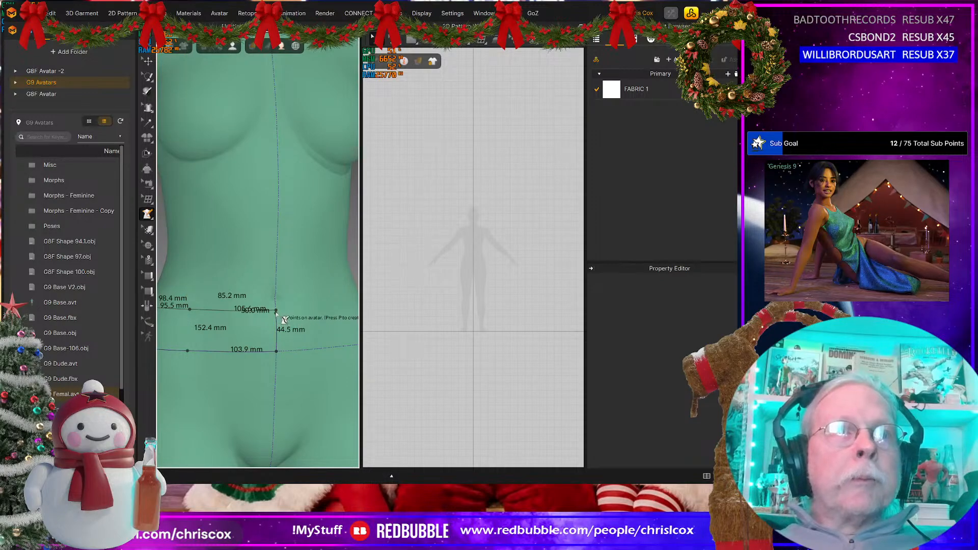
pyautogui.click(283, 316)
# Step: Add a point midway along the waistband outline's lower back segment with Edit 3D Pen (Avatar), and remove and restore the neighbouring point
pyautogui.scroll(-3, 265, 326)
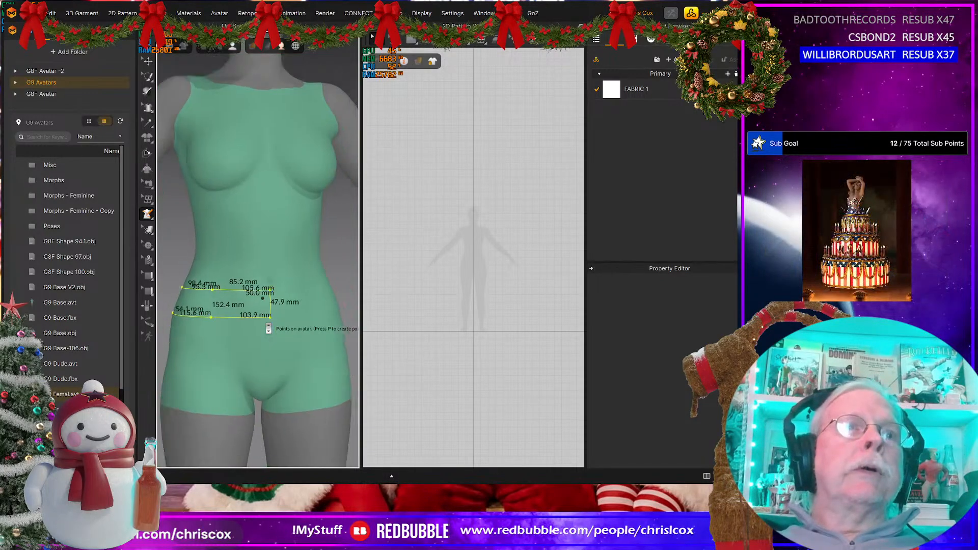
pyautogui.moveTo(200, 346); pyautogui.dragTo(311, 345, button='right')
pyautogui.scroll(5, 308, 342)
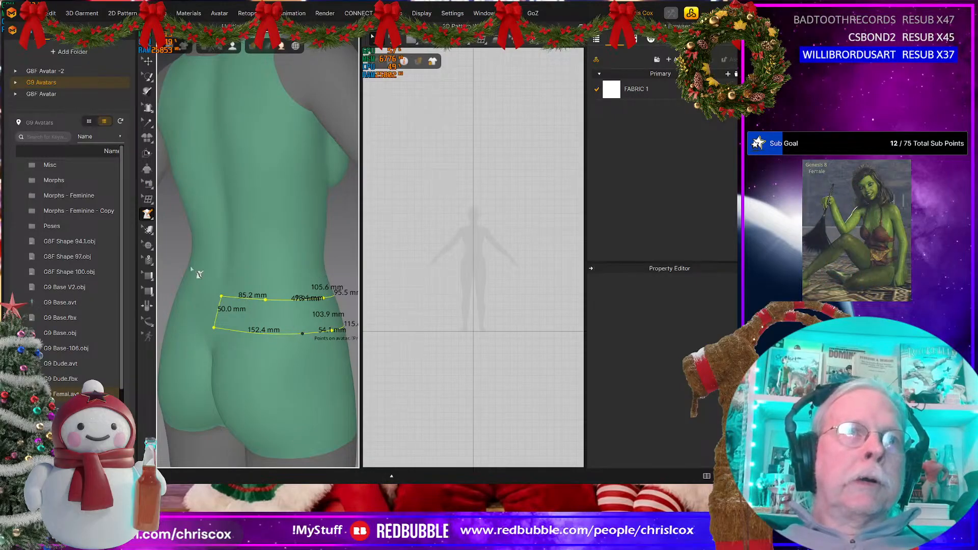
pyautogui.moveTo(148, 222)
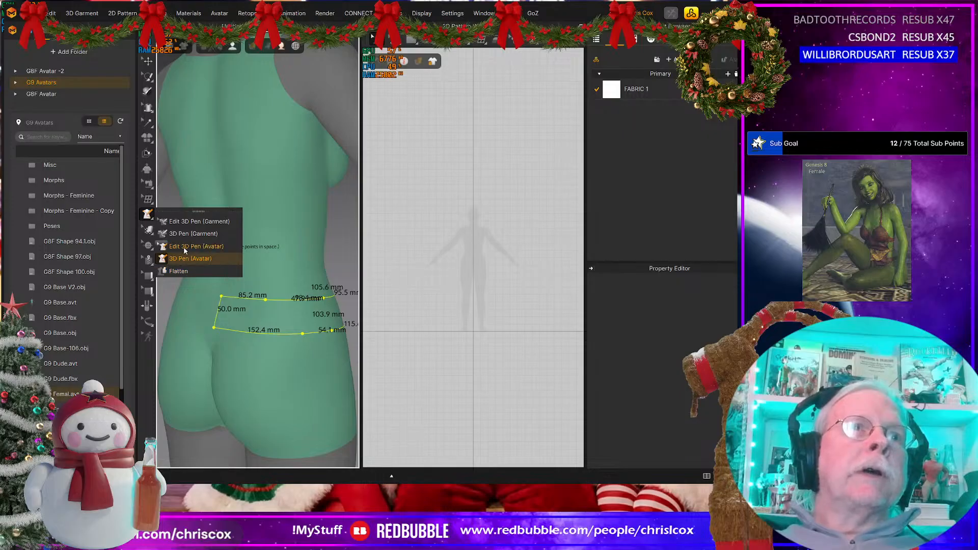
pyautogui.click(185, 246)
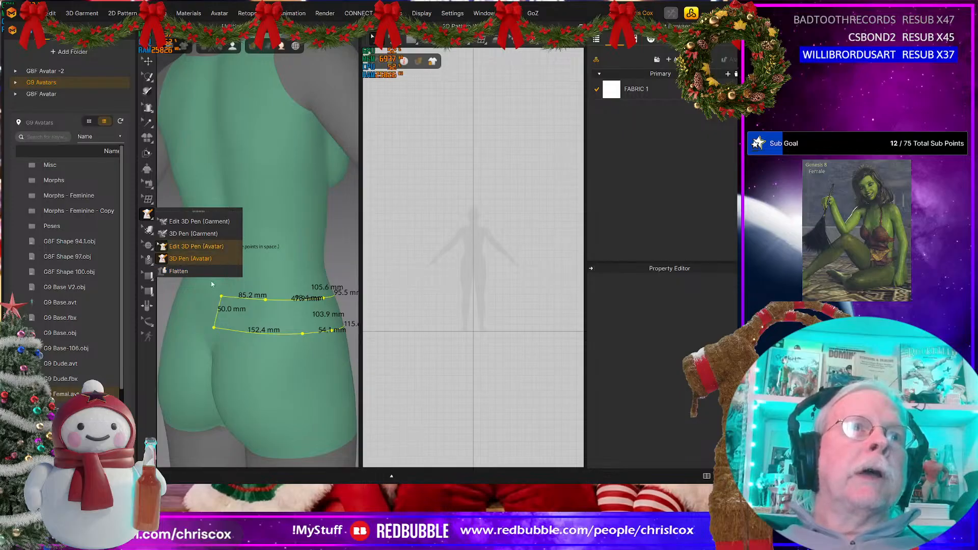
pyautogui.rightClick(265, 334)
pyautogui.click(291, 379)
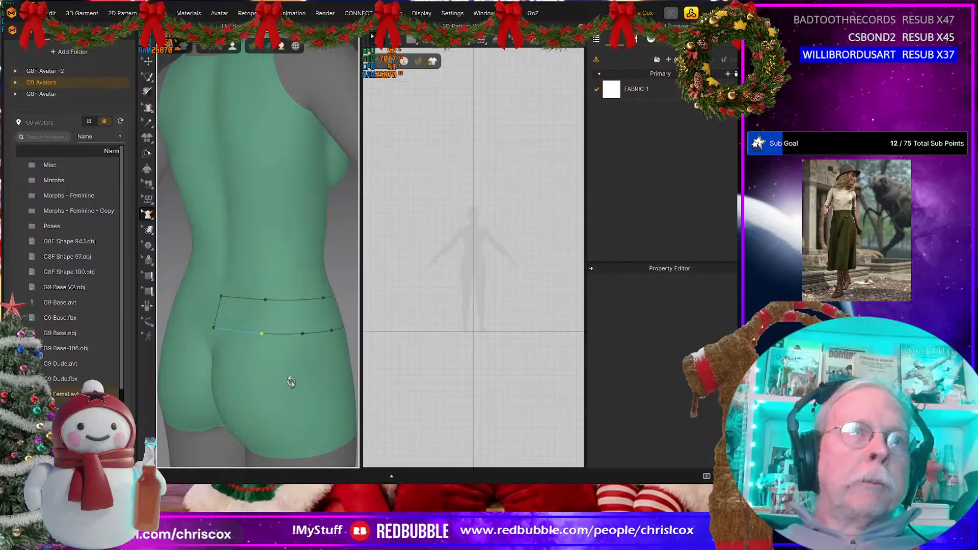
pyautogui.click(302, 333)
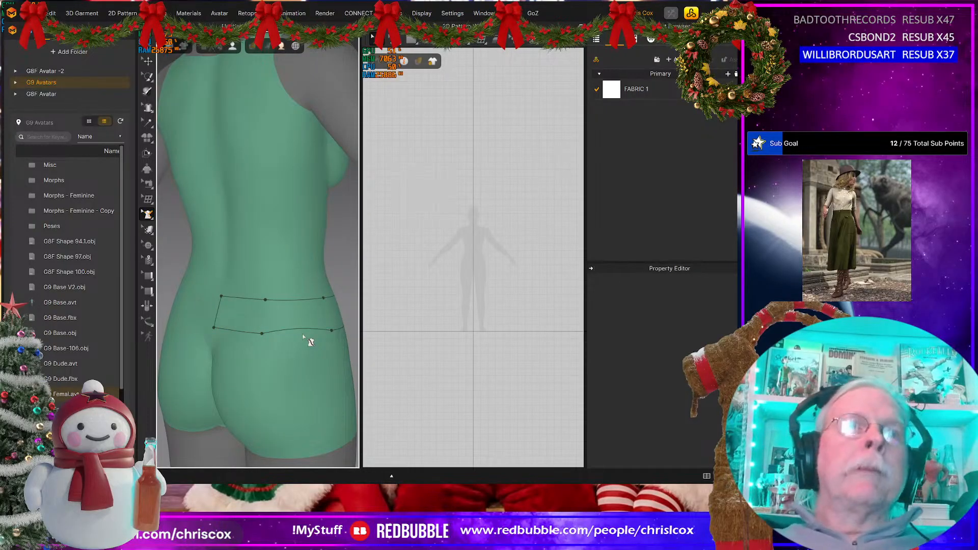
pyautogui.click(303, 334)
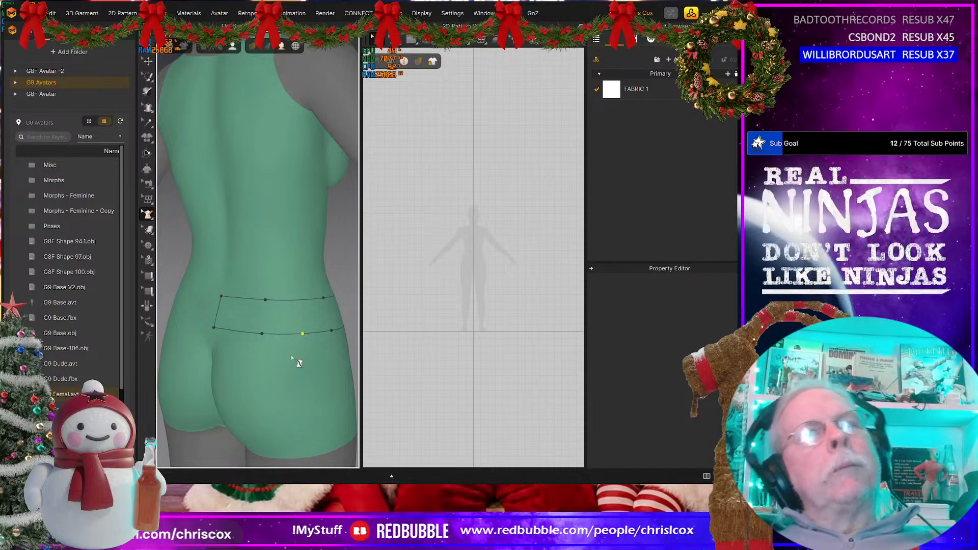
# Step: Flatten the traced waistband outline on the avatar into a separate pattern piece
pyautogui.moveTo(299, 362); pyautogui.dragTo(174, 358, button='right')
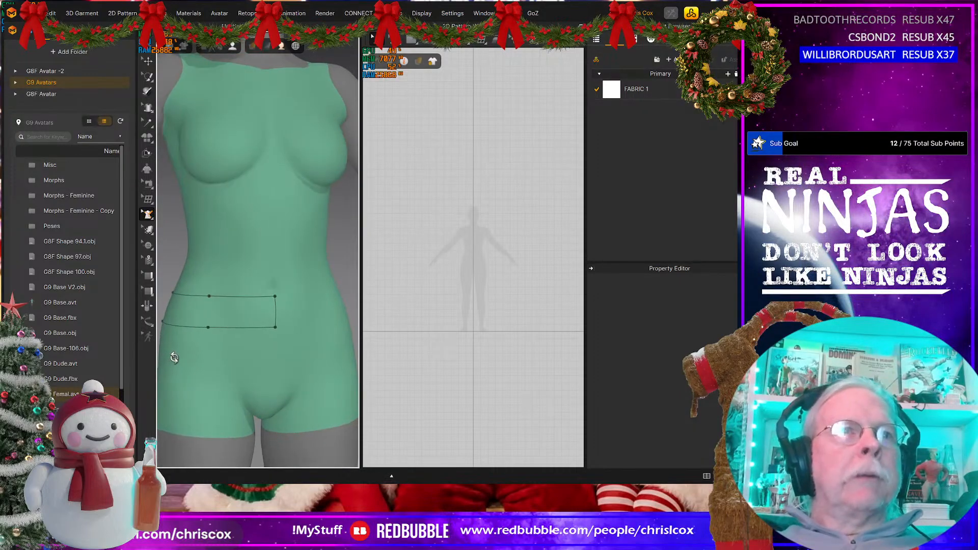
pyautogui.click(148, 214)
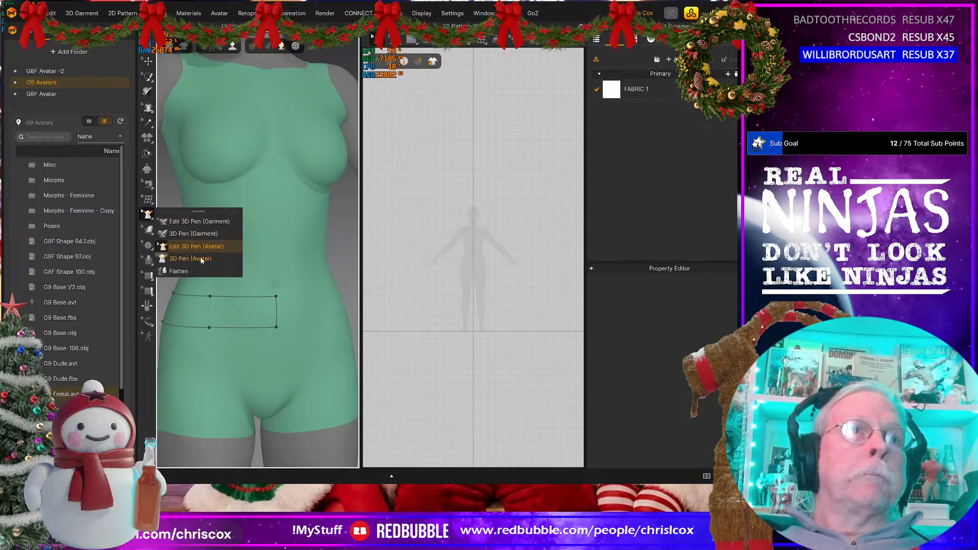
pyautogui.click(193, 271)
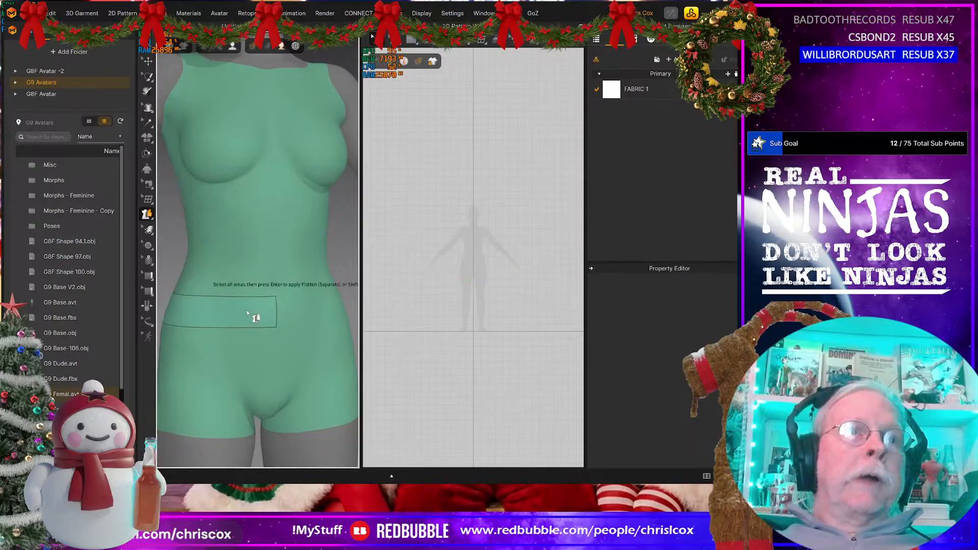
pyautogui.click(247, 312)
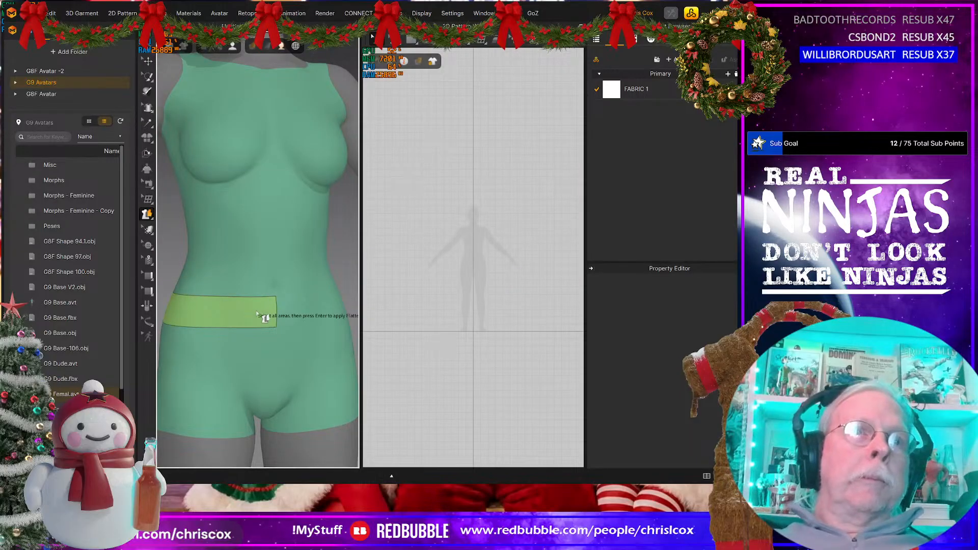
pyautogui.press('Return')
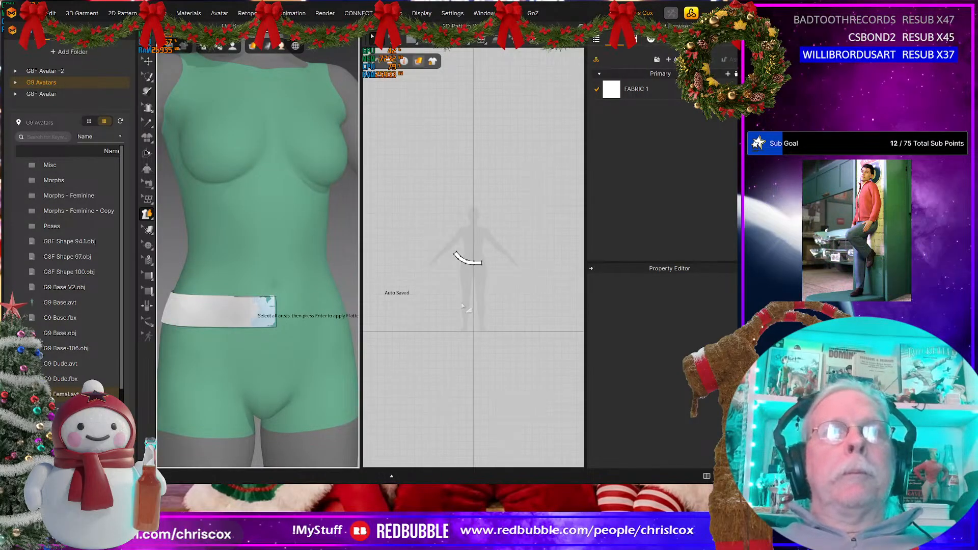
# Step: Move the flattened waistband pattern to the left of the avatar silhouette's centre line in the 2D window
pyautogui.scroll(5, 461, 305)
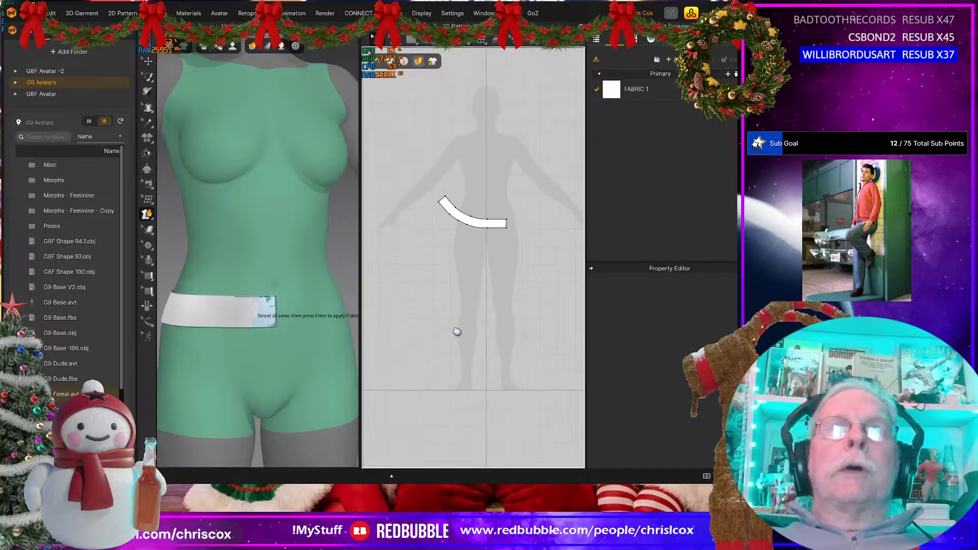
pyautogui.moveTo(457, 332); pyautogui.dragTo(452, 343, button='middle')
pyautogui.moveTo(487, 235); pyautogui.dragTo(461, 238)
pyautogui.scroll(3, 464, 285)
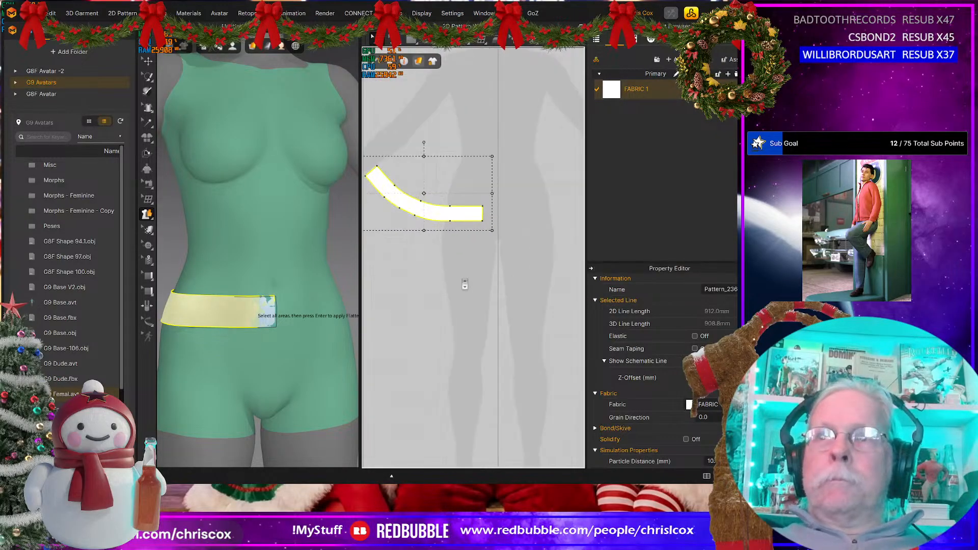
pyautogui.scroll(2, 469, 229)
pyautogui.moveTo(469, 225); pyautogui.dragTo(523, 342, button='middle')
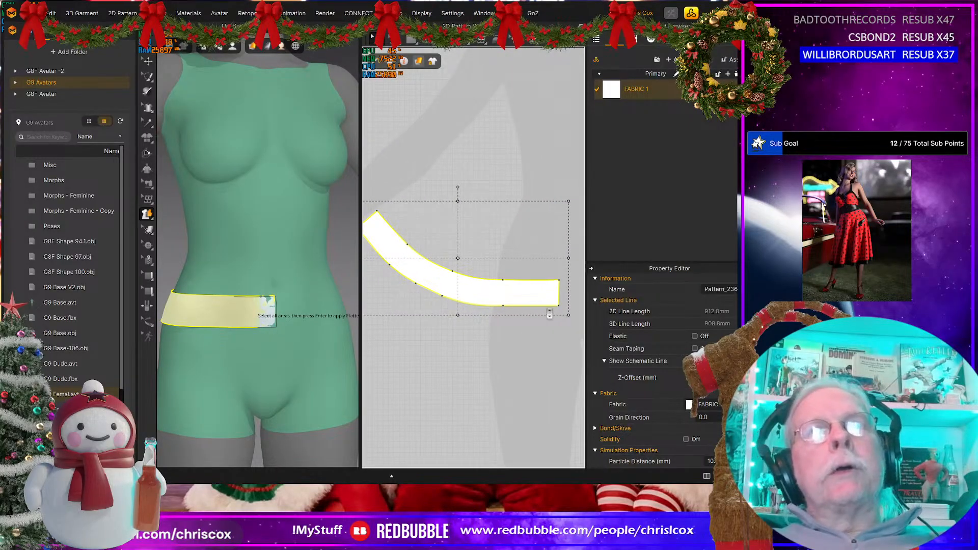
# Step: Start a Polygon pattern with a 50 mm vertical side beside the waistband's front end and a line of about 413 mm to its lower back corner
pyautogui.scroll(-1, 549, 313)
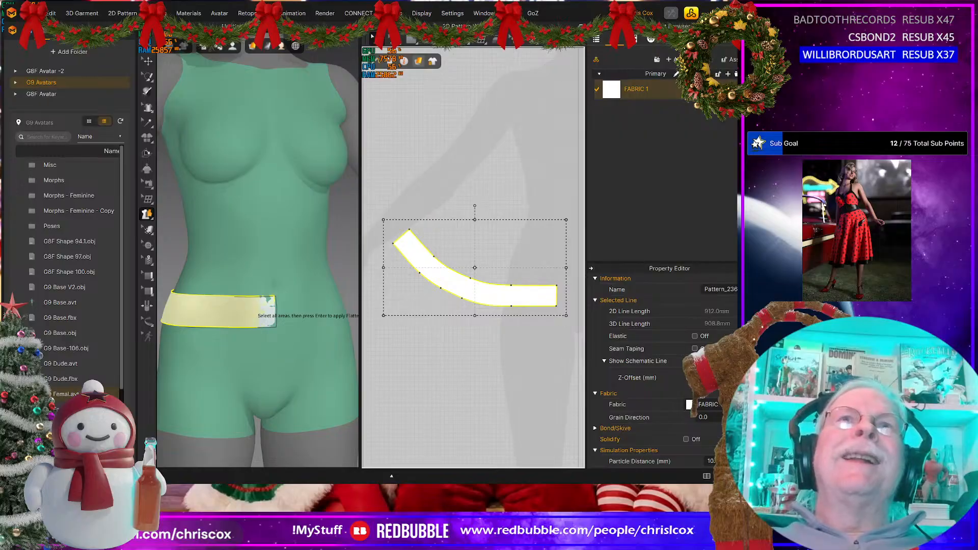
pyautogui.click(418, 60)
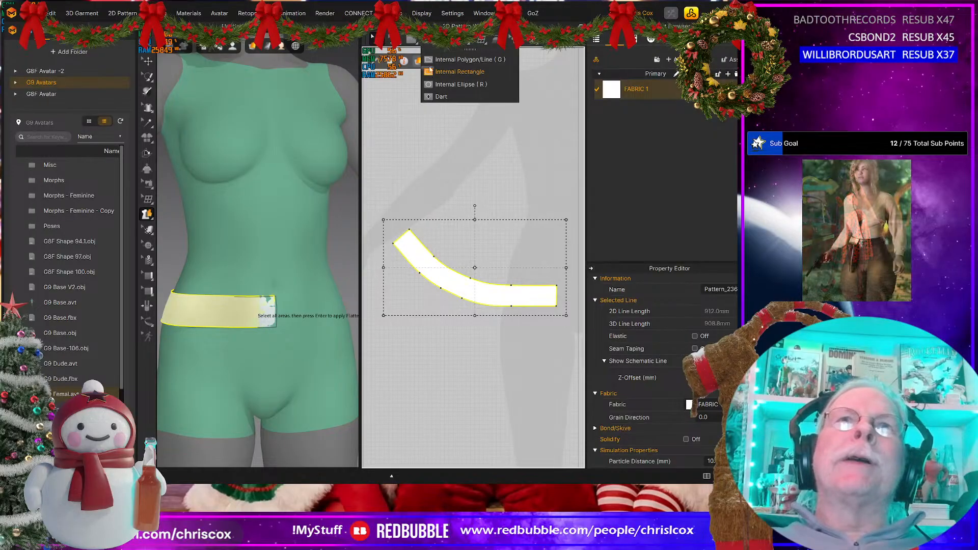
pyautogui.click(412, 42)
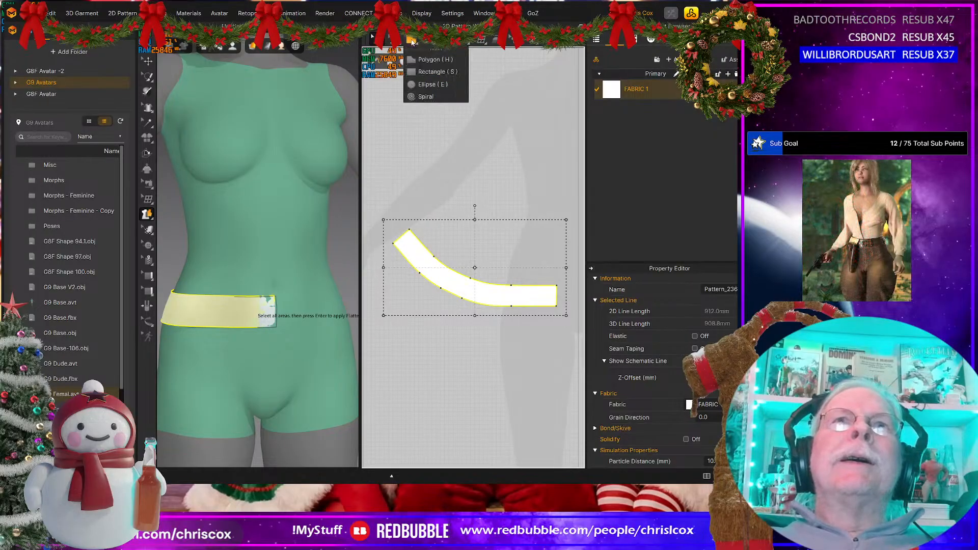
pyautogui.click(429, 62)
pyautogui.scroll(-2, 546, 316)
pyautogui.scroll(3, 544, 314)
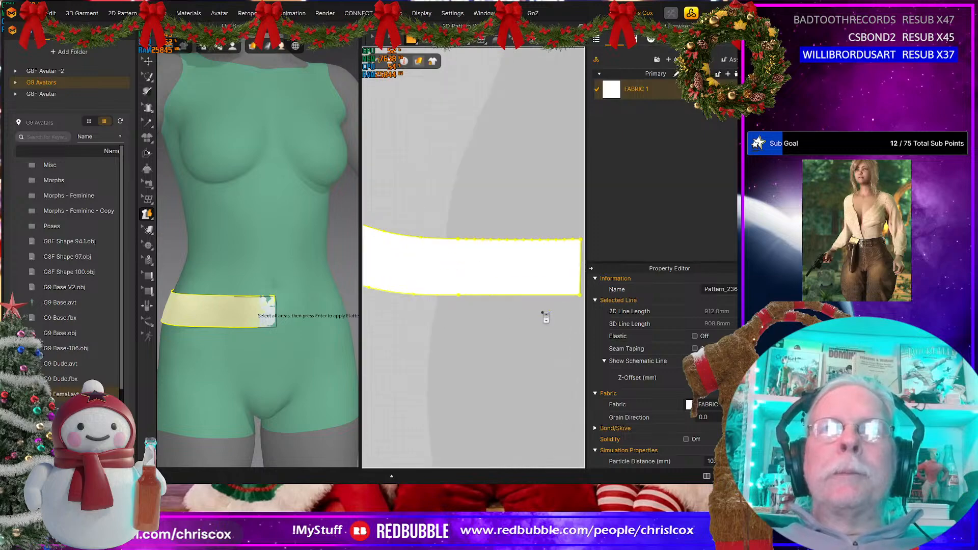
pyautogui.moveTo(573, 262); pyautogui.dragTo(519, 261, button='middle')
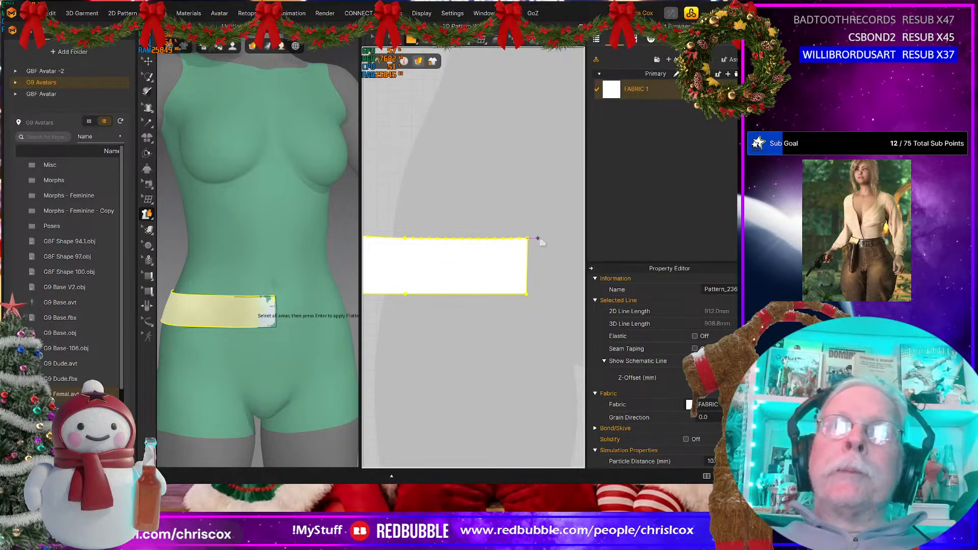
pyautogui.click(535, 238)
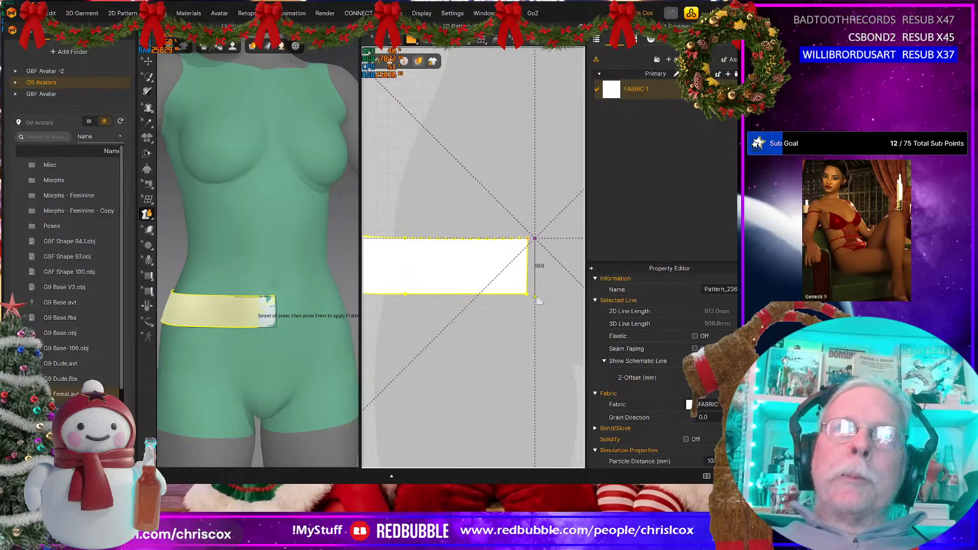
pyautogui.click(534, 295)
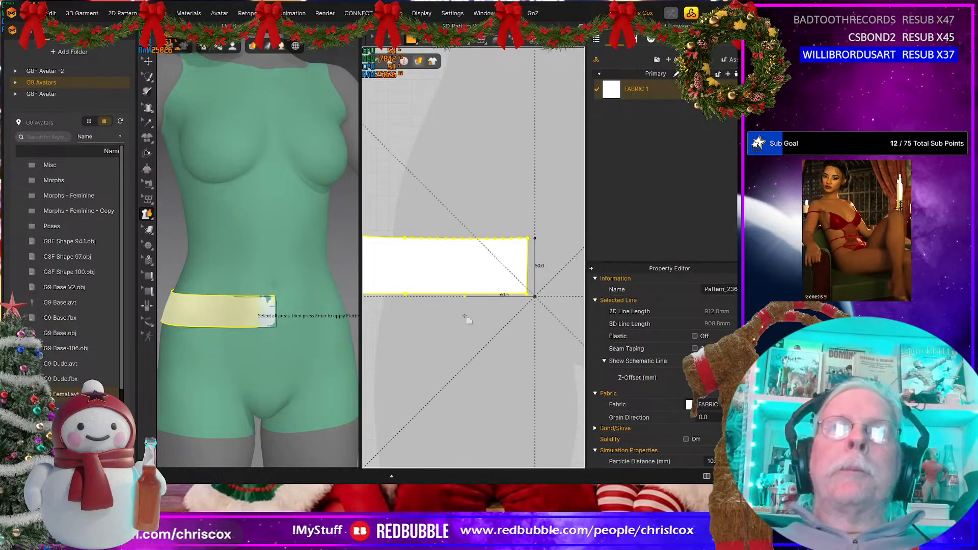
pyautogui.moveTo(517, 319); pyautogui.dragTo(563, 318, button='middle')
pyautogui.moveTo(428, 335)
pyautogui.mouseDown(button='middle')
pyautogui.moveTo(506, 345)
pyautogui.moveTo(537, 369)
pyautogui.mouseUp(button='middle')
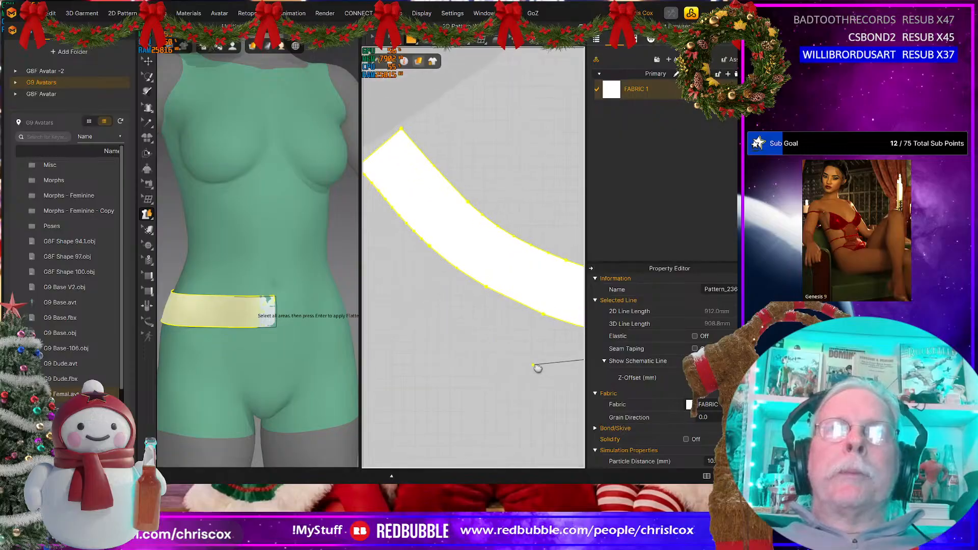
pyautogui.moveTo(462, 252); pyautogui.dragTo(561, 290, button='middle')
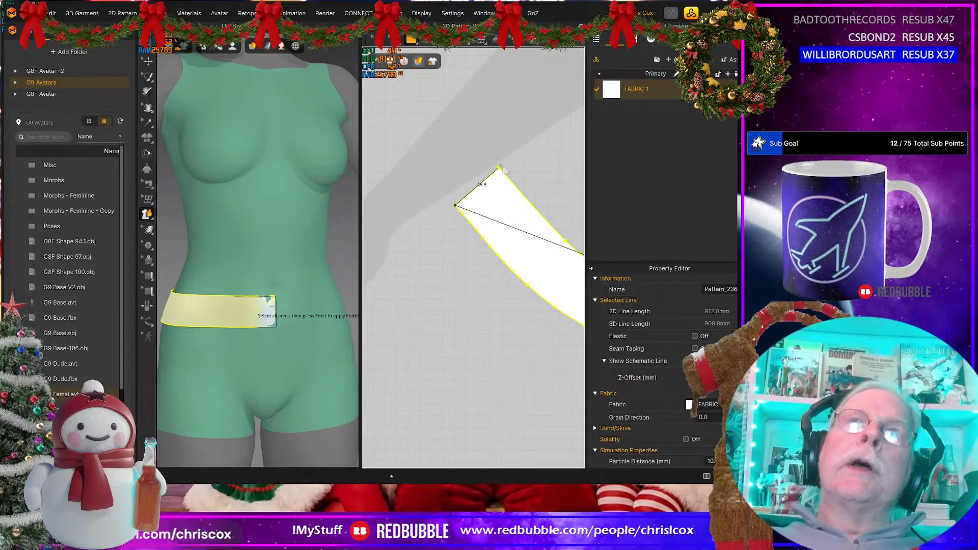
# Step: Continue the polygon about 50 mm to the waistband's upper back corner, 57 mm beyond it, about 324 mm across, and close it at the start point
pyautogui.moveTo(534, 173); pyautogui.dragTo(407, 173, button='middle')
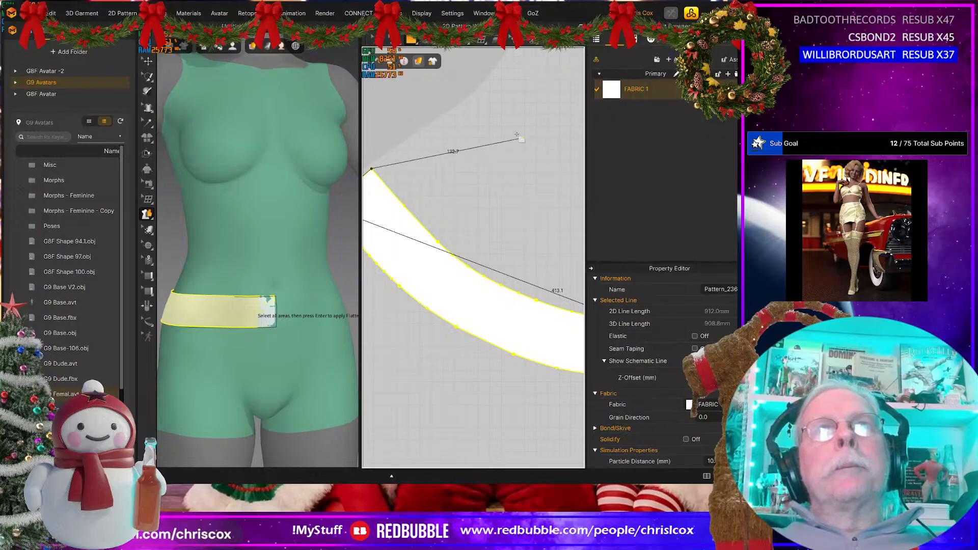
pyautogui.click(420, 123)
pyautogui.moveTo(465, 177); pyautogui.dragTo(376, 168, button='middle')
pyautogui.moveTo(493, 199); pyautogui.dragTo(370, 191, button='middle')
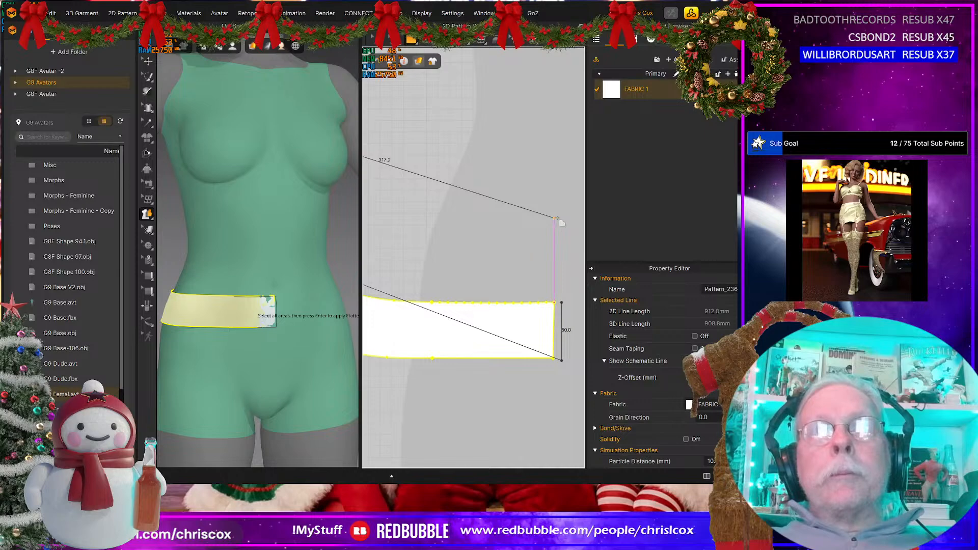
pyautogui.click(562, 303)
# Step: Set the 2D garment rendering style to Translucent Surface so the overlapping waistband shows through the new panel
pyautogui.scroll(-5, 490, 319)
pyautogui.moveTo(471, 314); pyautogui.dragTo(509, 307, button='middle')
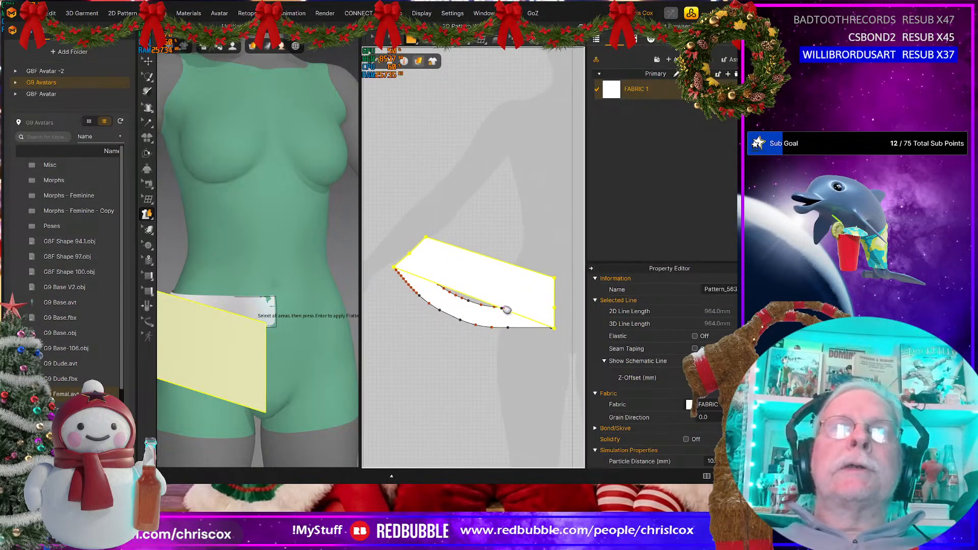
pyautogui.click(419, 62)
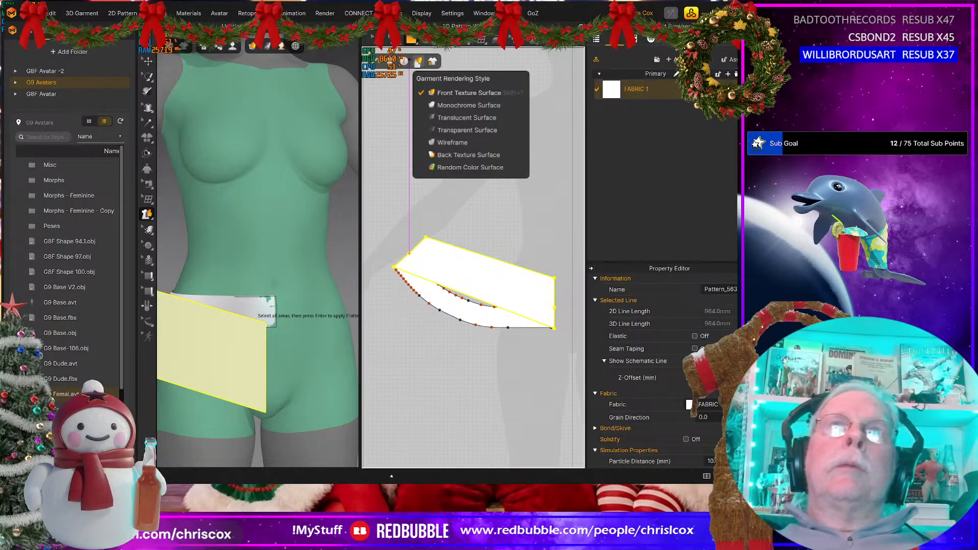
pyautogui.click(466, 117)
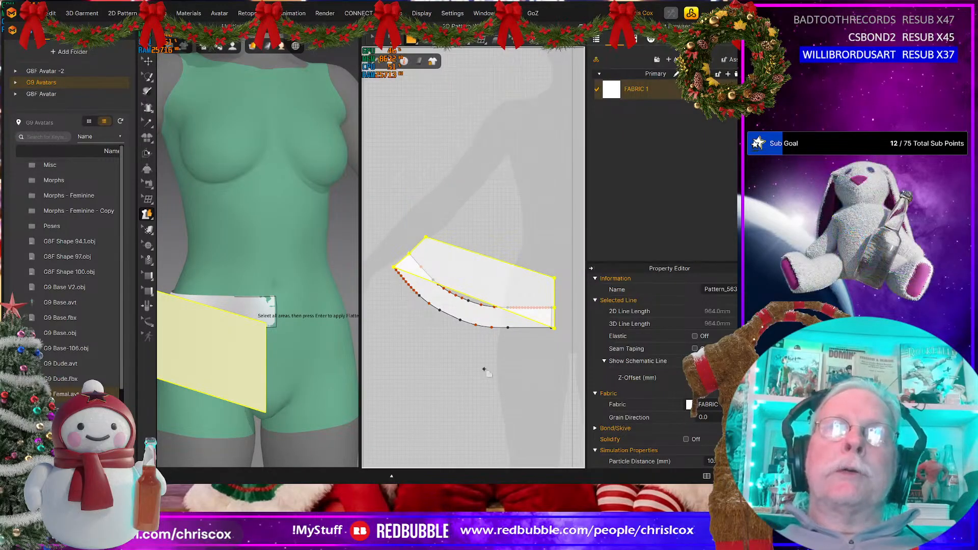
# Step: Curve the new panel's lower edge to follow the flattened waistband's lower edge and delete the two spare points on the panel's end edges
pyautogui.scroll(-3, 476, 357)
pyautogui.scroll(4, 476, 357)
pyautogui.moveTo(476, 357); pyautogui.dragTo(500, 376, button='middle')
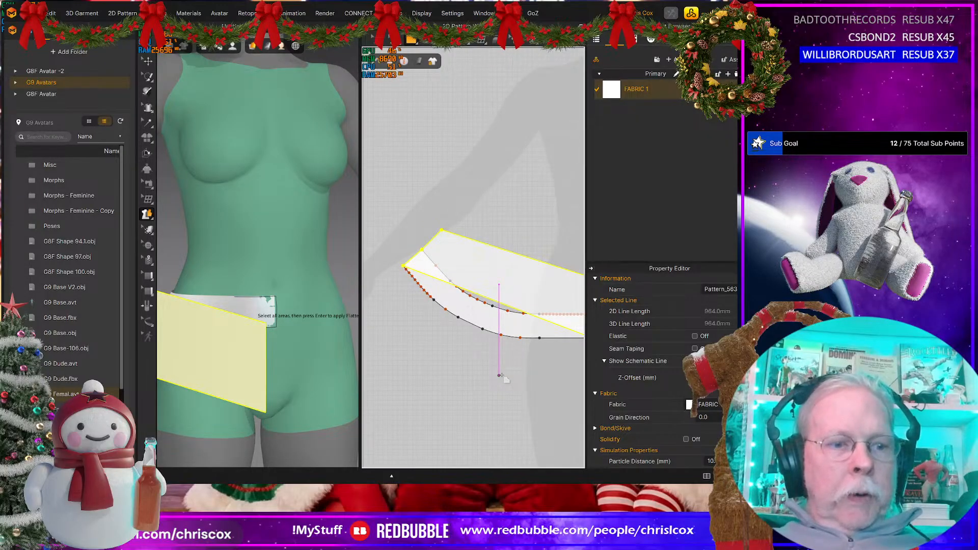
pyautogui.press('z')
pyautogui.moveTo(499, 376); pyautogui.dragTo(431, 385, button='middle')
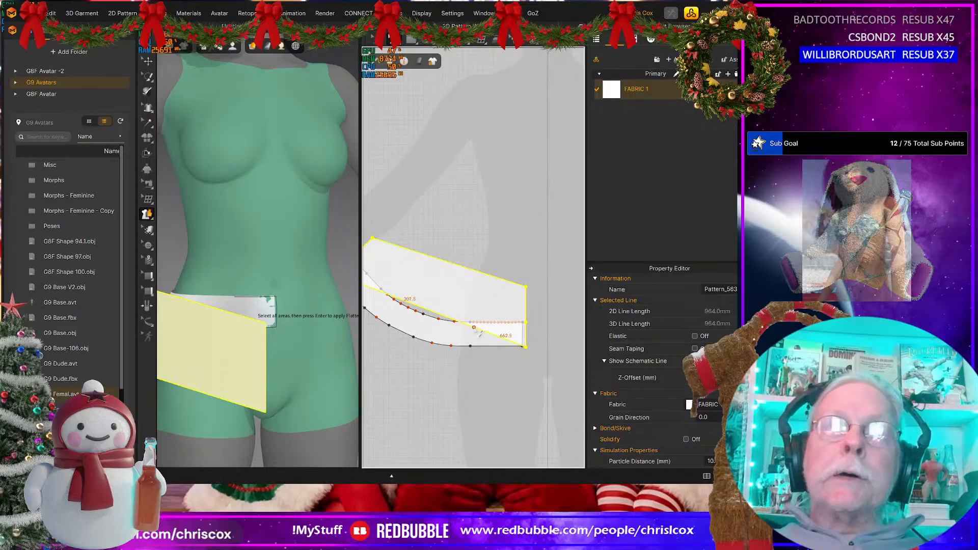
pyautogui.moveTo(473, 327); pyautogui.dragTo(471, 348)
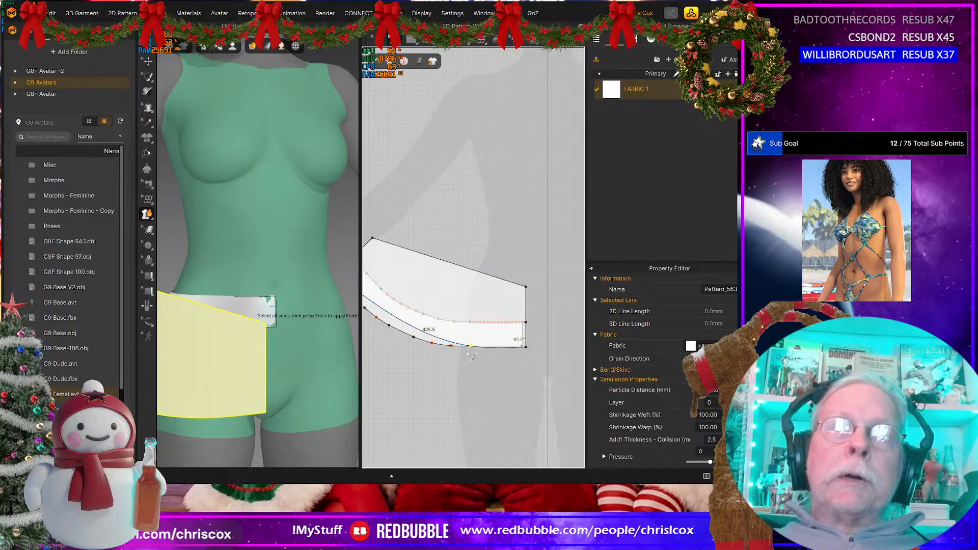
pyautogui.moveTo(439, 400); pyautogui.dragTo(527, 407, button='middle')
pyautogui.moveTo(476, 319)
pyautogui.mouseDown()
pyautogui.moveTo(466, 325)
pyautogui.moveTo(493, 345)
pyautogui.moveTo(464, 324)
pyautogui.mouseUp()
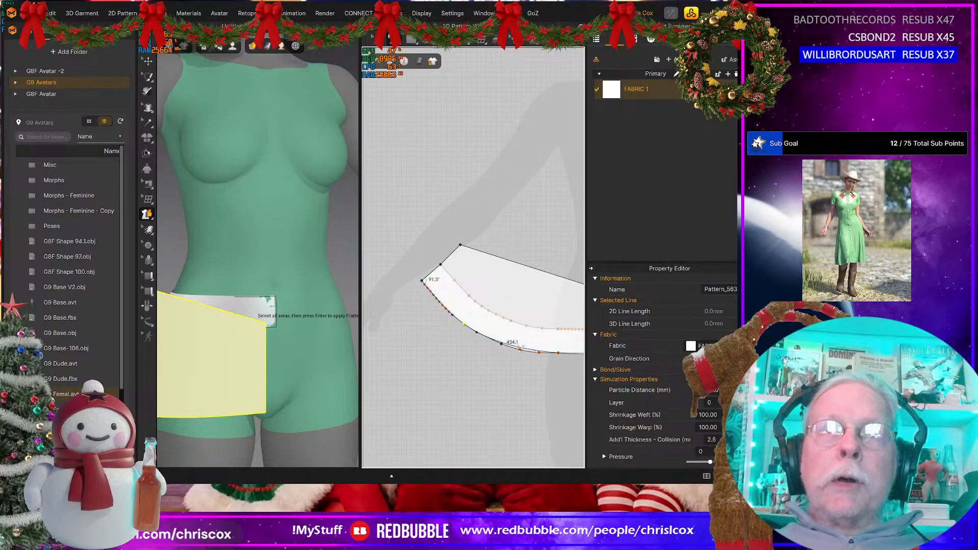
pyautogui.moveTo(524, 350); pyautogui.dragTo(522, 354)
pyautogui.moveTo(519, 375); pyautogui.dragTo(477, 364, button='middle')
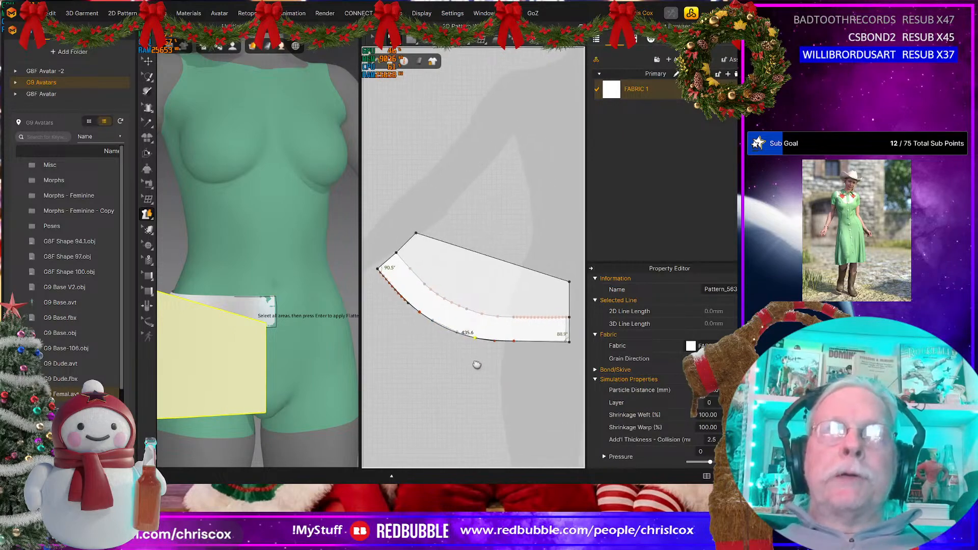
pyautogui.scroll(2, 476, 364)
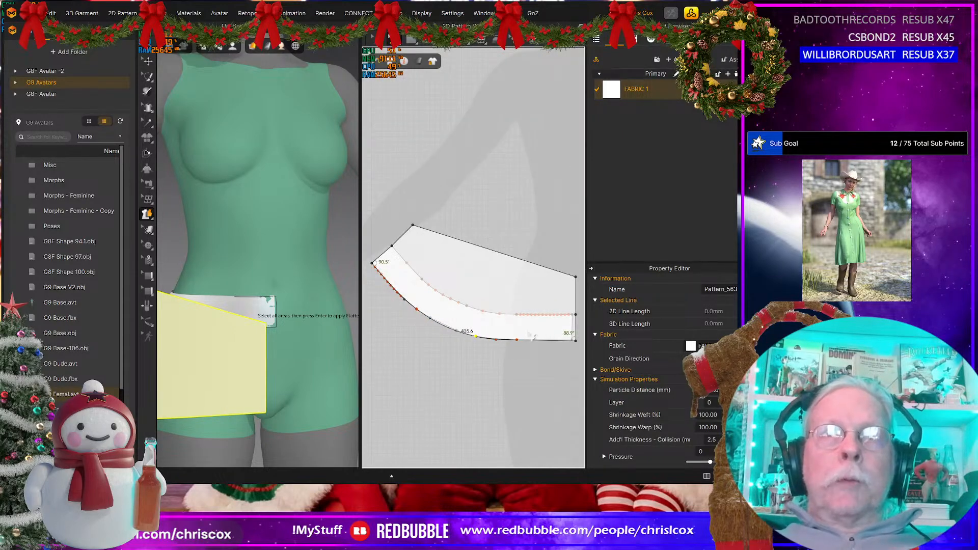
pyautogui.click(577, 314)
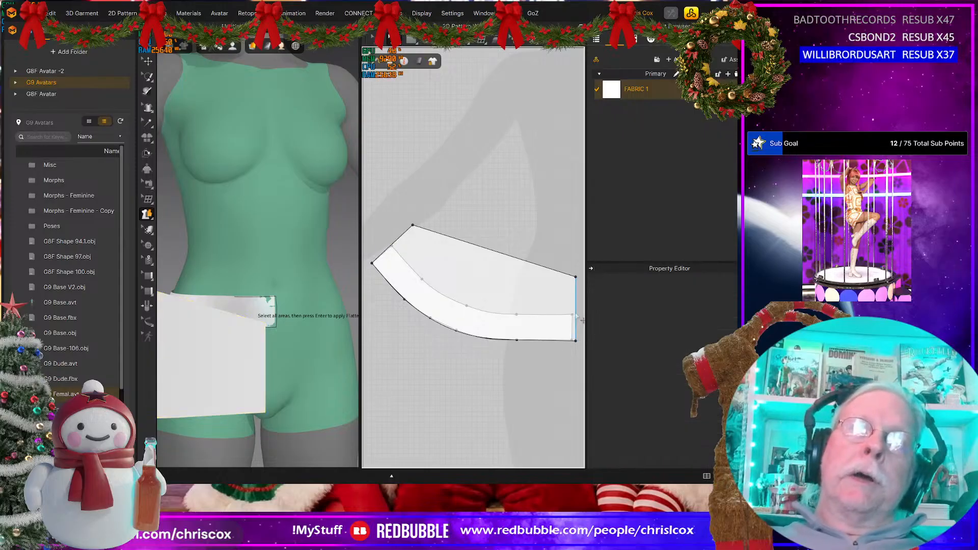
# Step: Offset the panel's curved lower edge by 50 mm as an internal line, extended with its curvature maintained, and cut the panel along it
pyautogui.click(543, 340)
pyautogui.rightClick(543, 340)
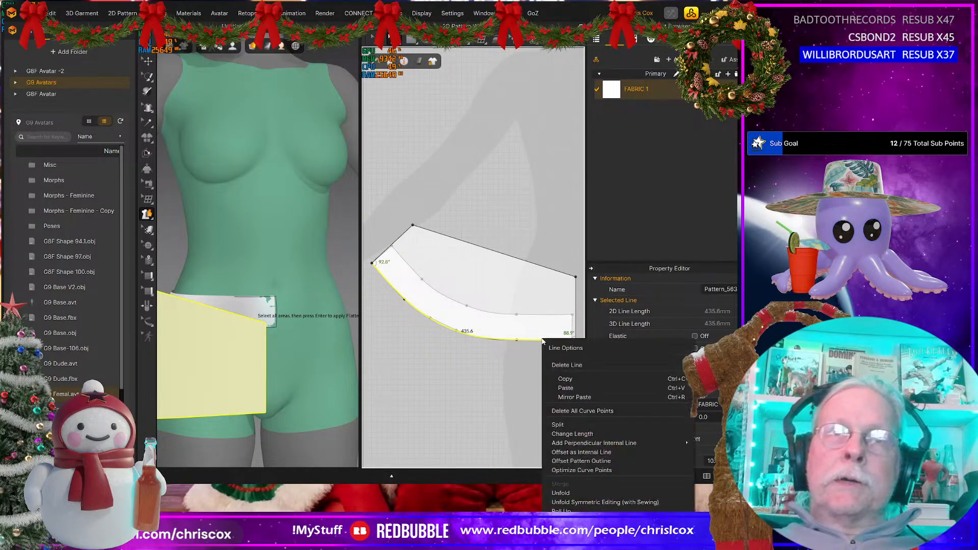
pyautogui.click(575, 451)
pyautogui.write('50')
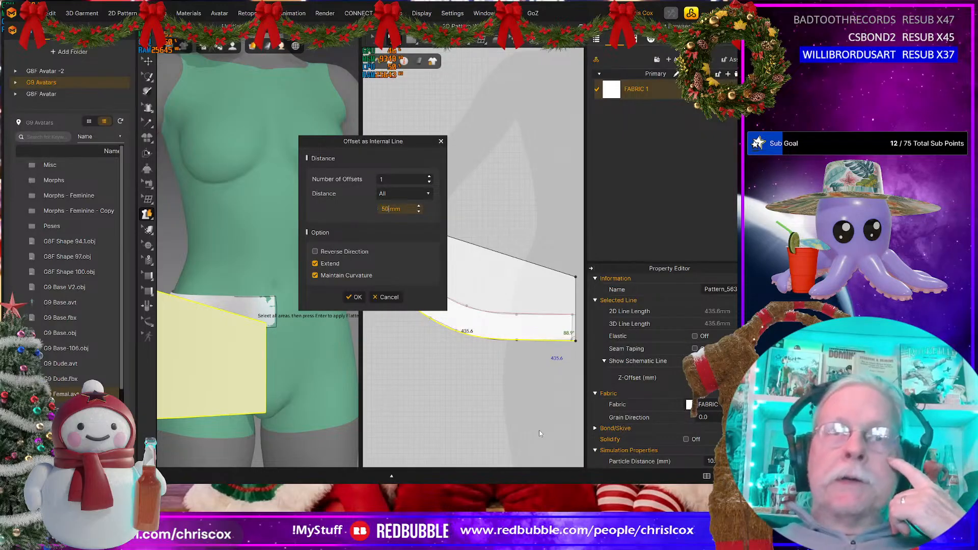
pyautogui.click(355, 297)
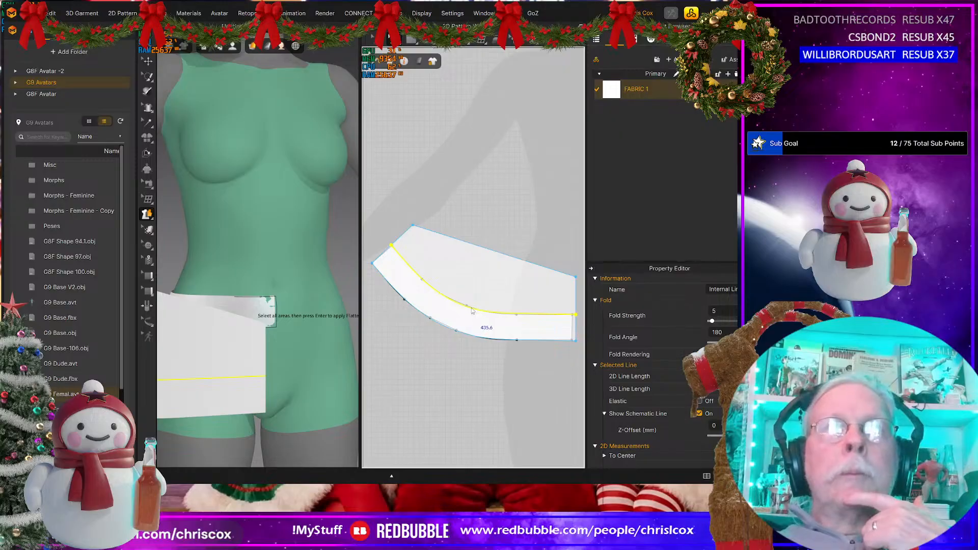
pyautogui.rightClick(472, 311)
pyautogui.click(502, 423)
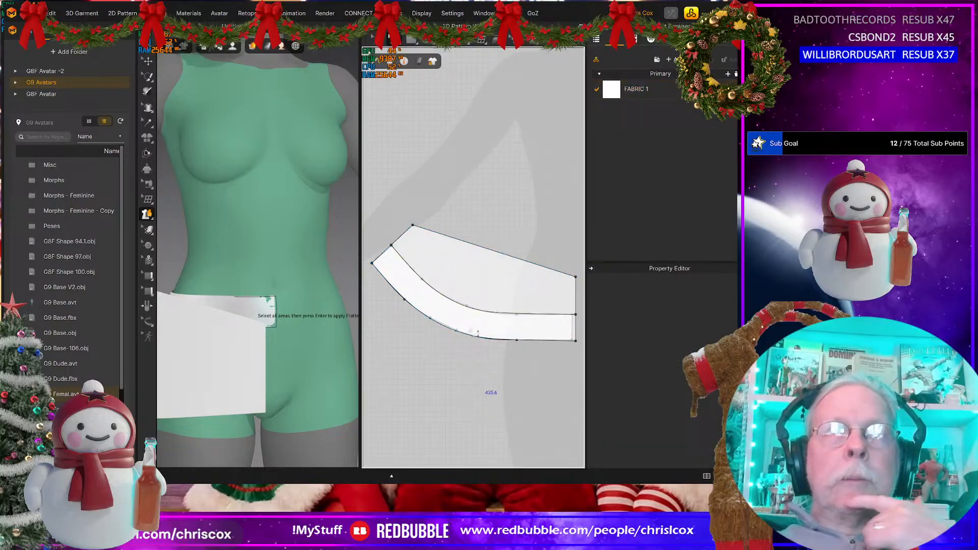
# Step: Delete the cut-off upper piece and the flattened waistband pattern, and inspect the back end of the remaining strip
pyautogui.click(478, 288)
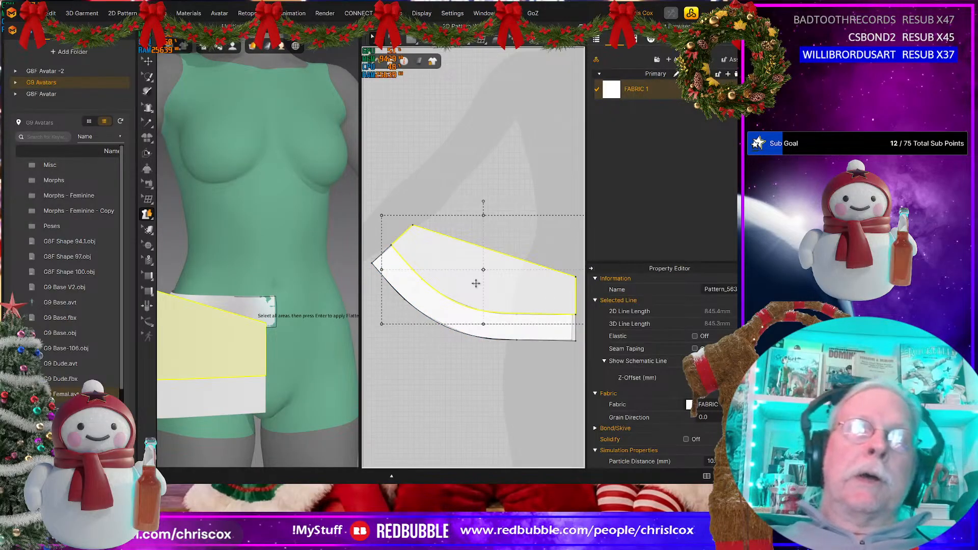
pyautogui.press('Delete')
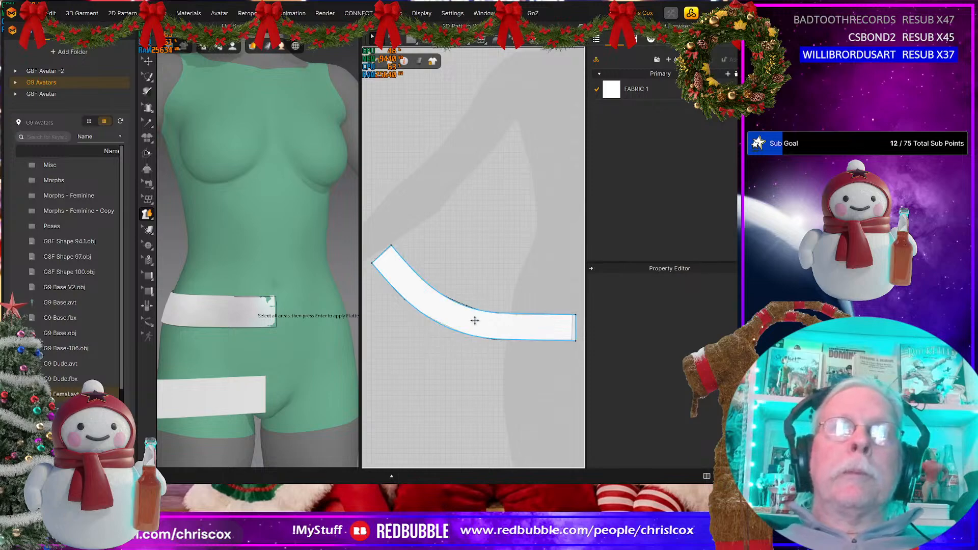
pyautogui.hotkey('ctrl', 'z')
pyautogui.click(453, 315)
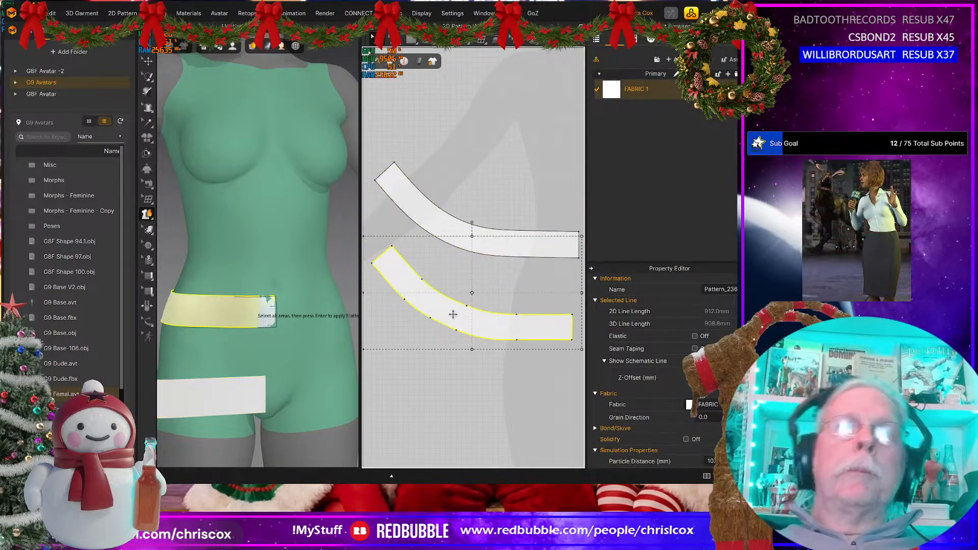
pyautogui.press('Delete')
pyautogui.moveTo(448, 308); pyautogui.dragTo(495, 364, button='middle')
pyautogui.scroll(5, 434, 251)
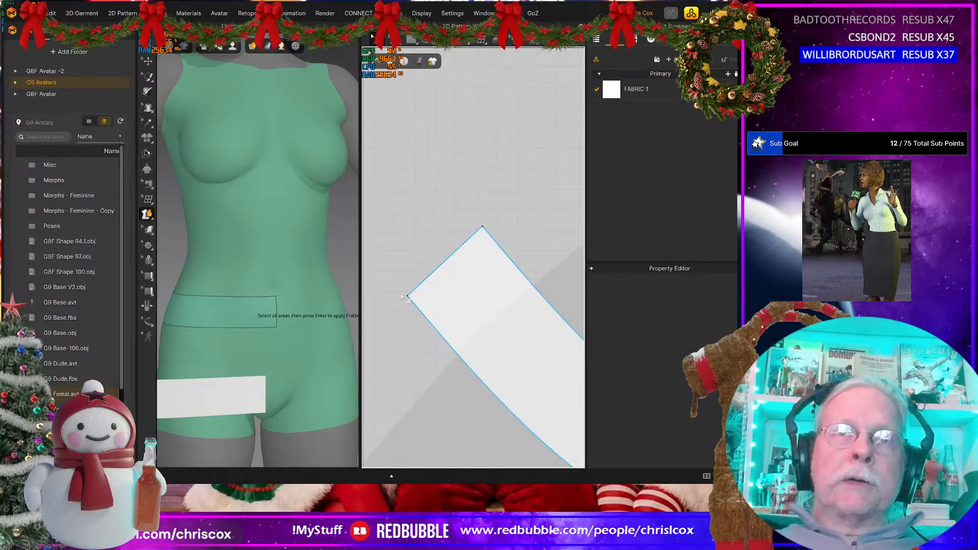
pyautogui.scroll(-6, 446, 285)
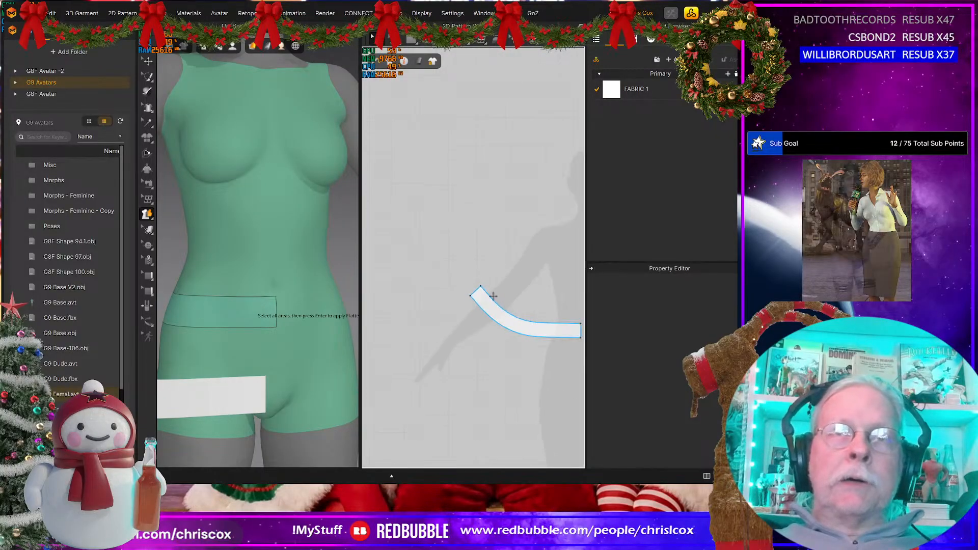
# Step: Undo the pattern deletions, the cut and the internal offset line to return to the uncut panel
pyautogui.hotkey('ctrl', 'z')
pyautogui.hotkey('ctrl', 'z')
pyautogui.hotkey('ctrl', 'z')
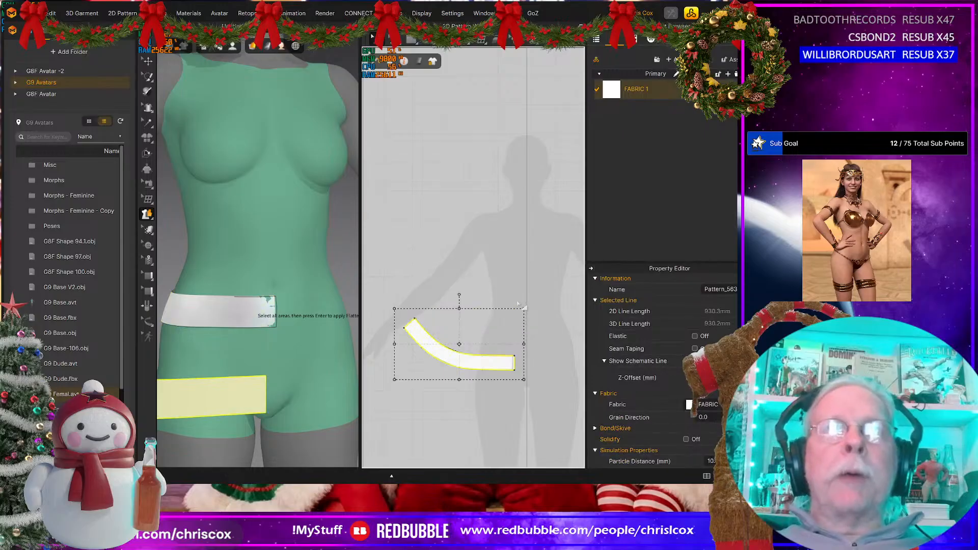
pyautogui.hotkey('ctrl', 'y')
pyautogui.hotkey('ctrl', 'y')
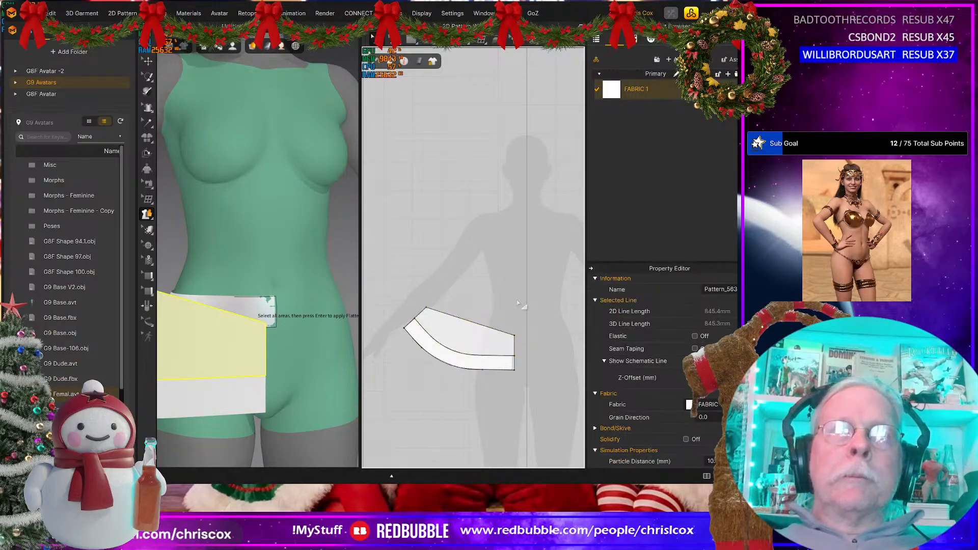
pyautogui.hotkey('ctrl', 'a')
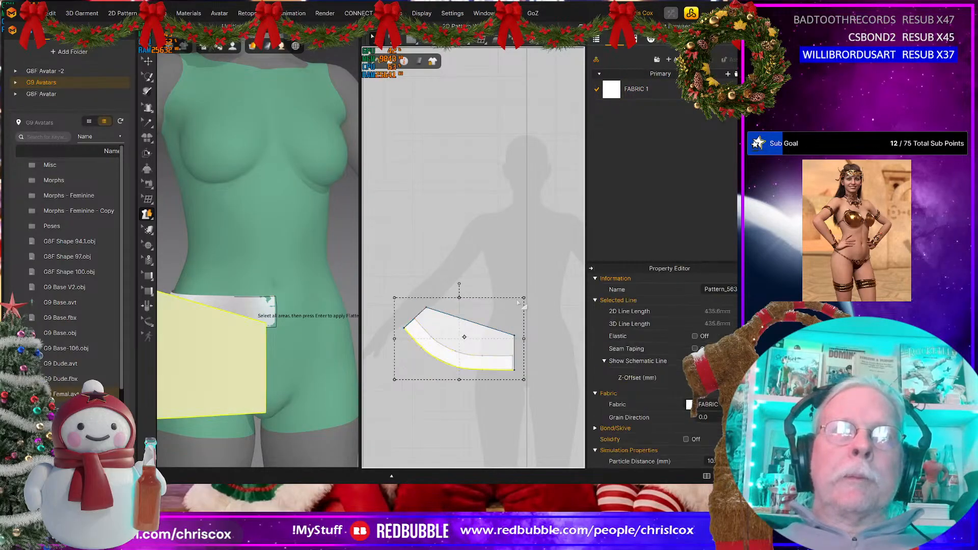
# Step: Move the panel's upper back corner slightly inward to bring the angle at its lower back corner to about 90°
pyautogui.scroll(5, 518, 303)
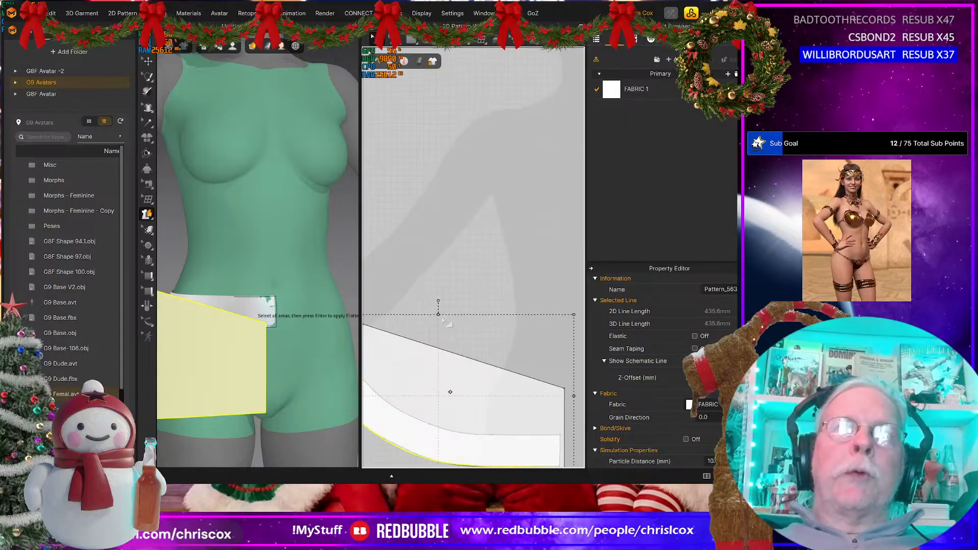
pyautogui.moveTo(539, 288); pyautogui.dragTo(598, 264, button='middle')
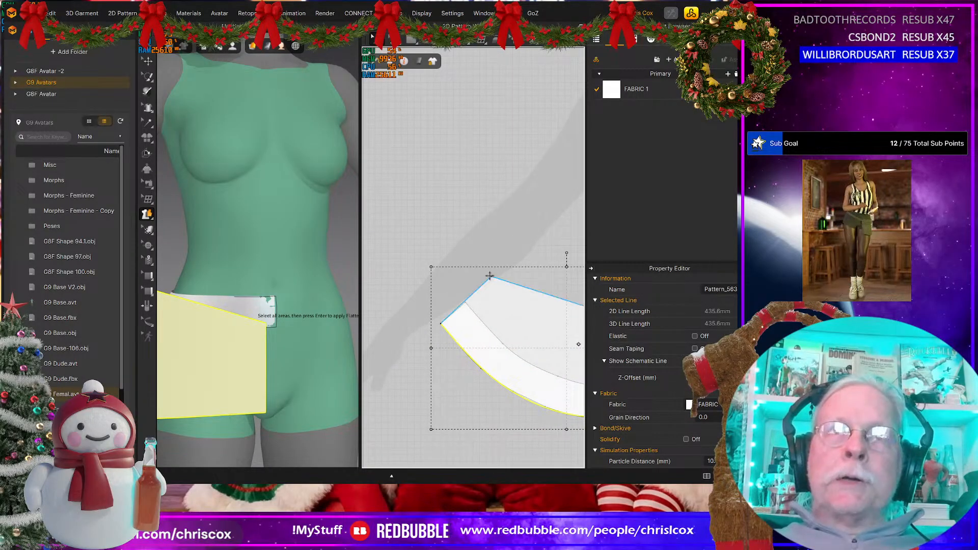
pyautogui.scroll(4, 488, 321)
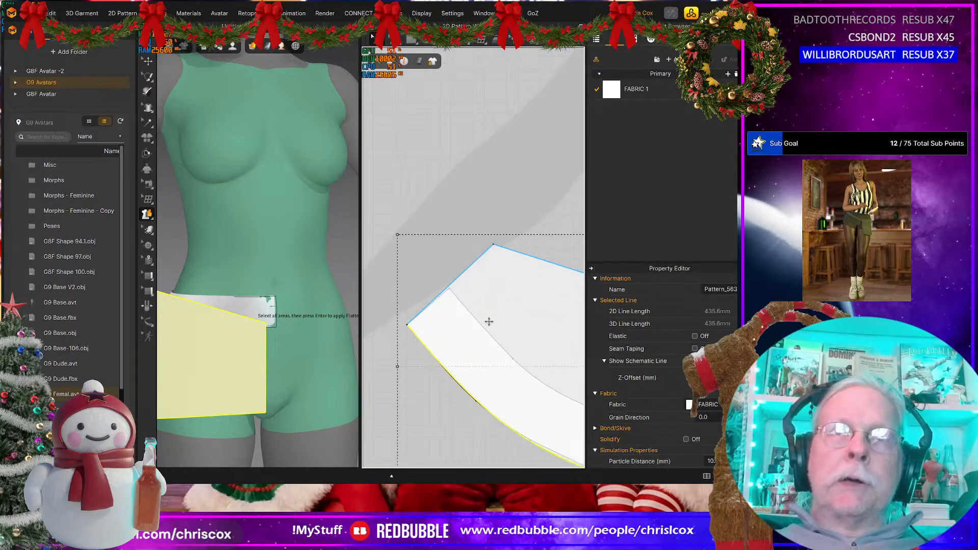
pyautogui.press('z')
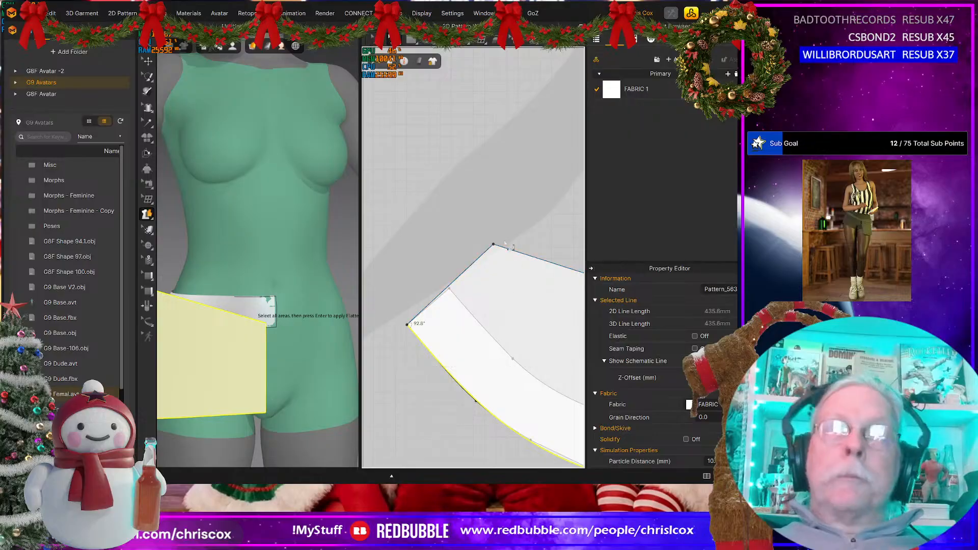
pyautogui.click(495, 246)
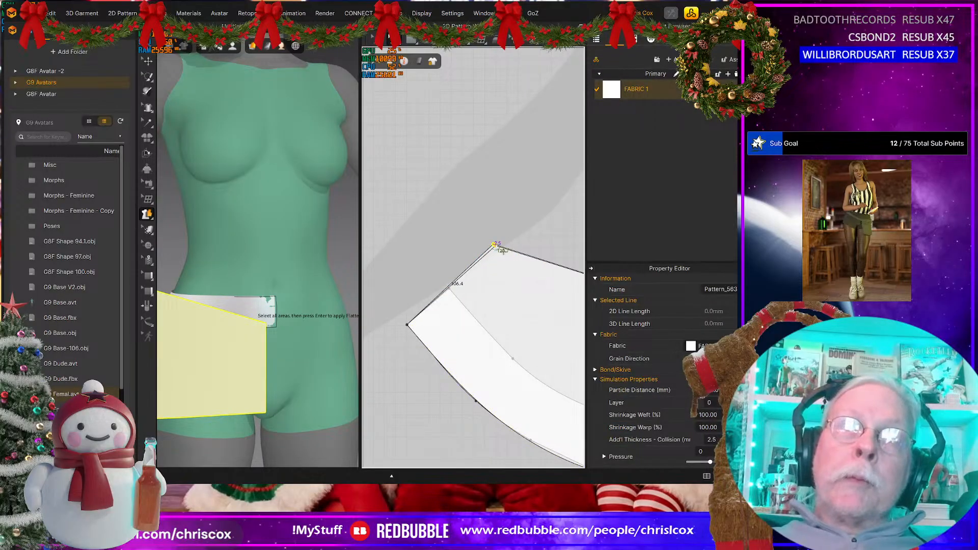
pyautogui.moveTo(494, 245); pyautogui.dragTo(502, 256)
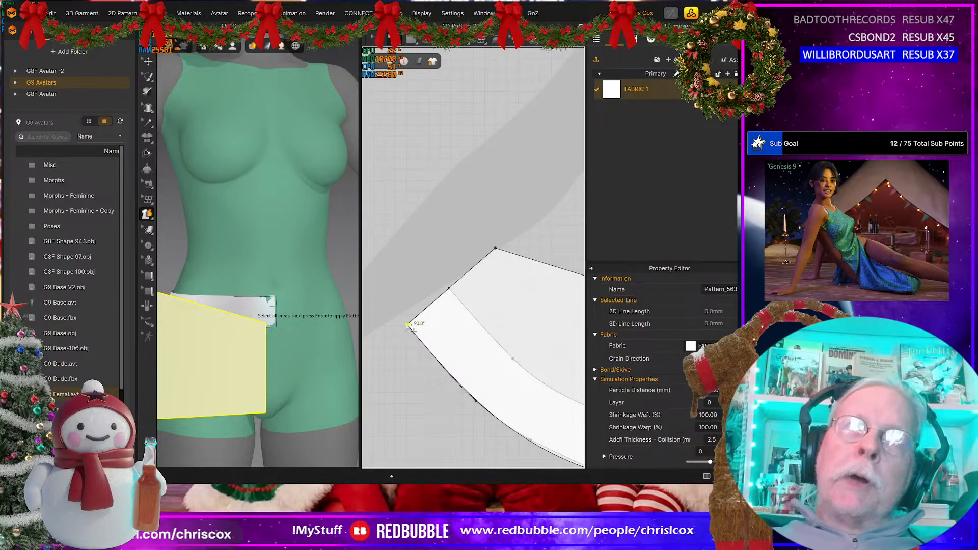
# Step: Offset the corrected panel's lower edge by 50 mm as an internal line and cut the panel into two pieces along it
pyautogui.scroll(-1, 467, 360)
pyautogui.scroll(-1, 471, 379)
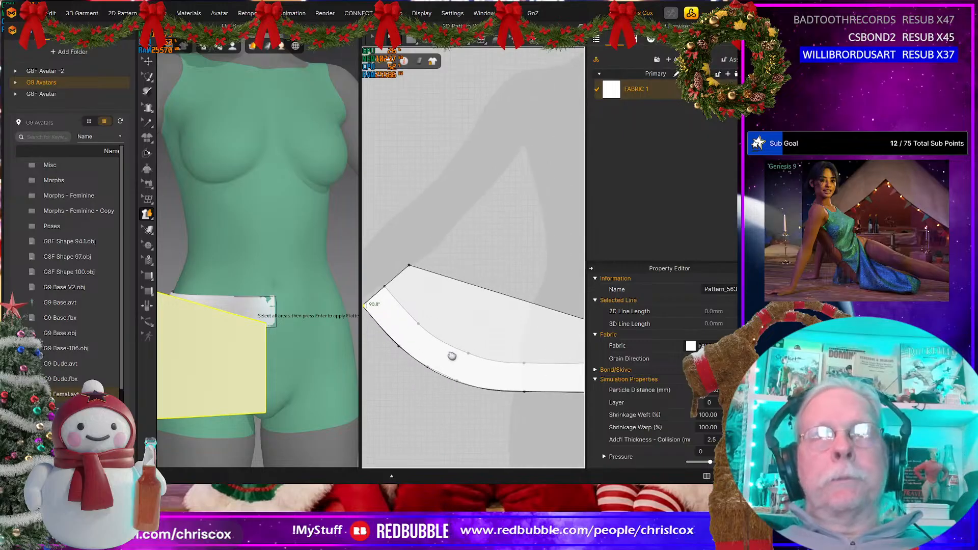
pyautogui.click(491, 391)
pyautogui.rightClick(491, 391)
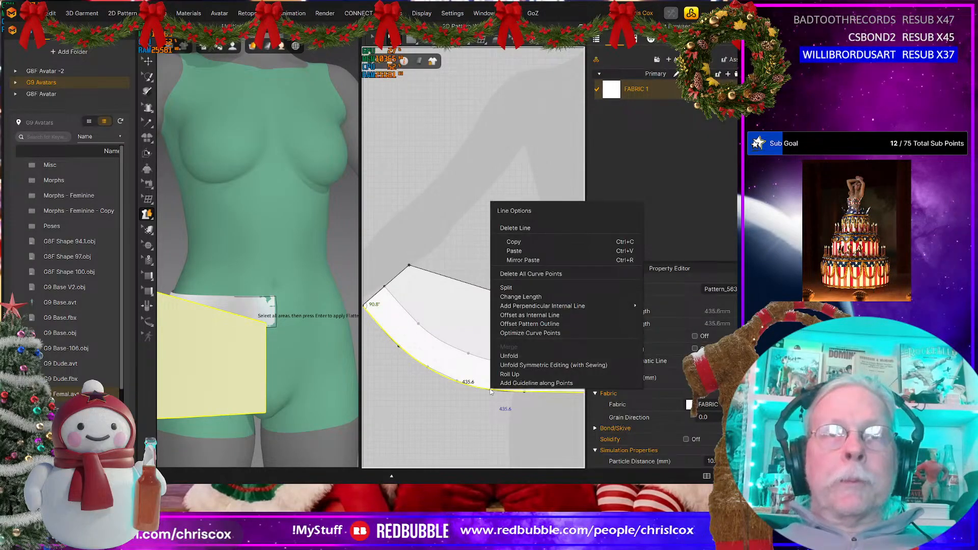
pyautogui.click(520, 315)
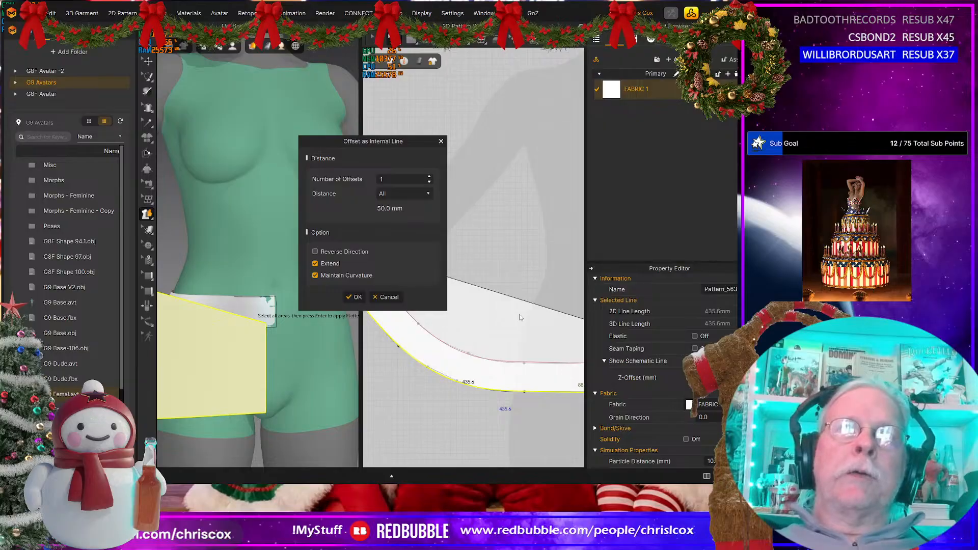
pyautogui.click(356, 297)
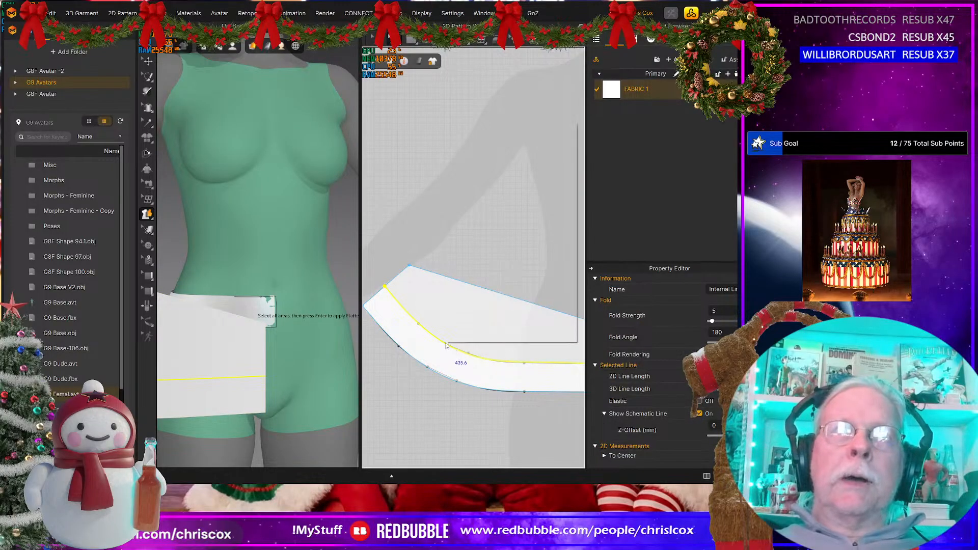
pyautogui.rightClick(448, 349)
pyautogui.click(465, 237)
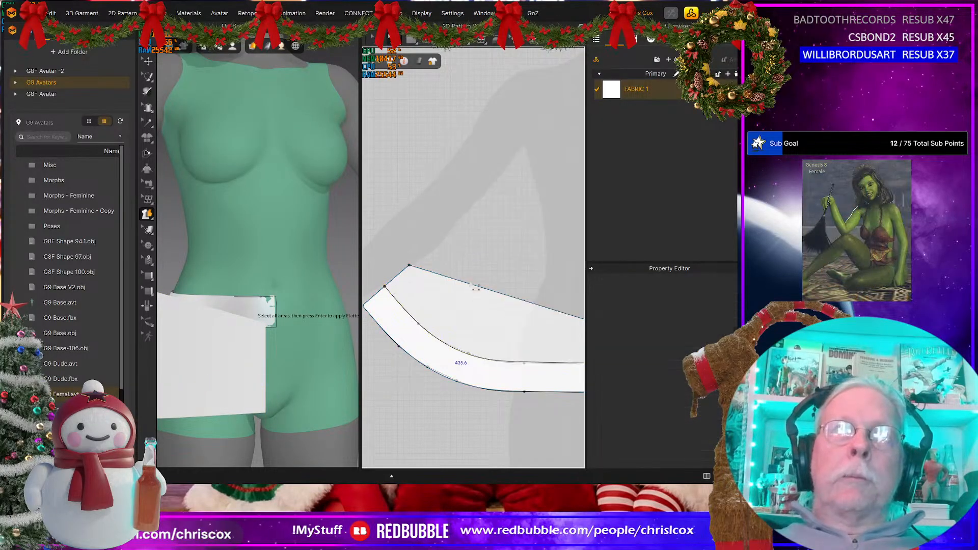
# Step: Delete the upper piece of the cut panel and the flattened waistband pattern, keeping only the new curved strip
pyautogui.click(475, 303)
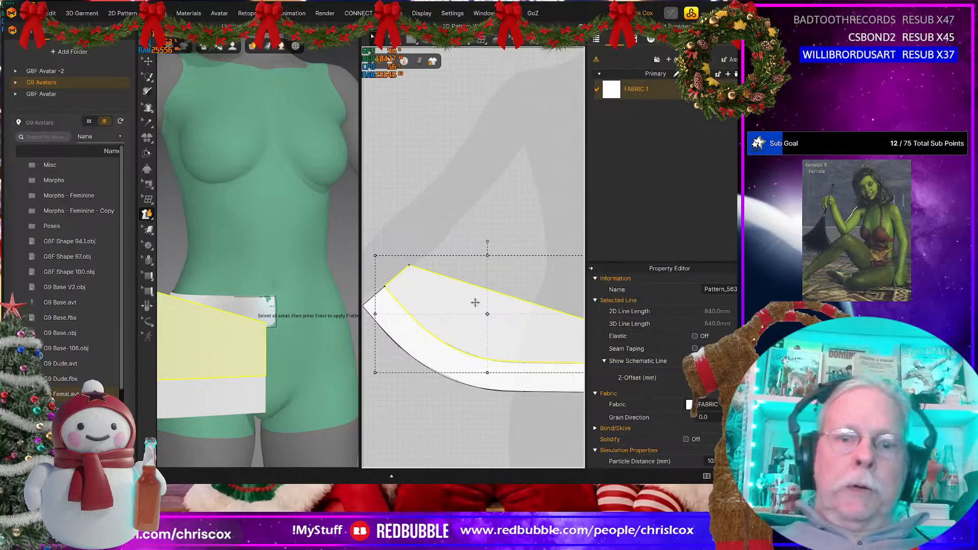
pyautogui.press('Delete')
pyautogui.scroll(-3, 492, 313)
pyautogui.moveTo(497, 343); pyautogui.dragTo(504, 292)
pyautogui.click(493, 340)
pyautogui.press('Delete')
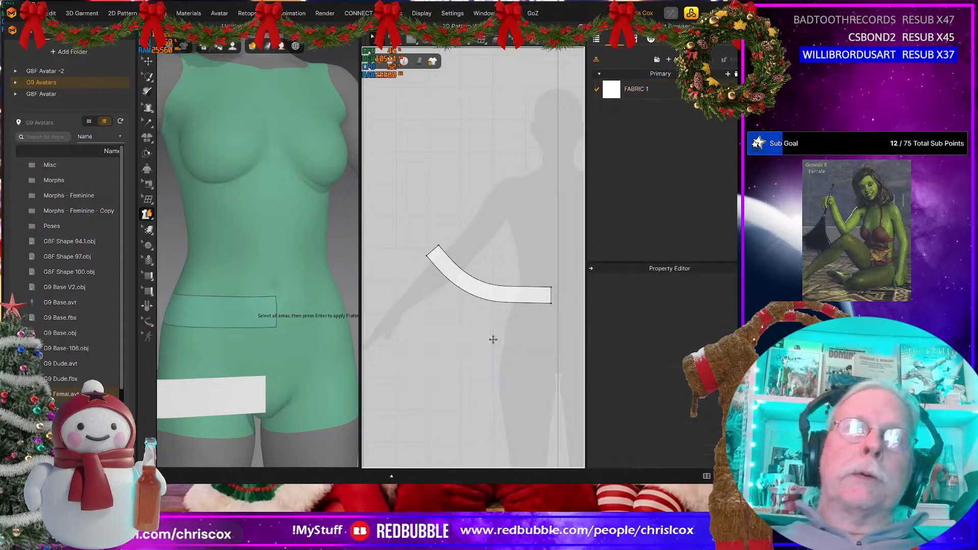
# Step: Rotate the curved strip in the 3D view so it runs front to back along the avatar's side
pyautogui.scroll(-2, 252, 356)
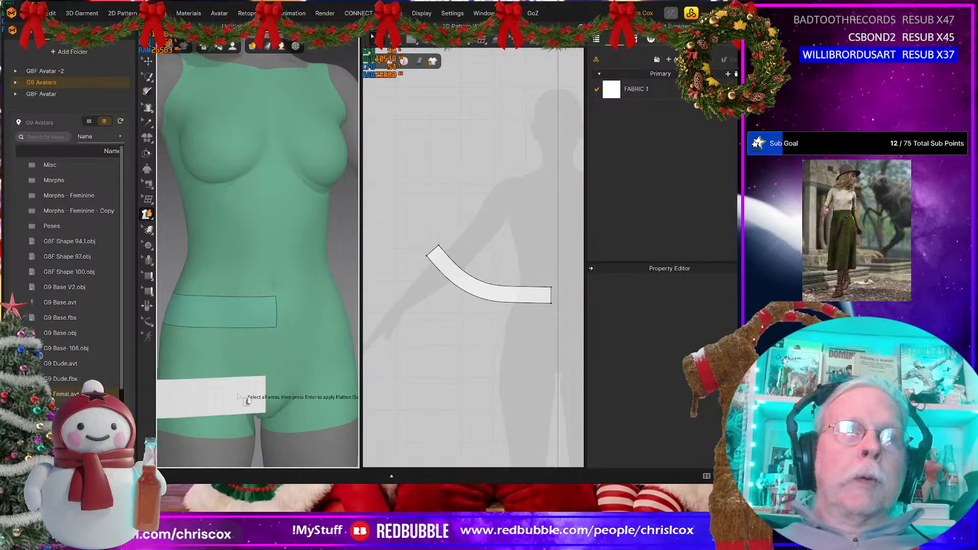
pyautogui.scroll(-1, 258, 410)
pyautogui.moveTo(235, 337); pyautogui.dragTo(244, 342, button='right')
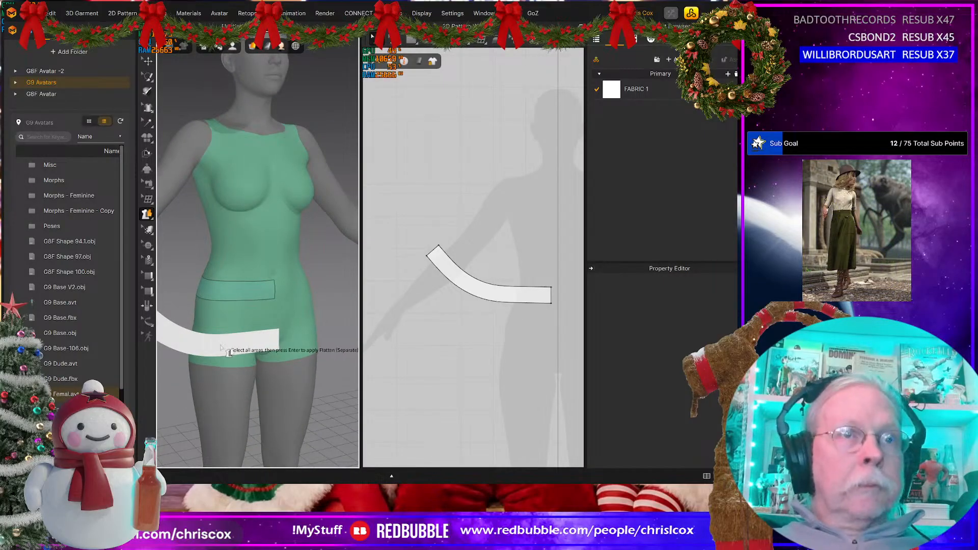
pyautogui.press('q')
pyautogui.click(221, 347)
pyautogui.moveTo(221, 347); pyautogui.dragTo(245, 359, button='right')
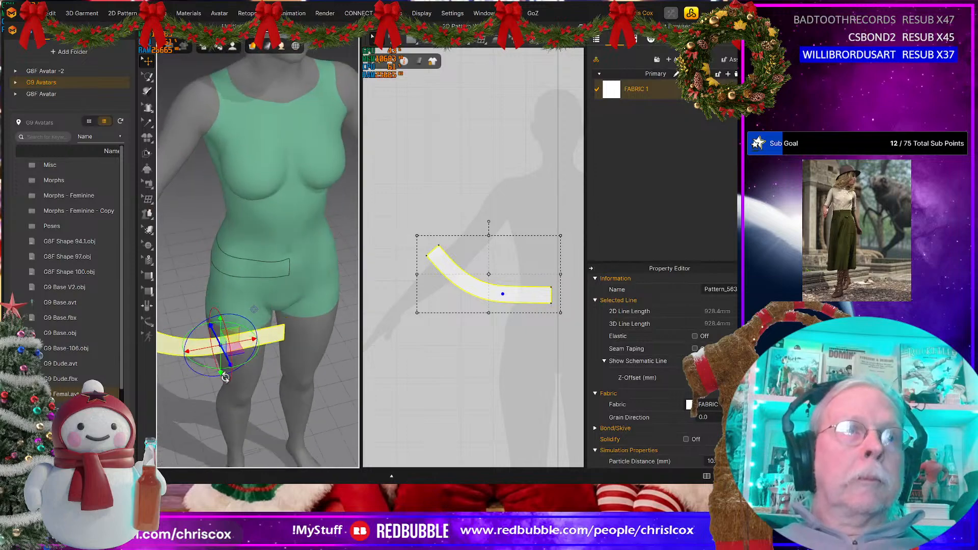
pyautogui.moveTo(242, 363); pyautogui.dragTo(209, 373)
pyautogui.moveTo(210, 371); pyautogui.dragTo(285, 376, button='right')
pyautogui.hotkey('ctrl', 'z')
pyautogui.click(256, 350)
pyautogui.moveTo(284, 364); pyautogui.dragTo(258, 378)
pyautogui.moveTo(257, 378); pyautogui.dragTo(240, 360, button='right')
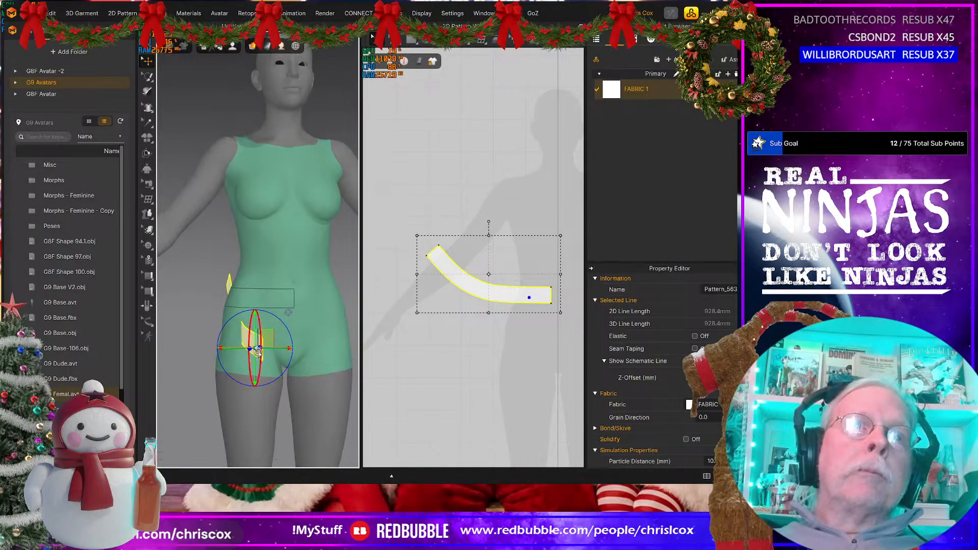
# Step: Move the rotated strip up beside the avatar's hip at waistband height
pyautogui.moveTo(267, 338); pyautogui.dragTo(236, 293)
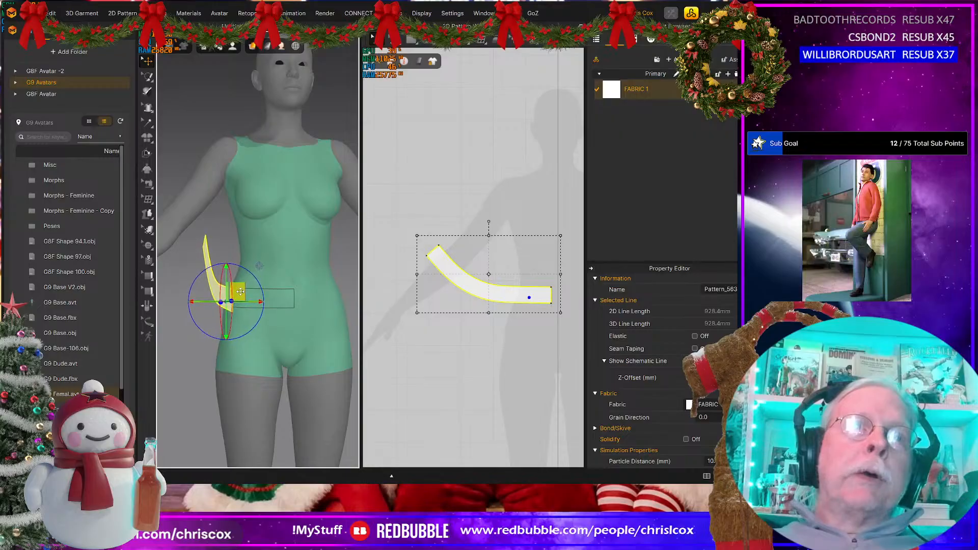
pyautogui.scroll(-3, 269, 352)
pyautogui.moveTo(269, 348); pyautogui.dragTo(254, 349, button='middle')
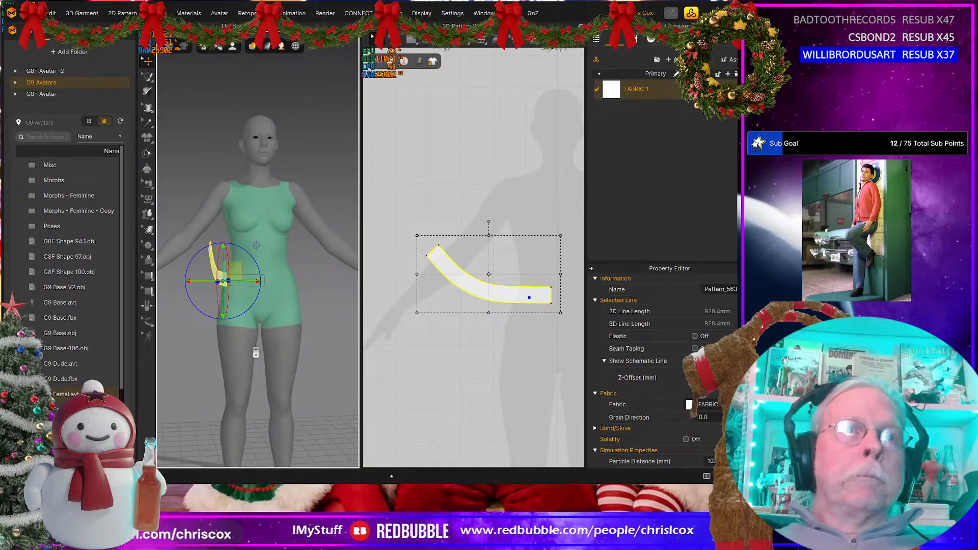
pyautogui.moveTo(254, 350); pyautogui.dragTo(228, 352, button='right')
# Step: Shift the strip's 2D pattern until its straight front edge lies on the avatar's vertical centre line
pyautogui.moveTo(518, 298); pyautogui.dragTo(526, 312)
pyautogui.scroll(5, 498, 322)
pyautogui.scroll(2, 489, 344)
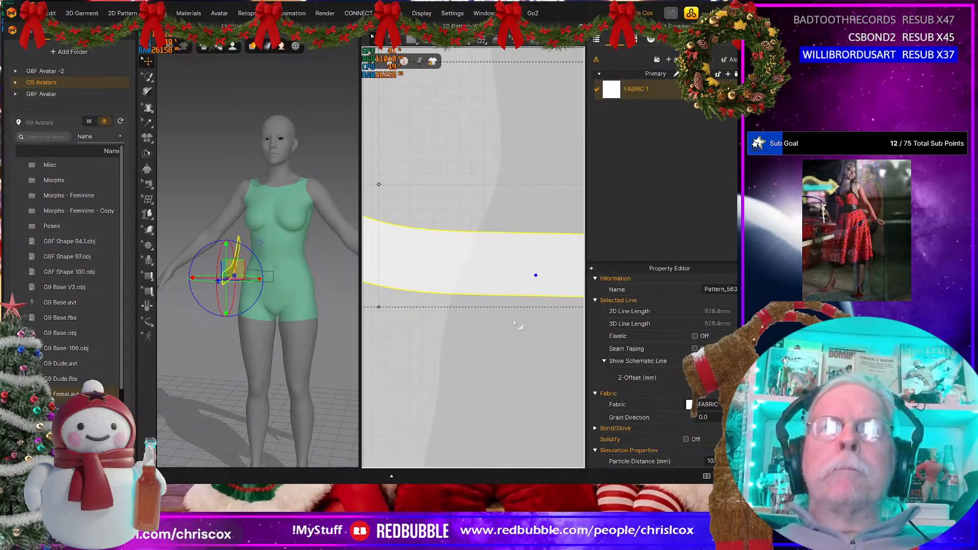
pyautogui.moveTo(514, 324); pyautogui.dragTo(401, 387, button='middle')
pyautogui.moveTo(479, 334); pyautogui.dragTo(505, 336)
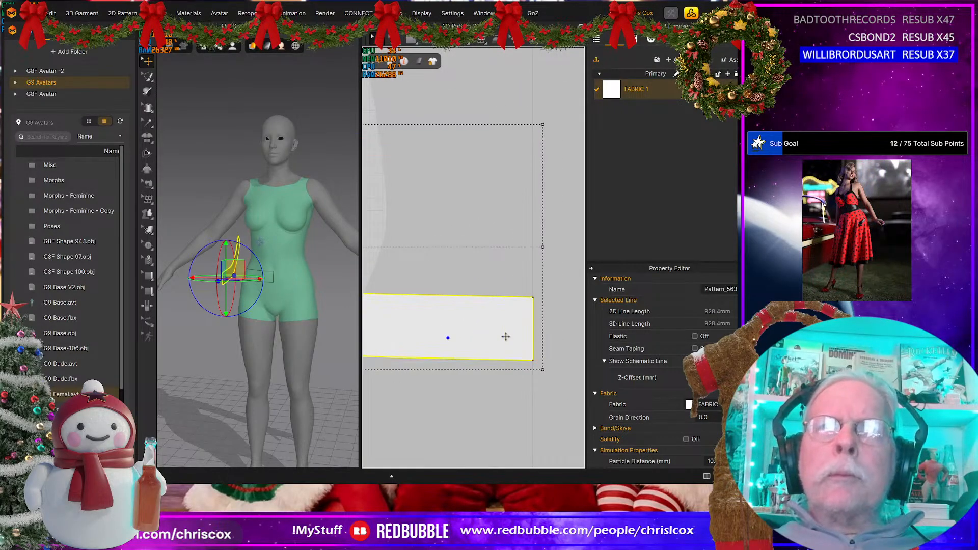
# Step: Create a symmetric mirrored copy of the strip for the other half and align its front edge with the centre line
pyautogui.scroll(-2, 506, 341)
pyautogui.scroll(-3, 503, 342)
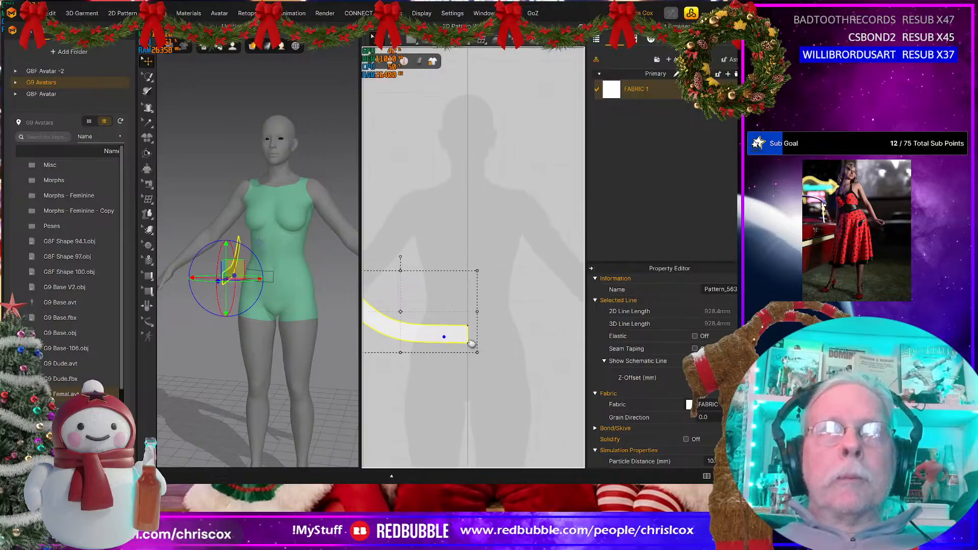
pyautogui.moveTo(431, 330); pyautogui.dragTo(515, 339)
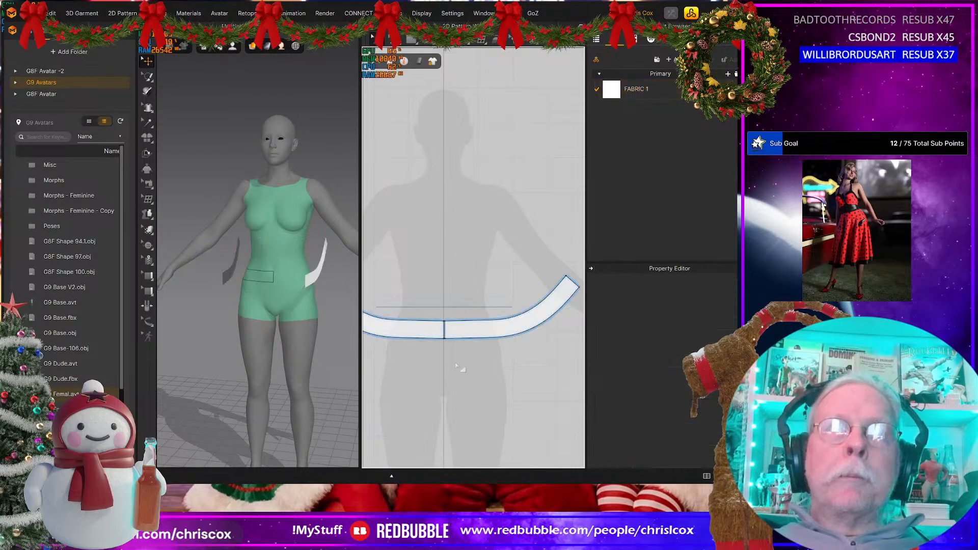
pyautogui.scroll(5, 436, 369)
pyautogui.click(481, 197)
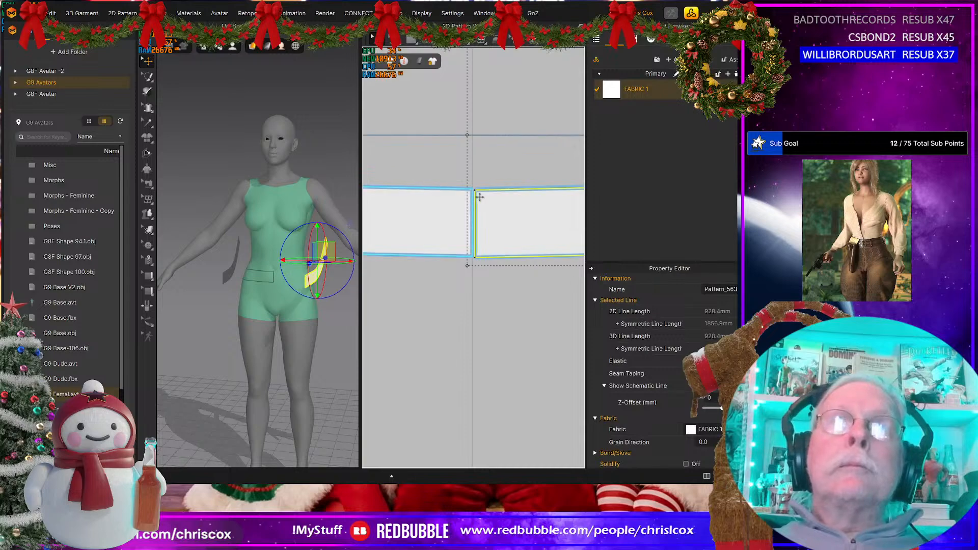
pyautogui.moveTo(482, 198); pyautogui.dragTo(477, 198)
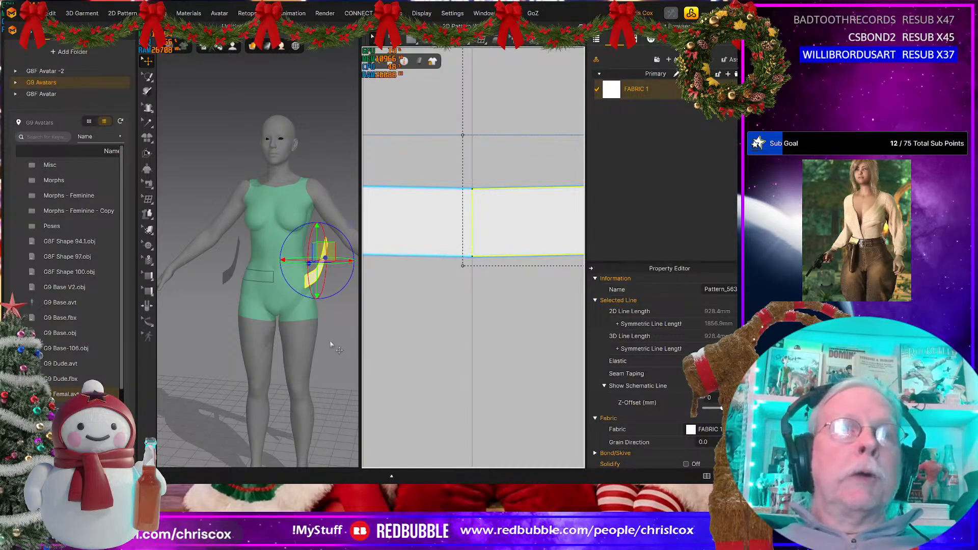
# Step: Nudge the two waistband halves outward from the centre line to leave a small gap between their front edges
pyautogui.scroll(3, 468, 309)
pyautogui.press('Escape')
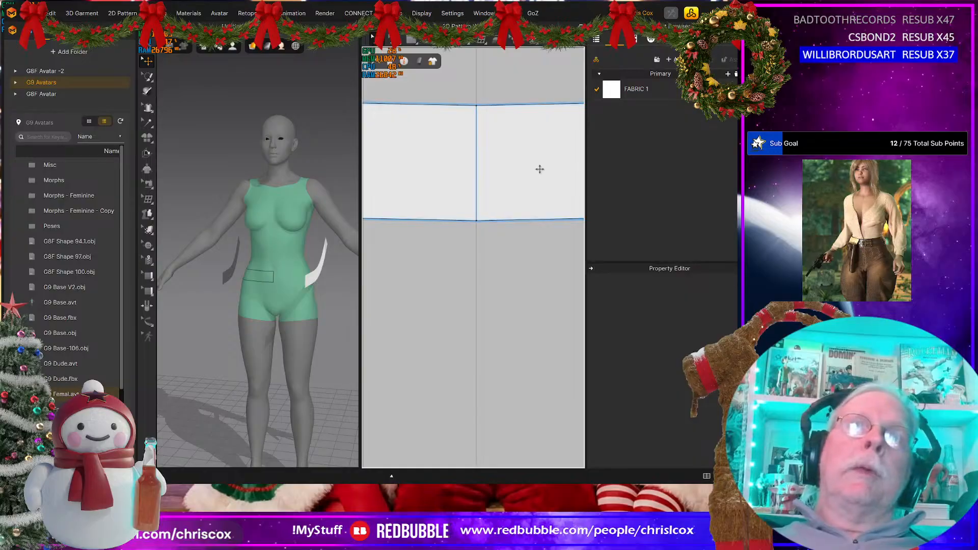
pyautogui.click(540, 169)
pyautogui.press('Right')
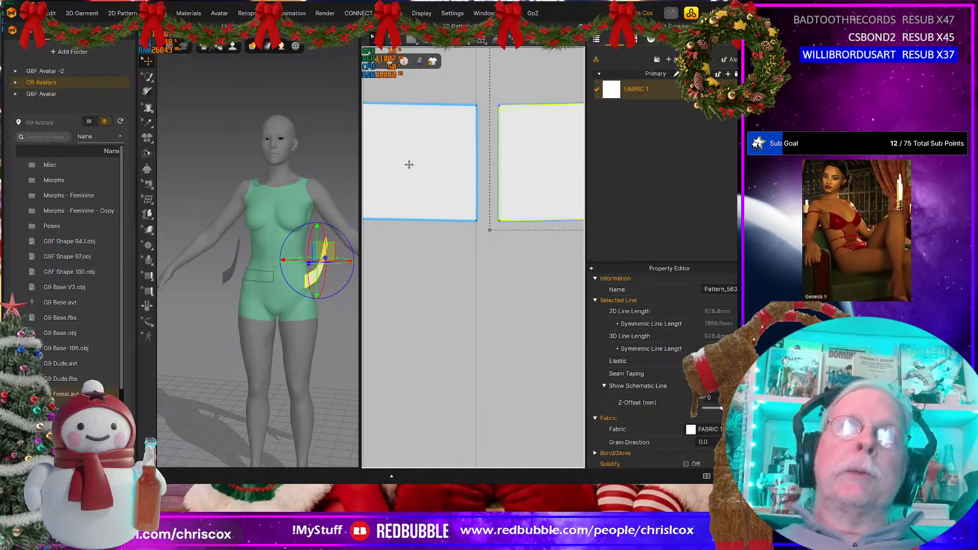
pyautogui.click(409, 167)
pyautogui.press('Left')
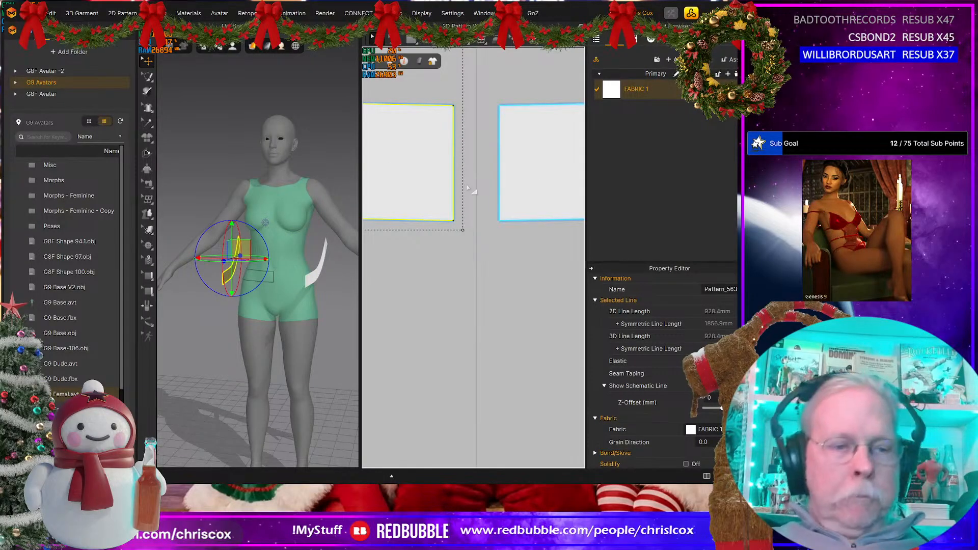
# Step: Sew the two waistband halves together along their centre front edges and their back end edges
pyautogui.press('n')
pyautogui.click(454, 131)
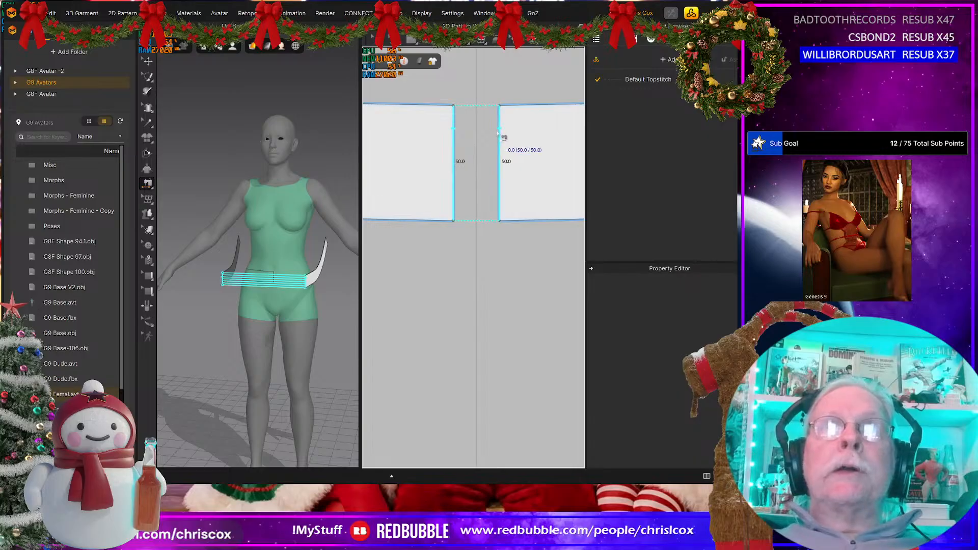
pyautogui.click(497, 203)
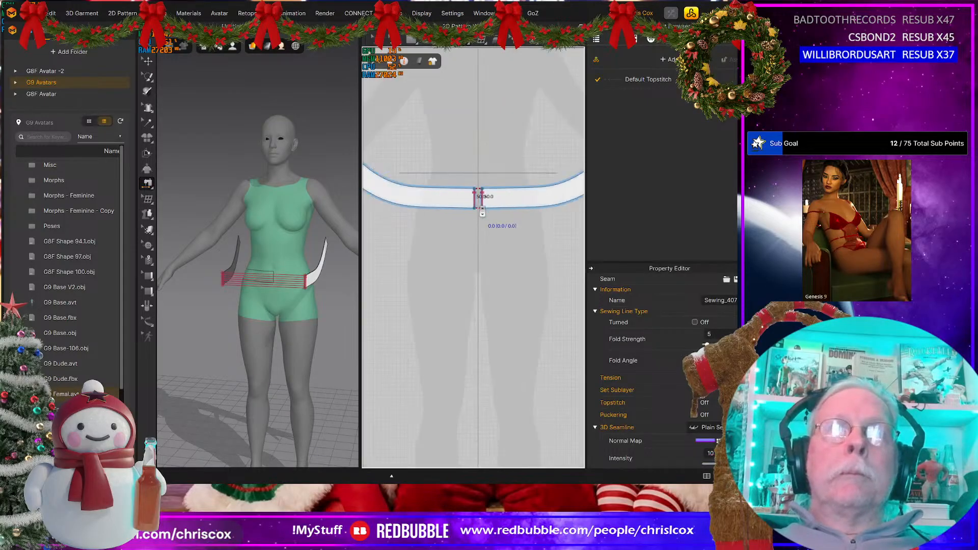
pyautogui.click(558, 175)
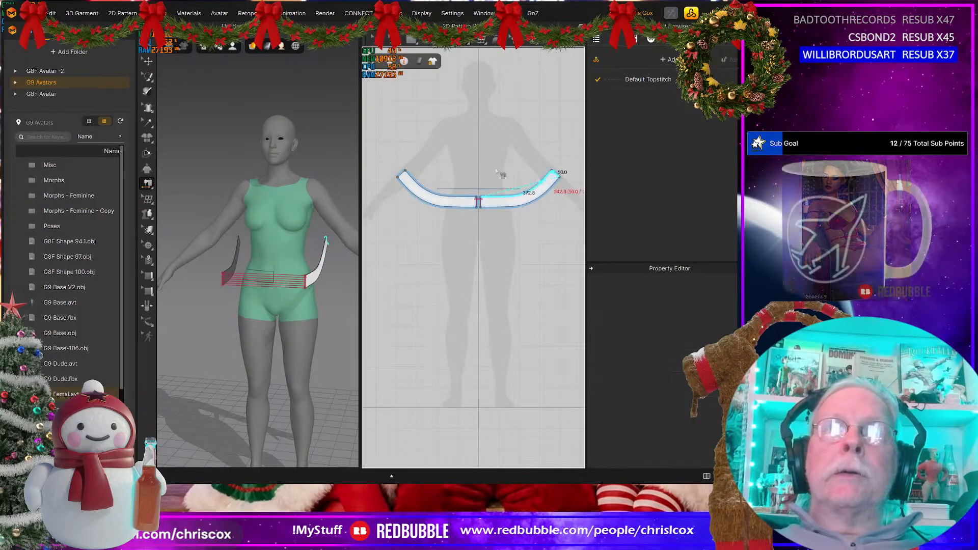
pyautogui.click(402, 175)
pyautogui.click(414, 179)
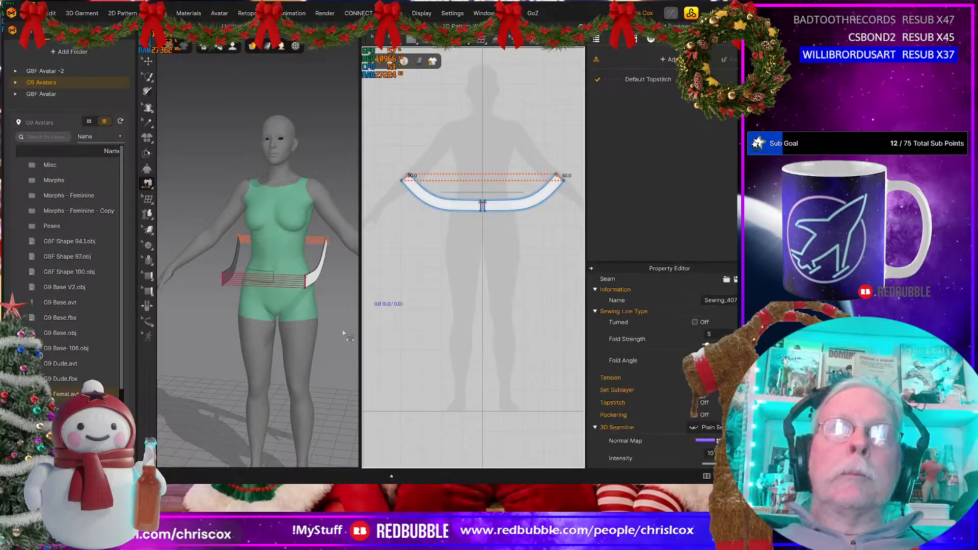
# Step: Change the gravity in the simulation properties and simulate the sewn waistband onto the avatar
pyautogui.rightClick(348, 339)
pyautogui.click(374, 314)
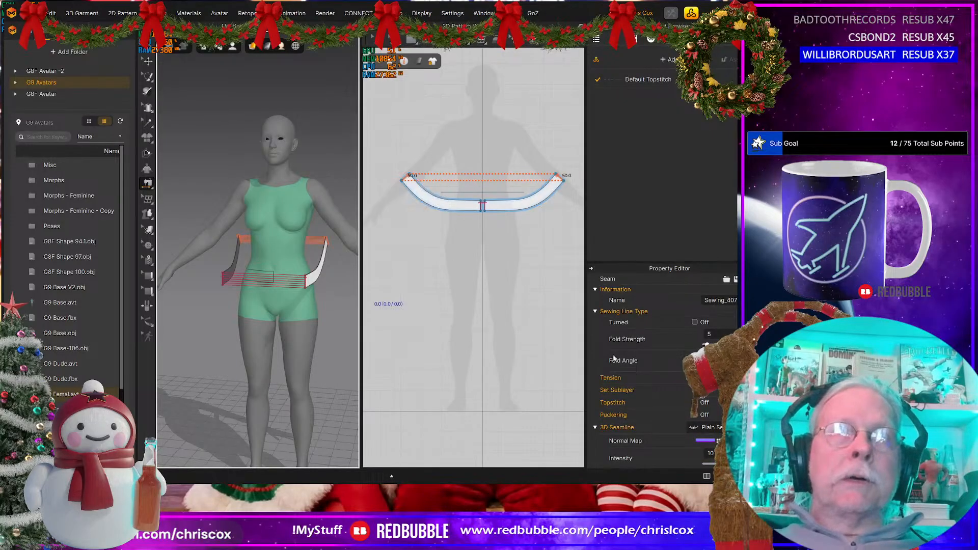
pyautogui.click(715, 391)
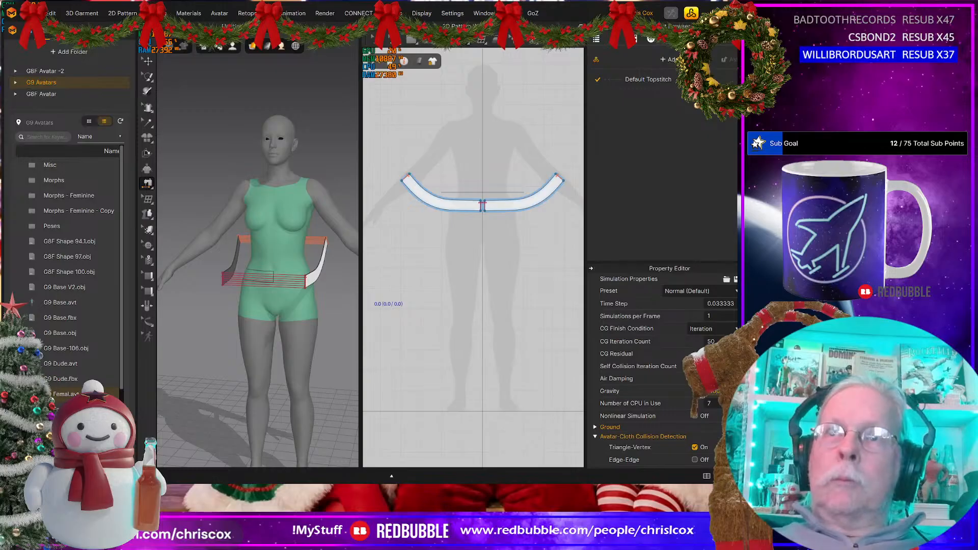
pyautogui.press('Return')
pyautogui.press('space')
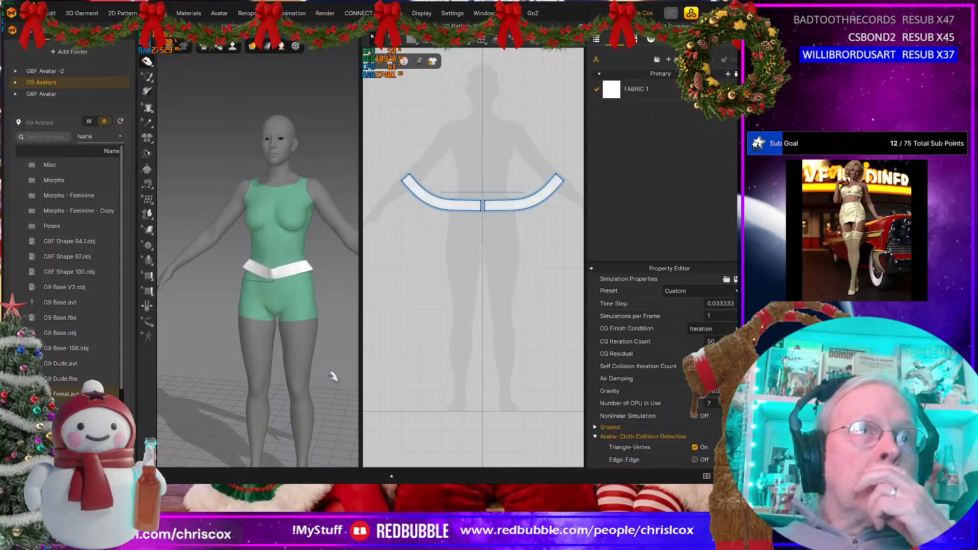
# Step: Pull both waistband halves during the simulation to settle the band level around the avatar's hips
pyautogui.click(249, 272)
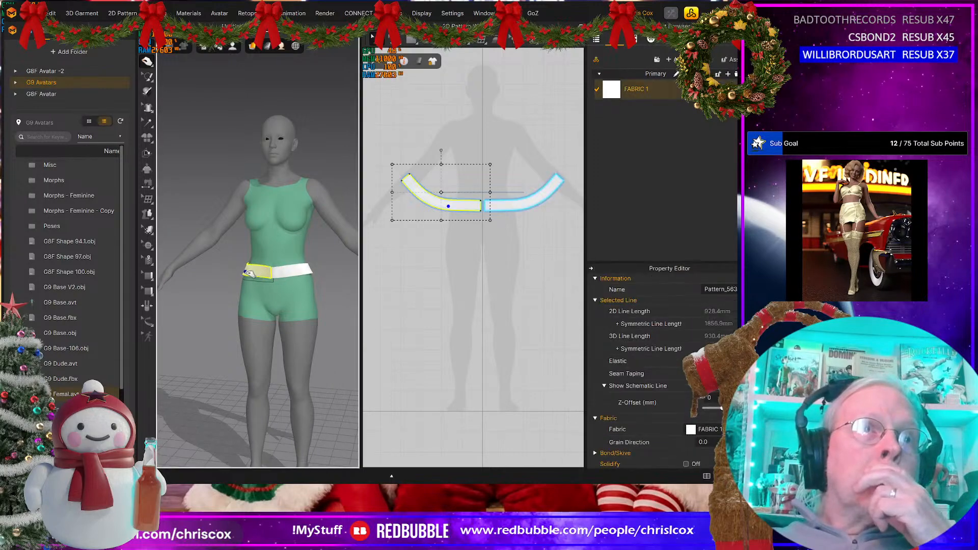
pyautogui.click(311, 273)
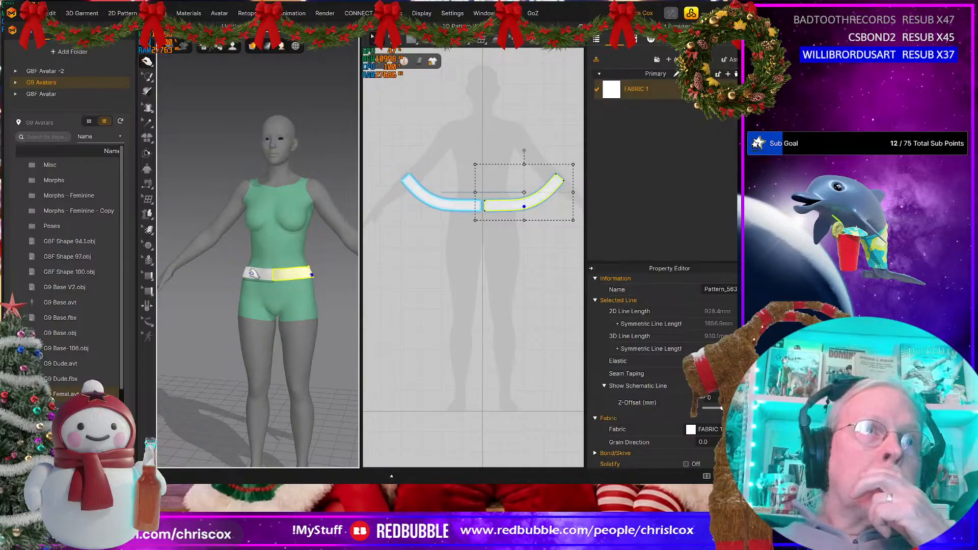
pyautogui.click(252, 274)
pyautogui.moveTo(313, 308); pyautogui.dragTo(295, 279, button='right')
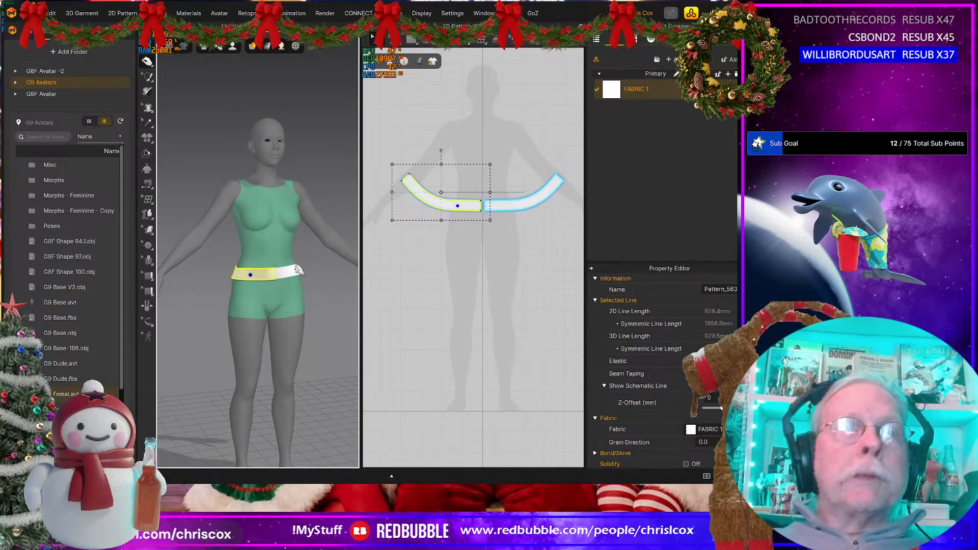
pyautogui.click(298, 272)
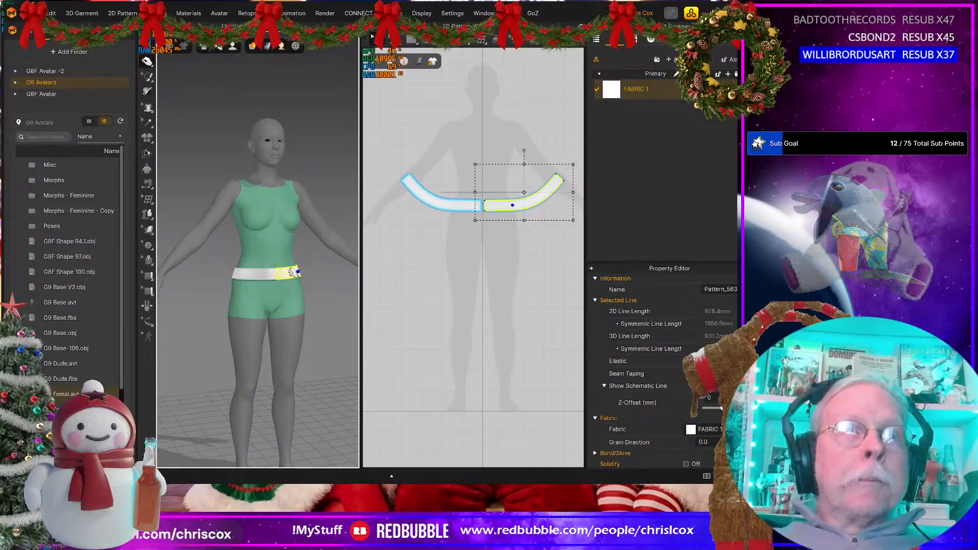
pyautogui.click(245, 276)
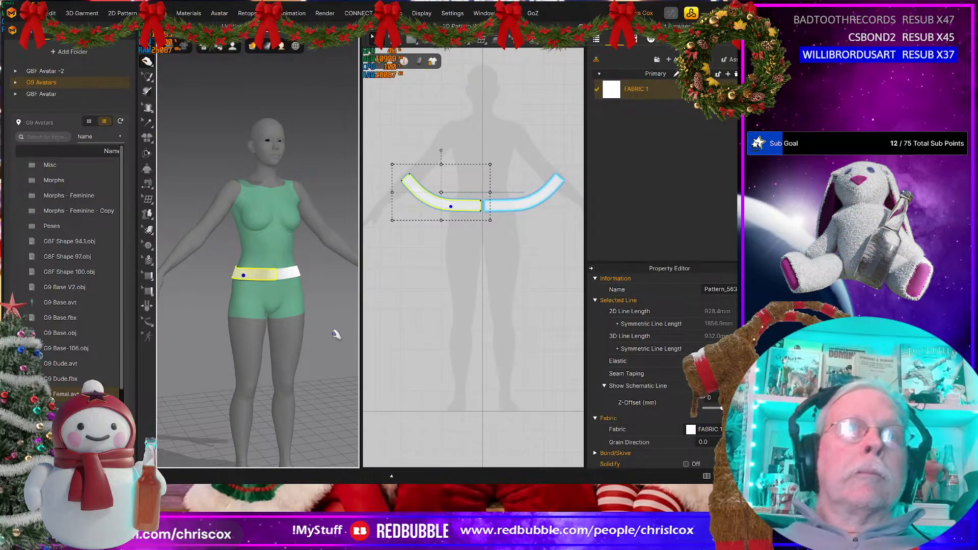
pyautogui.moveTo(336, 334); pyautogui.dragTo(308, 329, button='right')
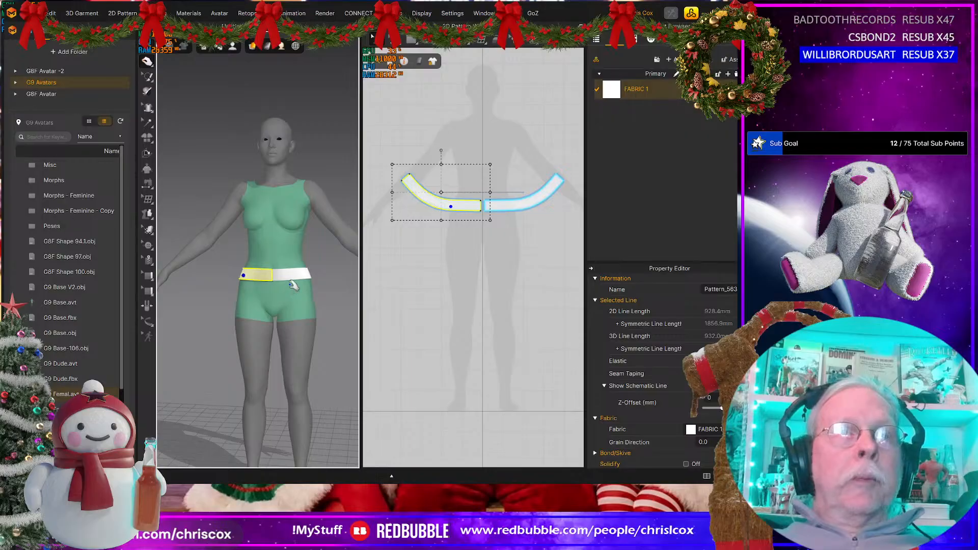
pyautogui.hotkey('alt', 'Tab')
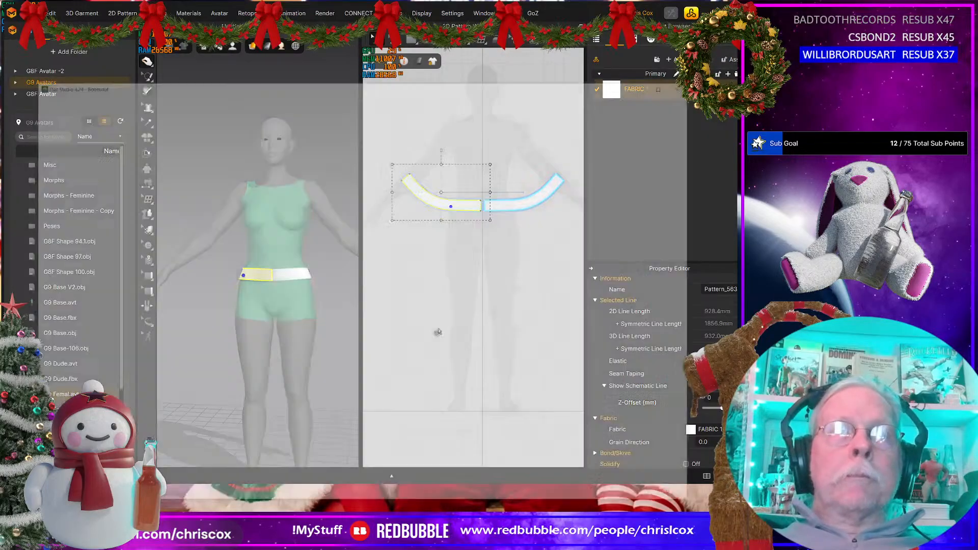
pyautogui.hotkey('alt', 'Tab')
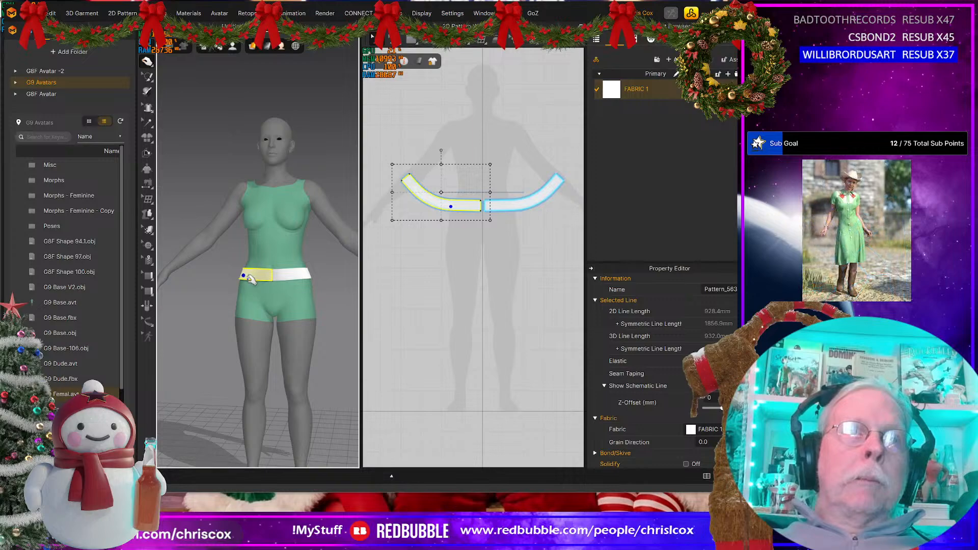
pyautogui.click(275, 296)
pyautogui.scroll(3, 278, 301)
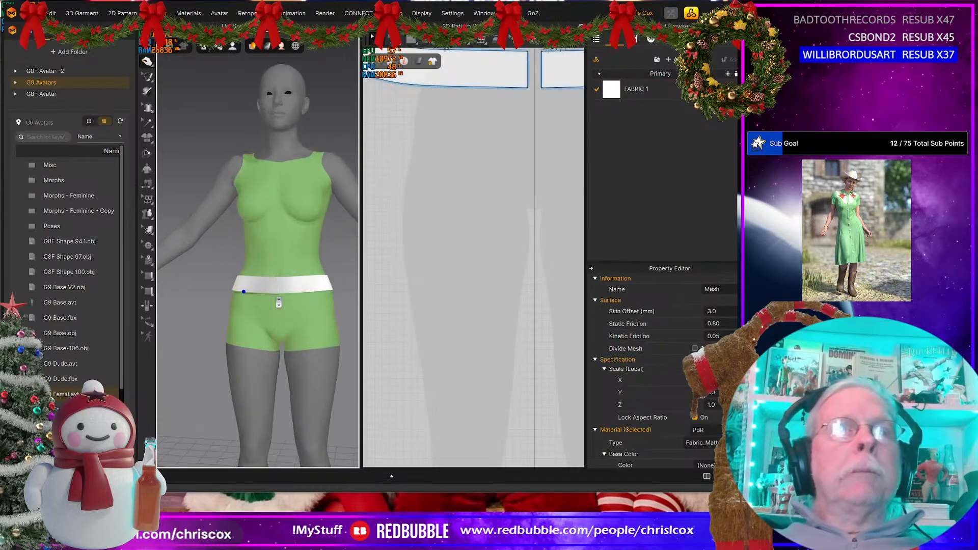
pyautogui.scroll(-3, 278, 303)
pyautogui.moveTo(544, 229); pyautogui.dragTo(556, 354, button='middle')
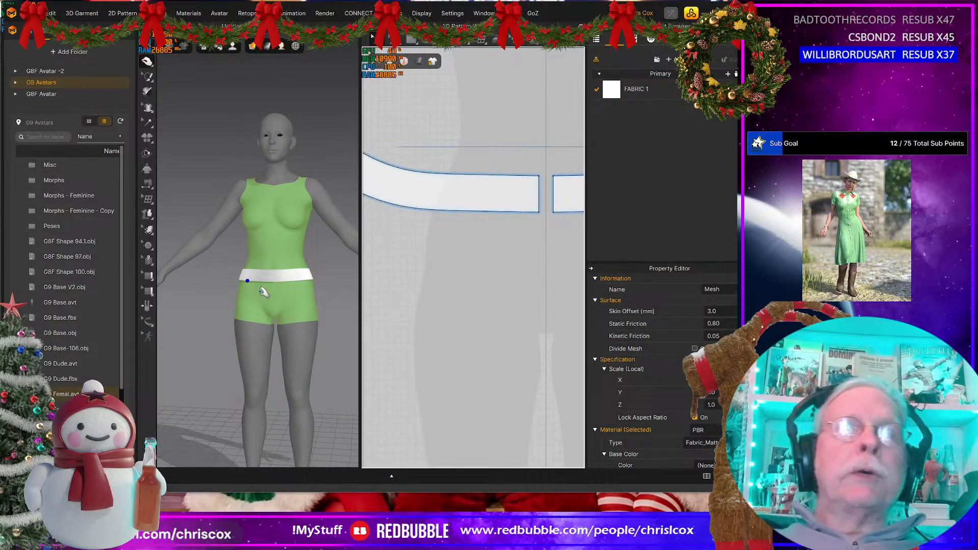
# Step: Split the lower edge of the waistband half into two lines, with a 105 mm segment at the centre front
pyautogui.click(252, 280)
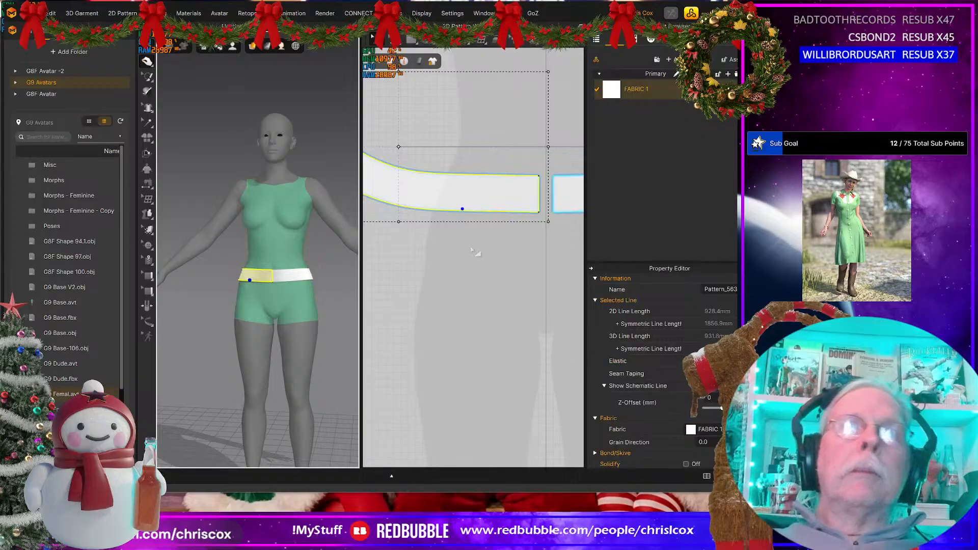
pyautogui.moveTo(473, 260); pyautogui.dragTo(475, 276, button='middle')
pyautogui.press('z')
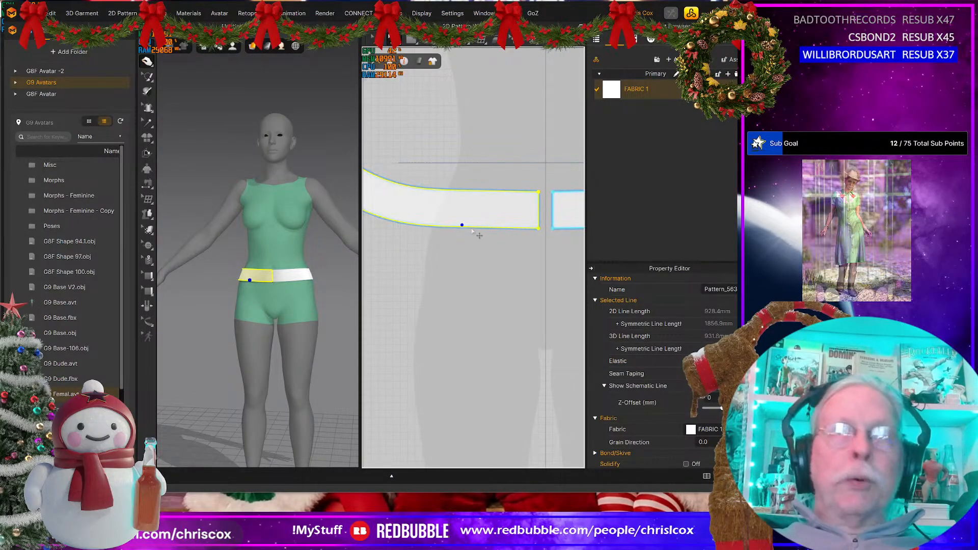
pyautogui.rightClick(462, 228)
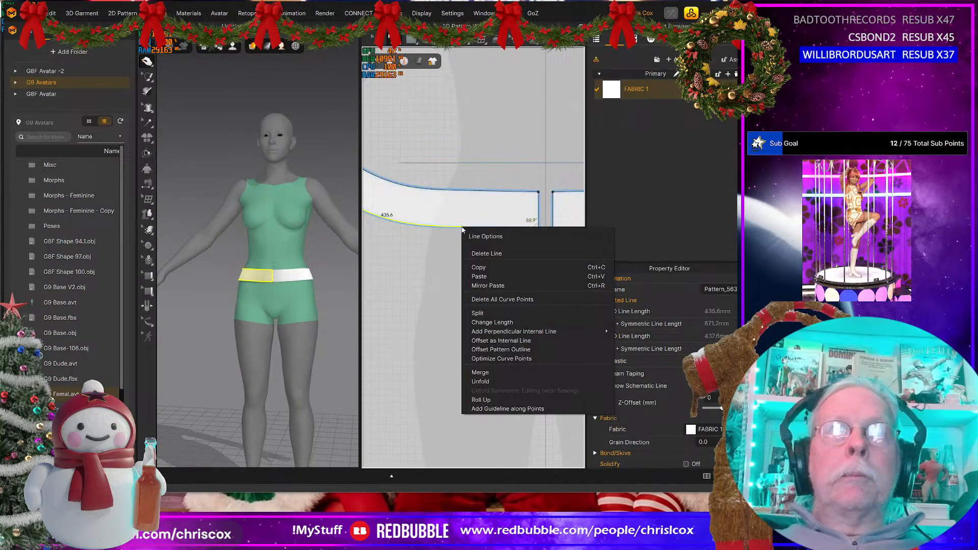
pyautogui.click(483, 315)
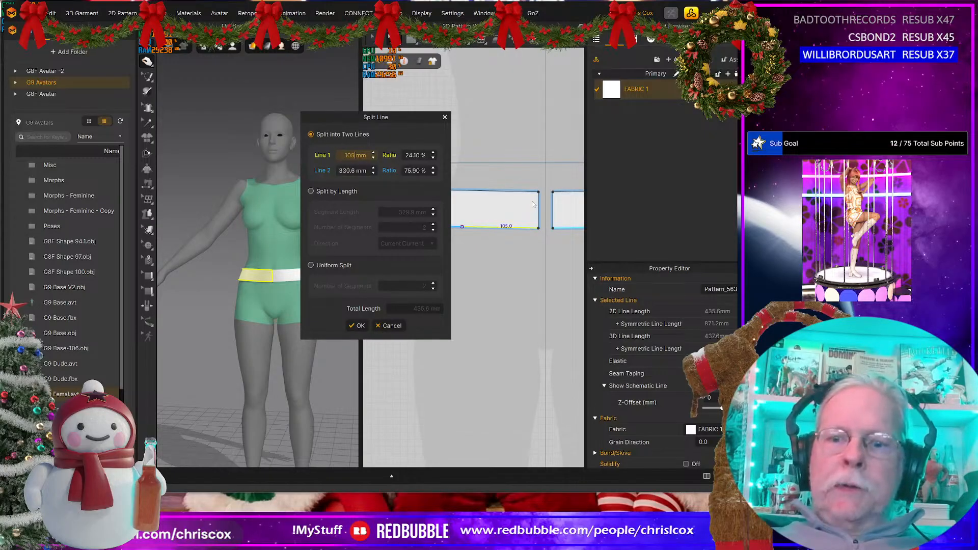
pyautogui.press('Return')
pyautogui.scroll(3, 440, 316)
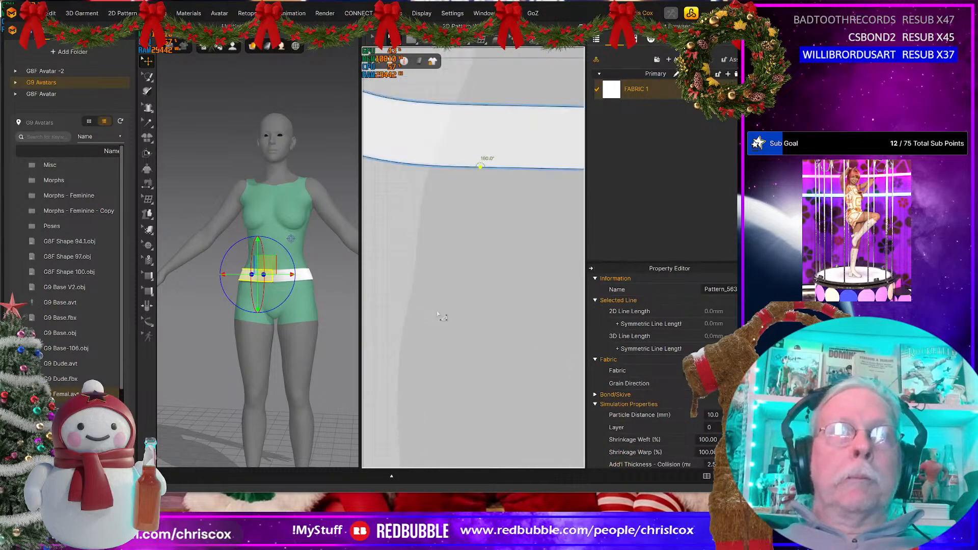
# Step: Create a 105 by 500 mm rectangular pattern and place it directly beneath the front end of the waistband half
pyautogui.scroll(-4, 440, 316)
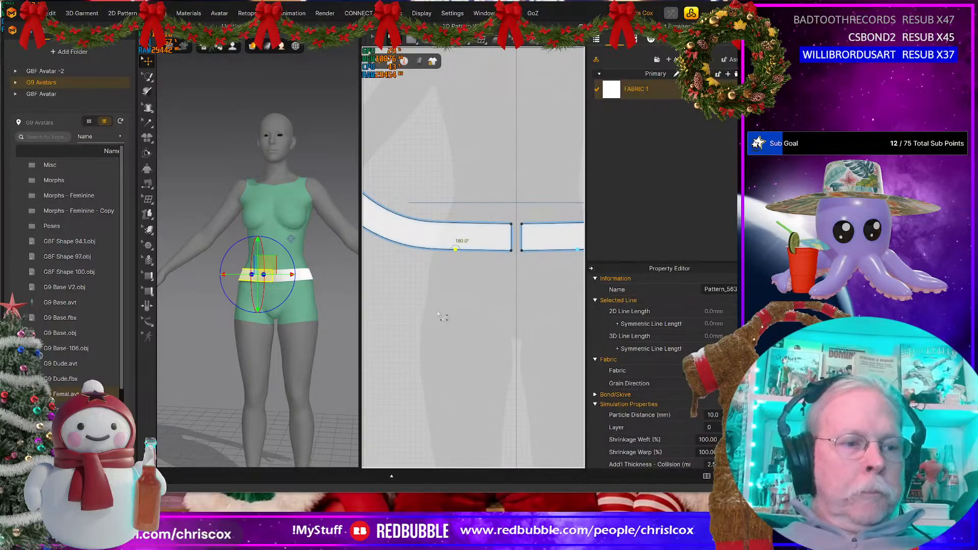
pyautogui.click(460, 275)
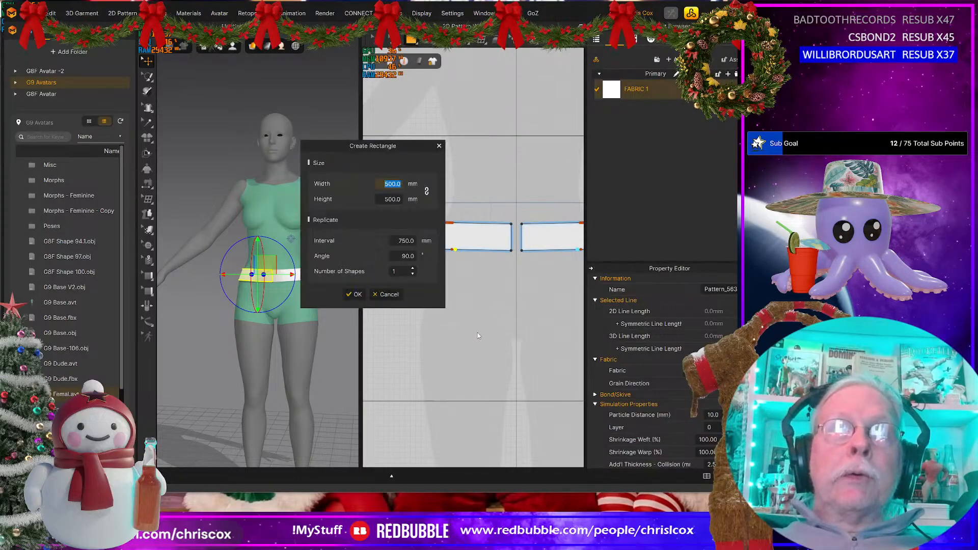
pyautogui.write('105')
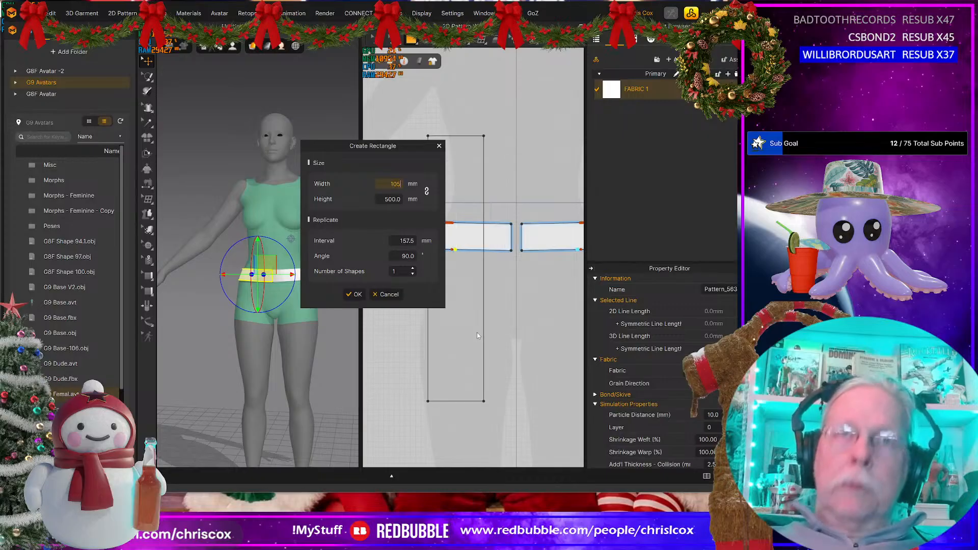
pyautogui.press('Return')
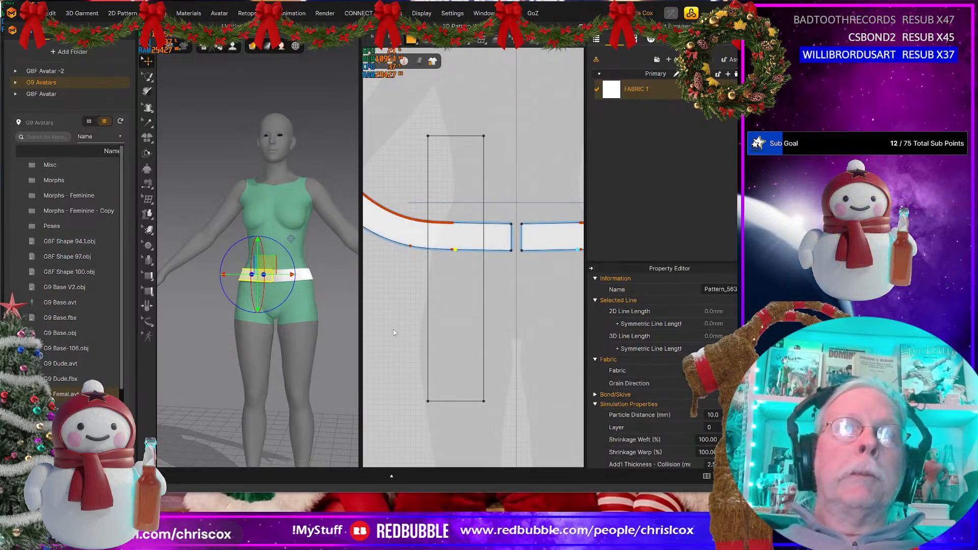
pyautogui.moveTo(451, 323); pyautogui.dragTo(473, 445)
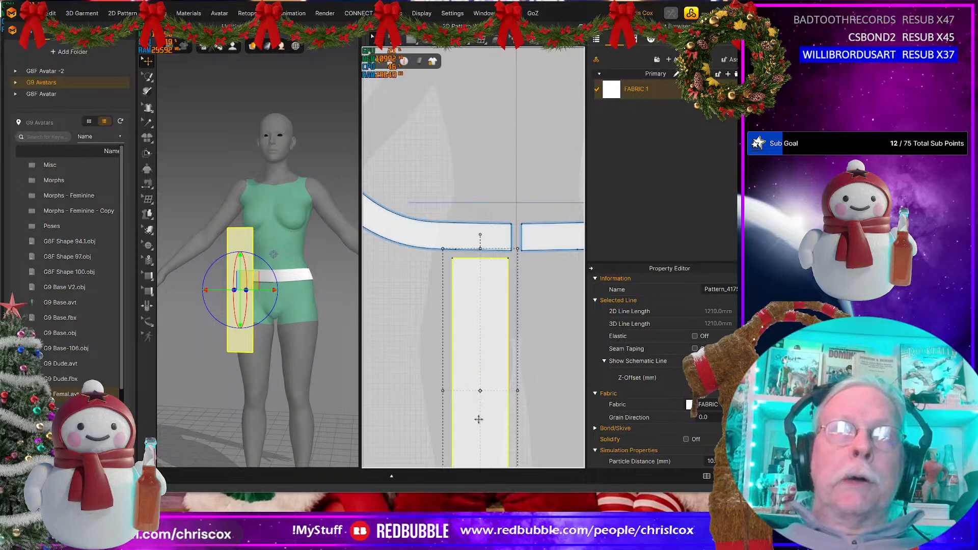
# Step: Sew the rectangle's top edge to the 105 mm front segment of the waistband's lower edge
pyautogui.press('n')
pyautogui.click(496, 259)
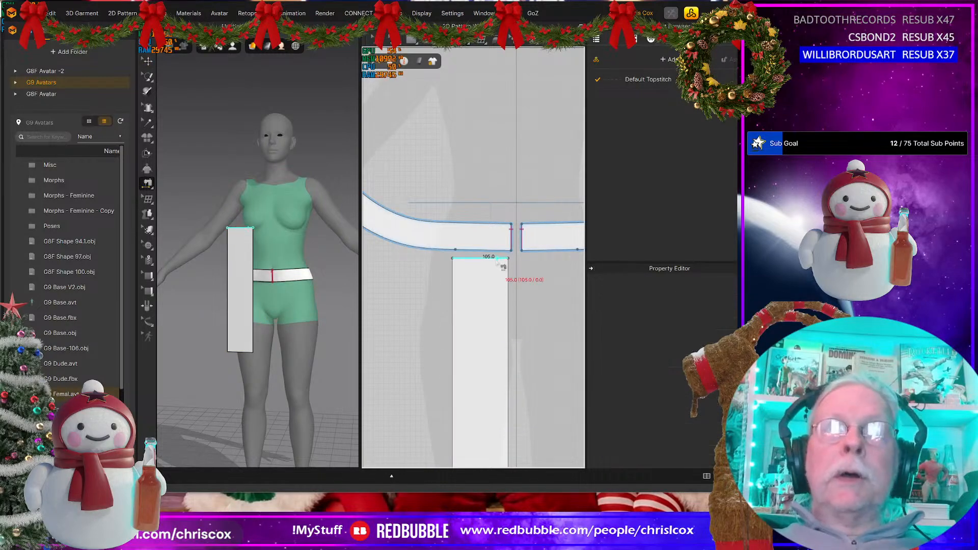
pyautogui.click(507, 256)
# Step: Split the remaining lower edge of the waistband half with a 105 mm segment at its back end
pyautogui.moveTo(390, 372); pyautogui.dragTo(434, 418, button='middle')
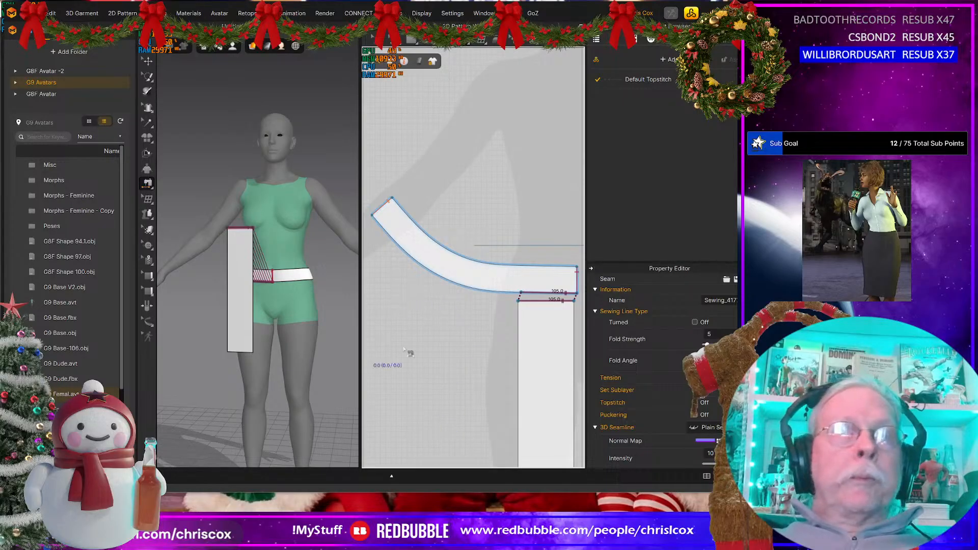
pyautogui.click(391, 239)
pyautogui.rightClick(391, 240)
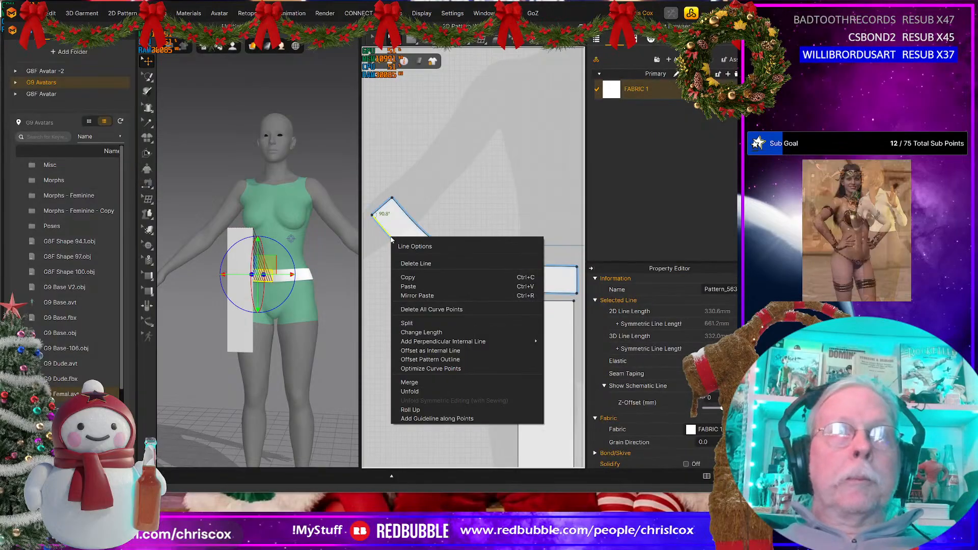
pyautogui.click(407, 323)
pyautogui.write('105')
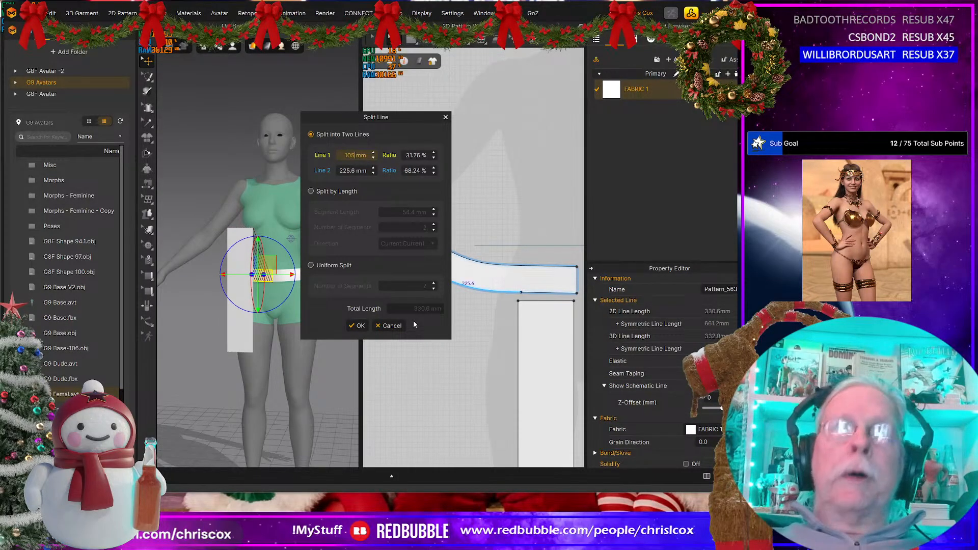
pyautogui.click(358, 325)
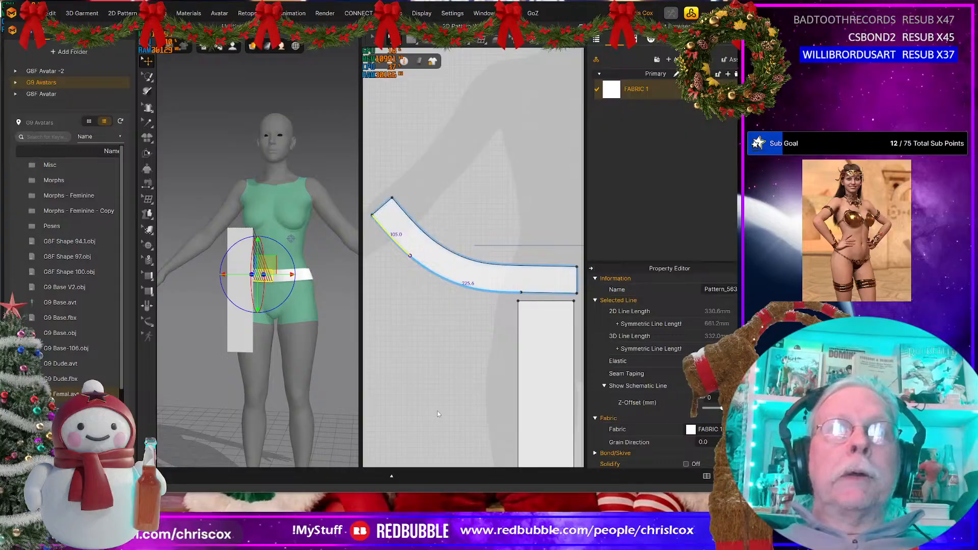
# Step: Duplicate the front skirt panel and place the copy level with it, beneath the back end of the waistband
pyautogui.scroll(-4, 437, 410)
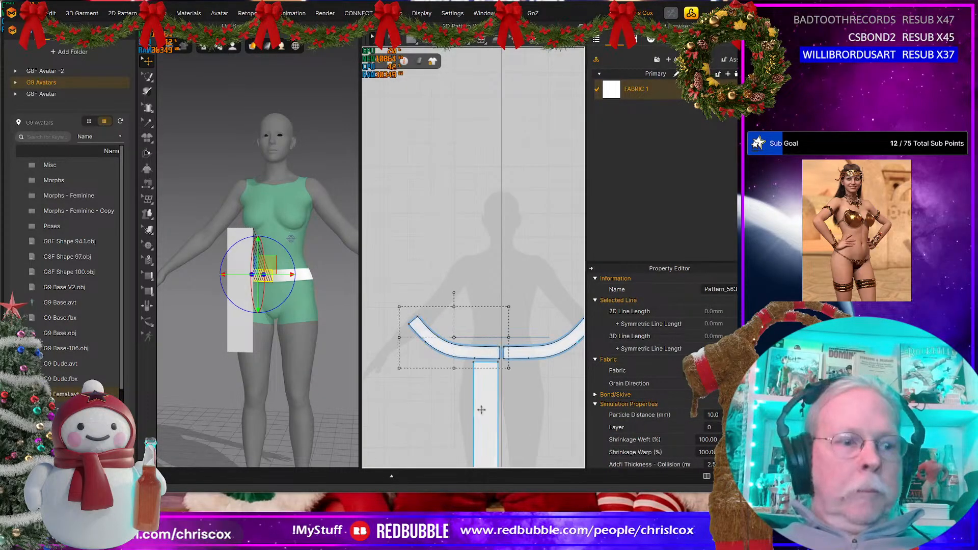
pyautogui.click(483, 415)
pyautogui.moveTo(484, 399); pyautogui.dragTo(485, 360, button='middle')
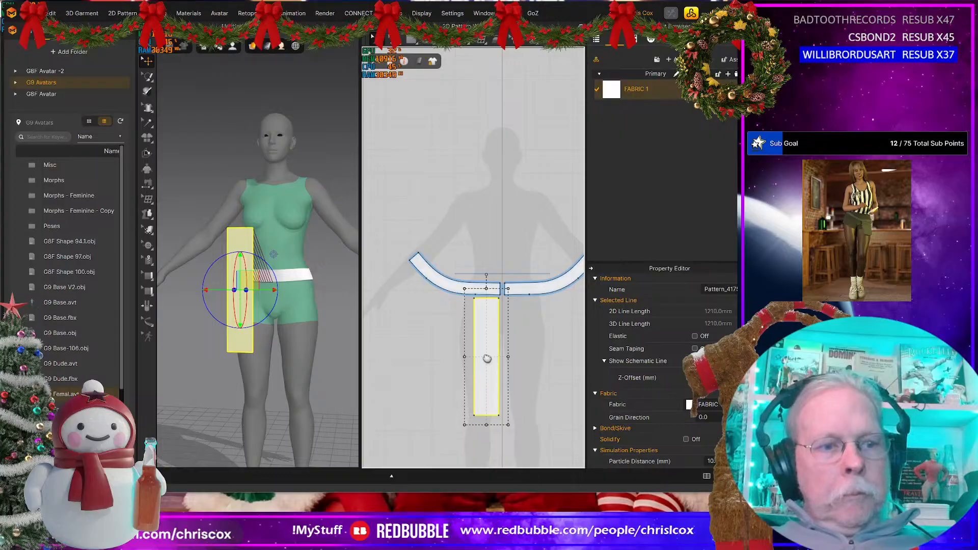
pyautogui.keyDown('ctrl'); pyautogui.moveTo(487, 358); pyautogui.dragTo(398, 355); pyautogui.keyUp('ctrl')
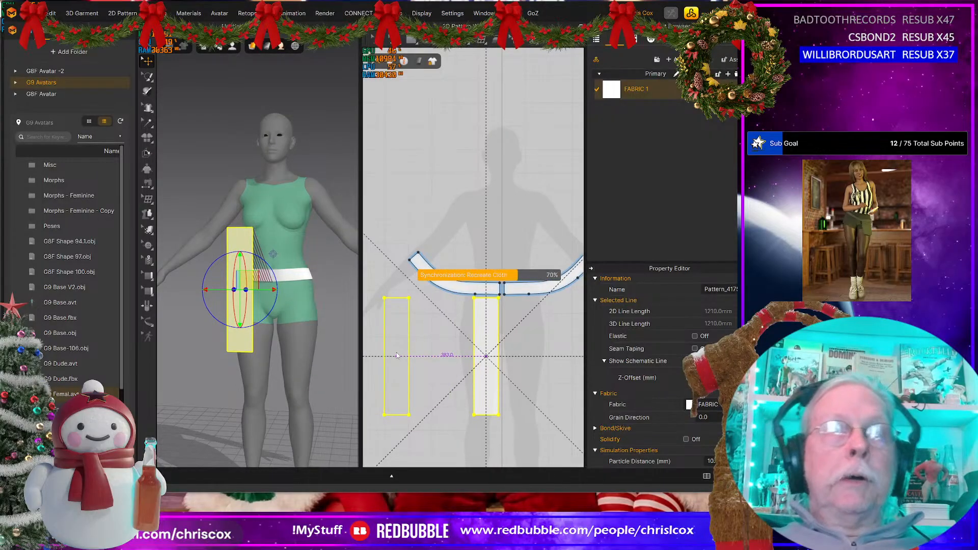
# Step: Turn the copied skirt panel in 3D and move it behind the avatar
pyautogui.moveTo(249, 365); pyautogui.dragTo(283, 420, button='right')
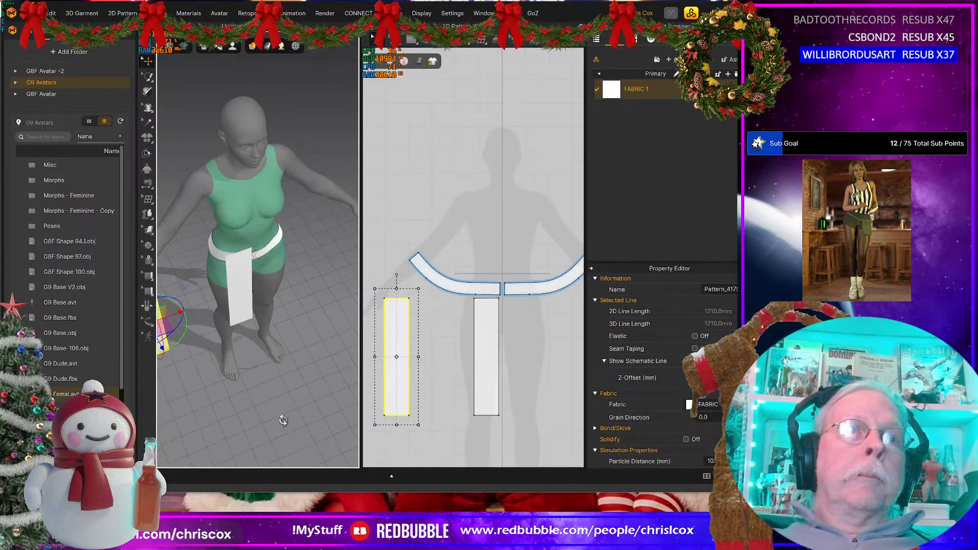
pyautogui.moveTo(278, 382); pyautogui.dragTo(385, 368, button='middle')
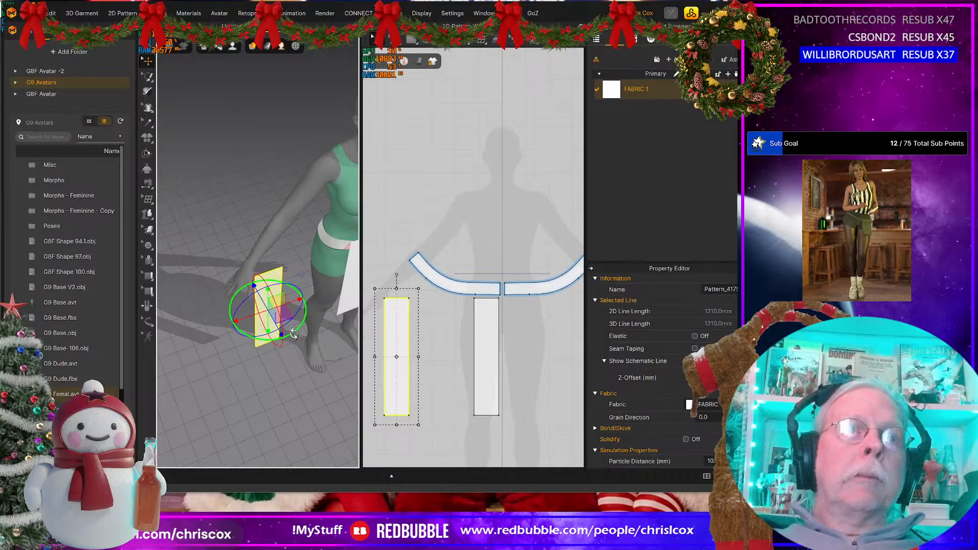
pyautogui.moveTo(294, 334); pyautogui.dragTo(280, 300, button='right')
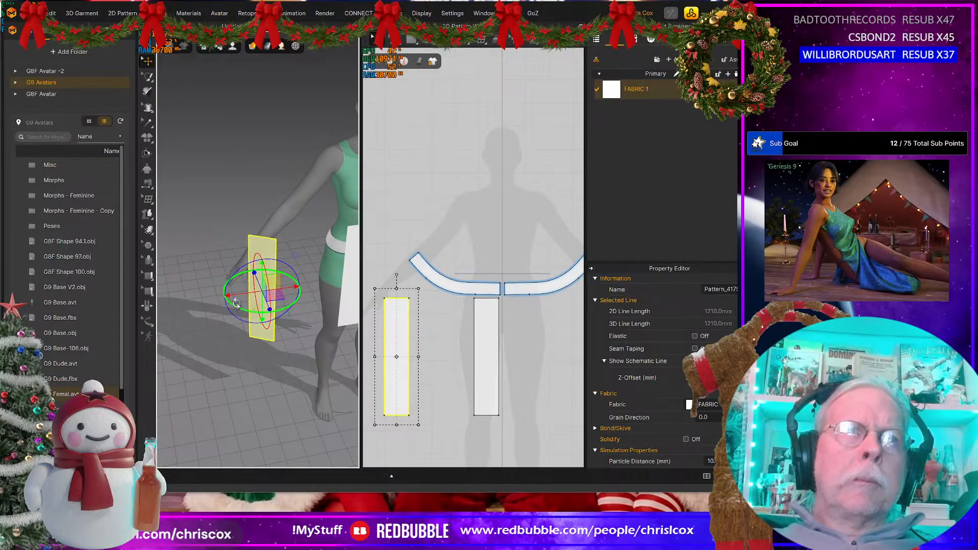
pyautogui.moveTo(236, 303); pyautogui.dragTo(231, 279)
pyautogui.moveTo(334, 321); pyautogui.dragTo(342, 380, button='right')
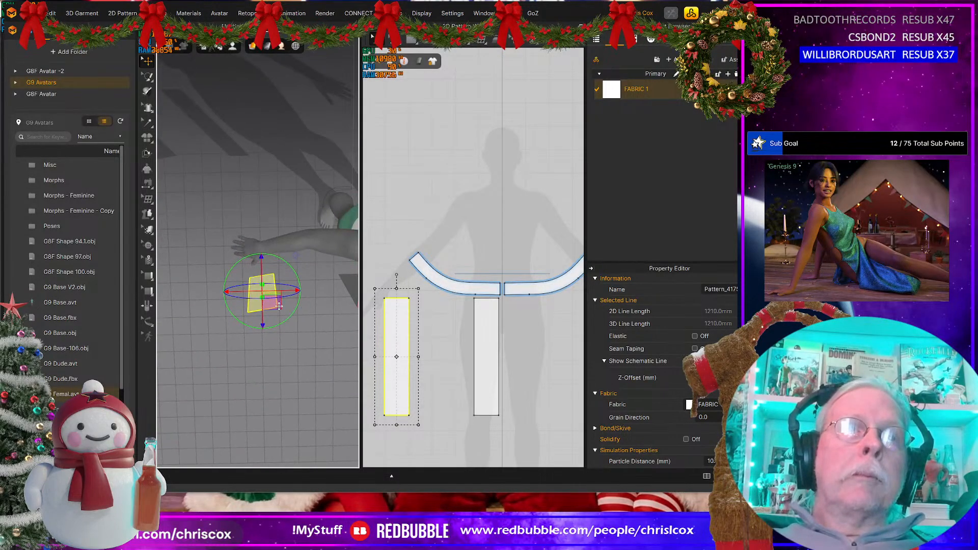
pyautogui.moveTo(278, 305); pyautogui.dragTo(366, 176)
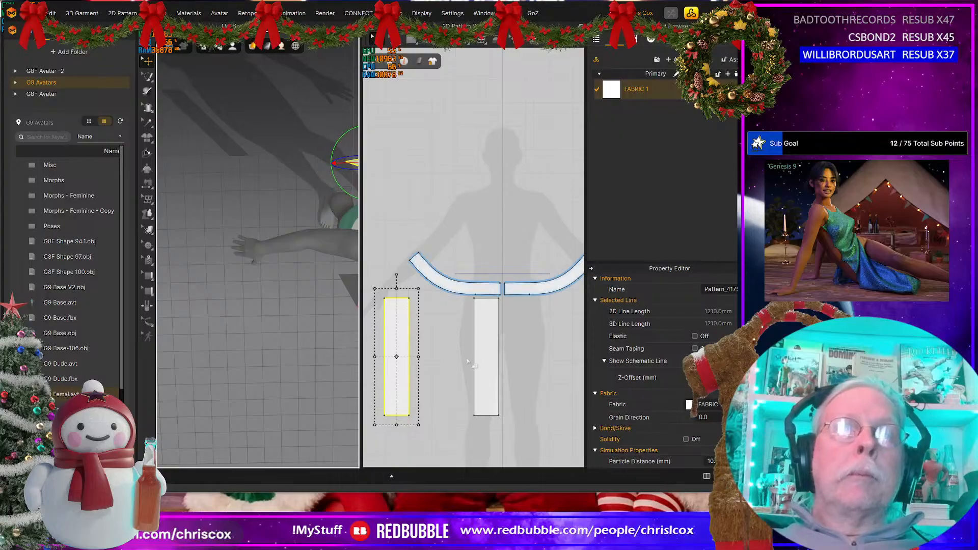
# Step: Sew the copied panel's top edge to the 105 mm segment at the waistband's back end
pyautogui.press('n')
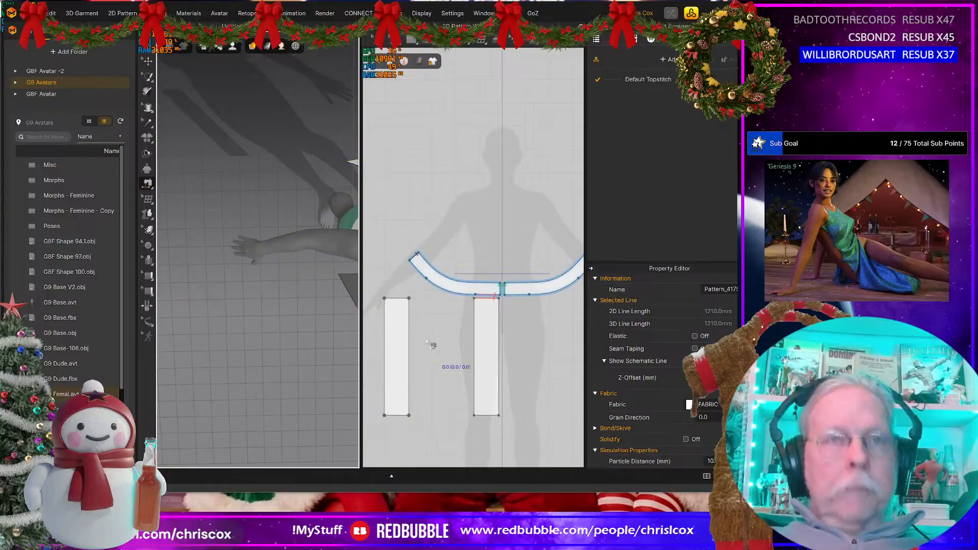
pyautogui.click(407, 297)
pyautogui.click(418, 270)
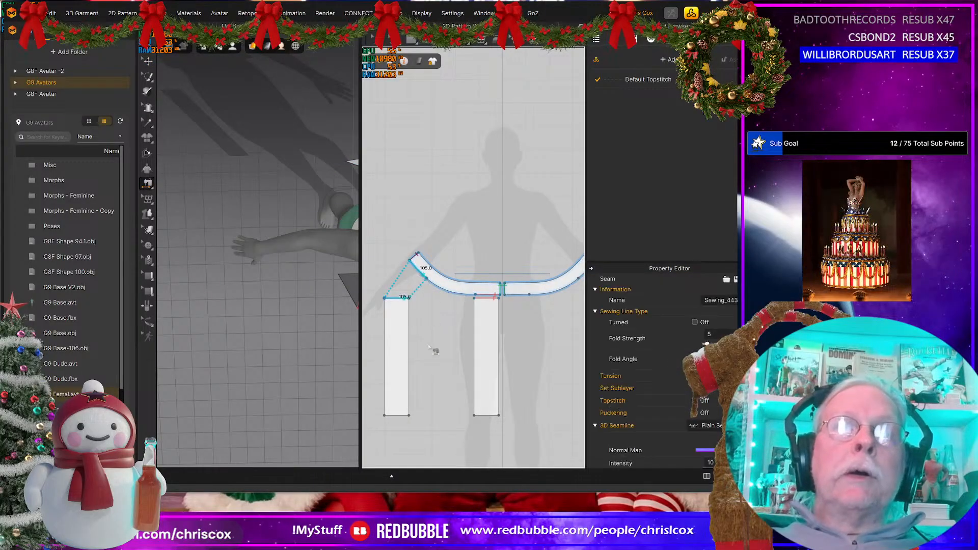
# Step: Split the waistband's middle lower edge uniformly into 2 segments and select the front one to check its length
pyautogui.press('z')
pyautogui.click(453, 296)
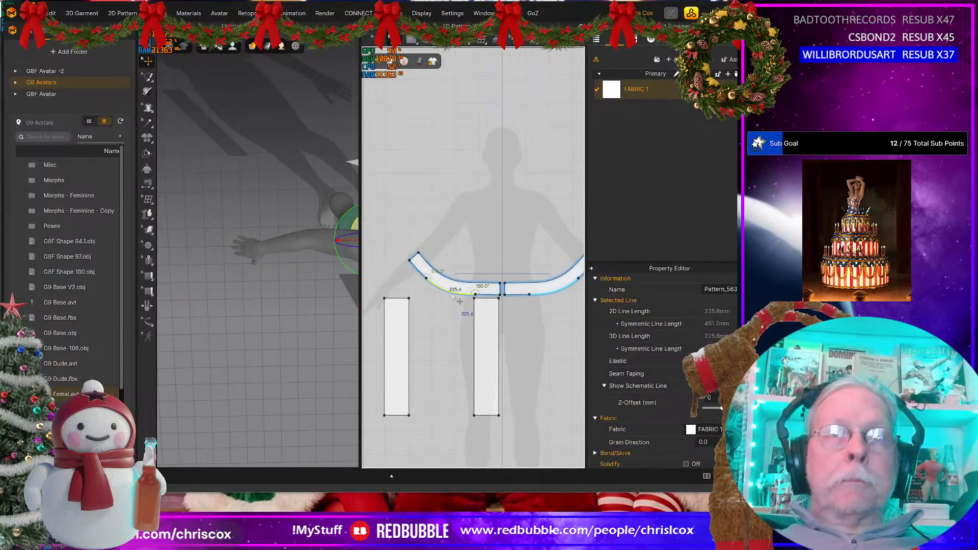
pyautogui.rightClick(453, 296)
pyautogui.click(468, 379)
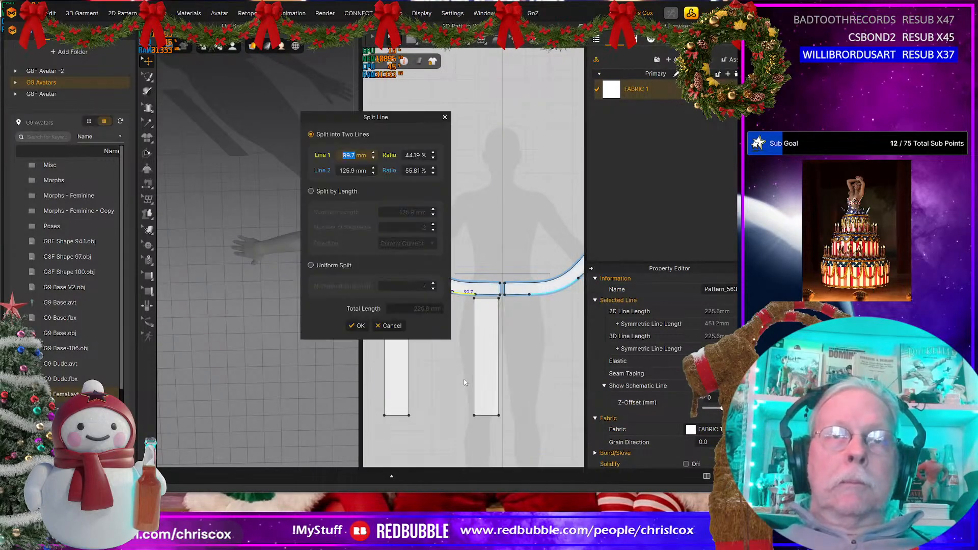
pyautogui.click(325, 264)
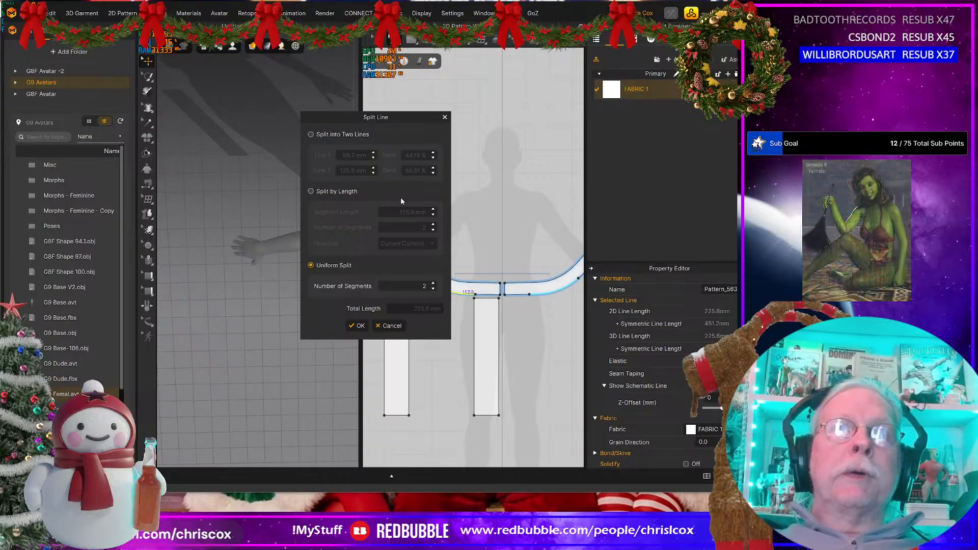
pyautogui.click(357, 325)
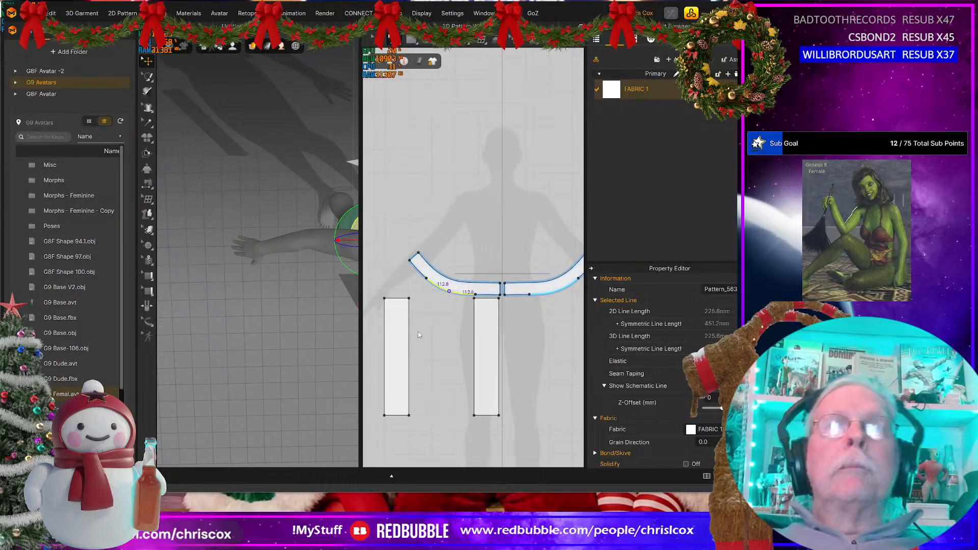
pyautogui.click(464, 301)
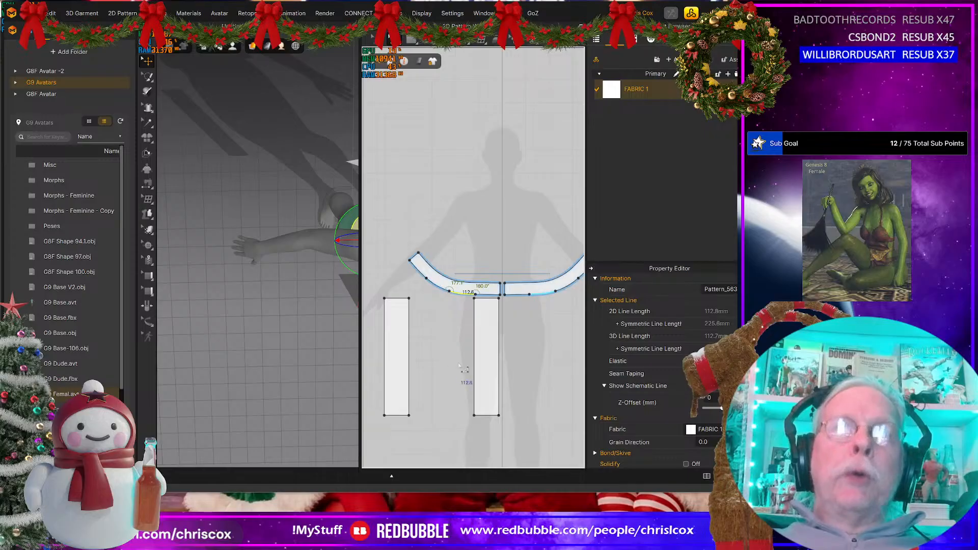
# Step: Create a 112.8 by 500 mm rectangular pattern and place it beside the back skirt panel, with their tops aligned
pyautogui.click(441, 340)
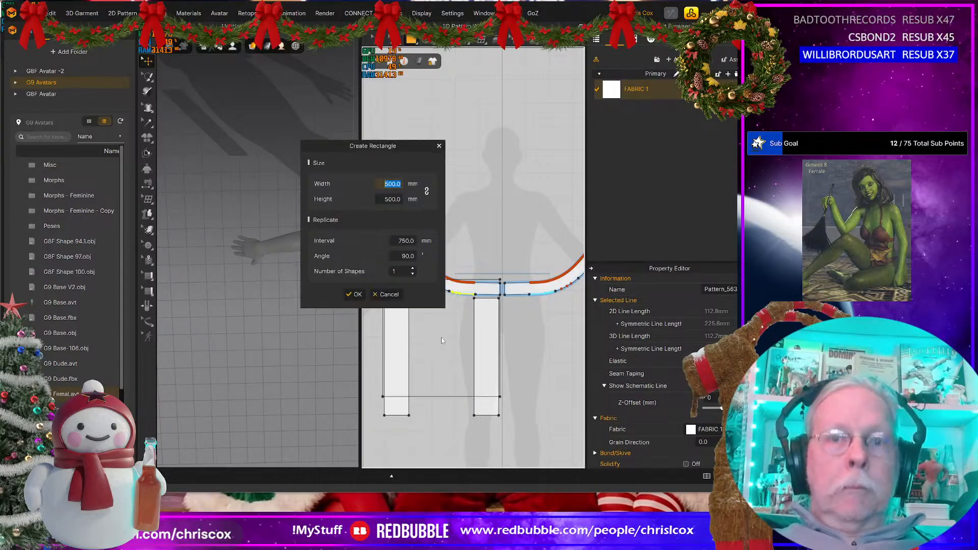
pyautogui.write('112.8')
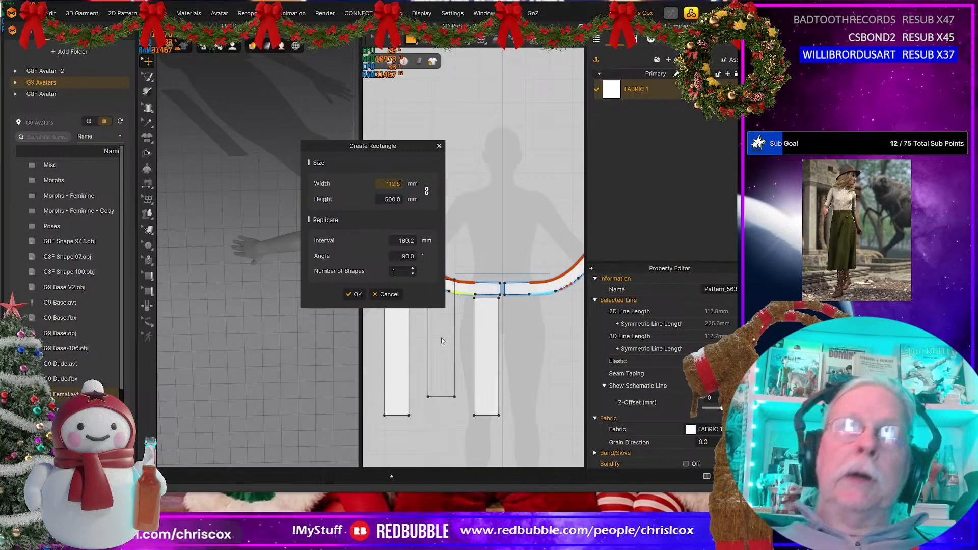
pyautogui.click(356, 294)
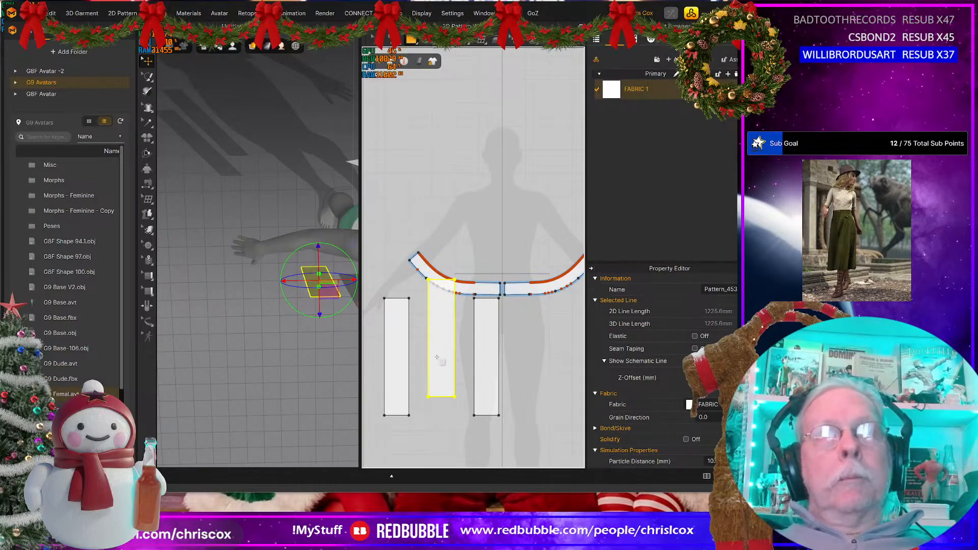
pyautogui.press('a')
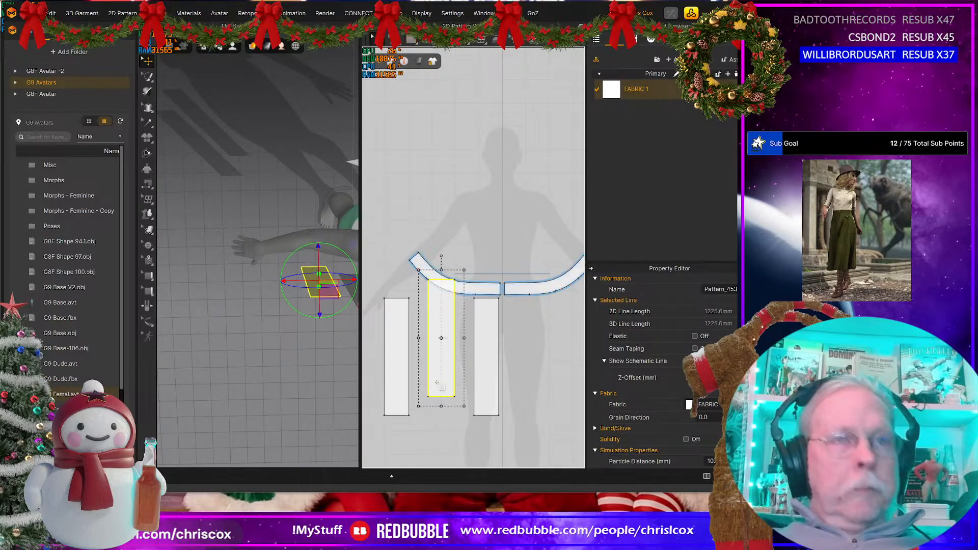
pyautogui.moveTo(439, 376); pyautogui.dragTo(430, 395)
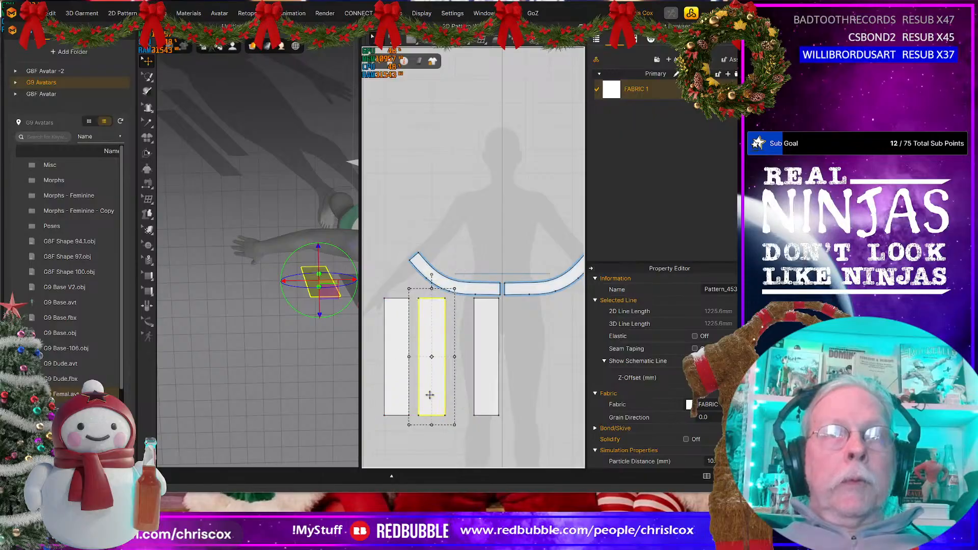
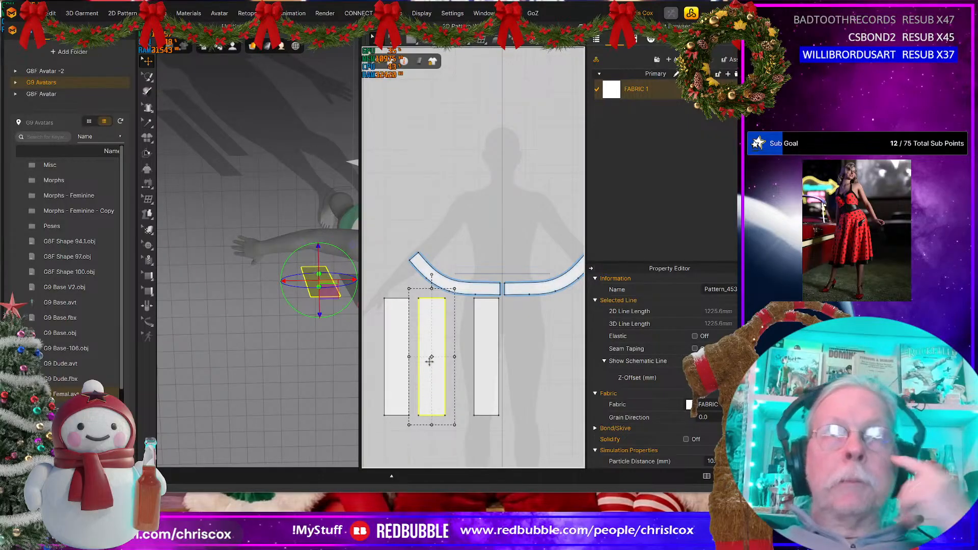
# Step: Move the 112.8 mm wide panel closer to the back panel and paste a copy directly beside it, toward the front panel
pyautogui.moveTo(431, 360); pyautogui.dragTo(427, 362)
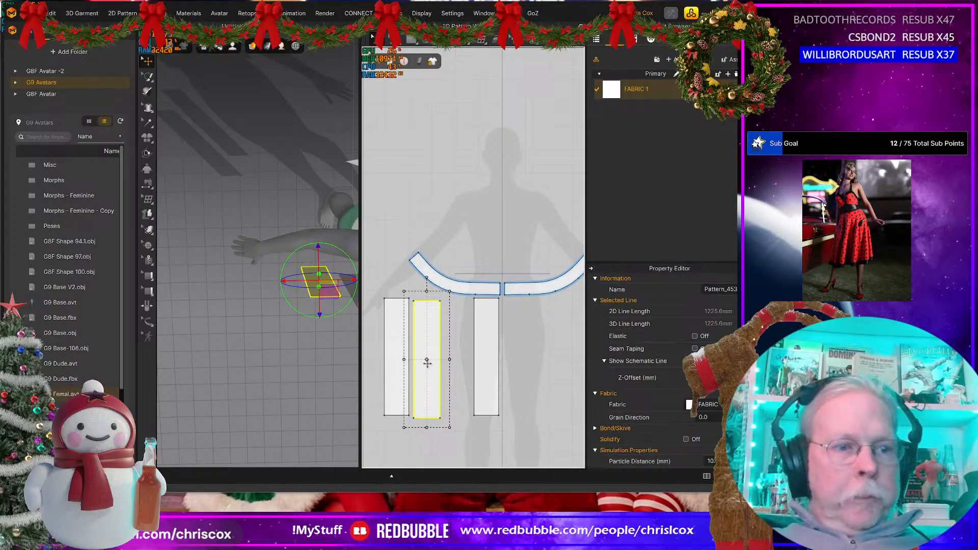
pyautogui.hotkey('ctrl', 'v')
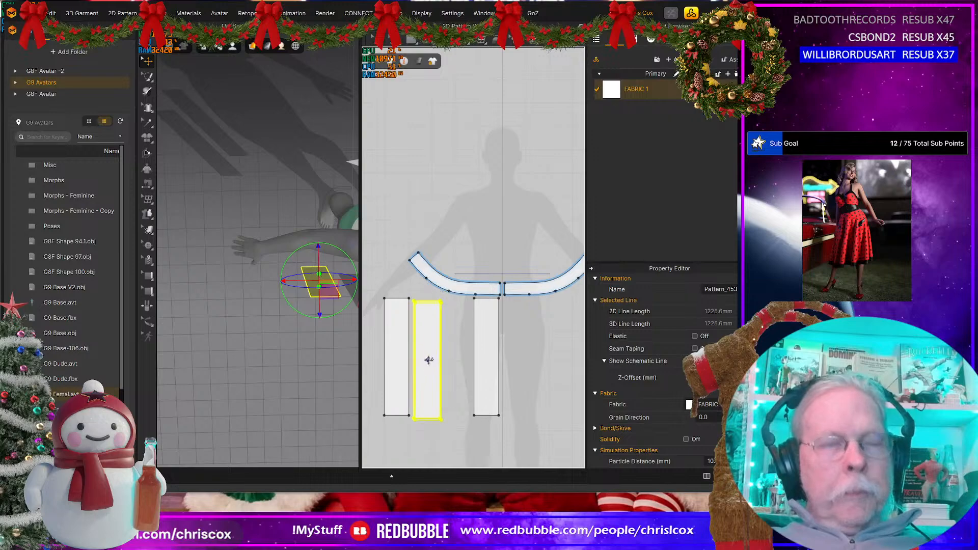
pyautogui.click(459, 357)
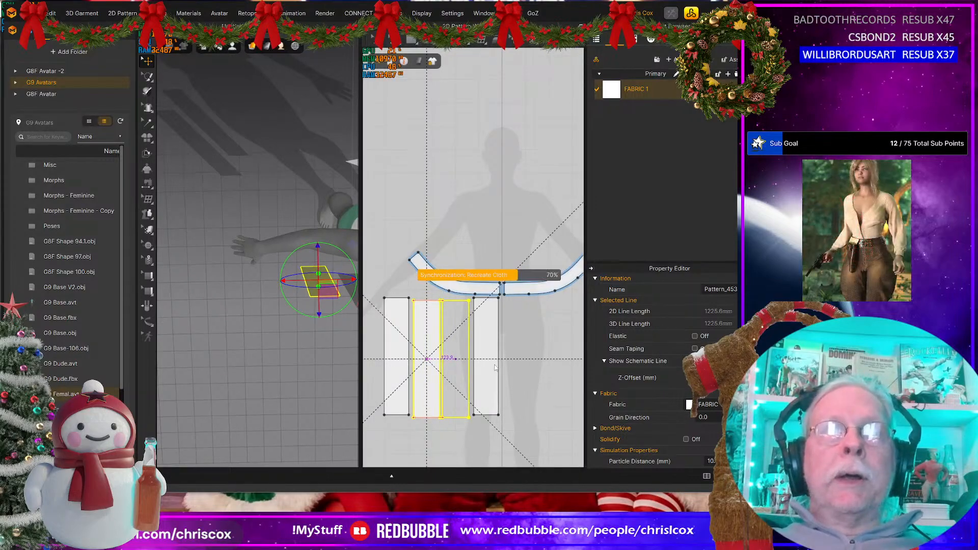
pyautogui.click(487, 340)
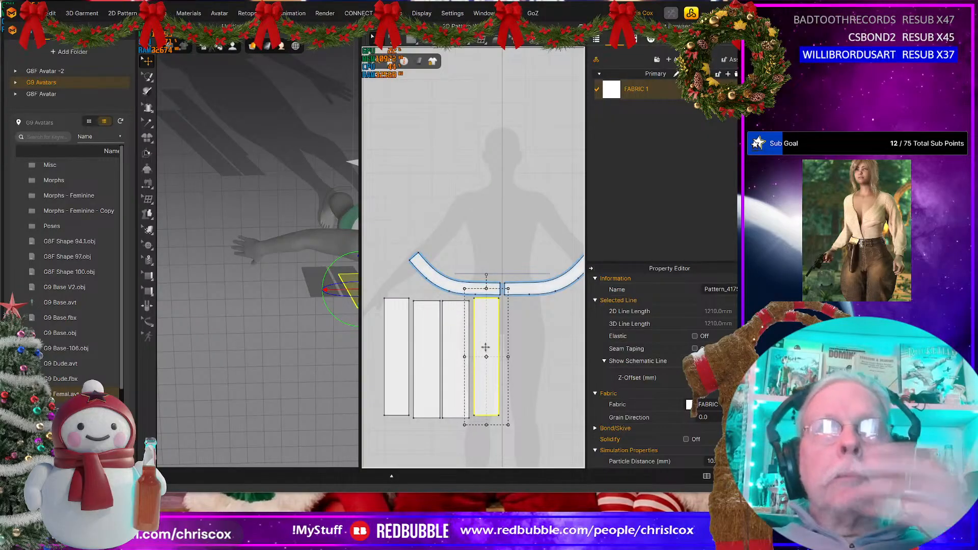
pyautogui.scroll(2, 453, 335)
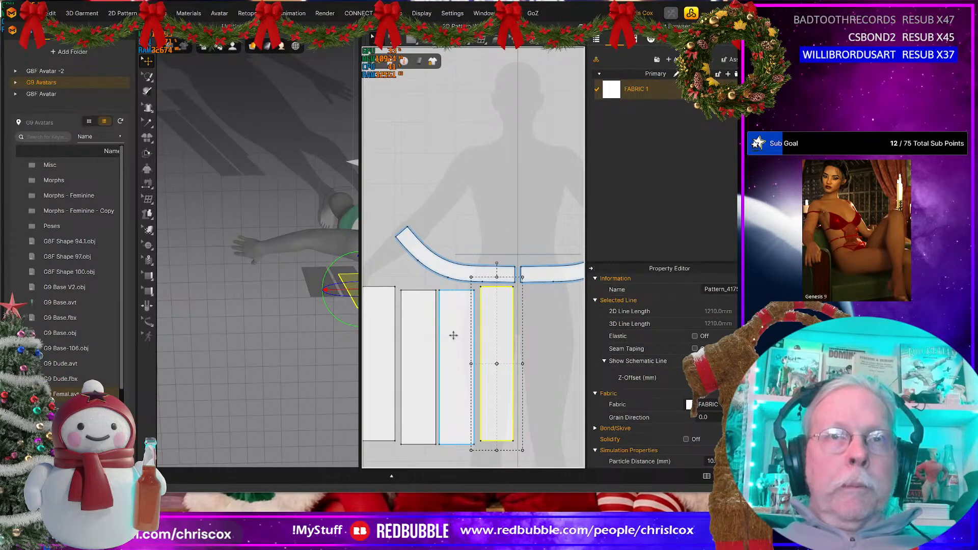
pyautogui.click(453, 335)
pyautogui.keyDown('shift'); pyautogui.click(414, 336); pyautogui.keyUp('shift')
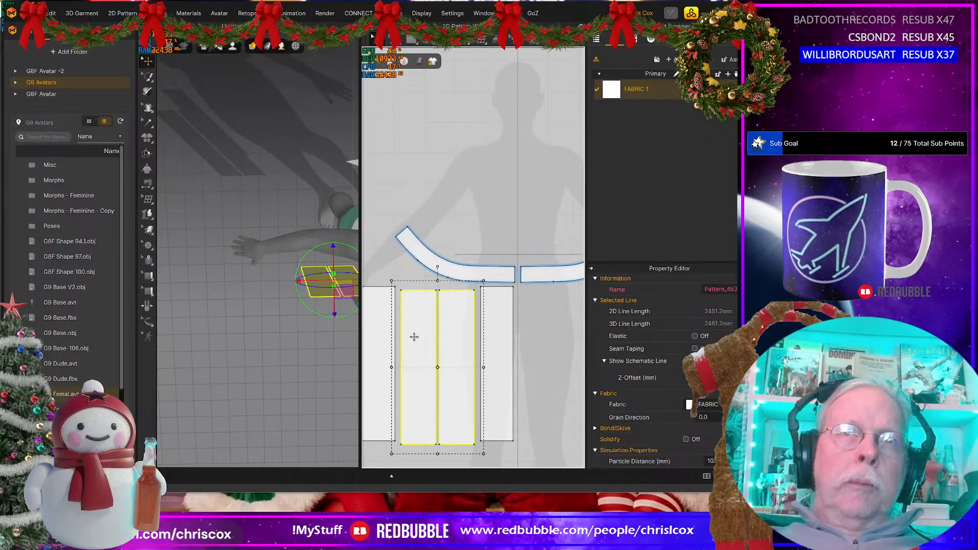
pyautogui.press('Delete')
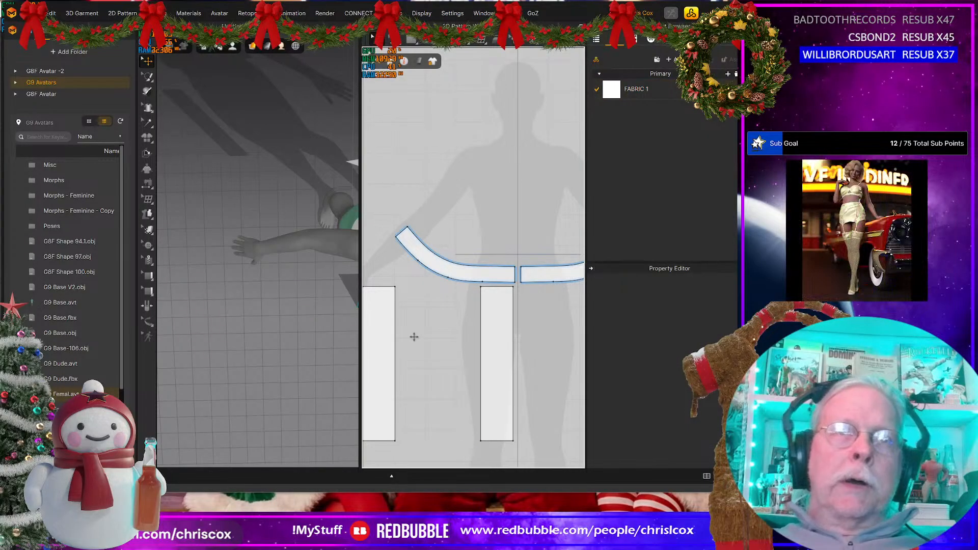
pyautogui.hotkey('ctrl', 'z')
# Step: Sew the top edges of the two middle skirt panels to the waistband's two 112.8 mm middle lower-edge segments
pyautogui.moveTo(442, 352); pyautogui.dragTo(446, 354, button='middle')
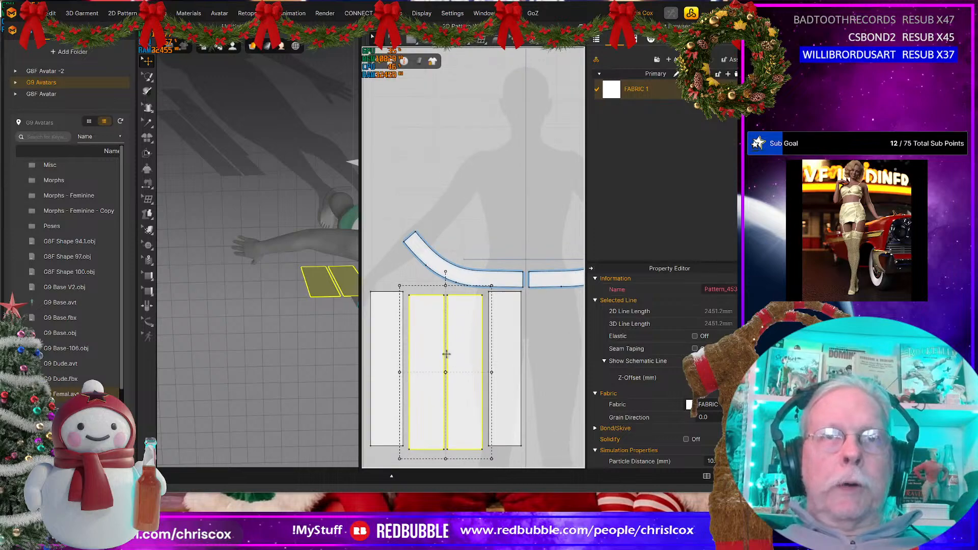
pyautogui.press('n')
pyautogui.click(454, 296)
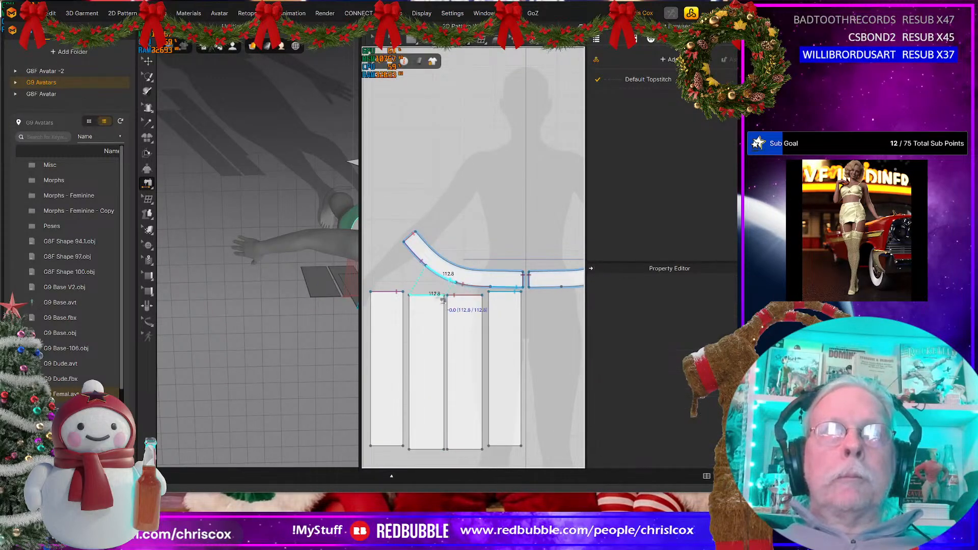
pyautogui.click(441, 300)
# Step: Try simulating the four sewn skirt panels on the avatar, stop the simulation and undo the drape
pyautogui.scroll(-3, 262, 371)
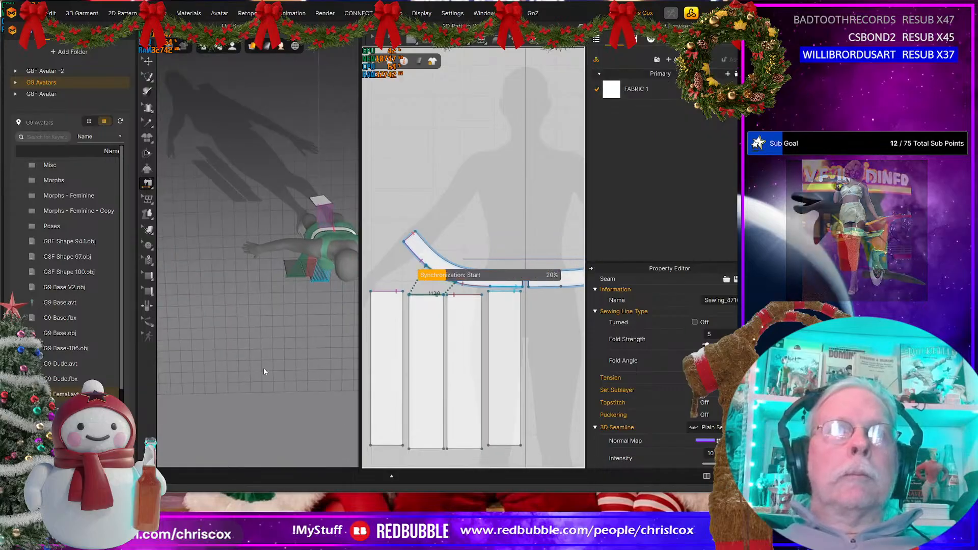
pyautogui.press('space')
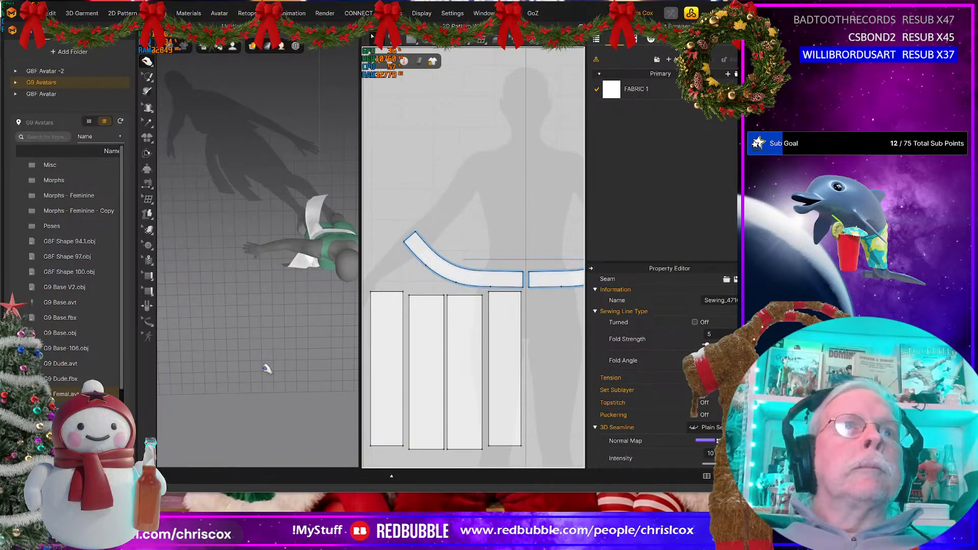
pyautogui.moveTo(263, 368); pyautogui.dragTo(259, 295, button='right')
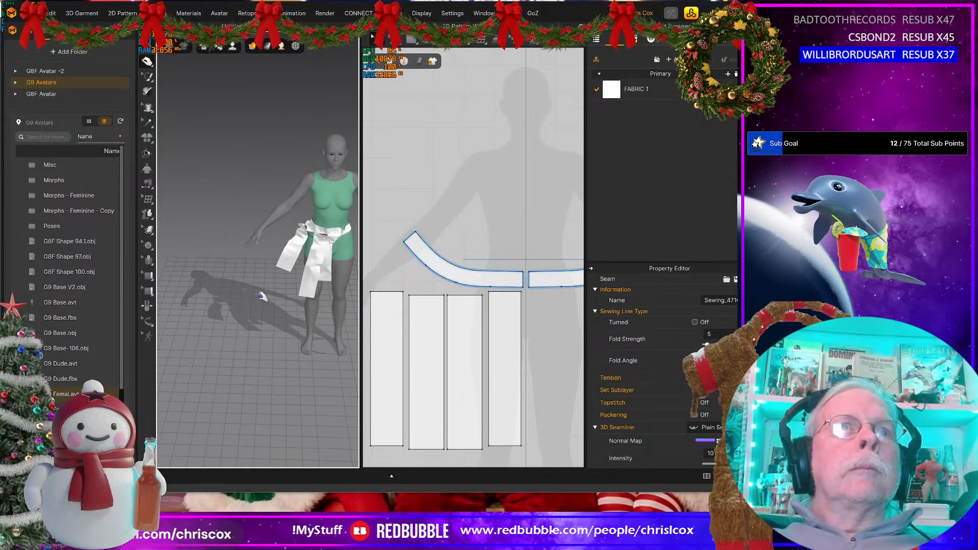
pyautogui.press('space')
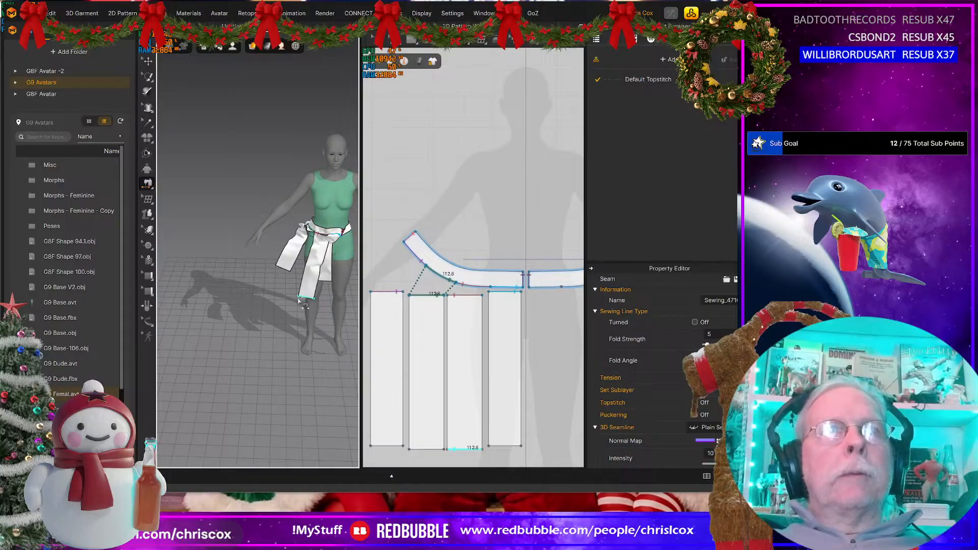
pyautogui.hotkey('ctrl', 'z')
# Step: Freeze both waistband pieces and run the simulation on the skirt panels
pyautogui.moveTo(494, 248); pyautogui.dragTo(483, 247, button='middle')
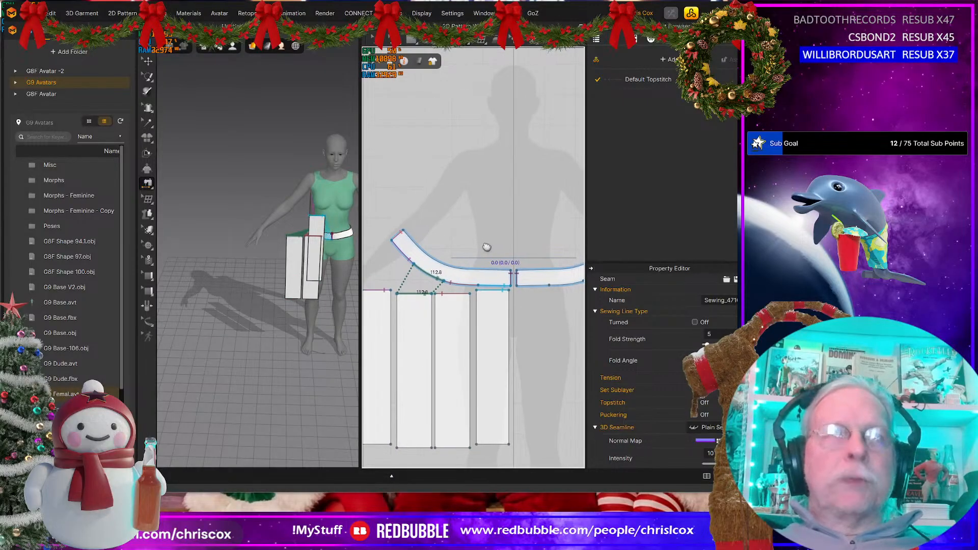
pyautogui.press('a')
pyautogui.click(480, 275)
pyautogui.keyDown('shift'); pyautogui.click(549, 276); pyautogui.keyUp('shift')
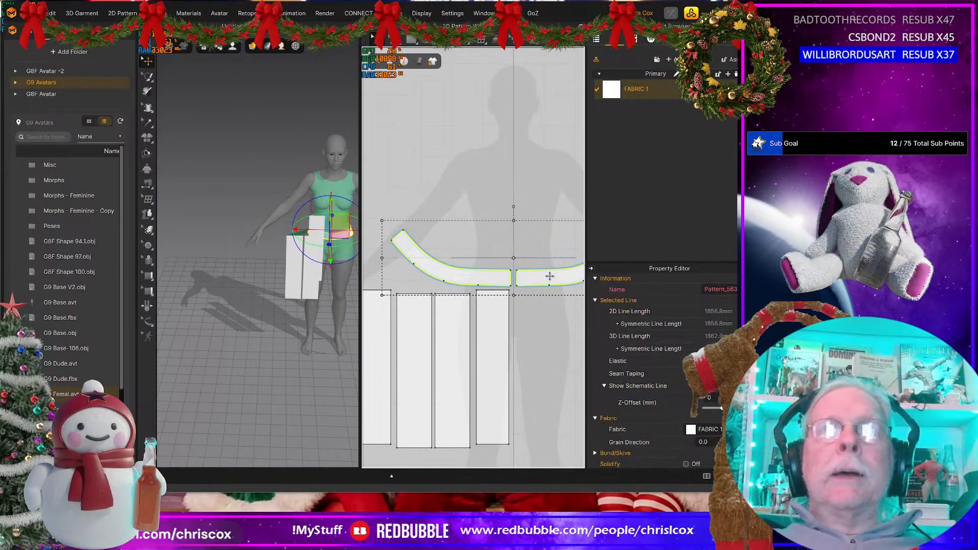
pyautogui.press('space')
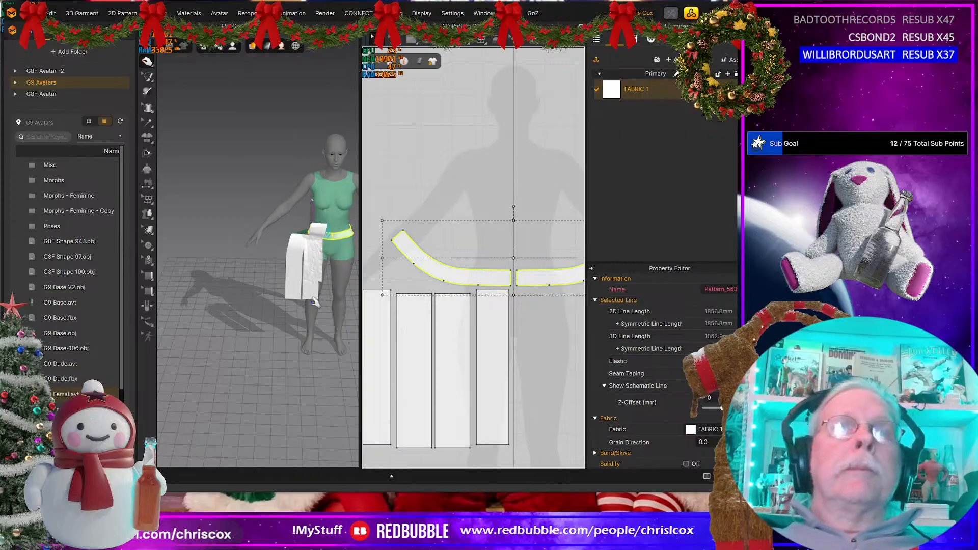
# Step: Select all four skirt panels and strengthen them while the simulation runs
pyautogui.click(494, 381)
pyautogui.keyDown('shift'); pyautogui.click(438, 391); pyautogui.keyUp('shift')
pyautogui.keyDown('shift'); pyautogui.click(414, 392); pyautogui.keyUp('shift')
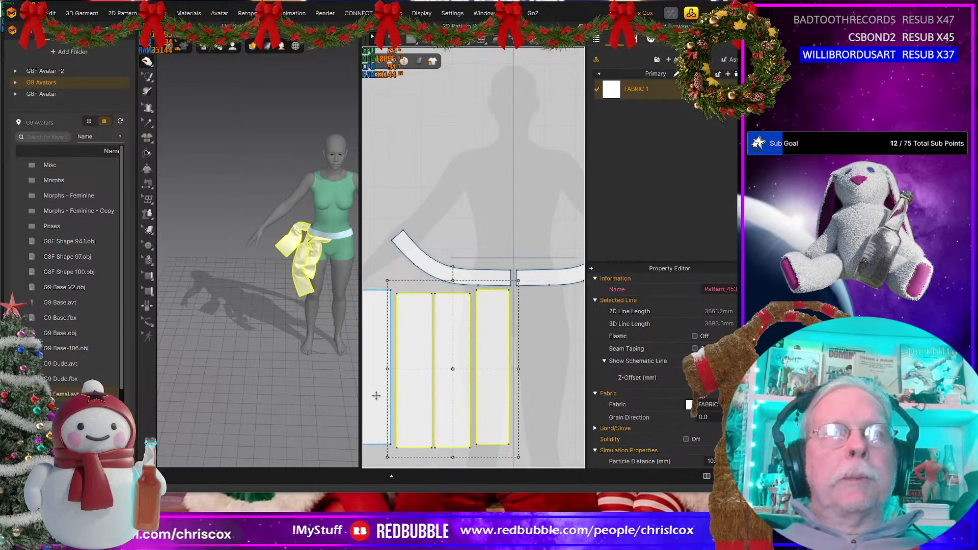
pyautogui.keyDown('shift'); pyautogui.click(376, 395); pyautogui.keyUp('shift')
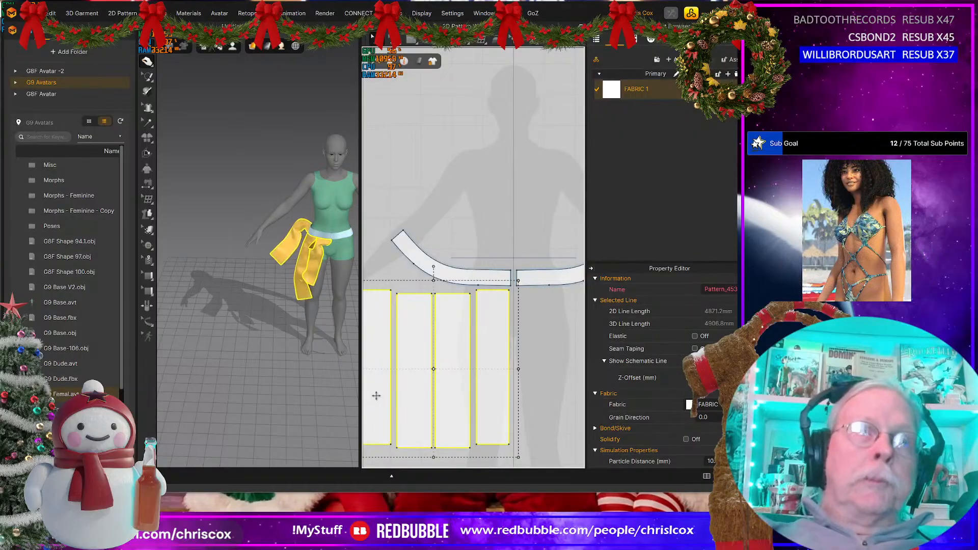
# Step: Pull the tangled back and side panels into place around the avatar's hip during the simulation
pyautogui.moveTo(310, 384); pyautogui.dragTo(416, 392, button='right')
pyautogui.moveTo(316, 269); pyautogui.dragTo(306, 287)
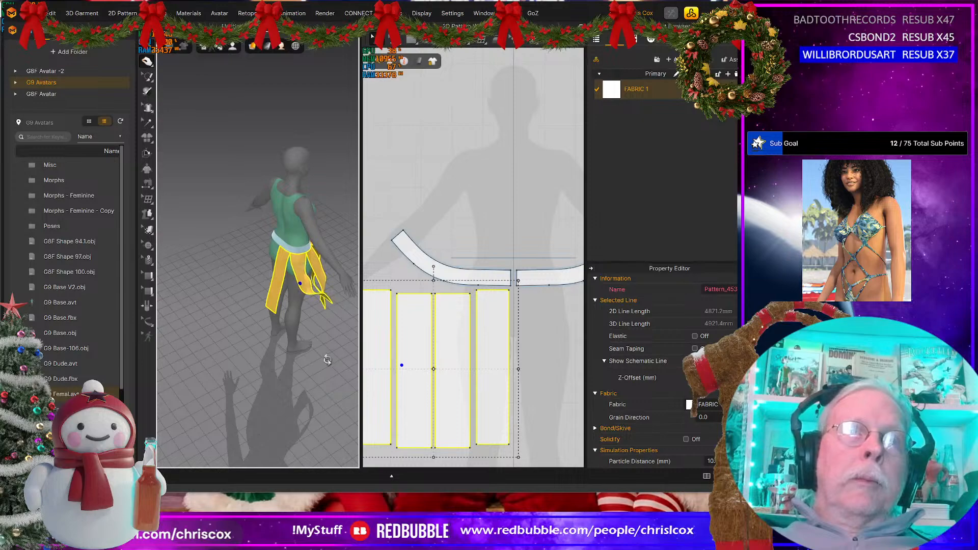
pyautogui.moveTo(327, 360); pyautogui.dragTo(278, 325, button='right')
pyautogui.moveTo(295, 285); pyautogui.dragTo(312, 318)
pyautogui.moveTo(322, 353); pyautogui.dragTo(296, 314, button='right')
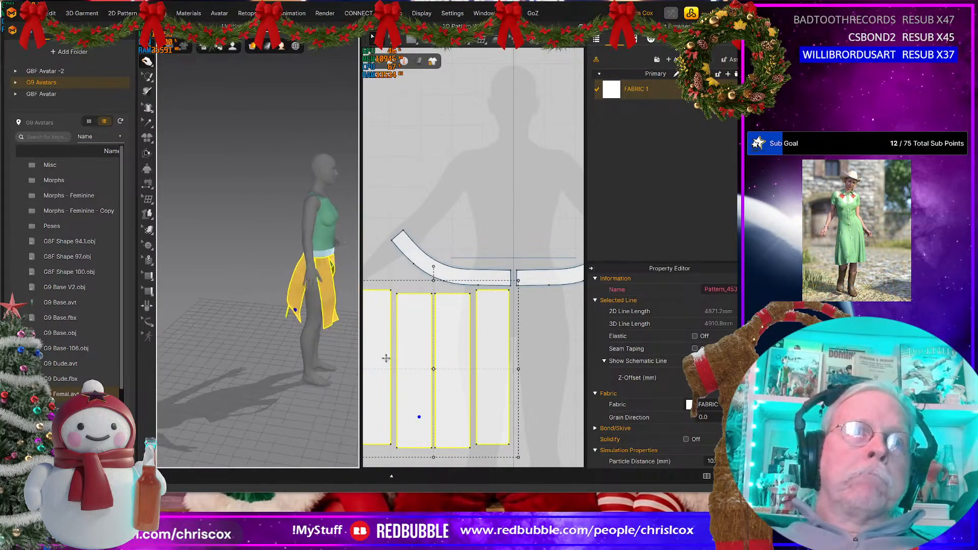
pyautogui.moveTo(298, 312); pyautogui.dragTo(308, 330)
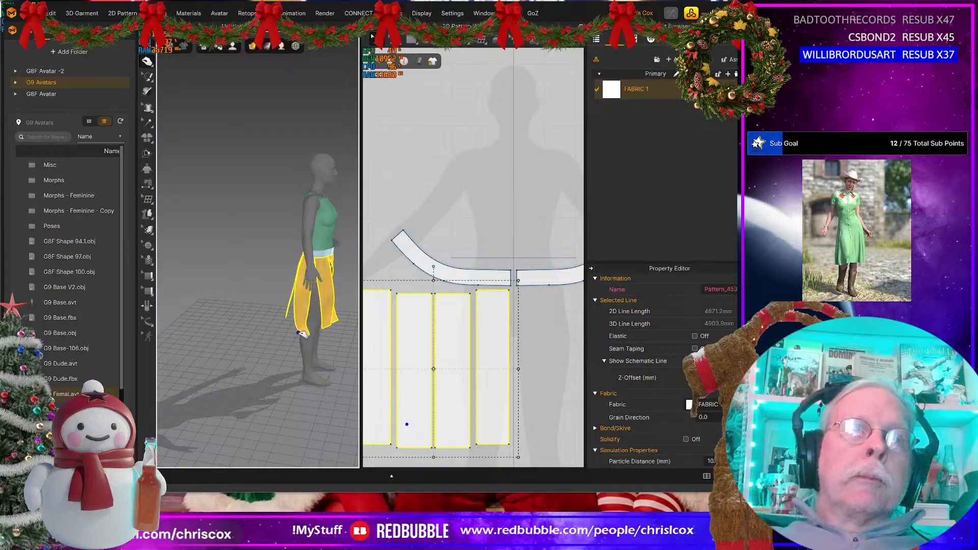
# Step: Pull the front skirt panel down over the thigh and view the drape from the avatar's side
pyautogui.moveTo(316, 355); pyautogui.dragTo(269, 344, button='right')
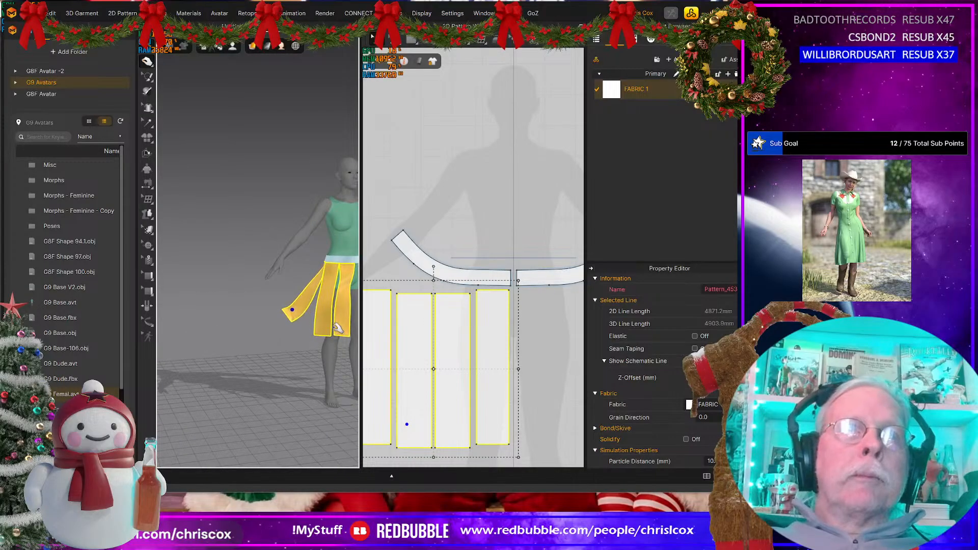
pyautogui.moveTo(346, 304); pyautogui.dragTo(330, 324)
pyautogui.scroll(-2, 329, 333)
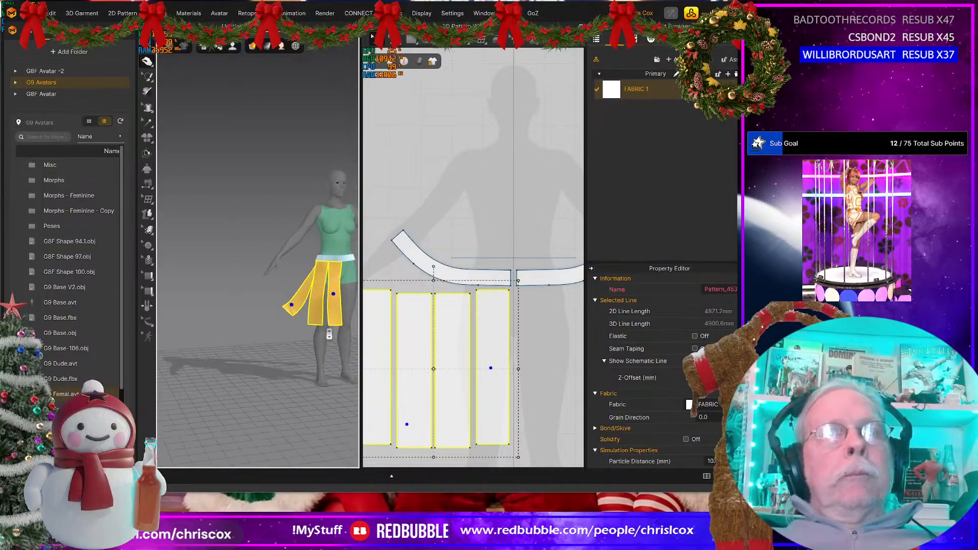
pyautogui.scroll(4, 328, 334)
pyautogui.moveTo(330, 335); pyautogui.dragTo(254, 319, button='middle')
pyautogui.moveTo(254, 320); pyautogui.dragTo(280, 315, button='right')
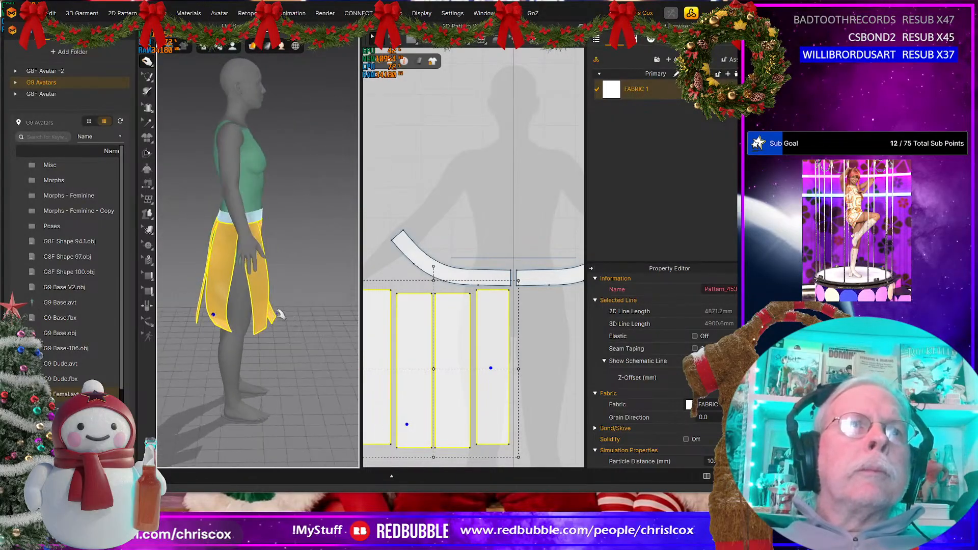
# Step: Separate the two middle panels slightly in 2D, sew their facing 500 mm side edges together and simulate the seam
pyautogui.click(441, 352)
pyautogui.moveTo(441, 352); pyautogui.dragTo(446, 352)
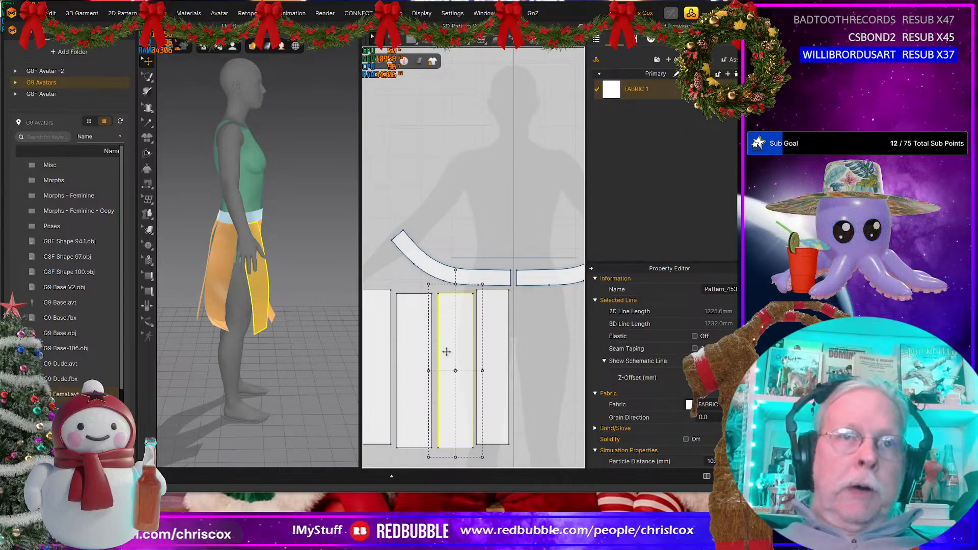
pyautogui.press('n')
pyautogui.click(438, 338)
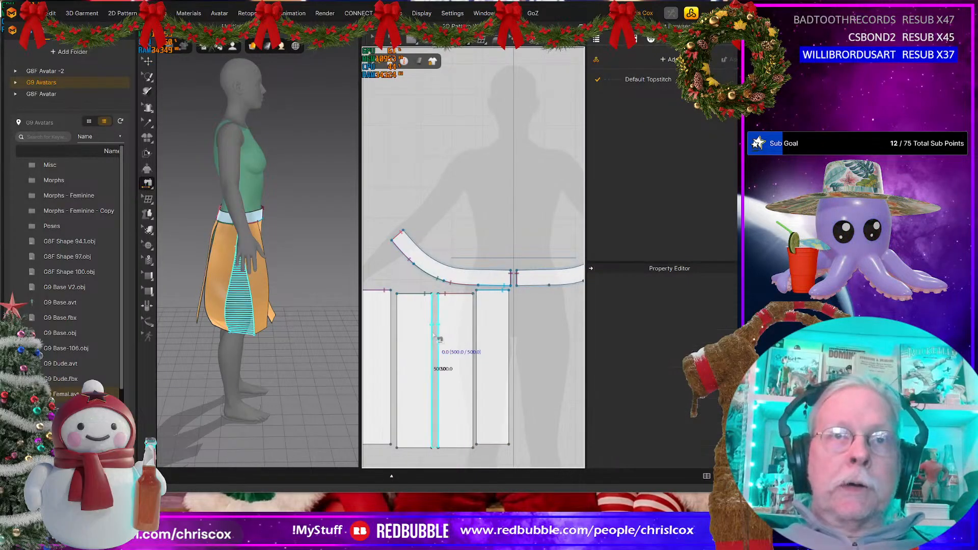
pyautogui.click(433, 337)
pyautogui.press('space')
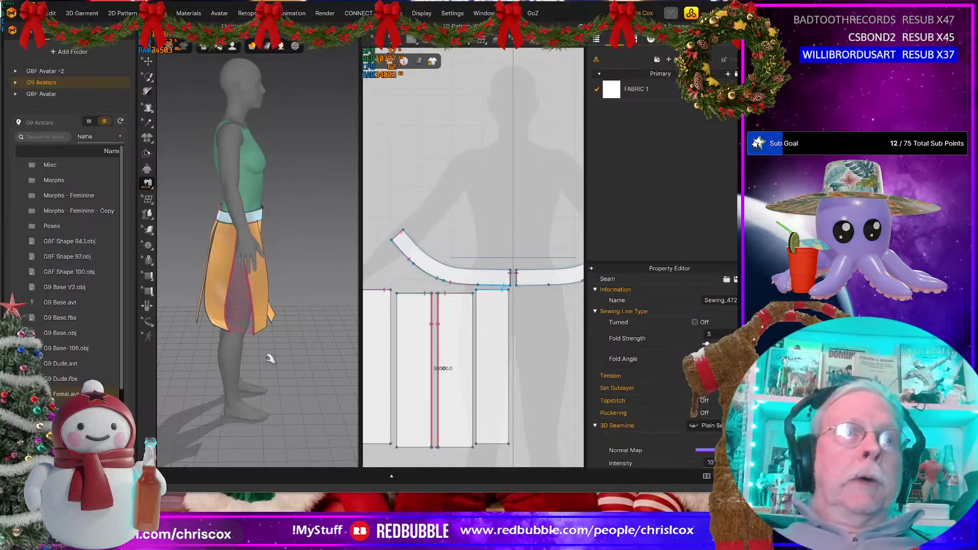
# Step: Tug the hems of the back middle panel and the rearmost panel to settle them behind the avatar
pyautogui.moveTo(260, 350); pyautogui.dragTo(237, 330, button='right')
pyautogui.click(227, 312)
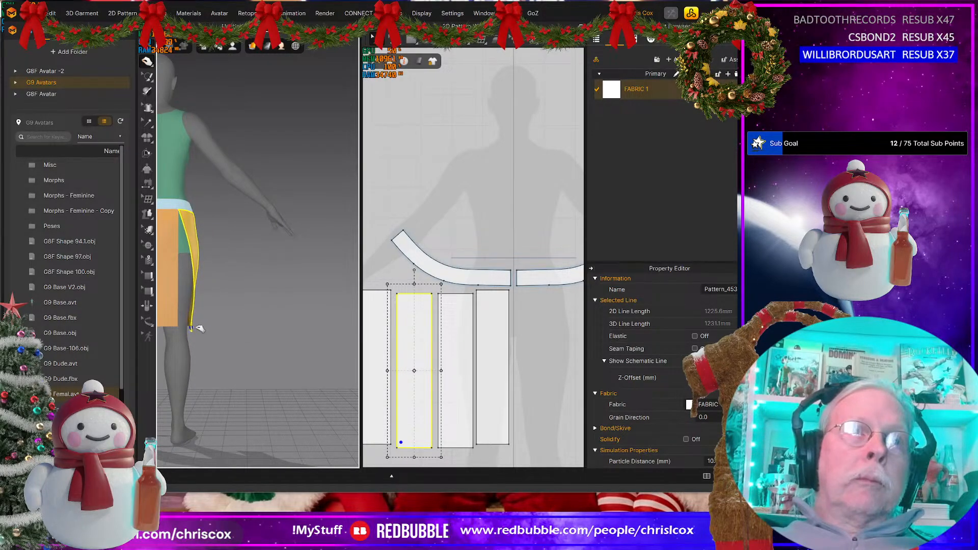
pyautogui.moveTo(215, 334); pyautogui.dragTo(192, 348, button='right')
pyautogui.click(179, 323)
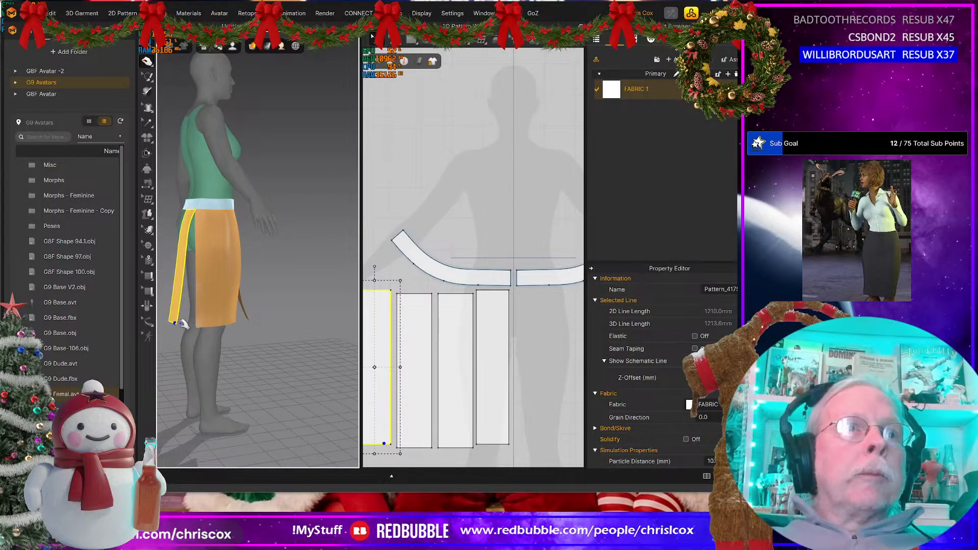
# Step: Tug the front middle panel and the front panel to settle them over the avatar's thigh
pyautogui.moveTo(210, 335); pyautogui.dragTo(222, 330, button='right')
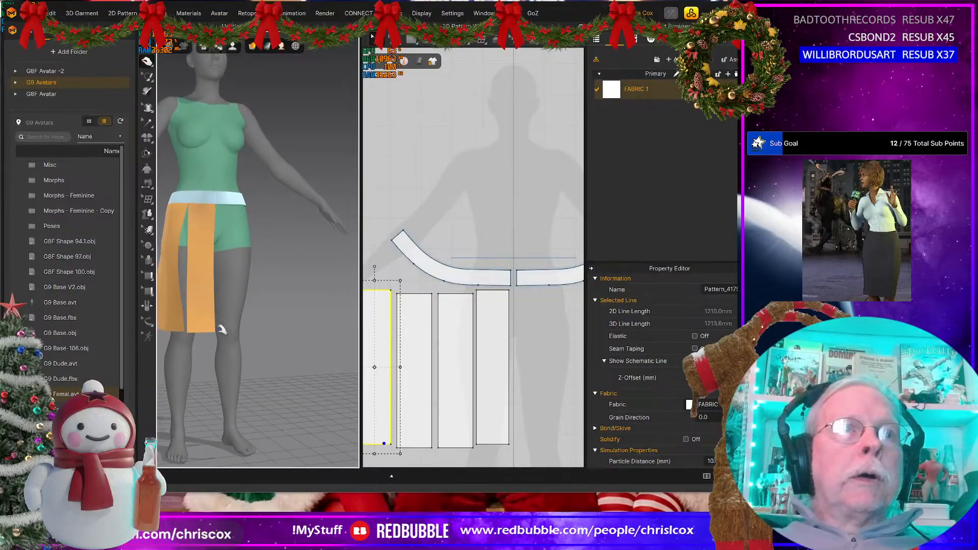
pyautogui.click(204, 326)
pyautogui.click(178, 324)
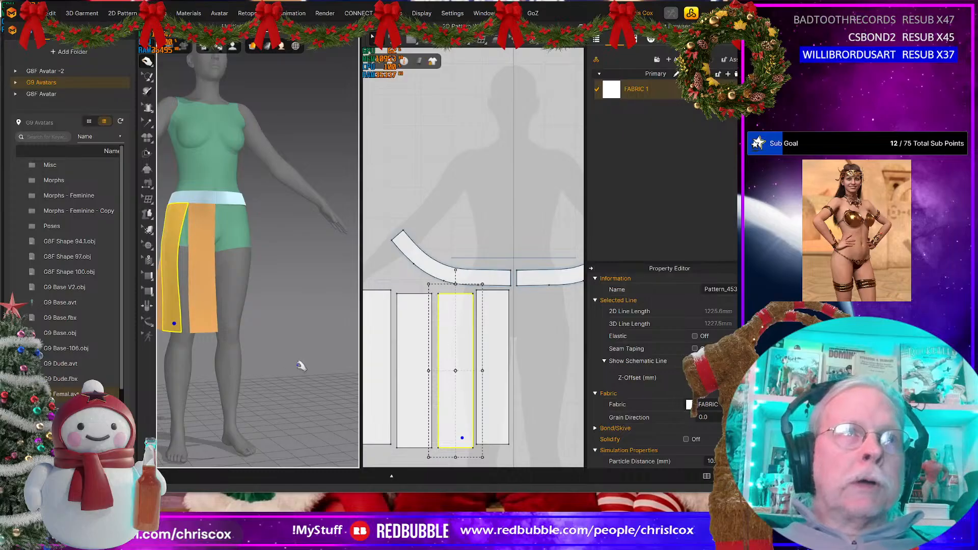
pyautogui.click(211, 269)
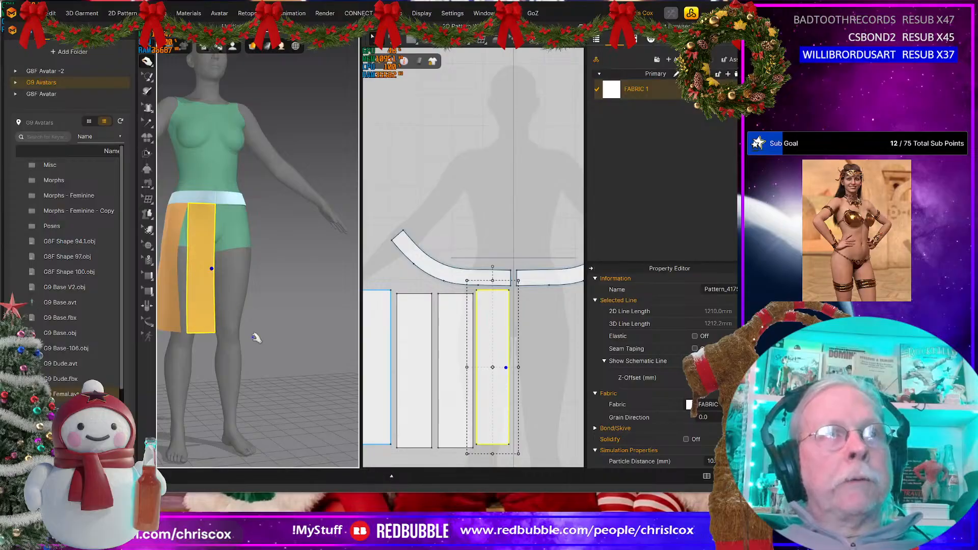
# Step: Shorten the four skirt panels together to upper-thigh length by moving all their lower edges up, and simulate the shorter drape
pyautogui.scroll(-2, 257, 338)
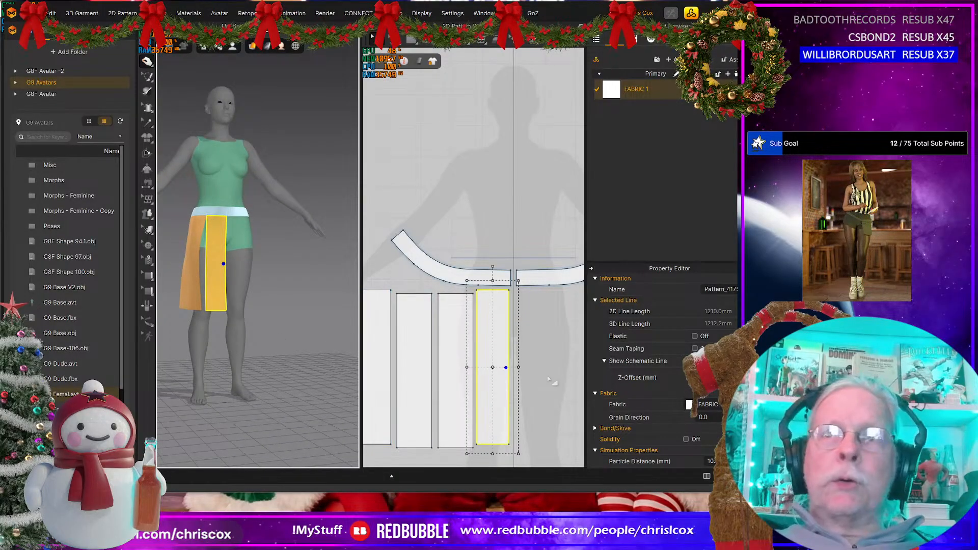
pyautogui.moveTo(516, 371); pyautogui.dragTo(537, 363, button='middle')
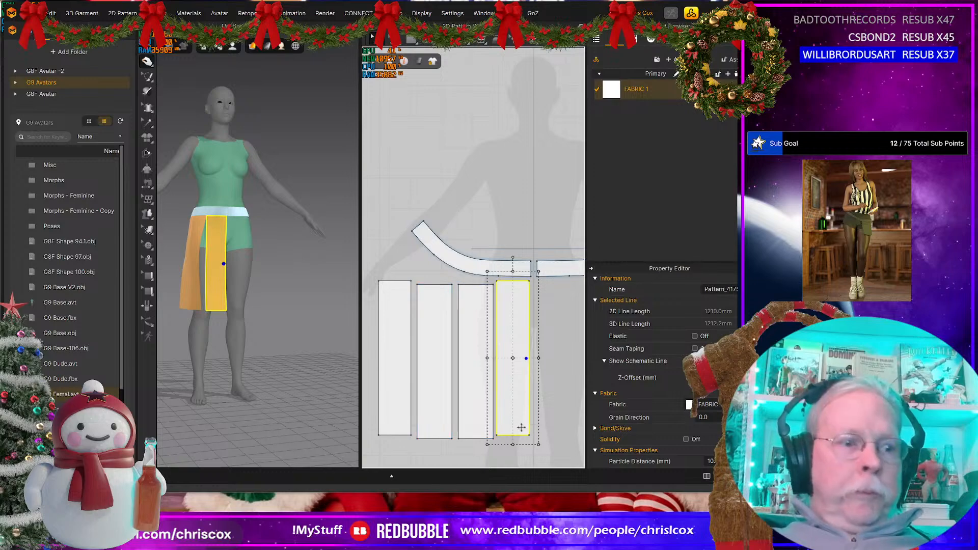
pyautogui.press('z')
pyautogui.moveTo(554, 447); pyautogui.dragTo(359, 417)
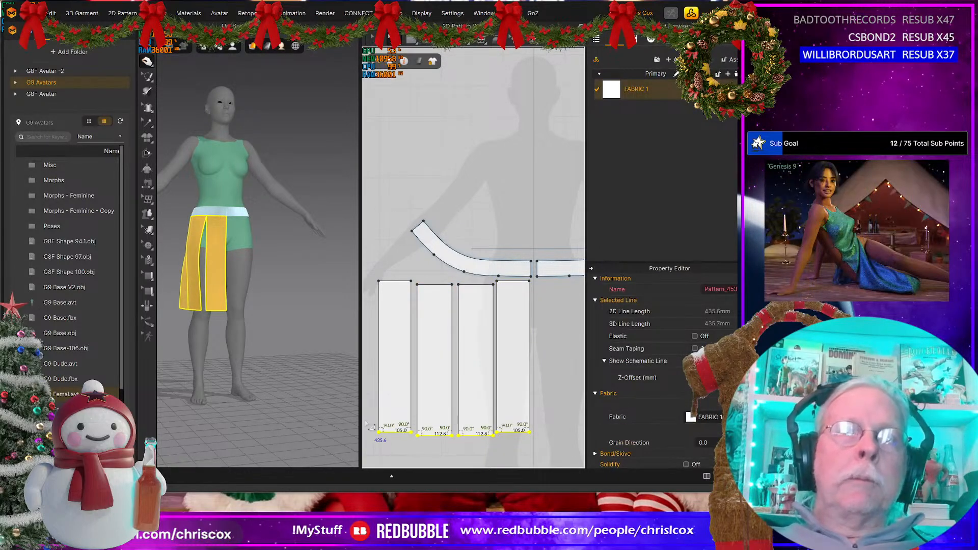
pyautogui.press('Up')
pyautogui.press('Up')
pyautogui.press('Up')
pyautogui.press('Up')
pyautogui.press('Up')
pyautogui.press('Up')
pyautogui.press('Up')
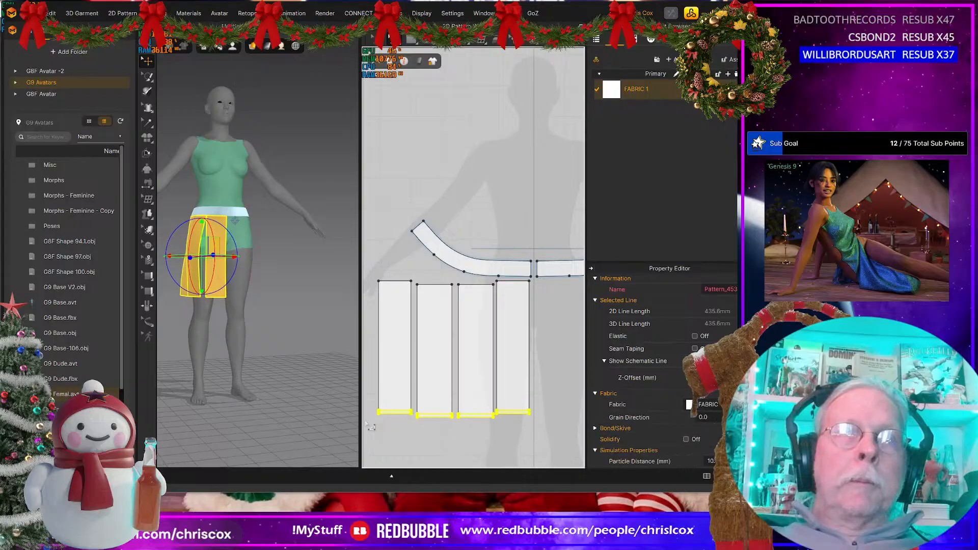
pyautogui.press('Up')
pyautogui.press('Up')
pyautogui.press('Up')
pyautogui.press('Up')
pyautogui.press('Up')
pyautogui.press('Up')
pyautogui.press('Up')
pyautogui.press('Up')
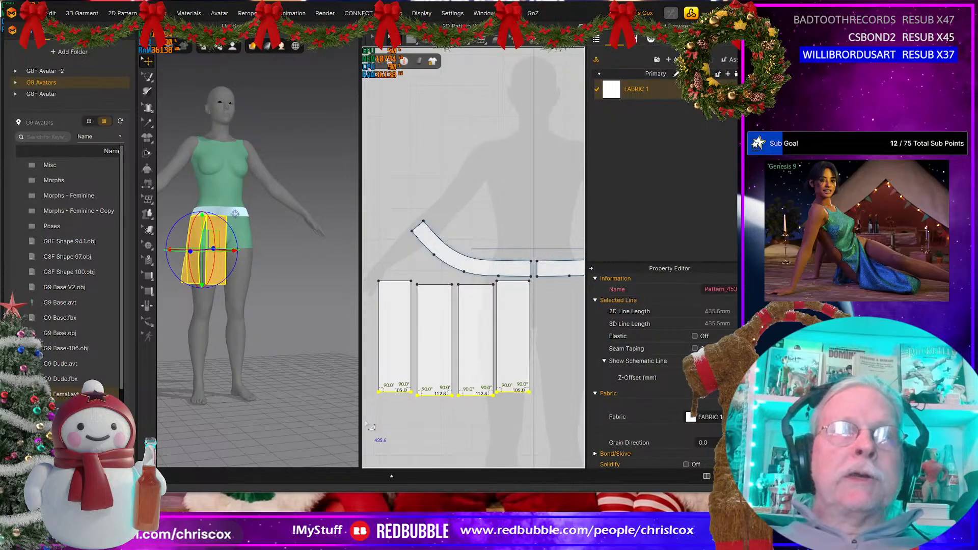
pyautogui.press('Up')
pyautogui.press('Up')
pyautogui.press('Up')
pyautogui.press('Up')
pyautogui.press('Up')
pyautogui.press('Up')
pyautogui.press('Up')
pyautogui.press('Up')
pyautogui.press('Up')
pyautogui.press('Up')
pyautogui.press('Up')
pyautogui.press('Up')
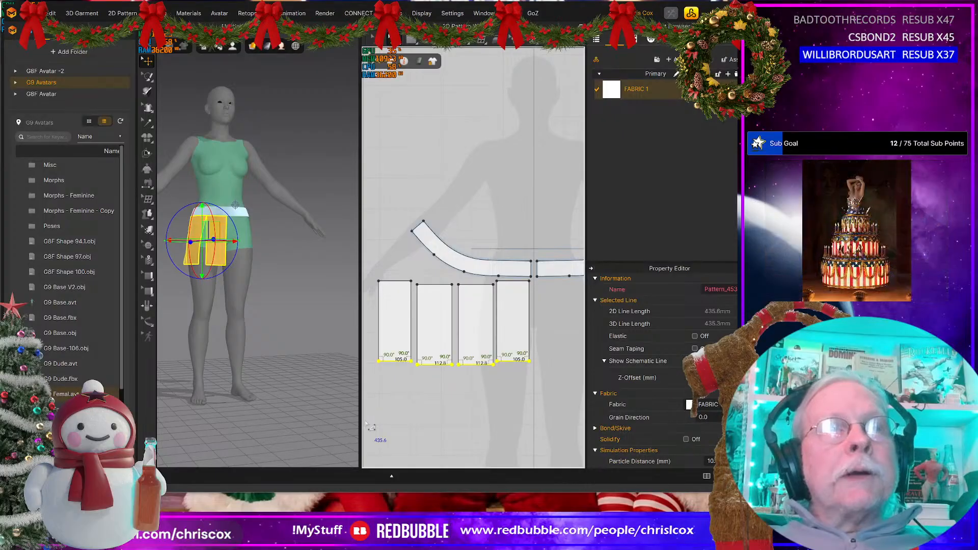
pyautogui.press('space')
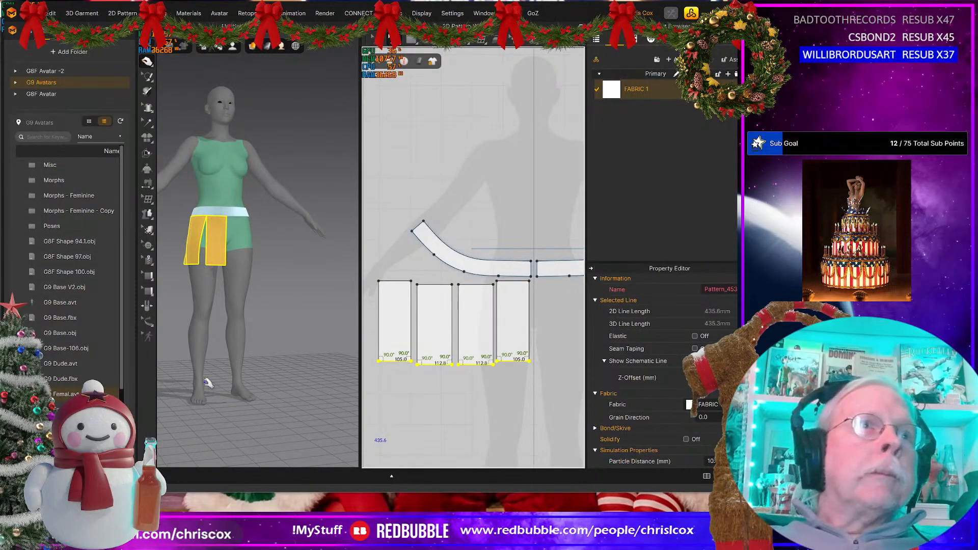
pyautogui.scroll(5, 208, 372)
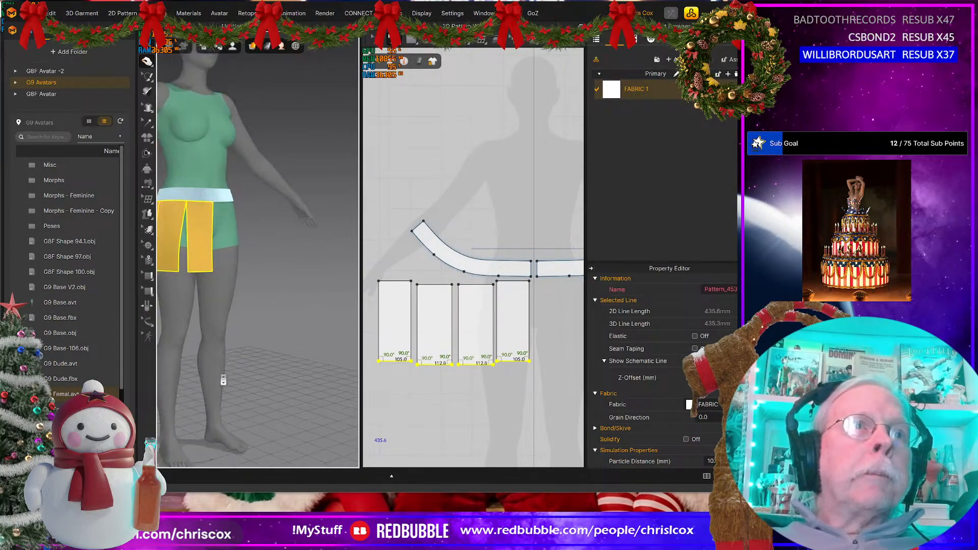
pyautogui.moveTo(213, 361); pyautogui.dragTo(280, 366, button='middle')
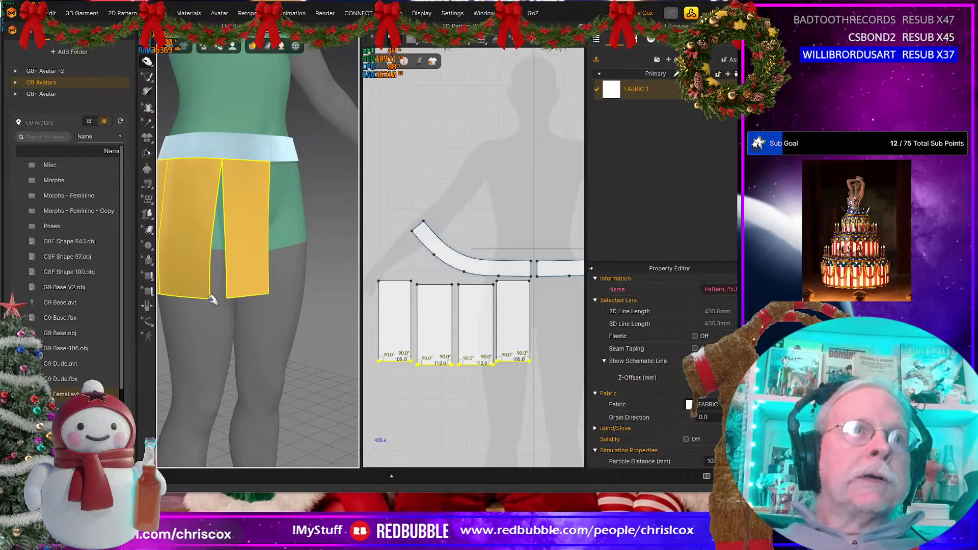
# Step: Shift the front panel and the rearmost panel slightly outward in 2D, aligning their upper edges with the two middle panels
pyautogui.click(497, 373)
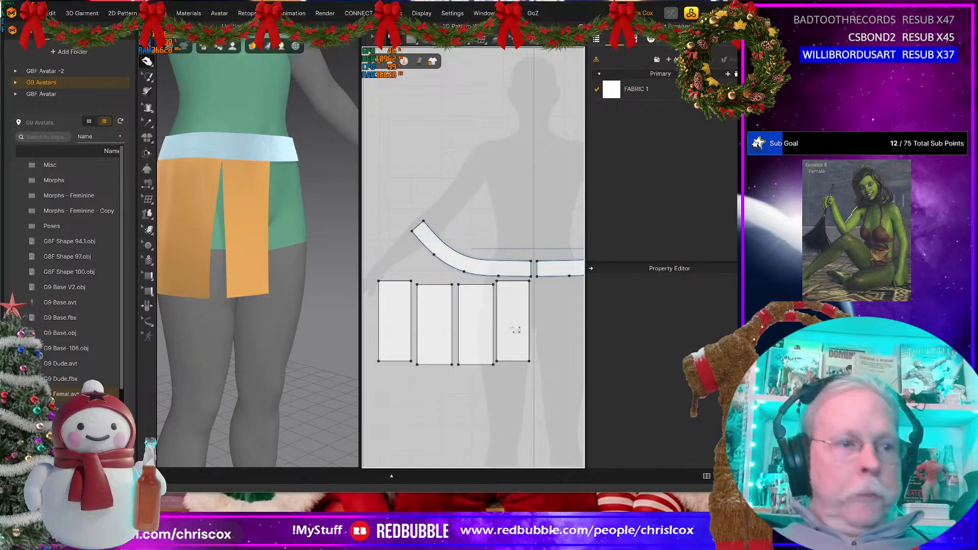
pyautogui.click(515, 317)
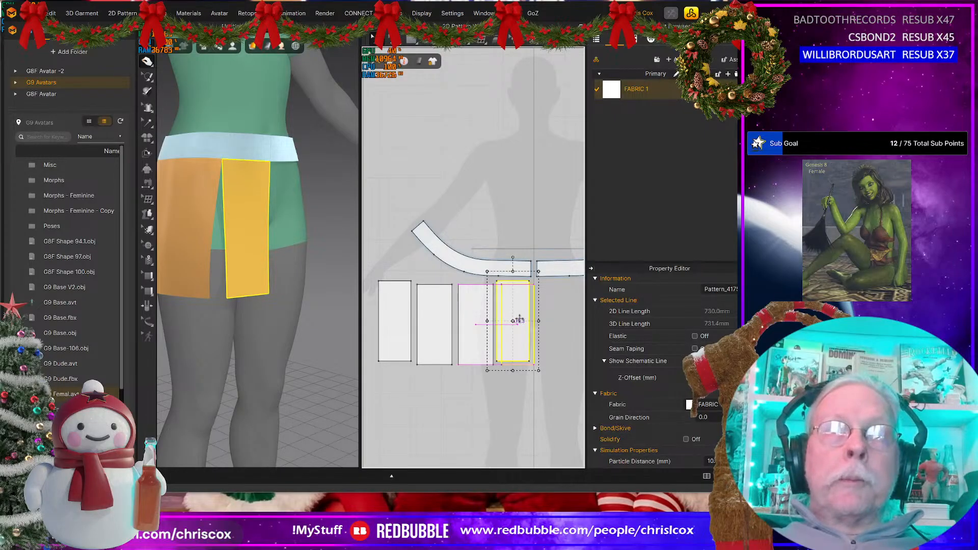
pyautogui.moveTo(520, 318); pyautogui.dragTo(528, 319)
pyautogui.click(401, 306)
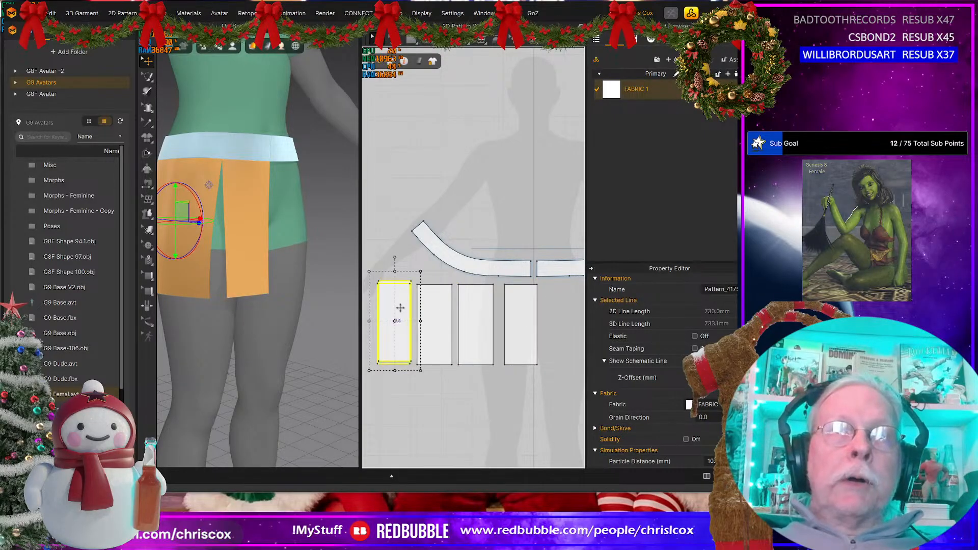
pyautogui.moveTo(400, 308); pyautogui.dragTo(397, 311)
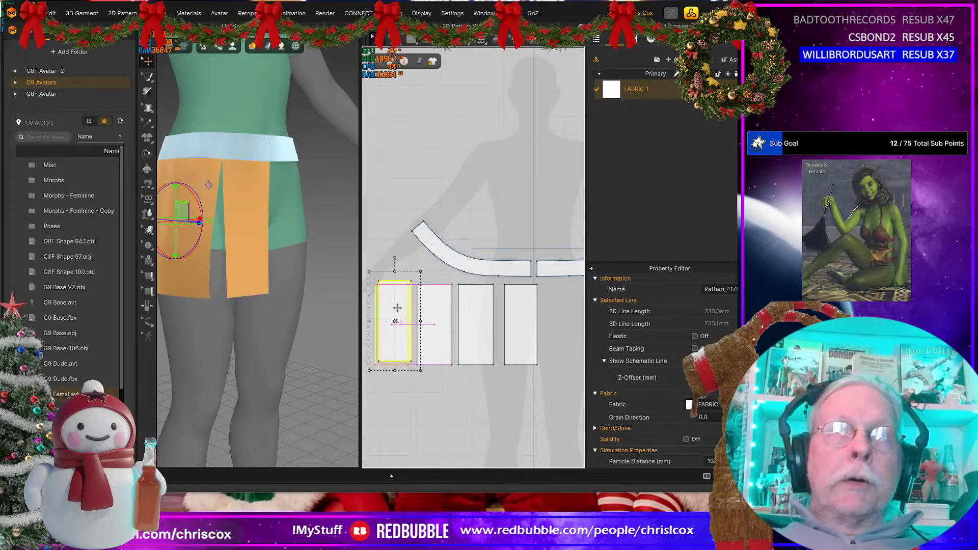
# Step: Flare the facing lower corners of the front panel and the front middle panel until they meet at the hem
pyautogui.click(514, 352)
pyautogui.scroll(5, 512, 392)
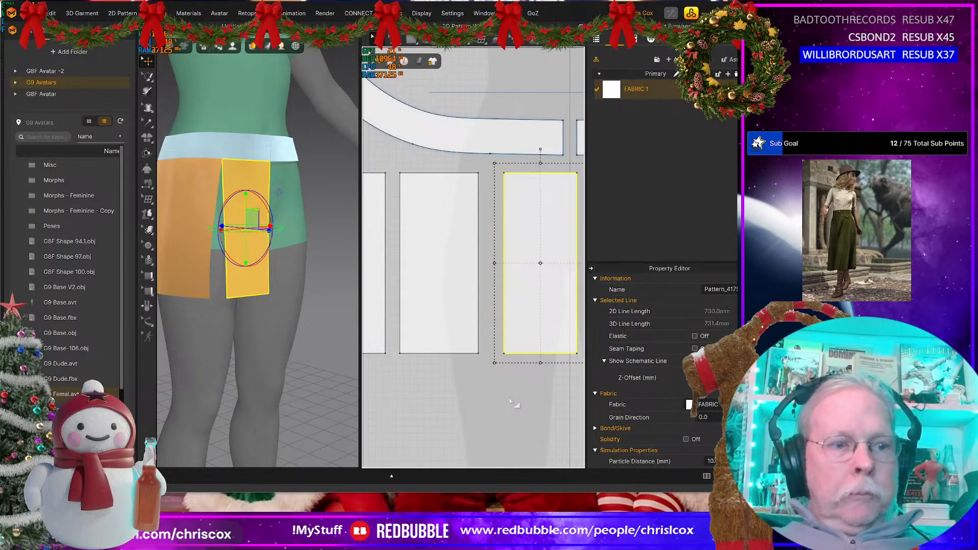
pyautogui.press('z')
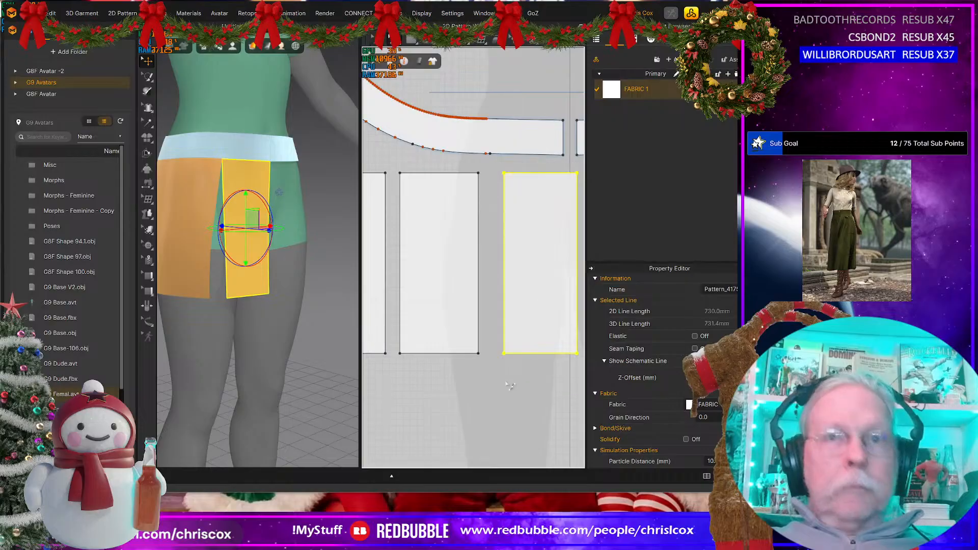
pyautogui.moveTo(504, 352)
pyautogui.mouseDown()
pyautogui.moveTo(479, 353)
pyautogui.moveTo(490, 353)
pyautogui.mouseUp()
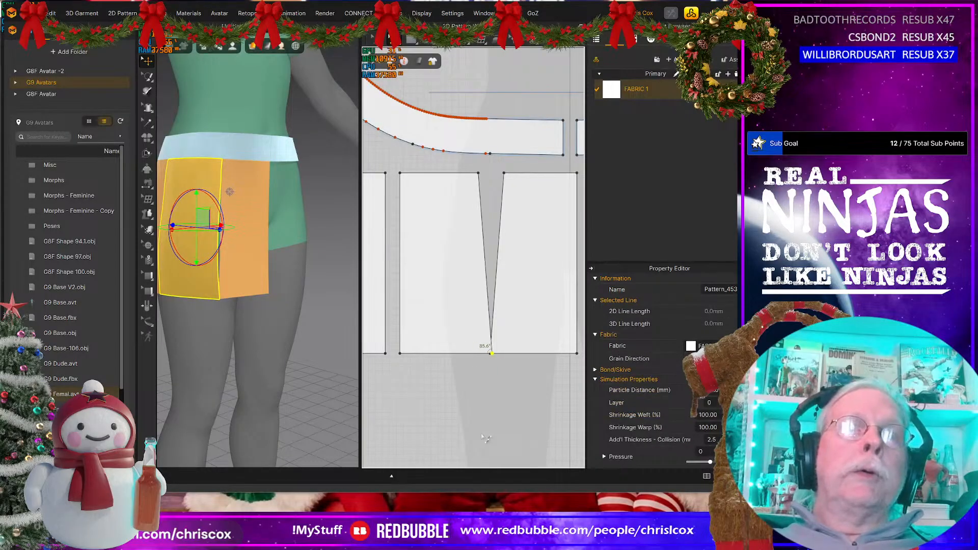
pyautogui.moveTo(249, 334)
pyautogui.mouseDown(button='right')
pyautogui.moveTo(246, 265)
pyautogui.moveTo(224, 282)
pyautogui.moveTo(203, 275)
pyautogui.moveTo(204, 299)
pyautogui.moveTo(232, 335)
pyautogui.mouseUp(button='right')
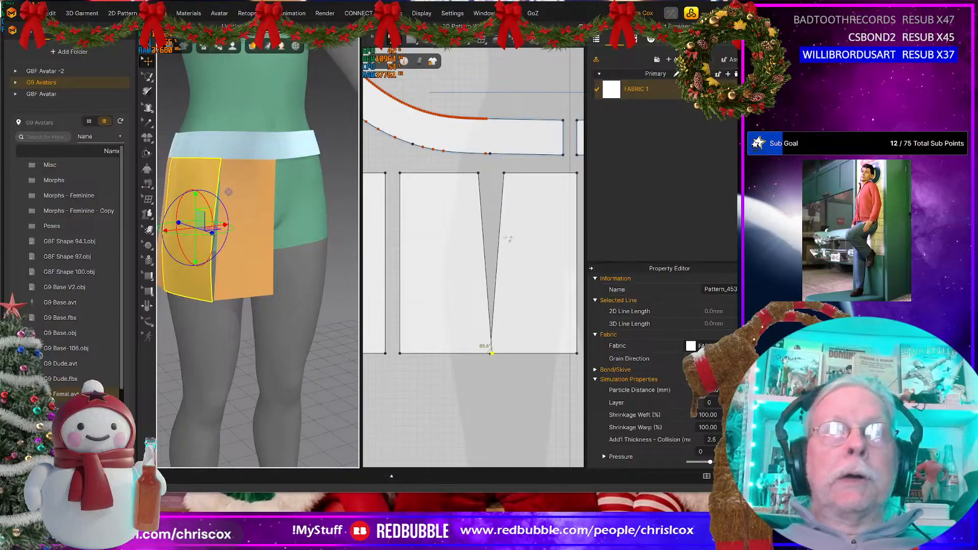
pyautogui.moveTo(277, 310); pyautogui.dragTo(264, 306, button='right')
pyautogui.scroll(3, 527, 400)
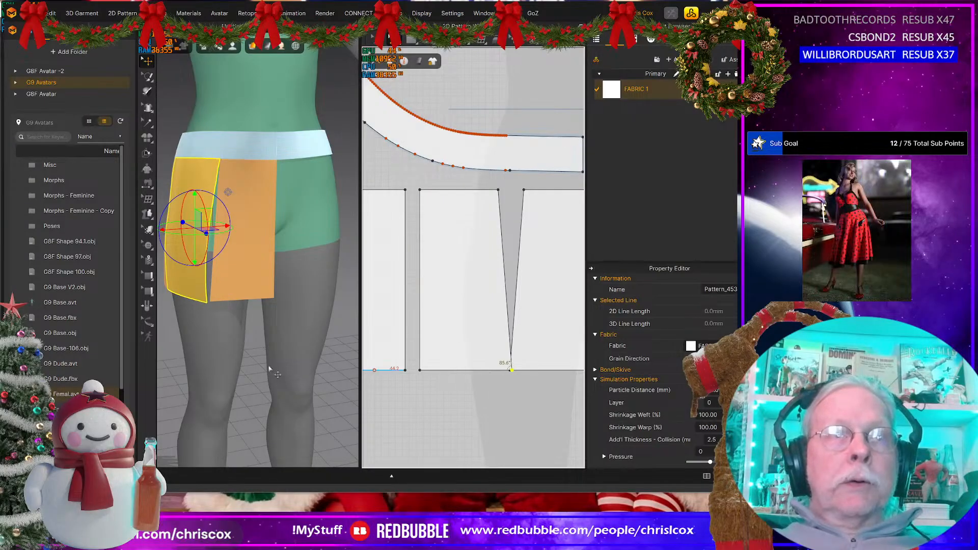
pyautogui.moveTo(290, 330); pyautogui.dragTo(254, 338, button='right')
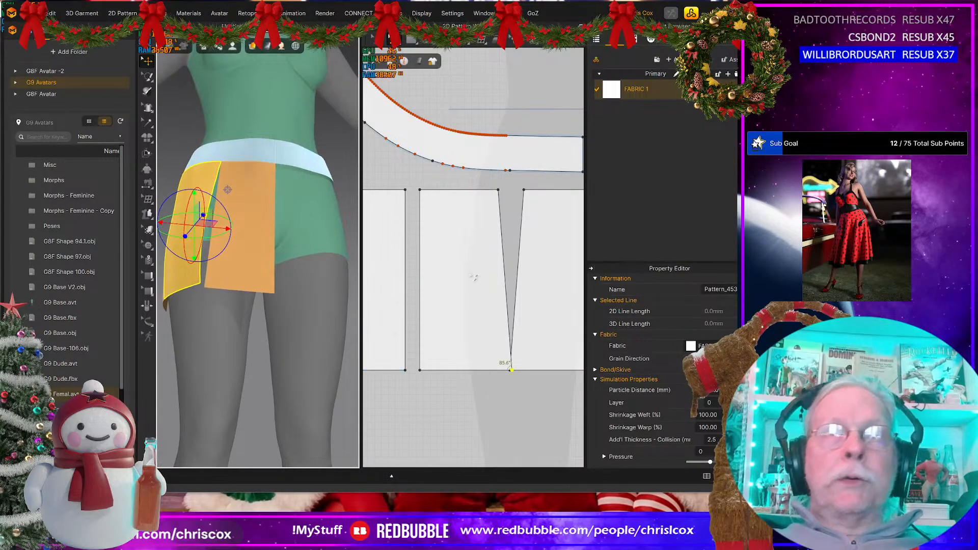
# Step: Move the flared front middle panel away from the front panel in 2D and delete it
pyautogui.click(469, 257)
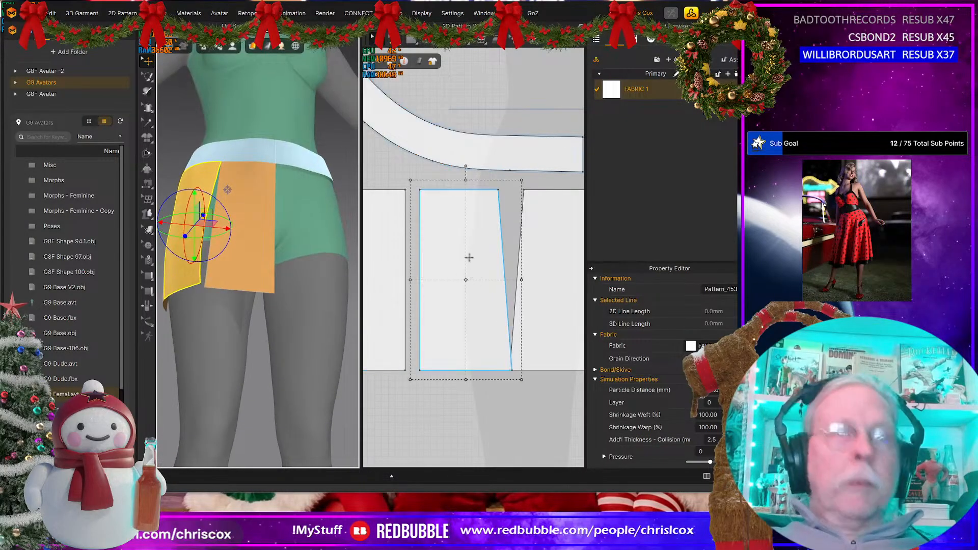
pyautogui.click(453, 190)
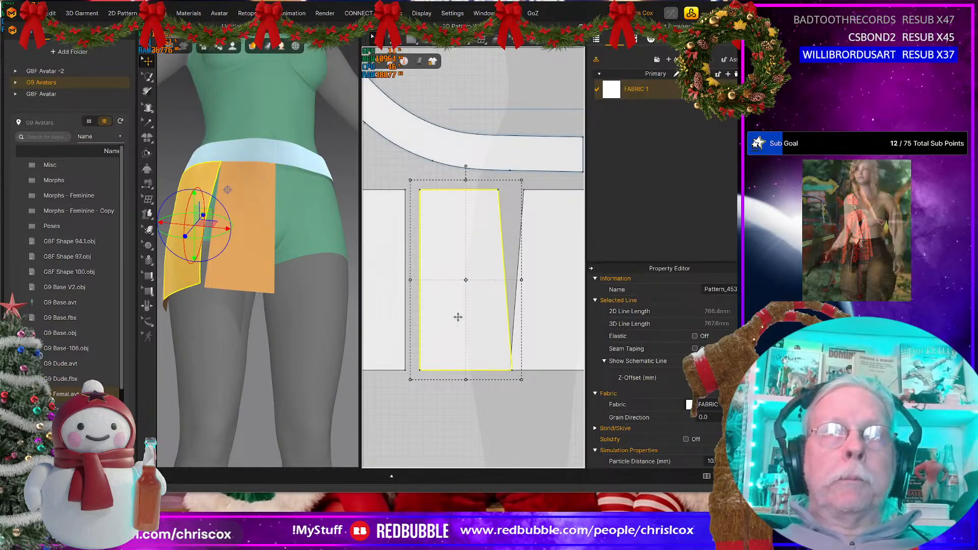
pyautogui.moveTo(452, 337); pyautogui.dragTo(430, 319)
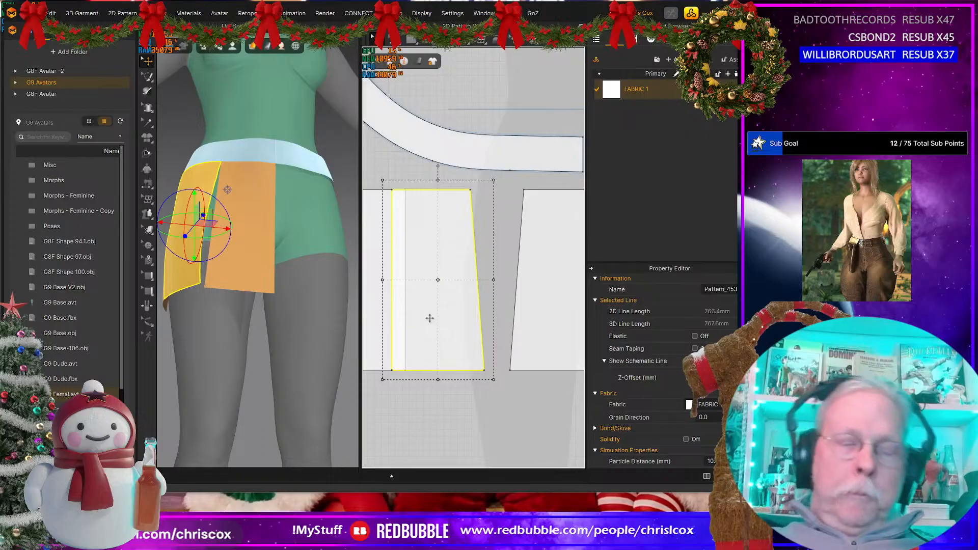
pyautogui.press('z')
pyautogui.click(422, 191)
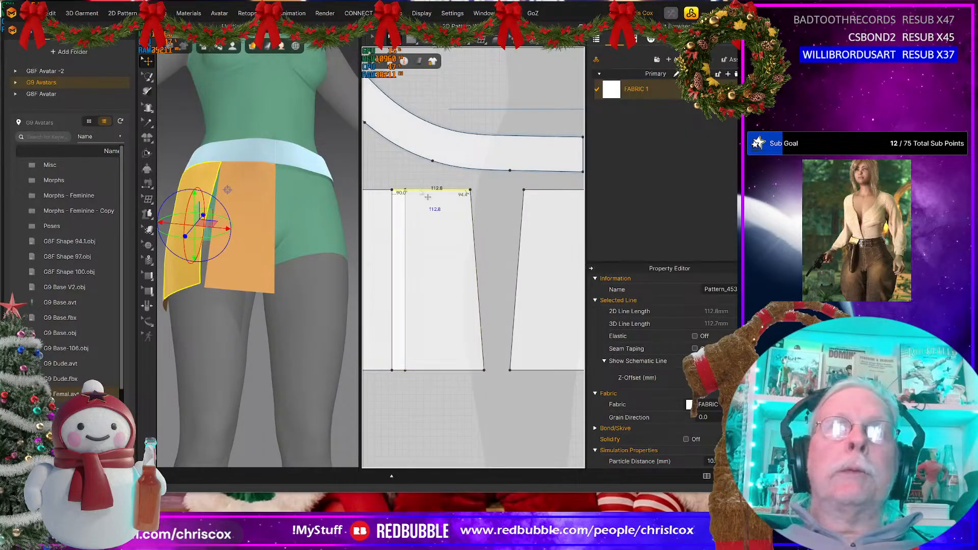
pyautogui.press('Delete')
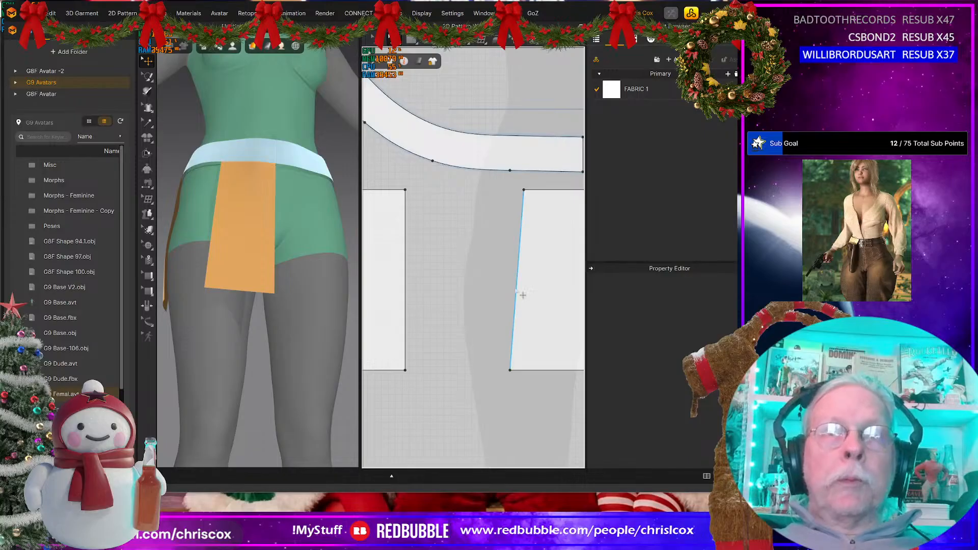
# Step: Bend the front panel's slanted side edge into a gentle outward curve with a curve point above its middle
pyautogui.click(519, 255)
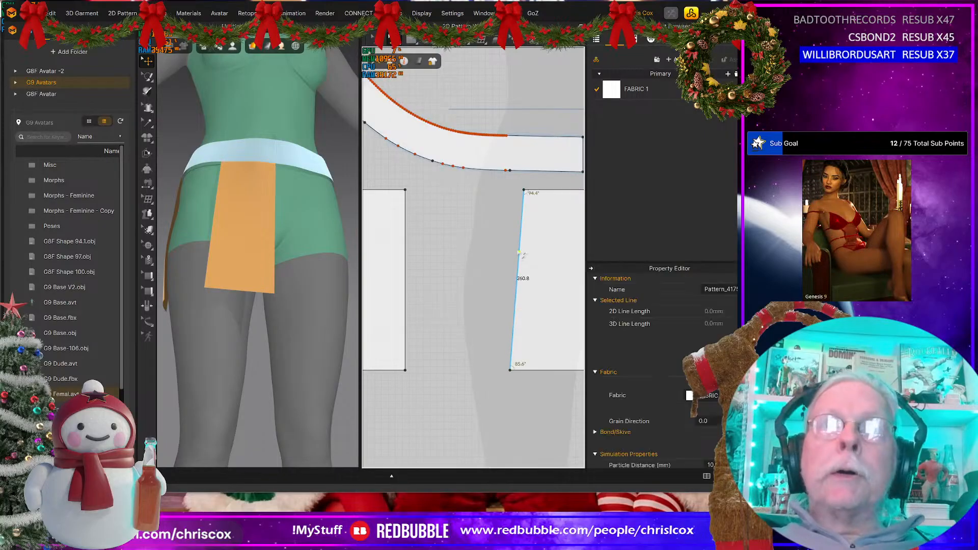
pyautogui.moveTo(519, 252); pyautogui.dragTo(516, 248)
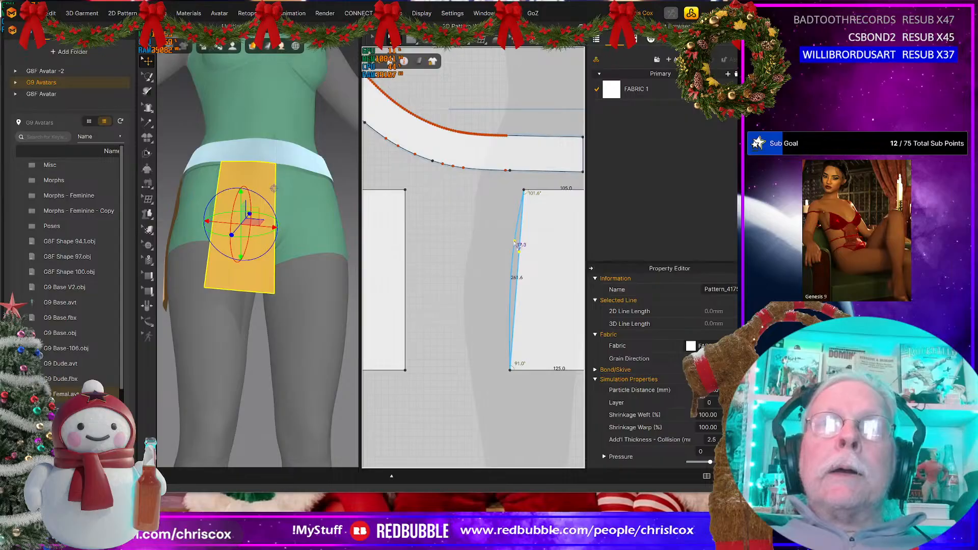
pyautogui.moveTo(515, 241); pyautogui.dragTo(515, 241)
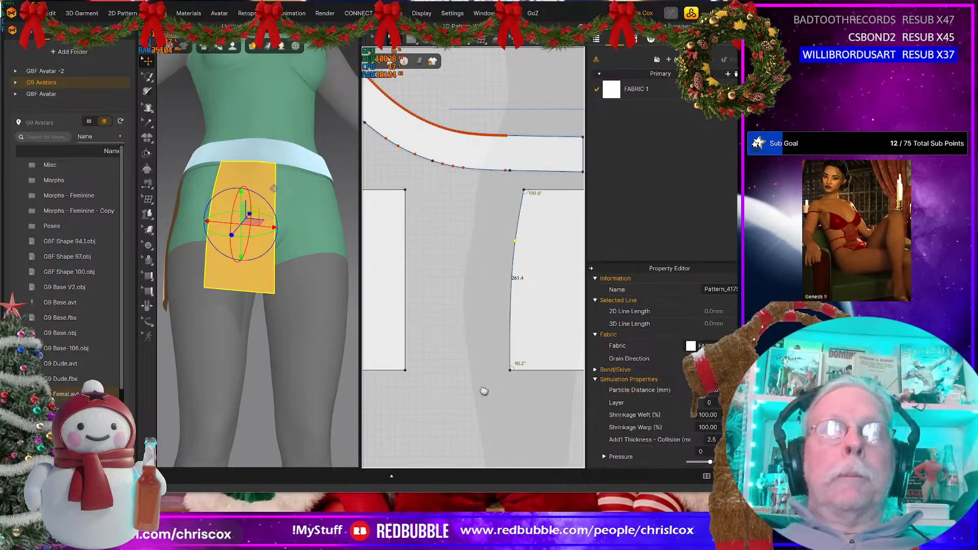
# Step: Duplicate the curved front panel and place the copy in the gap beside it in 2D
pyautogui.moveTo(483, 390); pyautogui.dragTo(471, 408, button='middle')
pyautogui.click(524, 354)
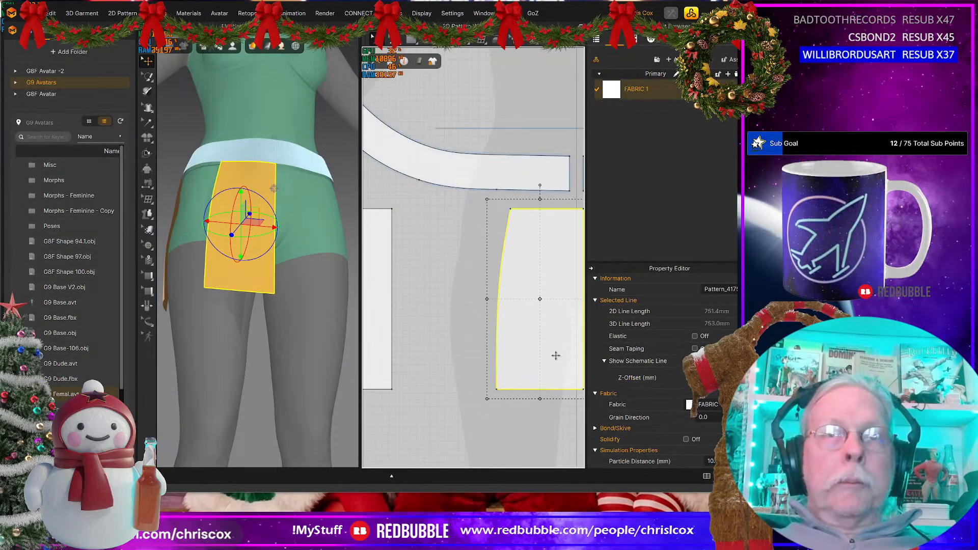
pyautogui.hotkey('ctrl', 'c')
pyautogui.hotkey('ctrl', 'v')
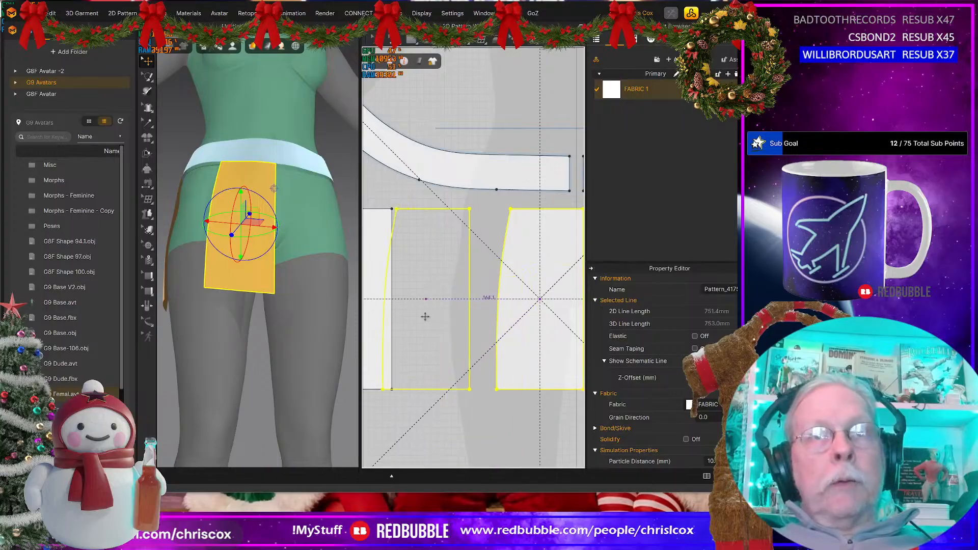
pyautogui.click(438, 320)
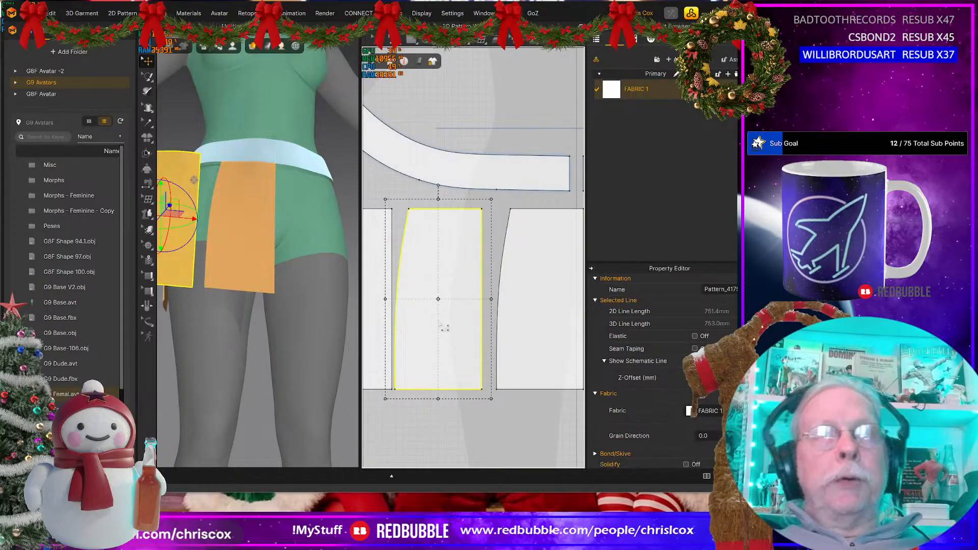
# Step: Flip the copied panel horizontally so the curved edges face each other, and adjust its position beside the front panel
pyautogui.rightClick(439, 305)
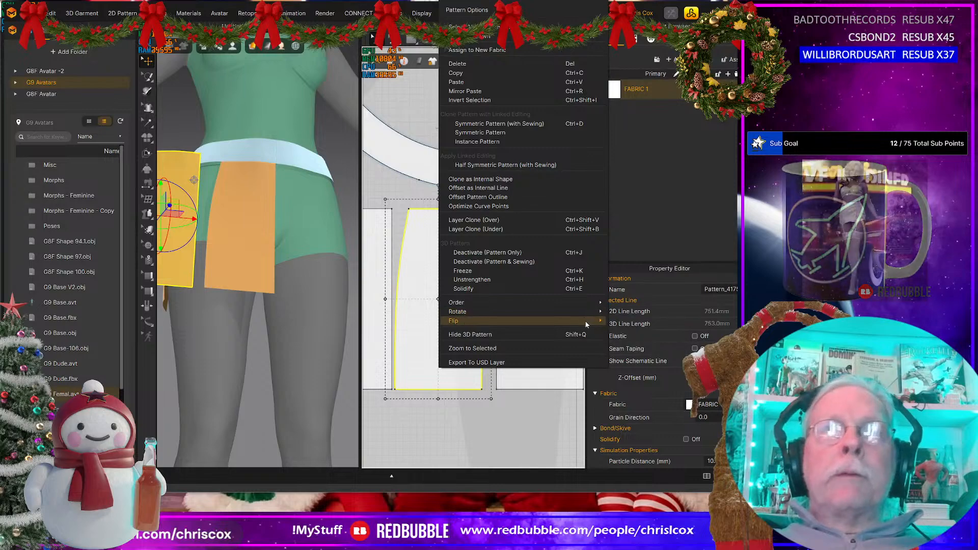
pyautogui.moveTo(585, 324)
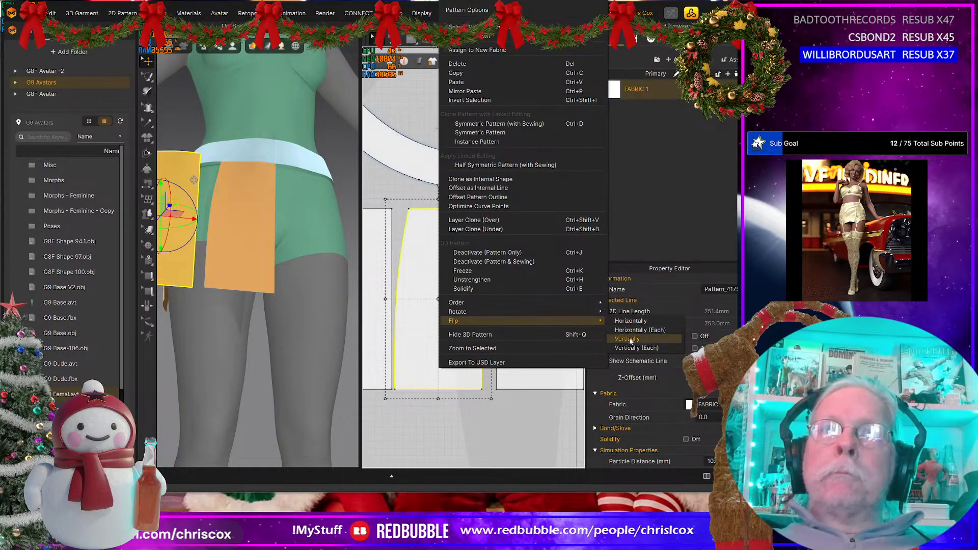
pyautogui.click(629, 322)
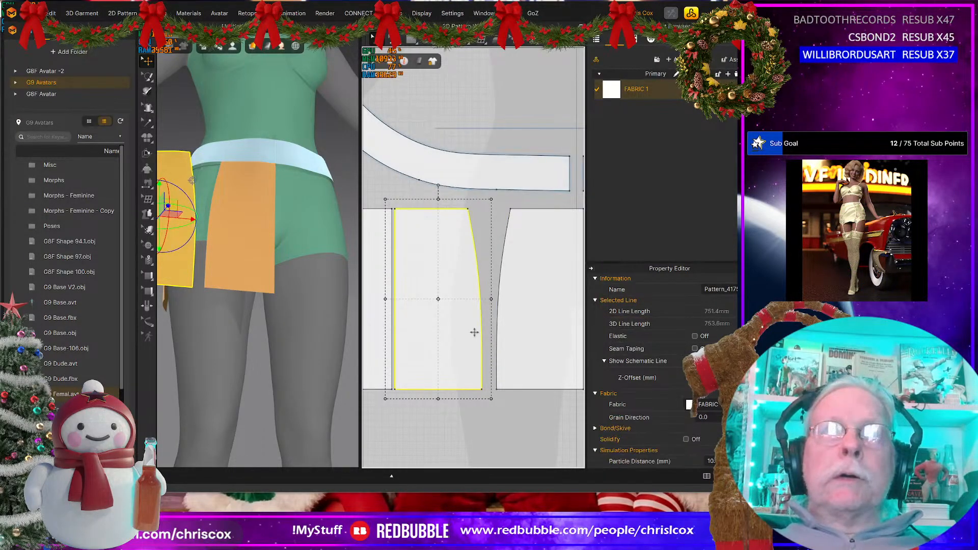
pyautogui.moveTo(436, 324); pyautogui.dragTo(458, 333, button='middle')
# Step: Sew the top edge of the flipped front panel copy to the waistband's lower edge
pyautogui.press('n')
pyautogui.click(480, 218)
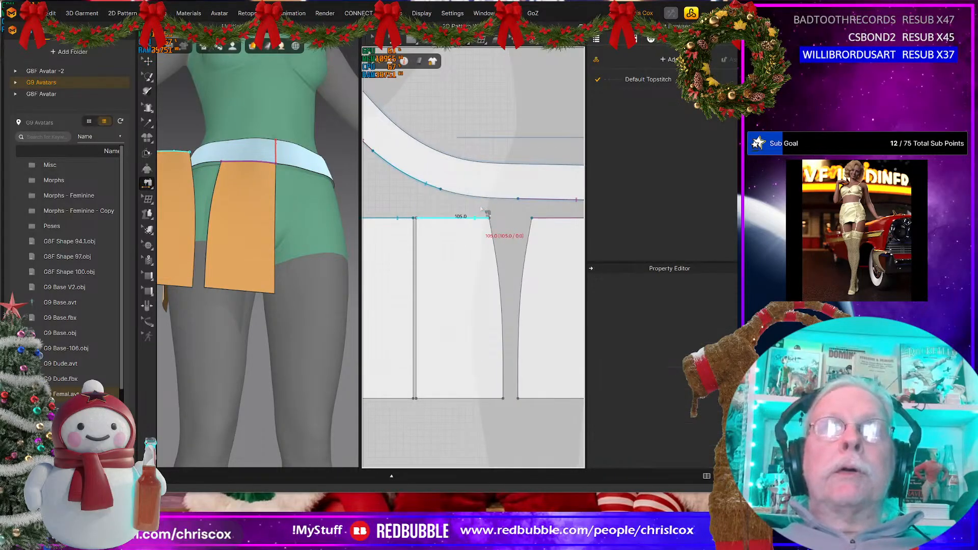
pyautogui.click(488, 197)
# Step: Sew the facing curved edges of the two front panels together and simulate the drape
pyautogui.click(494, 239)
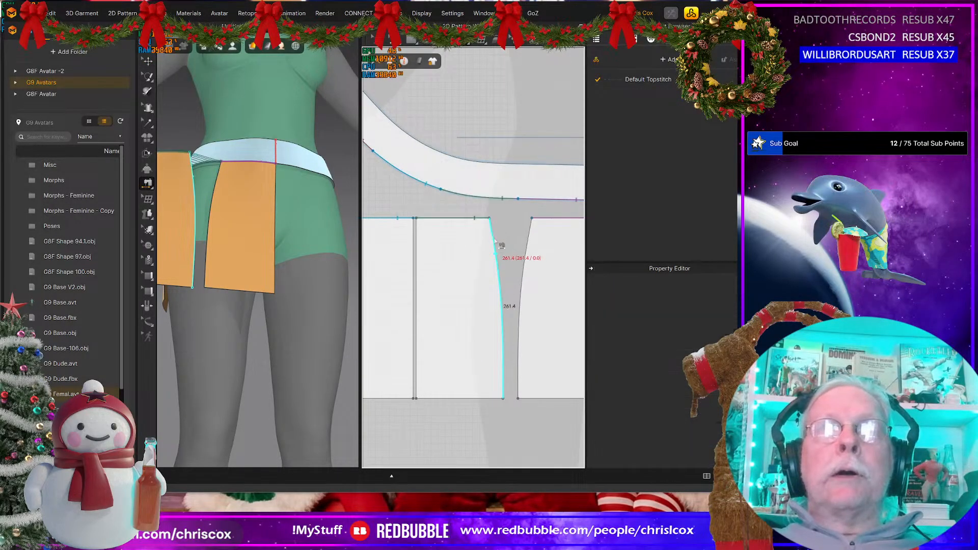
pyautogui.click(260, 304)
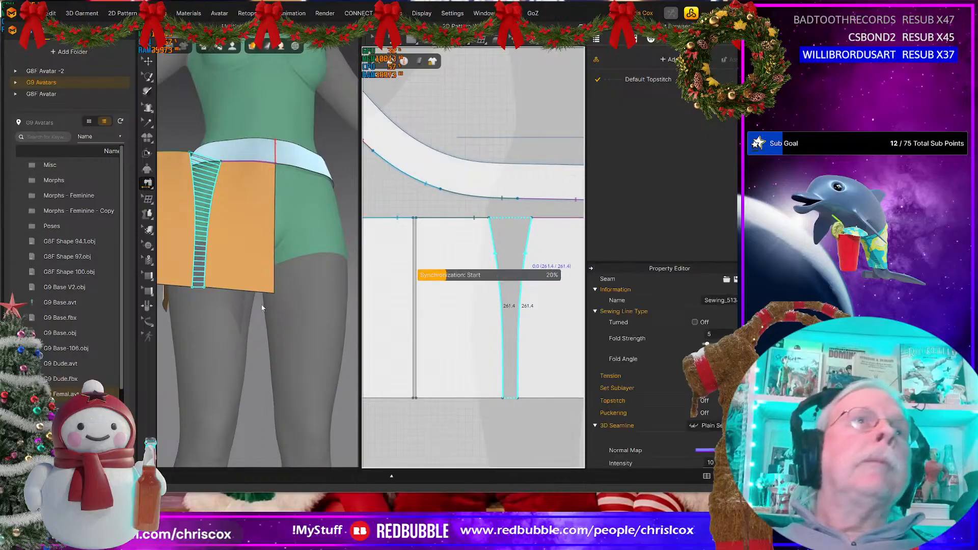
pyautogui.press('space')
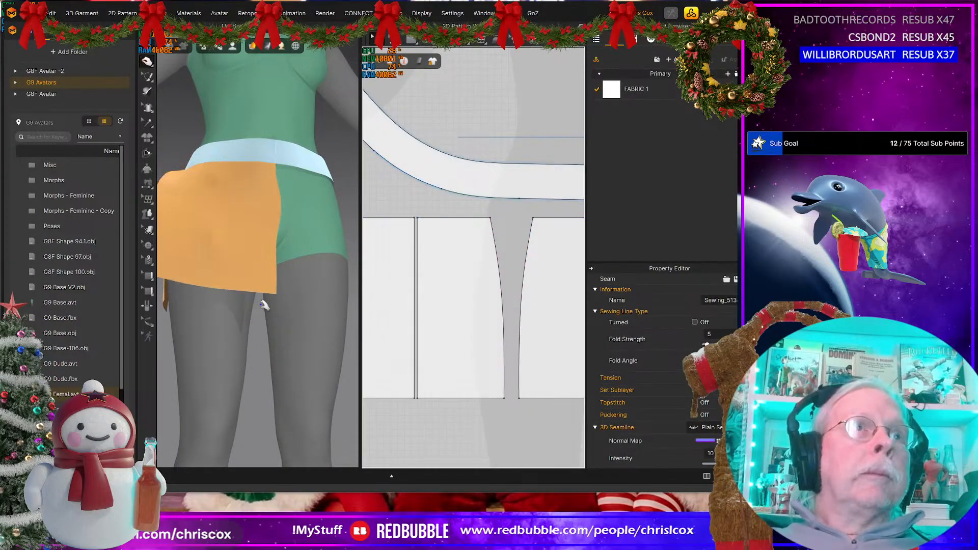
pyautogui.moveTo(264, 309); pyautogui.dragTo(306, 322, button='right')
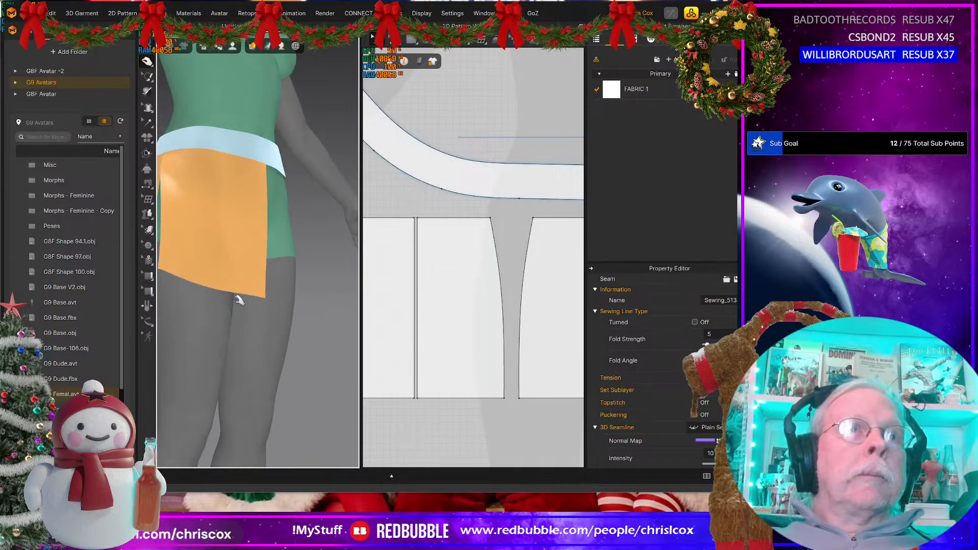
# Step: Sew the front panel copy's straight side edge to the adjacent side-back panel and simulate the skirt again
pyautogui.click(430, 320)
pyautogui.press('n')
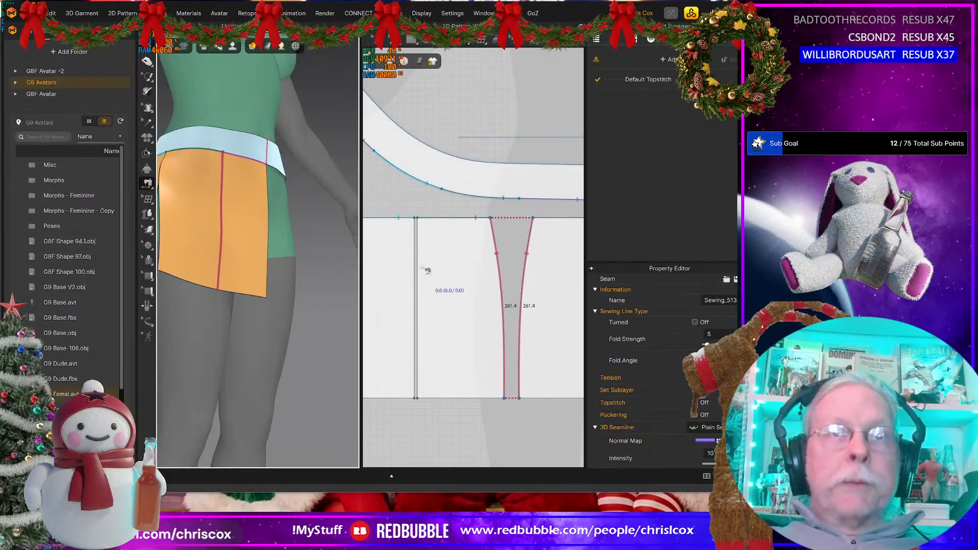
pyautogui.click(418, 267)
pyautogui.click(413, 278)
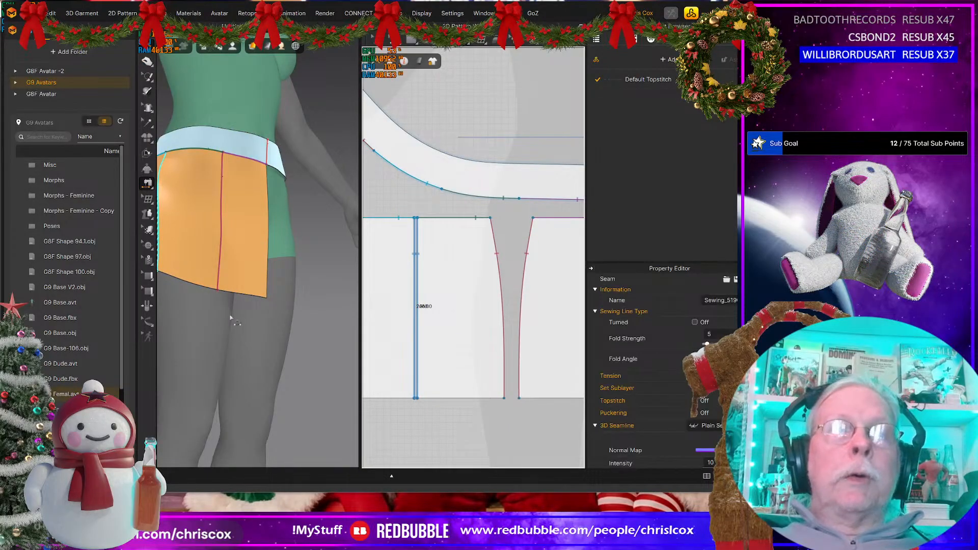
pyautogui.press('q')
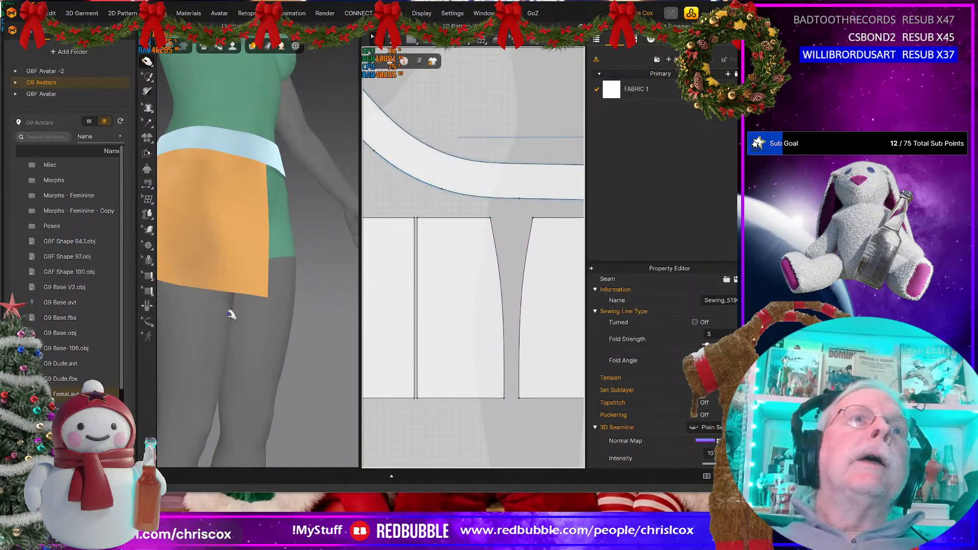
pyautogui.moveTo(231, 315); pyautogui.dragTo(286, 371, button='right')
pyautogui.click(261, 317)
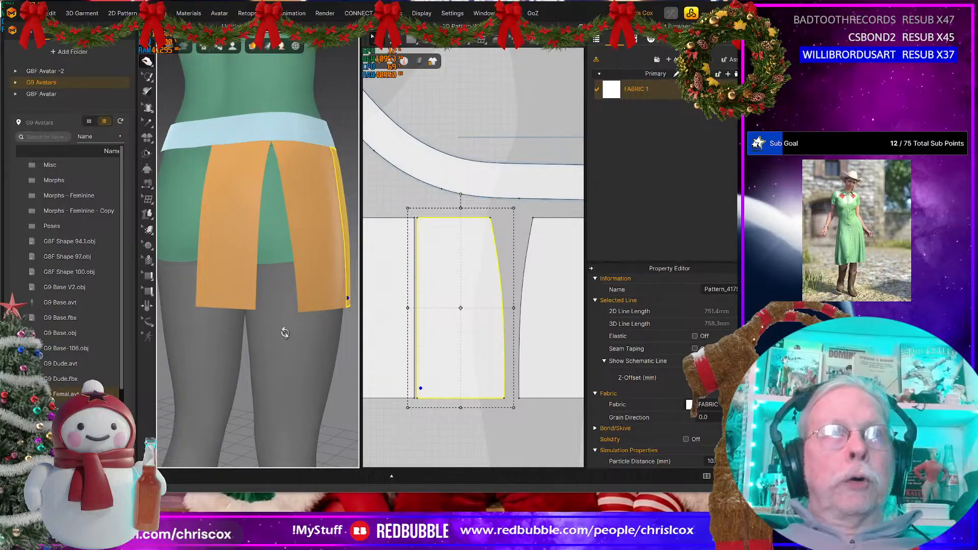
# Step: Move the back panel farther away from the side-back panel in 2D to widen the gap between them
pyautogui.moveTo(284, 332)
pyautogui.mouseDown(button='right')
pyautogui.moveTo(304, 341)
pyautogui.moveTo(288, 336)
pyautogui.mouseUp(button='right')
pyautogui.moveTo(433, 416); pyautogui.dragTo(539, 406, button='middle')
pyautogui.click(387, 349)
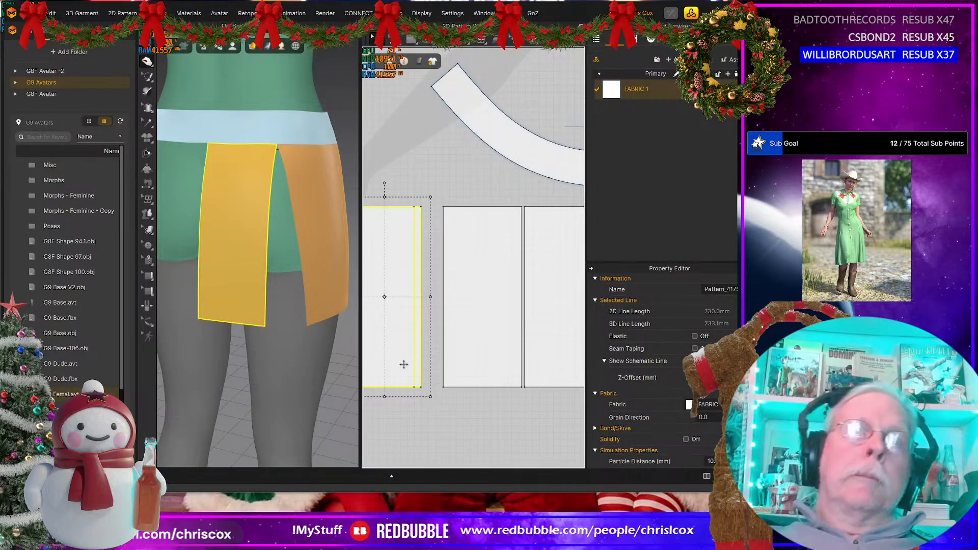
pyautogui.press('Left')
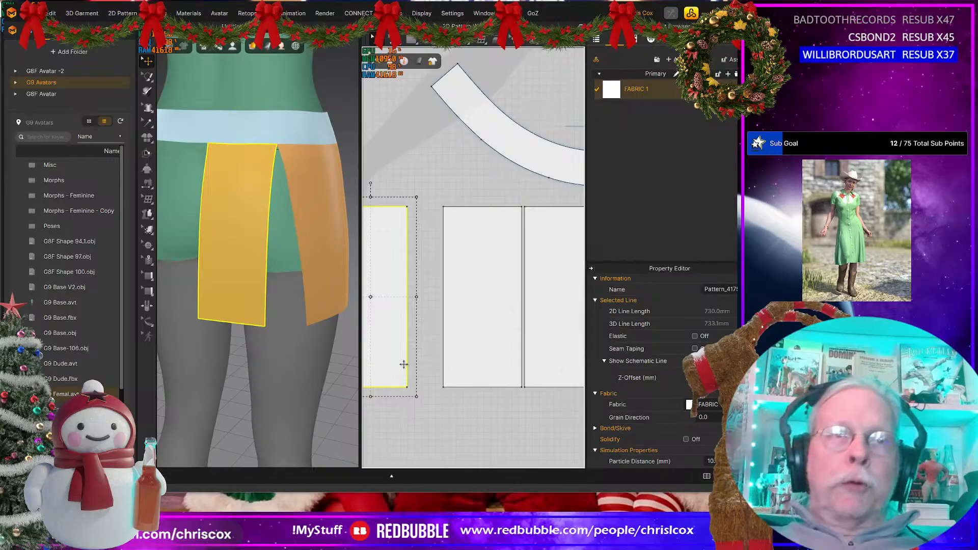
pyautogui.click(396, 324)
pyautogui.press('Left')
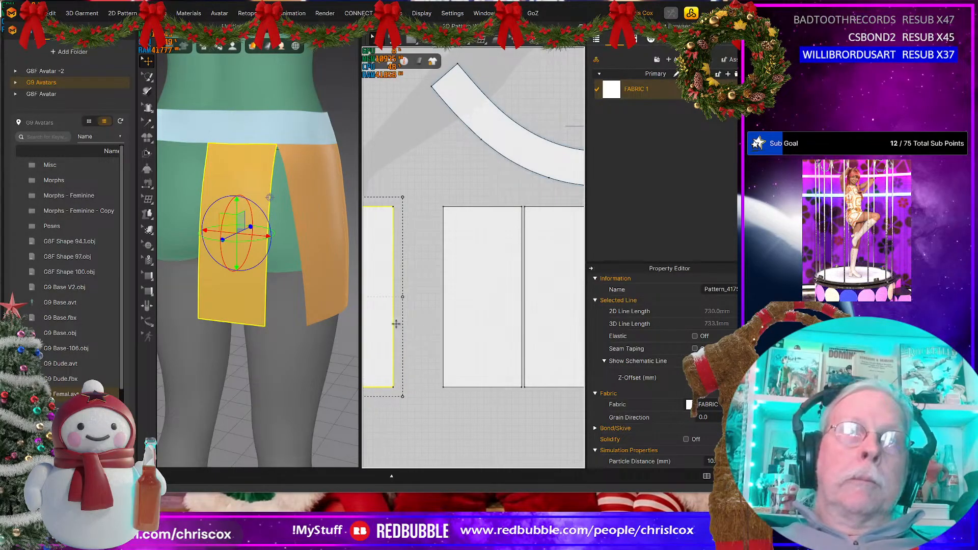
# Step: Shift the back panel's lower corner on the gap side one step outward to start flaring its edge
pyautogui.press('z')
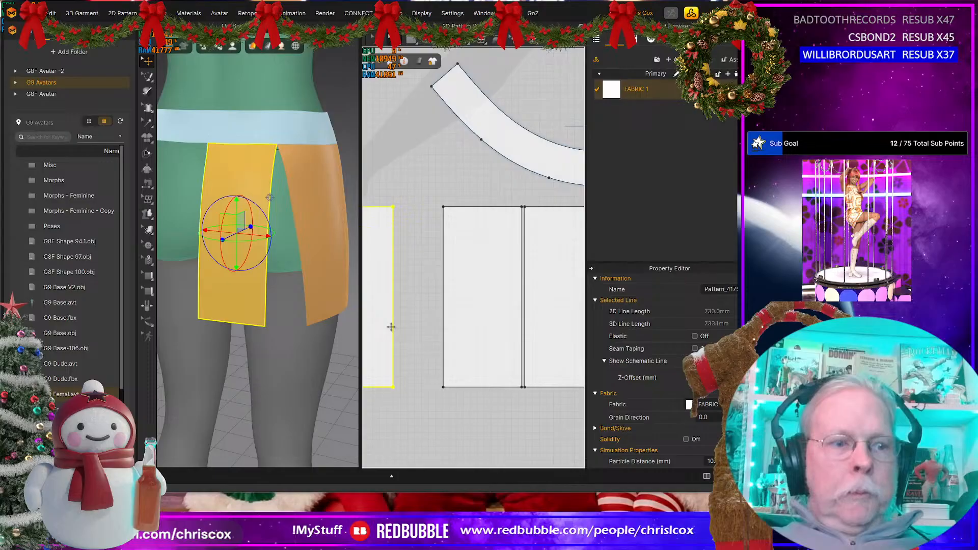
pyautogui.click(393, 387)
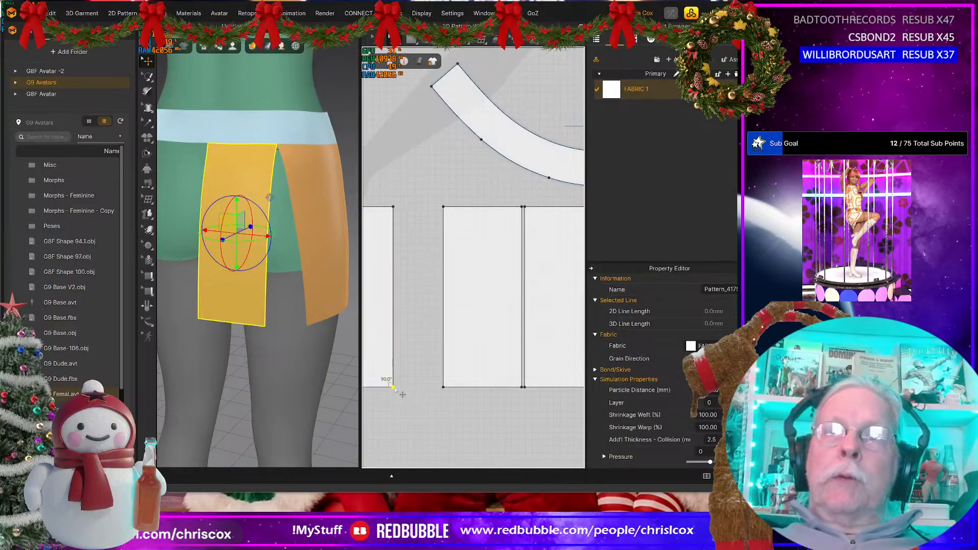
pyautogui.press('Right')
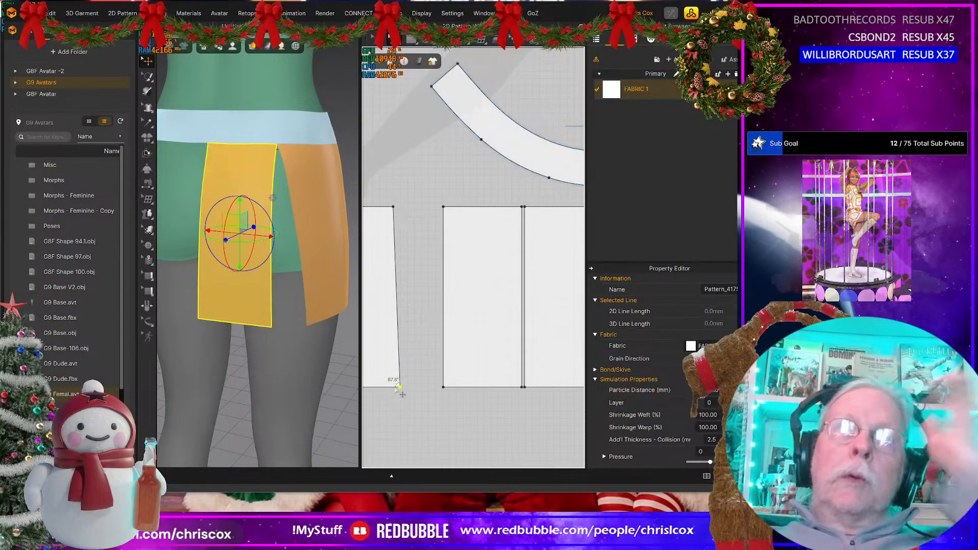
# Step: Set the length of the copied front panel's top edge to 112.8 mm, using Start as the direction
pyautogui.moveTo(550, 295); pyautogui.dragTo(485, 316, button='middle')
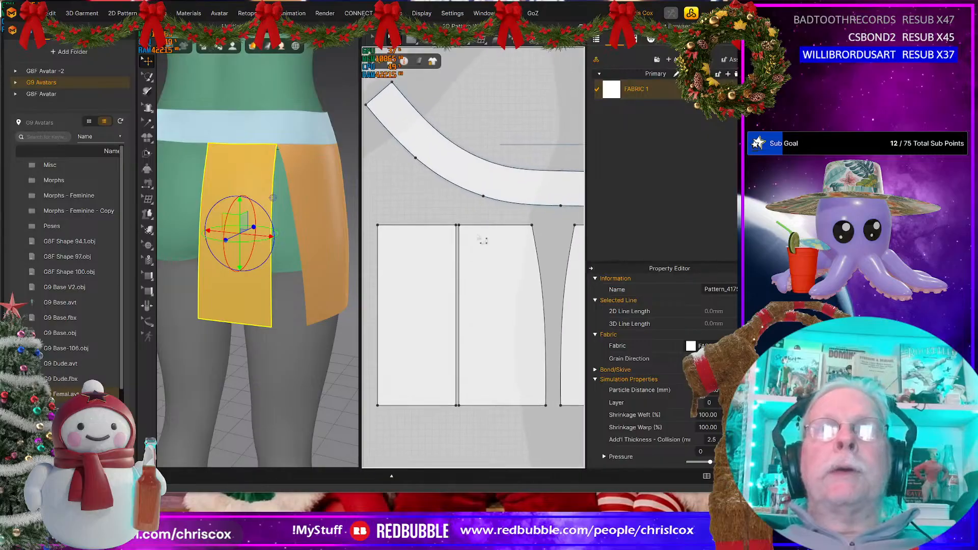
pyautogui.click(478, 225)
pyautogui.rightClick(477, 224)
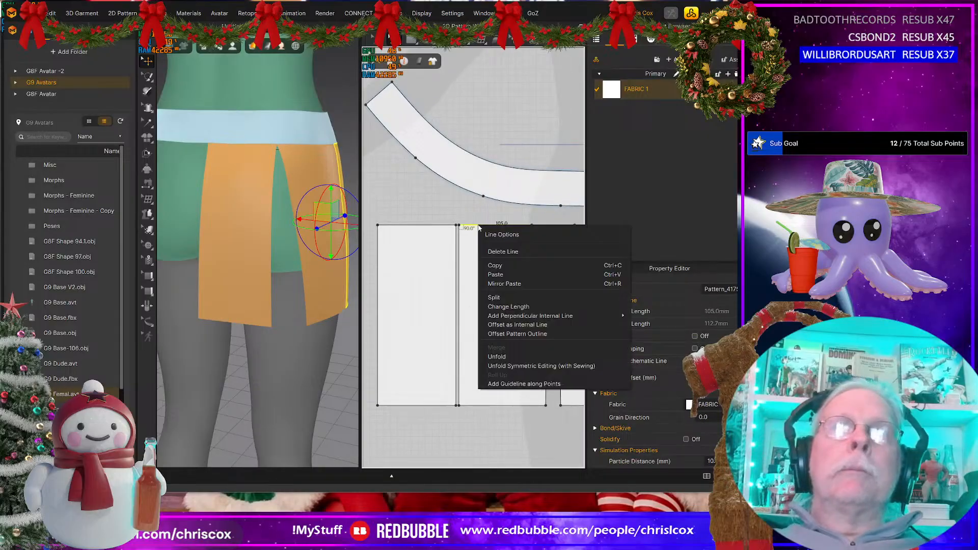
pyautogui.click(507, 310)
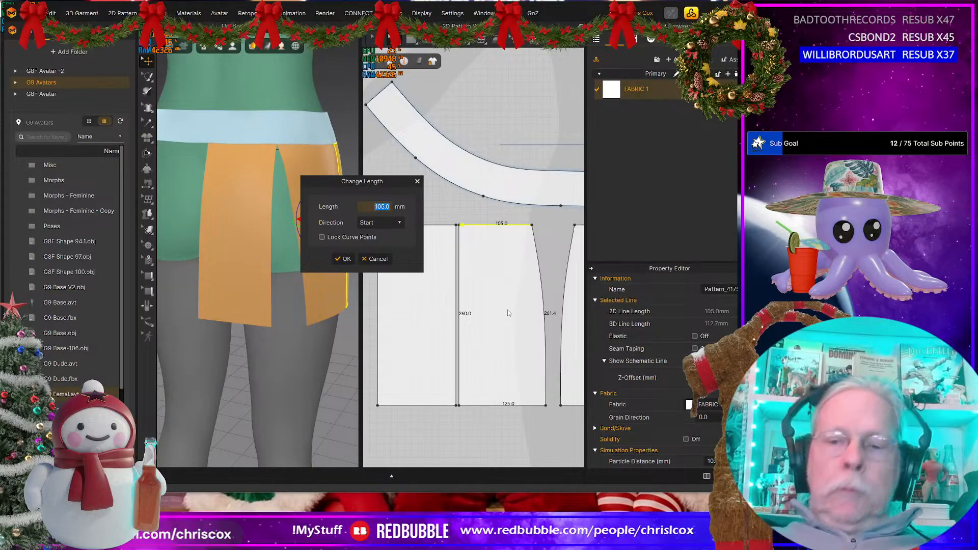
pyautogui.write('112.8')
pyautogui.press('Return')
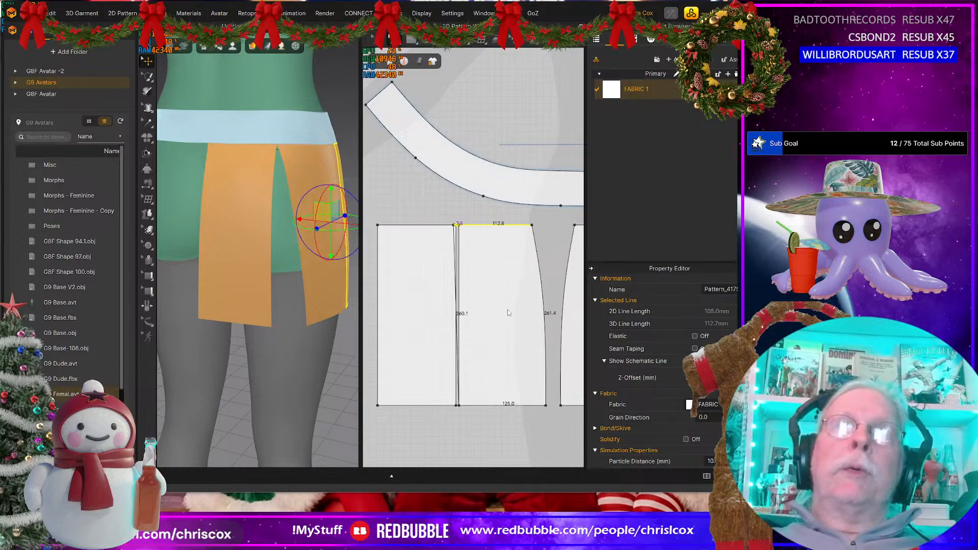
# Step: Move the side-back panel away from the copied front panel, and shift that front panel's lower corner outward to make its straight side vertical
pyautogui.click(417, 358)
pyautogui.press('Left')
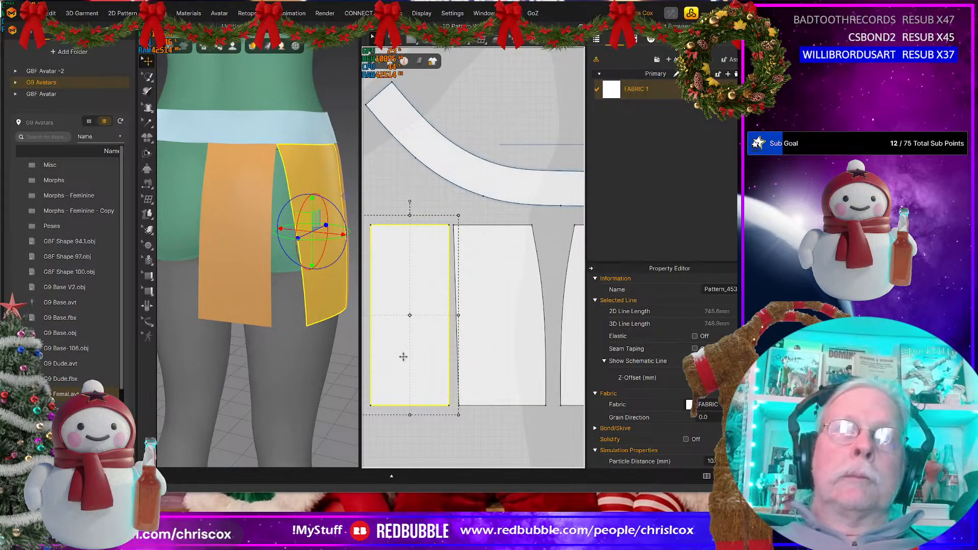
pyautogui.scroll(4, 464, 411)
pyautogui.press('z')
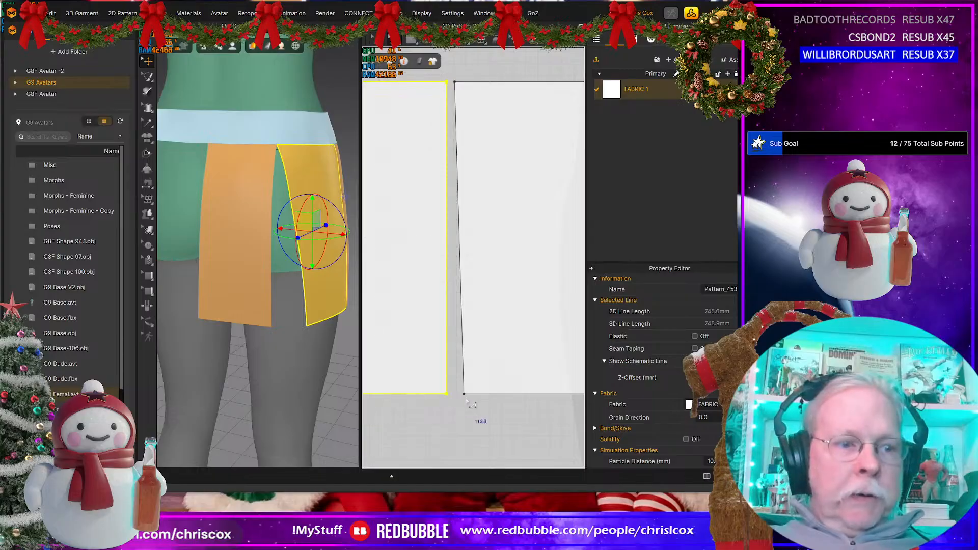
pyautogui.moveTo(464, 394)
pyautogui.mouseDown()
pyautogui.moveTo(506, 393)
pyautogui.moveTo(466, 402)
pyautogui.mouseUp()
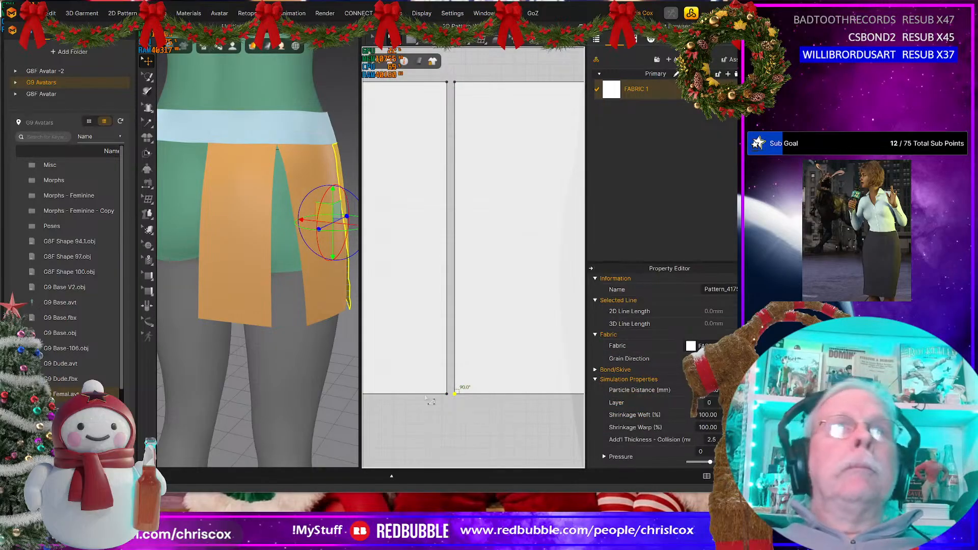
# Step: Simulate the skirt with the widened front panel and check its fit around the hip and back
pyautogui.moveTo(248, 343); pyautogui.dragTo(249, 320, button='middle')
pyautogui.moveTo(249, 320); pyautogui.dragTo(165, 326, button='right')
pyautogui.press('space')
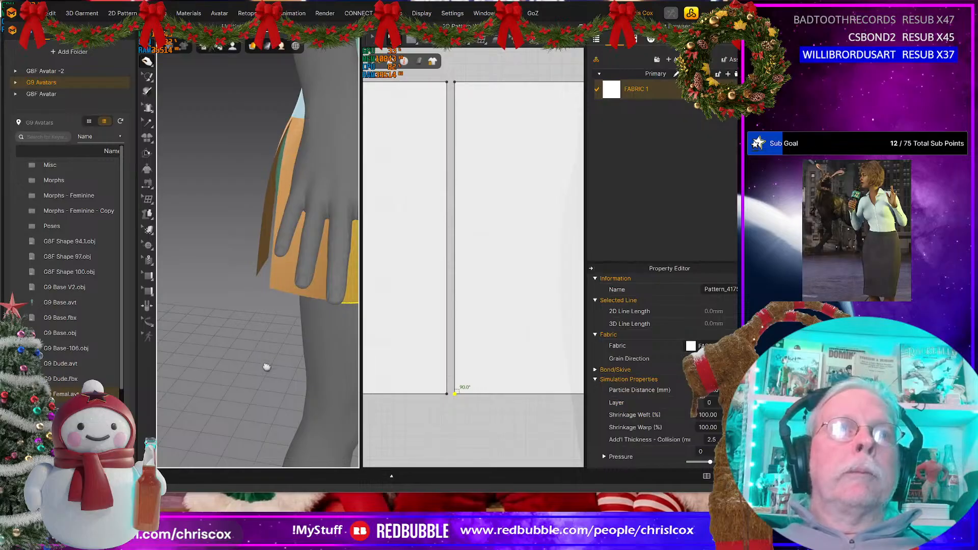
pyautogui.moveTo(266, 367); pyautogui.dragTo(306, 360, button='right')
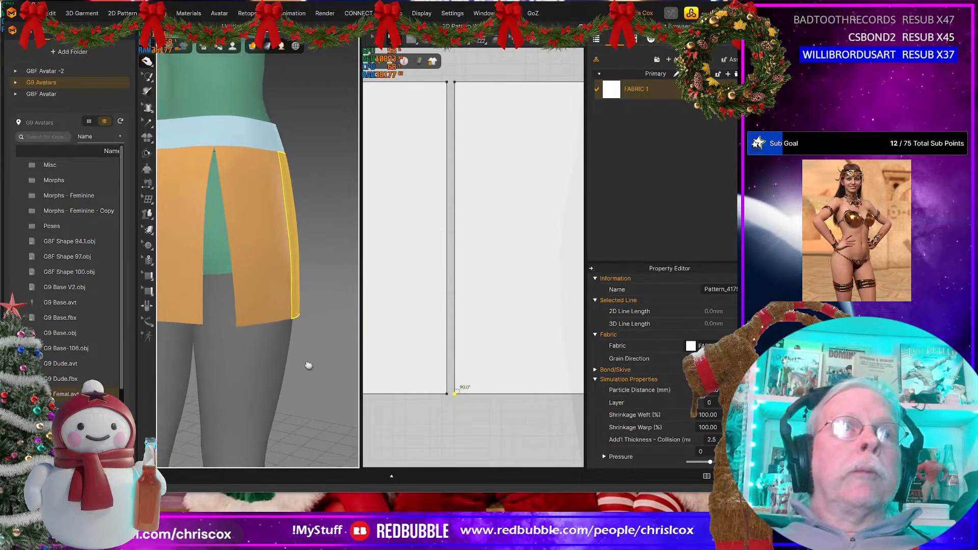
# Step: Shift the back panel's lower corner farther toward the side-back panel, widening its bottom edge to 135 mm
pyautogui.moveTo(458, 430); pyautogui.dragTo(586, 419, button='middle')
pyautogui.moveTo(484, 431); pyautogui.dragTo(522, 447, button='middle')
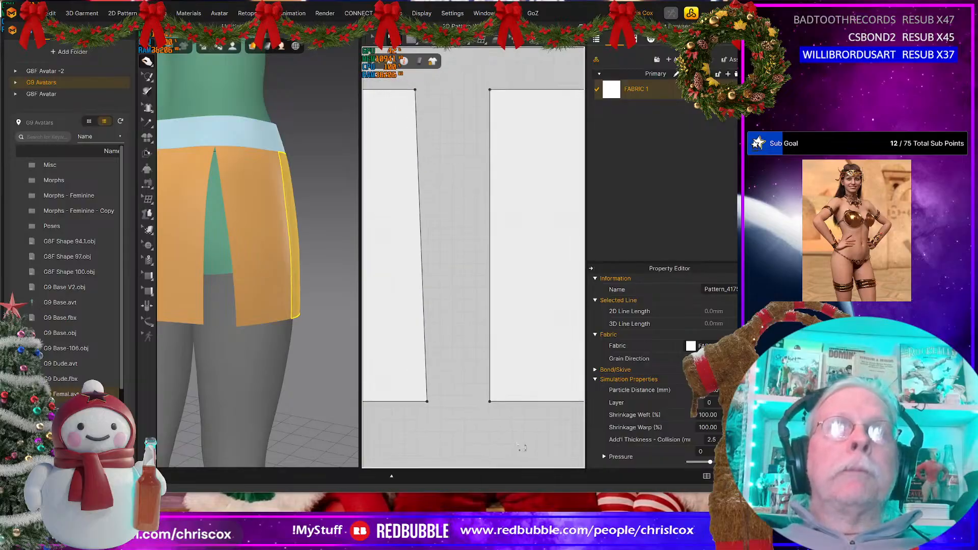
pyautogui.click(427, 402)
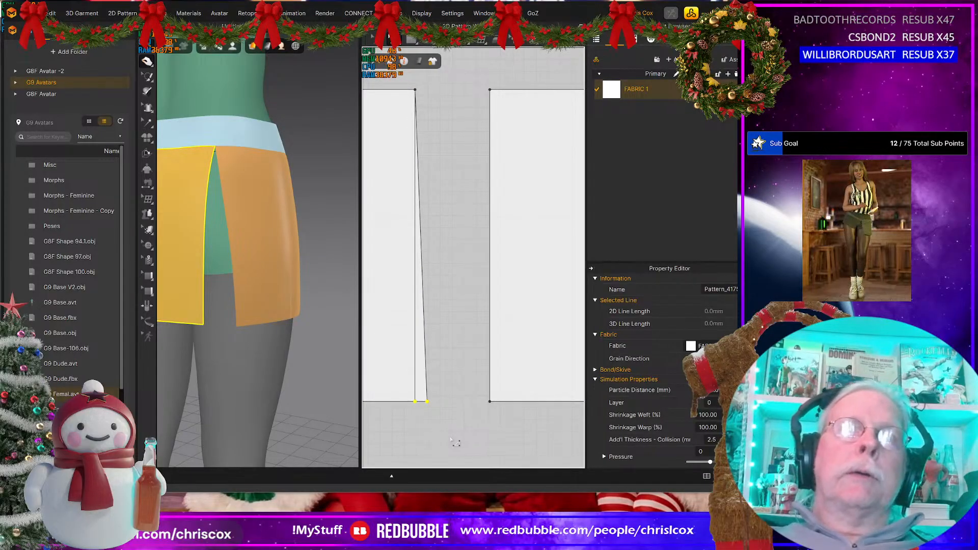
pyautogui.press('Right')
pyautogui.press('Right')
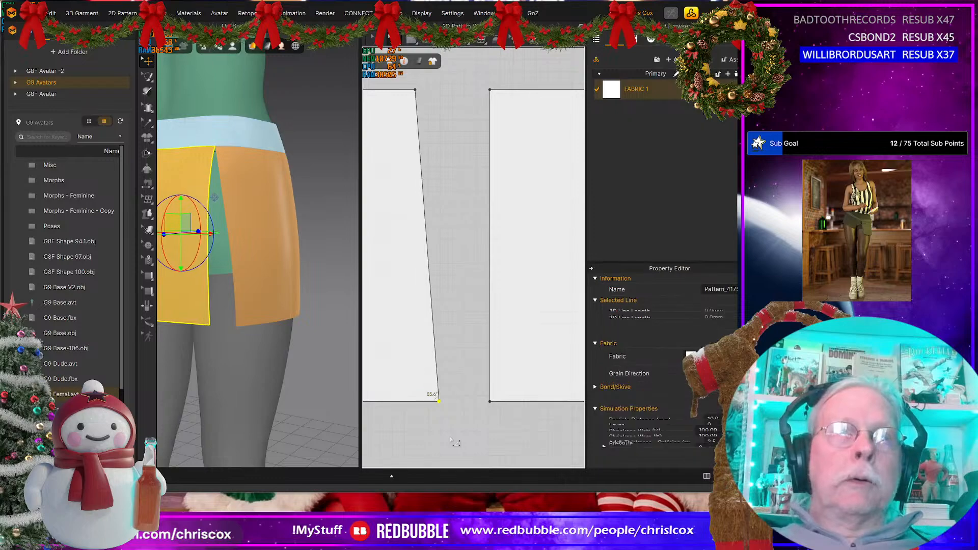
pyautogui.press('Right')
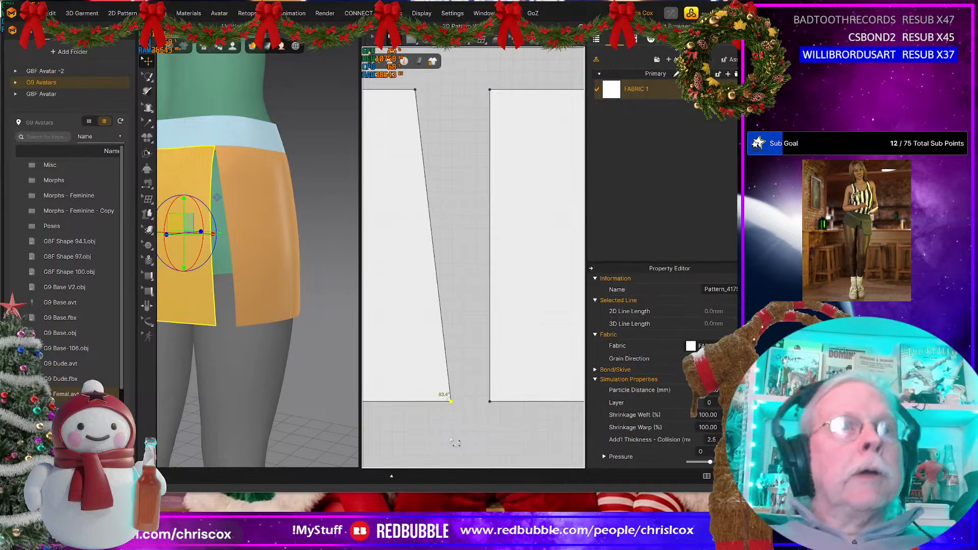
# Step: Shift the side-back panel's facing lower corner outward until it nearly meets the back panel's flared corner
pyautogui.click(490, 402)
pyautogui.press('Left')
pyautogui.press('Left')
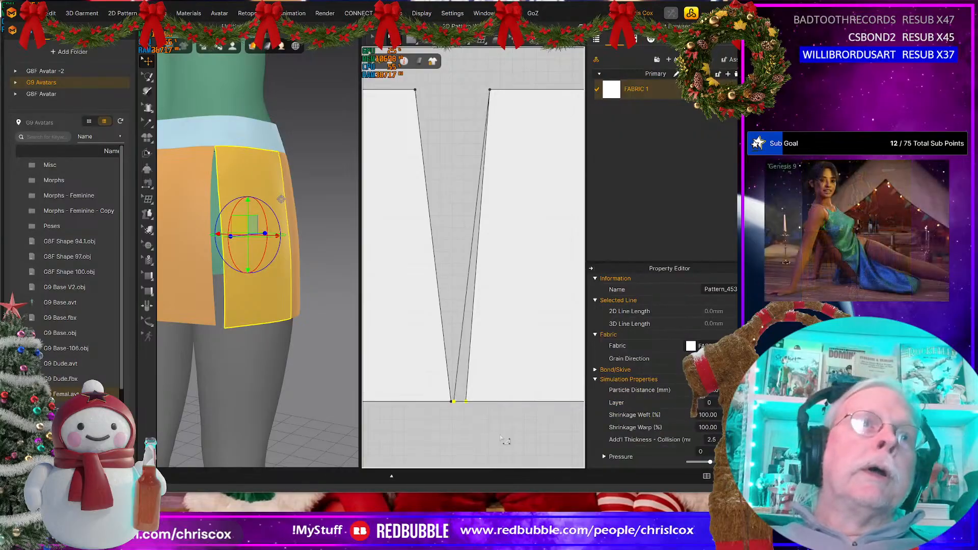
pyautogui.press('Left')
# Step: Bend the back panel's slanted side edge into a gentle outward curve with a curve point about a quarter of the way down
pyautogui.moveTo(285, 305); pyautogui.dragTo(264, 331, button='right')
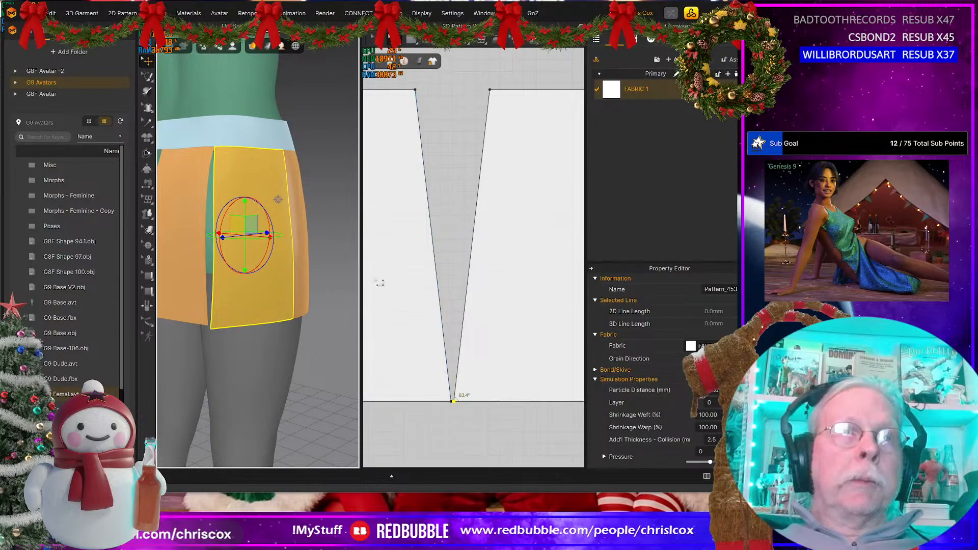
pyautogui.scroll(-5, 252, 349)
pyautogui.moveTo(252, 343); pyautogui.dragTo(137, 335, button='right')
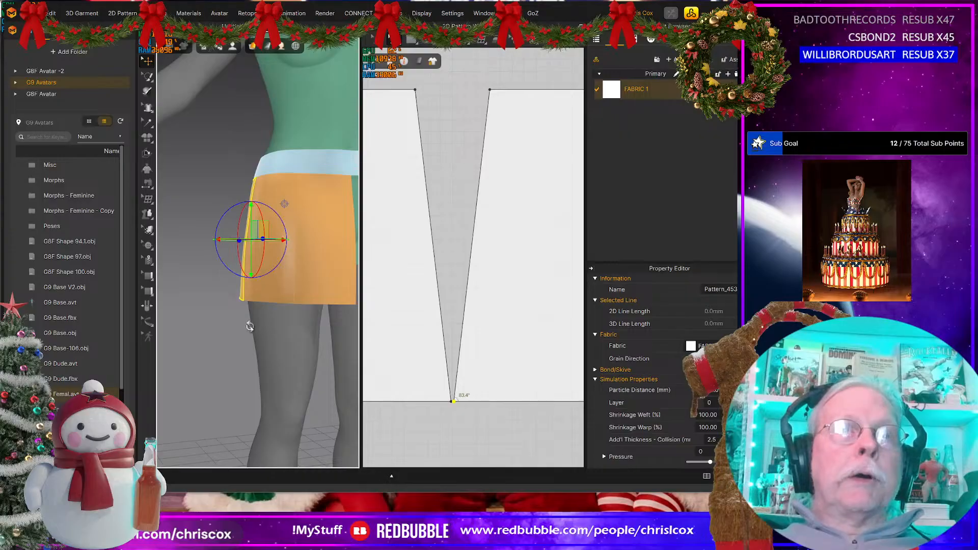
pyautogui.moveTo(250, 327); pyautogui.dragTo(309, 254, button='right')
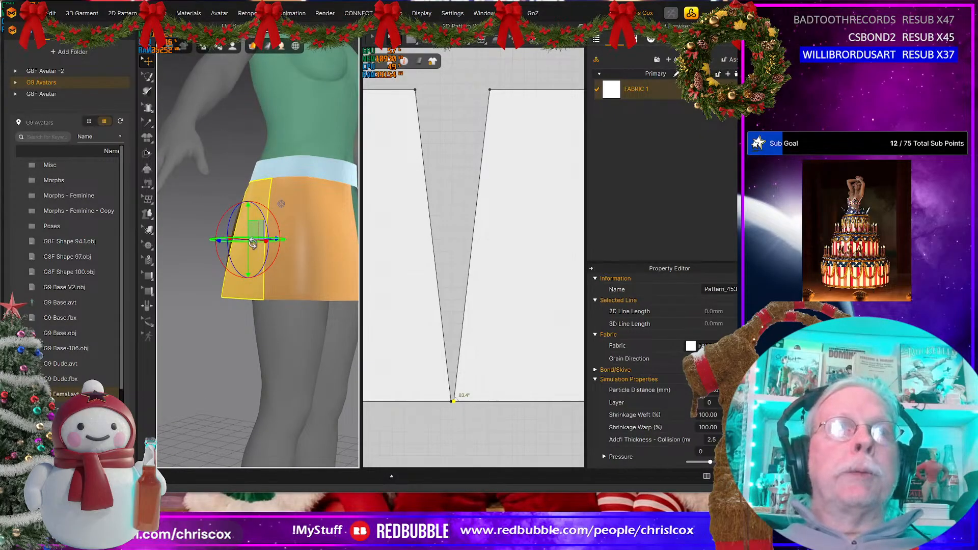
pyautogui.moveTo(240, 233); pyautogui.dragTo(323, 279, button='right')
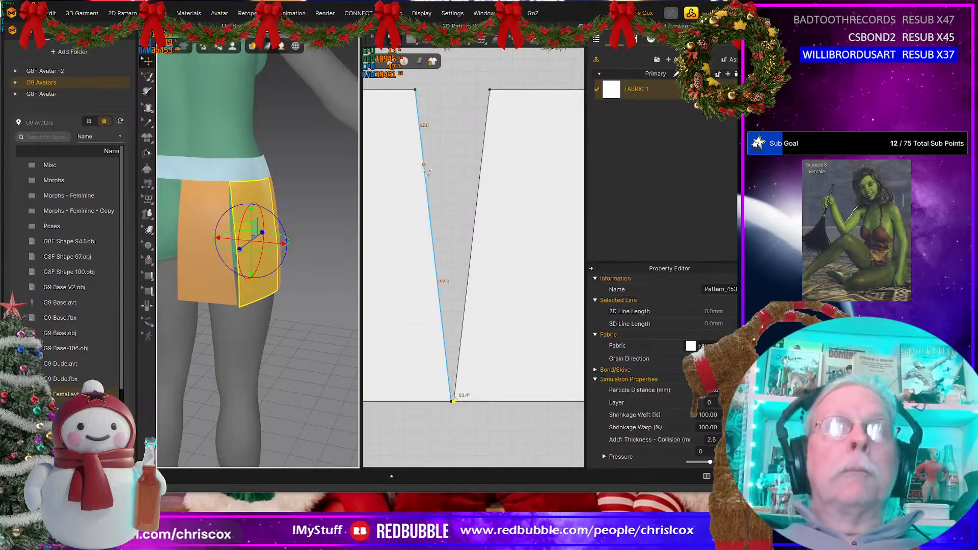
pyautogui.moveTo(424, 176); pyautogui.dragTo(436, 169)
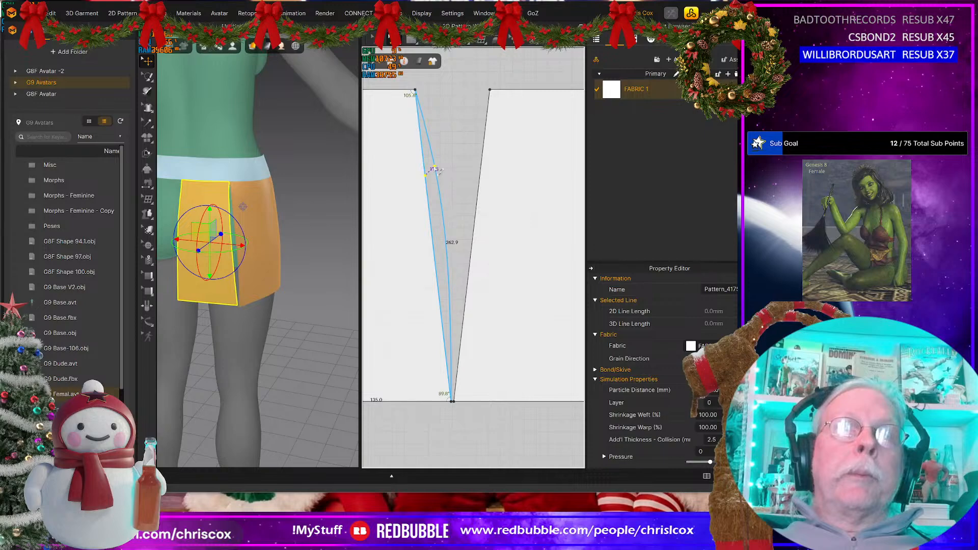
pyautogui.moveTo(437, 170); pyautogui.dragTo(437, 170)
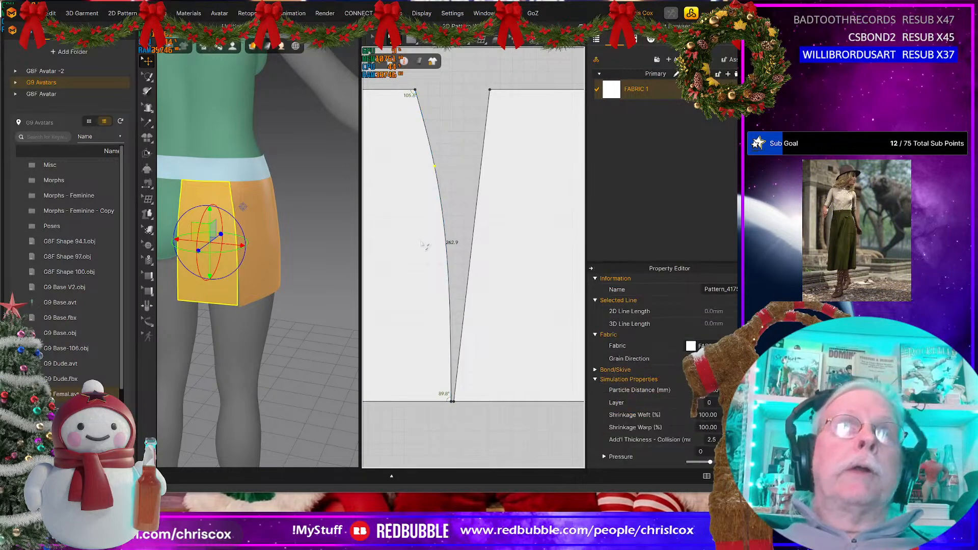
# Step: Replace the straight-edged side-back panel with a horizontally flipped copy of the curved back panel
pyautogui.click(494, 273)
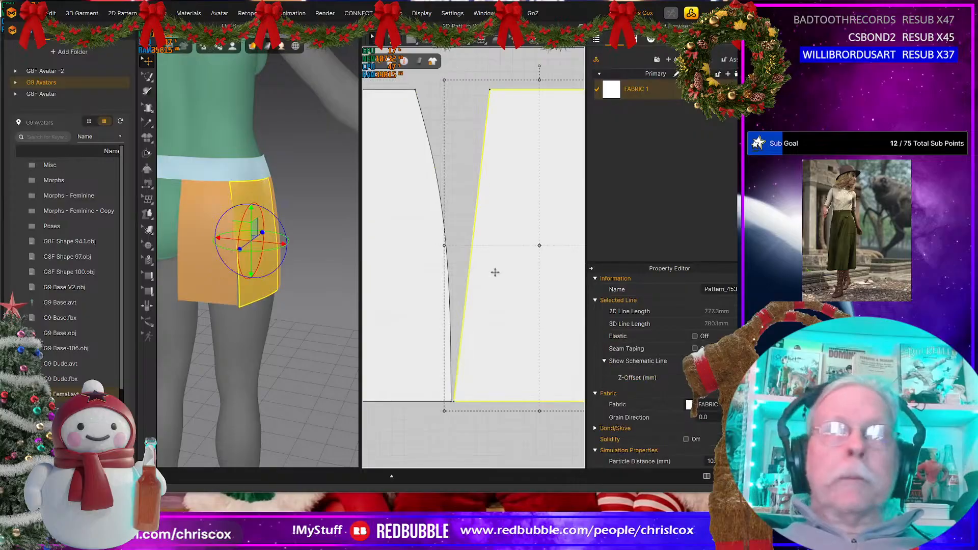
pyautogui.press('Delete')
pyautogui.click(392, 309)
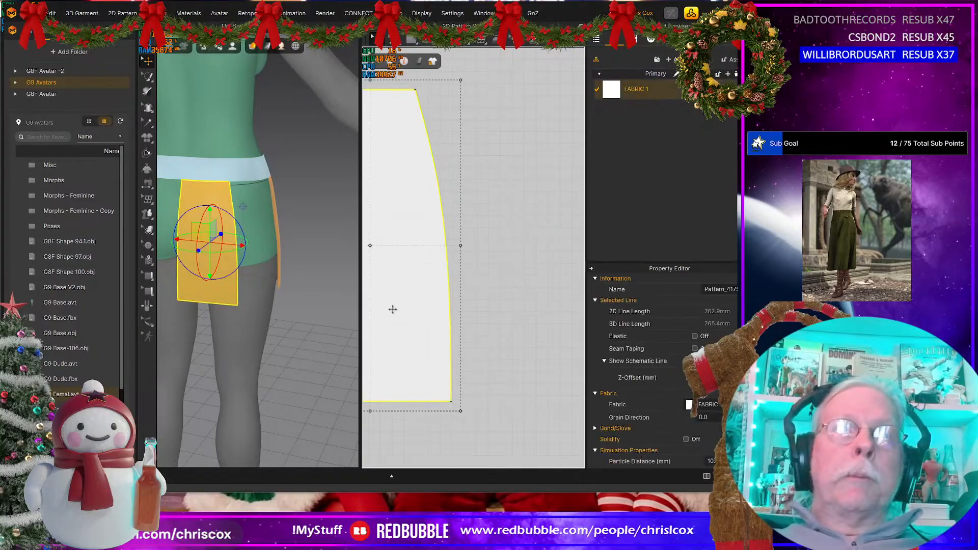
pyautogui.hotkey('ctrl', 'd')
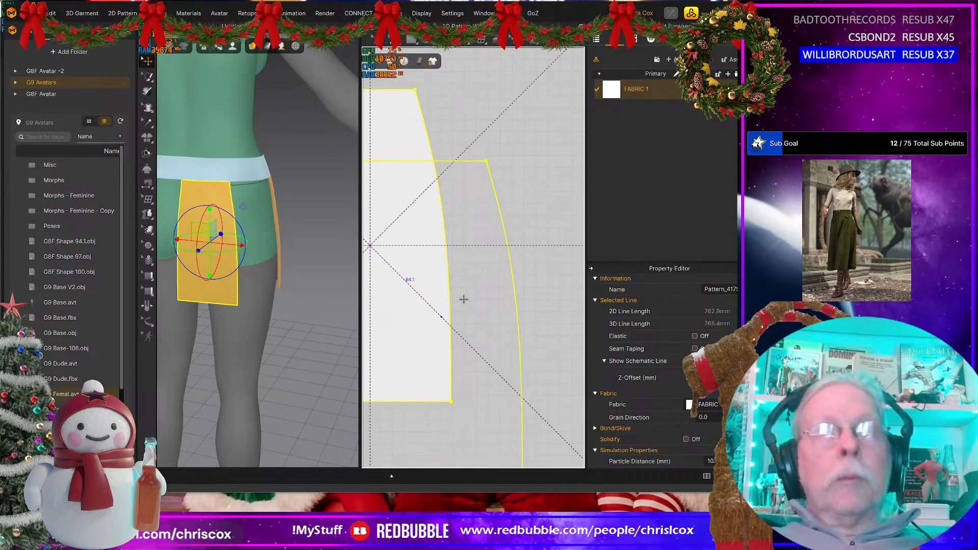
pyautogui.click(525, 253)
pyautogui.rightClick(525, 259)
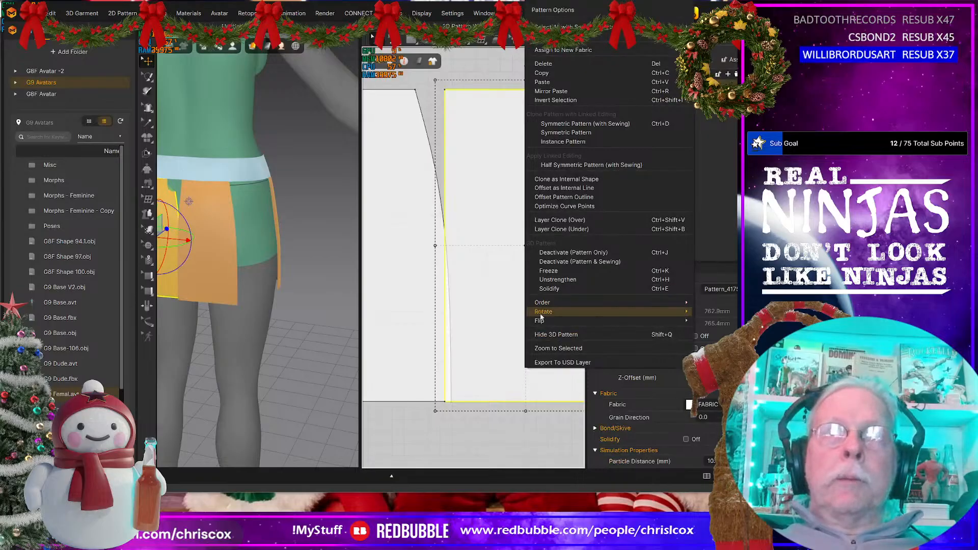
pyautogui.click(684, 325)
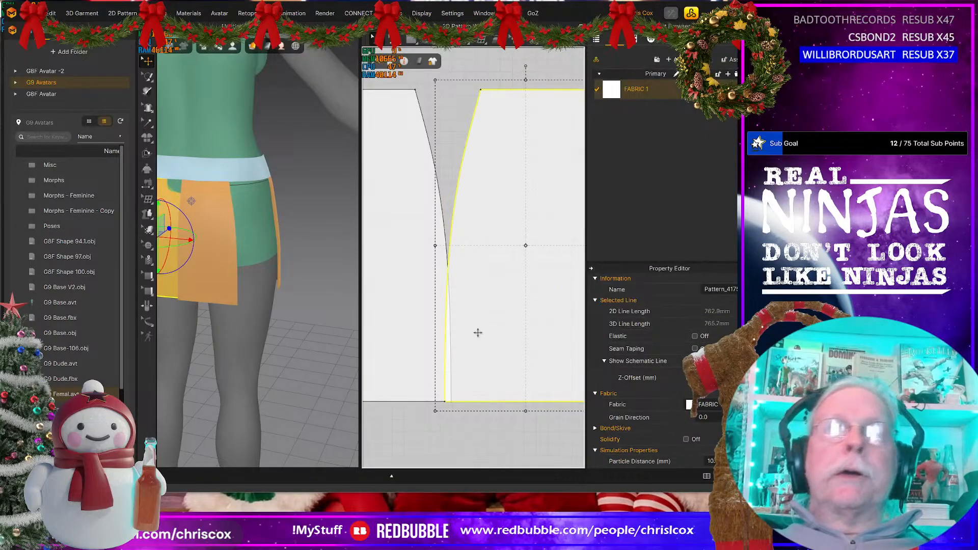
# Step: Move the flipped panel copy in 3D to the open side of the avatar's hip, beside the original back panel
pyautogui.moveTo(187, 302); pyautogui.dragTo(224, 326, button='right')
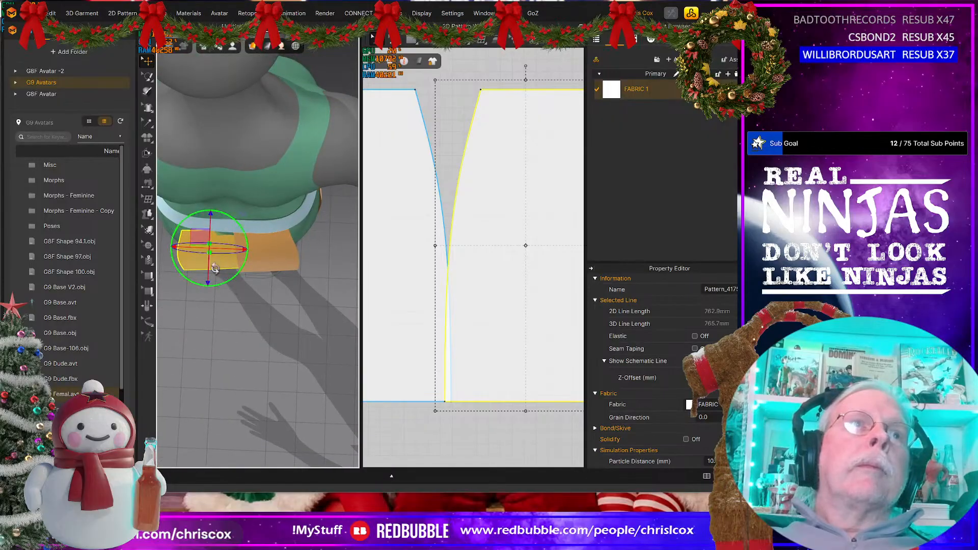
pyautogui.moveTo(197, 233); pyautogui.dragTo(329, 234)
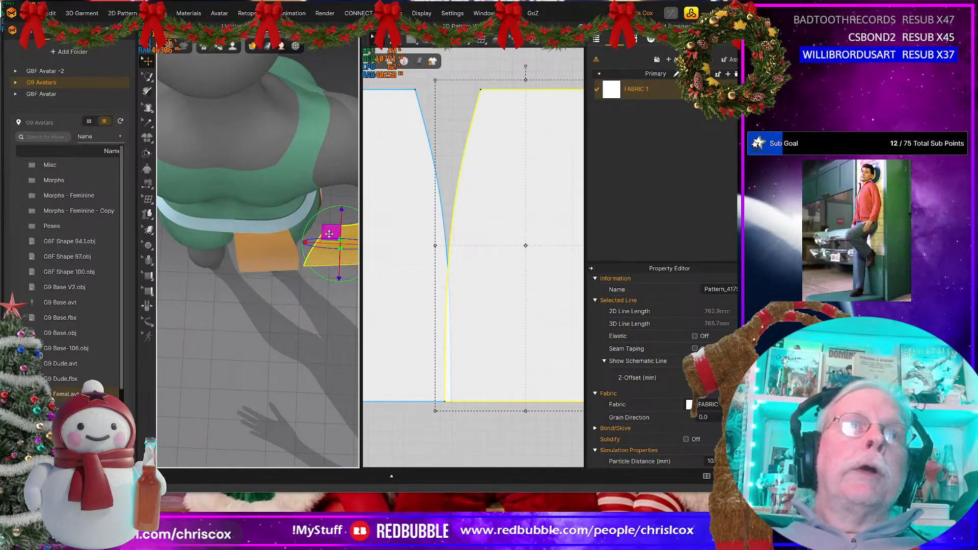
# Step: Lengthen the new side-back panel's top edge to 112.8 mm from its End side and shift the lower corner outward to square the straight side
pyautogui.moveTo(464, 336); pyautogui.dragTo(371, 351, button='middle')
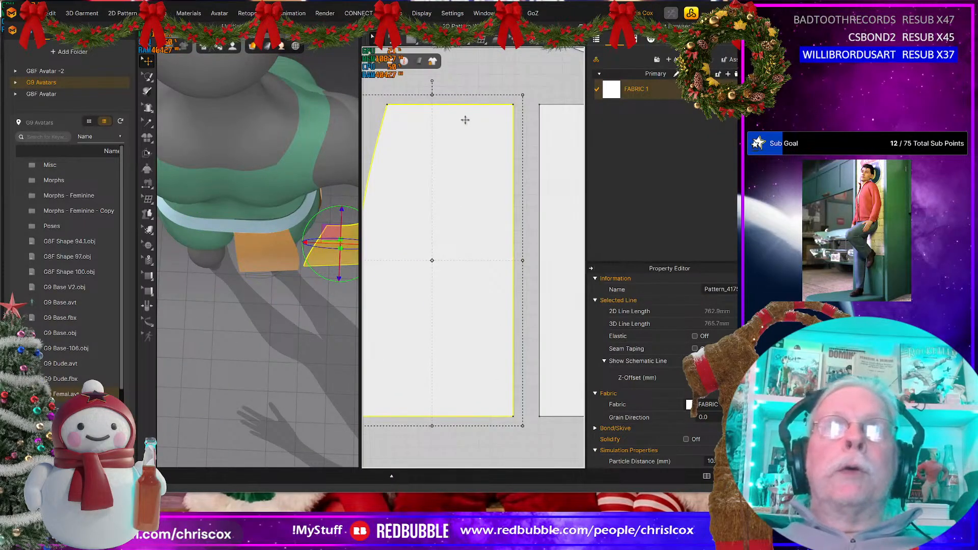
pyautogui.press('z')
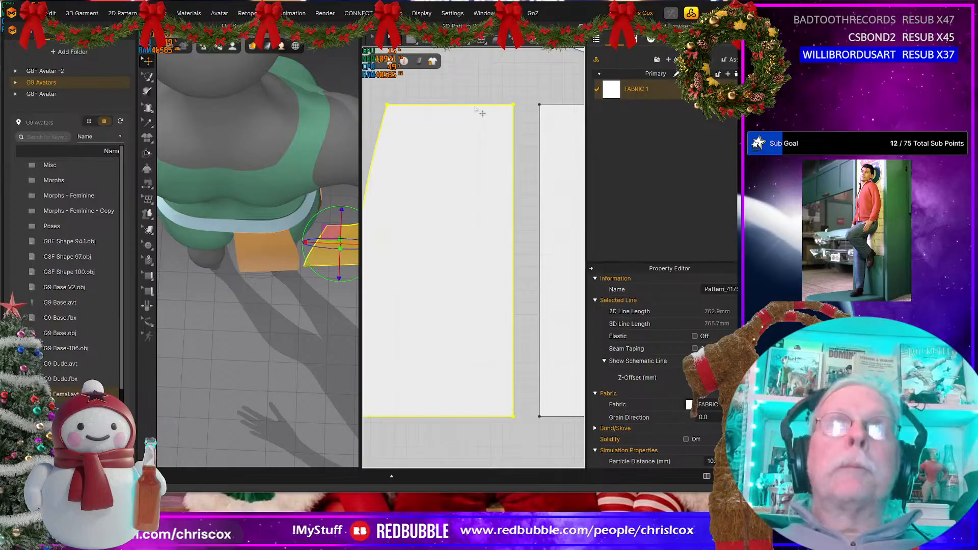
pyautogui.rightClick(475, 105)
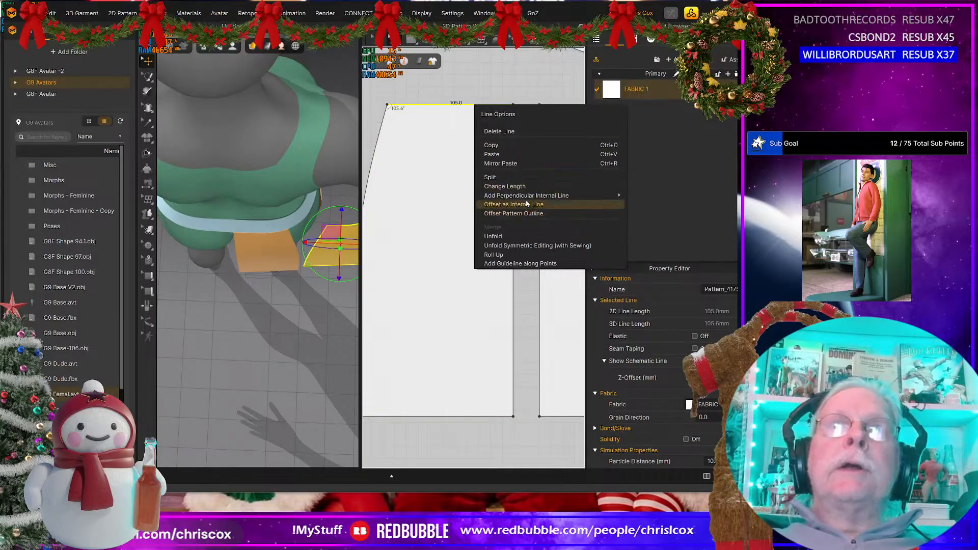
pyautogui.click(502, 186)
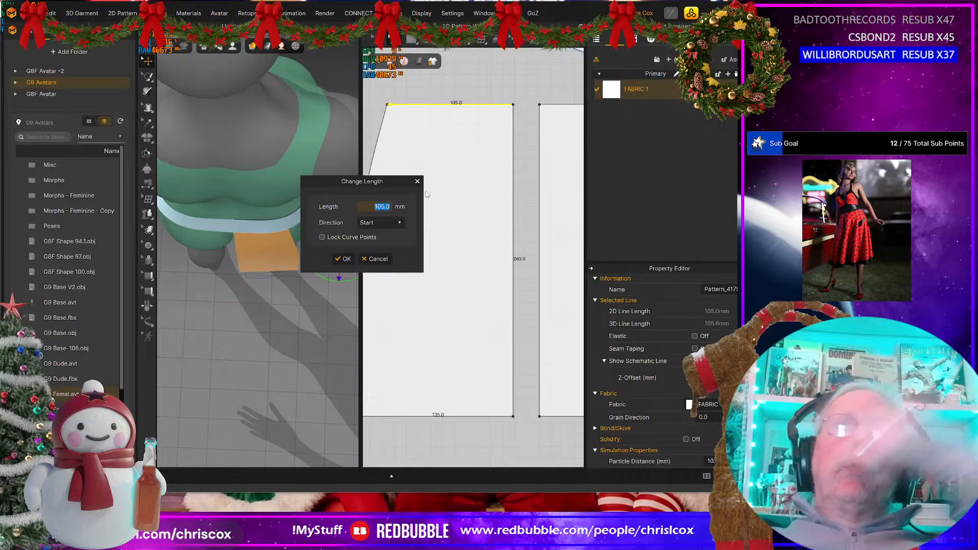
pyautogui.click(375, 247)
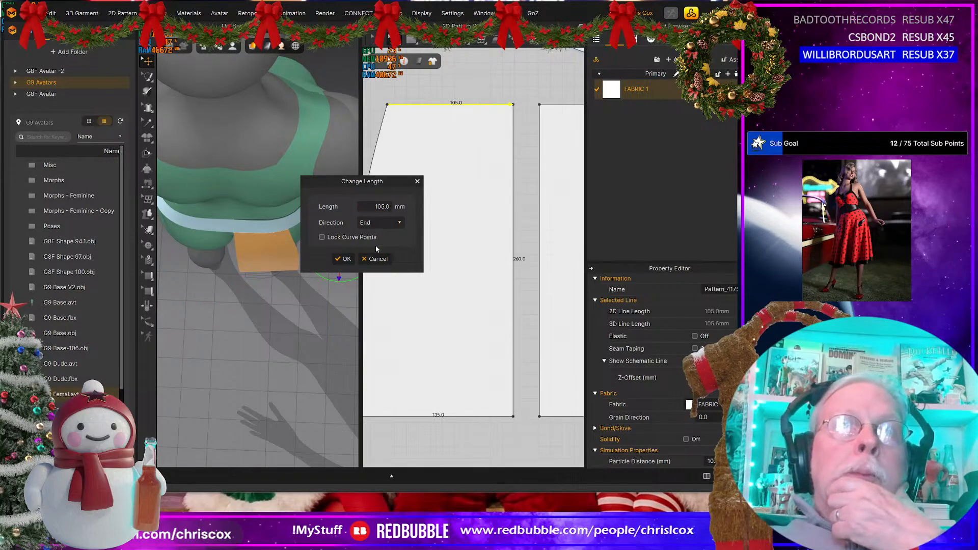
pyautogui.doubleClick(406, 202)
pyautogui.write('112.8')
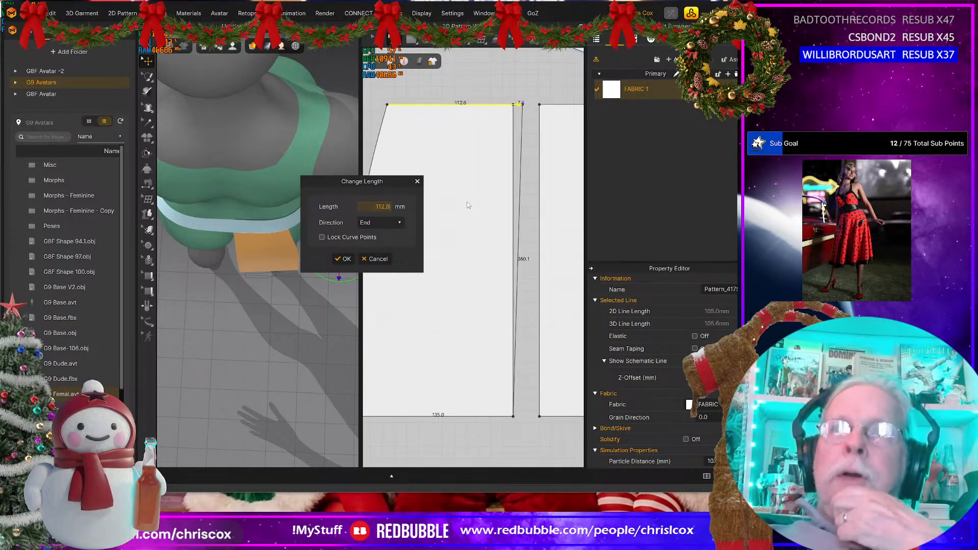
pyautogui.press('Return')
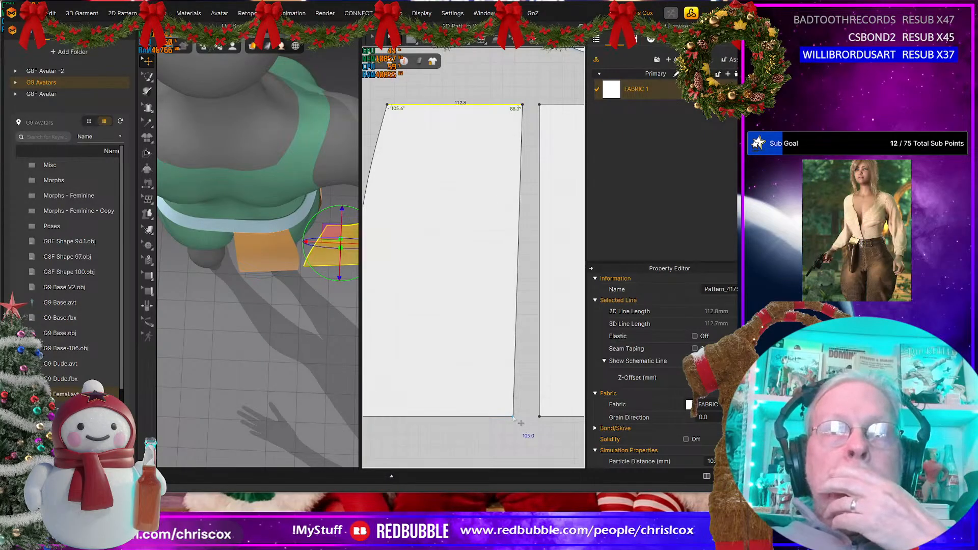
pyautogui.moveTo(513, 416); pyautogui.dragTo(521, 416)
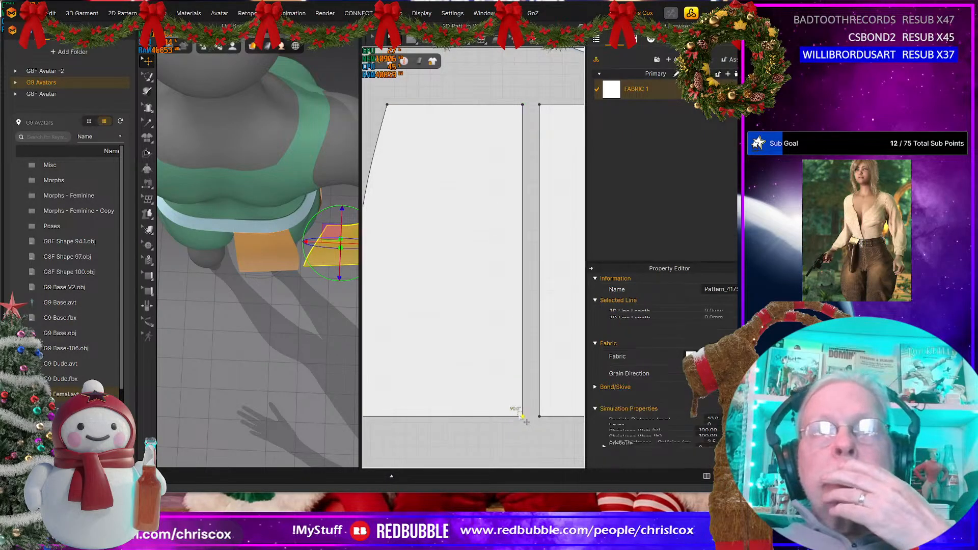
# Step: Sew the new side-back panel to the adjacent front-side panel, the waistband's lower edge and the back panel's curved edge
pyautogui.scroll(-3, 522, 416)
pyautogui.moveTo(514, 417); pyautogui.dragTo(499, 438, button='middle')
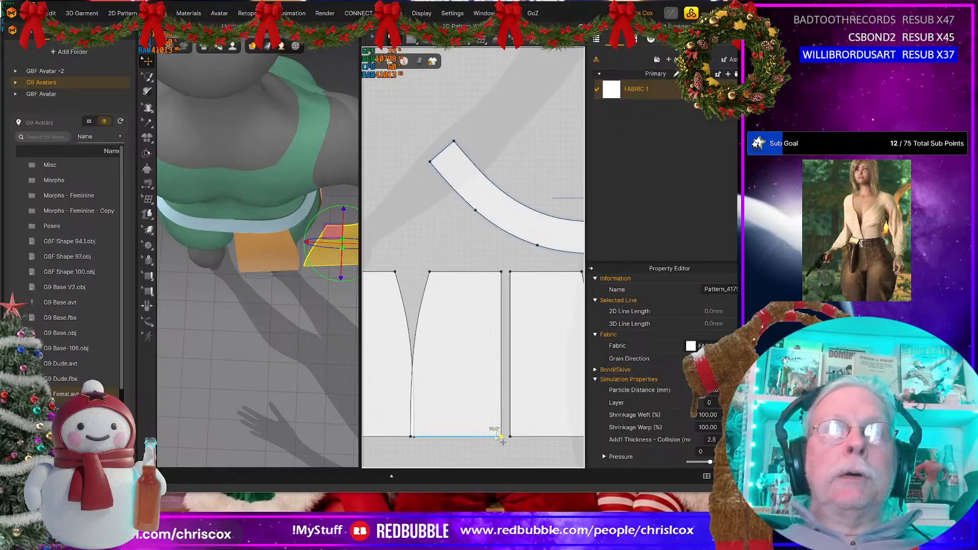
pyautogui.press('n')
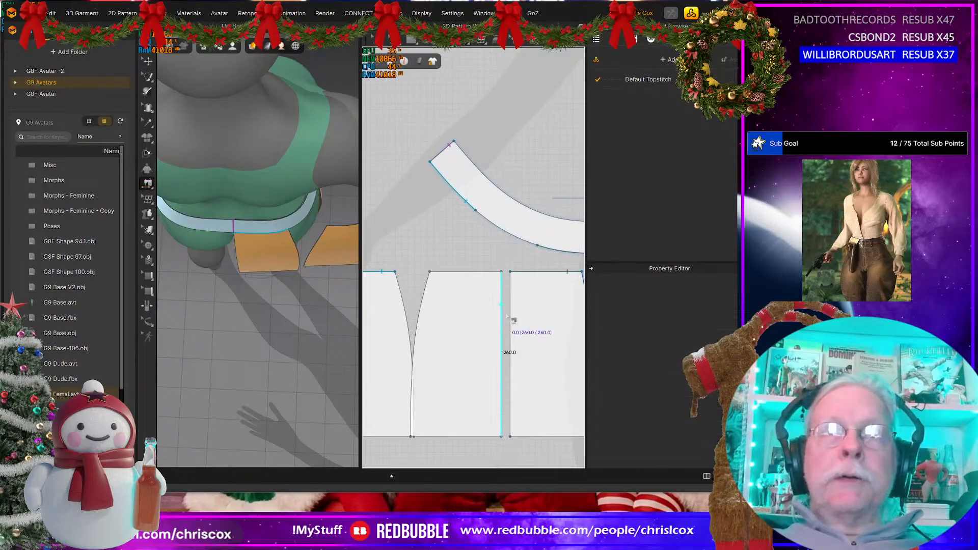
pyautogui.click(502, 322)
pyautogui.click(510, 326)
pyautogui.click(489, 271)
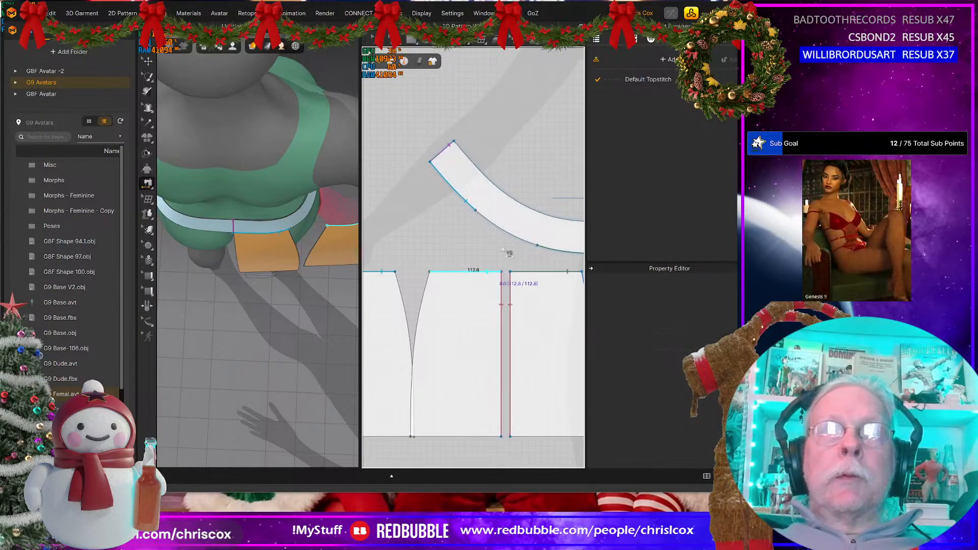
pyautogui.click(507, 230)
pyautogui.click(429, 301)
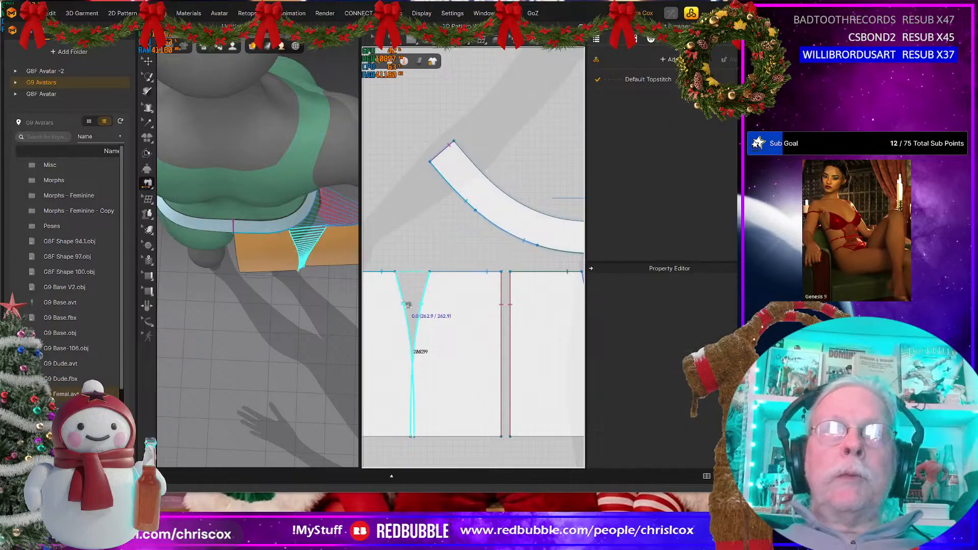
pyautogui.click(403, 305)
# Step: Simulate the newly sewn panels, tug the cloth into place and check the drape around the back and hip
pyautogui.press('space')
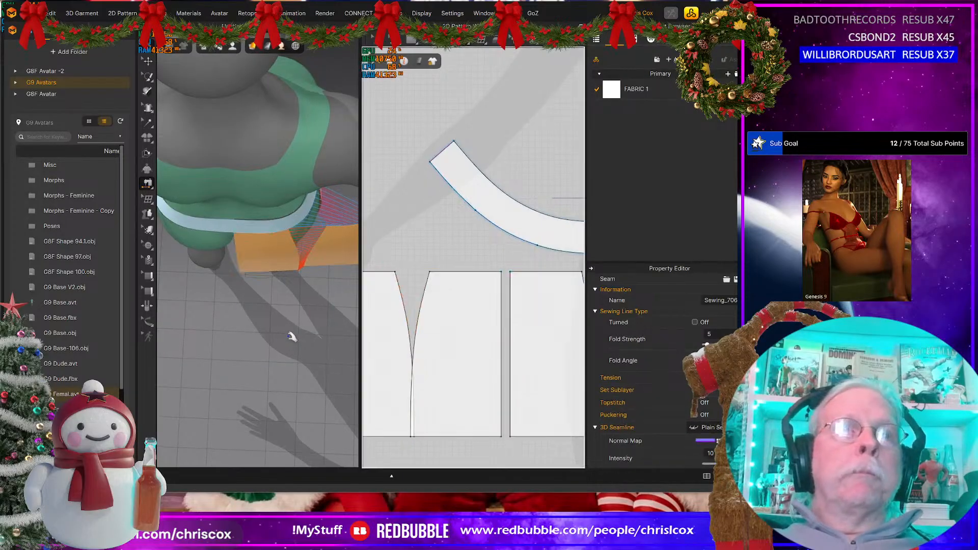
pyautogui.moveTo(282, 341); pyautogui.dragTo(278, 269, button='right')
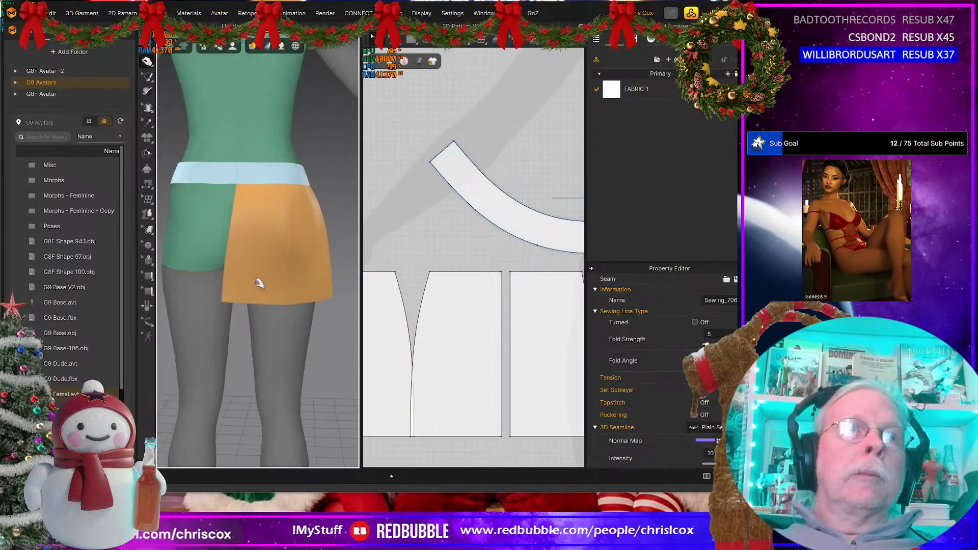
pyautogui.moveTo(259, 285); pyautogui.dragTo(321, 291)
pyautogui.moveTo(307, 325); pyautogui.dragTo(133, 326, button='right')
pyautogui.scroll(-3, 254, 339)
pyautogui.moveTo(255, 339)
pyautogui.mouseDown(button='right')
pyautogui.moveTo(168, 342)
pyautogui.moveTo(258, 344)
pyautogui.mouseUp(button='right')
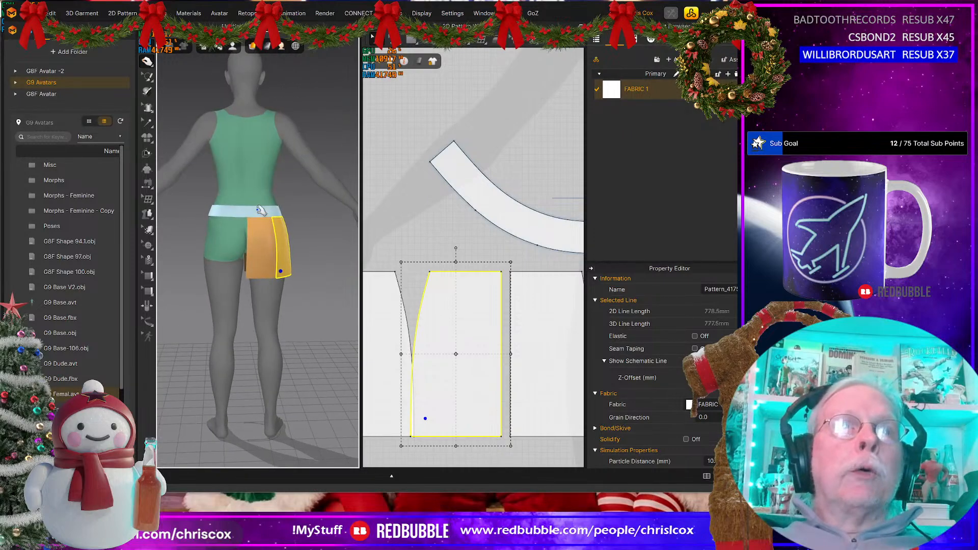
pyautogui.click(247, 247)
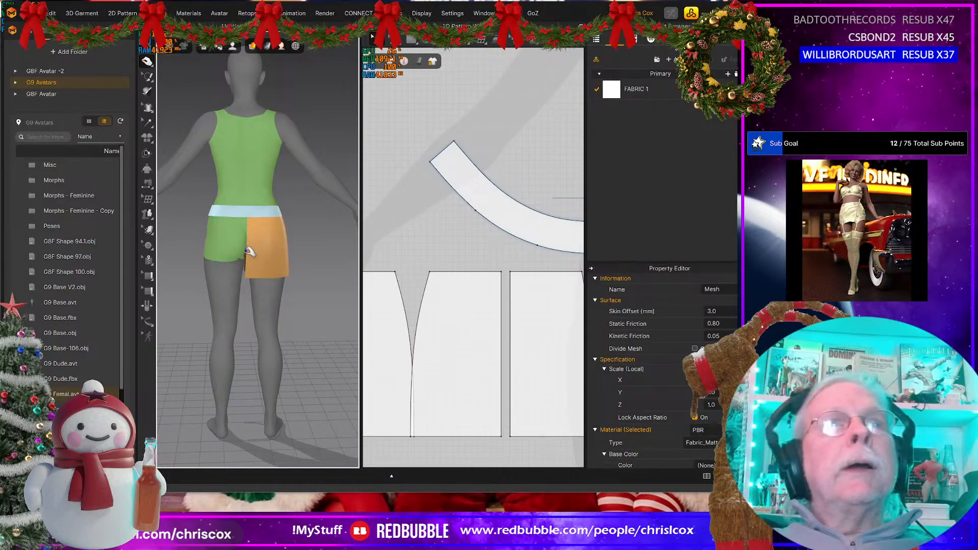
pyautogui.click(248, 251)
pyautogui.moveTo(422, 354); pyautogui.dragTo(478, 340, button='middle')
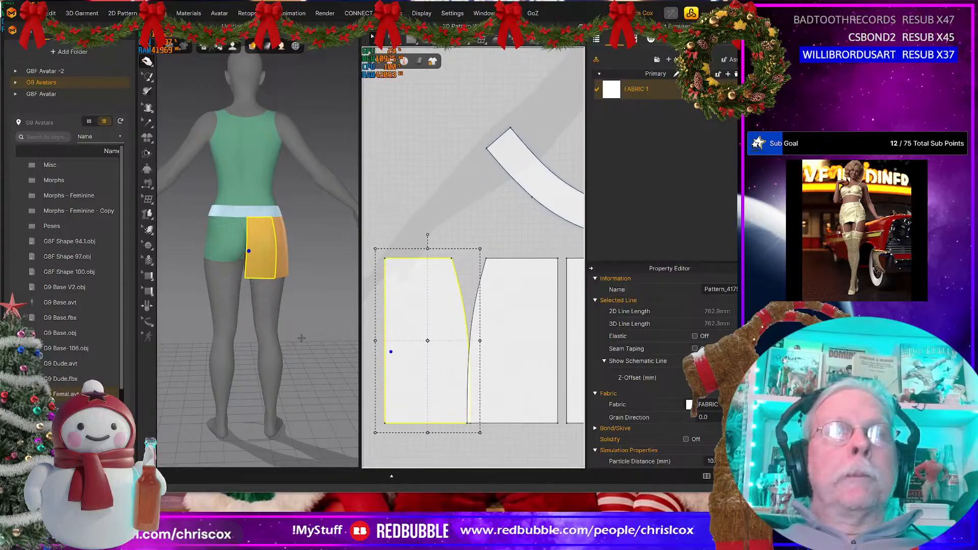
pyautogui.moveTo(271, 339); pyautogui.dragTo(246, 289, button='right')
# Step: Slide the back panel slightly away from the side-back panel in the 2D layout to clear their overlapping curved edges
pyautogui.scroll(-4, 425, 366)
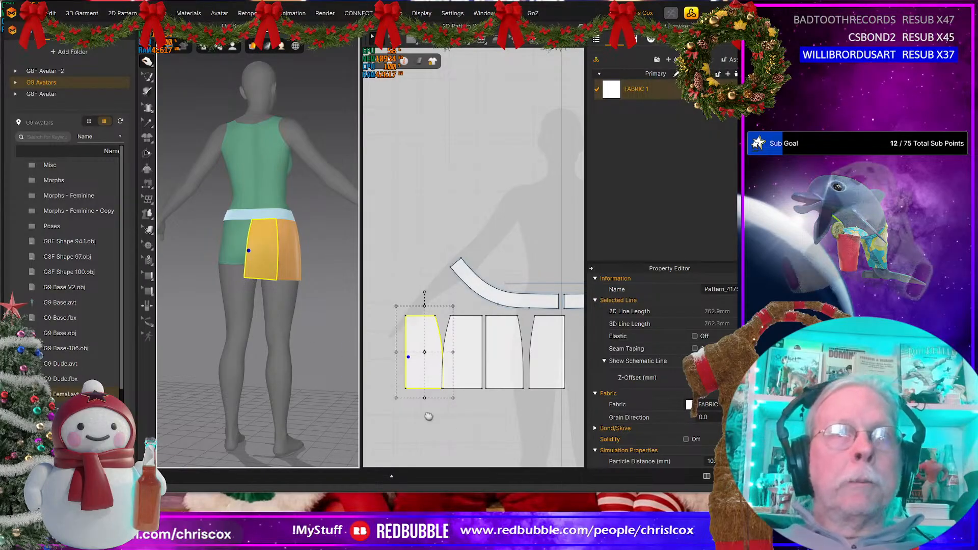
pyautogui.scroll(3, 425, 415)
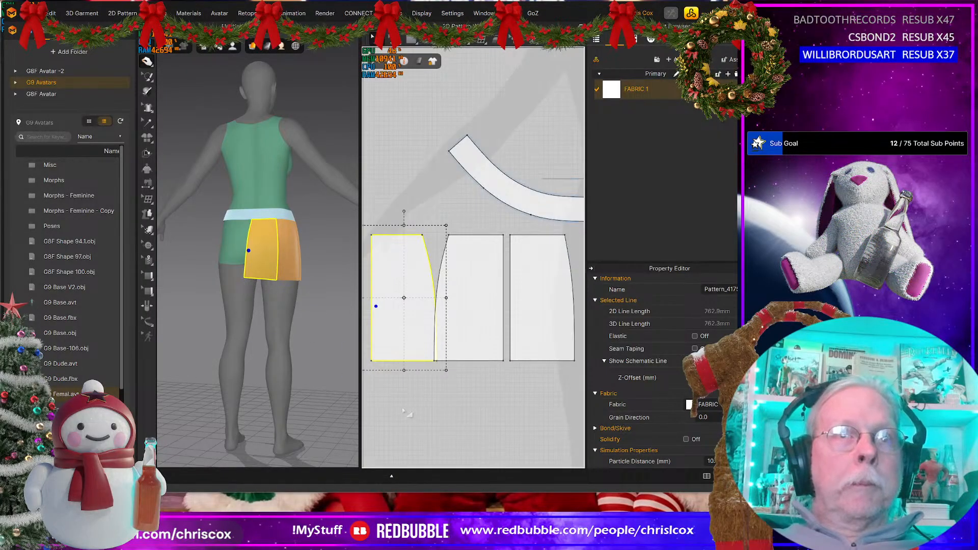
pyautogui.scroll(2, 441, 410)
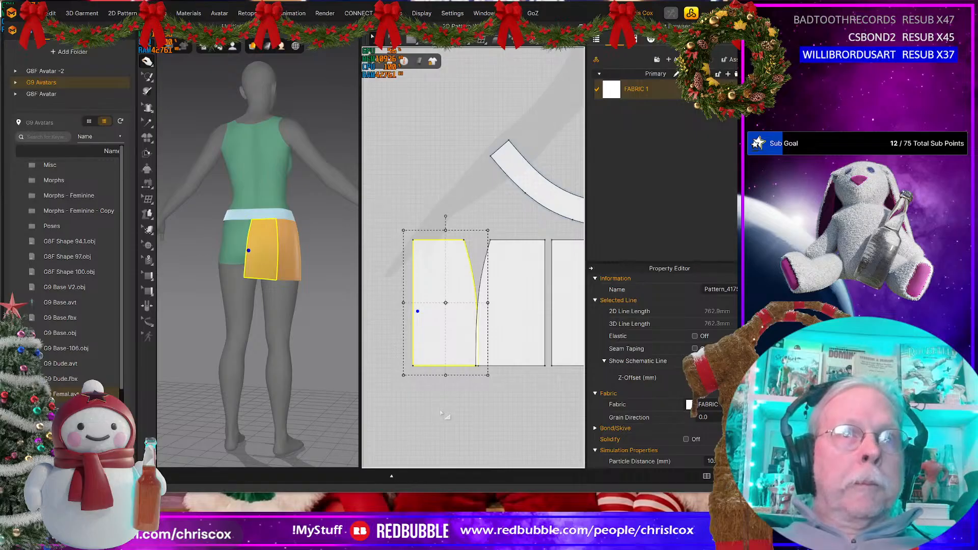
pyautogui.moveTo(422, 419); pyautogui.dragTo(463, 412, button='middle')
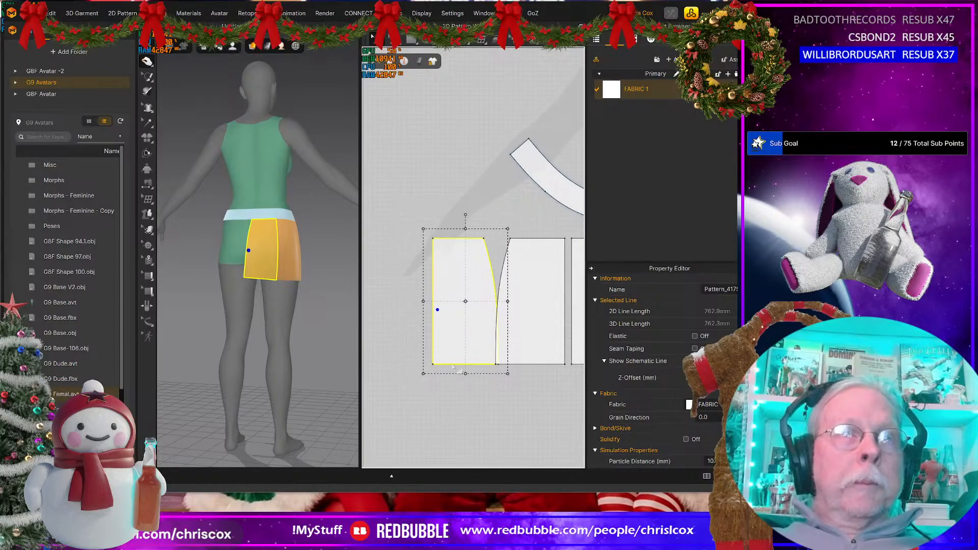
pyautogui.moveTo(456, 333); pyautogui.dragTo(446, 336)
# Step: Clone all four skirt panels as a linked symmetric set with sewing and place it directly beside the originals in the 2D layout
pyautogui.moveTo(484, 388); pyautogui.dragTo(361, 379, button='middle')
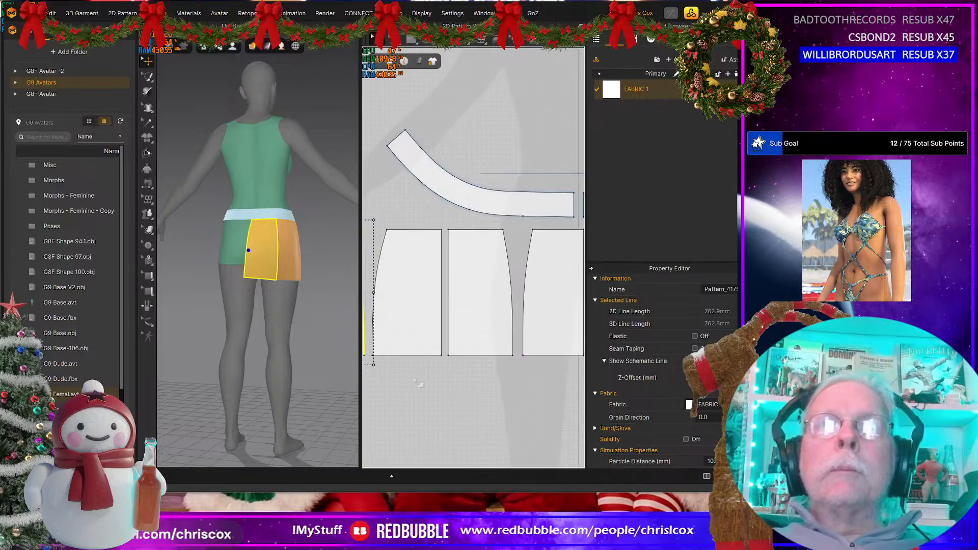
pyautogui.scroll(-3, 415, 381)
pyautogui.moveTo(458, 378); pyautogui.dragTo(511, 375, button='middle')
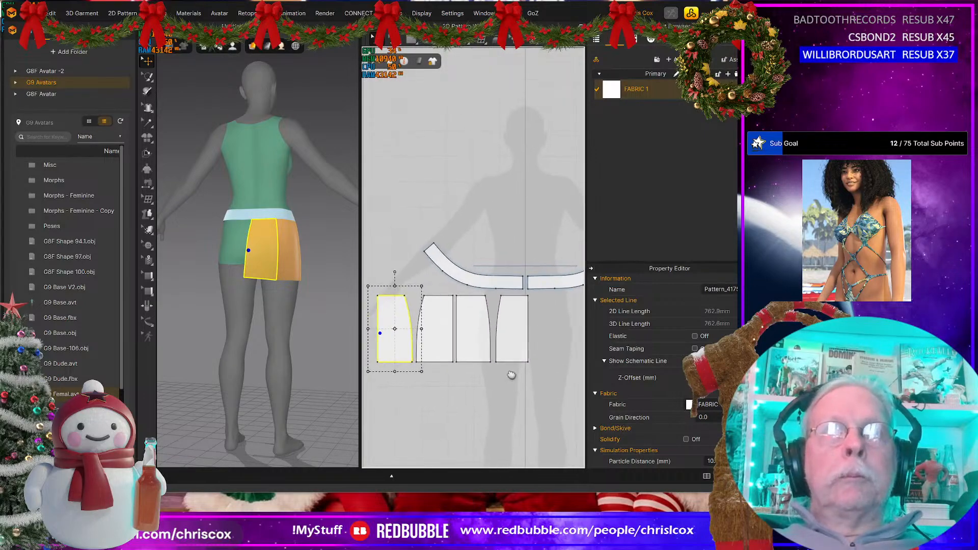
pyautogui.click(508, 345)
pyautogui.keyDown('shift'); pyautogui.click(465, 340); pyautogui.keyUp('shift')
pyautogui.keyDown('shift'); pyautogui.click(429, 345); pyautogui.keyUp('shift')
pyautogui.keyDown('shift'); pyautogui.click(396, 346); pyautogui.keyUp('shift')
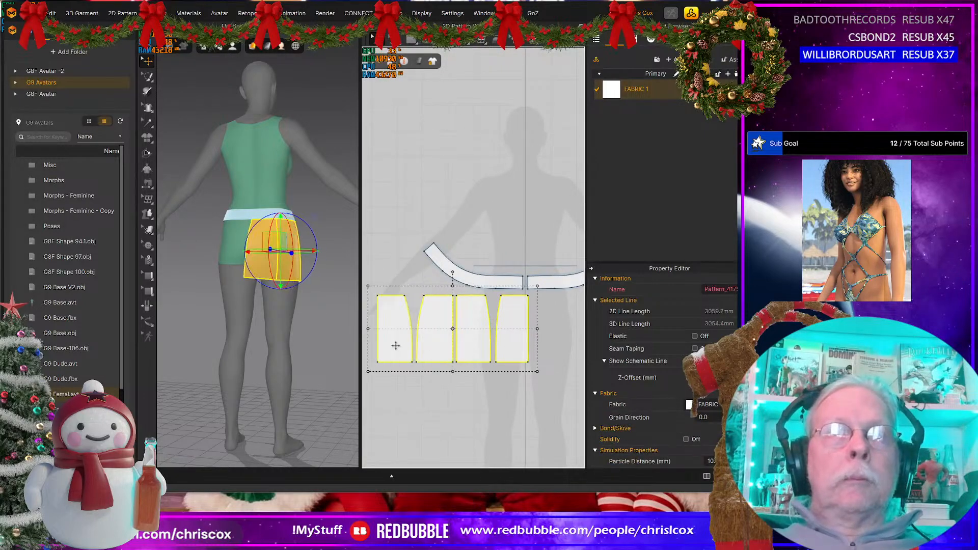
pyautogui.scroll(-4, 413, 365)
pyautogui.moveTo(416, 370); pyautogui.dragTo(408, 375, button='middle')
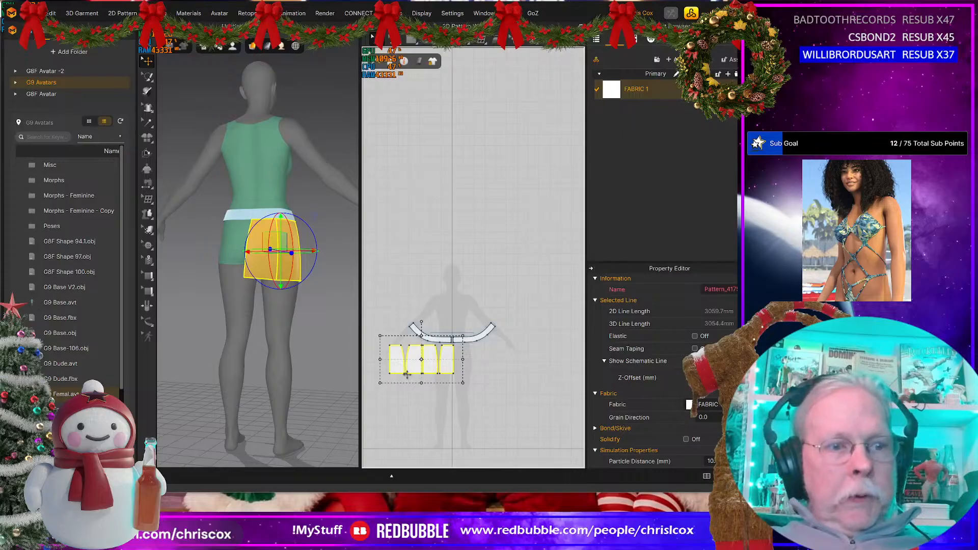
pyautogui.hotkey('ctrl', 'v')
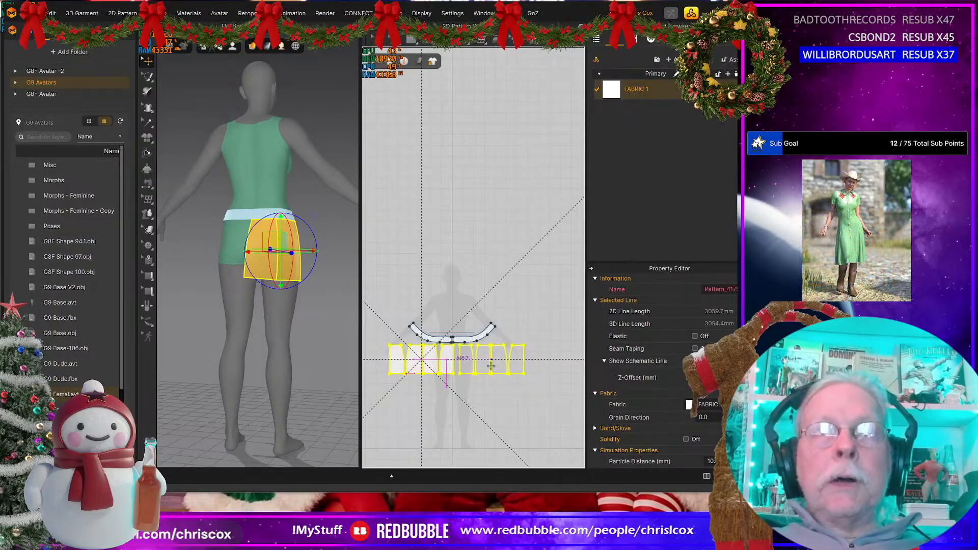
pyautogui.click(494, 373)
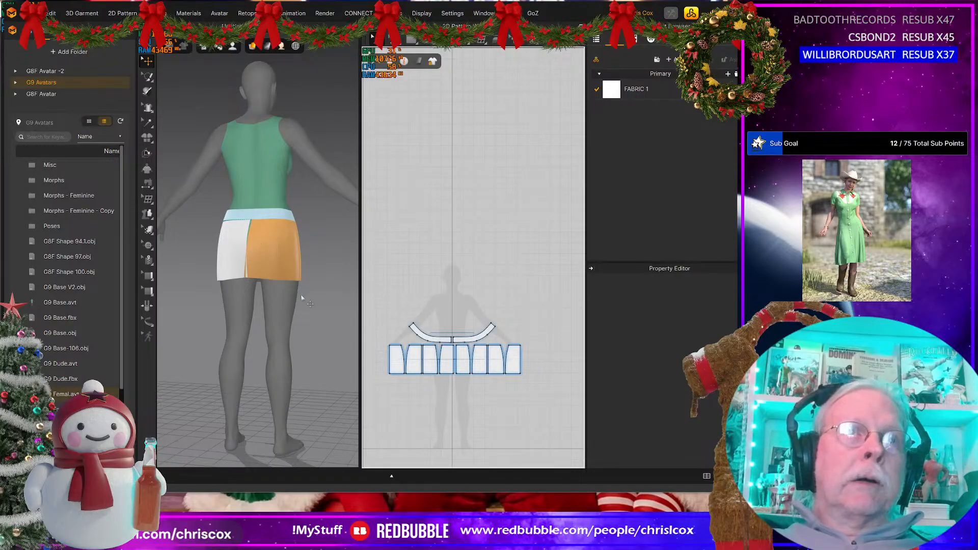
# Step: Sew the two skirt halves together along the adjoining centre-front edges and along the outermost centre-back edges
pyautogui.press('n')
pyautogui.click(456, 362)
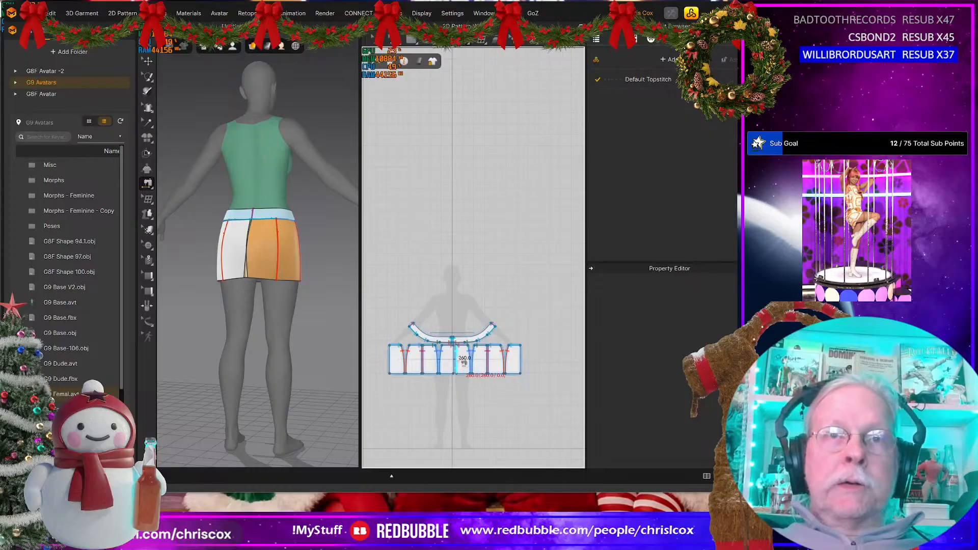
pyautogui.click(456, 357)
pyautogui.click(522, 356)
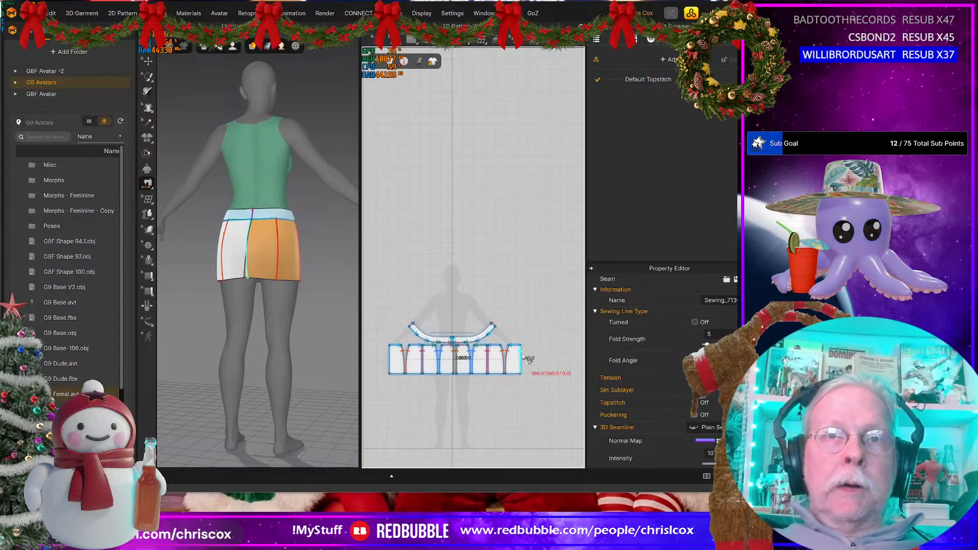
pyautogui.click(396, 359)
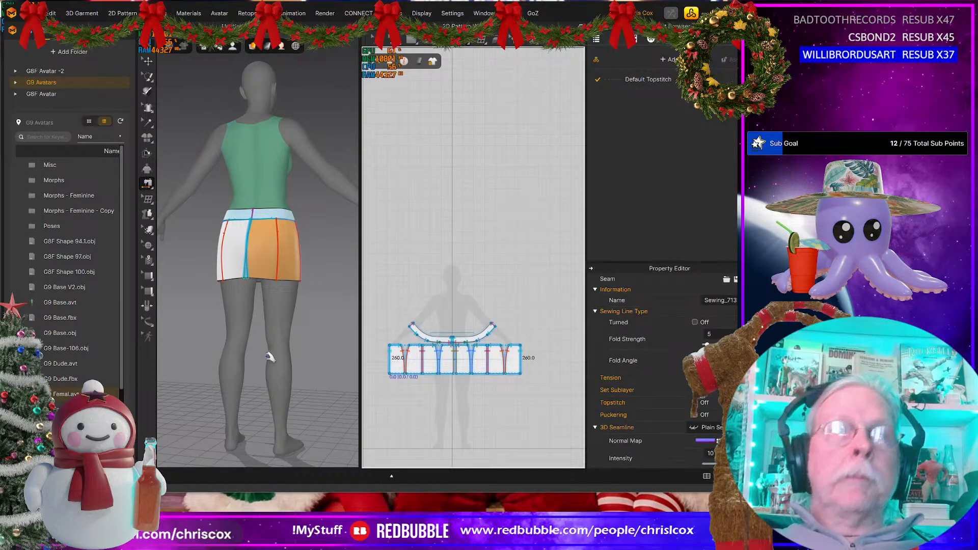
# Step: Select all eight skirt panels, simulate the closed skirt and tug the hem into shape at the back, side and front
pyautogui.press('q')
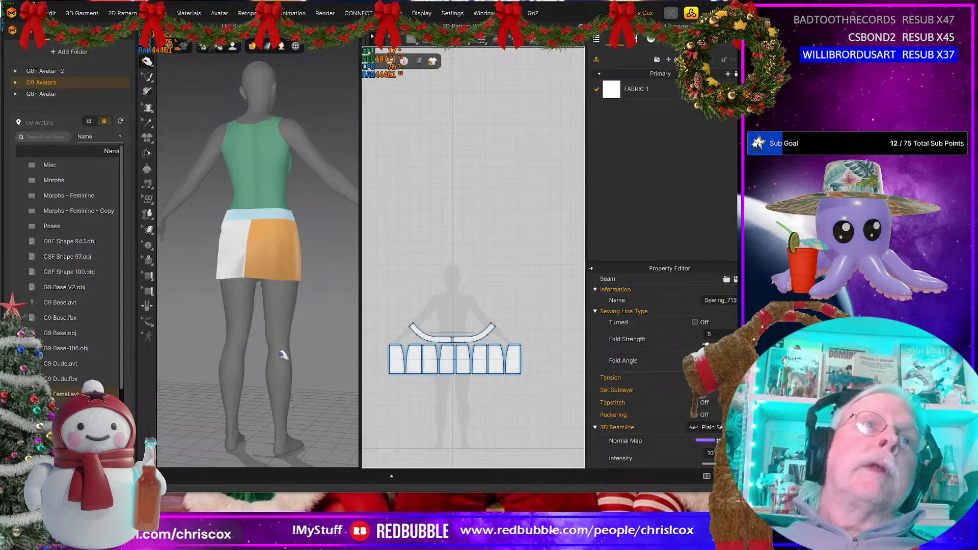
pyautogui.moveTo(543, 404); pyautogui.dragTo(358, 346)
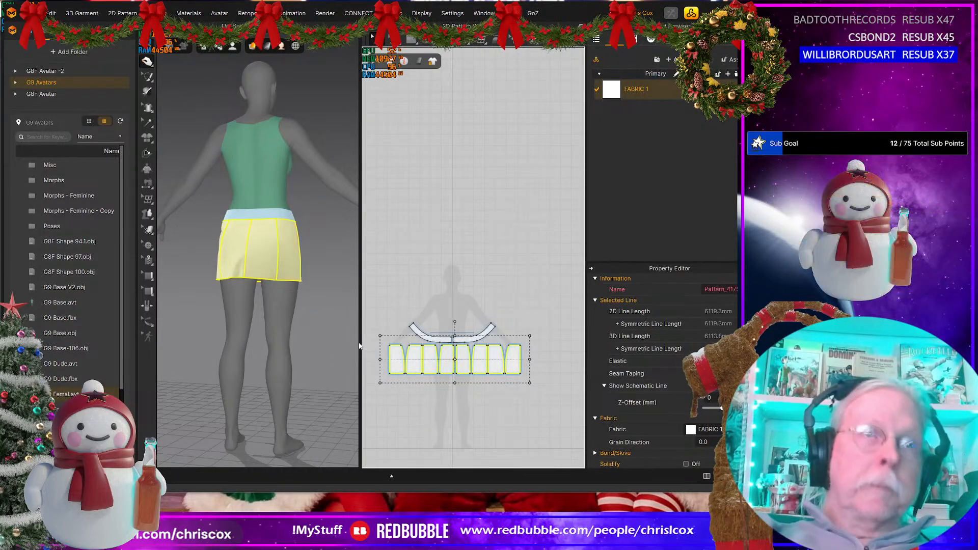
pyautogui.moveTo(293, 354); pyautogui.dragTo(325, 282, button='right')
pyautogui.moveTo(301, 283); pyautogui.dragTo(277, 289)
pyautogui.moveTo(313, 298); pyautogui.dragTo(292, 283, button='right')
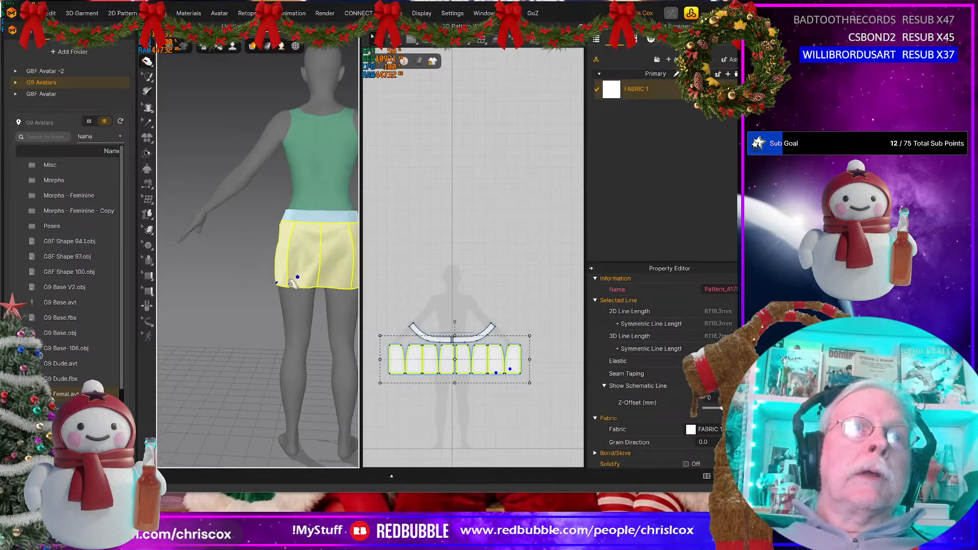
pyautogui.moveTo(322, 315); pyautogui.dragTo(183, 305, button='right')
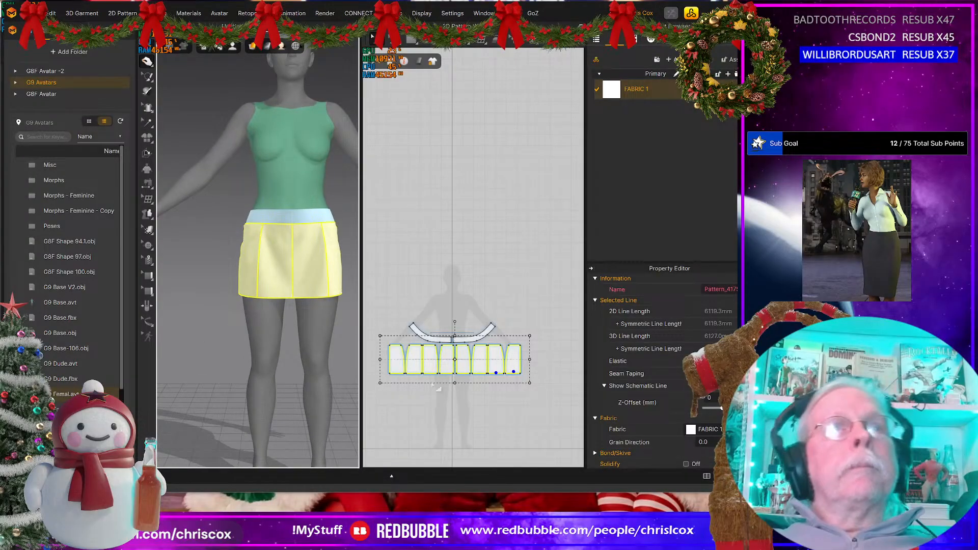
pyautogui.moveTo(326, 355); pyautogui.dragTo(278, 358, button='right')
pyautogui.moveTo(145, 355); pyautogui.dragTo(338, 323, button='right')
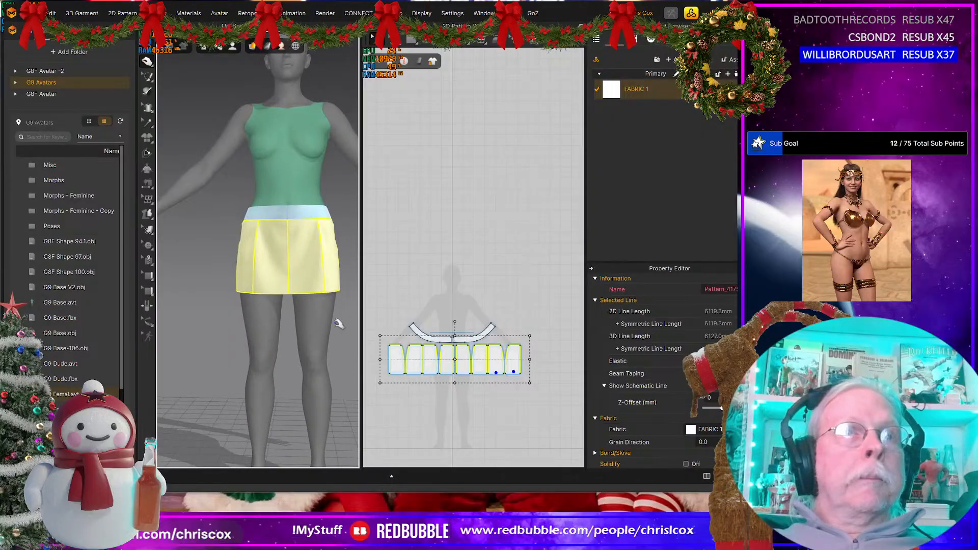
pyautogui.click(336, 286)
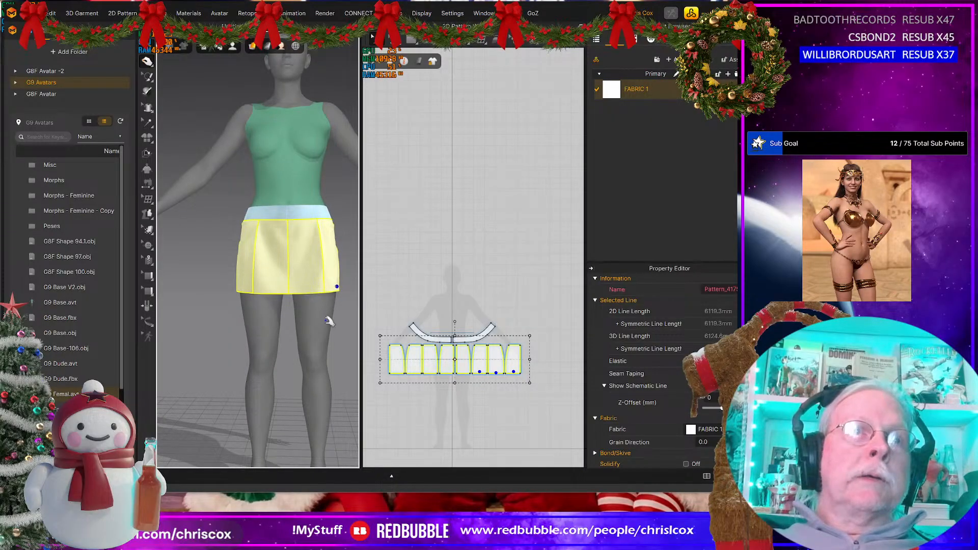
pyautogui.moveTo(328, 320); pyautogui.dragTo(285, 300, button='middle')
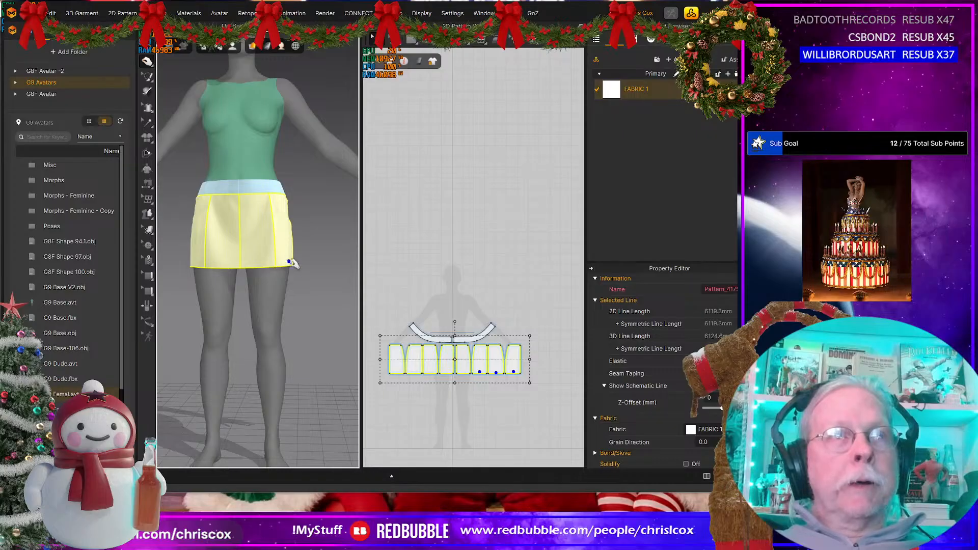
# Step: Measure the combined hem length of the four panels making up one skirt half
pyautogui.scroll(2, 407, 404)
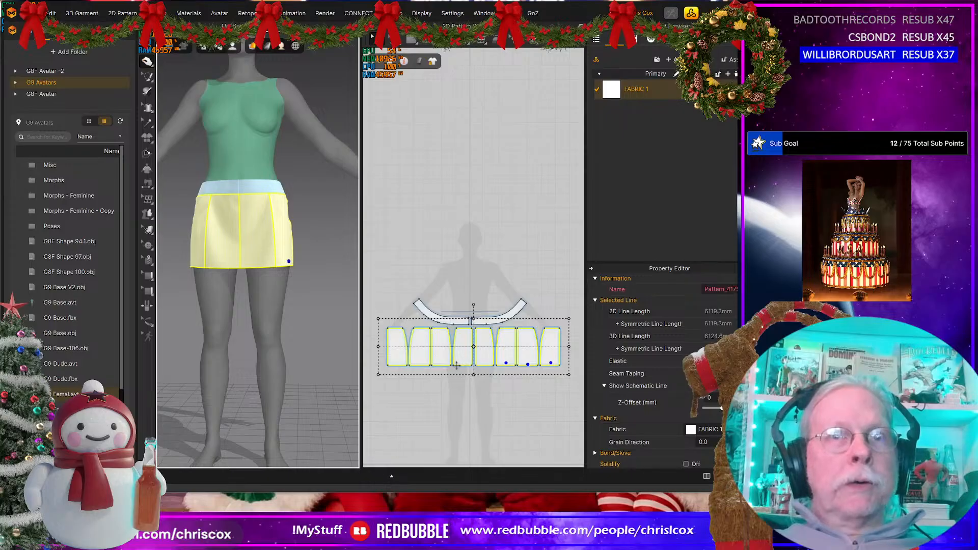
pyautogui.press('z')
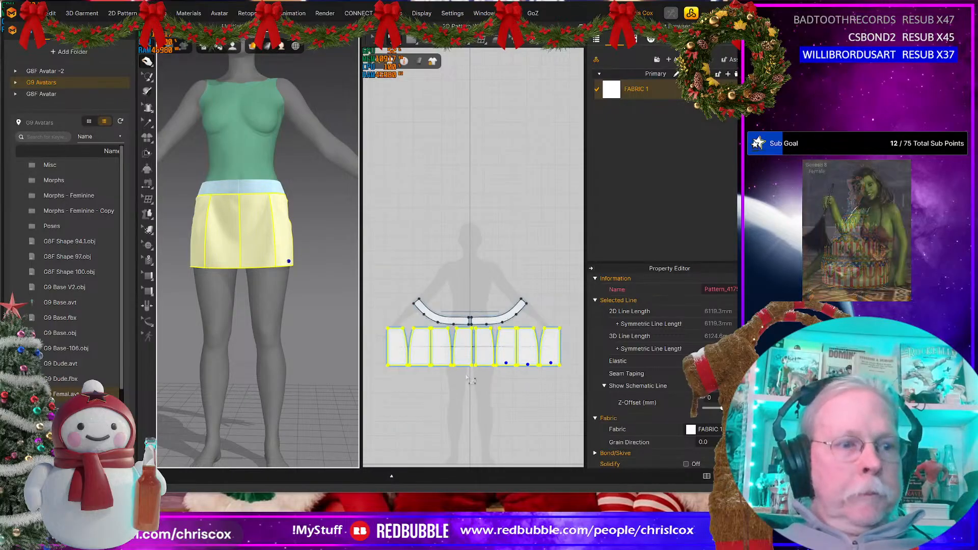
pyautogui.click(464, 365)
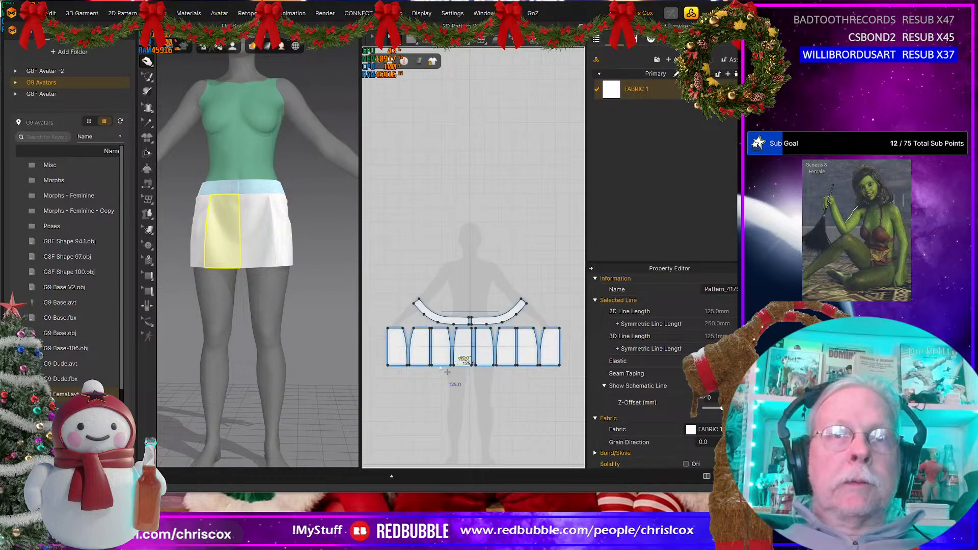
pyautogui.keyDown('shift'); pyautogui.click(439, 365); pyautogui.keyUp('shift')
pyautogui.keyDown('shift'); pyautogui.click(408, 365); pyautogui.keyUp('shift')
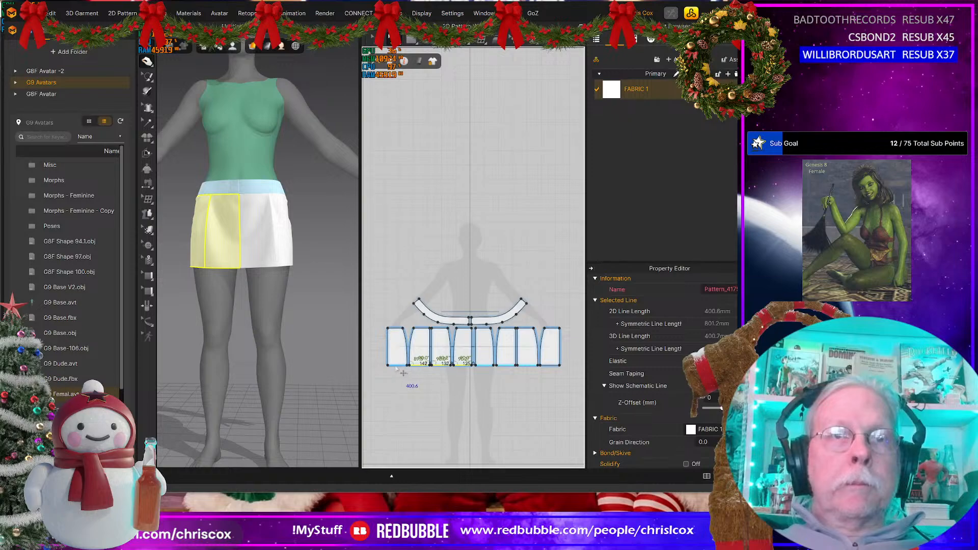
pyautogui.keyDown('shift'); pyautogui.click(396, 367); pyautogui.keyUp('shift')
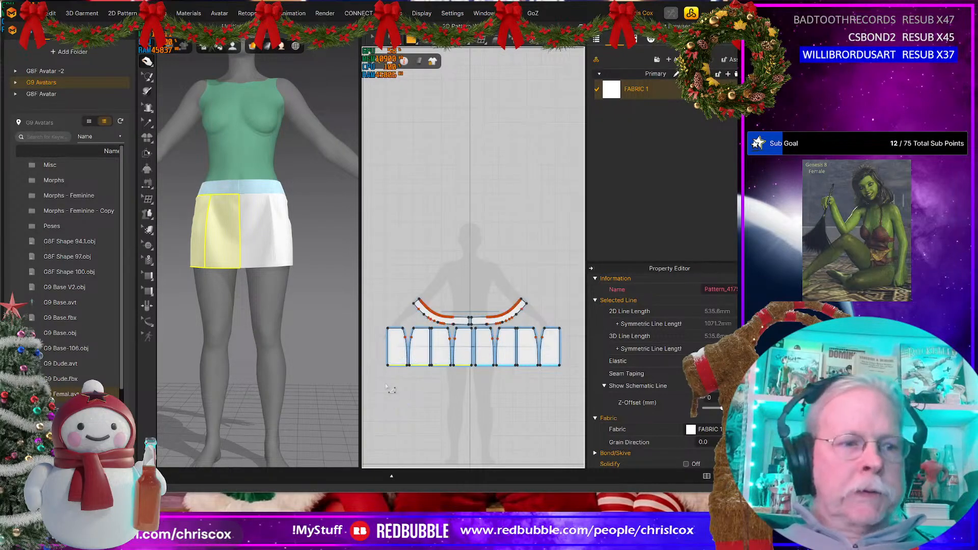
# Step: Try a rectangle pattern 535.6 mm wide and 500 mm high below the skirt panels, and delete it
pyautogui.click(384, 385)
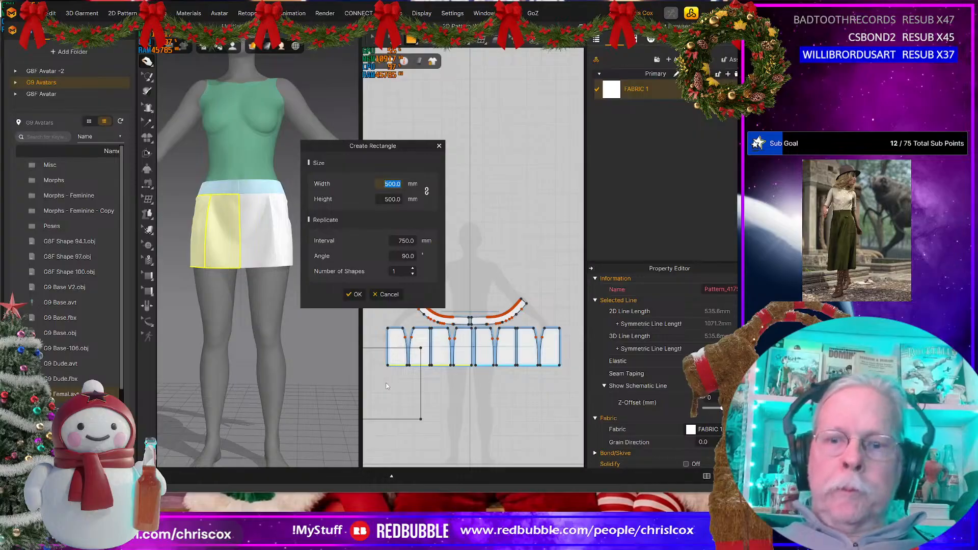
pyautogui.write('535.6')
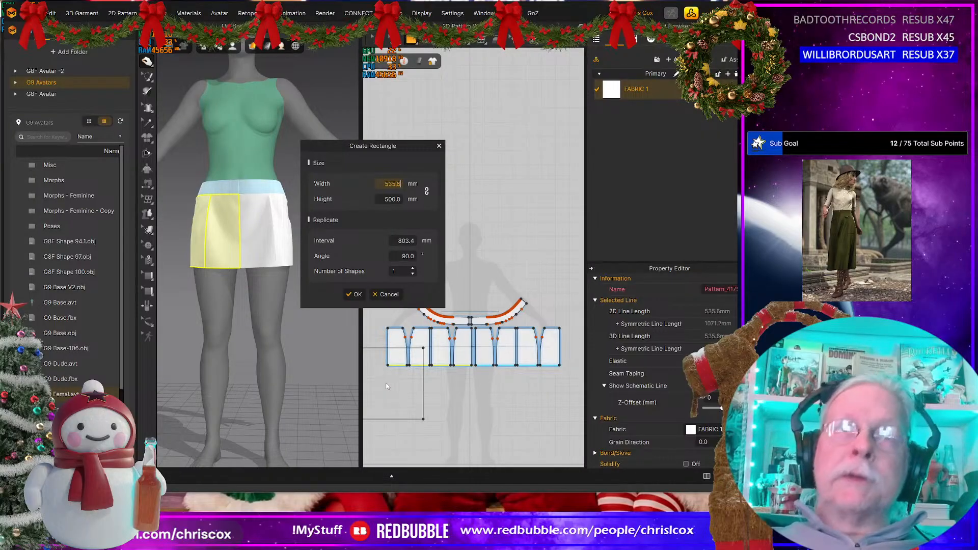
pyautogui.click(347, 295)
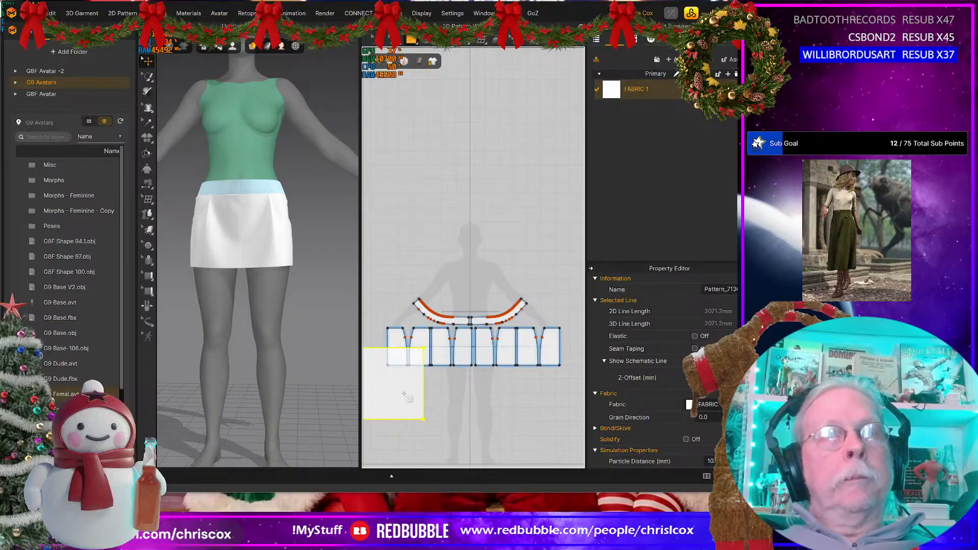
pyautogui.moveTo(409, 397); pyautogui.dragTo(422, 402, button='middle')
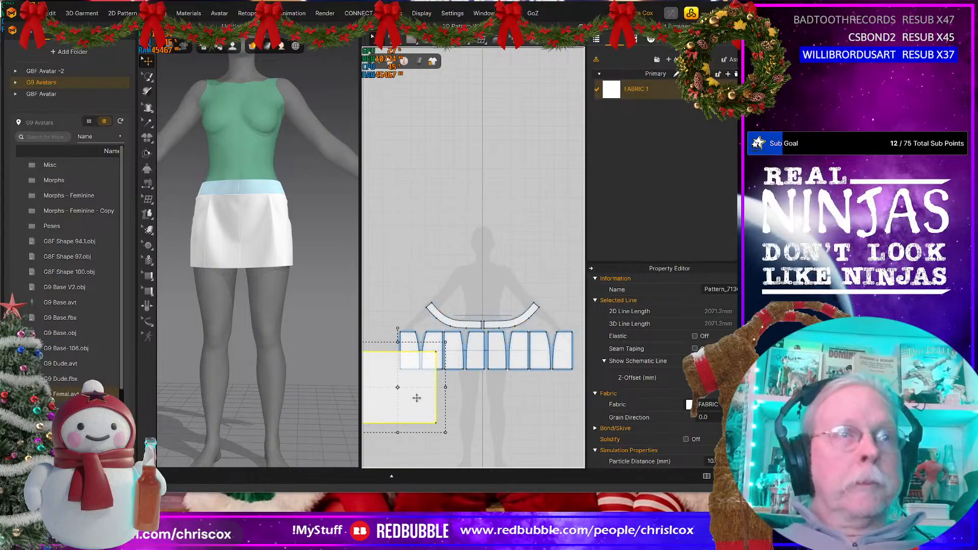
pyautogui.moveTo(416, 398); pyautogui.dragTo(460, 421)
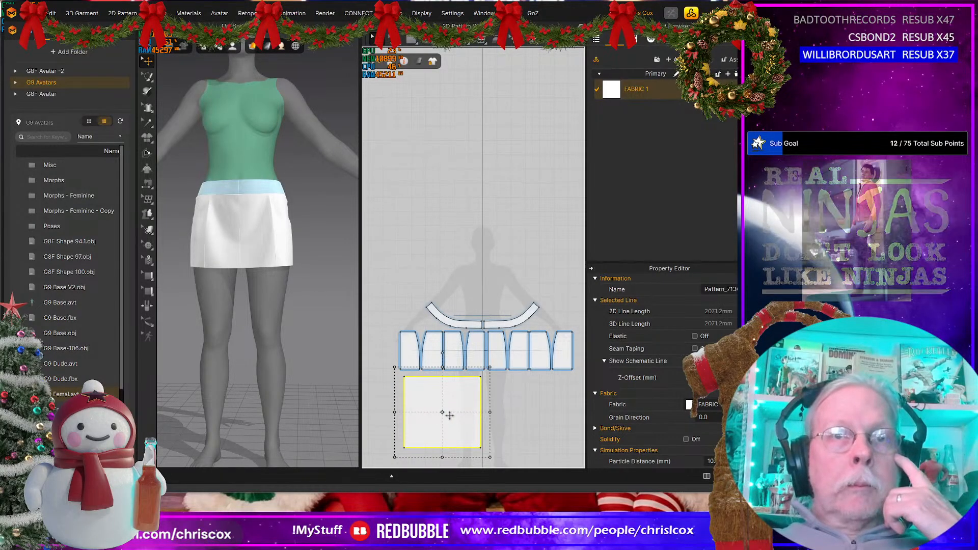
pyautogui.moveTo(448, 411); pyautogui.dragTo(493, 411)
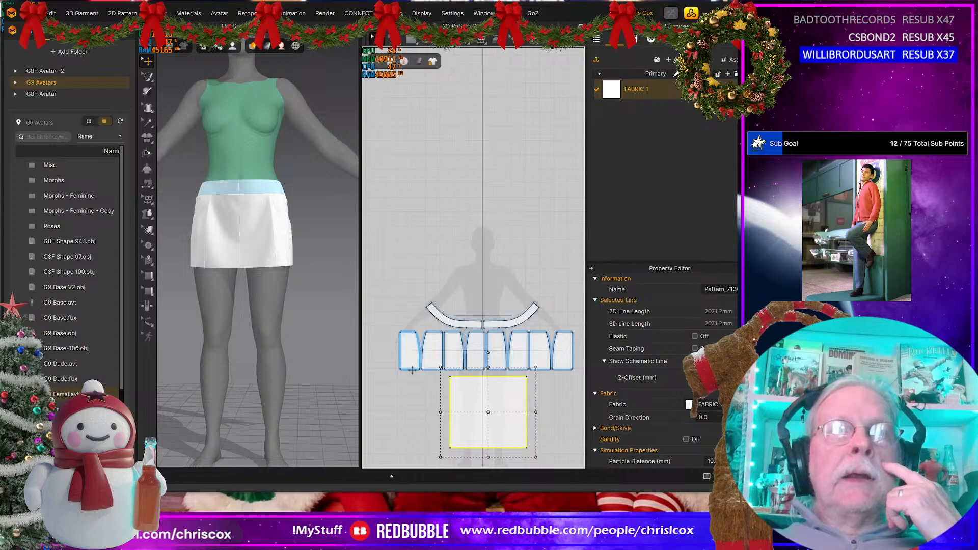
pyautogui.press('Delete')
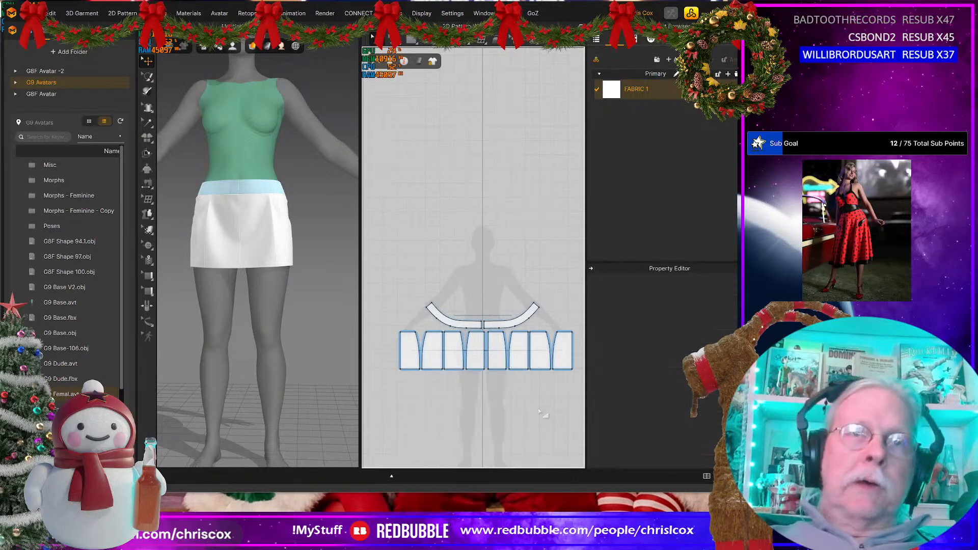
# Step: Measure the combined hem length of the front and front-side panels on one half of the skirt
pyautogui.scroll(1, 523, 413)
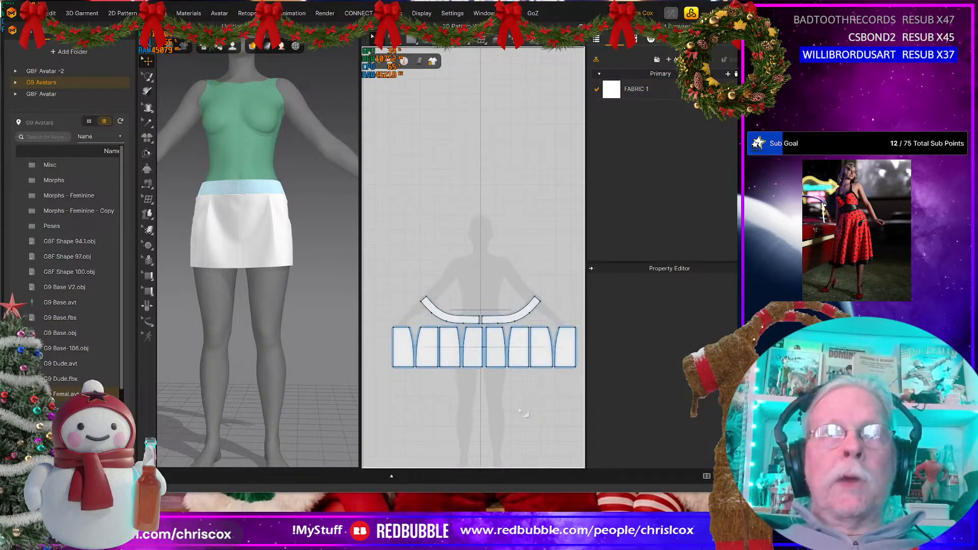
pyautogui.scroll(2, 523, 413)
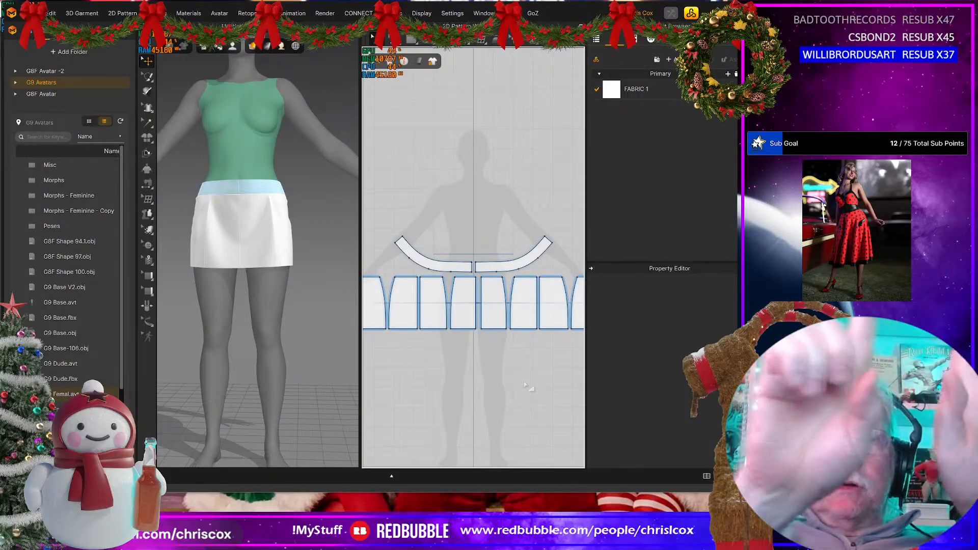
pyautogui.press('z')
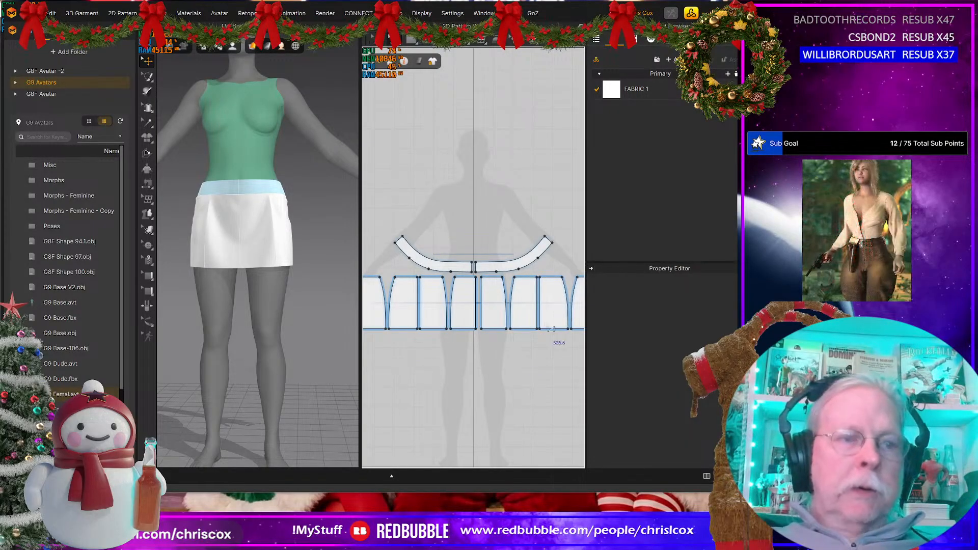
pyautogui.click(522, 329)
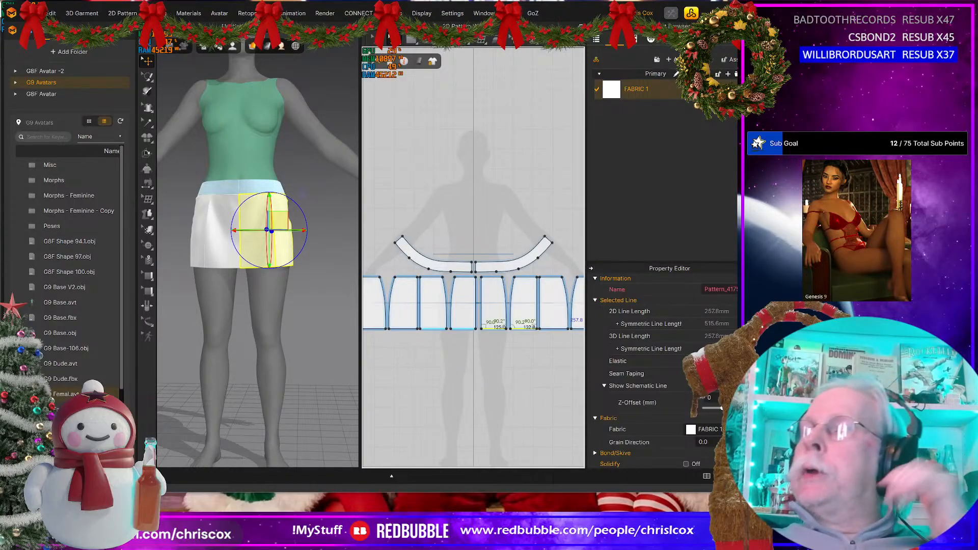
# Step: Switch to the web browser, calculate 257.8*2 with a Google search, and return to Marvelous Designer
pyautogui.write('2')
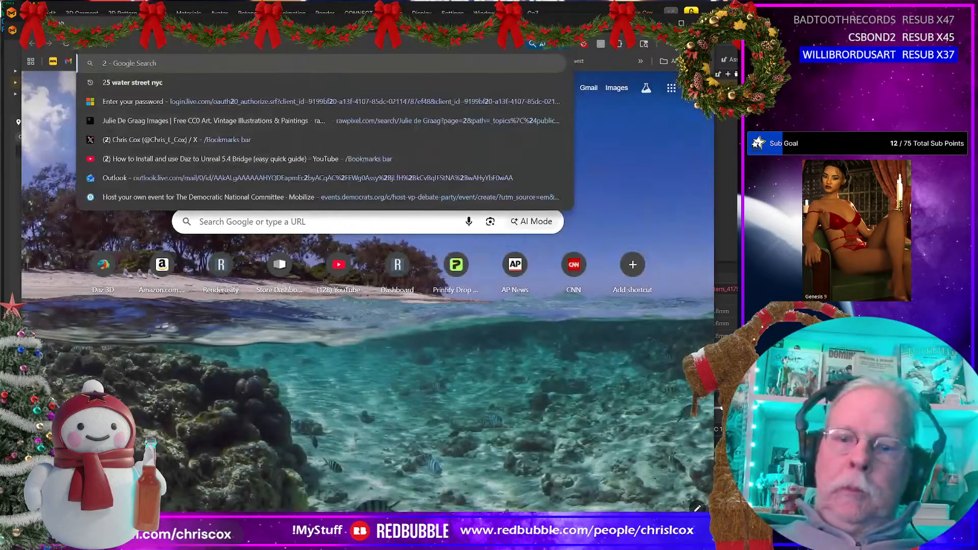
pyautogui.write('57.8')
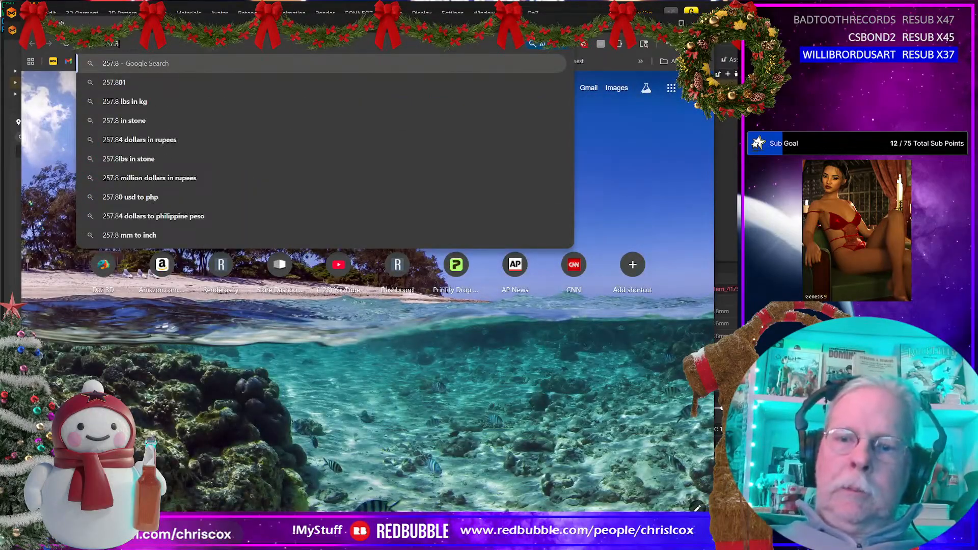
pyautogui.write('*2')
pyautogui.press('Return')
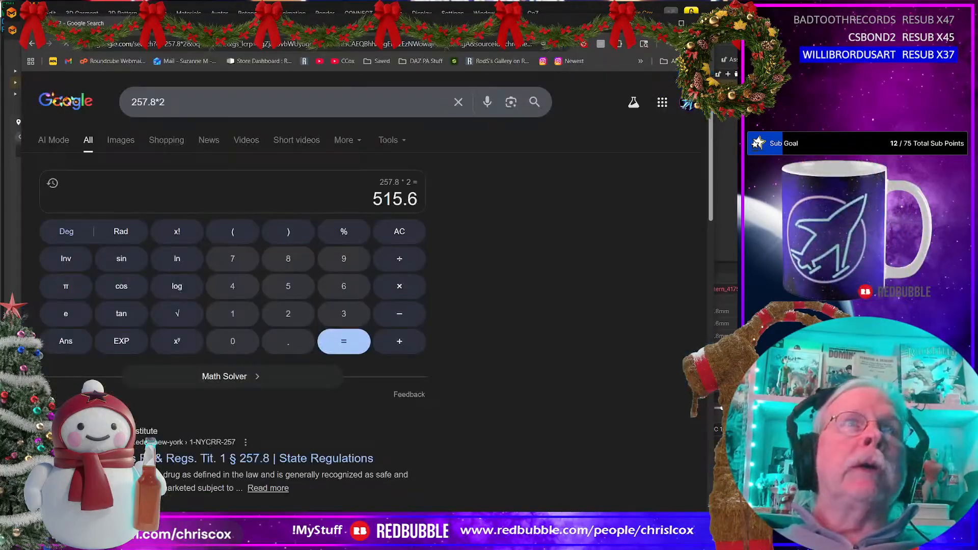
pyautogui.hotkey('alt', 'Tab')
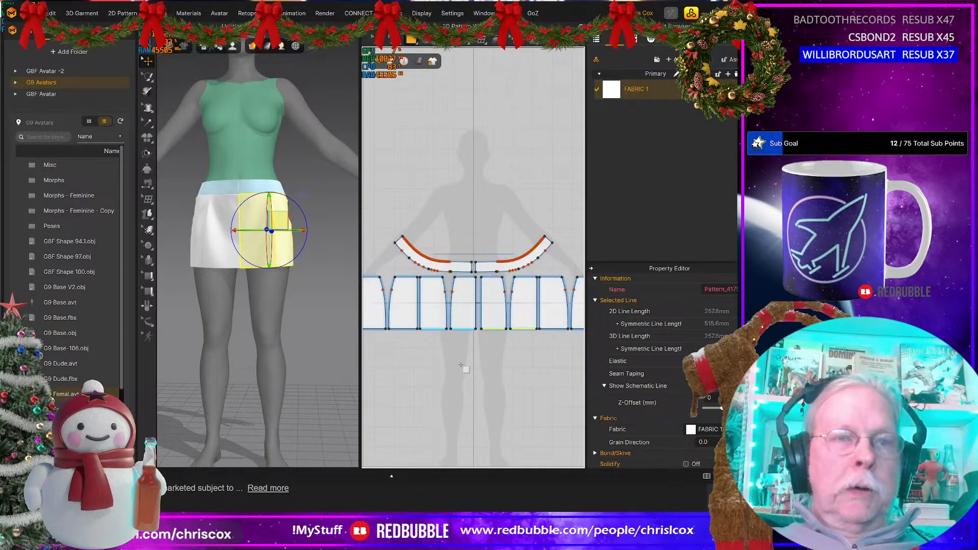
# Step: Create a rectangle pattern 515.6 mm wide and 500 mm high and centre it just below the front skirt panels
pyautogui.click(445, 355)
pyautogui.write('515.6')
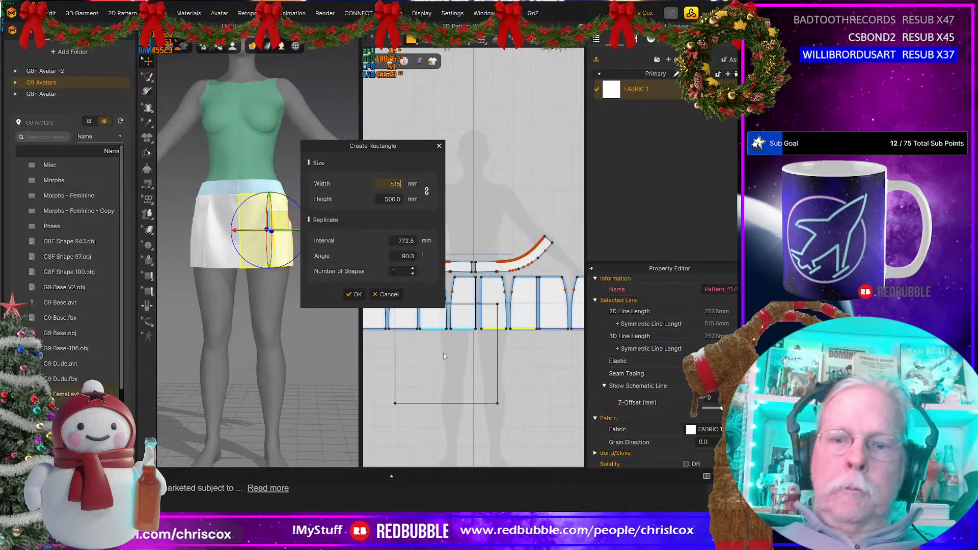
pyautogui.click(354, 294)
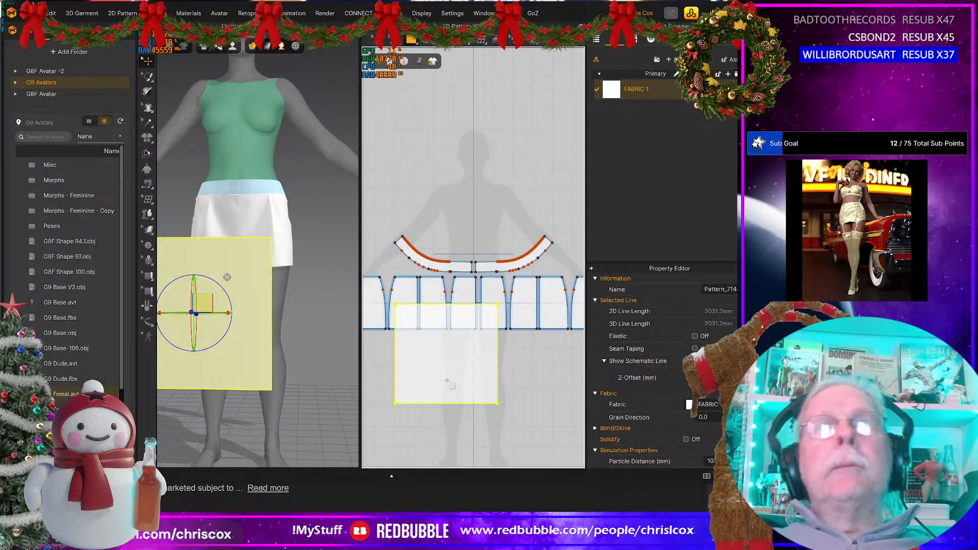
pyautogui.click(448, 379)
pyautogui.moveTo(452, 368); pyautogui.dragTo(482, 398)
pyautogui.scroll(4, 482, 398)
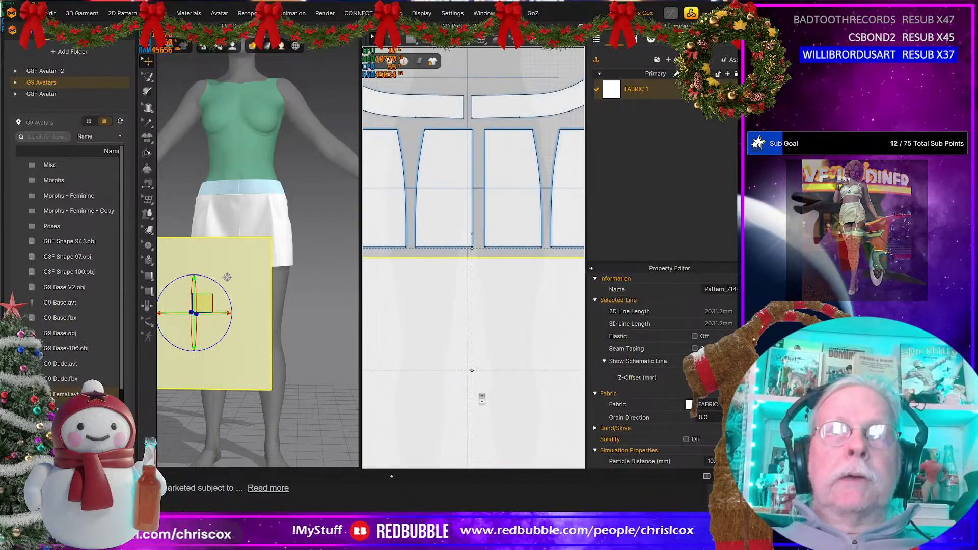
pyautogui.scroll(-3, 482, 398)
pyautogui.moveTo(483, 398); pyautogui.dragTo(483, 402, button='middle')
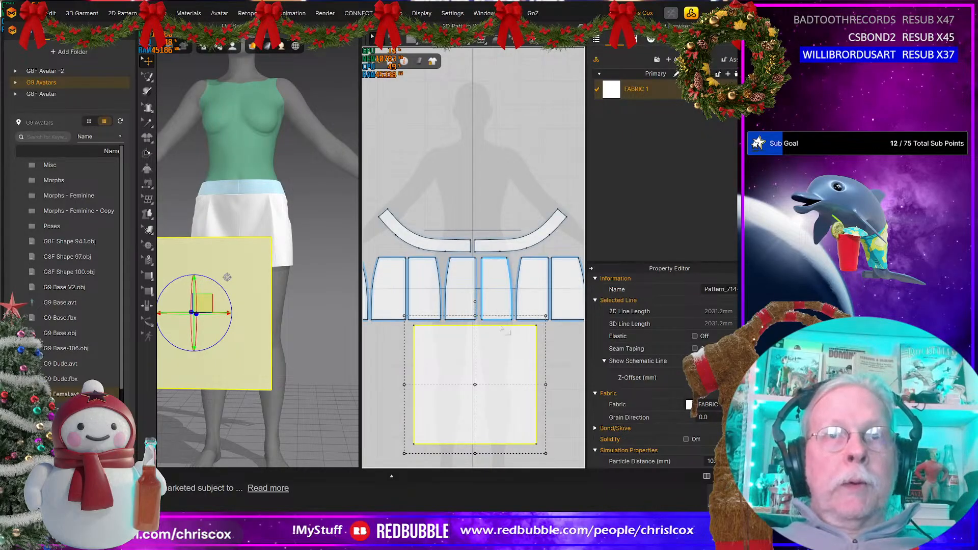
# Step: Sew the hems of the front-side and front panels on the avatar's left half to the rectangle's top edge
pyautogui.press('n')
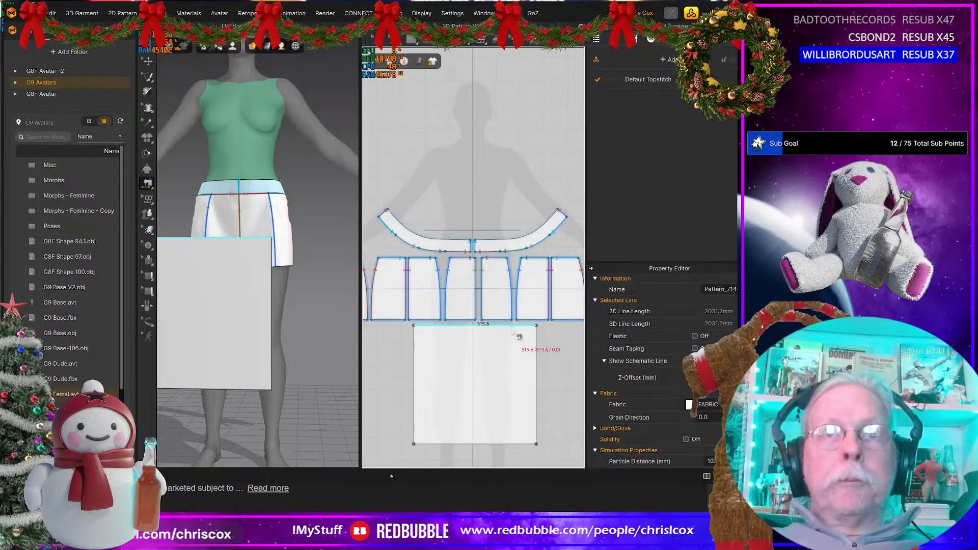
pyautogui.press('m')
pyautogui.click(547, 321)
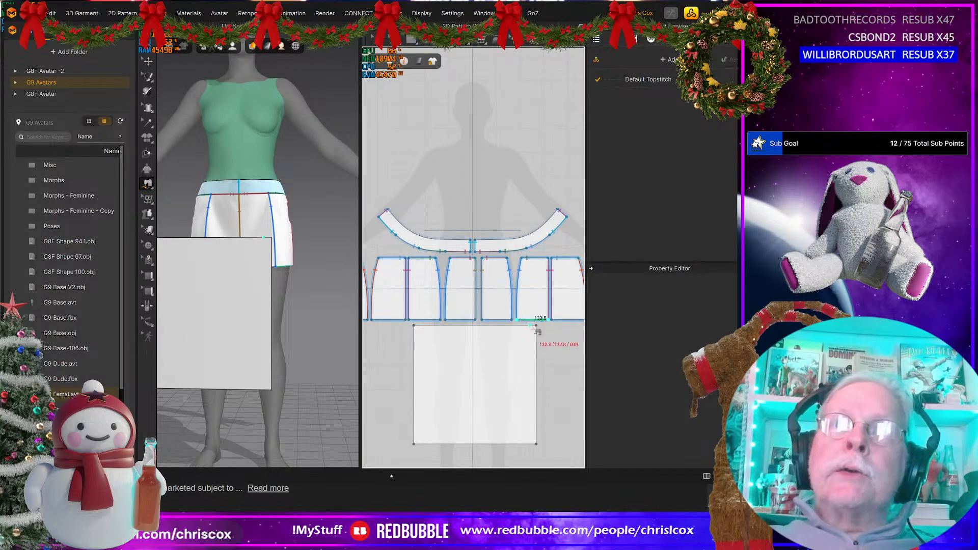
pyautogui.click(540, 331)
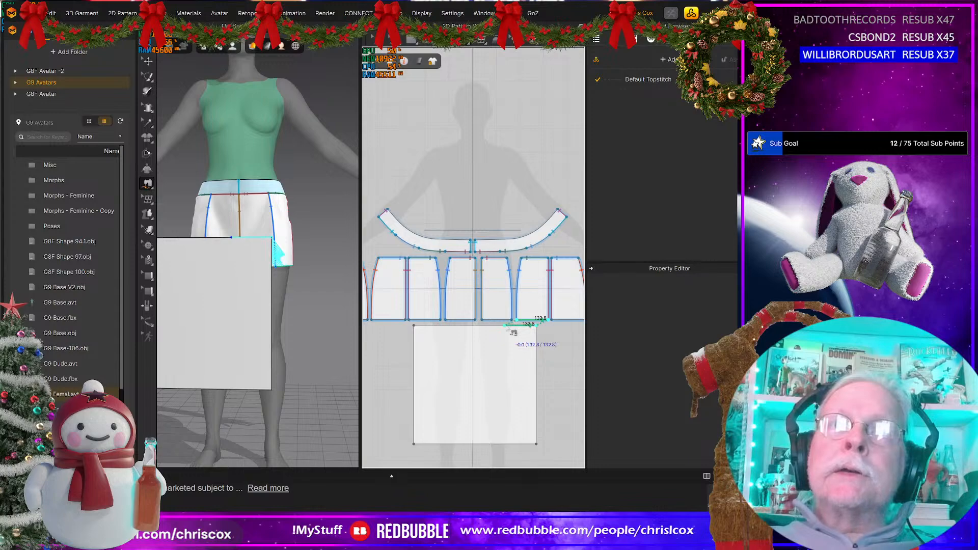
pyautogui.click(510, 330)
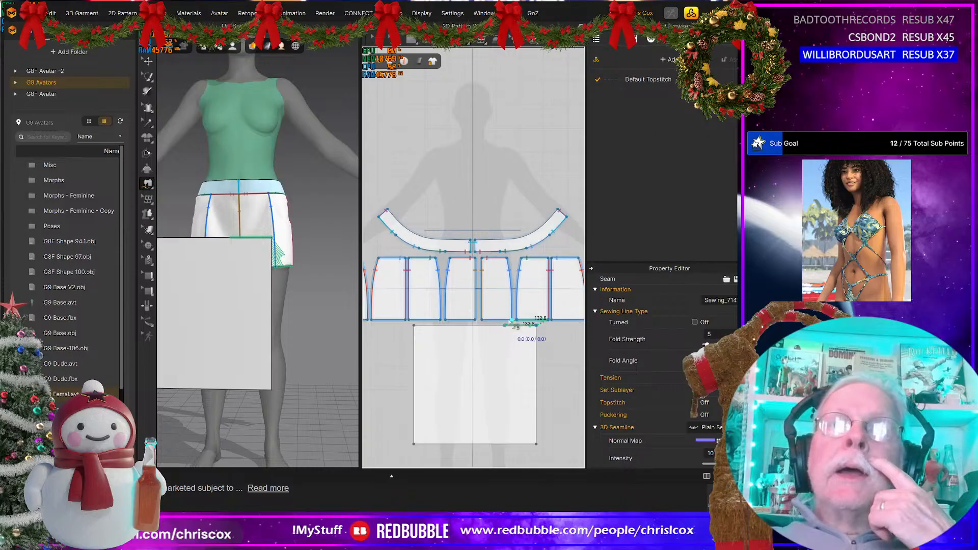
pyautogui.click(510, 326)
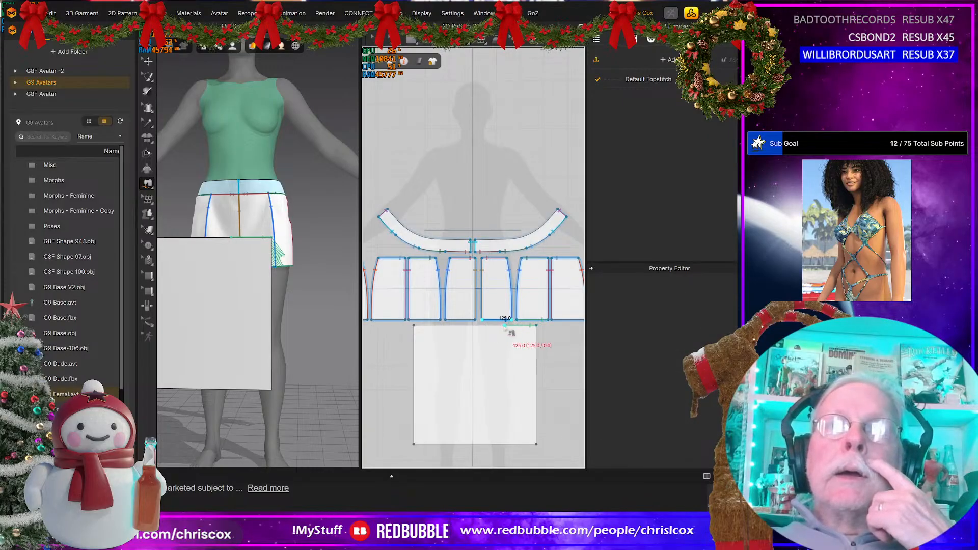
pyautogui.click(477, 323)
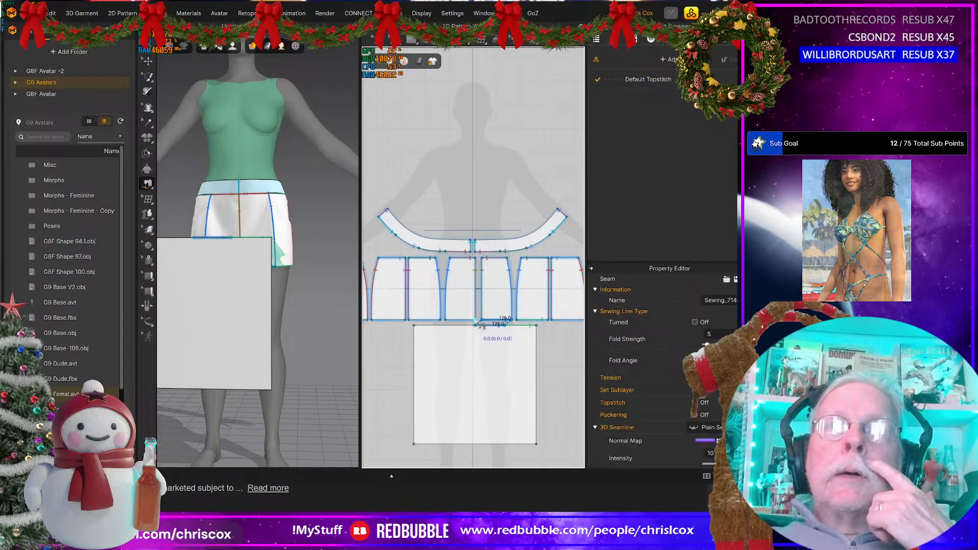
# Step: Sew the hems of the front and front-side panels on the avatar's right half to the rest of the rectangle's top edge
pyautogui.click(479, 324)
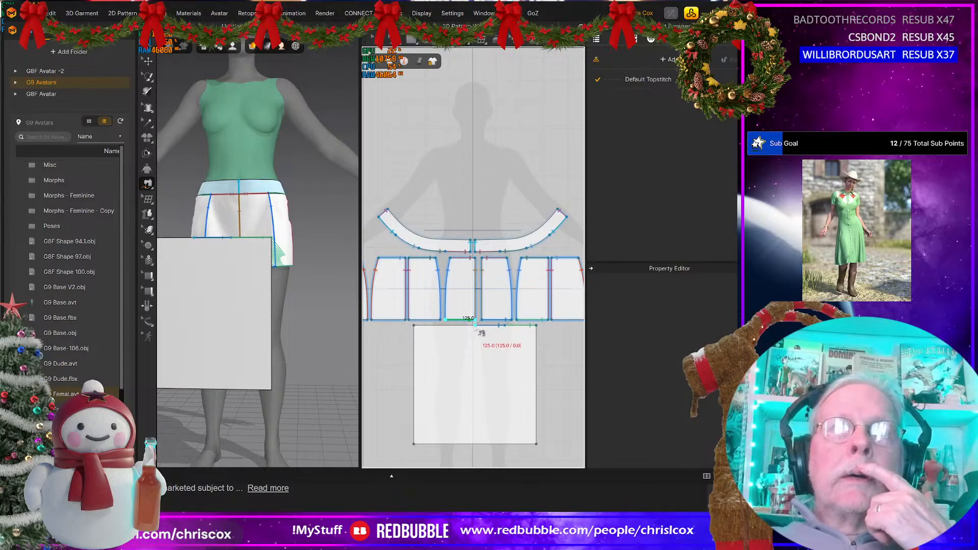
pyautogui.click(475, 326)
pyautogui.click(445, 327)
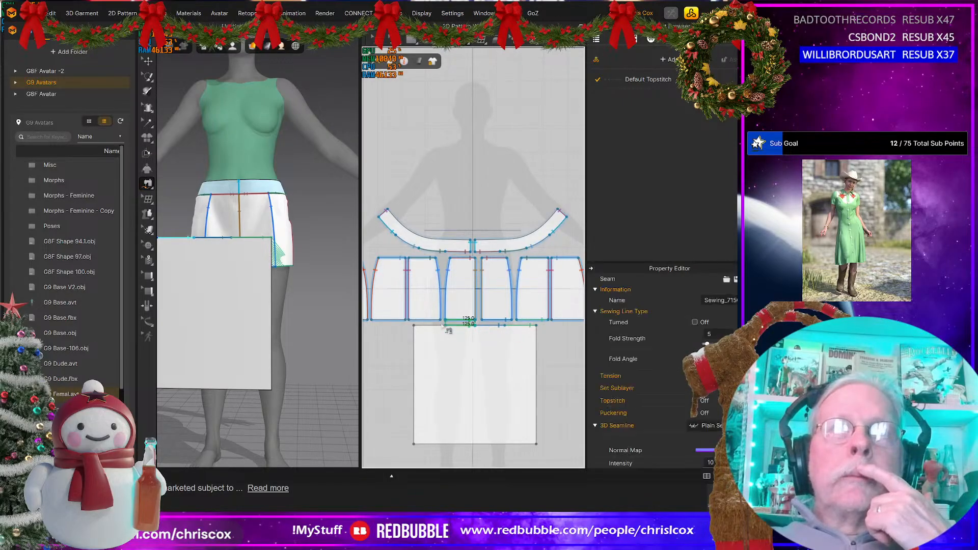
pyautogui.click(440, 320)
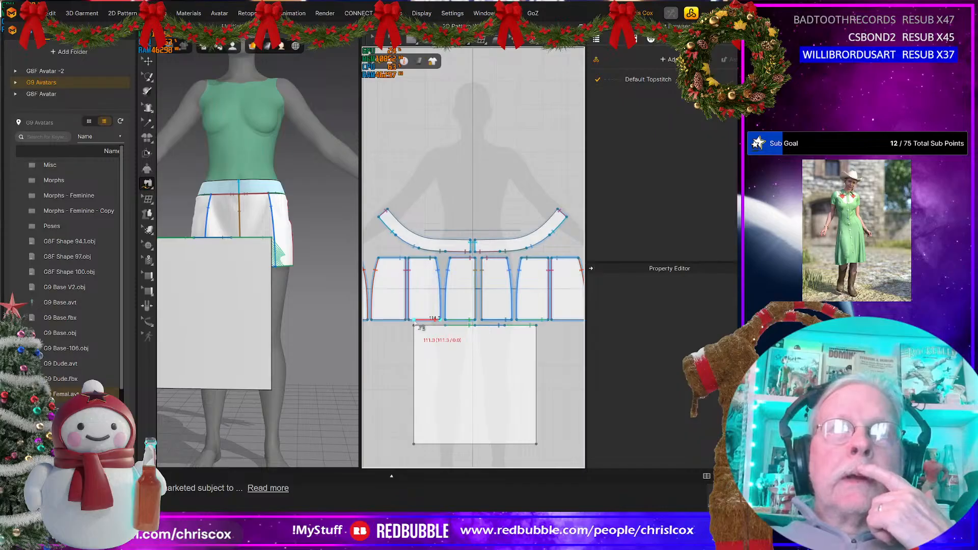
pyautogui.click(445, 326)
pyautogui.click(423, 333)
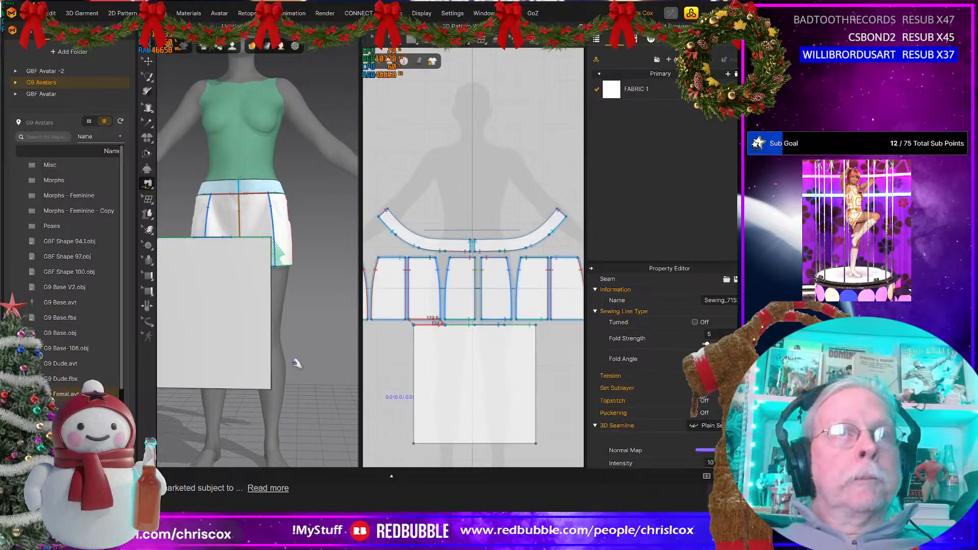
# Step: Simulate the skirt with the front rectangle attached, and move its 2D pattern slightly farther below the skirt panels
pyautogui.press('space')
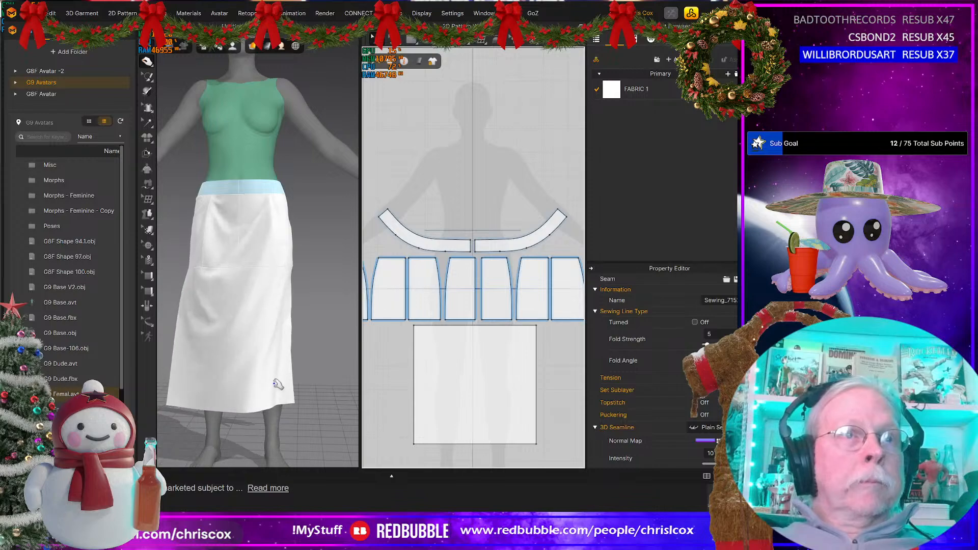
pyautogui.scroll(-2, 438, 409)
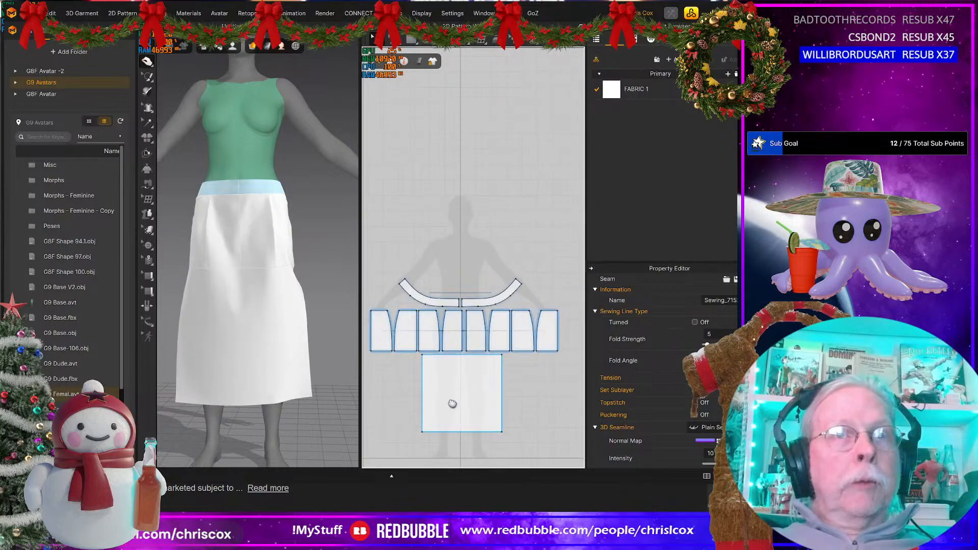
pyautogui.moveTo(449, 402); pyautogui.dragTo(459, 404, button='middle')
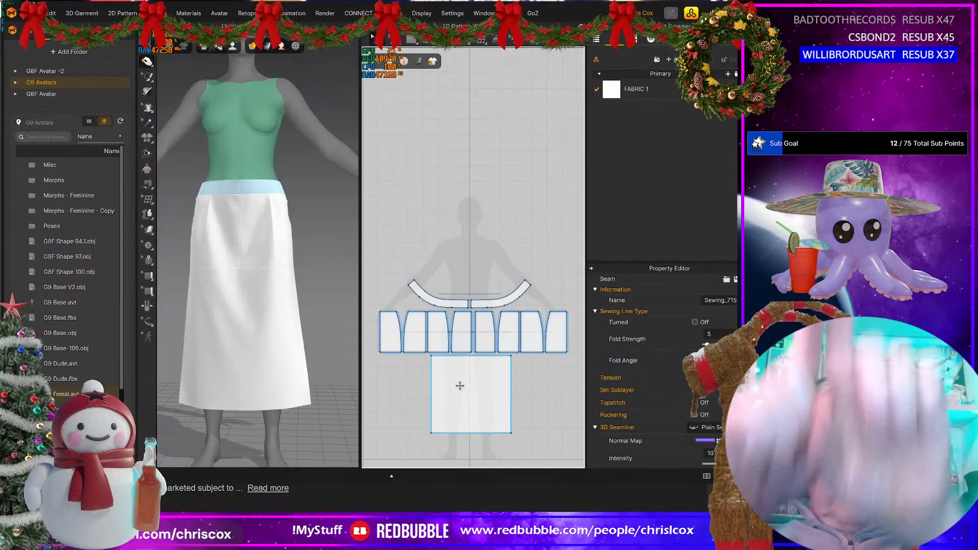
pyautogui.moveTo(468, 385); pyautogui.dragTo(477, 388, button='middle')
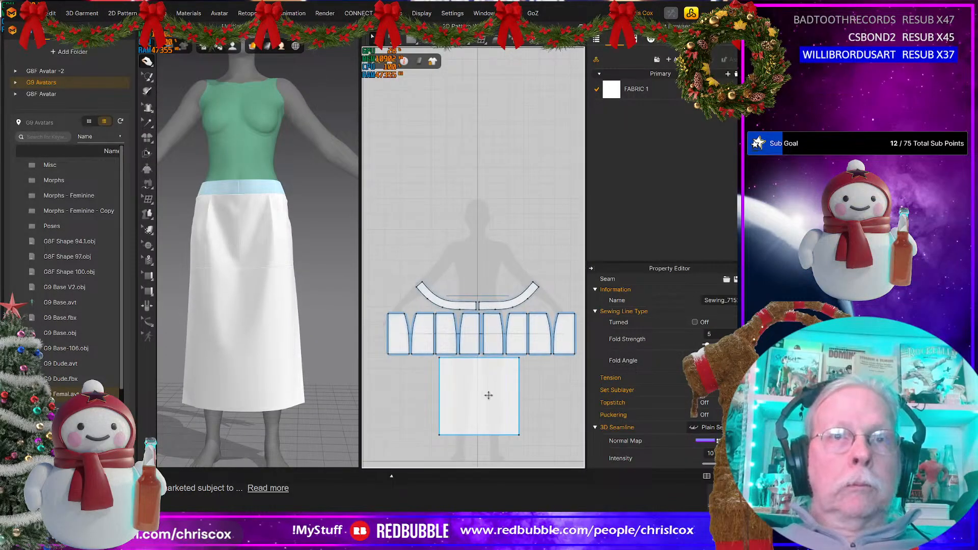
pyautogui.moveTo(499, 389)
pyautogui.mouseDown()
pyautogui.moveTo(458, 402)
pyautogui.moveTo(494, 398)
pyautogui.mouseUp()
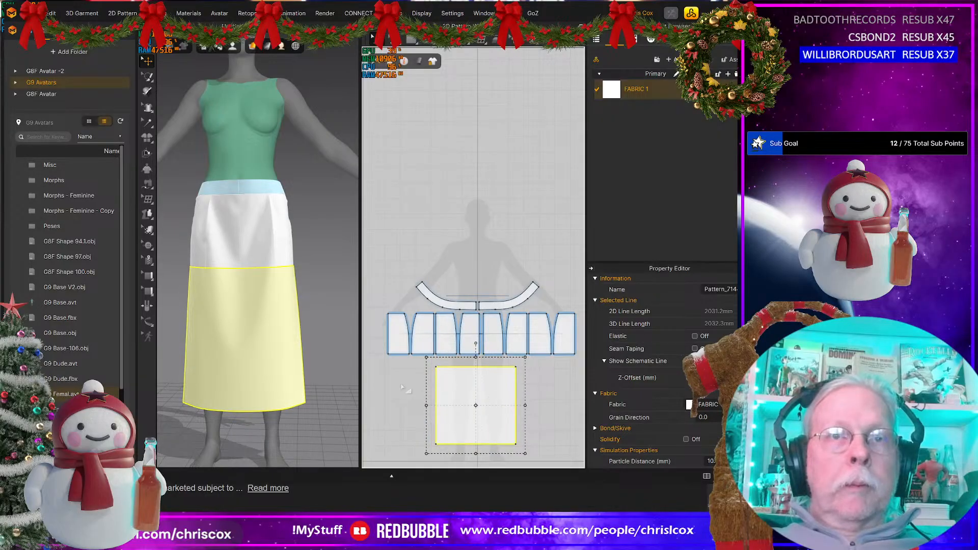
# Step: Measure the combined hem length of the back and back-side panels on one half of the skirt
pyautogui.press('z')
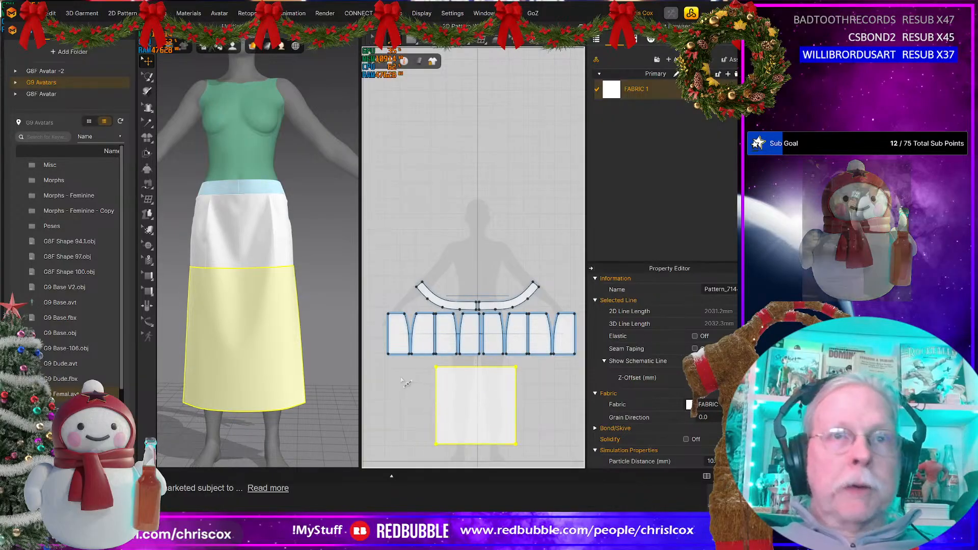
pyautogui.click(421, 353)
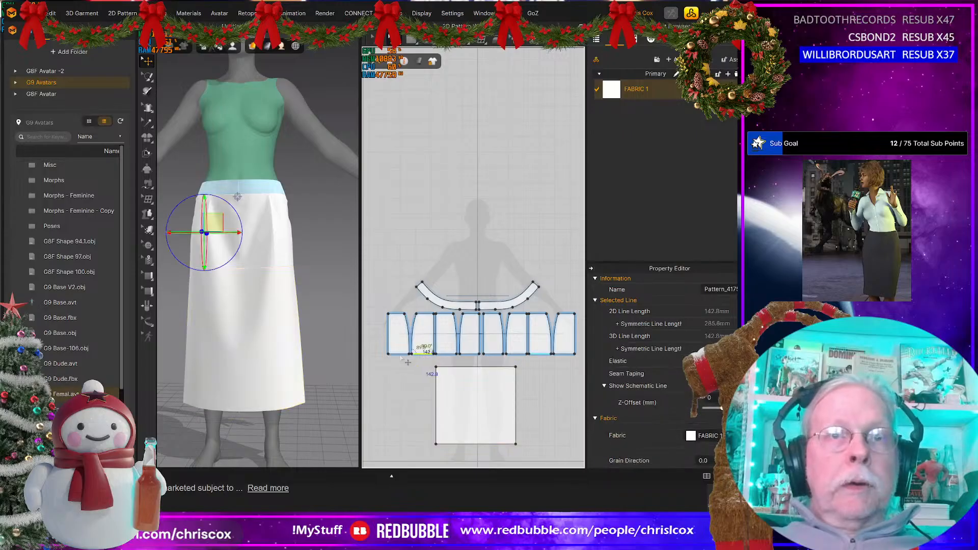
pyautogui.keyDown('shift'); pyautogui.click(400, 354); pyautogui.keyUp('shift')
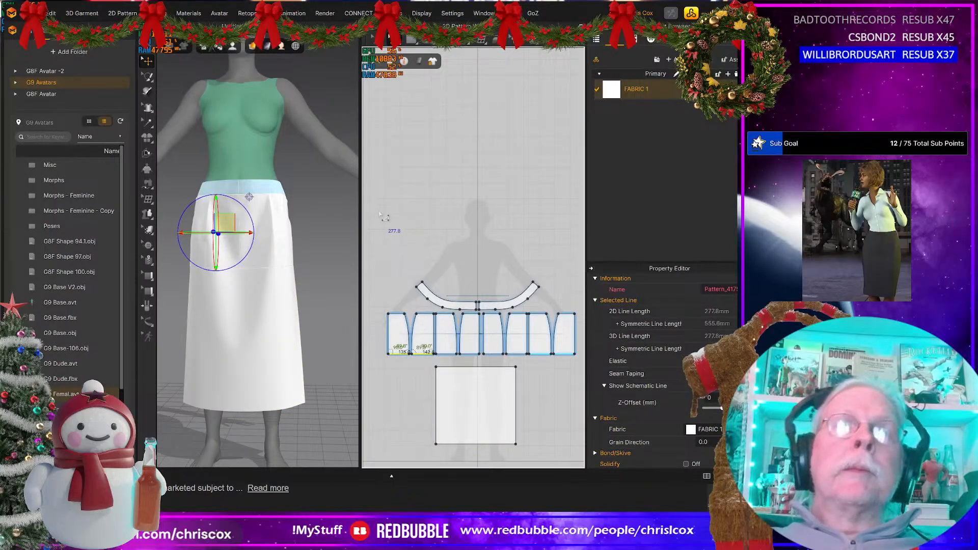
# Step: Switch to the web browser, calculate 277.8*2 with a Google search, and return to Marvelous Designer
pyautogui.hotkey('alt', 'Tab')
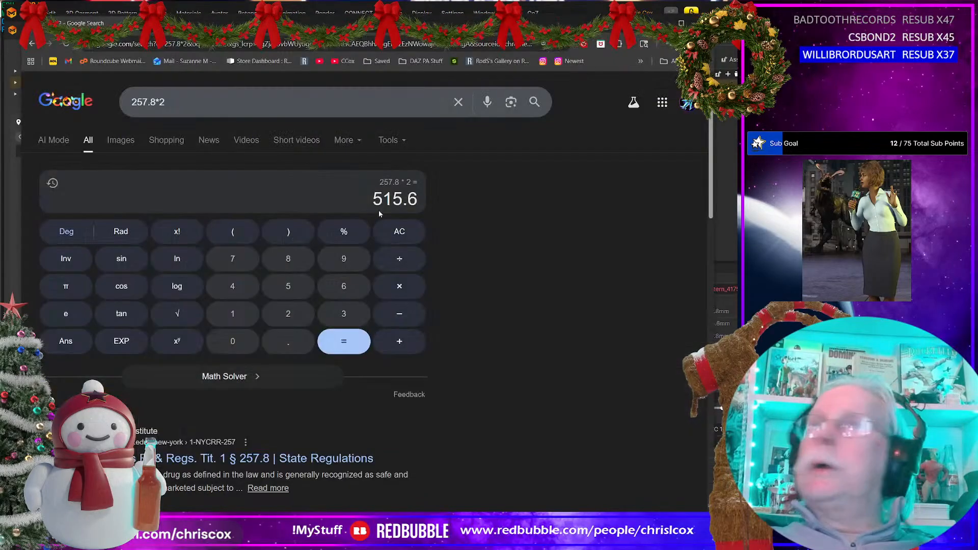
pyautogui.tripleClick(145, 102)
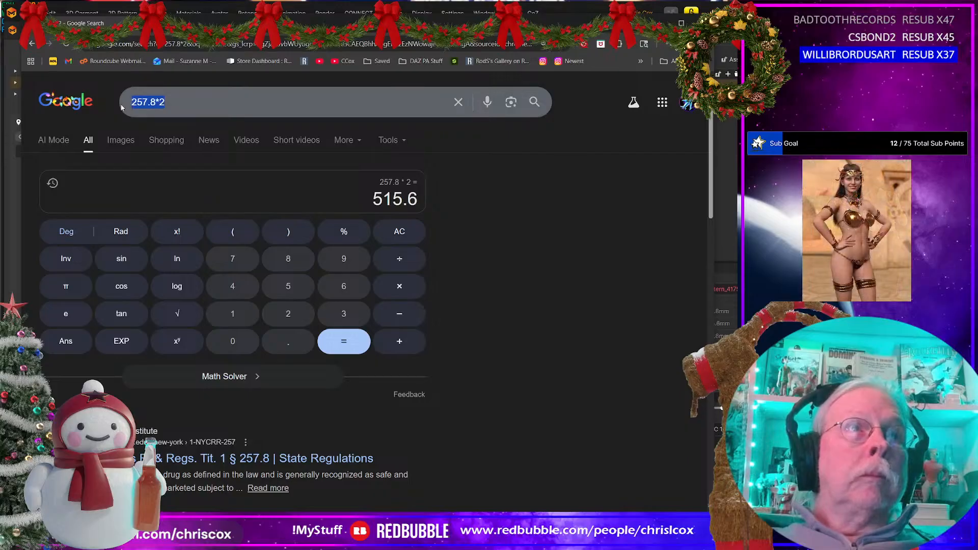
pyautogui.write('277.8')
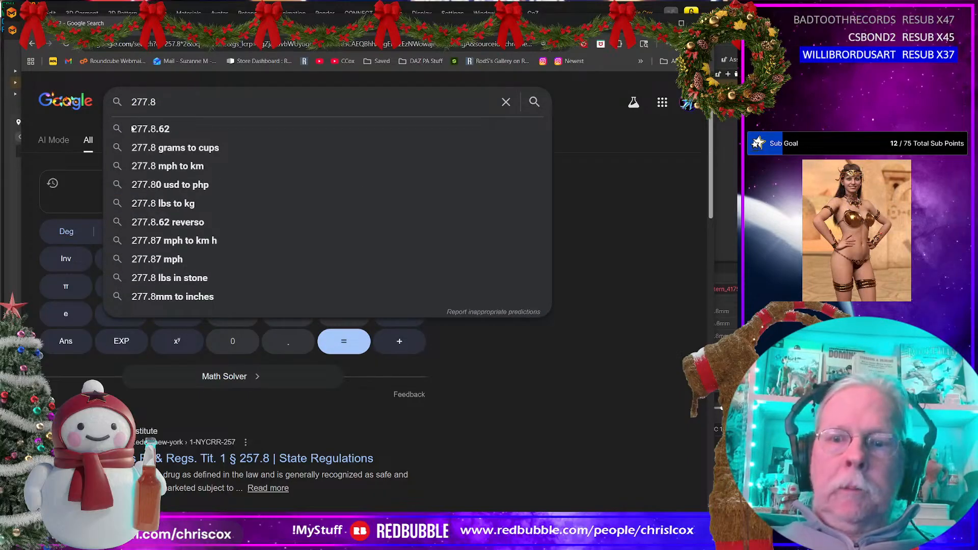
pyautogui.write('*2')
pyautogui.press('Return')
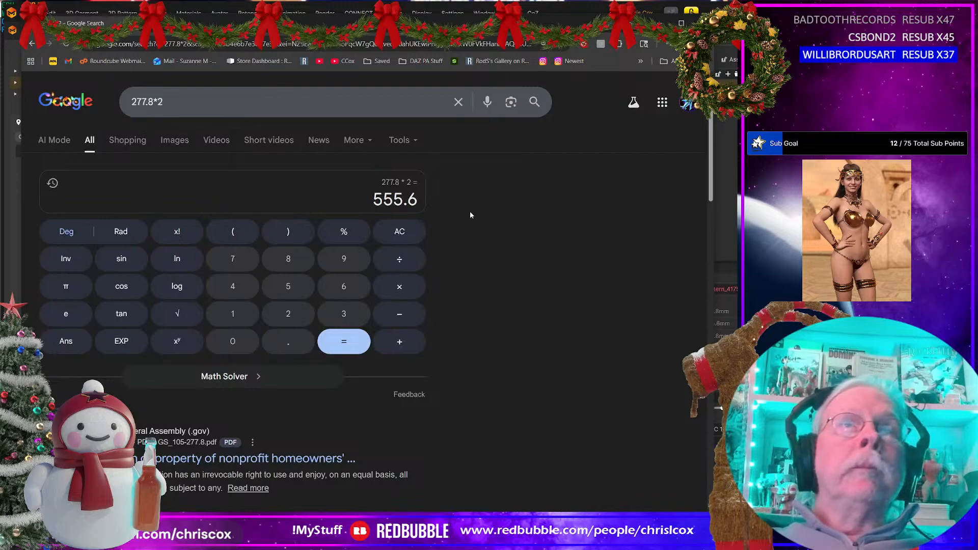
pyautogui.hotkey('alt', 'Tab')
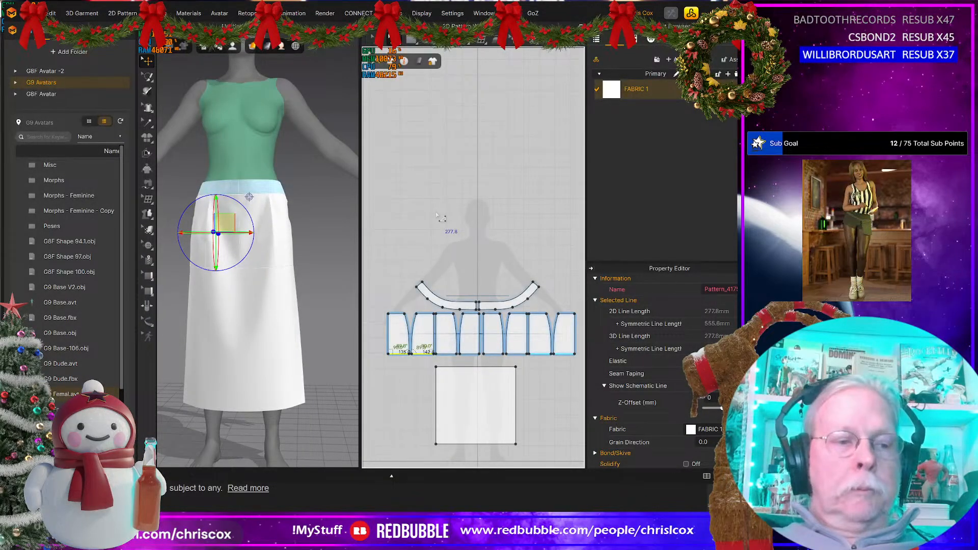
# Step: Create a rectangle pattern 555.6 mm wide and 500 mm high in the empty area above the waistband patterns
pyautogui.click(480, 238)
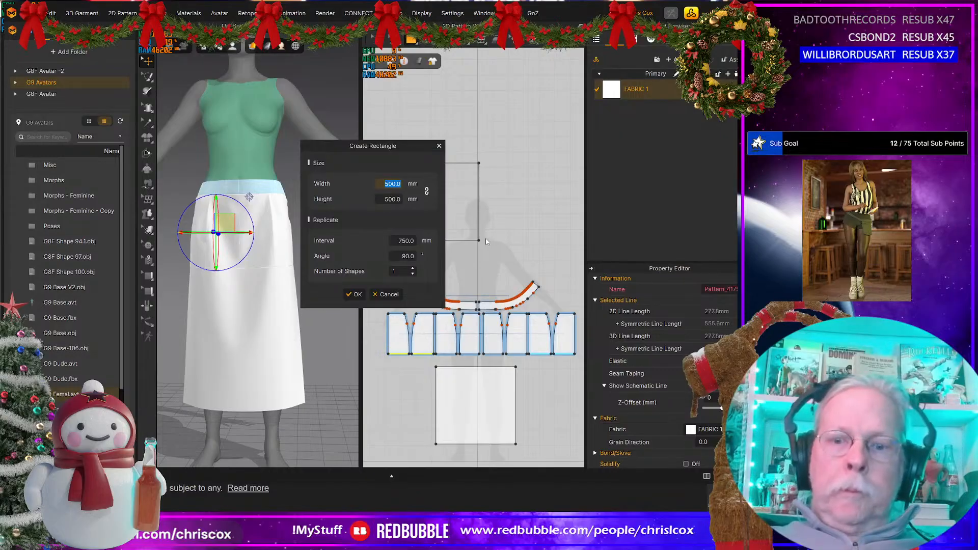
pyautogui.write('555')
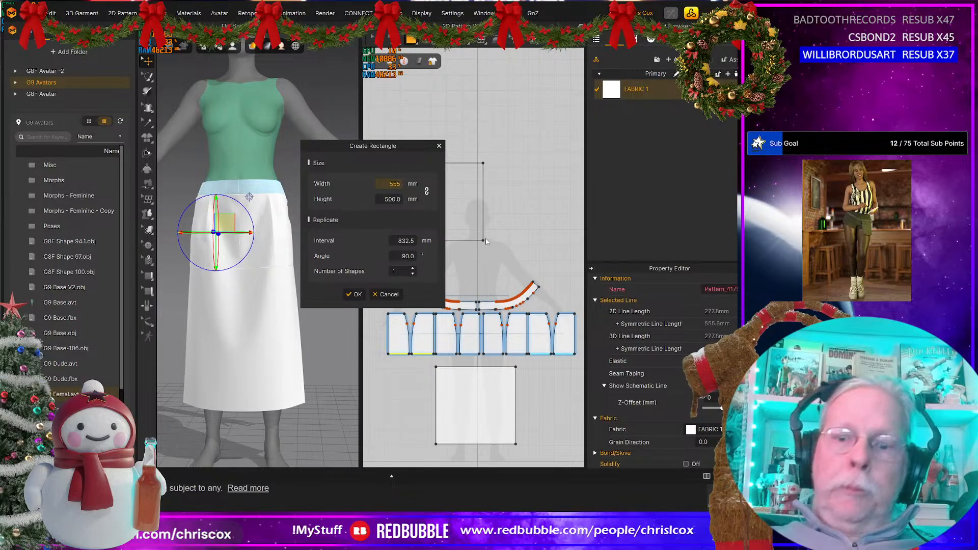
pyautogui.write('.6')
pyautogui.click(356, 294)
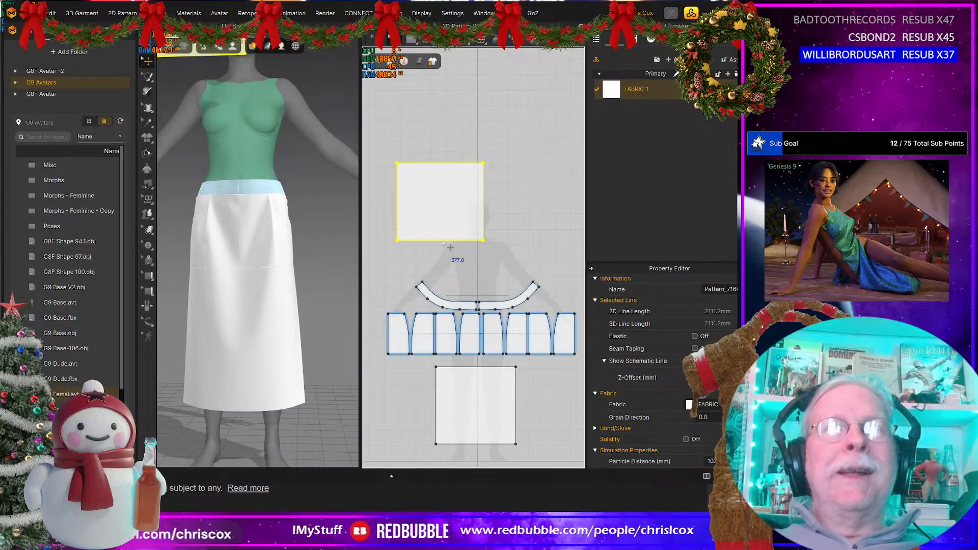
pyautogui.click(443, 241)
pyautogui.rightClick(443, 241)
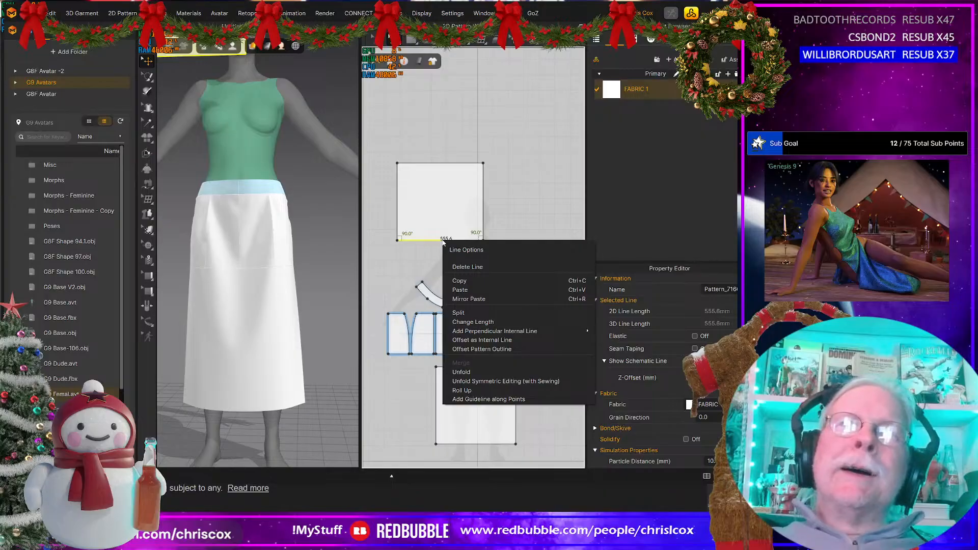
pyautogui.click(499, 199)
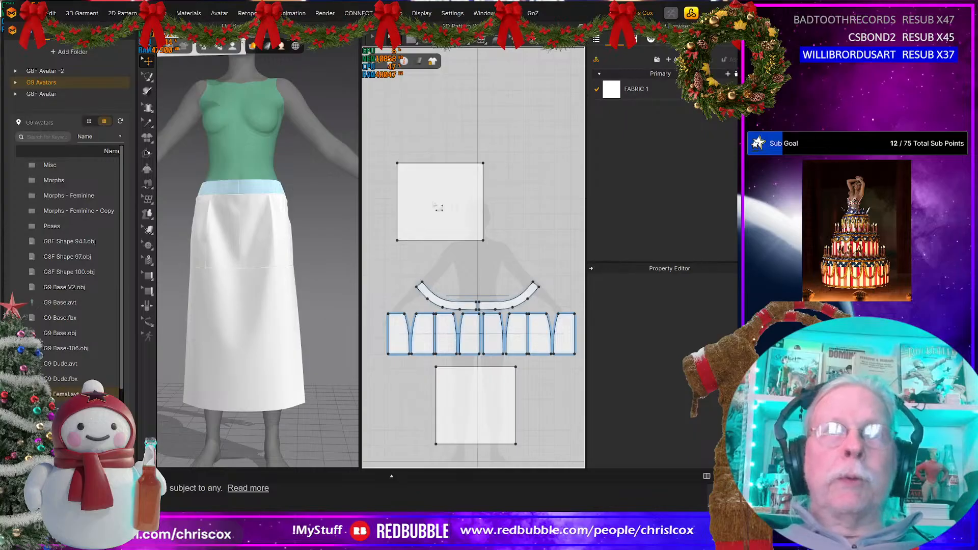
# Step: Move the new rectangle in the 3D view from above the avatar to behind it at leg height
pyautogui.press('b')
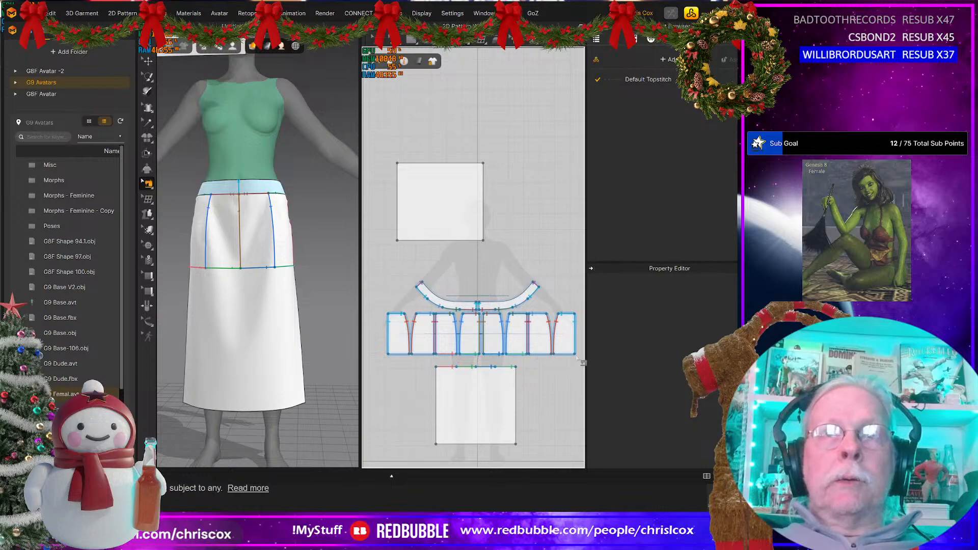
pyautogui.scroll(-6, 311, 334)
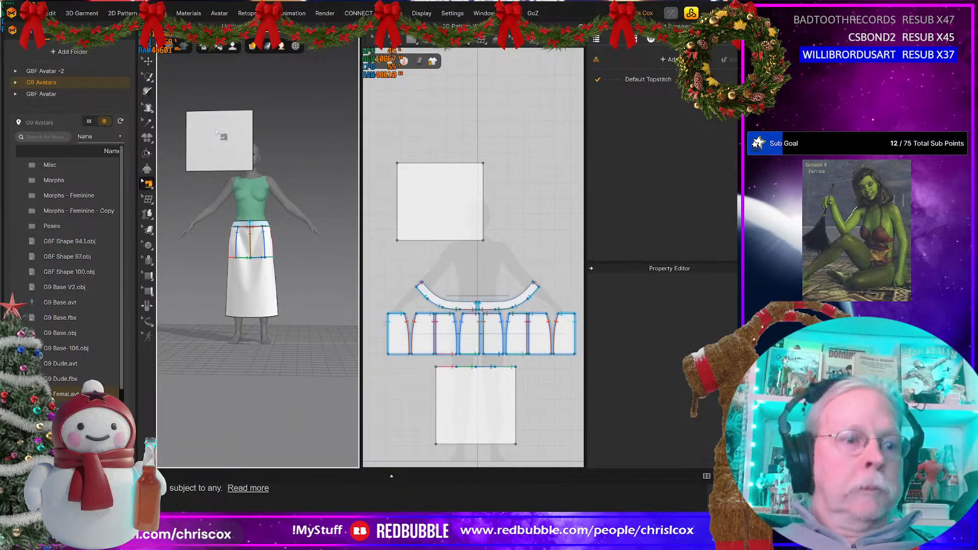
pyautogui.press('q')
pyautogui.click(217, 132)
pyautogui.moveTo(245, 149); pyautogui.dragTo(256, 184, button='right')
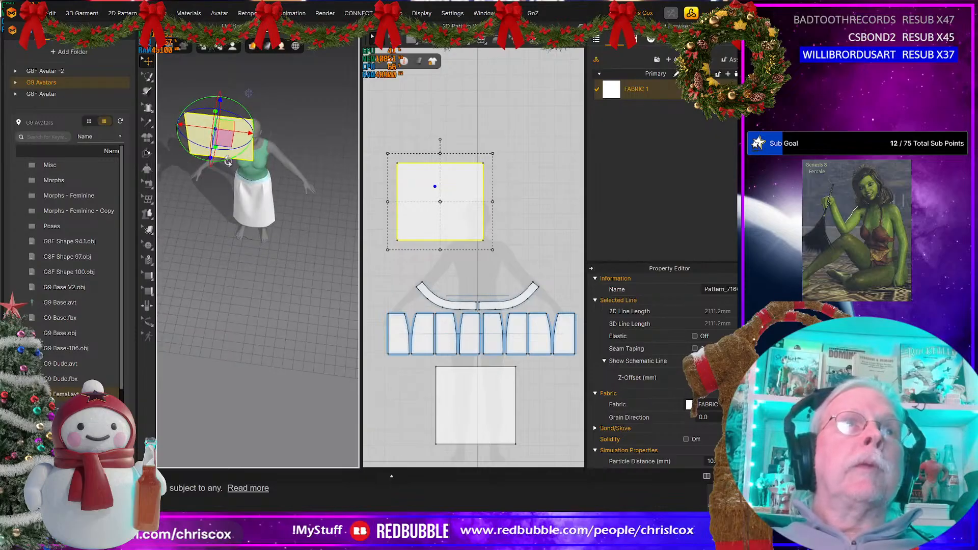
pyautogui.moveTo(213, 159); pyautogui.dragTo(211, 107)
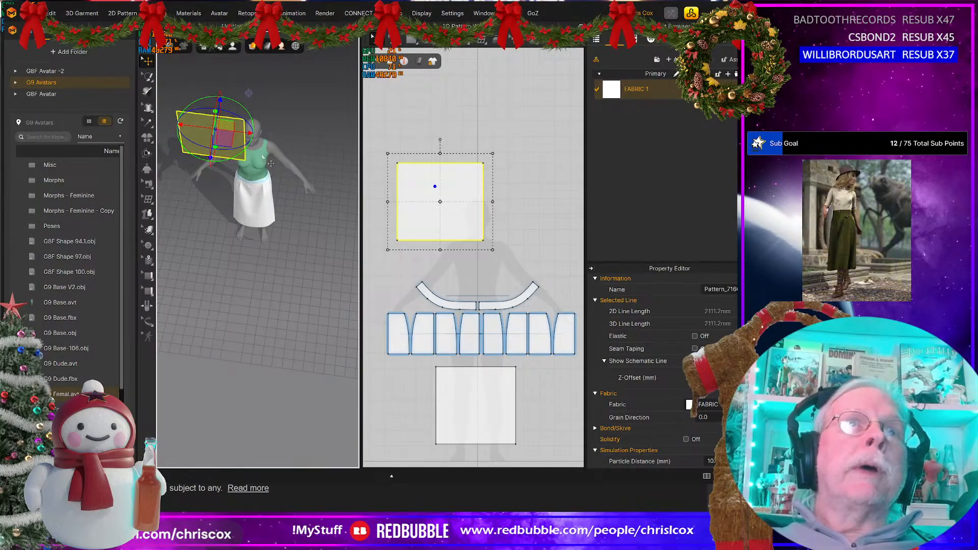
pyautogui.moveTo(259, 186); pyautogui.dragTo(228, 148, button='right')
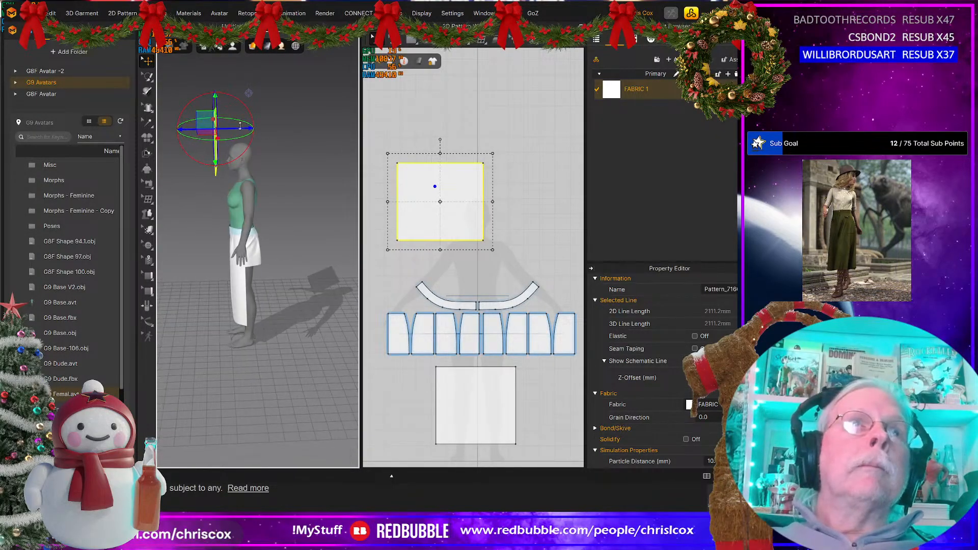
pyautogui.moveTo(205, 124); pyautogui.dragTo(278, 237)
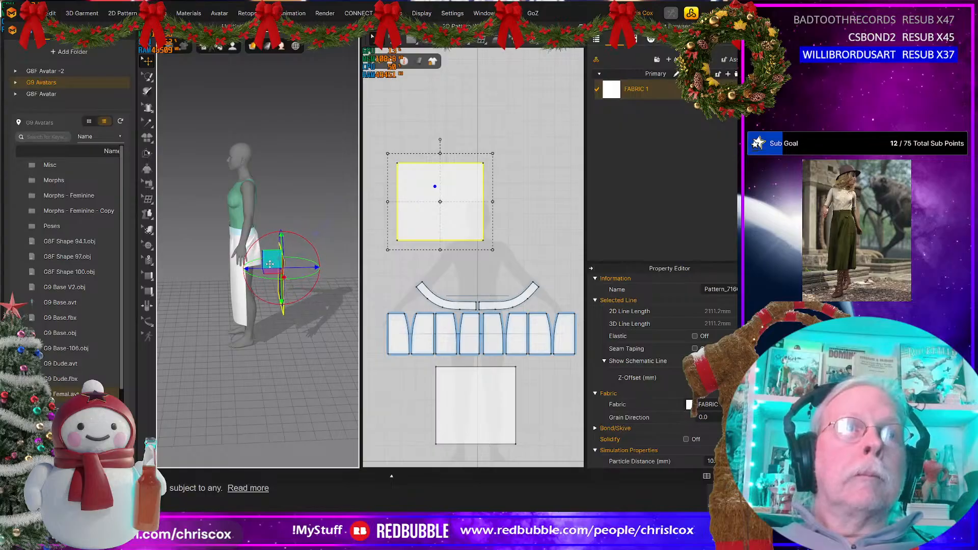
# Step: Shift the back rectangle sideways in the 3D view so it lines up behind the avatar's legs
pyautogui.moveTo(277, 237); pyautogui.dragTo(235, 297, button='right')
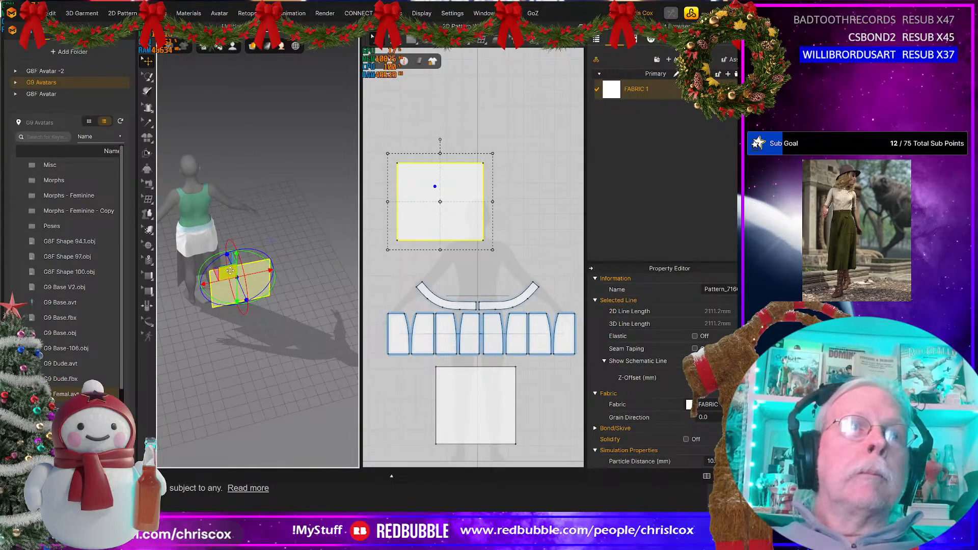
pyautogui.moveTo(230, 270); pyautogui.dragTo(193, 266)
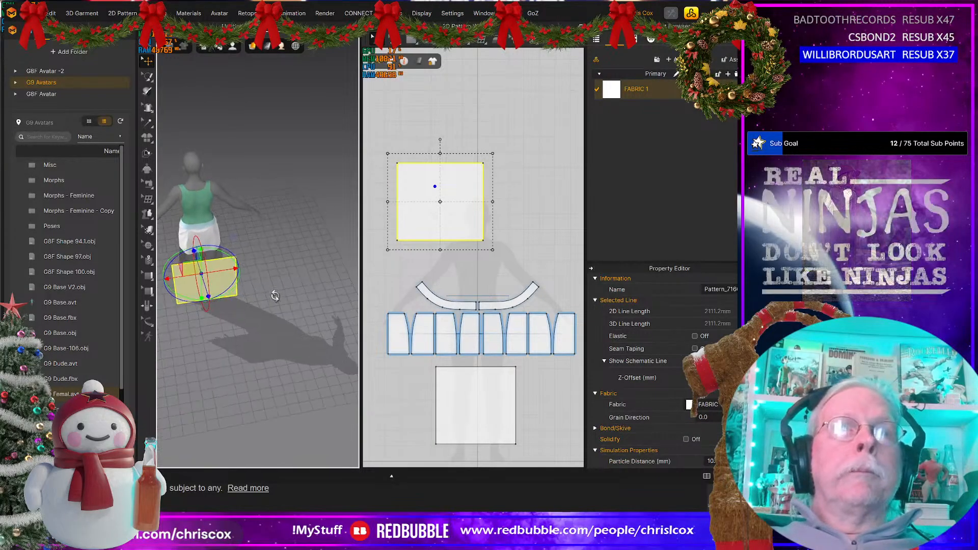
pyautogui.moveTo(275, 295); pyautogui.dragTo(236, 274, button='right')
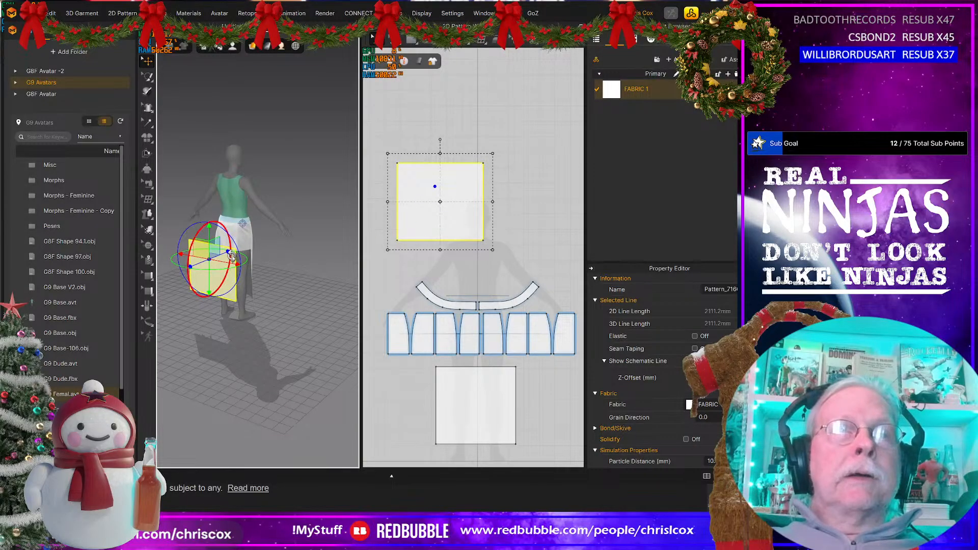
pyautogui.moveTo(232, 257); pyautogui.dragTo(244, 267)
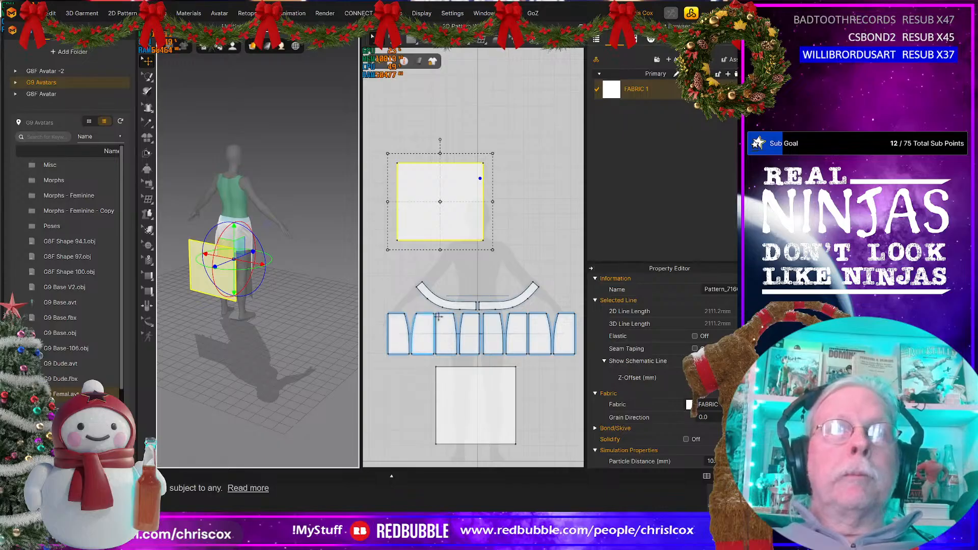
# Step: Free-sew the hems of the two leftmost skirt panels to the back rectangle's top edge, starting at its right corner
pyautogui.press('n')
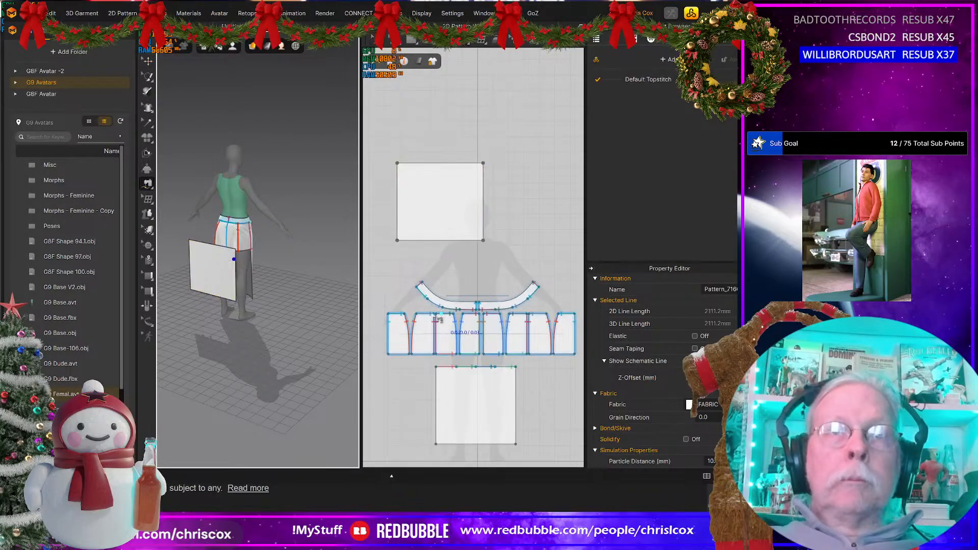
pyautogui.click(434, 355)
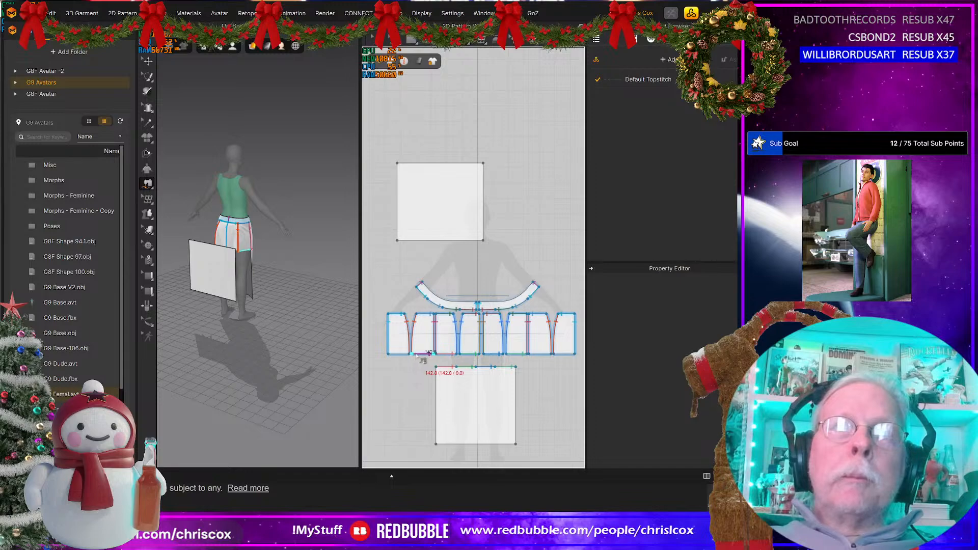
pyautogui.click(467, 168)
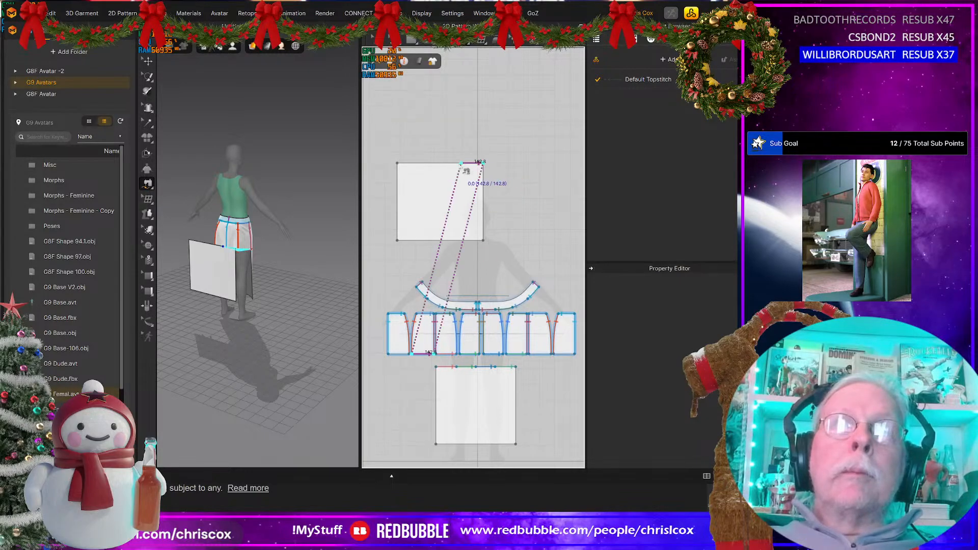
pyautogui.click(408, 356)
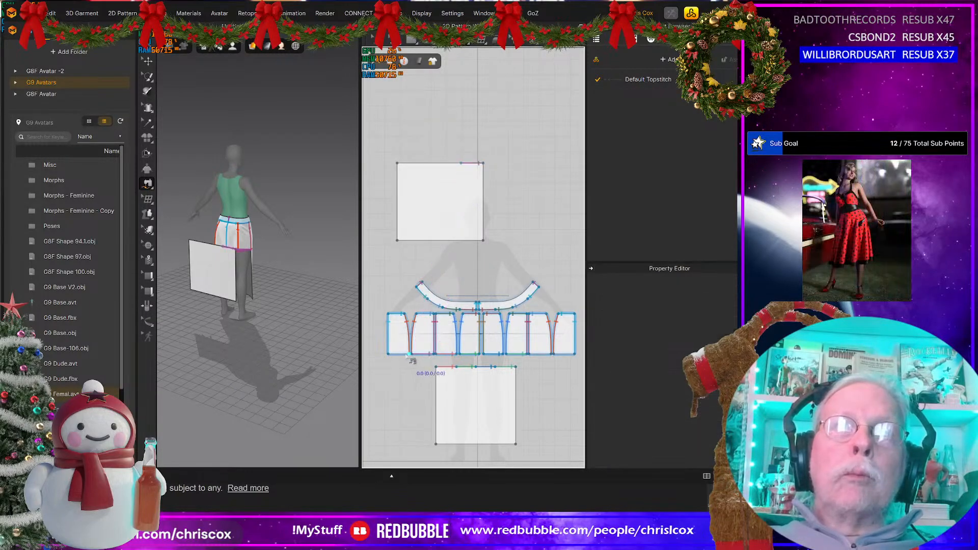
pyautogui.click(462, 165)
pyautogui.click(447, 170)
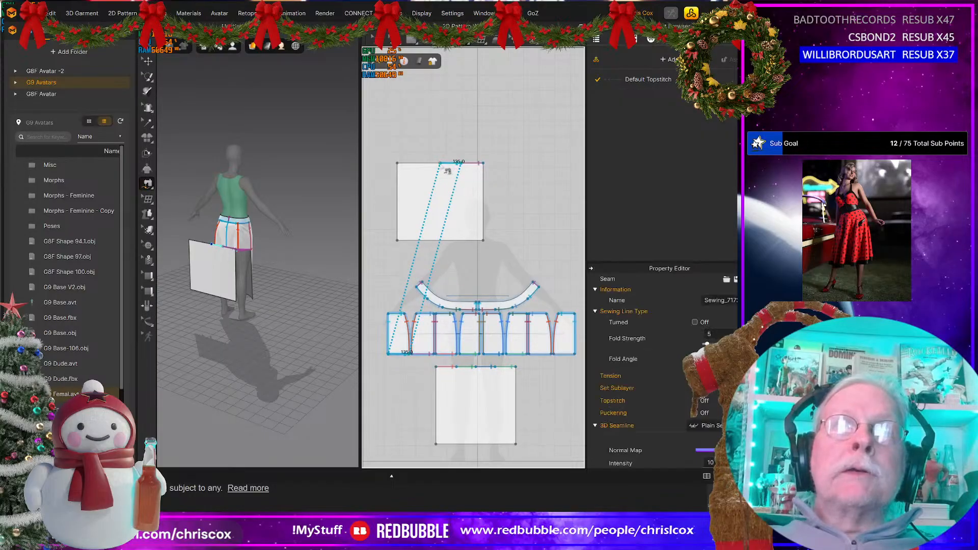
# Step: Free-sew the hems of the two rightmost skirt panels to the rest of the back rectangle's top edge, ending at its left corner
pyautogui.click(572, 356)
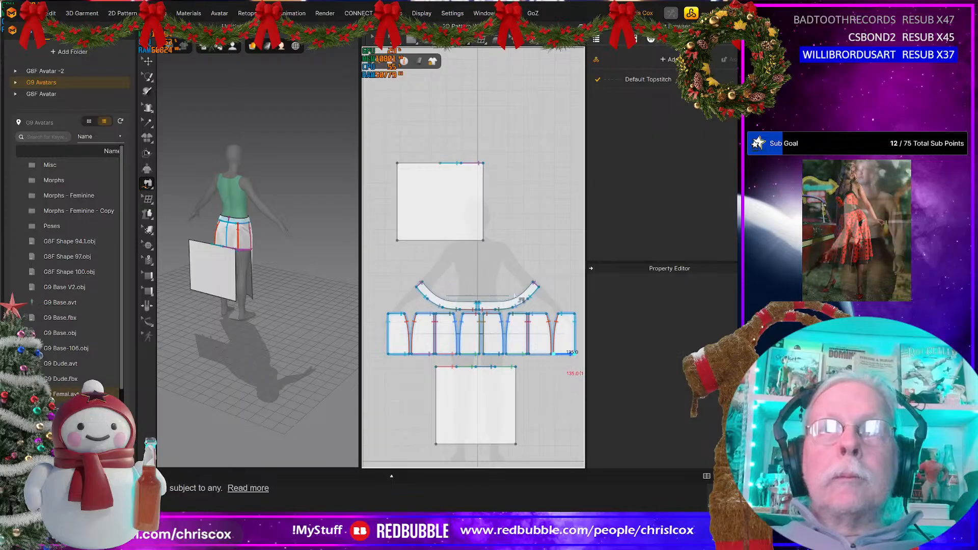
pyautogui.click(423, 169)
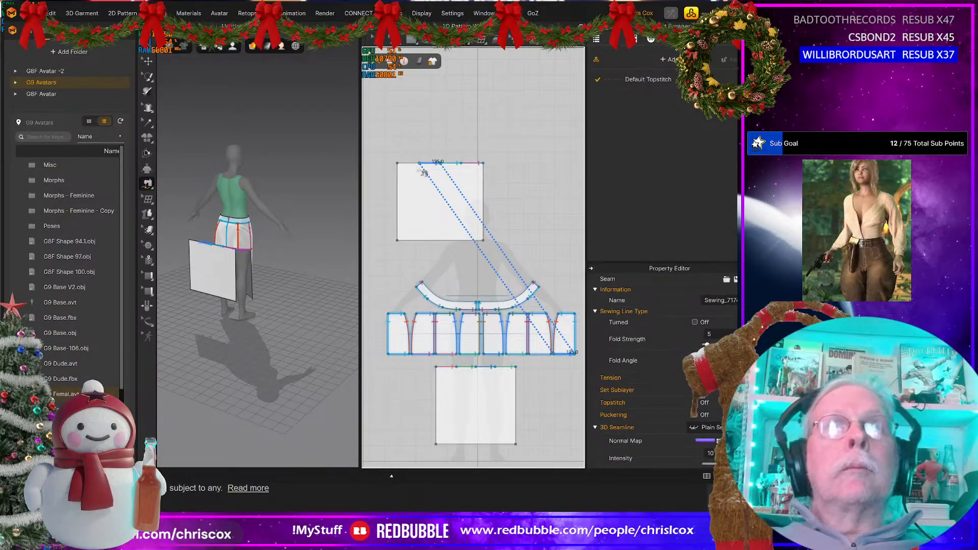
pyautogui.click(550, 357)
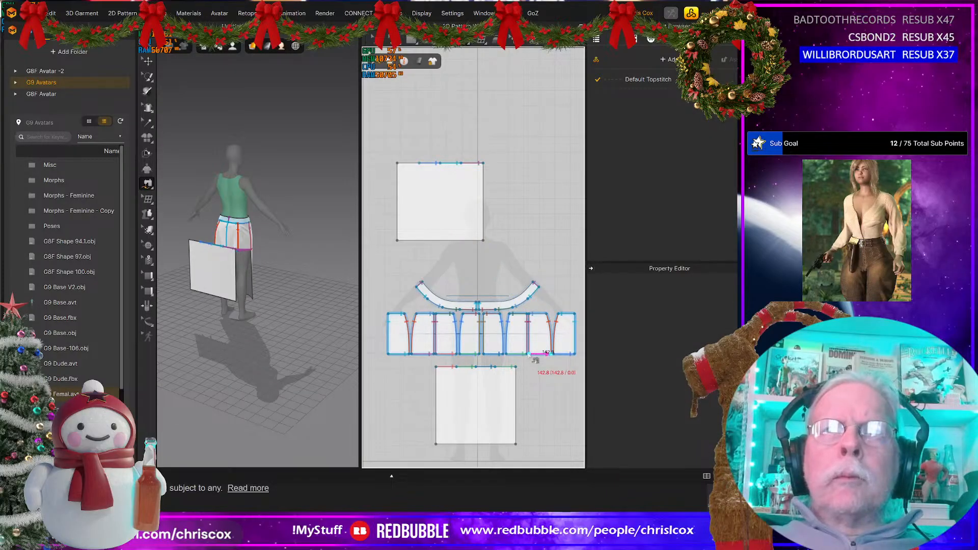
pyautogui.click(533, 358)
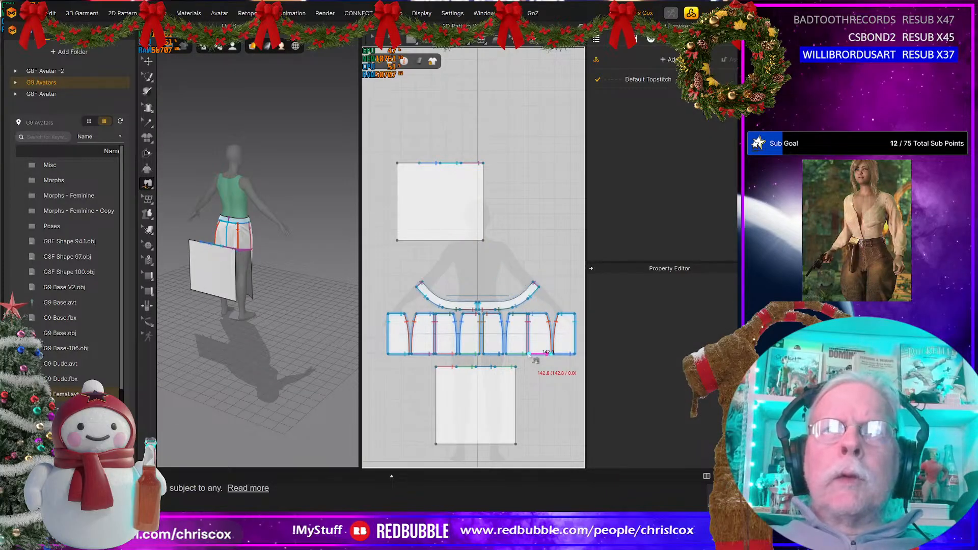
pyautogui.click(415, 165)
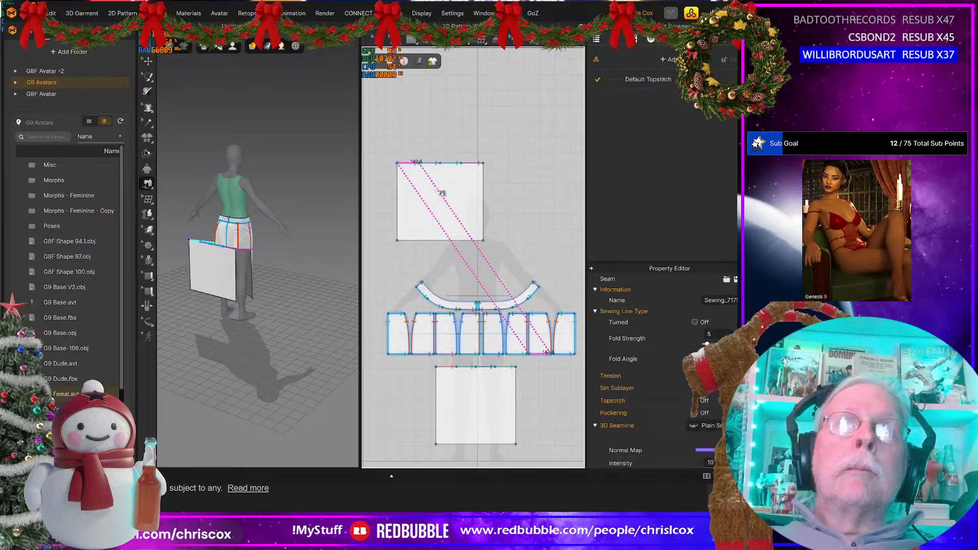
# Step: Simulate the skirt with the back rectangle attached, and place its 2D pattern beside the front rectangle below the skirt panels
pyautogui.press('space')
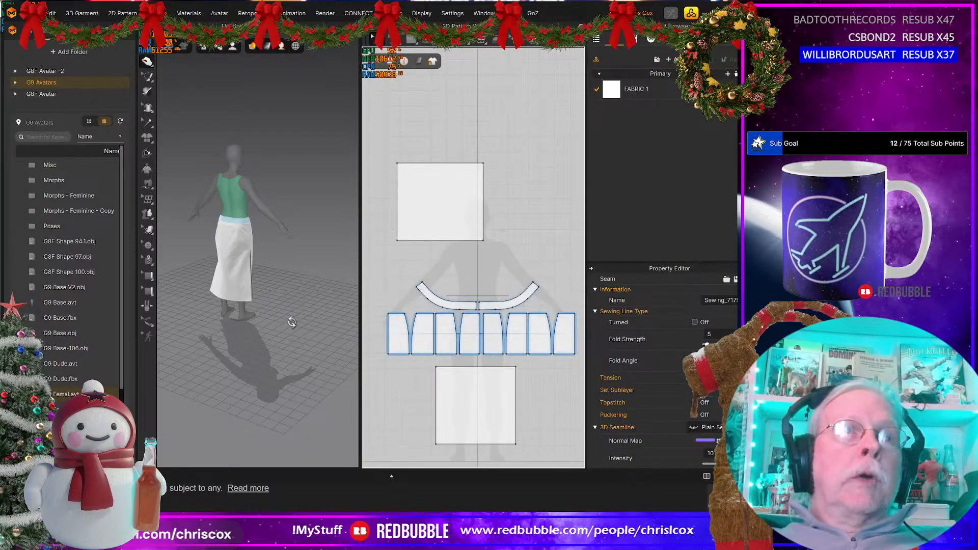
pyautogui.moveTo(288, 322); pyautogui.dragTo(234, 326, button='right')
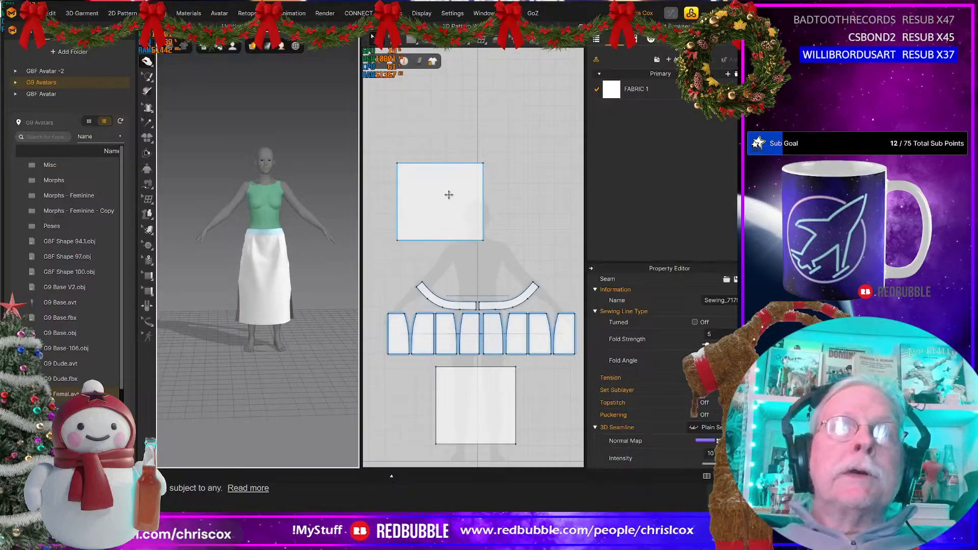
pyautogui.click(426, 220)
pyautogui.moveTo(425, 219); pyautogui.dragTo(400, 396)
pyautogui.moveTo(252, 319); pyautogui.dragTo(253, 373, button='right')
pyautogui.click(251, 319)
pyautogui.click(250, 376)
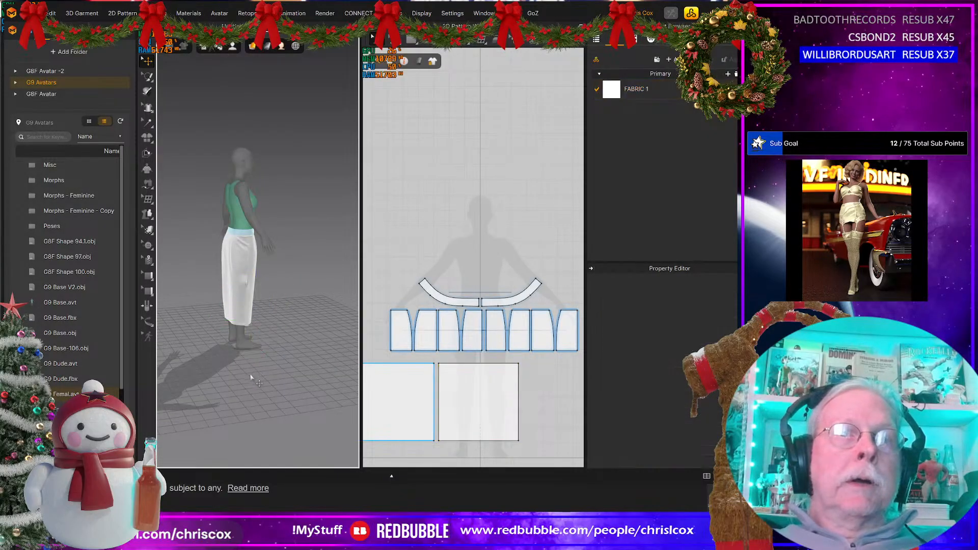
# Step: Raise the outer bottom corners of both rectangles together to slant their lower edges down towards the shared inner side
pyautogui.click(236, 318)
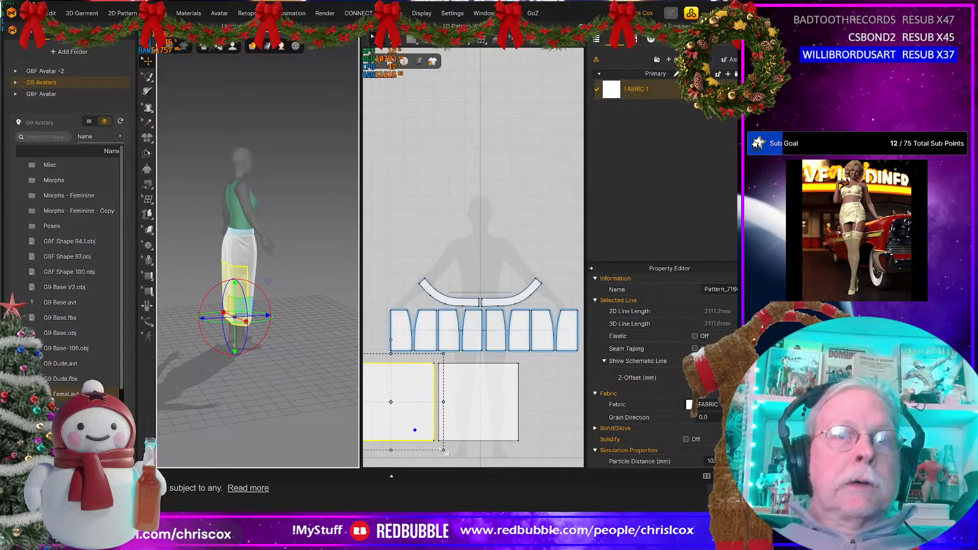
pyautogui.click(443, 451)
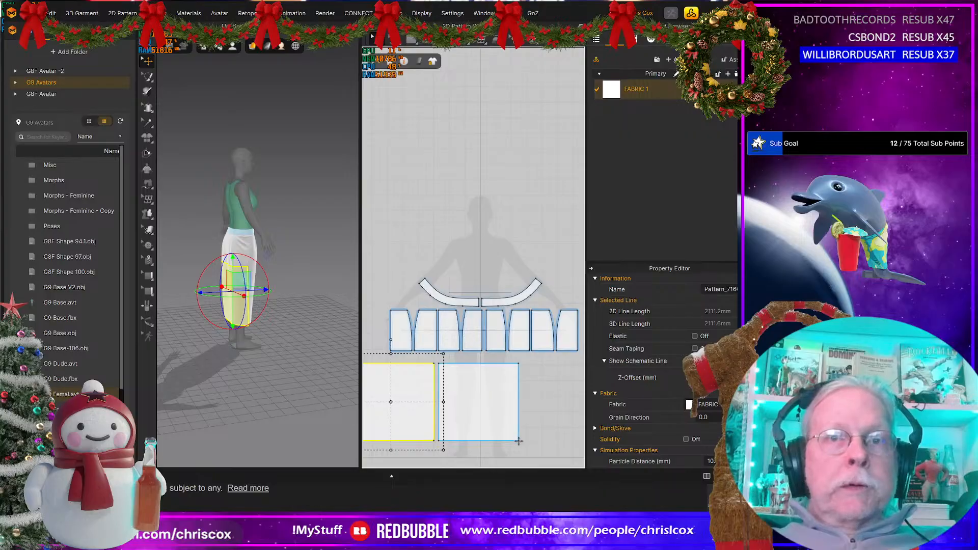
pyautogui.moveTo(533, 449); pyautogui.dragTo(569, 429, button='middle')
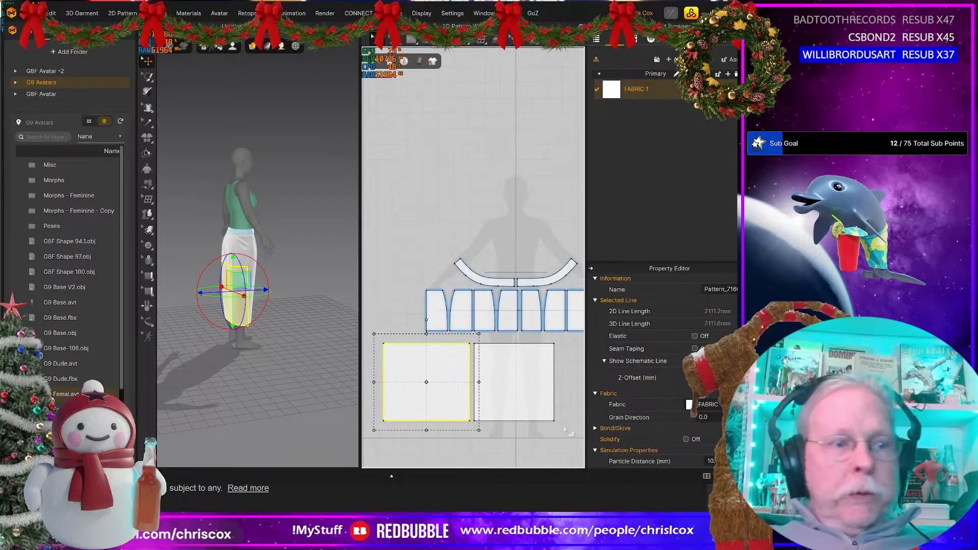
pyautogui.press('z')
pyautogui.click(554, 421)
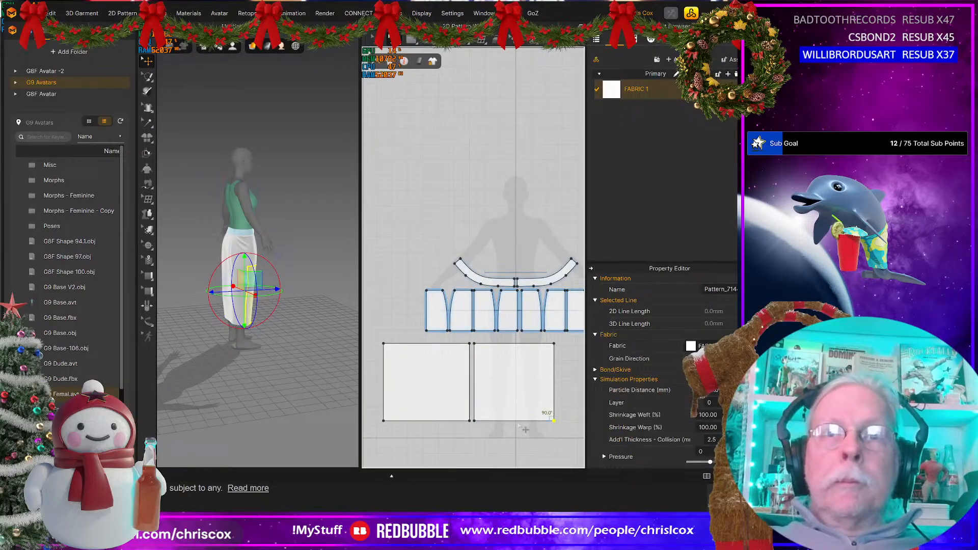
pyautogui.keyDown('shift'); pyautogui.click(384, 421); pyautogui.keyUp('shift')
pyautogui.moveTo(391, 426); pyautogui.dragTo(389, 371)
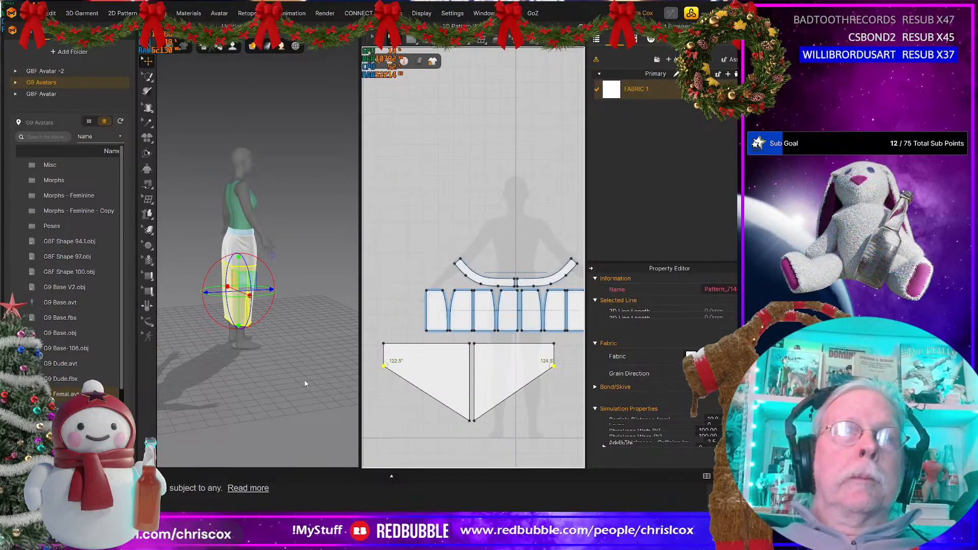
pyautogui.scroll(6, 207, 361)
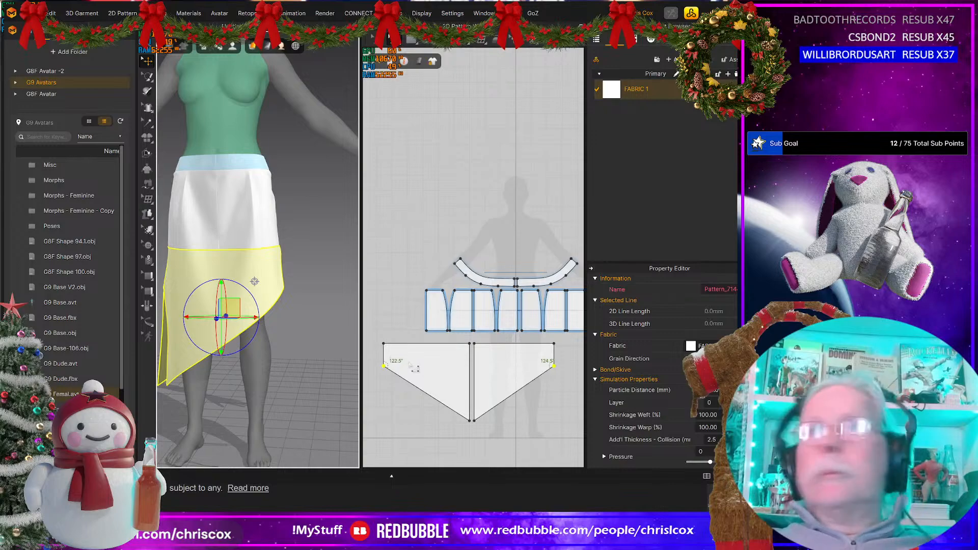
# Step: Nudge the two inner bottom corners of the slanted front and back patterns upward together to shorten the hem's low point
pyautogui.moveTo(490, 435); pyautogui.dragTo(440, 414)
pyautogui.press('Up')
pyautogui.press('Up')
pyautogui.press('Up')
pyautogui.press('Up')
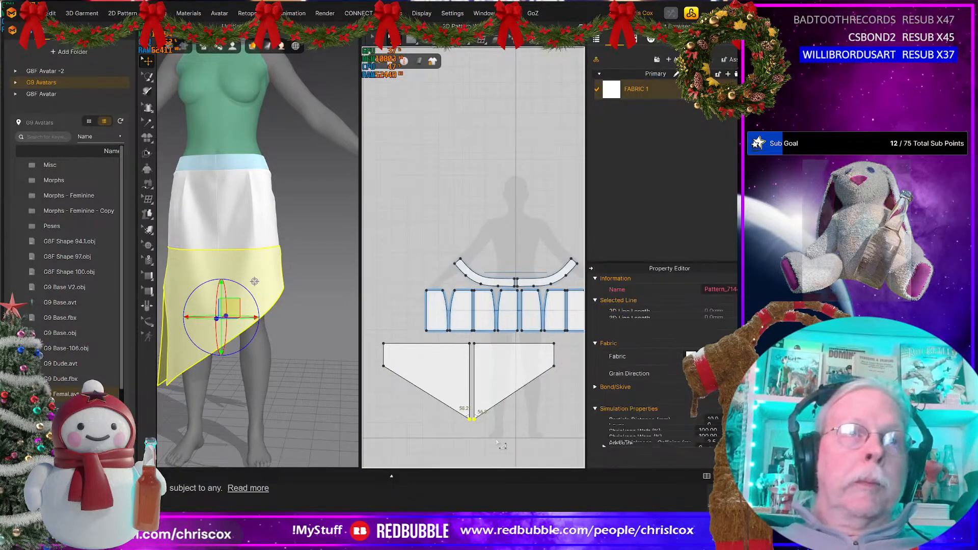
pyautogui.press('Up')
pyautogui.press('Up')
pyautogui.press('Up')
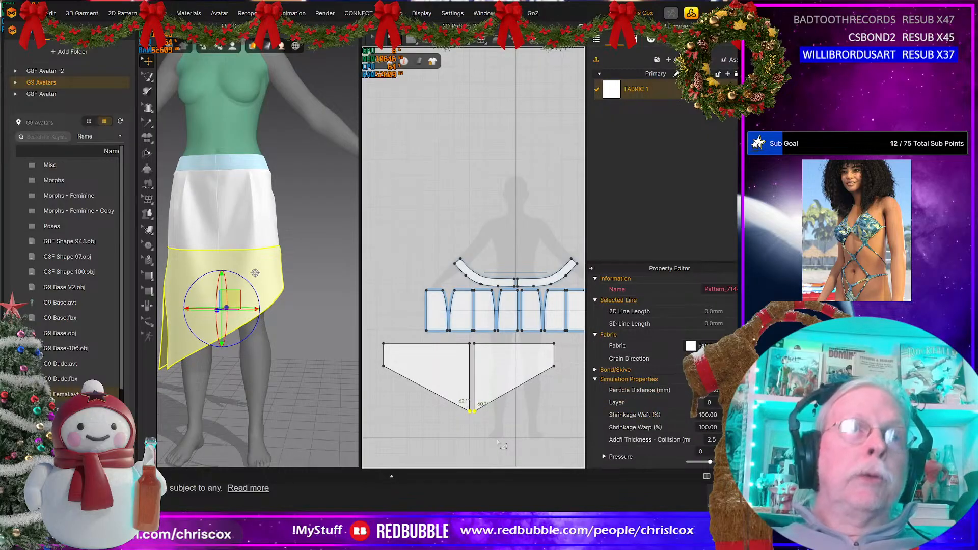
# Step: Raise the bottom edges of the short skirt panels slightly as a group and simulate the skirt
pyautogui.moveTo(300, 424); pyautogui.dragTo(310, 400, button='right')
pyautogui.scroll(-5, 392, 401)
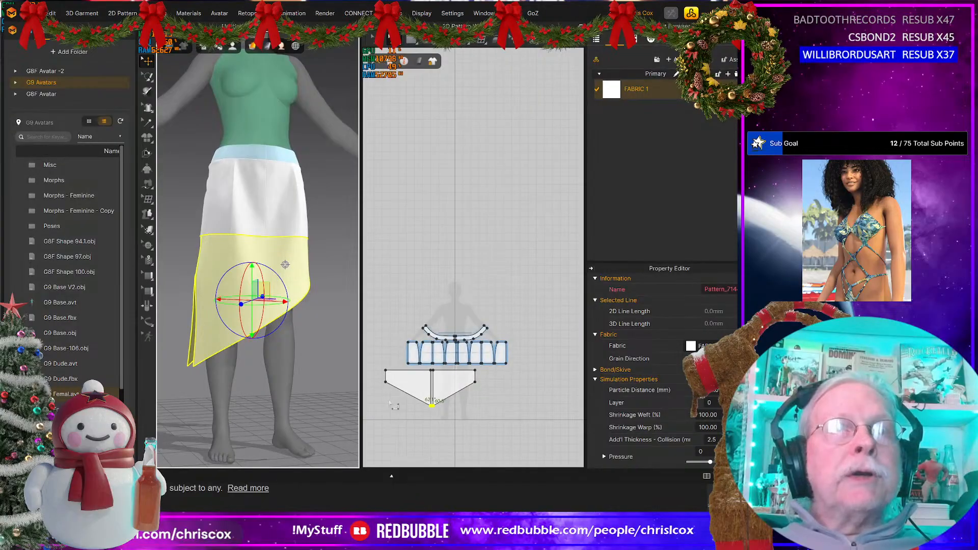
pyautogui.moveTo(393, 403); pyautogui.dragTo(394, 402, button='middle')
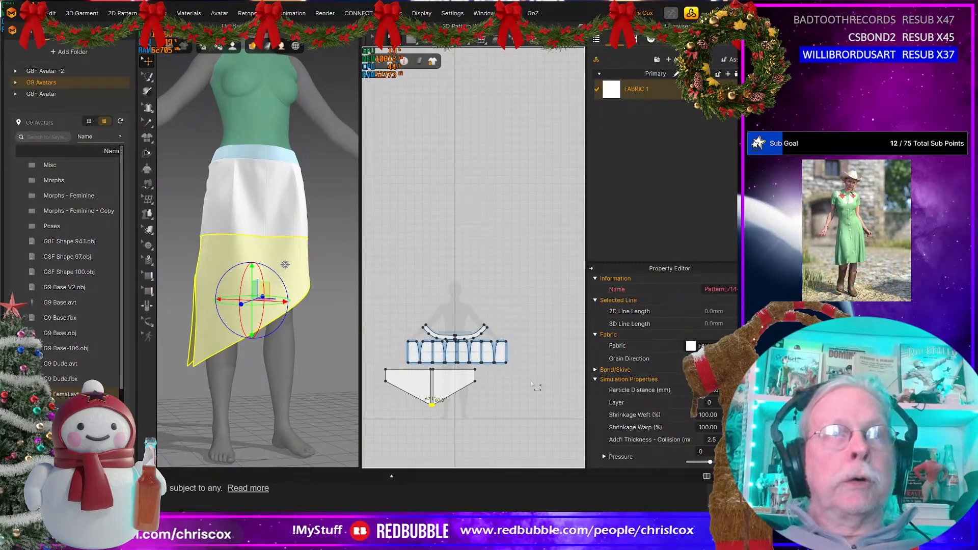
pyautogui.moveTo(516, 357); pyautogui.dragTo(461, 364)
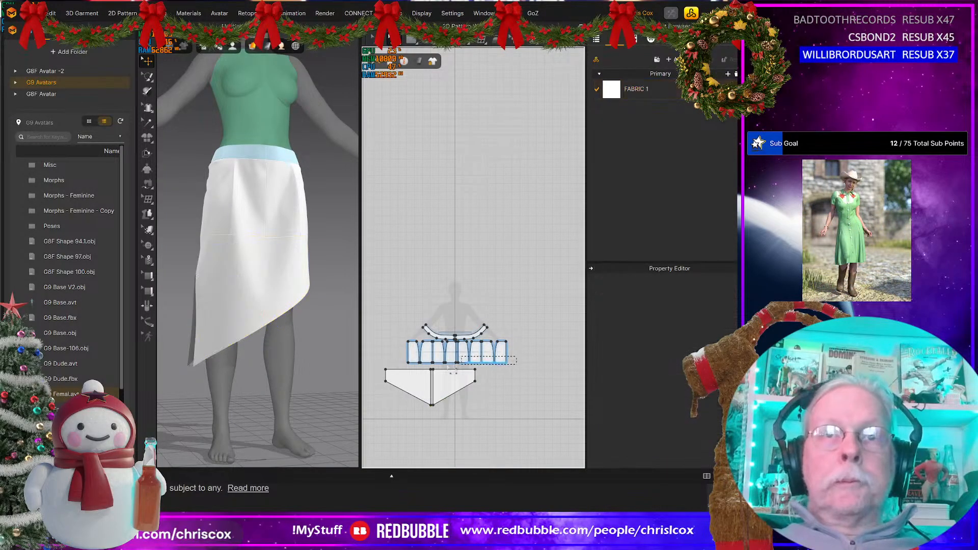
pyautogui.moveTo(397, 367); pyautogui.dragTo(397, 364)
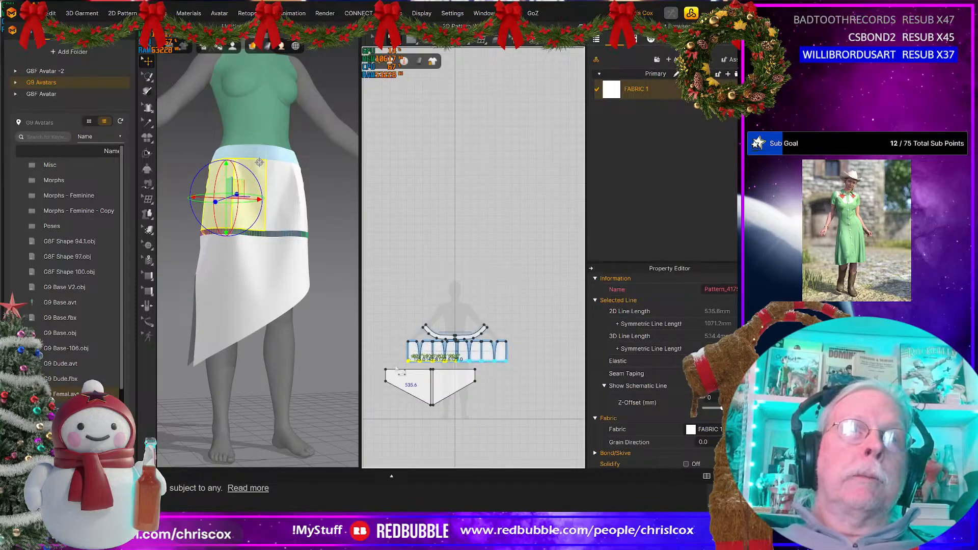
pyautogui.press('space')
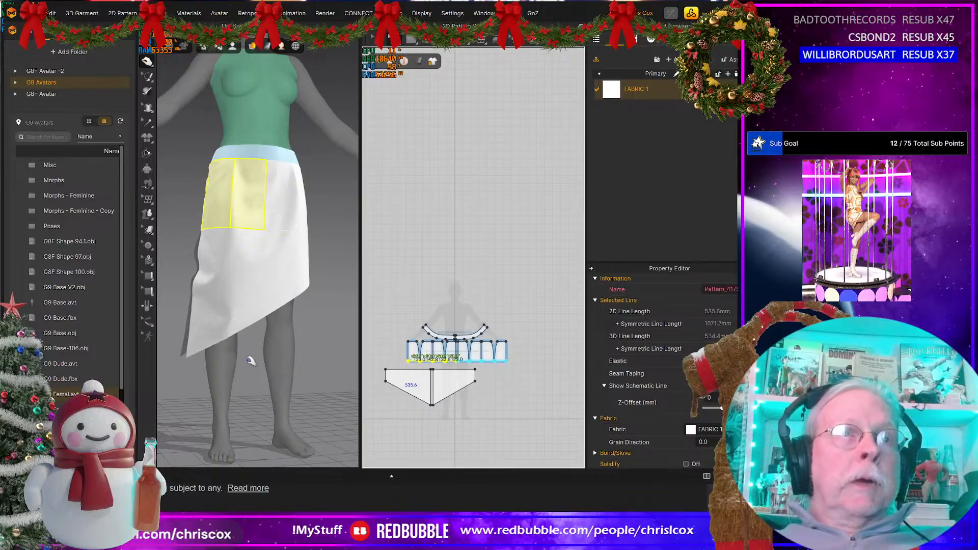
# Step: Tug the slanted front and back pieces during simulation and examine how the hem hangs from the front, side and back
pyautogui.click(223, 341)
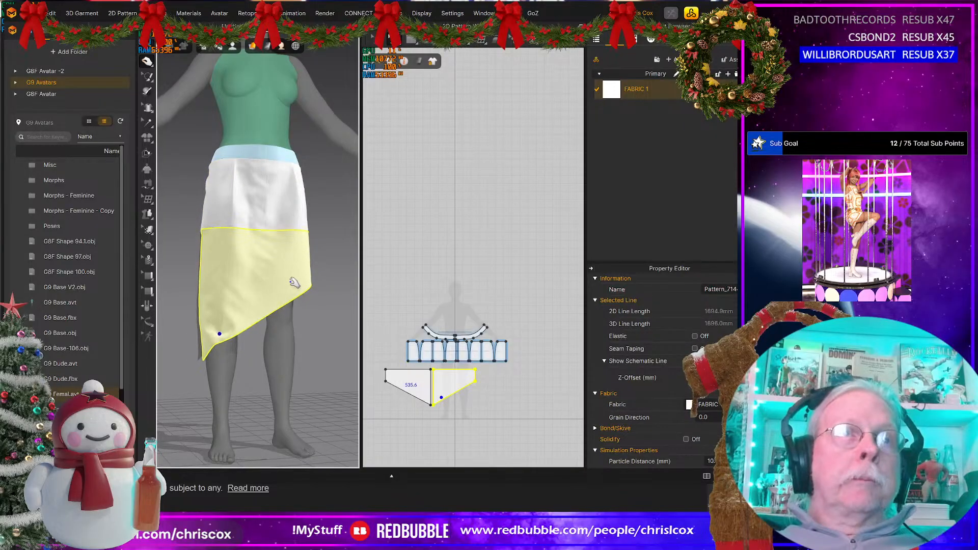
pyautogui.moveTo(277, 371); pyautogui.dragTo(177, 373, button='right')
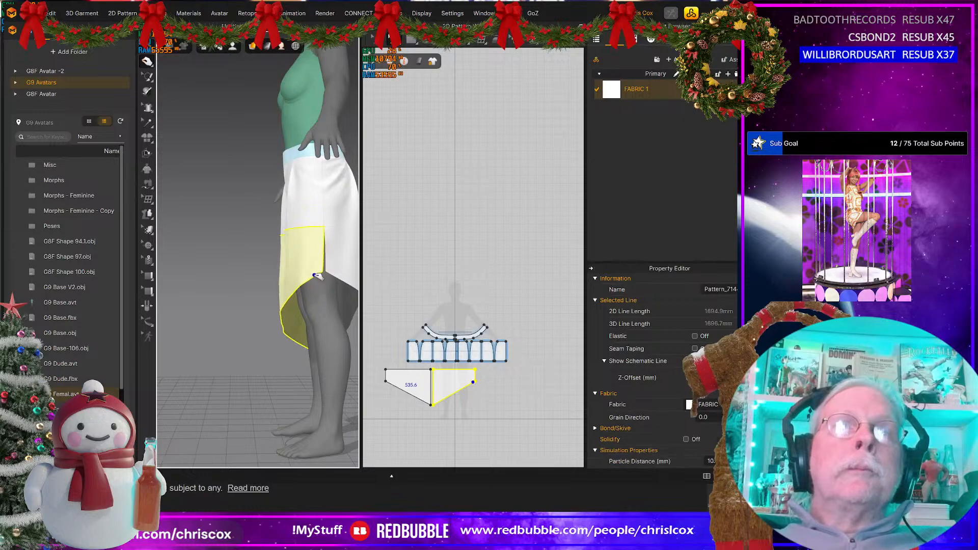
pyautogui.click(346, 264)
pyautogui.moveTo(332, 273); pyautogui.dragTo(227, 361, button='right')
pyautogui.moveTo(249, 351); pyautogui.dragTo(291, 356, button='middle')
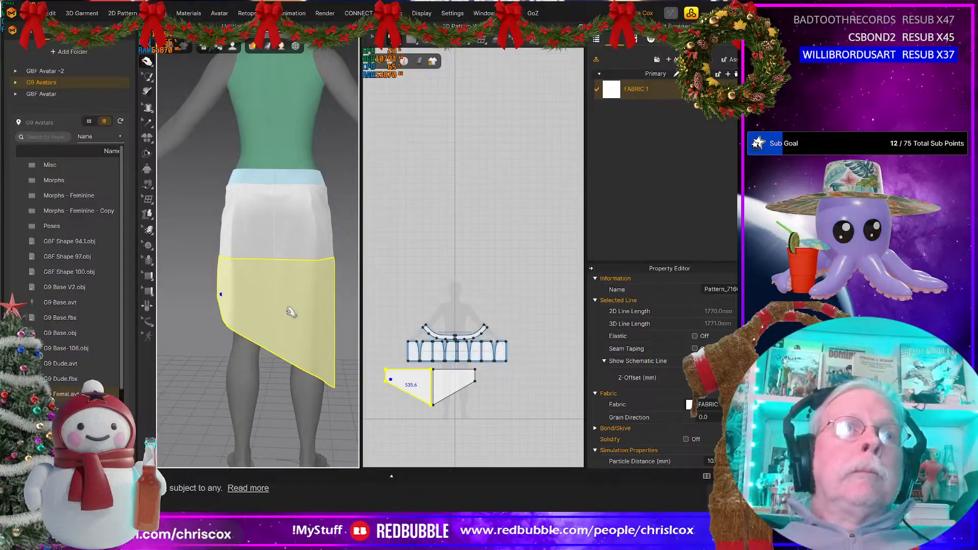
pyautogui.moveTo(259, 334); pyautogui.dragTo(444, 331, button='right')
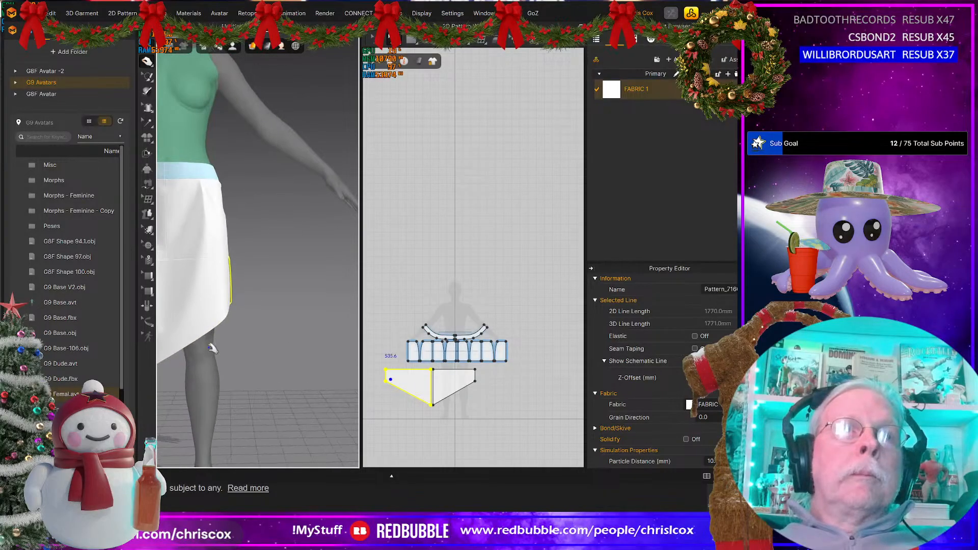
pyautogui.moveTo(213, 347); pyautogui.dragTo(301, 339, button='middle')
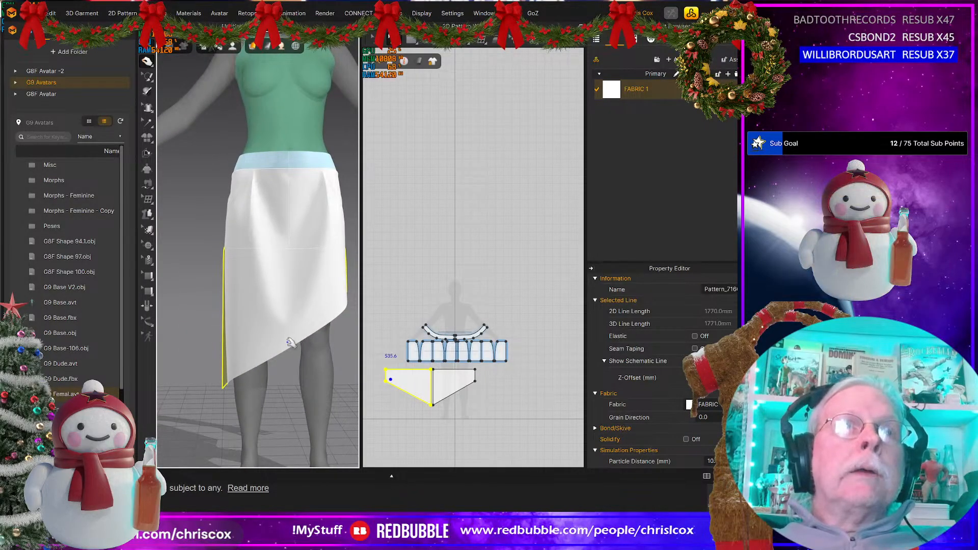
pyautogui.moveTo(290, 342)
pyautogui.mouseDown(button='right')
pyautogui.moveTo(321, 280)
pyautogui.moveTo(295, 343)
pyautogui.moveTo(273, 345)
pyautogui.mouseUp(button='right')
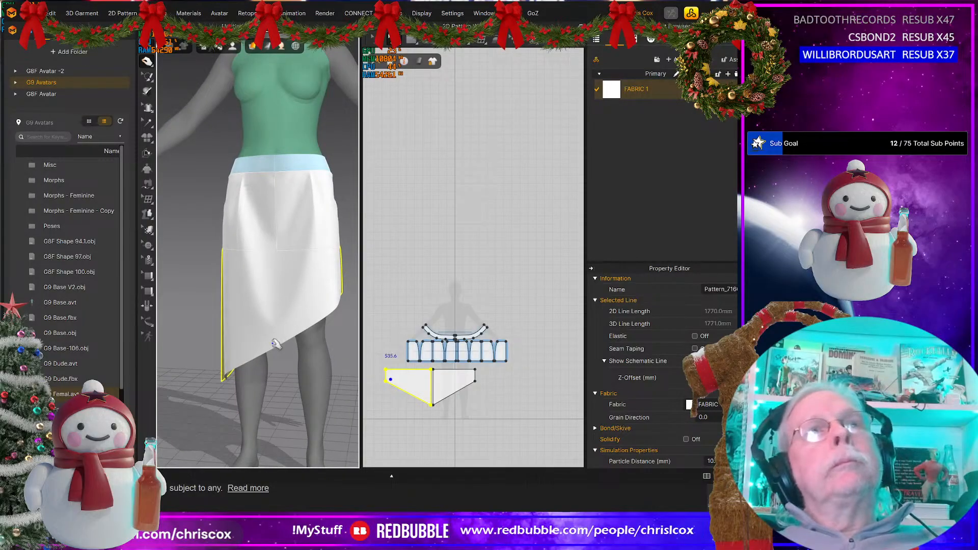
# Step: Examine how the short skirt panels fit around the hips, viewing their seams from the front, back and side
pyautogui.moveTo(275, 344); pyautogui.dragTo(311, 211, button='right')
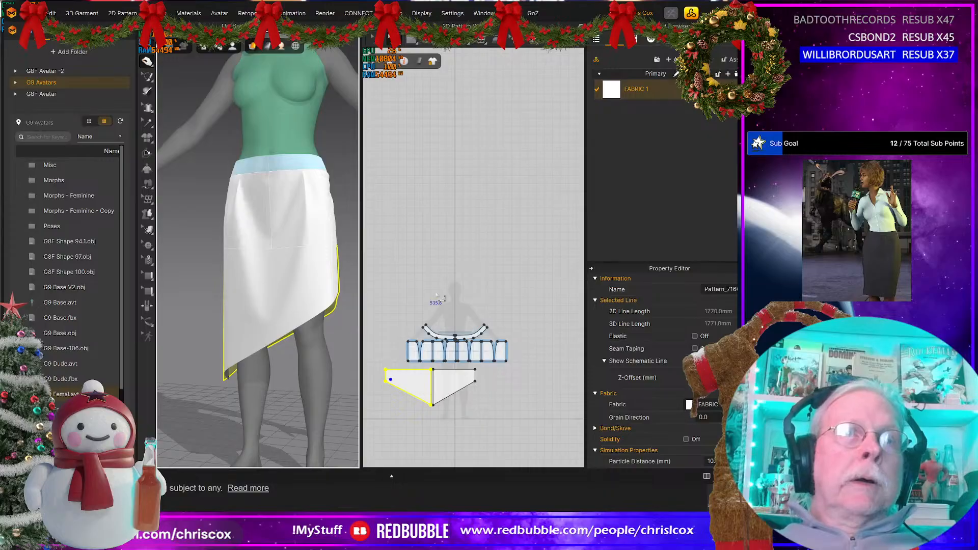
pyautogui.scroll(3, 441, 301)
pyautogui.moveTo(441, 297); pyautogui.dragTo(432, 276, button='middle')
pyautogui.moveTo(225, 277); pyautogui.dragTo(325, 282, button='right')
pyautogui.moveTo(325, 282); pyautogui.dragTo(221, 282, button='middle')
pyautogui.moveTo(221, 286); pyautogui.dragTo(334, 230, button='right')
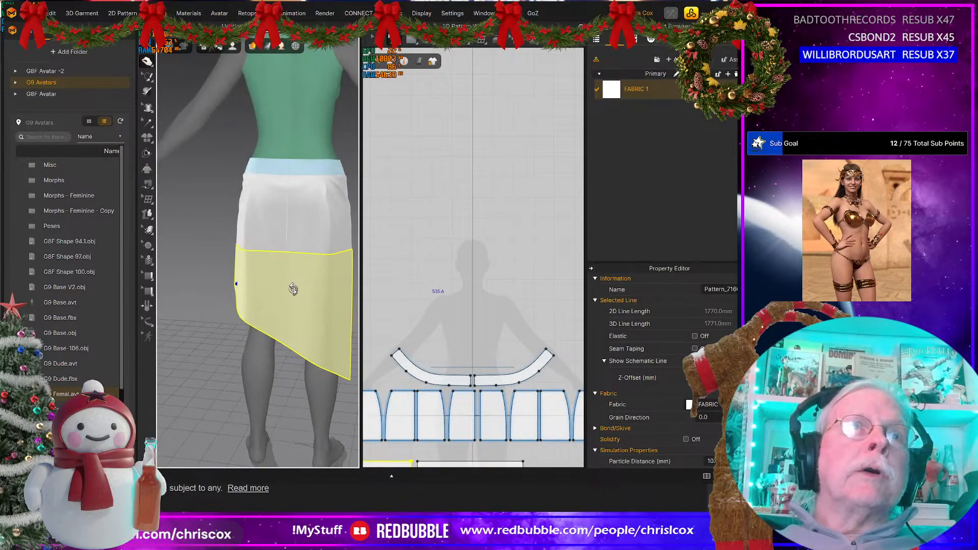
pyautogui.click(331, 195)
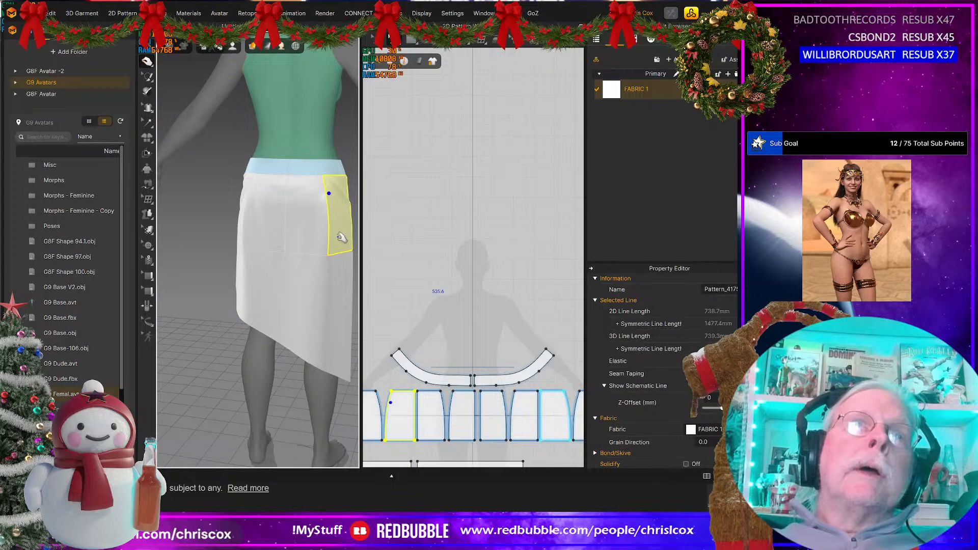
pyautogui.moveTo(340, 245); pyautogui.dragTo(269, 222, button='right')
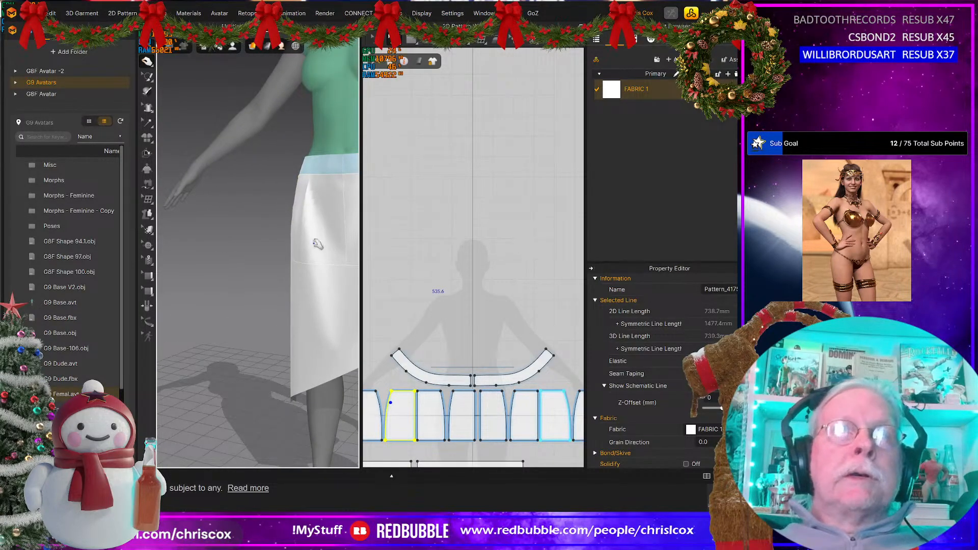
# Step: Delete the curve points from the front dart edges of the short skirt panels to straighten them, and simulate
pyautogui.moveTo(444, 335); pyautogui.dragTo(462, 269, button='middle')
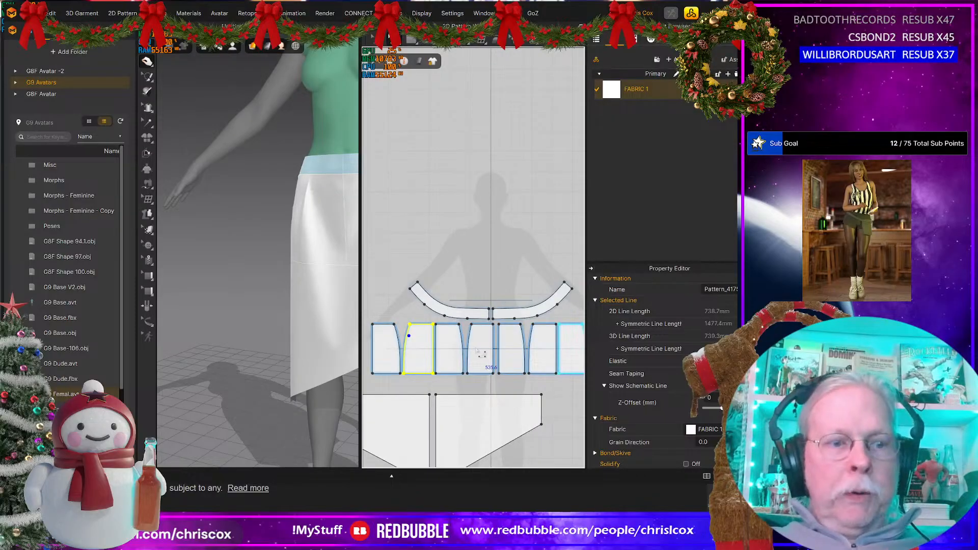
pyautogui.press('v')
pyautogui.click(461, 339)
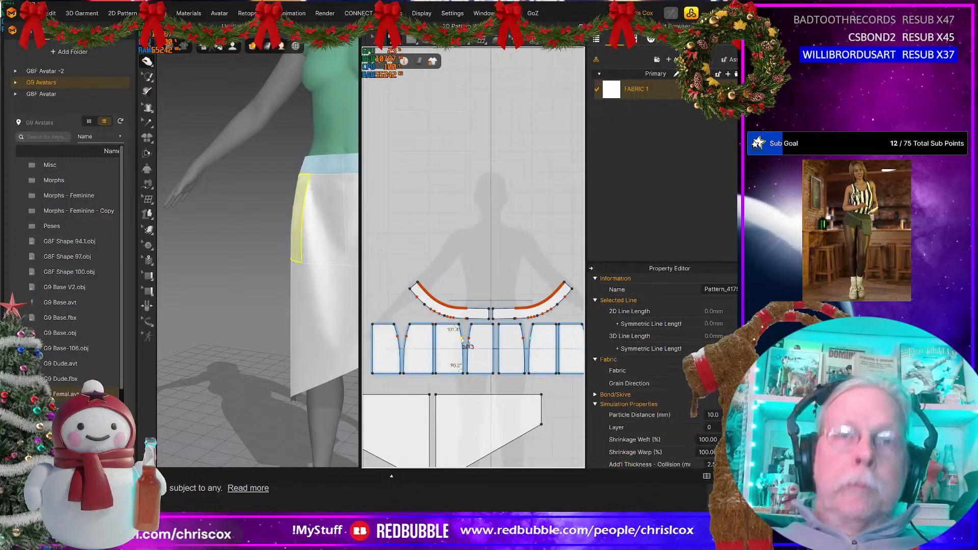
pyautogui.hotkey('ctrl', 'z')
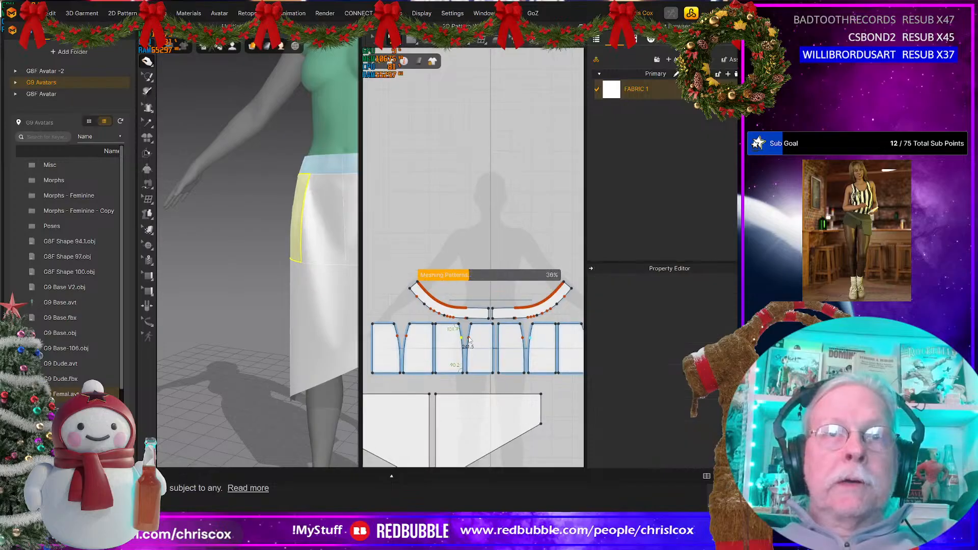
pyautogui.click(469, 339)
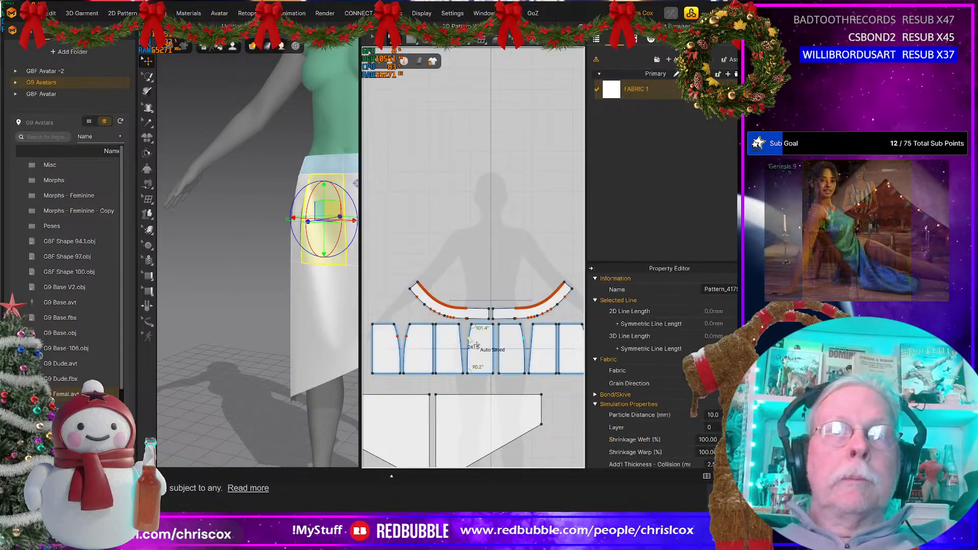
pyautogui.press('Delete')
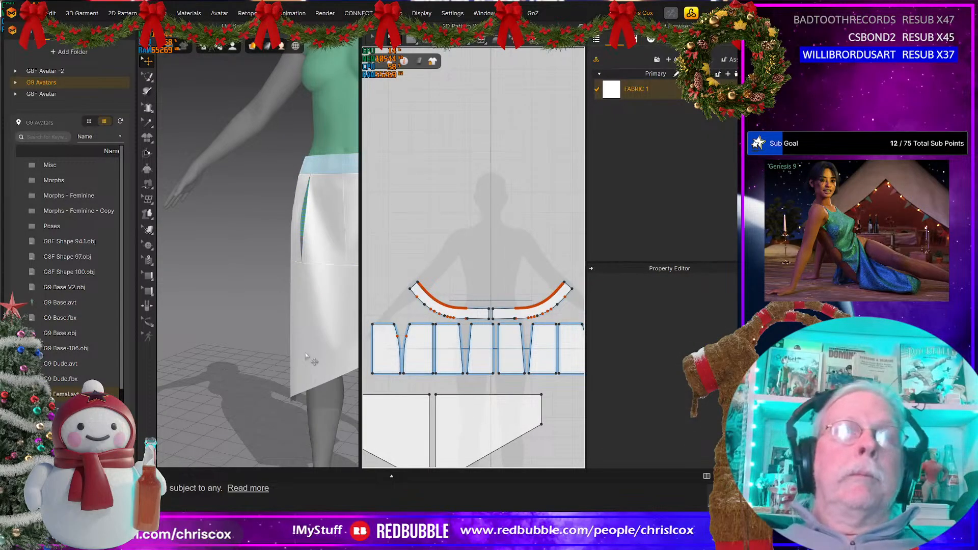
pyautogui.press('space')
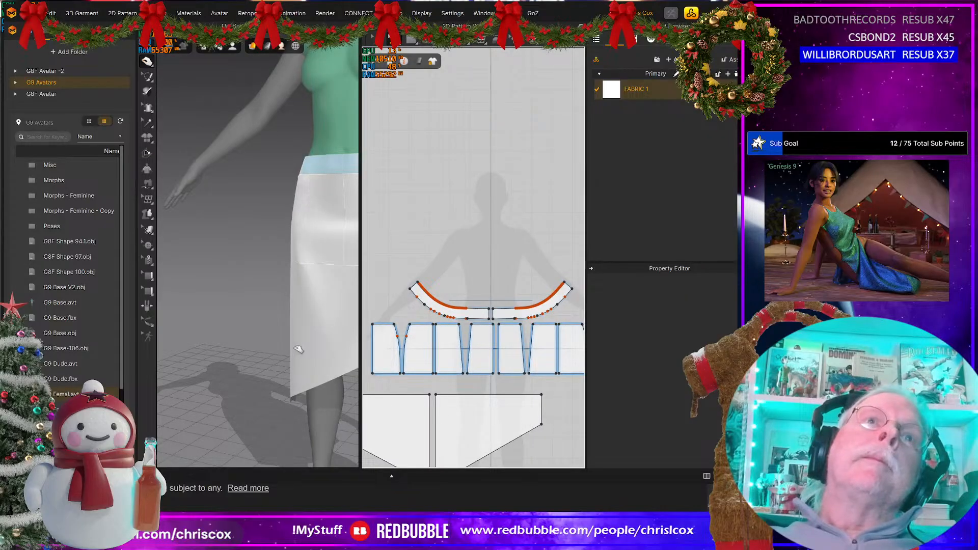
# Step: Tug the fabric while simulating and examine the back darts, identifying which panel patterns they belong to
pyautogui.click(298, 350)
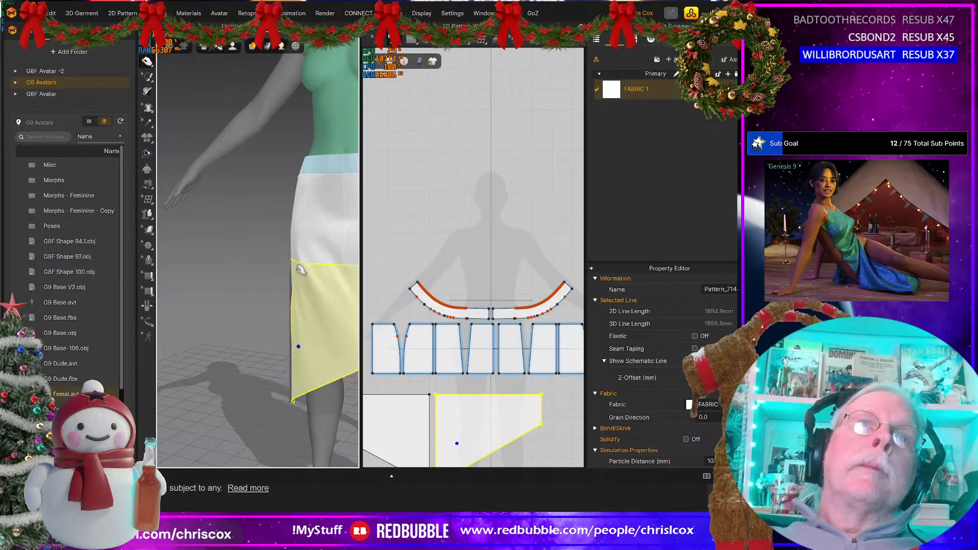
pyautogui.moveTo(309, 310); pyautogui.dragTo(214, 300, button='middle')
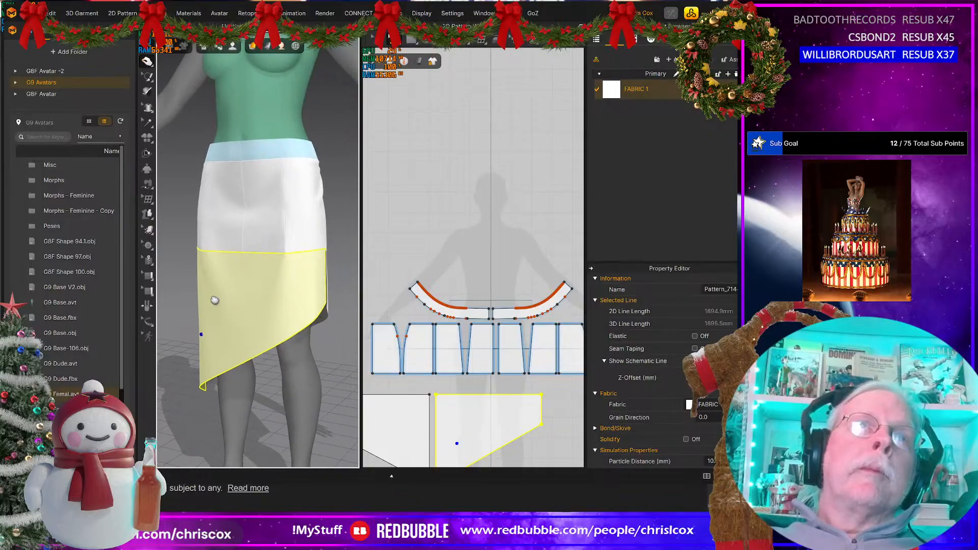
pyautogui.moveTo(276, 315); pyautogui.dragTo(219, 317, button='right')
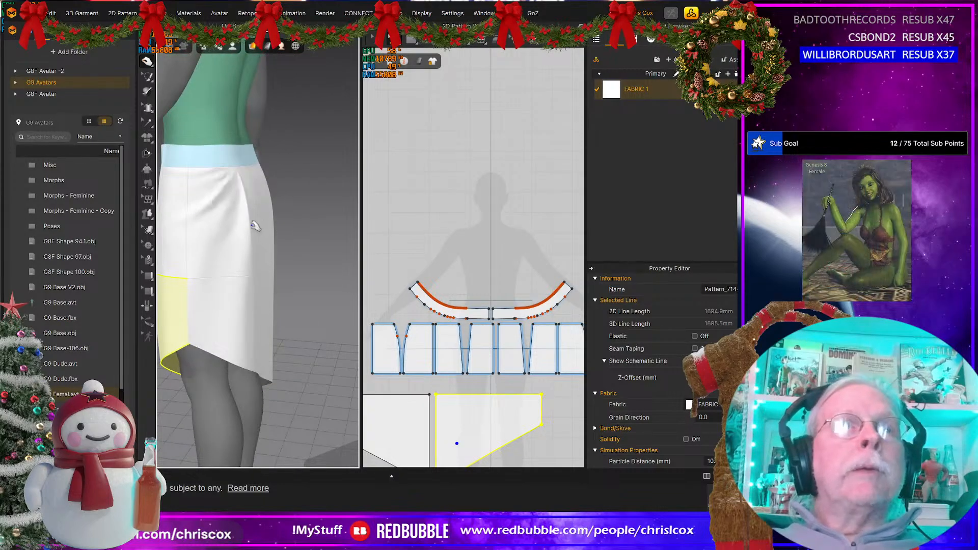
pyautogui.click(235, 224)
pyautogui.moveTo(255, 247); pyautogui.dragTo(261, 218, button='right')
pyautogui.click(261, 217)
pyautogui.moveTo(283, 253); pyautogui.dragTo(363, 291, button='right')
pyautogui.click(281, 276)
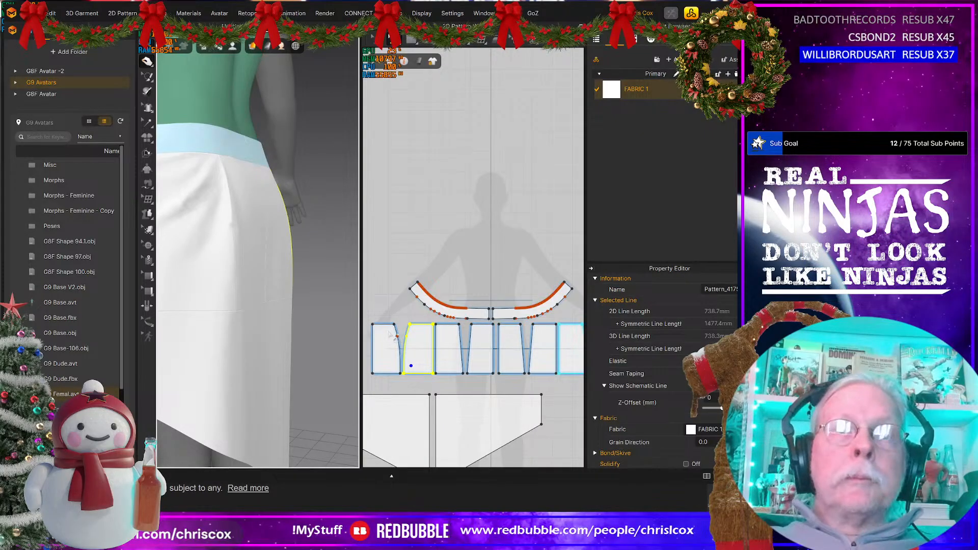
# Step: Select the facing curve points on the back dart edges, nudge them downward together, and simulate the skirt
pyautogui.moveTo(389, 332); pyautogui.dragTo(421, 342)
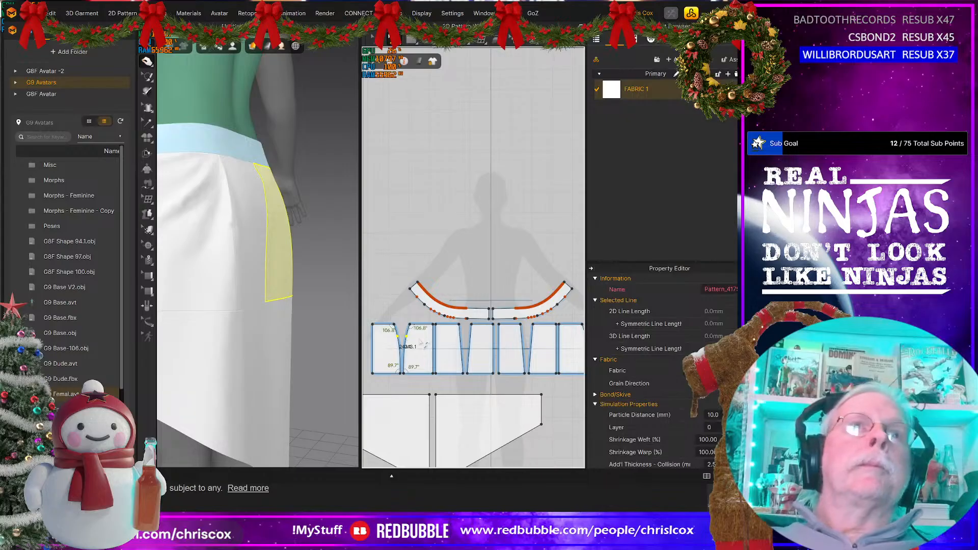
pyautogui.press('Down')
pyautogui.press('Down')
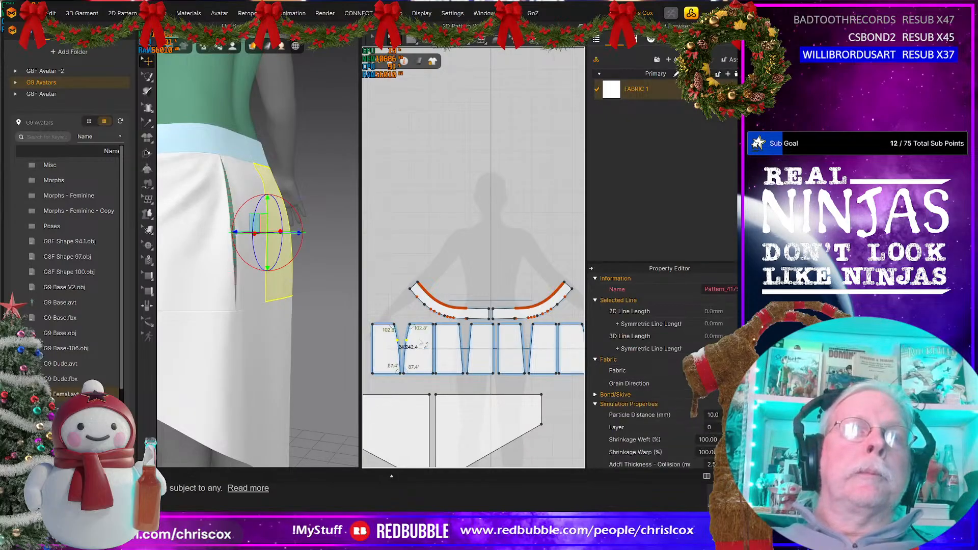
pyautogui.press('Down')
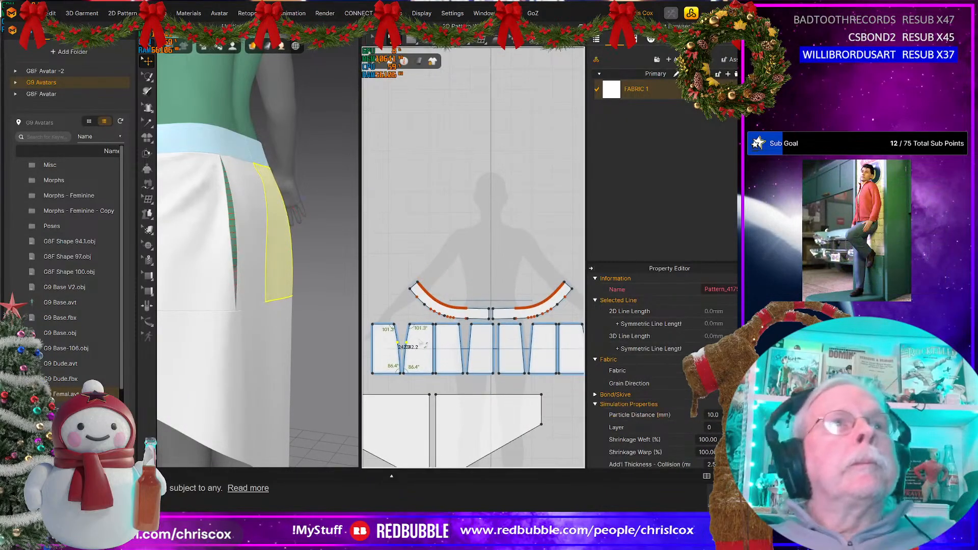
pyautogui.press('space')
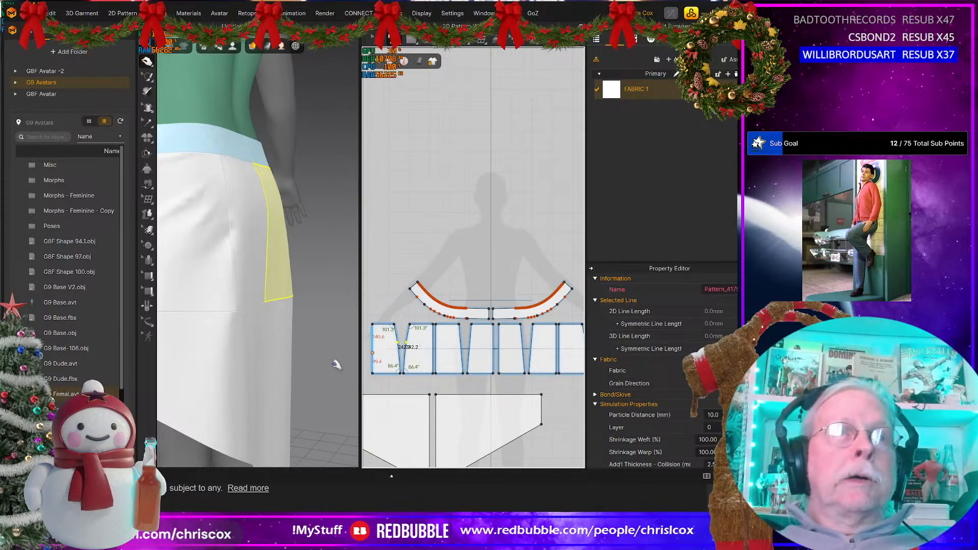
# Step: Examine the simulated skirt's overall drape from the front, both close up at the hips and at full figure
pyautogui.moveTo(334, 360); pyautogui.dragTo(444, 358, button='right')
pyautogui.scroll(-5, 277, 356)
pyautogui.moveTo(384, 363); pyautogui.dragTo(316, 350, button='right')
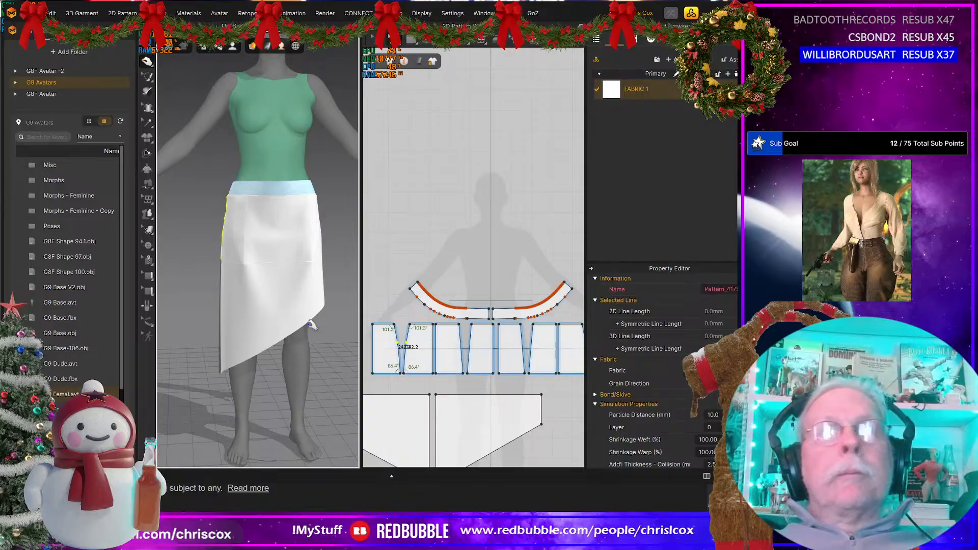
pyautogui.scroll(6, 280, 312)
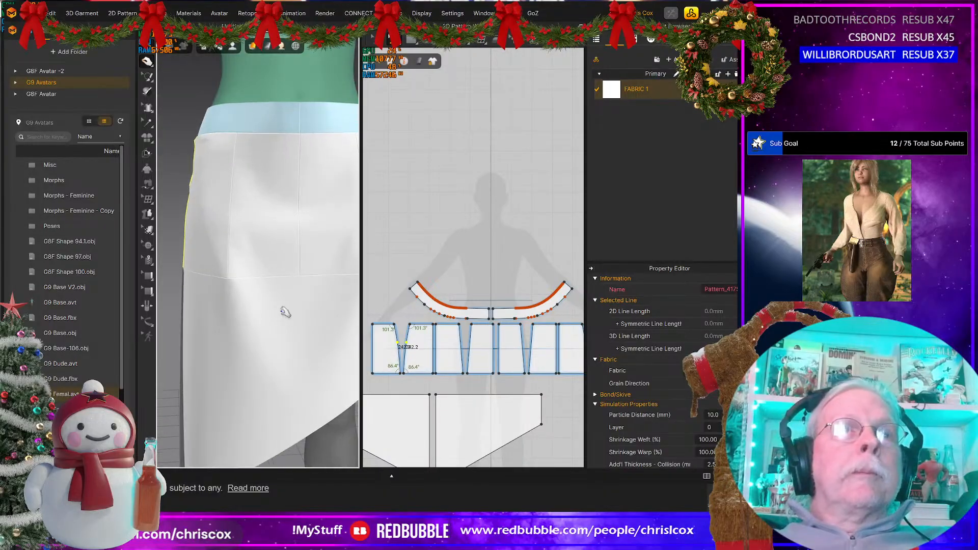
pyautogui.moveTo(255, 312); pyautogui.dragTo(261, 312, button='right')
pyautogui.moveTo(253, 312); pyautogui.dragTo(268, 318, button='middle')
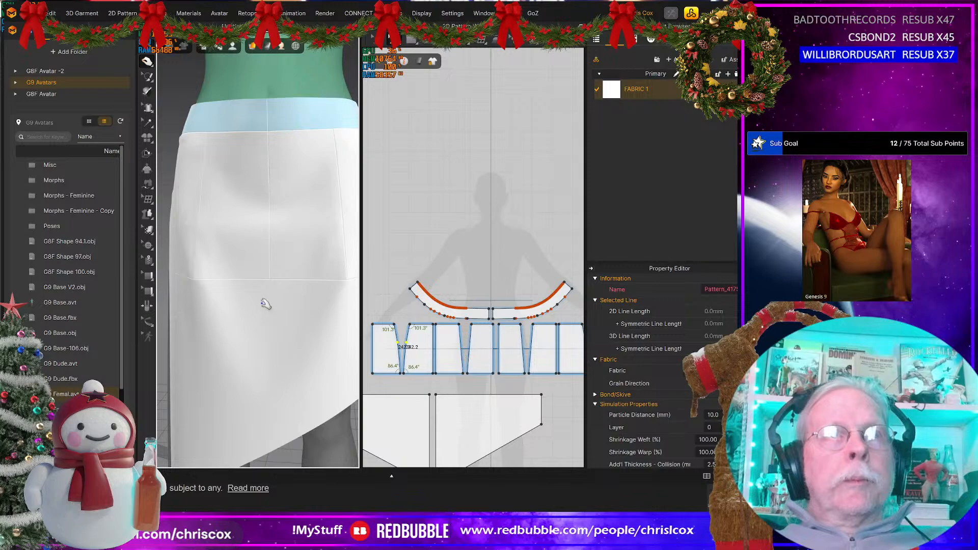
pyautogui.scroll(-6, 262, 304)
pyautogui.moveTo(261, 305)
pyautogui.mouseDown(button='right')
pyautogui.moveTo(124, 300)
pyautogui.moveTo(270, 300)
pyautogui.moveTo(266, 308)
pyautogui.mouseUp(button='right')
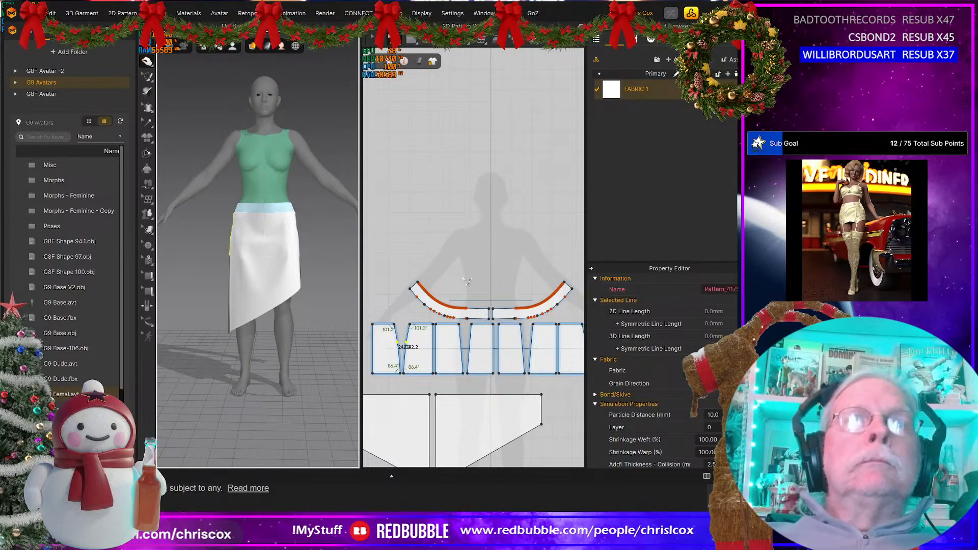
# Step: Examine the skirt from behind and locate the centre back panel's pattern in the 2D layout
pyautogui.scroll(5, 478, 283)
pyautogui.moveTo(484, 280); pyautogui.dragTo(455, 143, button='right')
pyautogui.moveTo(286, 328); pyautogui.dragTo(118, 324, button='right')
pyautogui.scroll(2, 224, 276)
pyautogui.moveTo(230, 272); pyautogui.dragTo(331, 305, button='middle')
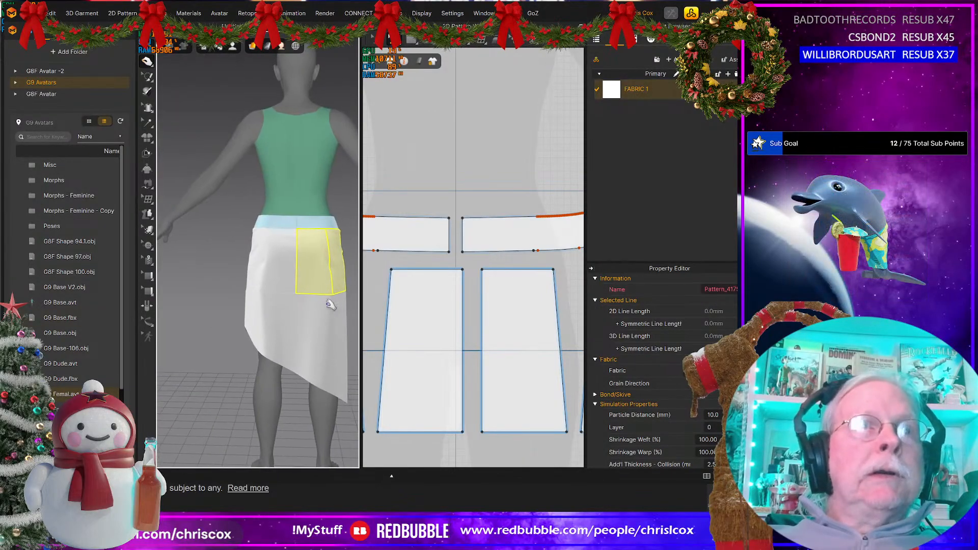
pyautogui.click(299, 256)
pyautogui.moveTo(306, 260); pyautogui.dragTo(286, 262, button='middle')
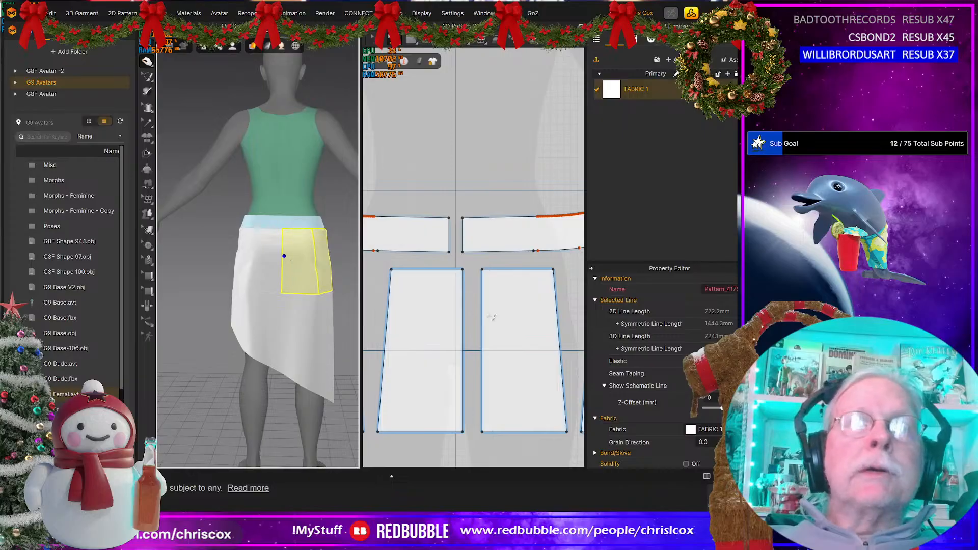
pyautogui.scroll(-2, 490, 317)
pyautogui.scroll(-3, 490, 317)
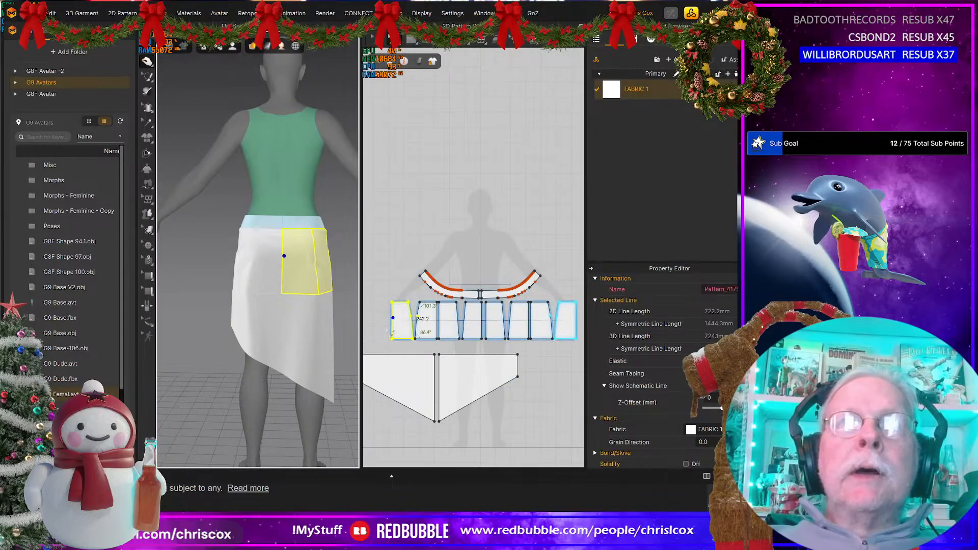
pyautogui.scroll(5, 384, 332)
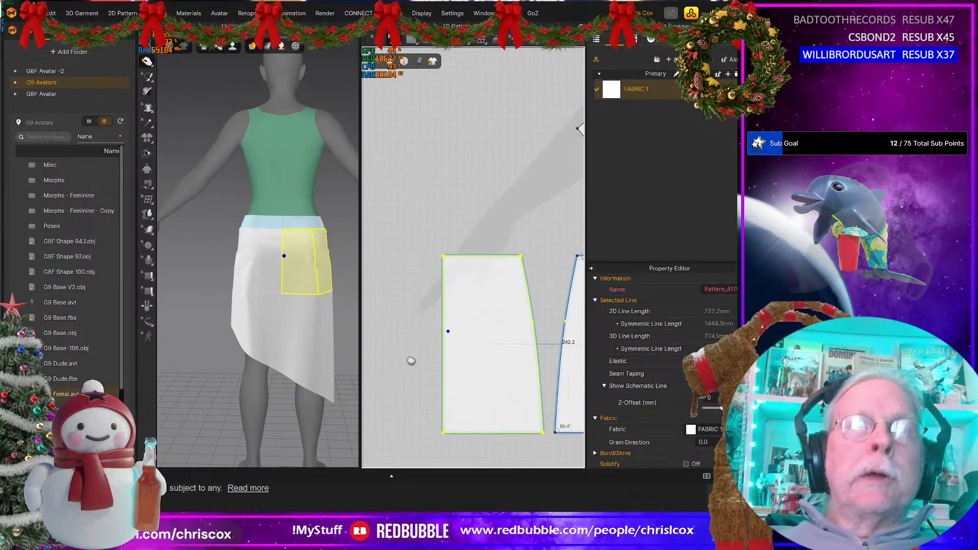
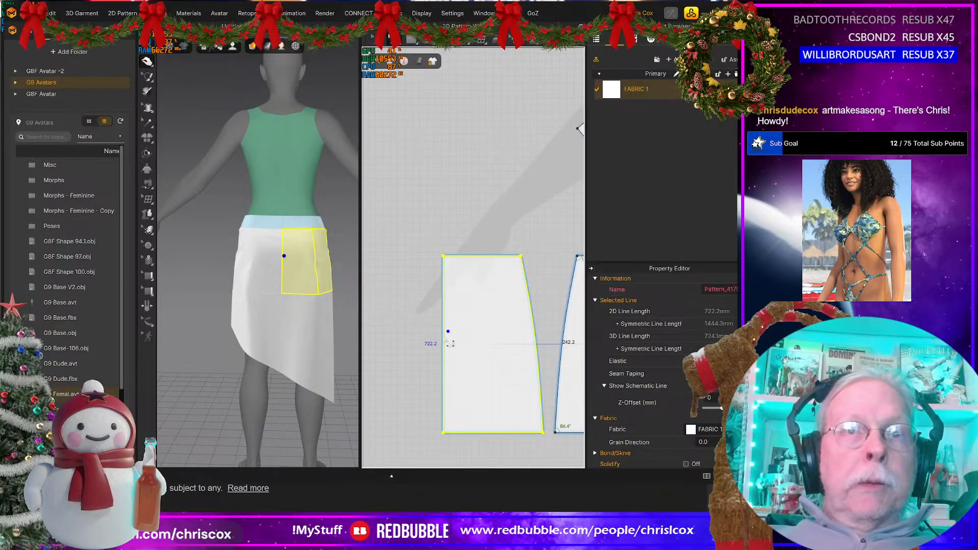
# Step: Split the centre back panel's straight vertical edge into two lines, with the first line 110 mm long
pyautogui.rightClick(444, 339)
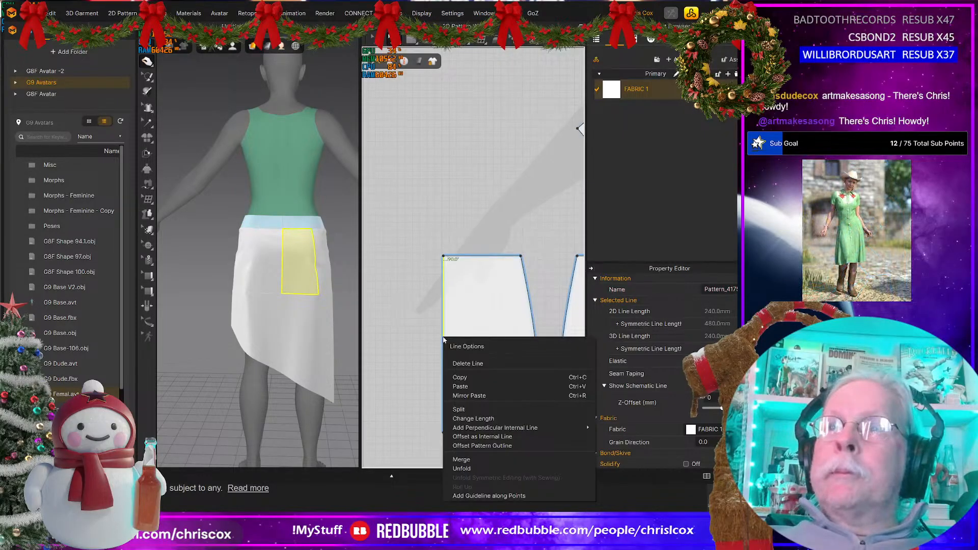
pyautogui.click(467, 410)
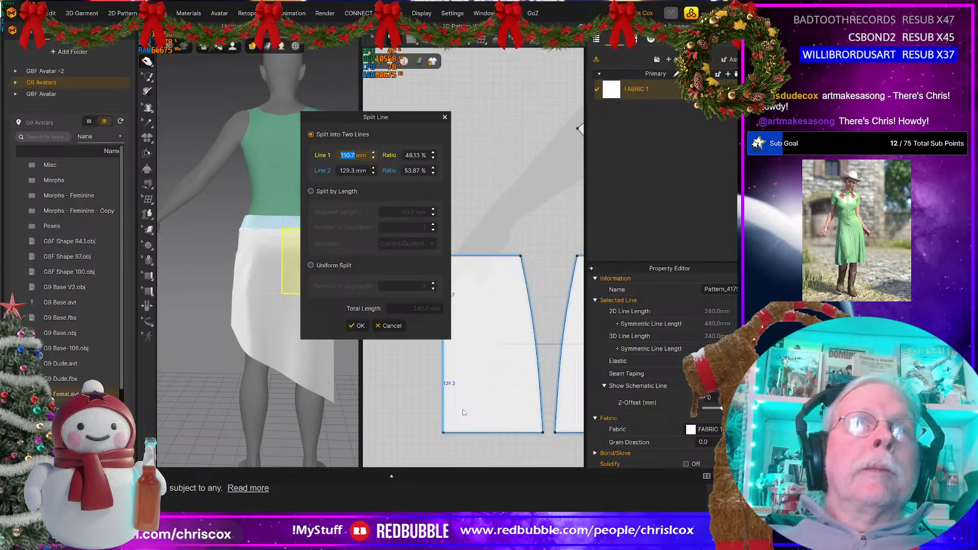
pyautogui.write('110')
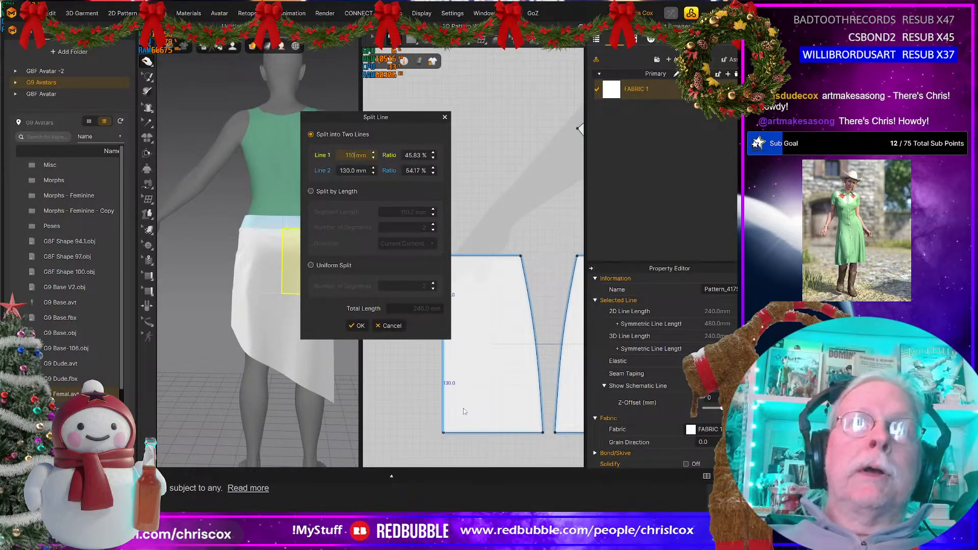
pyautogui.press('Return')
pyautogui.click(443, 336)
pyautogui.moveTo(478, 341); pyautogui.dragTo(468, 359, button='middle')
pyautogui.moveTo(525, 352)
pyautogui.mouseDown(button='middle')
pyautogui.moveTo(392, 362)
pyautogui.moveTo(456, 360)
pyautogui.moveTo(442, 357)
pyautogui.mouseUp(button='middle')
pyautogui.scroll(-1, 311, 381)
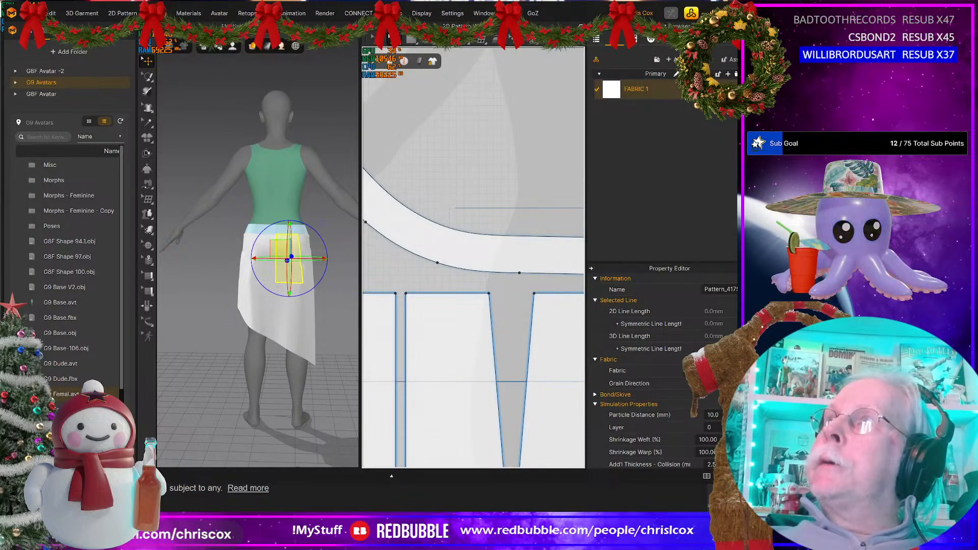
# Step: Switch to the photo viewer and compare the fringe and hem in reference photos skirt04.jpg and skirt.jpg
pyautogui.moveTo(736, 92); pyautogui.dragTo(398, 69)
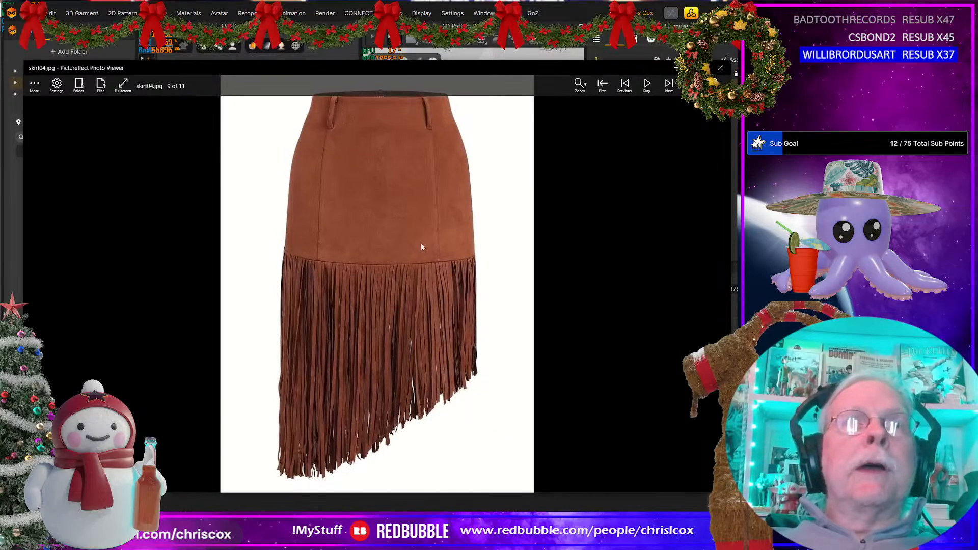
pyautogui.press('Left')
pyautogui.press('Left')
pyautogui.press('Left')
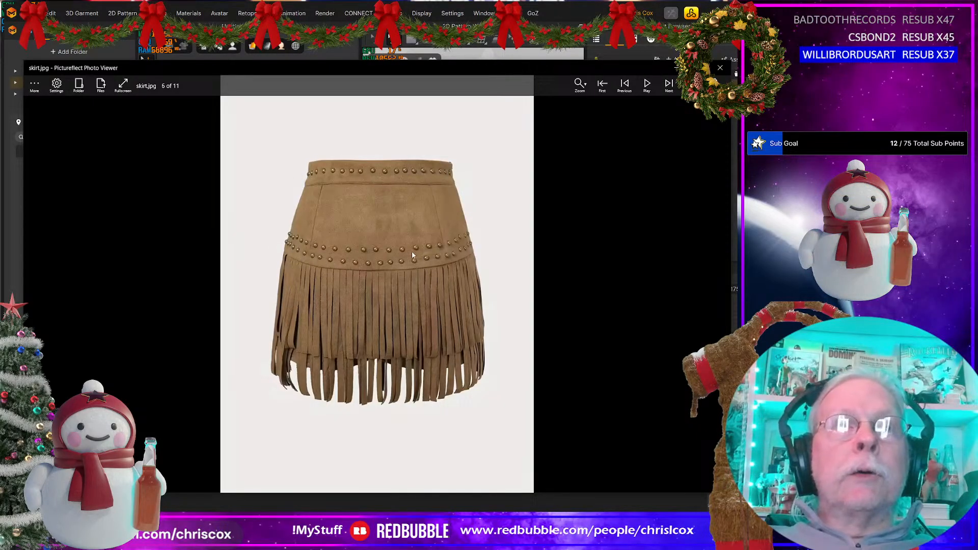
pyautogui.press('Right')
pyautogui.press('Right')
pyautogui.press('Right')
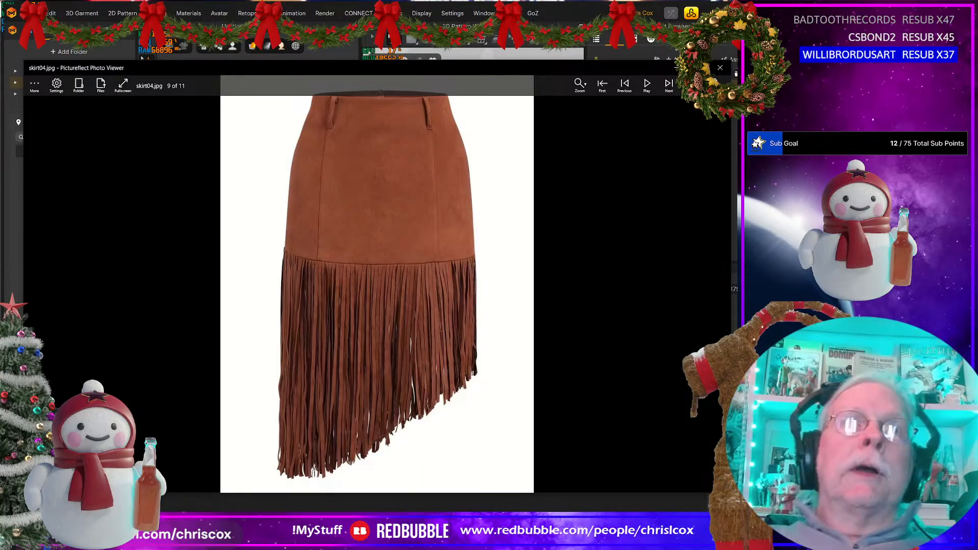
pyautogui.press('Escape')
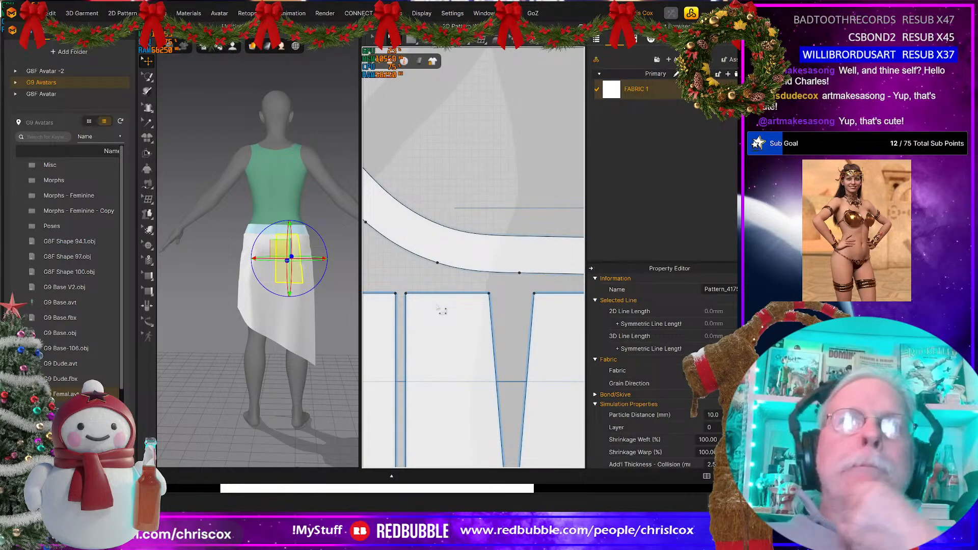
# Step: Locate the waistband patterns in the 2D layout and check the length of the waistband's short end edge
pyautogui.moveTo(292, 319); pyautogui.dragTo(252, 303, button='middle')
pyautogui.moveTo(252, 303)
pyautogui.mouseDown(button='right')
pyautogui.moveTo(292, 307)
pyautogui.moveTo(253, 305)
pyautogui.mouseUp(button='right')
pyautogui.scroll(-3, 489, 286)
pyautogui.scroll(2, 490, 287)
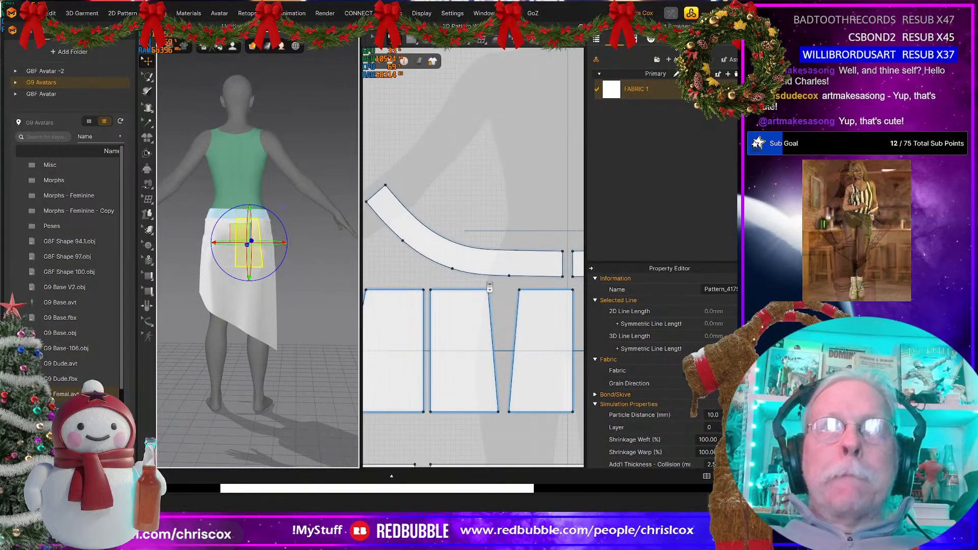
pyautogui.moveTo(474, 301); pyautogui.dragTo(312, 329, button='middle')
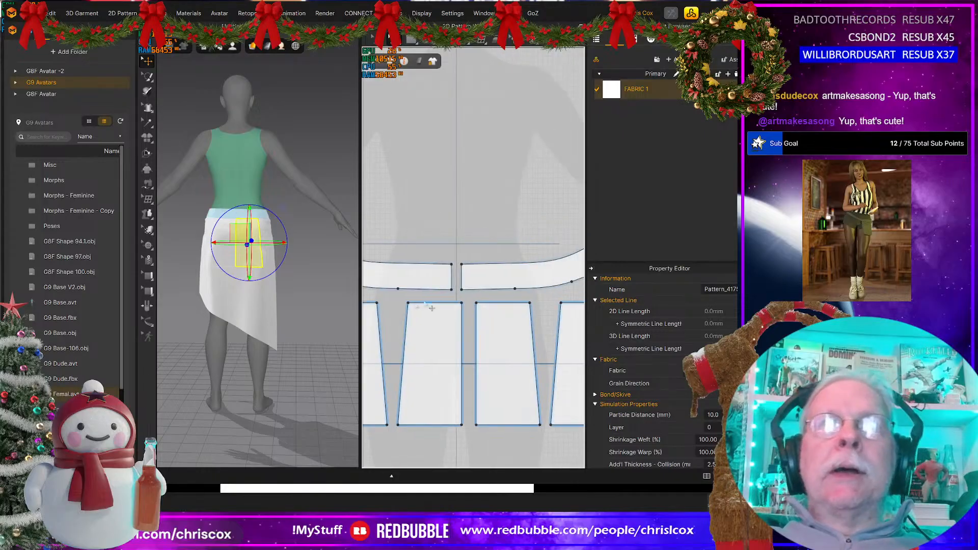
pyautogui.click(453, 284)
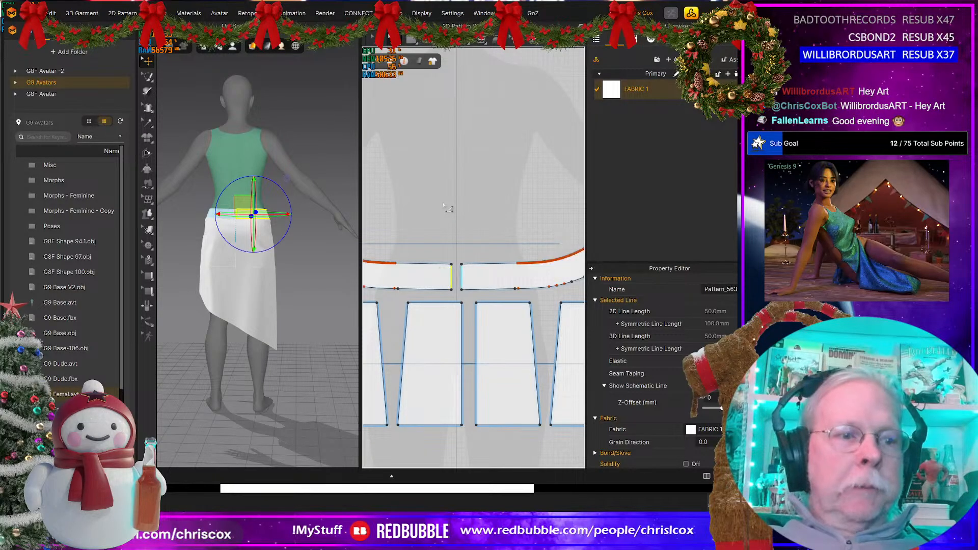
# Step: Create a rectangular strip pattern 15 mm wide and 160 mm high above the waistband patterns
pyautogui.click(446, 207)
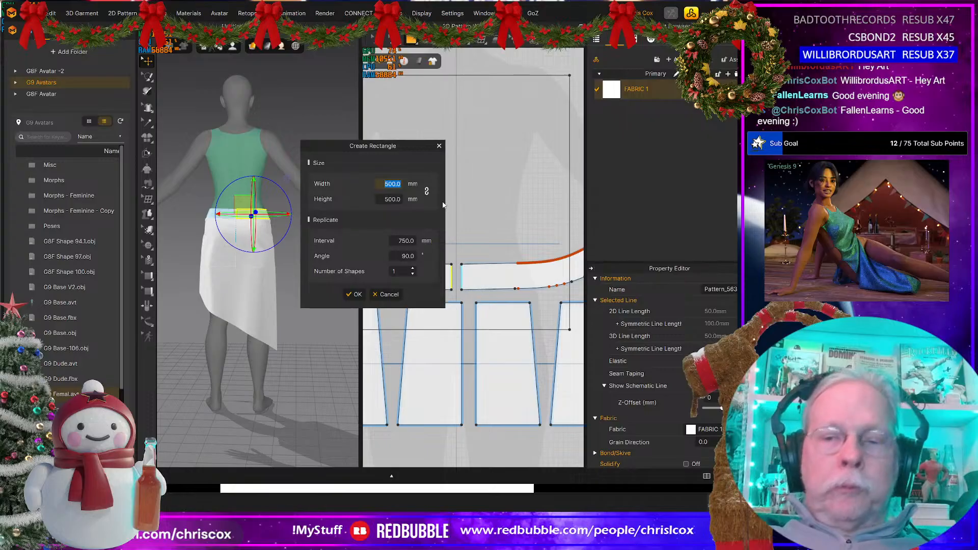
pyautogui.write('15')
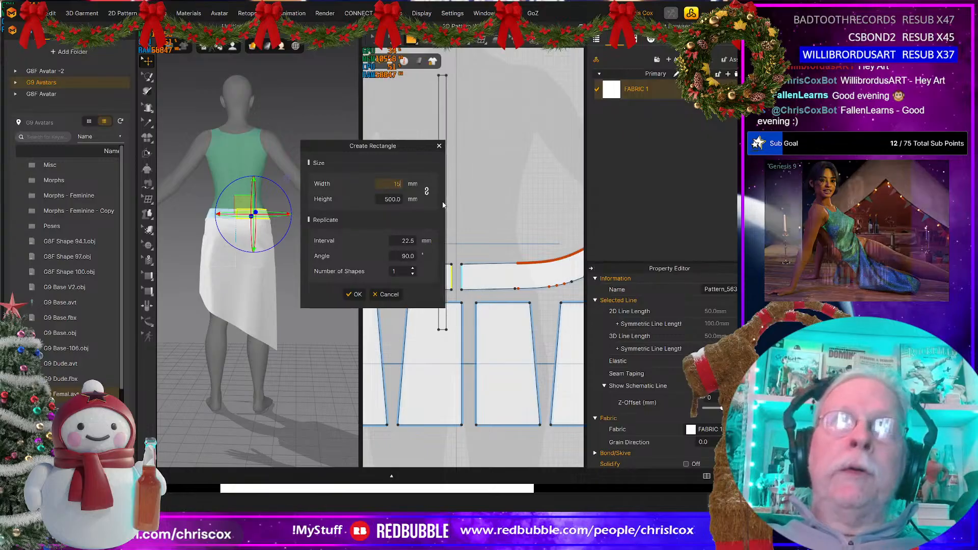
pyautogui.click(396, 199)
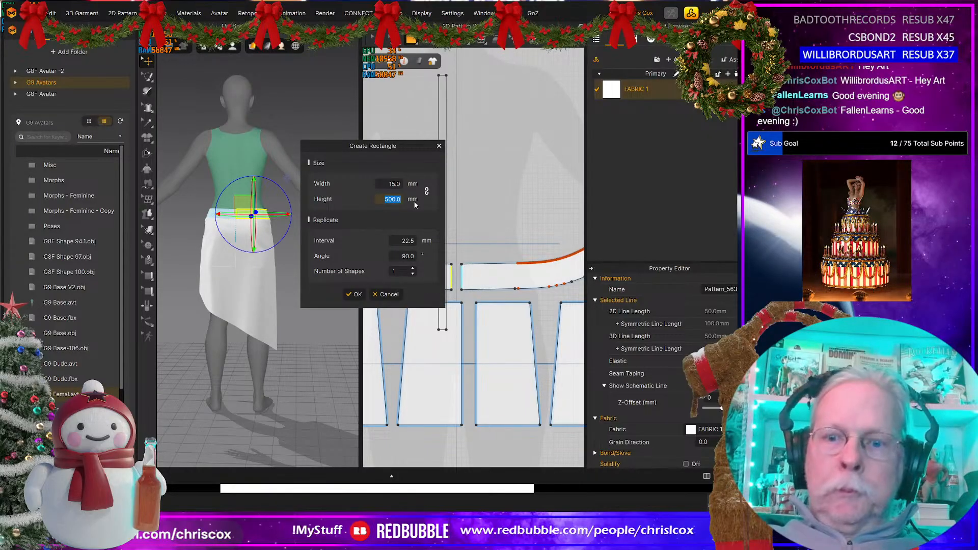
pyautogui.write('160')
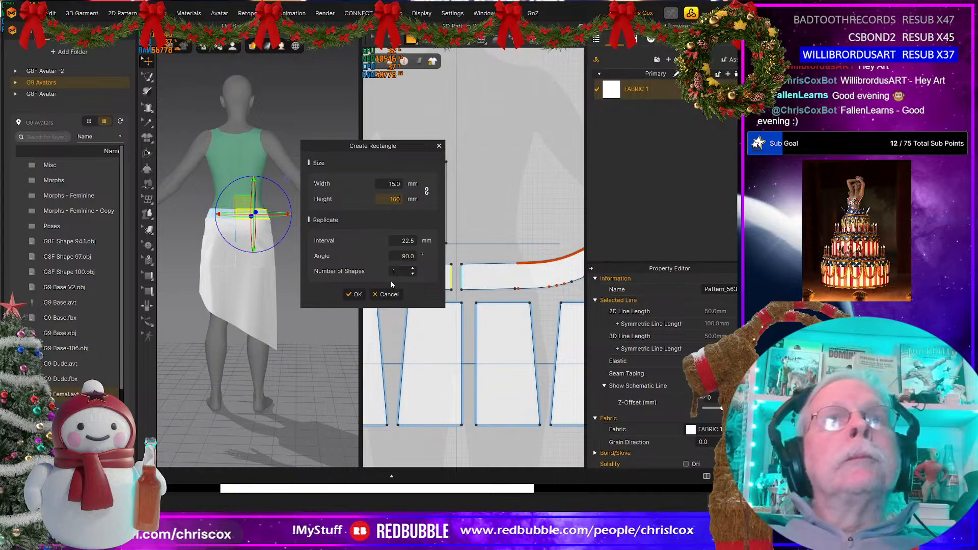
pyautogui.click(354, 295)
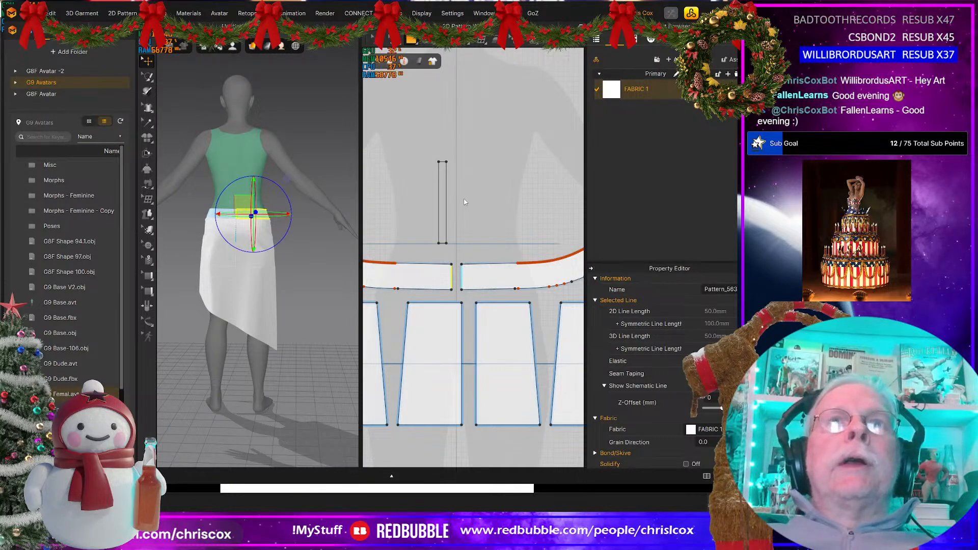
pyautogui.scroll(4, 465, 201)
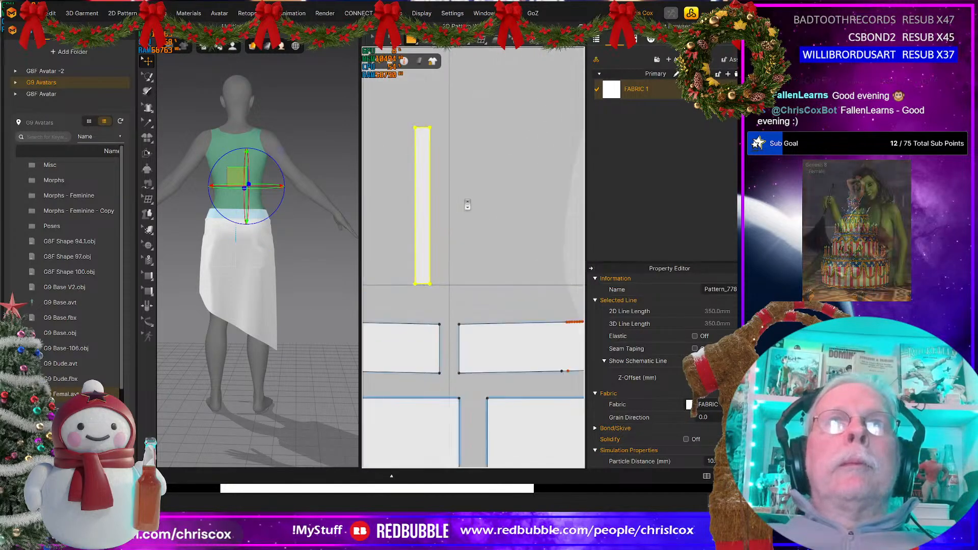
pyautogui.click(430, 222)
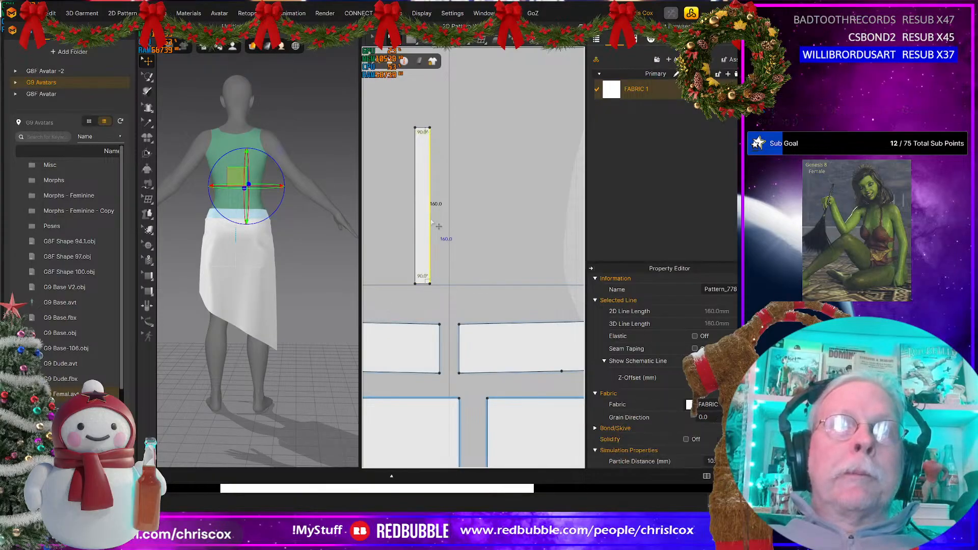
pyautogui.rightClick(431, 222)
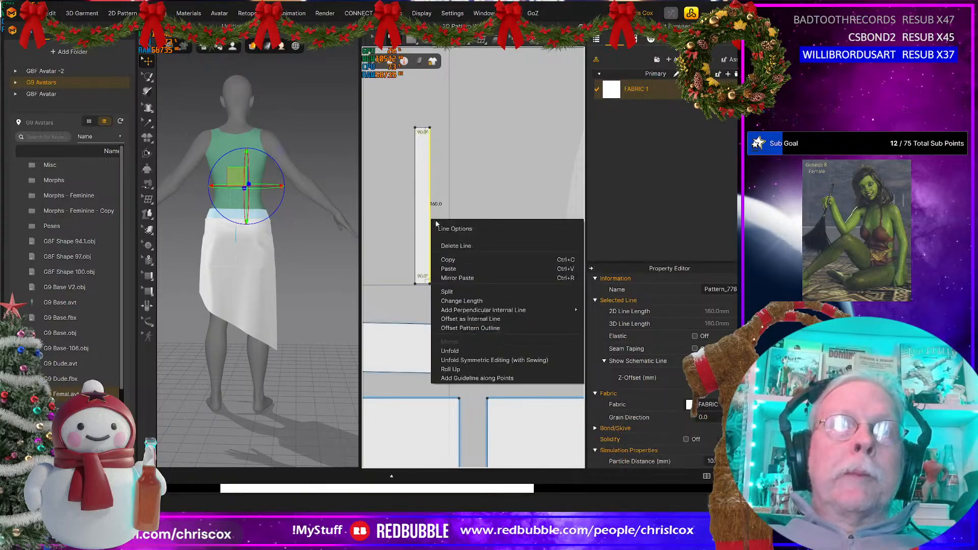
pyautogui.click(486, 327)
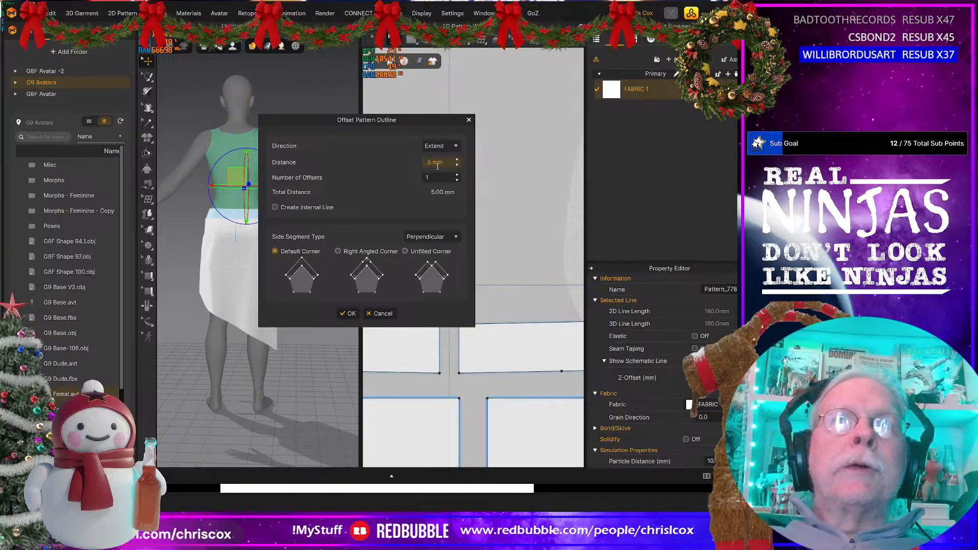
pyautogui.click(295, 207)
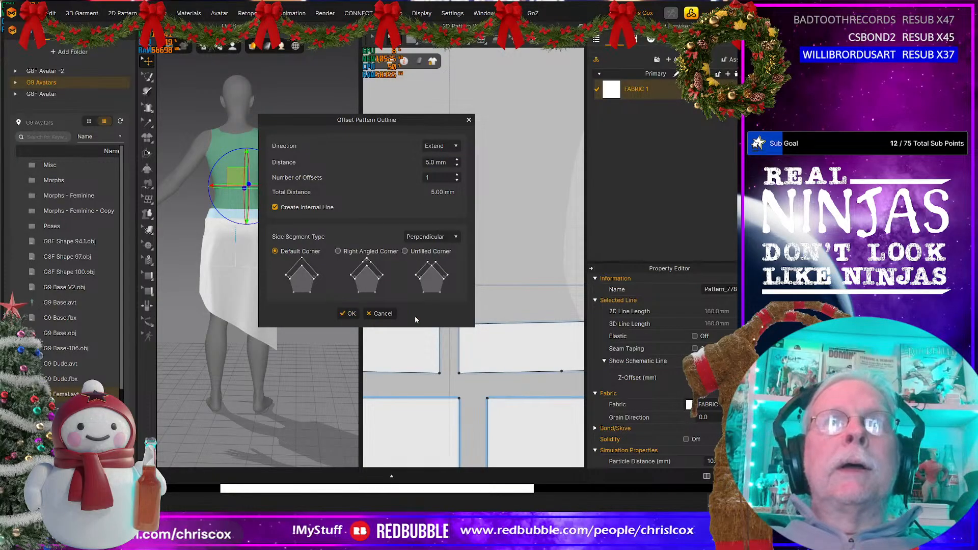
pyautogui.click(382, 313)
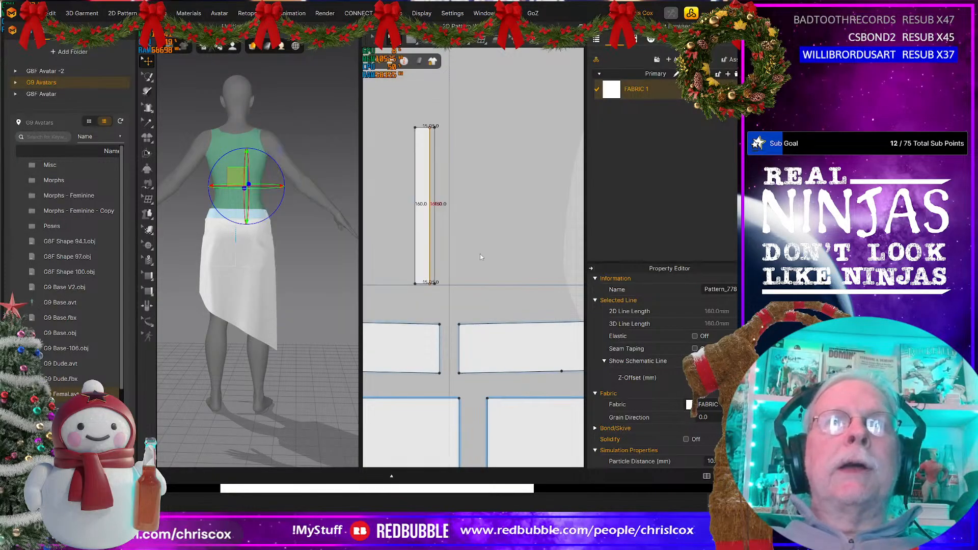
# Step: Try to offset the strip's right long edge as an internal line at a distance of 0.5 mm
pyautogui.rightClick(429, 268)
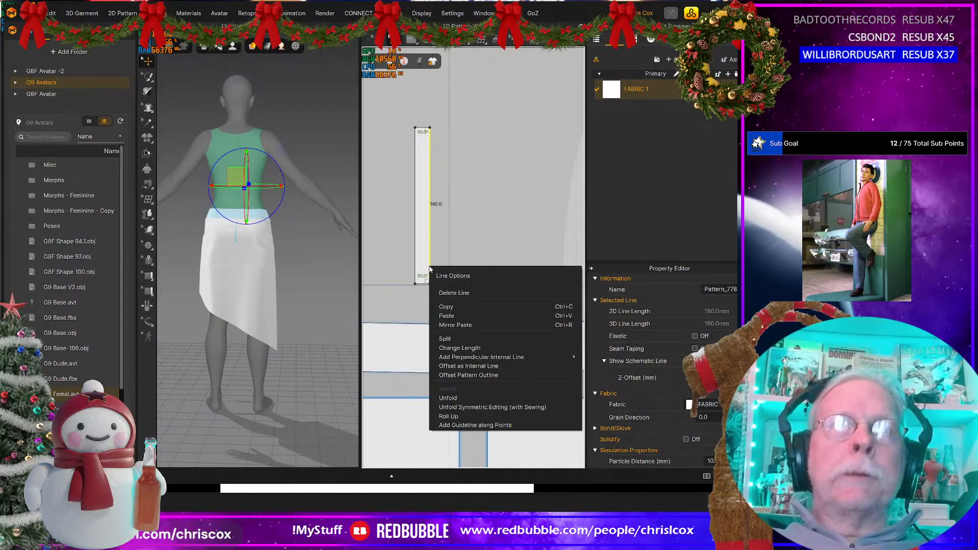
pyautogui.click(468, 366)
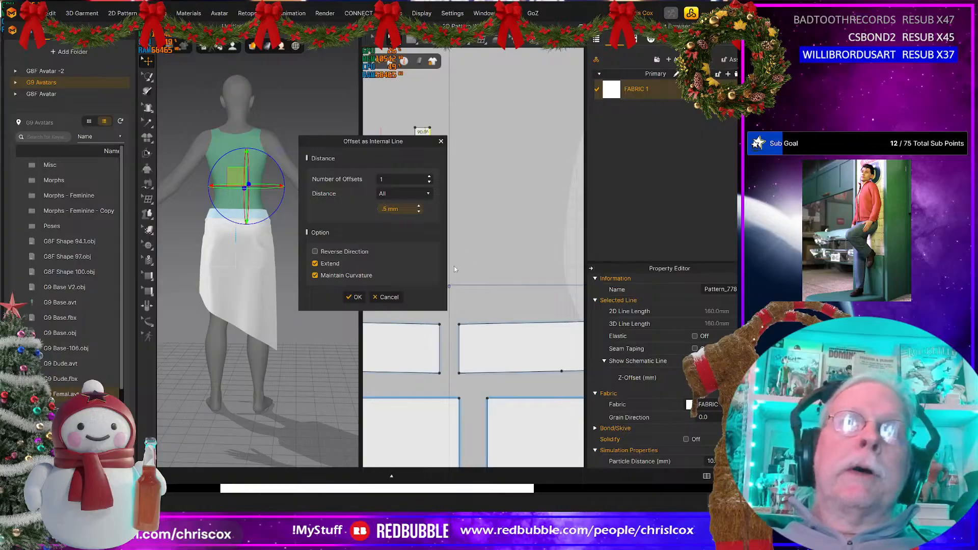
pyautogui.click(355, 297)
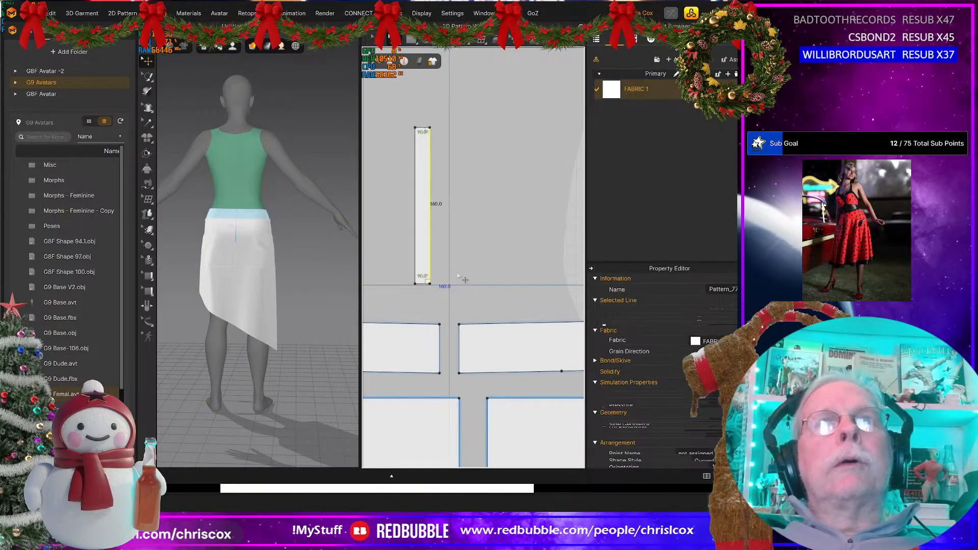
pyautogui.click(445, 262)
pyautogui.click(430, 261)
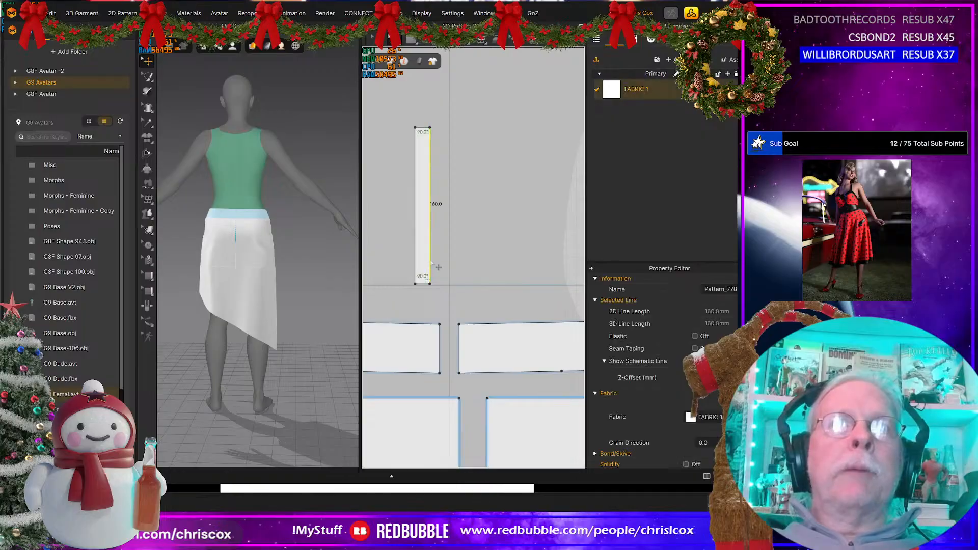
pyautogui.rightClick(431, 262)
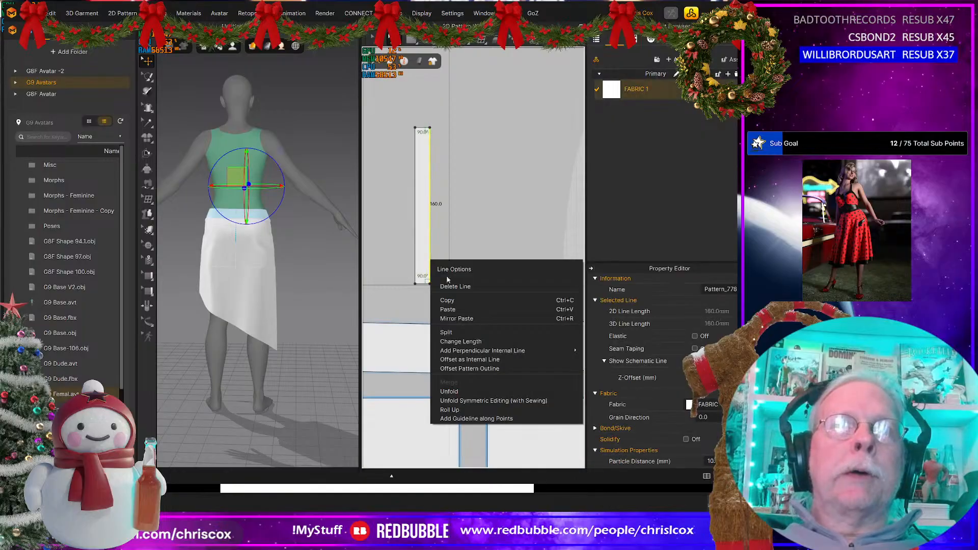
pyautogui.click(473, 360)
pyautogui.press('BackSpace')
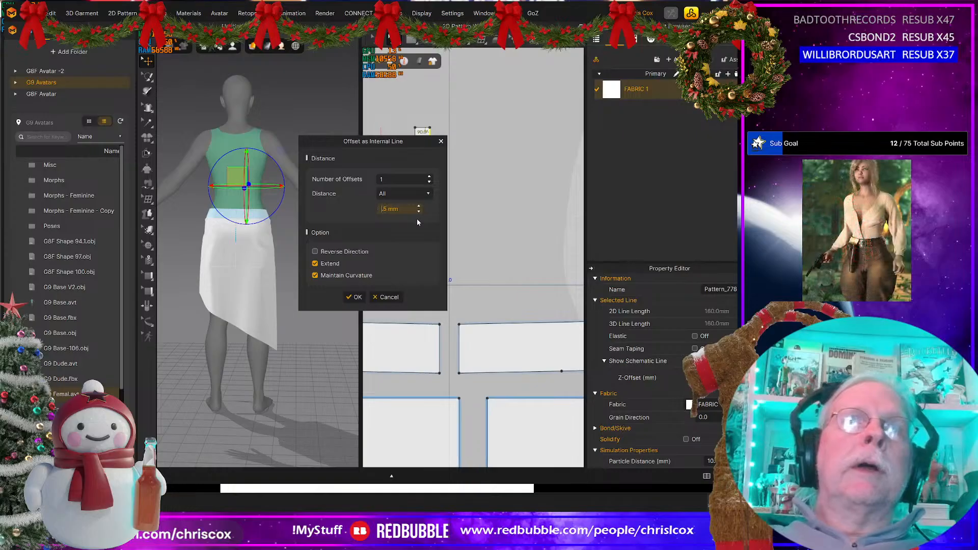
pyautogui.click(356, 297)
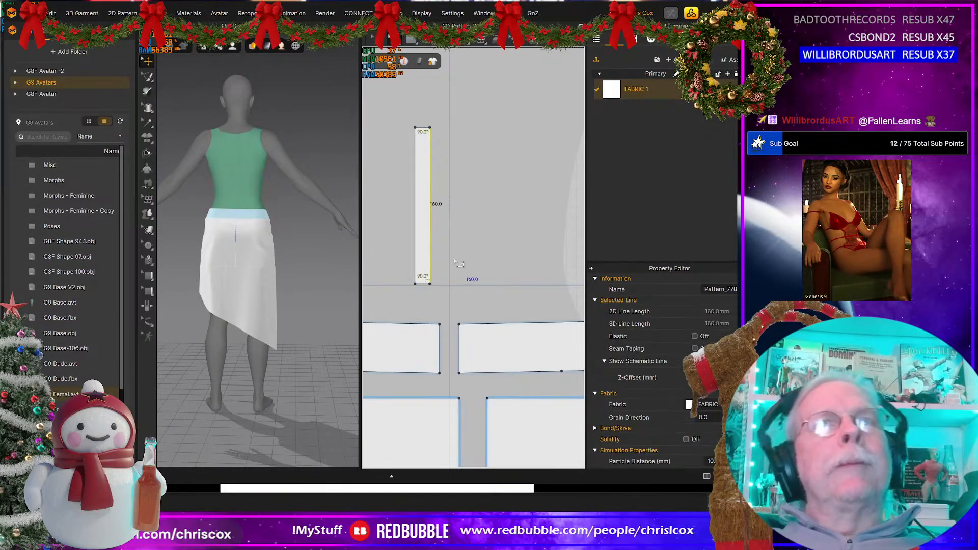
pyautogui.press('Delete')
# Step: Offset the strip's right long edge as a single internal line at 1 mm, keeping Extend and Maintain Curvature on
pyautogui.click(428, 260)
pyautogui.rightClick(429, 261)
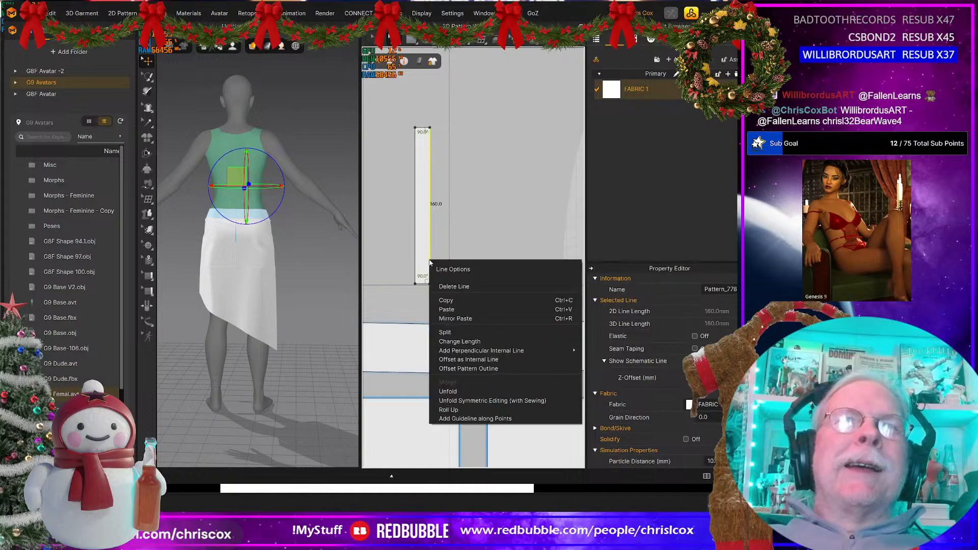
pyautogui.click(481, 359)
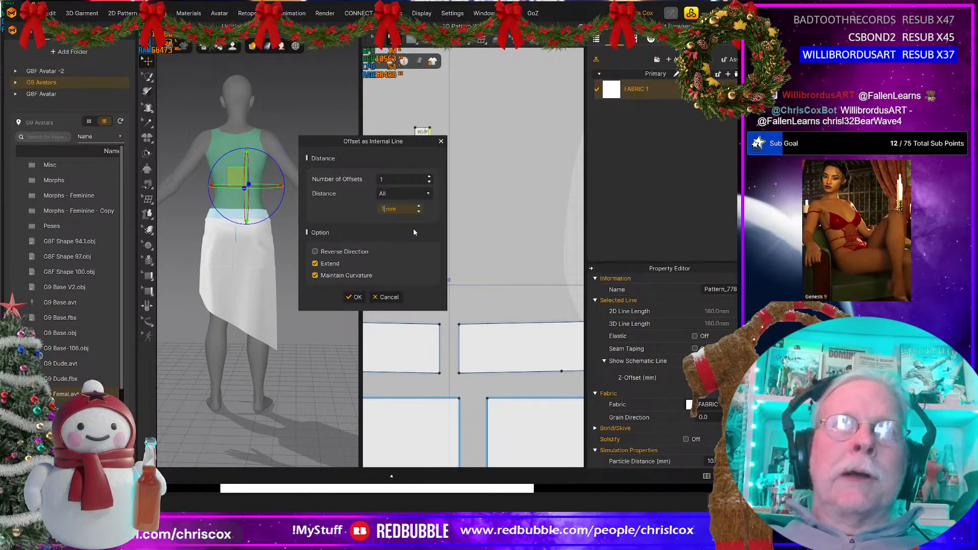
pyautogui.write('1')
pyautogui.click(354, 298)
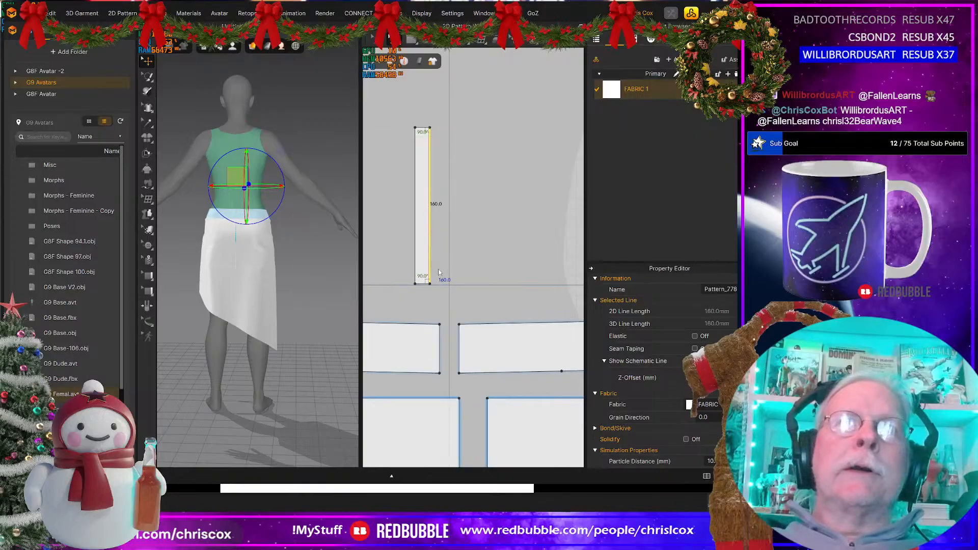
pyautogui.scroll(6, 443, 278)
pyautogui.moveTo(407, 288); pyautogui.dragTo(492, 284, button='middle')
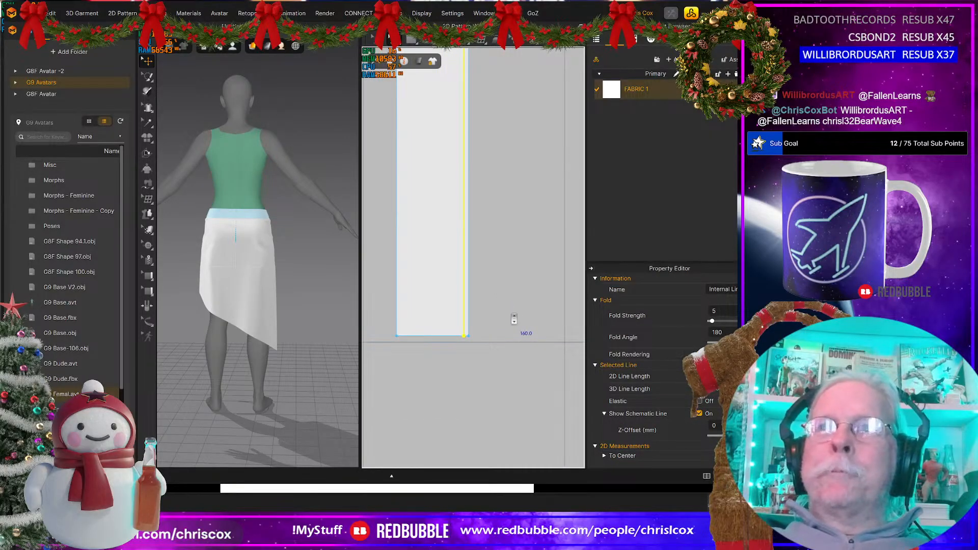
pyautogui.scroll(-6, 513, 319)
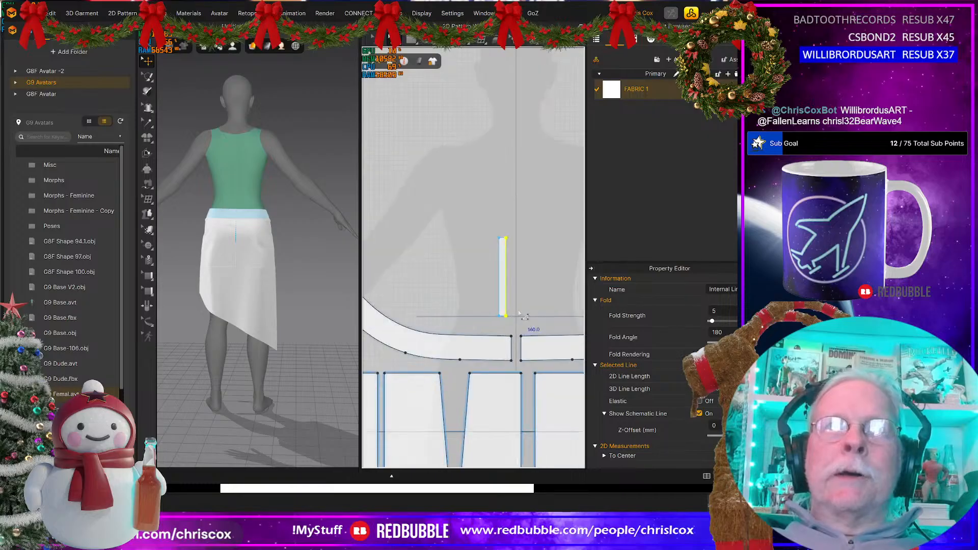
pyautogui.scroll(3, 520, 314)
pyautogui.scroll(-5, 528, 300)
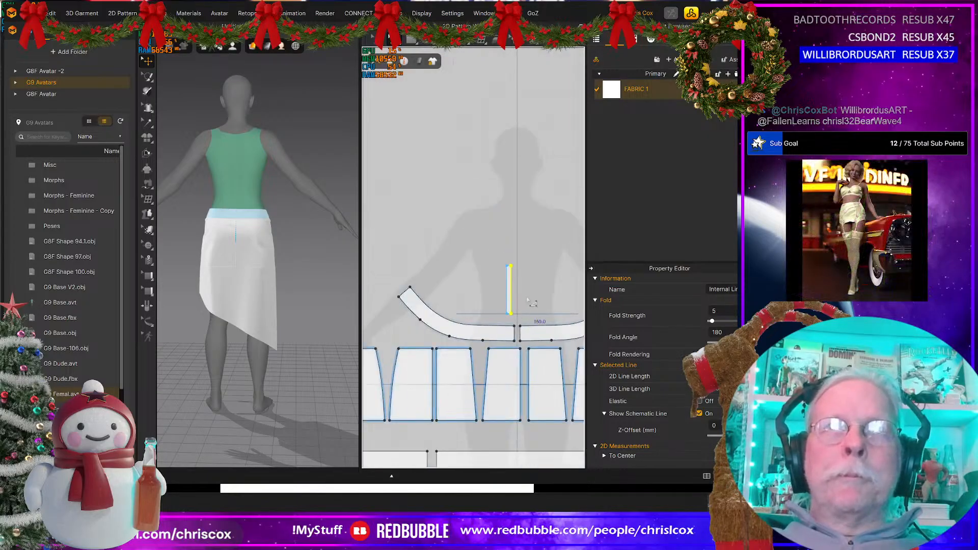
# Step: Offset the waistband's short end edge as a single internal line at 15 mm, keeping Extend and Maintain Curvature on
pyautogui.moveTo(531, 302); pyautogui.dragTo(570, 278, button='middle')
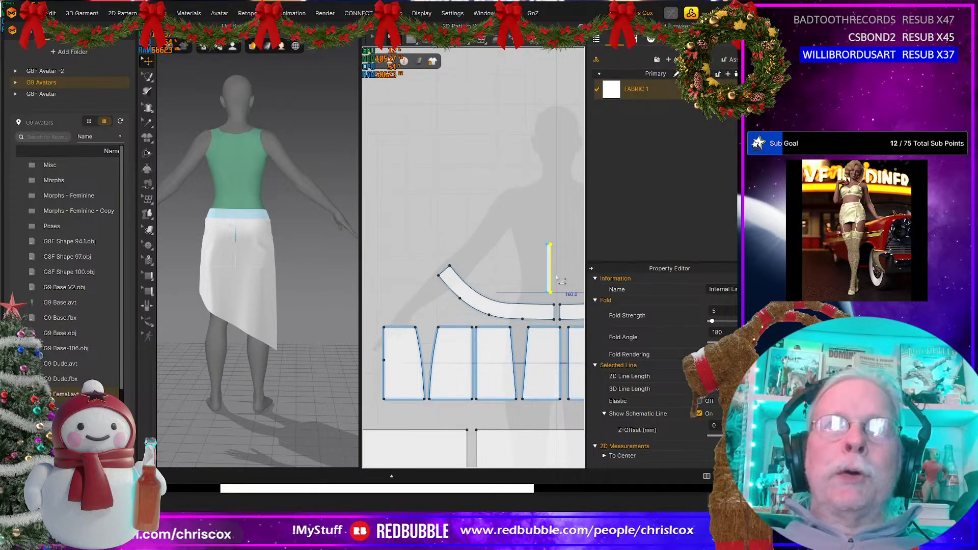
pyautogui.scroll(3, 558, 279)
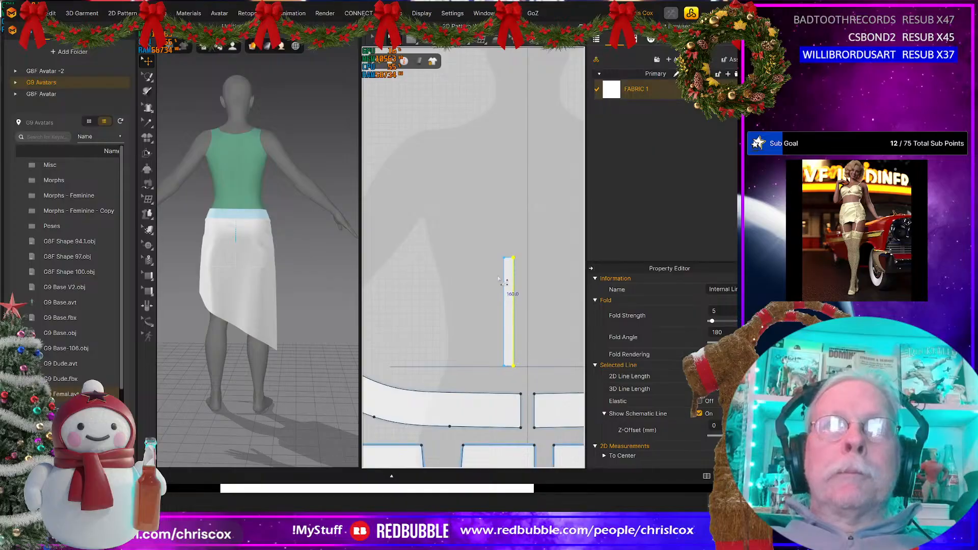
pyautogui.click(520, 408)
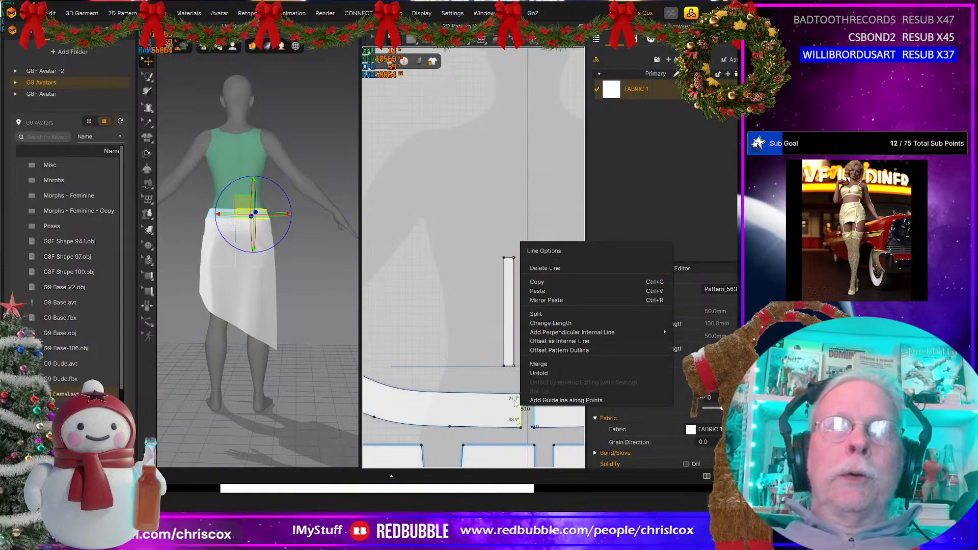
pyautogui.rightClick(520, 407)
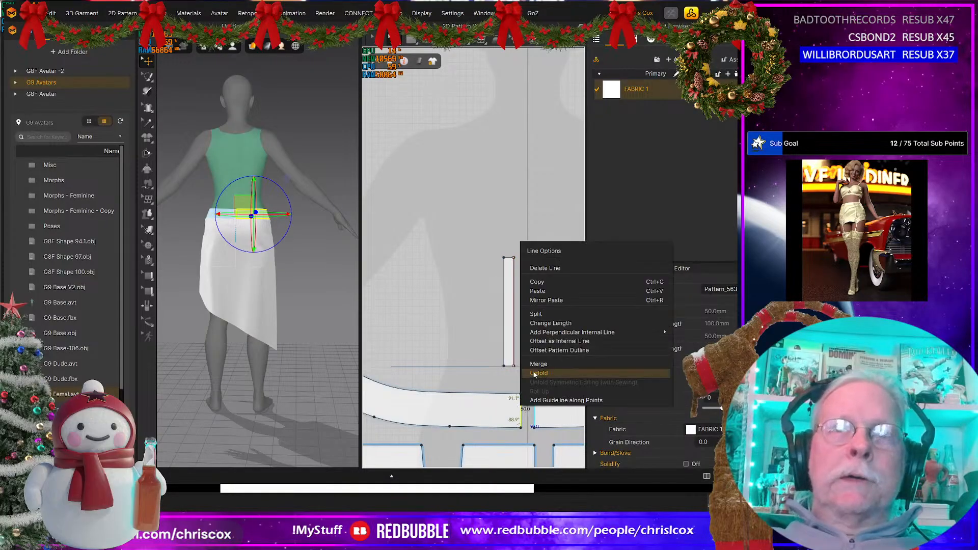
pyautogui.click(542, 341)
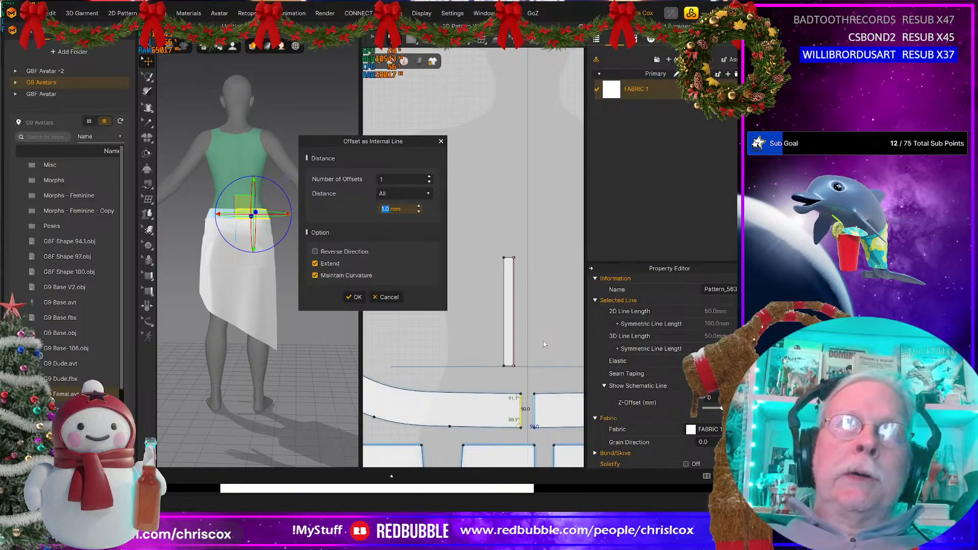
pyautogui.write('115')
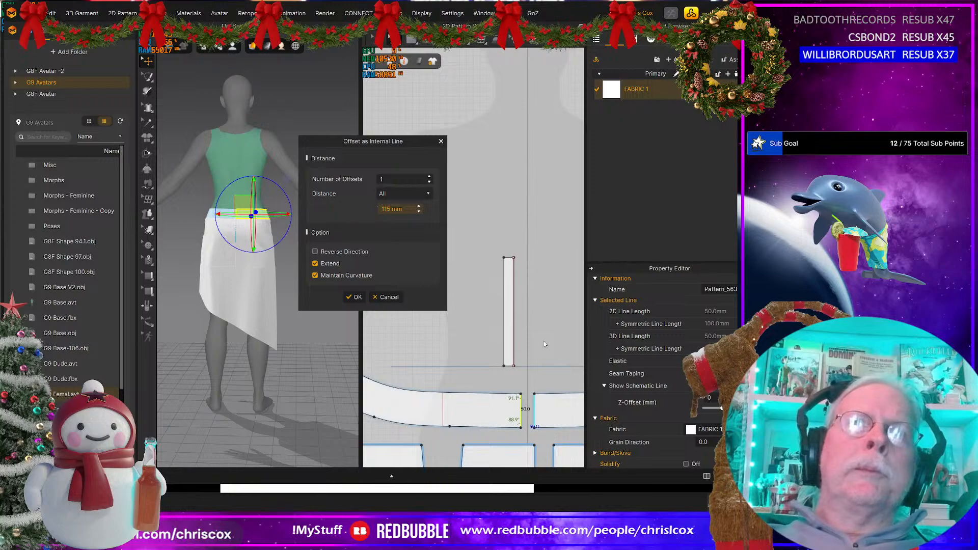
pyautogui.press('Return')
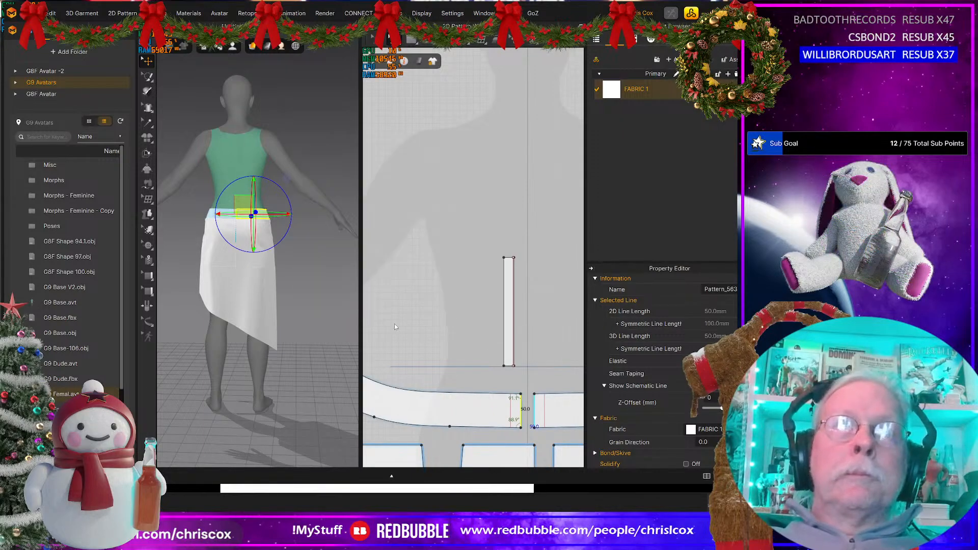
# Step: Offset the upper segment of the outermost short panel's straight side edge as a single internal line at 15 mm
pyautogui.moveTo(412, 424); pyautogui.dragTo(569, 365, button='middle')
pyautogui.moveTo(408, 448); pyautogui.dragTo(522, 315, button='middle')
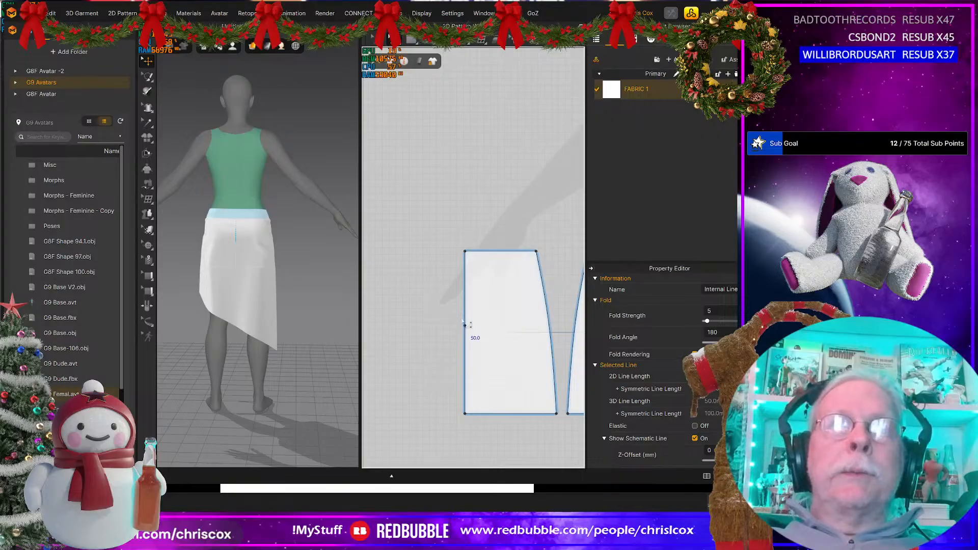
pyautogui.click(464, 324)
pyautogui.rightClick(465, 322)
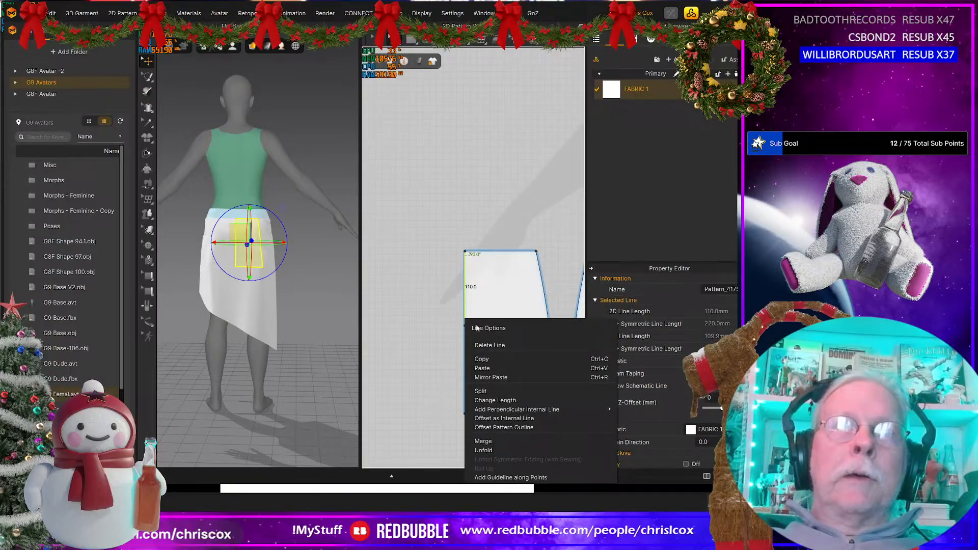
pyautogui.click(496, 417)
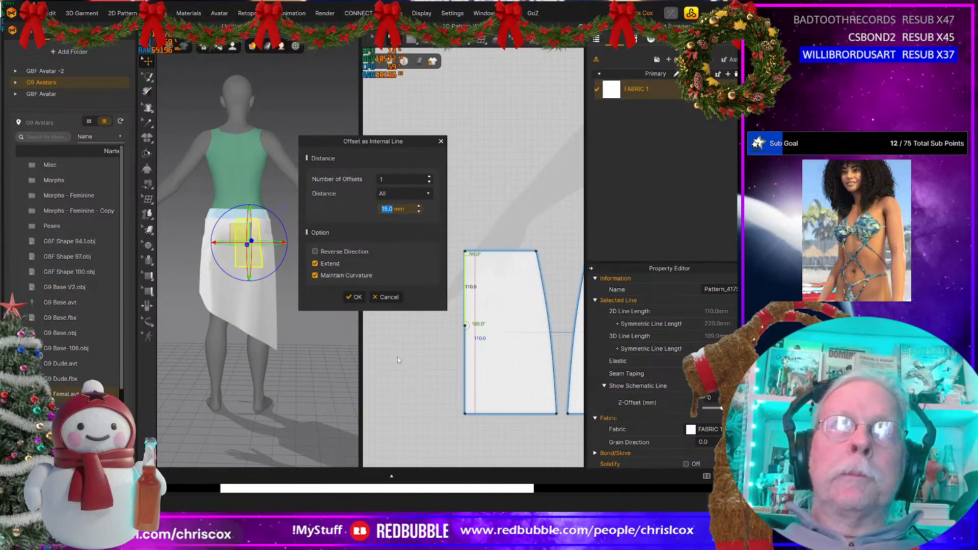
pyautogui.click(355, 298)
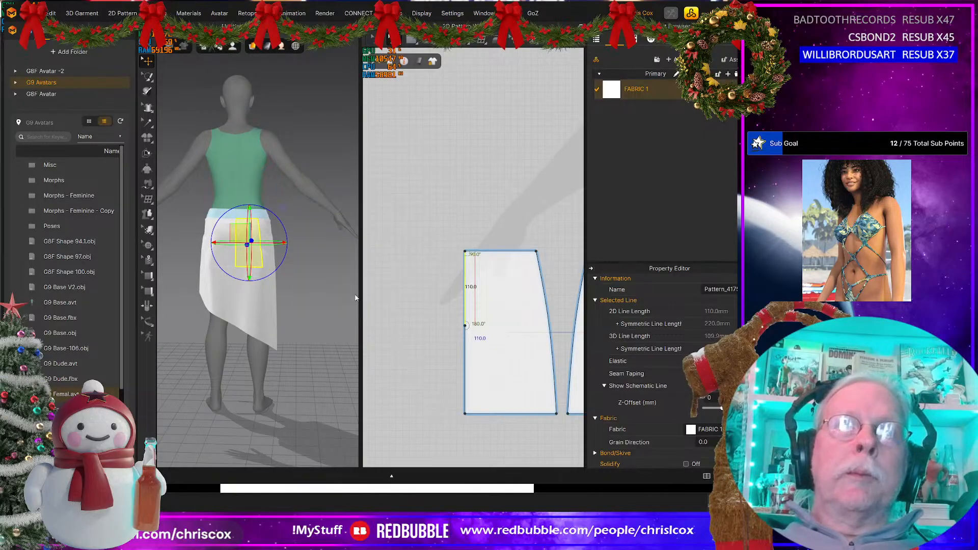
# Step: Continue the panel's internal line across to the side edge, and Cut & Sew the panel along the resulting L-shaped line
pyautogui.scroll(3, 438, 356)
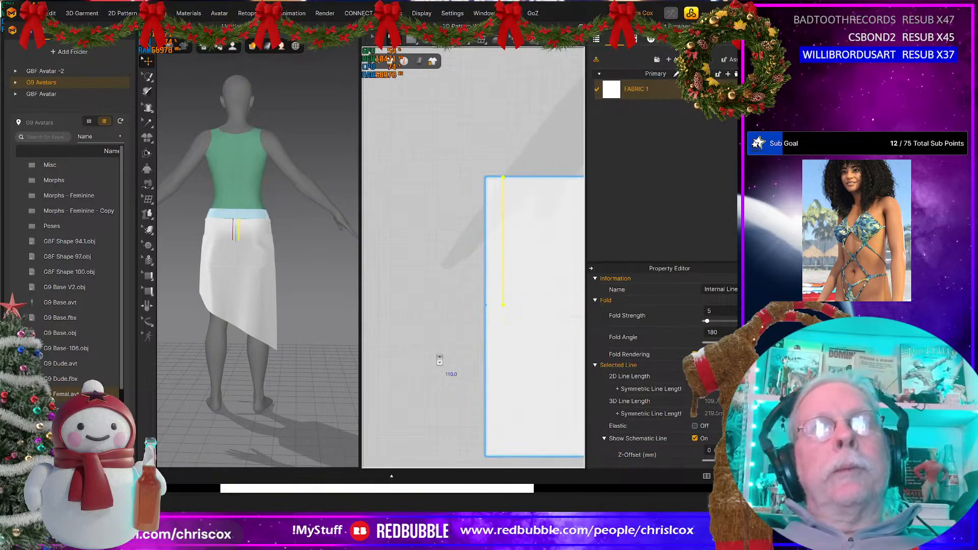
pyautogui.moveTo(411, 388); pyautogui.dragTo(375, 429, button='middle')
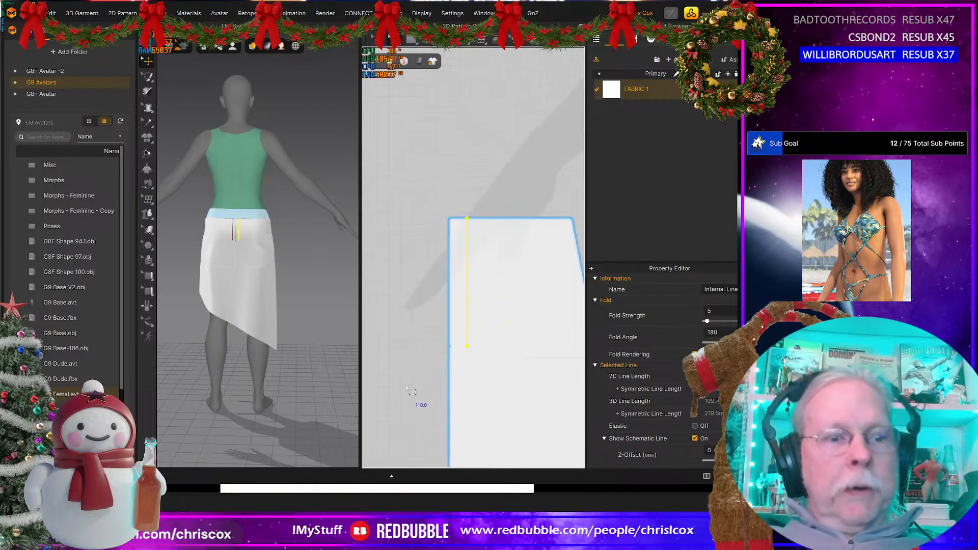
pyautogui.click(467, 345)
pyautogui.keyDown('shift'); pyautogui.click(467, 334); pyautogui.keyUp('shift')
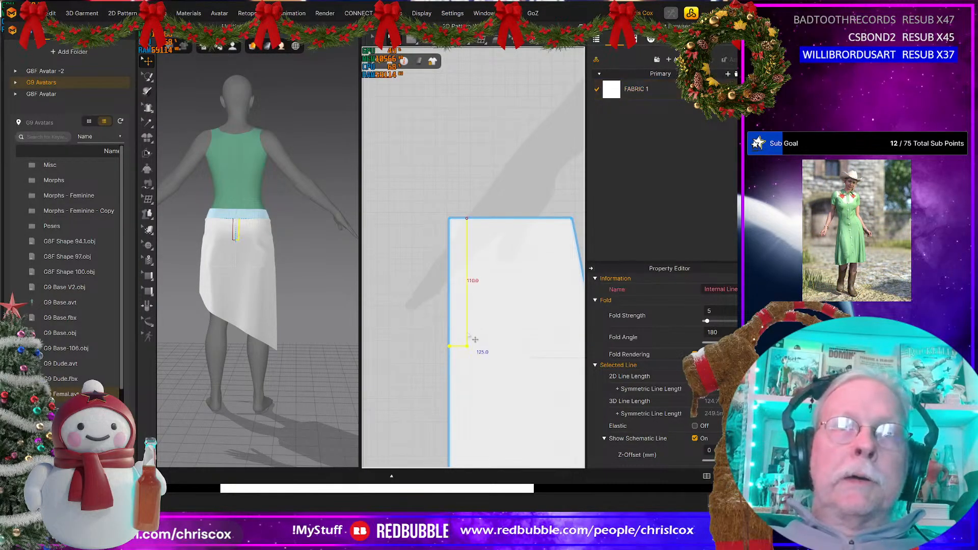
pyautogui.rightClick(474, 338)
pyautogui.click(502, 446)
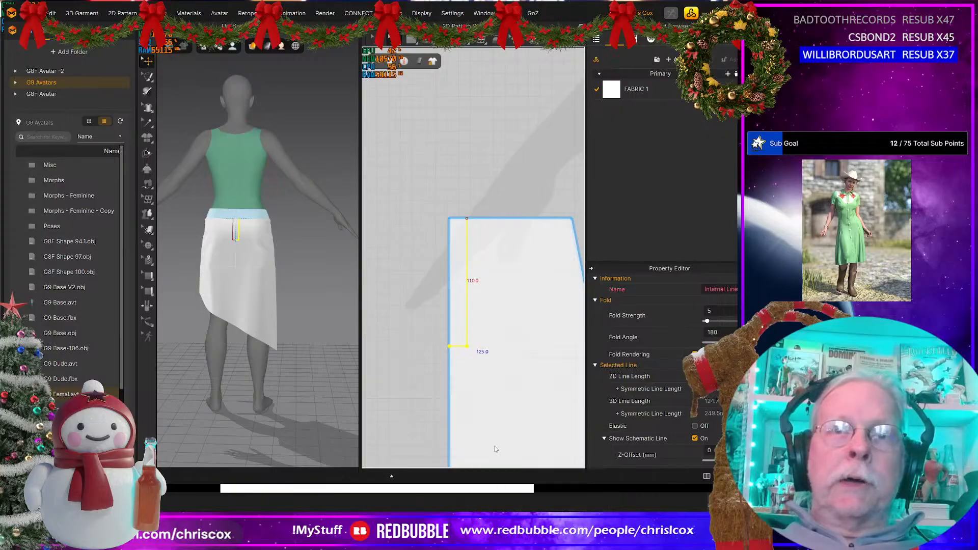
# Step: Cut the waistband along its internal line near the centre end, and shift the narrow end piece slightly away from the band
pyautogui.scroll(-8, 496, 449)
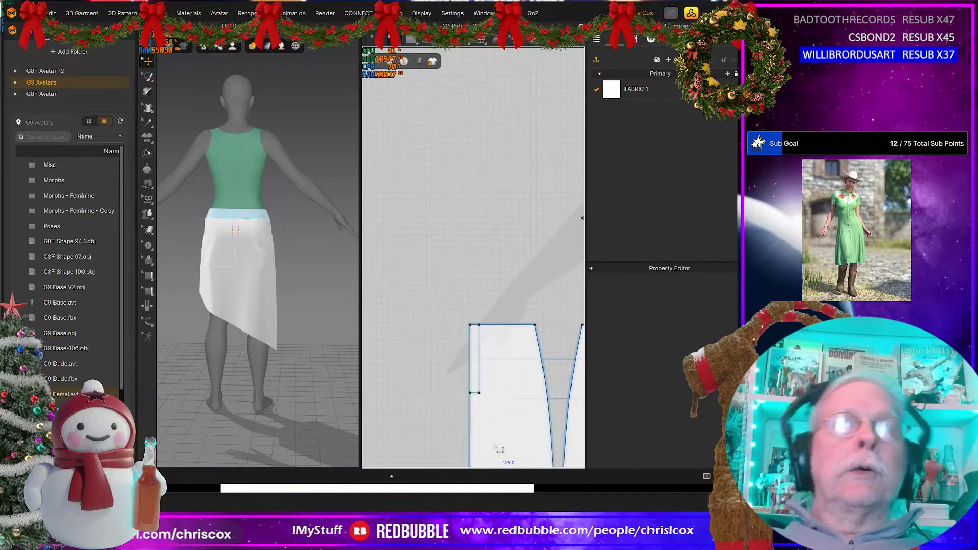
pyautogui.moveTo(460, 386)
pyautogui.mouseDown(button='middle')
pyautogui.moveTo(360, 395)
pyautogui.moveTo(351, 382)
pyautogui.mouseUp(button='middle')
pyautogui.moveTo(422, 388)
pyautogui.mouseDown(button='middle')
pyautogui.moveTo(321, 394)
pyautogui.moveTo(562, 395)
pyautogui.mouseUp(button='middle')
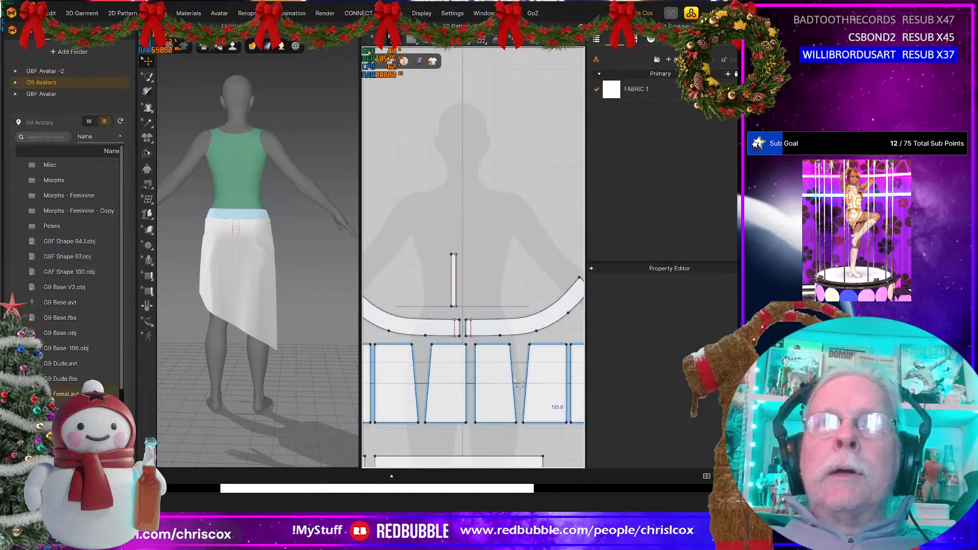
pyautogui.scroll(3, 507, 354)
pyautogui.click(395, 304)
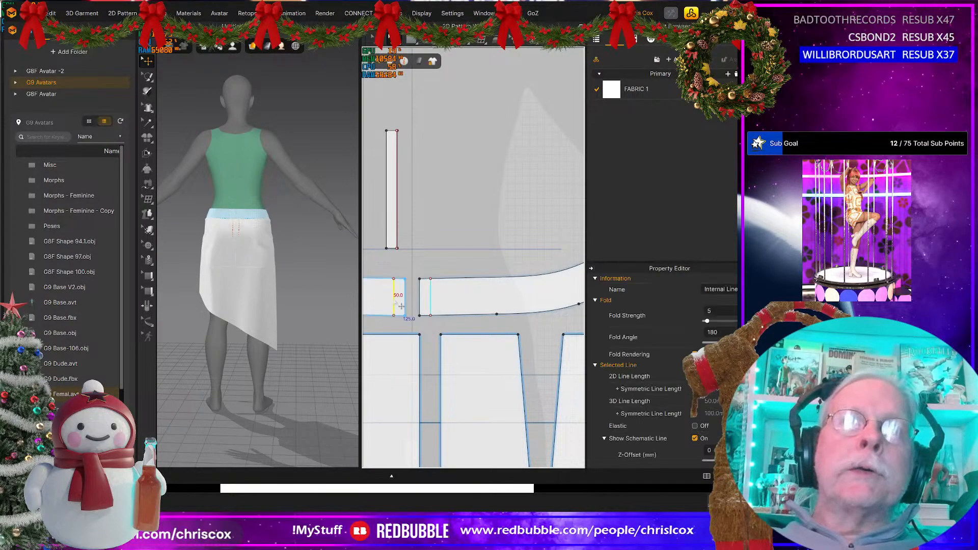
pyautogui.rightClick(394, 299)
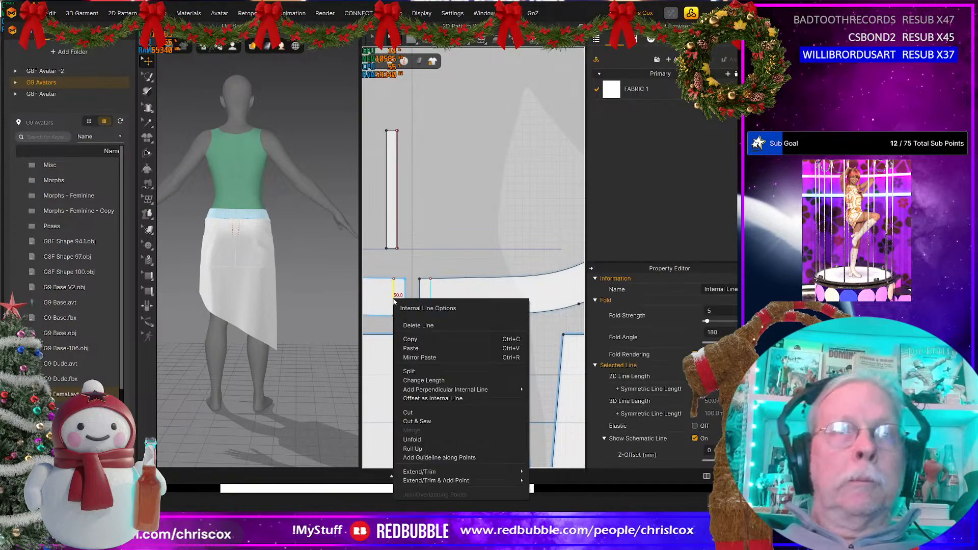
pyautogui.click(410, 412)
pyautogui.moveTo(426, 214); pyautogui.dragTo(469, 262, button='middle')
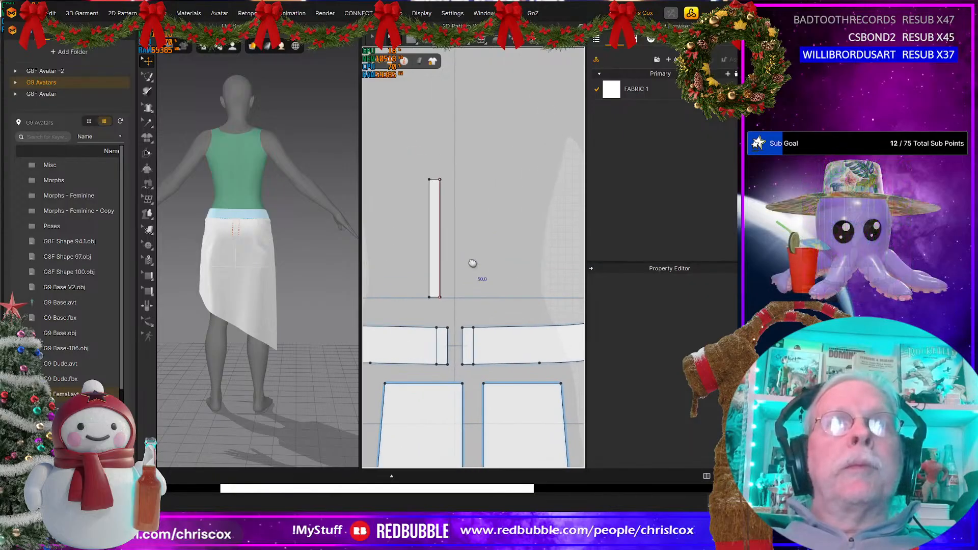
pyautogui.click(444, 342)
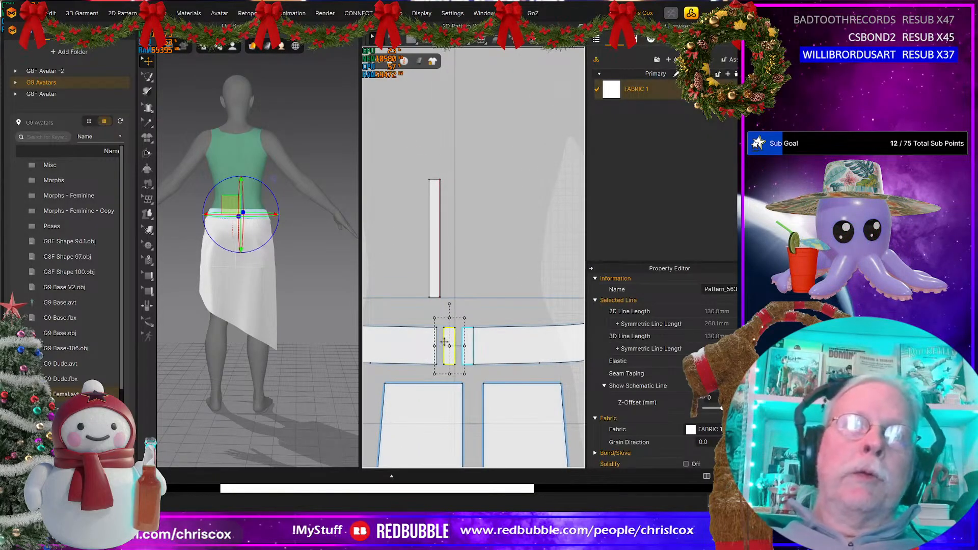
# Step: Sew the waistband's 50 mm cut edge to the upper 50 mm of the separate strip's left long edge
pyautogui.press('m')
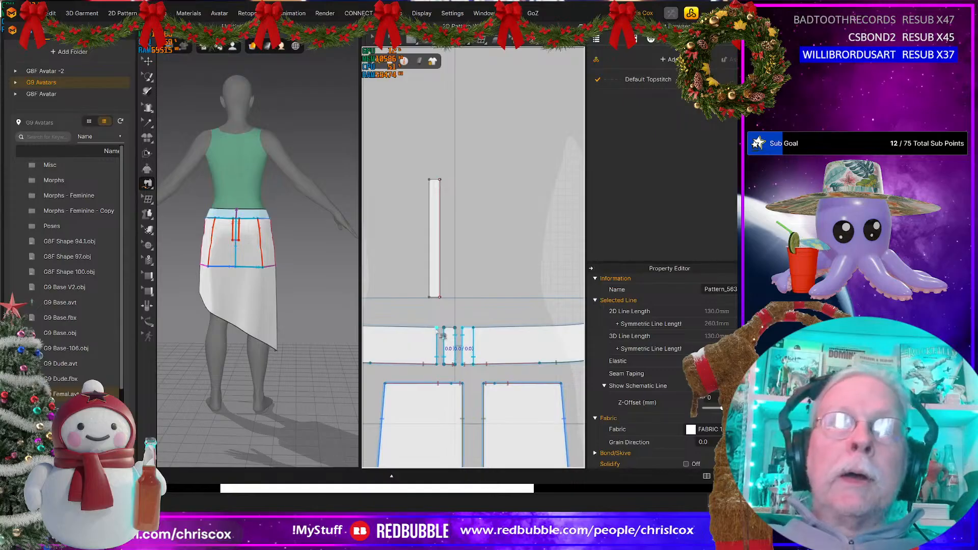
pyautogui.click(437, 329)
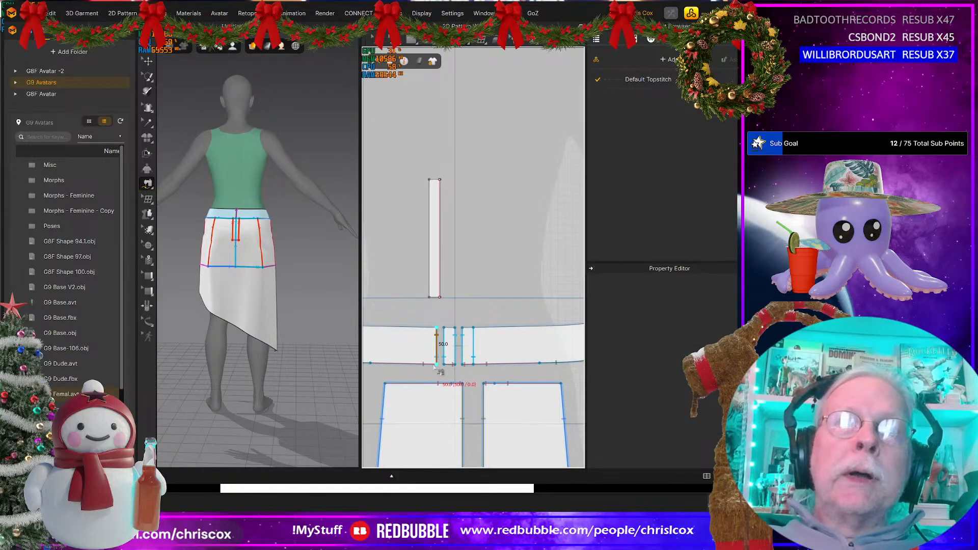
pyautogui.click(435, 365)
pyautogui.click(429, 181)
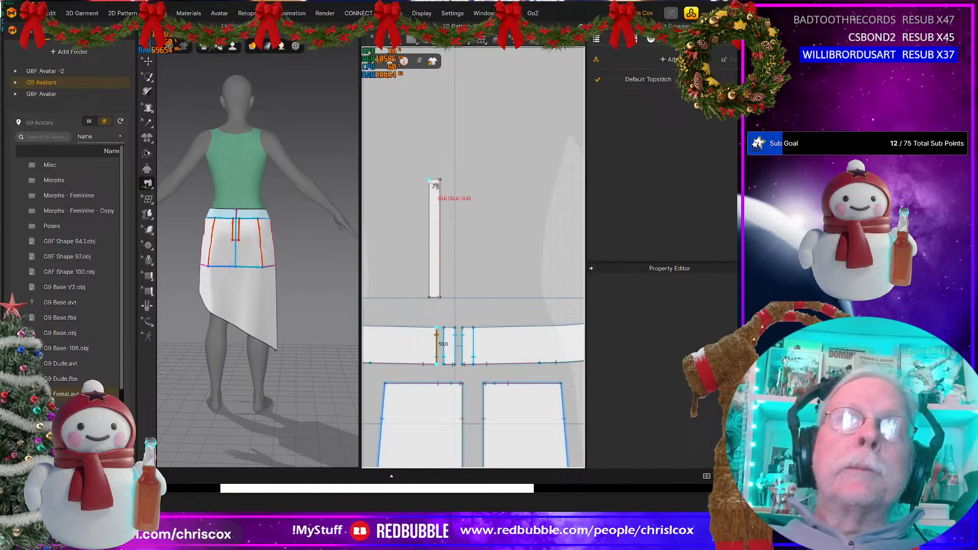
pyautogui.click(431, 219)
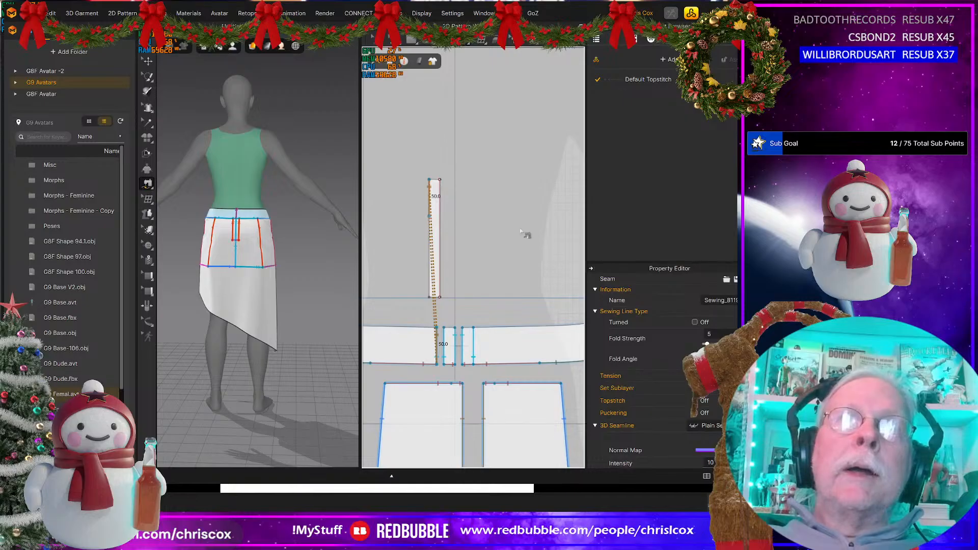
pyautogui.click(462, 348)
pyautogui.press('Delete')
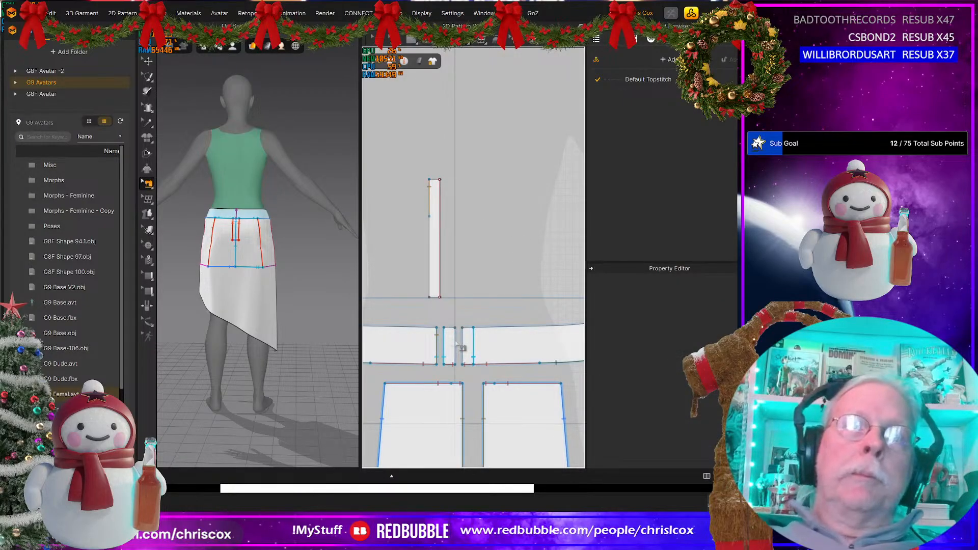
# Step: Move the long narrow strip from above the waistband to just beside the notched outermost short panel
pyautogui.moveTo(436, 258); pyautogui.dragTo(393, 253, button='right')
pyautogui.scroll(-3, 494, 248)
pyautogui.scroll(-3, 428, 285)
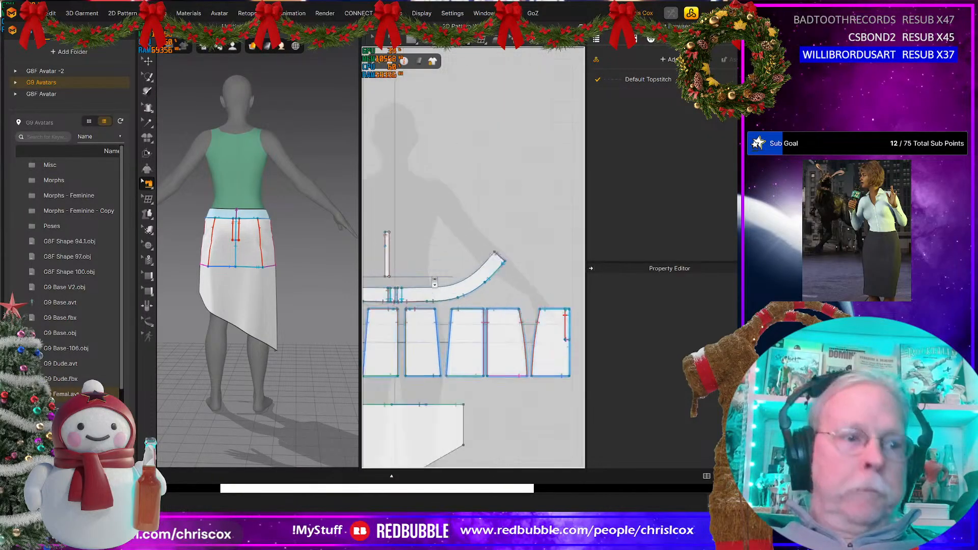
pyautogui.scroll(5, 436, 280)
pyautogui.press('a')
pyautogui.scroll(-3, 422, 265)
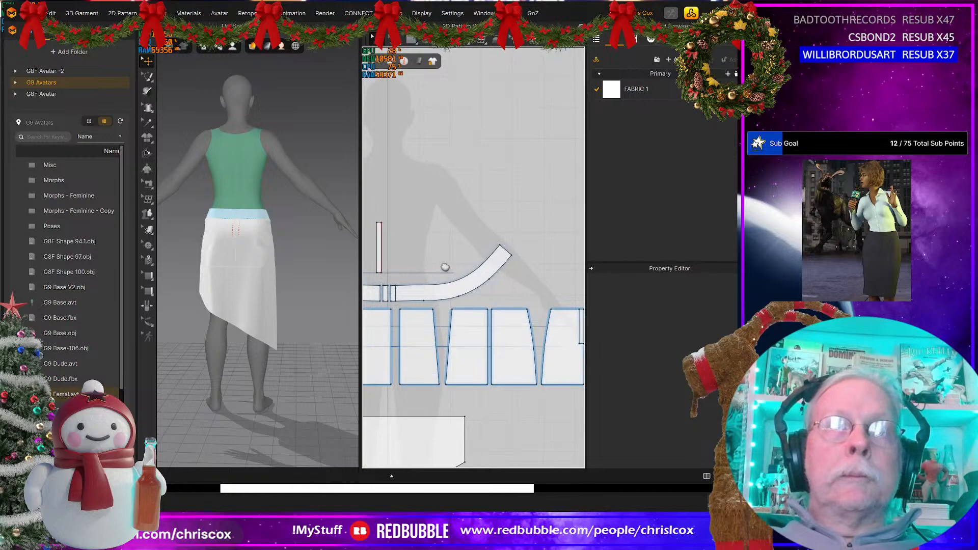
pyautogui.moveTo(445, 266); pyautogui.dragTo(462, 266, button='middle')
pyautogui.moveTo(394, 251); pyautogui.dragTo(554, 273)
pyautogui.moveTo(557, 277); pyautogui.dragTo(442, 288, button='middle')
pyautogui.moveTo(437, 287); pyautogui.dragTo(497, 344)
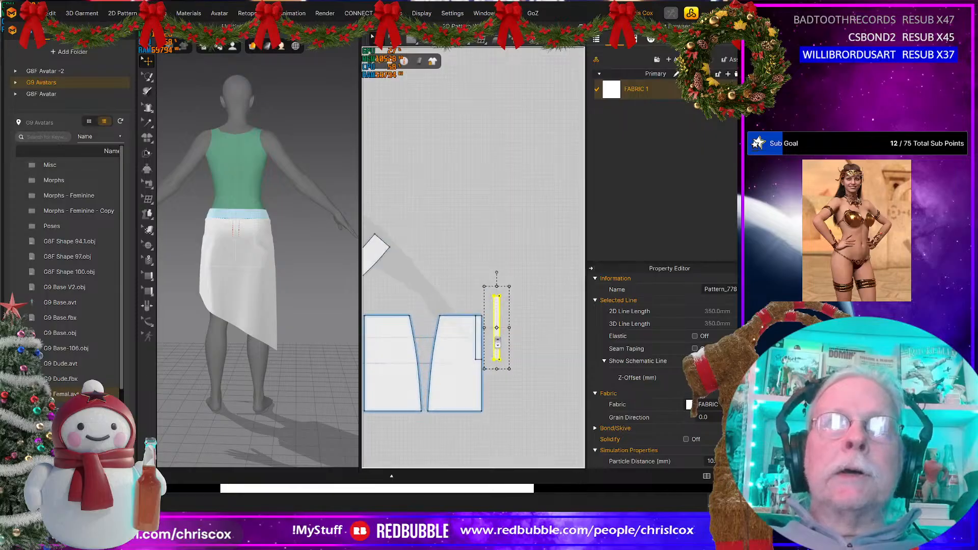
# Step: Move the narrow piece cut from the panel's corner slightly away into the gap beside the long strip
pyautogui.scroll(5, 498, 344)
pyautogui.click(461, 338)
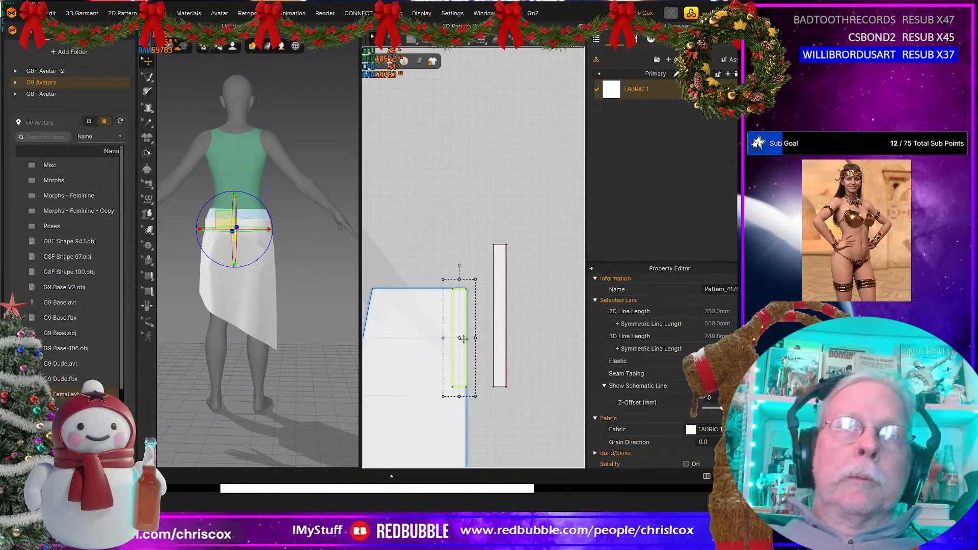
pyautogui.moveTo(461, 339); pyautogui.dragTo(469, 345)
pyautogui.press('m')
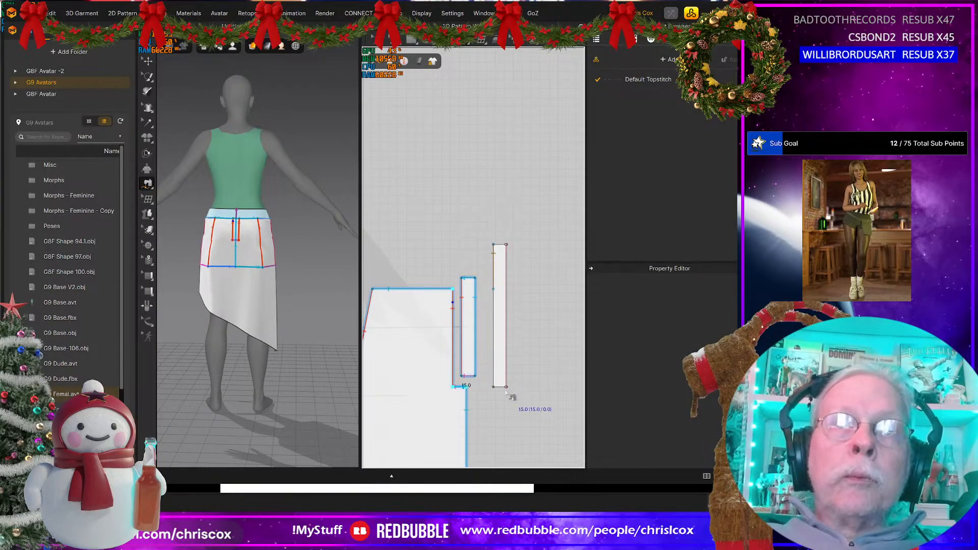
pyautogui.scroll(3, 510, 397)
pyautogui.scroll(3, 509, 397)
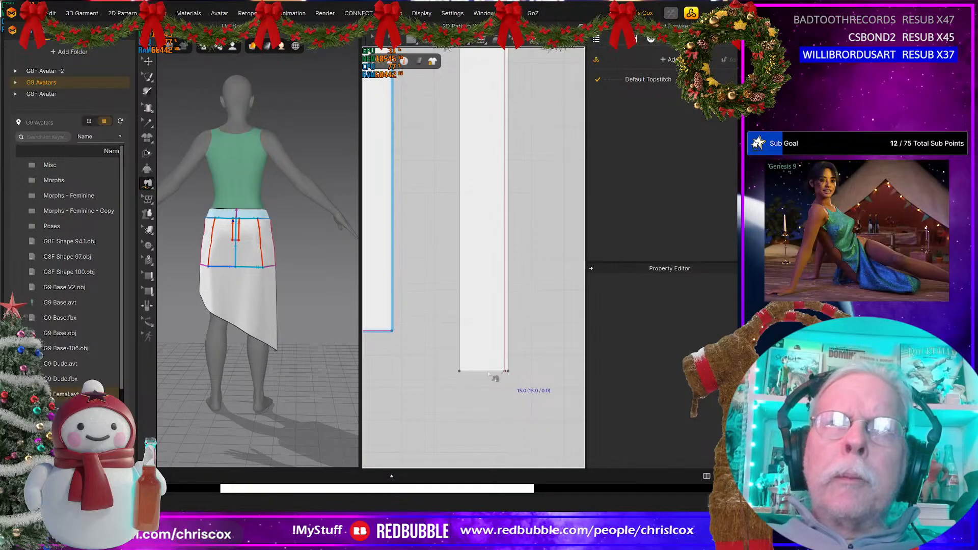
pyautogui.scroll(-3, 464, 376)
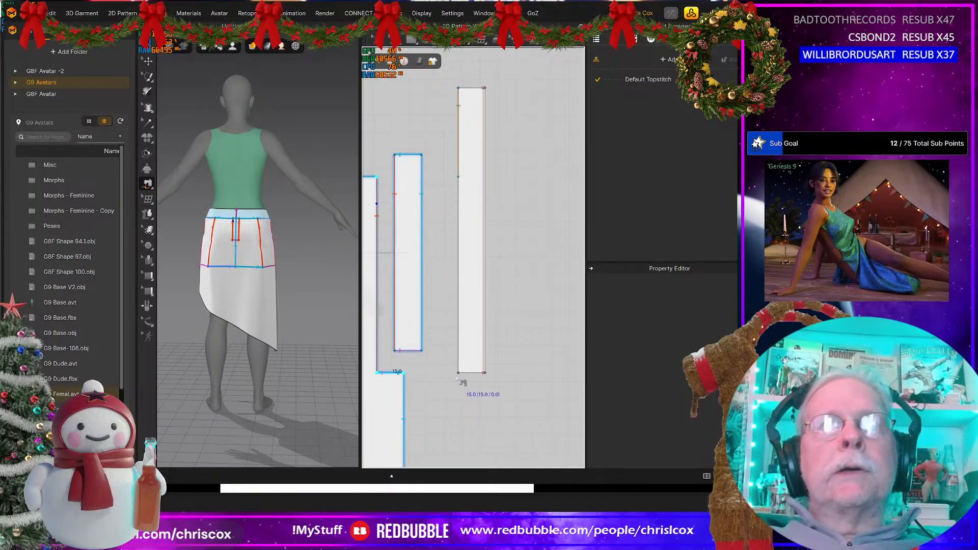
pyautogui.moveTo(460, 380); pyautogui.dragTo(474, 380, button='middle')
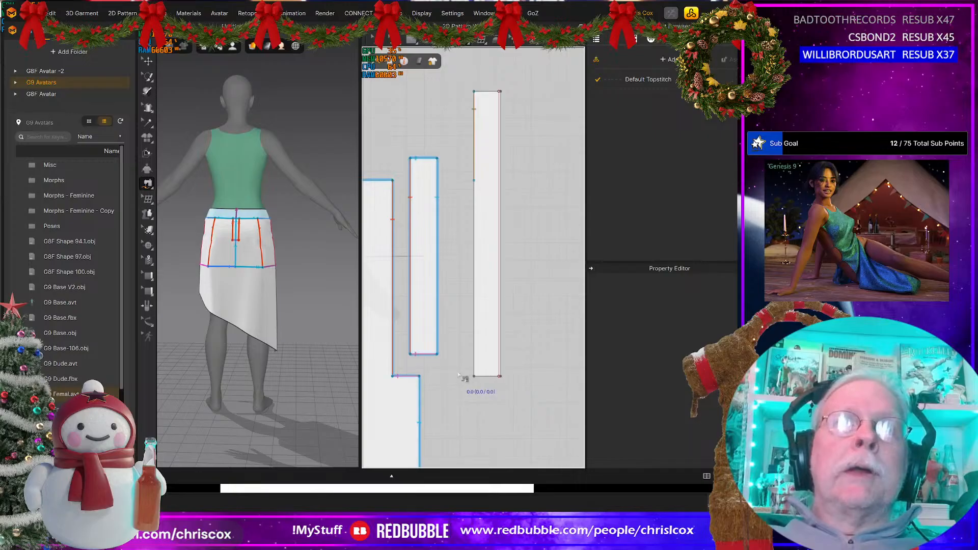
pyautogui.click(500, 377)
pyautogui.click(474, 377)
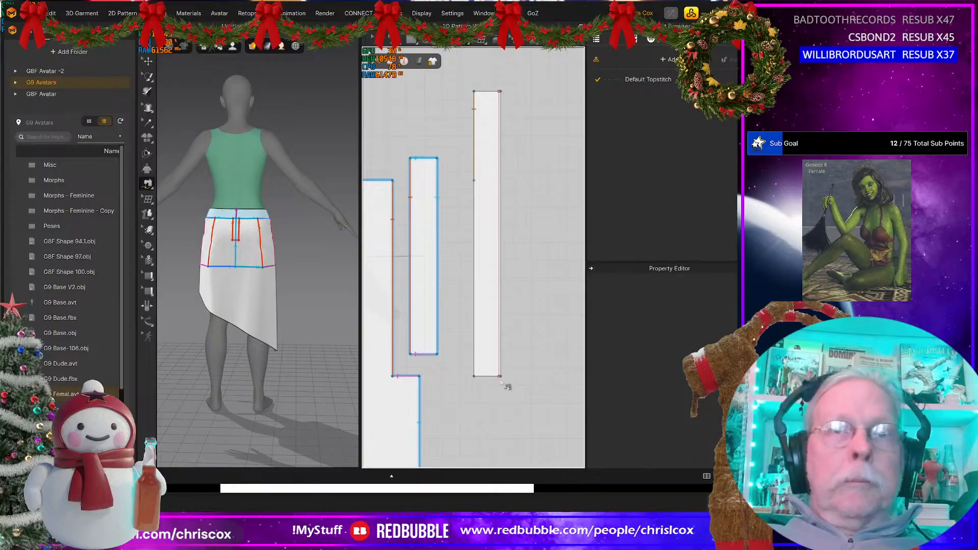
pyautogui.press('a')
pyautogui.click(488, 357)
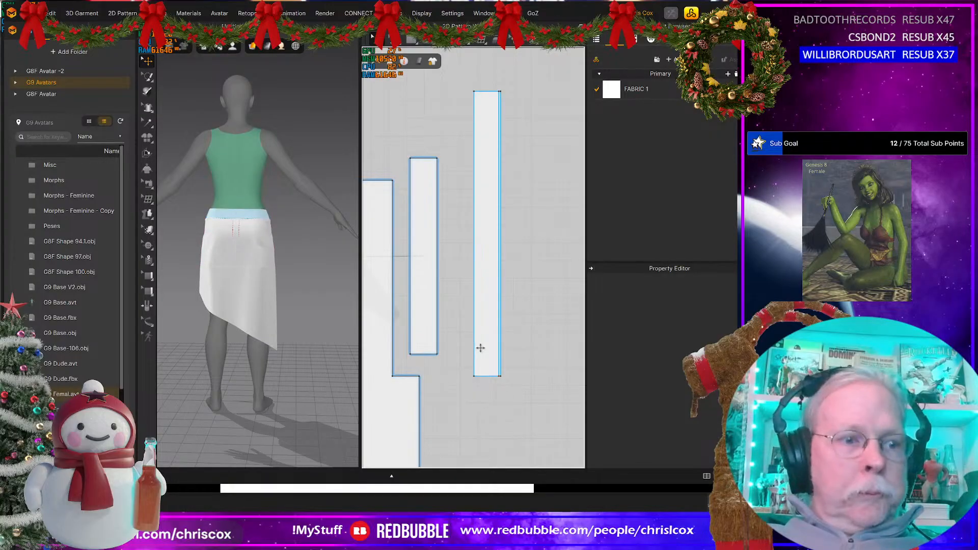
pyautogui.press('z')
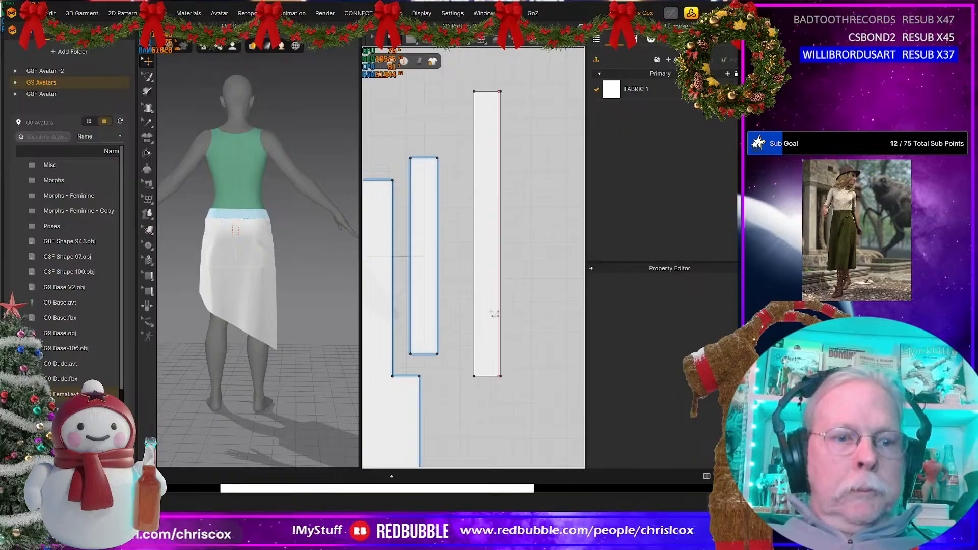
# Step: Sew the panel notch's 110 mm vertical edge to the long strip's lower left edge, and its 15 mm horizontal edge to the strip's bottom end
pyautogui.press('m')
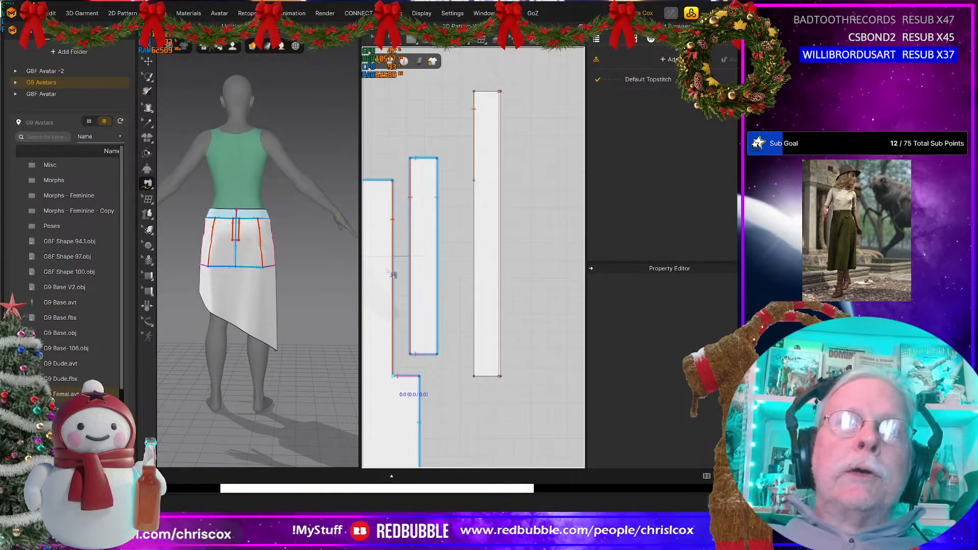
pyautogui.click(393, 180)
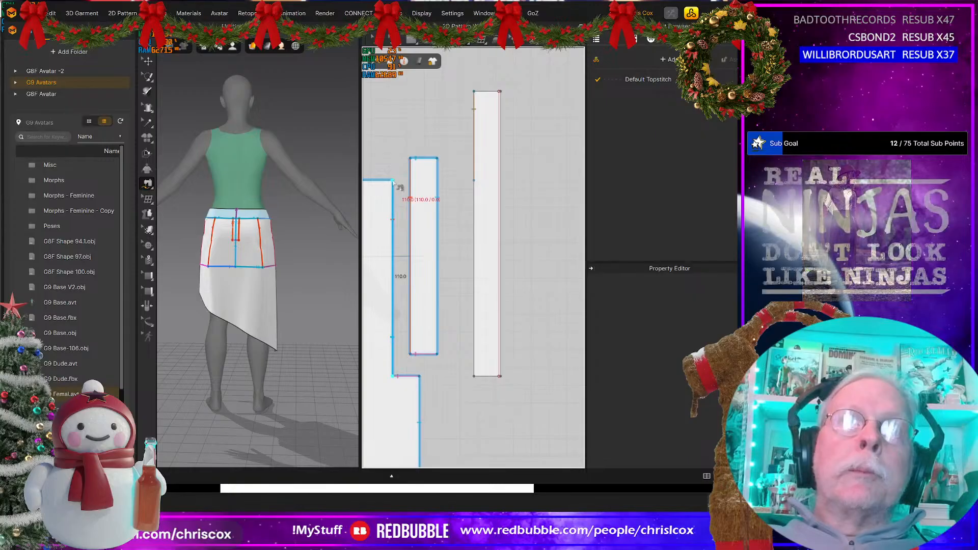
pyautogui.click(474, 377)
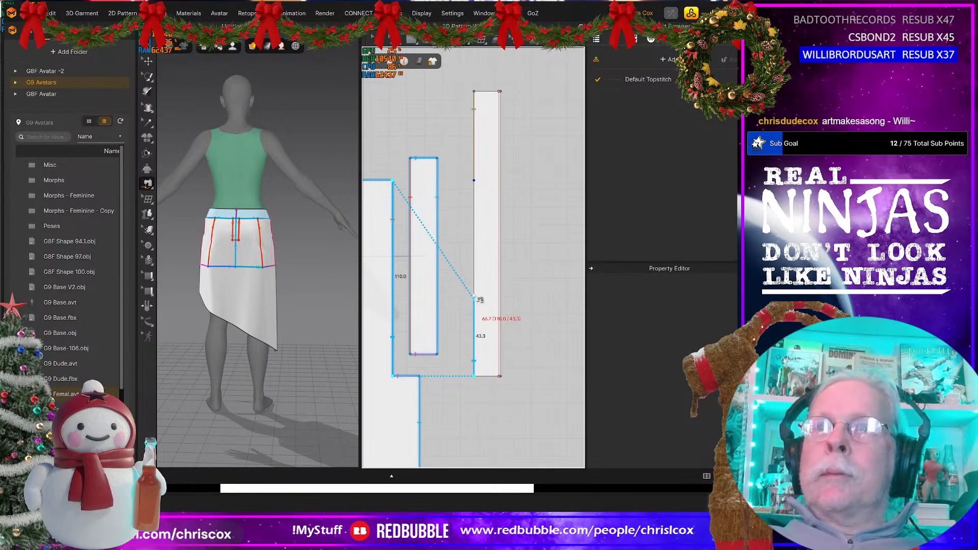
pyautogui.click(474, 181)
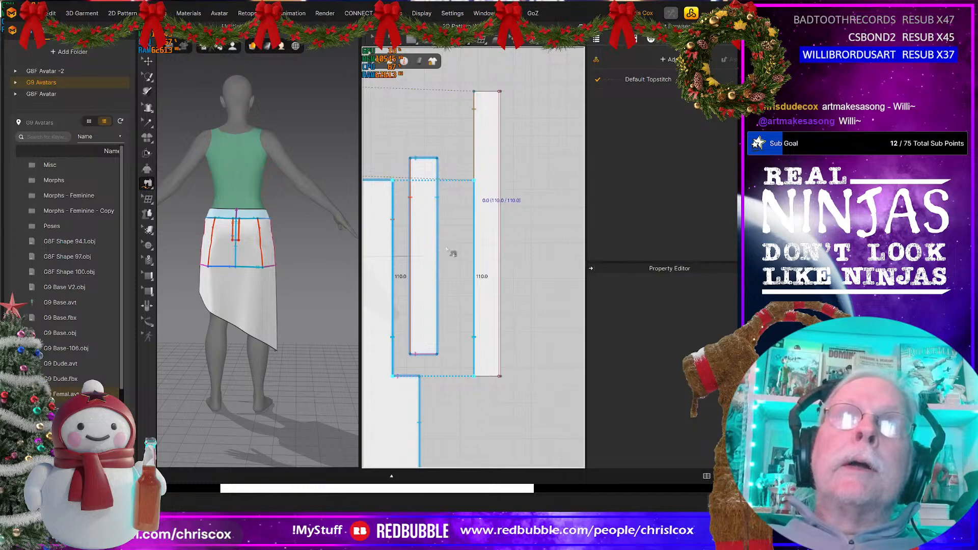
pyautogui.click(419, 377)
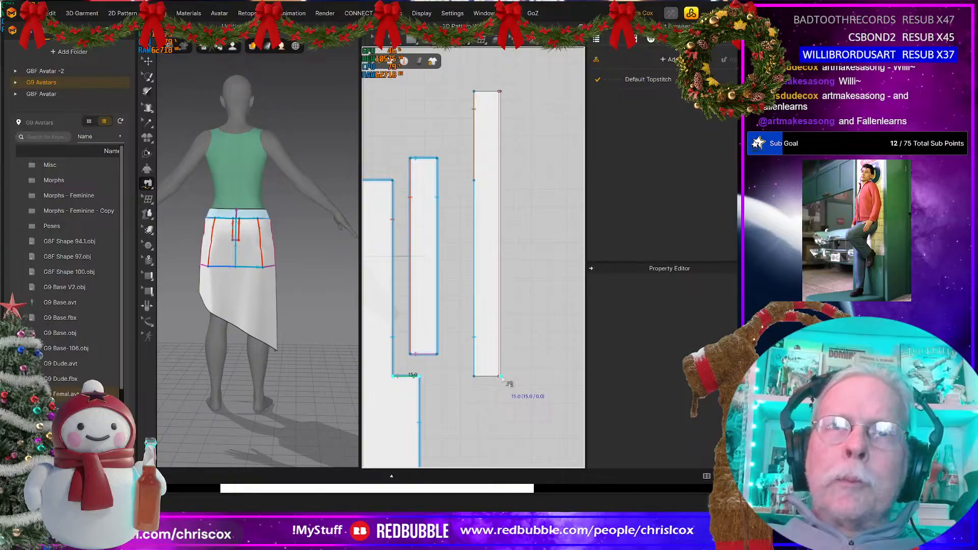
pyautogui.click(474, 376)
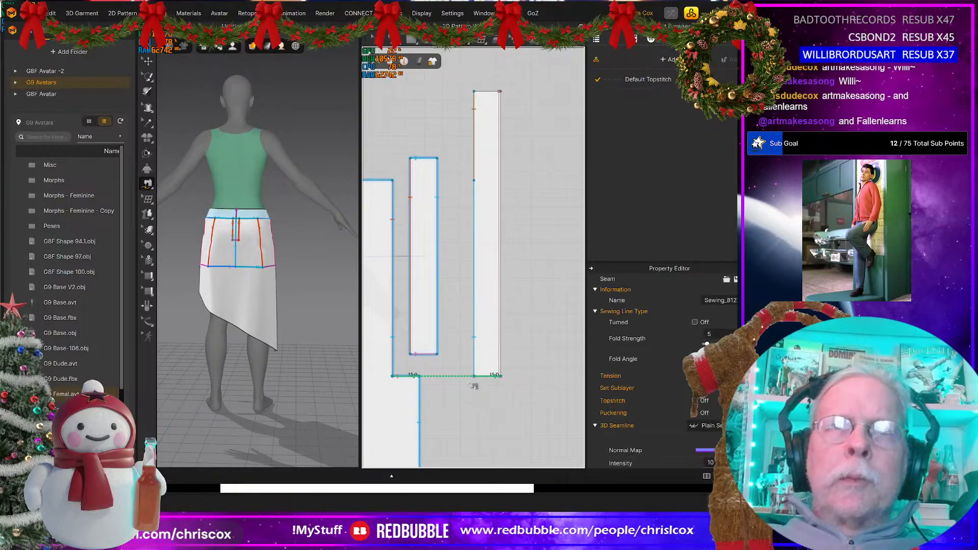
# Step: Copy the long strip and place a mirrored copy, with its seams, about 24 mm to the right
pyautogui.scroll(-5, 449, 380)
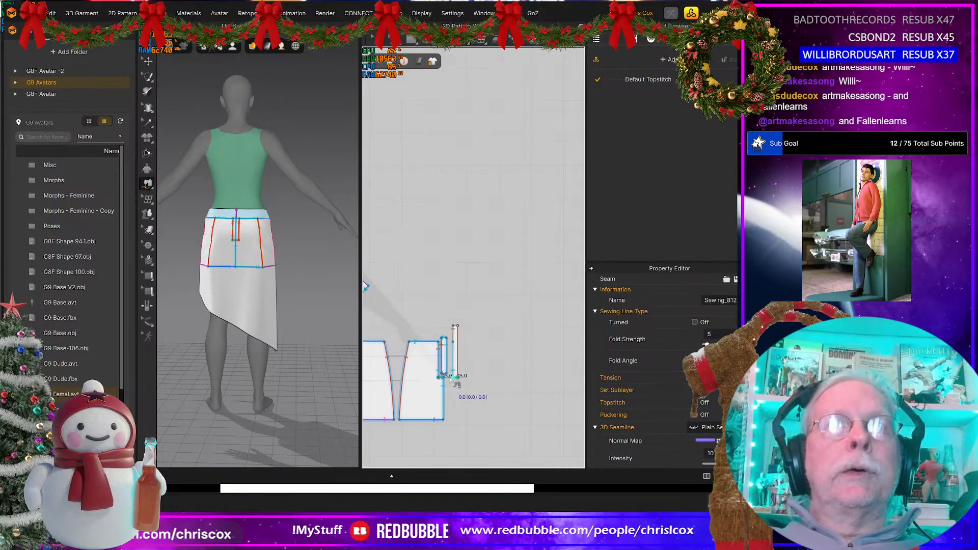
pyautogui.moveTo(461, 383); pyautogui.dragTo(522, 372, button='middle')
pyautogui.moveTo(517, 371); pyautogui.dragTo(499, 383, button='middle')
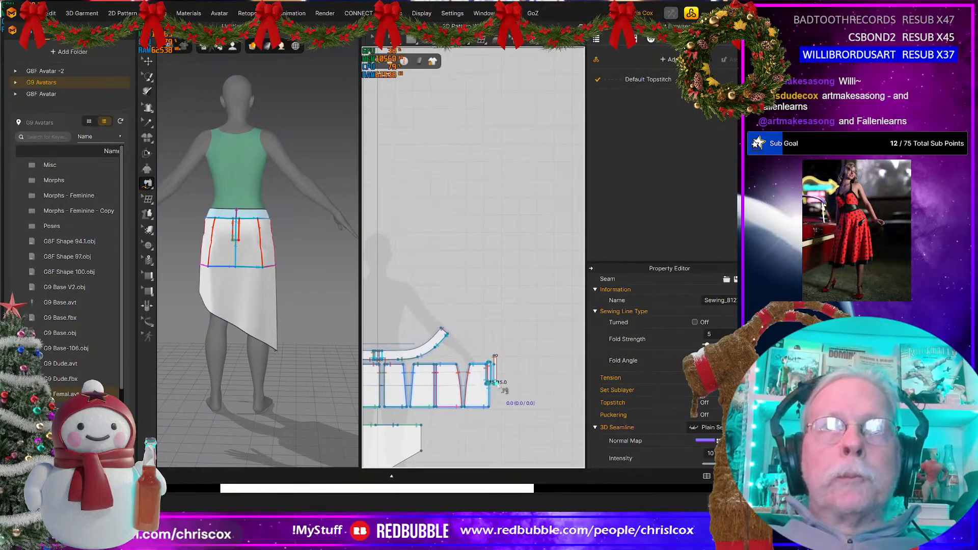
pyautogui.scroll(10, 500, 383)
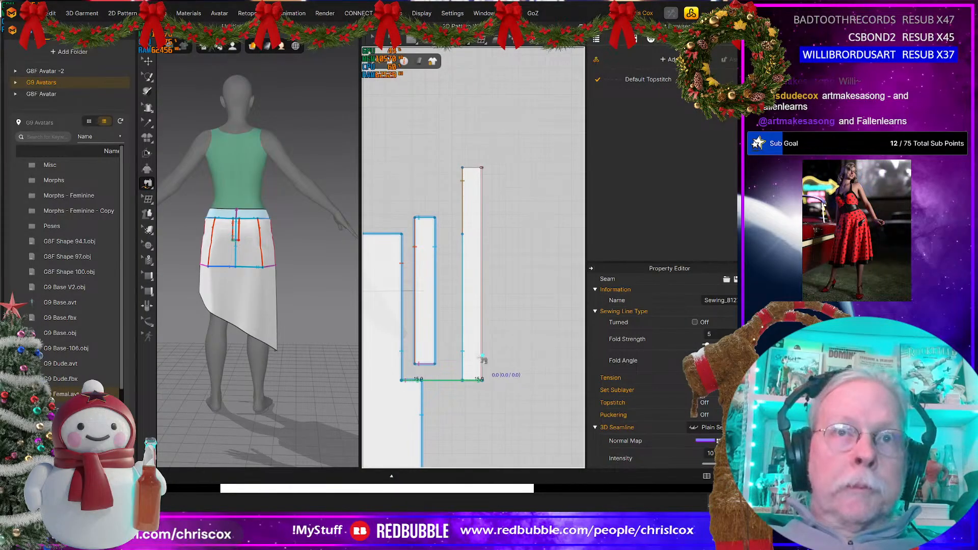
pyautogui.press('a')
pyautogui.click(465, 350)
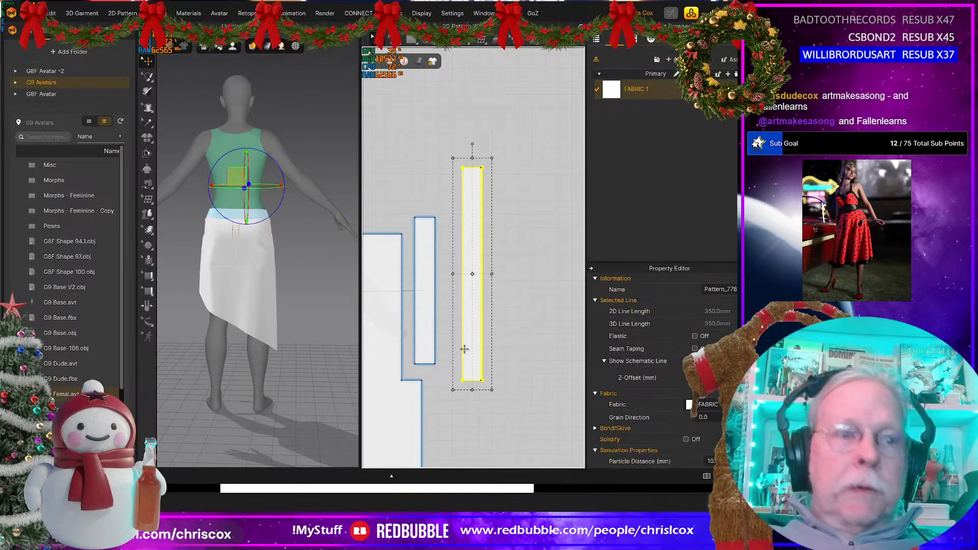
pyautogui.hotkey('ctrl', 'c')
pyautogui.hotkey('ctrl', 'v')
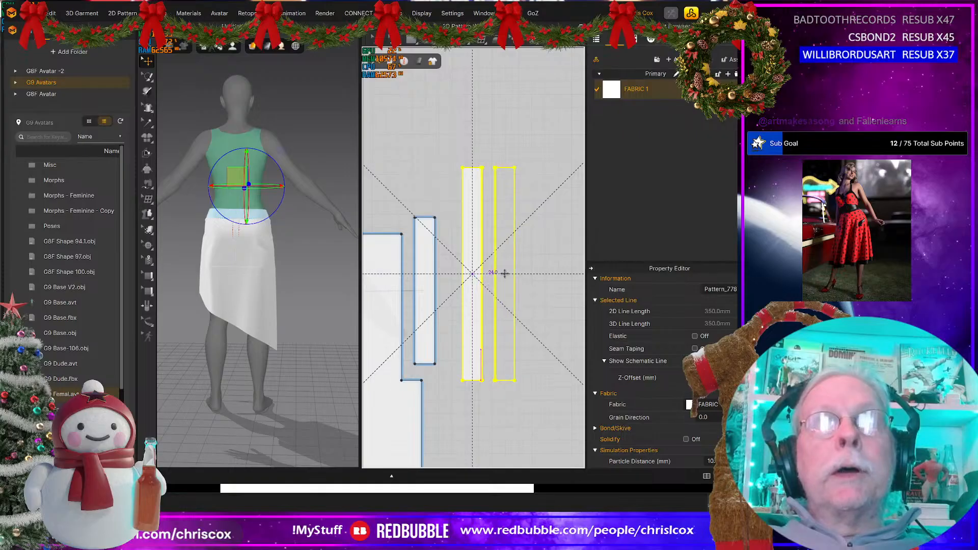
pyautogui.click(509, 280)
# Step: Sew the facing 160 mm long edges of the strip and its mirrored copy together
pyautogui.press('n')
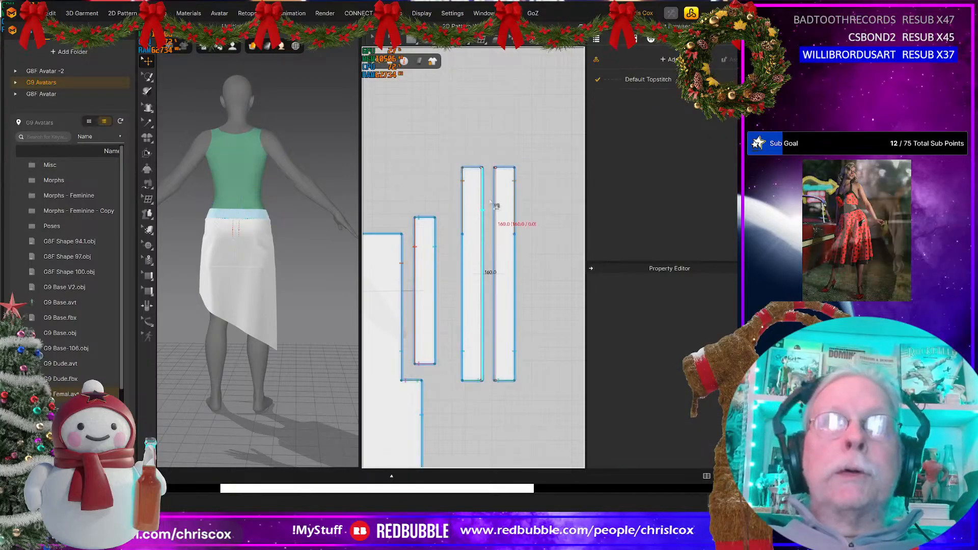
pyautogui.click(490, 203)
pyautogui.click(486, 204)
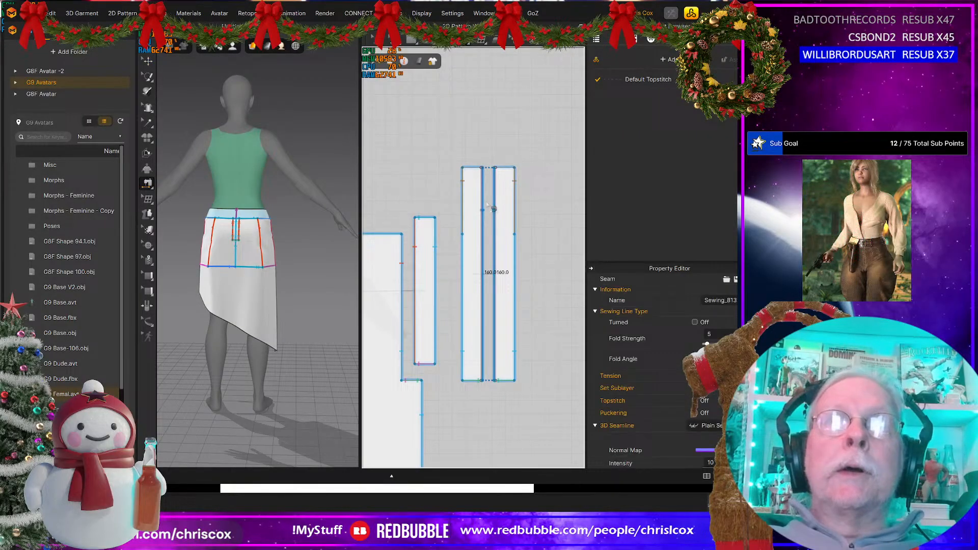
# Step: Delete the seam on the narrow cut-off piece's 110 mm right edge and move the piece back into the panel's corner notch
pyautogui.click(435, 332)
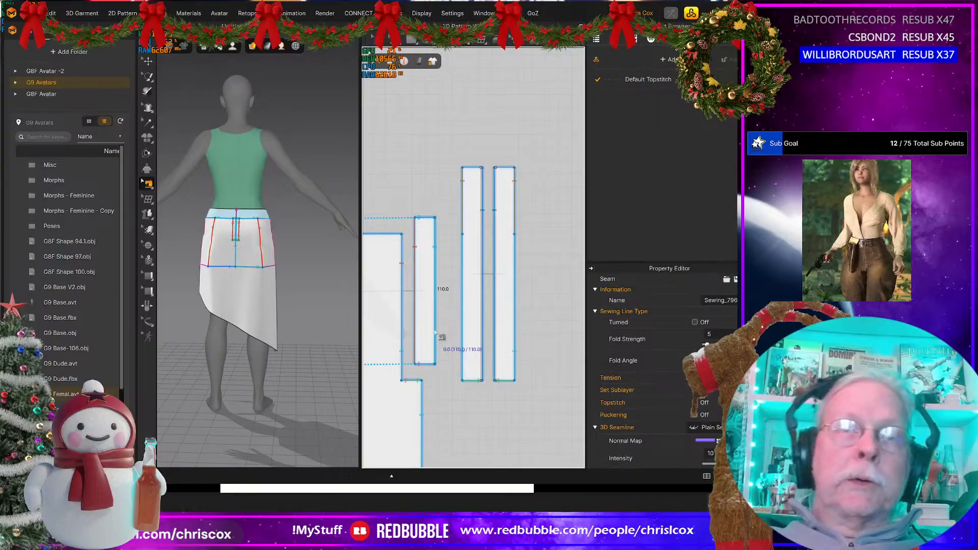
pyautogui.press('Delete')
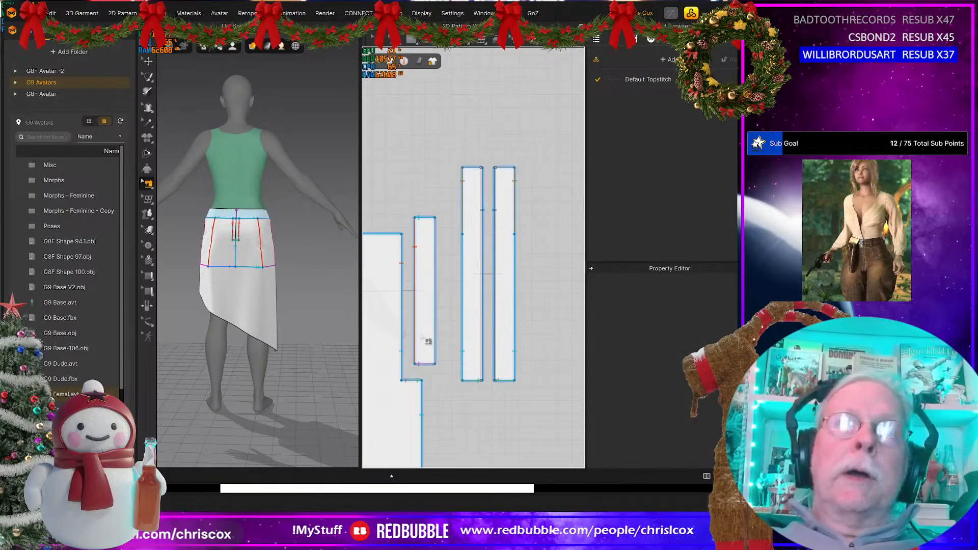
pyautogui.press('a')
pyautogui.click(423, 333)
pyautogui.moveTo(424, 320); pyautogui.dragTo(531, 305)
pyautogui.scroll(5, 430, 346)
pyautogui.moveTo(436, 359); pyautogui.dragTo(537, 325, button='middle')
pyautogui.moveTo(489, 380); pyautogui.dragTo(541, 350)
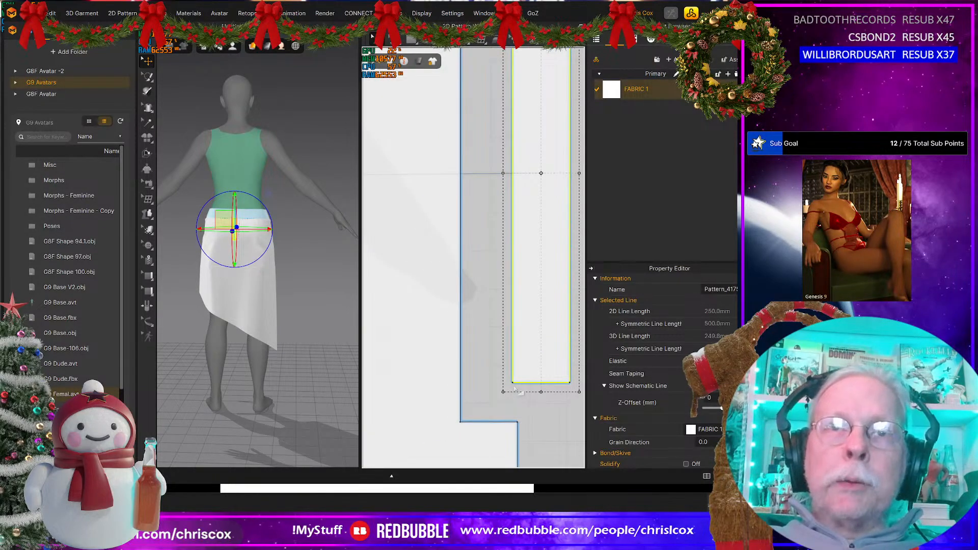
pyautogui.moveTo(513, 383); pyautogui.dragTo(462, 420)
# Step: Select both long strips on the avatar in 3D and move them from the front of the torso to behind the back waistband
pyautogui.scroll(-6, 468, 416)
pyautogui.moveTo(477, 415); pyautogui.dragTo(535, 319, button='middle')
pyautogui.scroll(8, 265, 299)
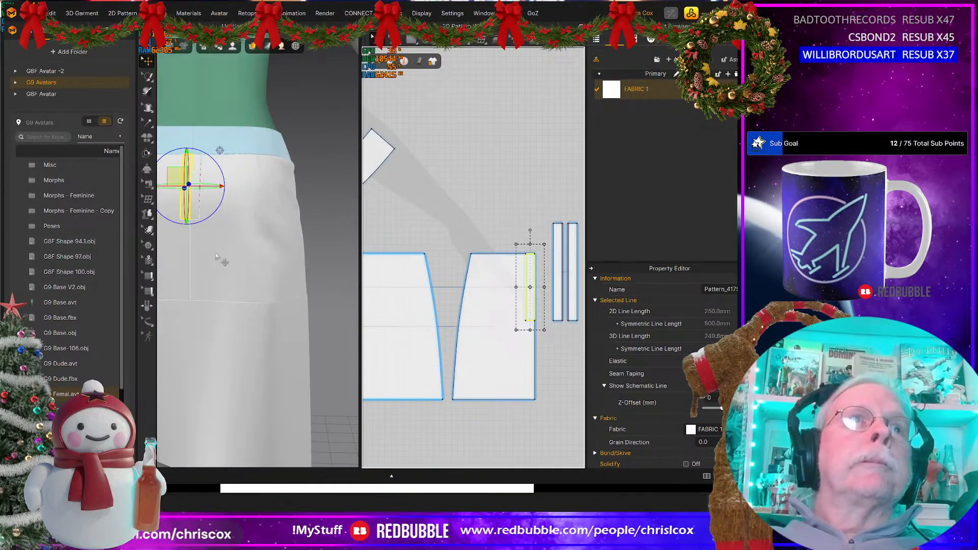
pyautogui.moveTo(300, 332); pyautogui.dragTo(189, 328, button='right')
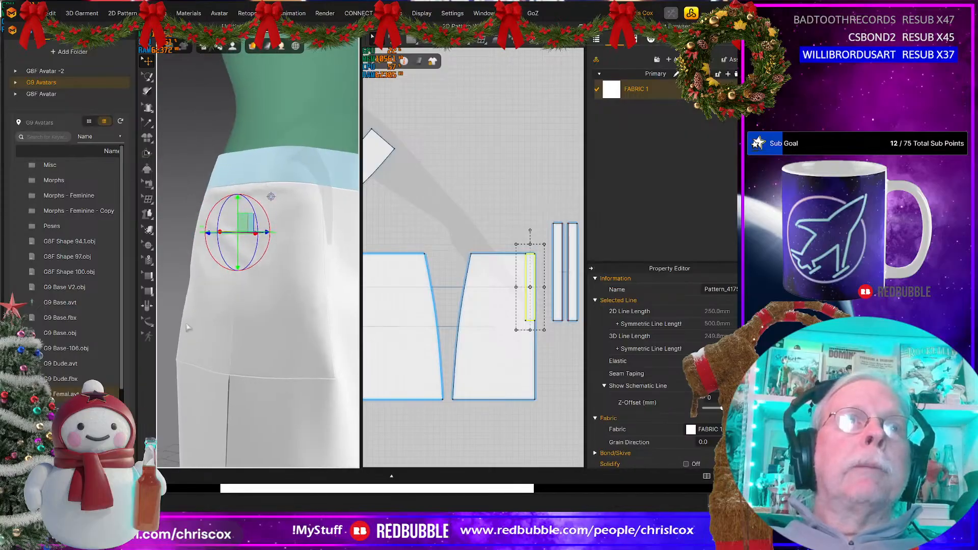
pyautogui.scroll(-7, 222, 319)
pyautogui.moveTo(331, 301); pyautogui.dragTo(284, 207, button='right')
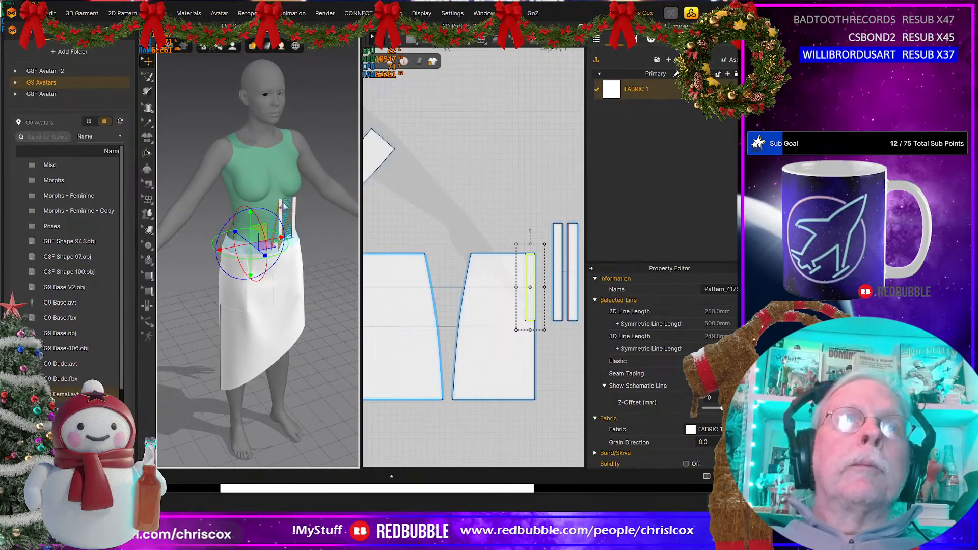
pyautogui.press('`')
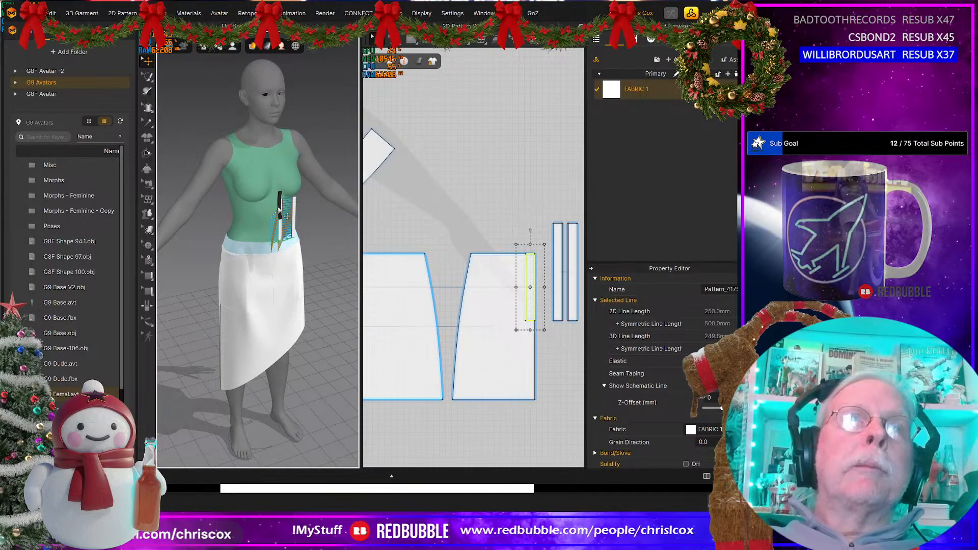
pyautogui.click(281, 209)
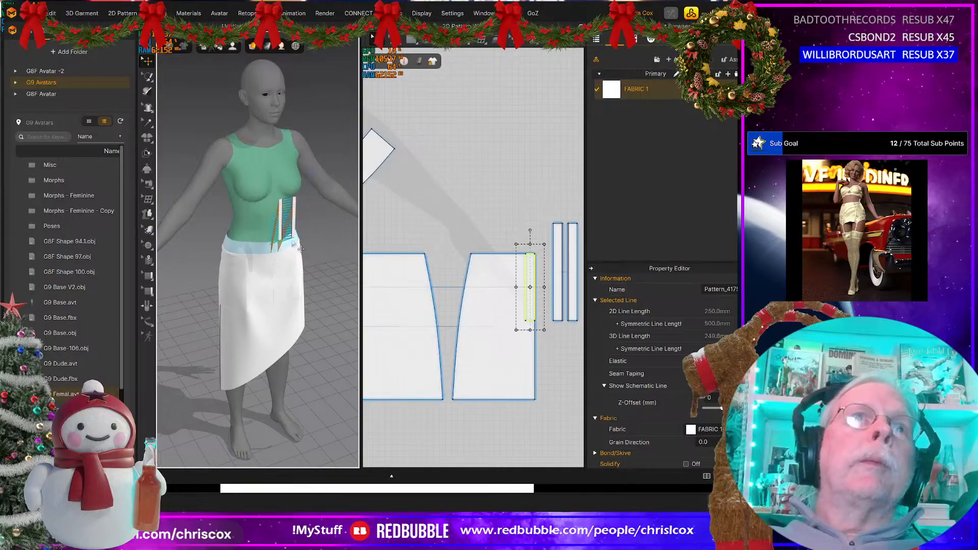
pyautogui.click(294, 203)
pyautogui.scroll(4, 306, 231)
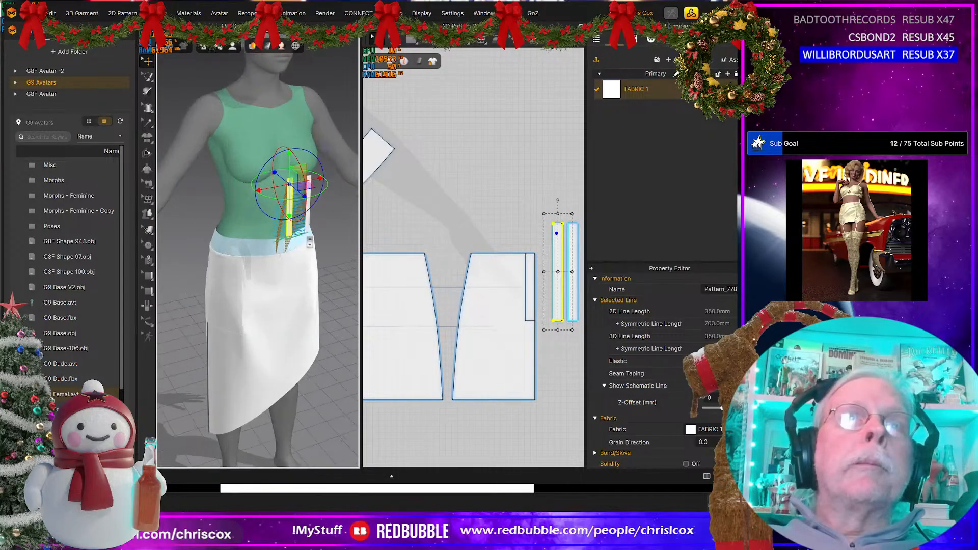
pyautogui.keyDown('shift'); pyautogui.click(321, 219); pyautogui.keyUp('shift')
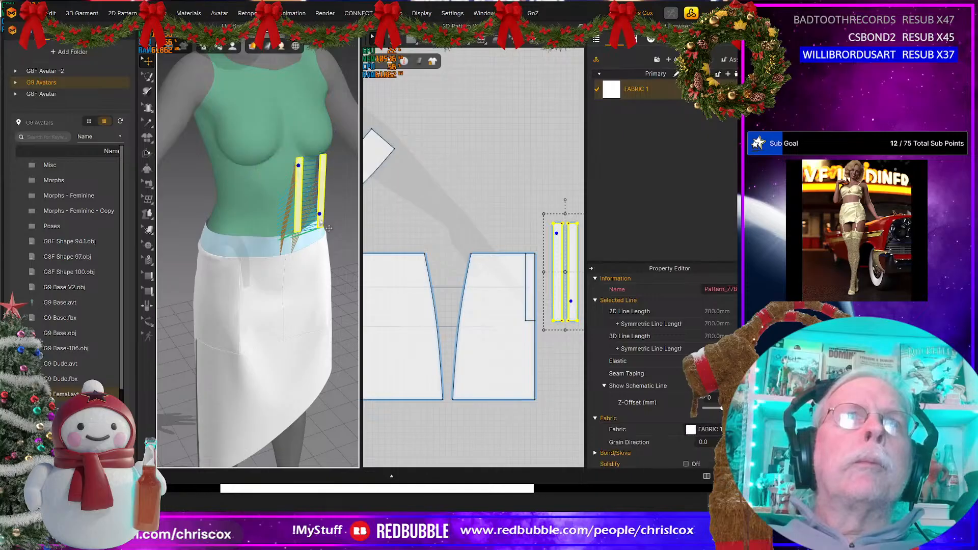
pyautogui.click(318, 219)
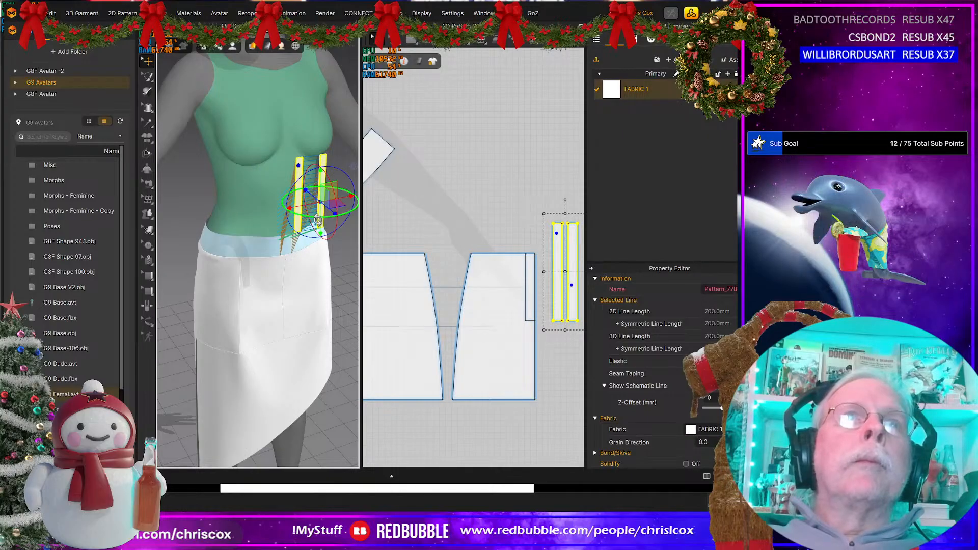
pyautogui.moveTo(315, 217); pyautogui.dragTo(144, 275)
pyautogui.press('4')
pyautogui.moveTo(168, 282); pyautogui.dragTo(320, 260, button='middle')
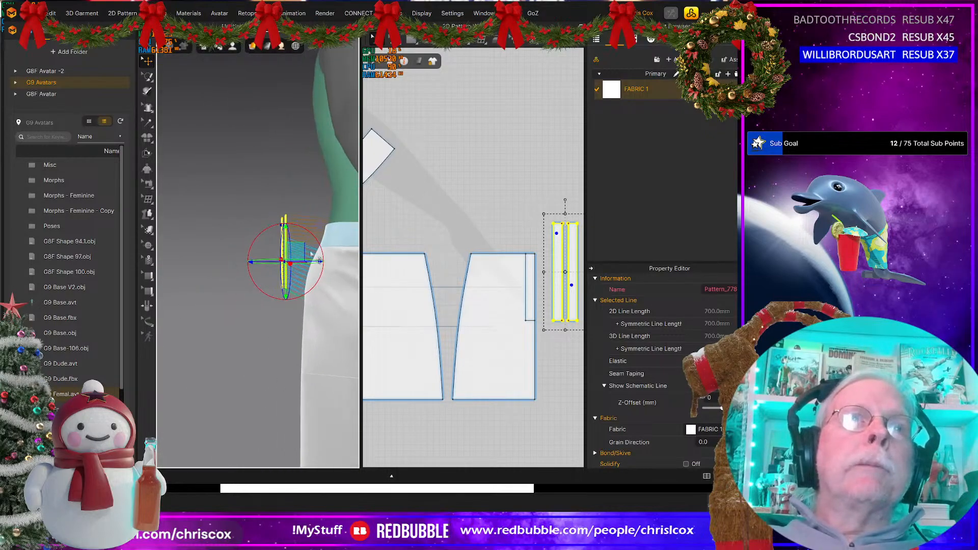
pyautogui.moveTo(295, 249)
pyautogui.mouseDown()
pyautogui.moveTo(298, 238)
pyautogui.moveTo(295, 259)
pyautogui.mouseUp()
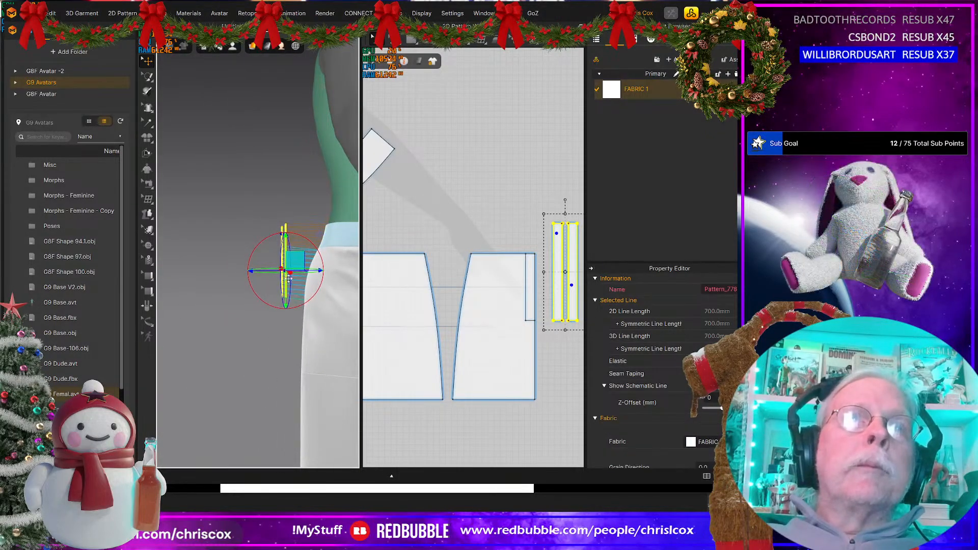
pyautogui.moveTo(288, 278); pyautogui.dragTo(212, 289, button='right')
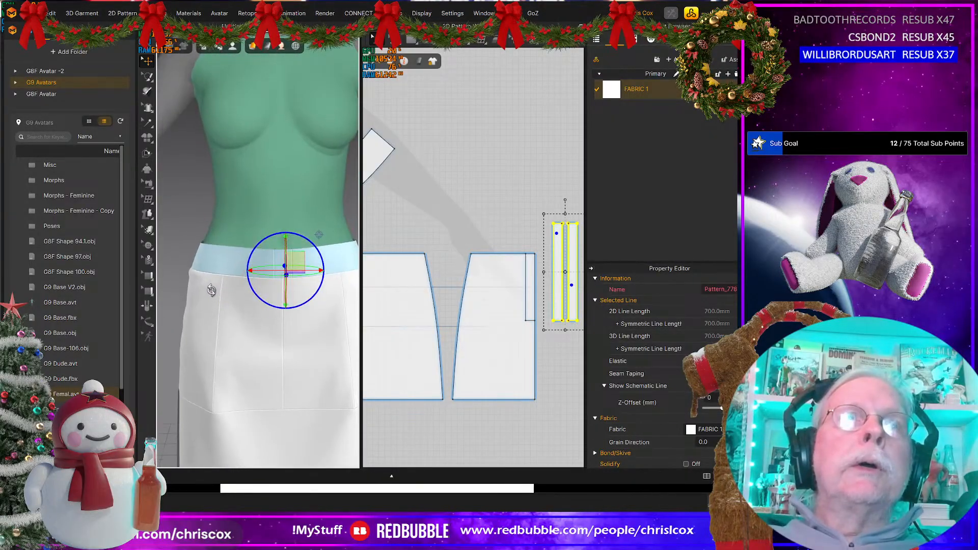
pyautogui.moveTo(365, 291); pyautogui.dragTo(482, 284, button='right')
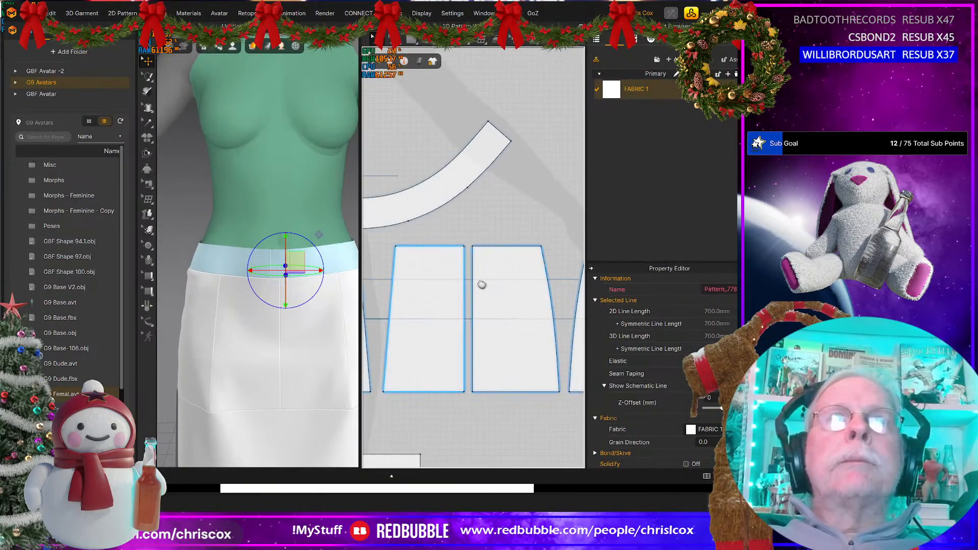
# Step: Delete the two seams on the waistband half's 50 mm centre-front edge, beside the narrow cut-off piece
pyautogui.moveTo(481, 284); pyautogui.dragTo(626, 285, button='middle')
pyautogui.moveTo(455, 254); pyautogui.dragTo(499, 266, button='middle')
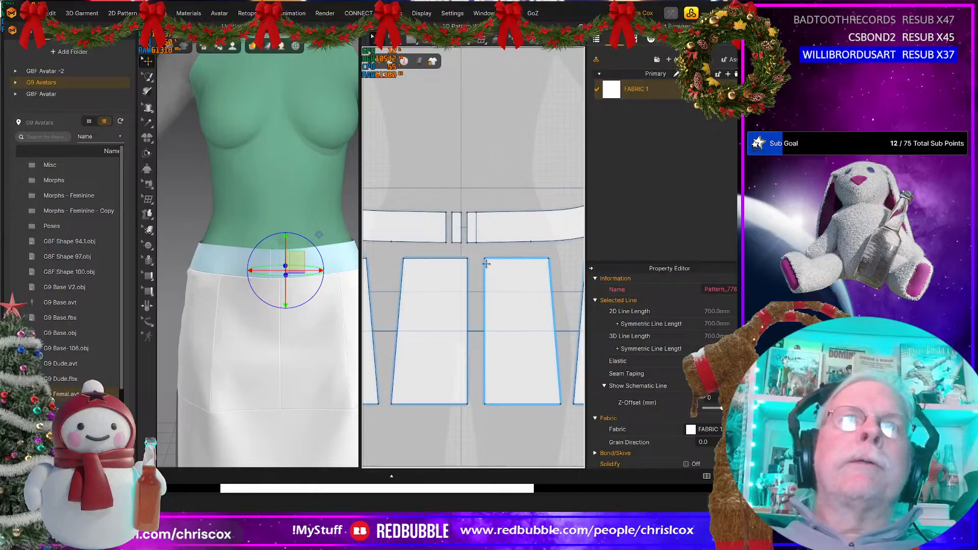
pyautogui.scroll(3, 478, 276)
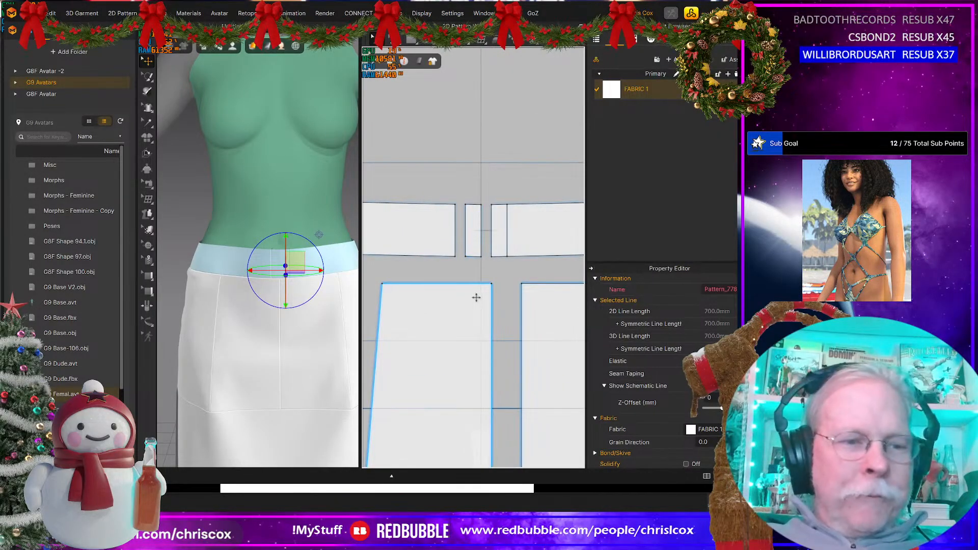
pyautogui.press('b')
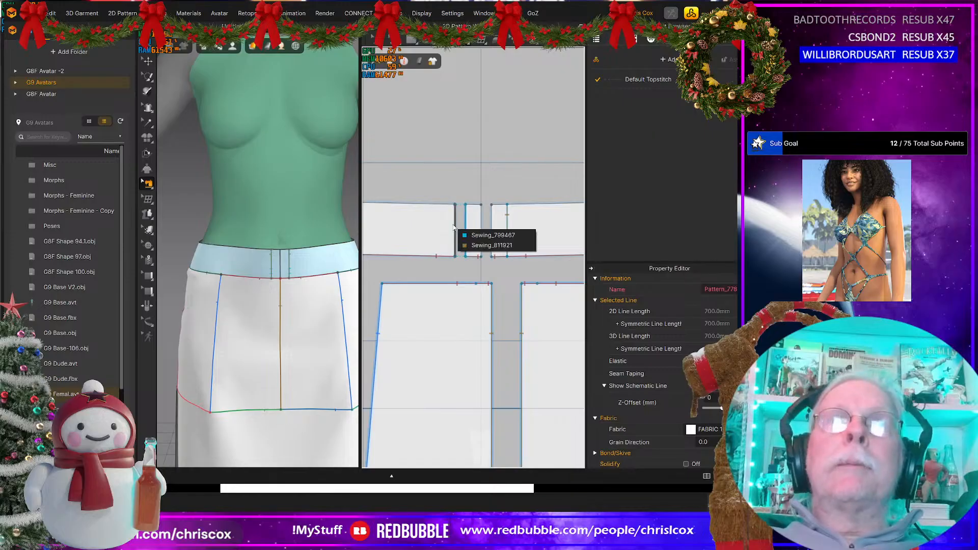
pyautogui.click(491, 235)
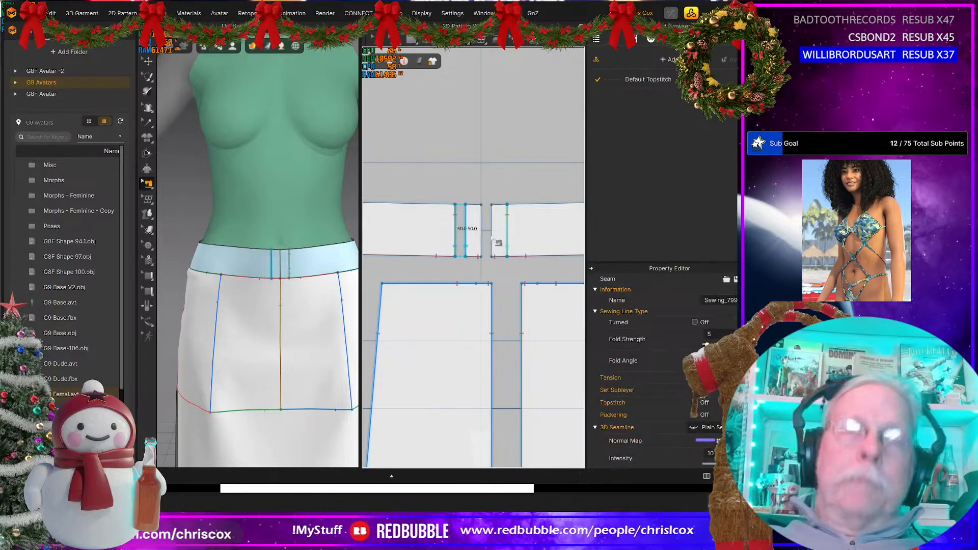
pyautogui.press('Escape')
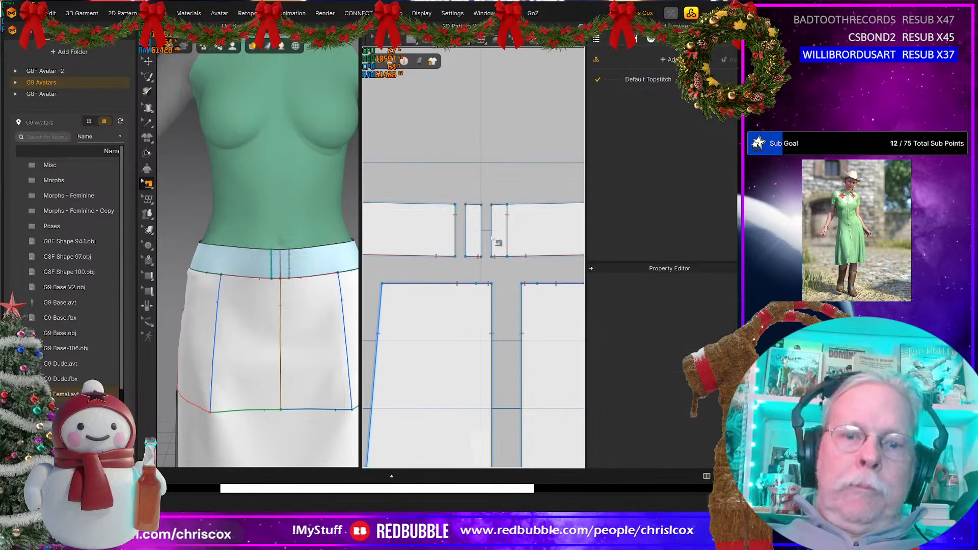
pyautogui.click(454, 235)
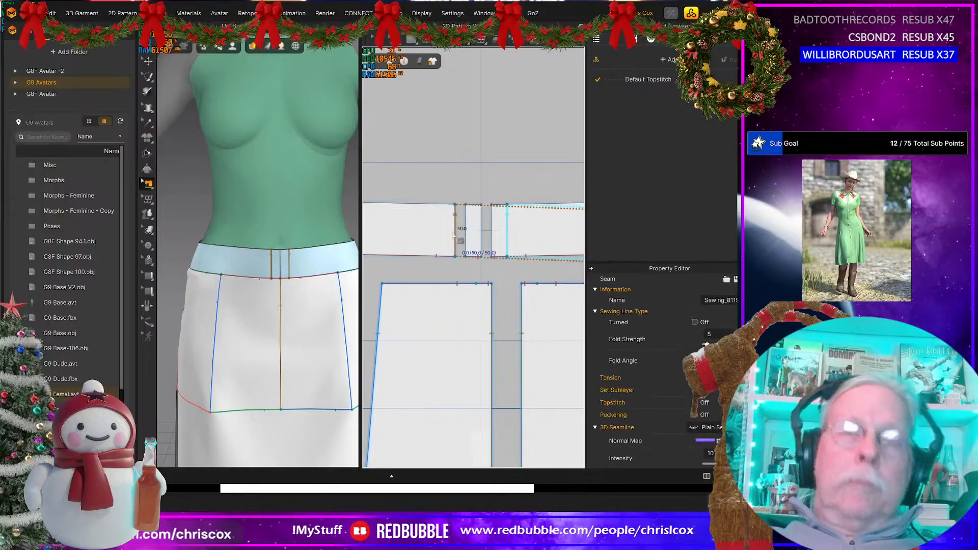
pyautogui.press('Delete')
# Step: Merge the narrow cut-off piece back into the waistband half along their facing 50 mm centre-front edges
pyautogui.click(455, 236)
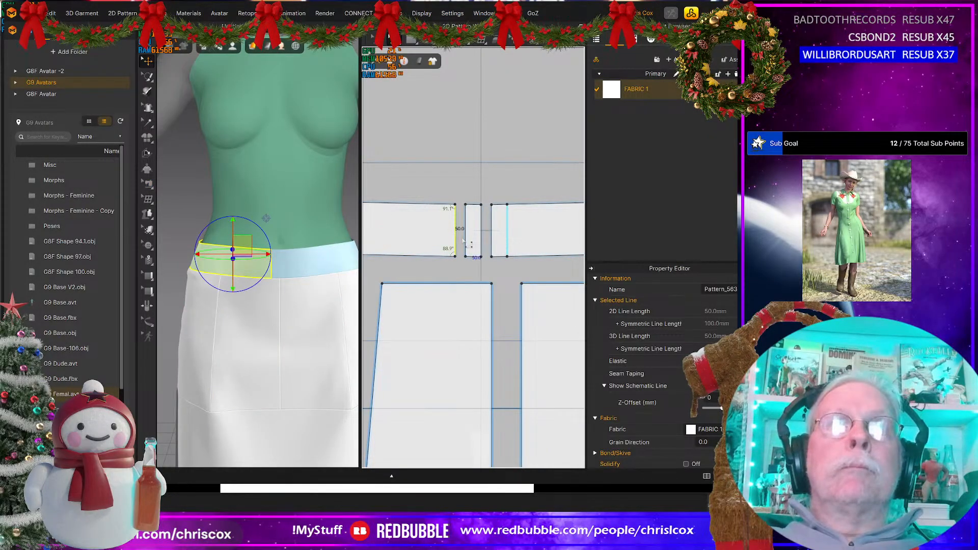
pyautogui.rightClick(463, 240)
pyautogui.click(454, 230)
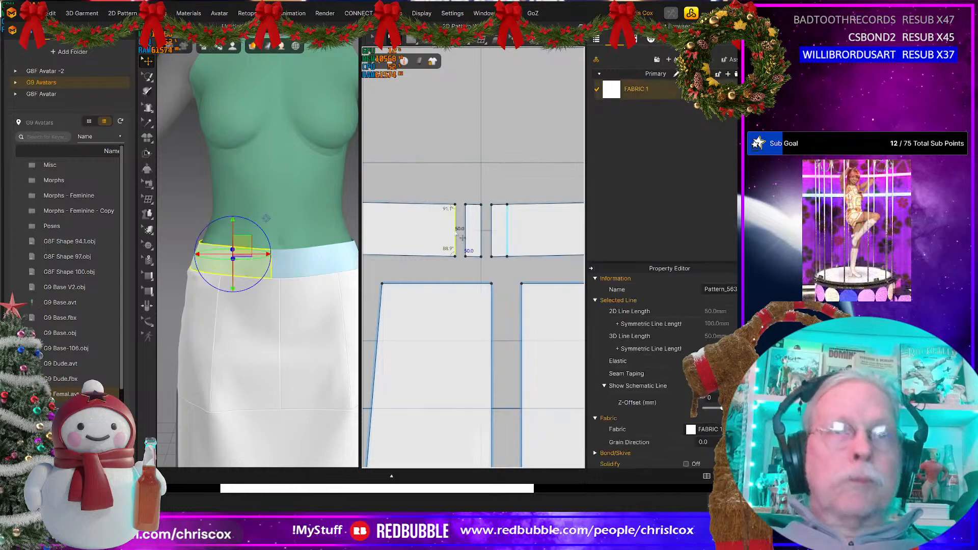
pyautogui.keyDown('shift'); pyautogui.click(465, 233); pyautogui.keyUp('shift')
pyautogui.rightClick(465, 231)
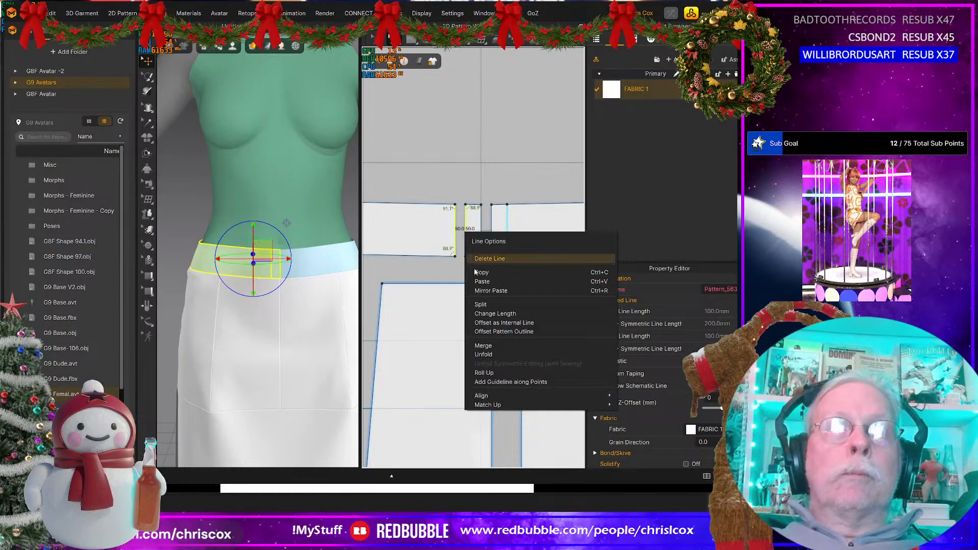
pyautogui.click(487, 350)
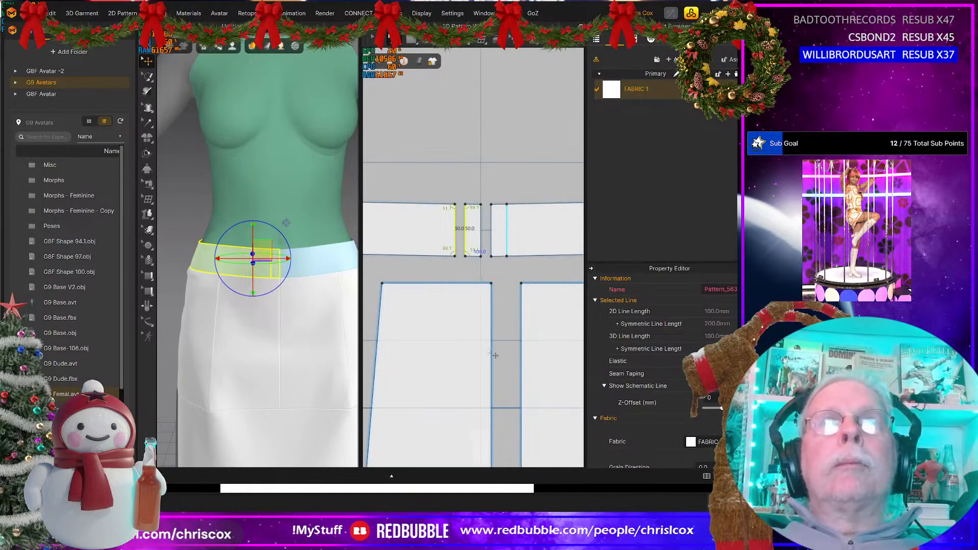
# Step: Offset the waistband's 50 mm back end edge inward as an internal line at 15 mm, and Cut & Sew the waistband along it
pyautogui.scroll(-9, 485, 348)
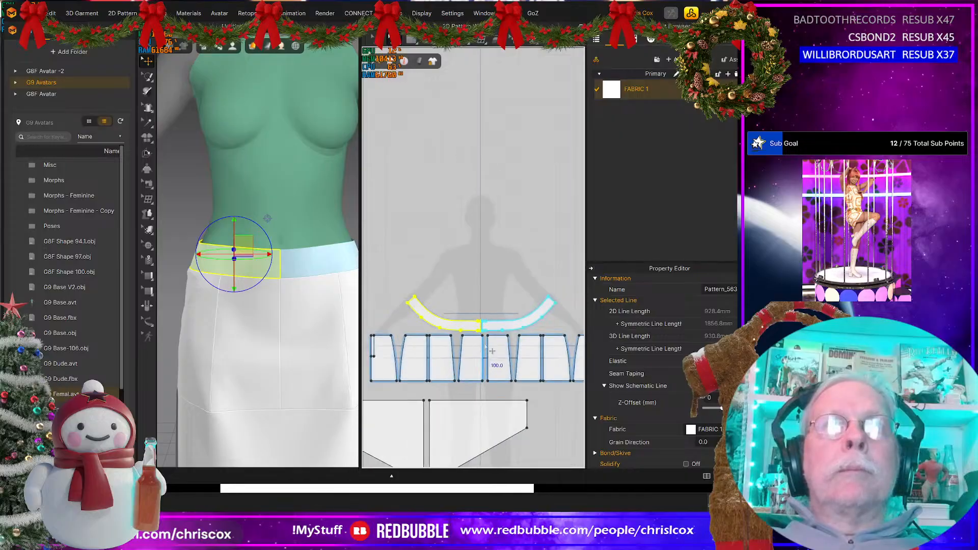
pyautogui.click(414, 301)
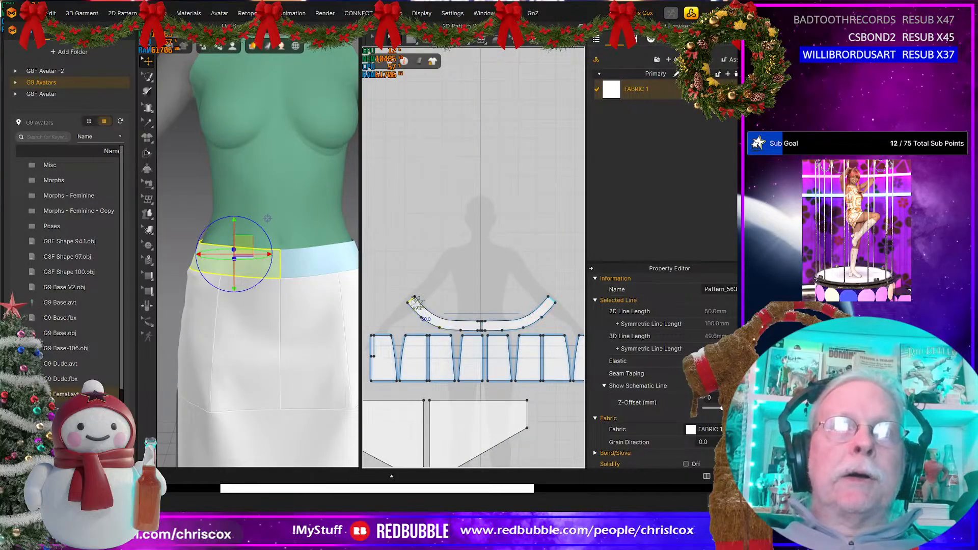
pyautogui.rightClick(413, 301)
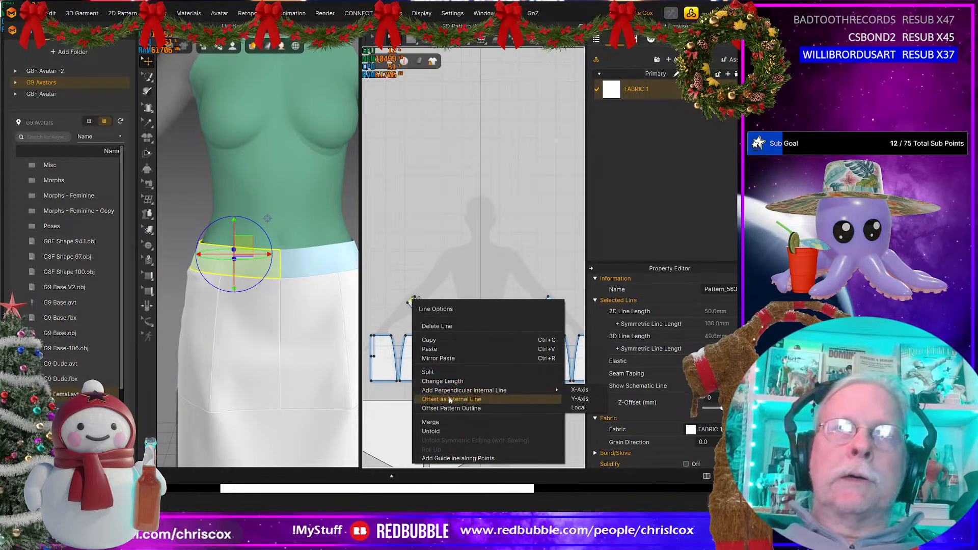
pyautogui.click(448, 398)
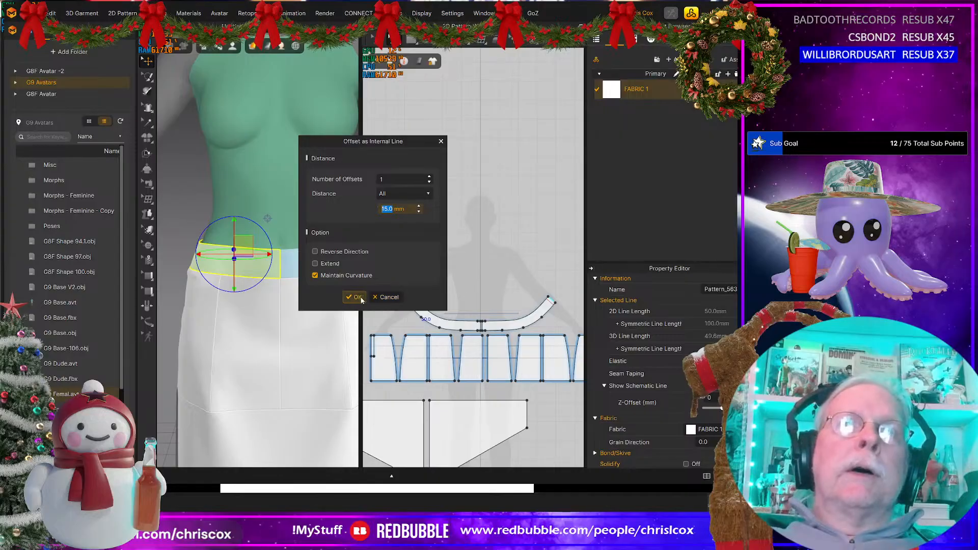
pyautogui.click(386, 297)
pyautogui.scroll(5, 413, 311)
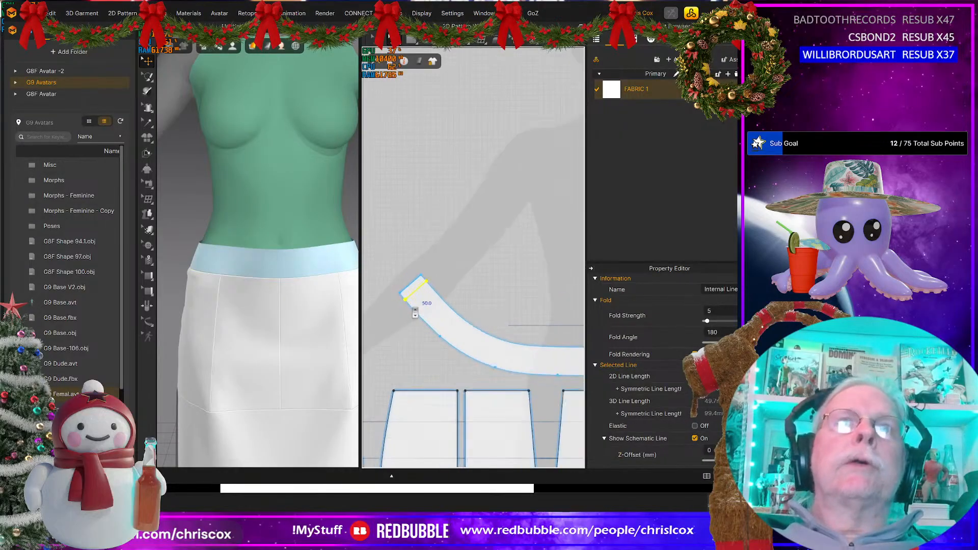
pyautogui.rightClick(414, 283)
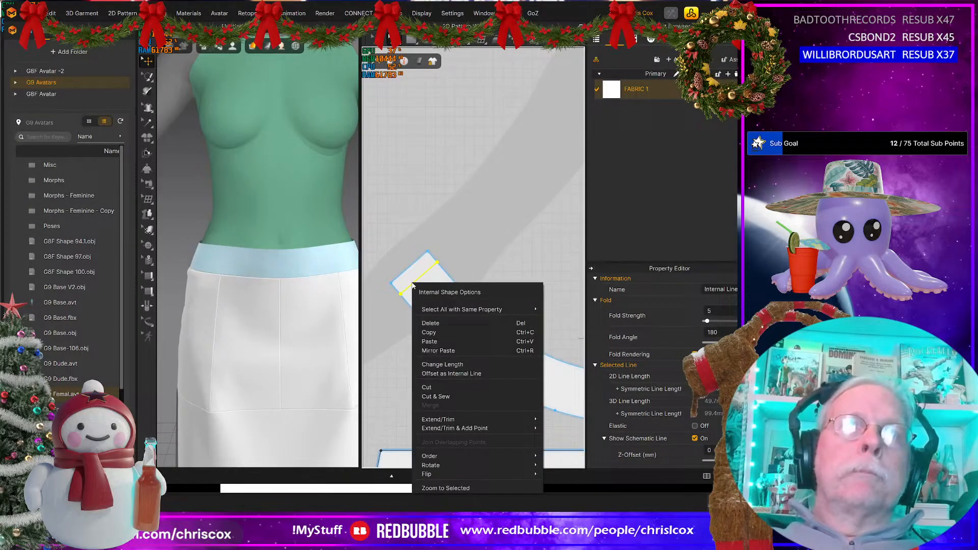
pyautogui.click(432, 400)
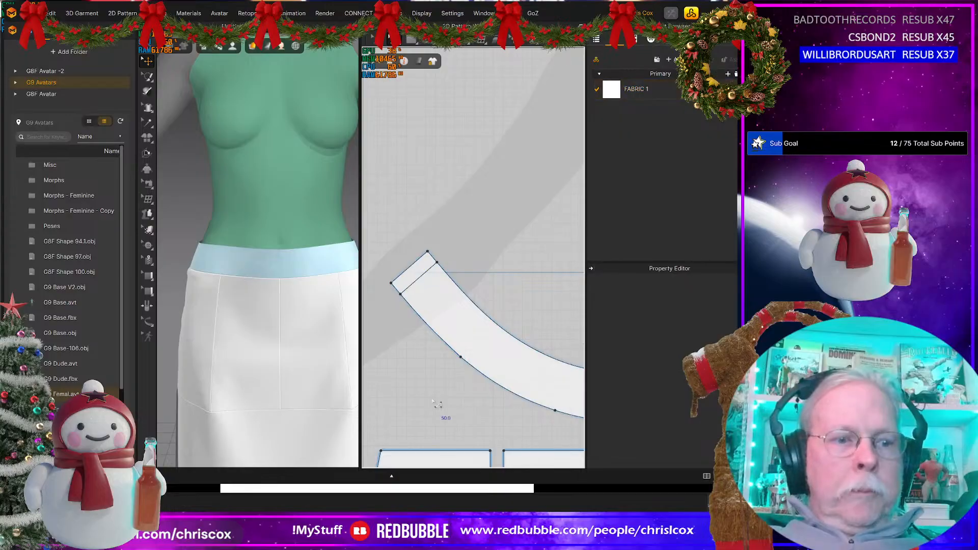
# Step: Delete the seam on the outer 50 mm edge of the waistband's cut-off back end piece
pyautogui.press('b')
pyautogui.click(414, 275)
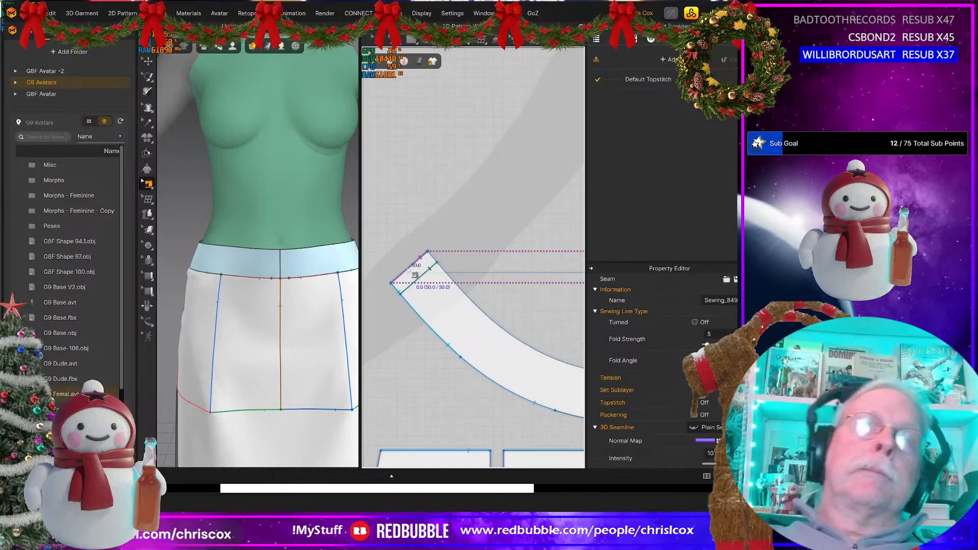
pyautogui.press('Delete')
# Step: Select both long strips in the 2D layout and move them up beside the back end of the waistband, above the skirt panels
pyautogui.scroll(-10, 422, 276)
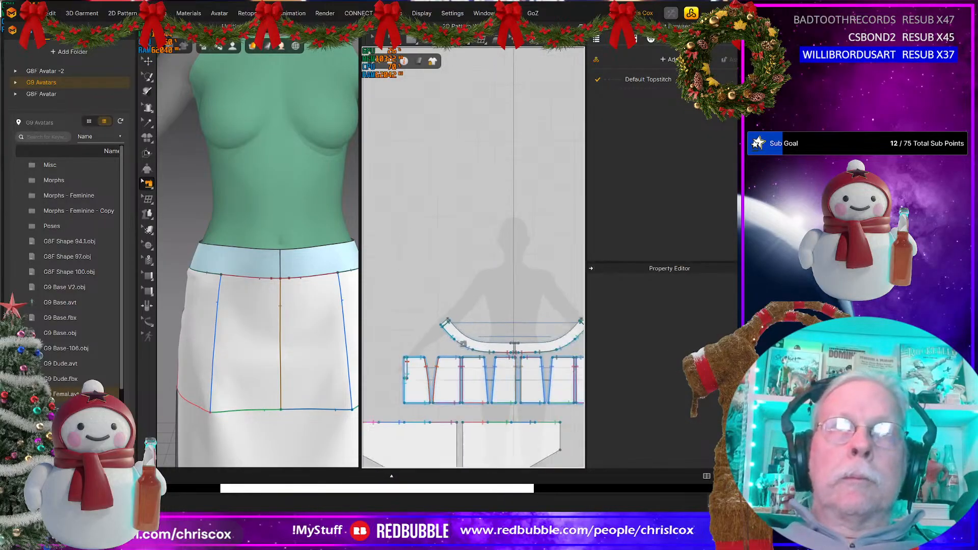
pyautogui.scroll(5, 499, 327)
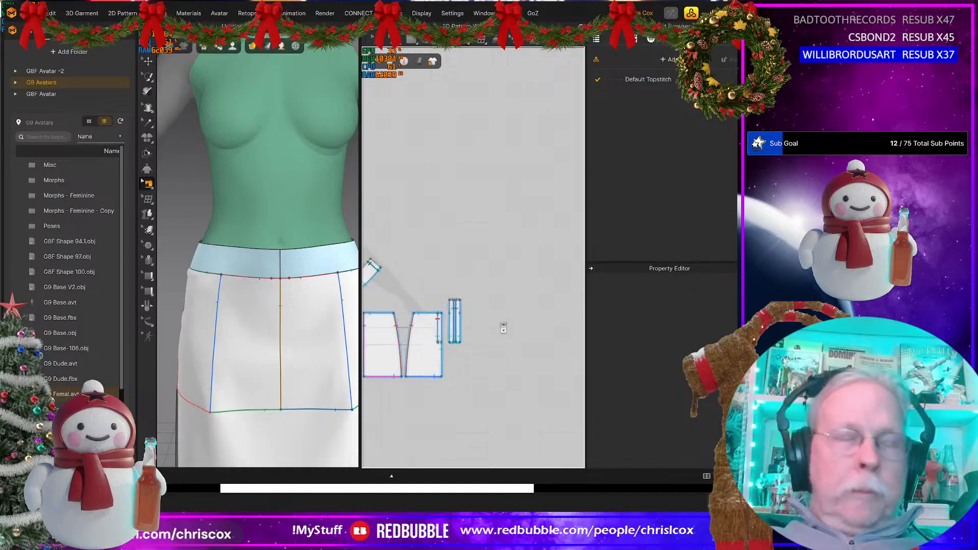
pyautogui.moveTo(470, 318); pyautogui.dragTo(569, 351, button='middle')
pyautogui.scroll(4, 510, 379)
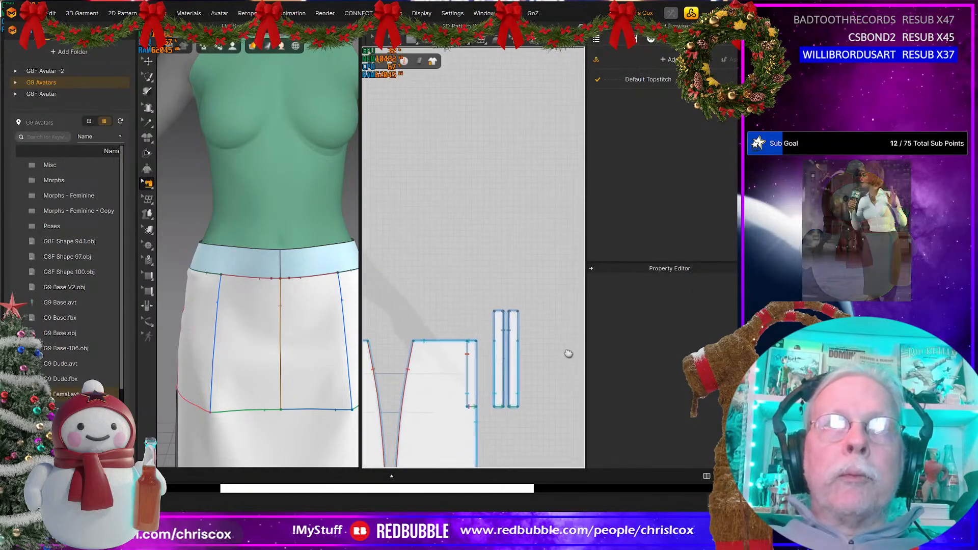
pyautogui.press('a')
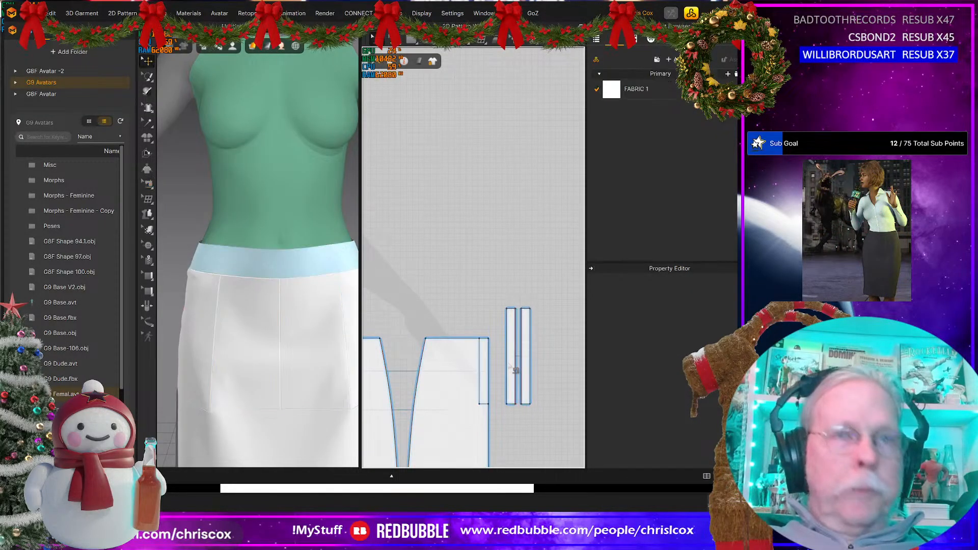
pyautogui.click(508, 363)
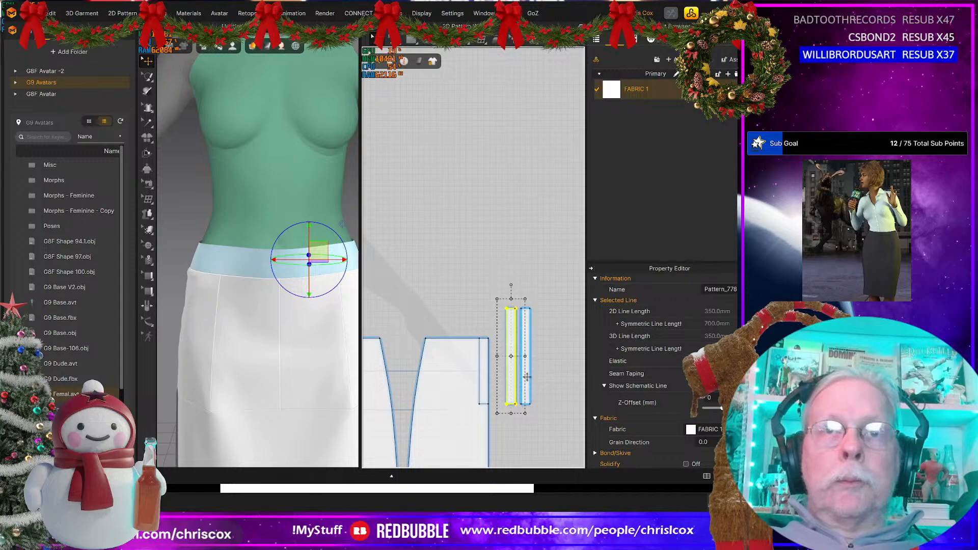
pyautogui.keyDown('shift'); pyautogui.click(526, 377); pyautogui.keyUp('shift')
pyautogui.moveTo(527, 377); pyautogui.dragTo(414, 300)
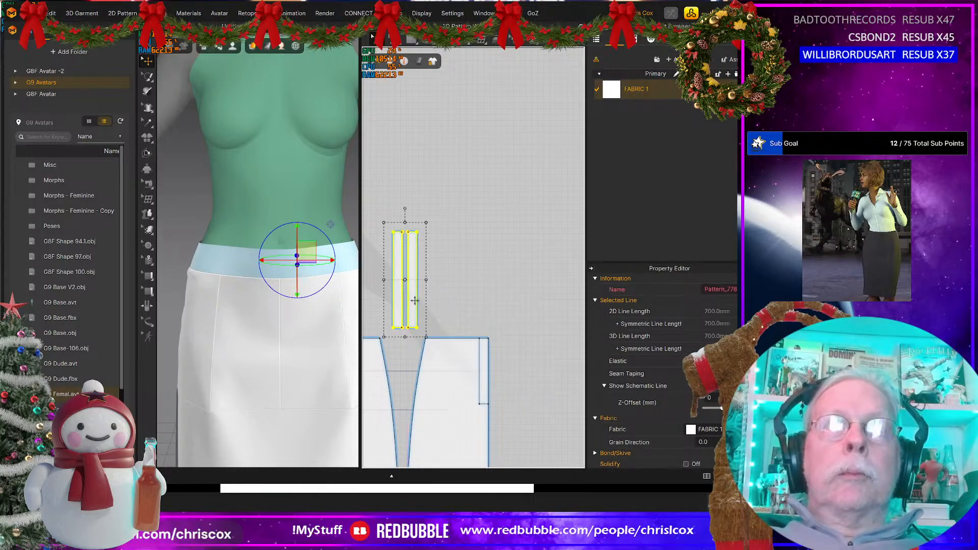
pyautogui.moveTo(414, 300); pyautogui.dragTo(548, 330, button='middle')
# Step: Move the narrow end piece slightly off the waistband and free-sew the waistband's end edge to the upper 50 mm of the nearer strip's edge
pyautogui.click(469, 258)
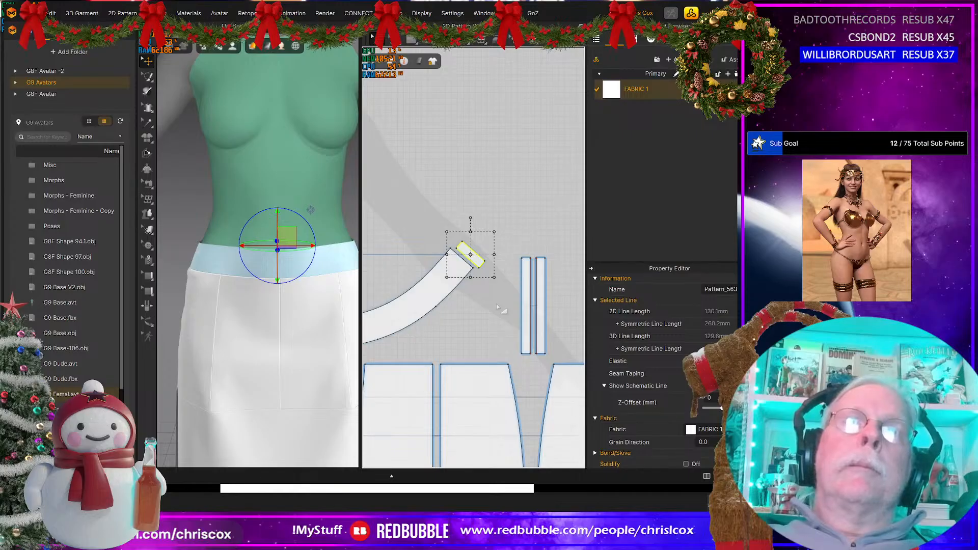
pyautogui.scroll(2, 498, 307)
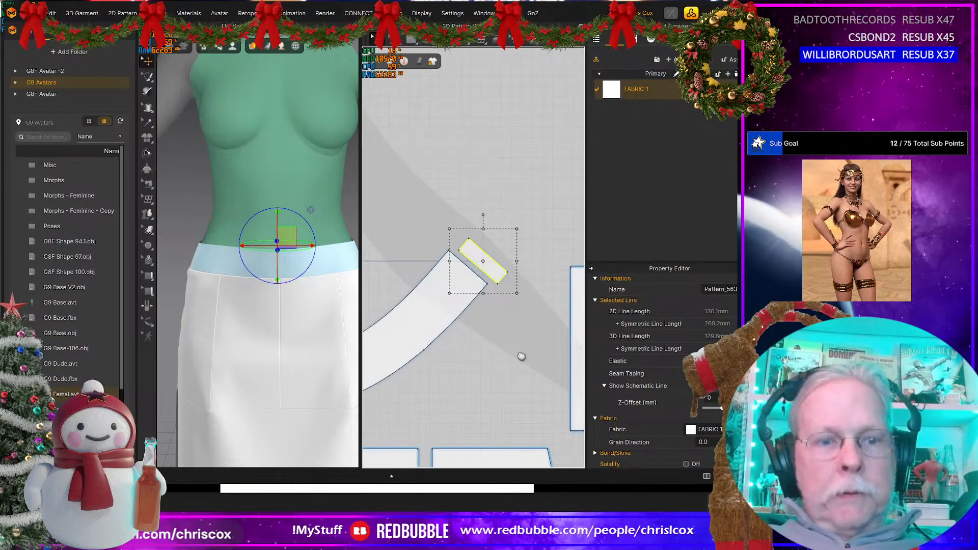
pyautogui.press('n')
pyautogui.click(456, 260)
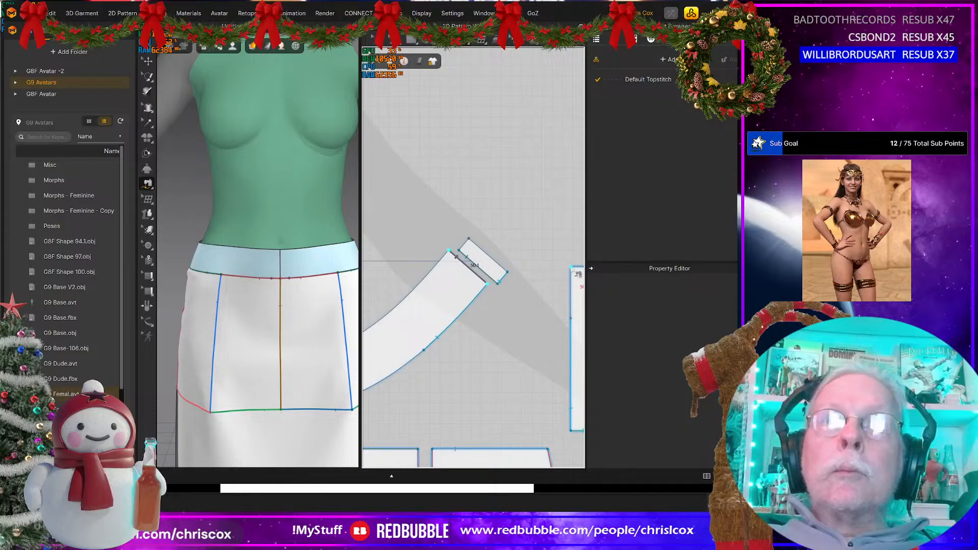
pyautogui.click(570, 267)
pyautogui.click(571, 318)
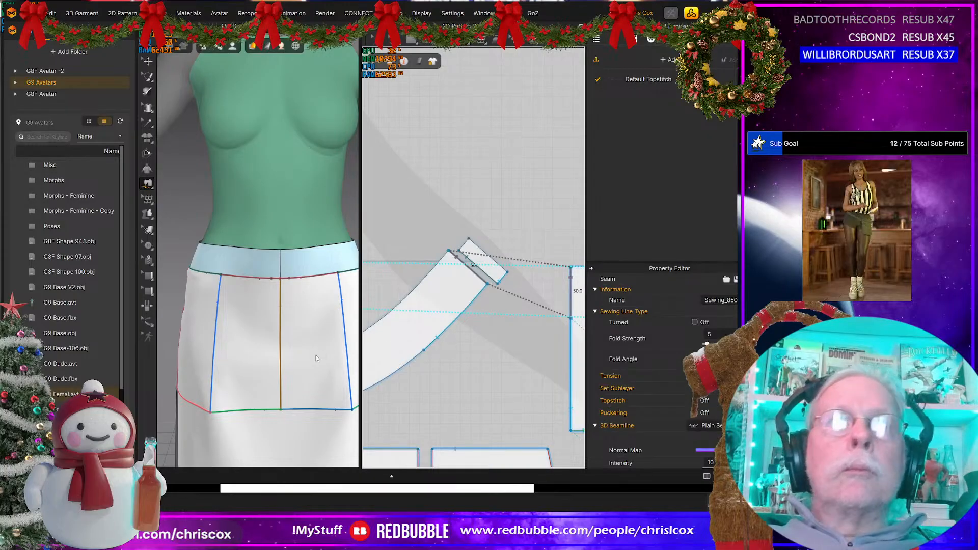
# Step: Check the new seam at the back of the avatar and move the narrow end piece back against the waistband's end
pyautogui.moveTo(286, 354); pyautogui.dragTo(395, 349, button='right')
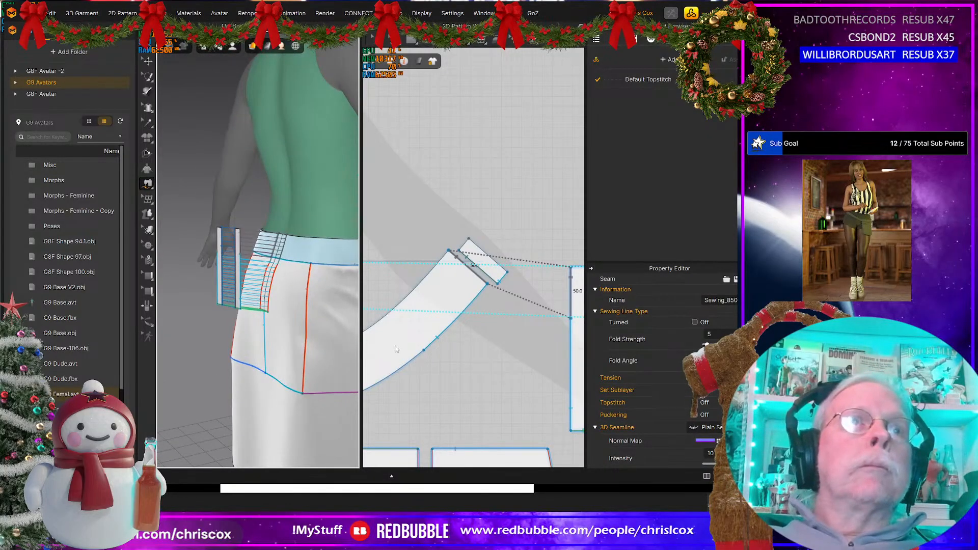
pyautogui.click(484, 352)
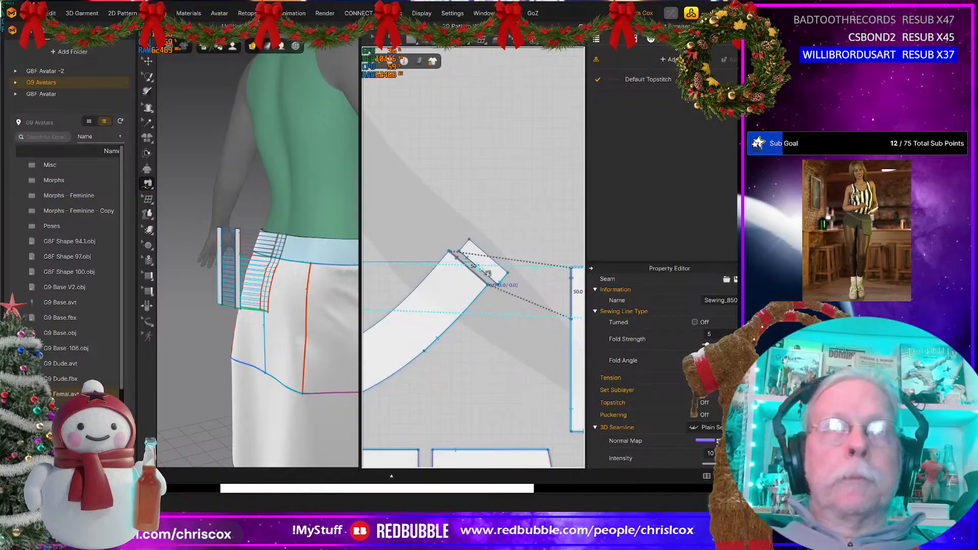
pyautogui.press('a')
pyautogui.click(487, 272)
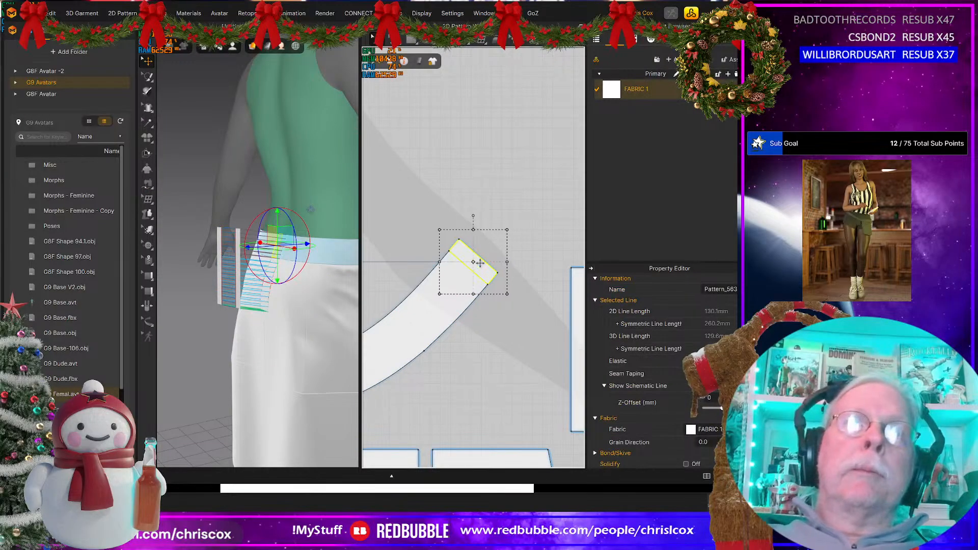
# Step: Select both long placket strips in the 2D layout and simulate them onto the back of the skirt
pyautogui.scroll(-3, 472, 267)
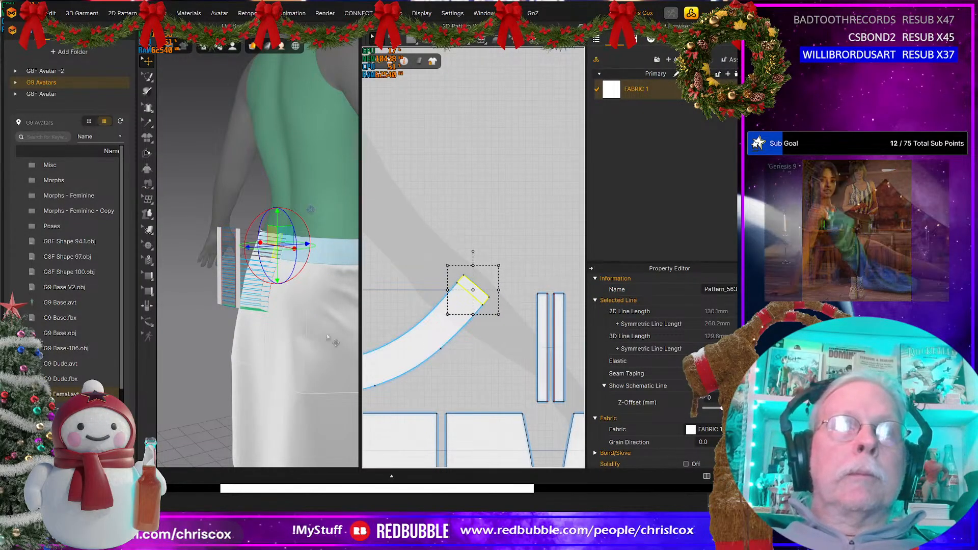
pyautogui.scroll(-1, 481, 363)
pyautogui.moveTo(519, 295); pyautogui.dragTo(545, 395)
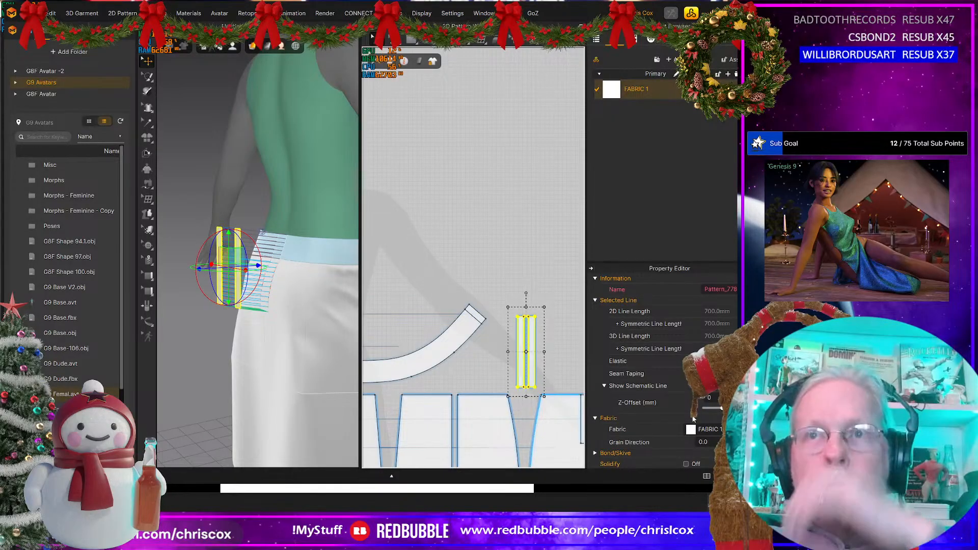
pyautogui.scroll(-1, 663, 421)
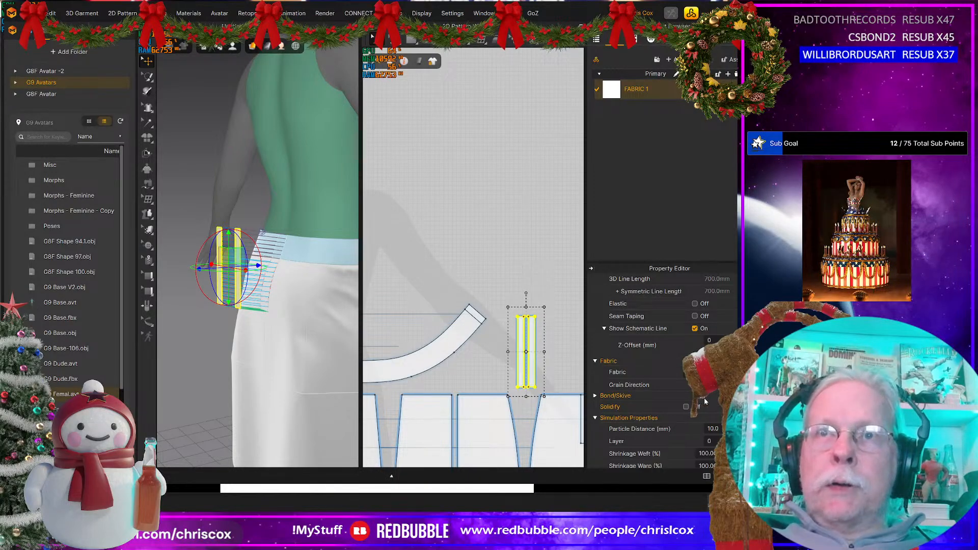
pyautogui.scroll(-2, 704, 398)
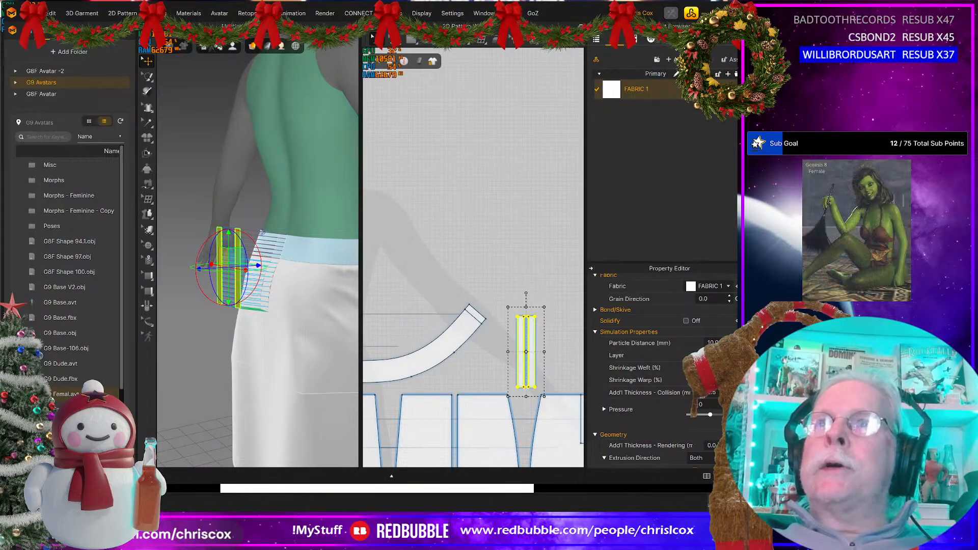
pyautogui.press('space')
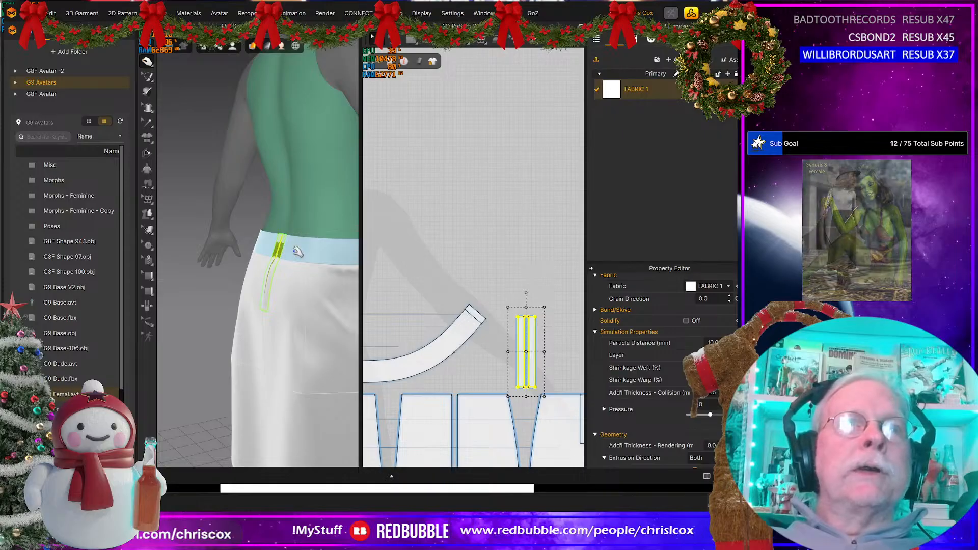
# Step: Select both waistband halves together with their narrow back end pieces and strengthen them
pyautogui.moveTo(376, 382); pyautogui.dragTo(553, 328, button='middle')
pyautogui.scroll(-3, 553, 329)
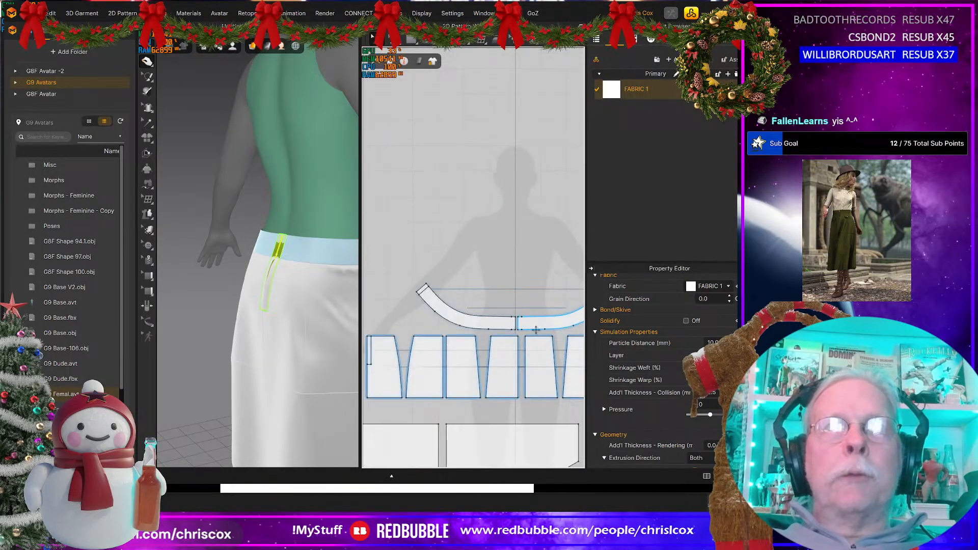
pyautogui.click(421, 288)
pyautogui.click(444, 312)
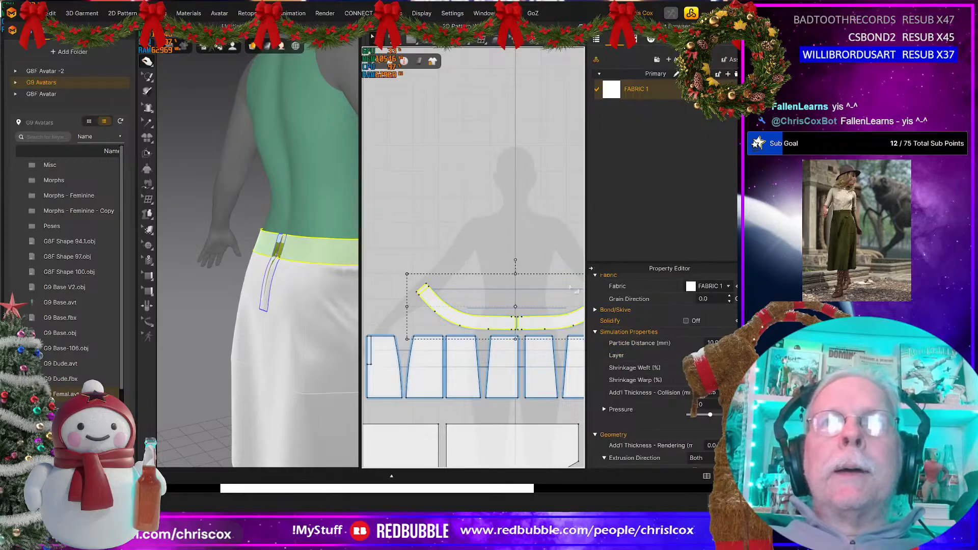
pyautogui.moveTo(515, 287); pyautogui.dragTo(474, 285, button='middle')
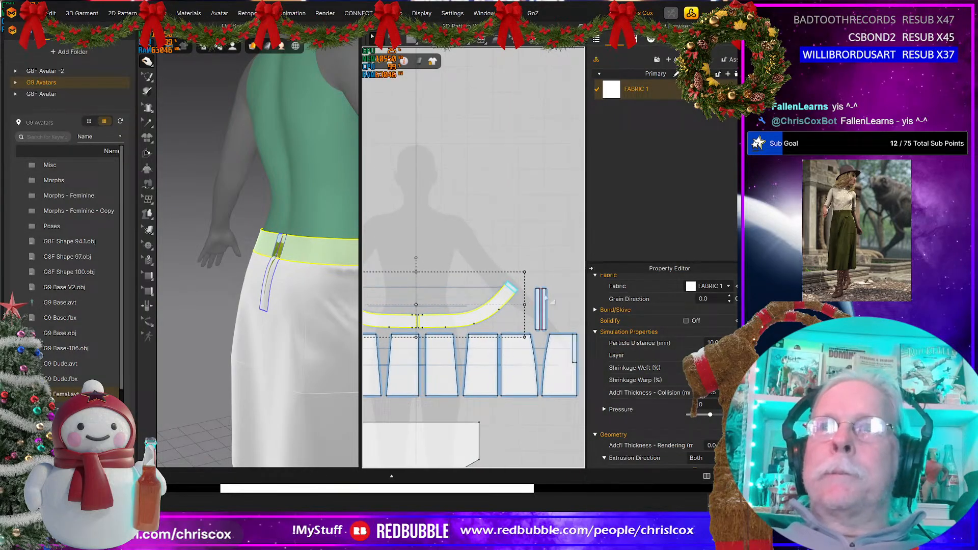
pyautogui.keyDown('shift'); pyautogui.click(515, 287); pyautogui.keyUp('shift')
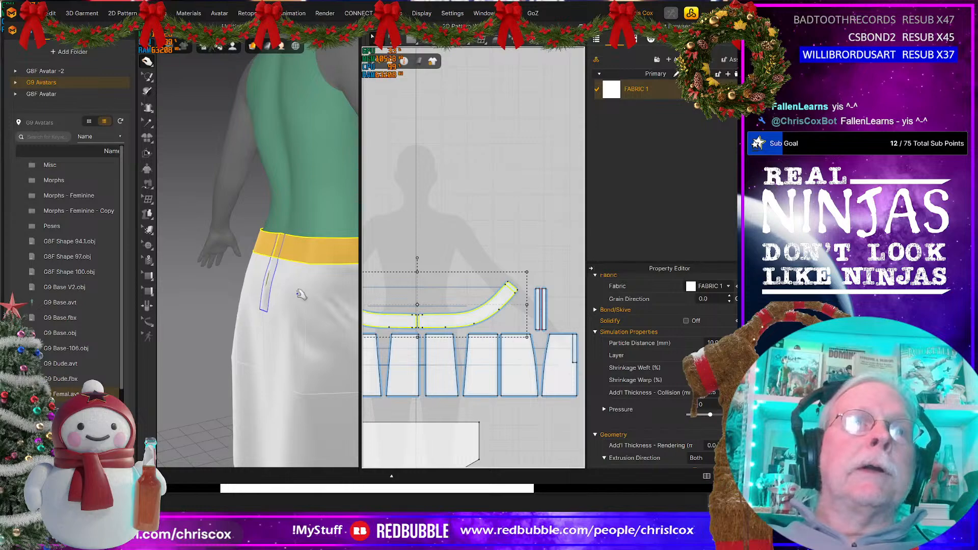
# Step: Examine the placket strip at the back opening below the waistband and the fold line of the nearer strip
pyautogui.moveTo(300, 295); pyautogui.dragTo(352, 288, button='right')
pyautogui.scroll(-3, 308, 317)
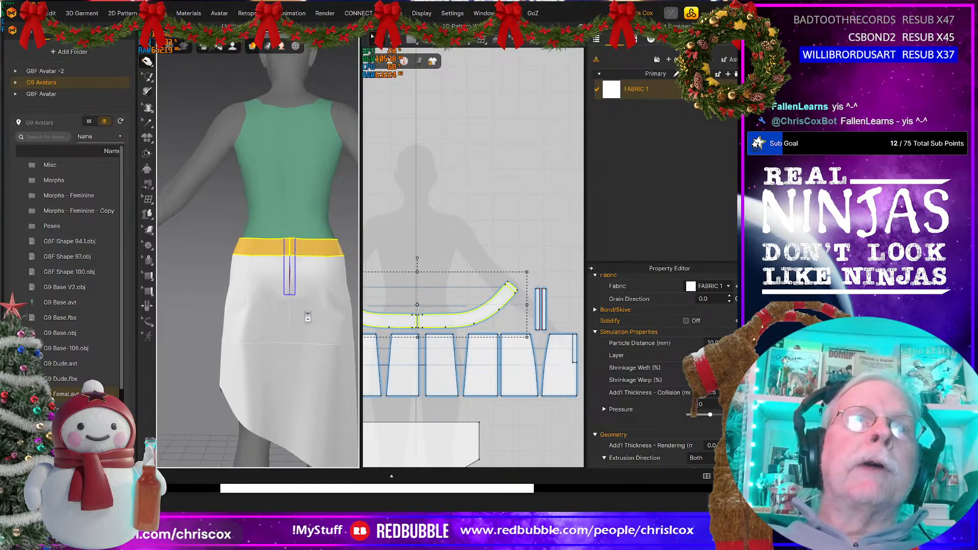
pyautogui.scroll(6, 307, 316)
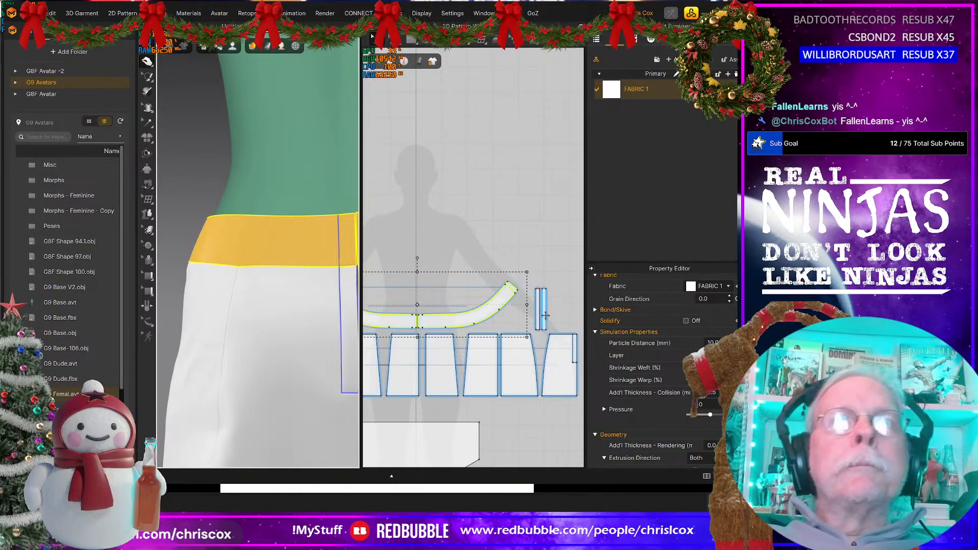
pyautogui.scroll(10, 544, 316)
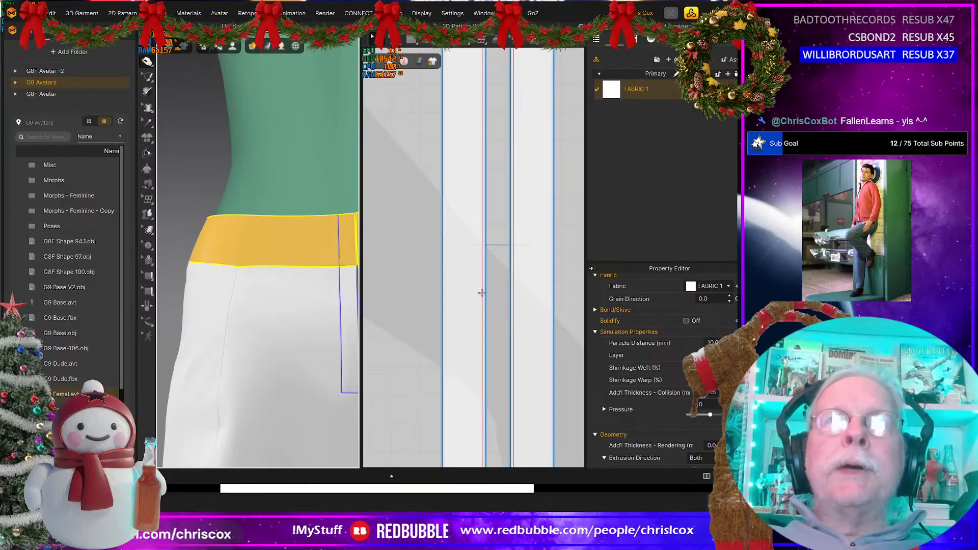
pyautogui.click(485, 294)
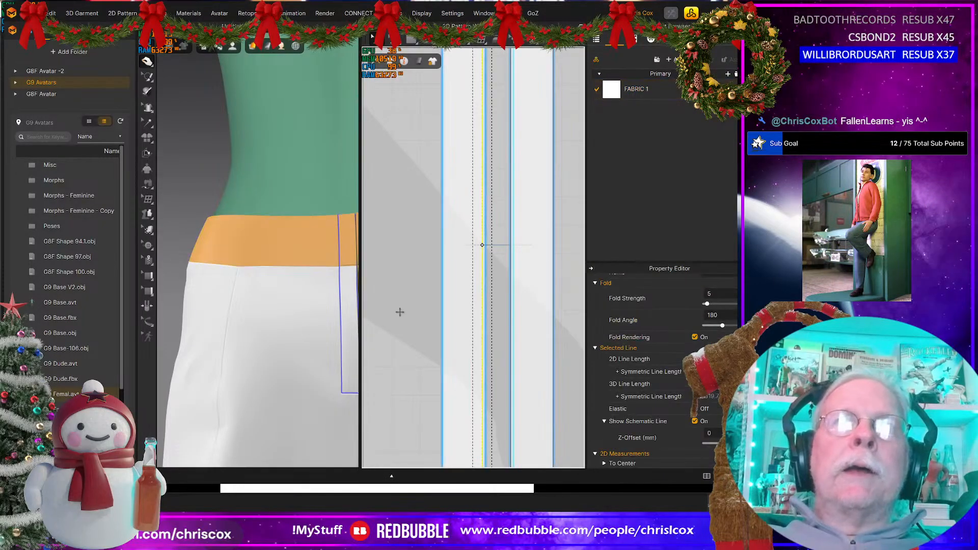
pyautogui.moveTo(325, 303); pyautogui.dragTo(276, 303, button='middle')
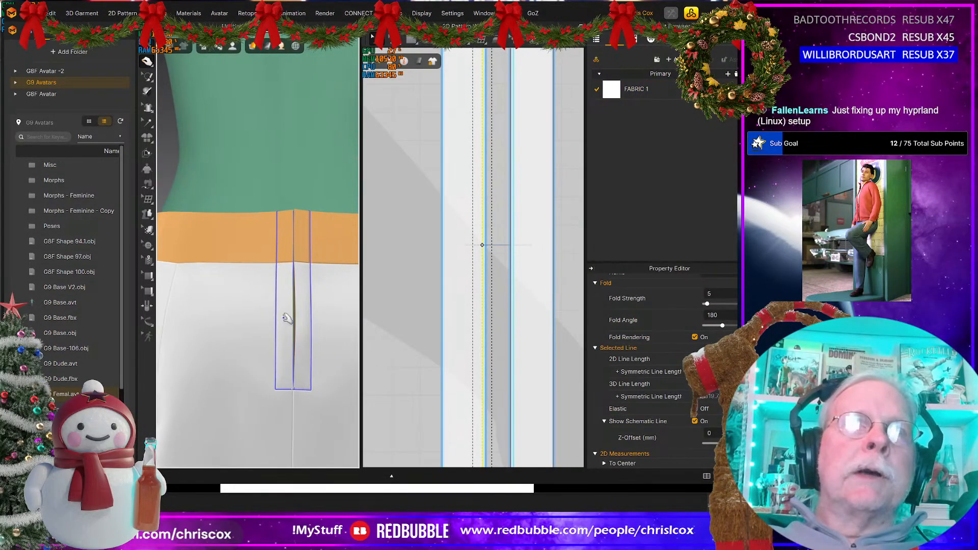
pyautogui.scroll(-2, 288, 319)
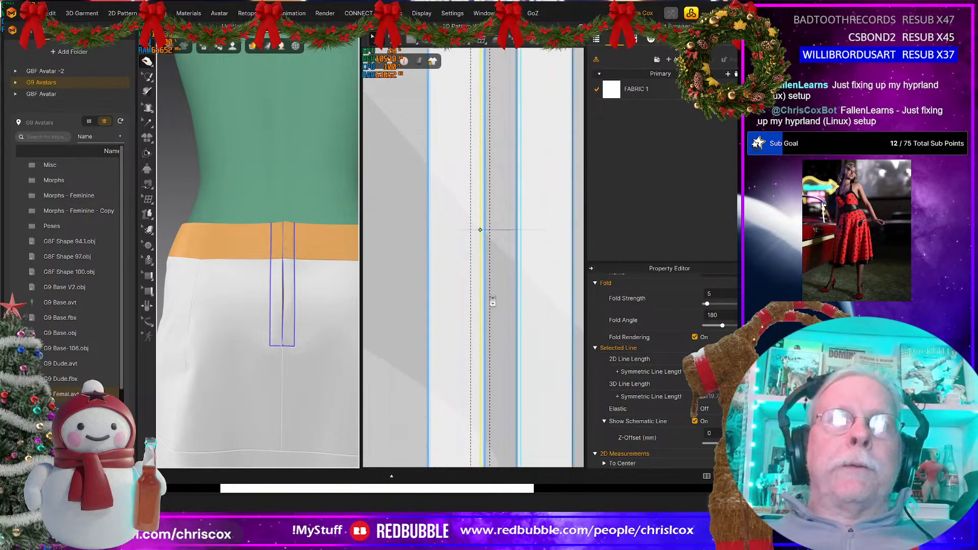
# Step: Cut and sew the nearer placket strip along the internal fold line close to its inner edge
pyautogui.scroll(2, 486, 301)
pyautogui.click(502, 320)
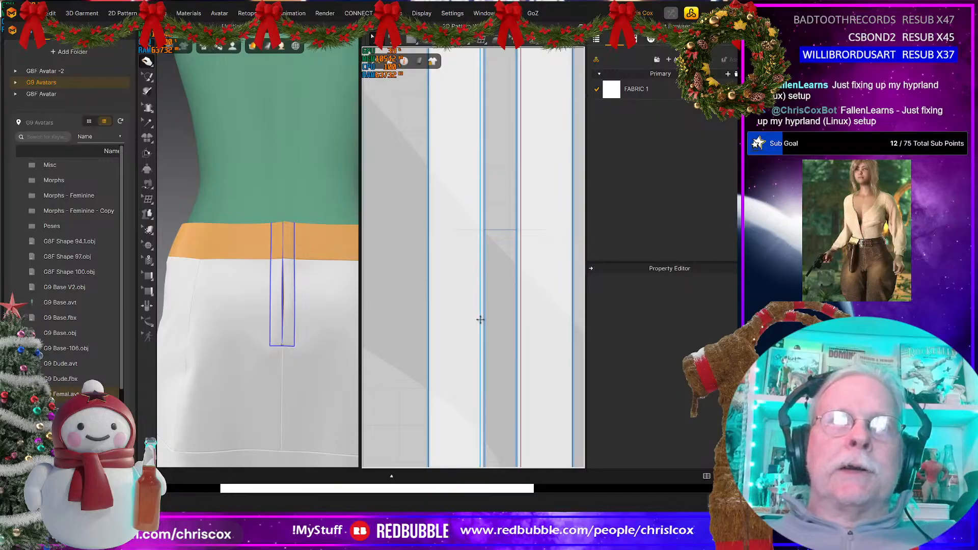
pyautogui.click(480, 320)
pyautogui.rightClick(480, 319)
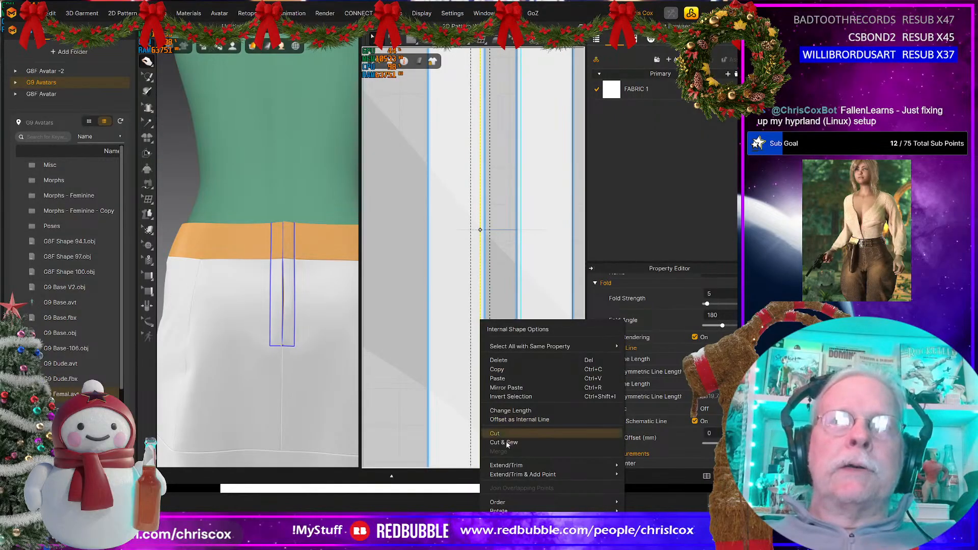
pyautogui.click(507, 444)
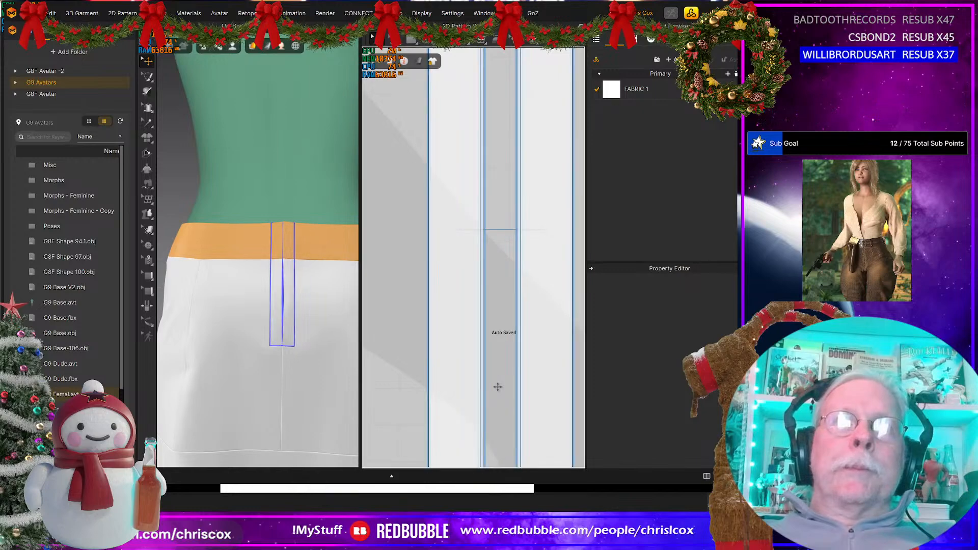
# Step: Inspect how the waistband sits at the centre front and along the avatar's side
pyautogui.scroll(-2, 307, 342)
pyautogui.moveTo(308, 337); pyautogui.dragTo(134, 334, button='right')
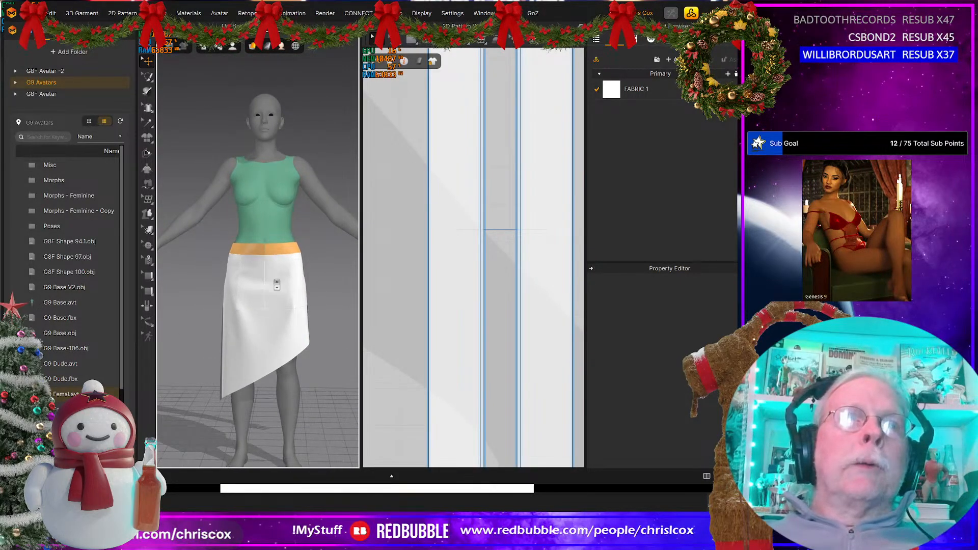
pyautogui.scroll(5, 283, 285)
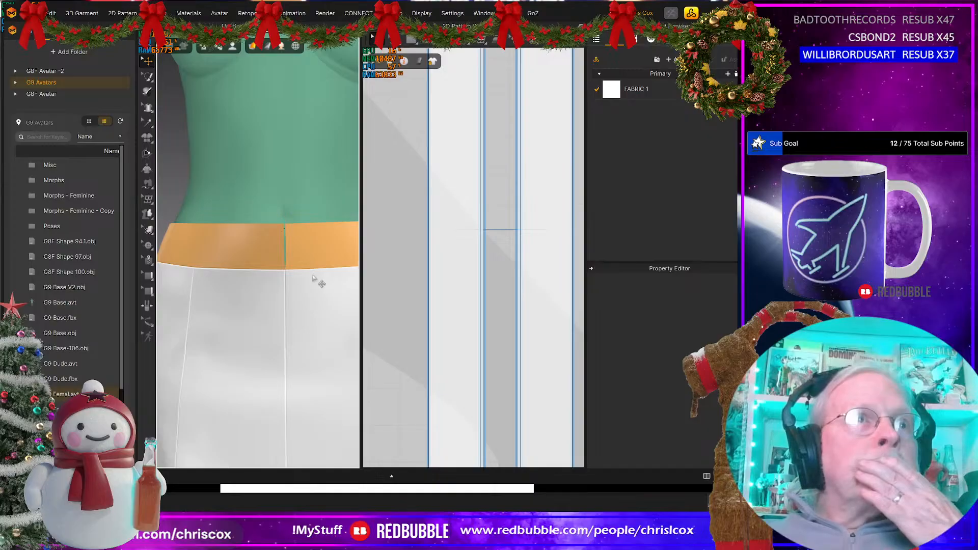
pyautogui.scroll(-5, 302, 282)
pyautogui.moveTo(223, 289); pyautogui.dragTo(267, 290, button='right')
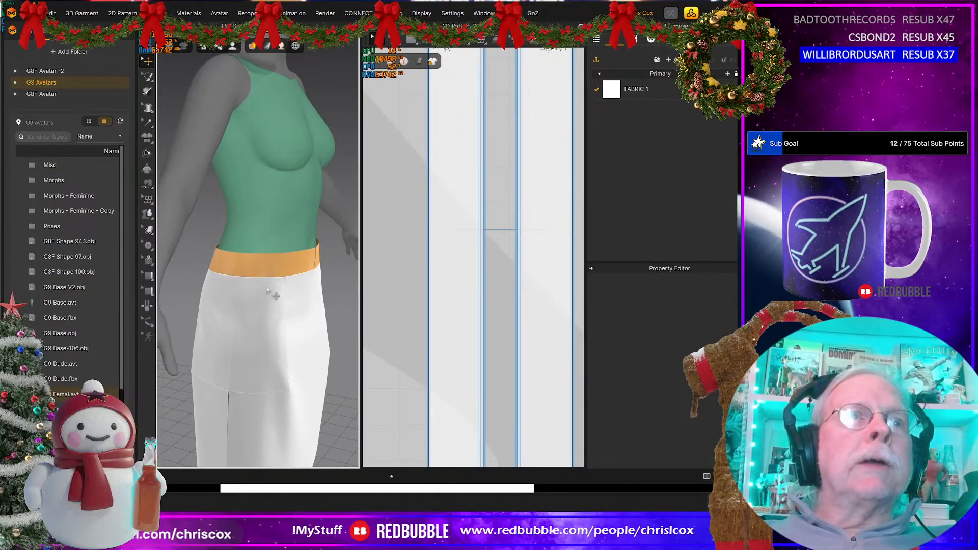
# Step: Select the two upper skirt panels on the avatar's front right side and locate them below the waistband in the 2D layout
pyautogui.click(235, 278)
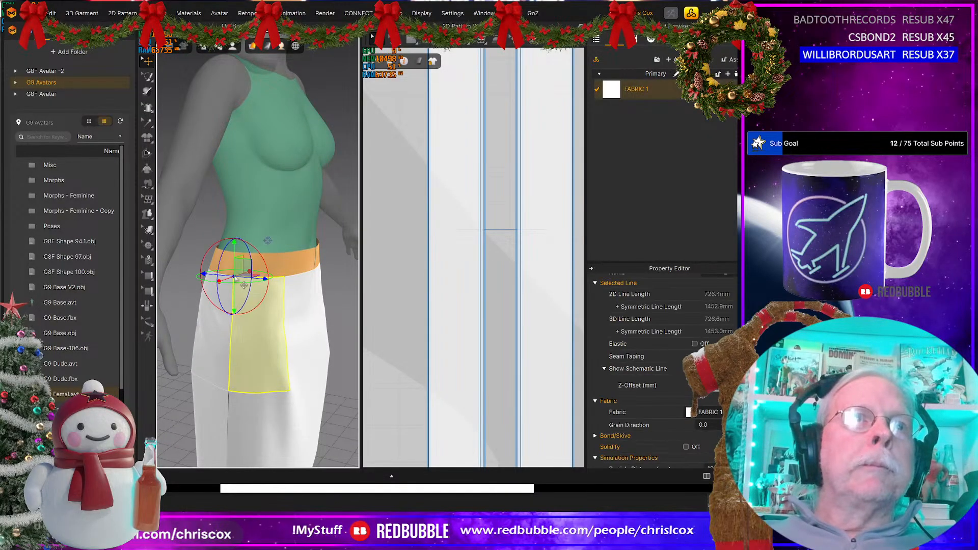
pyautogui.moveTo(246, 295)
pyautogui.mouseDown(button='right')
pyautogui.moveTo(267, 295)
pyautogui.moveTo(211, 298)
pyautogui.moveTo(259, 303)
pyautogui.mouseUp(button='right')
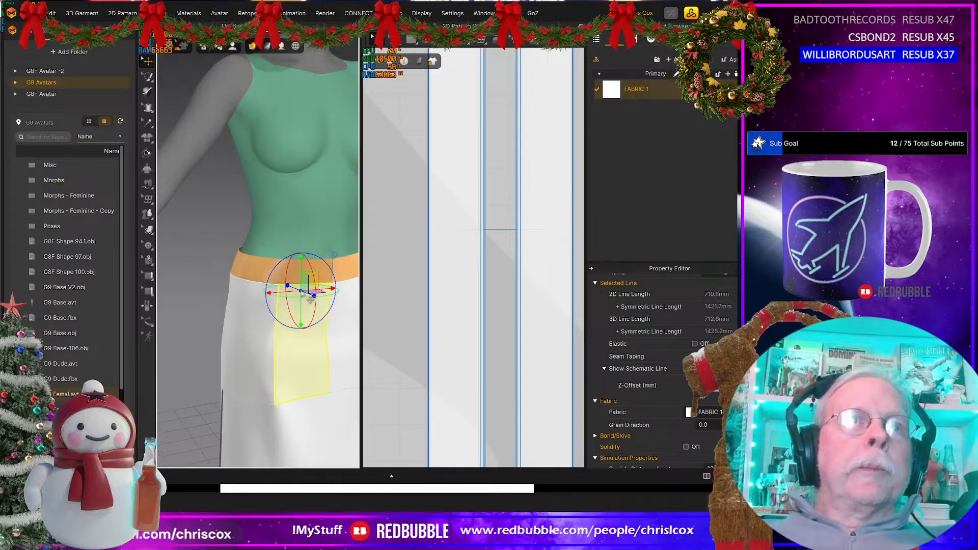
pyautogui.keyDown('shift'); pyautogui.click(257, 301); pyautogui.keyUp('shift')
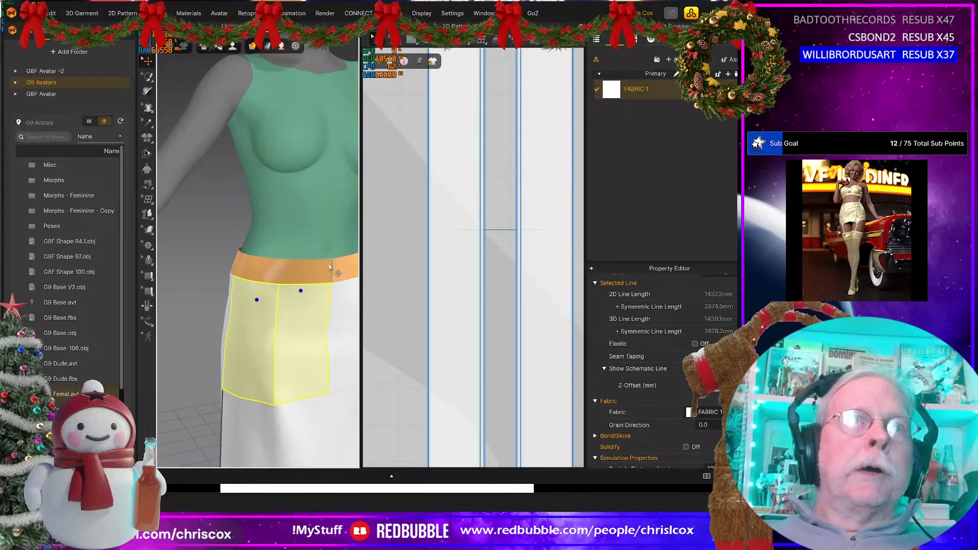
pyautogui.scroll(-4, 344, 301)
pyautogui.scroll(-2, 344, 301)
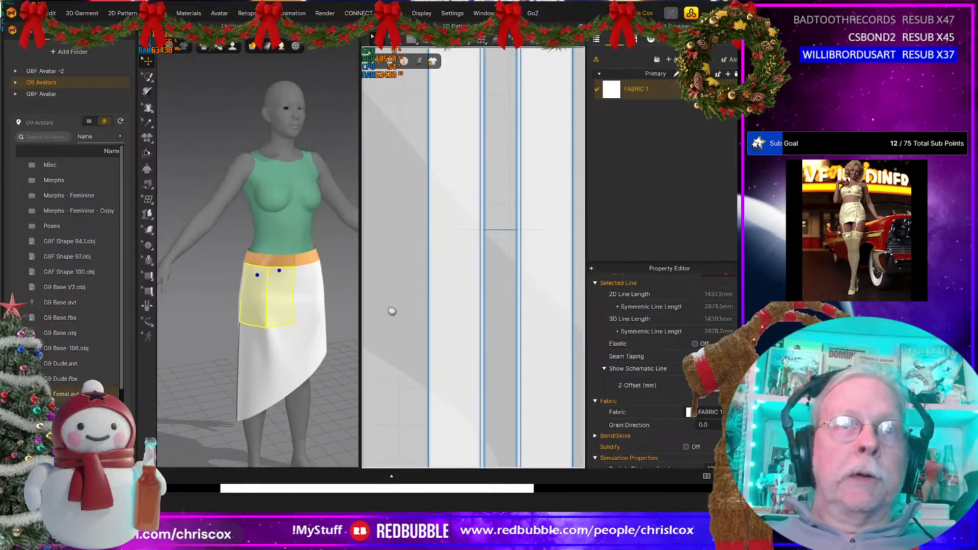
pyautogui.scroll(-6, 517, 308)
pyautogui.scroll(2, 518, 309)
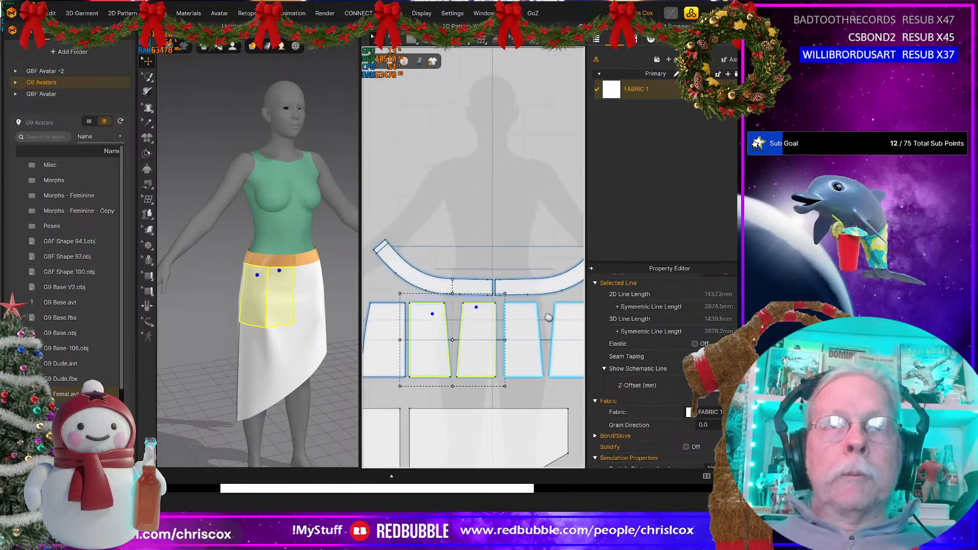
pyautogui.scroll(5, 469, 314)
pyautogui.moveTo(468, 313); pyautogui.dragTo(475, 372, button='middle')
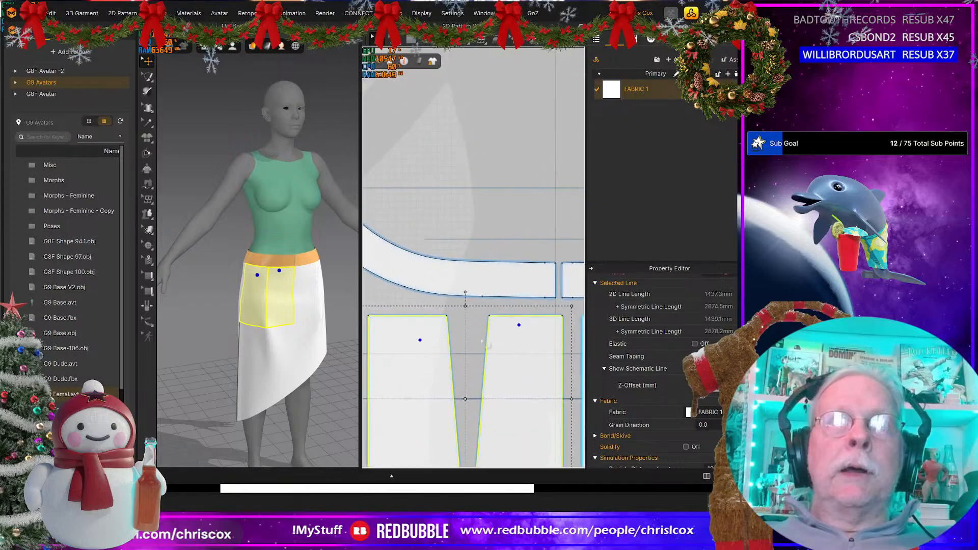
pyautogui.click(407, 283)
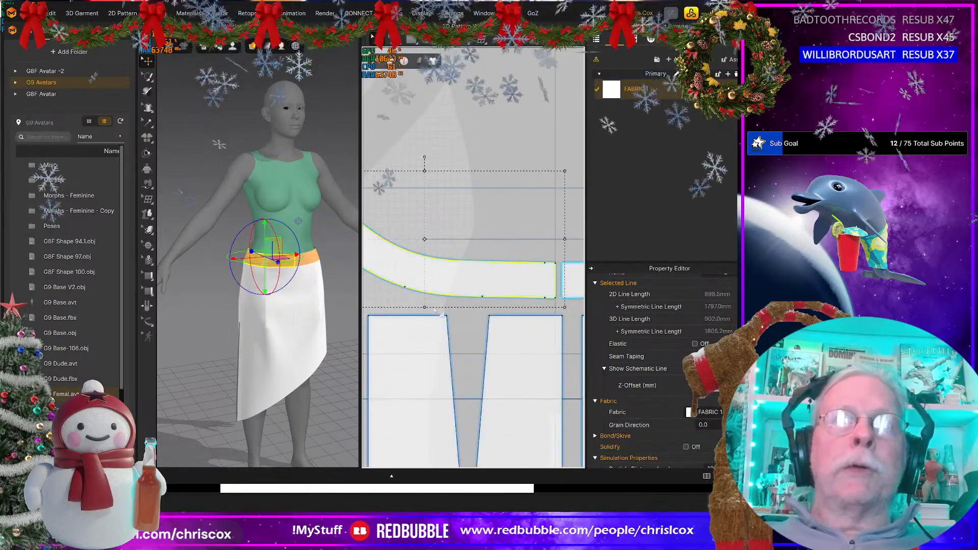
pyautogui.scroll(3, 443, 317)
pyautogui.moveTo(457, 323); pyautogui.dragTo(457, 325, button='middle')
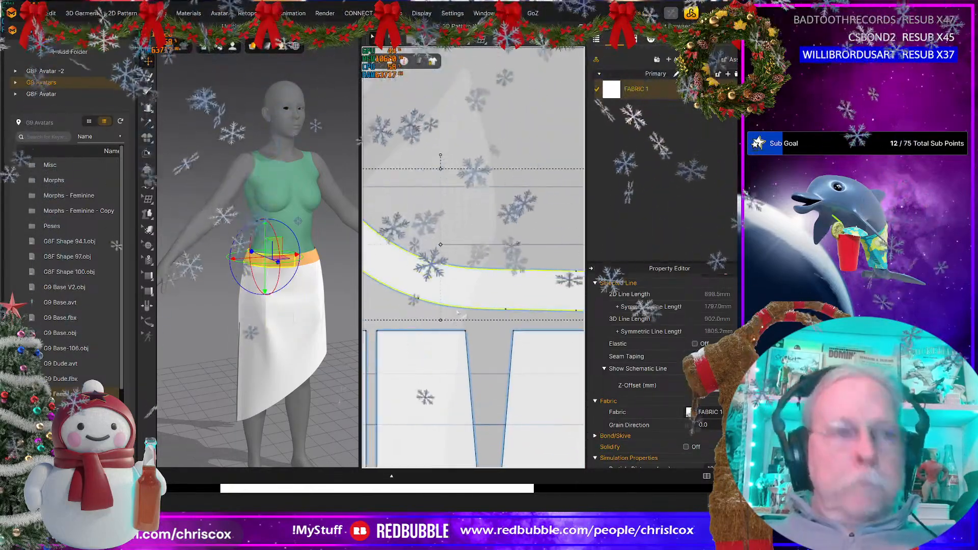
pyautogui.press('g')
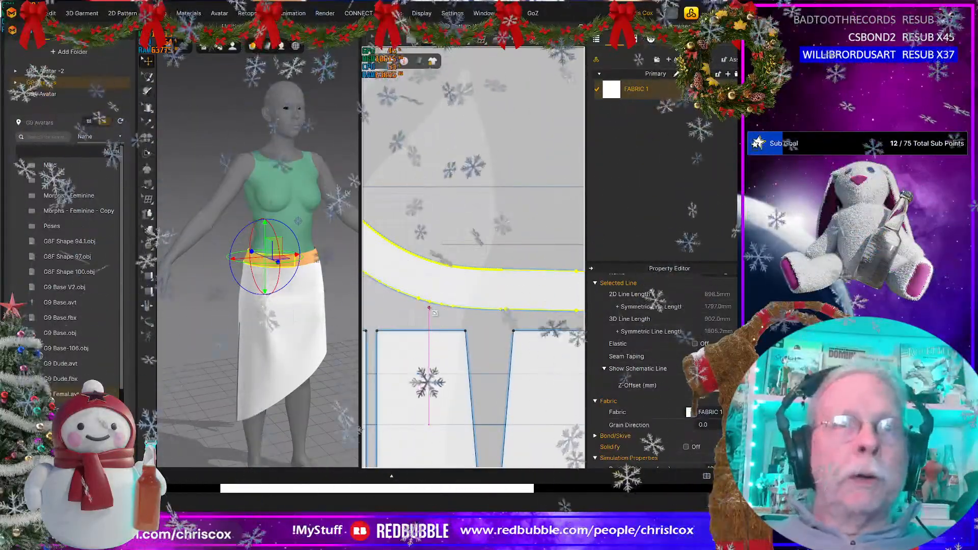
pyautogui.scroll(3, 429, 307)
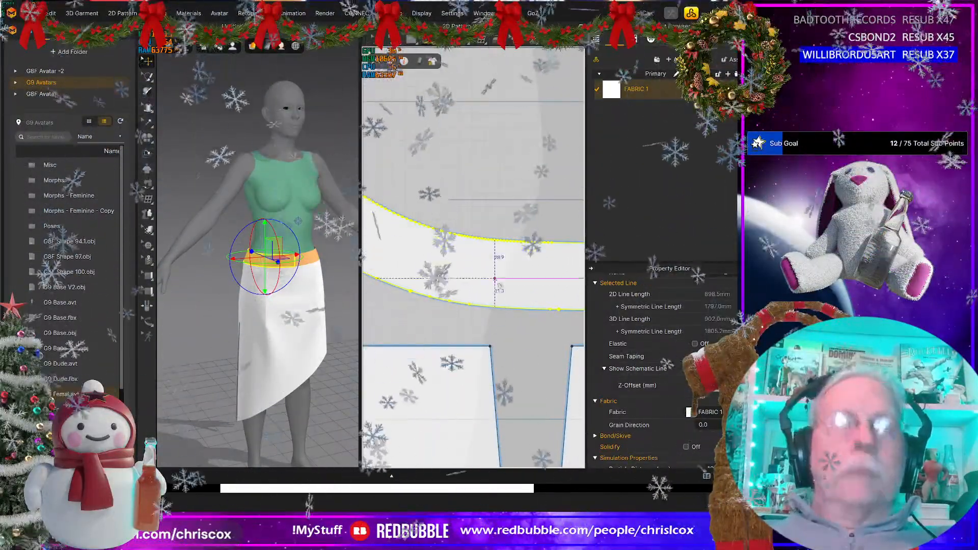
pyautogui.scroll(-3, 497, 287)
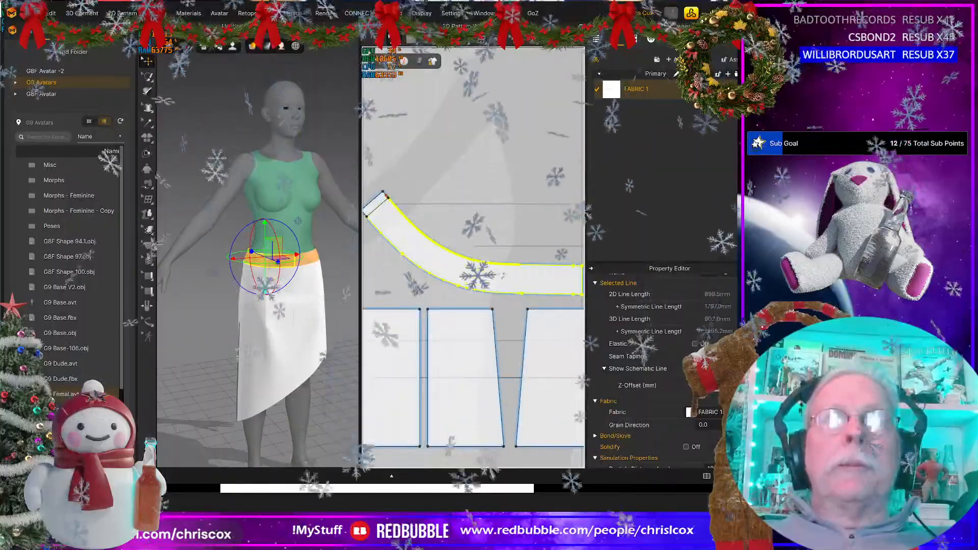
# Step: Draw a straight internal line about 50 mm long across the waistband, from its lower curved edge to its upper curved edge
pyautogui.rightClick(483, 269)
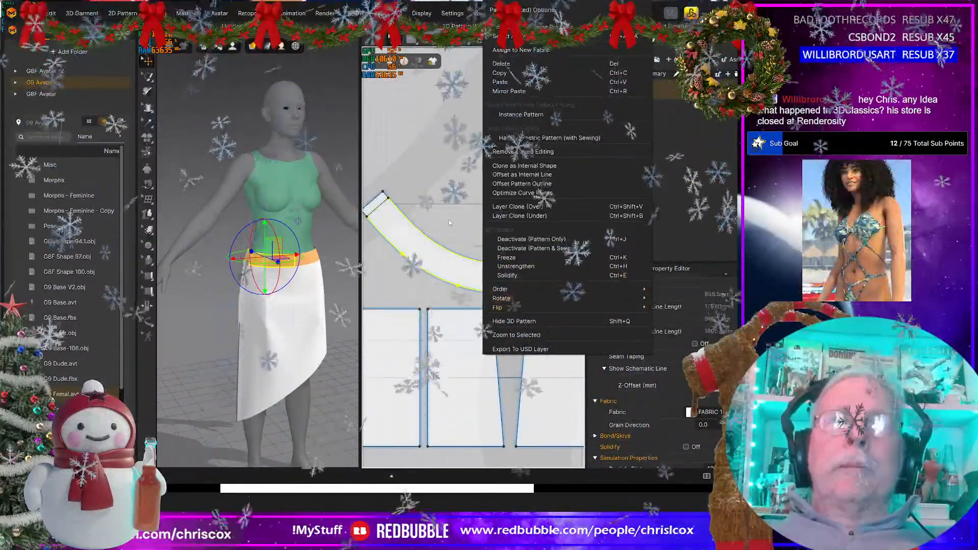
pyautogui.click(459, 296)
pyautogui.press('v')
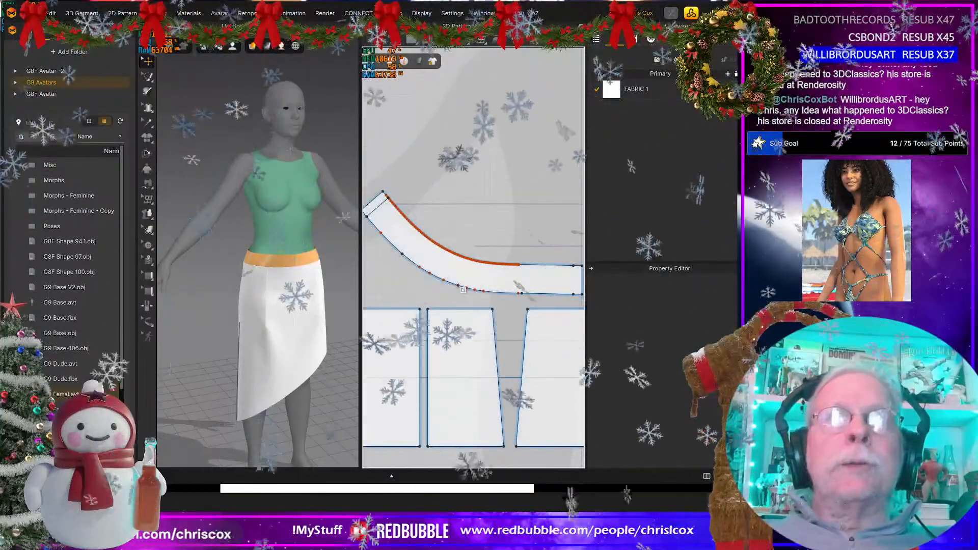
pyautogui.scroll(5, 462, 289)
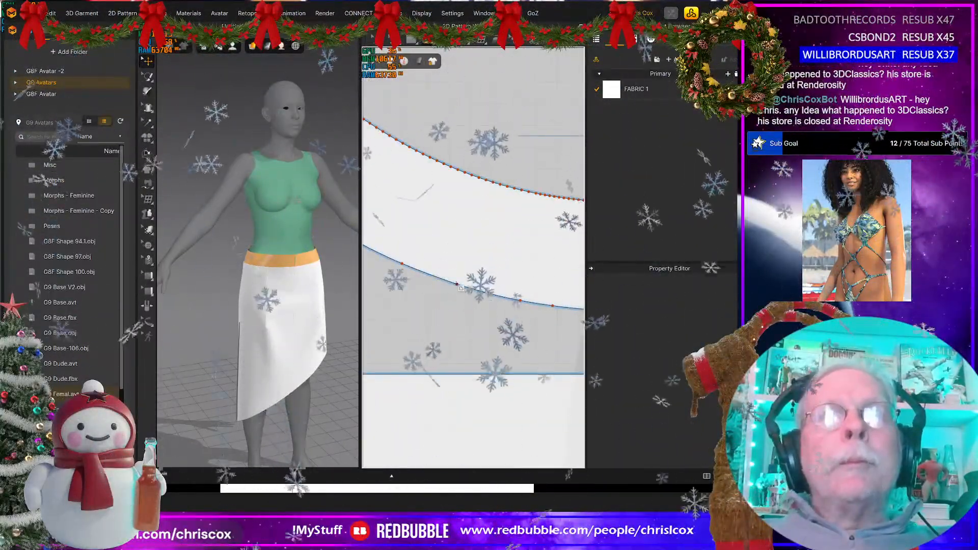
pyautogui.click(456, 284)
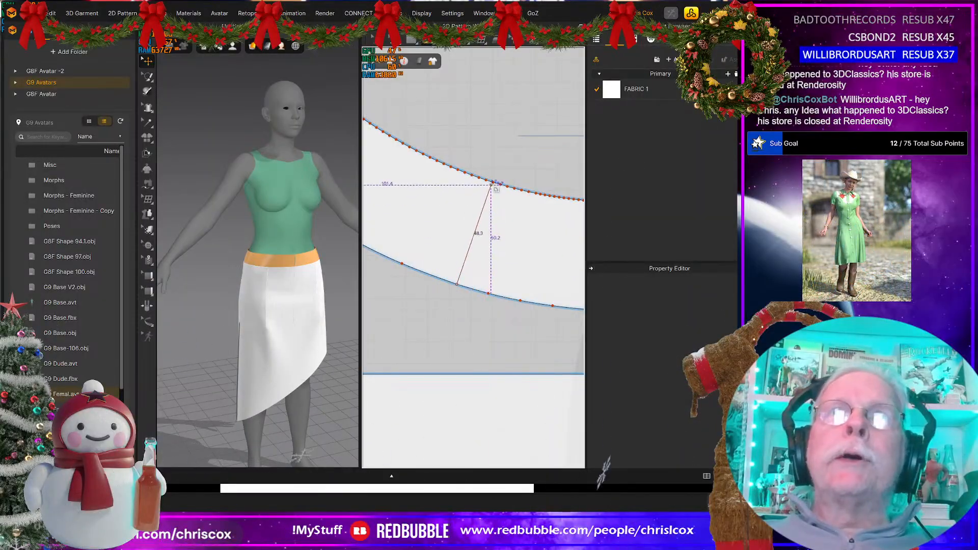
pyautogui.click(496, 183)
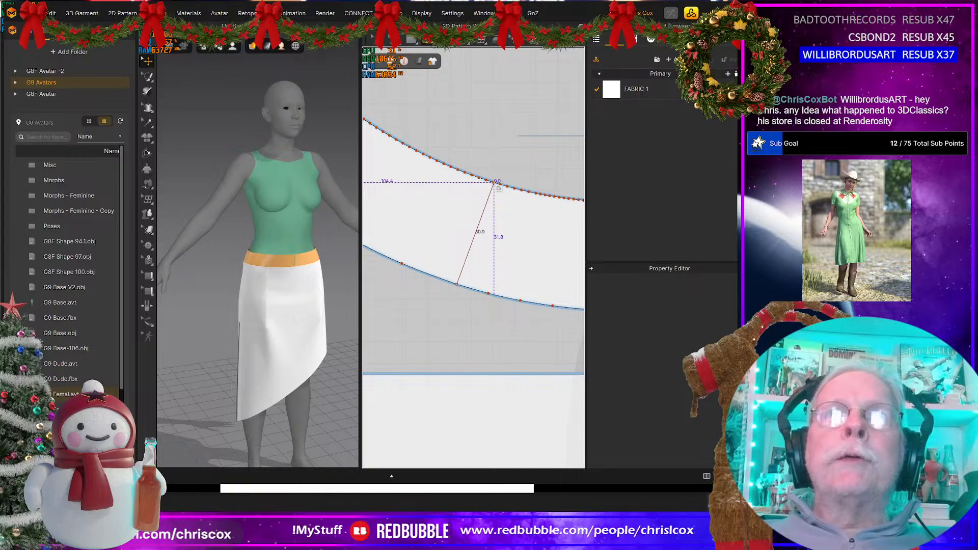
pyautogui.doubleClick(494, 183)
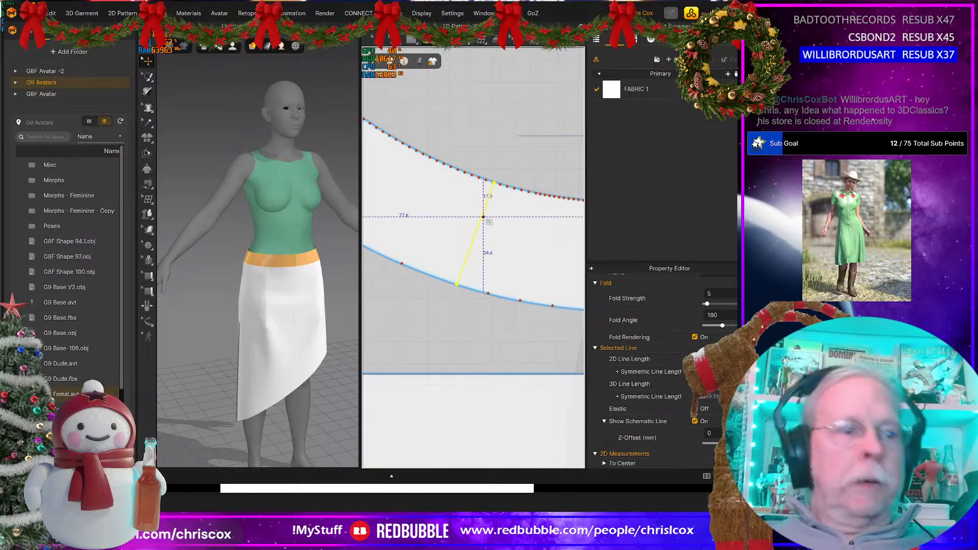
pyautogui.press('a')
pyautogui.rightClick(484, 220)
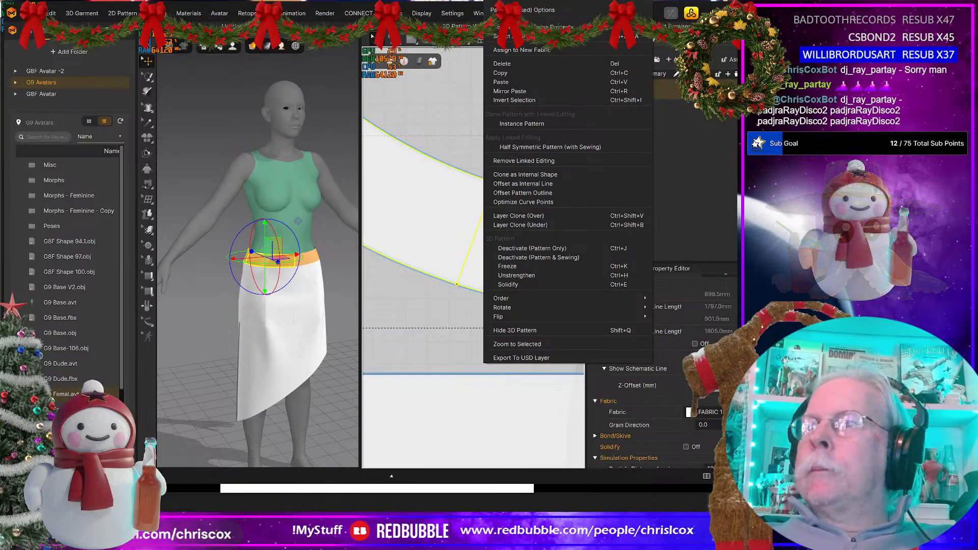
pyautogui.press('Escape')
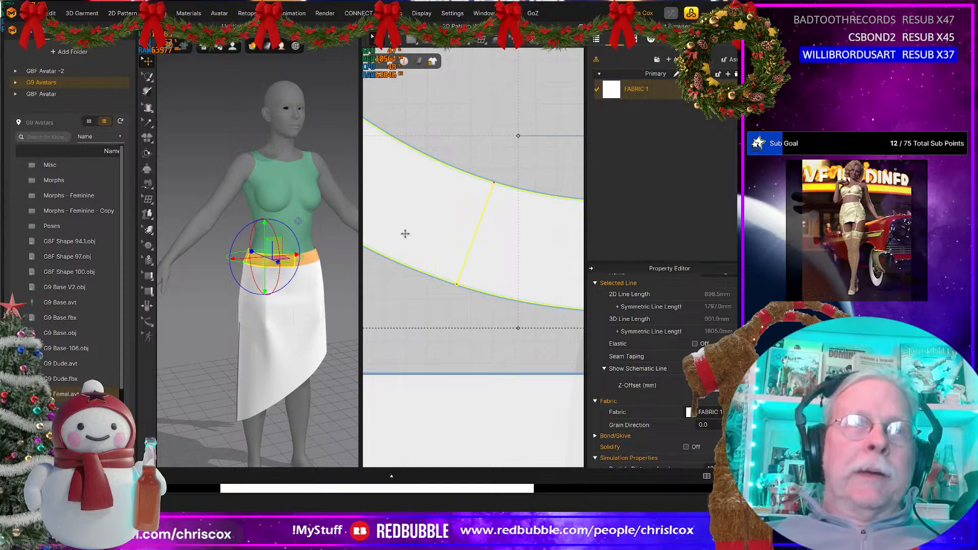
pyautogui.moveTo(443, 230); pyautogui.dragTo(414, 229)
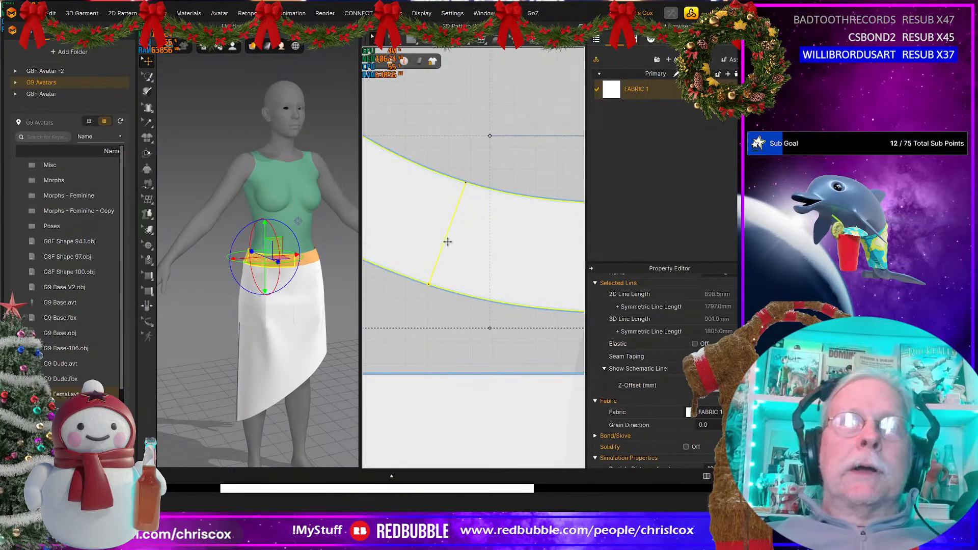
pyautogui.hotkey('ctrl', 'z')
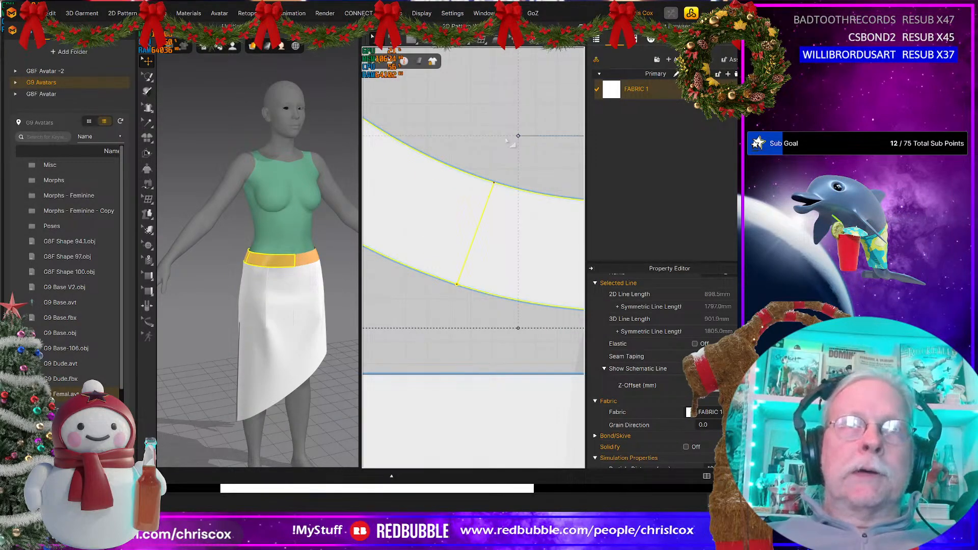
# Step: Cut and sew the waistband along the new internal line crossing it
pyautogui.click(478, 159)
pyautogui.click(482, 214)
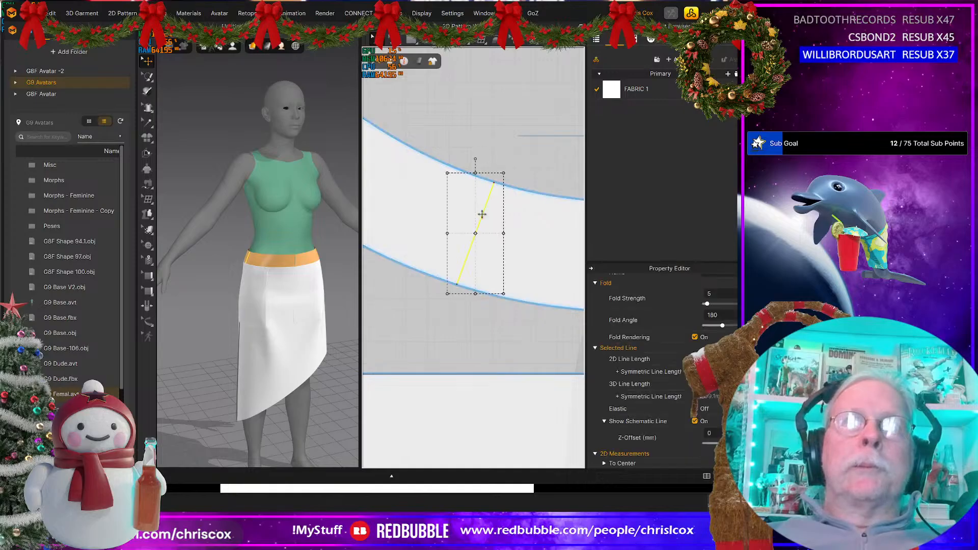
pyautogui.rightClick(482, 214)
pyautogui.click(496, 339)
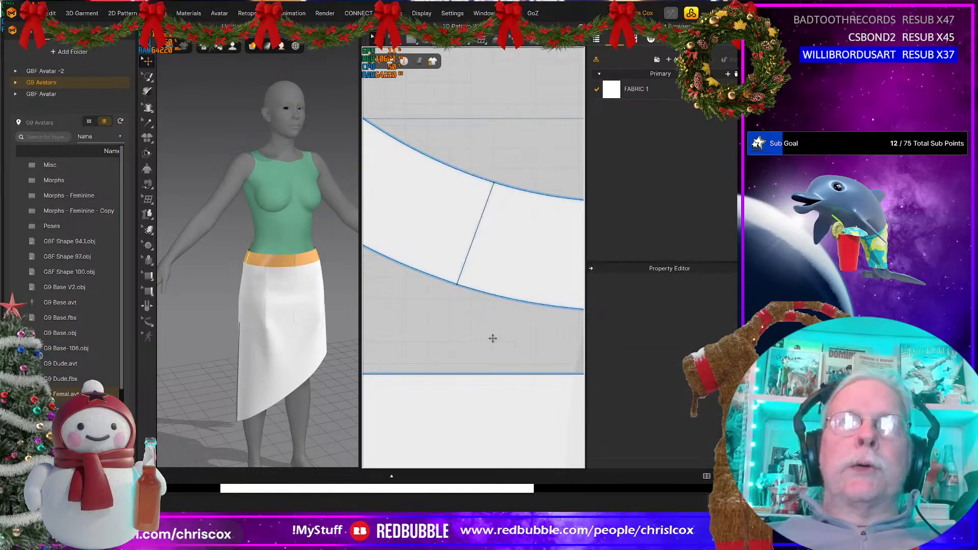
# Step: Merge the two front waistband pieces along their short edges at the centre front
pyautogui.scroll(-2, 493, 339)
pyautogui.moveTo(565, 340); pyautogui.dragTo(438, 341, button='middle')
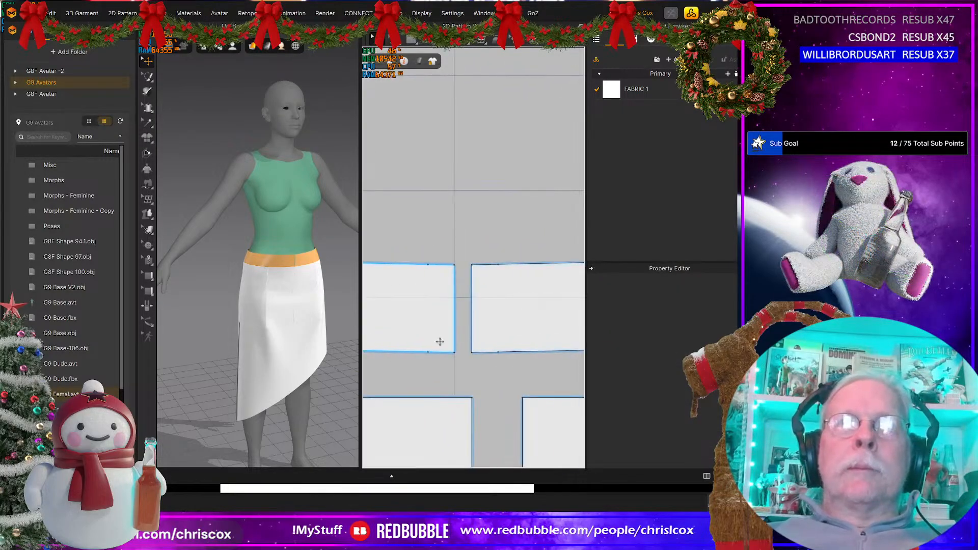
pyautogui.click(455, 331)
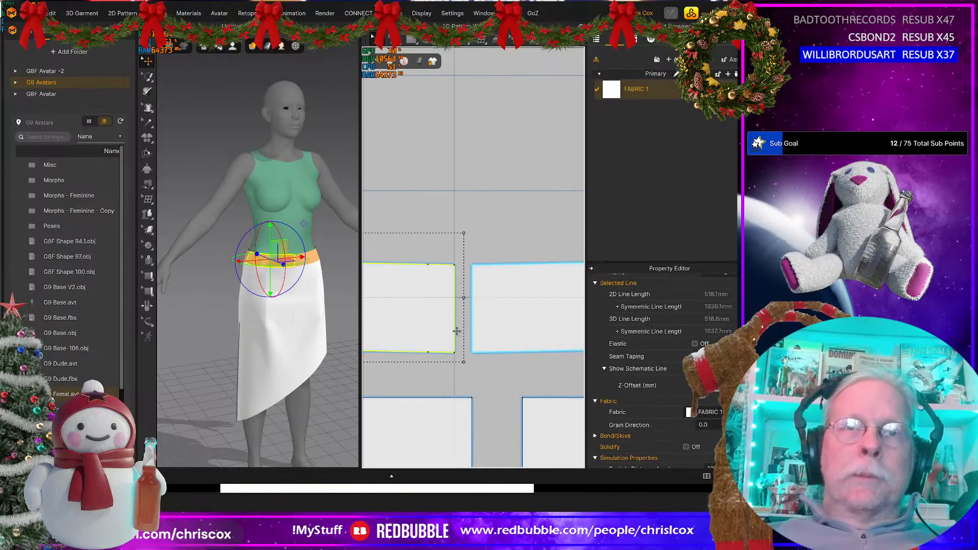
pyautogui.press('z')
pyautogui.click(455, 332)
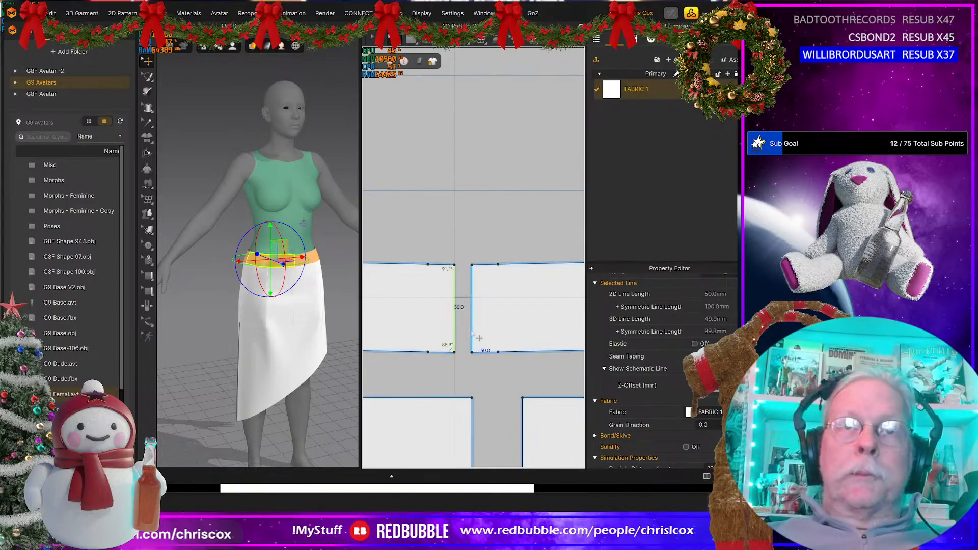
pyautogui.rightClick(472, 332)
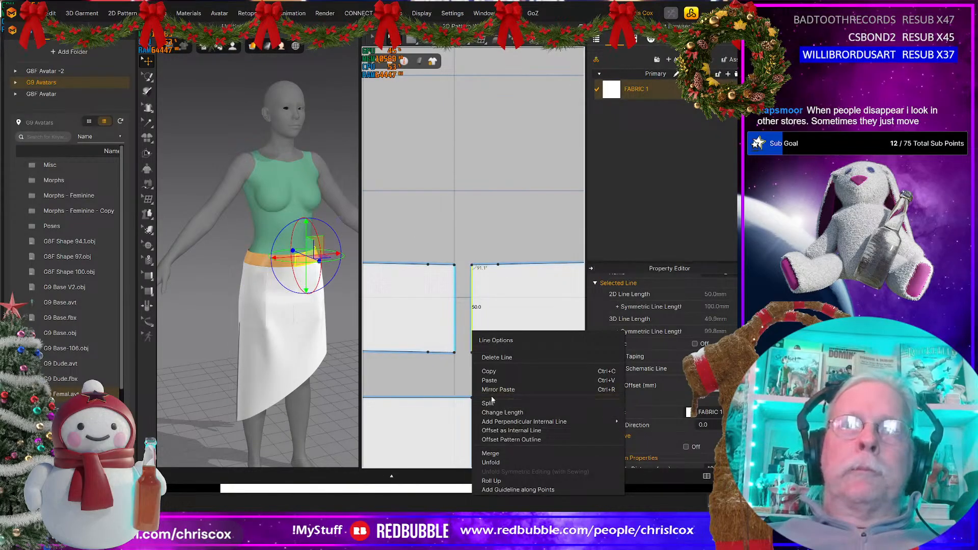
pyautogui.click(490, 453)
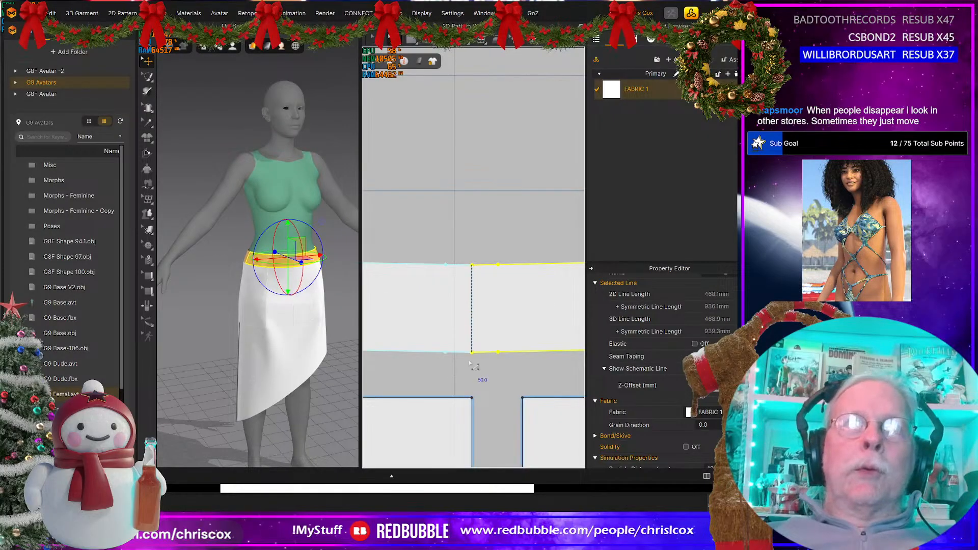
# Step: Move the separated side waistband piece with its end tab in the 2D layout until its cut edge meets the front waistband
pyautogui.scroll(-4, 472, 366)
pyautogui.scroll(5, 527, 359)
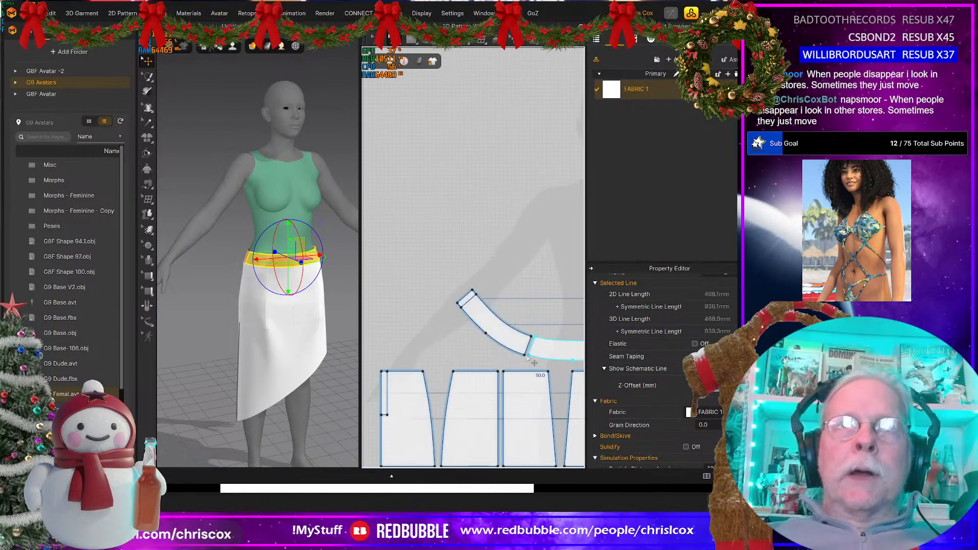
pyautogui.moveTo(483, 225); pyautogui.dragTo(508, 232, button='middle')
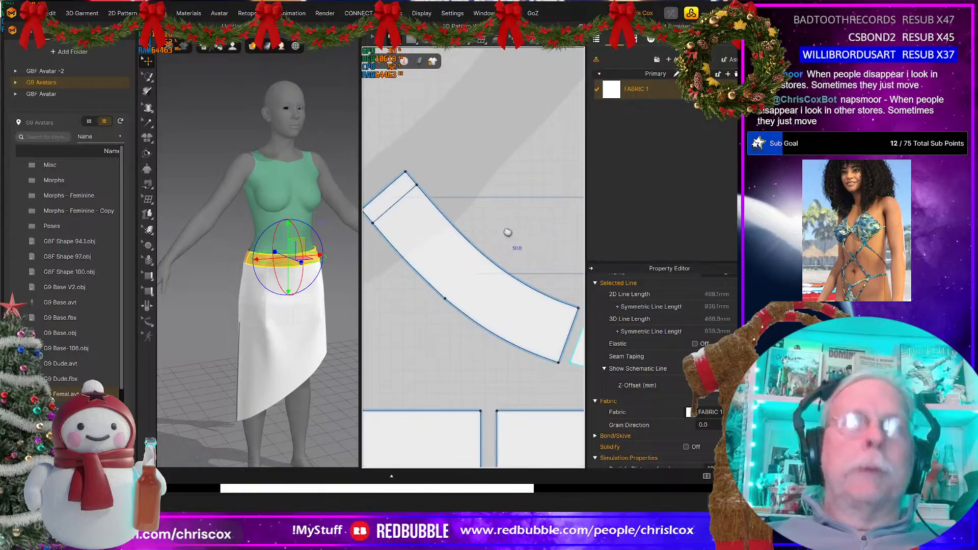
pyautogui.click(500, 287)
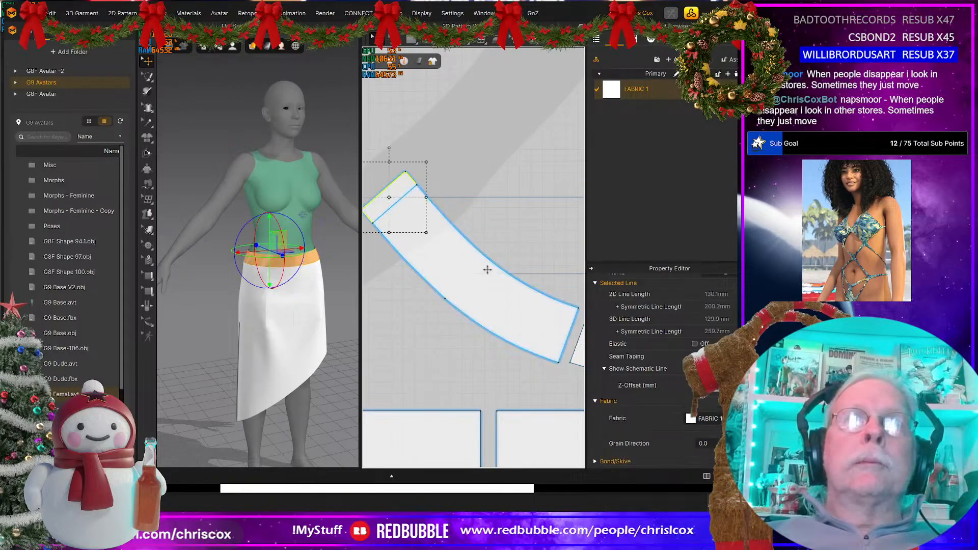
pyautogui.moveTo(524, 293); pyautogui.dragTo(436, 262, button='middle')
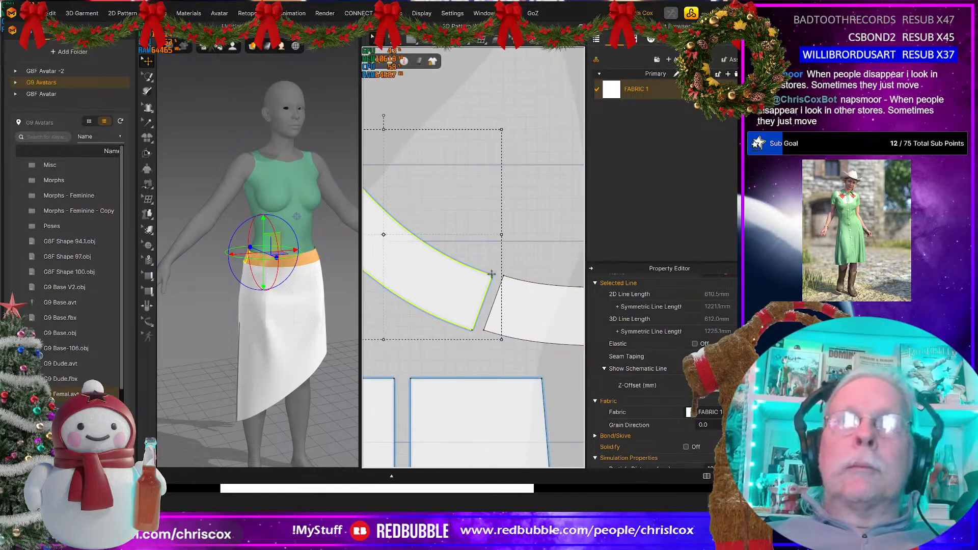
pyautogui.moveTo(493, 275); pyautogui.dragTo(504, 275)
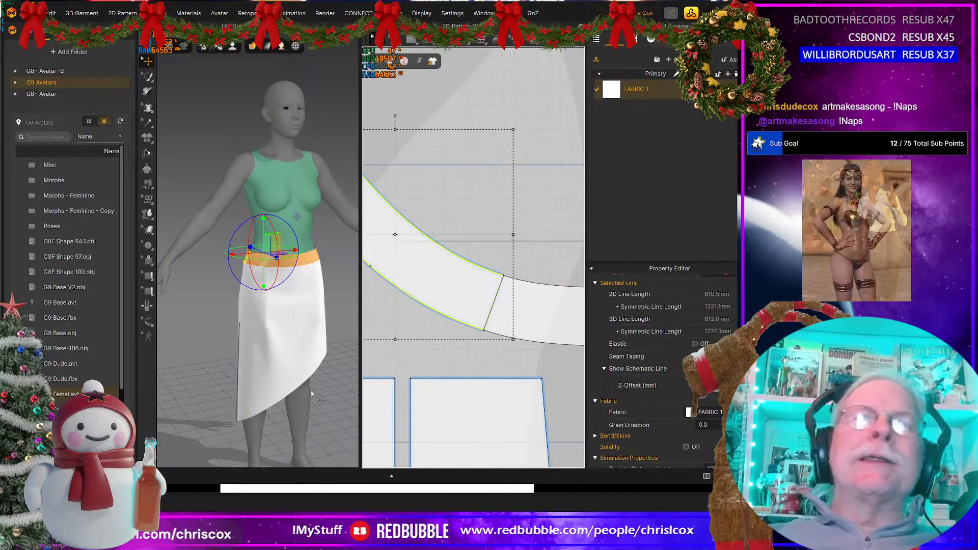
# Step: Merge the two upper front skirt panels along their vertical centre-front edges
pyautogui.moveTo(313, 397); pyautogui.dragTo(271, 395, button='right')
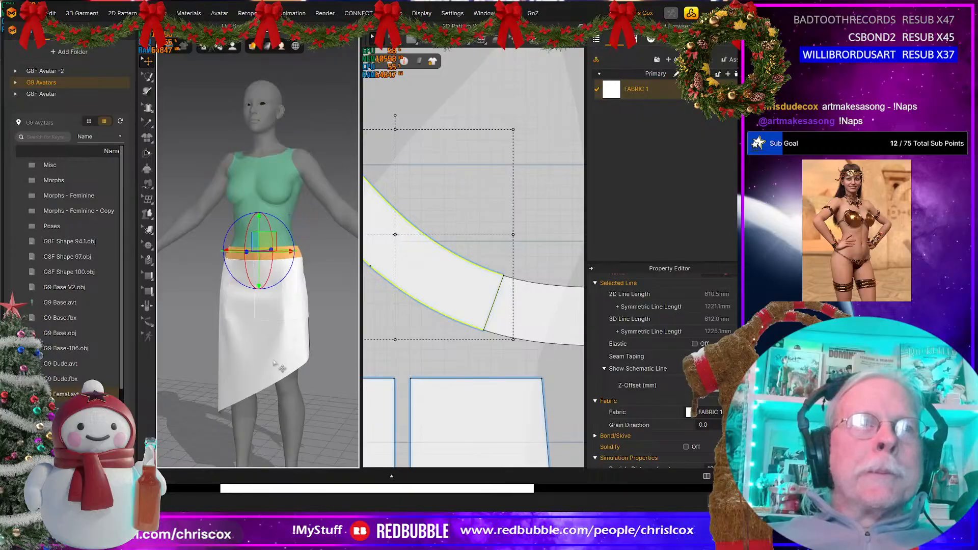
pyautogui.click(283, 368)
pyautogui.click(257, 291)
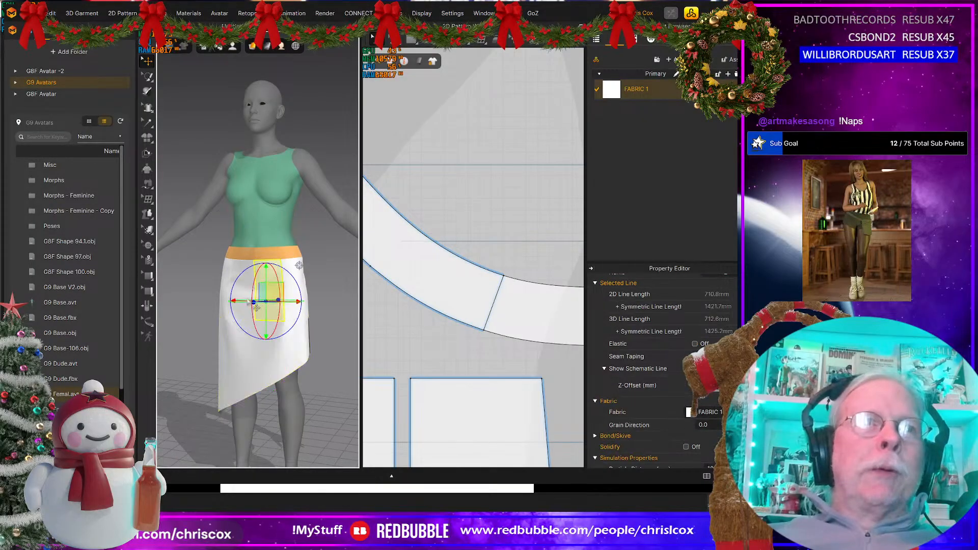
pyautogui.click(270, 379)
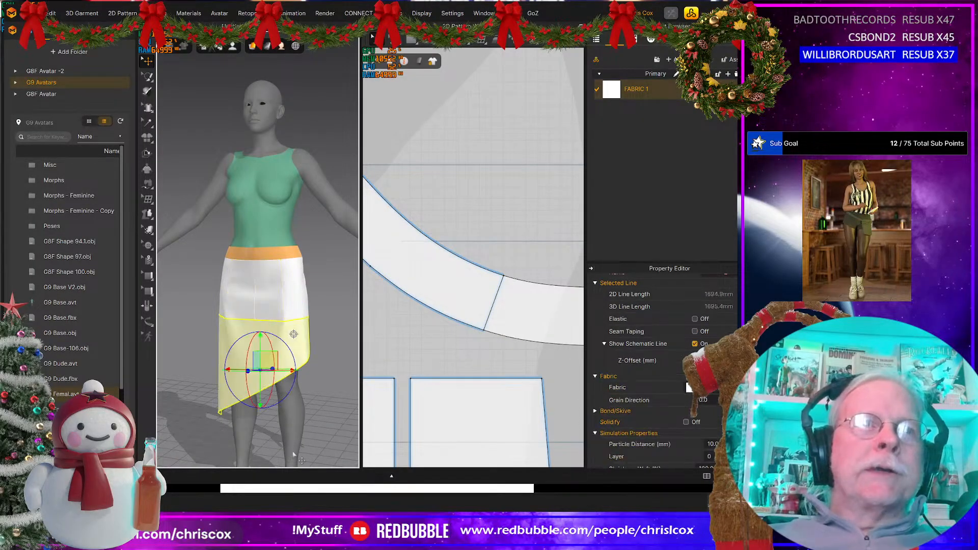
pyautogui.scroll(-3, 508, 443)
pyautogui.scroll(-5, 508, 443)
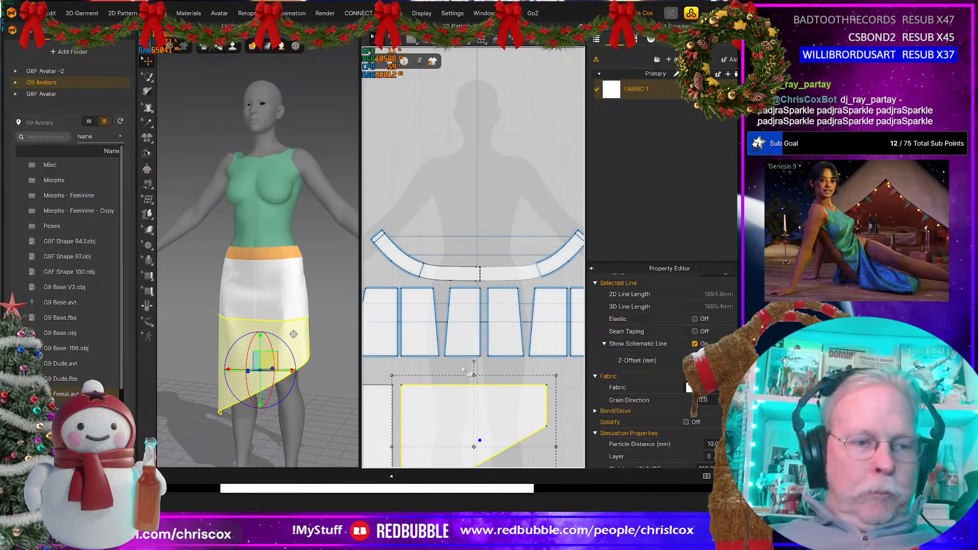
pyautogui.click(490, 332)
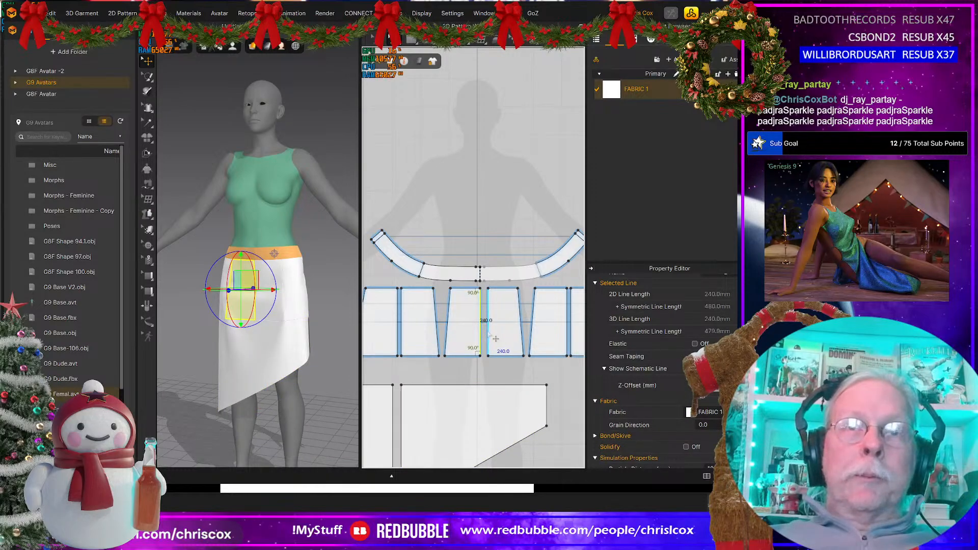
pyautogui.rightClick(495, 338)
pyautogui.click(512, 456)
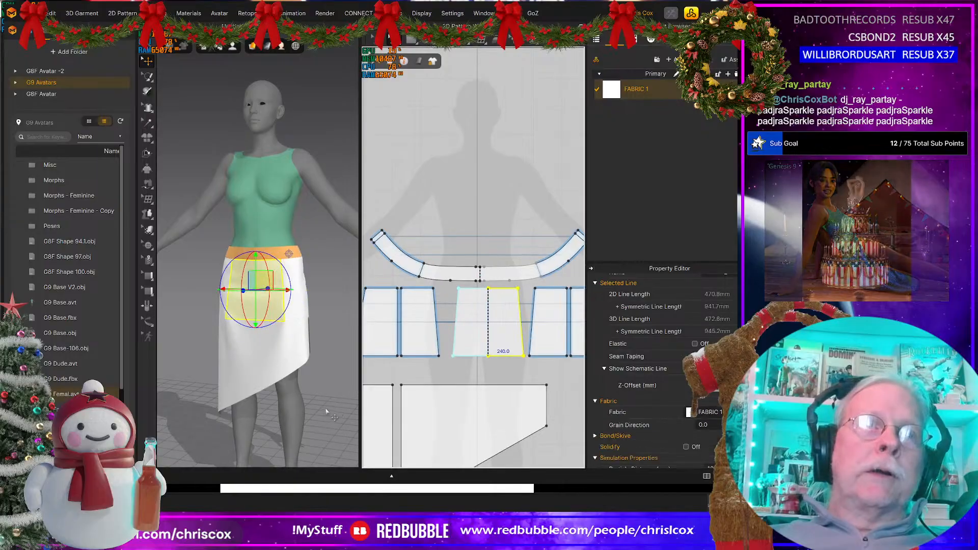
# Step: Start distributing internal lines between the two vertical side edges of the slanted lower front skirt panel, using the offset along curve option
pyautogui.moveTo(313, 380); pyautogui.dragTo(276, 371, button='right')
pyautogui.click(265, 360)
pyautogui.moveTo(441, 437); pyautogui.dragTo(417, 326, button='right')
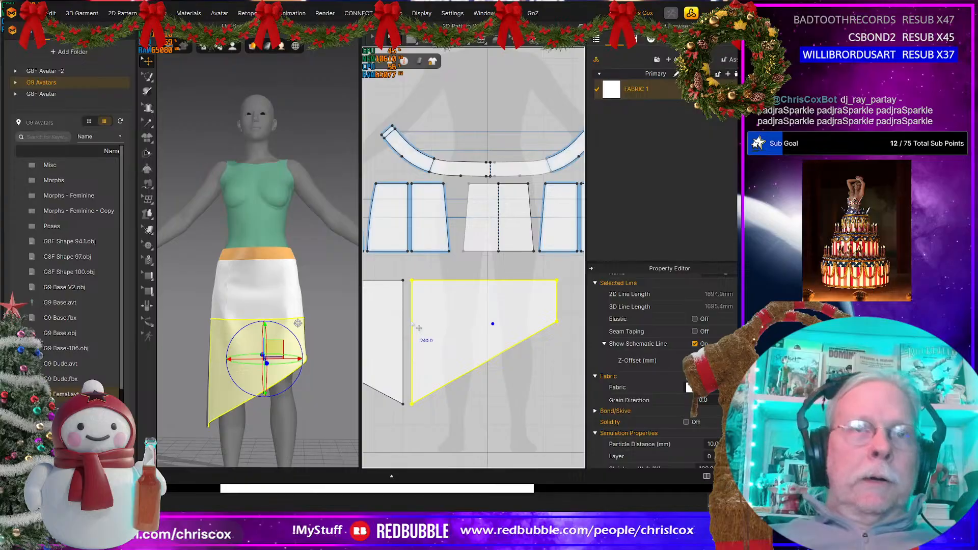
pyautogui.click(411, 327)
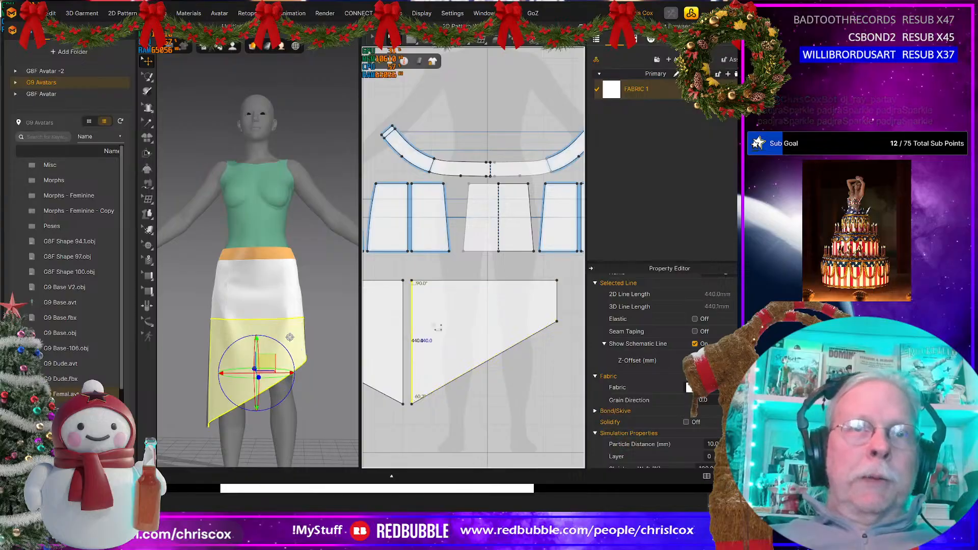
pyautogui.keyDown('shift'); pyautogui.click(562, 312); pyautogui.keyUp('shift')
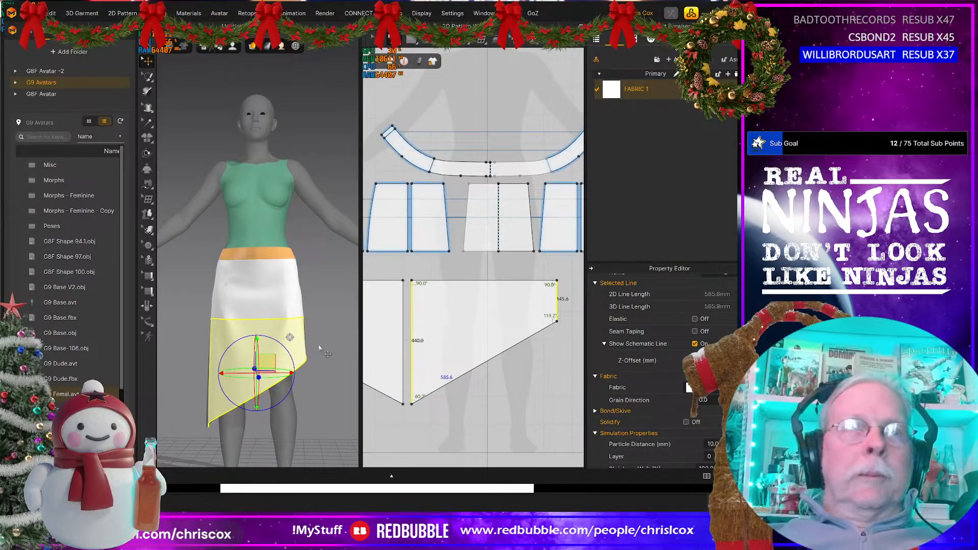
pyautogui.moveTo(411, 358); pyautogui.dragTo(441, 342, button='middle')
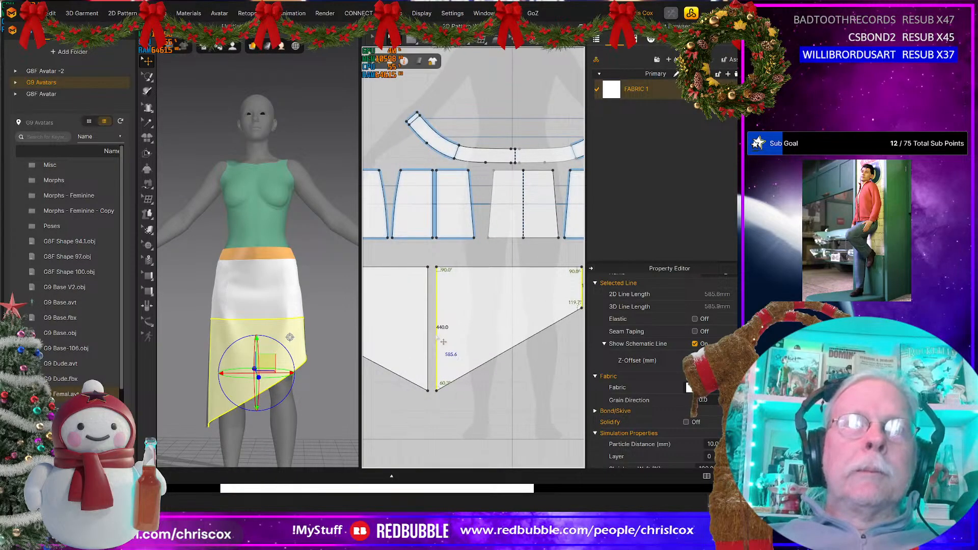
pyautogui.rightClick(436, 335)
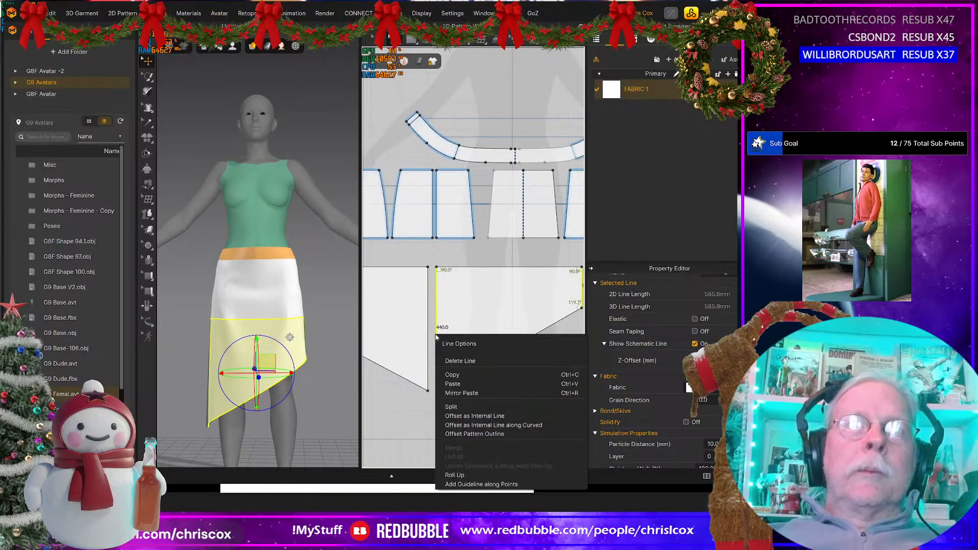
pyautogui.click(496, 424)
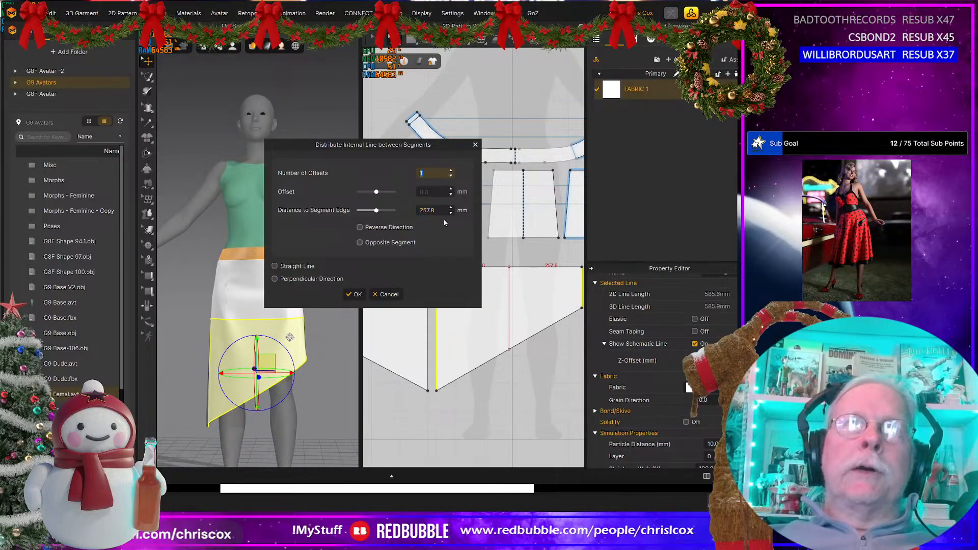
# Step: Set the number of offsets to 85 for the internal lines distributed across the lower front panel
pyautogui.click(451, 170)
pyautogui.click(451, 170)
pyautogui.click(451, 171)
pyautogui.click(451, 171)
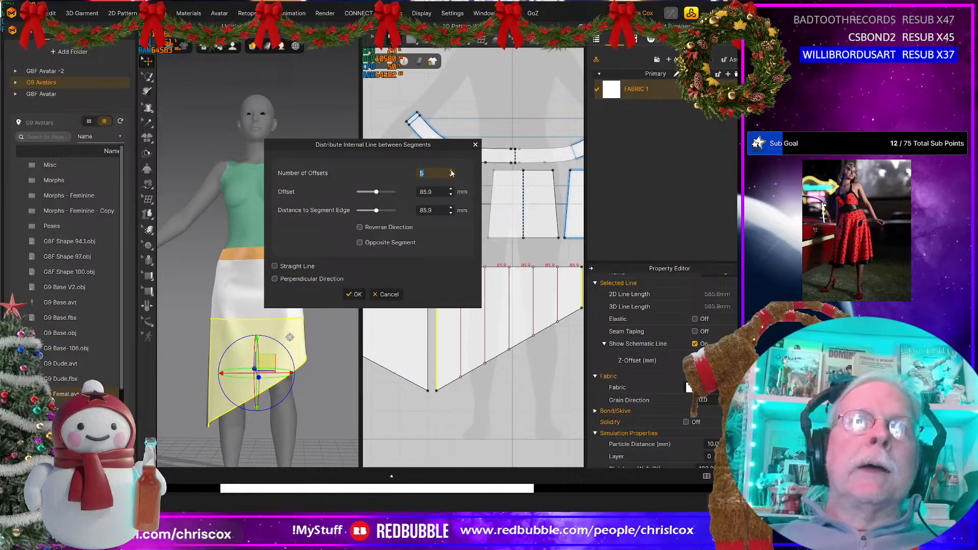
pyautogui.click(452, 170)
pyautogui.click(451, 171)
pyautogui.click(451, 171)
pyautogui.doubleClick(450, 170)
pyautogui.click(451, 171)
pyautogui.click(451, 171)
pyautogui.click(451, 170)
pyautogui.click(451, 171)
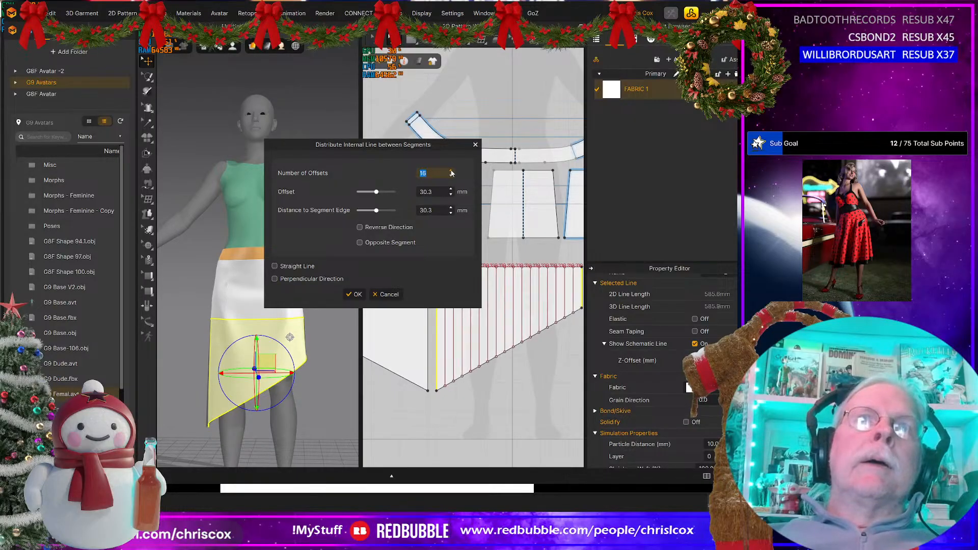
pyautogui.click(451, 171)
pyautogui.click(451, 170)
pyautogui.click(451, 170)
pyautogui.click(451, 171)
pyautogui.click(451, 170)
pyautogui.click(451, 171)
pyautogui.click(451, 171)
pyautogui.click(452, 171)
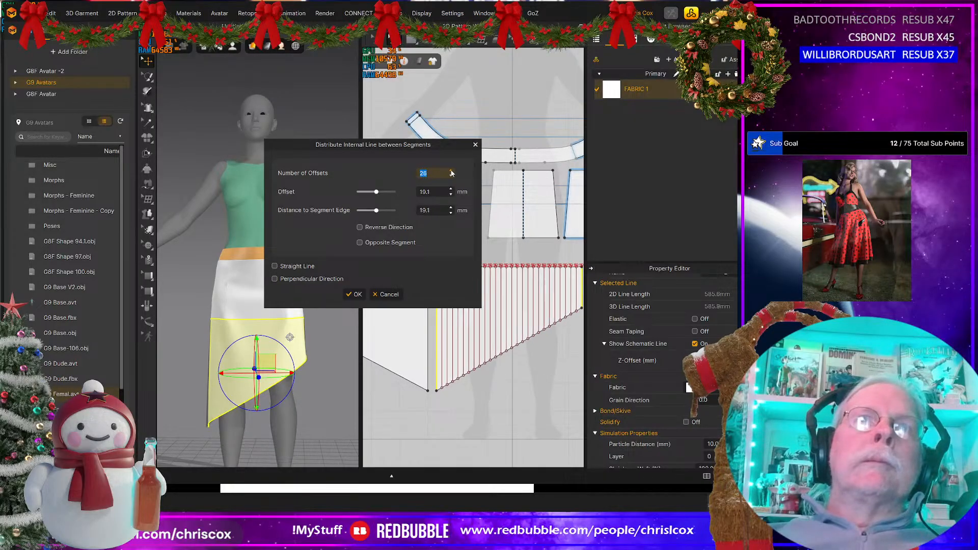
pyautogui.click(451, 171)
pyautogui.click(451, 170)
pyautogui.click(450, 170)
pyautogui.click(450, 170)
pyautogui.click(451, 171)
pyautogui.click(451, 171)
pyautogui.click(451, 170)
pyautogui.click(450, 171)
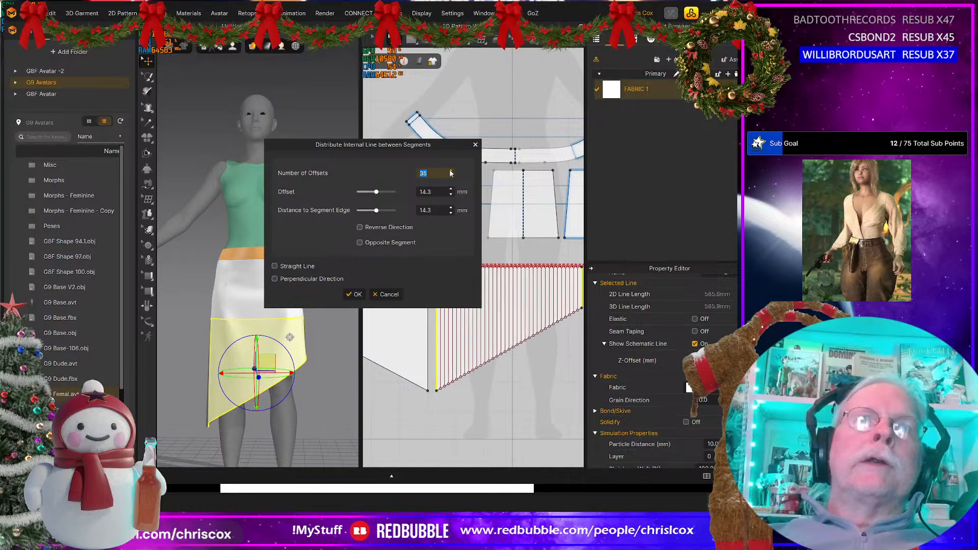
pyautogui.click(450, 170)
pyautogui.click(451, 171)
pyautogui.click(451, 170)
pyautogui.doubleClick(451, 171)
pyautogui.doubleClick(451, 171)
pyautogui.click(450, 170)
pyautogui.doubleClick(450, 170)
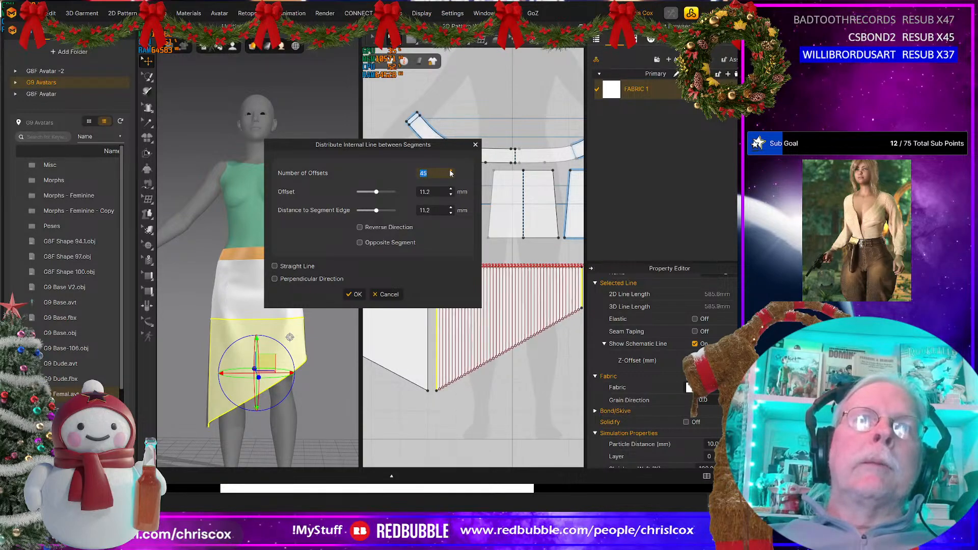
pyautogui.doubleClick(451, 171)
pyautogui.doubleClick(451, 170)
pyautogui.doubleClick(451, 172)
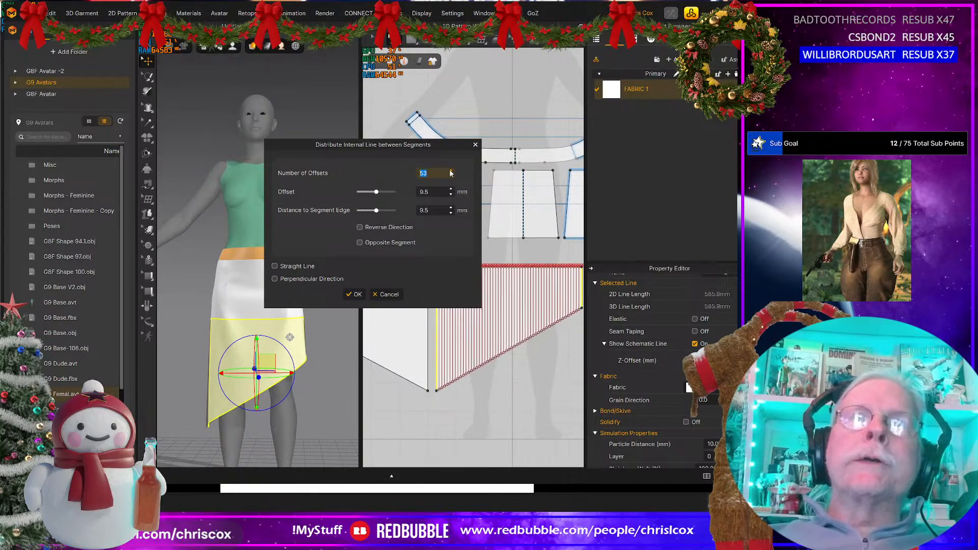
pyautogui.doubleClick(451, 172)
pyautogui.click(450, 171)
pyautogui.doubleClick(451, 172)
pyautogui.doubleClick(451, 172)
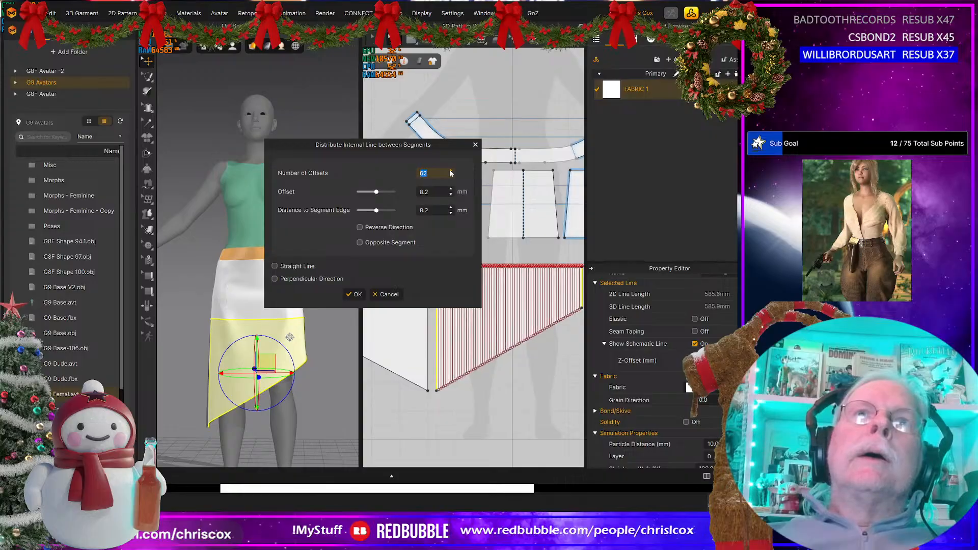
pyautogui.doubleClick(451, 171)
pyautogui.doubleClick(450, 171)
pyautogui.click(451, 171)
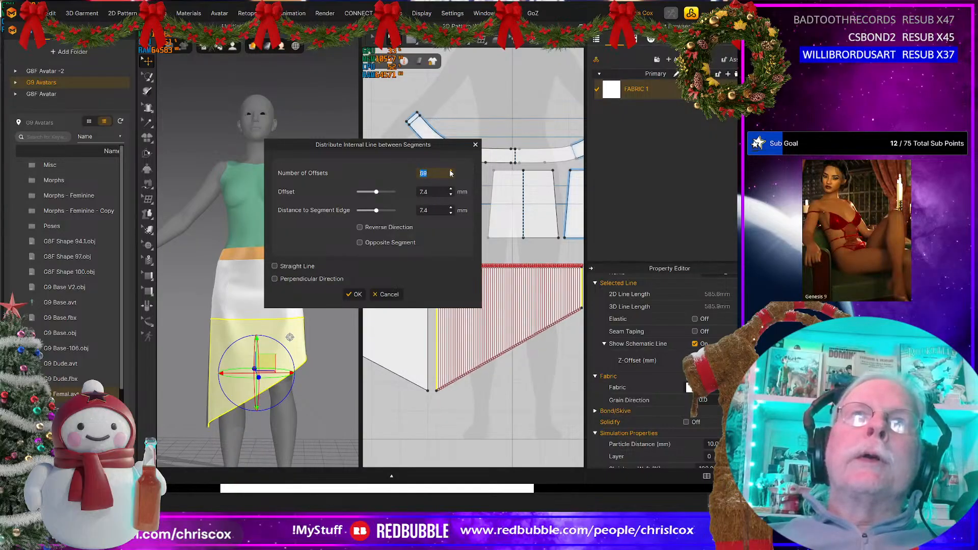
pyautogui.doubleClick(451, 171)
pyautogui.doubleClick(450, 172)
pyautogui.doubleClick(451, 171)
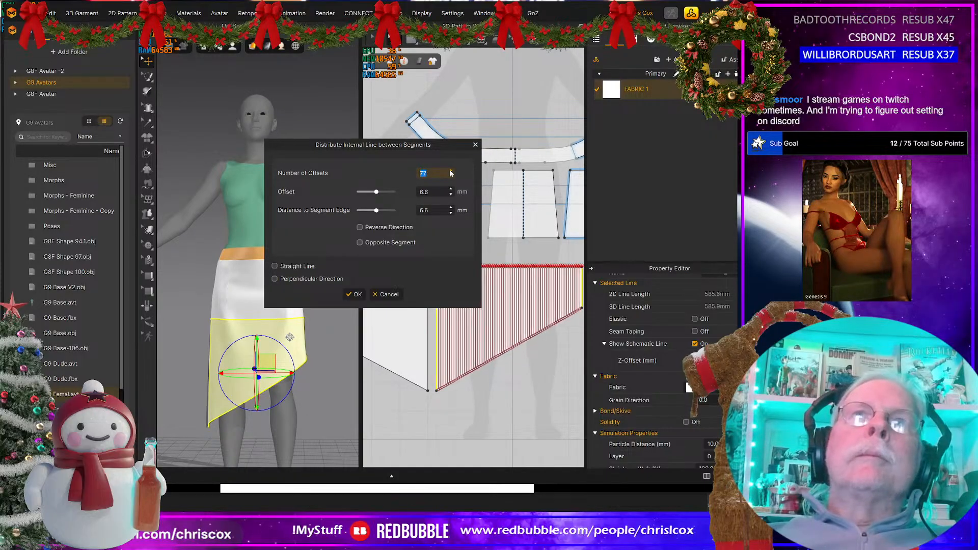
pyautogui.doubleClick(450, 172)
pyautogui.doubleClick(450, 172)
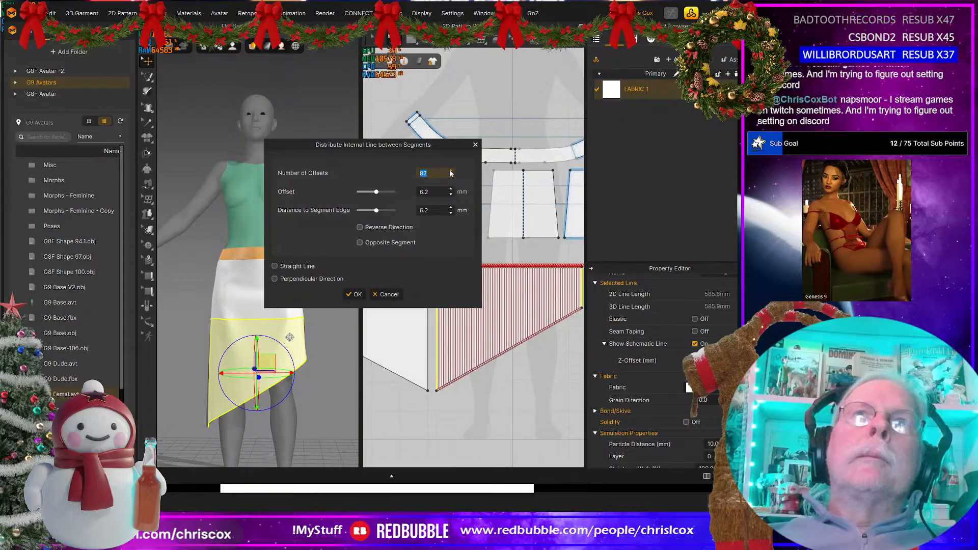
pyautogui.click(451, 171)
pyautogui.click(450, 172)
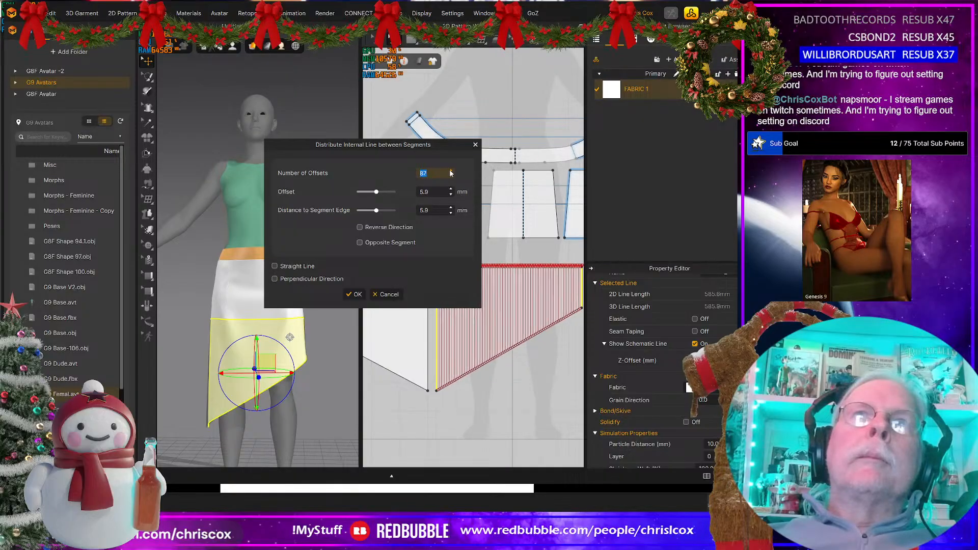
pyautogui.click(451, 172)
pyautogui.click(451, 172)
pyautogui.click(451, 171)
pyautogui.click(451, 171)
pyautogui.click(451, 172)
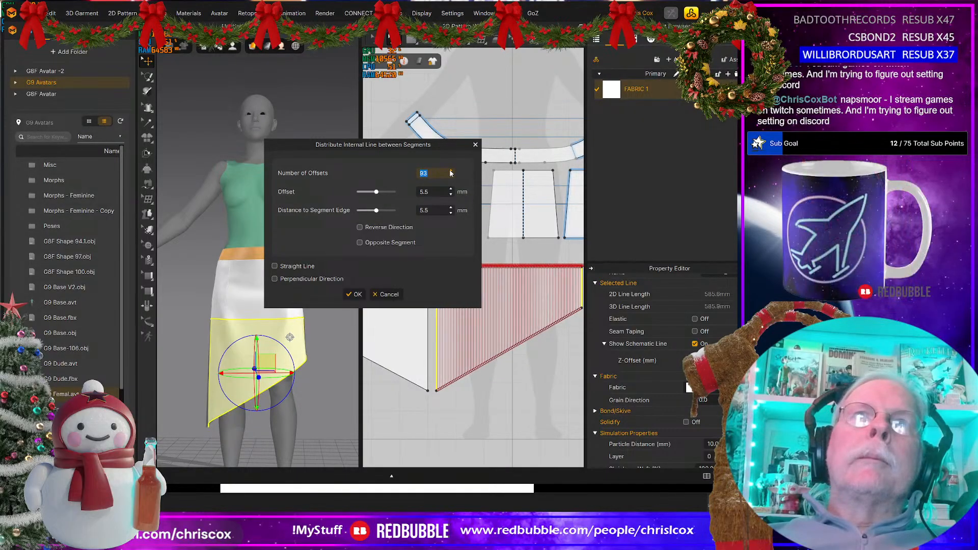
pyautogui.click(450, 172)
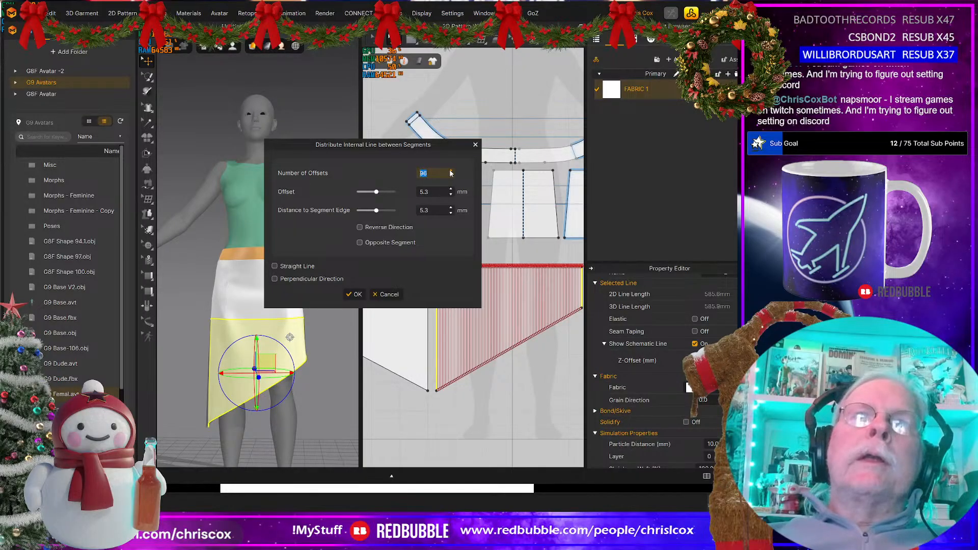
pyautogui.click(450, 176)
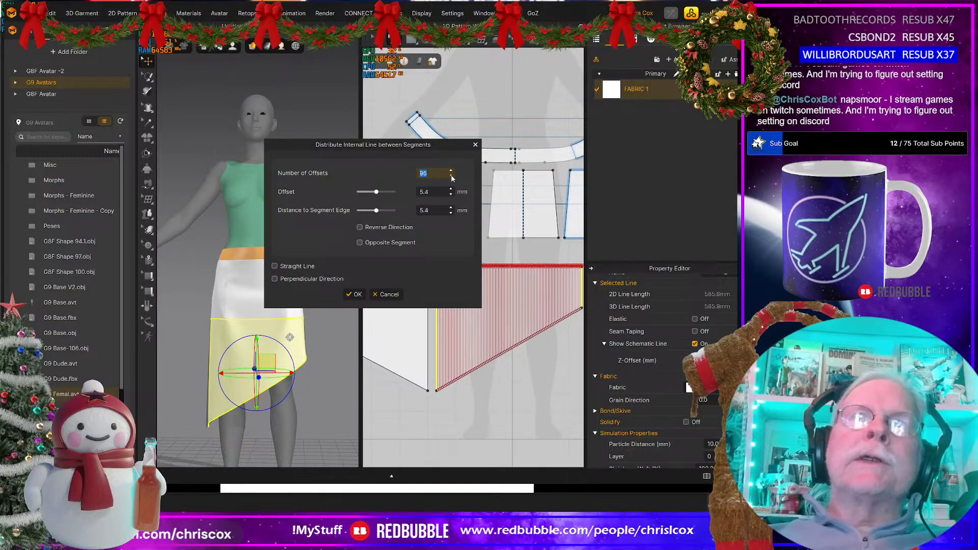
pyautogui.click(450, 176)
pyautogui.click(451, 176)
pyautogui.click(451, 176)
pyautogui.click(451, 176)
pyautogui.click(450, 176)
pyautogui.click(450, 176)
pyautogui.click(451, 176)
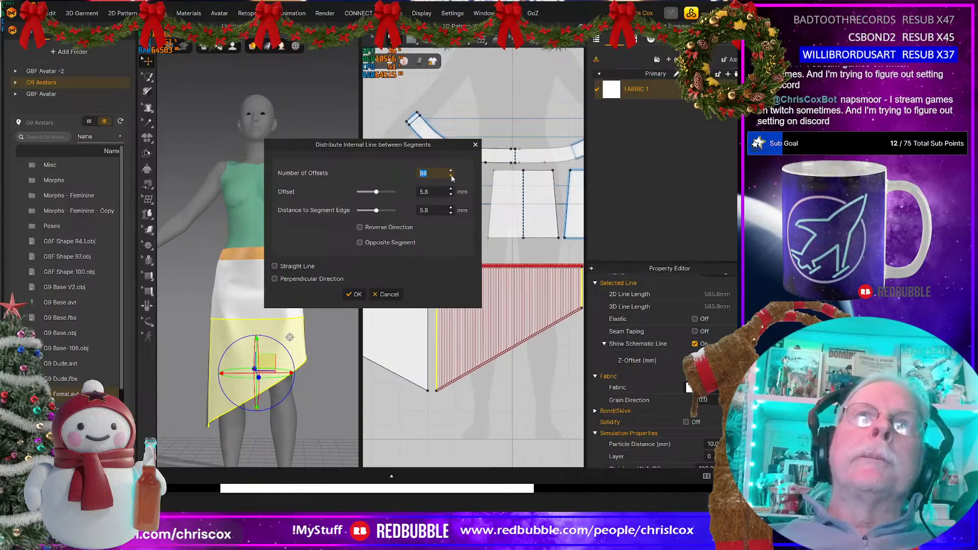
pyautogui.click(451, 176)
pyautogui.click(450, 176)
pyautogui.click(451, 177)
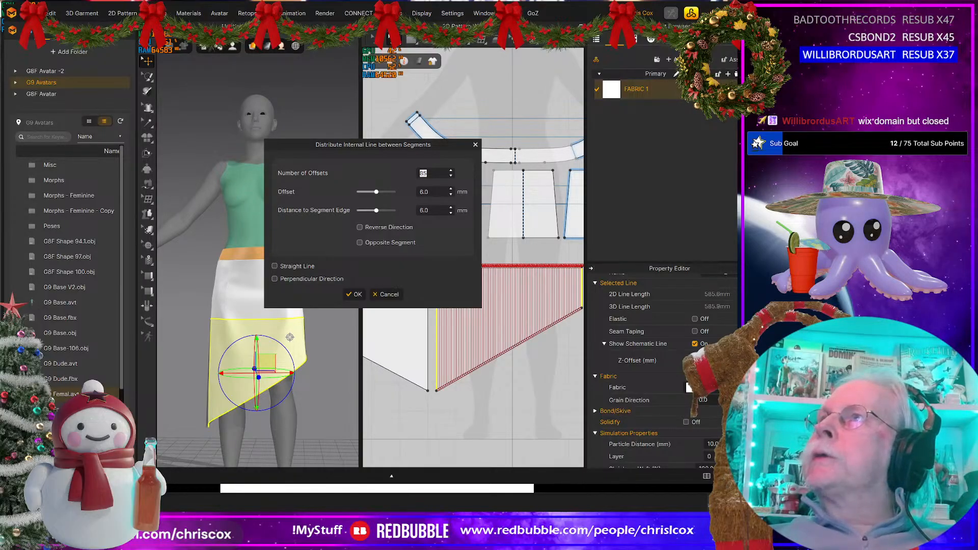
# Step: Switch to the browser and try to open the chat viewer's Twitch channel page by its address
pyautogui.moveTo(738, 125); pyautogui.dragTo(215, 48)
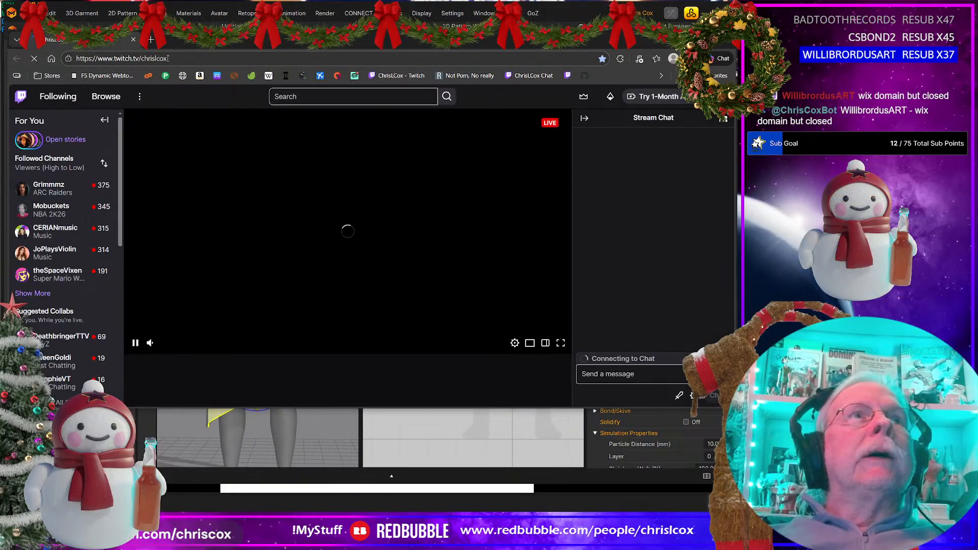
pyautogui.click(168, 58)
pyautogui.doubleClick(168, 58)
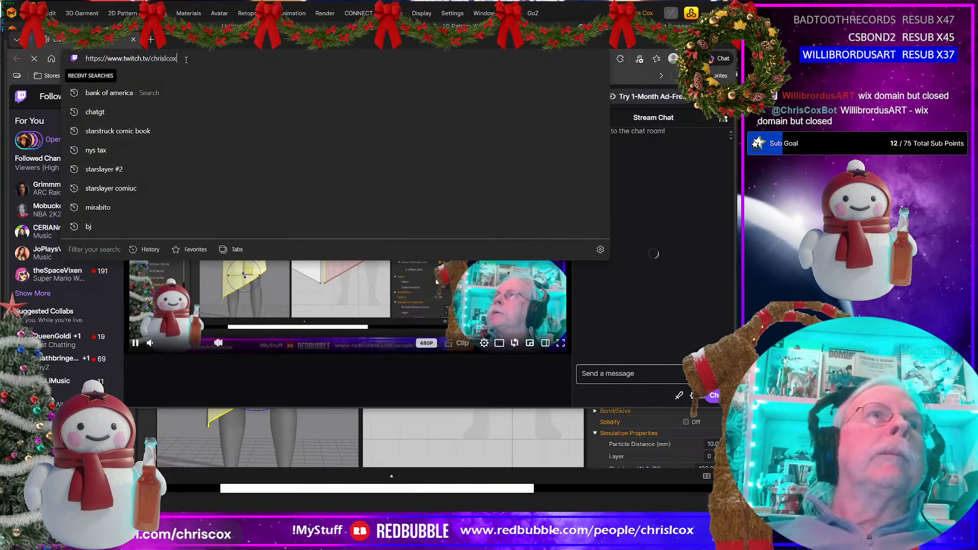
pyautogui.write('map')
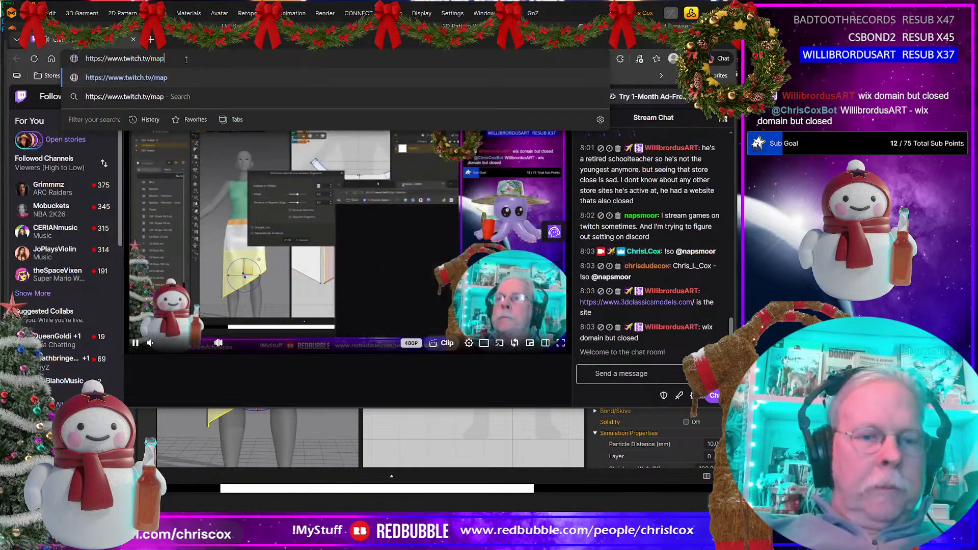
pyautogui.write('s')
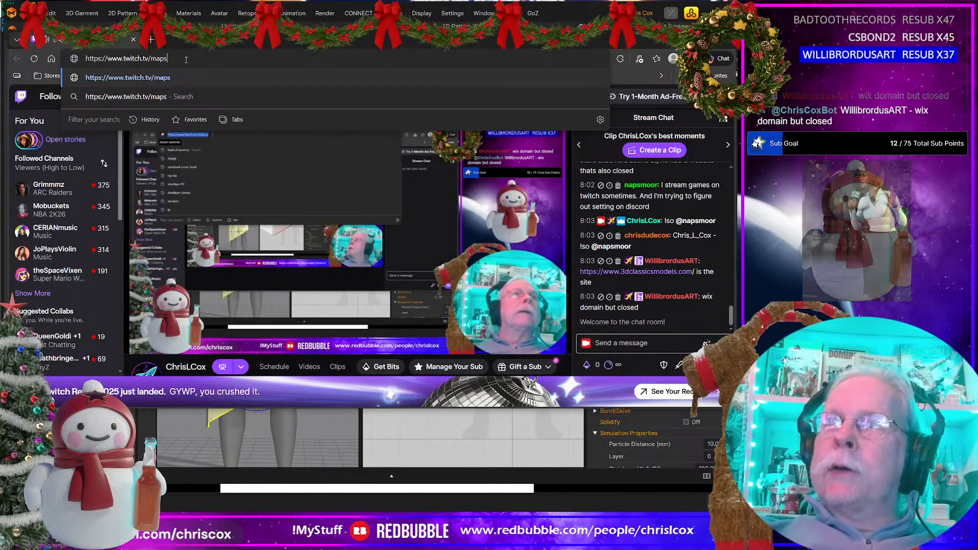
pyautogui.write('moor')
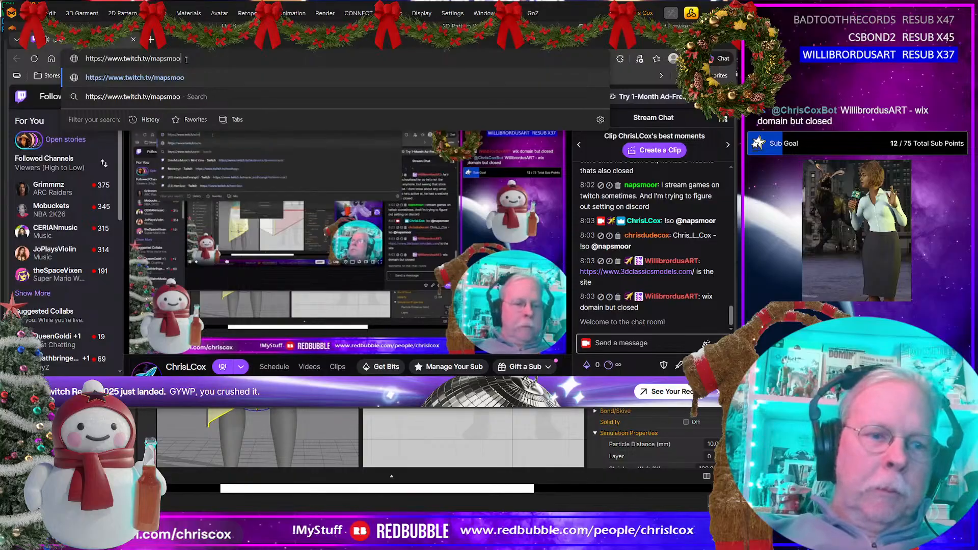
pyautogui.press('Return')
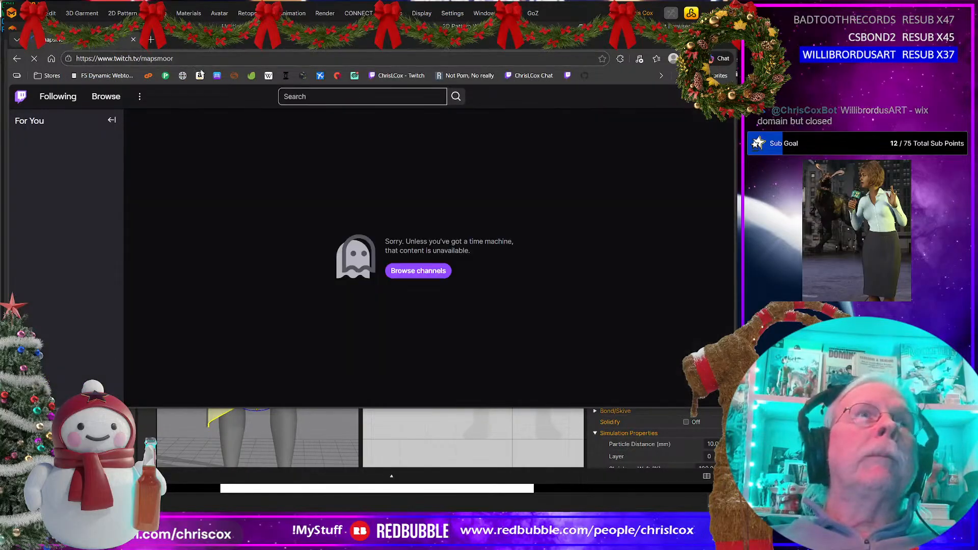
# Step: Open the viewer's Twitch channel with the first letter of its name corrected to "n", and move the browser away from the garment workspace
pyautogui.hotkey('ctrl', 'l')
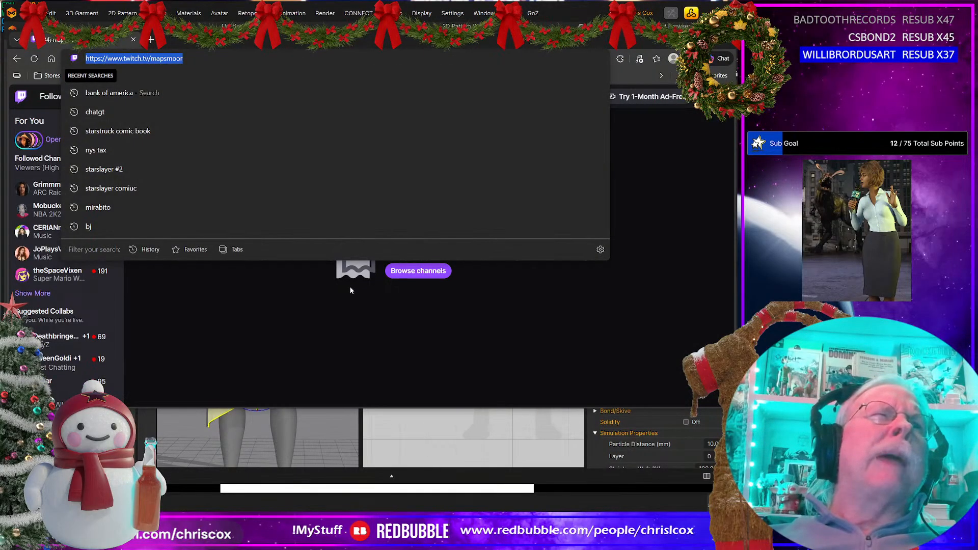
pyautogui.press('End')
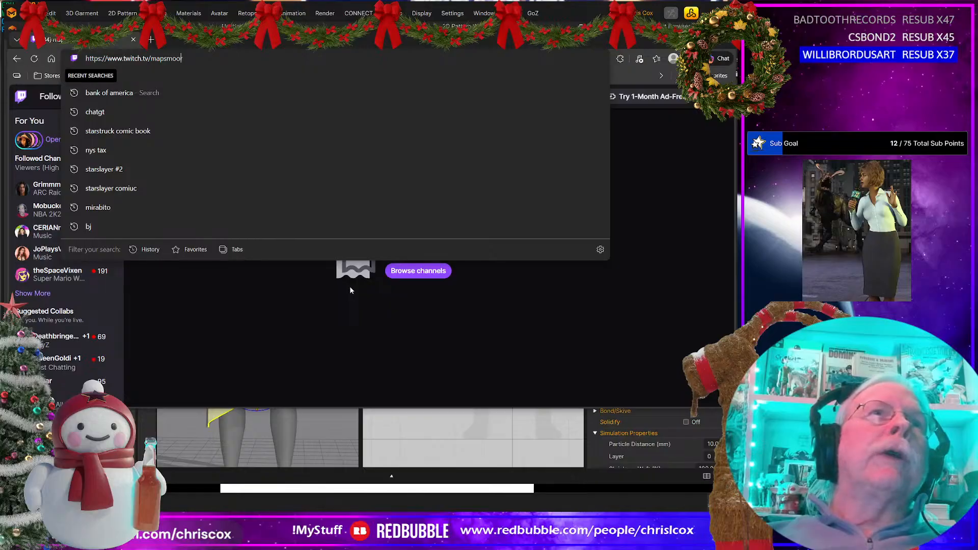
pyautogui.press('Left')
pyautogui.press('Left')
pyautogui.press('Left')
pyautogui.press('Left')
pyautogui.press('Left')
pyautogui.press('Left')
pyautogui.press('BackSpace')
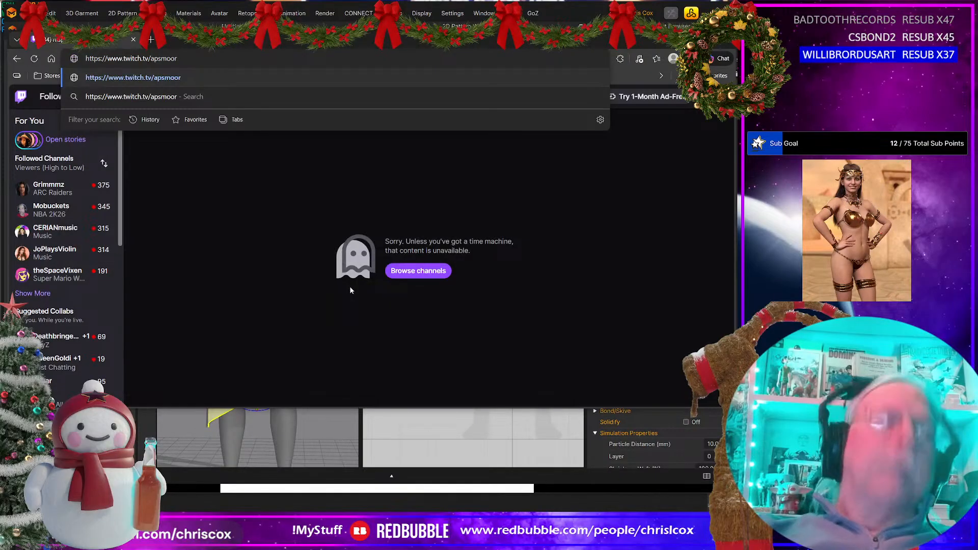
pyautogui.write('n')
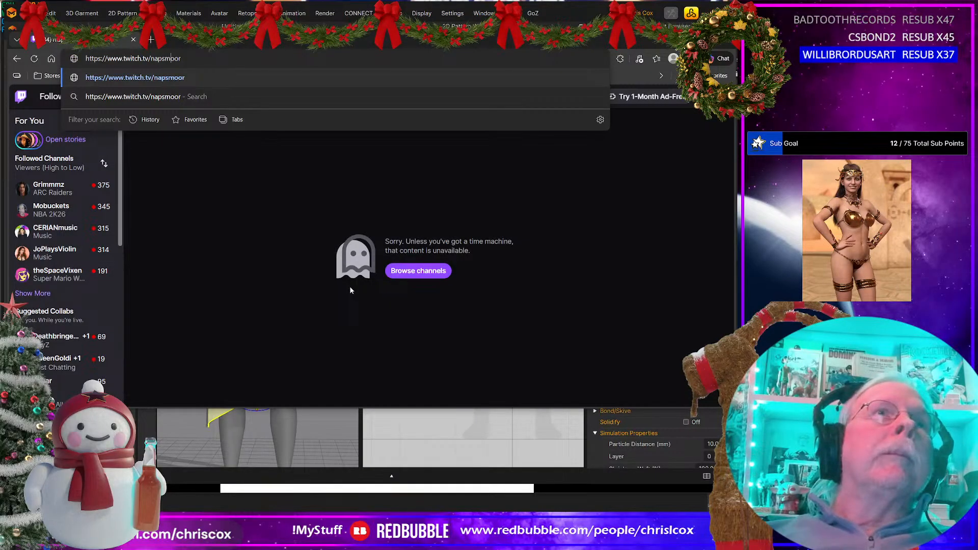
pyautogui.press('Return')
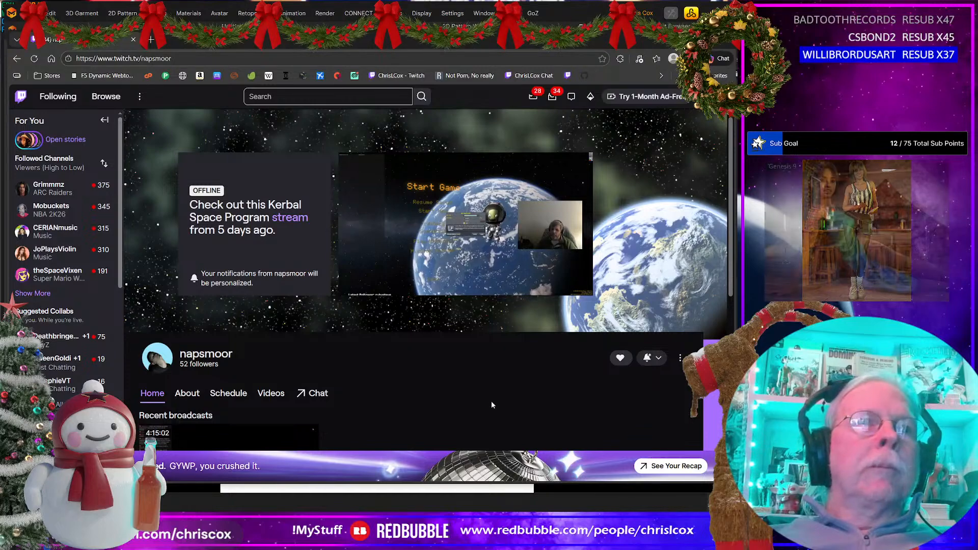
pyautogui.click(188, 58)
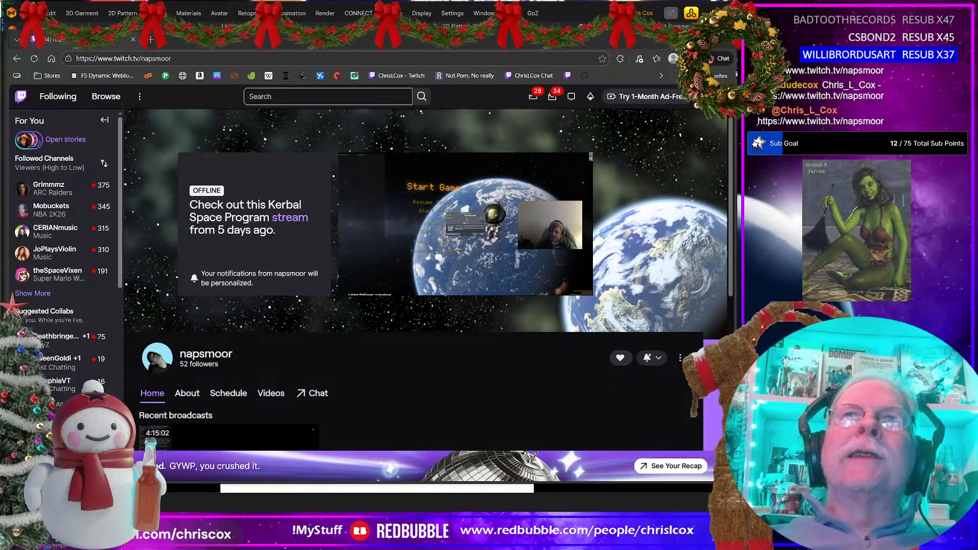
pyautogui.moveTo(97, 39); pyautogui.dragTo(737, 42)
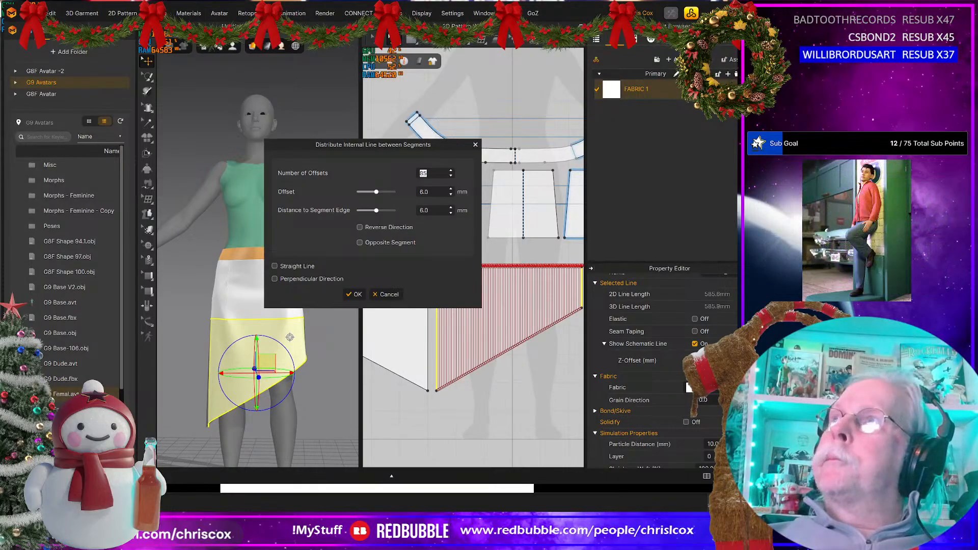
pyautogui.moveTo(737, 127); pyautogui.dragTo(409, 73)
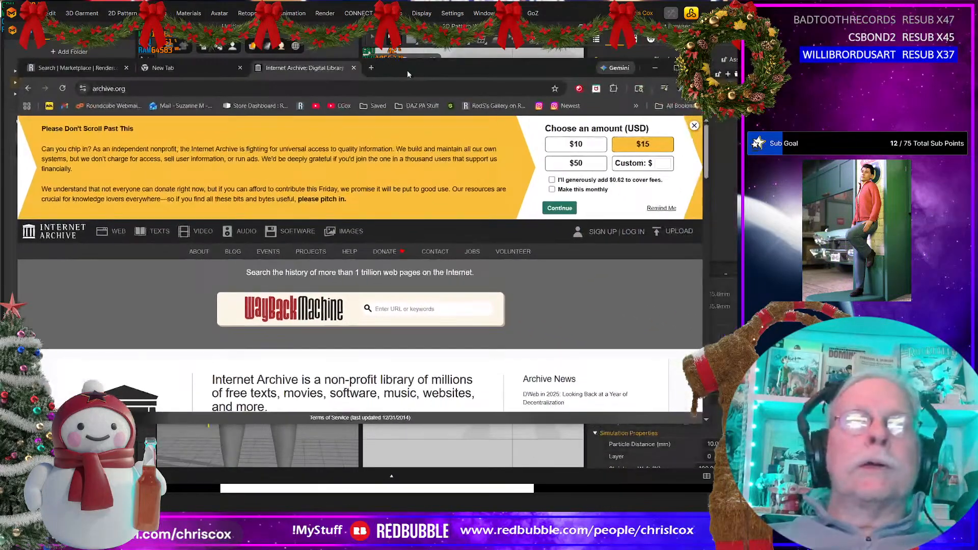
pyautogui.click(416, 309)
pyautogui.write('https://www.3dclassicsmodels.com/')
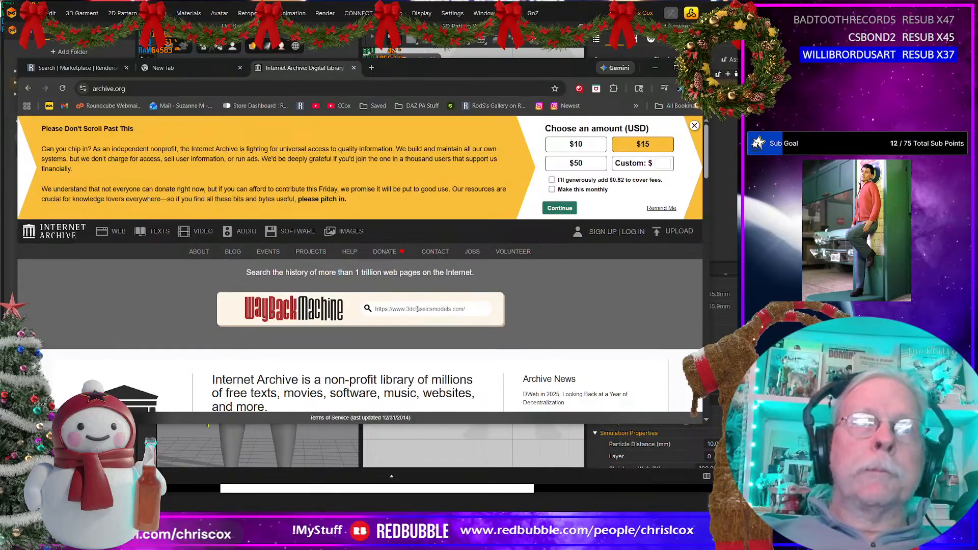
pyautogui.press('Delete')
pyautogui.press('Delete')
pyautogui.press('Delete')
pyautogui.press('Delete')
pyautogui.press('Delete')
pyautogui.press('Delete')
pyautogui.press('Delete')
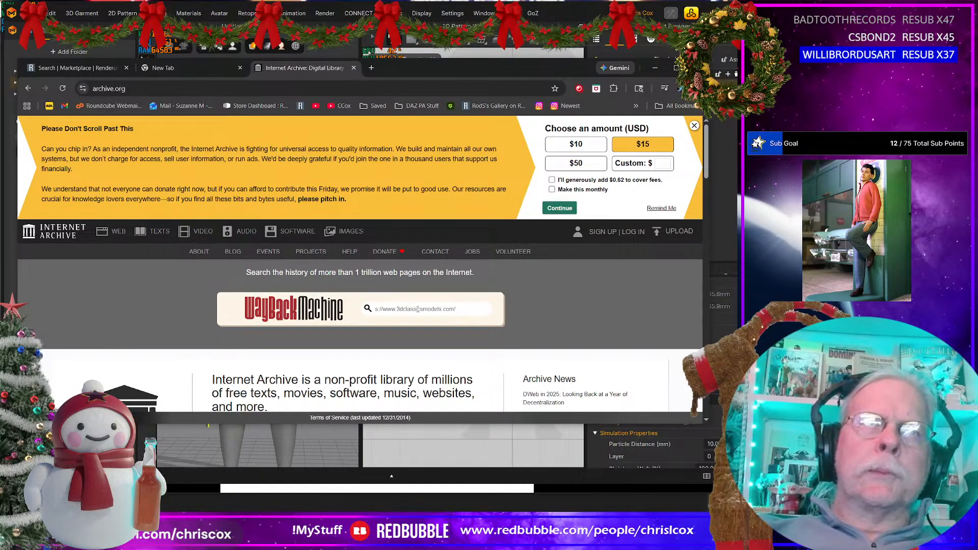
pyautogui.press('Delete')
pyautogui.press('Return')
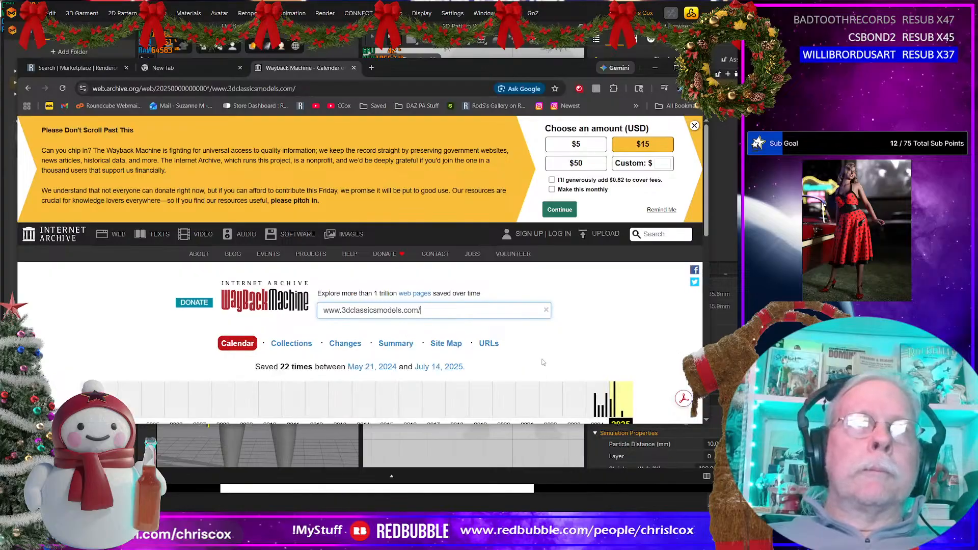
# Step: Open the site's archived snapshot from July 14, 2025 in the 2025 capture calendar
pyautogui.scroll(-2, 637, 334)
pyautogui.click(676, 328)
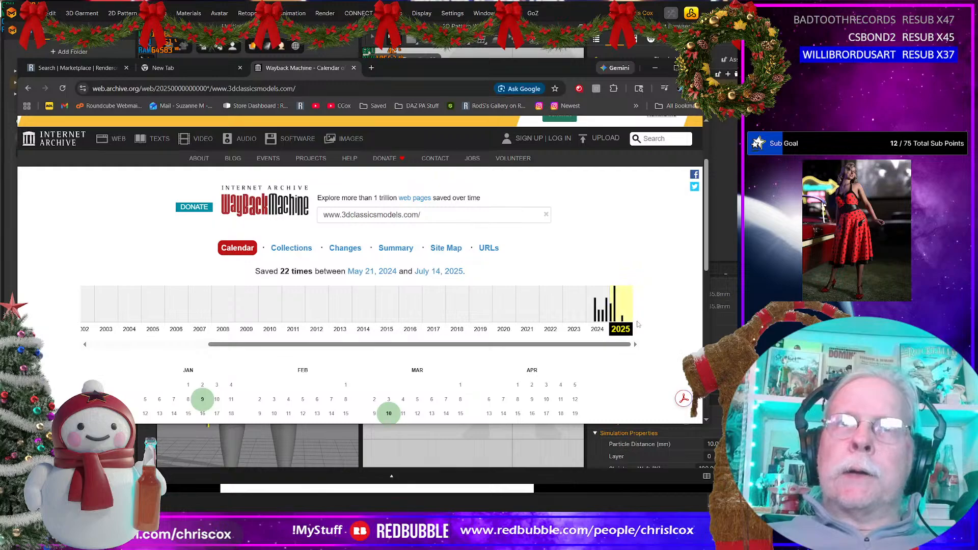
pyautogui.scroll(-5, 637, 323)
pyautogui.scroll(4, 638, 325)
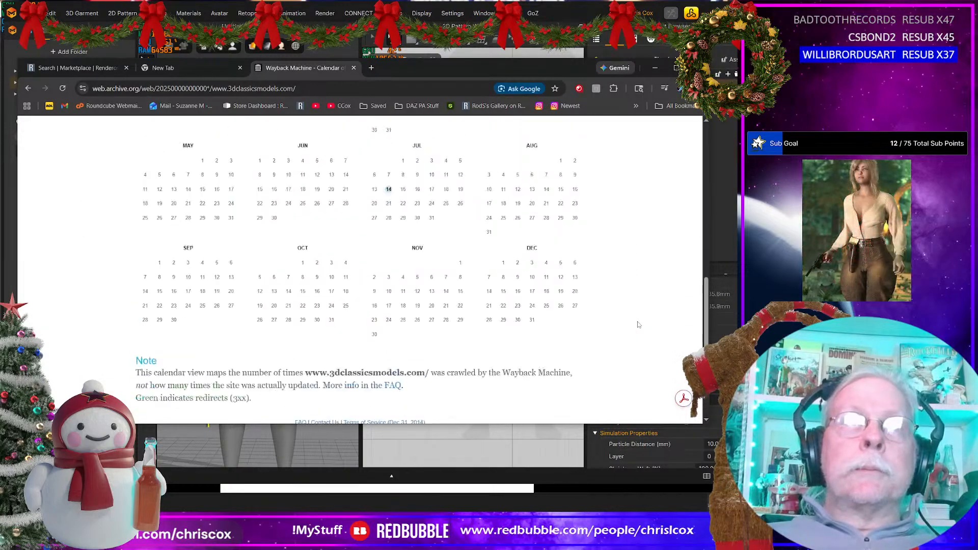
pyautogui.scroll(-3, 637, 323)
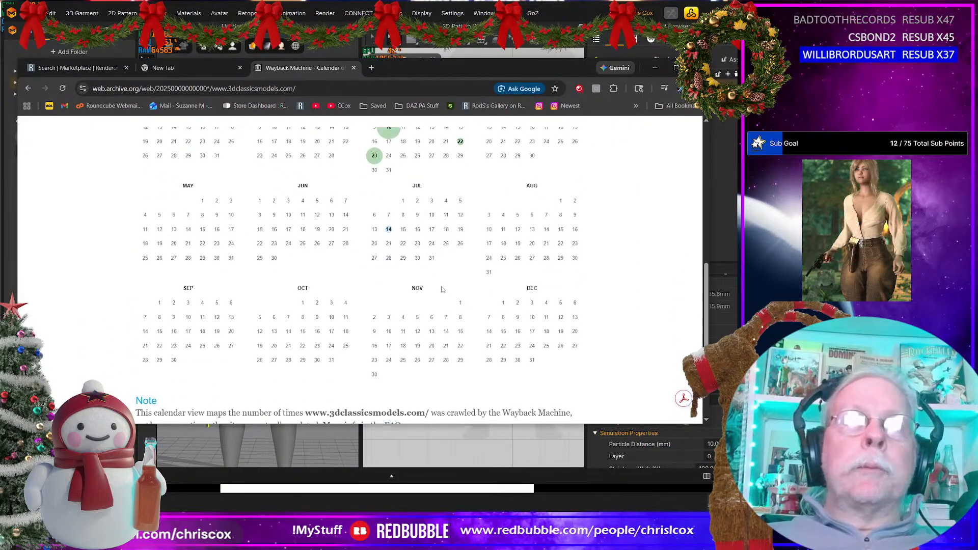
pyautogui.moveTo(389, 231)
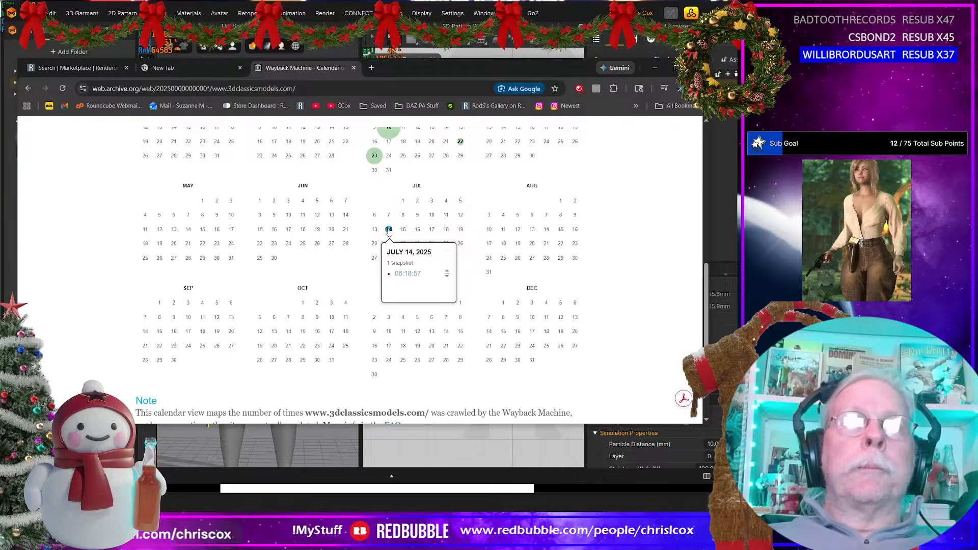
pyautogui.click(407, 274)
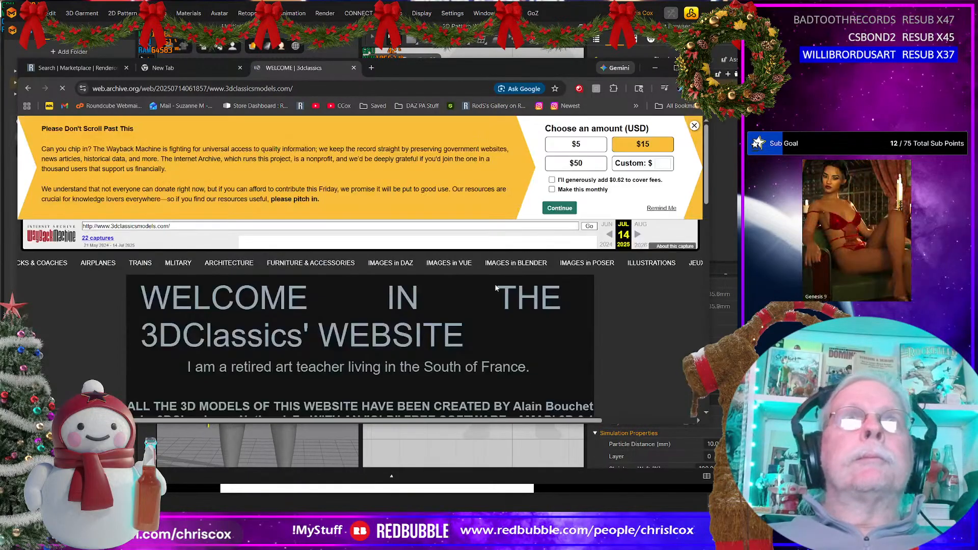
# Step: Read through the archived 3DClassics welcome page, then move the browser away from the garment workspace
pyautogui.scroll(-2, 454, 326)
pyautogui.scroll(-5, 454, 325)
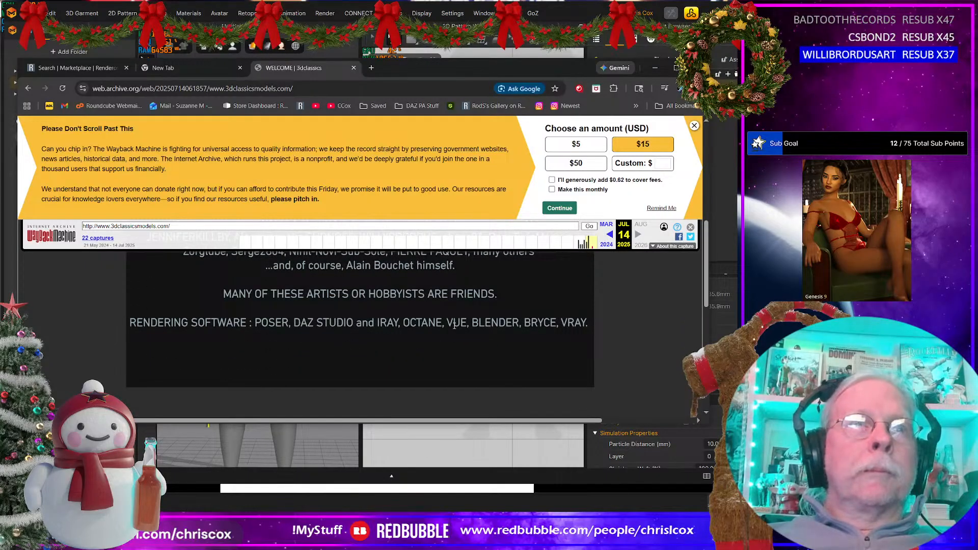
pyautogui.scroll(7, 454, 325)
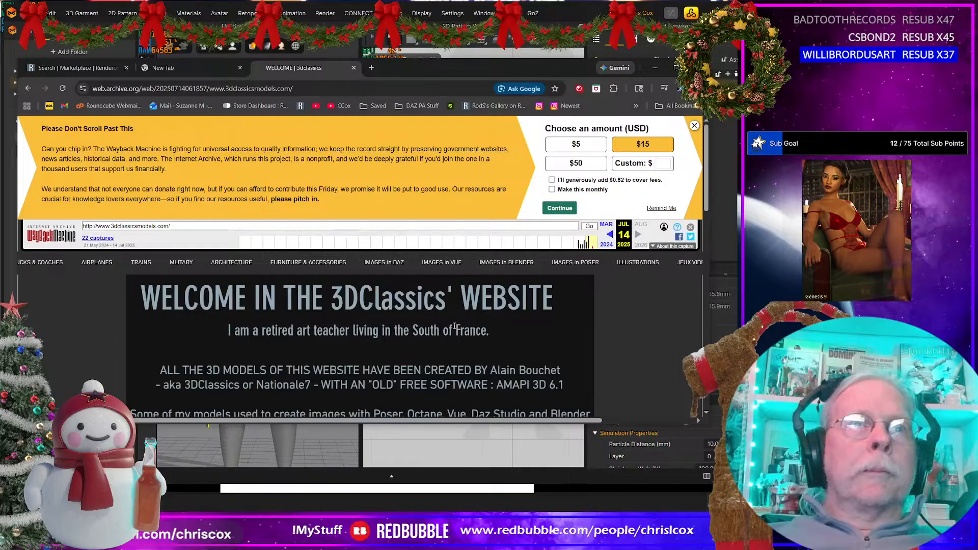
pyautogui.scroll(-2, 454, 326)
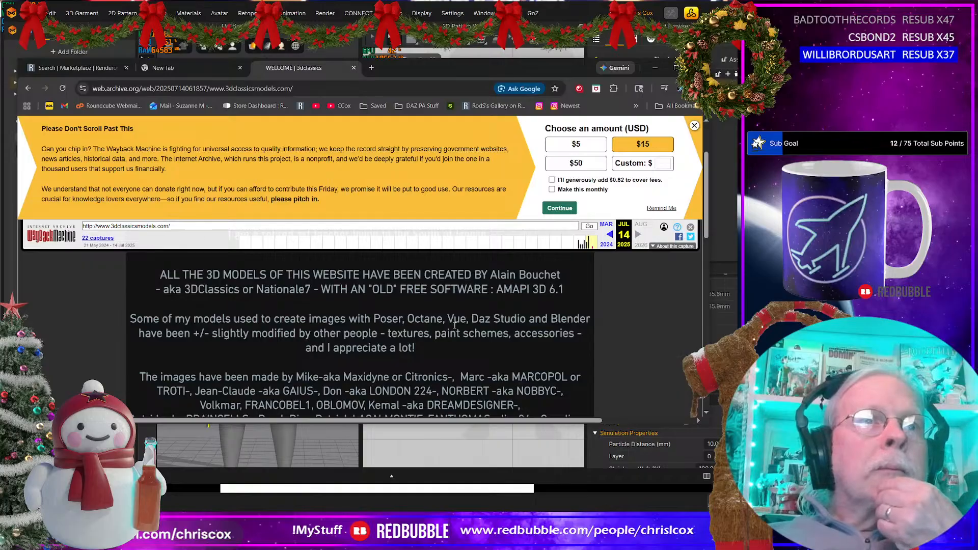
pyautogui.scroll(-2, 454, 325)
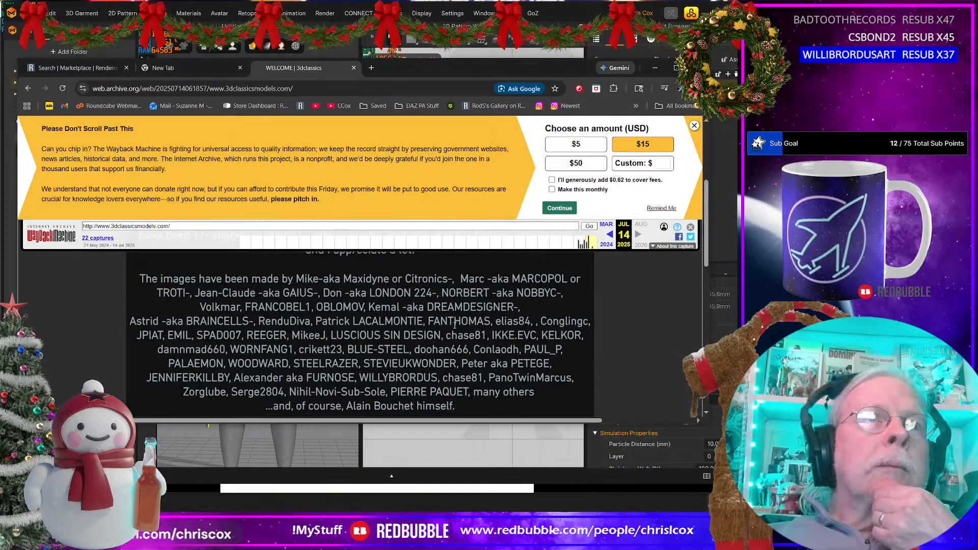
pyautogui.scroll(-5, 454, 325)
pyautogui.scroll(10, 454, 325)
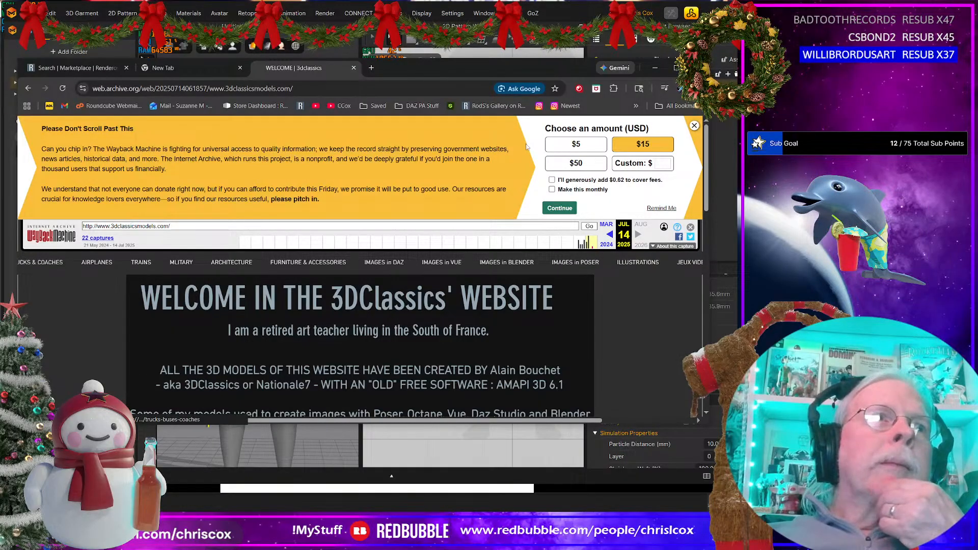
pyautogui.moveTo(556, 75); pyautogui.dragTo(977, 81)
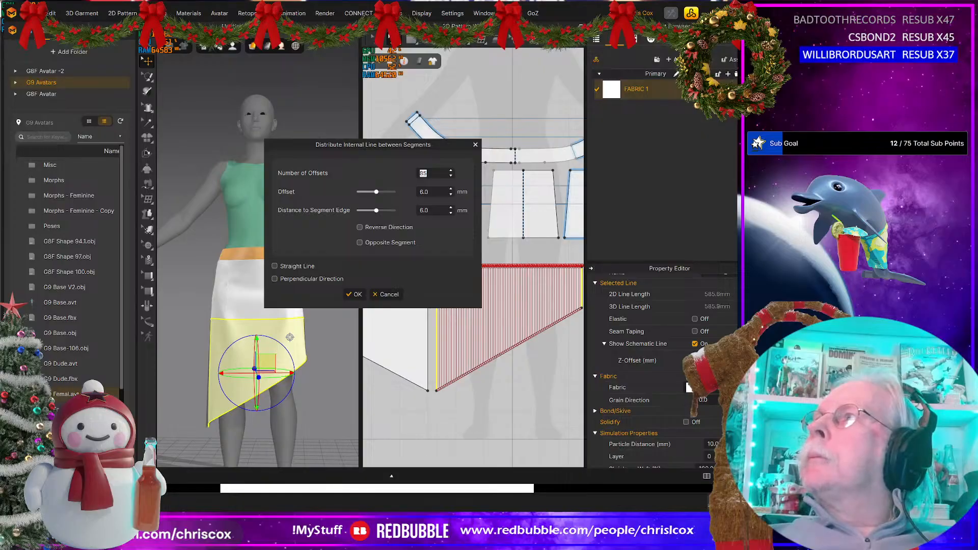
# Step: Create the distributed internal lines on the slanted lower front panel and cut the panel along all of them
pyautogui.click(355, 295)
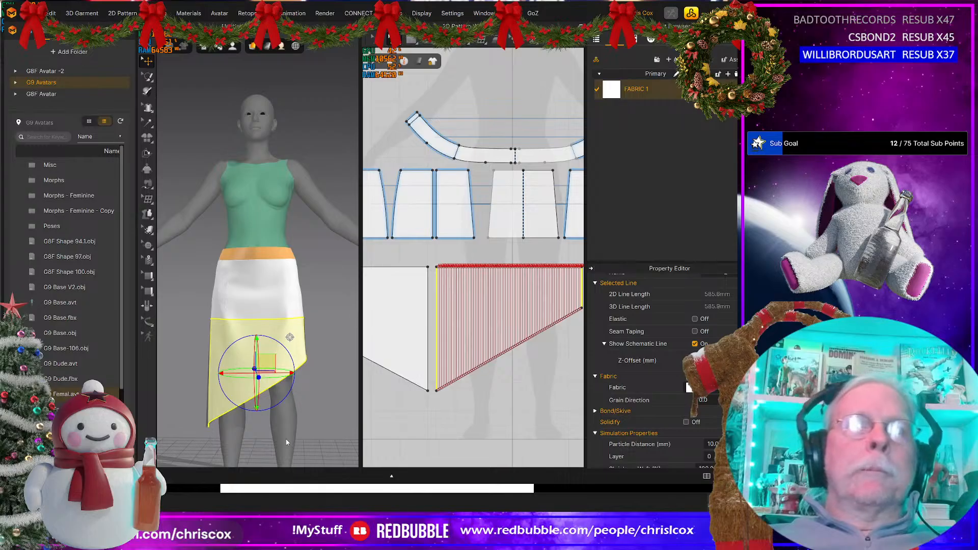
pyautogui.scroll(2, 505, 388)
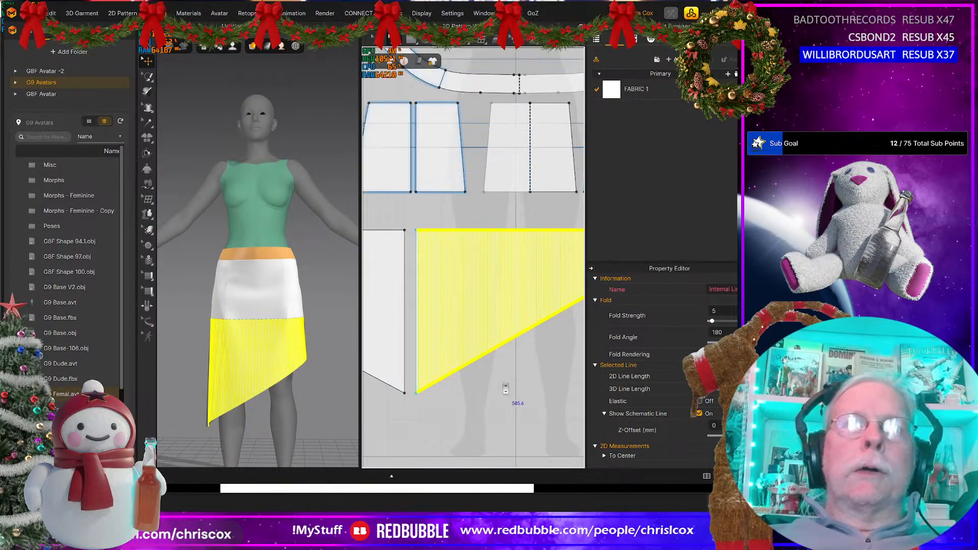
pyautogui.scroll(4, 505, 388)
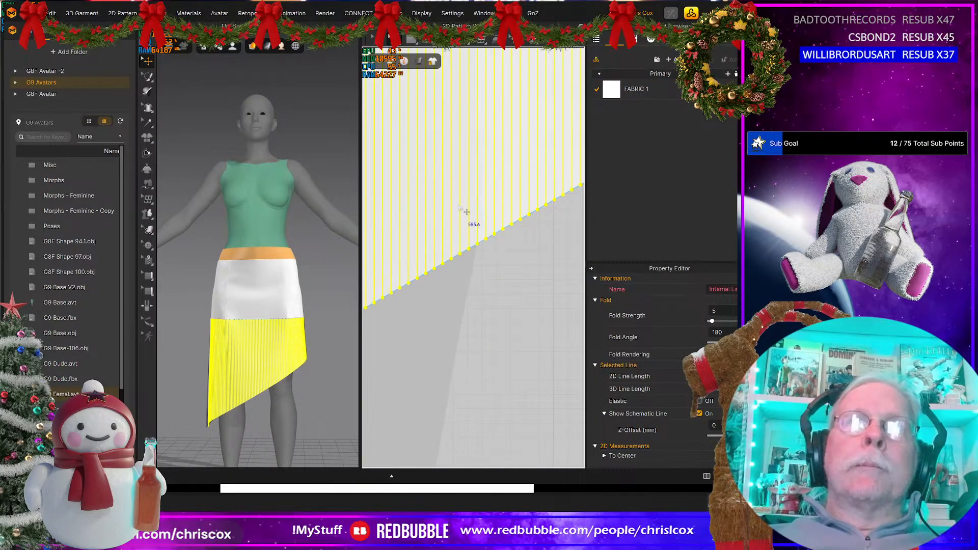
pyautogui.rightClick(460, 206)
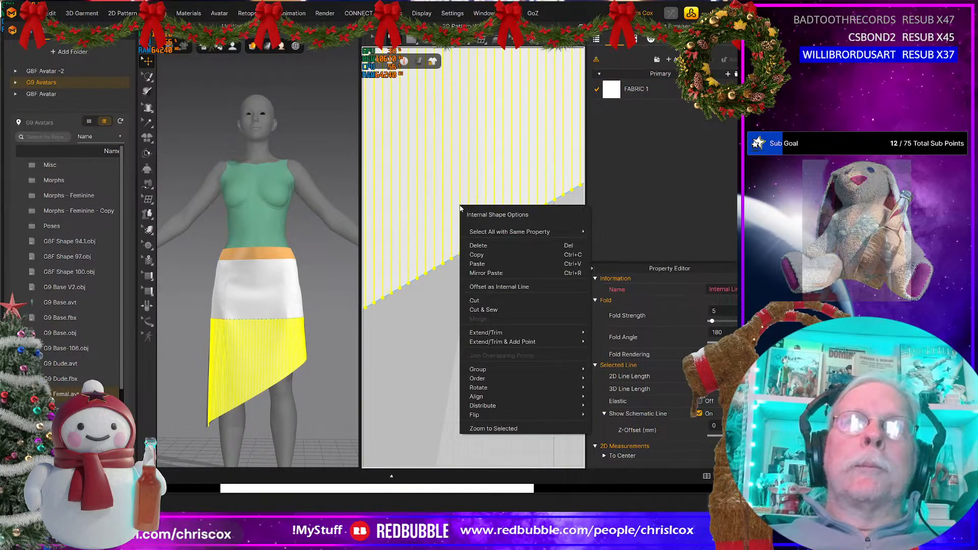
pyautogui.click(474, 301)
# Step: Simulate the garment so the cut strips drape as fringe, and inspect the skirt from the front and side
pyautogui.click(287, 399)
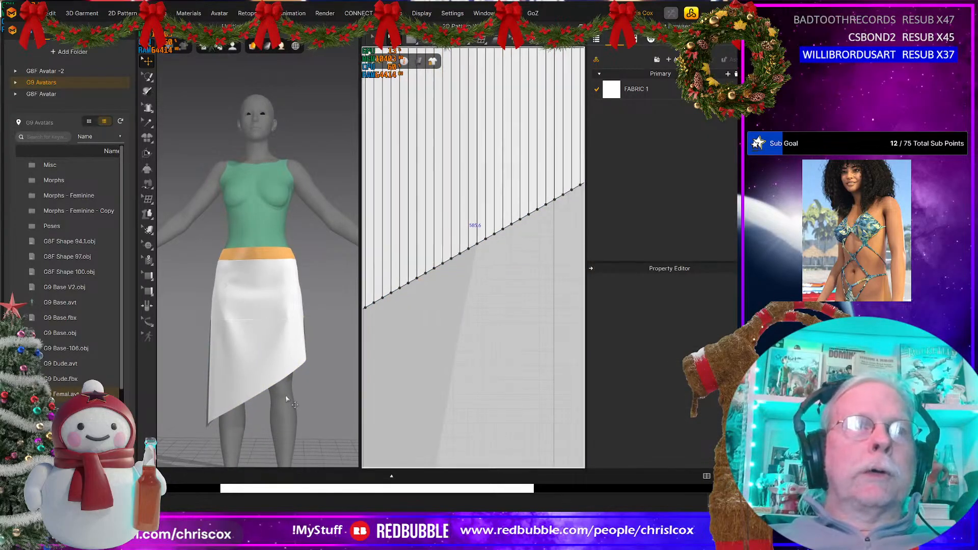
pyautogui.press('space')
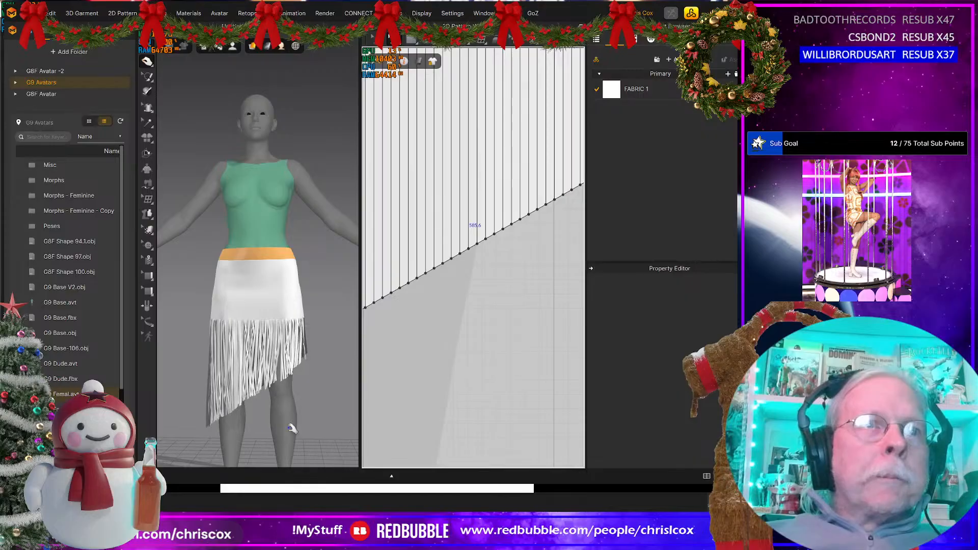
pyautogui.scroll(6, 291, 429)
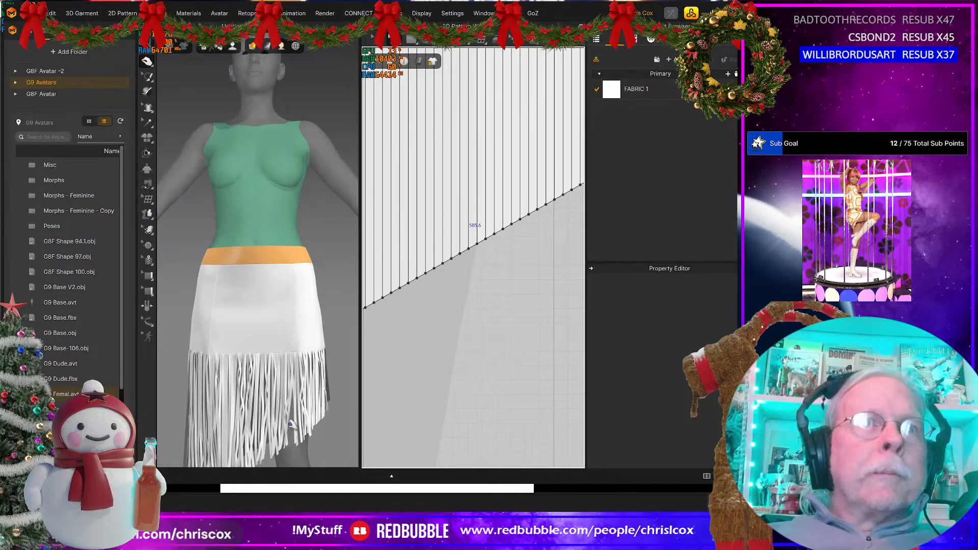
pyautogui.moveTo(292, 392); pyautogui.dragTo(292, 205, button='middle')
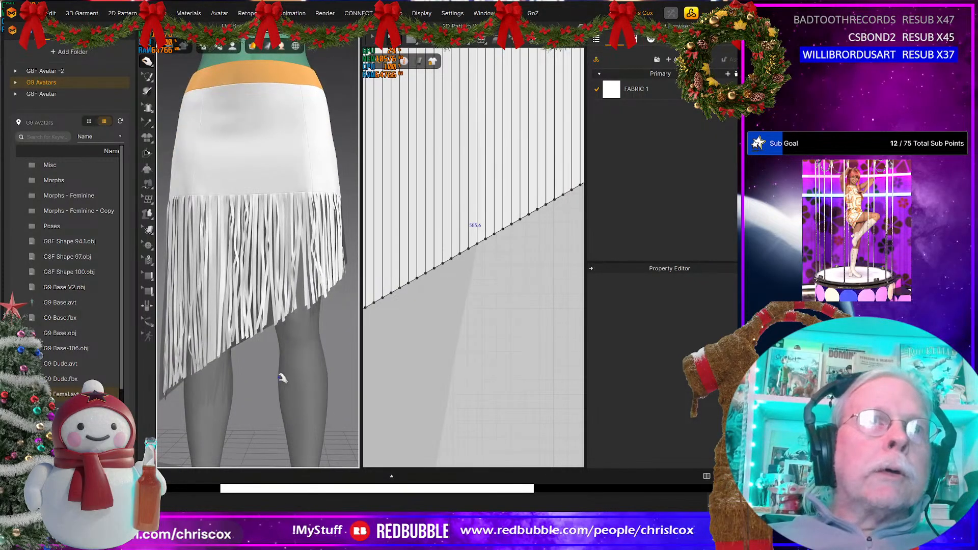
pyautogui.moveTo(281, 378); pyautogui.dragTo(375, 387, button='right')
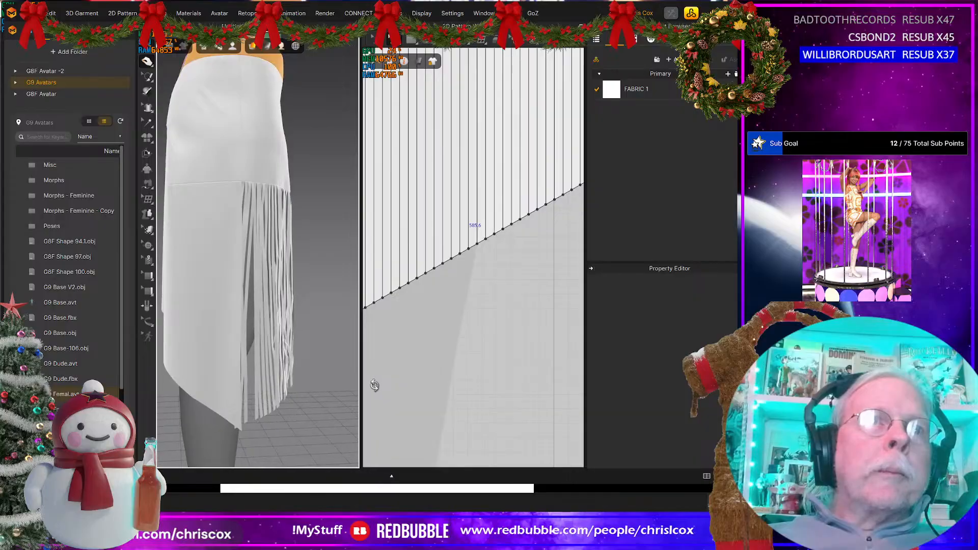
# Step: Start distributing internal lines between the two vertical side edges of the uncut lower back panel, using the offset along curve option
pyautogui.scroll(-5, 445, 388)
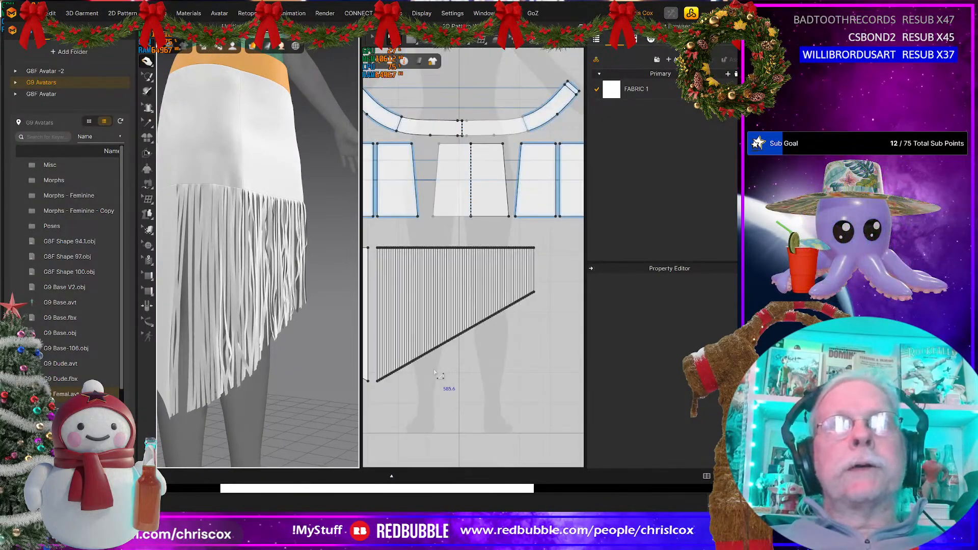
pyautogui.moveTo(523, 360); pyautogui.dragTo(560, 358, button='middle')
pyautogui.moveTo(432, 294); pyautogui.dragTo(477, 302, button='middle')
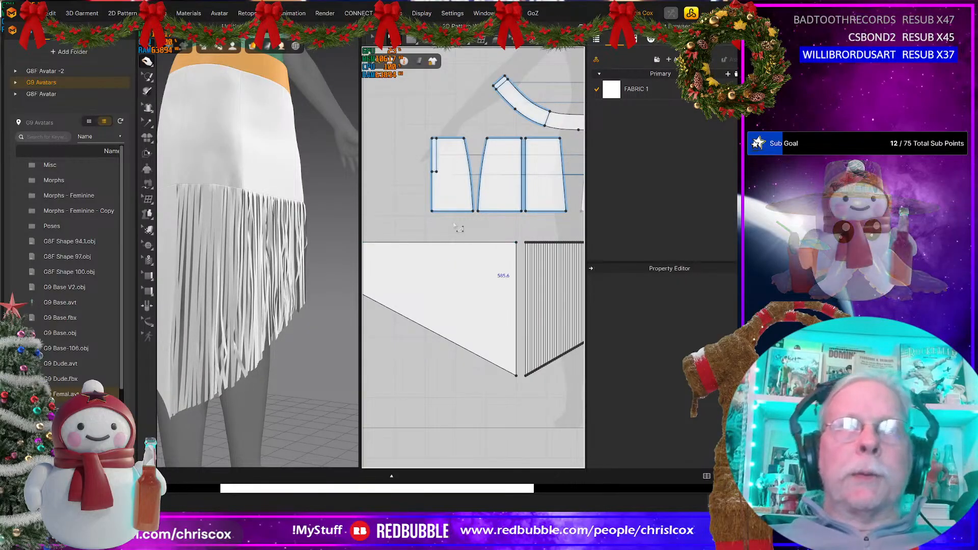
pyautogui.click(516, 284)
pyautogui.moveTo(505, 276); pyautogui.dragTo(517, 277, button='middle')
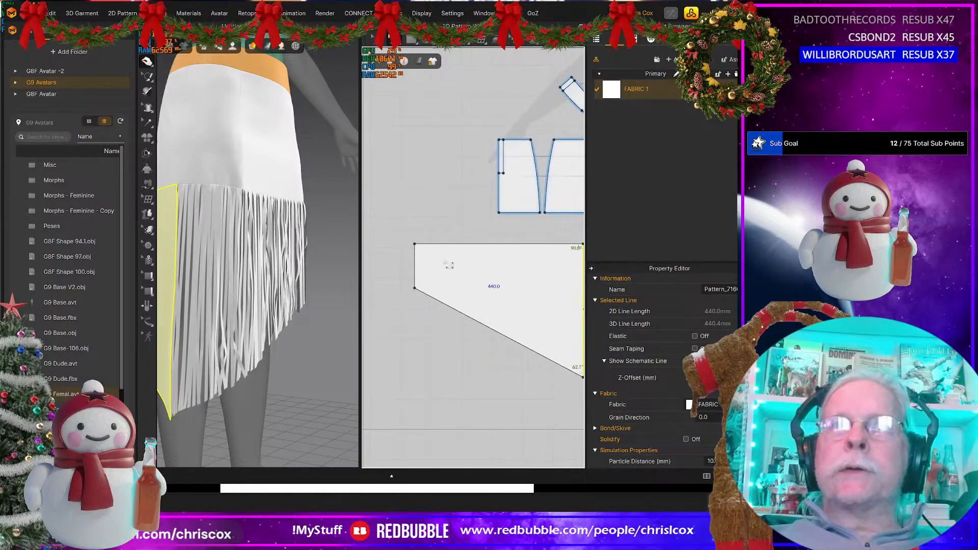
pyautogui.rightClick(414, 266)
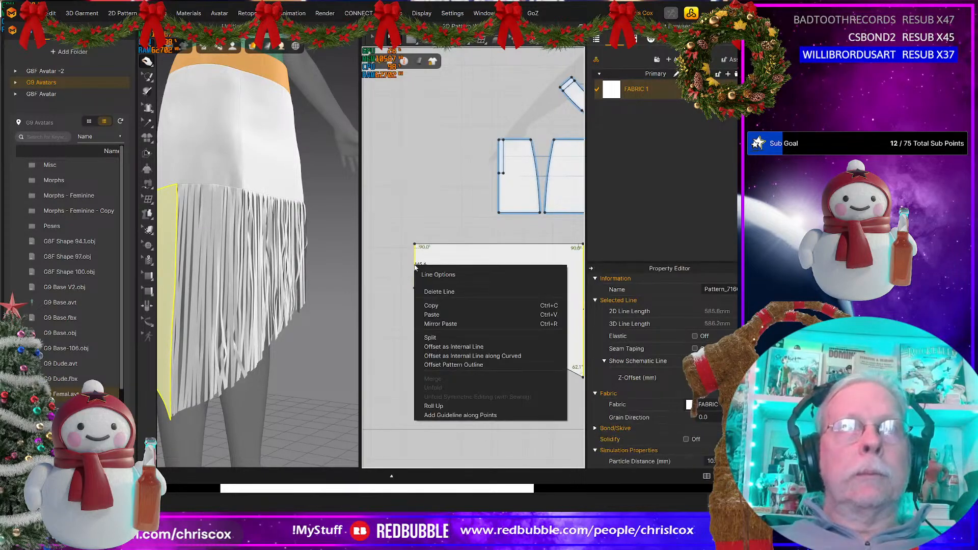
pyautogui.click(465, 357)
pyautogui.click(465, 356)
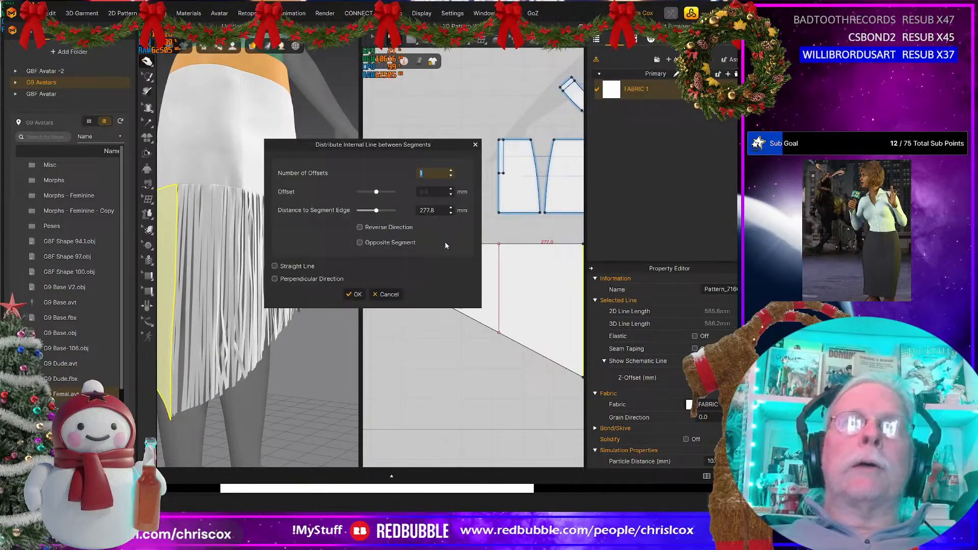
# Step: Create 91 evenly distributed internal lines between the two side edges of the lower back panel
pyautogui.click(450, 170)
pyautogui.click(450, 170)
pyautogui.click(450, 171)
pyautogui.click(451, 170)
pyautogui.click(451, 170)
pyautogui.click(450, 171)
pyautogui.click(450, 170)
pyautogui.click(451, 170)
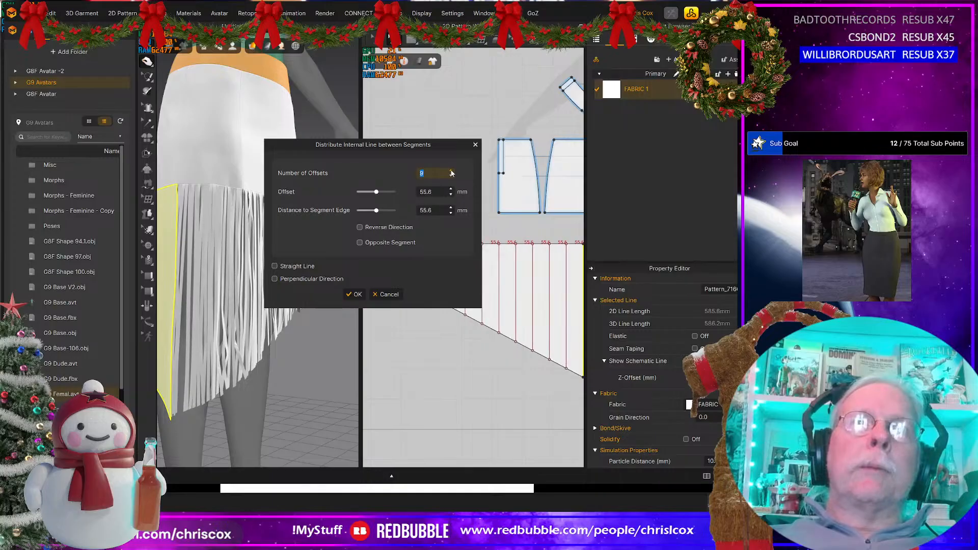
pyautogui.click(451, 171)
pyautogui.click(451, 171)
pyautogui.click(450, 171)
pyautogui.click(450, 171)
pyautogui.click(450, 172)
pyautogui.click(451, 171)
pyautogui.click(451, 171)
pyautogui.click(450, 171)
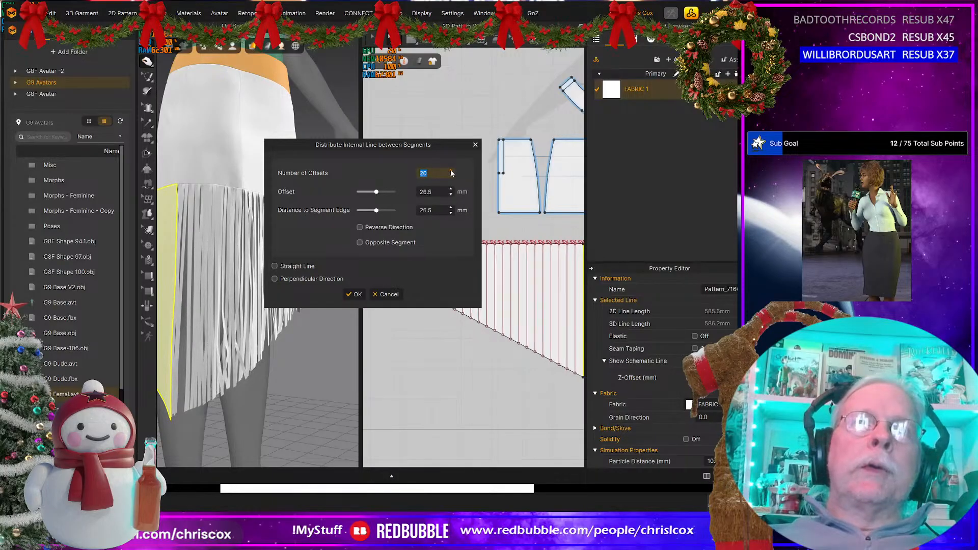
pyautogui.click(451, 172)
pyautogui.click(451, 171)
pyautogui.click(451, 171)
pyautogui.click(451, 171)
pyautogui.click(450, 171)
pyautogui.click(451, 171)
pyautogui.click(451, 171)
pyautogui.click(451, 171)
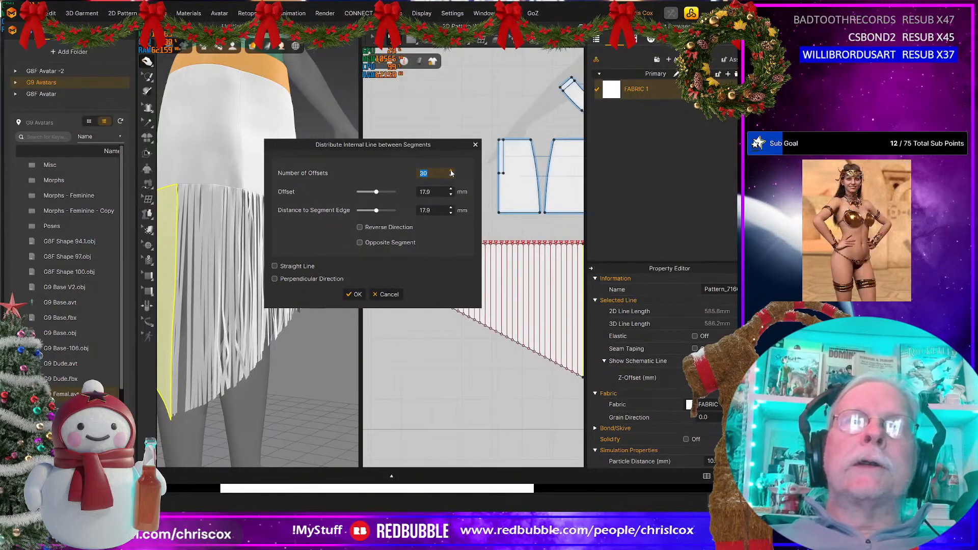
pyautogui.click(450, 171)
pyautogui.click(450, 171)
pyautogui.click(451, 171)
pyautogui.click(451, 171)
pyautogui.click(451, 171)
pyautogui.click(451, 172)
pyautogui.click(451, 171)
pyautogui.click(451, 171)
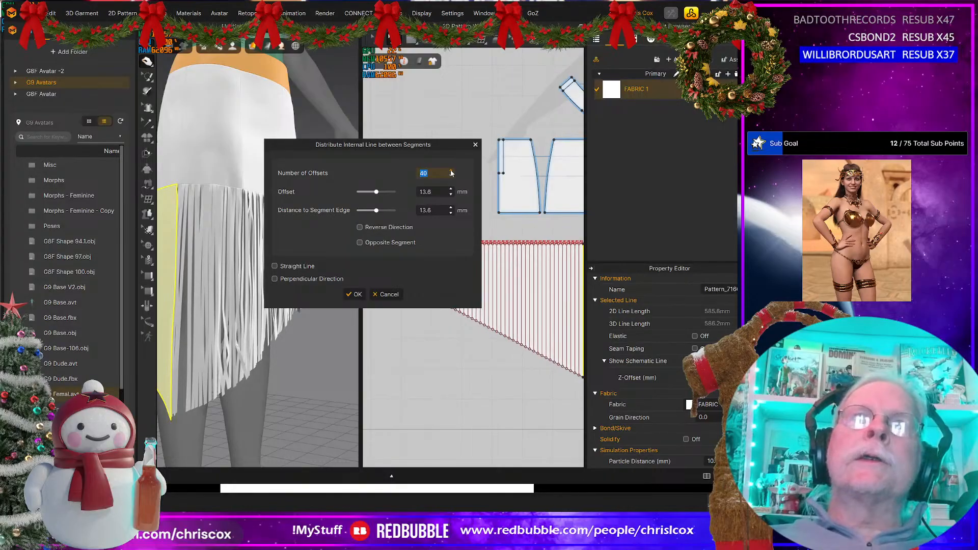
pyautogui.click(451, 172)
pyautogui.click(451, 172)
pyautogui.click(451, 172)
pyautogui.click(450, 172)
pyautogui.click(451, 172)
pyautogui.click(451, 172)
pyautogui.click(451, 172)
pyautogui.click(450, 171)
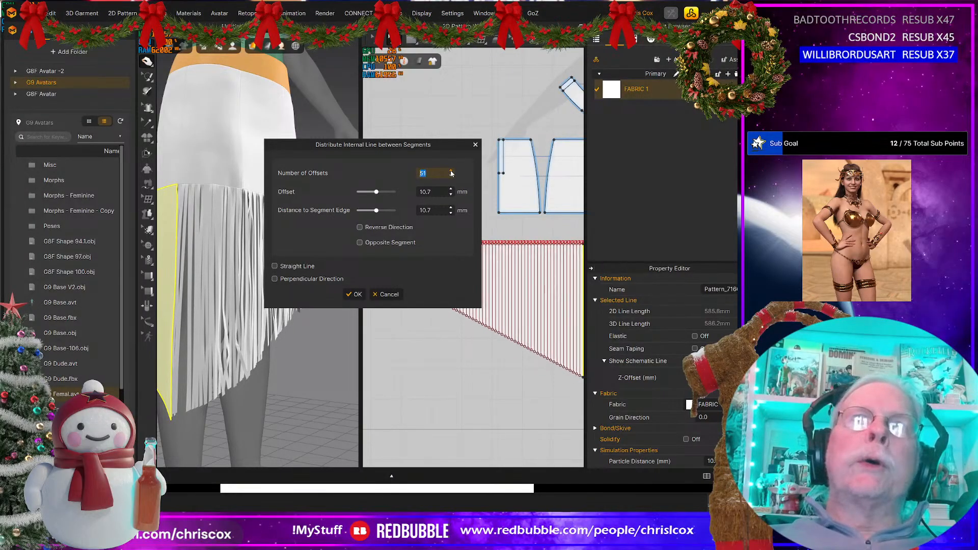
pyautogui.click(451, 172)
pyautogui.click(451, 172)
pyautogui.click(451, 172)
pyautogui.click(451, 171)
pyautogui.click(450, 172)
pyautogui.click(451, 172)
pyautogui.click(451, 172)
pyautogui.click(451, 171)
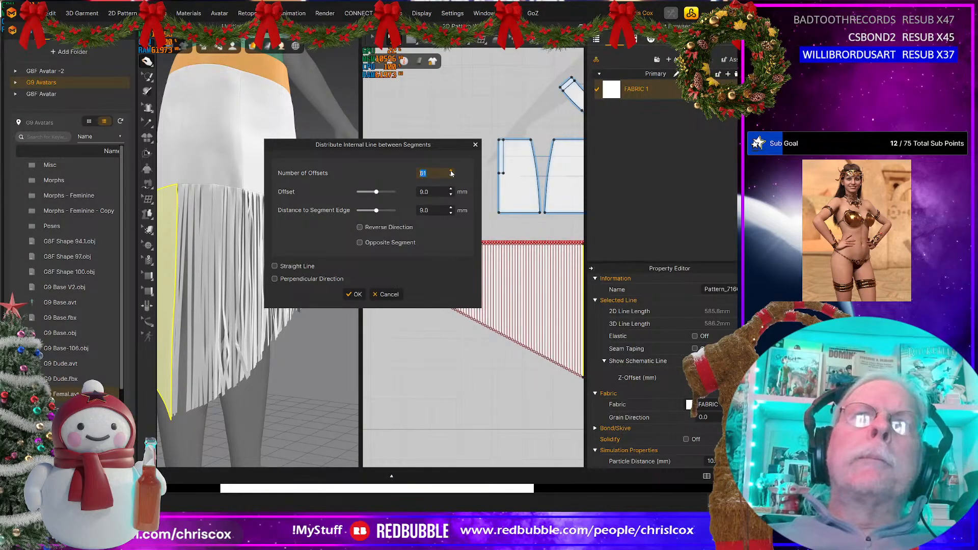
pyautogui.click(451, 171)
pyautogui.click(450, 171)
pyautogui.click(451, 172)
pyautogui.click(451, 171)
pyautogui.click(451, 171)
pyautogui.click(451, 171)
pyautogui.click(451, 171)
pyautogui.click(451, 171)
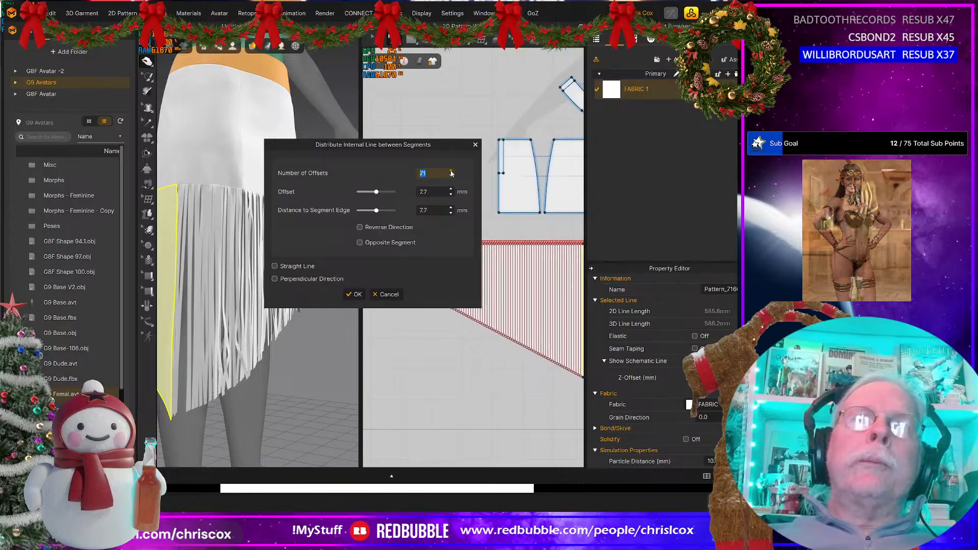
pyautogui.click(451, 171)
pyautogui.click(451, 171)
pyautogui.click(451, 171)
pyautogui.click(450, 171)
pyautogui.click(451, 172)
pyautogui.click(451, 171)
pyautogui.click(450, 171)
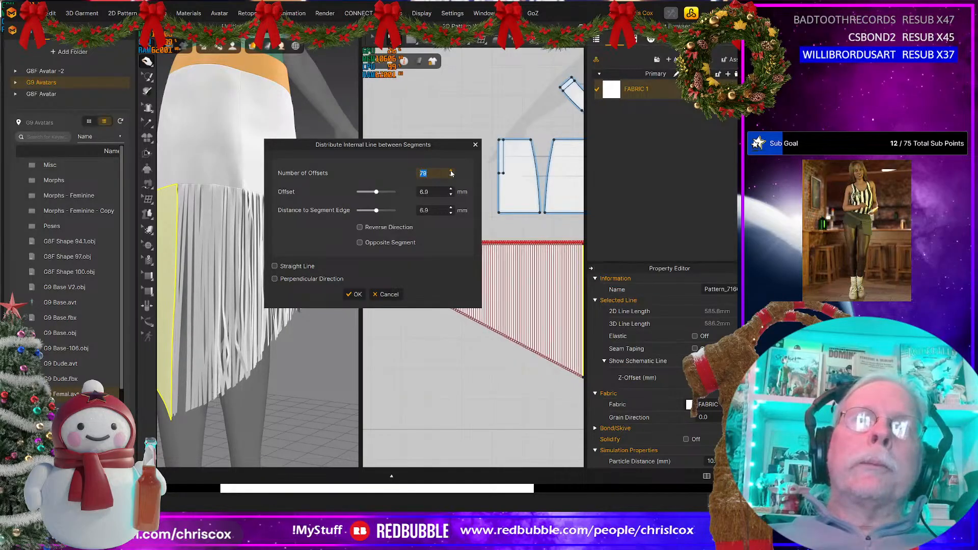
pyautogui.click(451, 172)
pyautogui.click(451, 171)
pyautogui.click(451, 172)
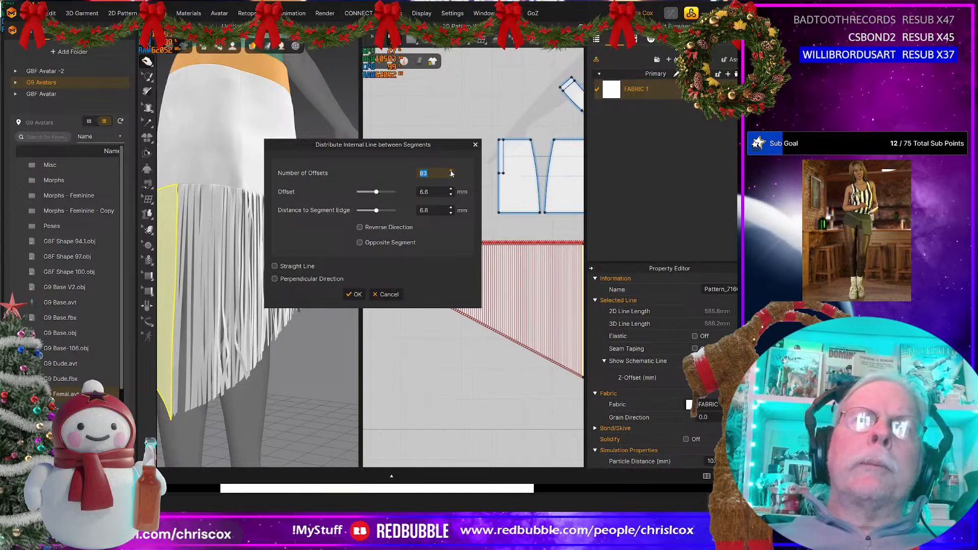
pyautogui.click(451, 172)
pyautogui.click(451, 172)
pyautogui.click(451, 172)
pyautogui.click(450, 171)
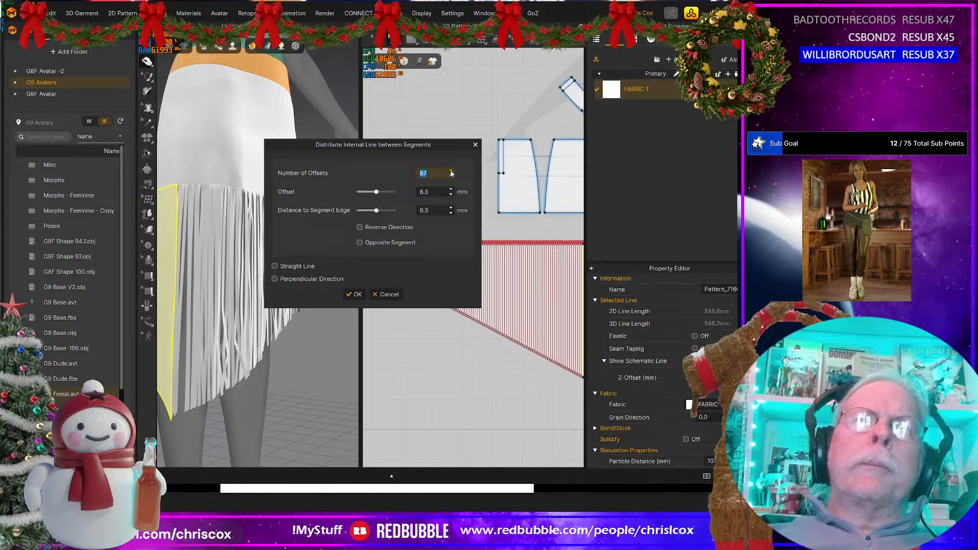
pyautogui.click(451, 171)
pyautogui.click(450, 172)
pyautogui.click(451, 172)
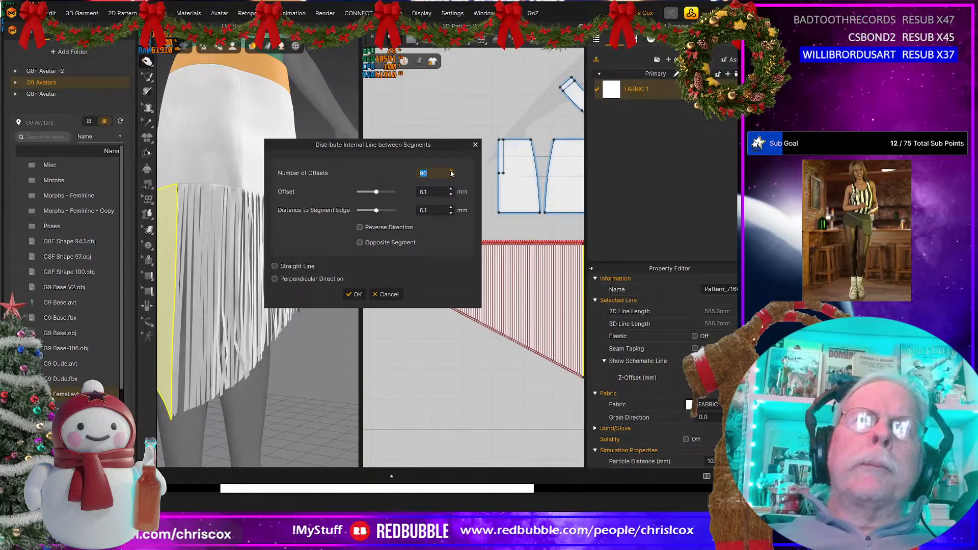
pyautogui.click(451, 171)
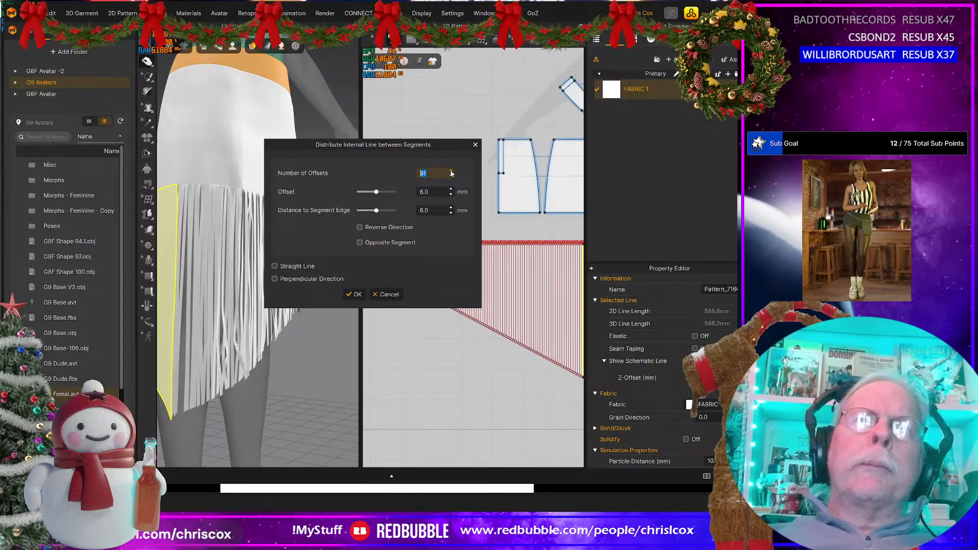
pyautogui.click(355, 295)
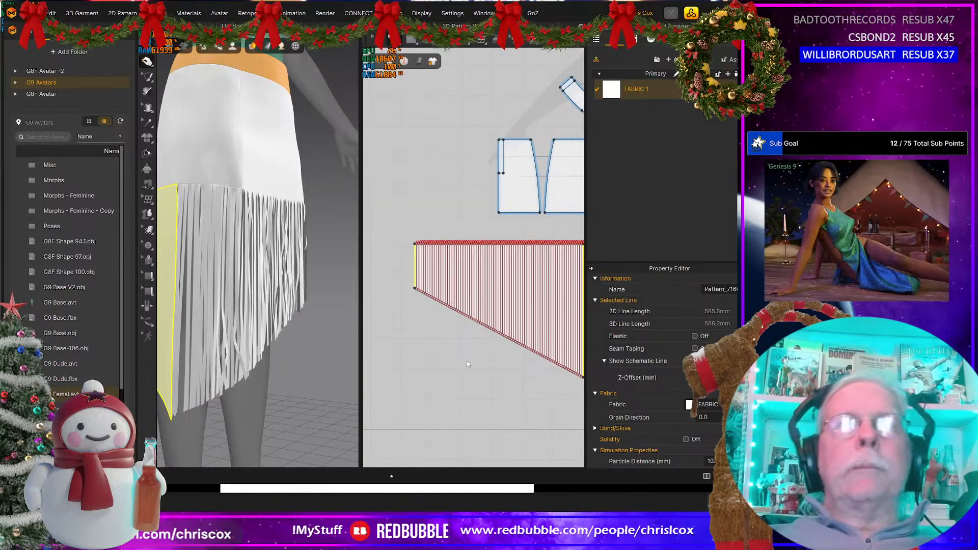
# Step: Select all the internal lines on the lower back panel and cut the panel along them
pyautogui.click(488, 305)
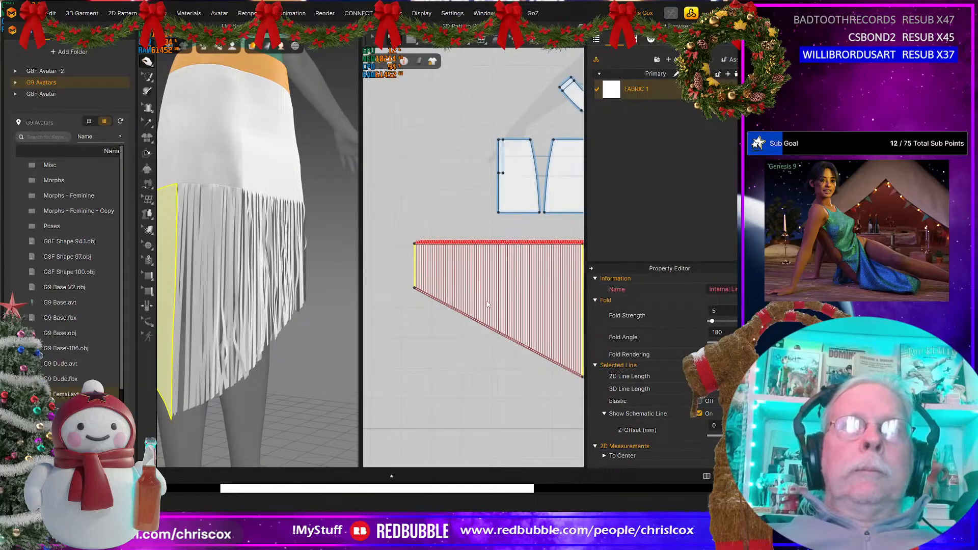
pyautogui.press('a')
pyautogui.rightClick(488, 305)
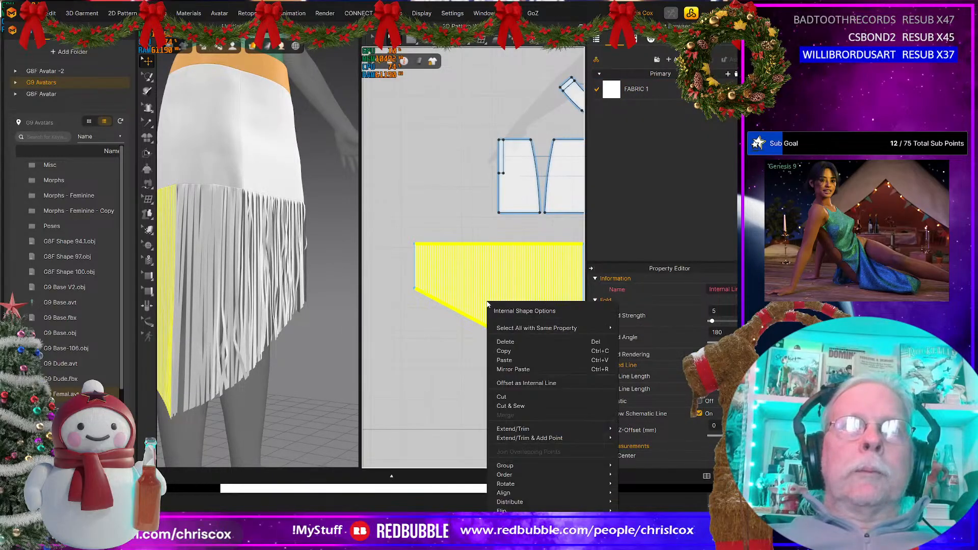
pyautogui.click(503, 398)
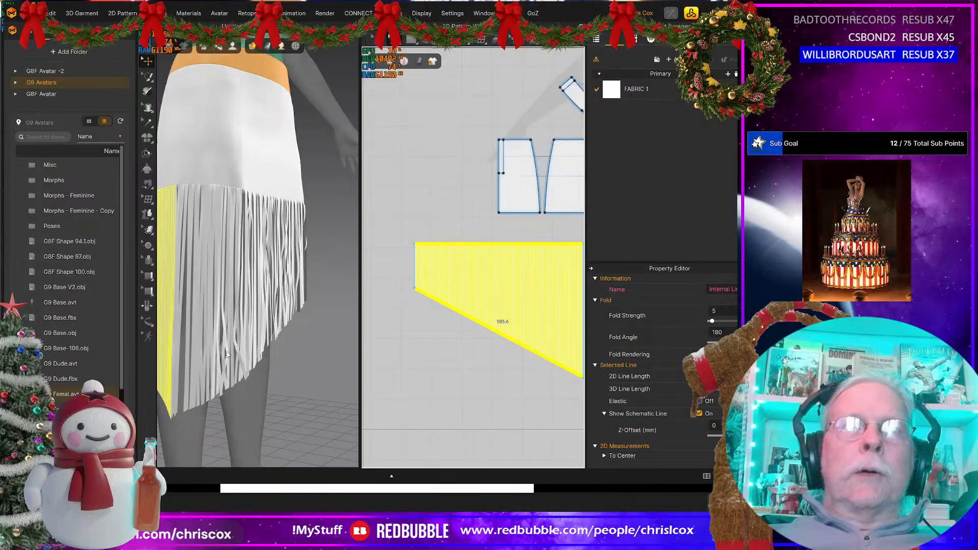
# Step: Simulate the skirt with its newly cut back strips and frame the whole avatar from the front
pyautogui.scroll(-2, 261, 390)
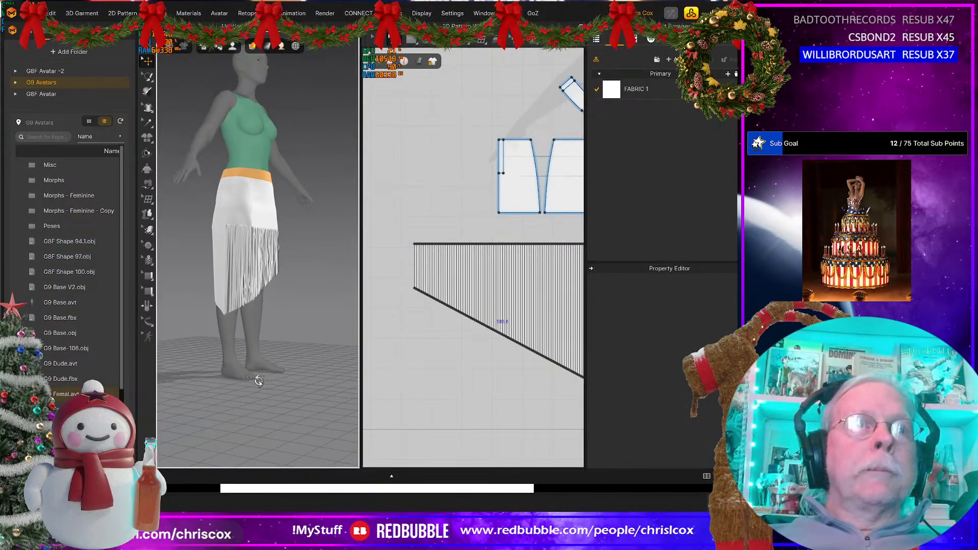
pyautogui.moveTo(258, 381); pyautogui.dragTo(204, 387, button='right')
pyautogui.press('space')
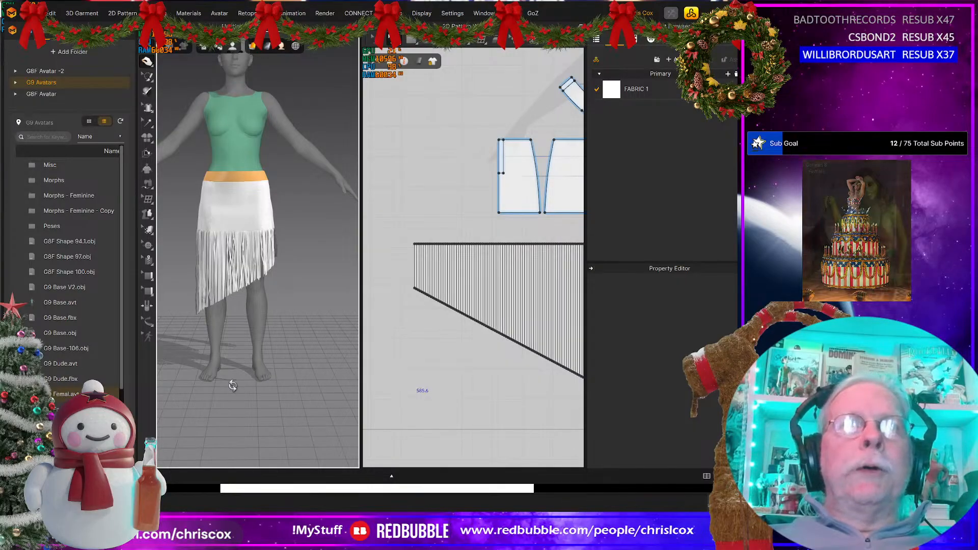
pyautogui.moveTo(234, 385)
pyautogui.mouseDown(button='right')
pyautogui.moveTo(409, 379)
pyautogui.moveTo(163, 382)
pyautogui.moveTo(236, 367)
pyautogui.moveTo(375, 377)
pyautogui.moveTo(248, 383)
pyautogui.mouseUp(button='right')
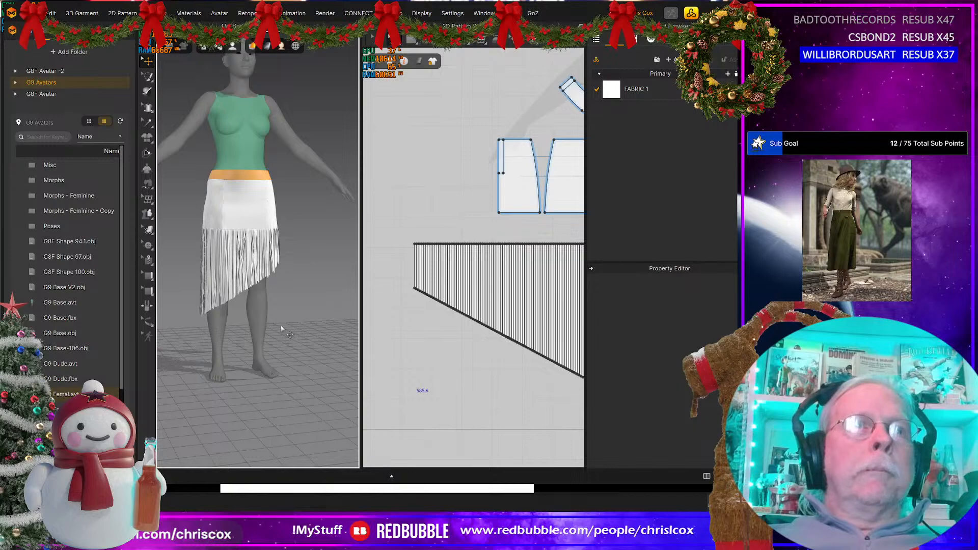
pyautogui.press('space')
pyautogui.scroll(-1, 281, 327)
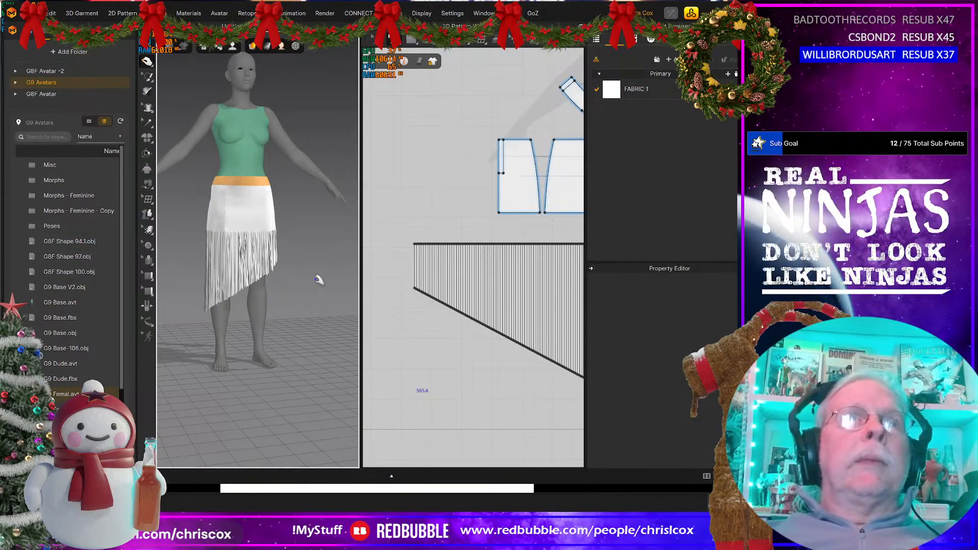
pyautogui.moveTo(316, 278); pyautogui.dragTo(324, 311, button='middle')
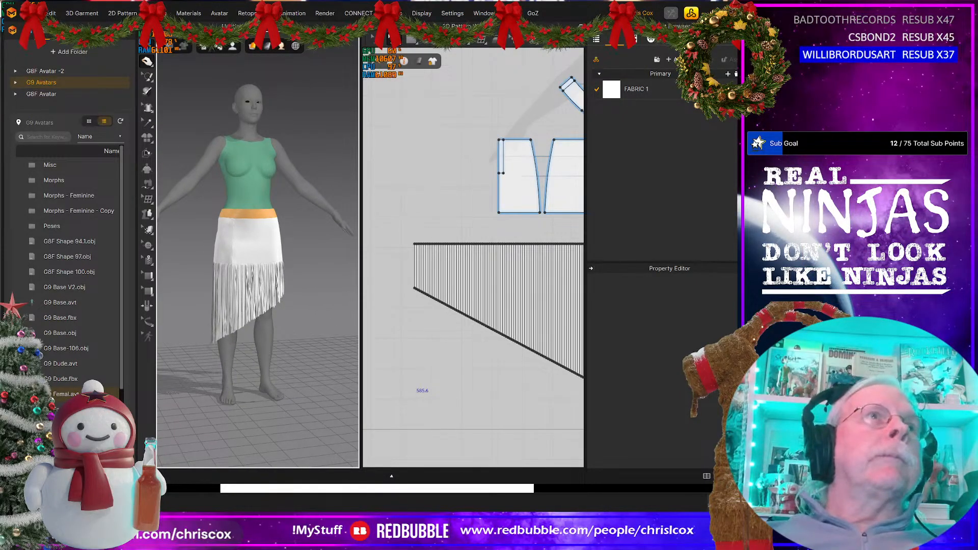
# Step: Save the project as a new file in the WIP folder of Fringe Dress, with a name beginning "Fron"
pyautogui.click(29, 13)
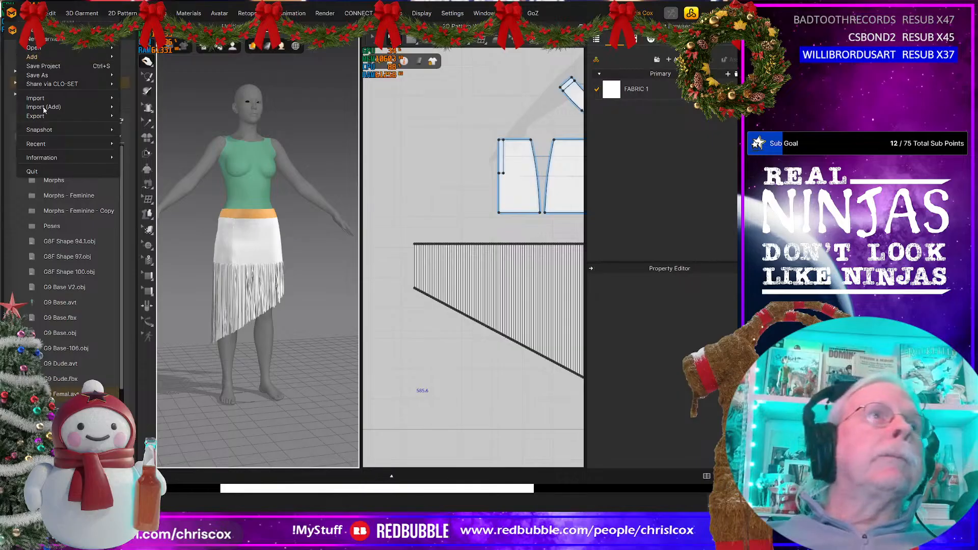
pyautogui.moveTo(102, 75)
pyautogui.click(152, 74)
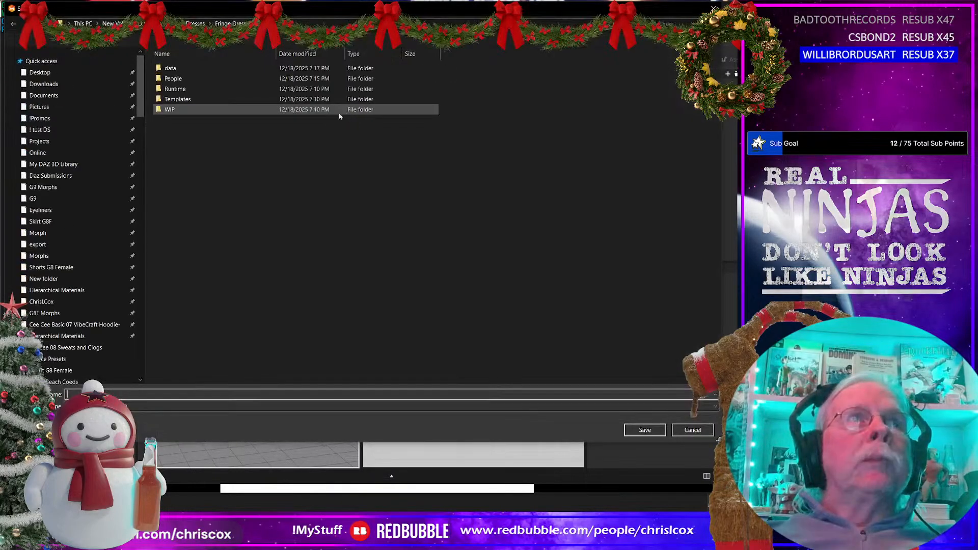
pyautogui.doubleClick(181, 109)
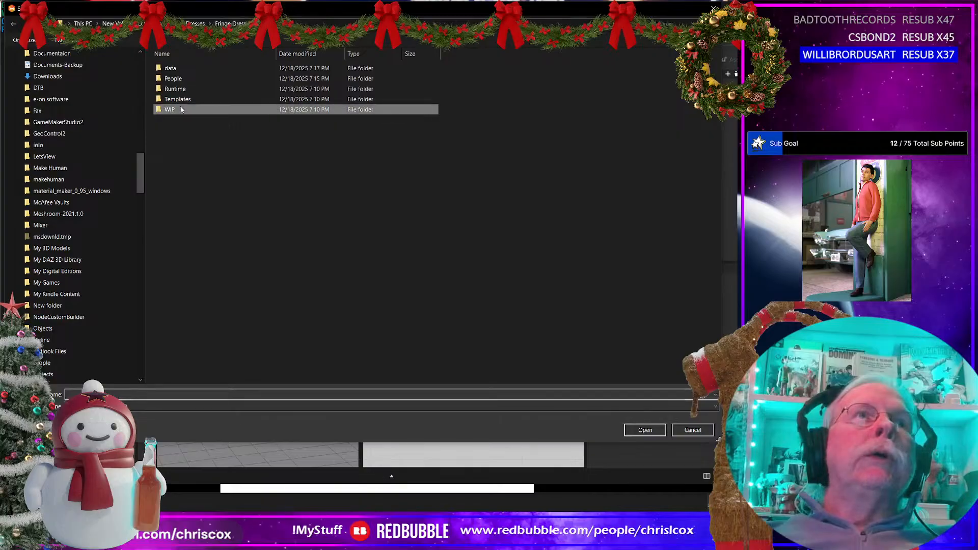
pyautogui.click(147, 391)
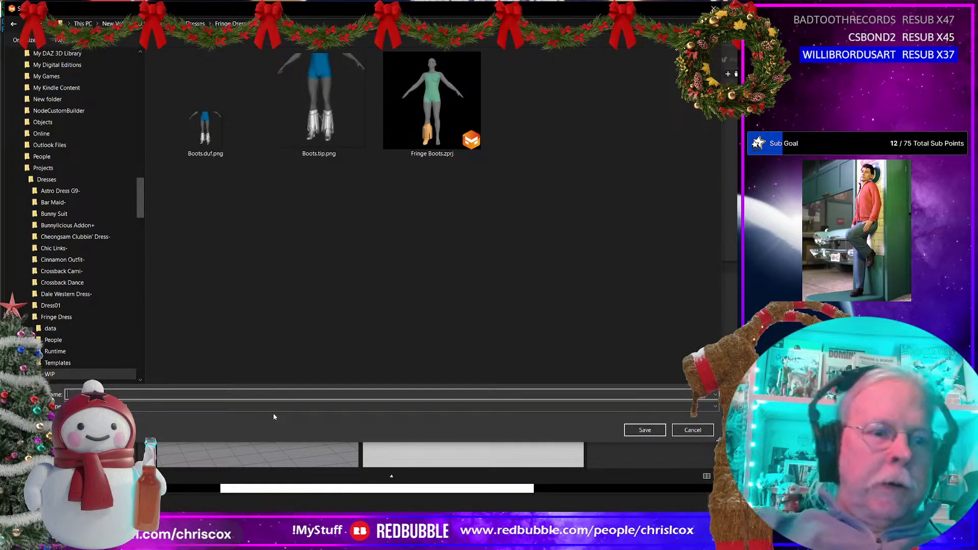
pyautogui.write('Fron')
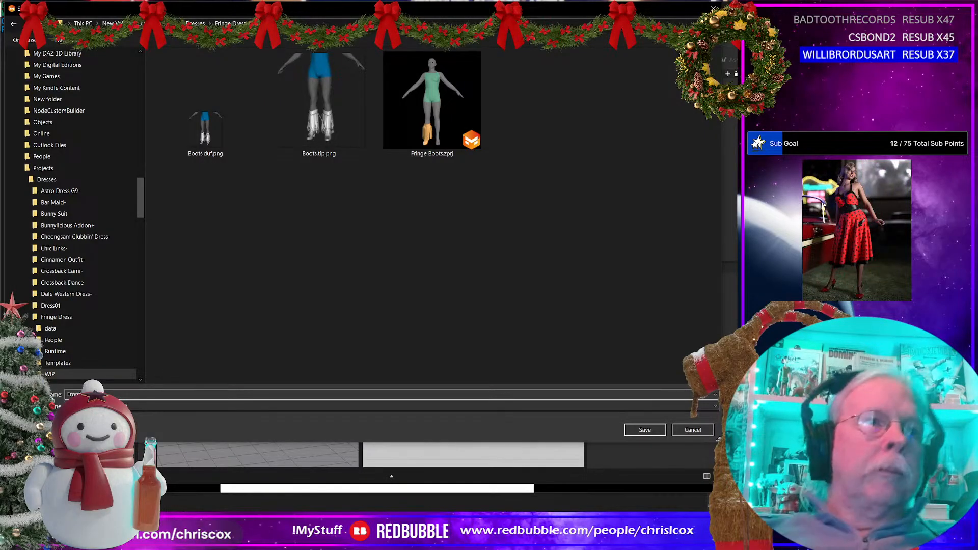
pyautogui.press('Return')
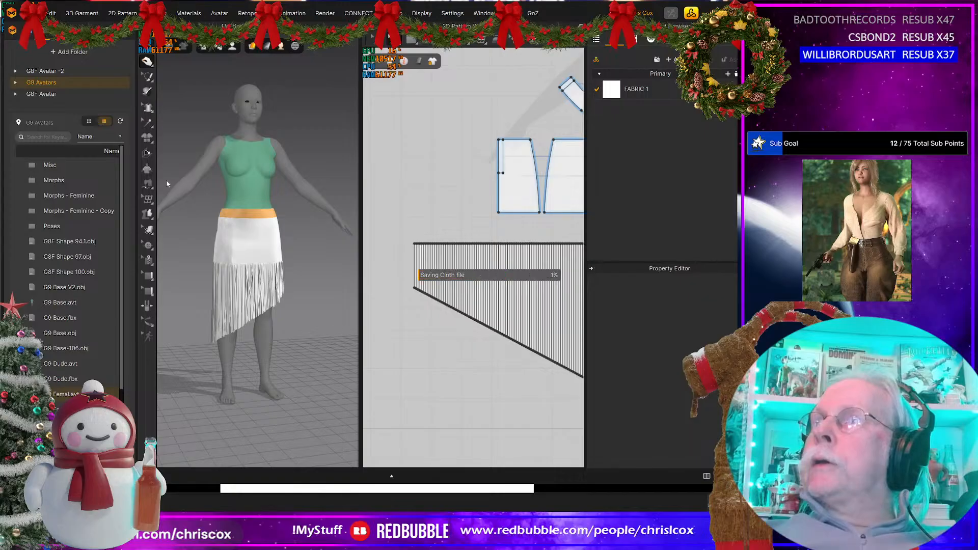
# Step: Switch to the Pictureflect Photo Viewer and examine the fringed halter top reference images, including the bodice seams, studded band and fringe
pyautogui.press('Left')
pyautogui.press('Left')
pyautogui.press('Left')
pyautogui.press('Left')
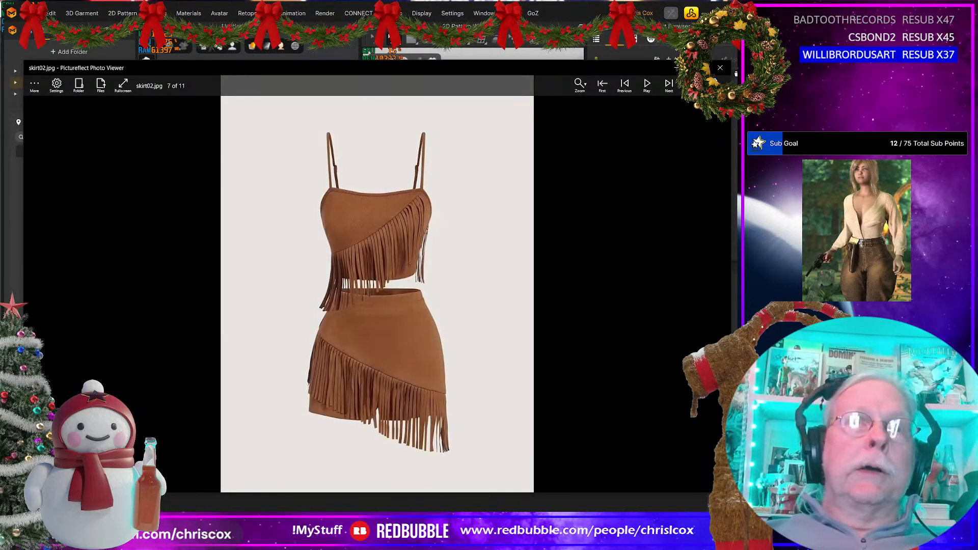
pyautogui.press('Left')
pyautogui.press('Left')
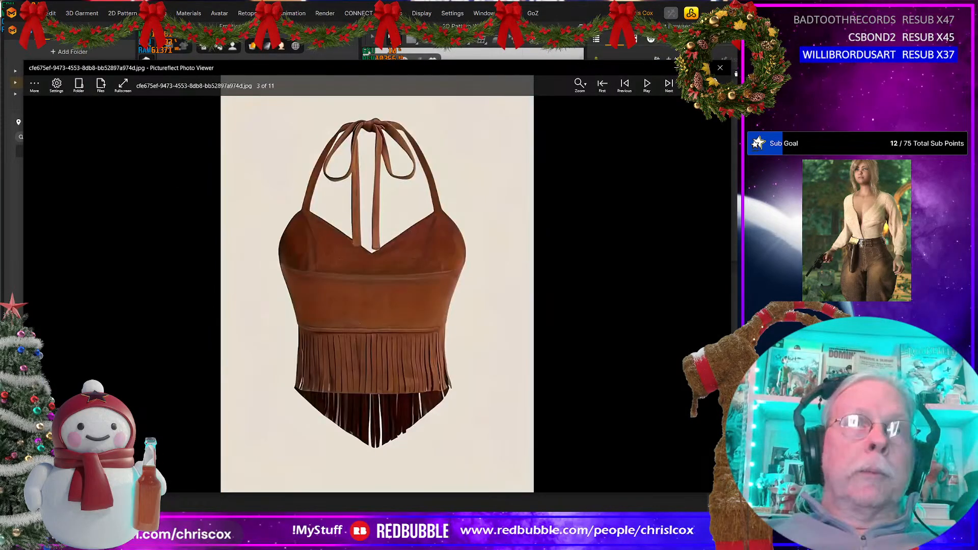
pyautogui.press('Left')
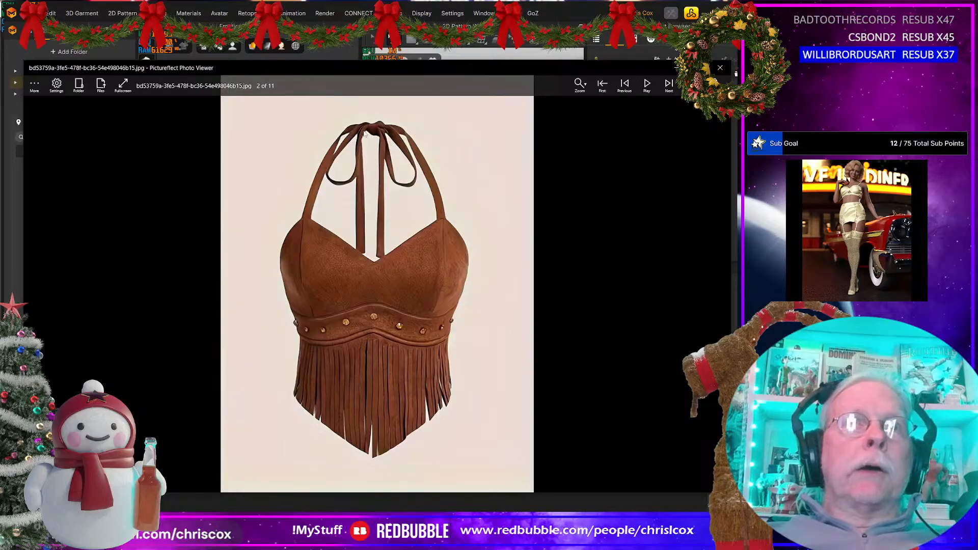
pyautogui.scroll(3, 388, 223)
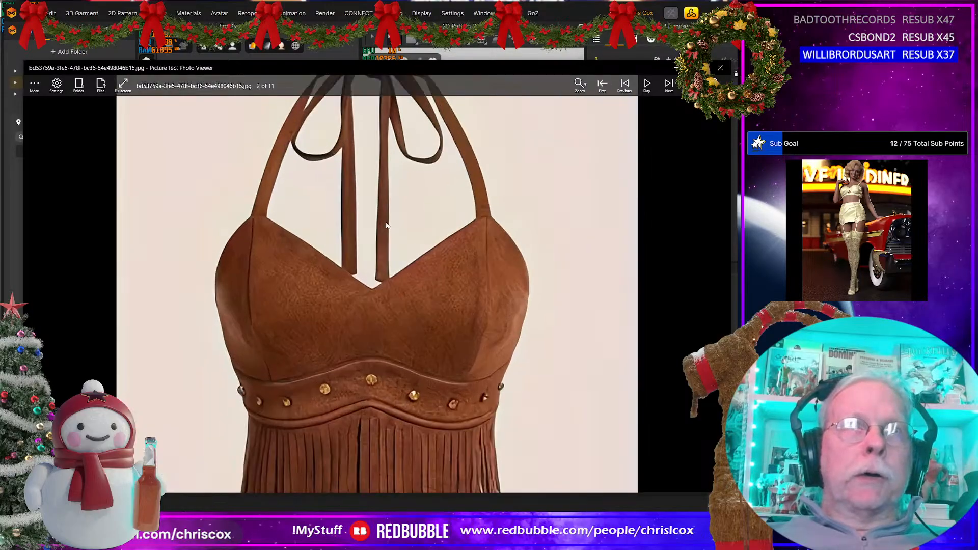
pyautogui.scroll(-5, 389, 223)
pyautogui.scroll(2, 388, 223)
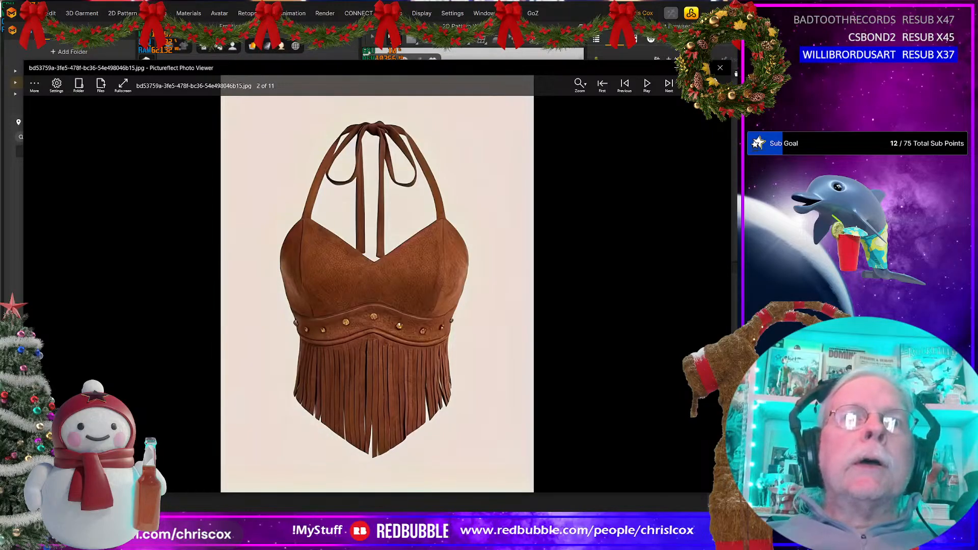
pyautogui.press('Right')
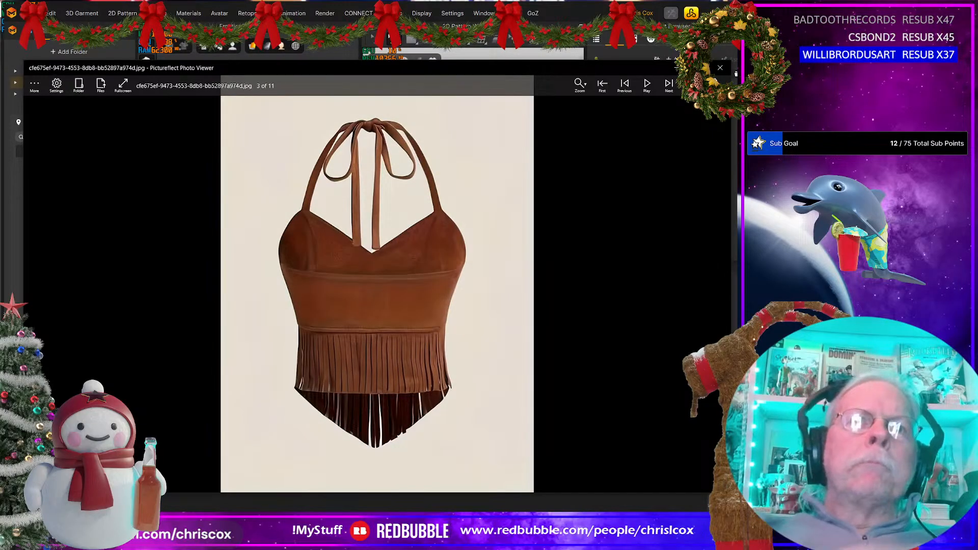
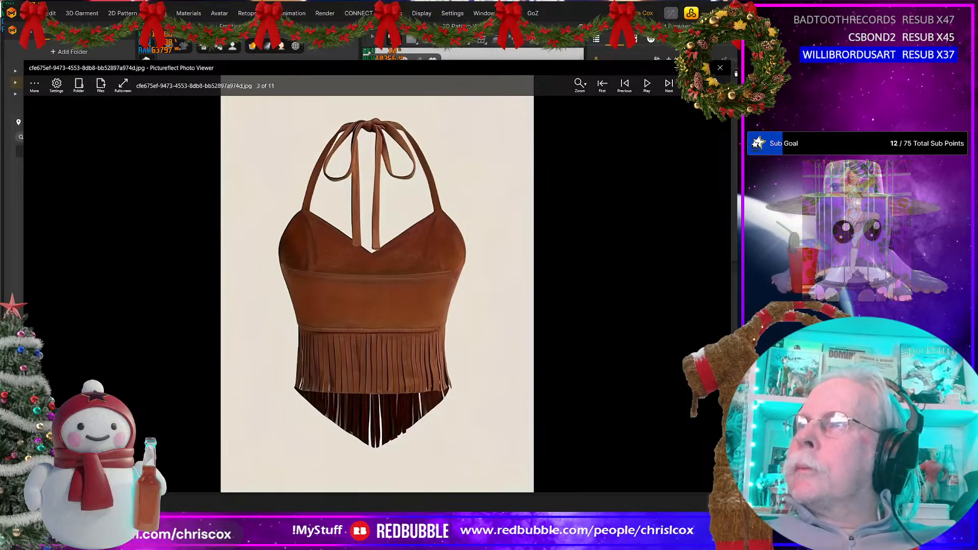
# Step: Highlight a contributor's name in the image credits of the archived 3dclassics page, and return to the fringed halter top reference image
pyautogui.moveTo(737, 98); pyautogui.dragTo(511, 93)
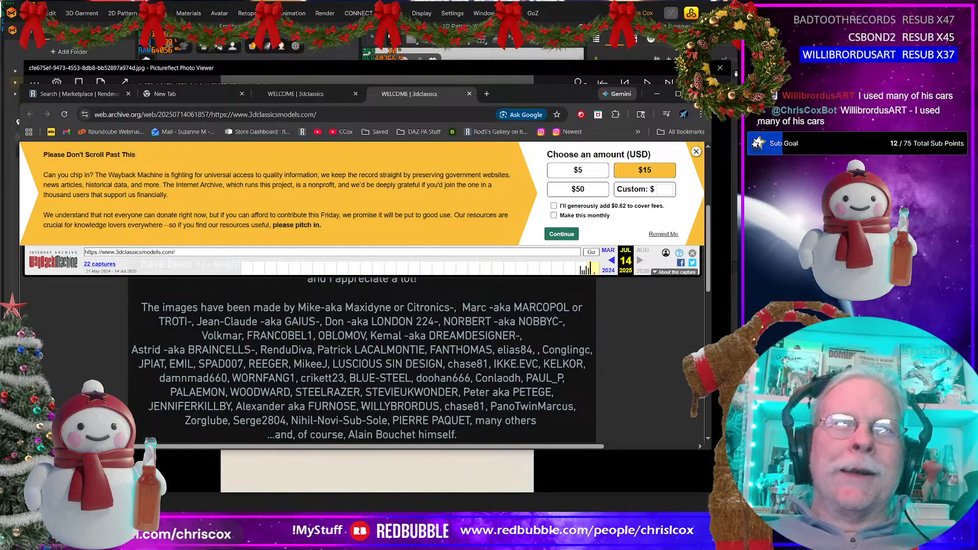
pyautogui.moveTo(362, 405); pyautogui.dragTo(439, 405)
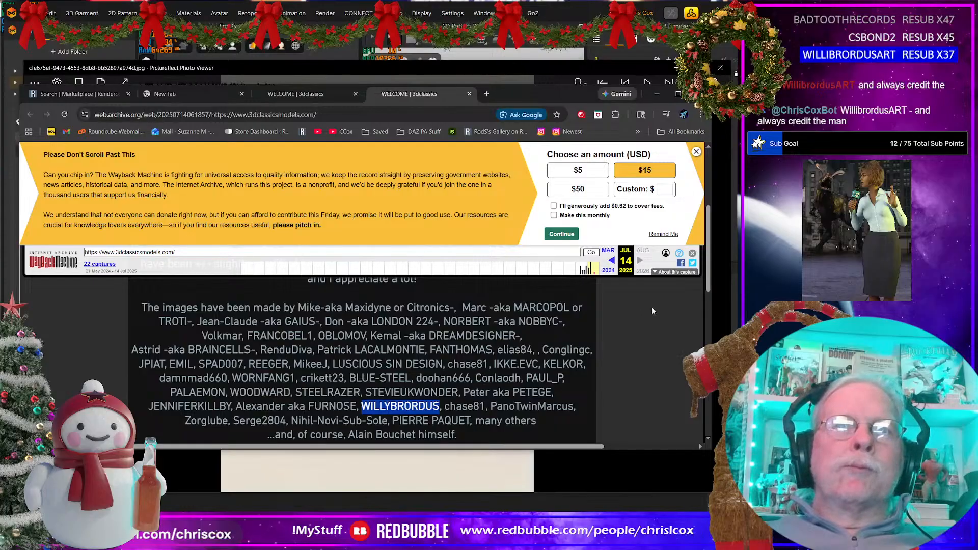
pyautogui.click(655, 95)
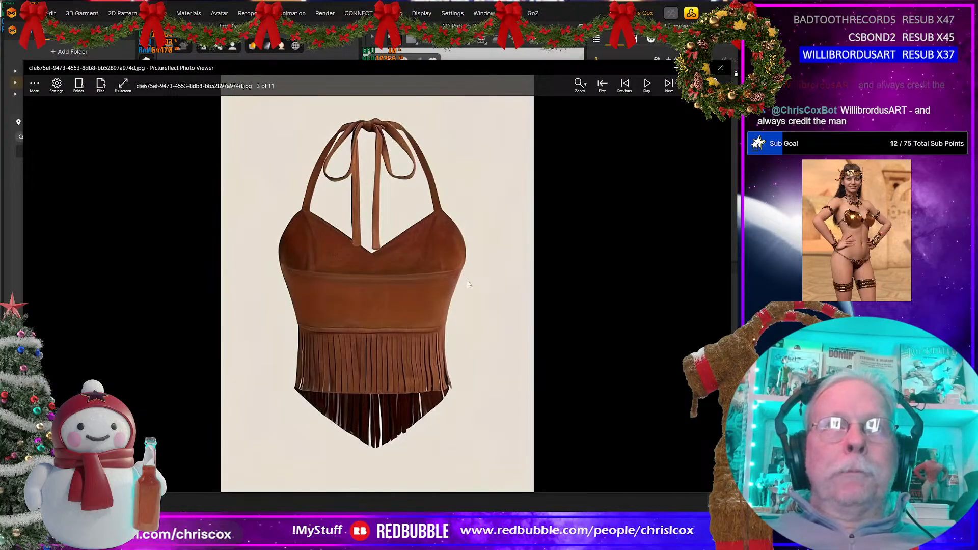
pyautogui.hotkey('alt', 'Tab')
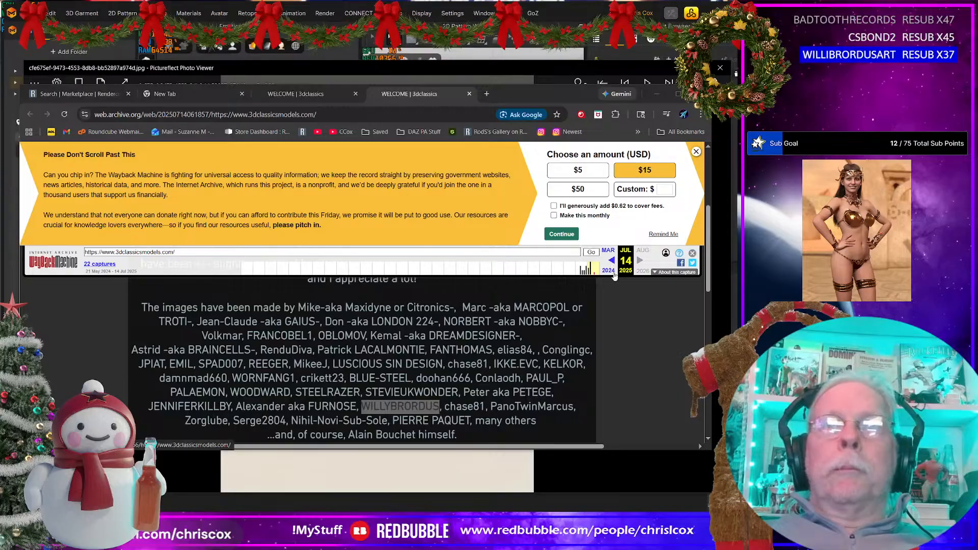
pyautogui.hotkey('alt', 'Tab')
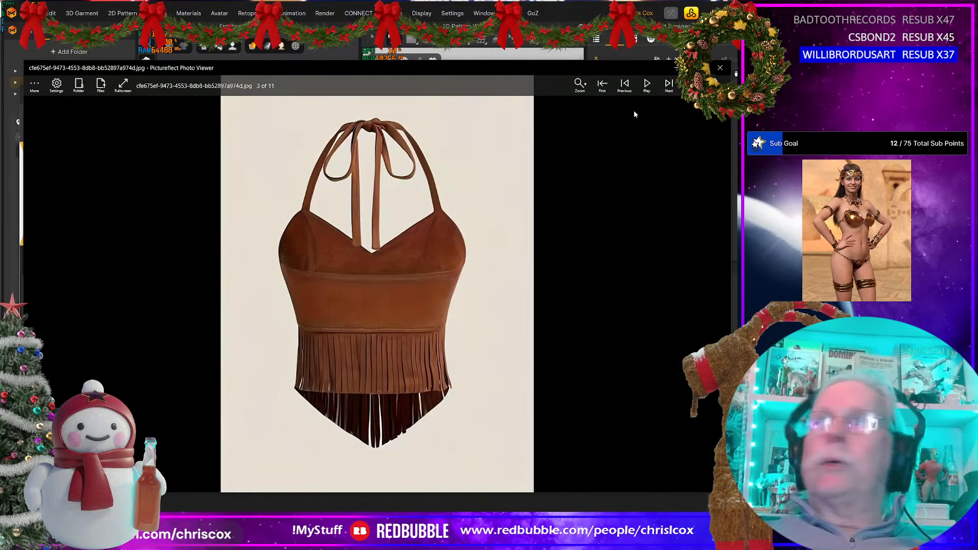
# Step: Switch to Marvelous Designer, select all the fringed skirt patterns and set their mesh type to Quad (Optimized)
pyautogui.hotkey('alt', 'Tab')
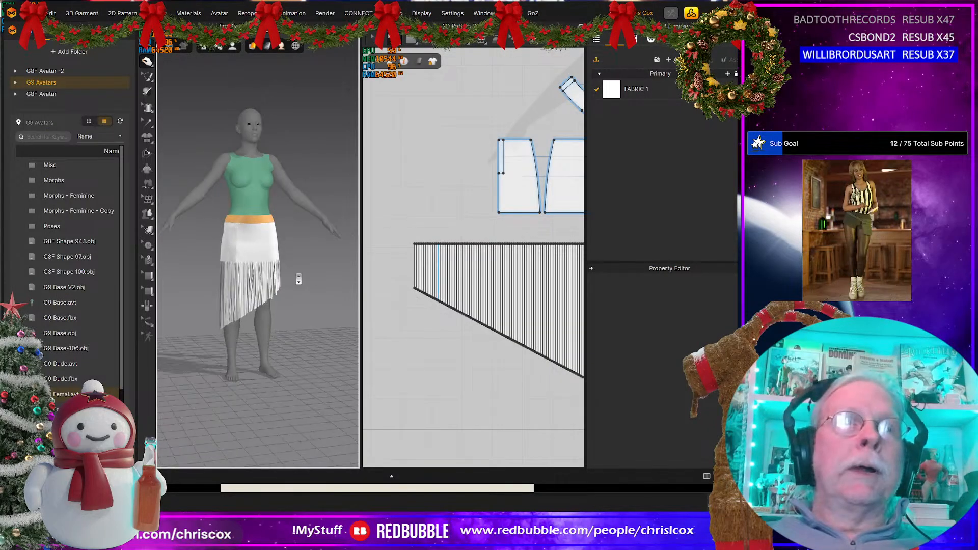
pyautogui.scroll(3, 309, 199)
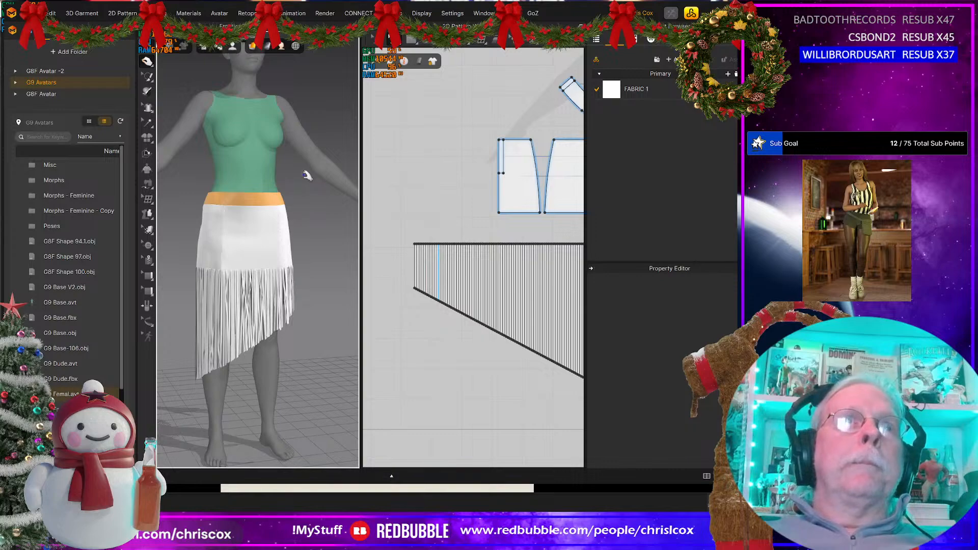
pyautogui.moveTo(313, 208); pyautogui.dragTo(322, 259, button='middle')
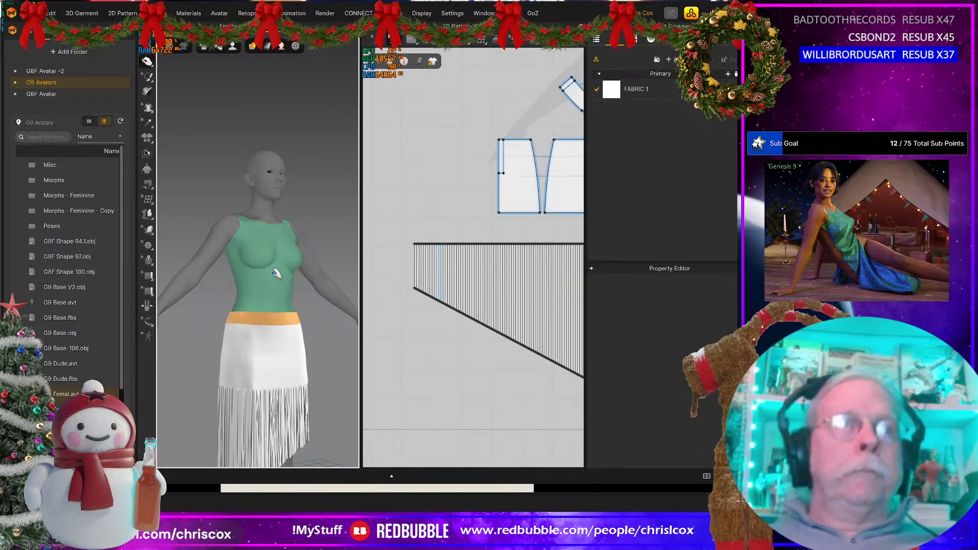
pyautogui.scroll(-3, 276, 280)
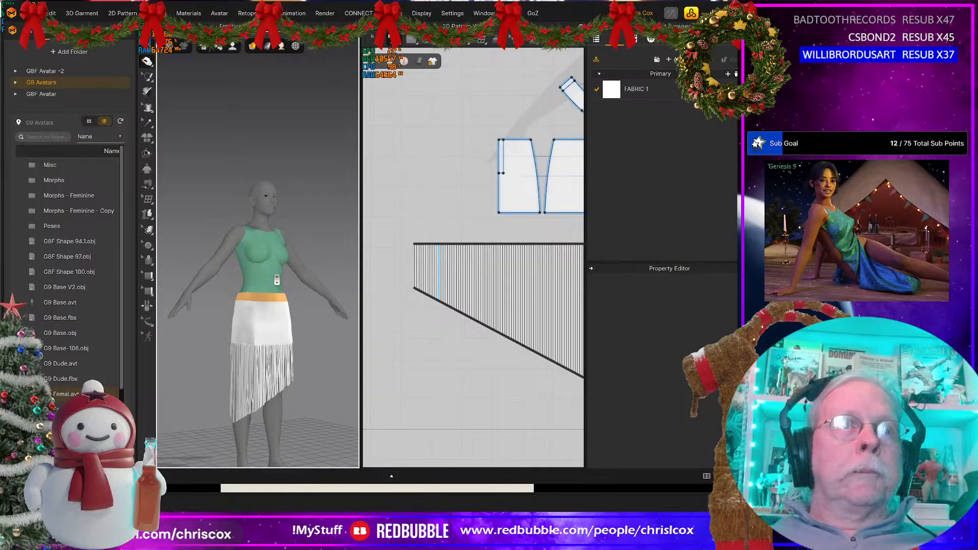
pyautogui.scroll(5, 277, 279)
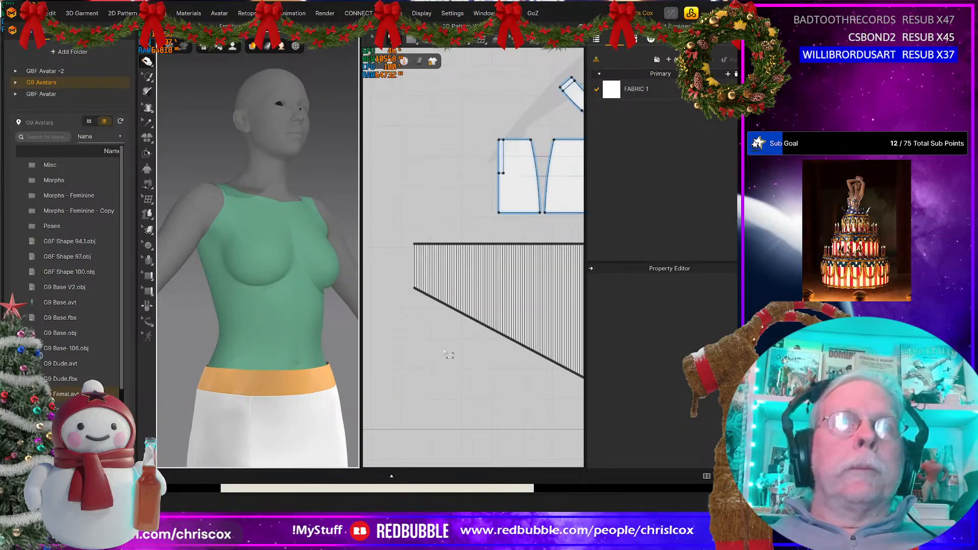
pyautogui.scroll(-6, 446, 362)
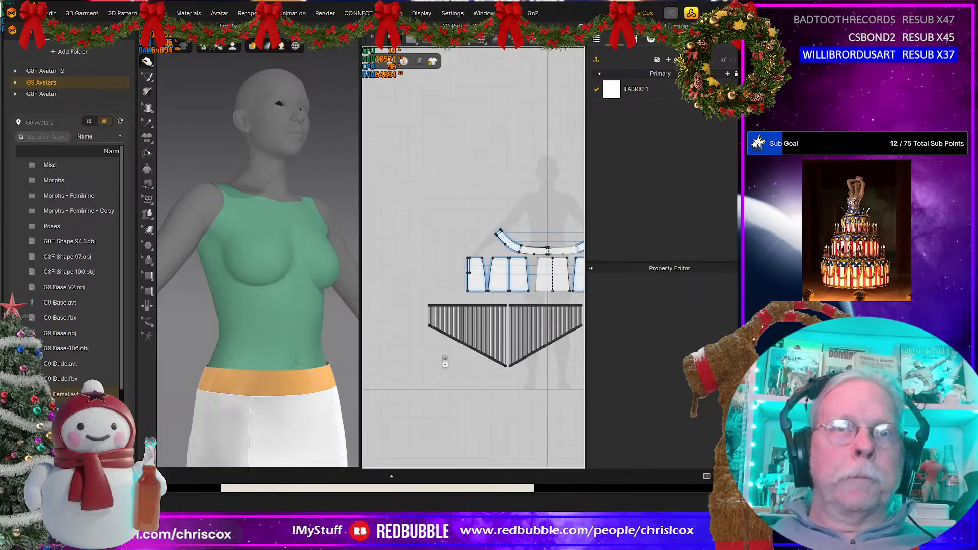
pyautogui.scroll(-2, 479, 369)
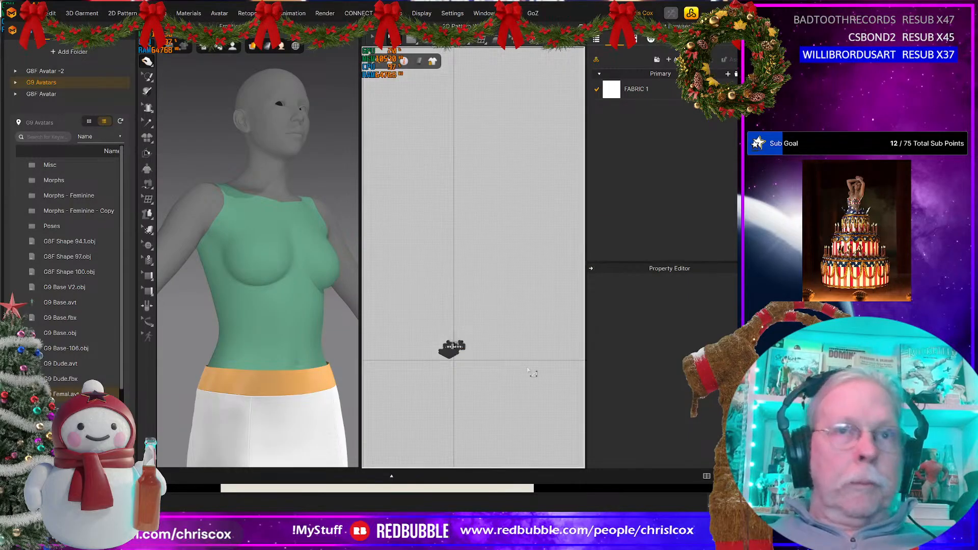
pyautogui.moveTo(522, 380); pyautogui.dragTo(424, 298)
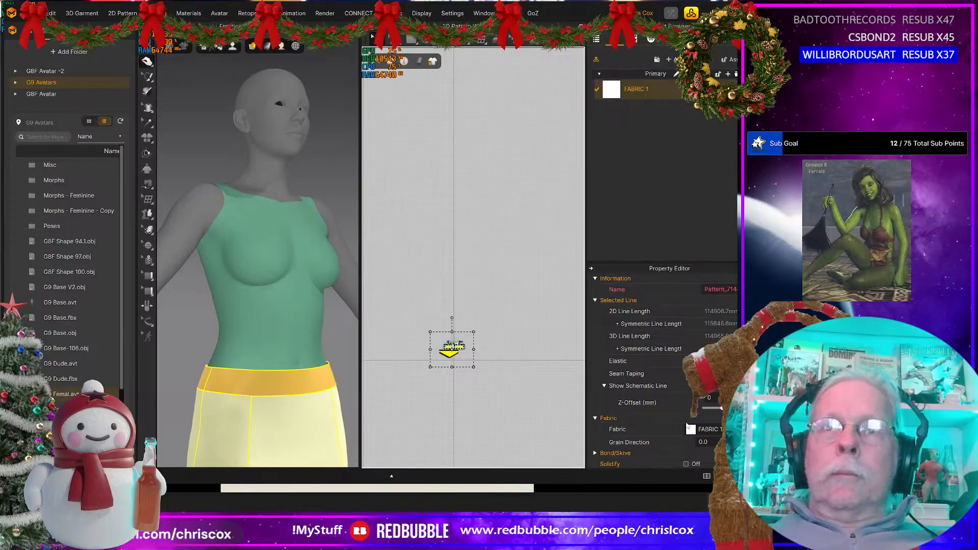
pyautogui.scroll(-10, 686, 423)
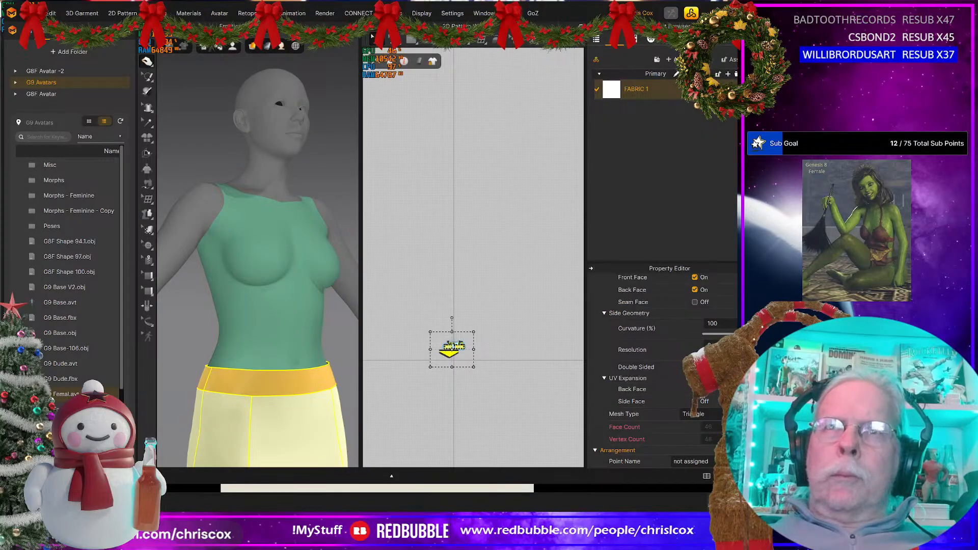
pyautogui.click(694, 413)
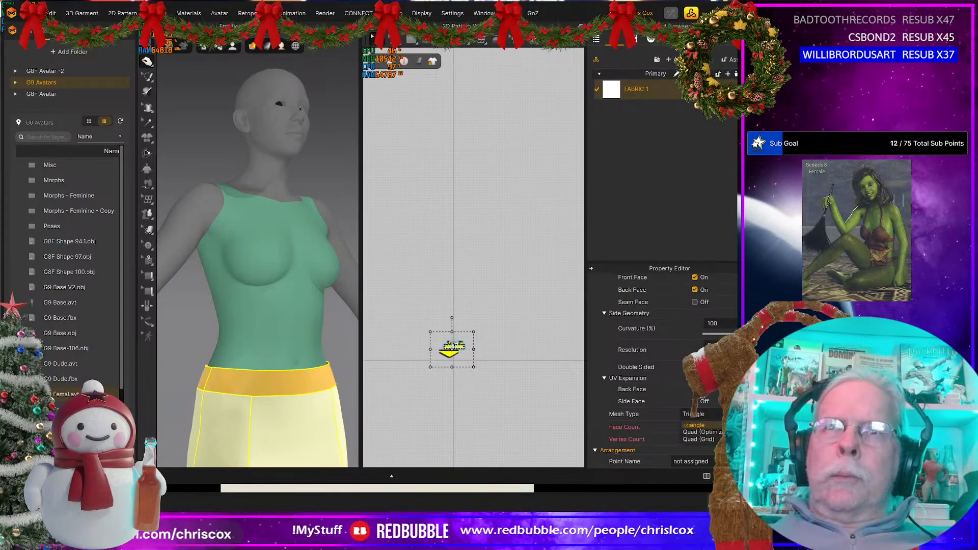
pyautogui.click(717, 434)
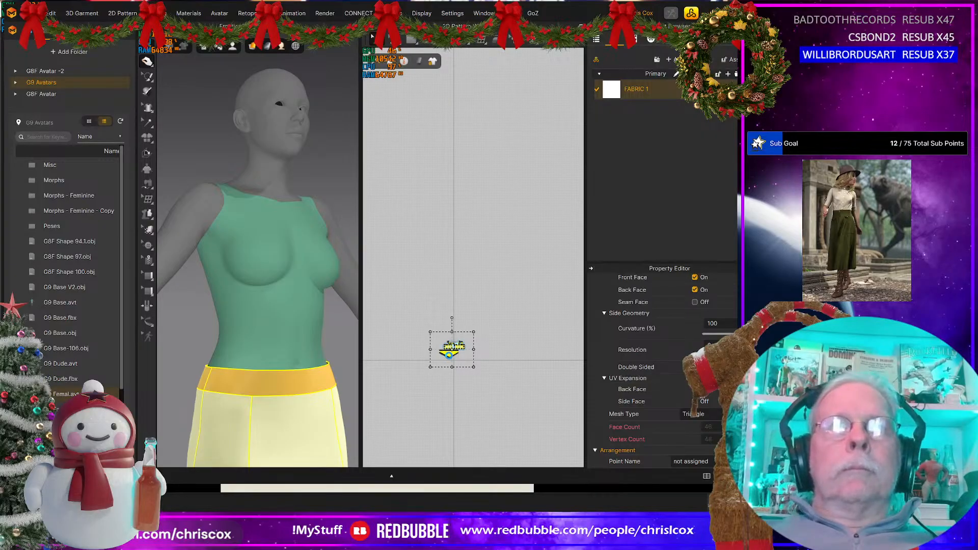
pyautogui.click(449, 355)
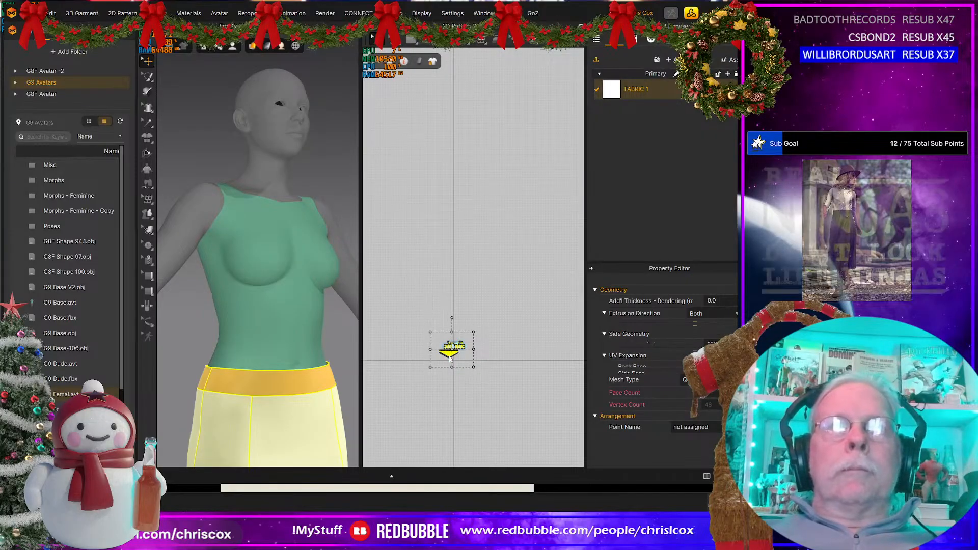
pyautogui.click(451, 358)
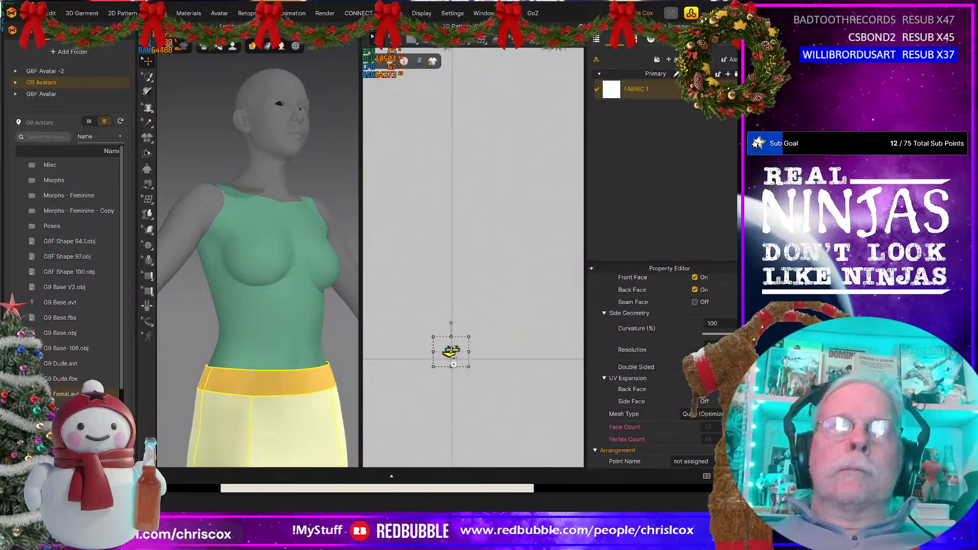
# Step: Deactivate all the selected skirt patterns together with their sewing and hide them in 3D
pyautogui.scroll(10, 451, 351)
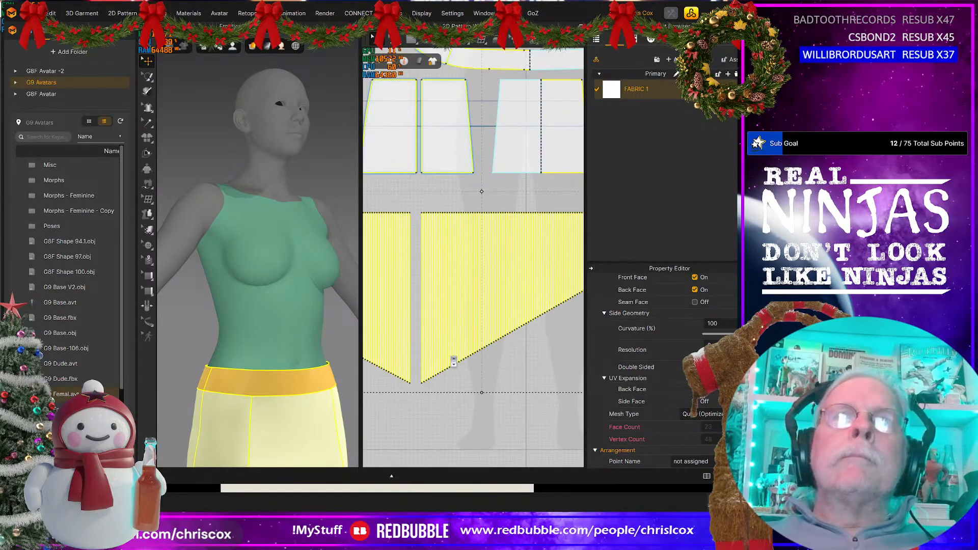
pyautogui.scroll(-3, 453, 360)
pyautogui.moveTo(454, 360); pyautogui.dragTo(505, 375, button='middle')
pyautogui.moveTo(290, 341); pyautogui.dragTo(295, 301, button='middle')
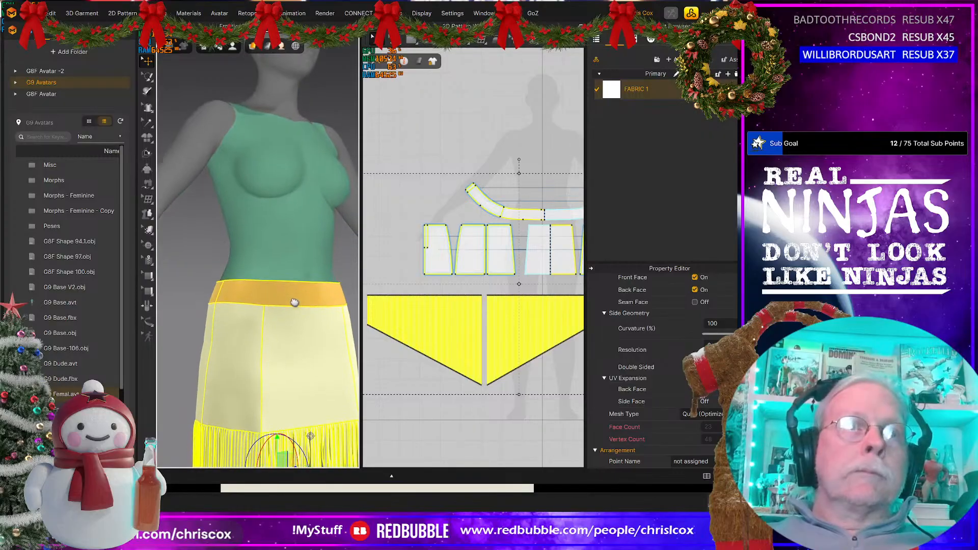
pyautogui.scroll(-3, 506, 356)
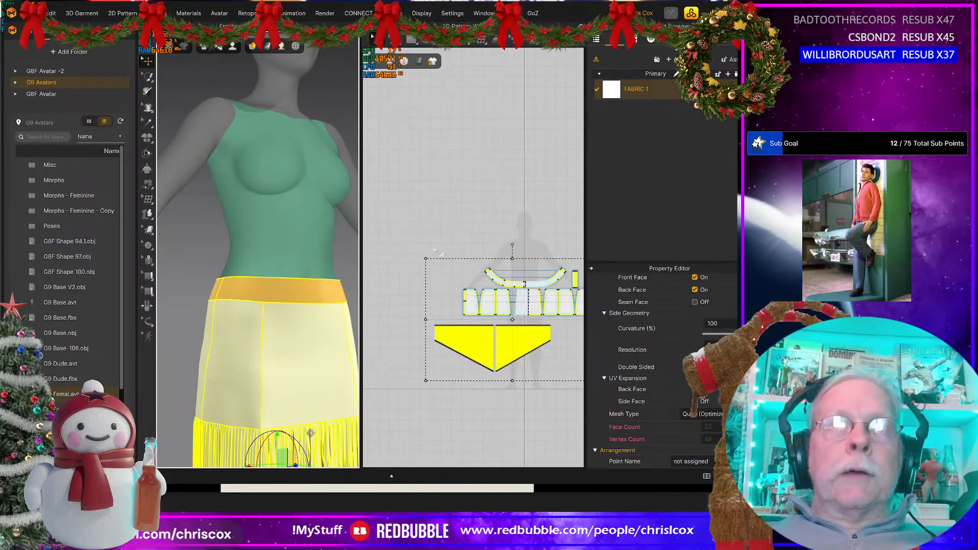
pyautogui.moveTo(531, 406); pyautogui.dragTo(658, 423)
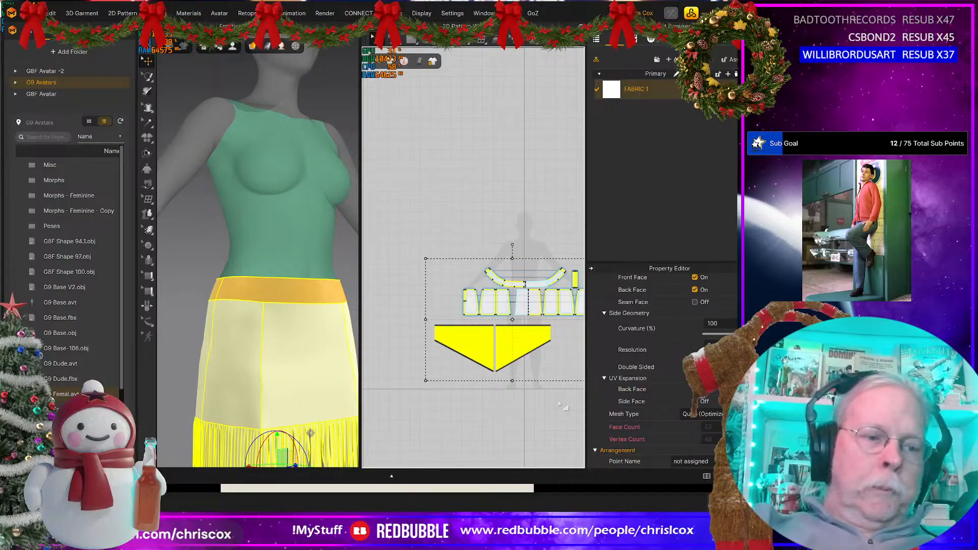
pyautogui.rightClick(495, 342)
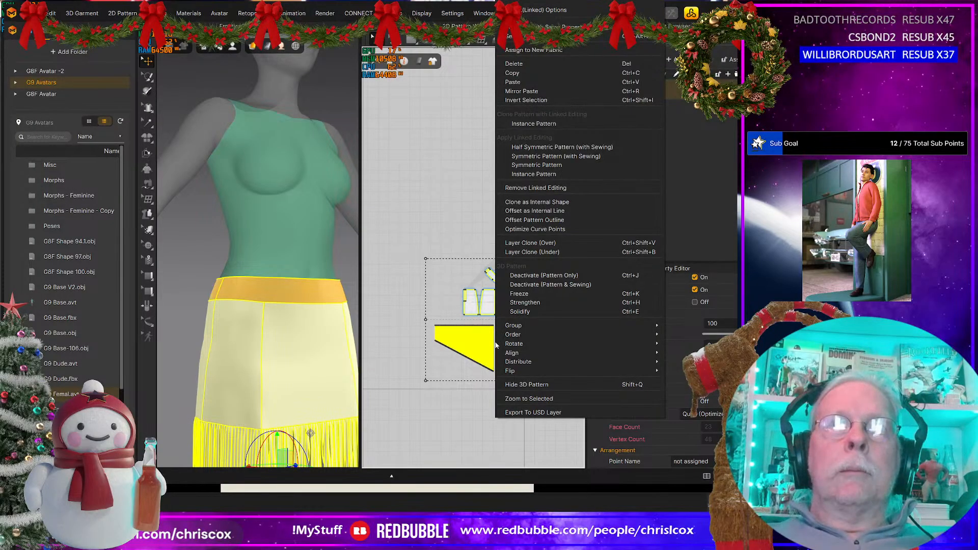
pyautogui.click(553, 284)
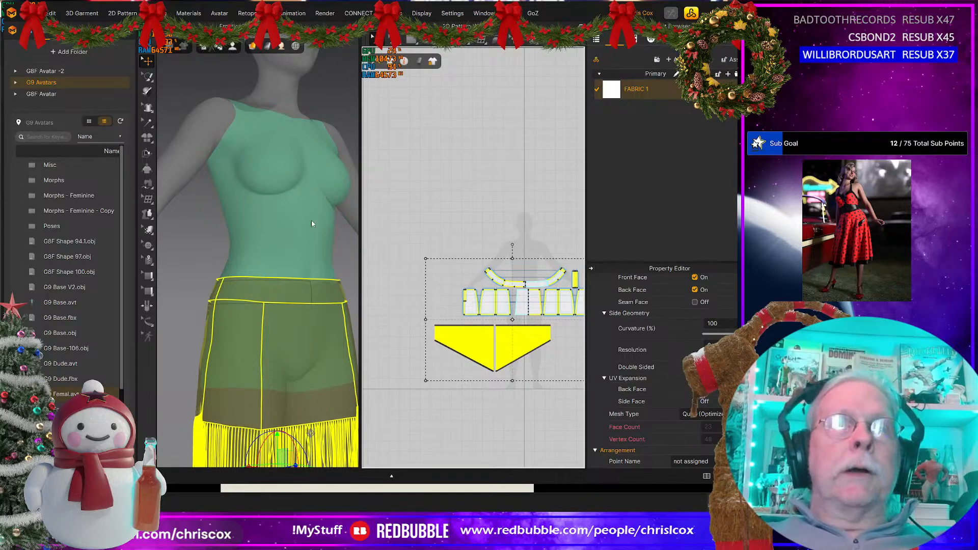
pyautogui.hotkey('shift', 'q')
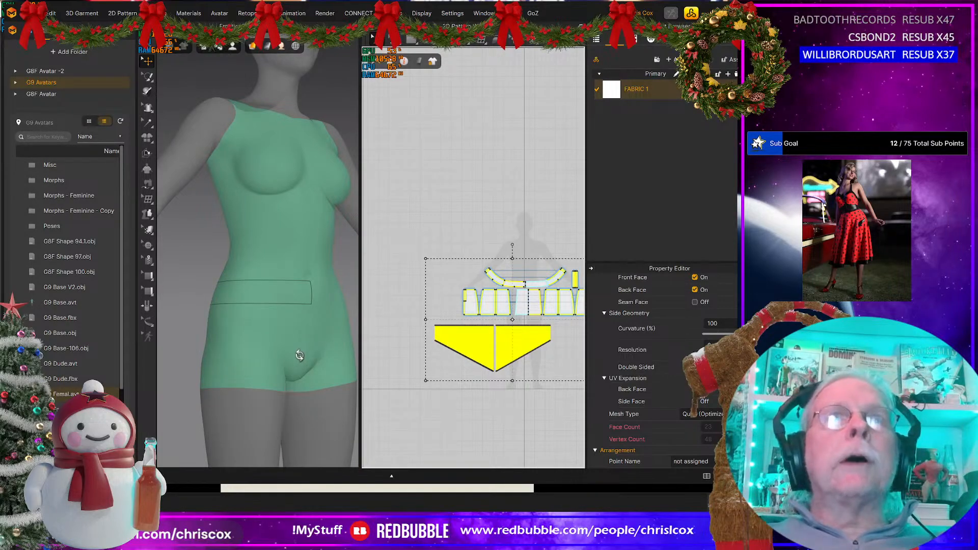
pyautogui.press('2')
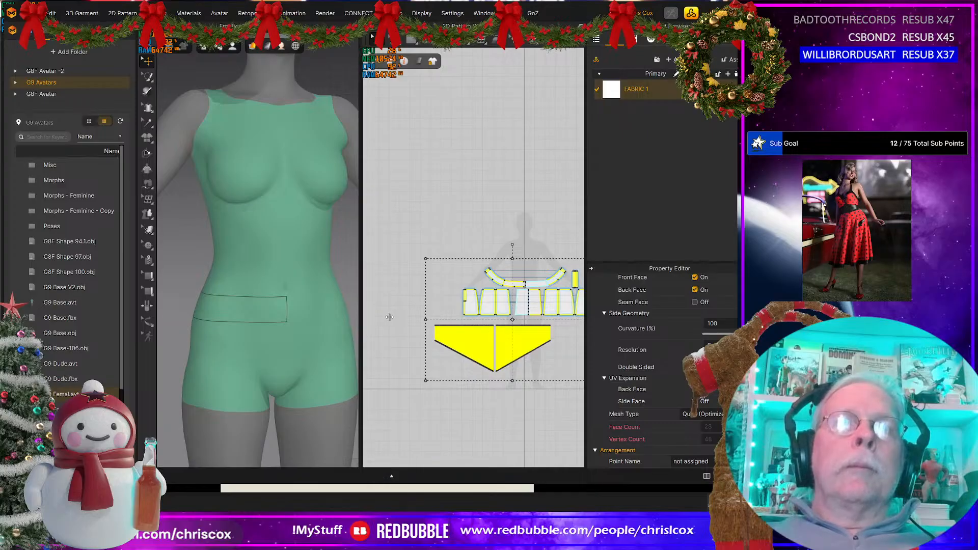
pyautogui.moveTo(360, 318); pyautogui.dragTo(414, 318)
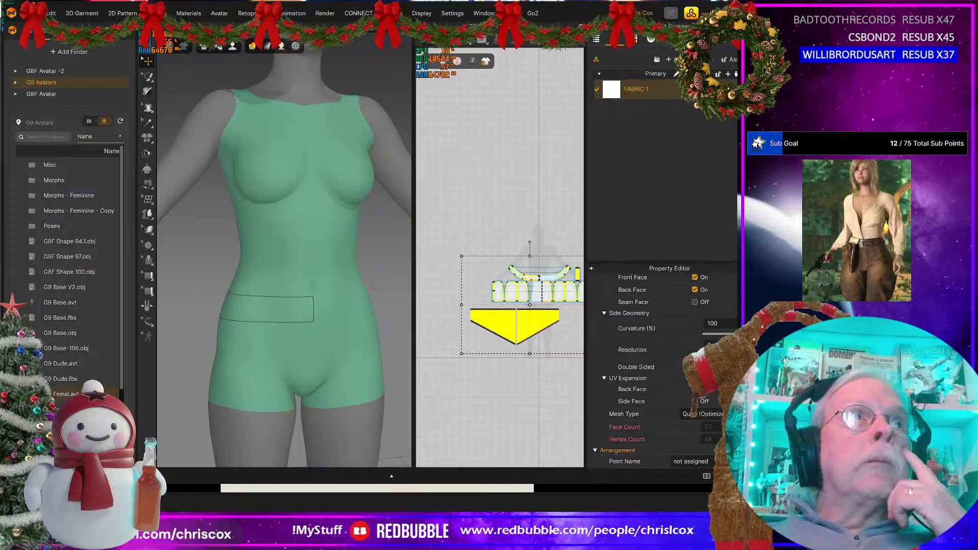
# Step: Save the project as a separate copy in the WIP folder, basing the file name on Frontier Outfit with Top at the end
pyautogui.click(33, 13)
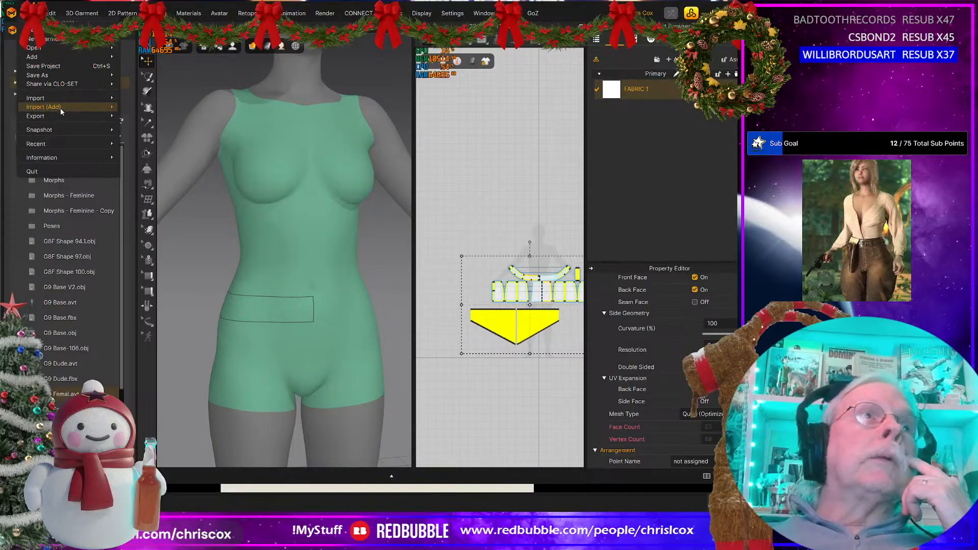
pyautogui.moveTo(62, 77)
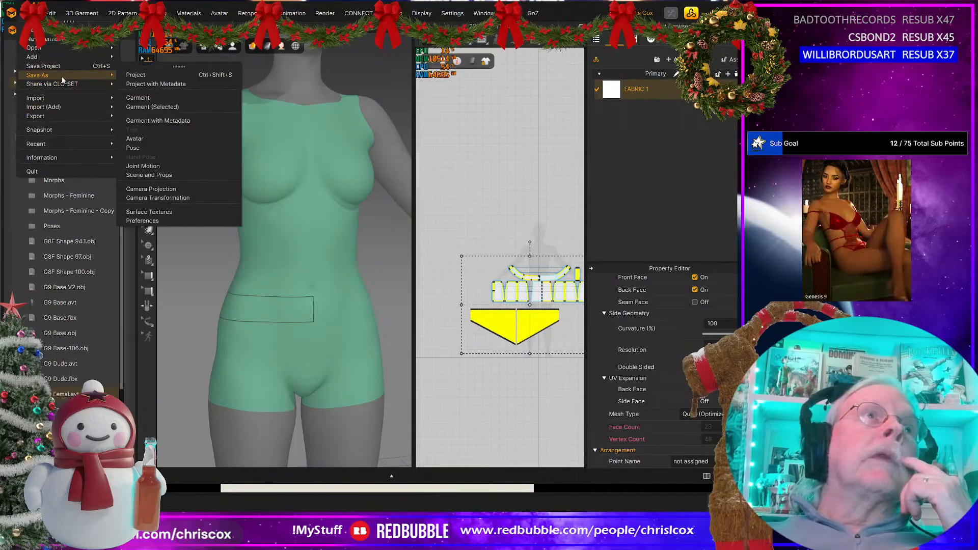
pyautogui.click(165, 75)
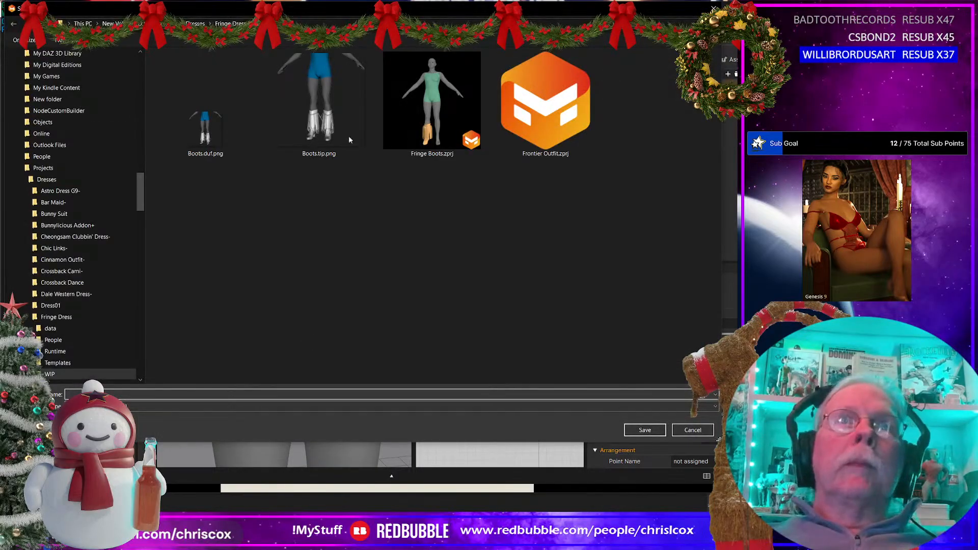
pyautogui.click(549, 127)
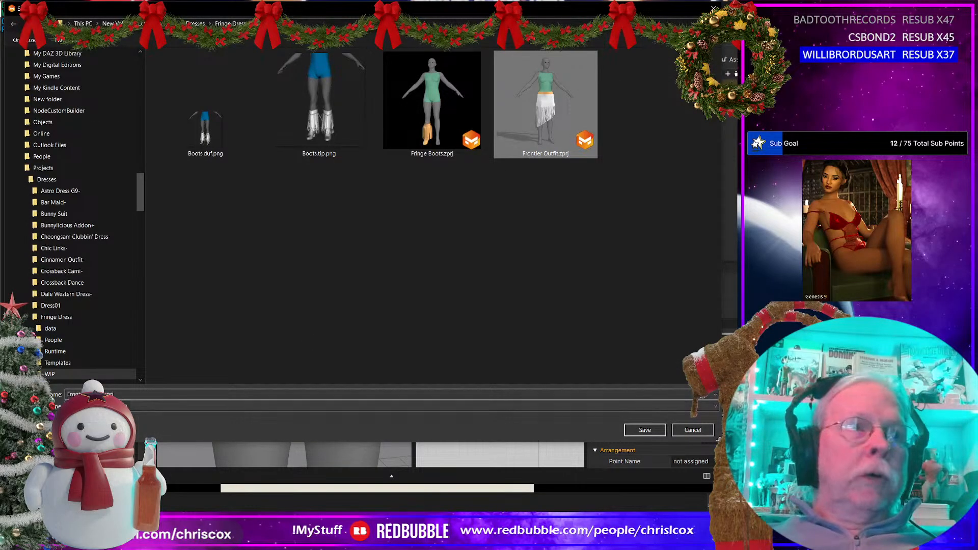
pyautogui.press('End')
pyautogui.press('BackSpace')
pyautogui.press('BackSpace')
pyautogui.press('BackSpace')
pyautogui.press('BackSpace')
pyautogui.press('BackSpace')
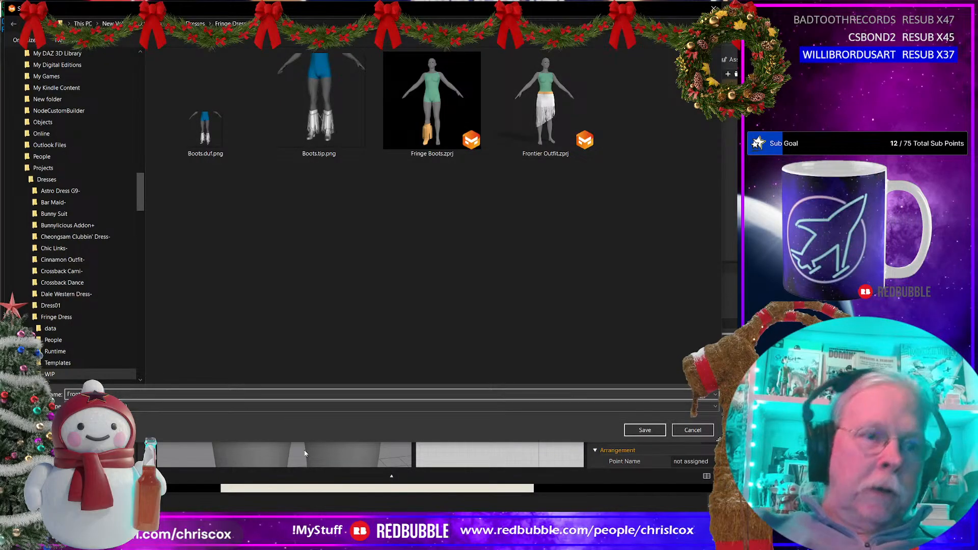
pyautogui.write('Top')
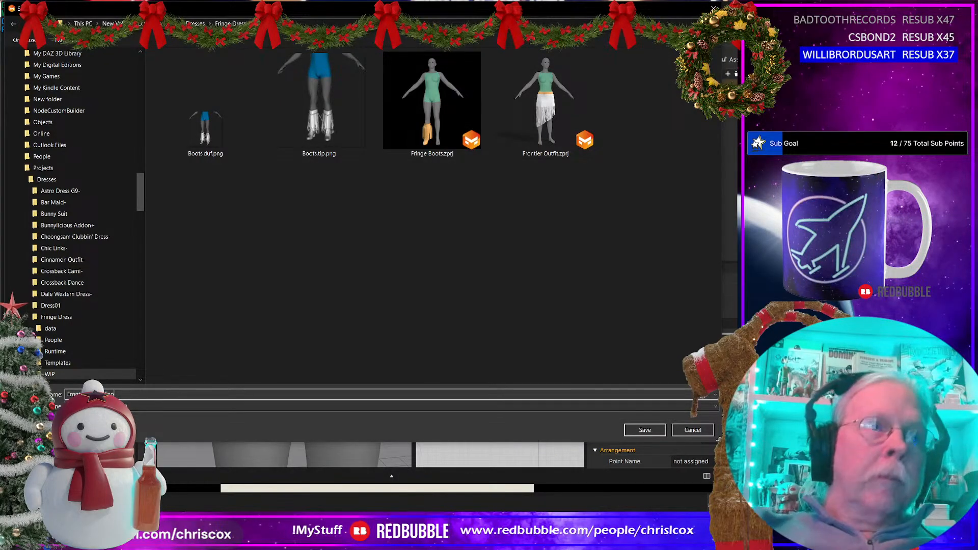
pyautogui.click(637, 434)
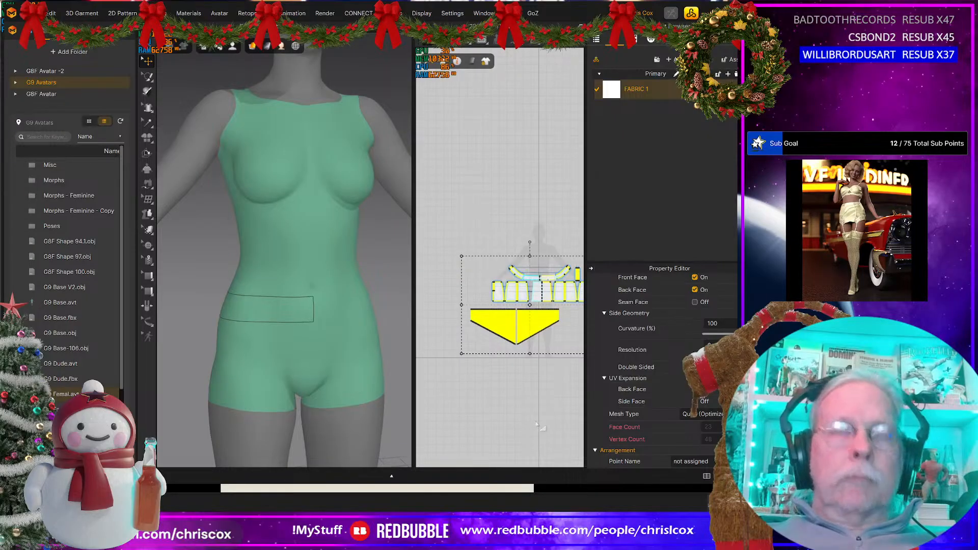
# Step: Delete all the skirt patterns from the new project copy
pyautogui.press('Delete')
pyautogui.scroll(-3, 334, 316)
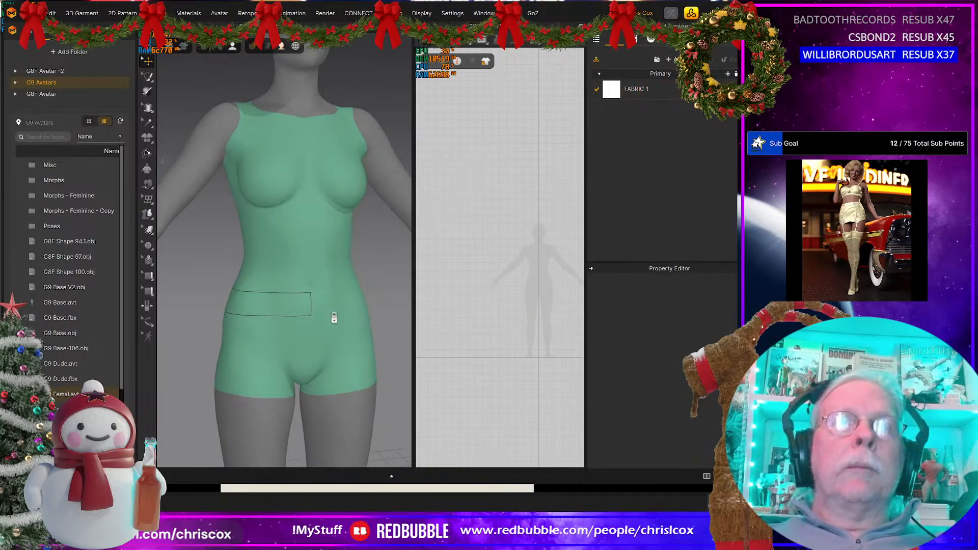
# Step: Close the current project without saving its changes
pyautogui.scroll(1, 334, 317)
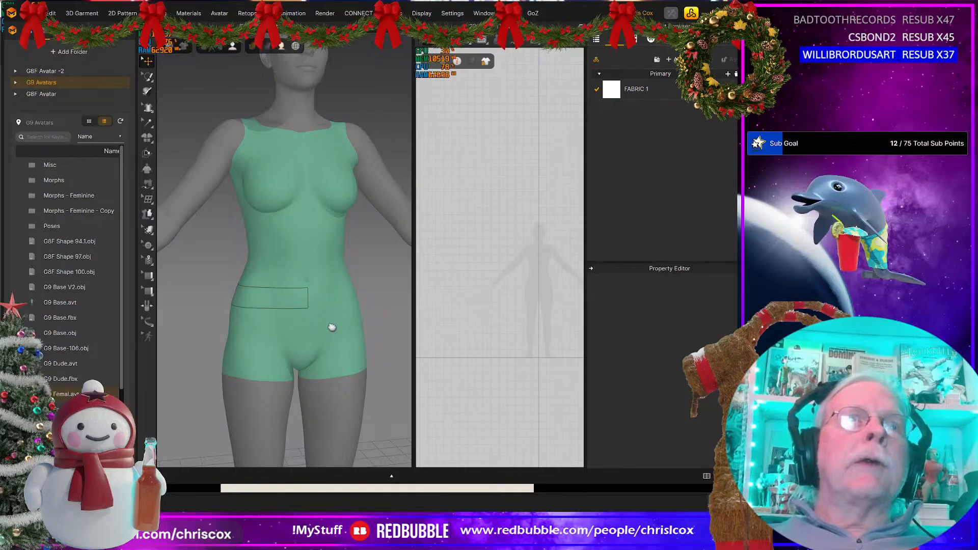
pyautogui.moveTo(332, 327); pyautogui.dragTo(329, 358, button='middle')
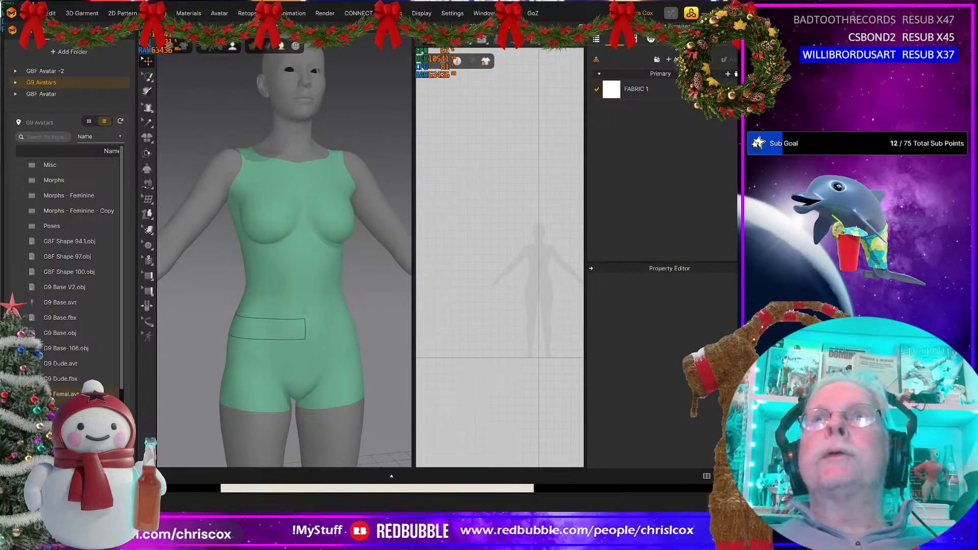
pyautogui.hotkey('ctrl', 'n')
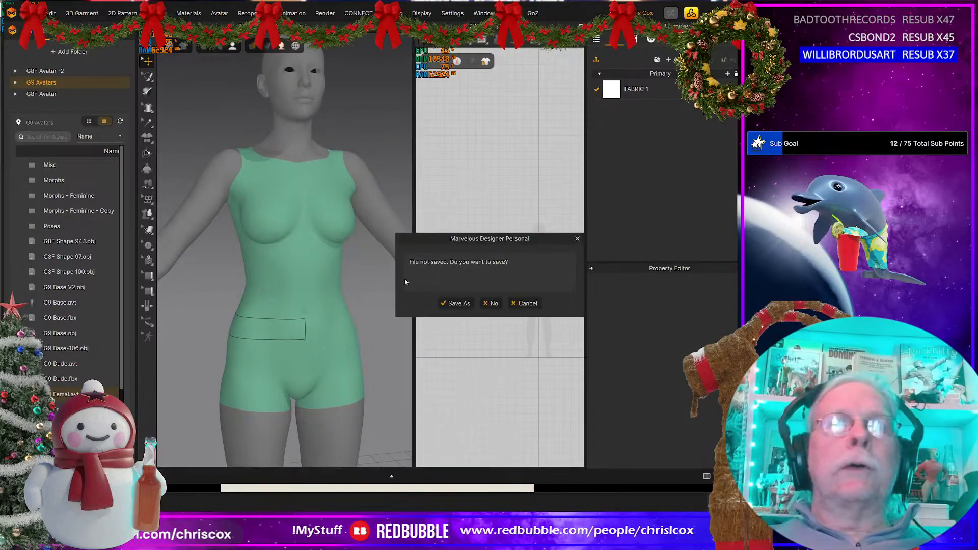
pyautogui.click(491, 304)
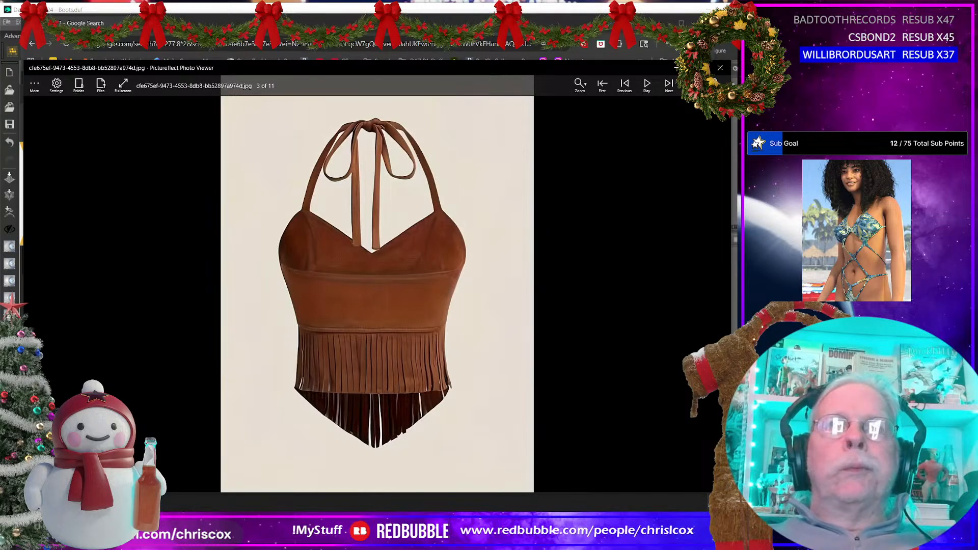
# Step: Minimise the reference photo and browser windows, and dismiss the welcome window in the blank Marvelous Designer session
pyautogui.click(675, 68)
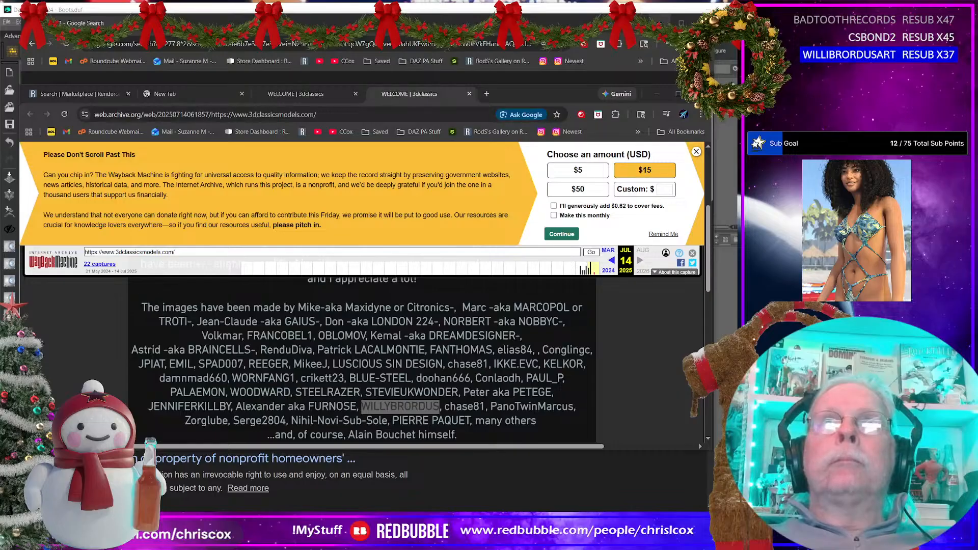
pyautogui.click(657, 23)
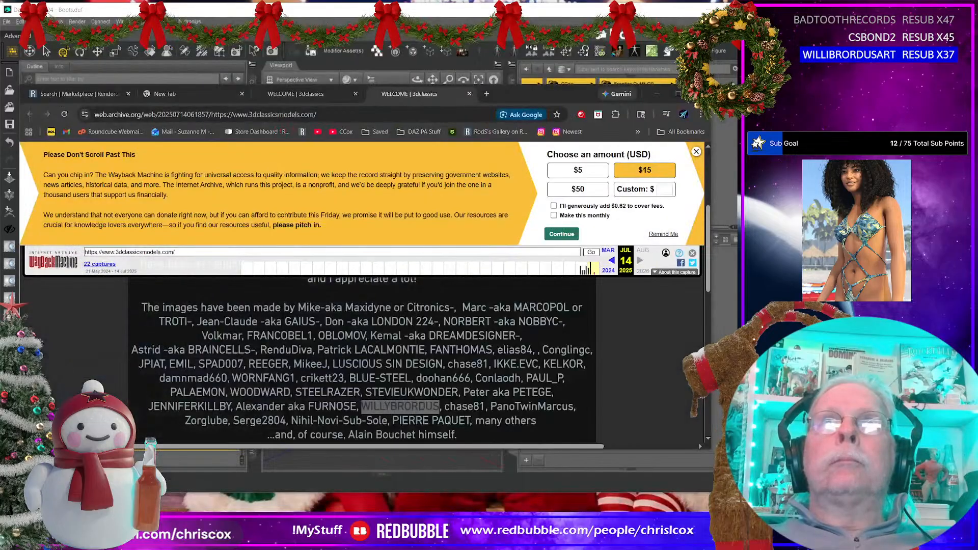
pyautogui.click(657, 92)
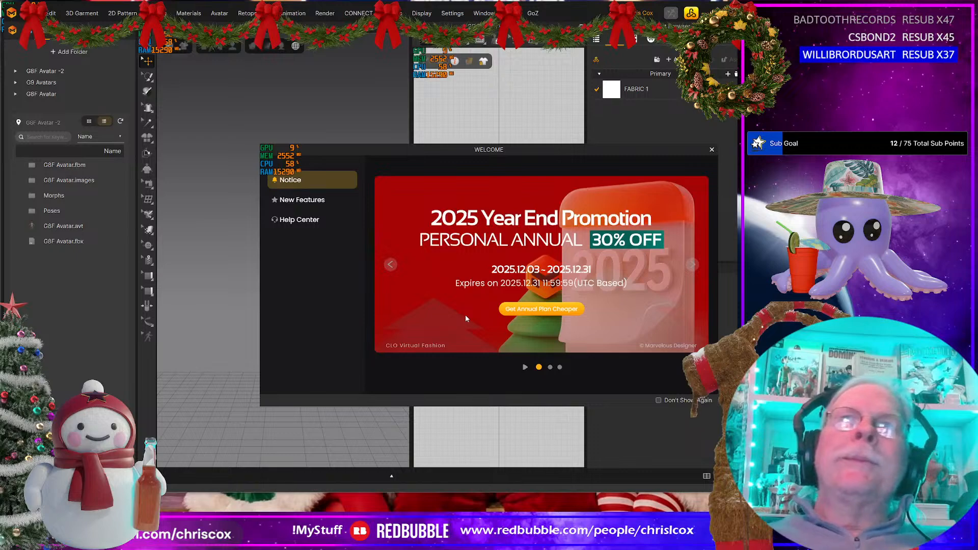
pyautogui.click(711, 150)
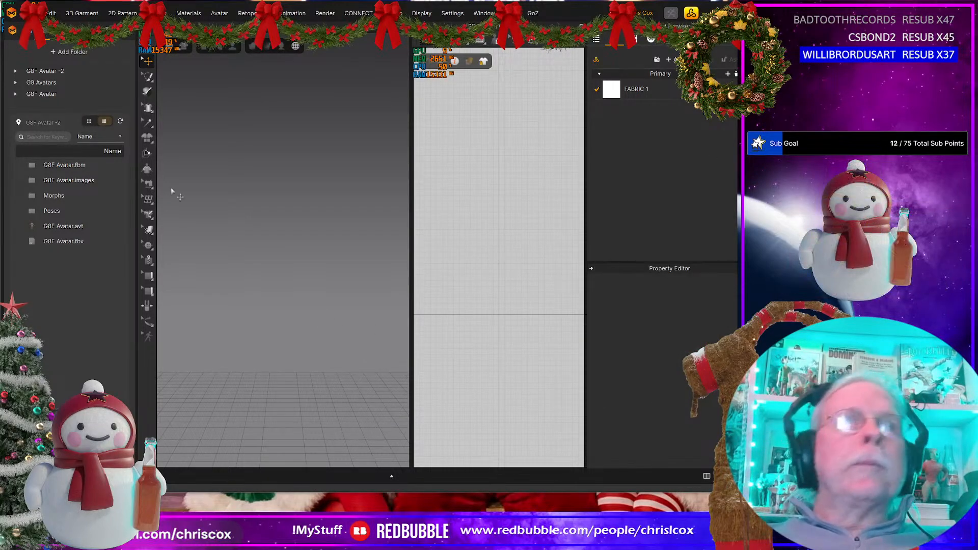
# Step: Load the female avatar file (Femal.avt) from the G9 Avatars library folder into the scene
pyautogui.click(41, 82)
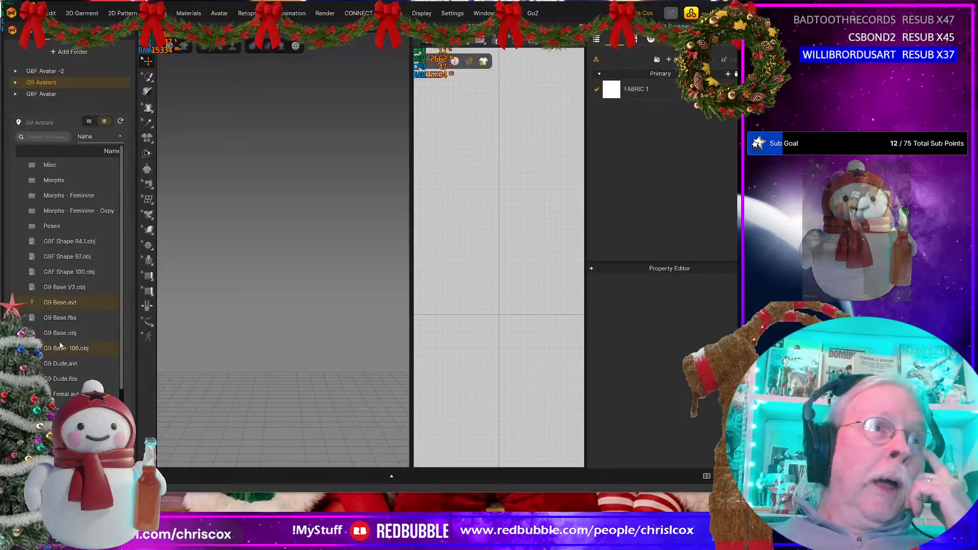
pyautogui.doubleClick(64, 395)
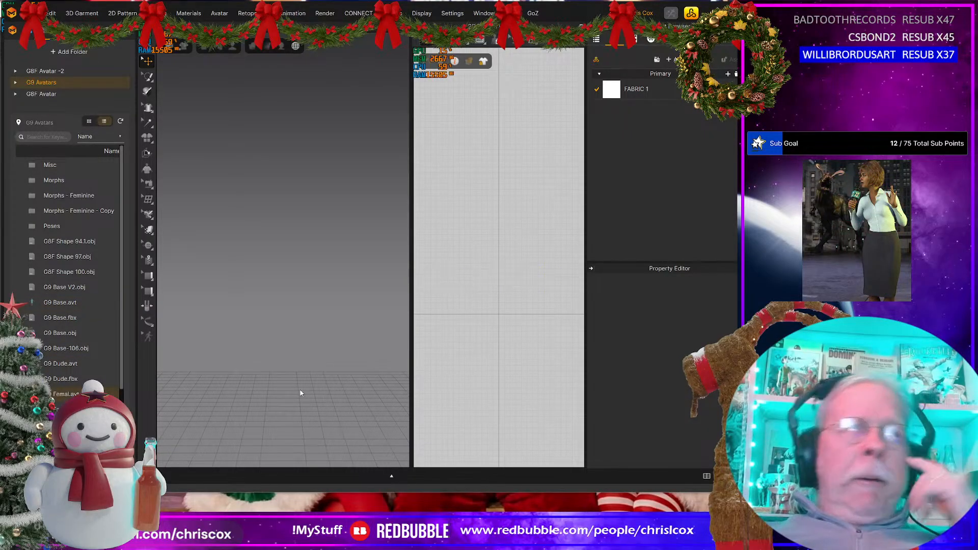
pyautogui.scroll(5, 314, 269)
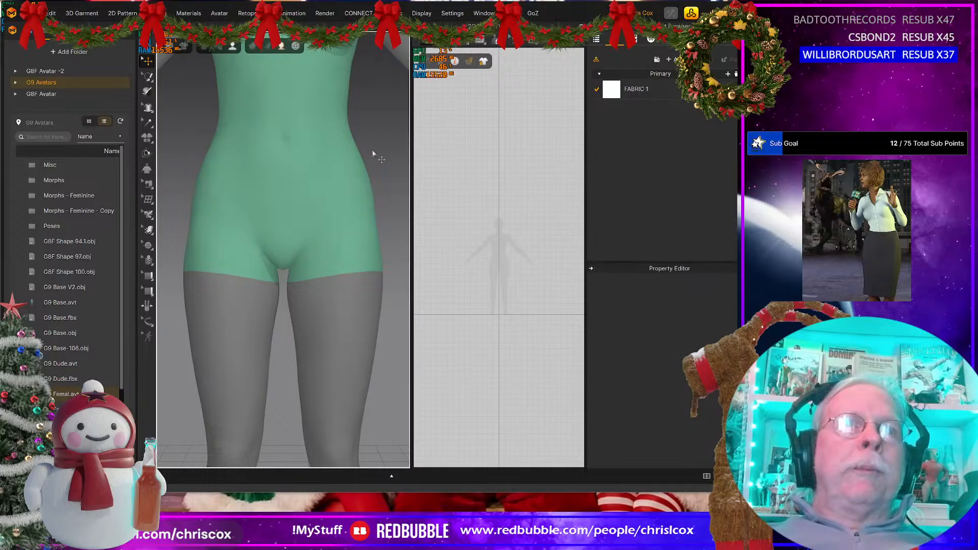
pyautogui.moveTo(384, 125); pyautogui.dragTo(377, 255, button='middle')
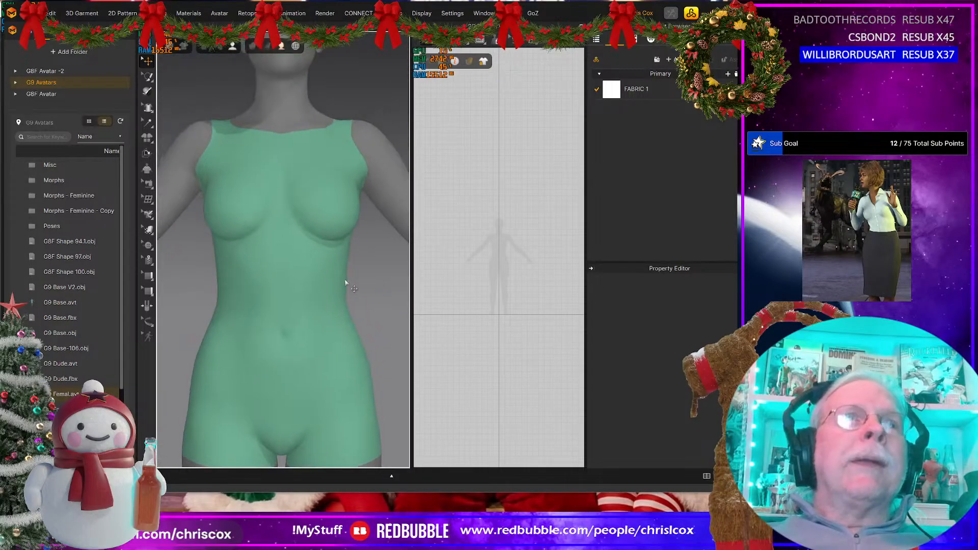
# Step: Activate the 3D Pen (Avatar) tool and check the studded halter top reference photo for the shape of its underbust band
pyautogui.click(148, 214)
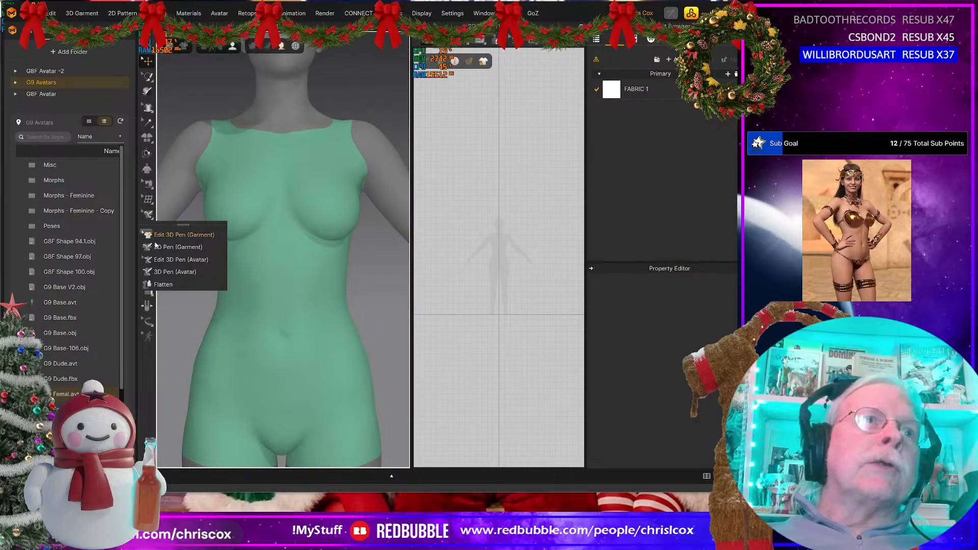
pyautogui.click(166, 272)
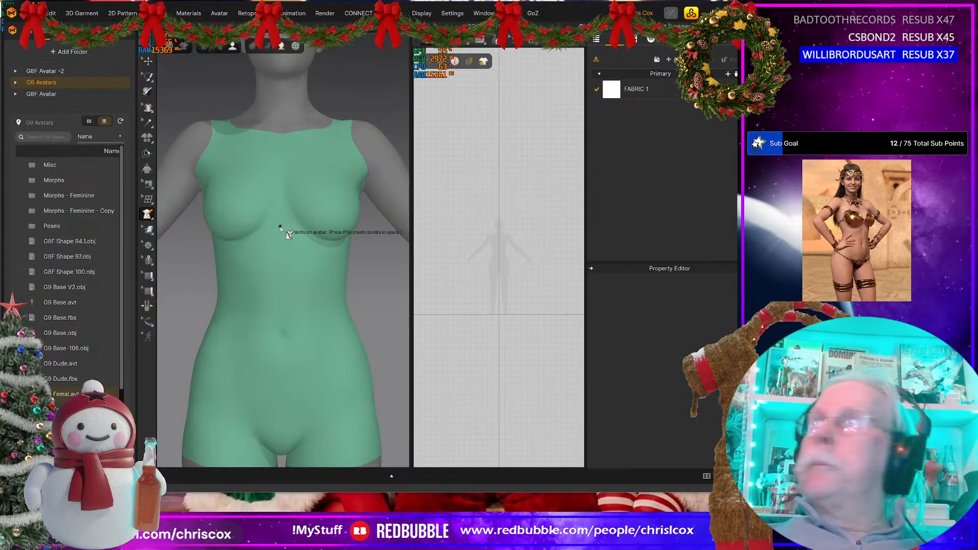
pyautogui.hotkey('alt', 'Tab')
pyautogui.press('Right')
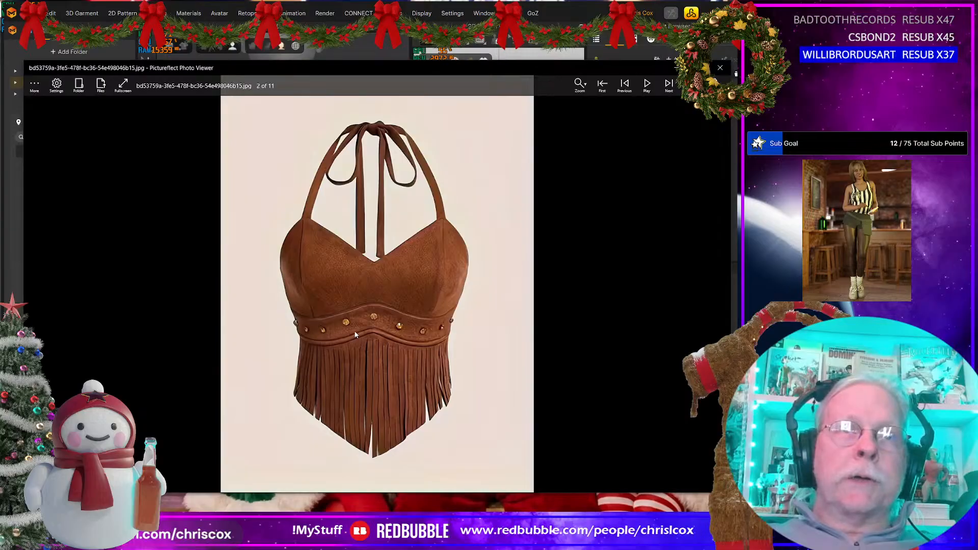
pyautogui.hotkey('alt', 'Tab')
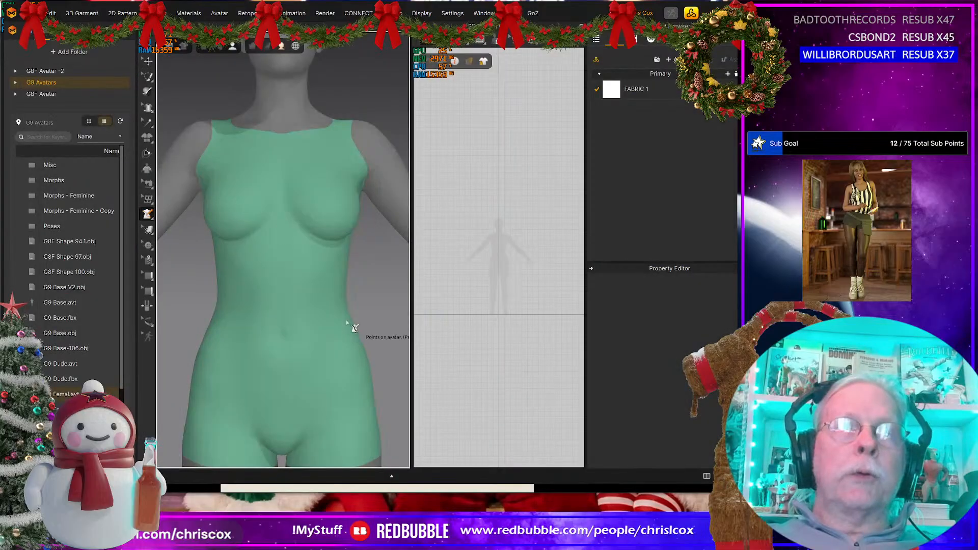
pyautogui.click(279, 229)
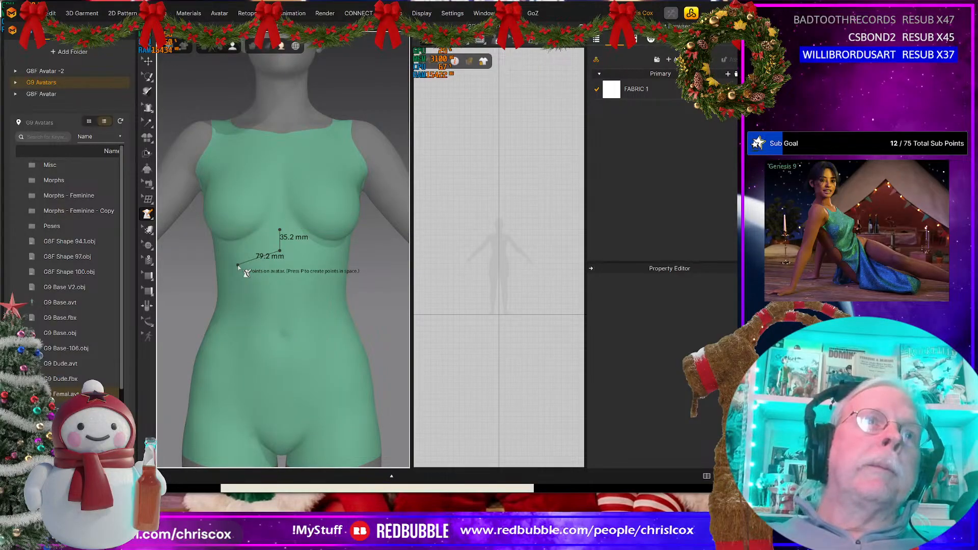
pyautogui.moveTo(240, 269); pyautogui.dragTo(312, 258, button='right')
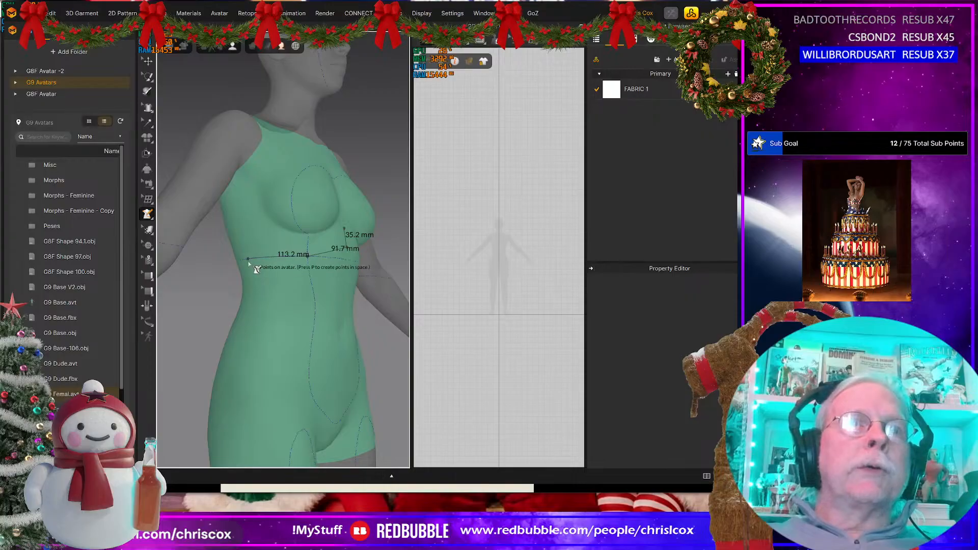
pyautogui.moveTo(254, 265); pyautogui.dragTo(345, 276, button='right')
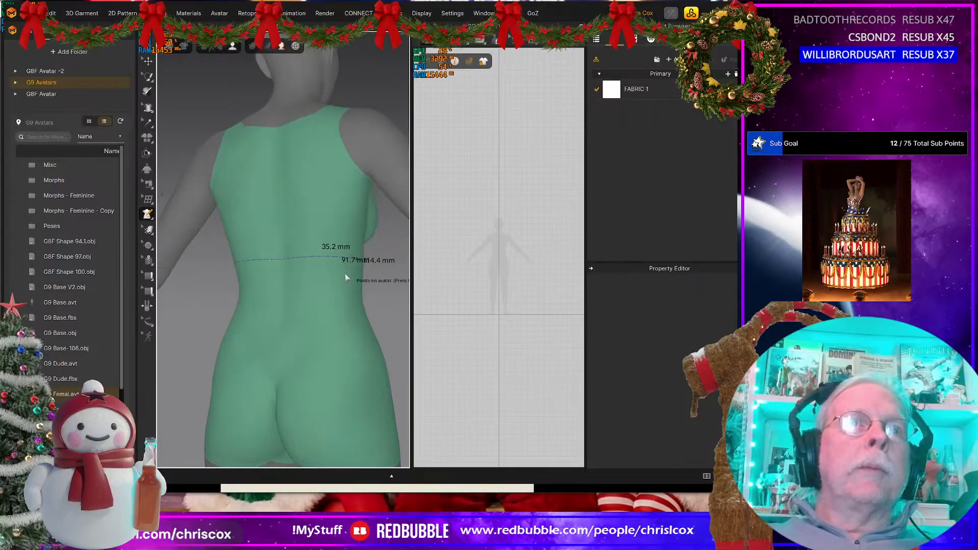
pyautogui.click(284, 257)
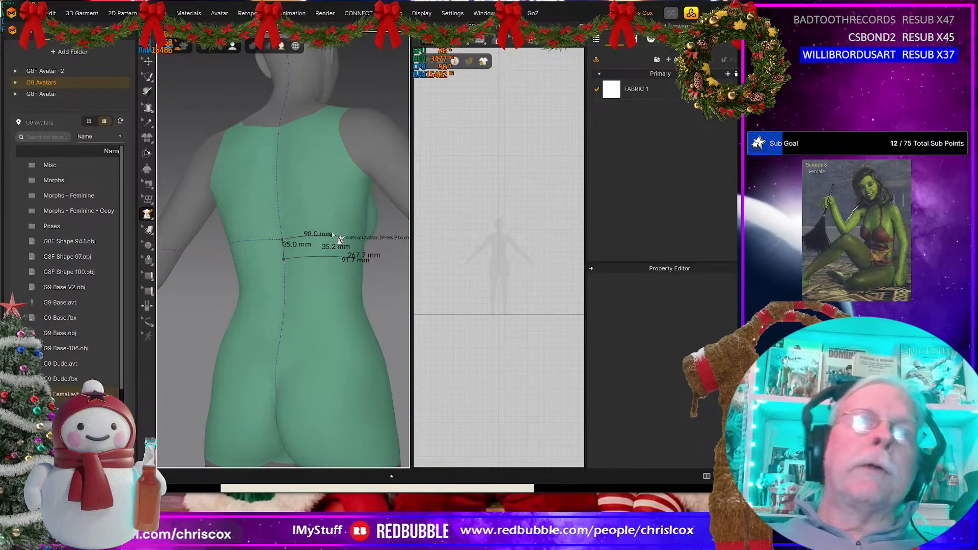
pyautogui.moveTo(302, 243); pyautogui.dragTo(232, 244, button='right')
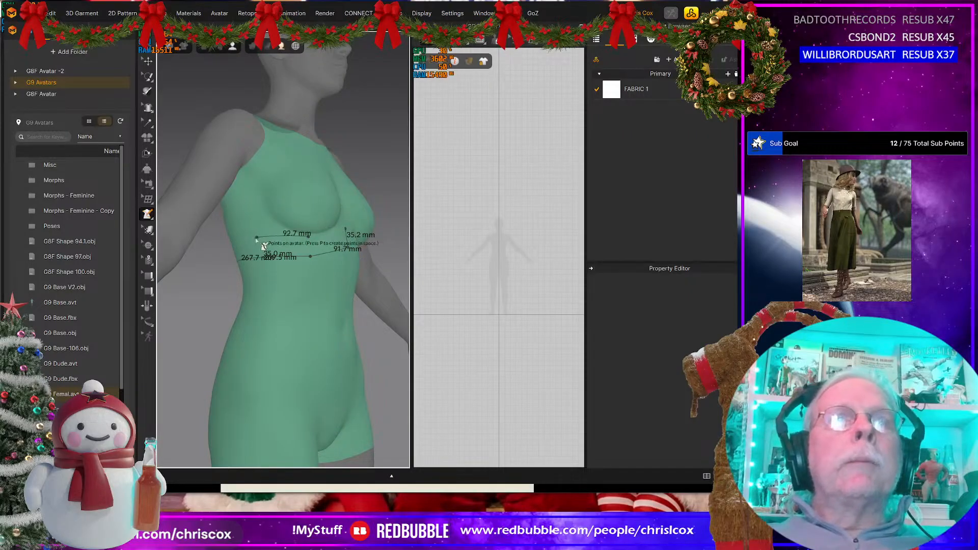
pyautogui.moveTo(313, 239); pyautogui.dragTo(298, 246, button='right')
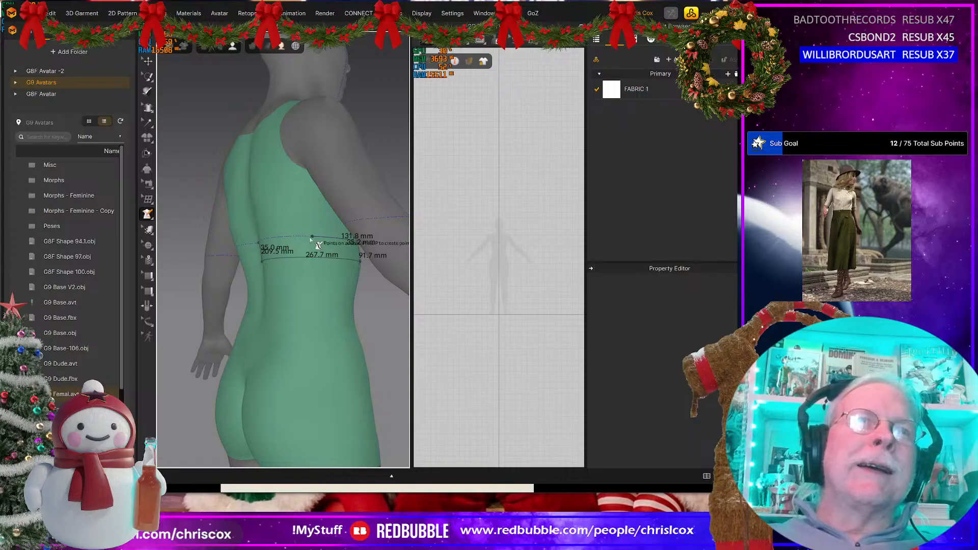
pyautogui.moveTo(318, 245); pyautogui.dragTo(287, 247, button='right')
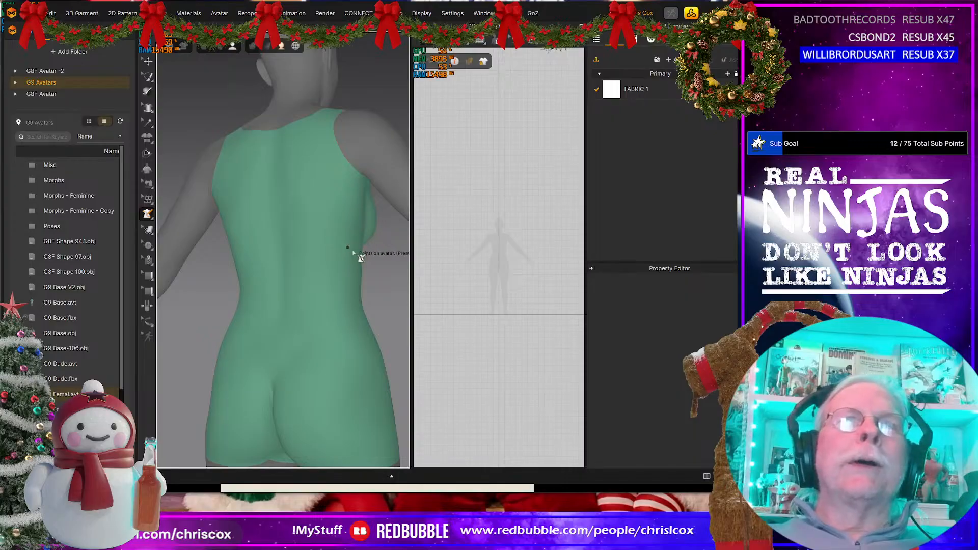
# Step: Draw the band's front edge about 35 mm down from between the breasts, and its lower edge around the avatar's side to the centre back
pyautogui.moveTo(353, 252); pyautogui.dragTo(206, 284, button='right')
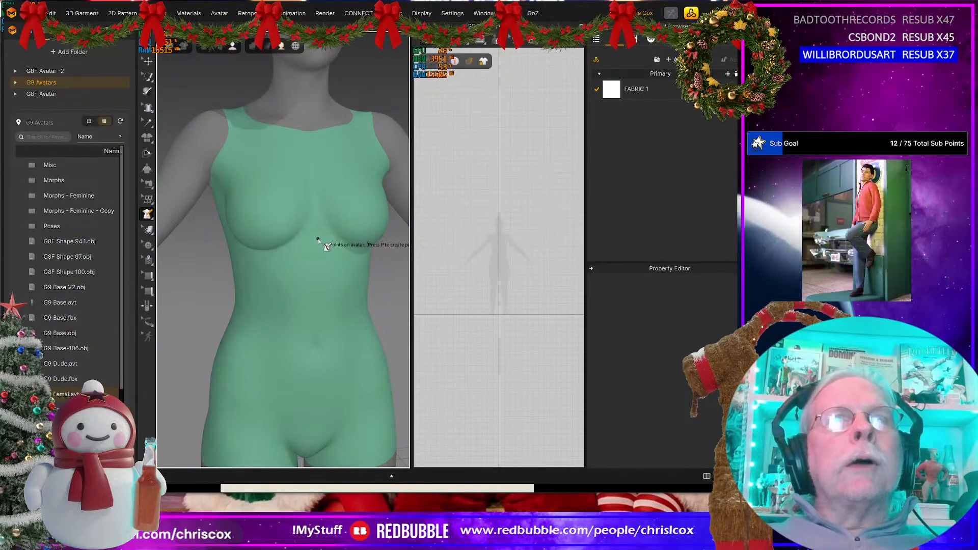
pyautogui.click(318, 239)
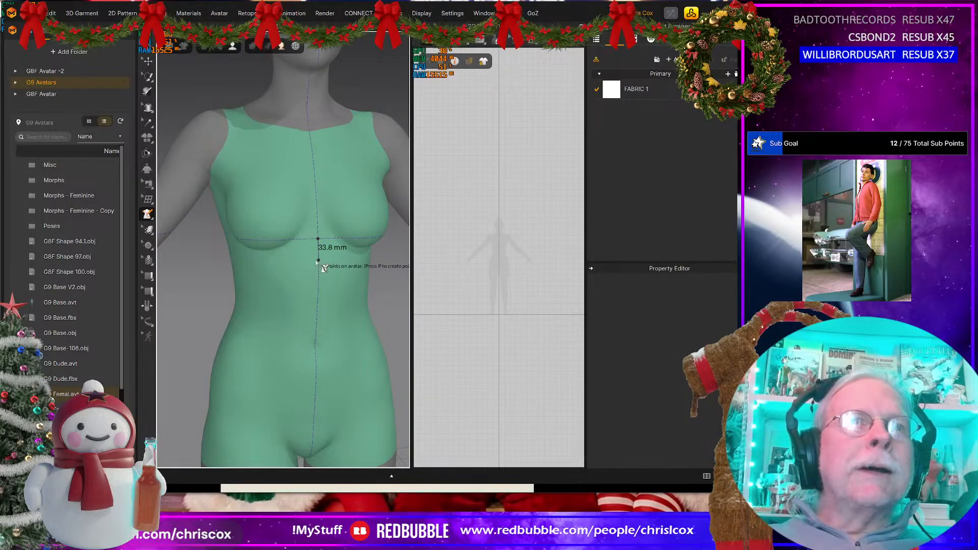
pyautogui.click(264, 278)
pyautogui.moveTo(239, 285); pyautogui.dragTo(316, 265, button='right')
pyautogui.click(298, 263)
pyautogui.click(283, 262)
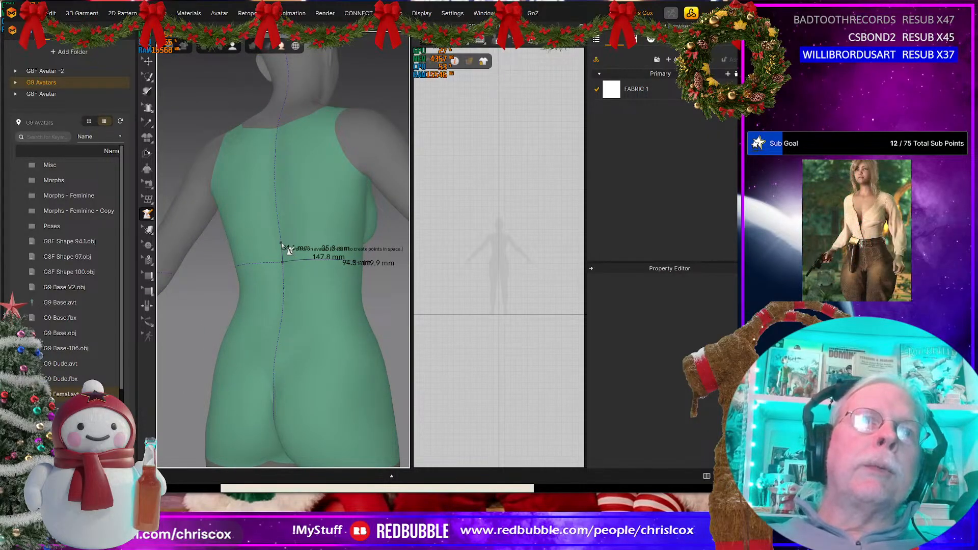
# Step: Draw the band's back edge about 35 mm tall and its upper edge around under the bust, closing the outline at the front starting point
pyautogui.click(281, 243)
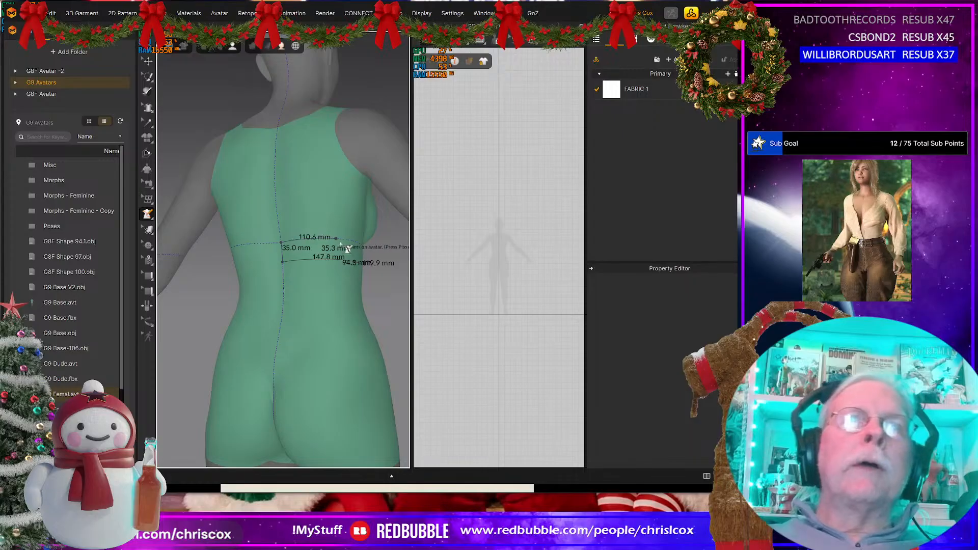
pyautogui.moveTo(350, 242); pyautogui.dragTo(239, 261, button='right')
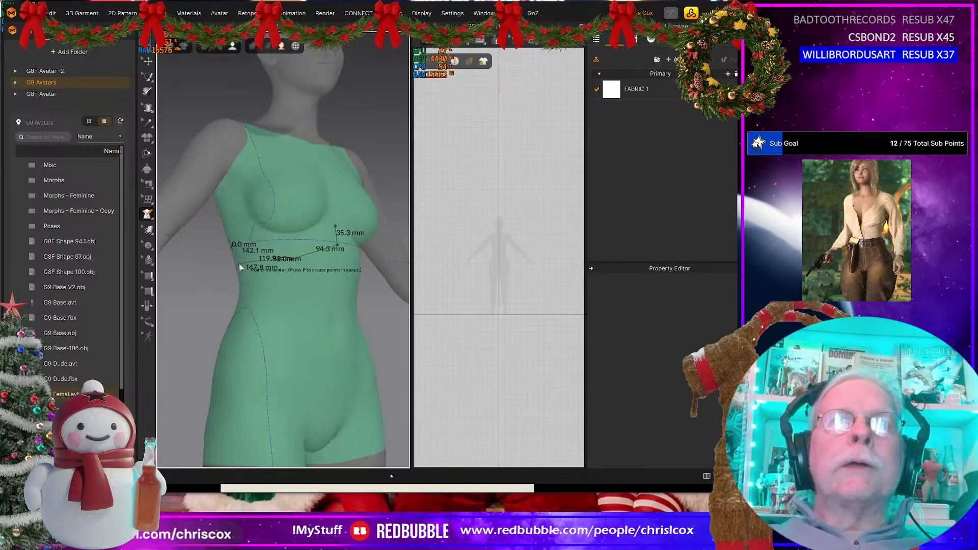
pyautogui.click(289, 243)
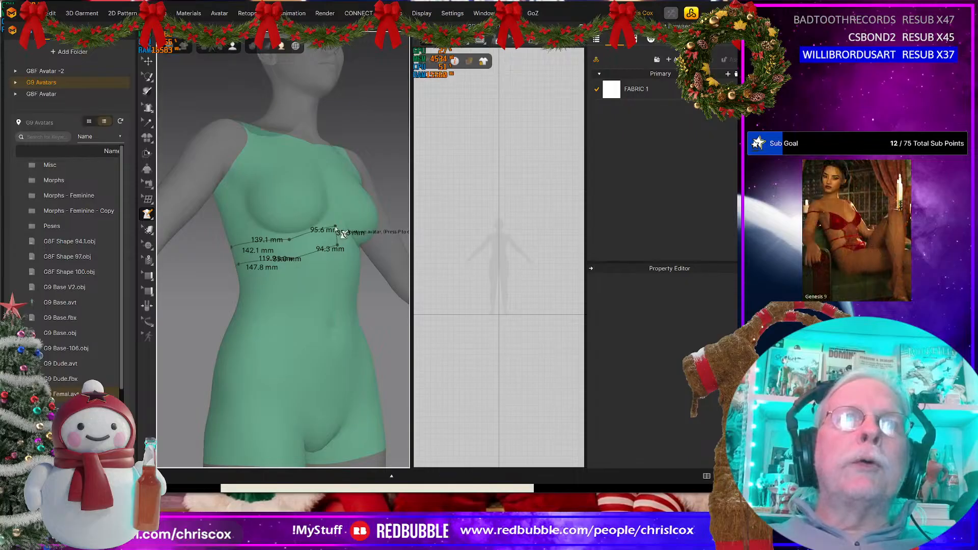
pyautogui.click(336, 229)
pyautogui.moveTo(338, 231); pyautogui.dragTo(312, 260, button='right')
pyautogui.scroll(3, 314, 263)
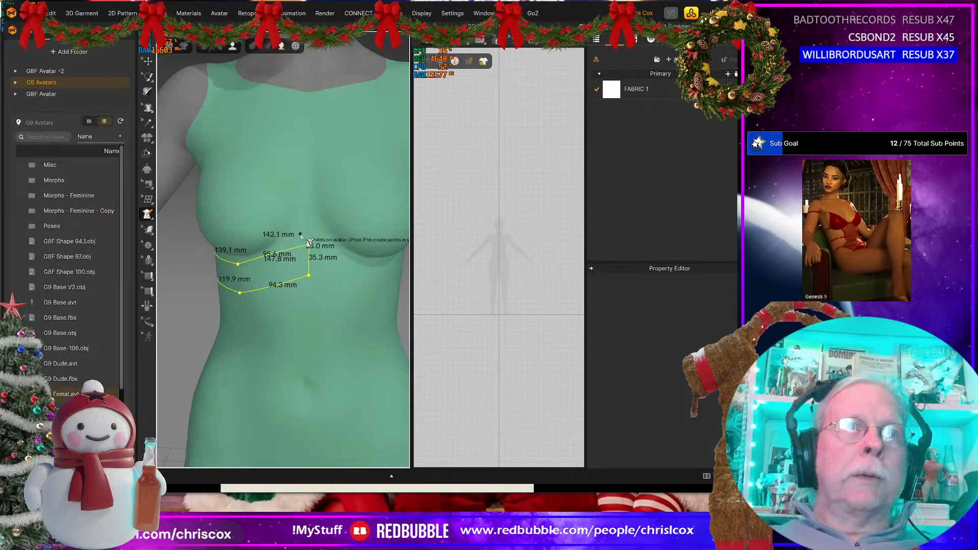
# Step: Move the upper and lower corners of the band's back edge across the centre back using the Edit 3D Pen (Avatar) tool
pyautogui.moveTo(284, 257); pyautogui.dragTo(480, 278, button='right')
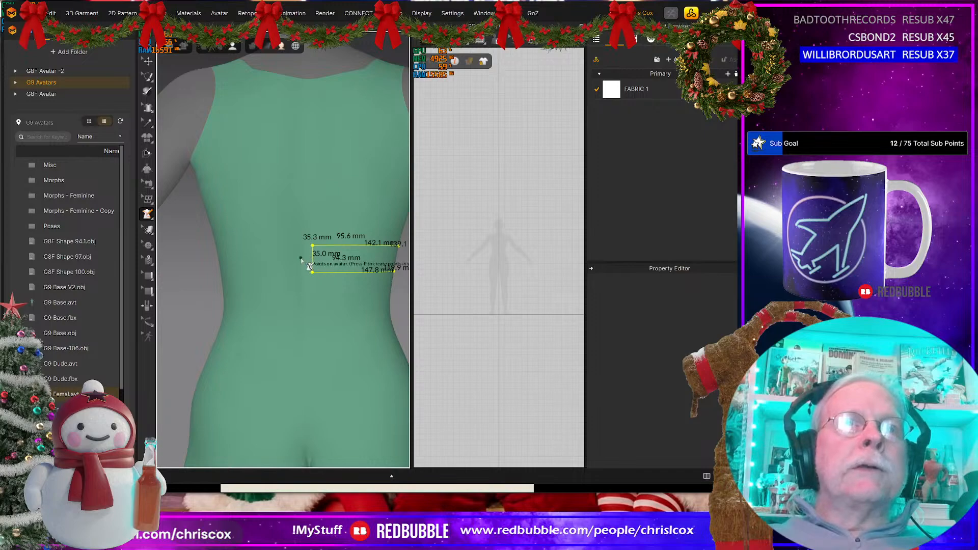
pyautogui.click(146, 214)
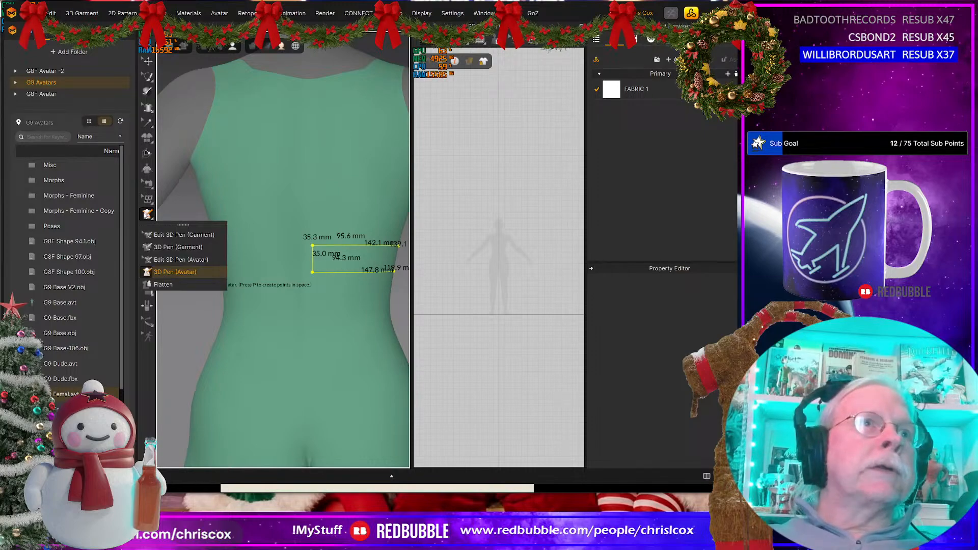
pyautogui.click(184, 270)
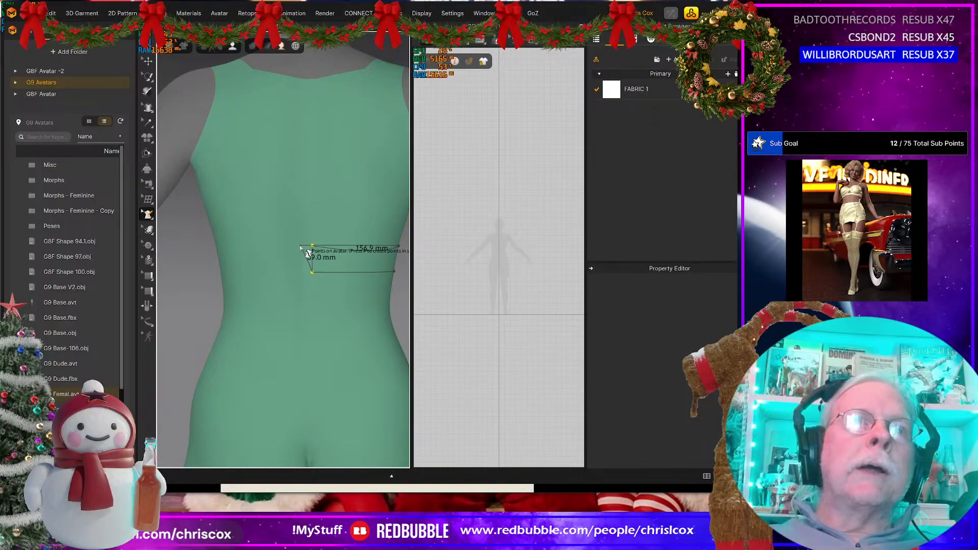
pyautogui.click(297, 246)
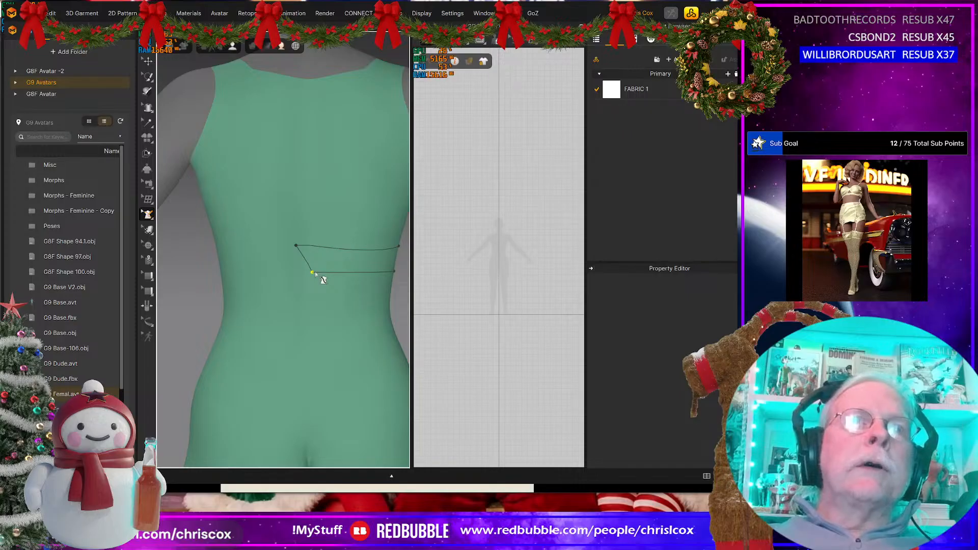
pyautogui.click(312, 273)
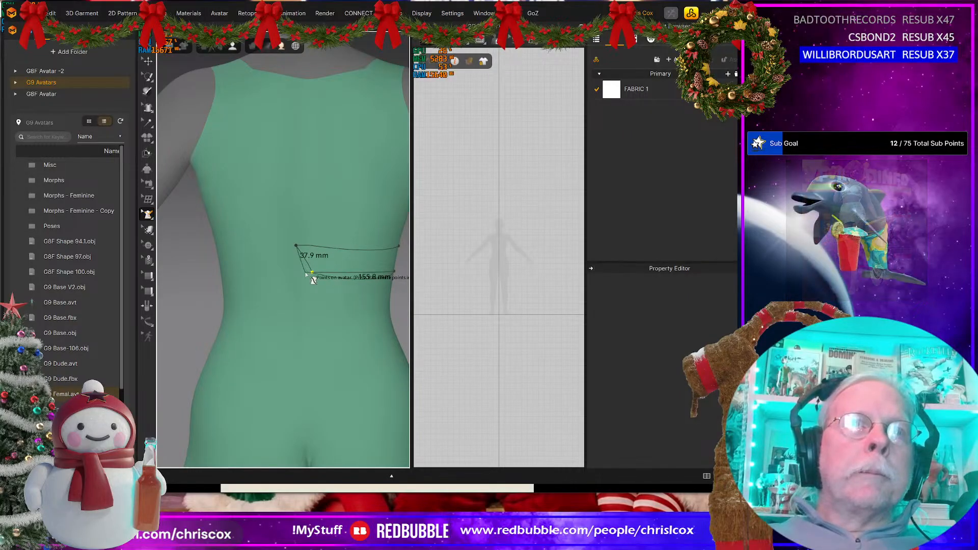
# Step: Raise the band's two front corner points between the breasts so the front edge is 35 mm tall
pyautogui.moveTo(360, 301); pyautogui.dragTo(276, 246, button='right')
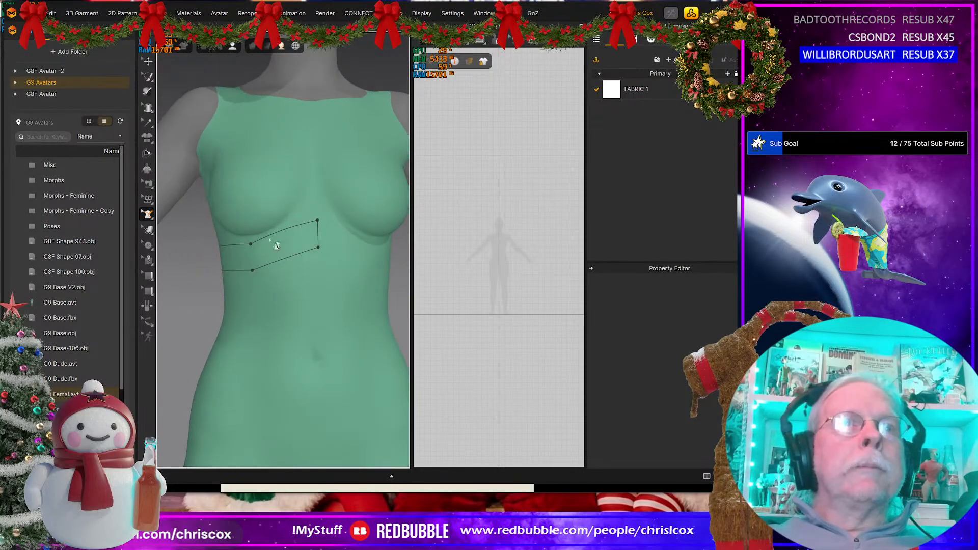
pyautogui.click(318, 222)
pyautogui.click(316, 220)
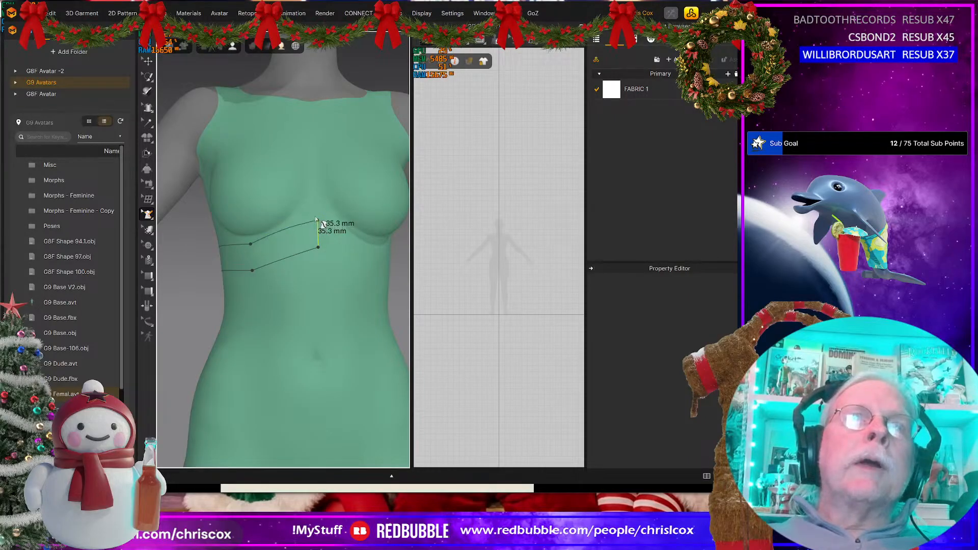
pyautogui.scroll(5, 324, 205)
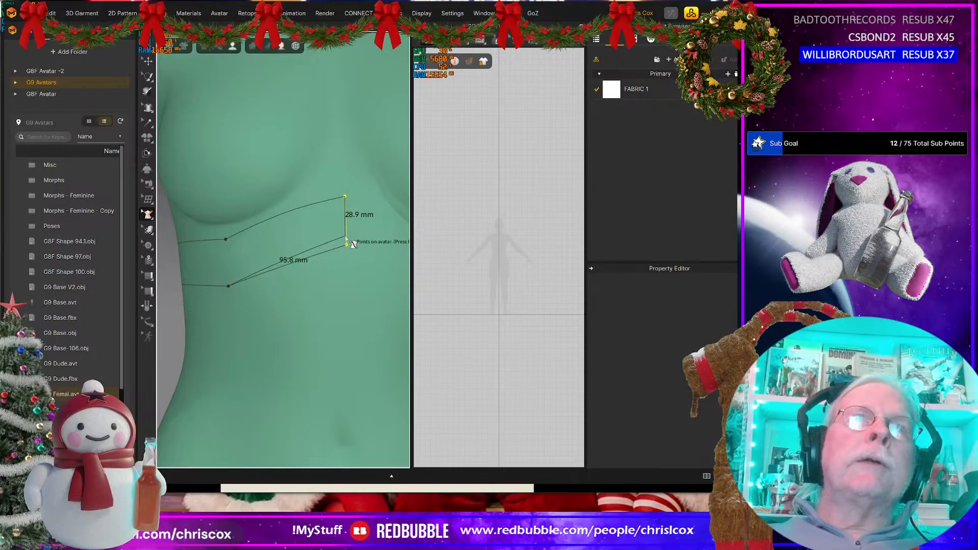
pyautogui.moveTo(345, 197); pyautogui.dragTo(345, 184)
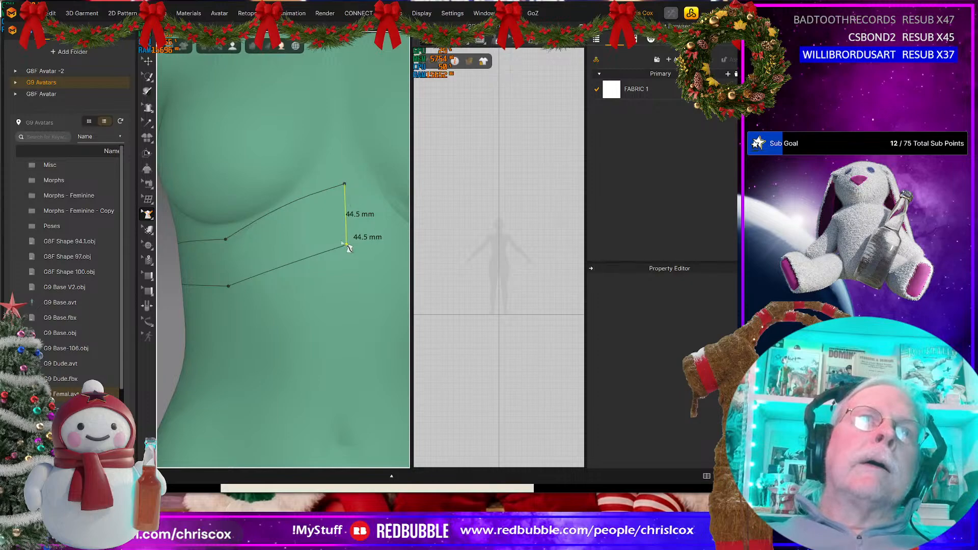
pyautogui.moveTo(346, 245); pyautogui.dragTo(346, 232)
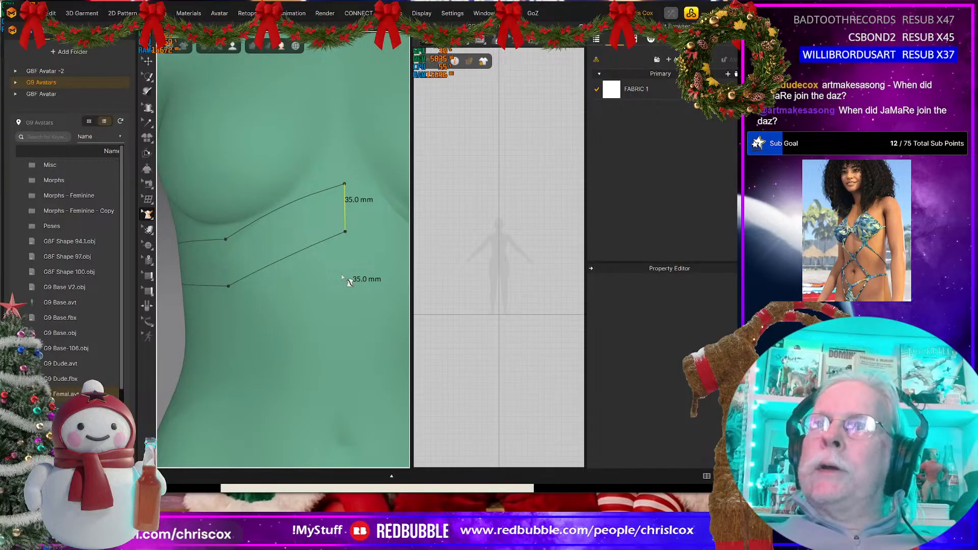
# Step: Try to move the upper corner of the band's back edge further towards the centre back
pyautogui.scroll(-3, 260, 292)
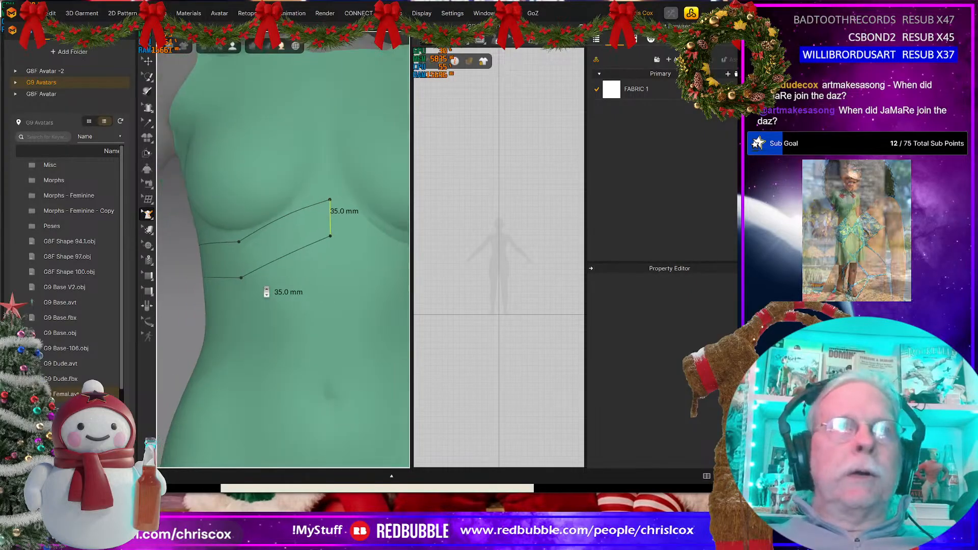
pyautogui.scroll(4, 259, 292)
pyautogui.scroll(-5, 260, 293)
pyautogui.moveTo(250, 305); pyautogui.dragTo(391, 312, button='right')
pyautogui.scroll(5, 339, 292)
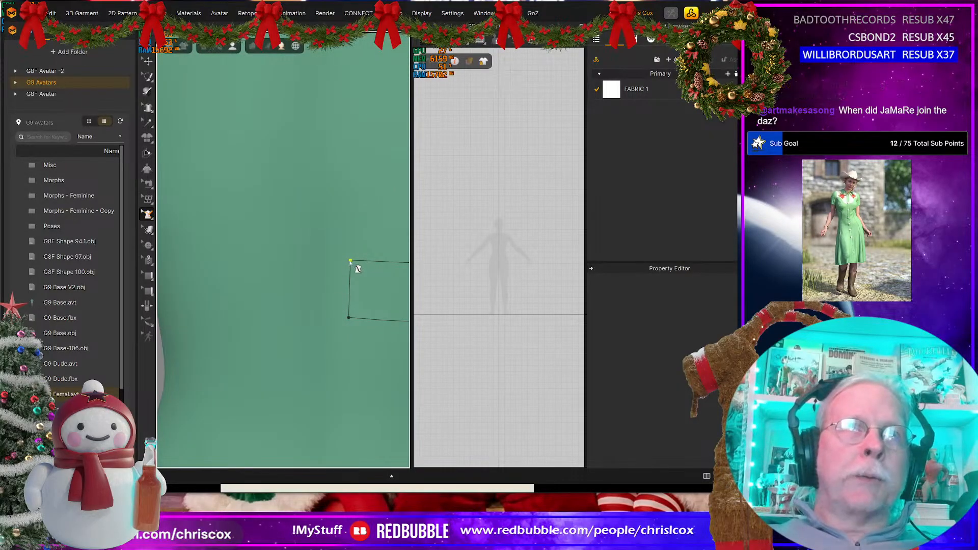
pyautogui.moveTo(350, 261); pyautogui.dragTo(338, 260)
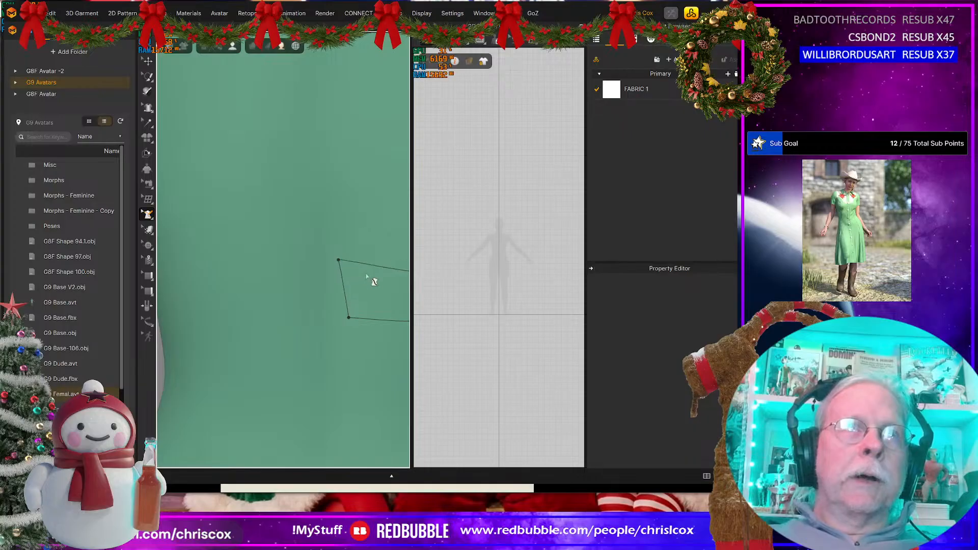
pyautogui.hotkey('ctrl', 'z')
# Step: Add a point on the band's upper edge between the side and back, and move the upper back corner to the centre back
pyautogui.moveTo(369, 278); pyautogui.dragTo(370, 264, button='middle')
pyautogui.moveTo(373, 265); pyautogui.dragTo(216, 286, button='right')
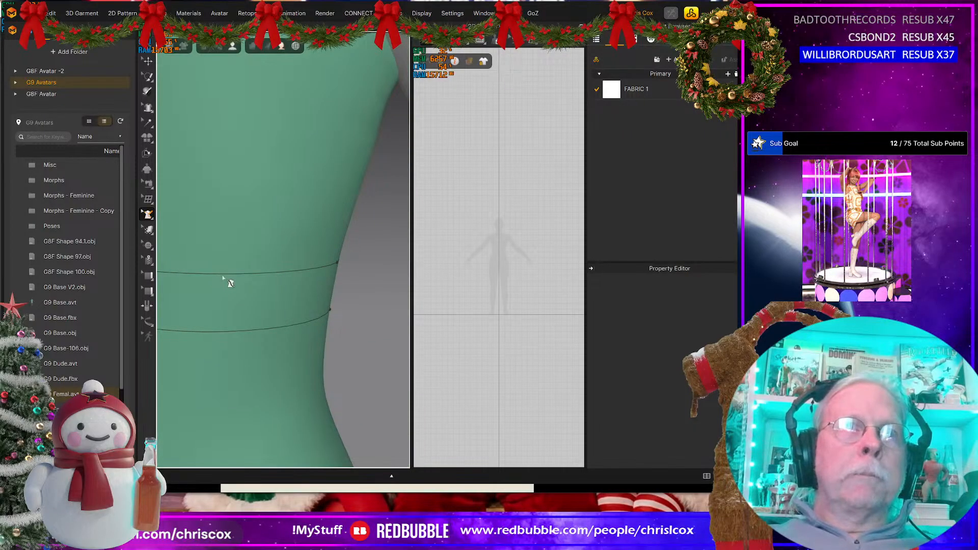
pyautogui.rightClick(230, 273)
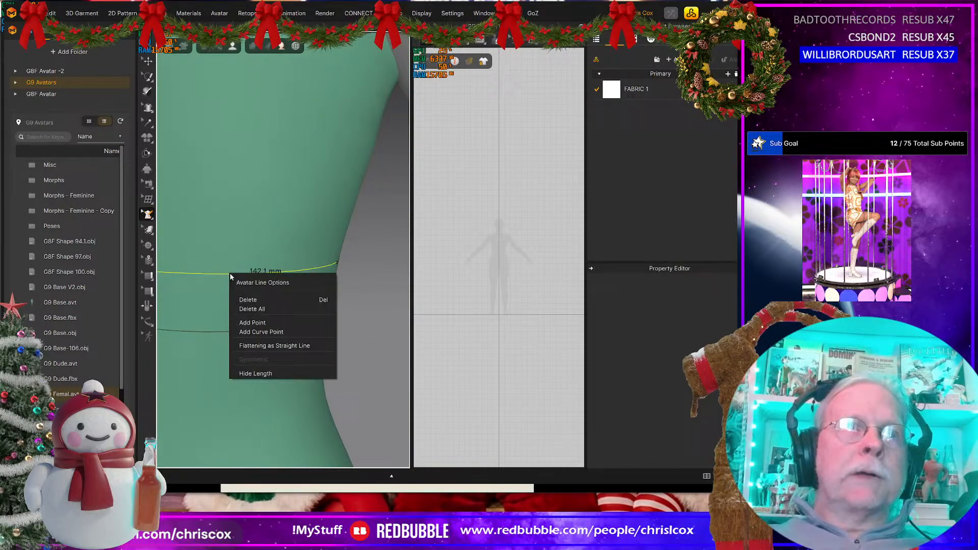
pyautogui.click(250, 324)
pyautogui.moveTo(257, 332); pyautogui.dragTo(420, 323, button='right')
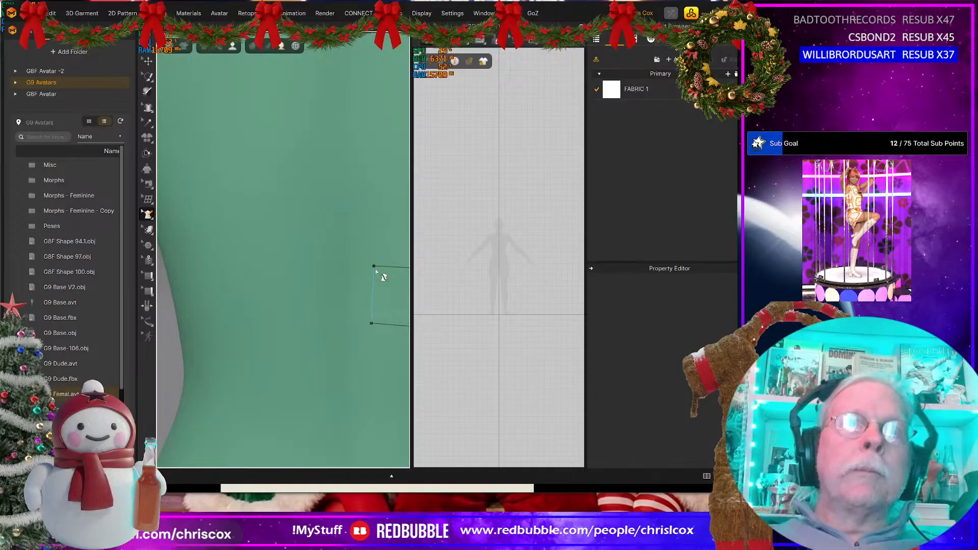
pyautogui.moveTo(373, 266); pyautogui.dragTo(360, 266)
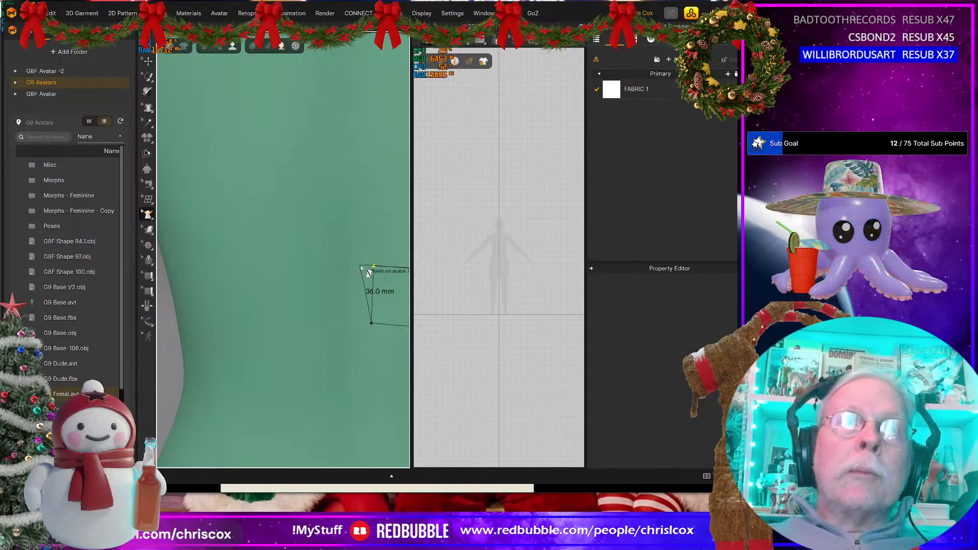
# Step: Add a point on the band's lower edge between the side and back, and align the lower back corner beneath the upper one
pyautogui.moveTo(371, 323); pyautogui.dragTo(360, 324)
pyautogui.moveTo(377, 334); pyautogui.dragTo(227, 315, button='right')
pyautogui.hotkey('ctrl', 'z')
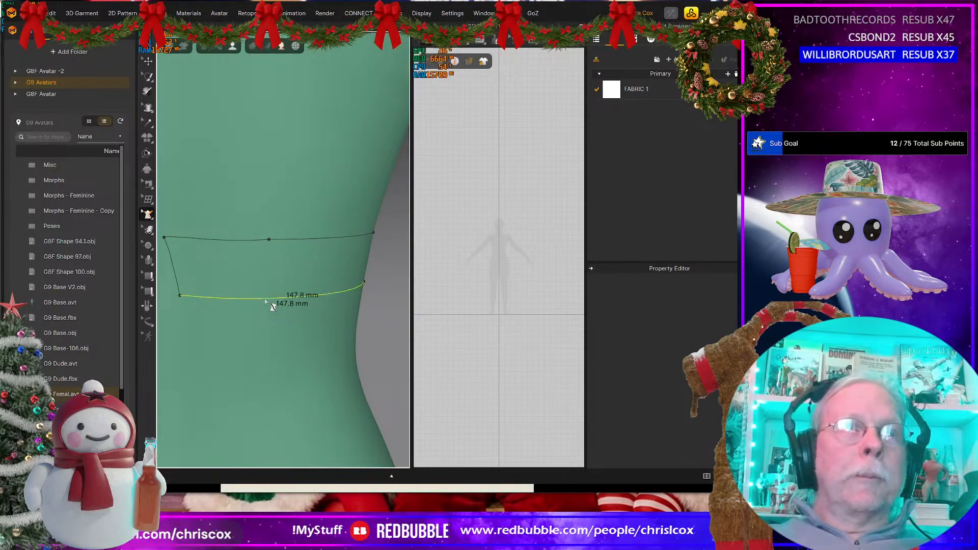
pyautogui.rightClick(265, 299)
pyautogui.click(288, 346)
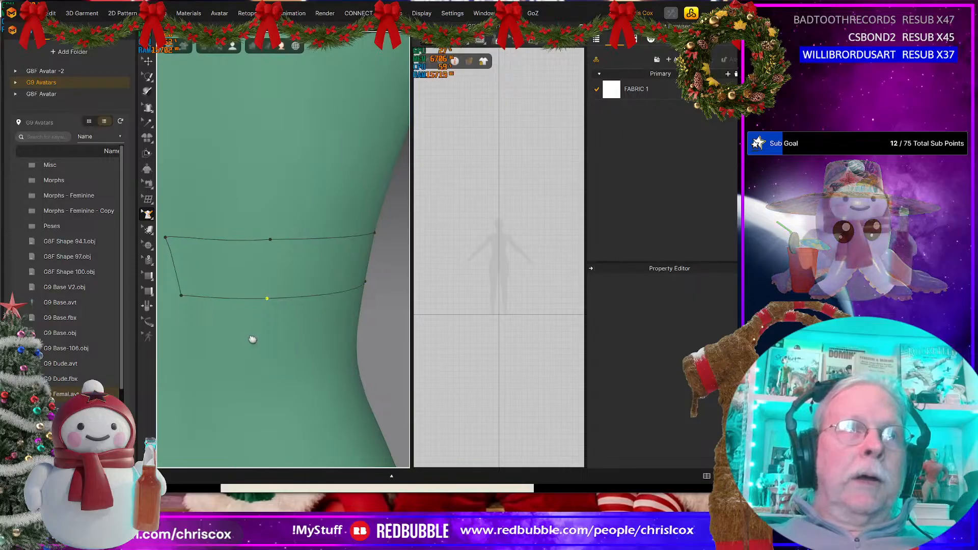
pyautogui.moveTo(253, 338); pyautogui.dragTo(284, 322, button='right')
pyautogui.moveTo(266, 299); pyautogui.dragTo(256, 299)
# Step: Examine the band outline around the avatar's back and side and compare it with the halter top reference photo
pyautogui.scroll(-6, 298, 320)
pyautogui.moveTo(312, 327); pyautogui.dragTo(291, 323, button='right')
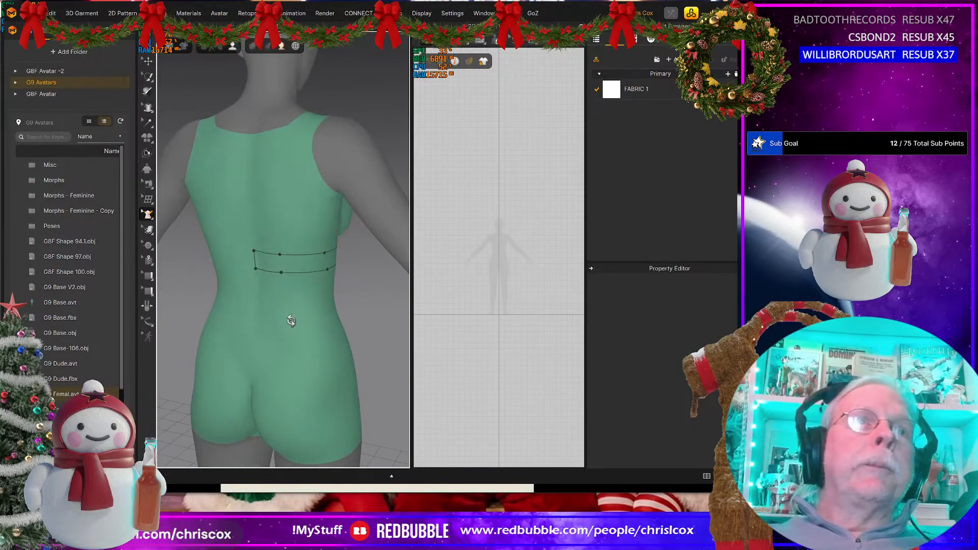
pyautogui.click(255, 251)
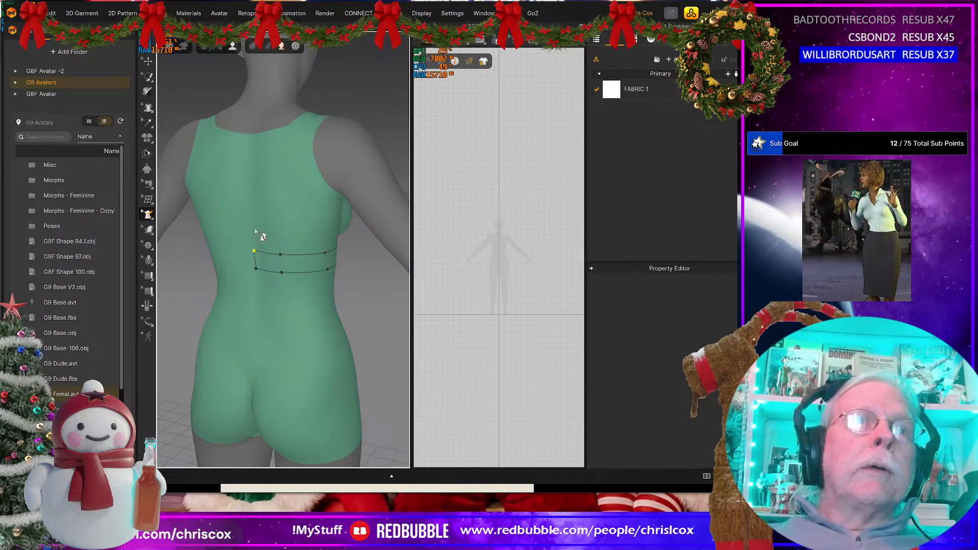
pyautogui.moveTo(311, 309); pyautogui.dragTo(207, 290, button='right')
pyautogui.hotkey('alt', 'Tab')
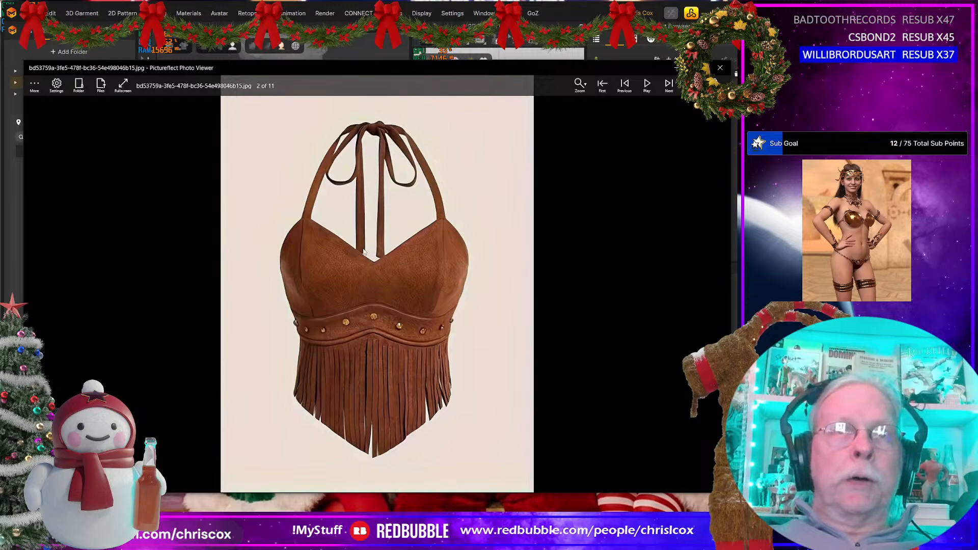
pyautogui.press('Escape')
pyautogui.moveTo(272, 328); pyautogui.dragTo(317, 322, button='right')
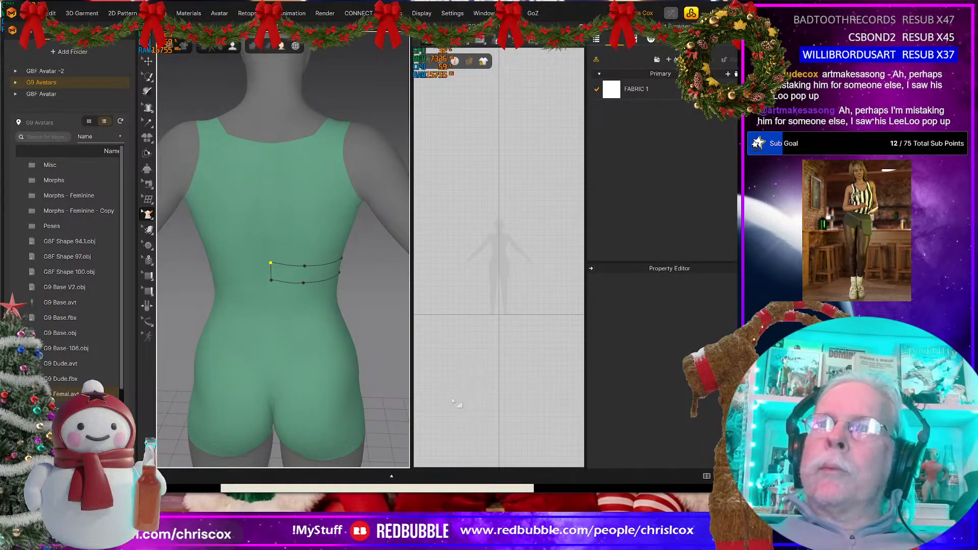
pyautogui.moveTo(318, 330); pyautogui.dragTo(317, 312, button='right')
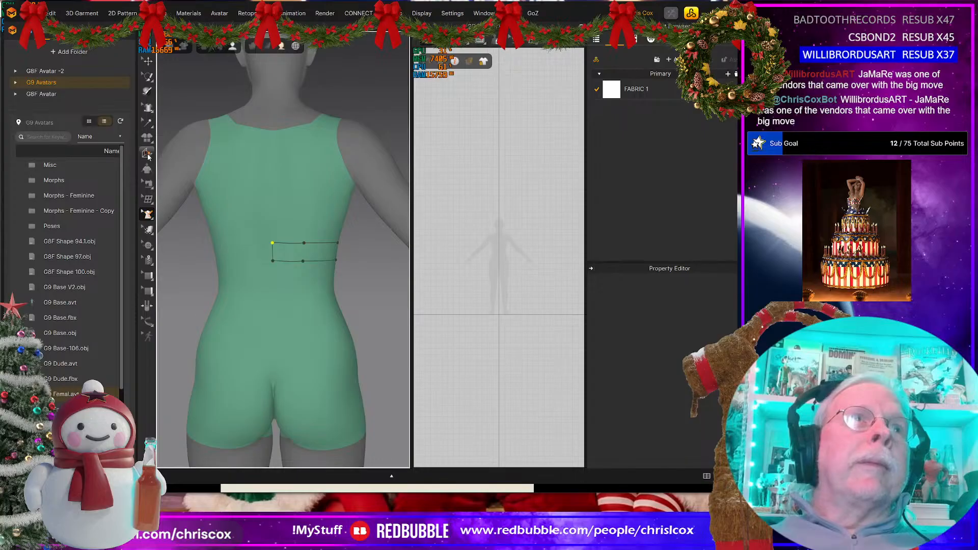
# Step: Draw the back panel with 3D Pen (Avatar): about 61 mm up from the band, 184 mm across to the side, and 63 mm down
pyautogui.moveTo(148, 145)
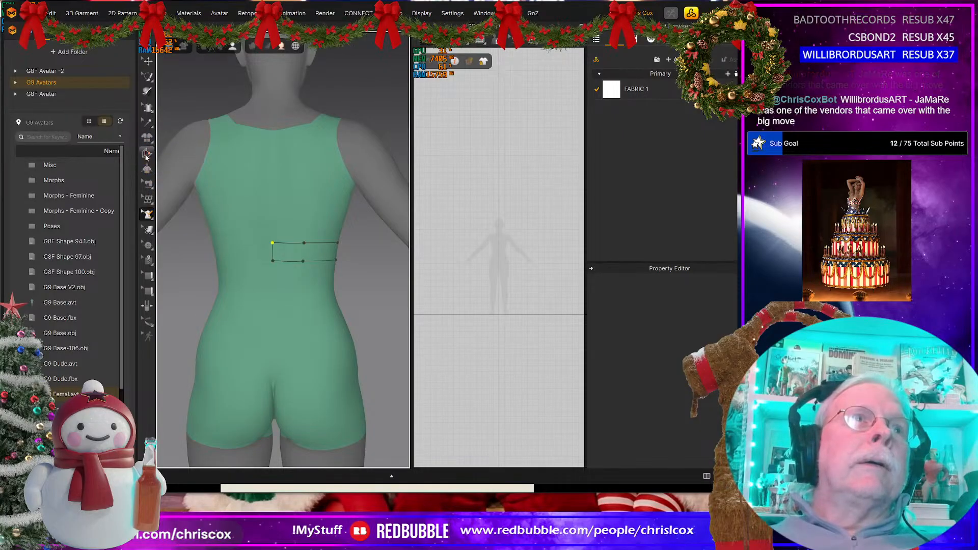
pyautogui.moveTo(148, 214)
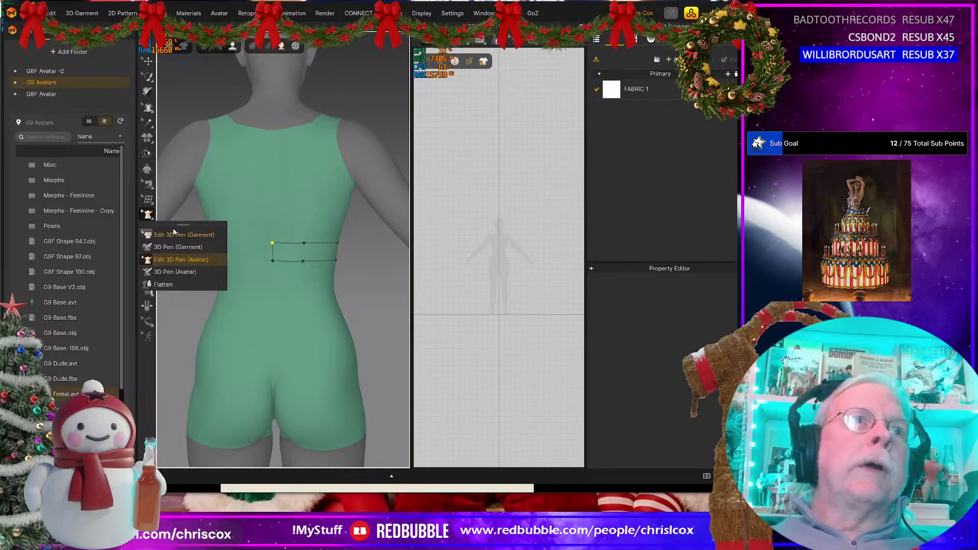
pyautogui.click(185, 273)
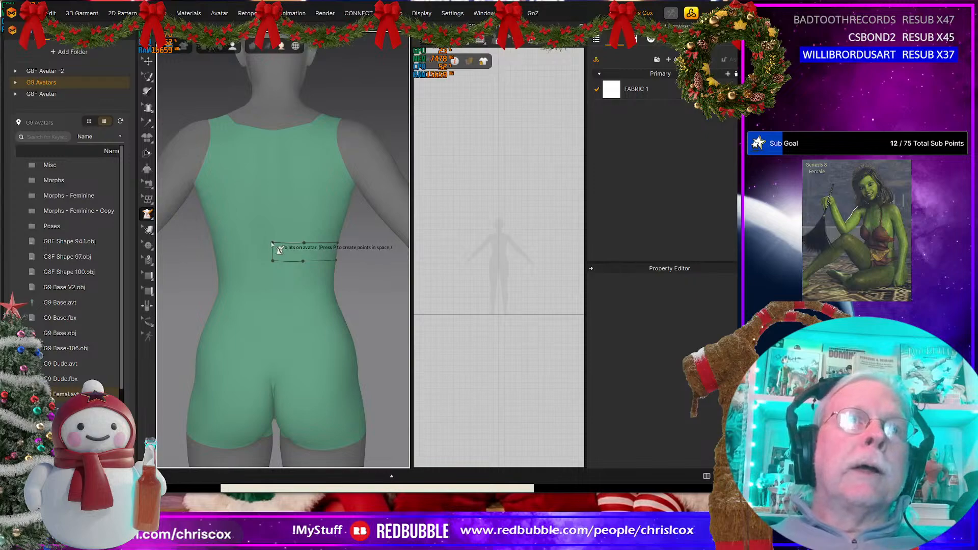
pyautogui.click(271, 243)
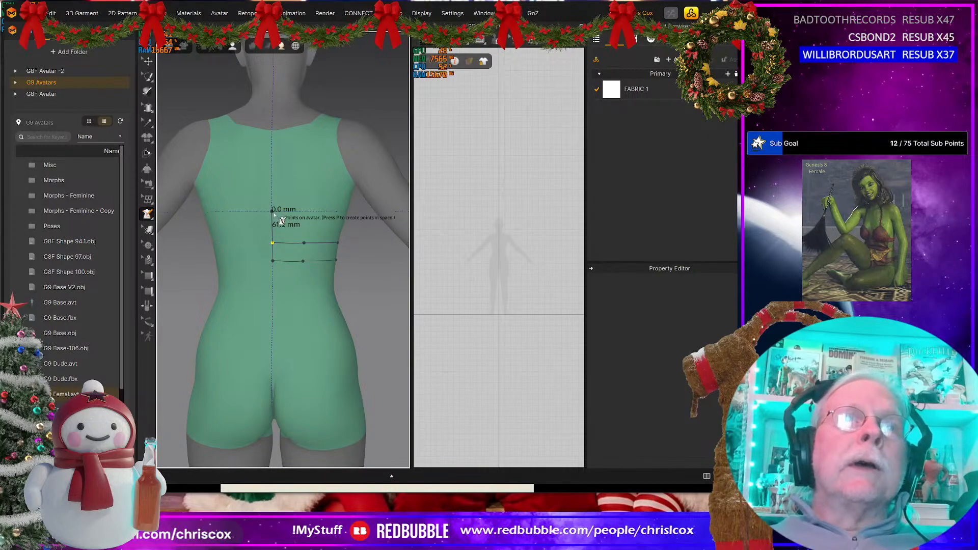
pyautogui.moveTo(269, 216); pyautogui.dragTo(219, 214, button='right')
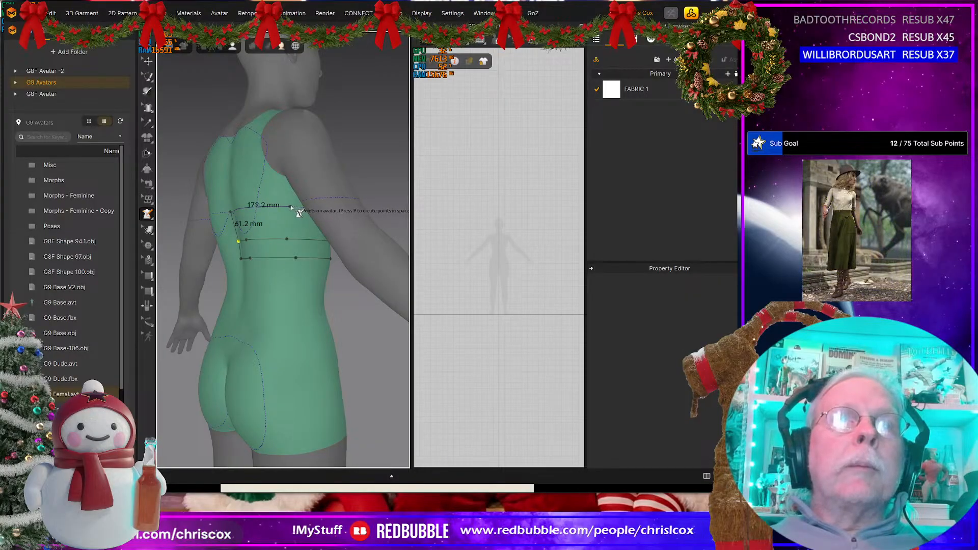
pyautogui.click(295, 206)
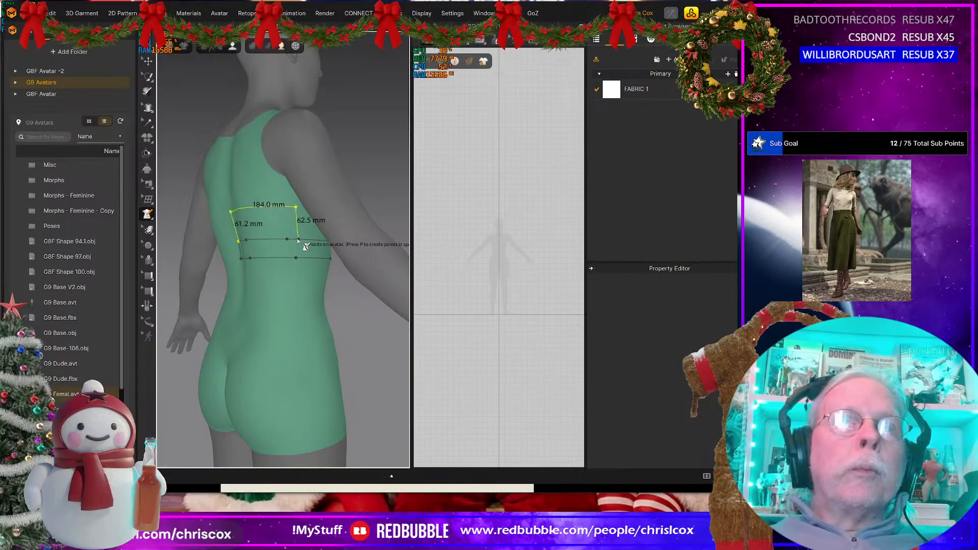
pyautogui.moveTo(306, 246); pyautogui.dragTo(184, 213, button='right')
# Step: Check the halter top reference photo and draw the side cup outline about 140 mm up from the side and 186 mm down to the band
pyautogui.hotkey('alt', 'Tab')
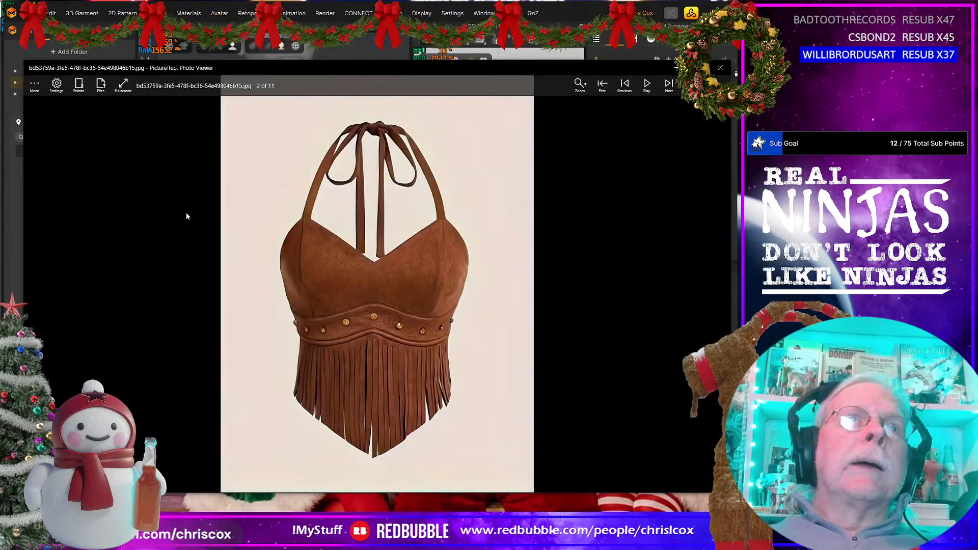
pyautogui.hotkey('alt', 'Tab')
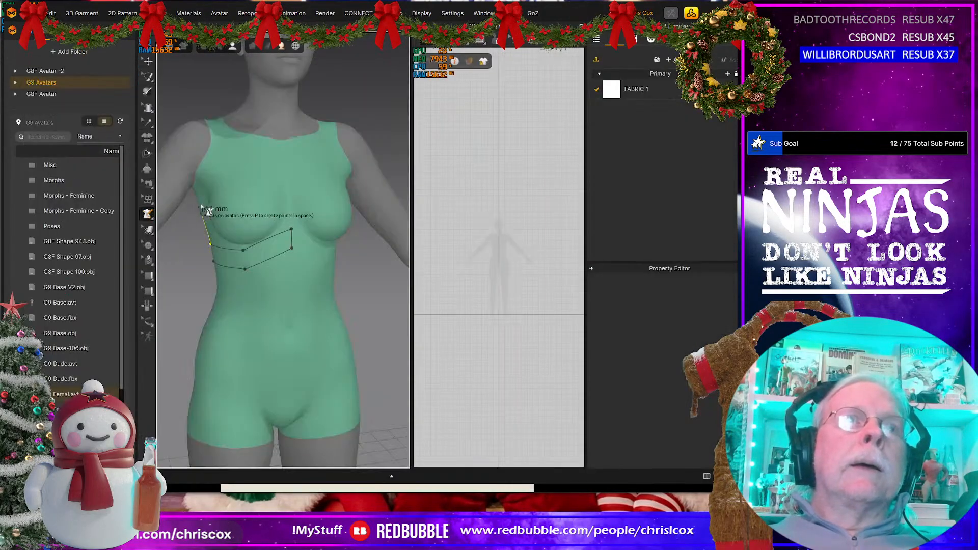
pyautogui.click(225, 167)
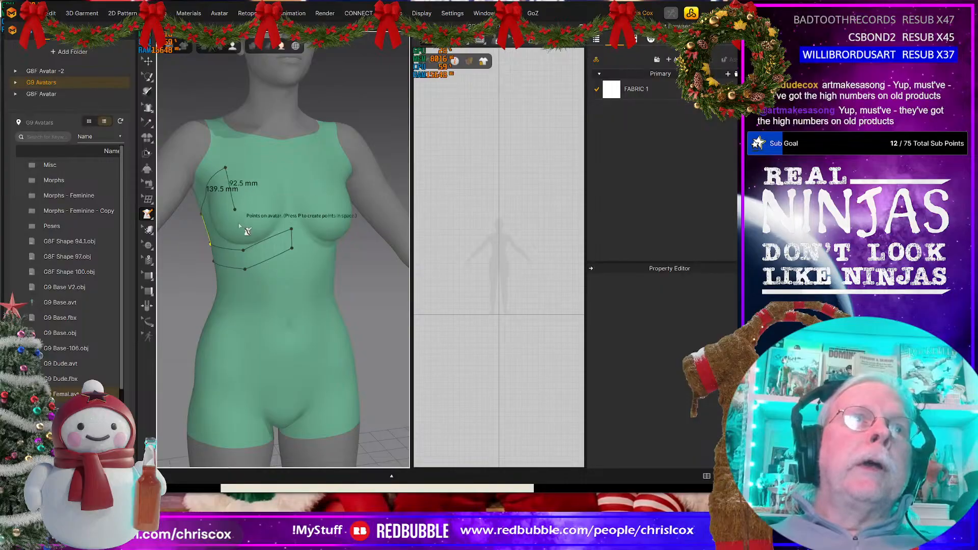
pyautogui.click(243, 249)
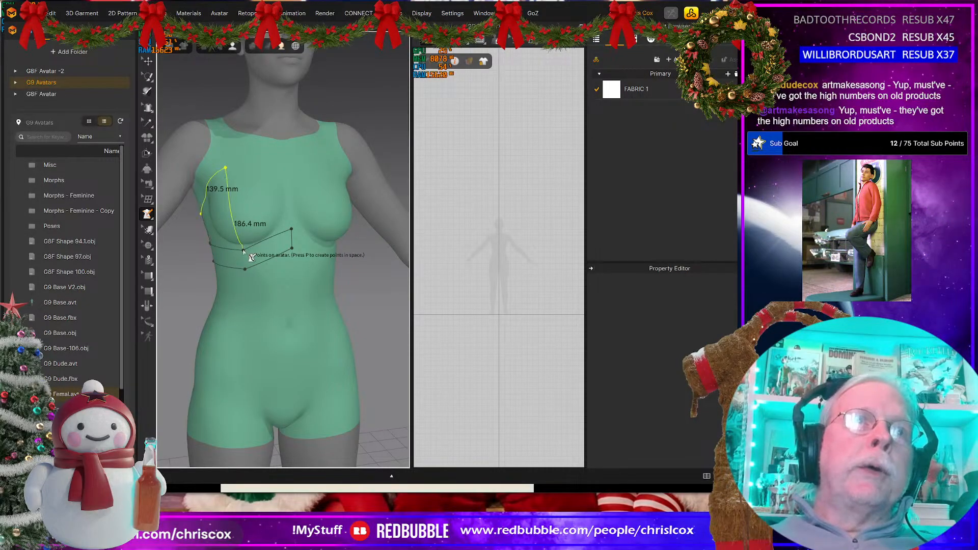
# Step: Draw the front cup outline: about 55 mm up the centre front, 125 mm across to the cup's top, and closed at the side cup's peak
pyautogui.click(291, 230)
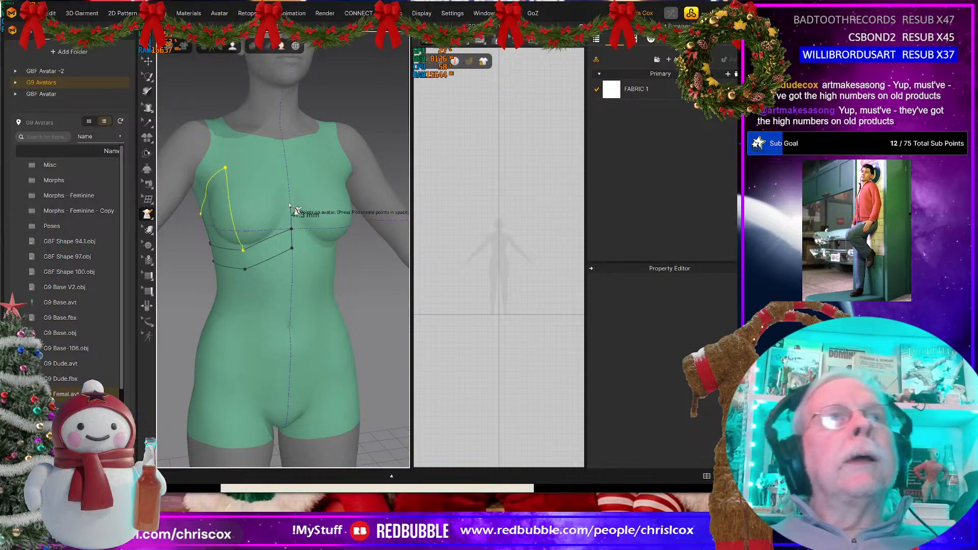
pyautogui.click(289, 199)
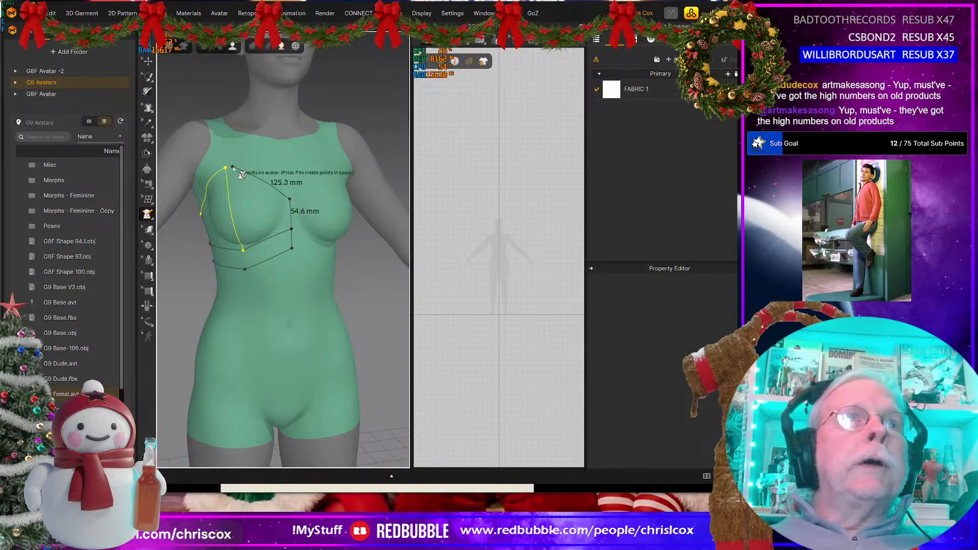
pyautogui.click(237, 171)
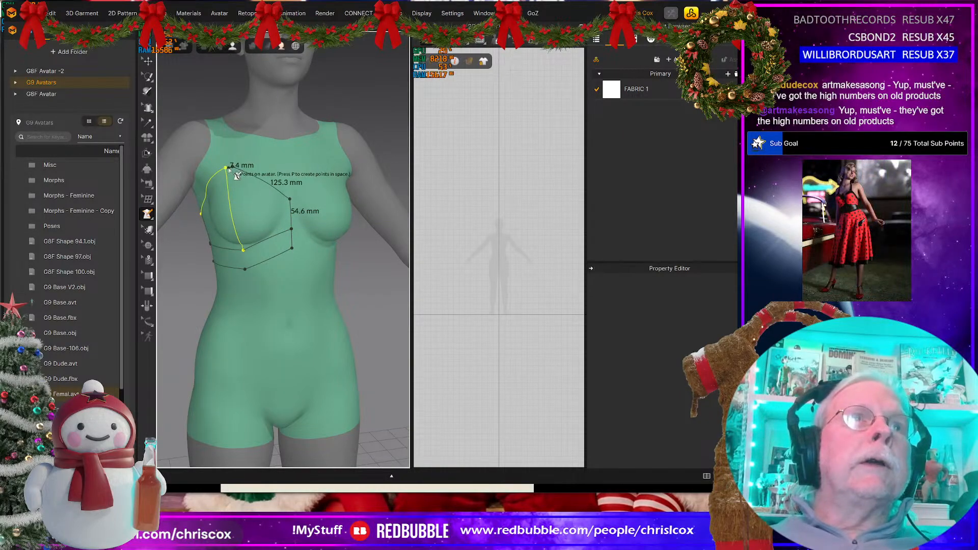
pyautogui.click(228, 170)
# Step: Flatten the back panel, underbust band, side cup and front cup outlines into separate pattern pieces
pyautogui.moveTo(241, 218); pyautogui.dragTo(231, 211, button='right')
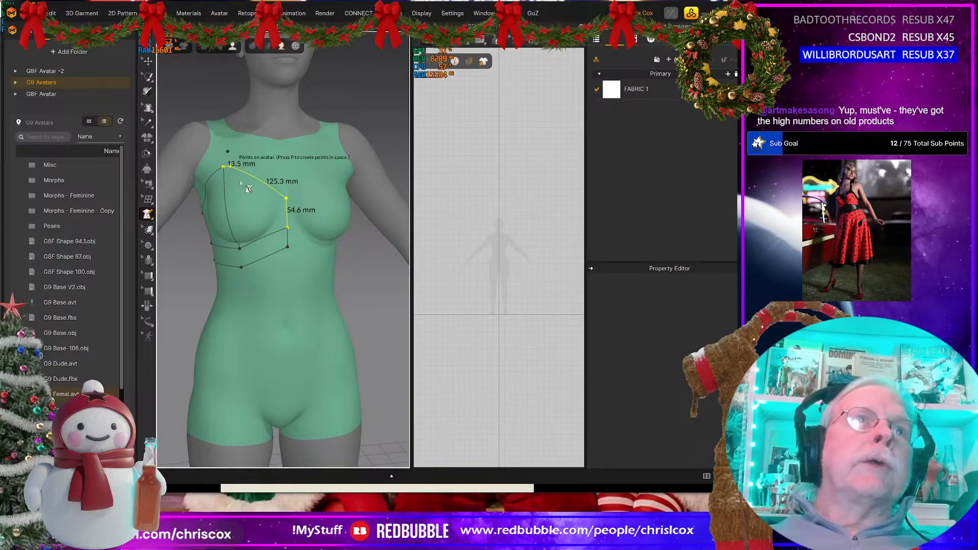
pyautogui.scroll(-3, 288, 244)
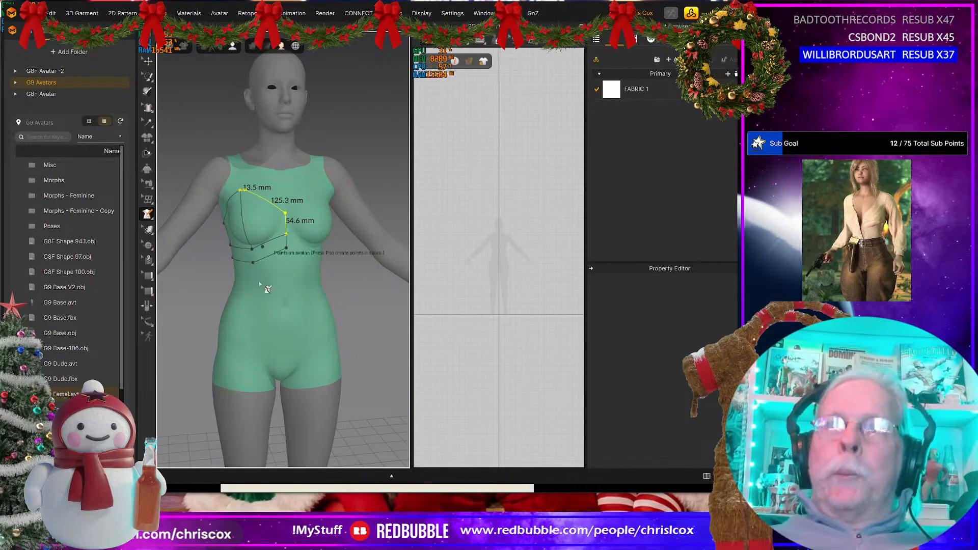
pyautogui.moveTo(202, 285)
pyautogui.mouseDown(button='right')
pyautogui.moveTo(316, 277)
pyautogui.moveTo(335, 272)
pyautogui.moveTo(204, 273)
pyautogui.moveTo(325, 261)
pyautogui.mouseUp(button='right')
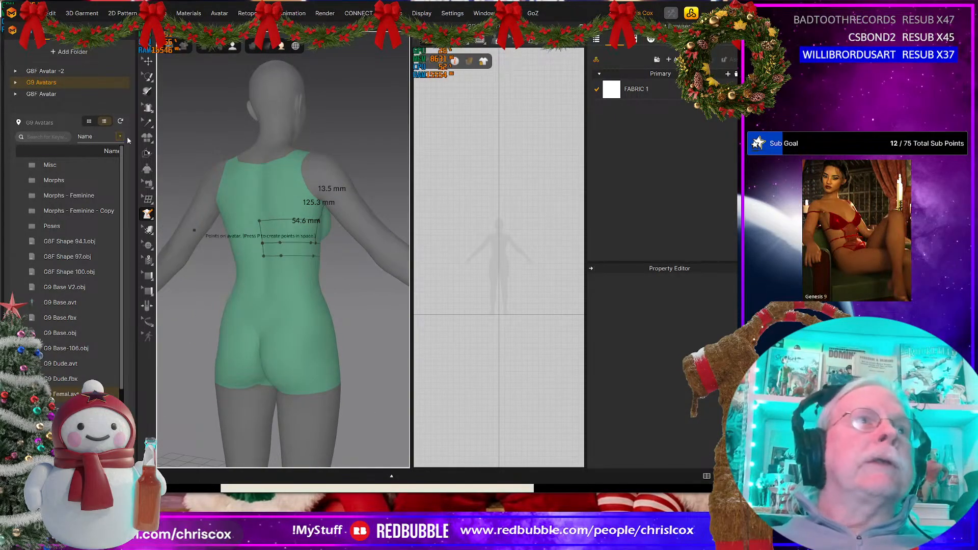
pyautogui.click(147, 214)
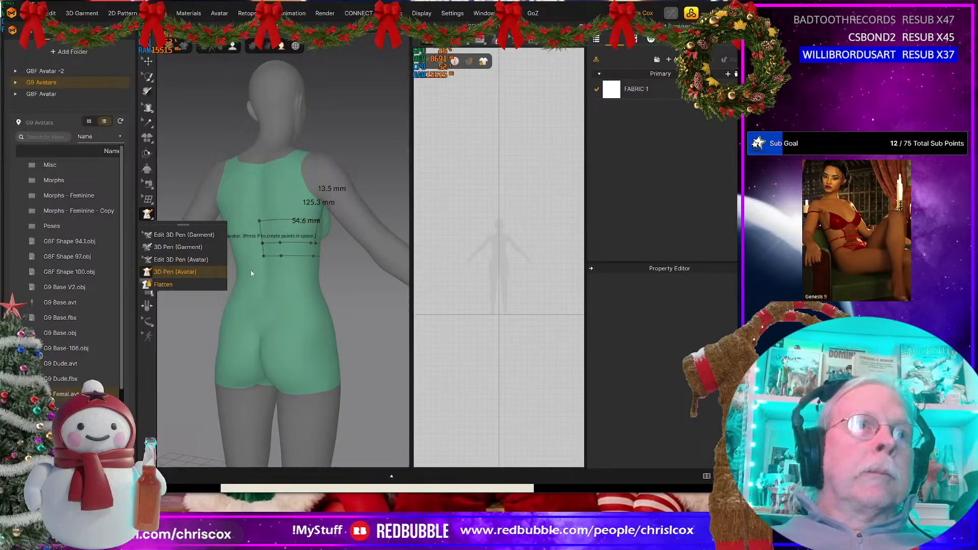
pyautogui.click(163, 284)
pyautogui.click(298, 236)
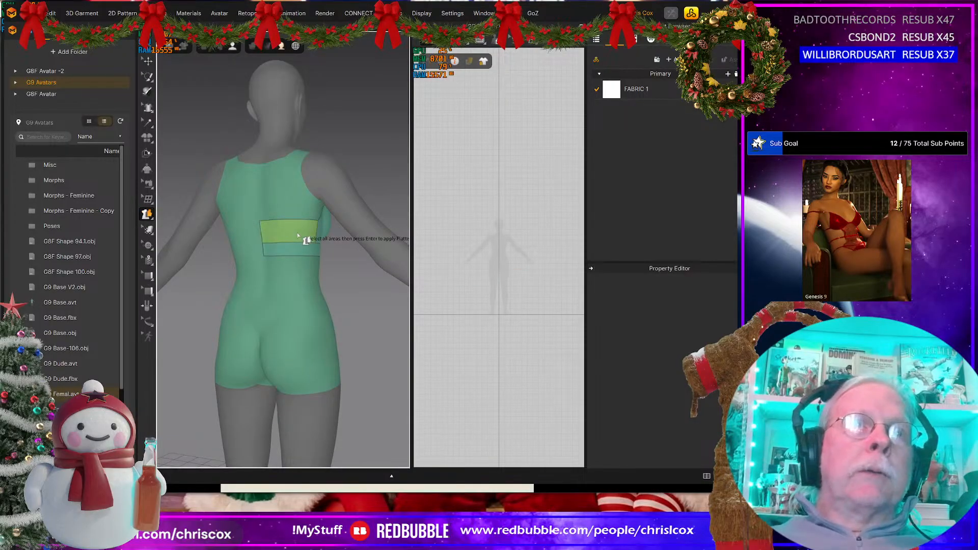
pyautogui.press('Return')
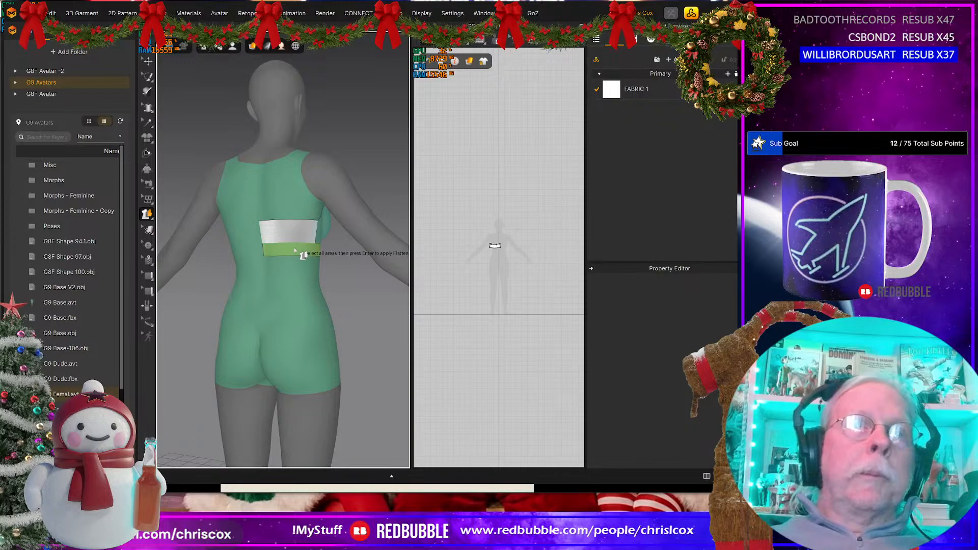
pyautogui.moveTo(294, 248); pyautogui.dragTo(168, 277, button='right')
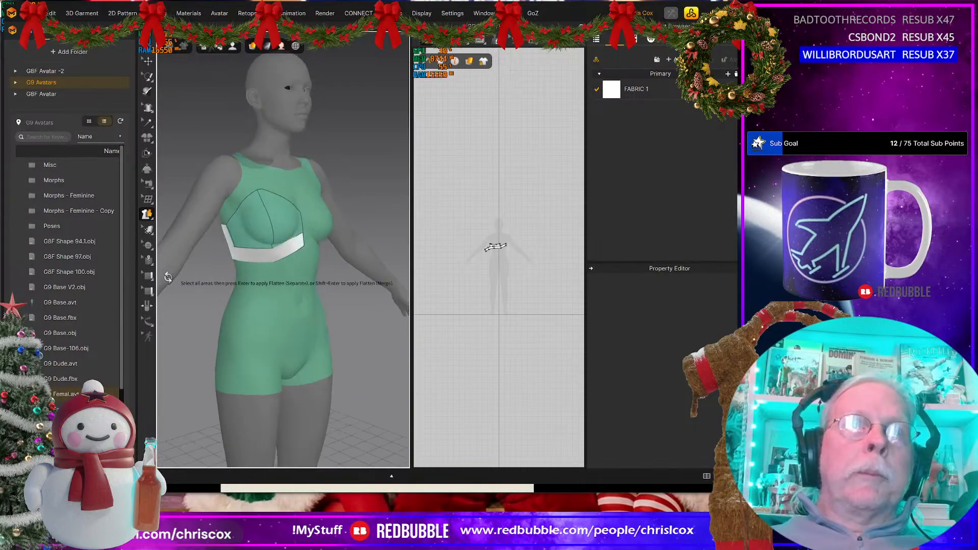
pyautogui.click(262, 225)
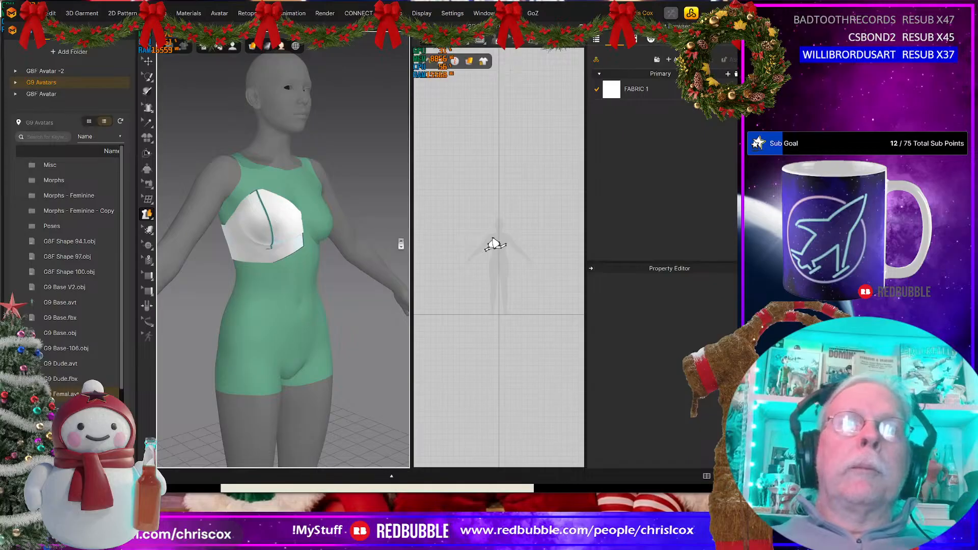
# Step: Move the front and side cup patterns apart in the 2D view, side by side above the band
pyautogui.scroll(-2, 400, 244)
pyautogui.scroll(7, 472, 254)
pyautogui.moveTo(545, 255); pyautogui.dragTo(389, 346, button='middle')
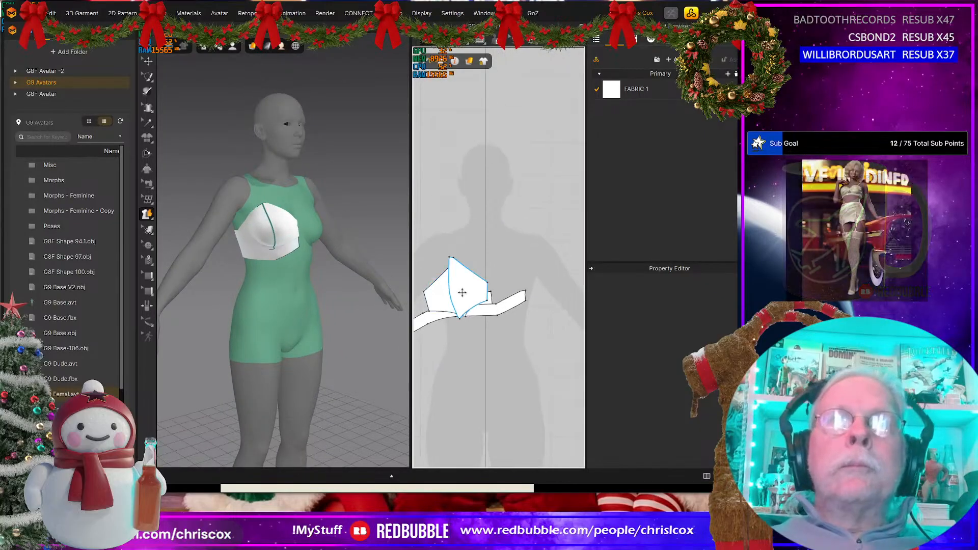
pyautogui.moveTo(462, 293); pyautogui.dragTo(489, 233)
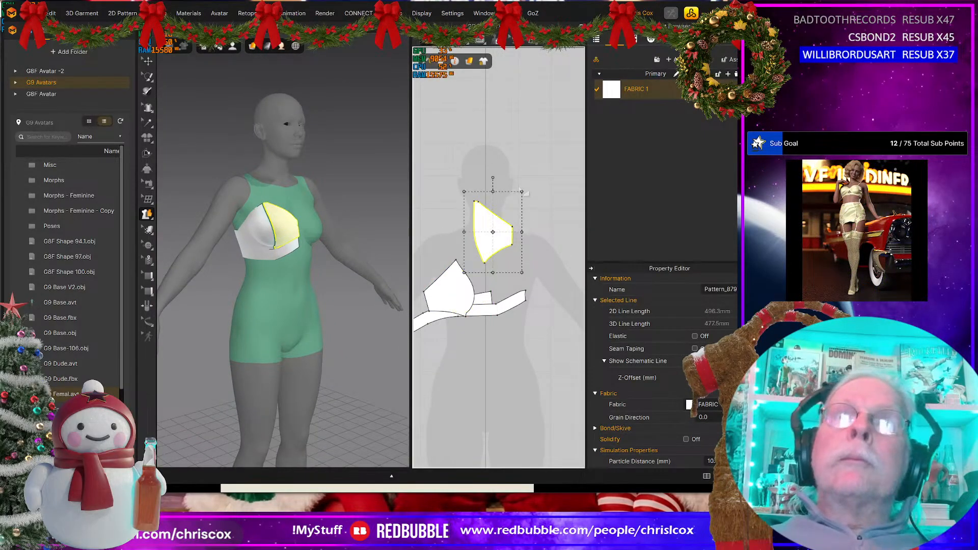
pyautogui.moveTo(448, 296); pyautogui.dragTo(445, 238)
pyautogui.moveTo(451, 265); pyautogui.dragTo(472, 249, button='middle')
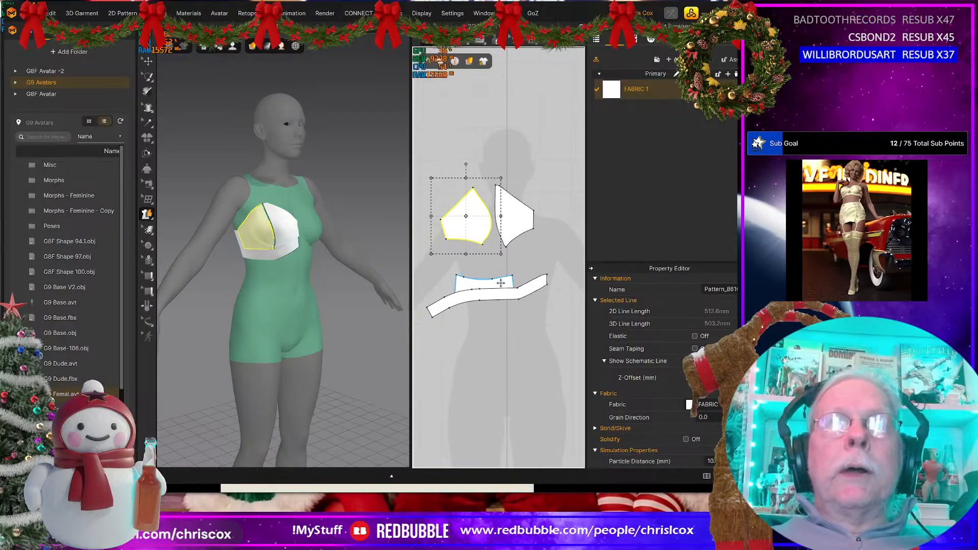
# Step: Move the band pattern clear beneath the cups and place the back panel beside the side cup
pyautogui.moveTo(502, 295); pyautogui.dragTo(493, 322)
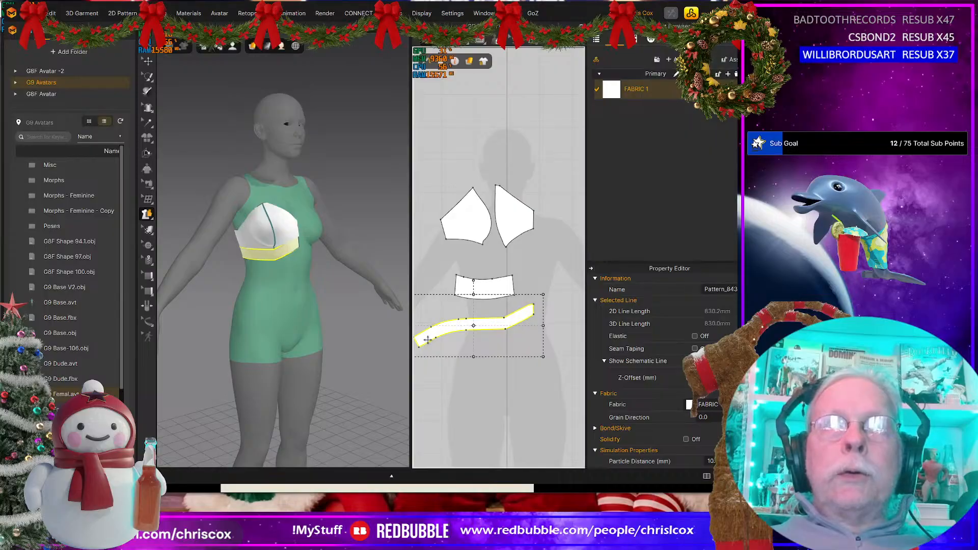
pyautogui.moveTo(495, 286); pyautogui.dragTo(430, 234)
pyautogui.moveTo(514, 331); pyautogui.dragTo(519, 282)
pyautogui.scroll(3, 483, 294)
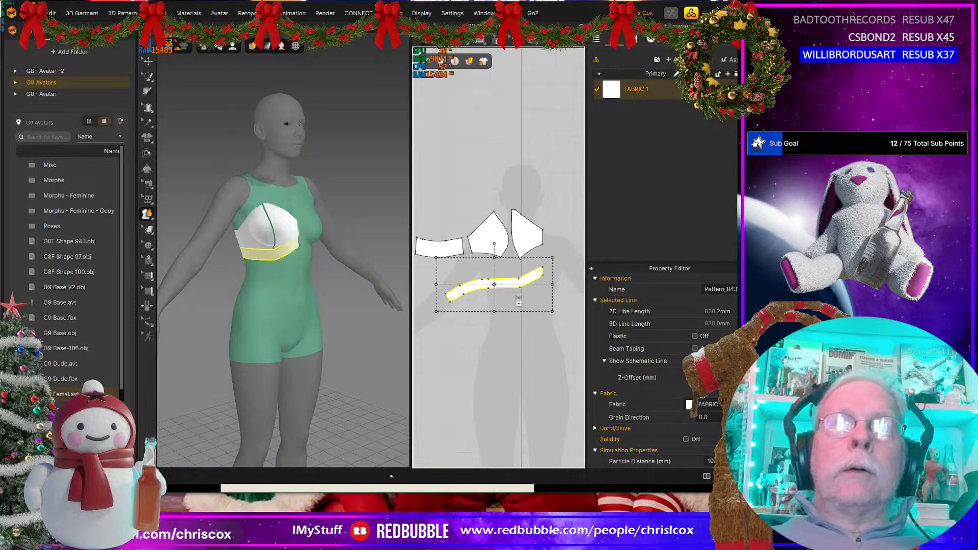
pyautogui.moveTo(483, 294); pyautogui.dragTo(489, 267, button='middle')
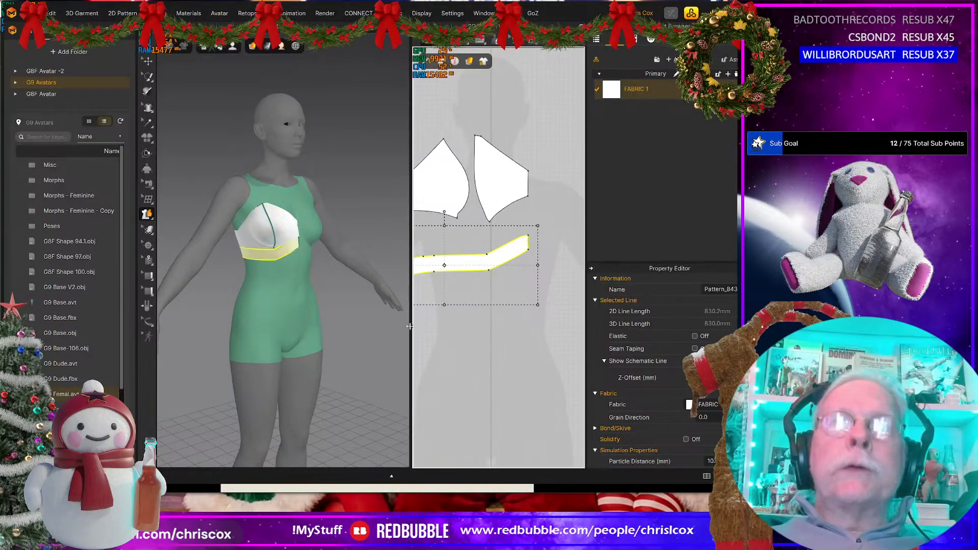
# Step: Draw a four-sided polygon pattern over the band, about 31 mm at centre front, 366 mm below, 71 mm at the back and 391 mm above
pyautogui.moveTo(409, 326); pyautogui.dragTo(349, 326)
pyautogui.scroll(2, 483, 326)
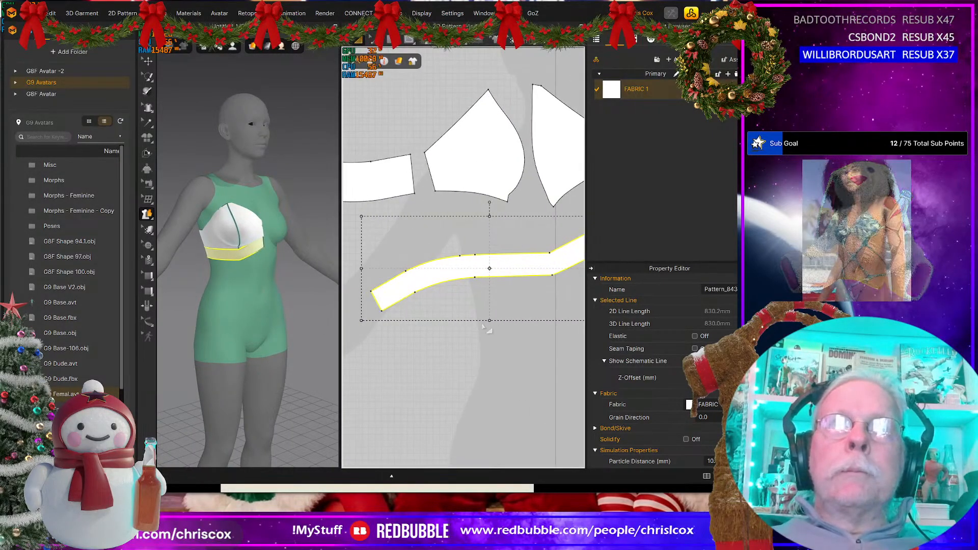
pyautogui.scroll(-1, 483, 327)
pyautogui.scroll(-1, 482, 326)
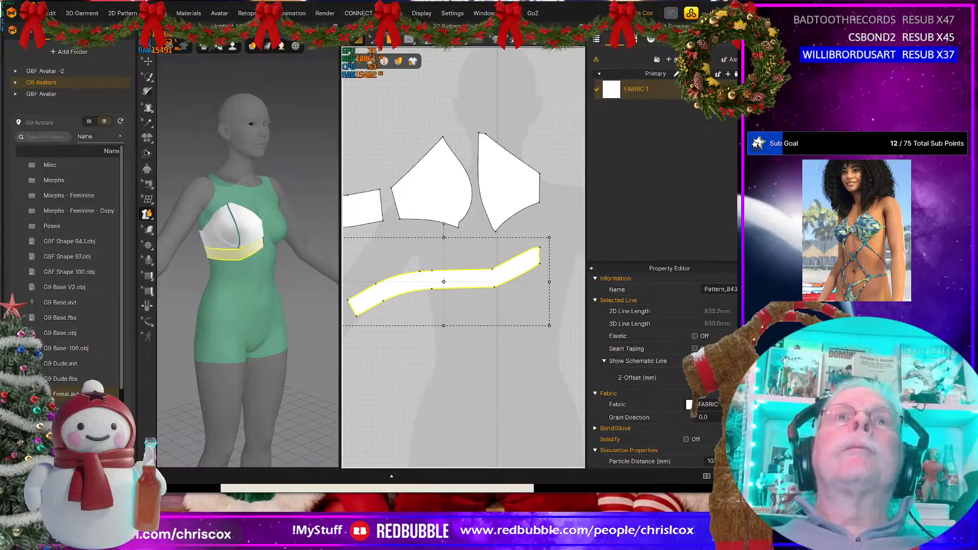
pyautogui.click(391, 40)
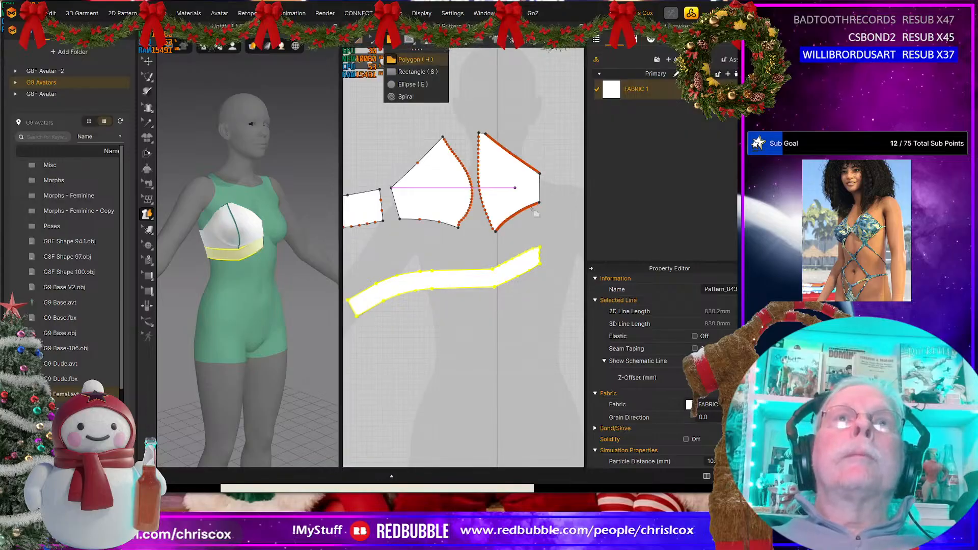
pyautogui.click(540, 247)
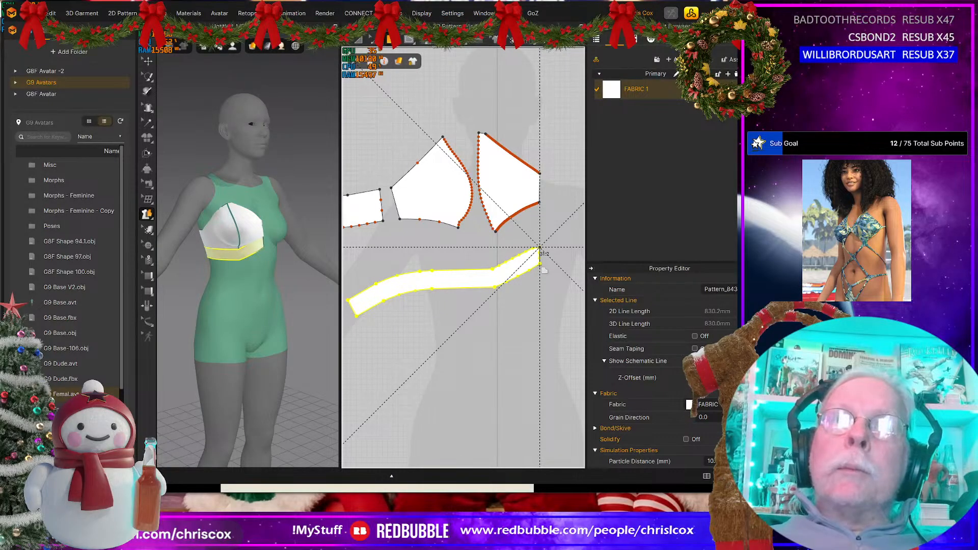
pyautogui.click(541, 264)
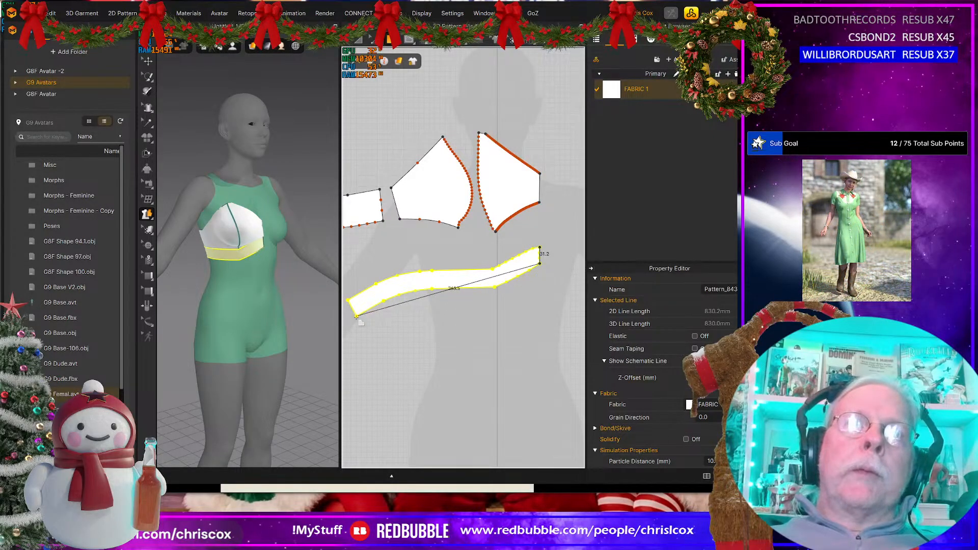
pyautogui.moveTo(347, 301); pyautogui.dragTo(372, 296, button='middle')
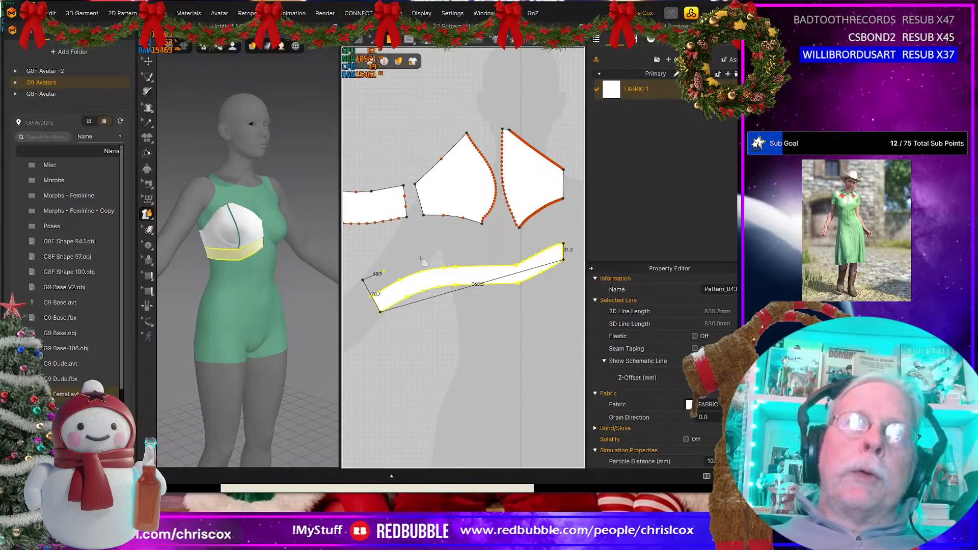
pyautogui.doubleClick(565, 244)
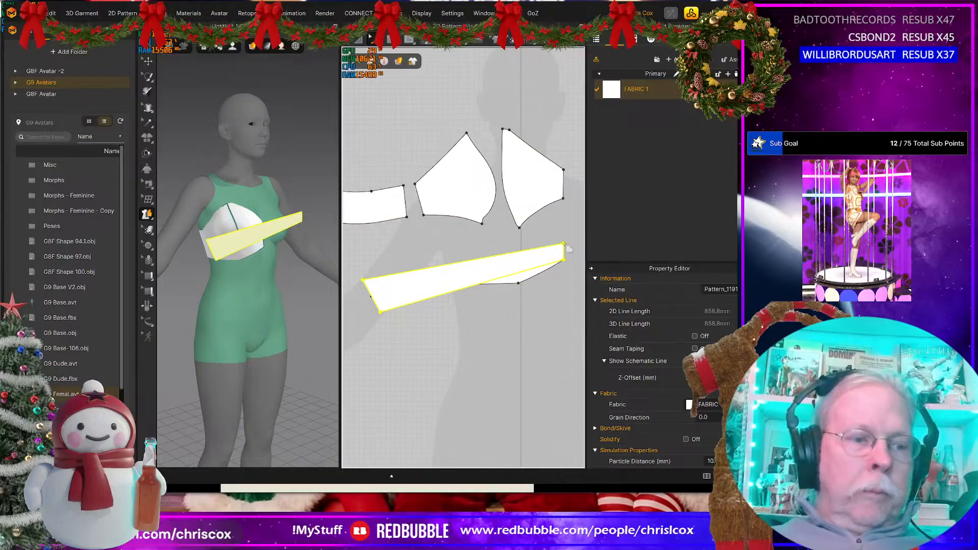
# Step: Raise the new polygon's upper centre-front corner and make the 2D patterns translucent so overlapping pieces show through
pyautogui.moveTo(564, 245); pyautogui.dragTo(564, 226)
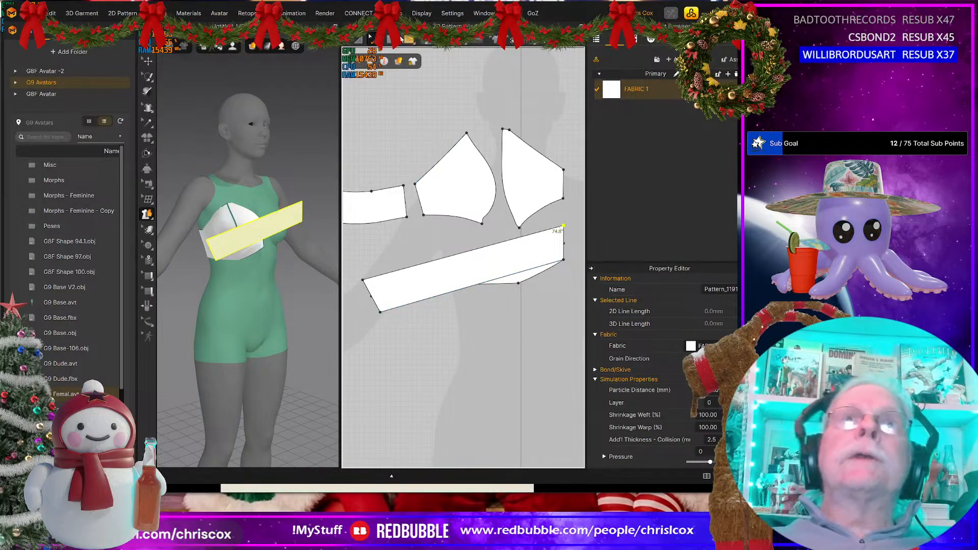
pyautogui.click(399, 62)
pyautogui.click(437, 118)
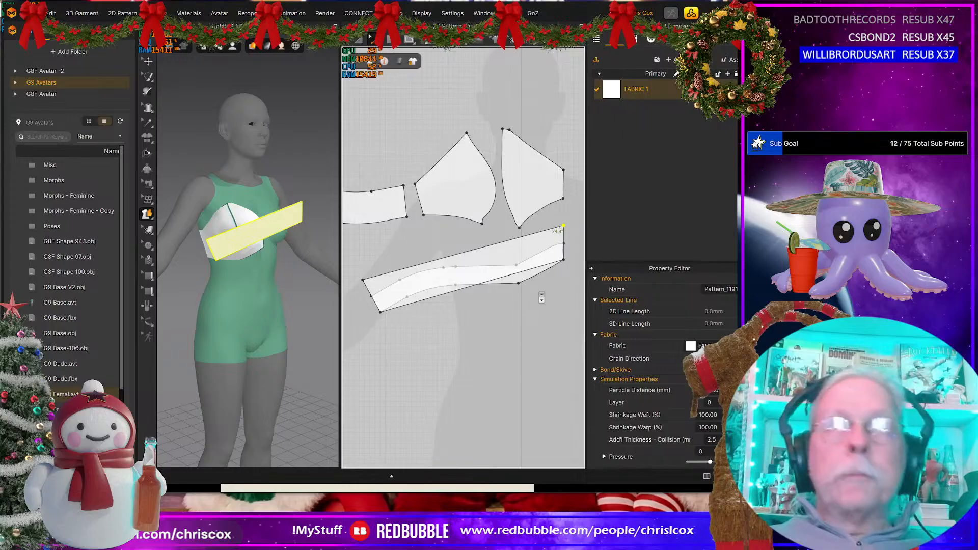
# Step: Curve the front part of the polygon's lower edge with curve points so it follows the band's lower edge near centre front
pyautogui.scroll(4, 542, 297)
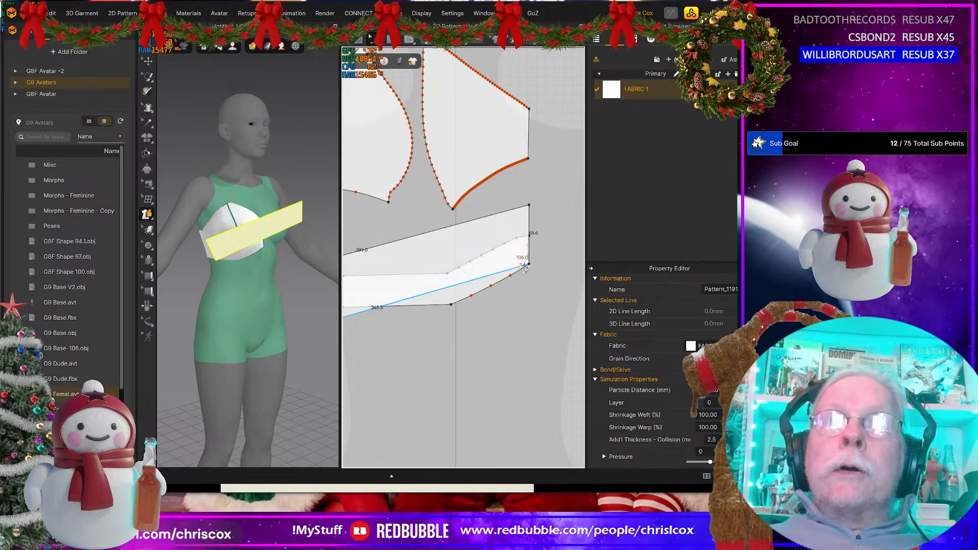
pyautogui.moveTo(519, 266); pyautogui.dragTo(519, 264)
pyautogui.moveTo(448, 270); pyautogui.dragTo(454, 304)
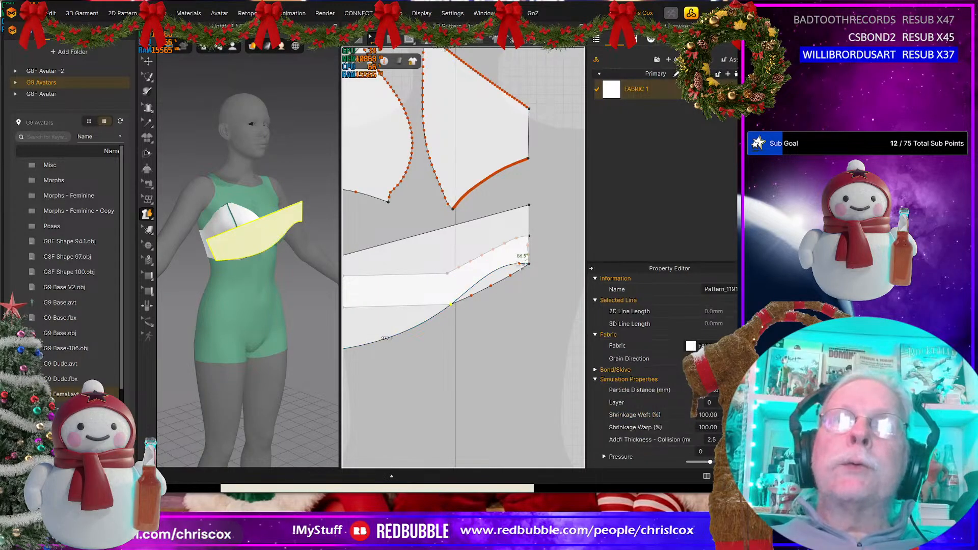
pyautogui.scroll(6, 531, 284)
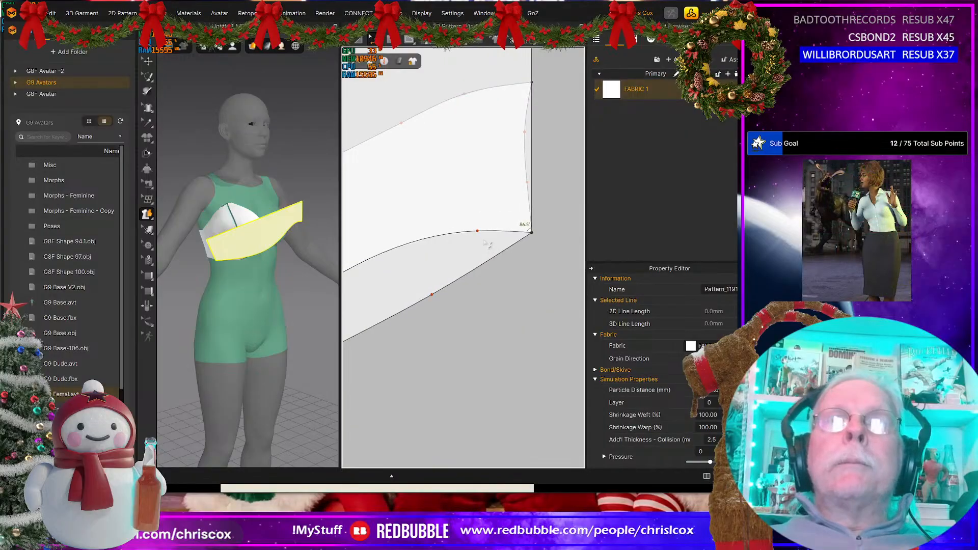
pyautogui.moveTo(482, 235); pyautogui.dragTo(519, 235)
pyautogui.scroll(-5, 501, 304)
pyautogui.moveTo(497, 314); pyautogui.dragTo(579, 288, button='middle')
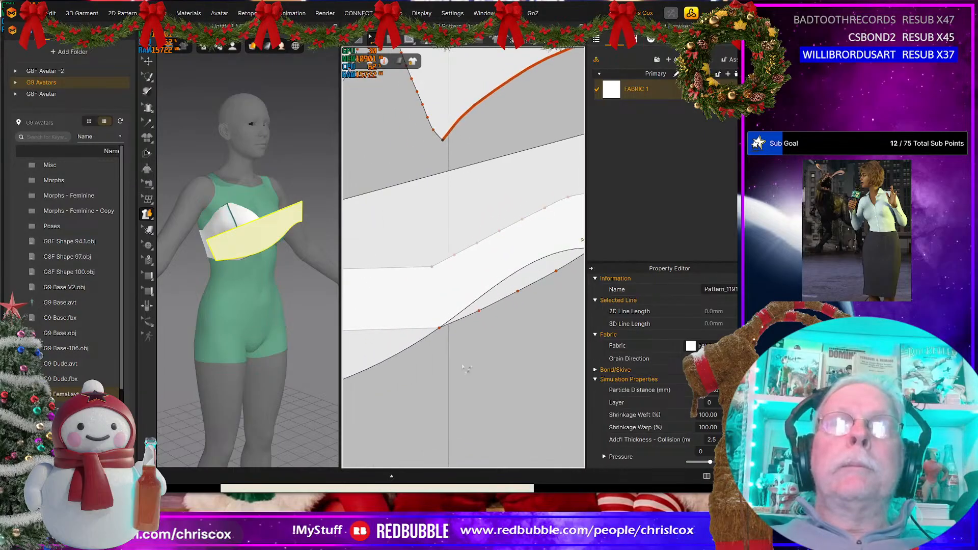
pyautogui.moveTo(443, 379); pyautogui.dragTo(511, 353, button='middle')
# Step: Bend the middle stretch of the polygon's lower edge up onto the band's lower edge
pyautogui.scroll(-5, 480, 376)
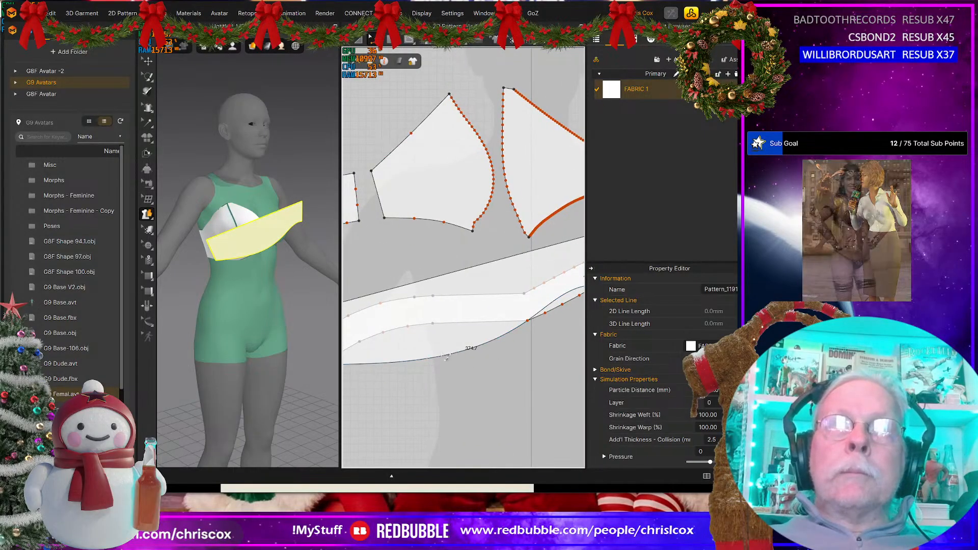
pyautogui.moveTo(439, 358); pyautogui.dragTo(433, 324)
pyautogui.moveTo(452, 336); pyautogui.dragTo(353, 355, button='middle')
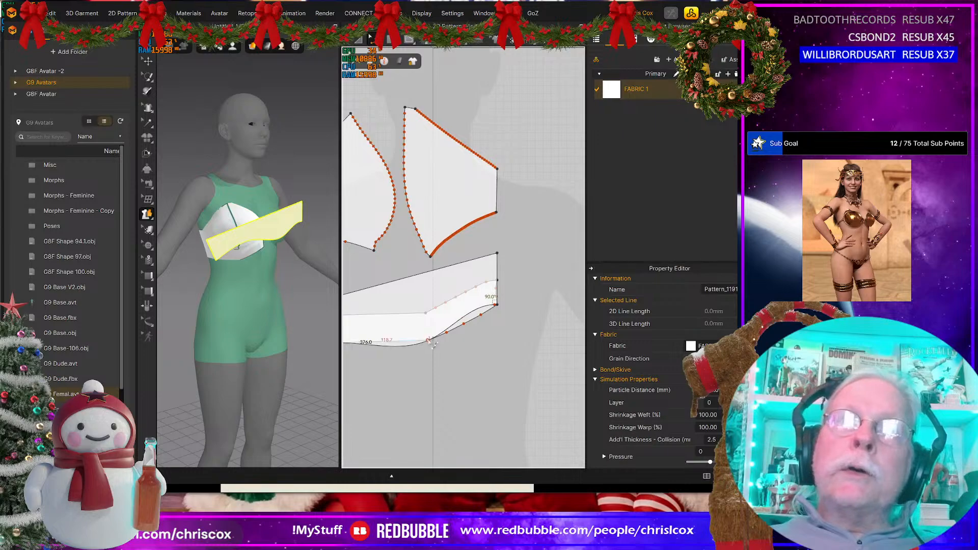
pyautogui.moveTo(436, 346); pyautogui.dragTo(447, 338)
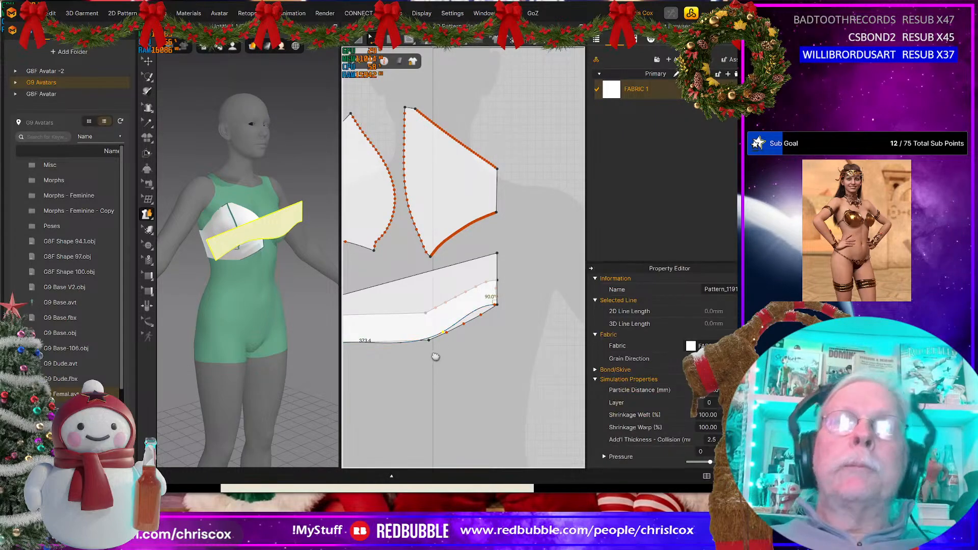
# Step: Shape the back end of the polygon's lower edge with a curve point so it follows the band up to the back corner
pyautogui.moveTo(434, 356); pyautogui.dragTo(584, 328, button='middle')
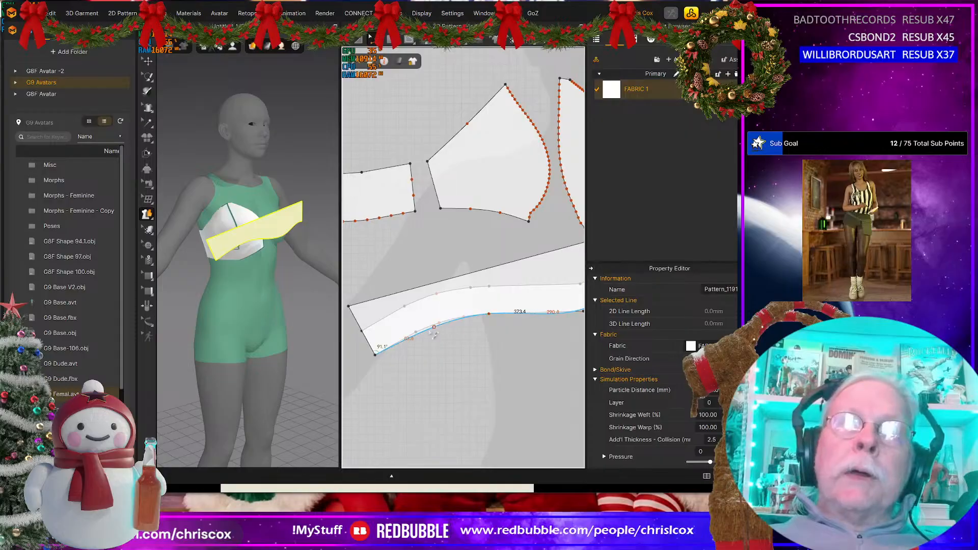
pyautogui.moveTo(427, 333); pyautogui.dragTo(426, 330)
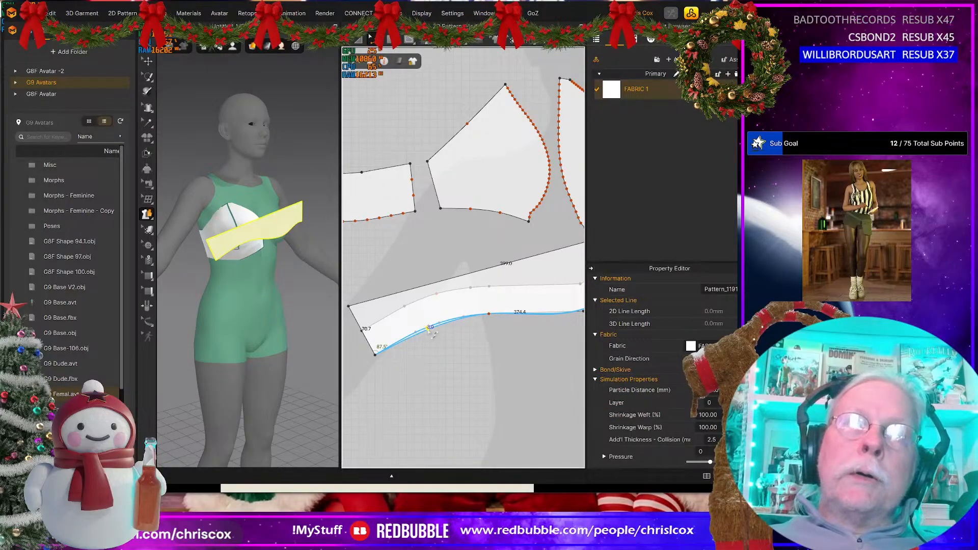
pyautogui.moveTo(433, 334); pyautogui.dragTo(433, 334)
pyautogui.scroll(3, 443, 339)
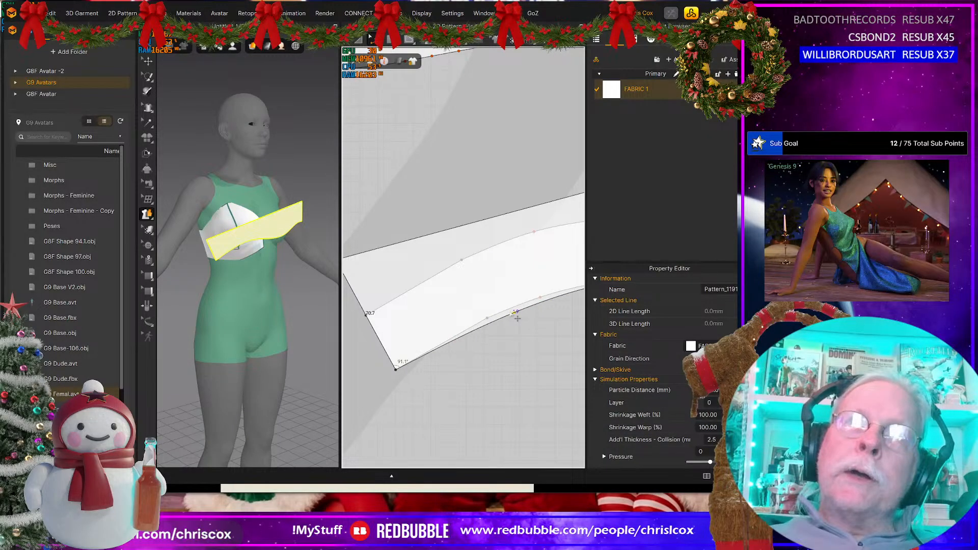
pyautogui.scroll(4, 512, 326)
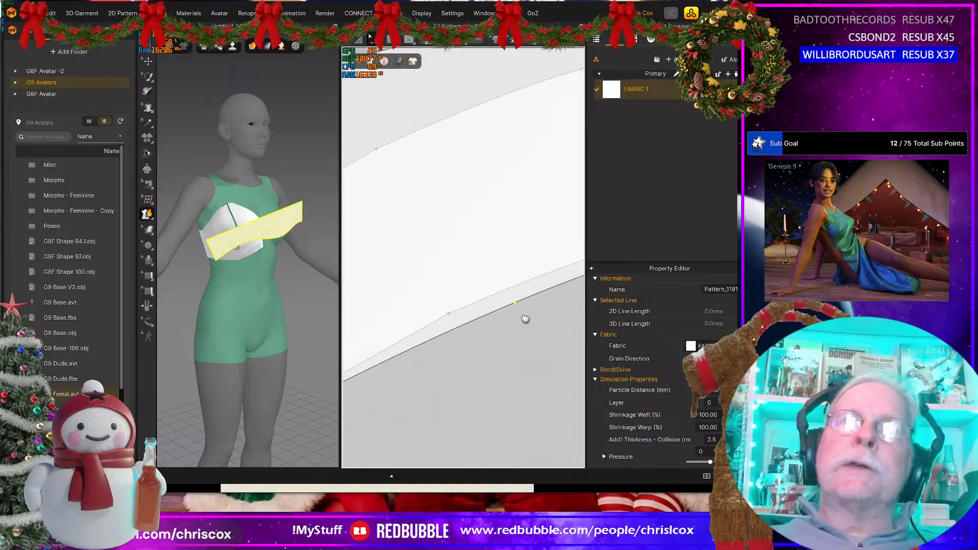
pyautogui.scroll(-2, 525, 341)
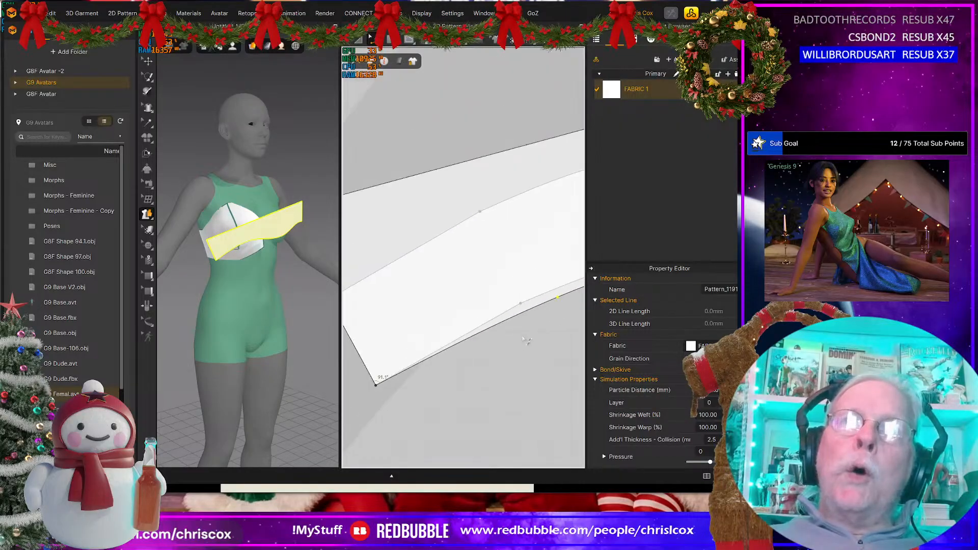
pyautogui.moveTo(561, 300)
pyautogui.mouseDown()
pyautogui.moveTo(557, 313)
pyautogui.moveTo(556, 301)
pyautogui.mouseUp()
pyautogui.scroll(-5, 510, 392)
pyautogui.moveTo(547, 393); pyautogui.dragTo(439, 388, button='middle')
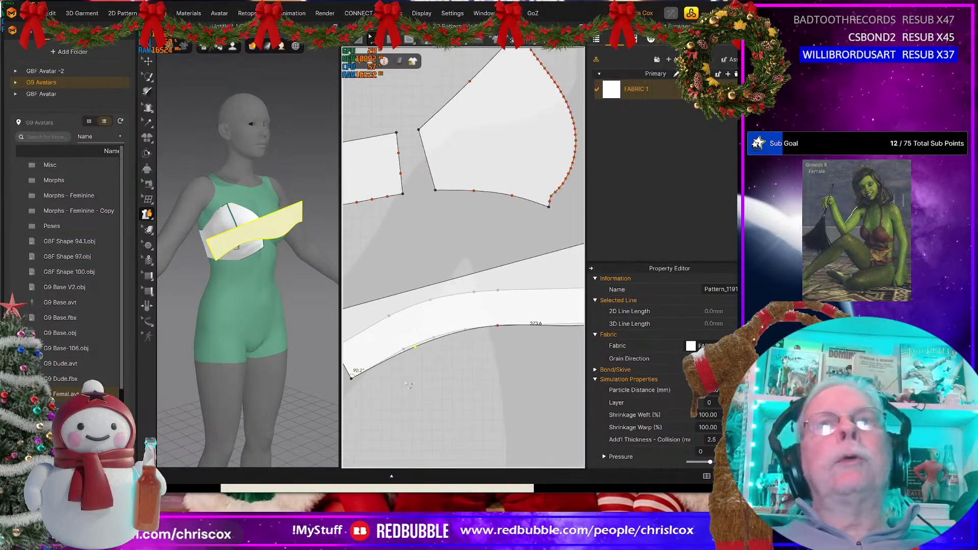
# Step: Offset the polygon's curved lower edge as one internal line at 35 mm, with Extend and Maintain Curvature enabled
pyautogui.scroll(6, 440, 388)
pyautogui.scroll(-3, 441, 388)
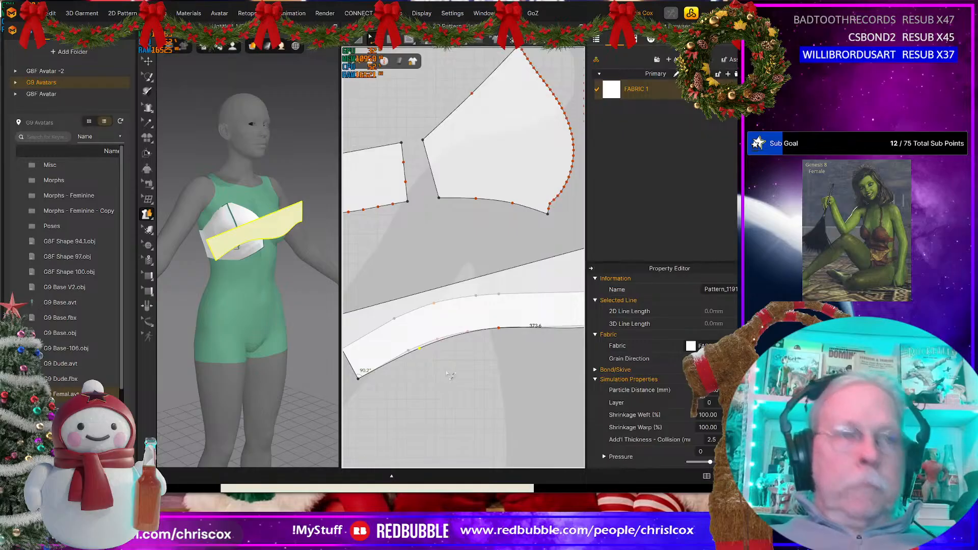
pyautogui.click(429, 342)
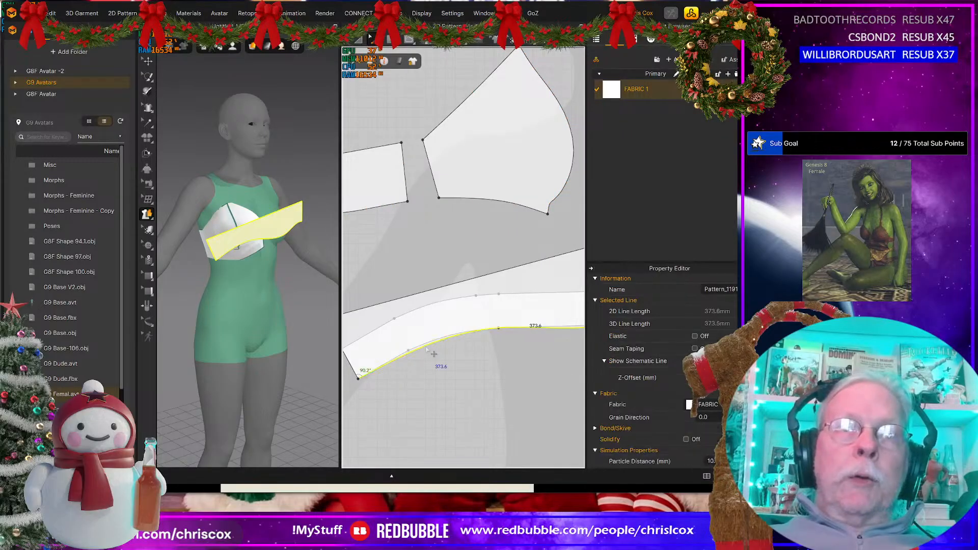
pyautogui.rightClick(426, 346)
pyautogui.click(459, 460)
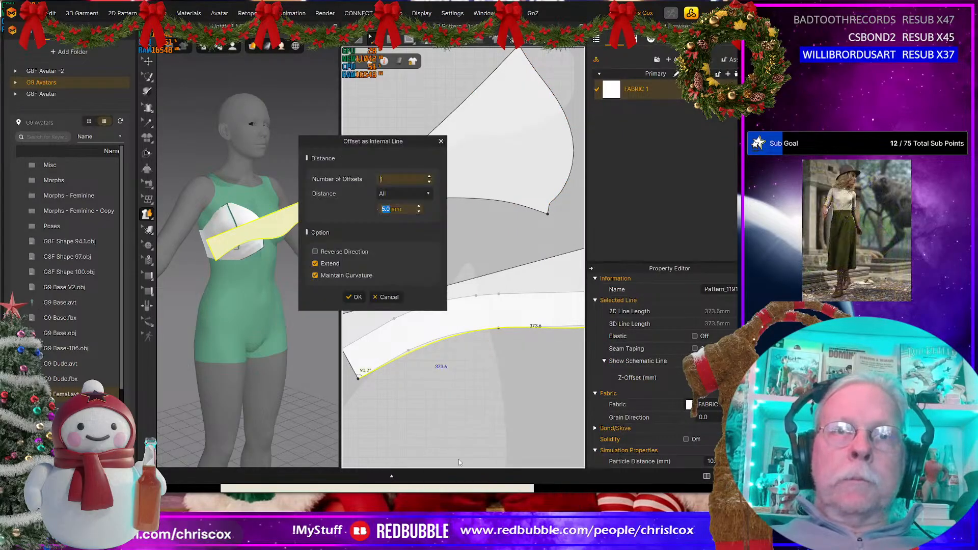
pyautogui.write('35')
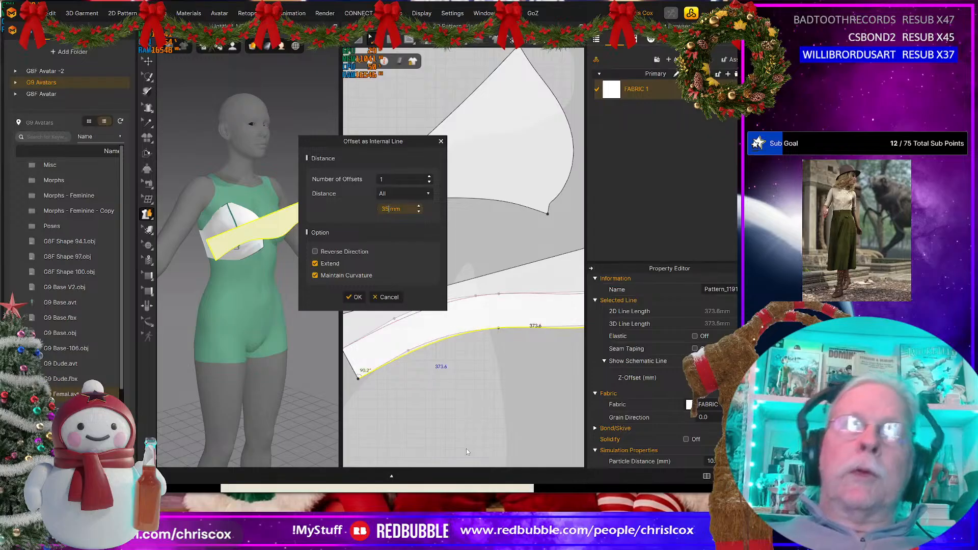
pyautogui.click(354, 297)
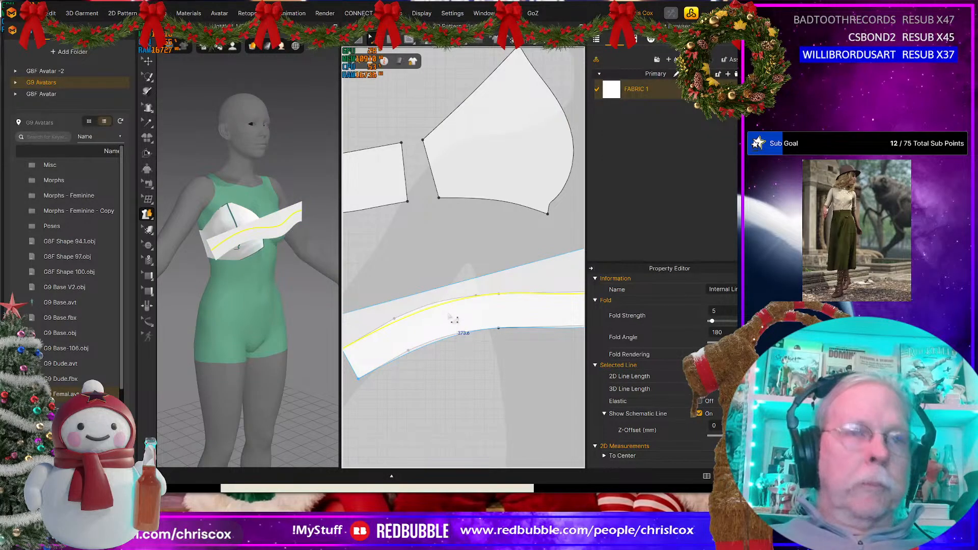
# Step: Cut the pattern along the offset internal line and delete the leftover piece above it
pyautogui.rightClick(448, 304)
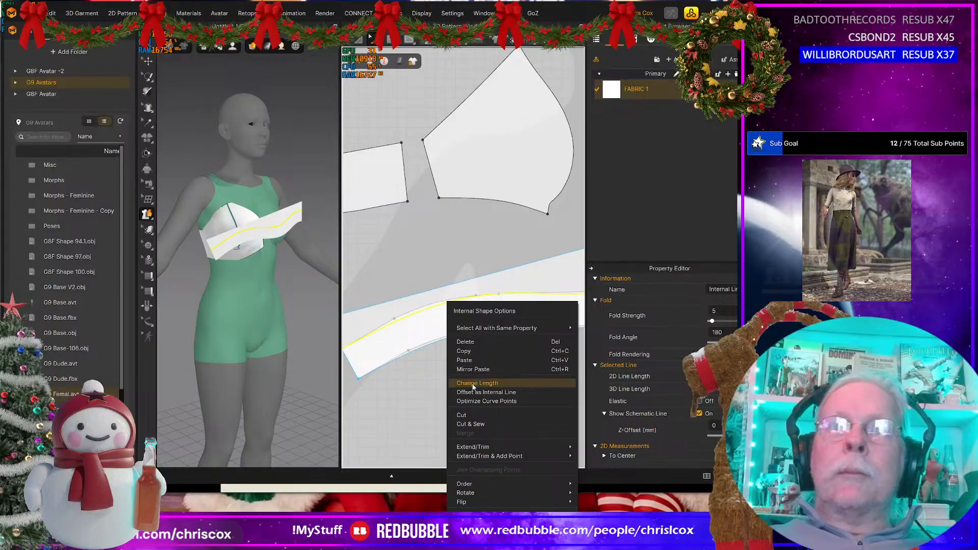
pyautogui.click(471, 415)
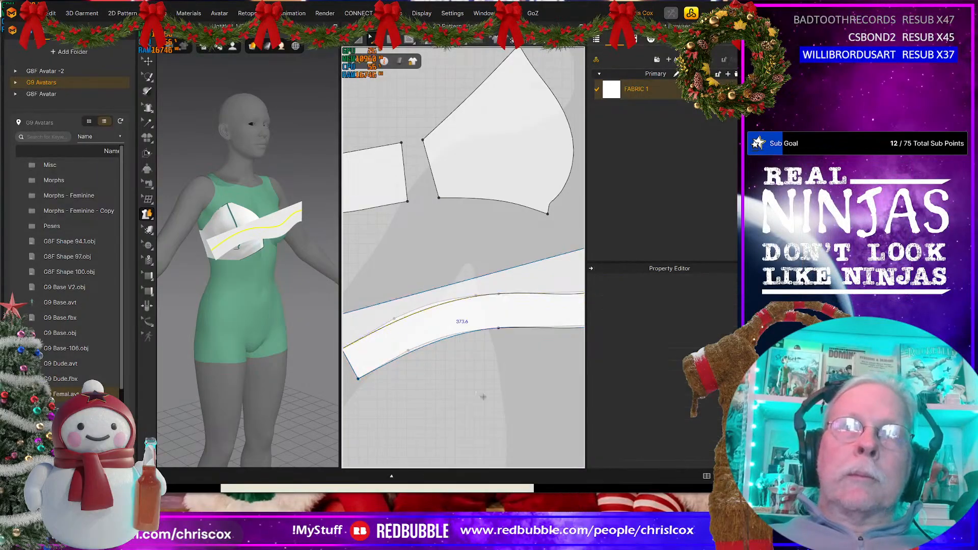
pyautogui.click(525, 280)
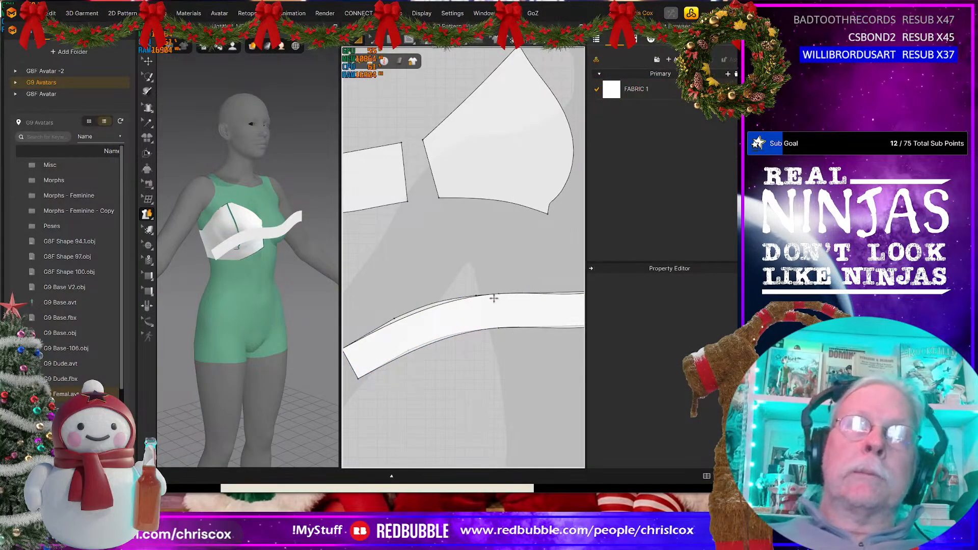
# Step: Move the new band strip off the original band in the 2D view, up and toward the back
pyautogui.moveTo(510, 308); pyautogui.dragTo(432, 258)
pyautogui.scroll(-3, 458, 258)
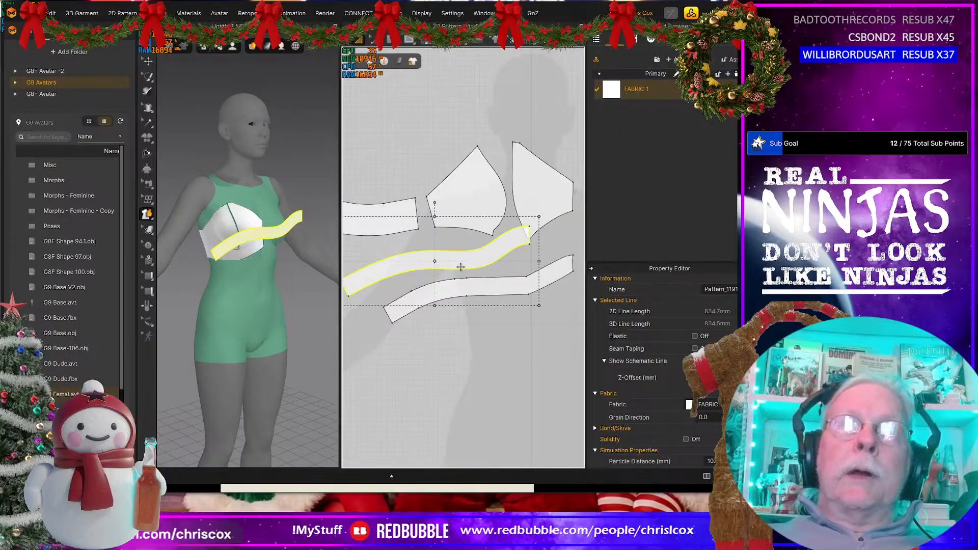
pyautogui.scroll(2, 474, 262)
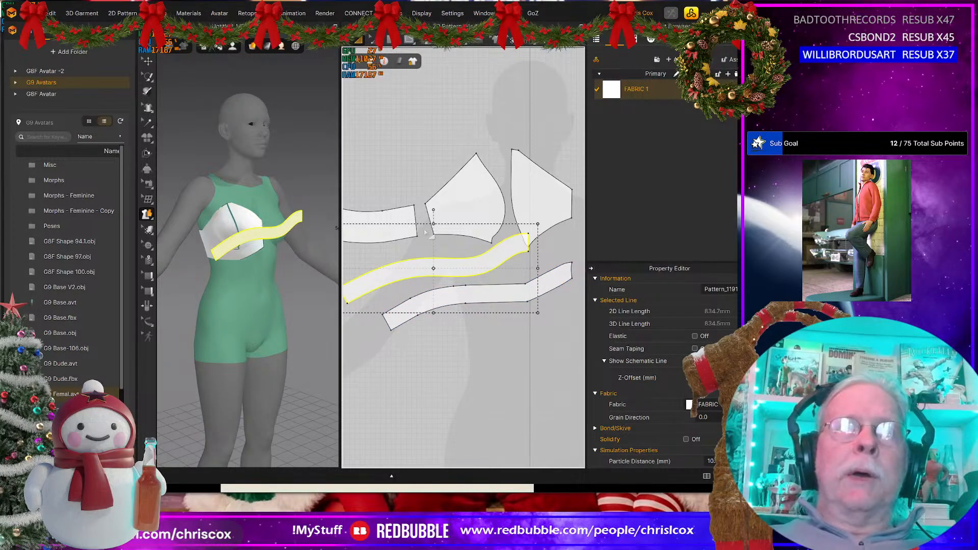
# Step: Freeze the back panel and both cup patterns, and delete the original band pattern
pyautogui.click(460, 196)
pyautogui.keyDown('shift'); pyautogui.click(406, 220); pyautogui.keyUp('shift')
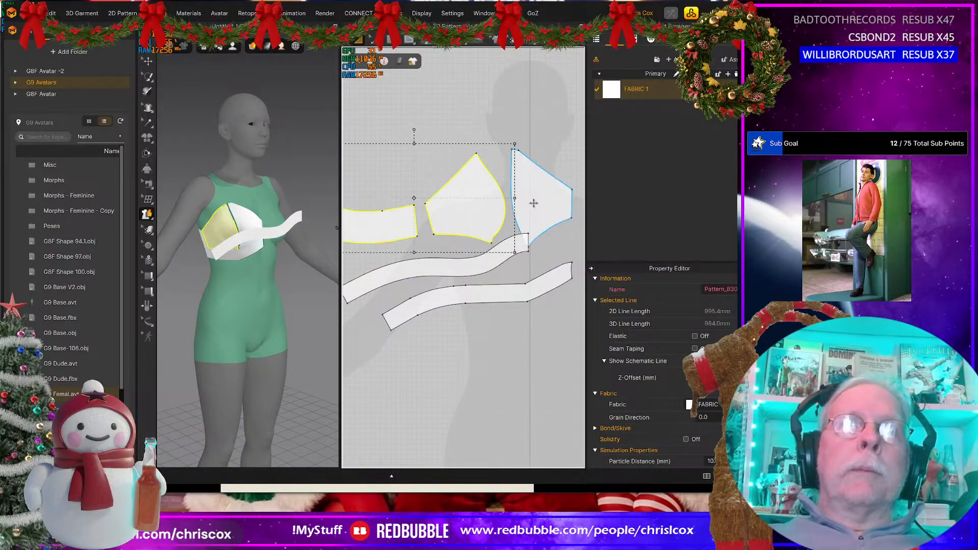
pyautogui.keyDown('shift'); pyautogui.click(533, 203); pyautogui.keyUp('shift')
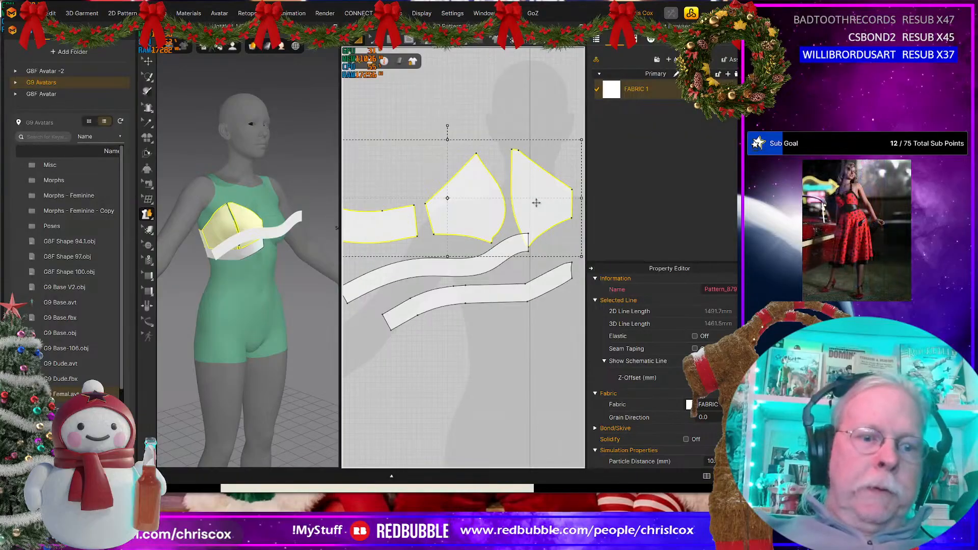
pyautogui.click(491, 291)
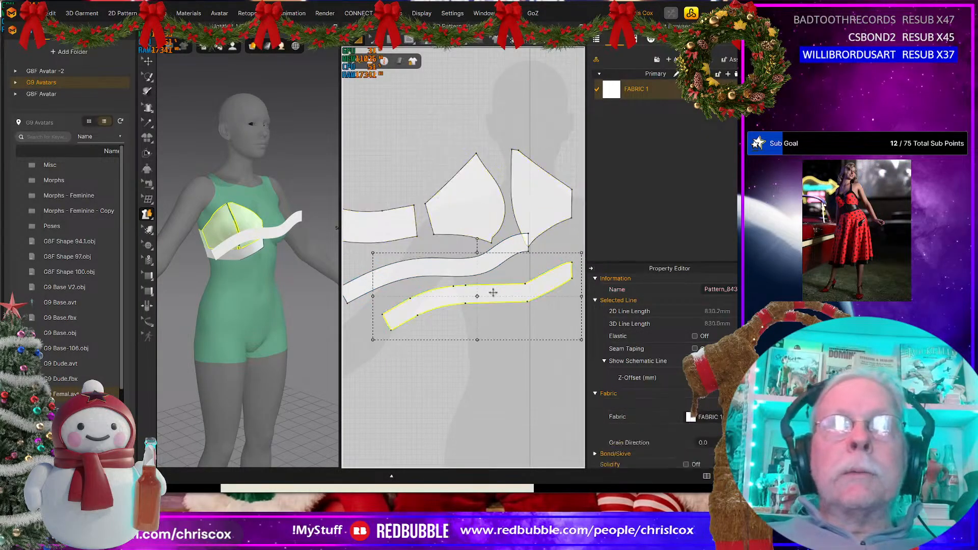
pyautogui.press('Delete')
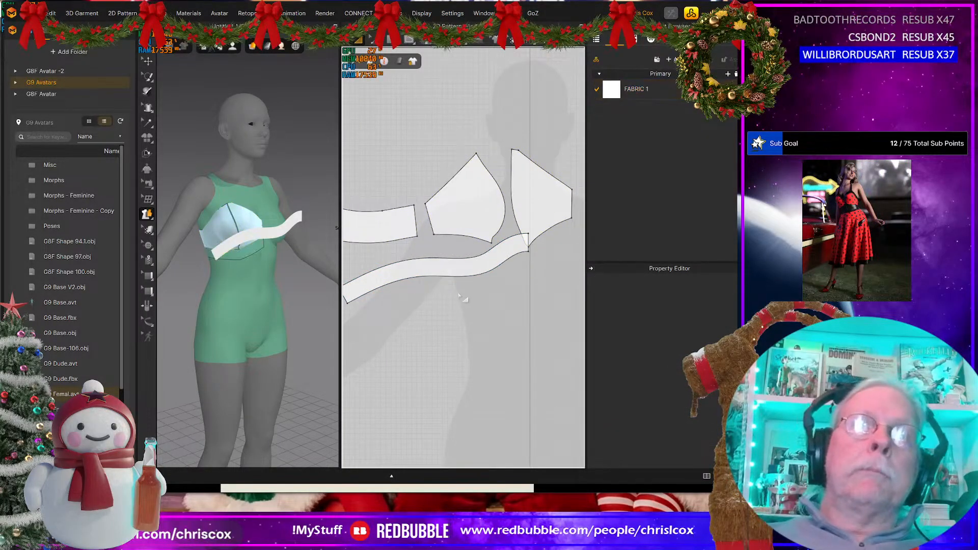
# Step: Turn the new band strip in the 3D view and move it from the avatar's front to her right side
pyautogui.click(448, 270)
pyautogui.moveTo(254, 297); pyautogui.dragTo(259, 249, button='right')
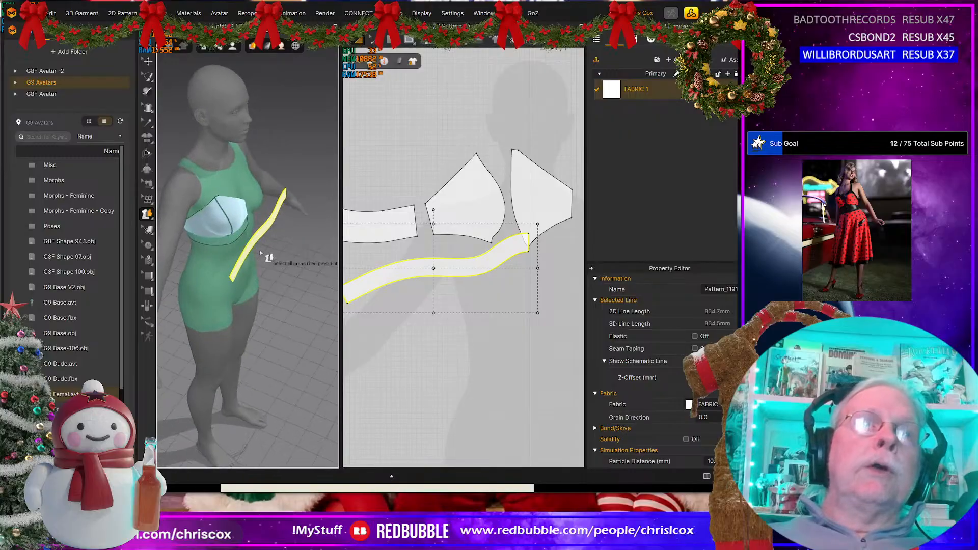
pyautogui.press('q')
pyautogui.click(270, 226)
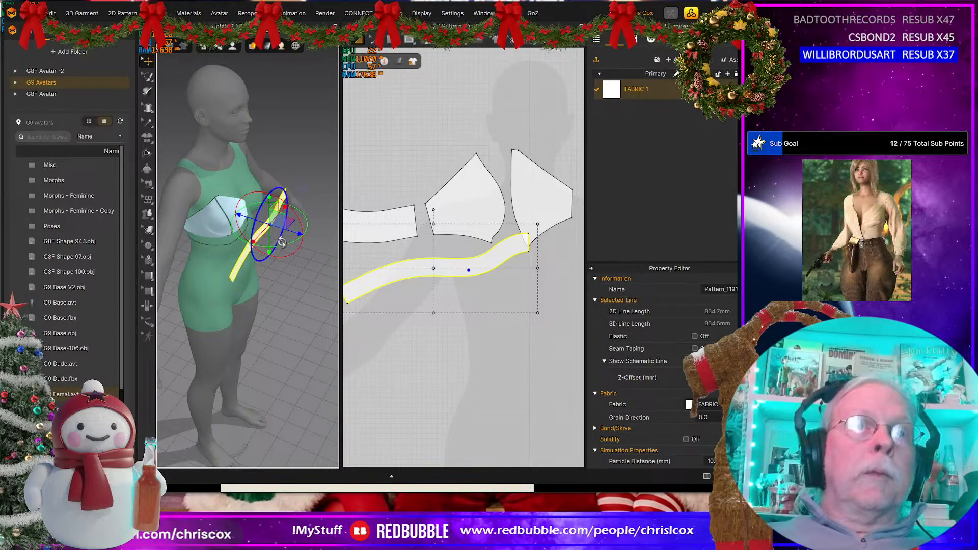
pyautogui.moveTo(281, 245); pyautogui.dragTo(230, 235)
pyautogui.moveTo(256, 260); pyautogui.dragTo(221, 273, button='right')
pyautogui.moveTo(265, 225); pyautogui.dragTo(211, 233)
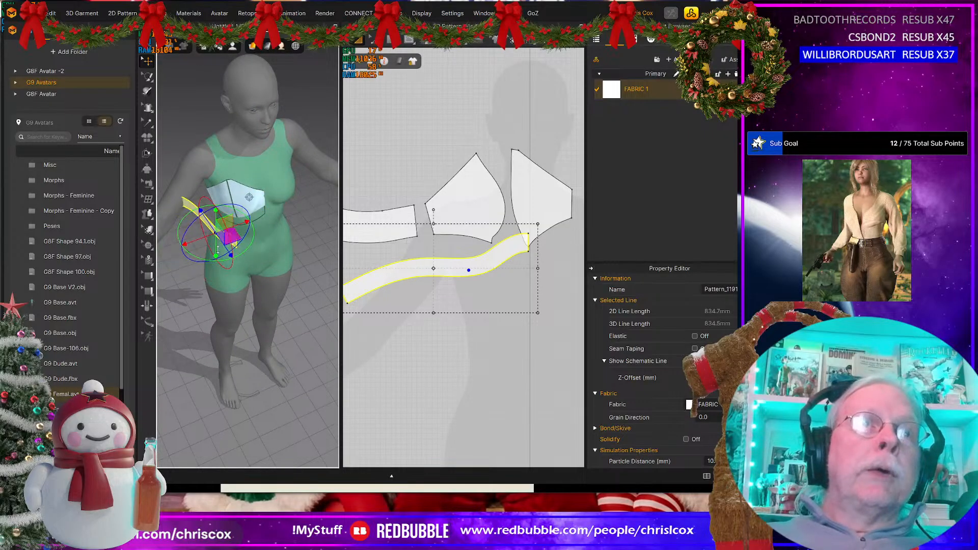
# Step: Lower the strip below the bust and centre it front to back beside the avatar's right side
pyautogui.moveTo(230, 236); pyautogui.dragTo(288, 187, button='right')
pyautogui.moveTo(293, 183); pyautogui.dragTo(251, 235)
pyautogui.moveTo(251, 236); pyautogui.dragTo(293, 224, button='right')
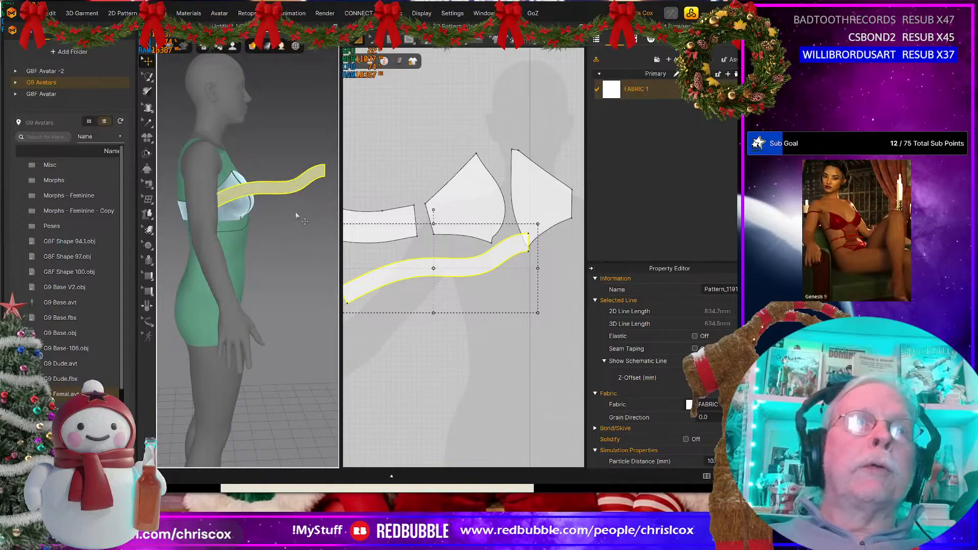
pyautogui.click(275, 193)
pyautogui.moveTo(264, 212); pyautogui.dragTo(233, 218)
# Step: Duplicate the band strip as a linked symmetric pattern and place the mirrored copy beside it across centre front
pyautogui.scroll(4, 433, 334)
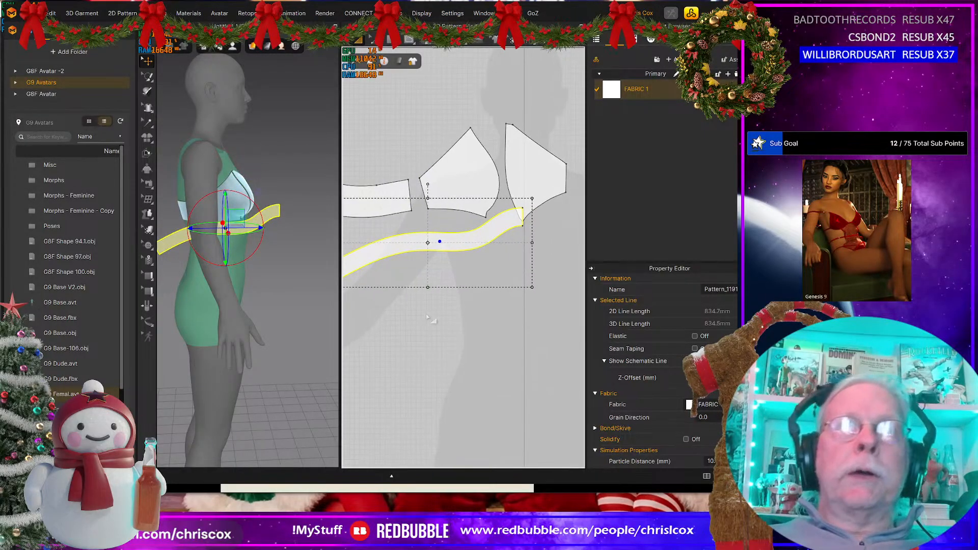
pyautogui.scroll(-6, 428, 316)
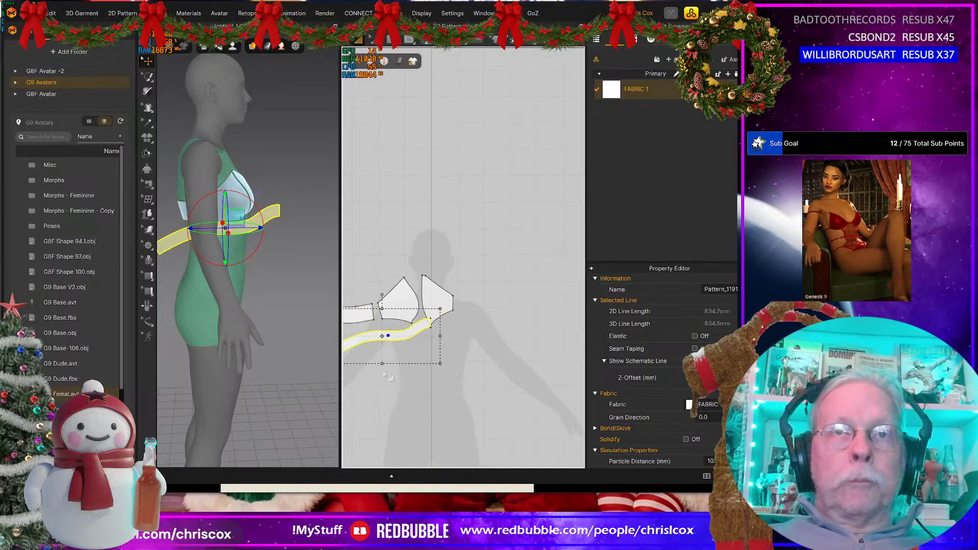
pyautogui.hotkey('ctrl', 'd')
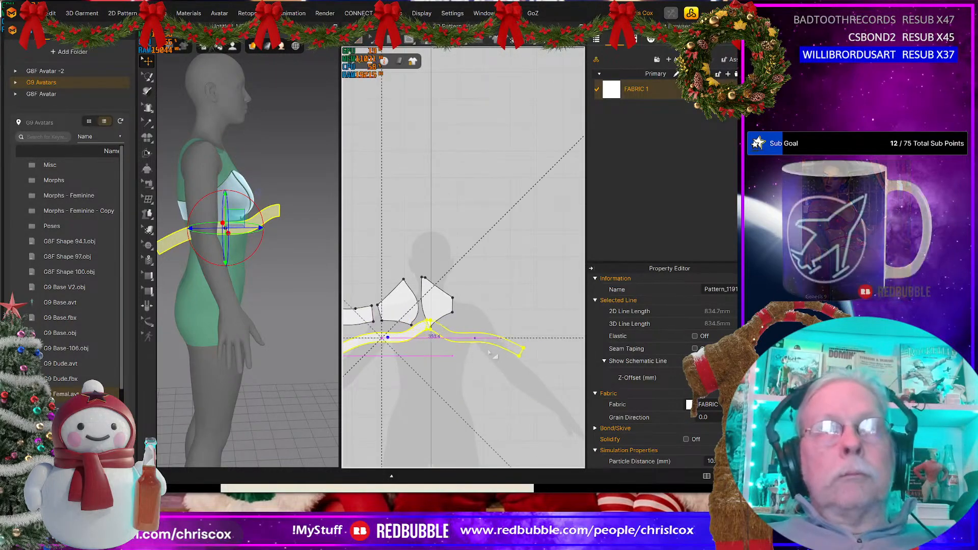
pyautogui.click(491, 351)
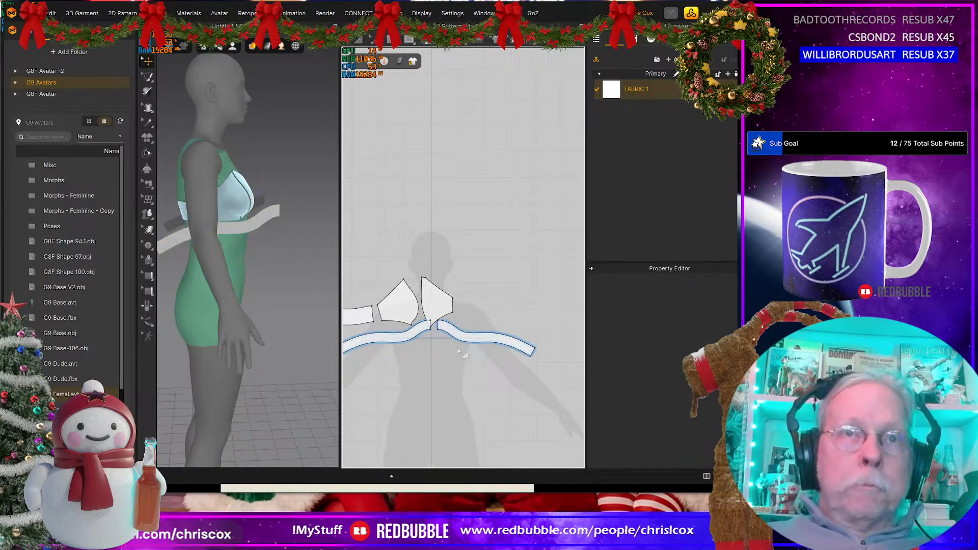
# Step: Sew the two band strips together along their 35 mm centre-front edges and their outer back ends
pyautogui.press('n')
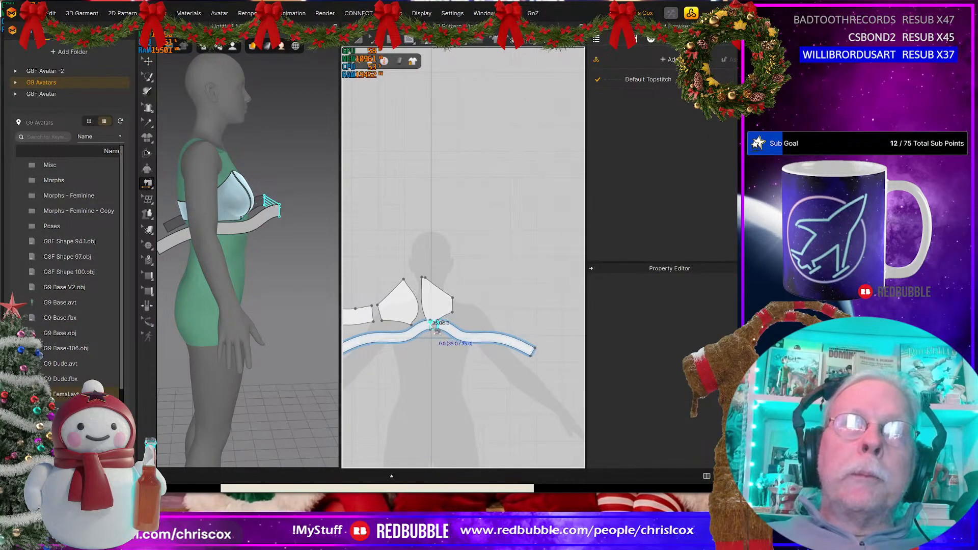
pyautogui.click(533, 354)
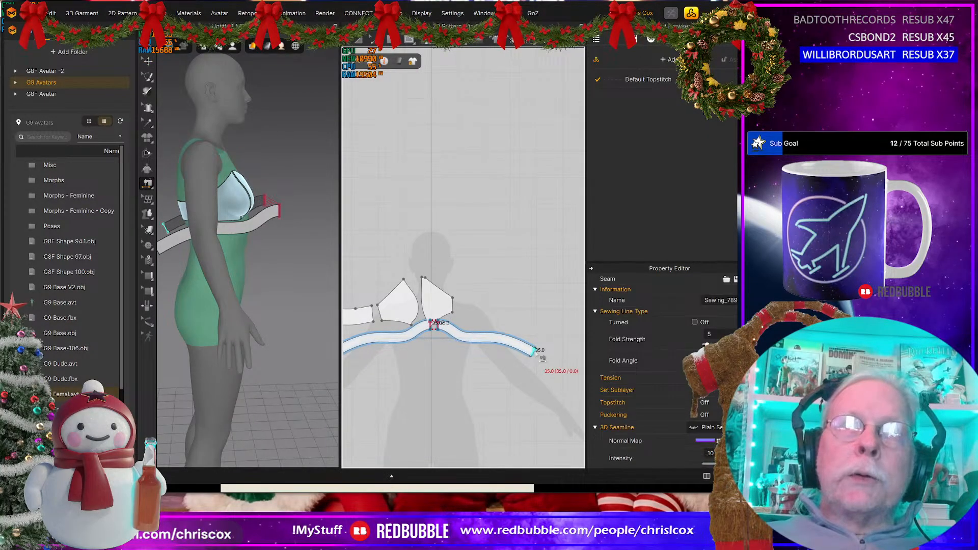
pyautogui.moveTo(509, 358); pyautogui.dragTo(560, 344, button='middle')
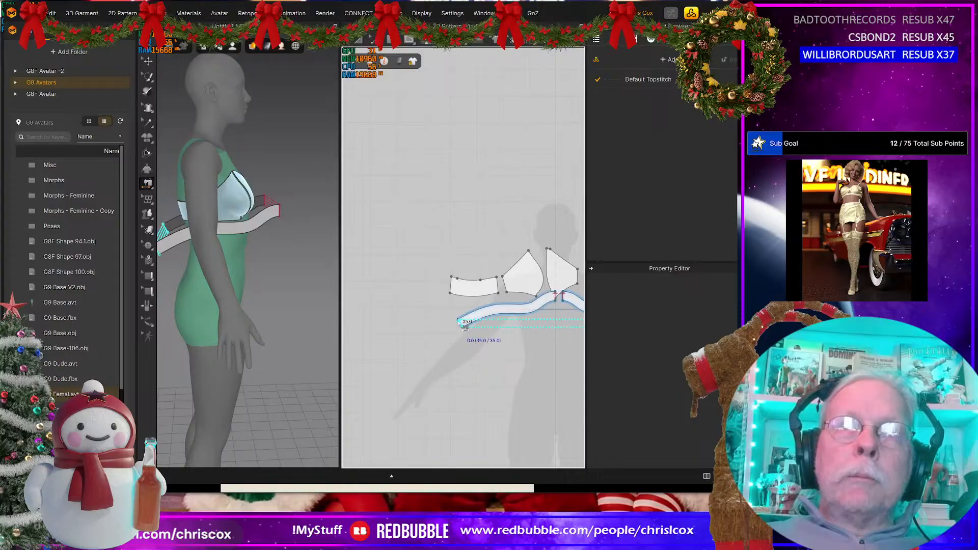
pyautogui.click(465, 326)
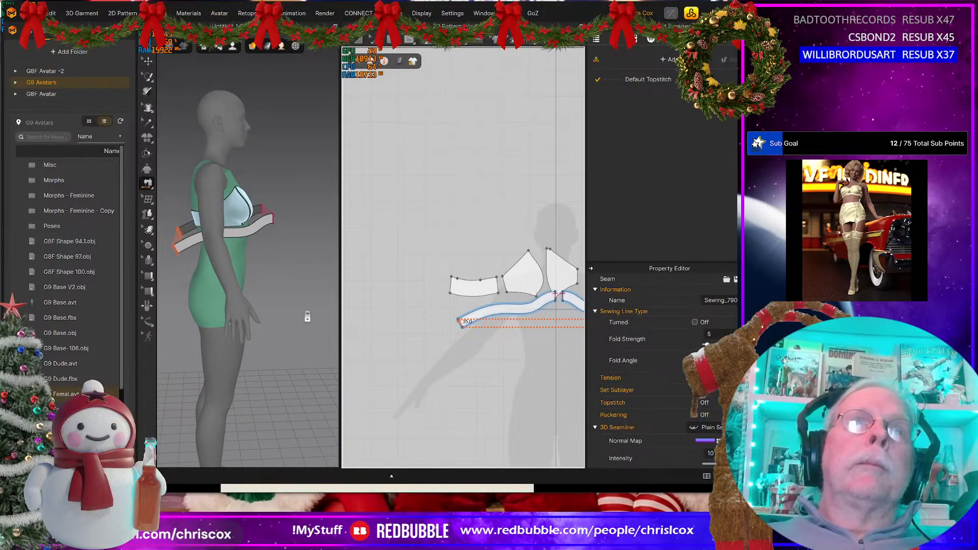
# Step: Run the cloth simulation to close the sewn band around the avatar's ribcage
pyautogui.rightClick(304, 313)
pyautogui.click(342, 285)
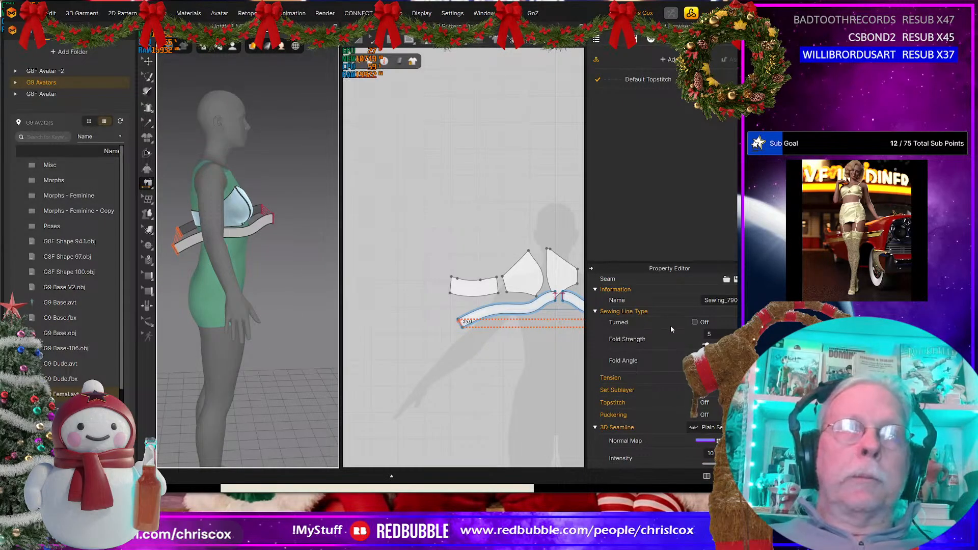
pyautogui.click(715, 391)
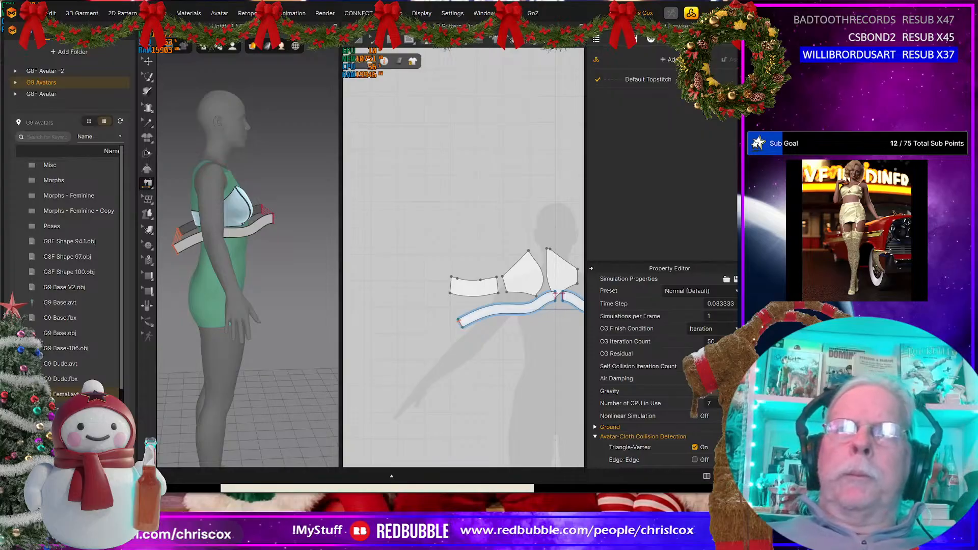
pyautogui.press('Return')
pyautogui.moveTo(299, 334); pyautogui.dragTo(251, 262, button='right')
pyautogui.press('space')
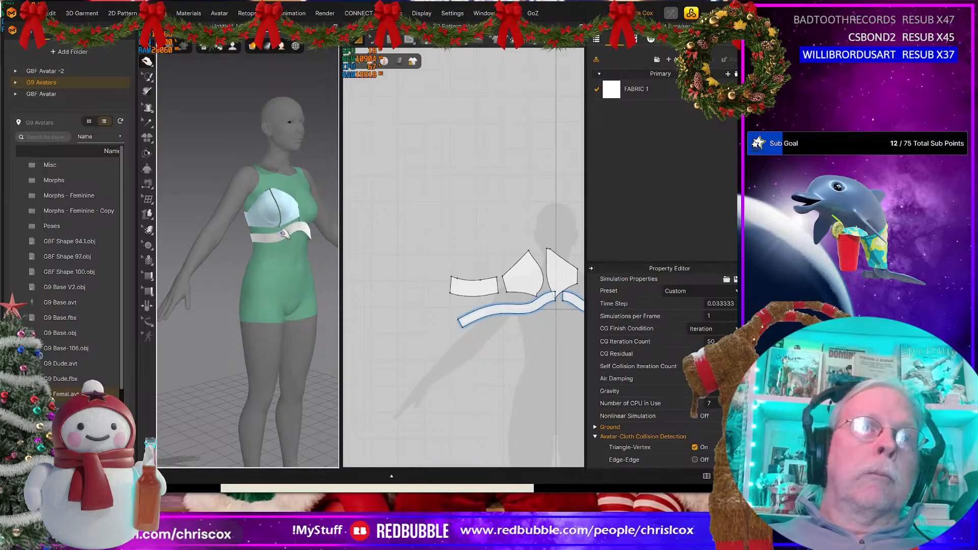
# Step: Pull the simulated band upward at the back and front so it sits directly beneath the bust
pyautogui.moveTo(284, 233); pyautogui.dragTo(199, 261, button='right')
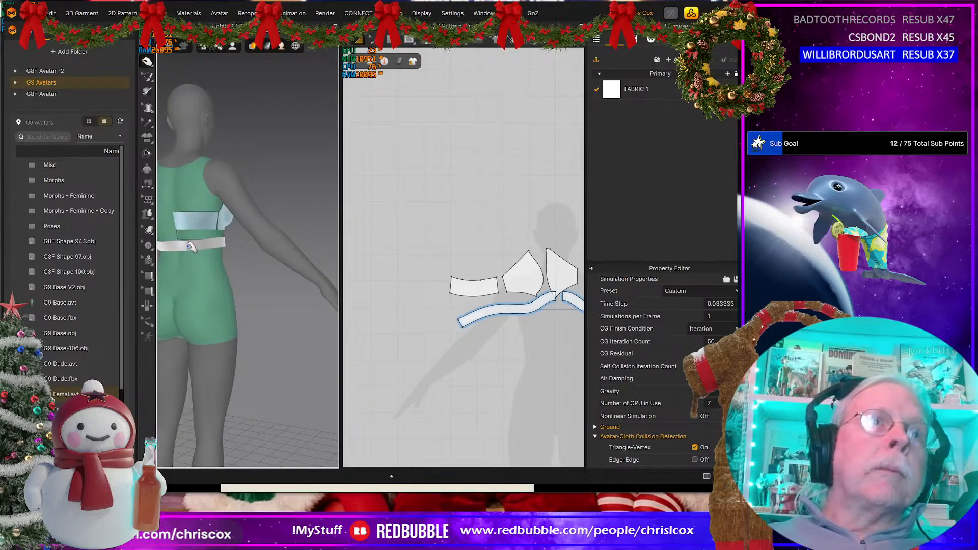
pyautogui.moveTo(190, 247); pyautogui.dragTo(192, 236)
pyautogui.moveTo(247, 258); pyautogui.dragTo(98, 271, button='right')
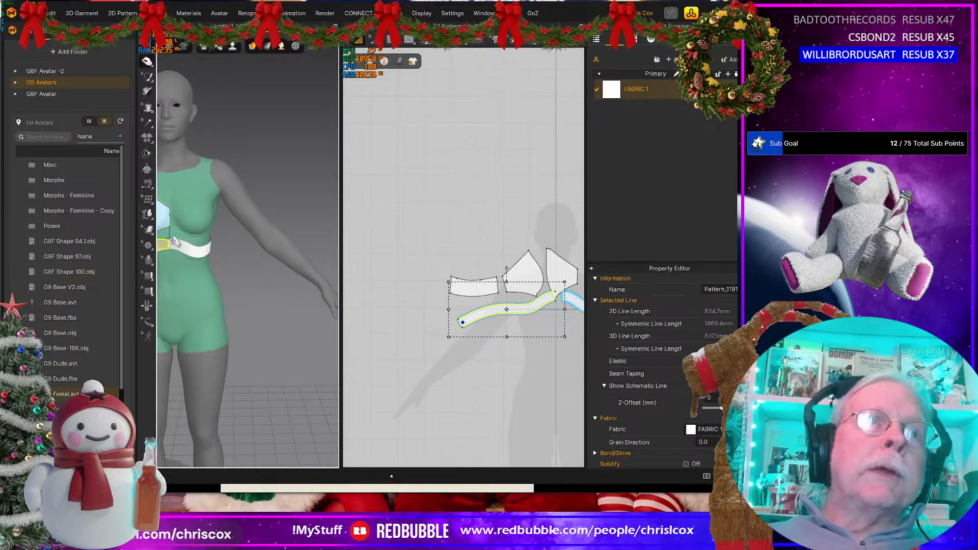
pyautogui.moveTo(175, 241); pyautogui.dragTo(260, 220, button='right')
pyautogui.moveTo(236, 220); pyautogui.dragTo(242, 209)
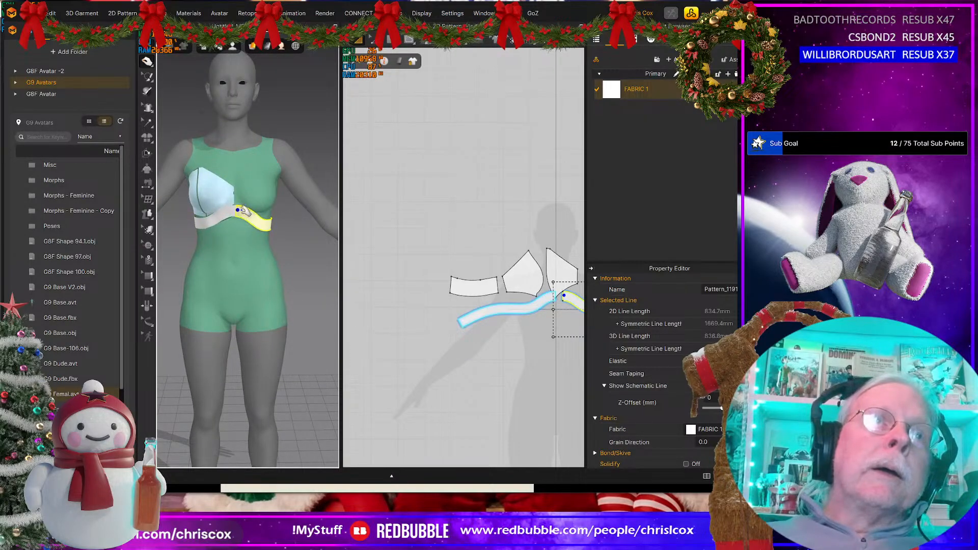
pyautogui.scroll(5, 224, 216)
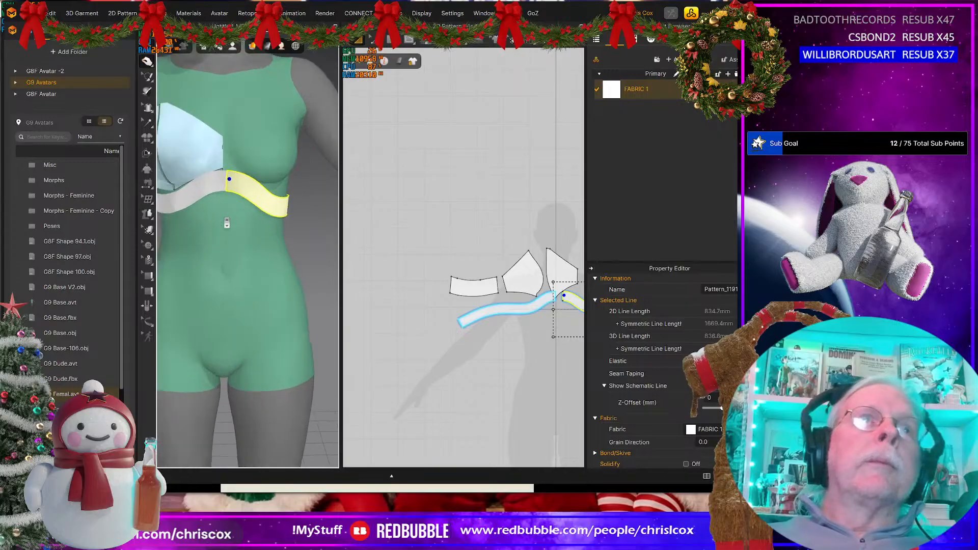
pyautogui.moveTo(236, 166); pyautogui.dragTo(216, 160)
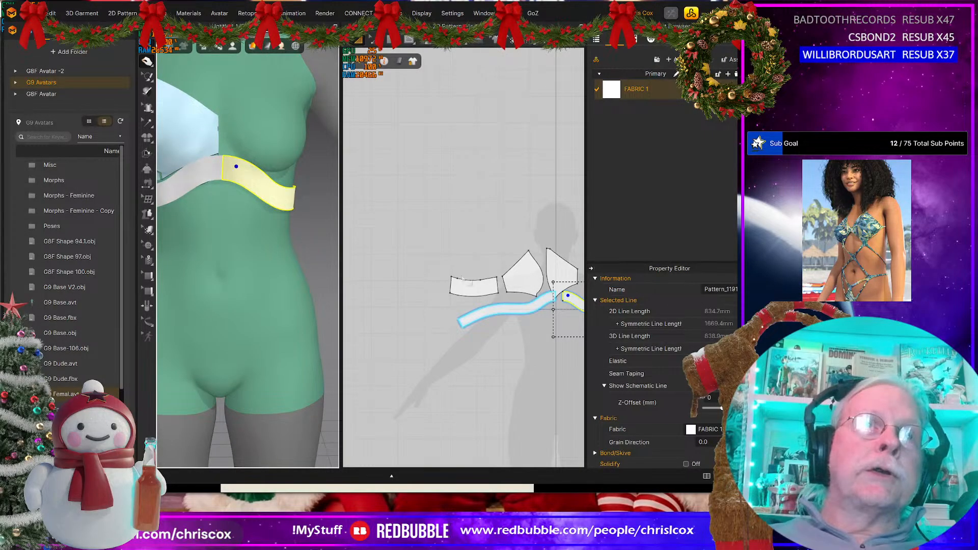
# Step: Merge the two band halves along their centre-front edges into one symmetric pattern
pyautogui.scroll(8, 466, 303)
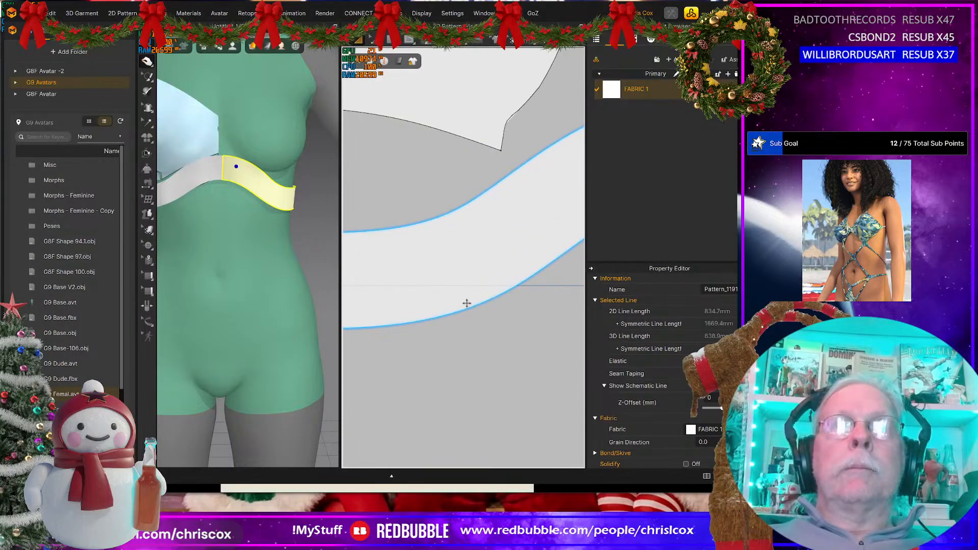
pyautogui.scroll(-10, 466, 303)
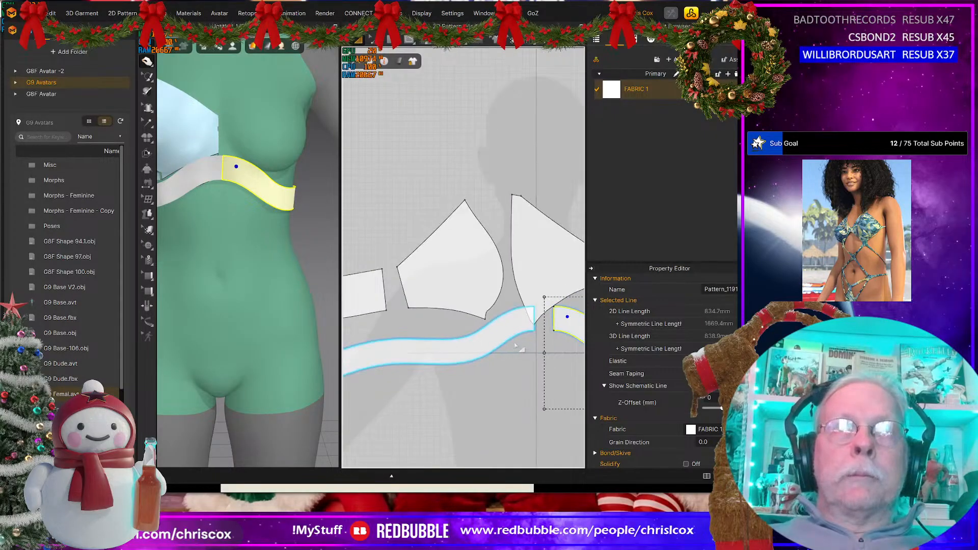
pyautogui.scroll(-2, 516, 352)
pyautogui.scroll(4, 515, 366)
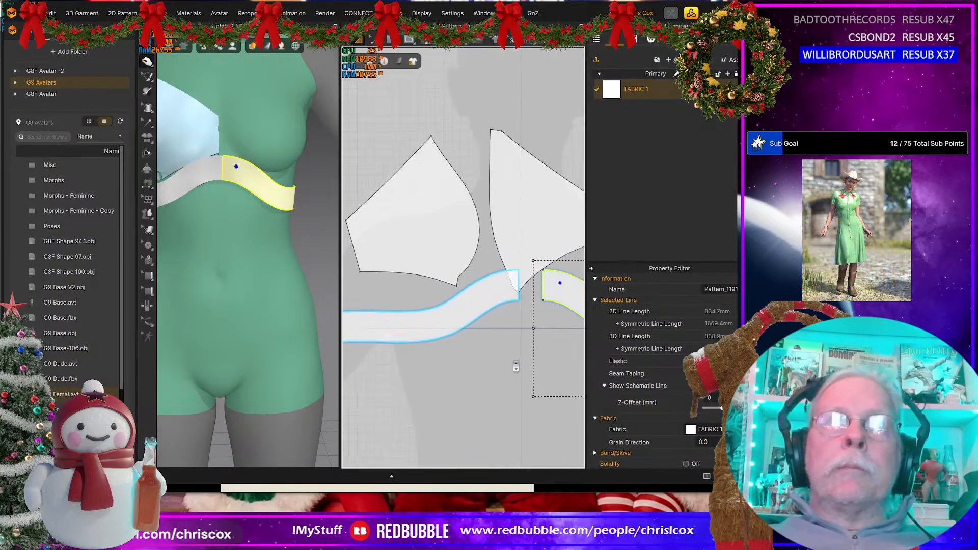
pyautogui.scroll(2, 516, 366)
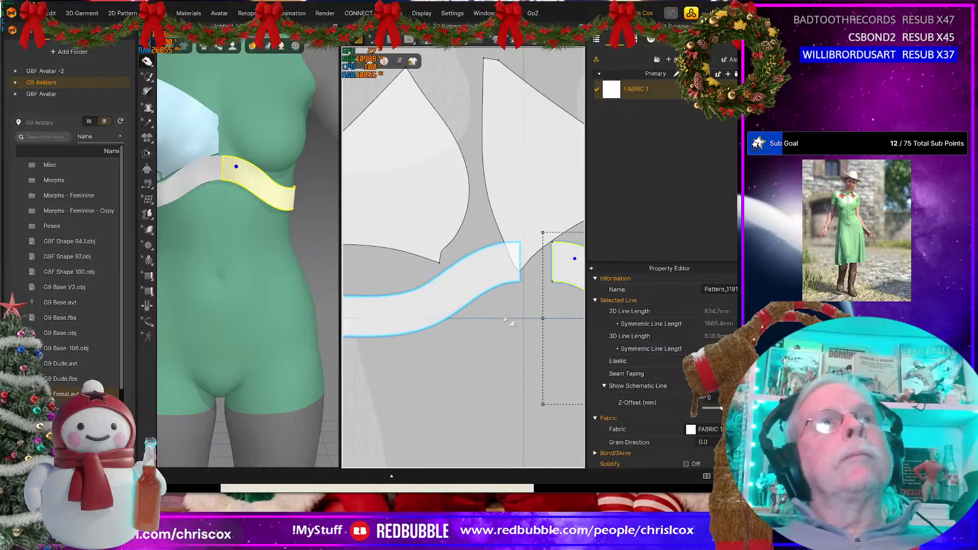
pyautogui.moveTo(504, 318); pyautogui.dragTo(423, 356, button='right')
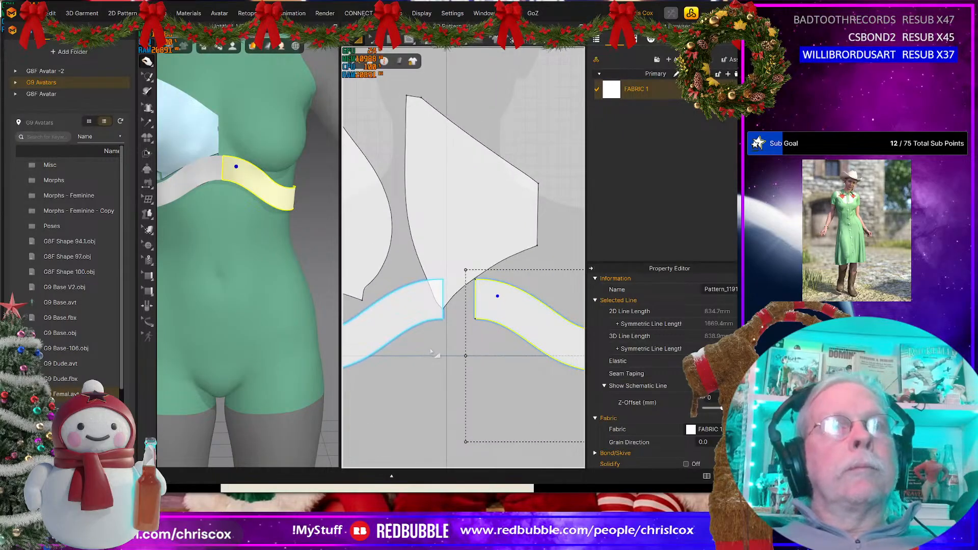
pyautogui.press('z')
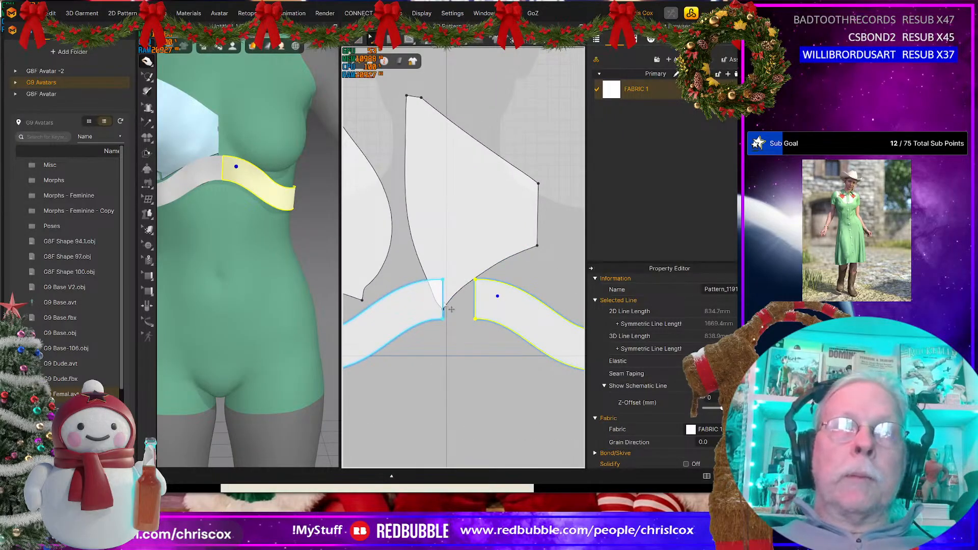
pyautogui.click(443, 305)
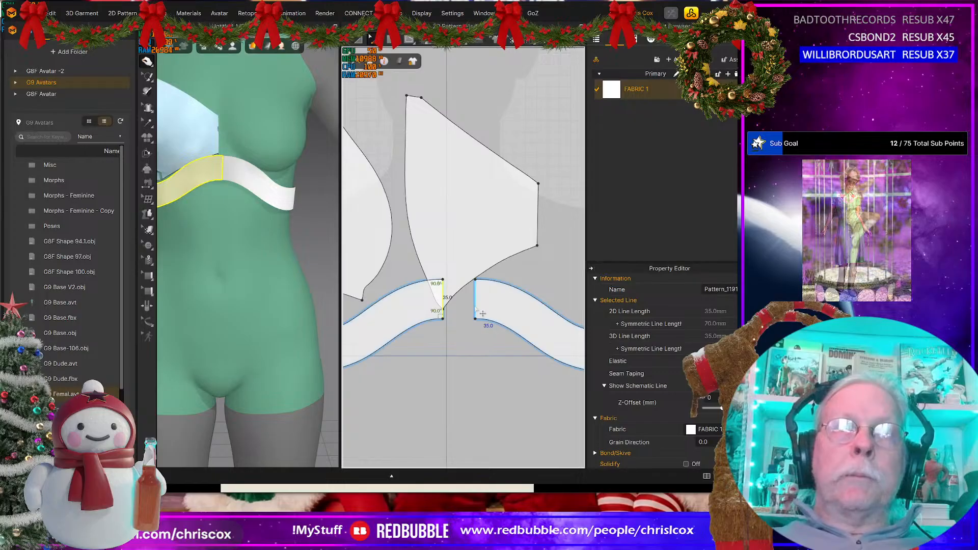
pyautogui.keyDown('shift'); pyautogui.rightClick(475, 309); pyautogui.keyUp('shift')
pyautogui.click(493, 429)
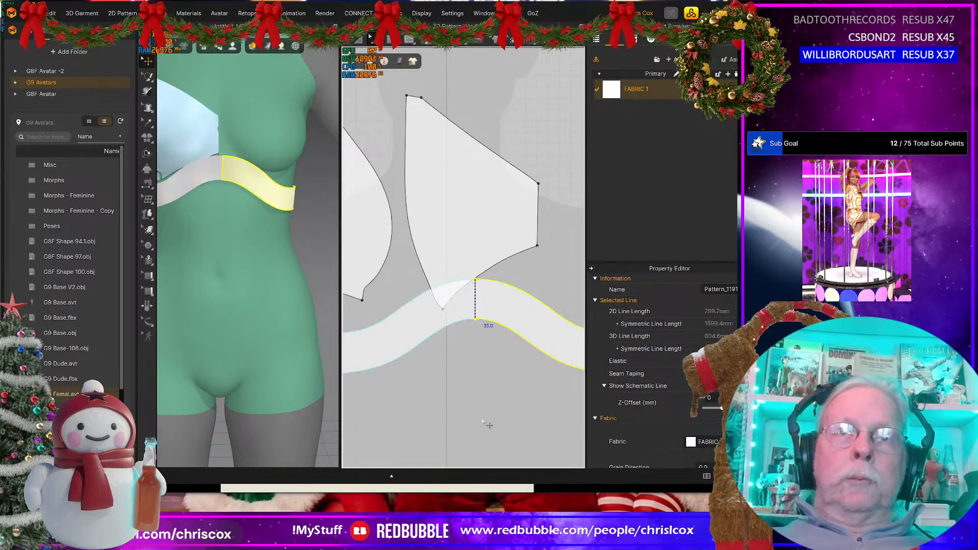
# Step: Examine the curve points along the merged band and the cup outlines in the 2D pattern view
pyautogui.moveTo(466, 402); pyautogui.dragTo(458, 423, button='middle')
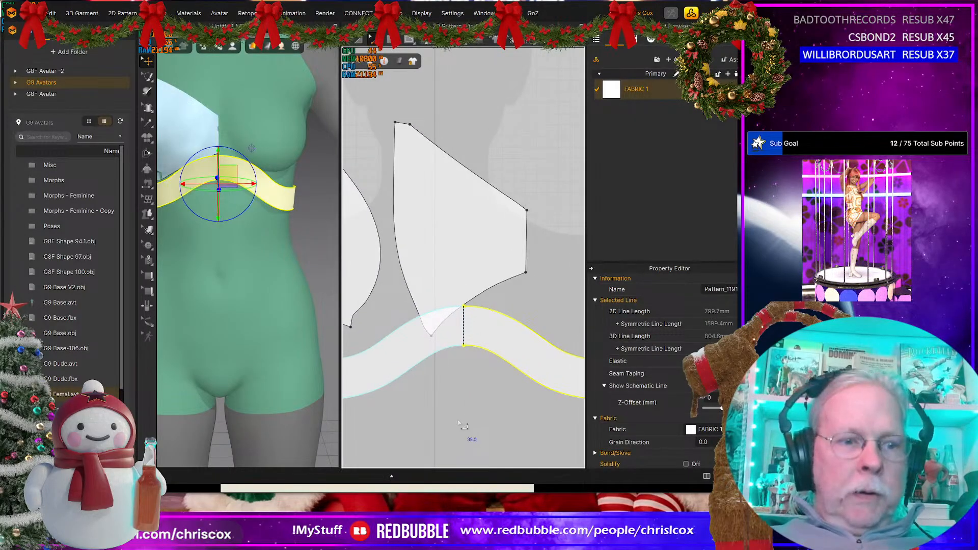
pyautogui.press('v')
pyautogui.scroll(5, 473, 382)
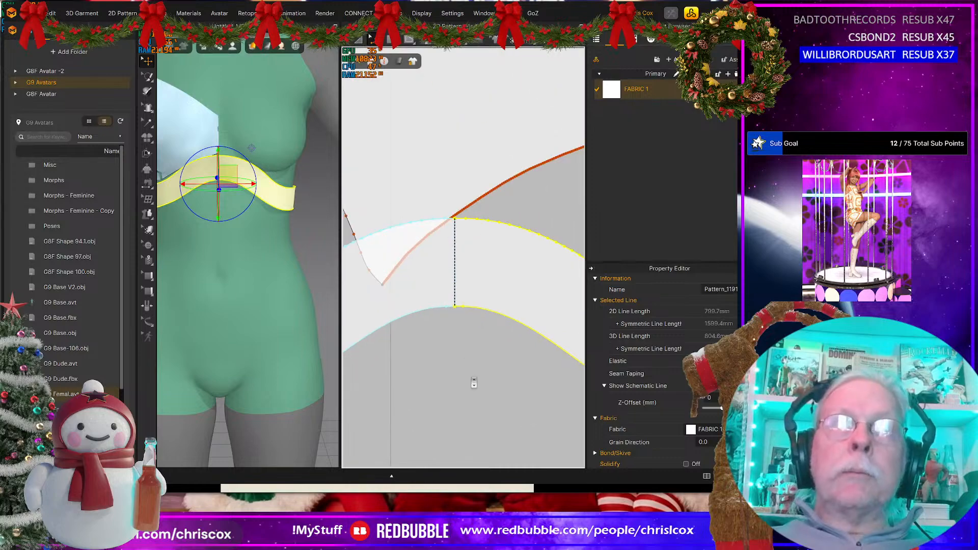
pyautogui.moveTo(448, 396); pyautogui.dragTo(508, 372, button='middle')
pyautogui.scroll(-3, 508, 373)
pyautogui.scroll(-3, 508, 372)
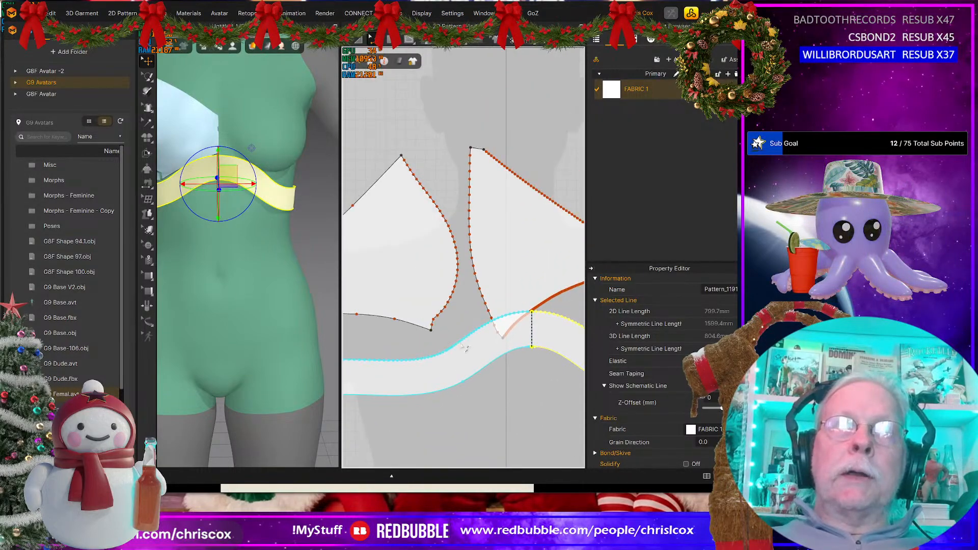
pyautogui.moveTo(451, 351); pyautogui.dragTo(481, 336, button='middle')
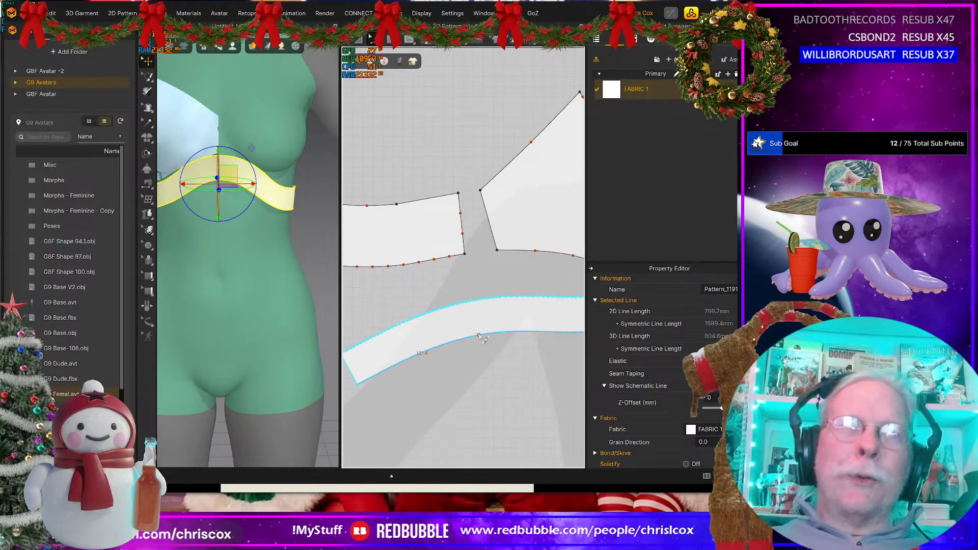
# Step: Delete all curve points from the merged band's upper edge to straighten both mirrored halves
pyautogui.click(452, 306)
pyautogui.moveTo(491, 326); pyautogui.dragTo(311, 358, button='middle')
pyautogui.moveTo(410, 366); pyautogui.dragTo(357, 383, button='middle')
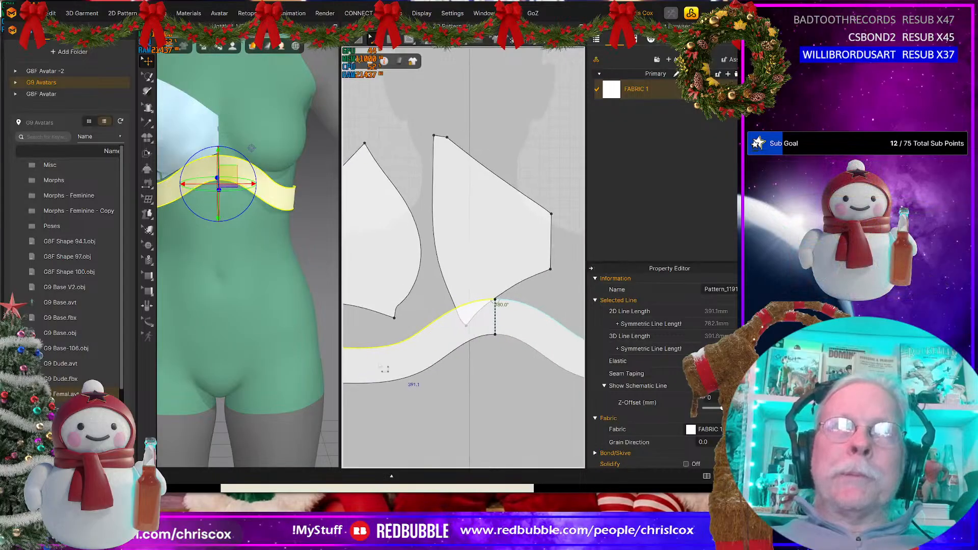
pyautogui.scroll(-2, 229, 324)
pyautogui.moveTo(237, 316); pyautogui.dragTo(292, 314, button='middle')
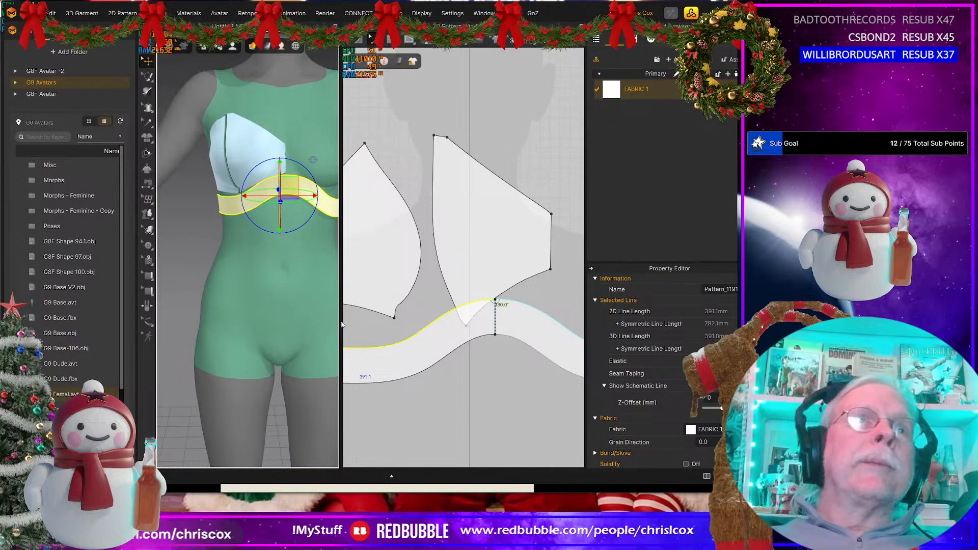
pyautogui.scroll(3, 468, 362)
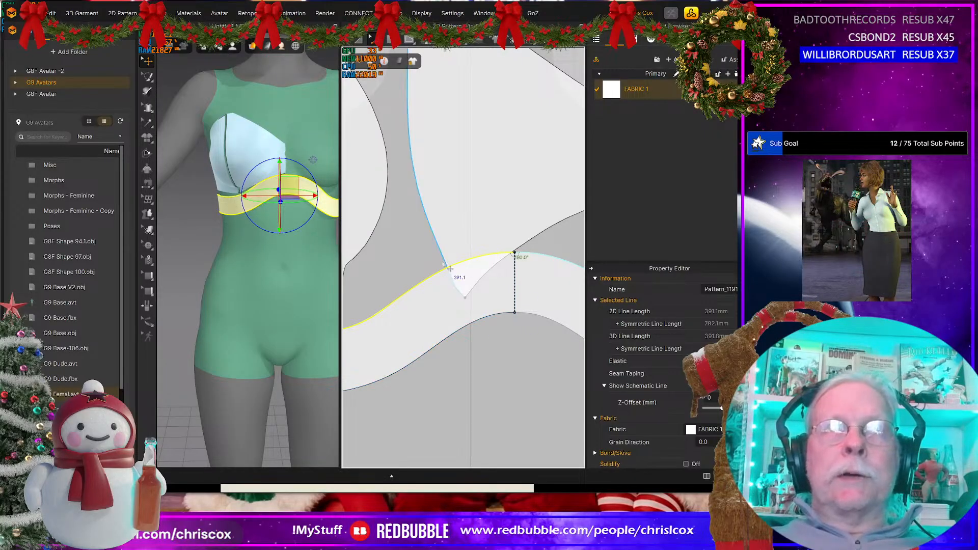
pyautogui.scroll(-4, 435, 287)
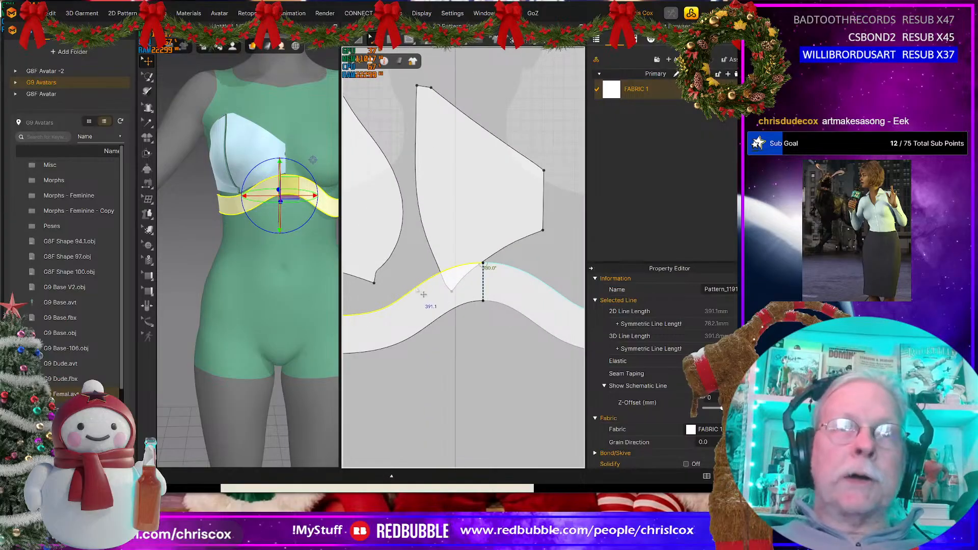
pyautogui.rightClick(416, 289)
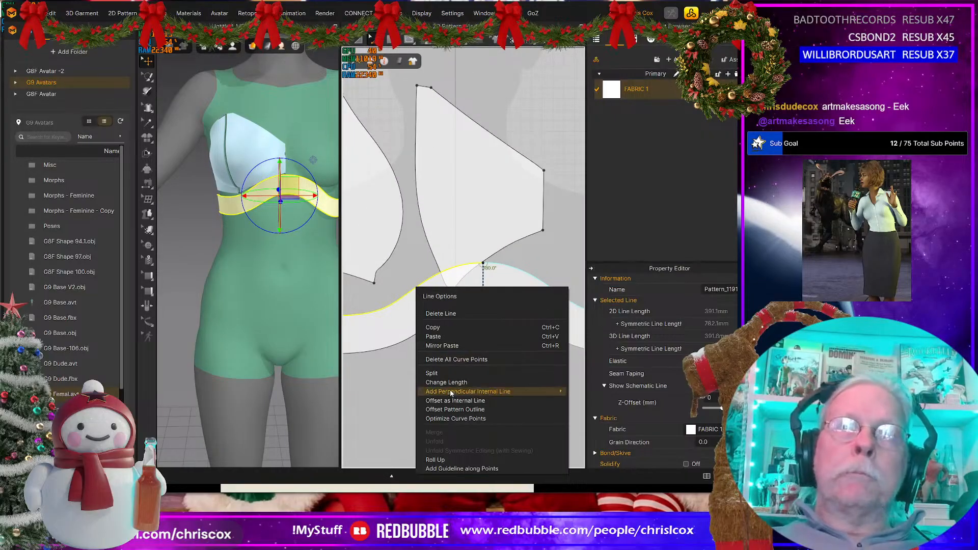
pyautogui.click(455, 360)
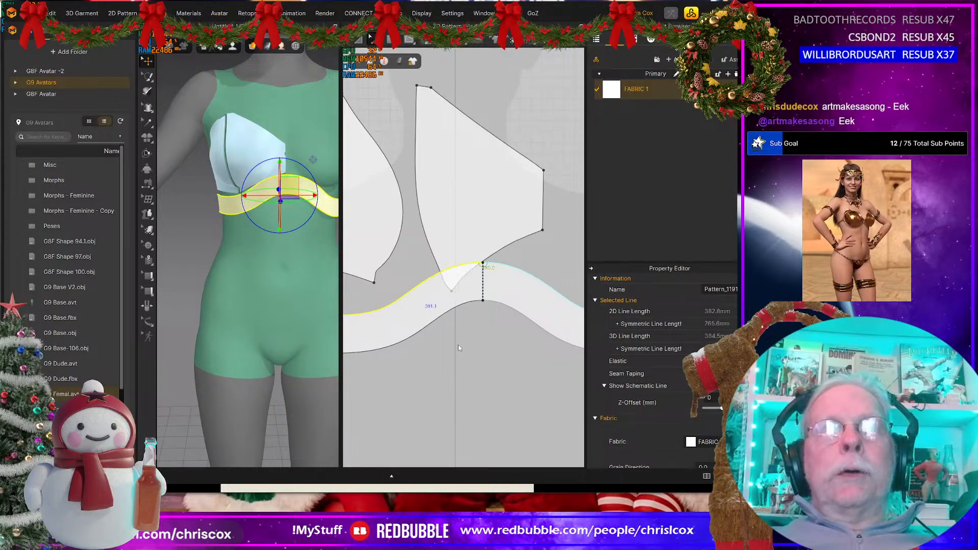
# Step: Raise the band's upper centre-front point in the 2D pattern to make the panel taller at the middle
pyautogui.scroll(-3, 457, 344)
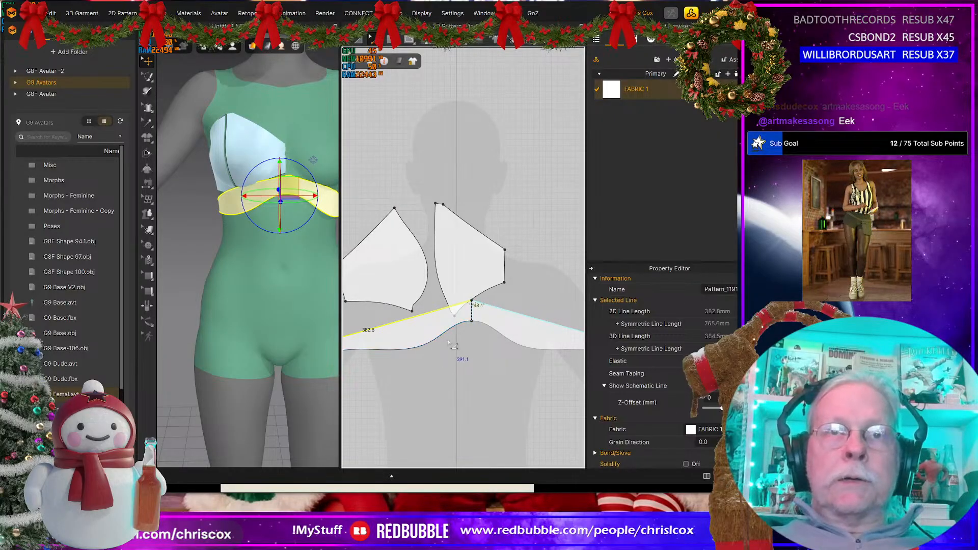
pyautogui.click(472, 302)
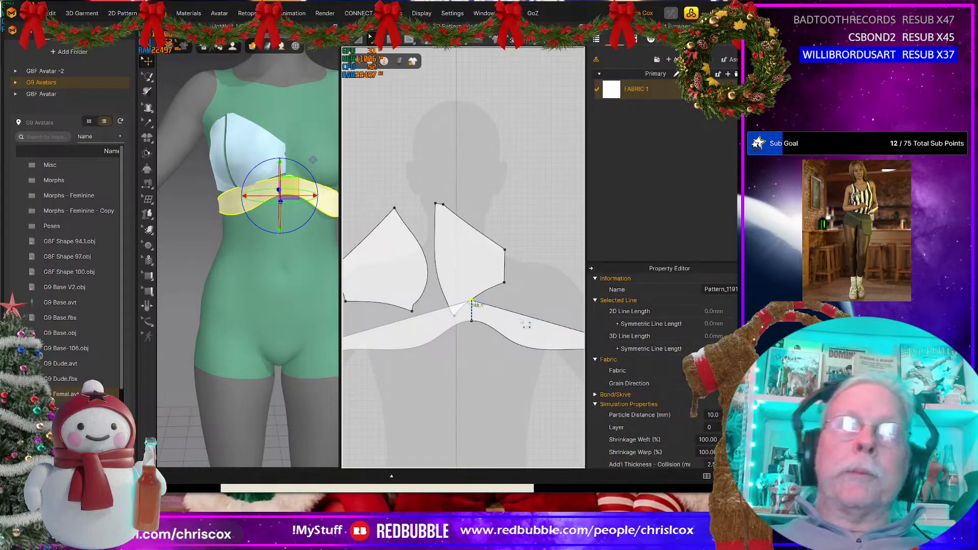
pyautogui.press('Up')
pyautogui.press('Up')
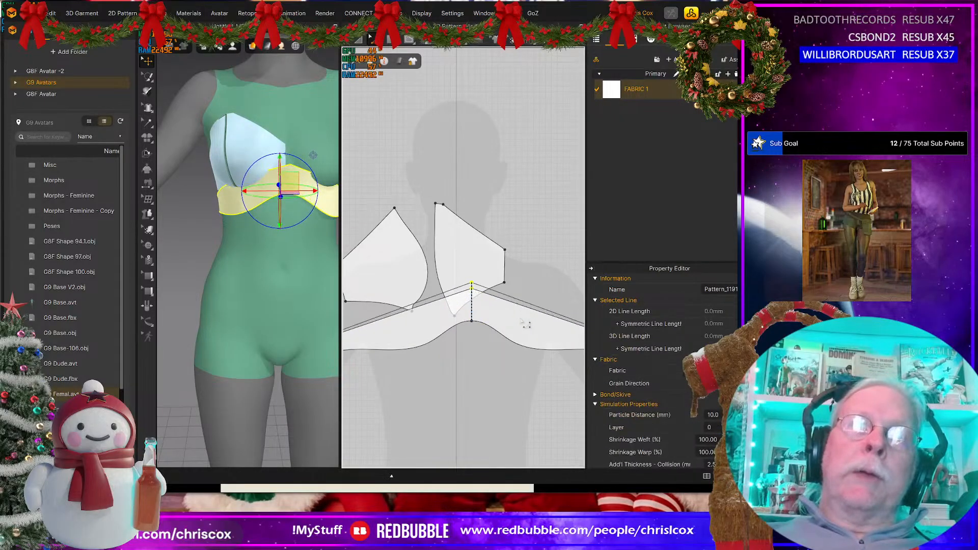
pyautogui.press('Up')
# Step: Bow the band's straight upper edge upward into a smooth curve with the curve point tool
pyautogui.moveTo(477, 349); pyautogui.dragTo(568, 329, button='middle')
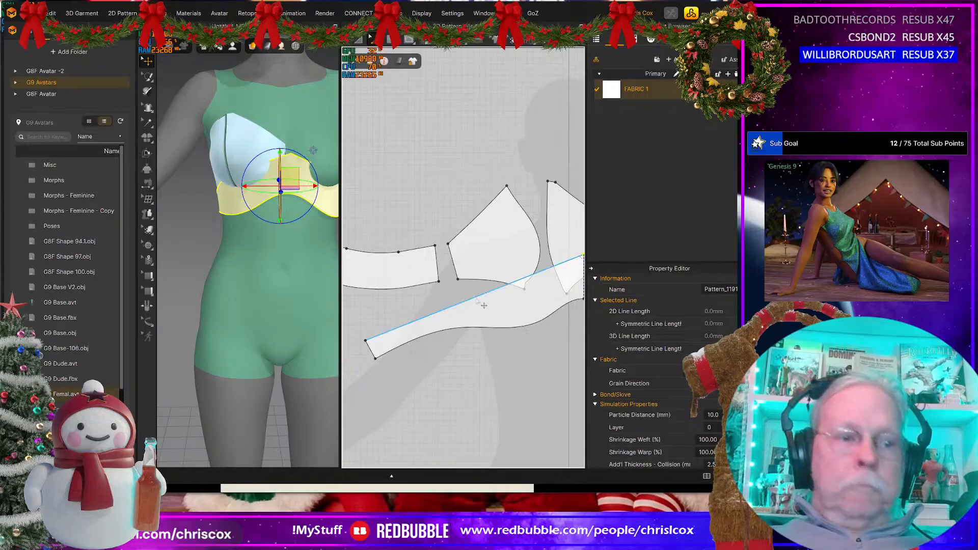
pyautogui.press('v')
pyautogui.moveTo(469, 300); pyautogui.dragTo(457, 278)
pyautogui.scroll(6, 397, 369)
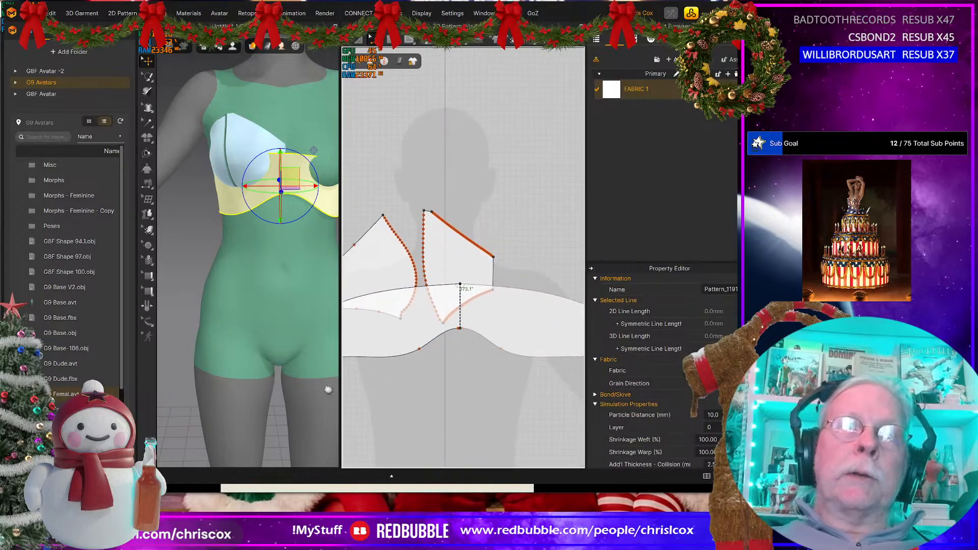
# Step: Reshape the band's lower edge in the 2D pattern by shifting its curve point inward for a steeper rise to centre front
pyautogui.moveTo(397, 369); pyautogui.dragTo(476, 376, button='middle')
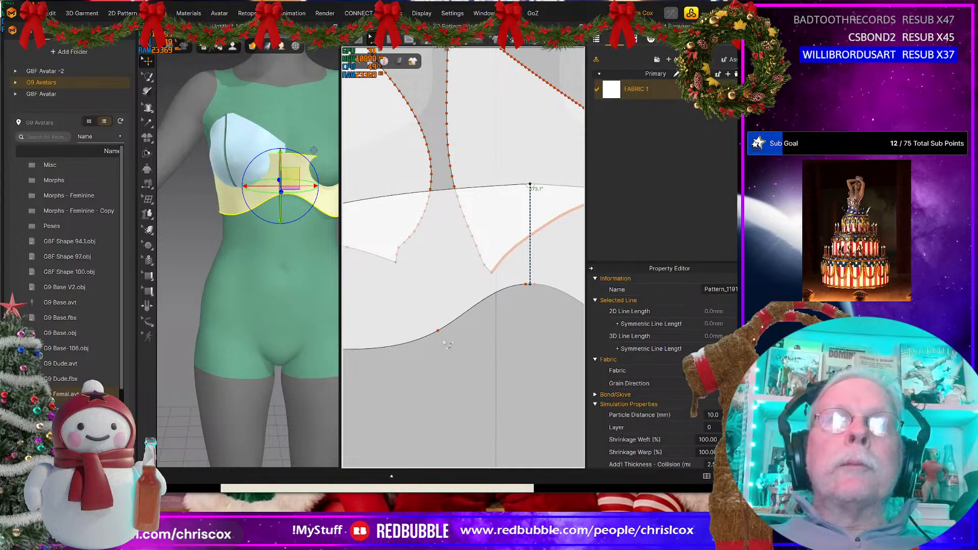
pyautogui.moveTo(442, 334); pyautogui.dragTo(459, 325)
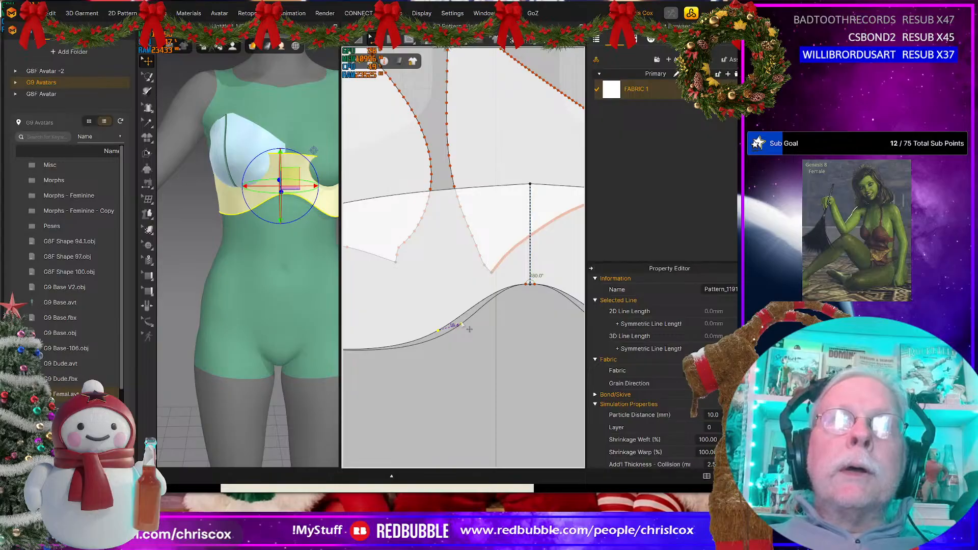
pyautogui.moveTo(470, 330); pyautogui.dragTo(469, 329)
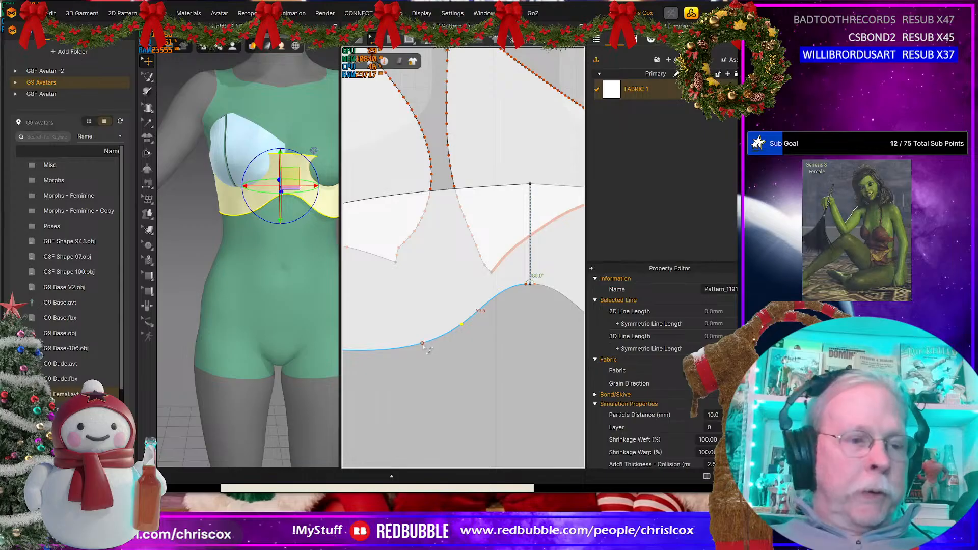
# Step: Offset the band's lower edge as one internal line at 35 mm, with Extend and Maintain Curvature enabled
pyautogui.click(420, 348)
pyautogui.rightClick(414, 346)
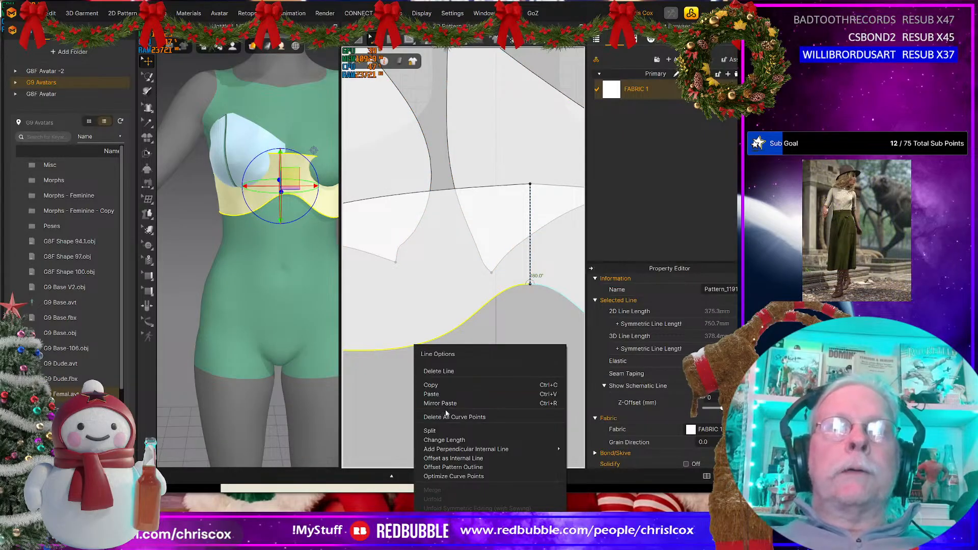
pyautogui.click(459, 458)
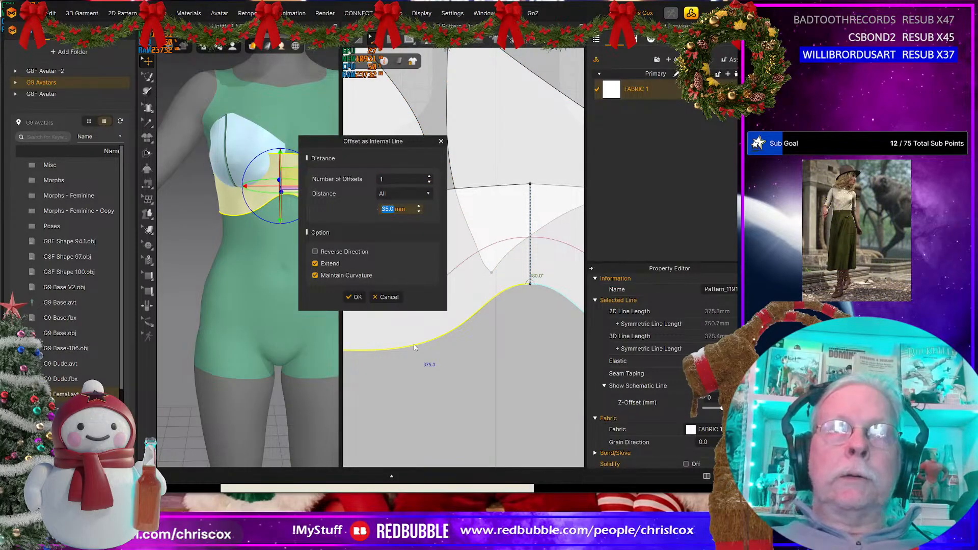
pyautogui.click(355, 297)
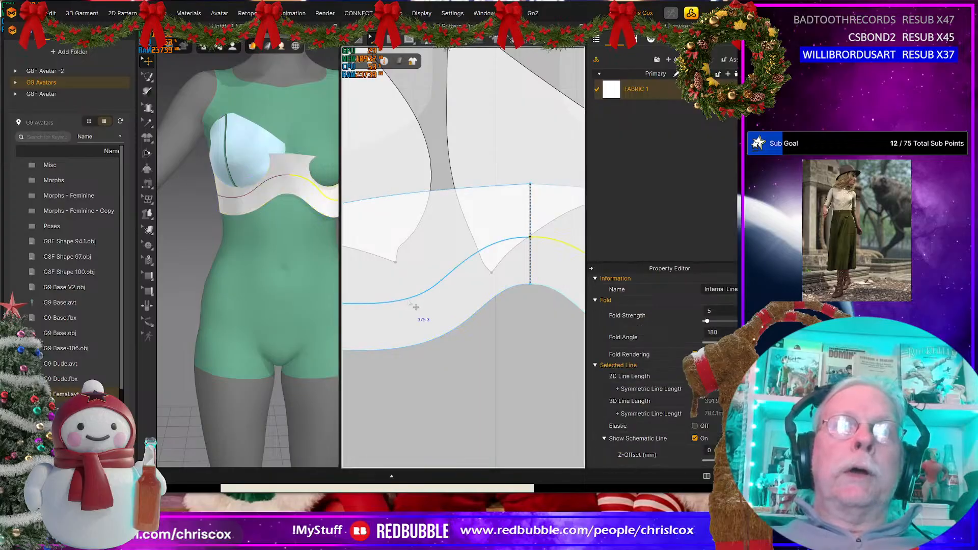
# Step: Cut the band along the offset internal line and delete the upper piece, leaving a narrow curved strip
pyautogui.rightClick(409, 300)
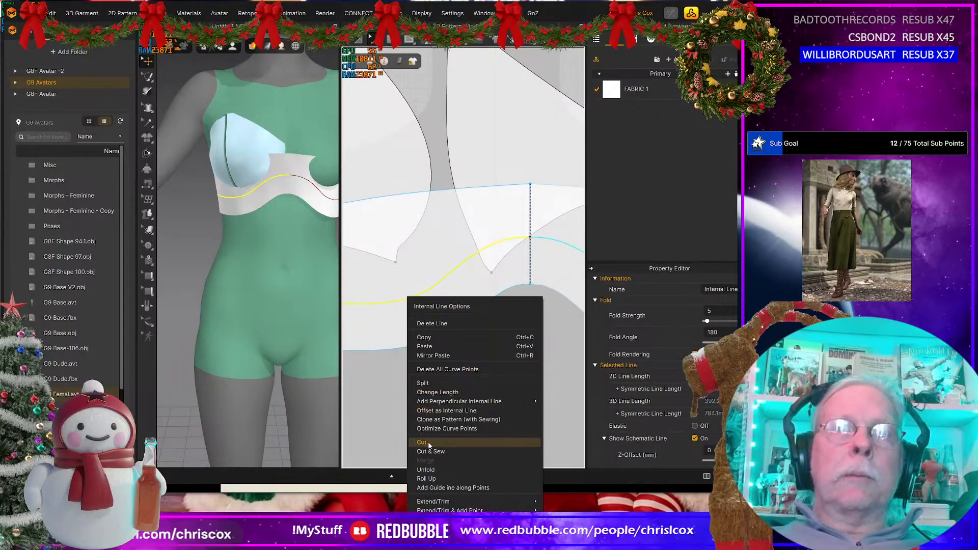
pyautogui.click(429, 444)
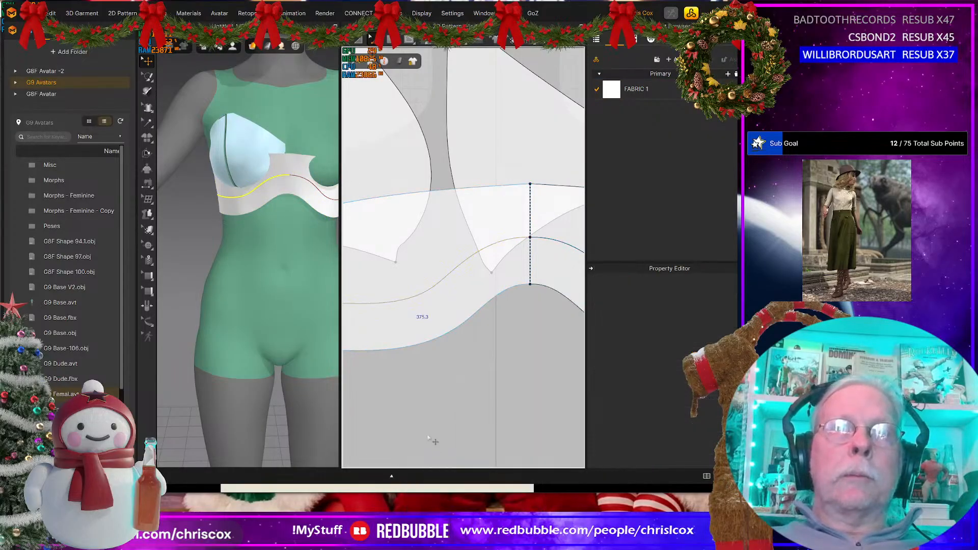
pyautogui.click(407, 255)
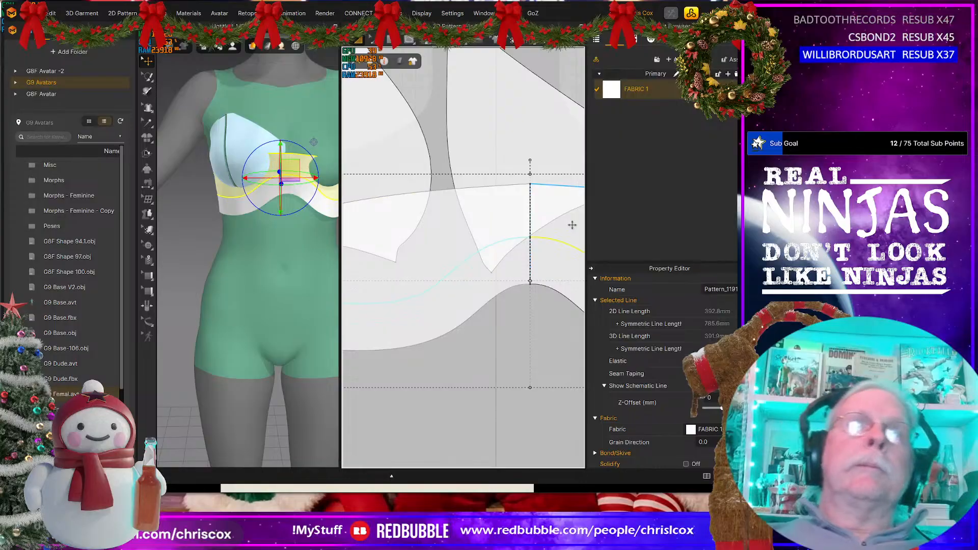
pyautogui.press('Delete')
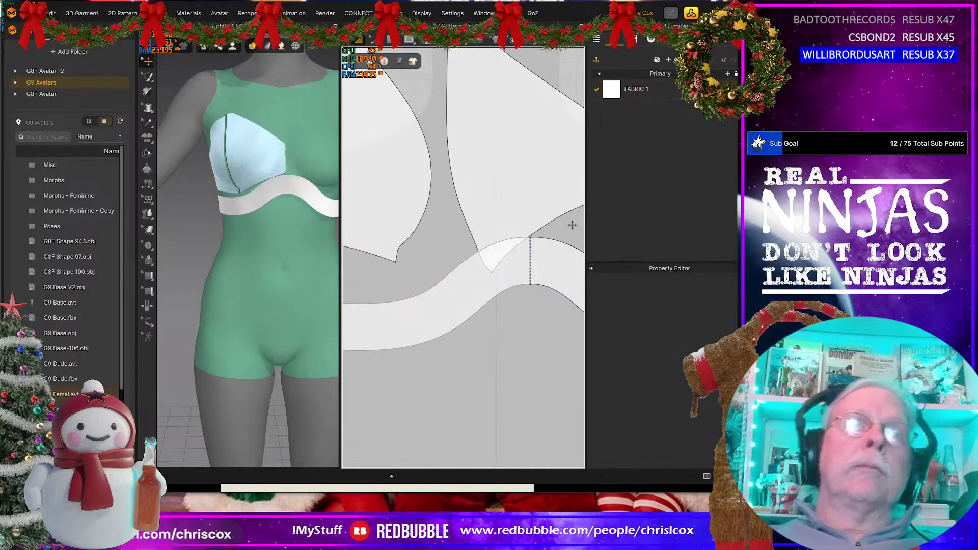
# Step: Run the simulation and pull the narrow band into place under the bust on the avatar
pyautogui.press('space')
pyautogui.click(295, 188)
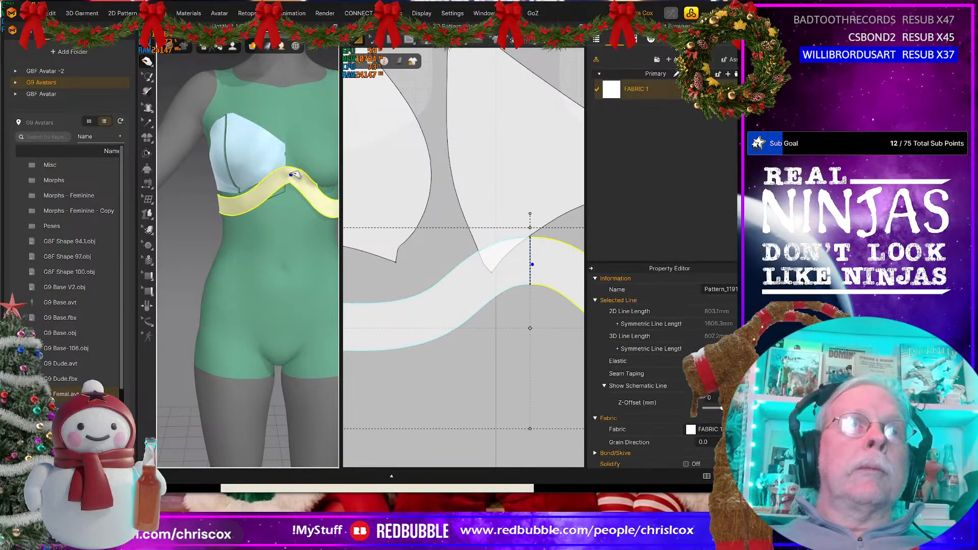
pyautogui.click(229, 204)
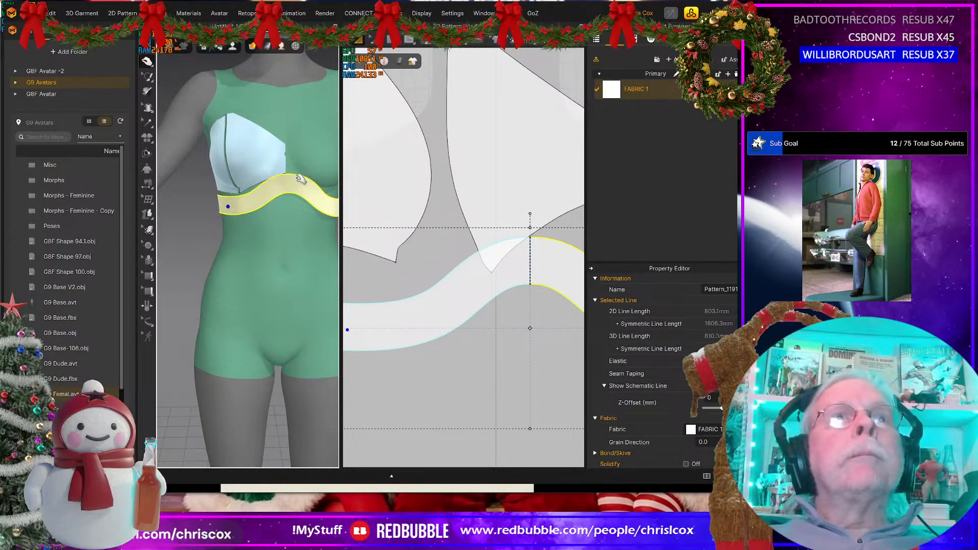
# Step: Move the outer and inner cup patterns up in the 2D view so that they clear the narrow band
pyautogui.scroll(-3, 517, 300)
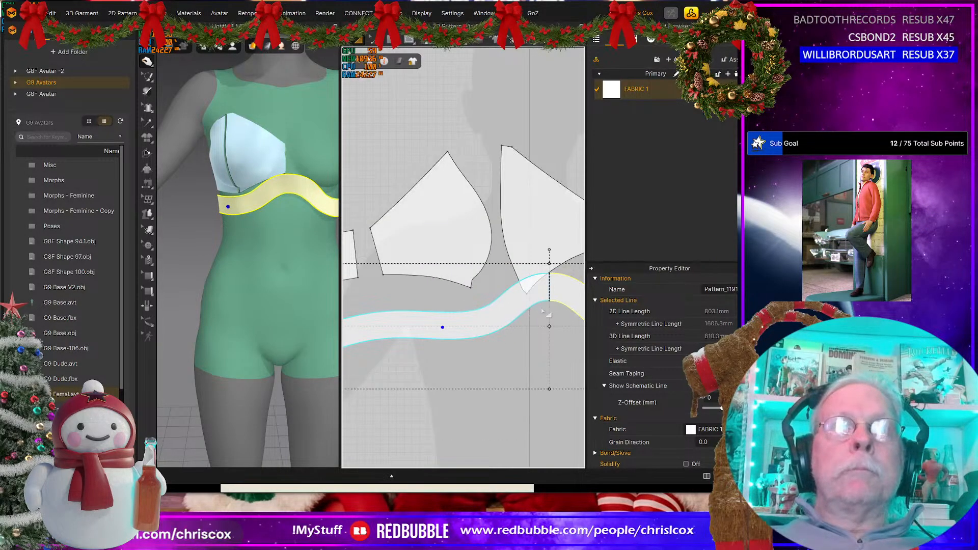
pyautogui.click(454, 218)
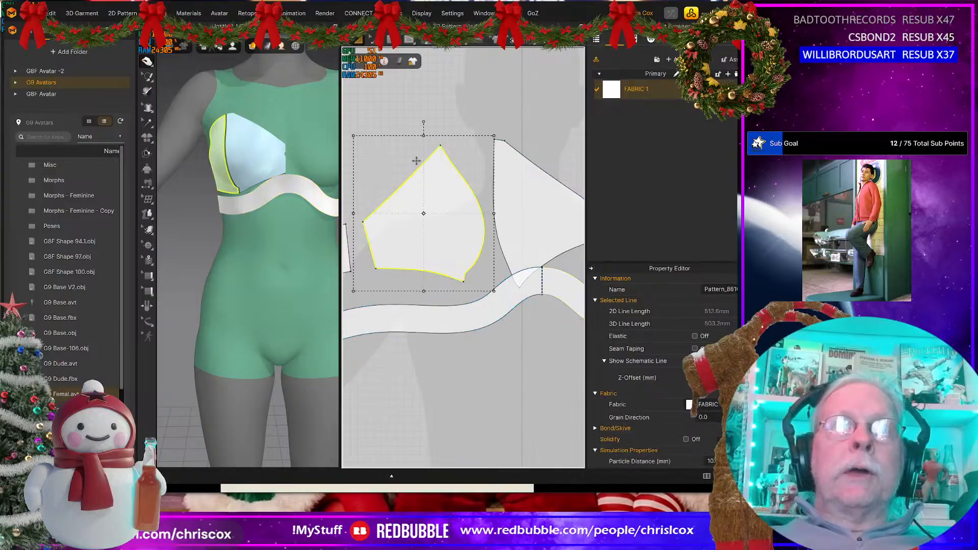
pyautogui.moveTo(416, 161); pyautogui.dragTo(400, 136)
pyautogui.moveTo(538, 229); pyautogui.dragTo(494, 246)
pyautogui.scroll(3, 524, 304)
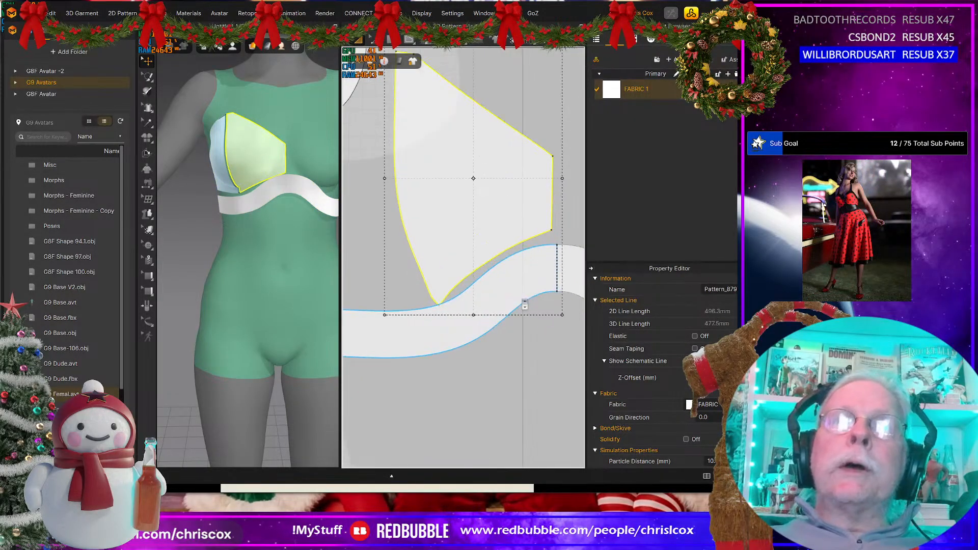
pyautogui.scroll(2, 527, 300)
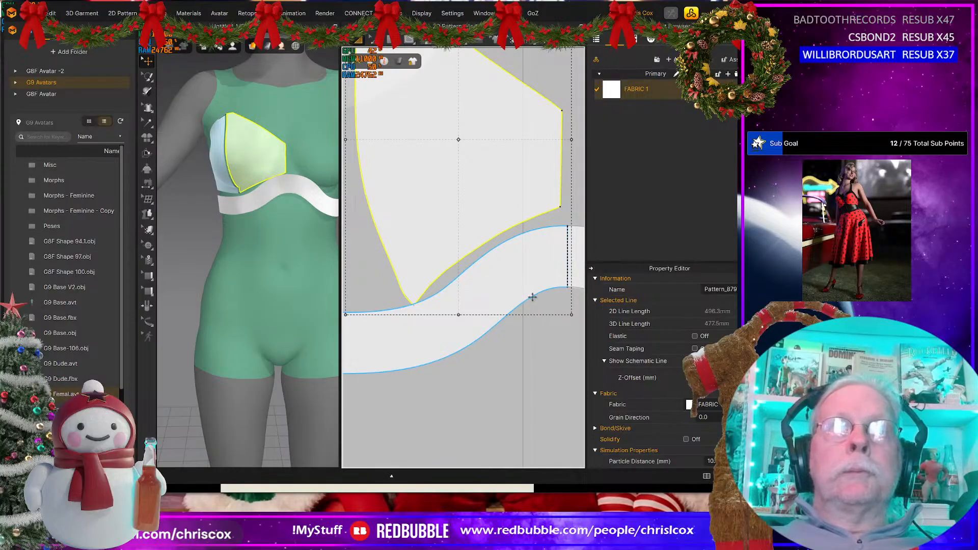
pyautogui.scroll(-2, 532, 297)
pyautogui.moveTo(504, 236); pyautogui.dragTo(502, 218)
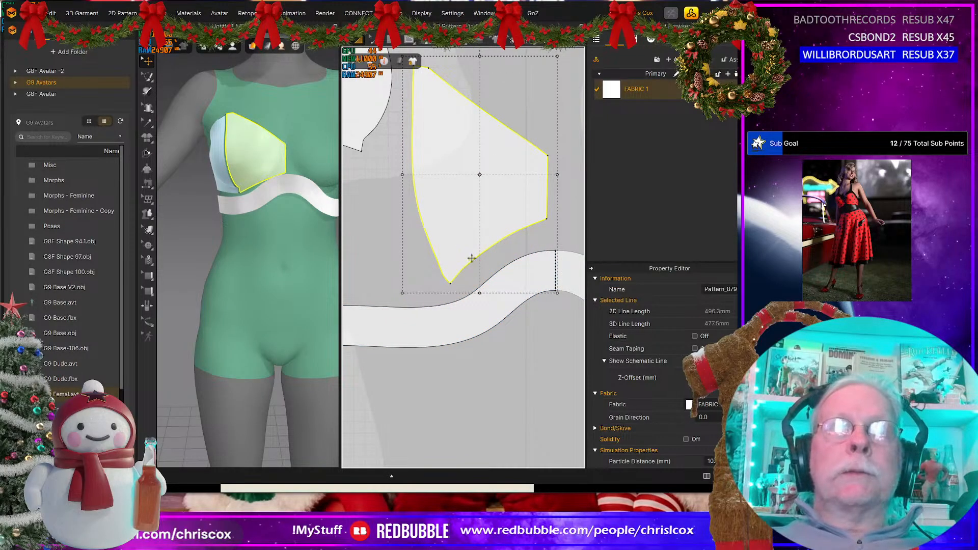
pyautogui.moveTo(482, 213); pyautogui.dragTo(491, 244, button='middle')
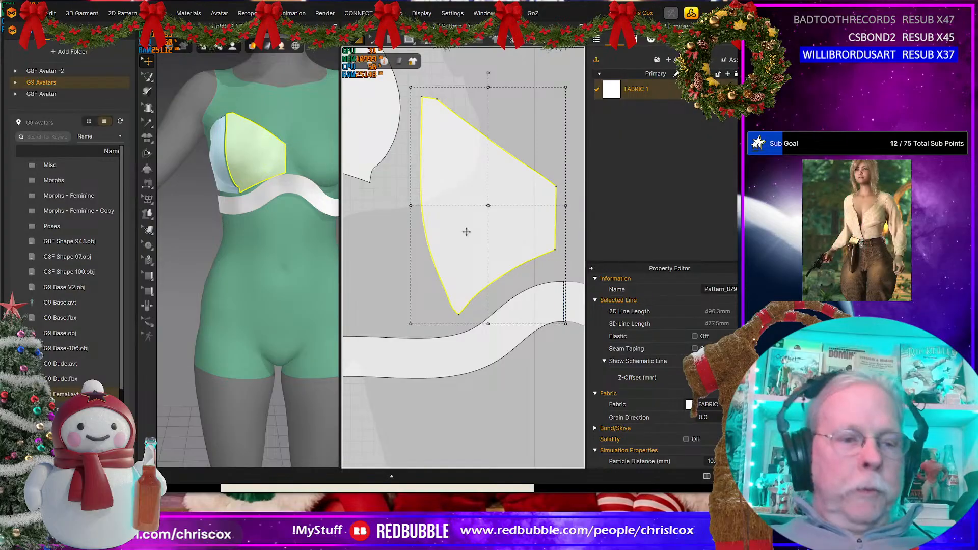
# Step: Trace the inner cup with a new five-point polygon pattern and curve its long side and lower edges to match the original
pyautogui.click(387, 45)
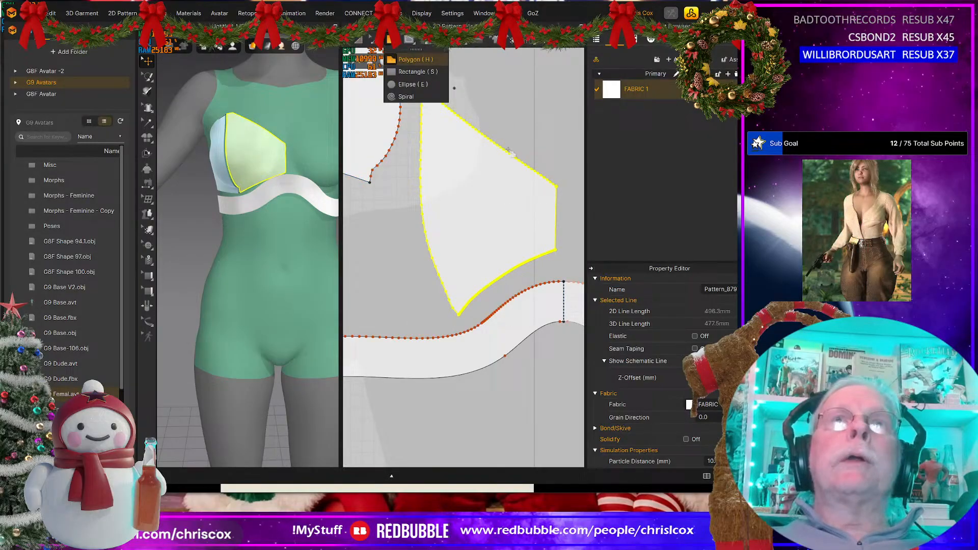
pyautogui.click(557, 186)
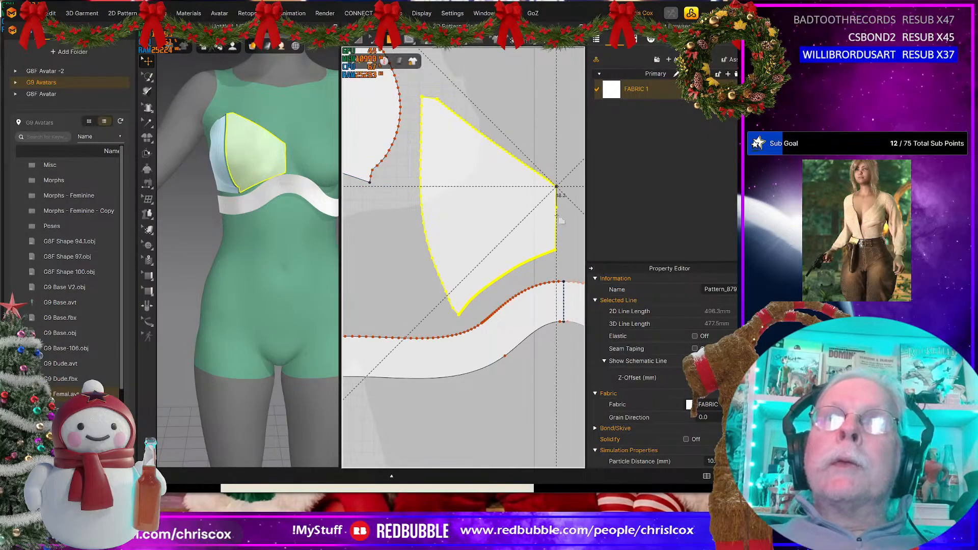
pyautogui.click(557, 251)
pyautogui.click(459, 317)
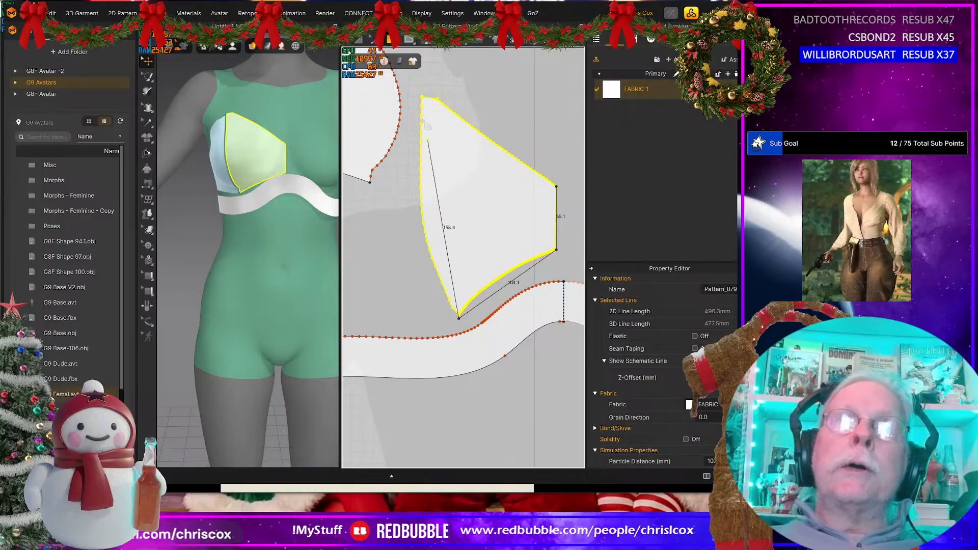
pyautogui.click(421, 97)
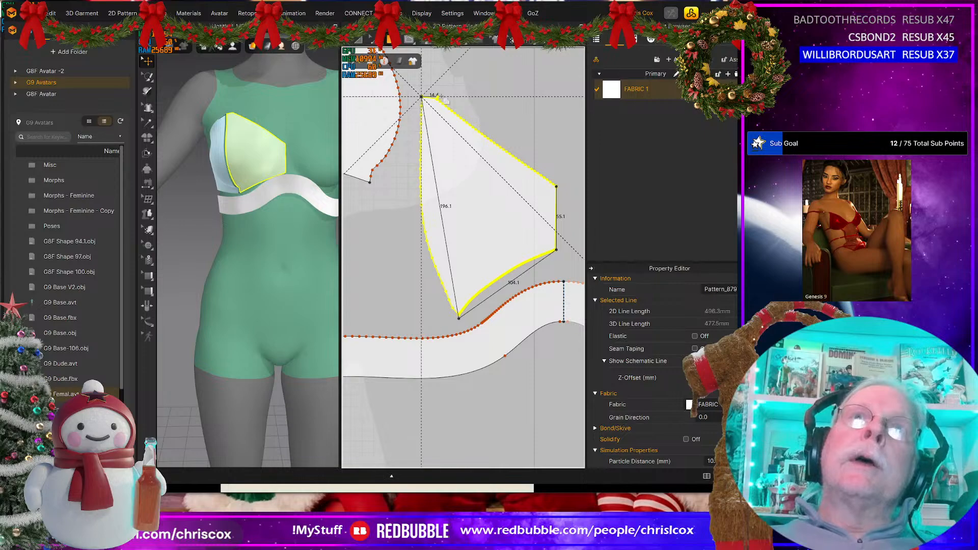
pyautogui.click(438, 97)
pyautogui.click(556, 187)
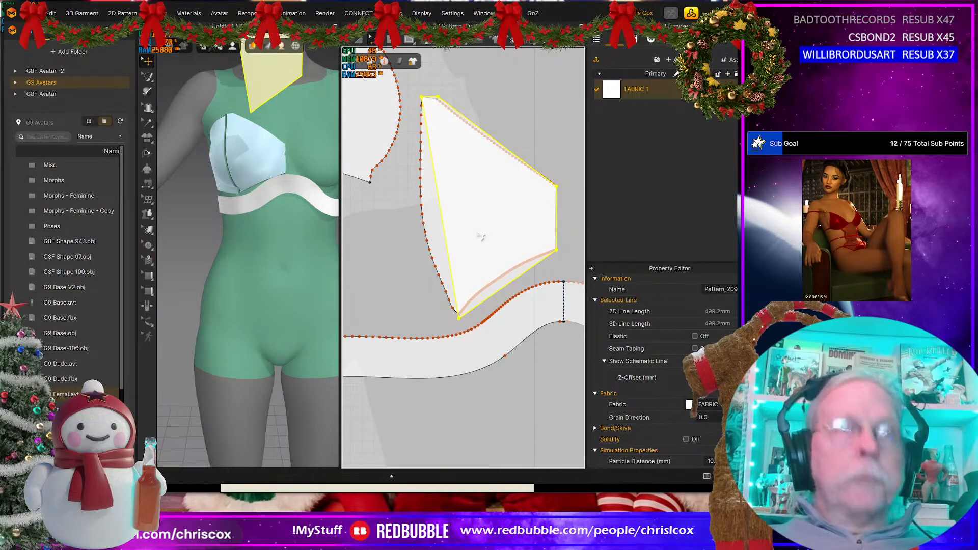
pyautogui.moveTo(443, 227); pyautogui.dragTo(423, 224)
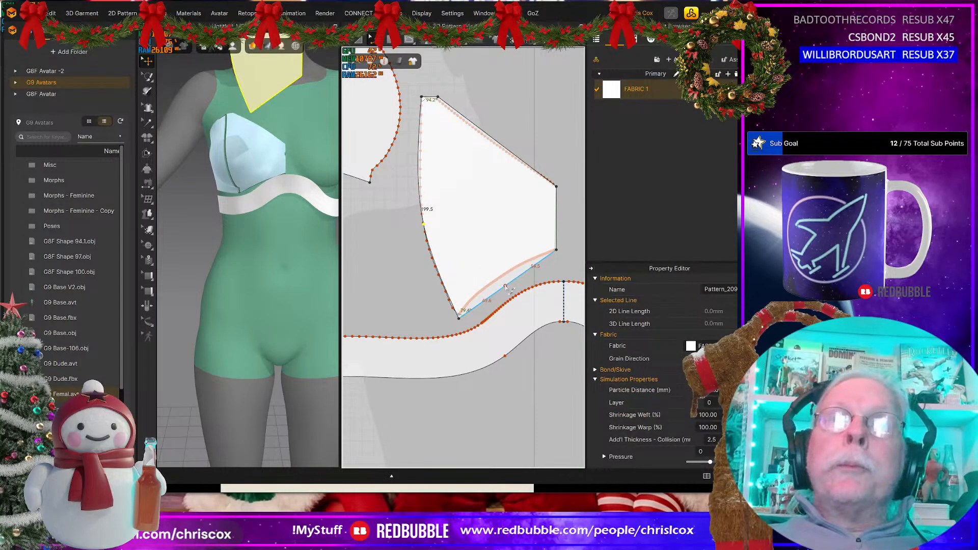
pyautogui.moveTo(507, 287); pyautogui.dragTo(504, 281)
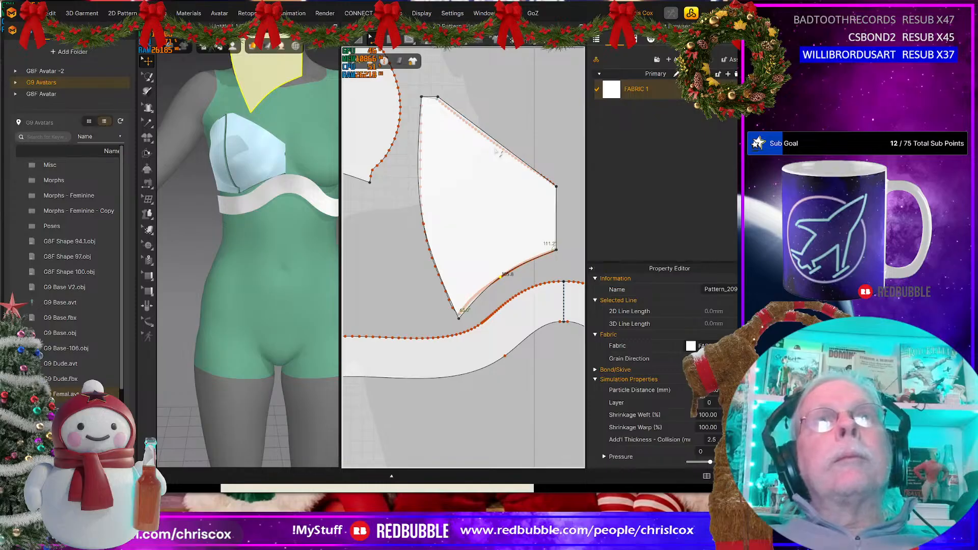
# Step: Change the length of the new cup panel's short top edge to 10 mm, with the direction set to End
pyautogui.click(432, 97)
pyautogui.rightClick(431, 98)
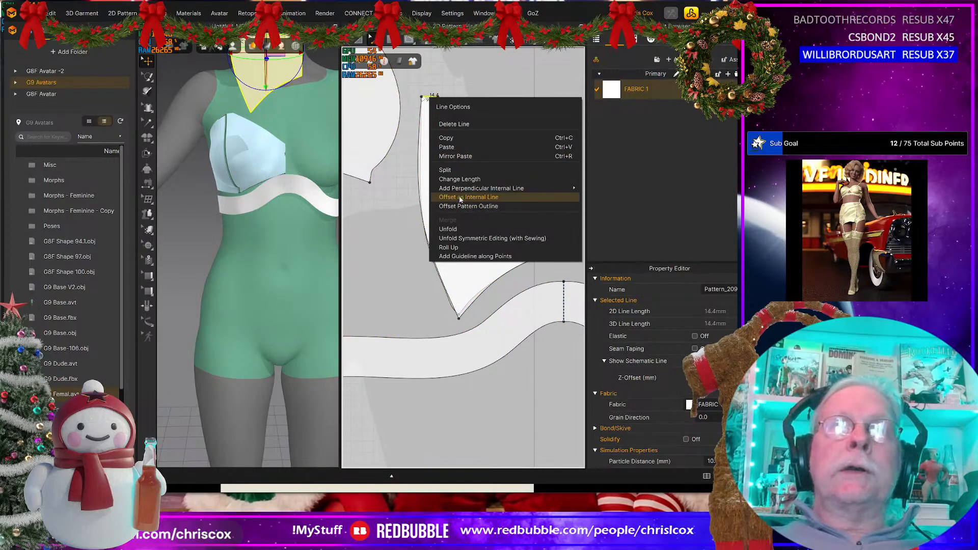
pyautogui.click(459, 179)
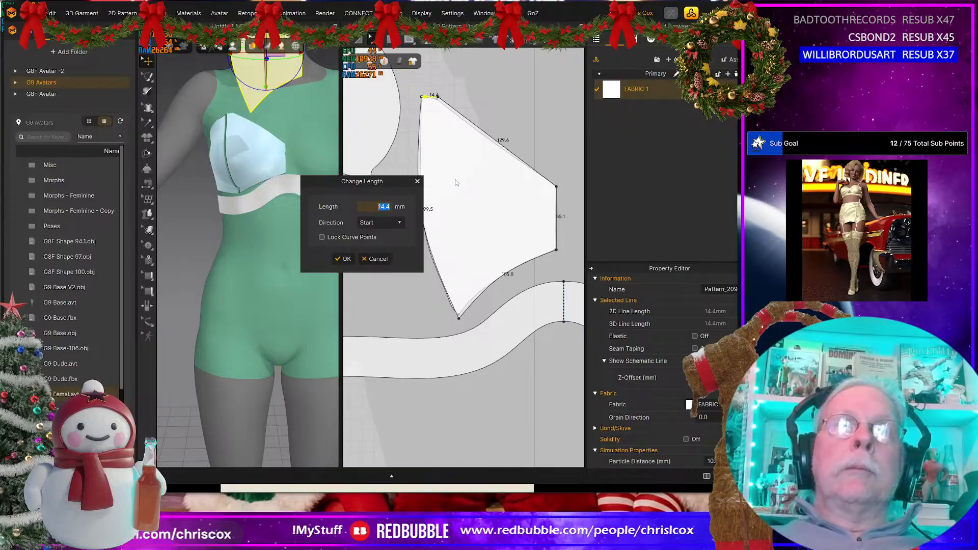
pyautogui.click(400, 224)
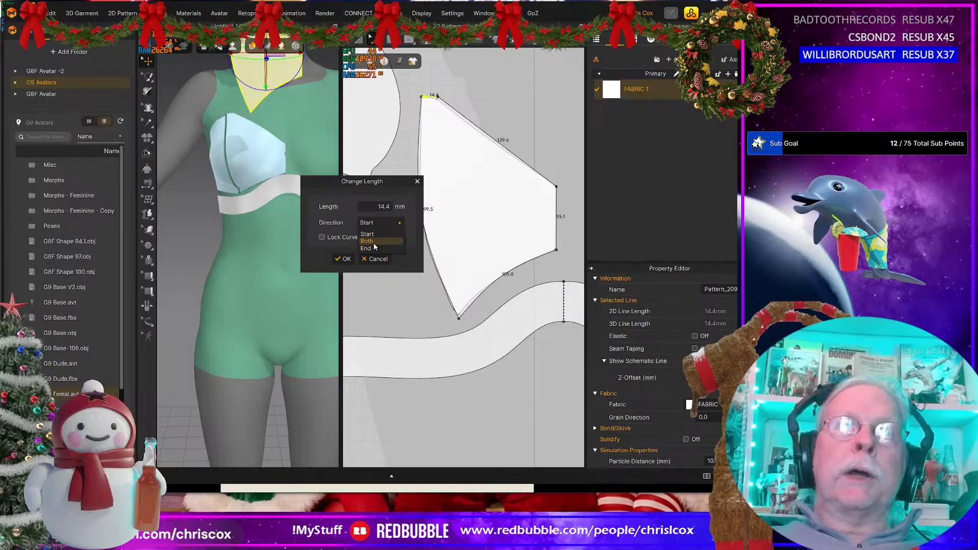
pyautogui.click(375, 248)
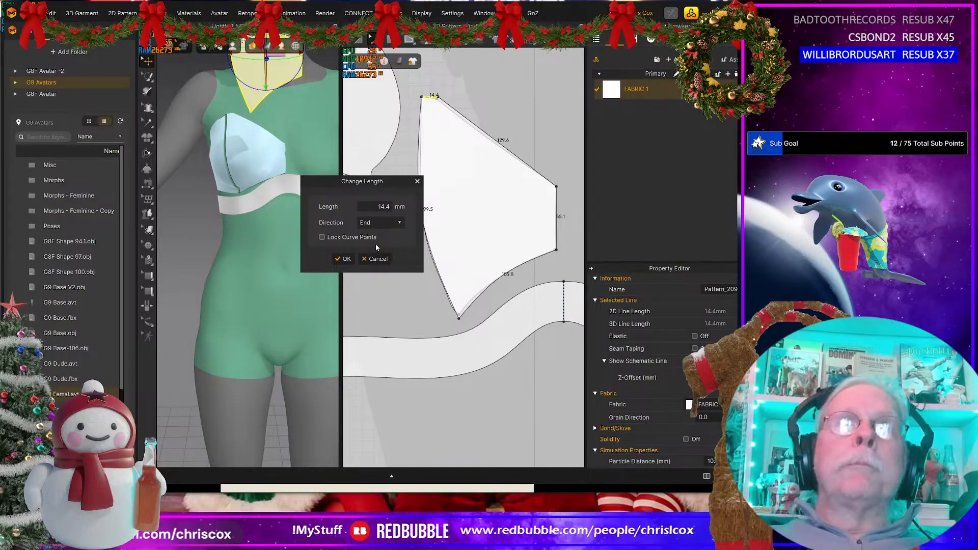
pyautogui.click(385, 206)
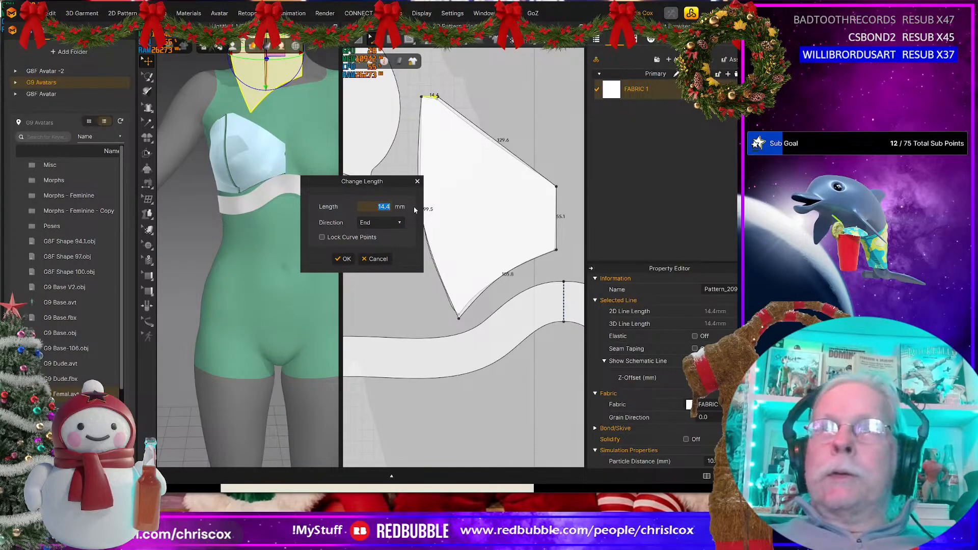
pyautogui.write('10')
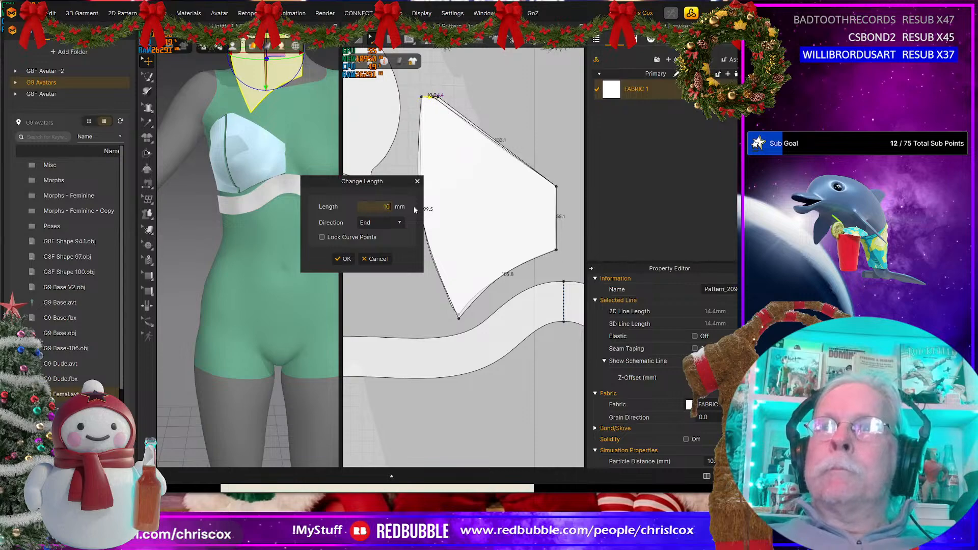
pyautogui.press('Return')
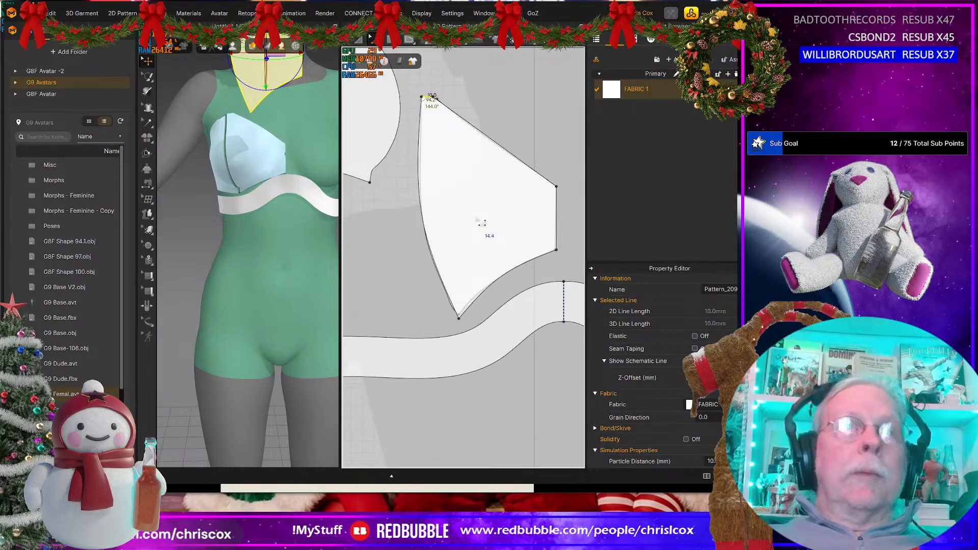
# Step: Delete the original inner cup pattern and position the redrawn panel in its place beside the outer cup
pyautogui.press('a')
pyautogui.moveTo(472, 216); pyautogui.dragTo(535, 202)
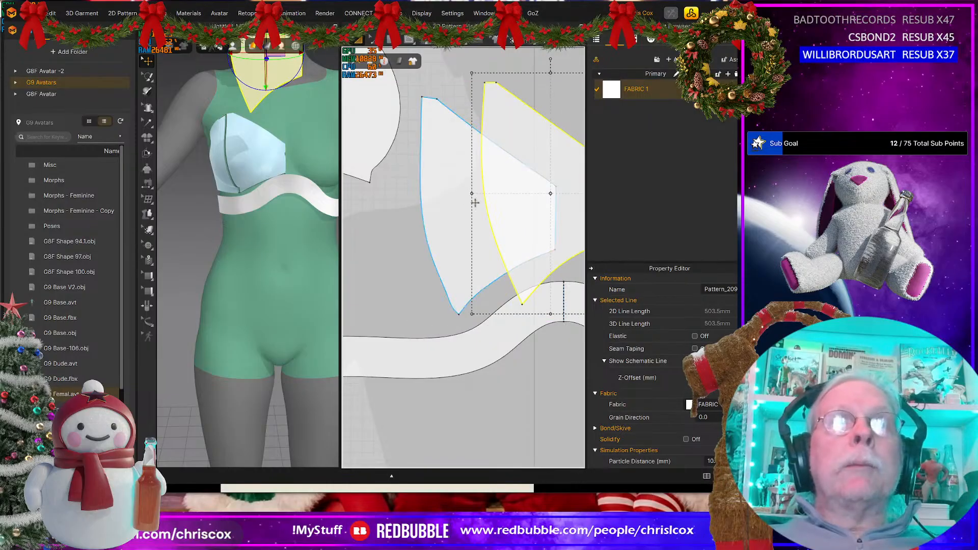
pyautogui.click(444, 200)
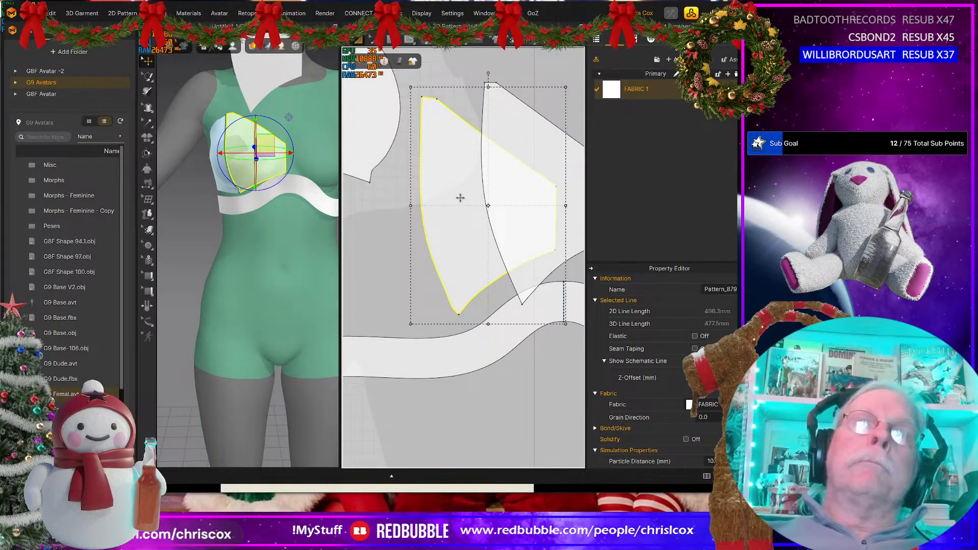
pyautogui.press('Delete')
pyautogui.moveTo(526, 206); pyautogui.dragTo(457, 194)
pyautogui.scroll(-3, 458, 194)
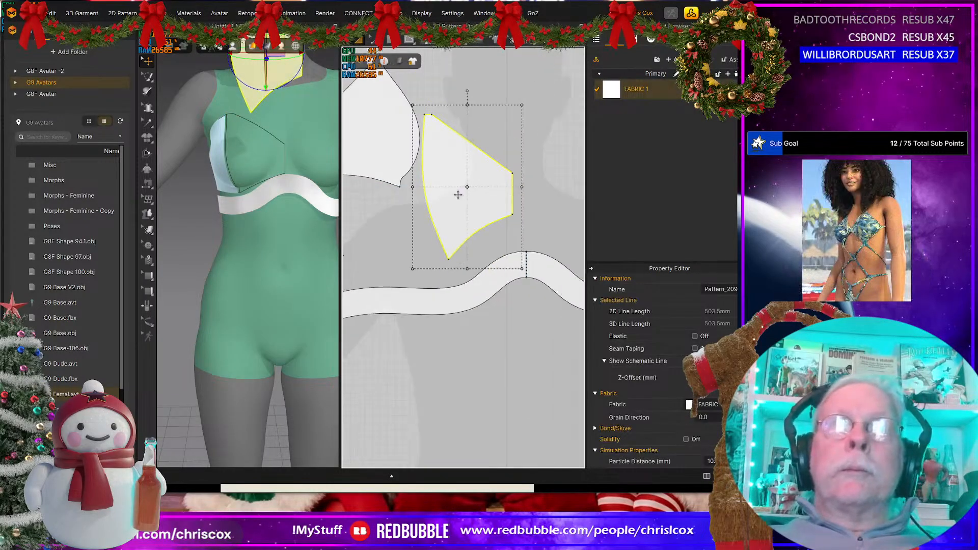
# Step: Sew the inner cup panel's lower edge to the under-bust band's upper edge, from the band's centre line outward
pyautogui.moveTo(468, 197); pyautogui.dragTo(487, 230, button='middle')
pyautogui.press('n')
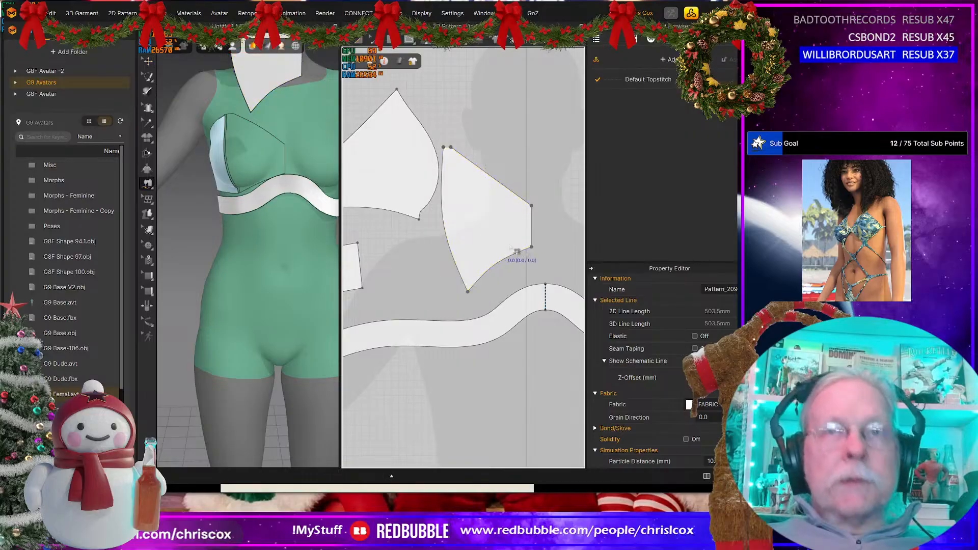
pyautogui.click(531, 248)
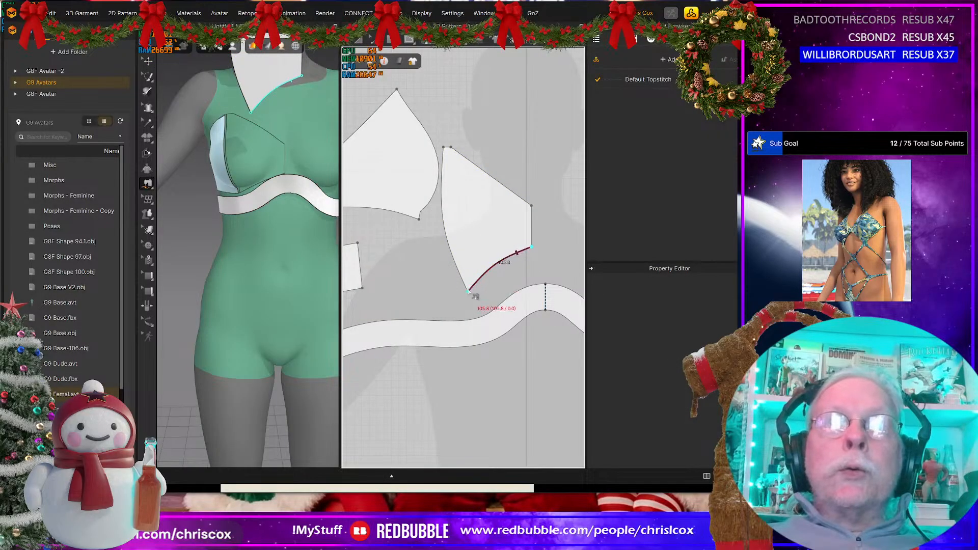
pyautogui.click(468, 291)
pyautogui.click(545, 284)
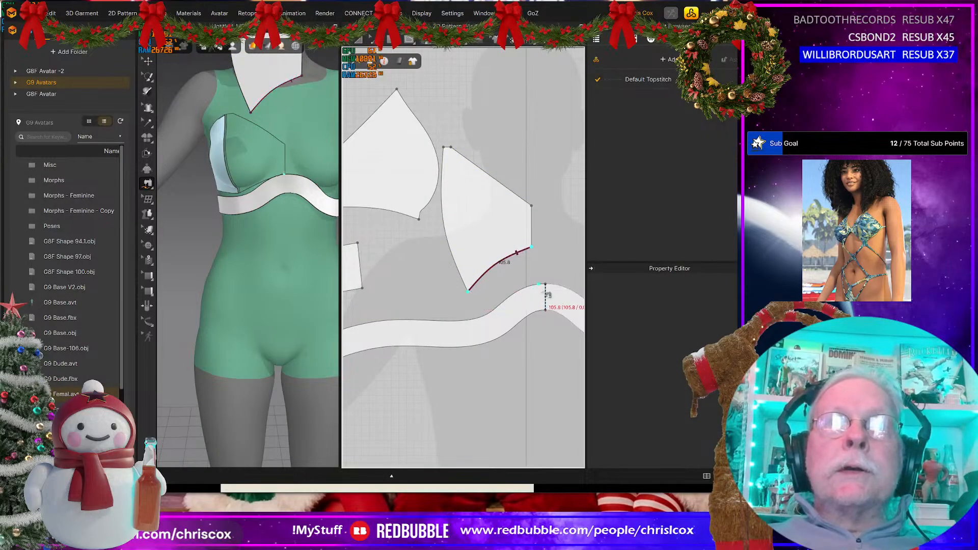
pyautogui.click(475, 318)
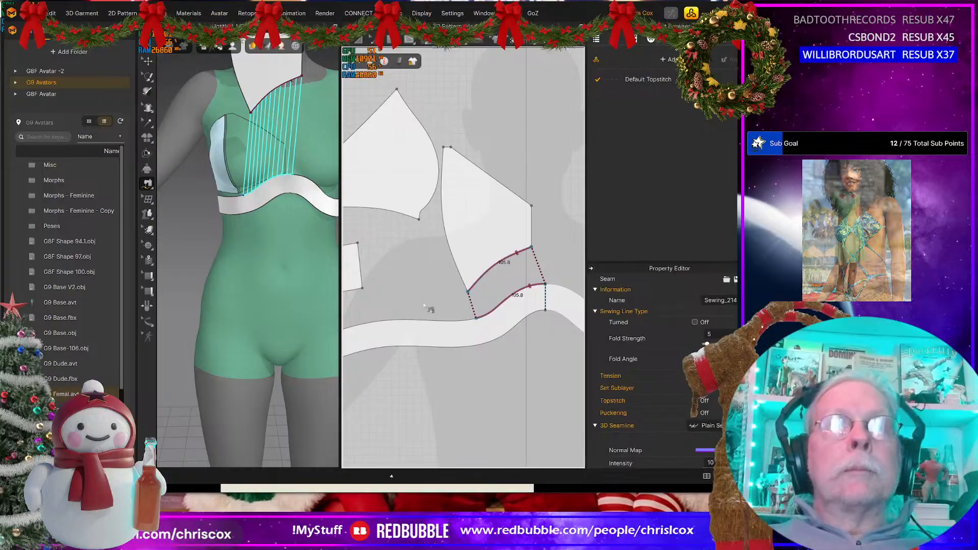
# Step: Trace the outer cup with a new four-point polygon pattern, following its corners with straight edges
pyautogui.moveTo(379, 226); pyautogui.dragTo(433, 302, button='middle')
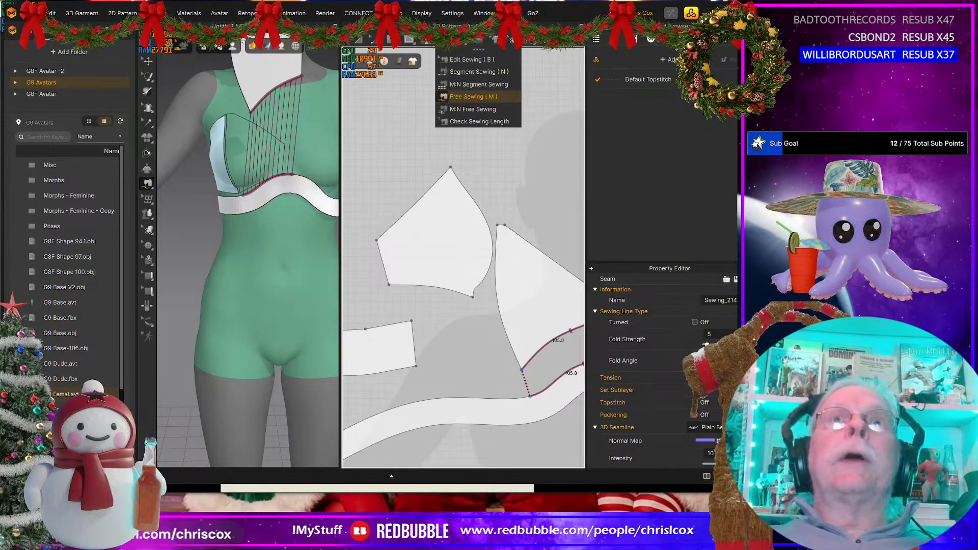
pyautogui.click(388, 39)
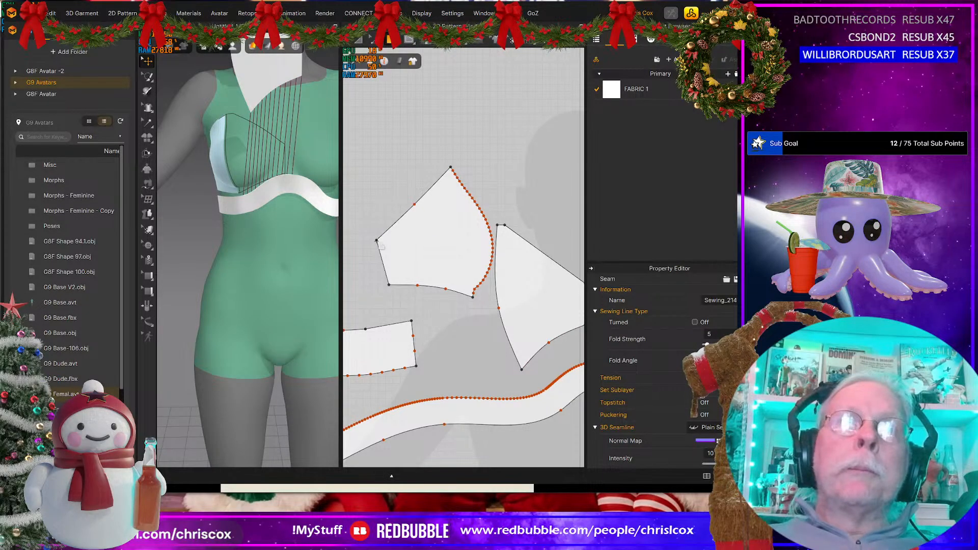
pyautogui.click(377, 240)
pyautogui.click(386, 284)
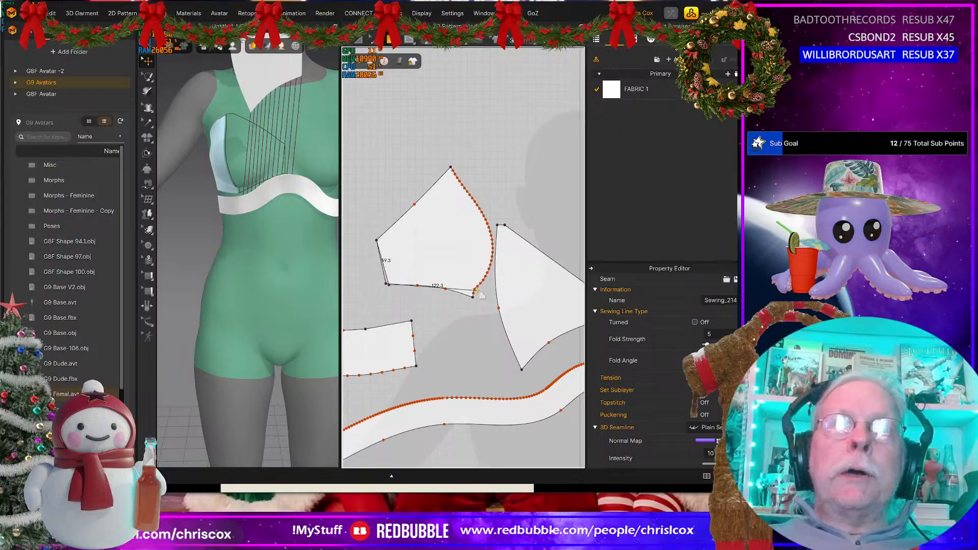
pyautogui.click(474, 294)
pyautogui.click(450, 168)
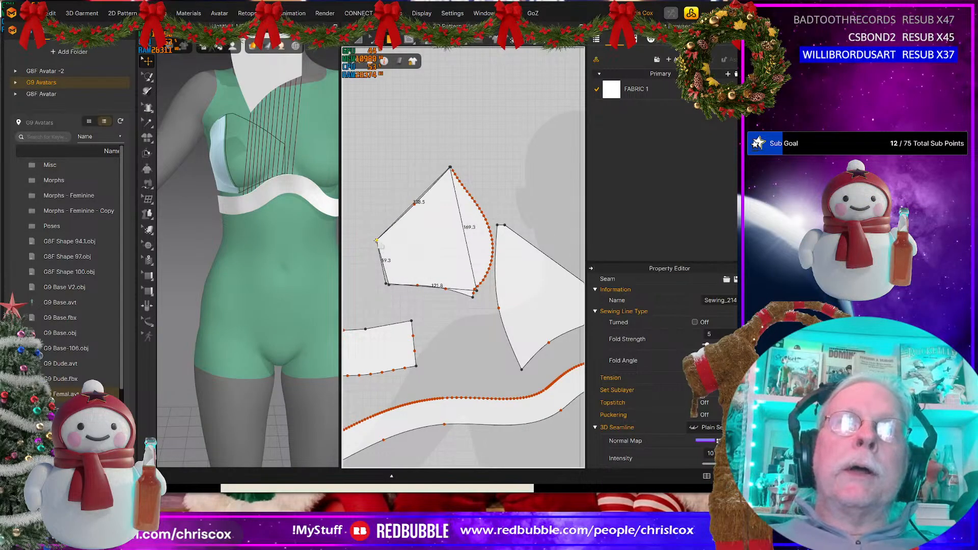
pyautogui.click(377, 240)
pyautogui.press('z')
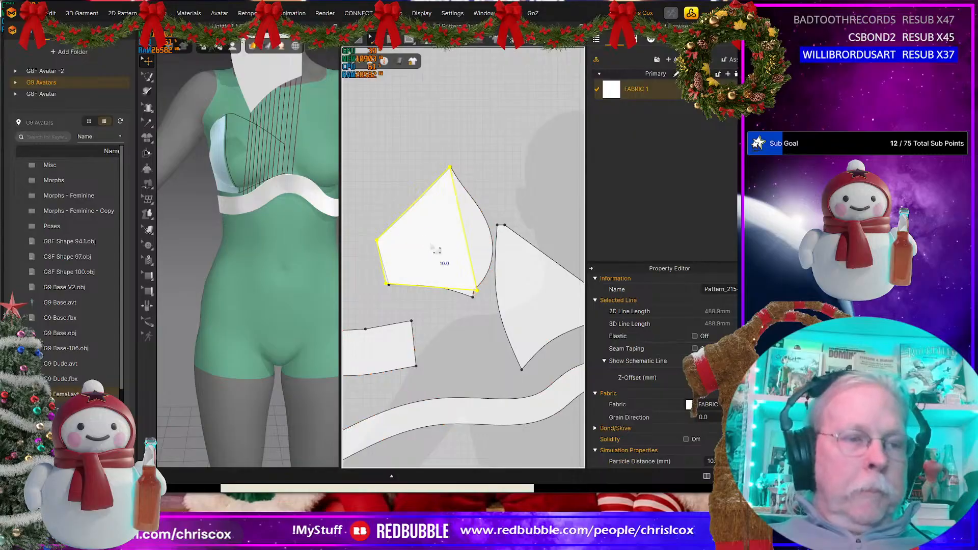
pyautogui.click(432, 248)
pyautogui.press('a')
pyautogui.moveTo(433, 257); pyautogui.dragTo(413, 197)
pyautogui.click(475, 242)
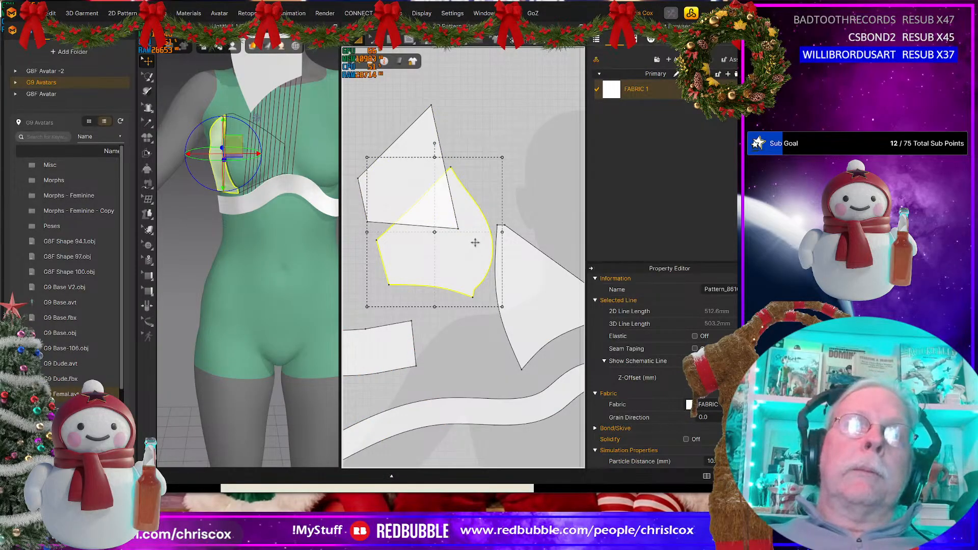
pyautogui.hotkey('ctrl', 'z')
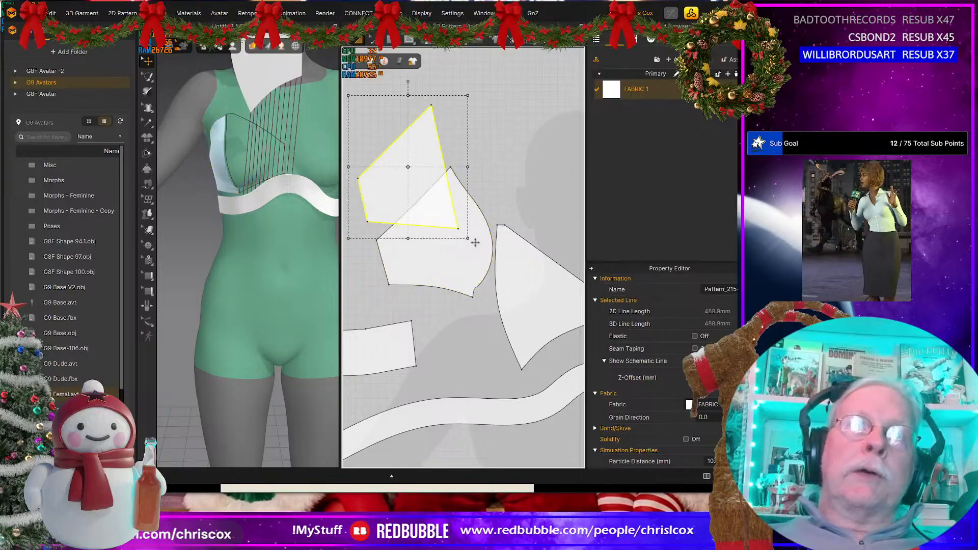
pyautogui.hotkey('ctrl', 'z')
pyautogui.click(532, 186)
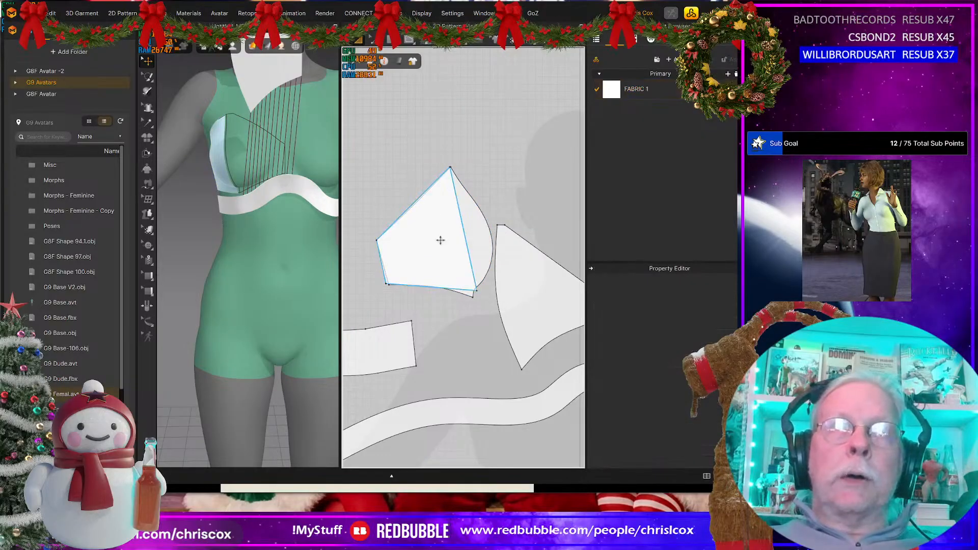
# Step: Curve the new outer cup panel's edge facing the inner cup to match the original pattern's outline
pyautogui.press('z')
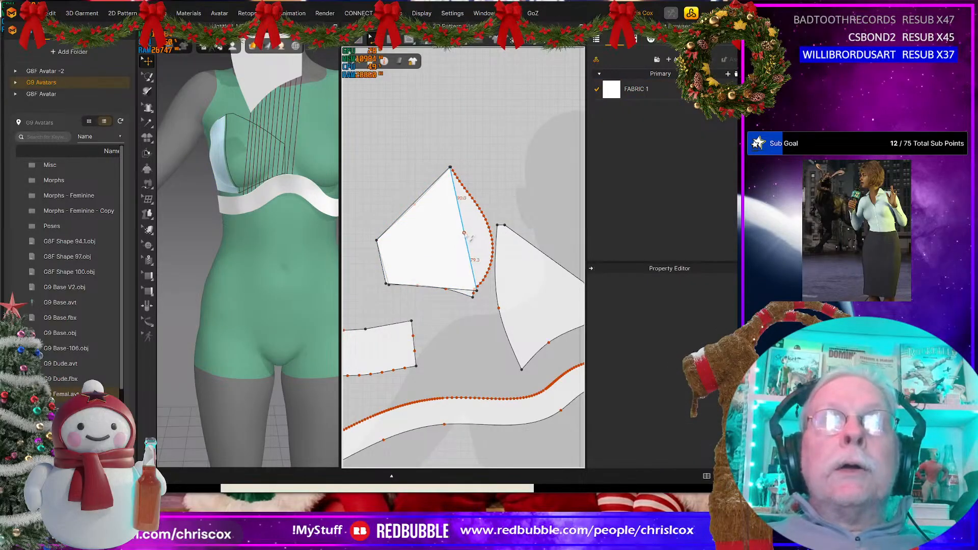
pyautogui.click(465, 238)
pyautogui.moveTo(498, 240); pyautogui.dragTo(500, 232)
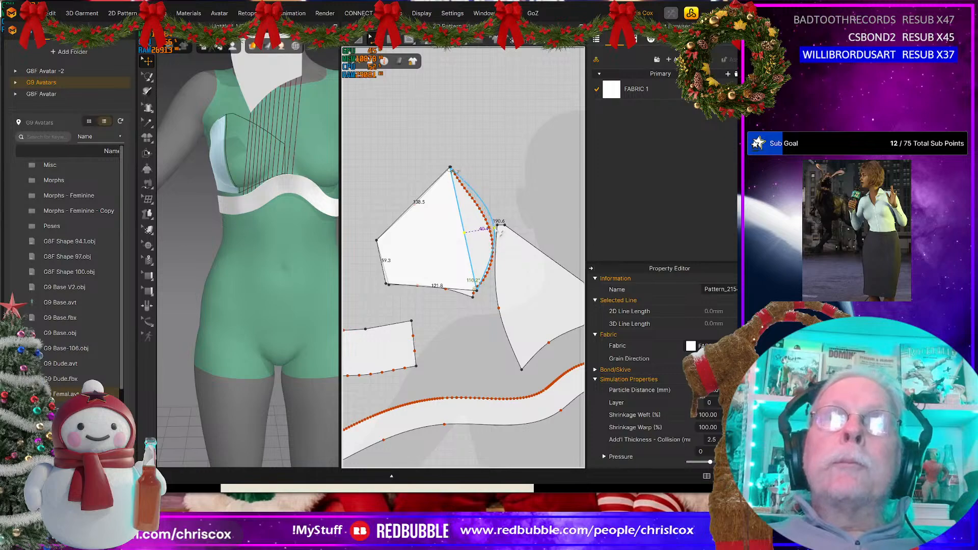
pyautogui.click(549, 176)
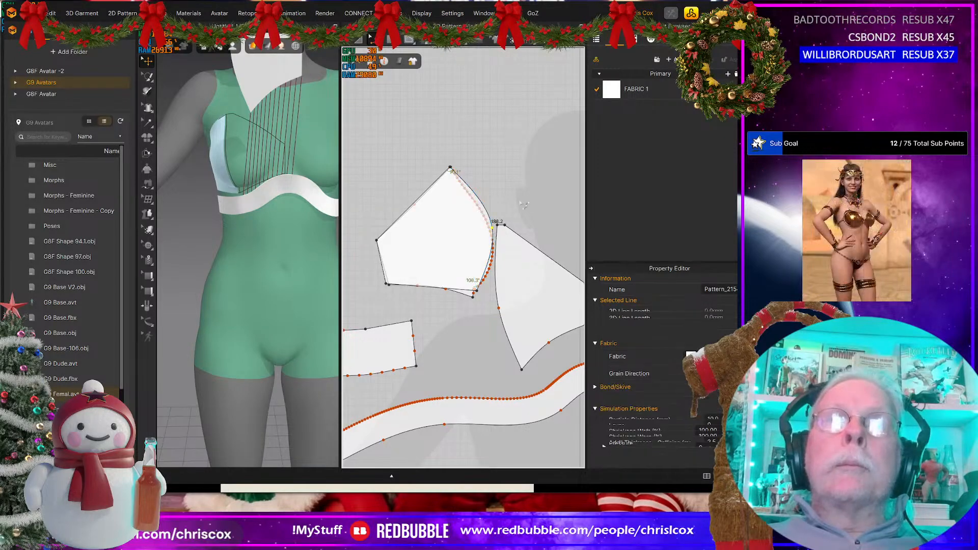
# Step: Move the new outer cup panel clear, delete the original pattern, and place the new panel beside the inner cup
pyautogui.press('a')
pyautogui.click(444, 236)
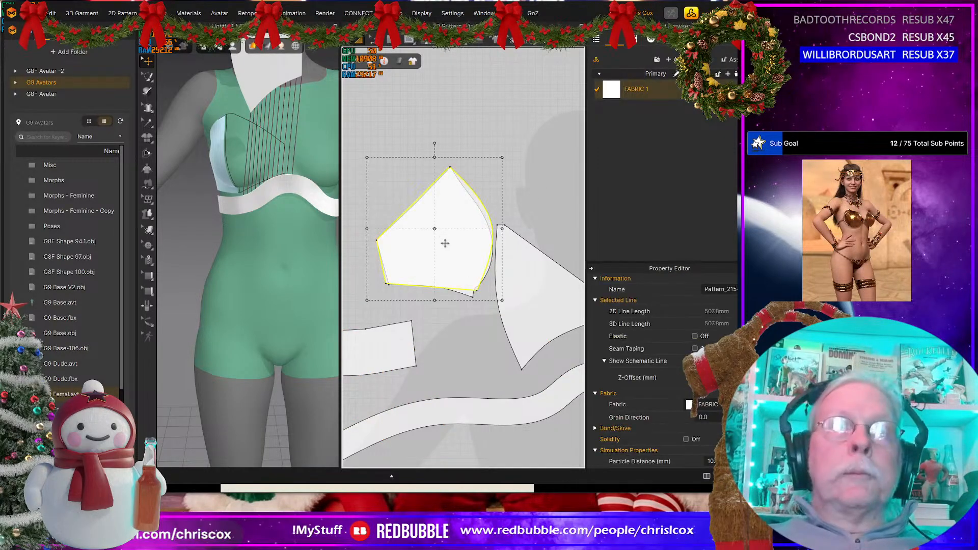
pyautogui.moveTo(445, 242); pyautogui.dragTo(432, 181)
pyautogui.click(446, 278)
pyautogui.press('Delete')
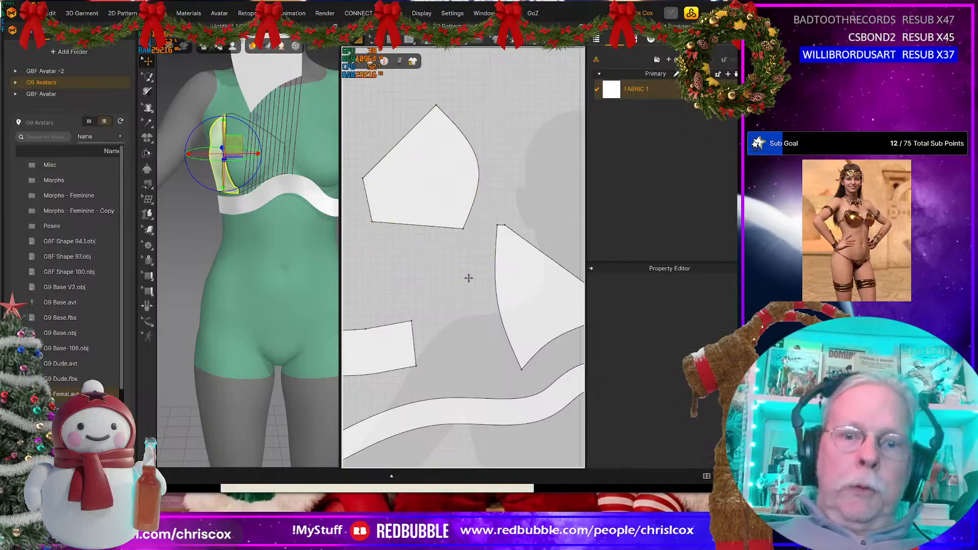
pyautogui.click(417, 191)
pyautogui.moveTo(418, 191); pyautogui.dragTo(423, 323)
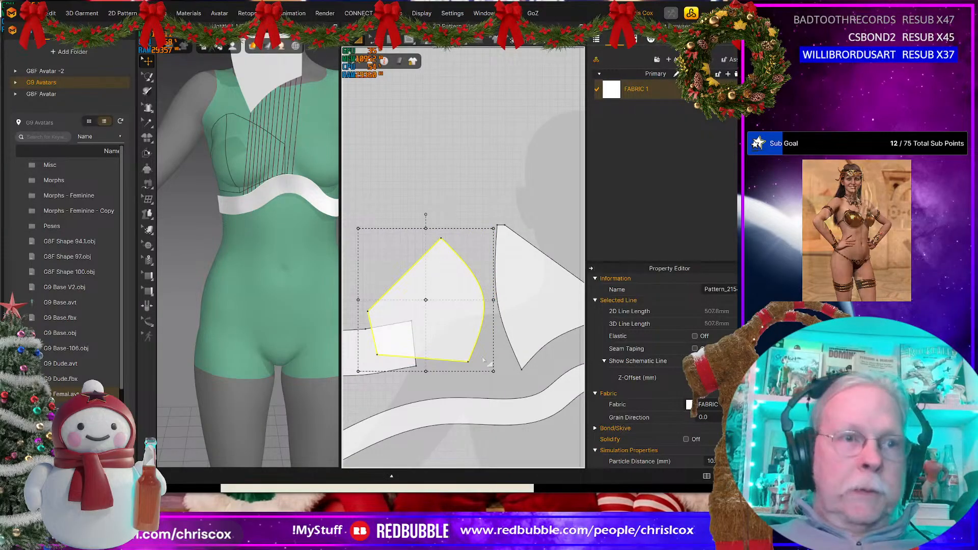
# Step: Compare the lengths of the facing curved edges on the outer and inner cup panels
pyautogui.press('z')
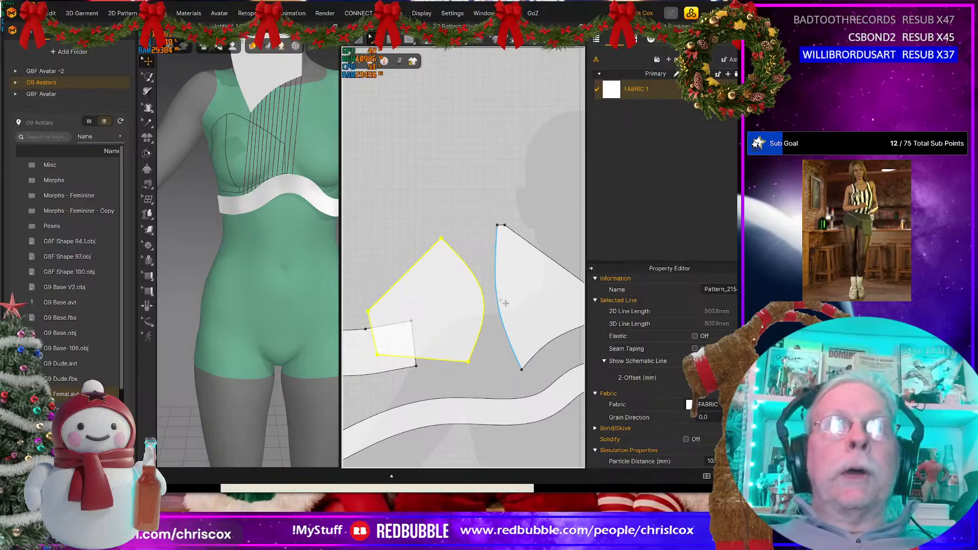
pyautogui.click(482, 330)
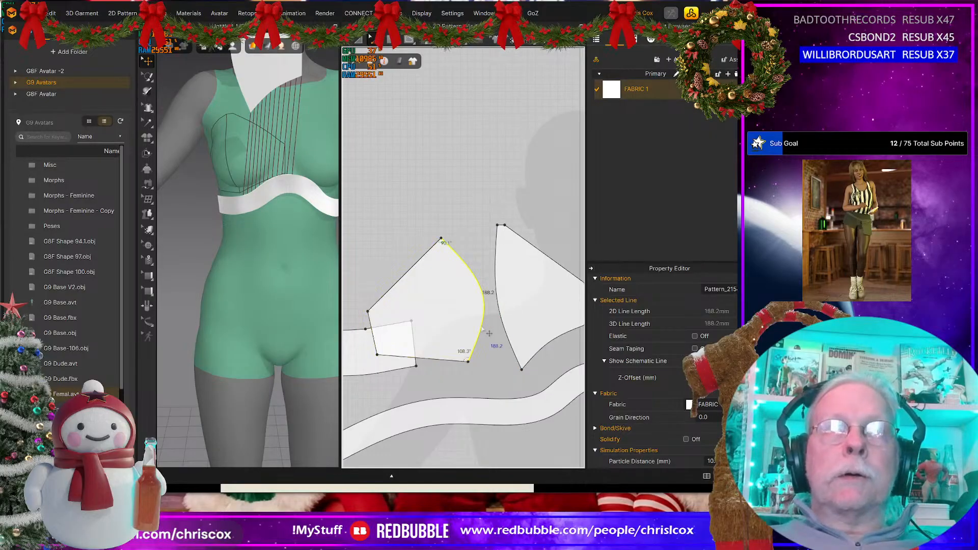
pyautogui.click(495, 336)
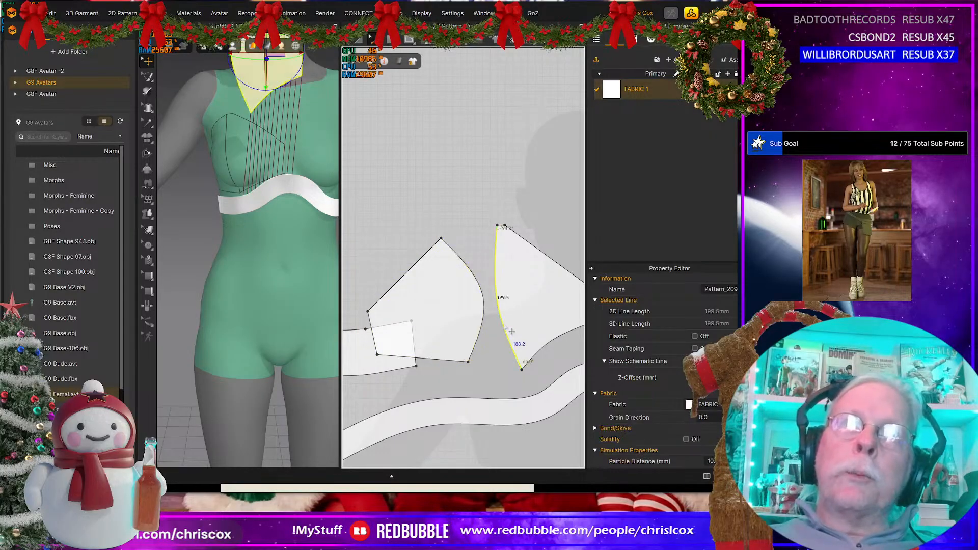
pyautogui.click(479, 334)
pyautogui.rightClick(479, 334)
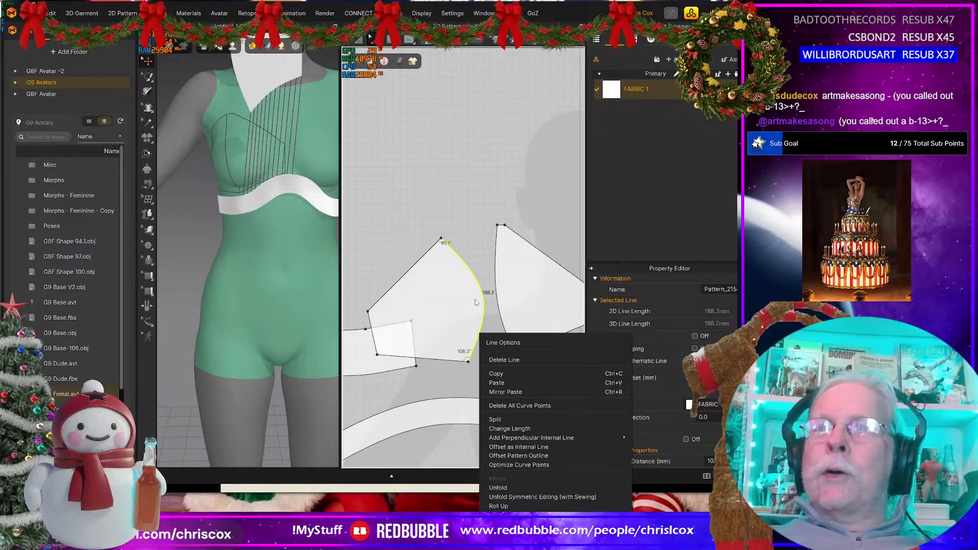
pyautogui.click(483, 228)
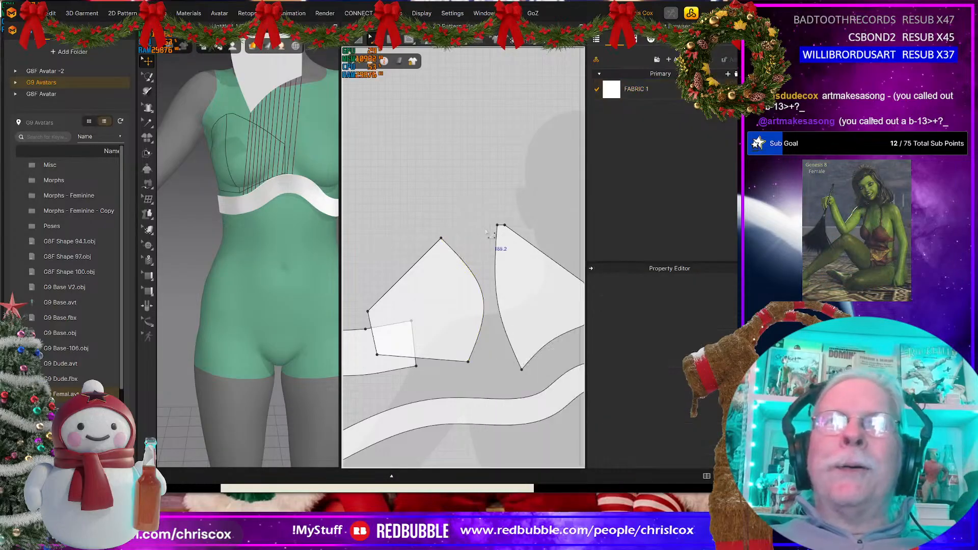
pyautogui.click(497, 264)
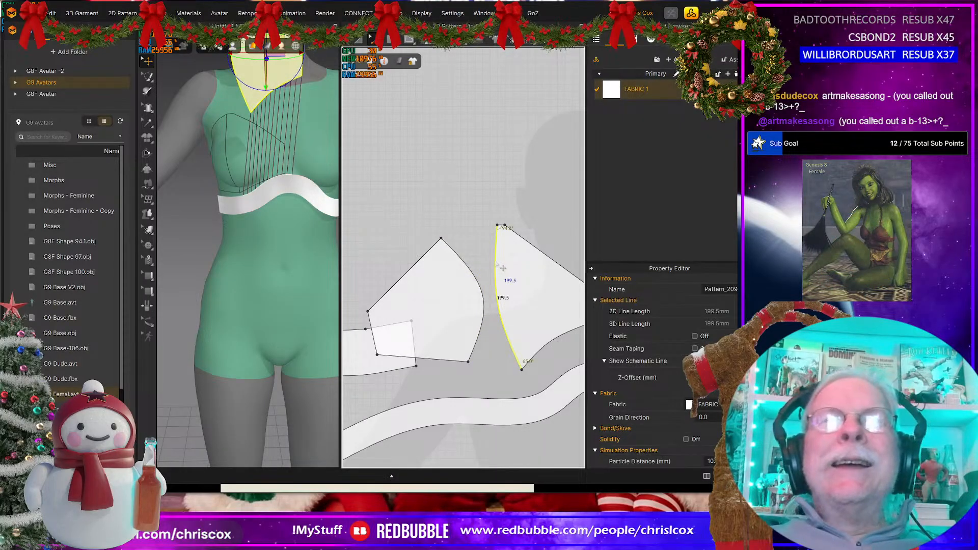
# Step: Change the length of the outer cup panel's curved side edge to 199.5 mm, with the direction set to End
pyautogui.click(483, 303)
pyautogui.rightClick(482, 301)
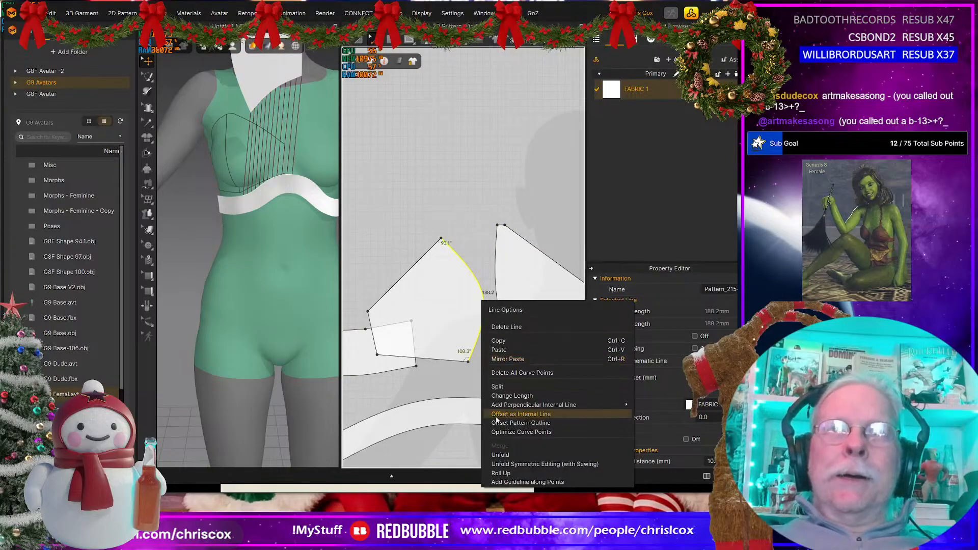
pyautogui.click(504, 395)
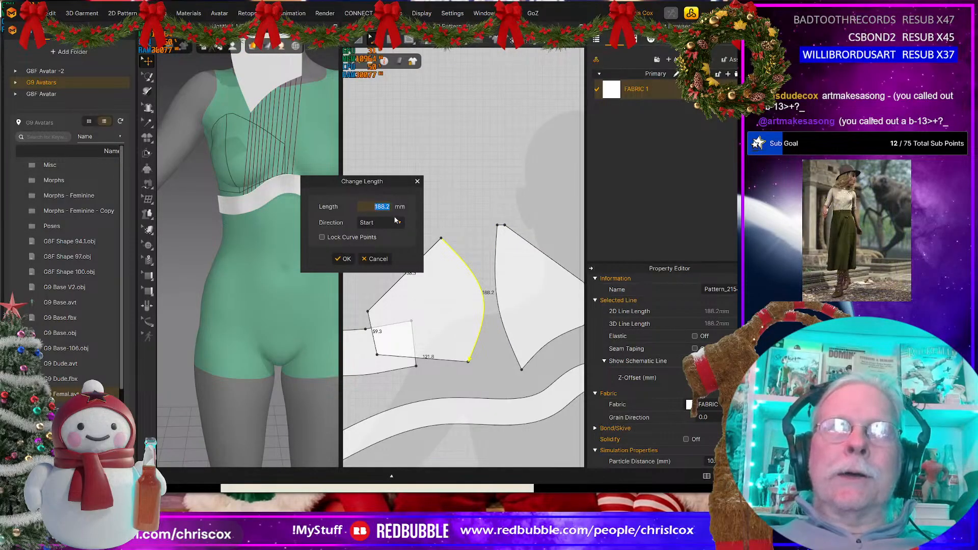
pyautogui.click(375, 223)
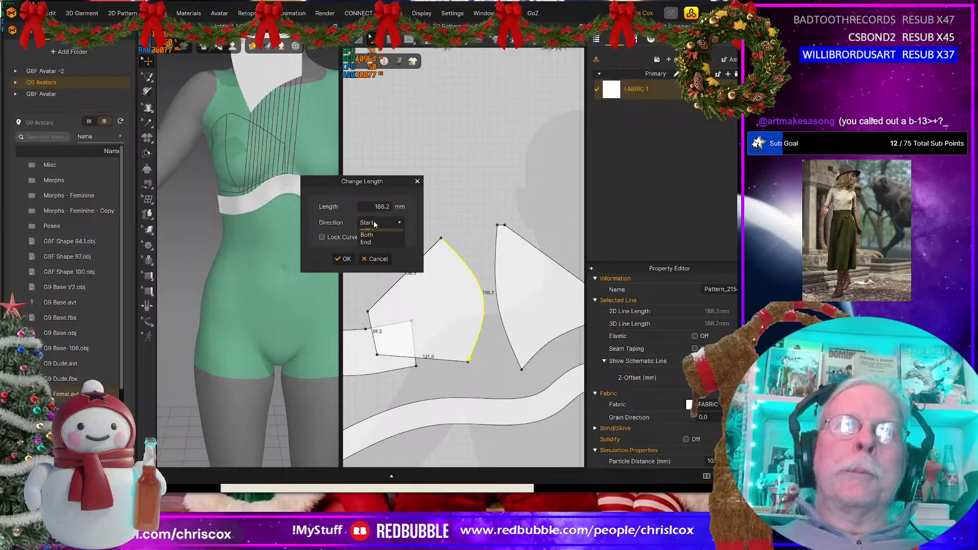
pyautogui.click(376, 248)
pyautogui.write('199.5')
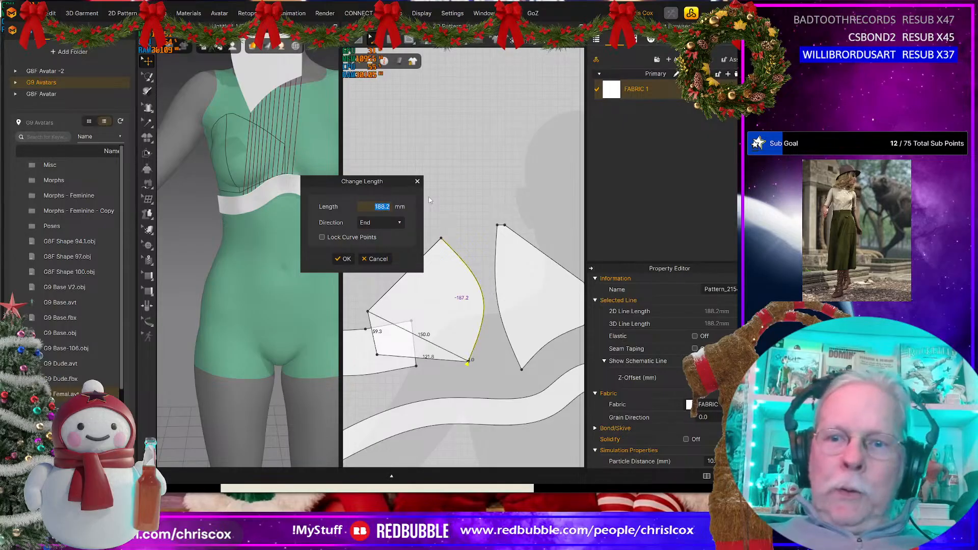
pyautogui.click(343, 259)
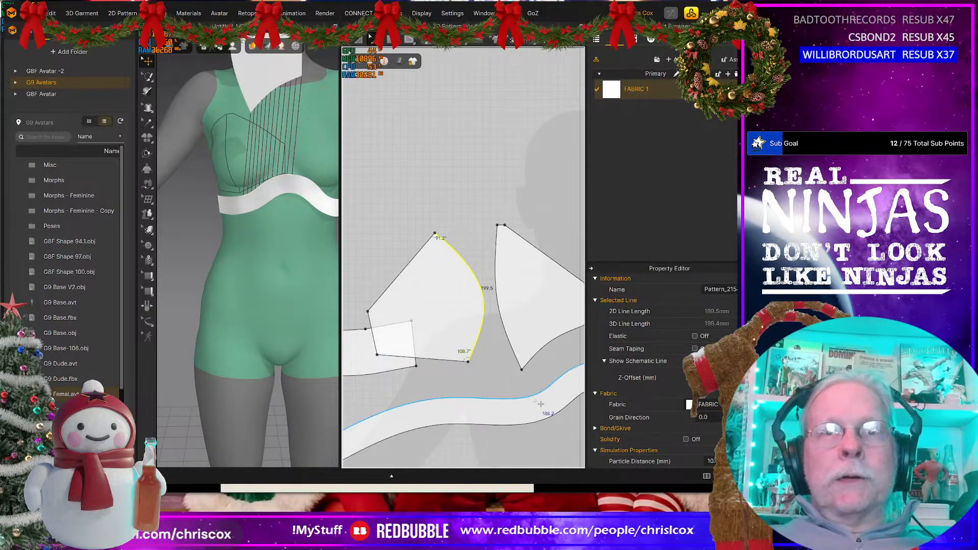
# Step: Sew the outer cup's lower edge to the band next to the inner cup's seam, and join the cups' facing curved edges
pyautogui.press('m')
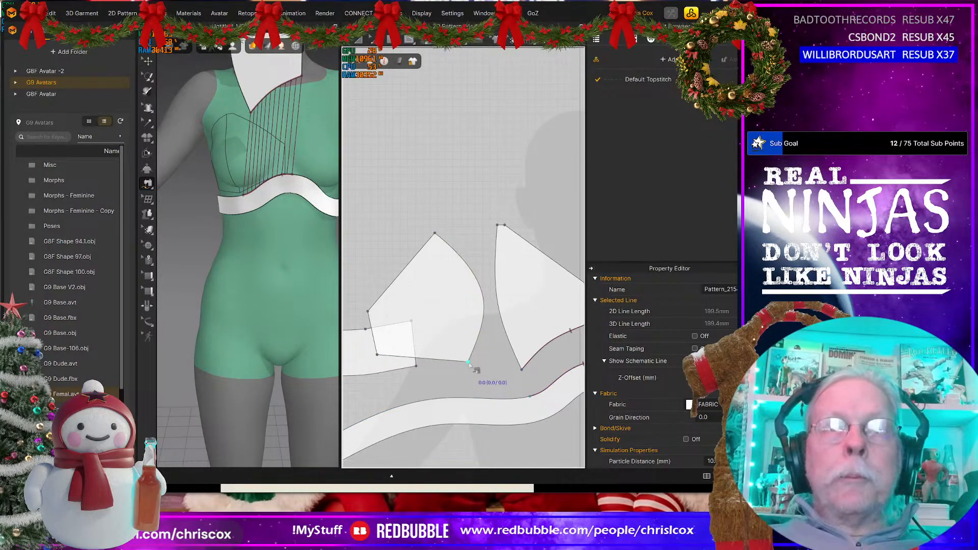
pyautogui.click(468, 362)
pyautogui.click(377, 355)
pyautogui.click(438, 398)
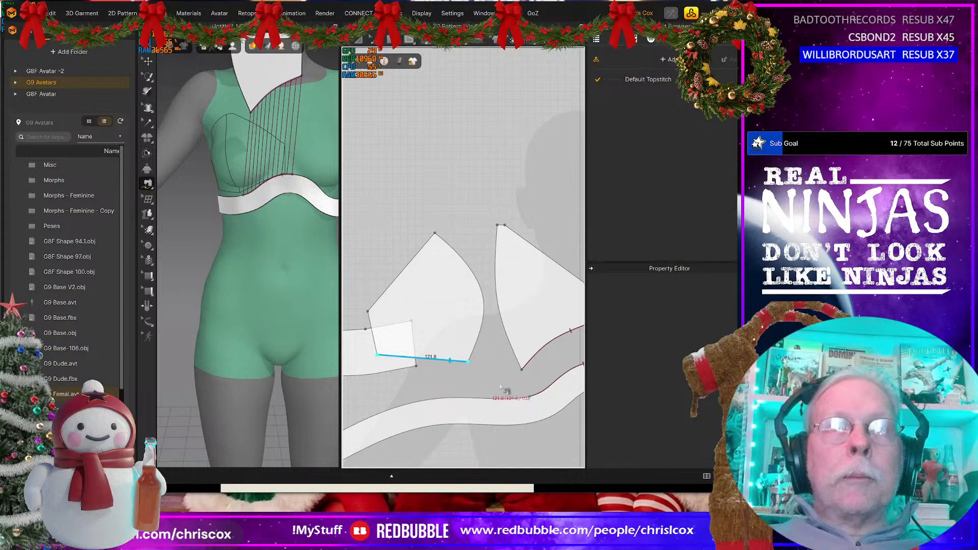
pyautogui.click(440, 399)
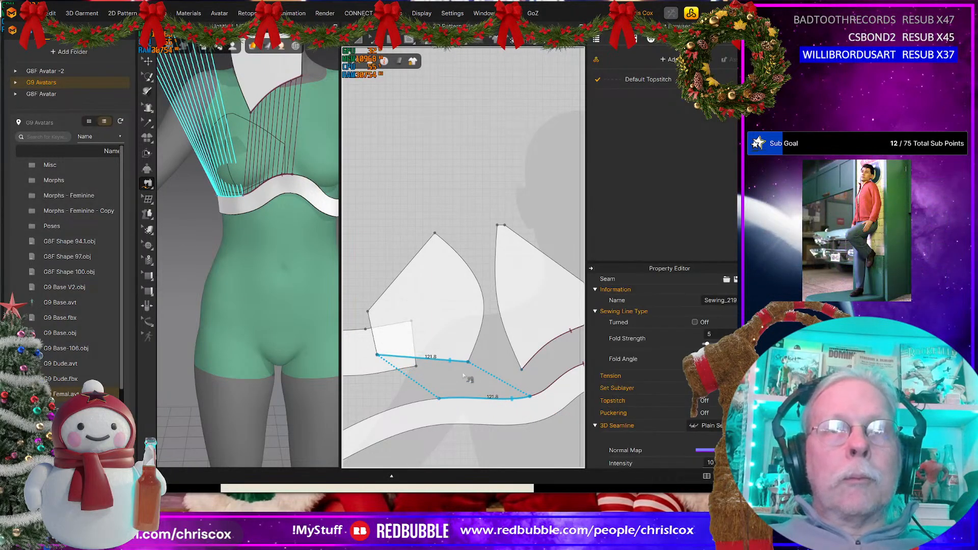
pyautogui.click(475, 271)
pyautogui.click(493, 266)
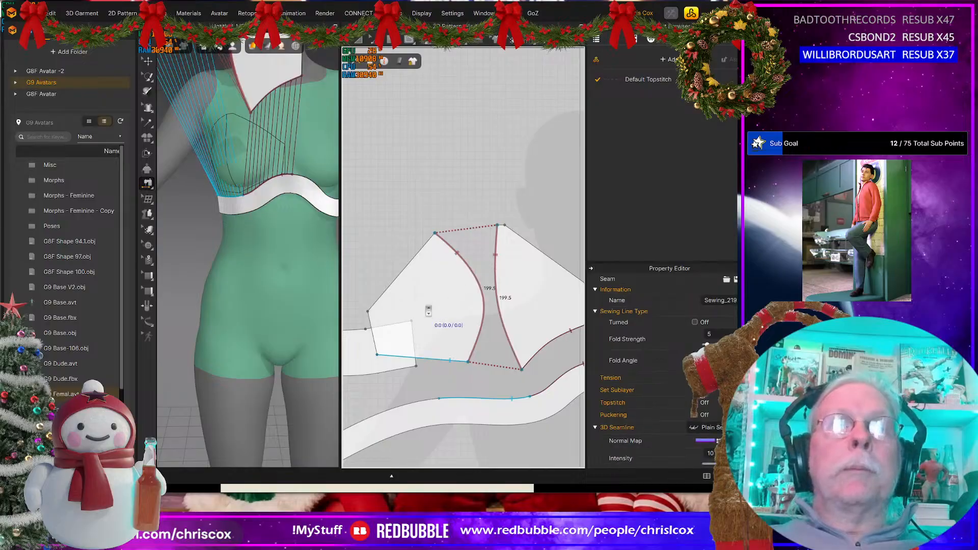
# Step: Create a 10 x 150 mm rectangular strap pattern above the top point of the inner cup panel
pyautogui.scroll(-3, 496, 270)
pyautogui.moveTo(484, 297); pyautogui.dragTo(483, 340, button='middle')
pyautogui.moveTo(312, 190); pyautogui.dragTo(323, 302, button='middle')
pyautogui.scroll(3, 428, 312)
pyautogui.scroll(-2, 458, 315)
pyautogui.moveTo(492, 318); pyautogui.dragTo(456, 365, button='middle')
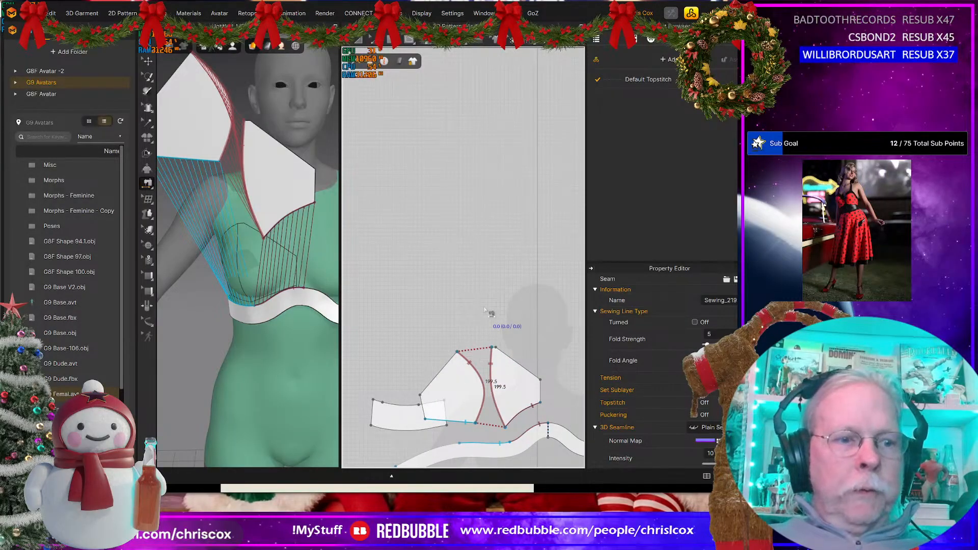
pyautogui.press('a')
pyautogui.click(492, 293)
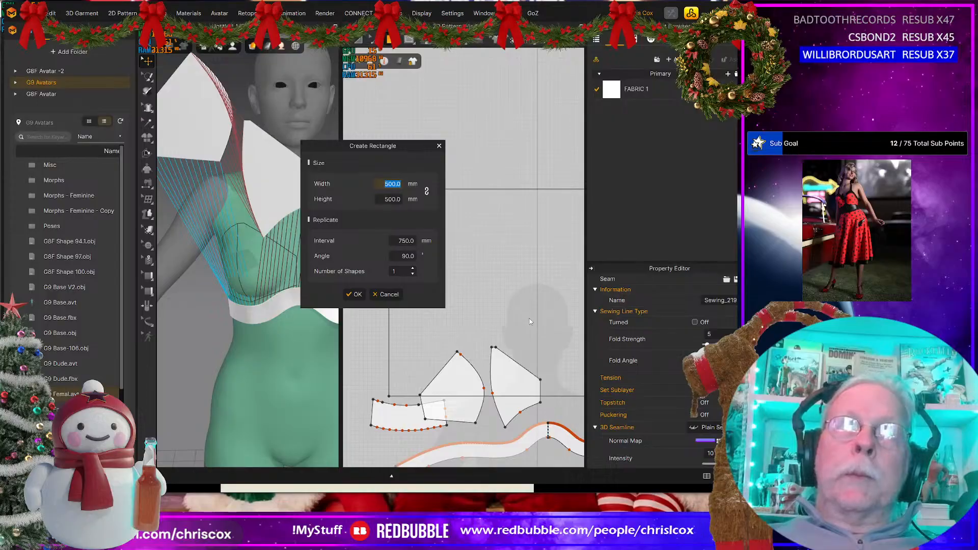
pyautogui.write('10')
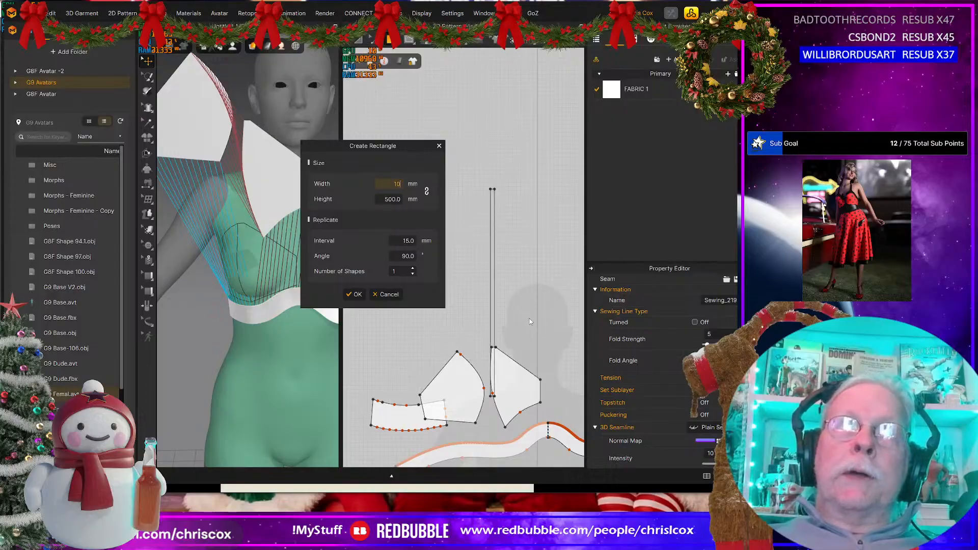
pyautogui.click(382, 199)
pyautogui.write('150')
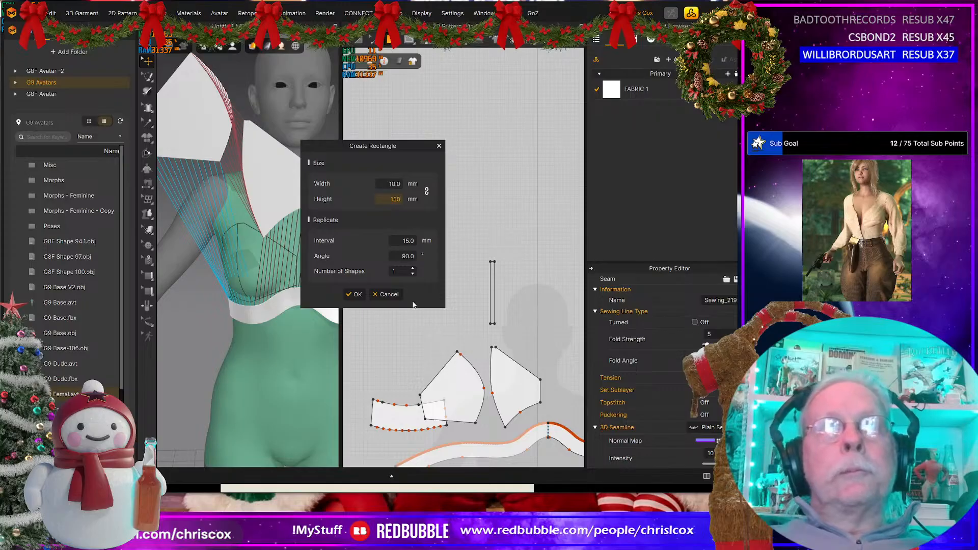
pyautogui.click(355, 294)
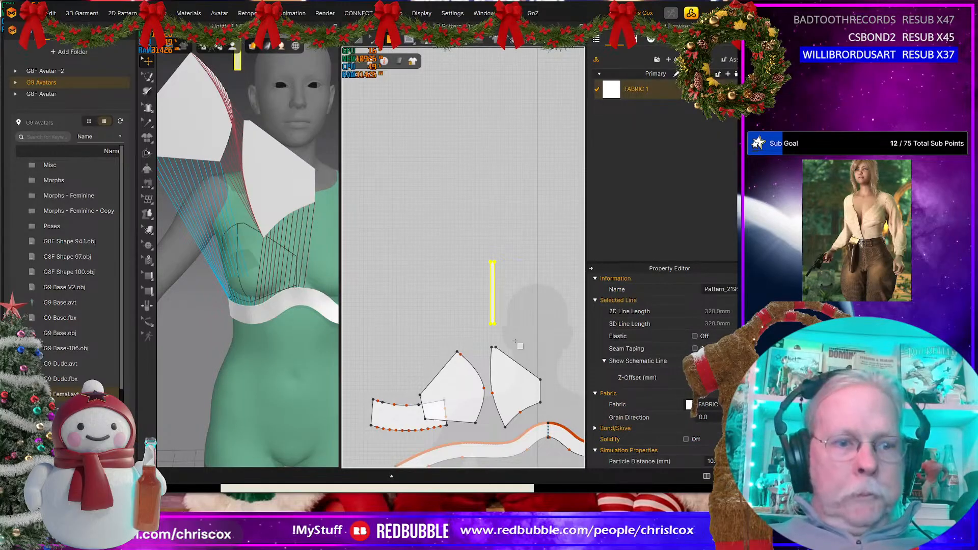
# Step: Sew the strap's lower short end to the short top edge of the inner cup panel
pyautogui.press('n')
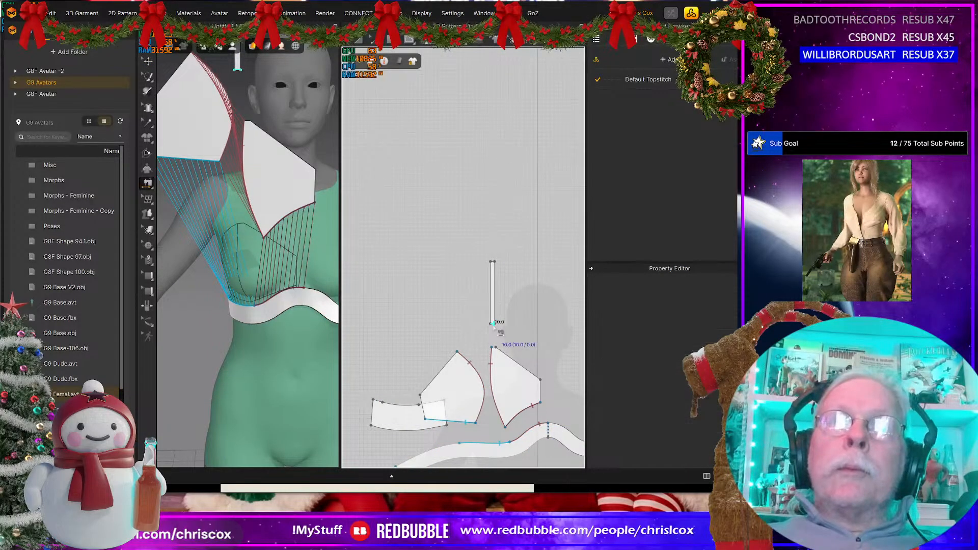
pyautogui.click(493, 325)
pyautogui.click(495, 346)
pyautogui.scroll(-2, 503, 343)
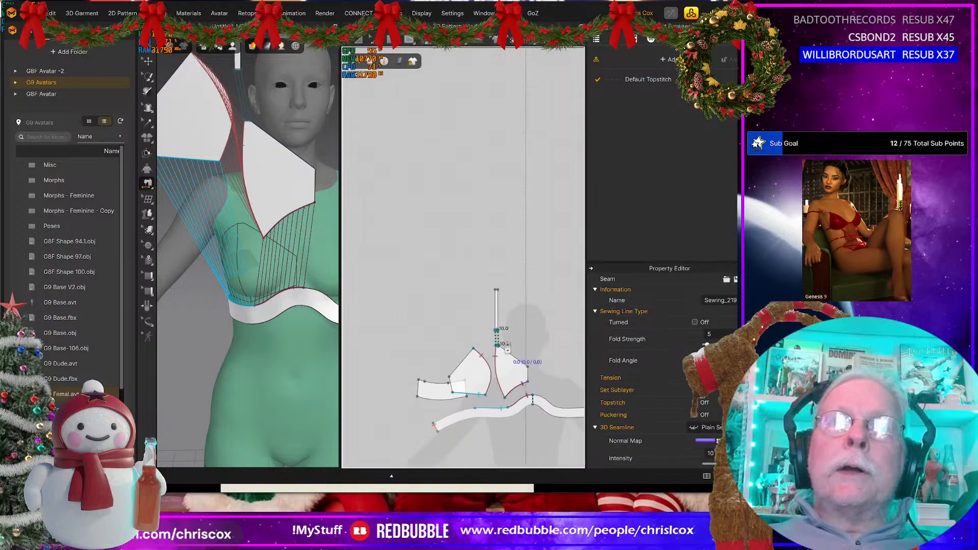
pyautogui.moveTo(509, 347); pyautogui.dragTo(477, 330, button='middle')
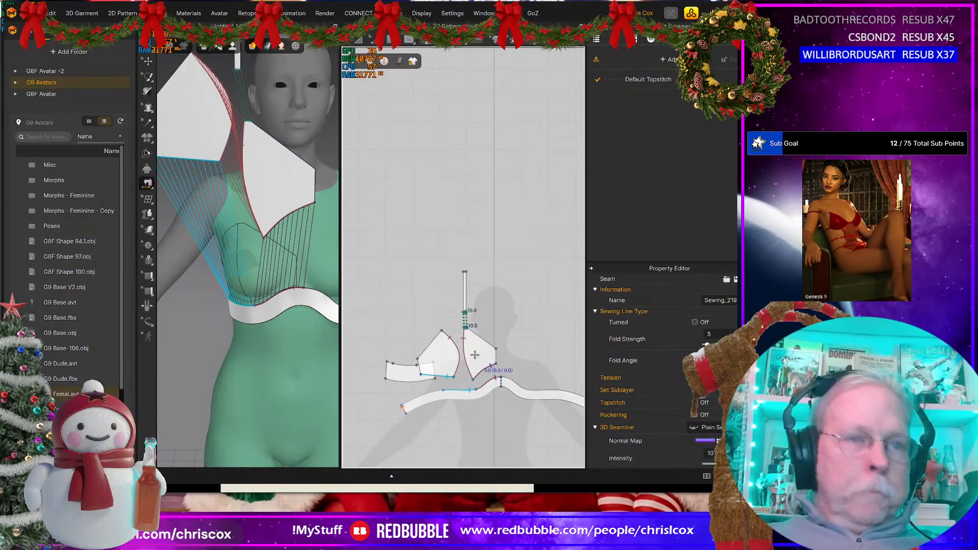
# Step: Paste a mirrored copy of both cup panels with their sewing on the opposite side of the pattern's centre line
pyautogui.press('a')
pyautogui.click(474, 355)
pyautogui.keyDown('shift'); pyautogui.click(448, 355); pyautogui.keyUp('shift')
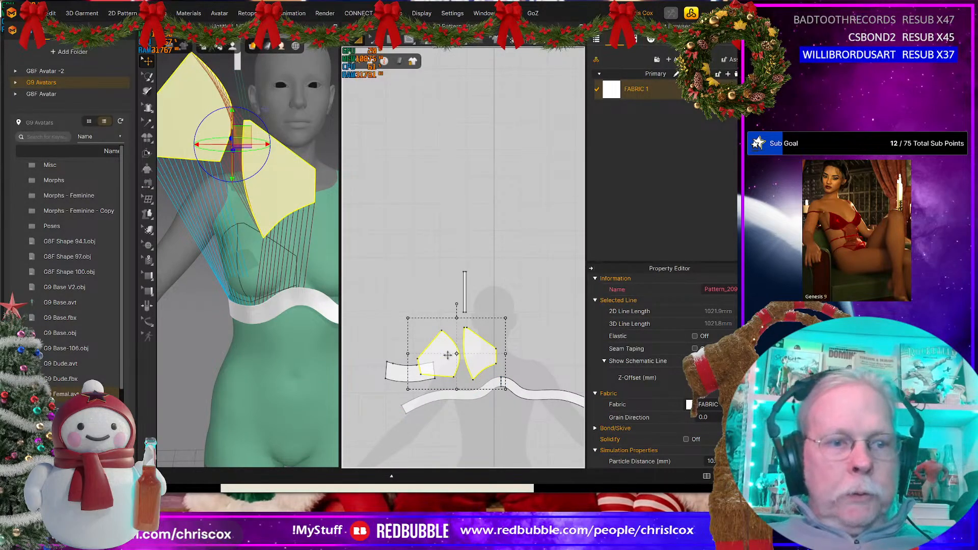
pyautogui.hotkey('ctrl', 'c')
pyautogui.hotkey('ctrl', 'r')
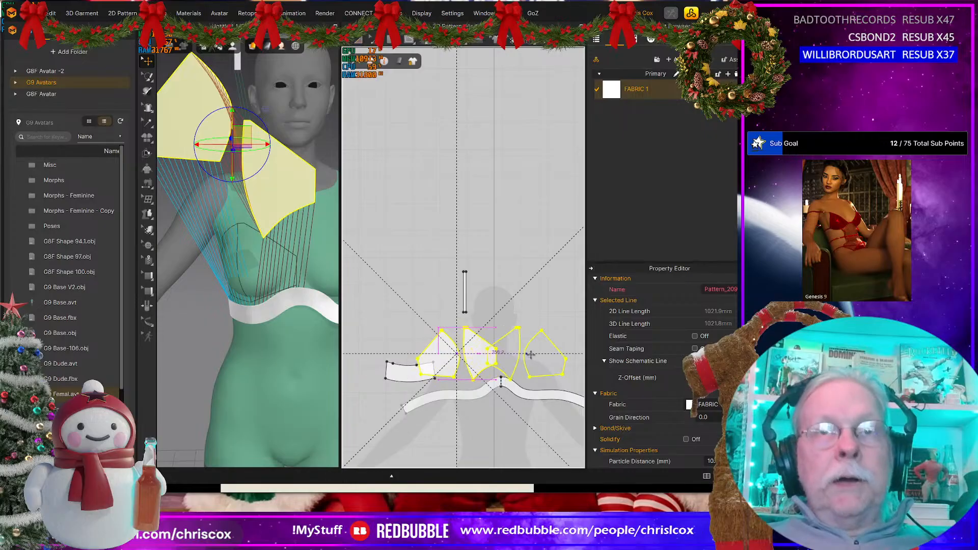
pyautogui.click(510, 363)
pyautogui.scroll(6, 504, 355)
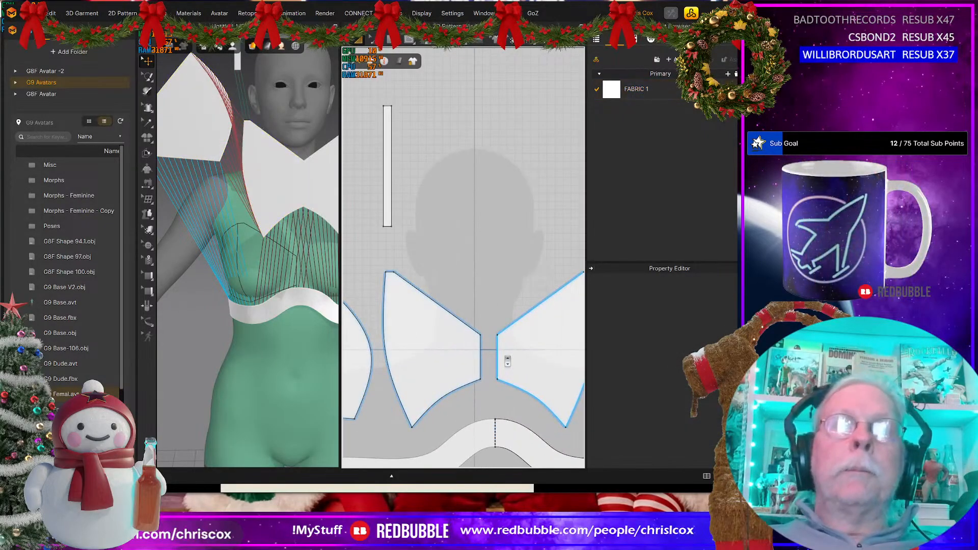
# Step: Sew the facing centre-front edges of the two inner cup panels together
pyautogui.press('n')
pyautogui.click(499, 344)
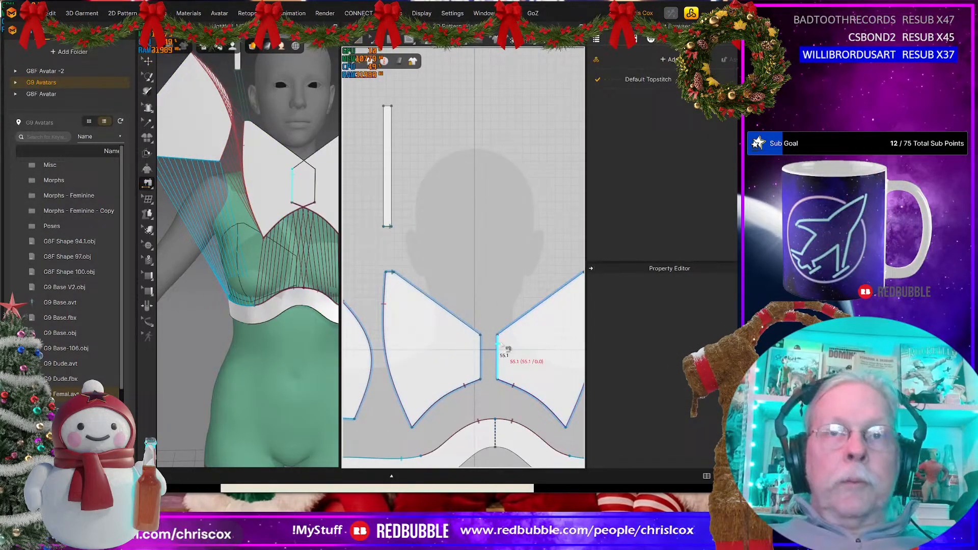
pyautogui.click(480, 356)
pyautogui.scroll(-5, 495, 351)
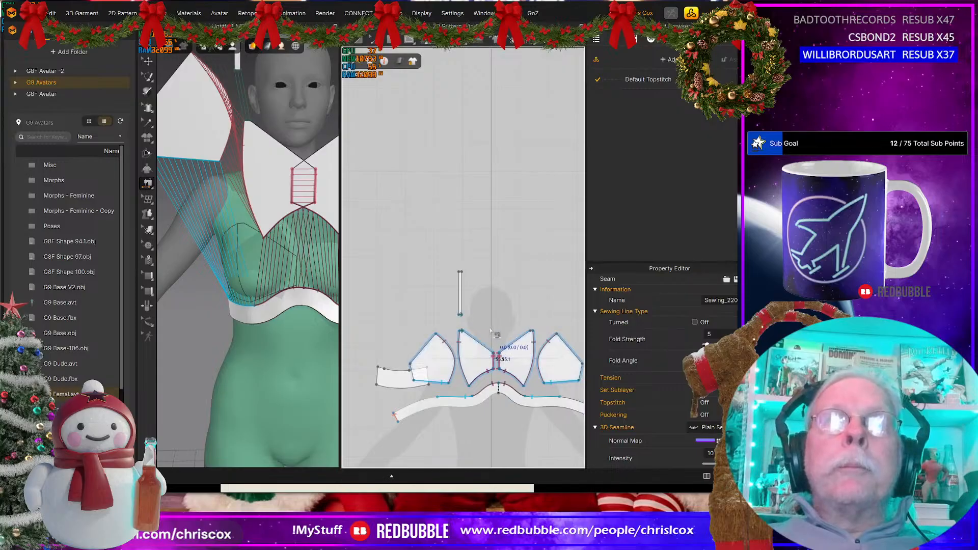
pyautogui.moveTo(491, 333); pyautogui.dragTo(481, 342, button='middle')
# Step: Make a symmetric copy of the strap pattern and place it above the opposite inner cup panel
pyautogui.press('a')
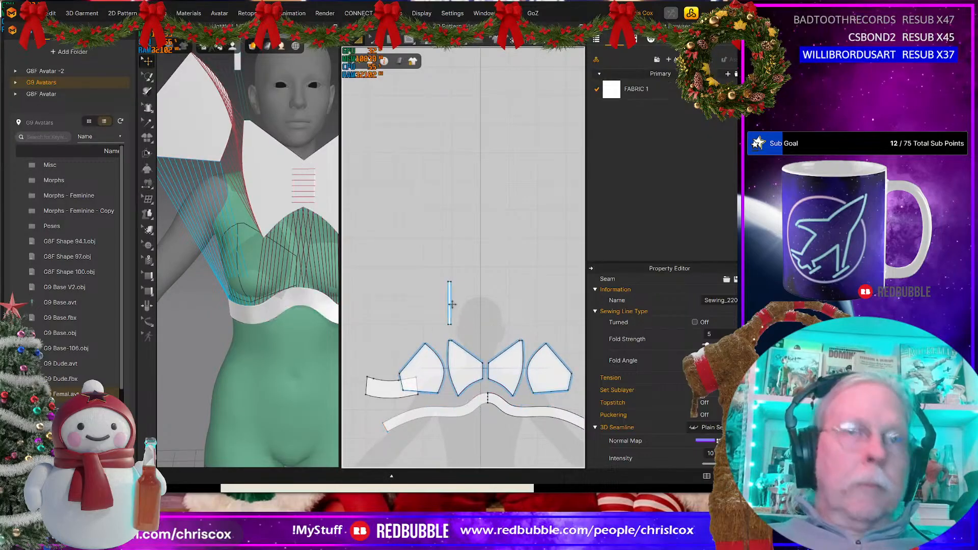
pyautogui.click(451, 303)
pyautogui.hotkey('ctrl', 'd')
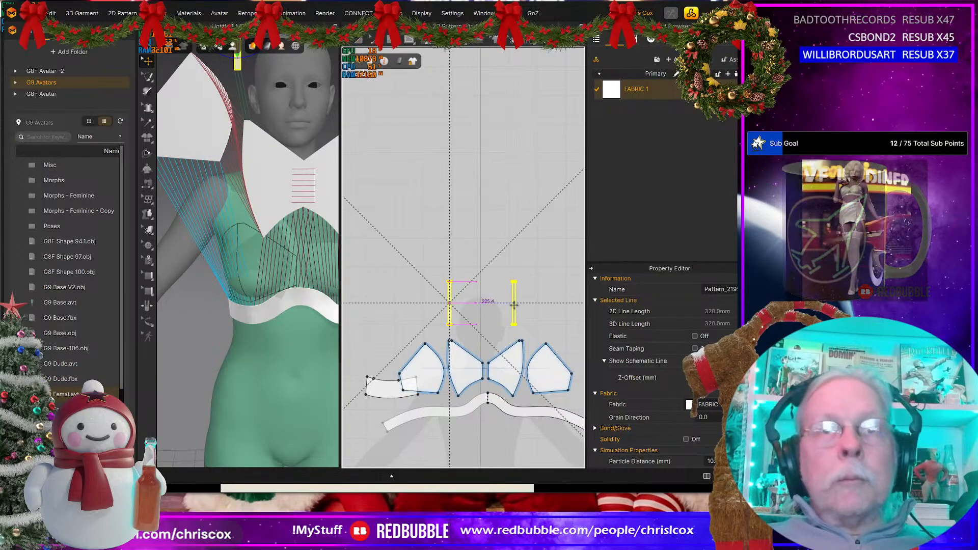
pyautogui.keyDown('shift'); pyautogui.click(515, 307); pyautogui.keyUp('shift')
pyautogui.scroll(8, 507, 309)
pyautogui.scroll(-6, 496, 306)
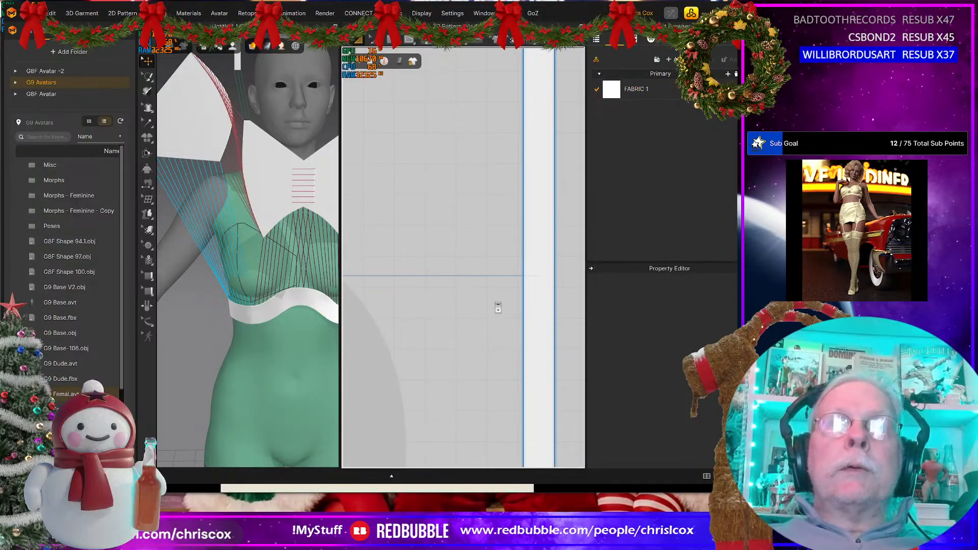
pyautogui.moveTo(497, 302); pyautogui.dragTo(510, 341, button='middle')
# Step: Sew the upper short ends of the two straps together
pyautogui.press('t')
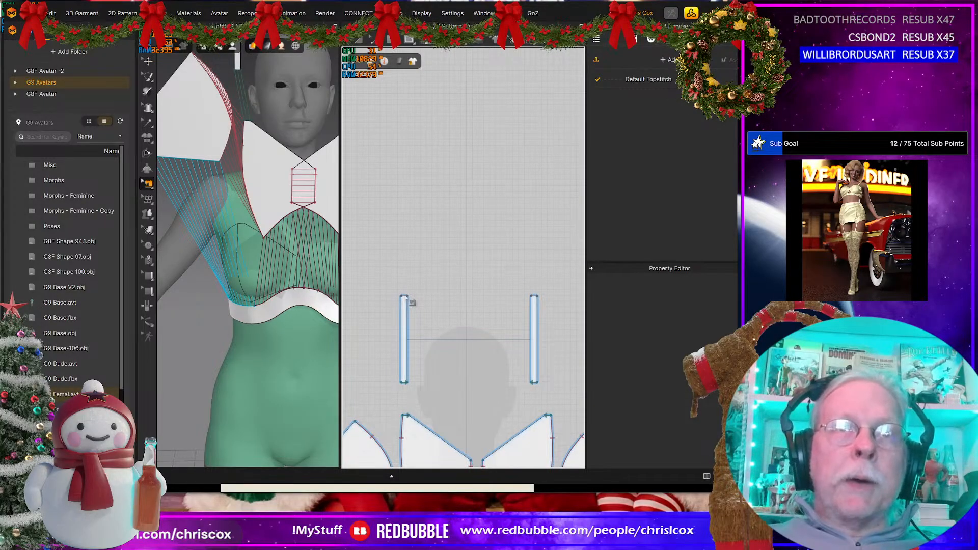
pyautogui.click(411, 299)
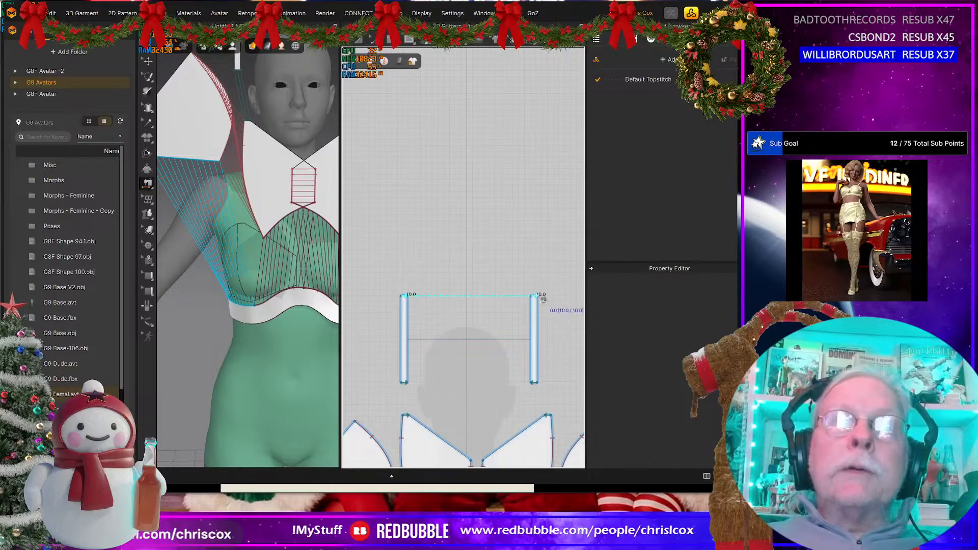
pyautogui.click(533, 296)
pyautogui.scroll(-3, 297, 327)
pyautogui.scroll(-4, 297, 329)
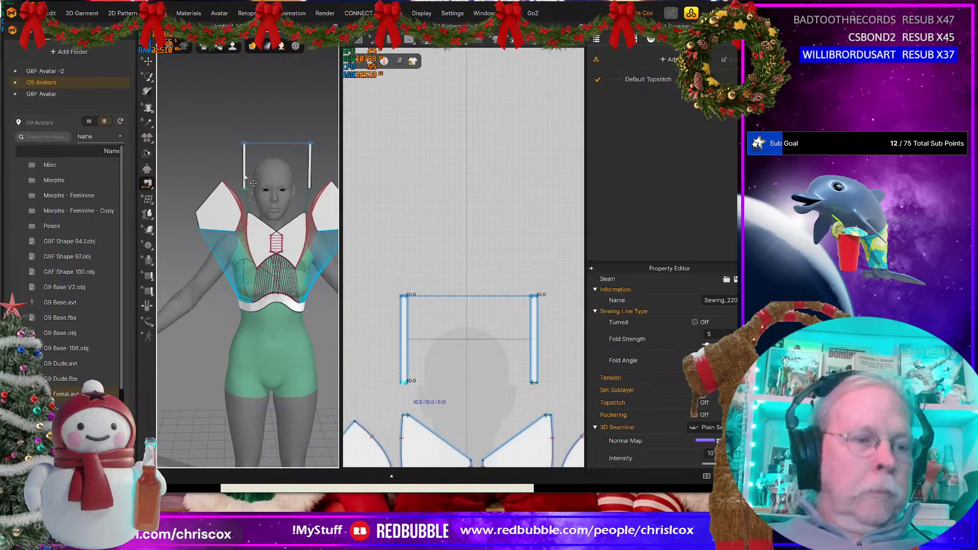
# Step: Rotate both straps together toward horizontal in the 3D view and move them behind the avatar's neck
pyautogui.press('q')
pyautogui.click(246, 175)
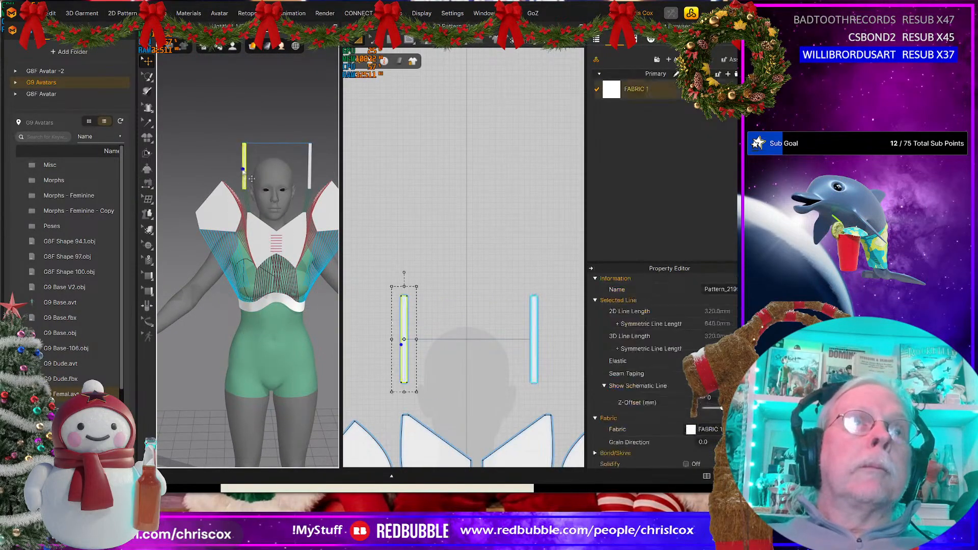
pyautogui.keyDown('shift'); pyautogui.click(310, 163); pyautogui.keyUp('shift')
pyautogui.moveTo(312, 166); pyautogui.dragTo(364, 188, button='right')
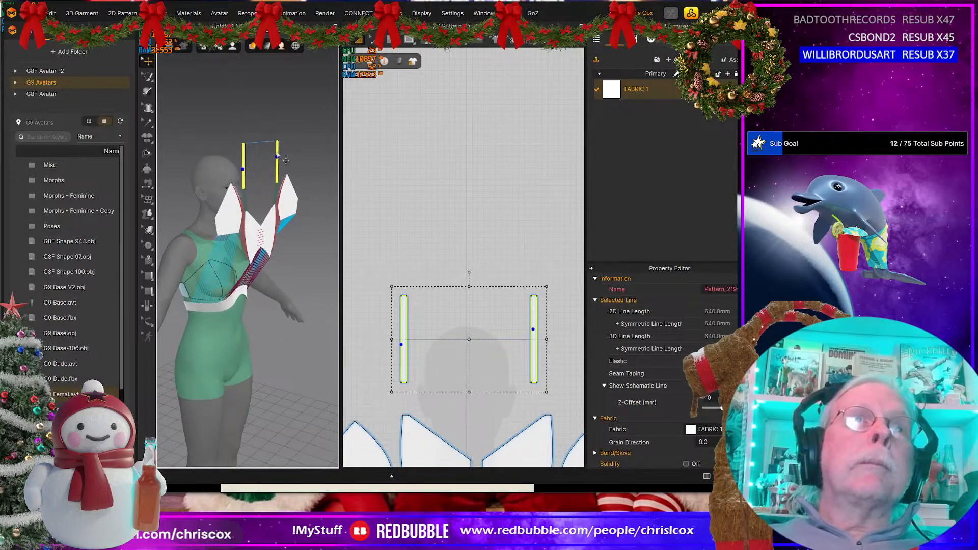
pyautogui.click(286, 161)
pyautogui.moveTo(294, 121); pyautogui.dragTo(245, 138)
pyautogui.moveTo(274, 184); pyautogui.dragTo(331, 214, button='right')
pyautogui.moveTo(288, 143); pyautogui.dragTo(217, 212)
pyautogui.moveTo(288, 294); pyautogui.dragTo(299, 313, button='right')
pyautogui.scroll(-5, 413, 389)
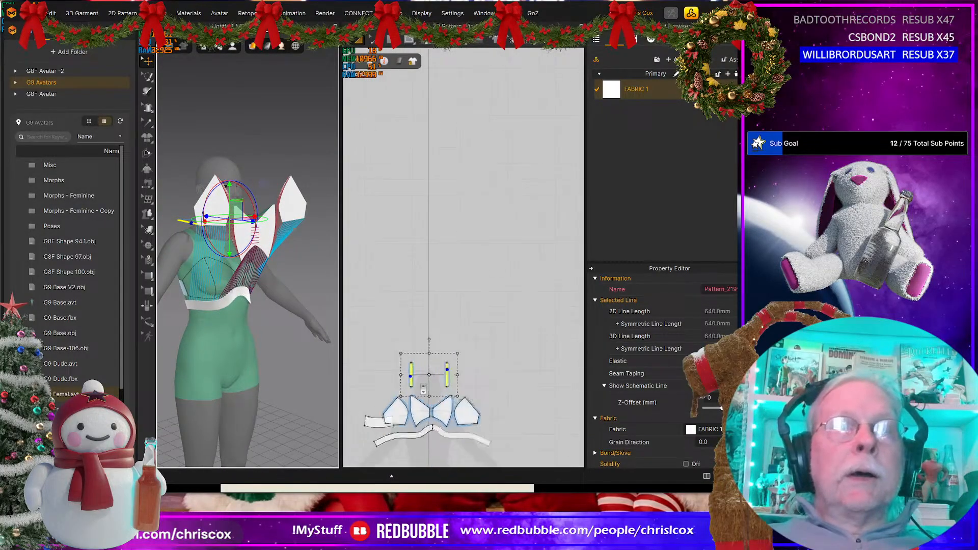
# Step: Try simulating the assembled top on the avatar, and undo the simulation
pyautogui.click(384, 413)
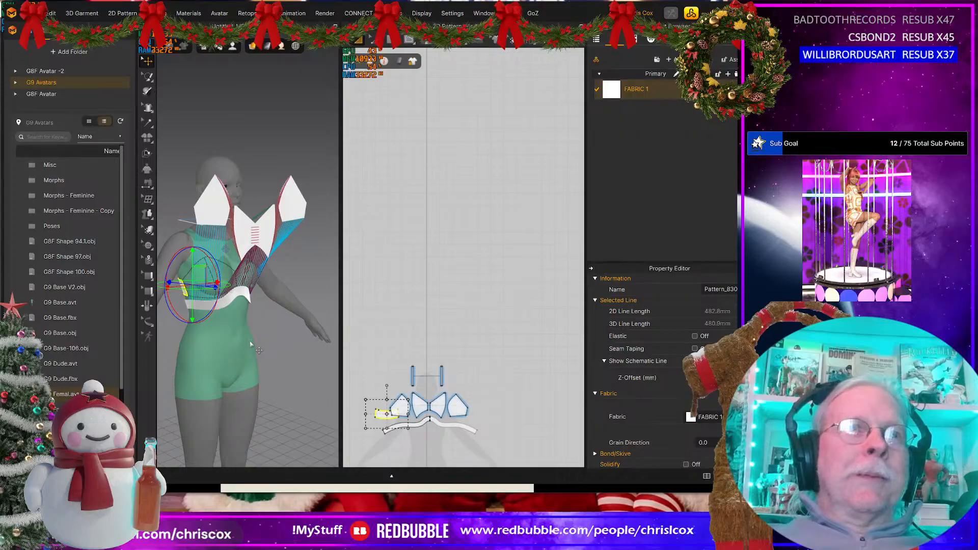
pyautogui.press('space')
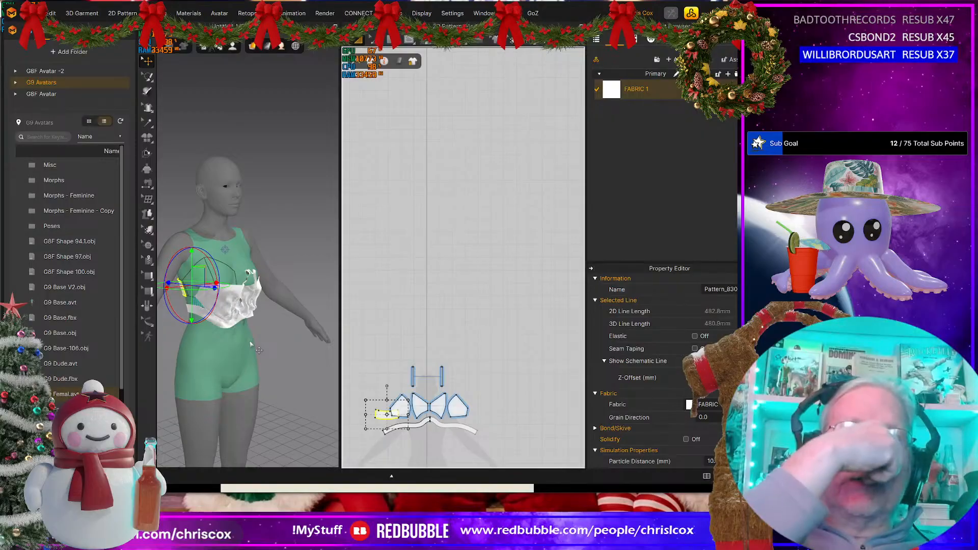
pyautogui.hotkey('ctrl', 'z')
# Step: Turn each strap inward behind the avatar's neck and simulate the top so that it drapes on the body
pyautogui.moveTo(203, 334); pyautogui.dragTo(304, 272, button='right')
pyautogui.click(302, 271)
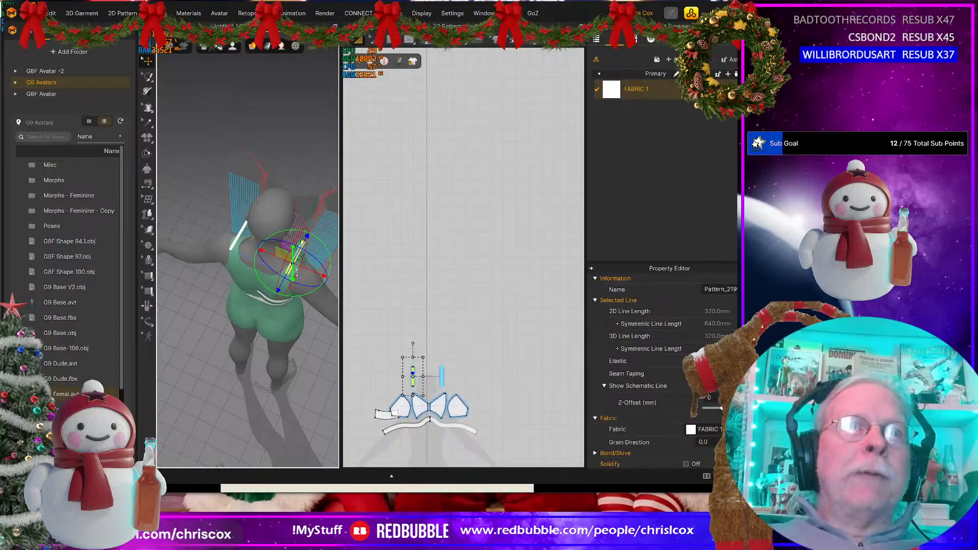
pyautogui.moveTo(296, 273)
pyautogui.mouseDown()
pyautogui.moveTo(255, 259)
pyautogui.moveTo(247, 273)
pyautogui.moveTo(278, 270)
pyautogui.mouseUp()
pyautogui.click(239, 237)
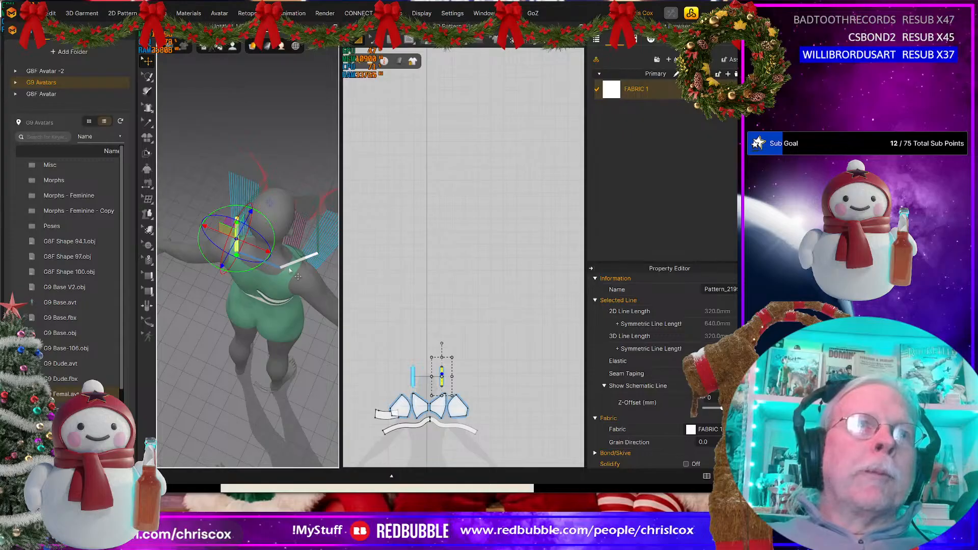
pyautogui.click(298, 273)
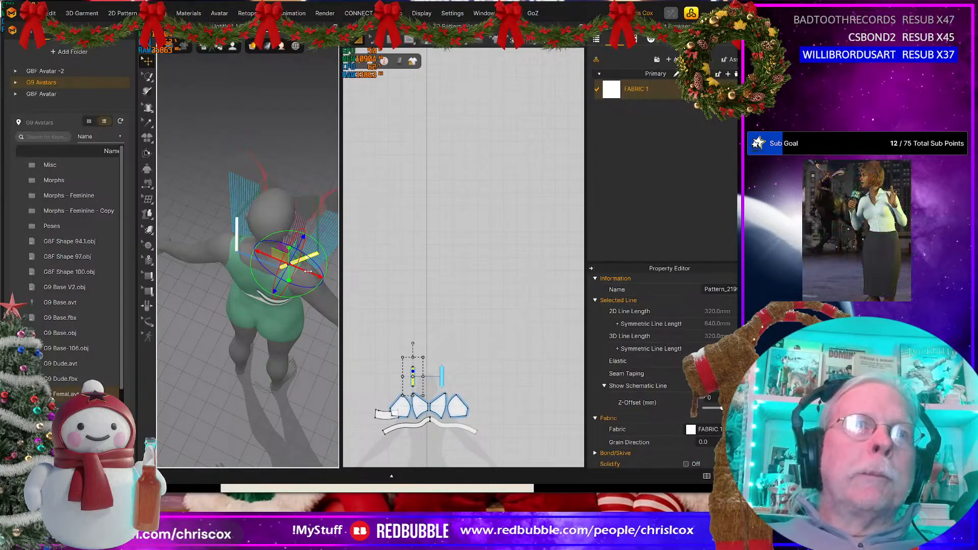
pyautogui.press('space')
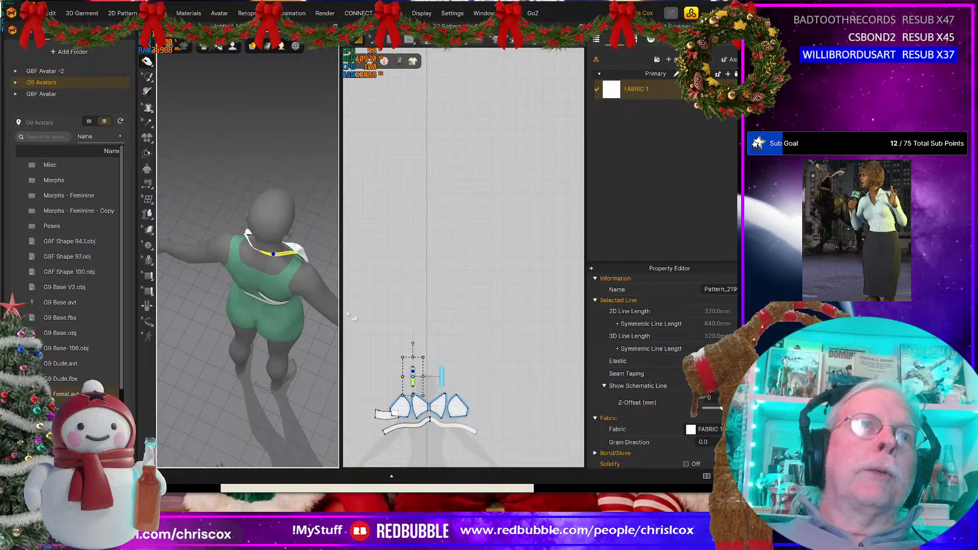
# Step: Inspect the draped halter top from the front, including the under-bust band and the side of the cup
pyautogui.rightClick(196, 286)
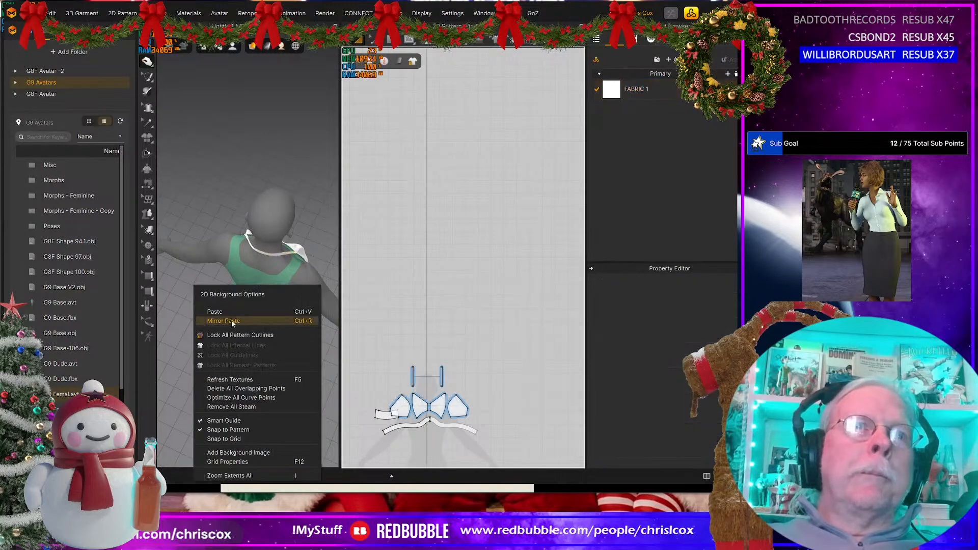
pyautogui.click(231, 320)
pyautogui.moveTo(307, 197); pyautogui.dragTo(179, 129, button='right')
pyautogui.press('2')
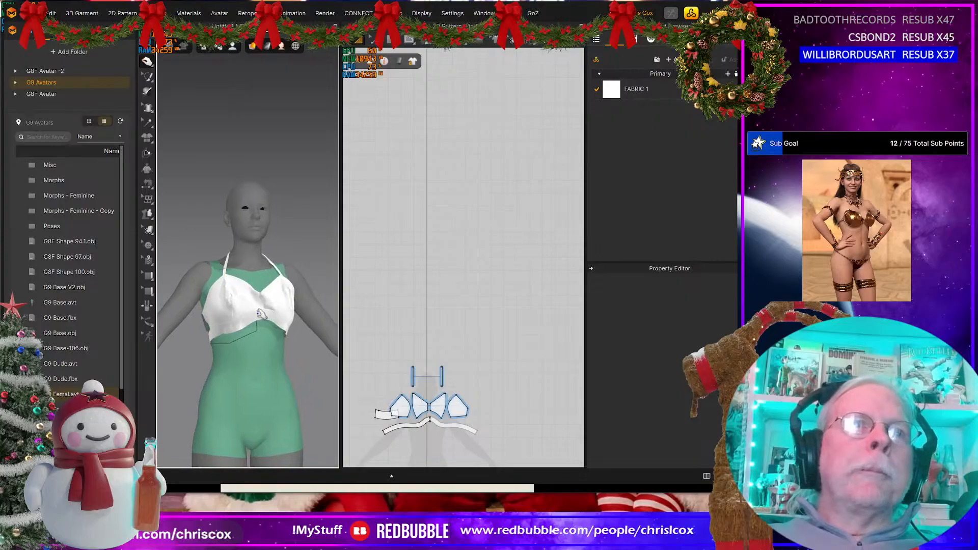
pyautogui.click(260, 330)
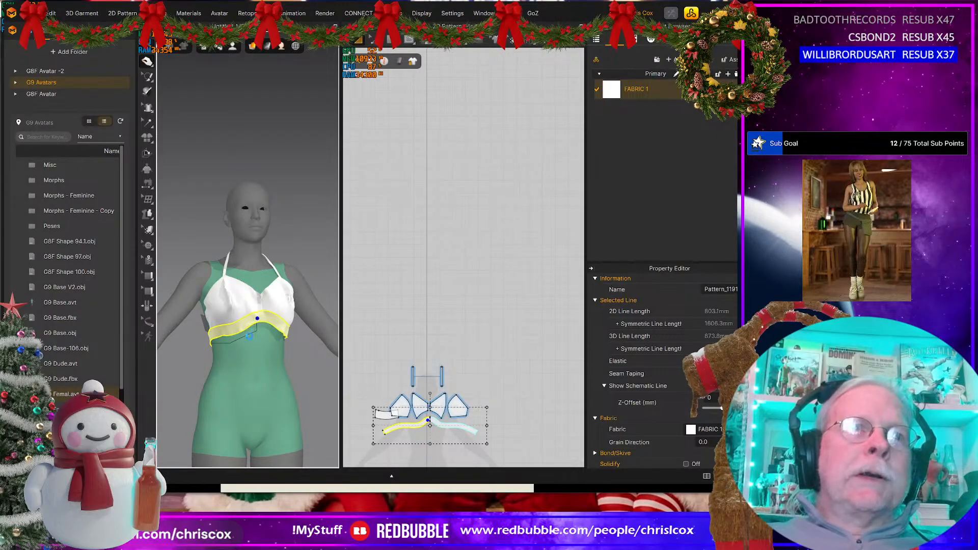
pyautogui.click(305, 293)
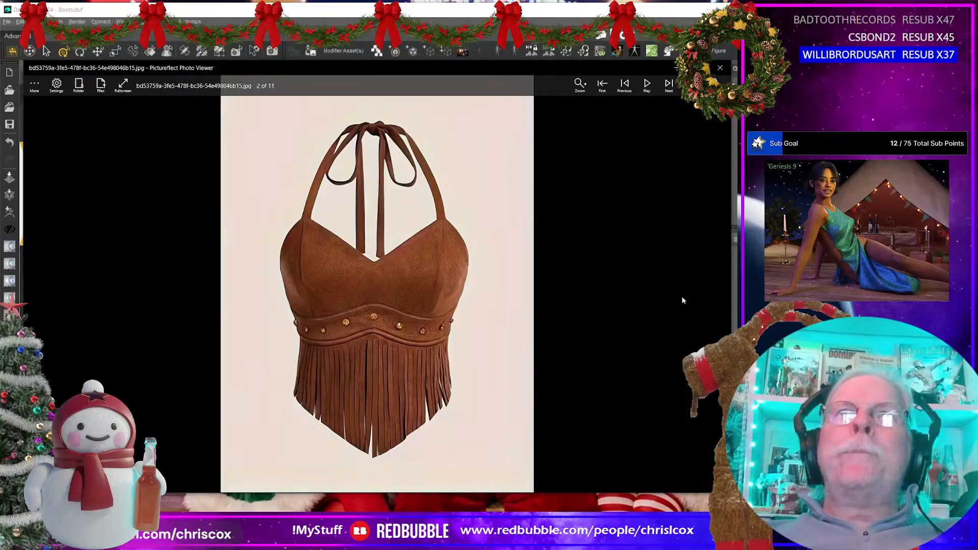
# Step: Minimise the reference photo viewer, the DAZ Studio window and the web browser to clear the desktop
pyautogui.click(672, 67)
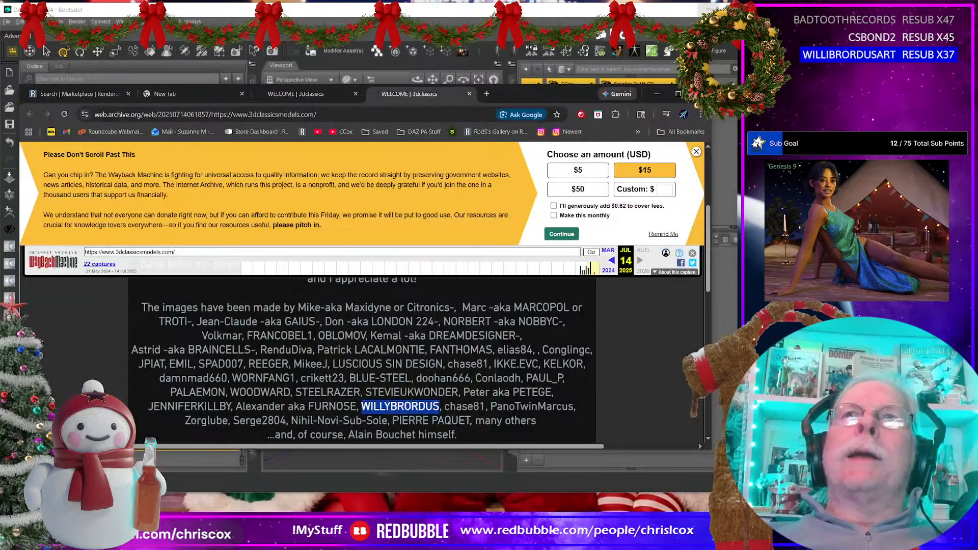
pyautogui.click(708, 7)
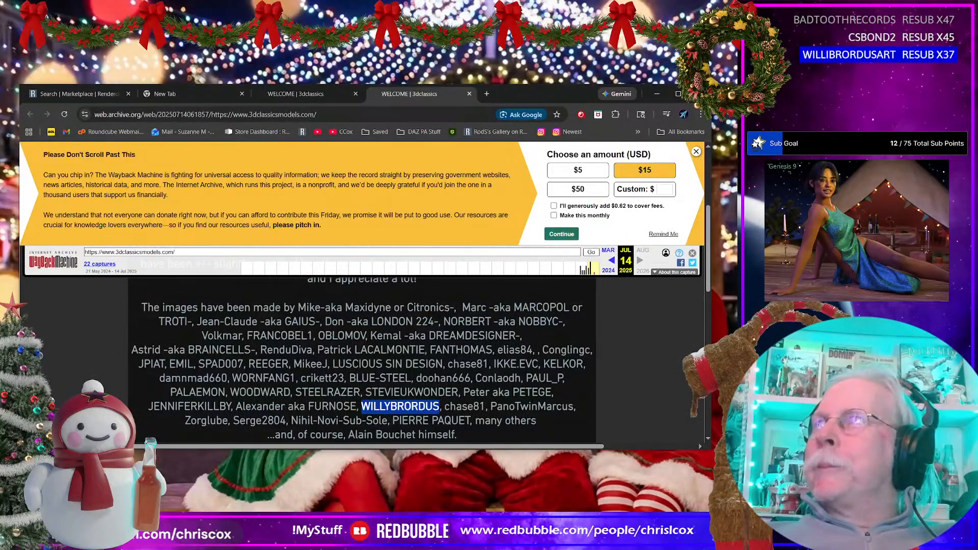
pyautogui.click(657, 94)
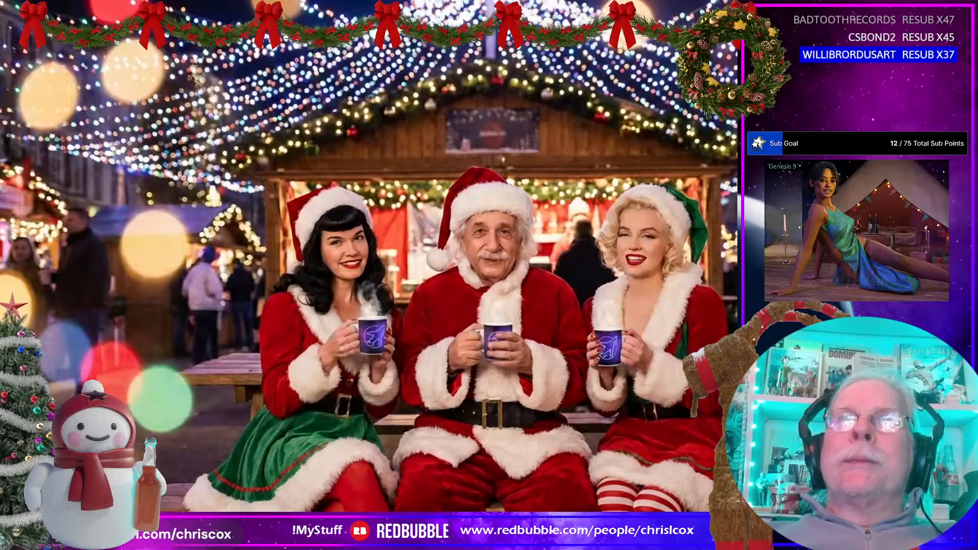
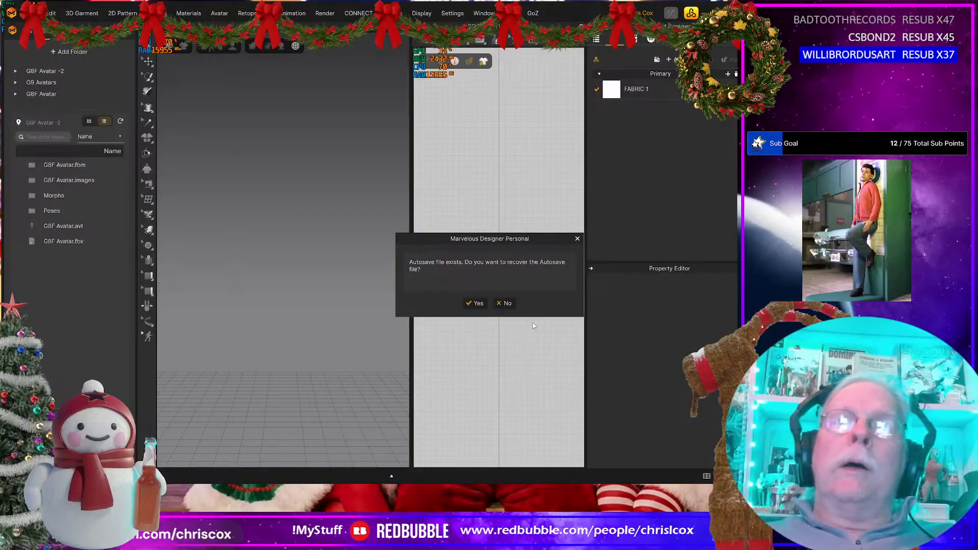
# Step: Recover the autosaved project, dismiss the welcome window and bring the recovered top into view on the avatar
pyautogui.click(471, 305)
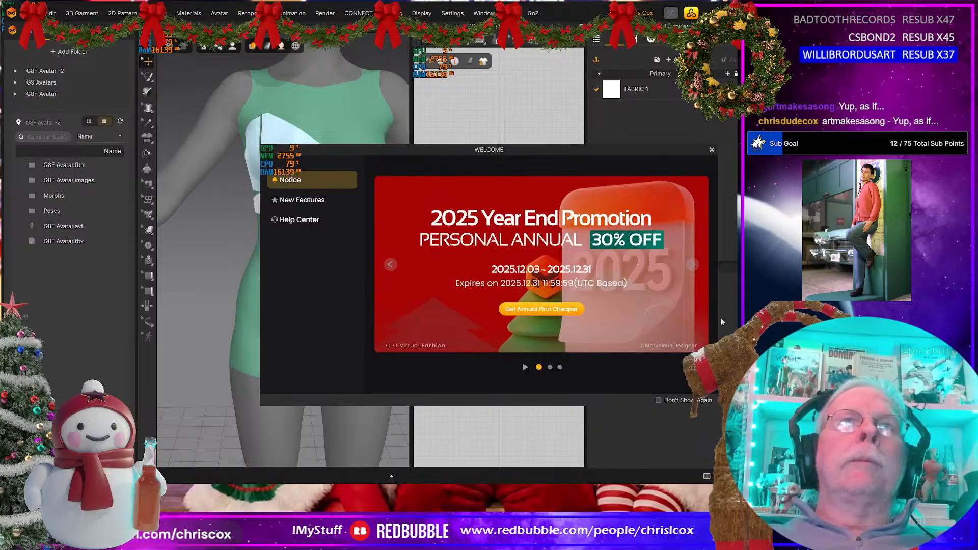
pyautogui.click(712, 150)
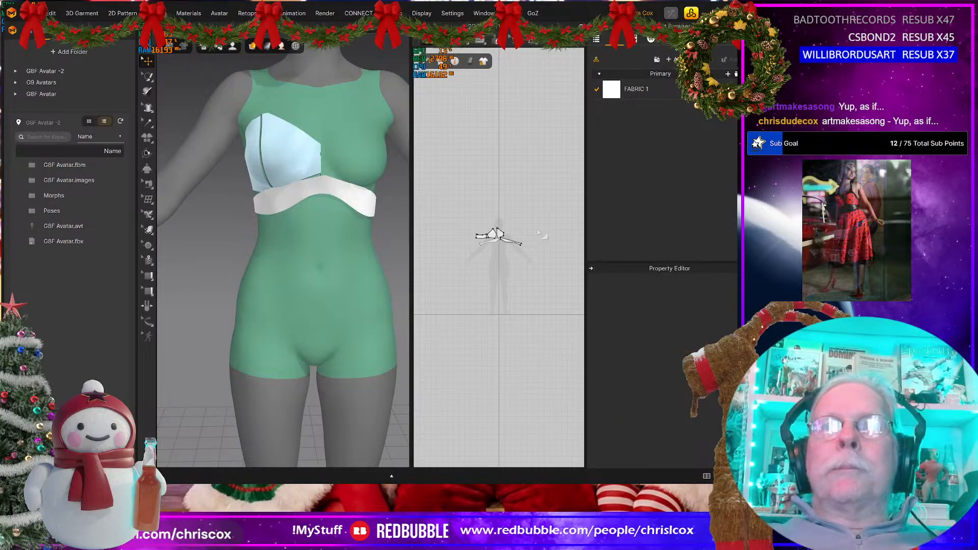
pyautogui.moveTo(293, 232); pyautogui.dragTo(273, 245, button='right')
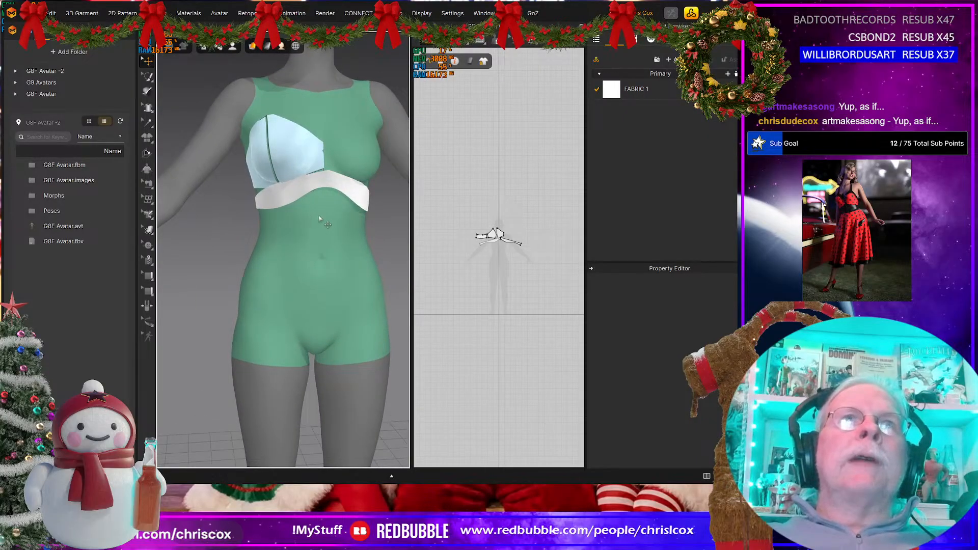
# Step: Reshape the under-bust band pattern by raising its upper edge and adjusting a curve point on its lower edge
pyautogui.scroll(8, 490, 255)
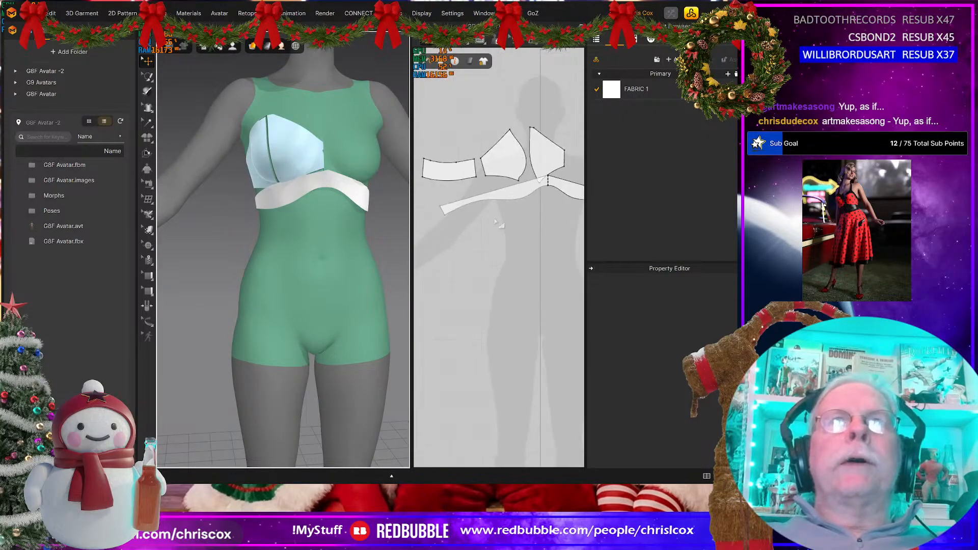
pyautogui.moveTo(489, 306); pyautogui.dragTo(569, 313, button='middle')
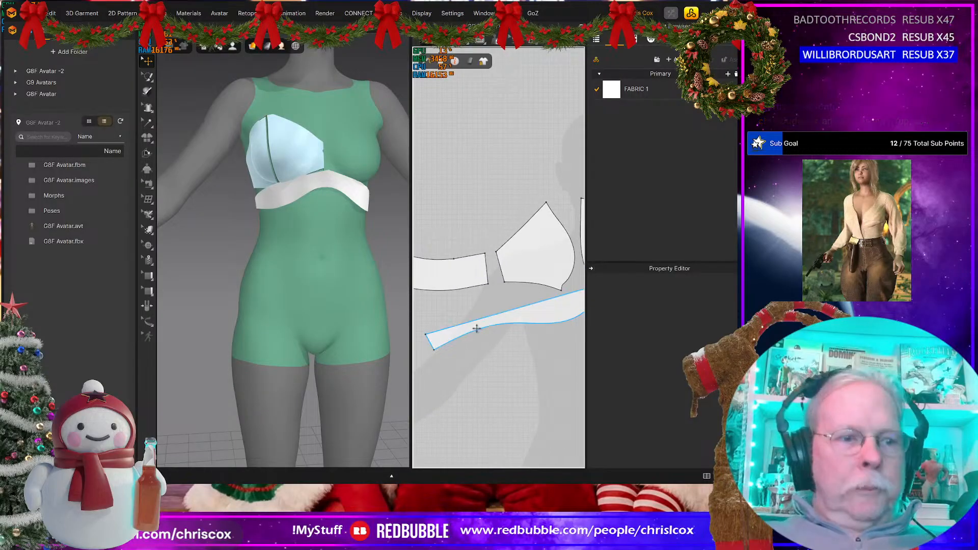
pyautogui.moveTo(477, 327); pyautogui.dragTo(483, 276)
pyautogui.moveTo(515, 329); pyautogui.dragTo(427, 362, button='middle')
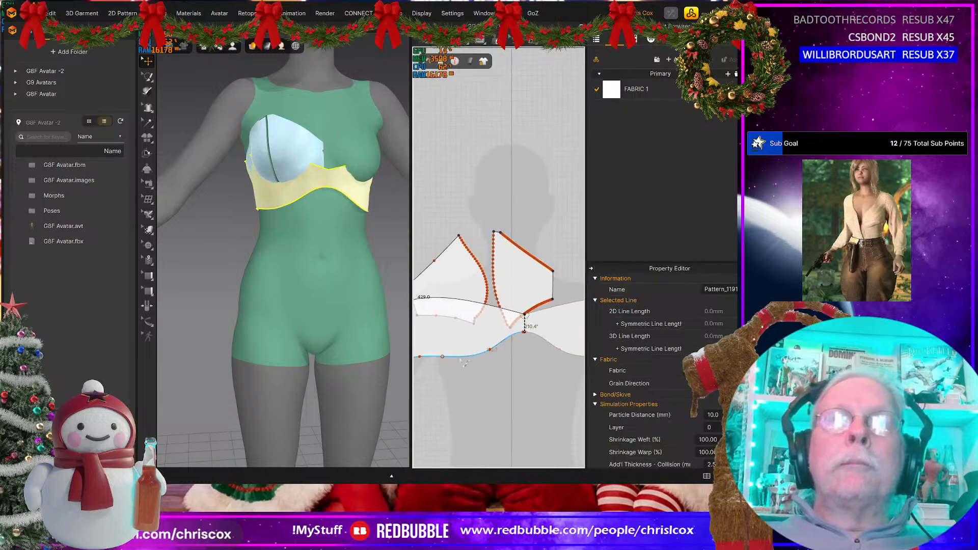
pyautogui.moveTo(490, 350); pyautogui.dragTo(499, 347)
pyautogui.moveTo(520, 372); pyautogui.dragTo(589, 362, button='middle')
pyautogui.click(557, 367)
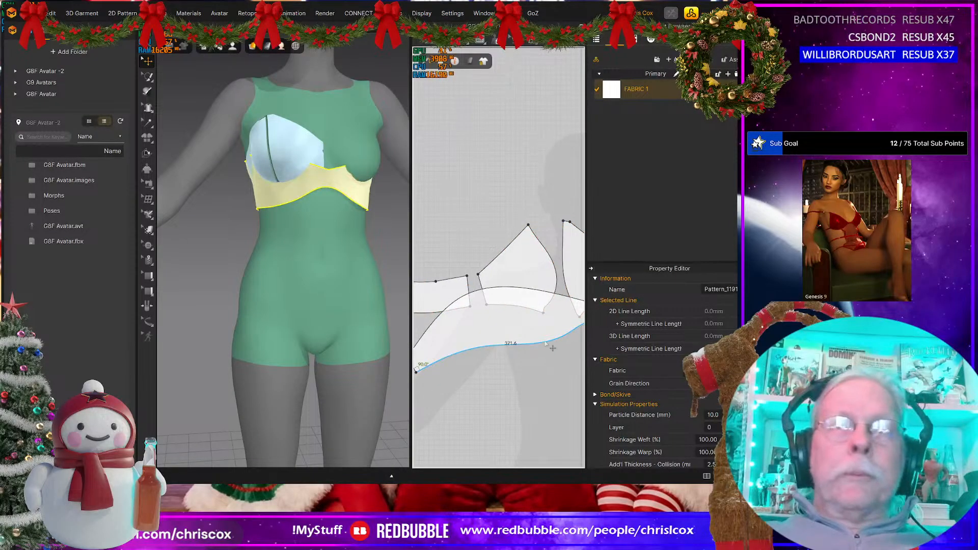
# Step: Offset the band's lower edge as an internal line at 35 mm, with one offset, extended and keeping its curvature
pyautogui.click(545, 345)
pyautogui.rightClick(544, 345)
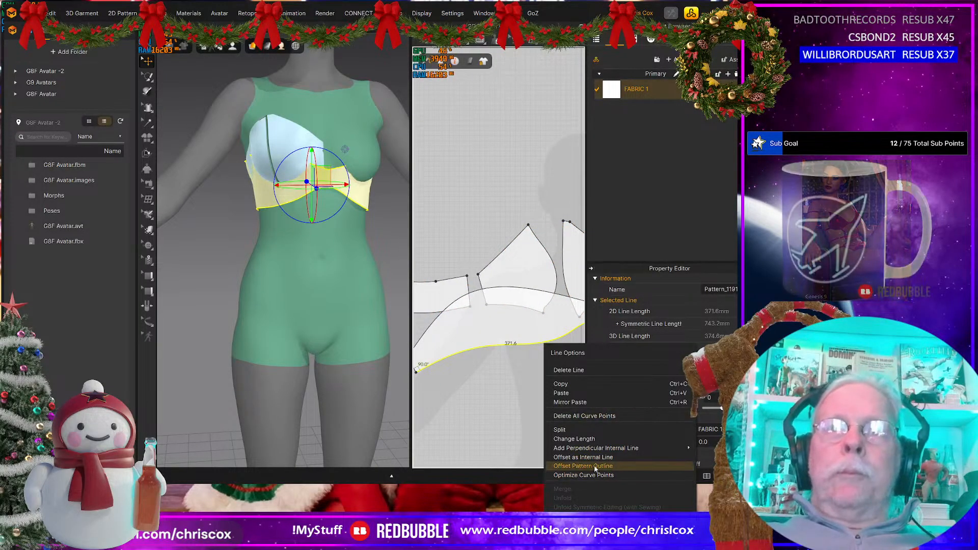
pyautogui.click(592, 458)
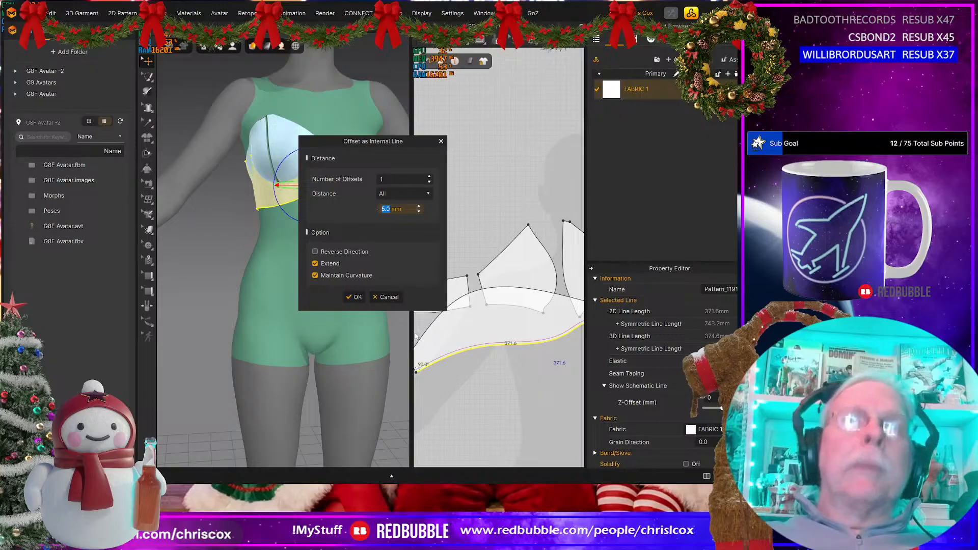
pyautogui.write('35')
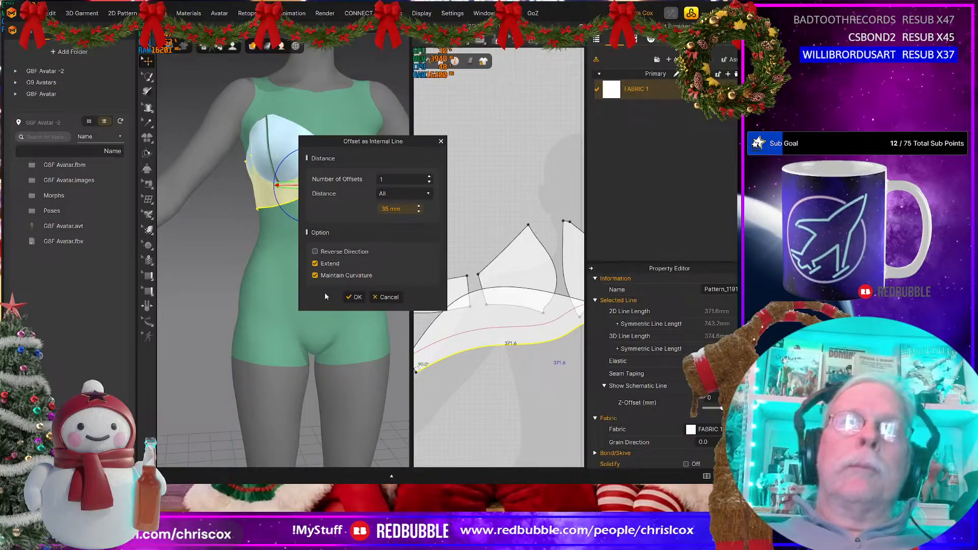
pyautogui.click(355, 297)
# Step: Cut the under-bust band along the offset internal line
pyautogui.moveTo(545, 392); pyautogui.dragTo(450, 409, button='right')
pyautogui.scroll(5, 449, 408)
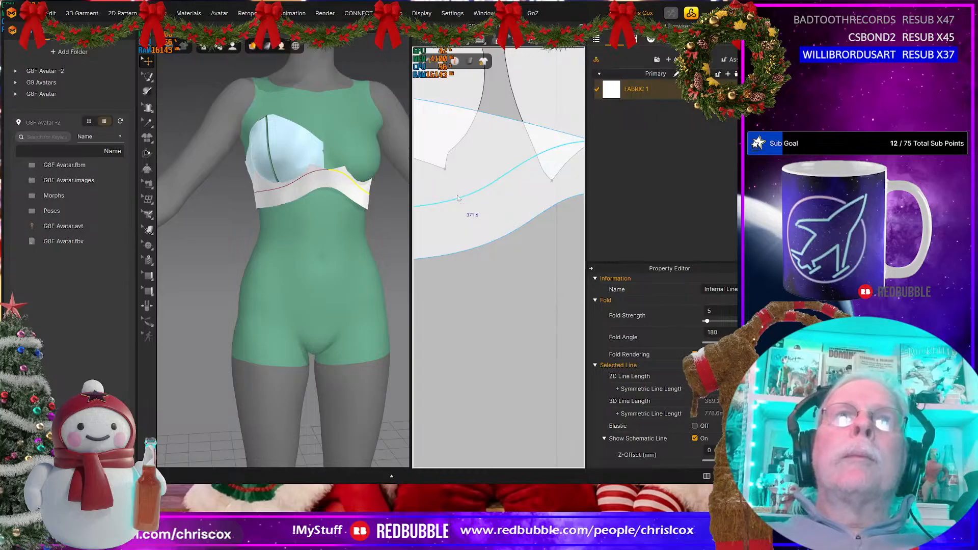
pyautogui.rightClick(458, 197)
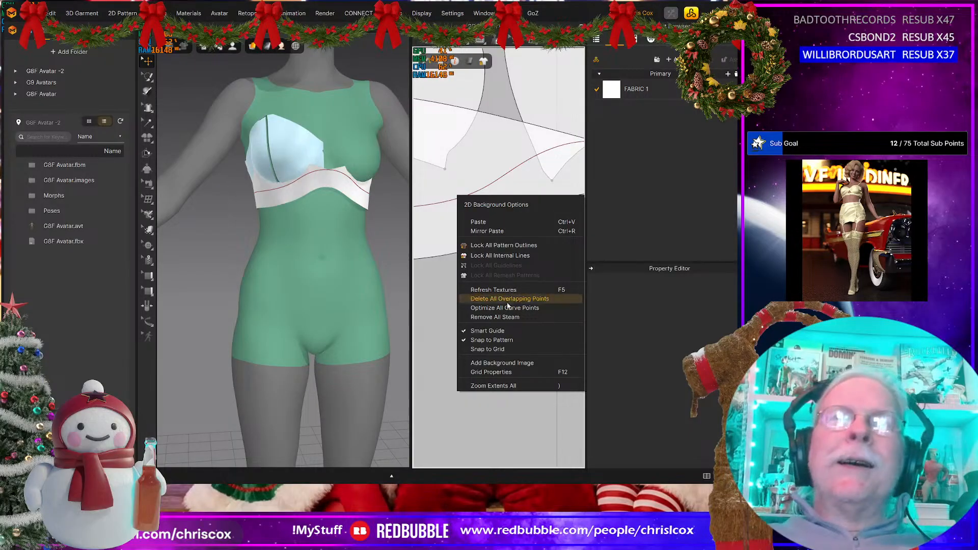
pyautogui.click(439, 201)
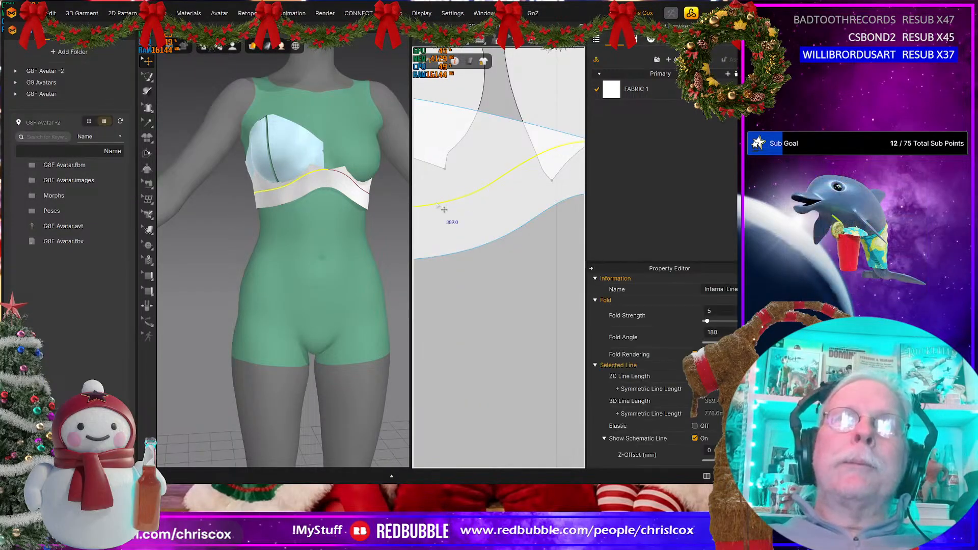
pyautogui.rightClick(436, 202)
pyautogui.click(456, 352)
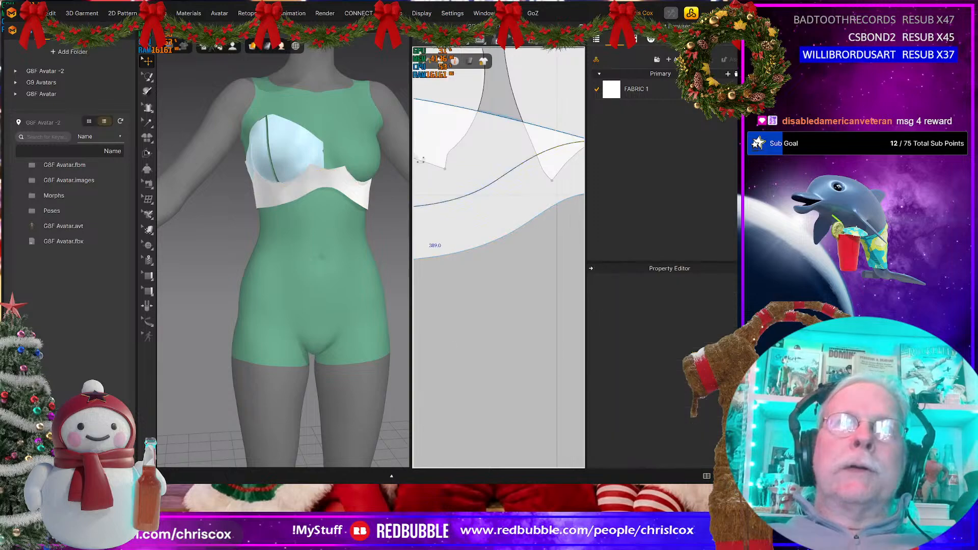
# Step: Delete both halves of the surplus piece above the cut, keeping only the narrow under-bust band
pyautogui.click(442, 152)
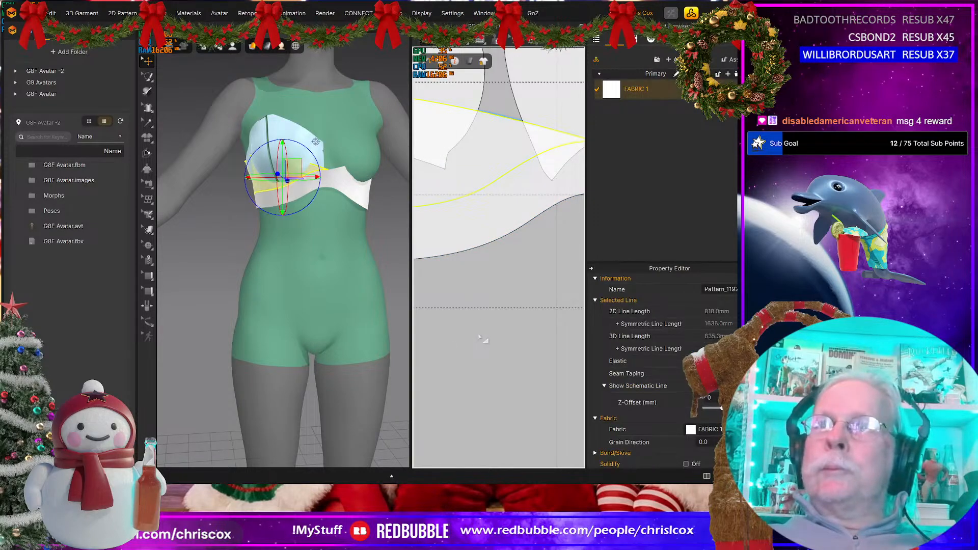
pyautogui.scroll(-5, 479, 338)
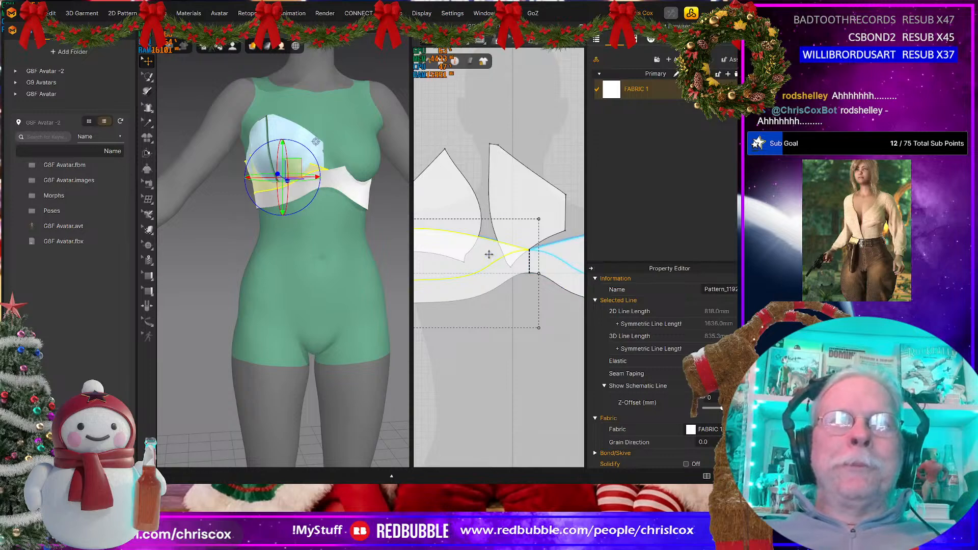
pyautogui.click(553, 249)
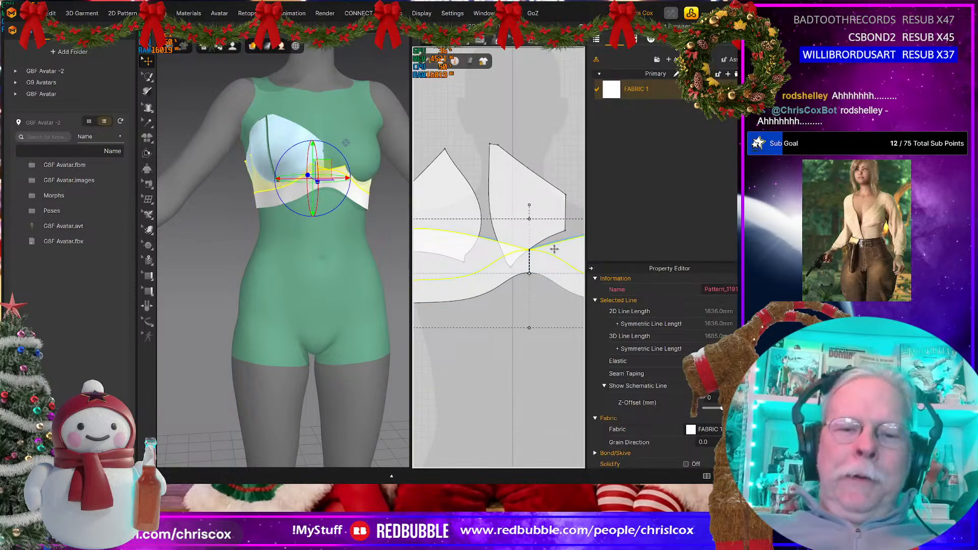
pyautogui.press('Escape')
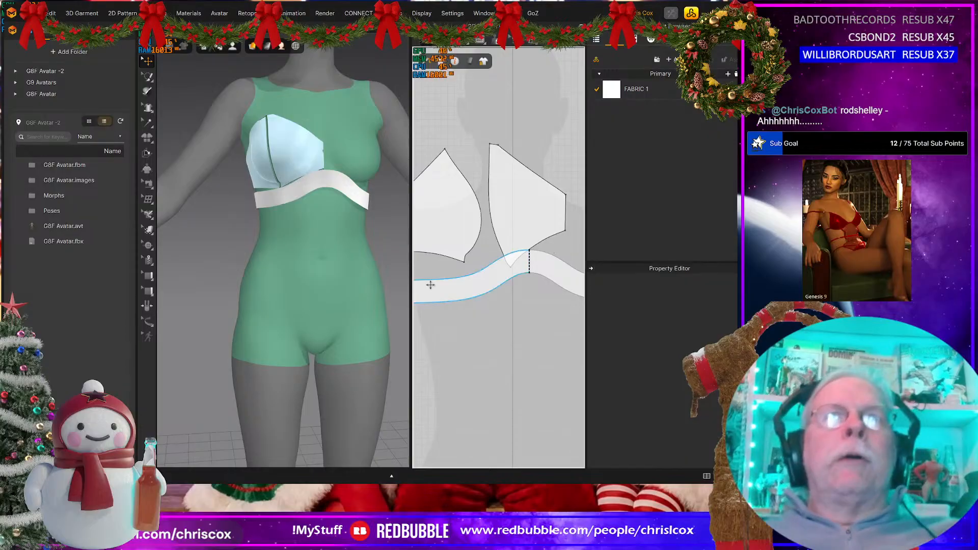
pyautogui.click(461, 288)
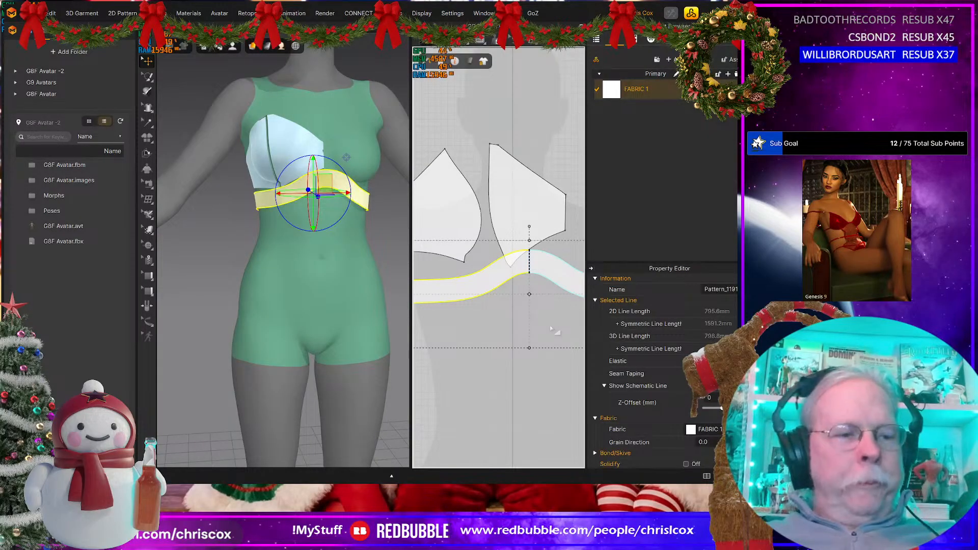
# Step: Save the project over the existing Frontier Outfit Top.zprj in the fringe outfit's folder
pyautogui.hotkey('ctrl', 's')
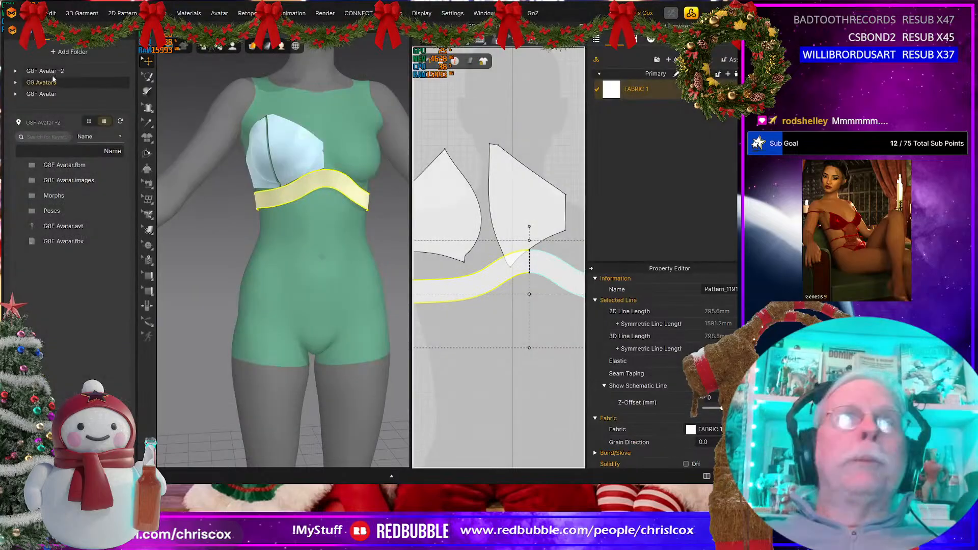
pyautogui.click(36, 13)
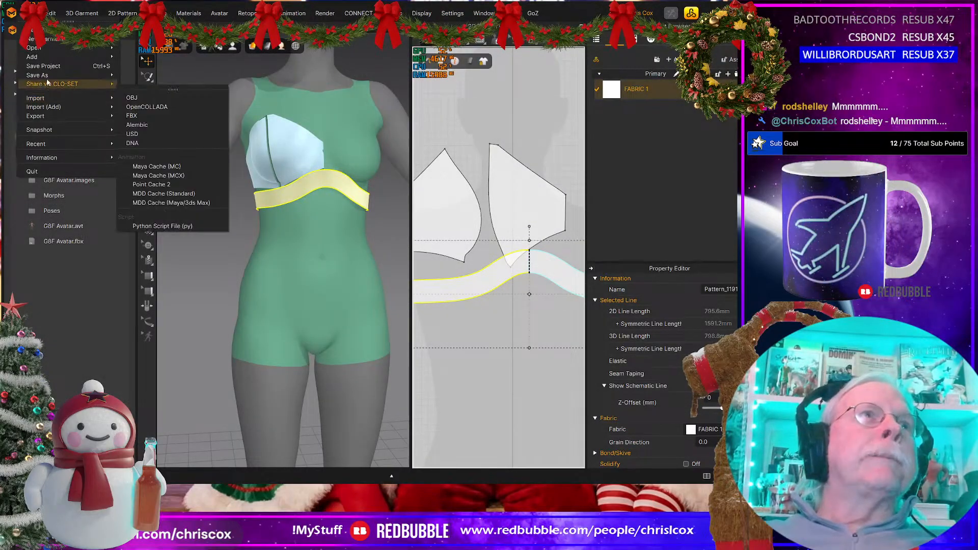
pyautogui.moveTo(46, 77)
pyautogui.click(151, 76)
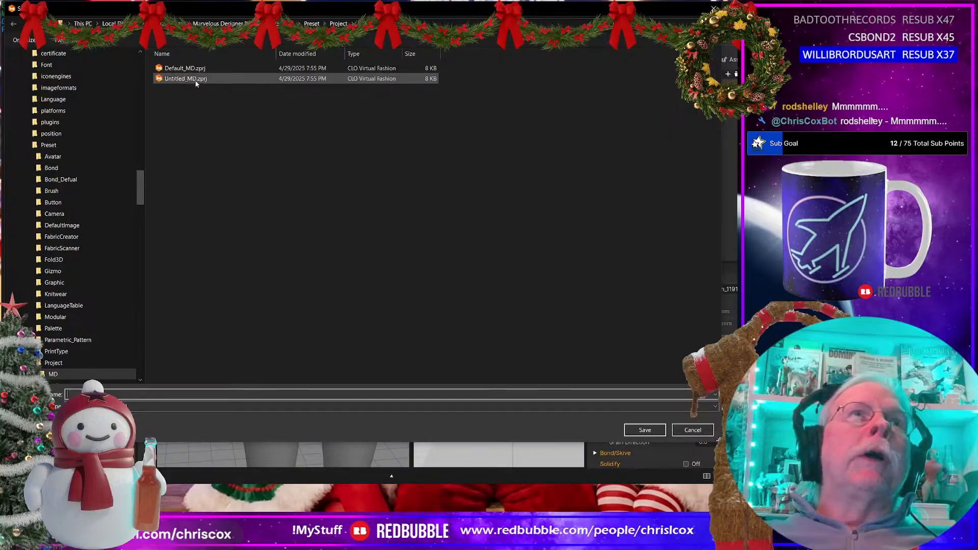
pyautogui.moveTo(141, 192); pyautogui.dragTo(128, 64)
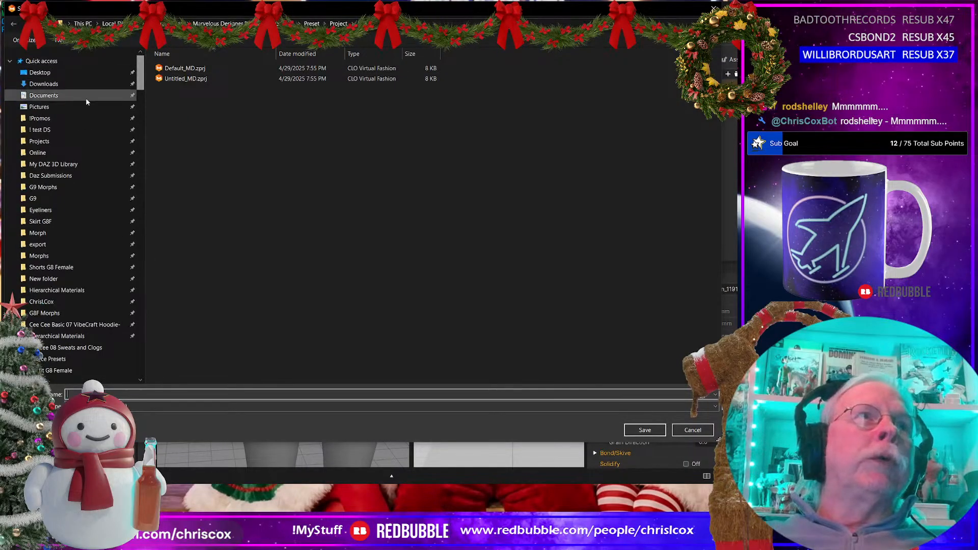
pyautogui.scroll(-2, 76, 282)
pyautogui.click(65, 321)
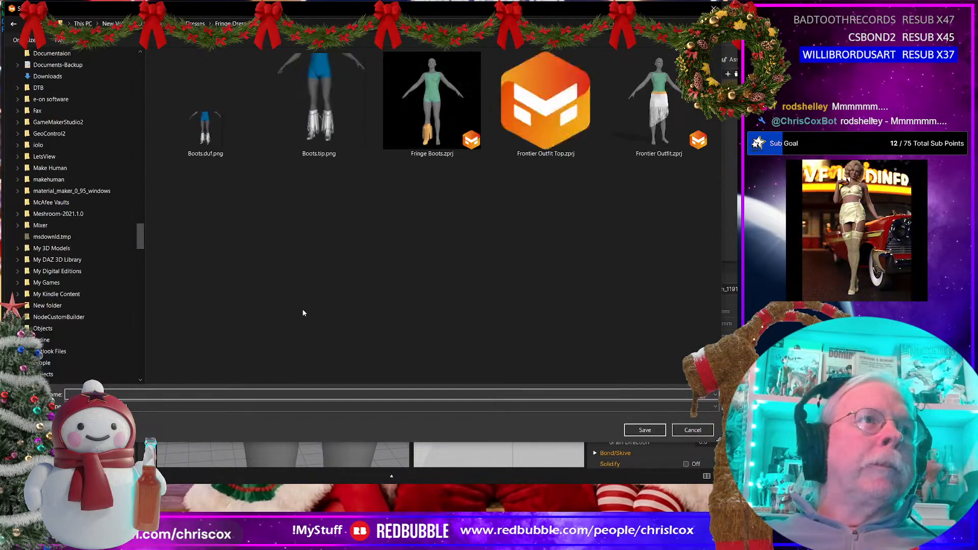
pyautogui.click(544, 113)
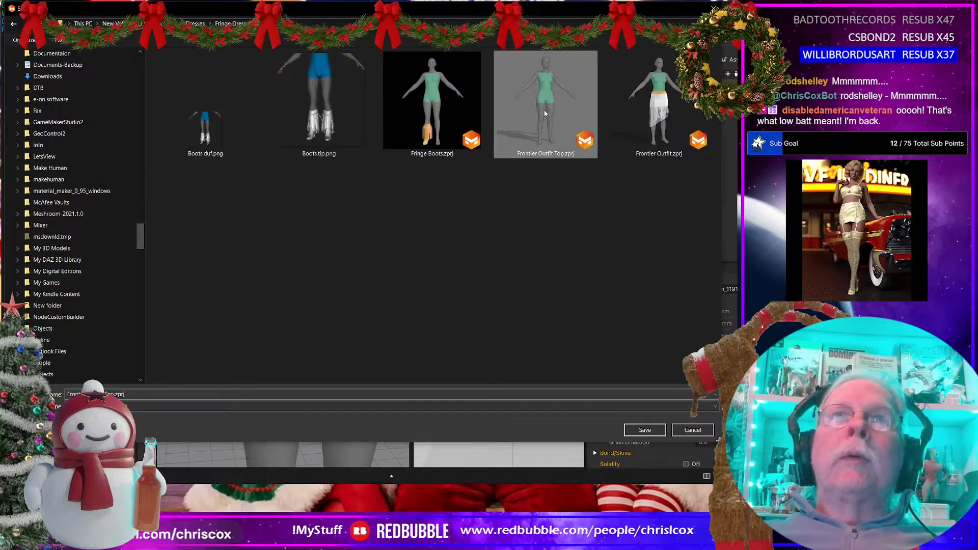
pyautogui.press('Return')
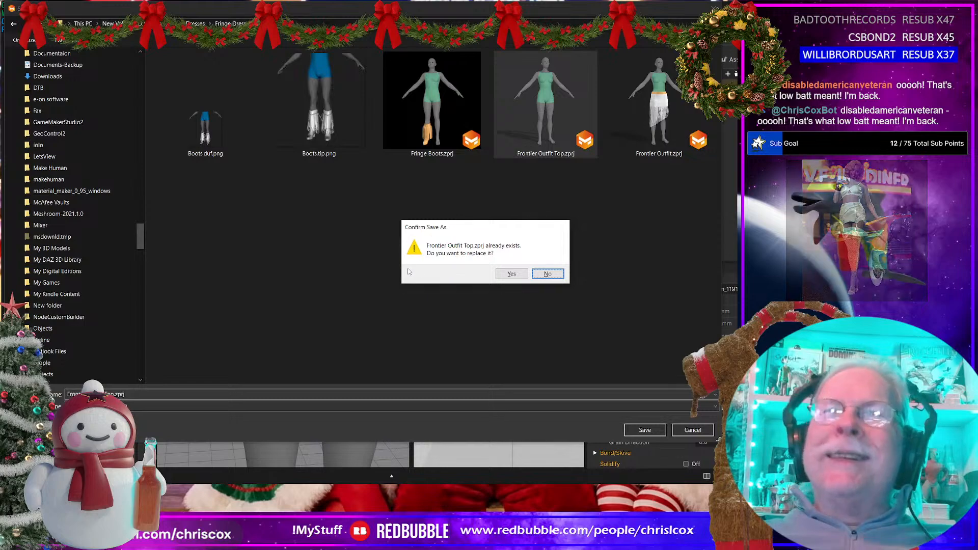
pyautogui.click(512, 274)
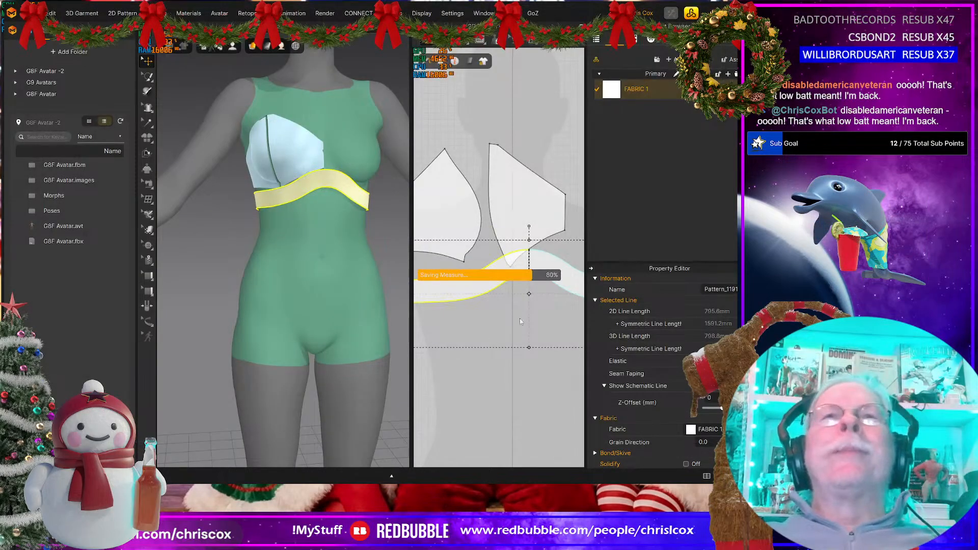
# Step: Move the two cup patterns up and away from the under-bust band in the 2D layout
pyautogui.click(457, 227)
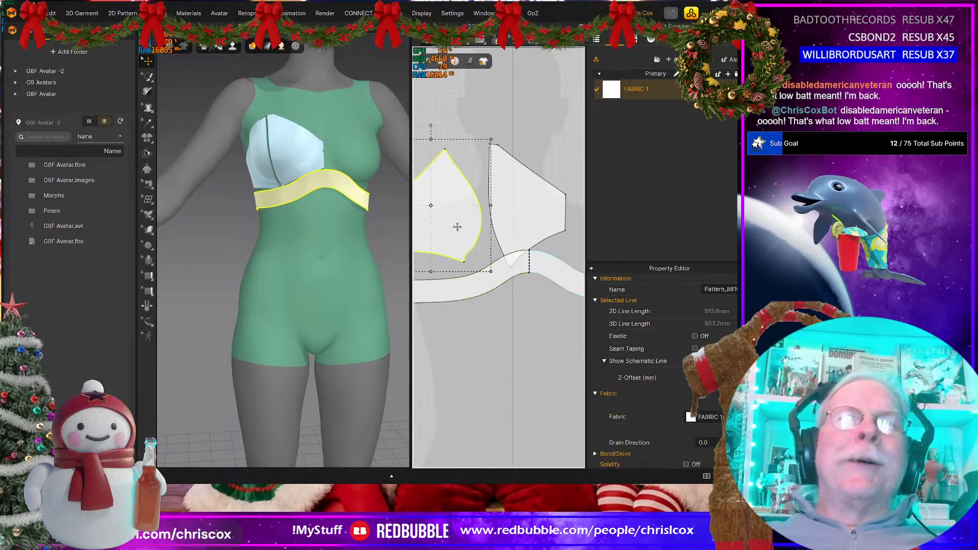
pyautogui.moveTo(457, 227); pyautogui.dragTo(439, 215)
pyautogui.click(508, 205)
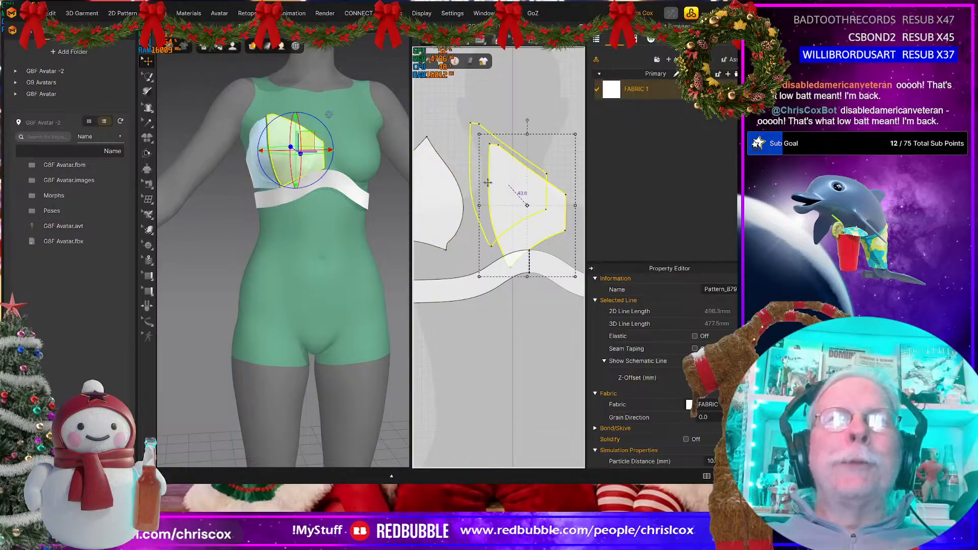
pyautogui.moveTo(508, 204); pyautogui.dragTo(482, 180)
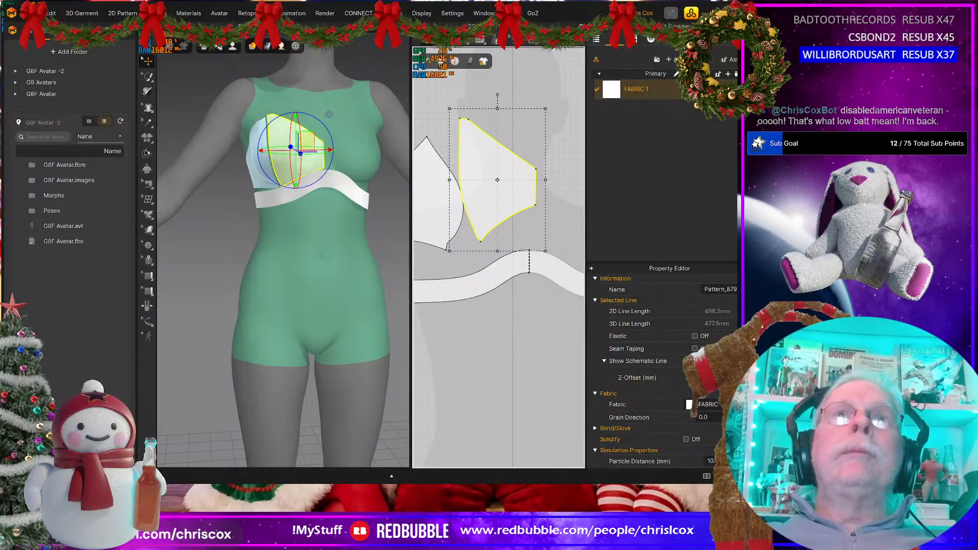
# Step: Trace the corners of the inner cup piece with a closed polygon to create a new pattern over it
pyautogui.press('h')
pyautogui.click(536, 169)
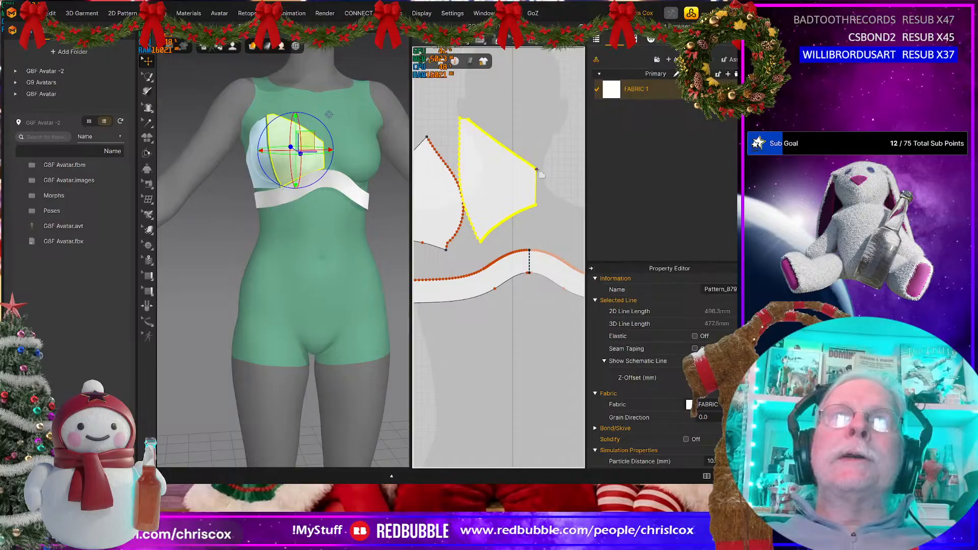
pyautogui.click(535, 206)
pyautogui.click(481, 243)
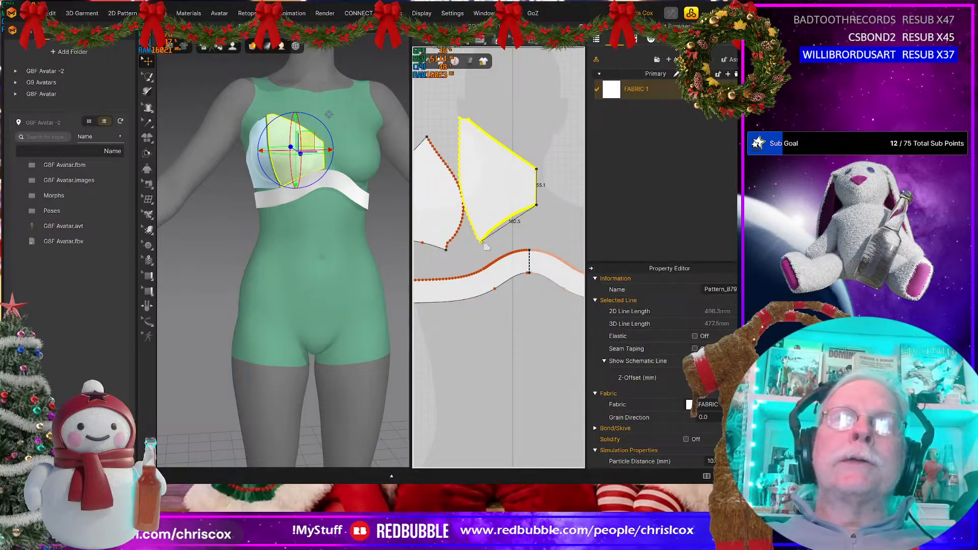
pyautogui.click(460, 118)
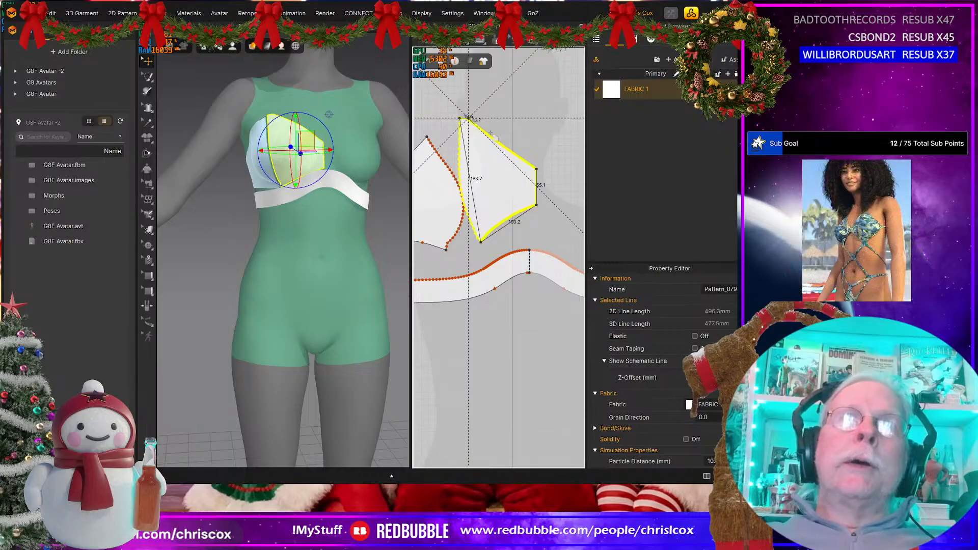
pyautogui.click(535, 168)
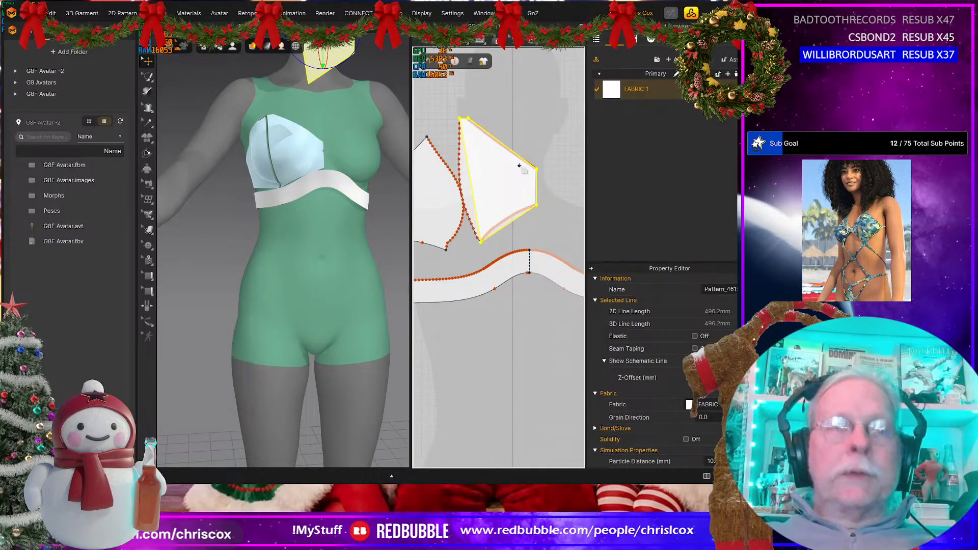
# Step: Curve the lower and outer side edges of the traced pattern to follow the inner cup piece's outline
pyautogui.click(512, 225)
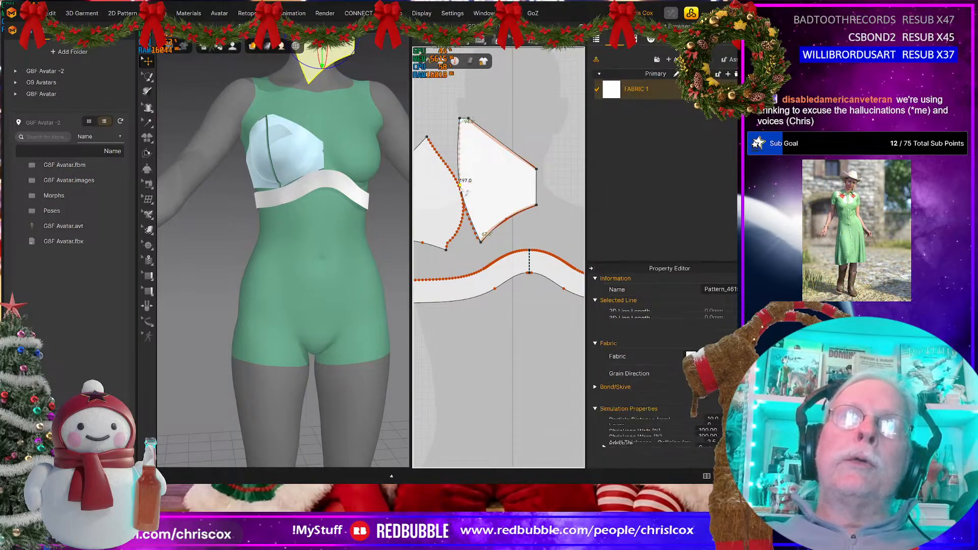
pyautogui.moveTo(480, 193); pyautogui.dragTo(531, 217, button='middle')
pyautogui.scroll(5, 531, 217)
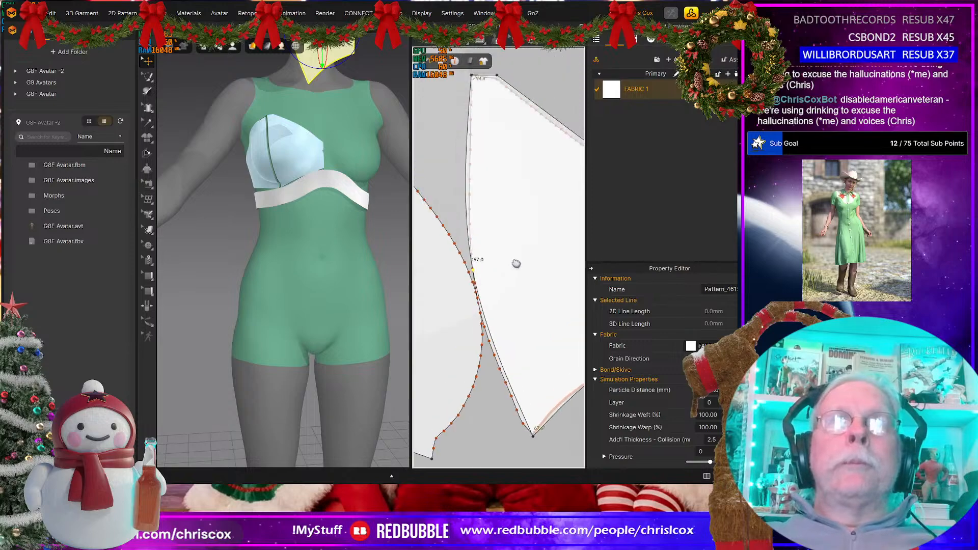
# Step: Move the traced cup pattern aside, delete the original inner cup piece beneath it, and put the new pattern back in its place
pyautogui.click(504, 224)
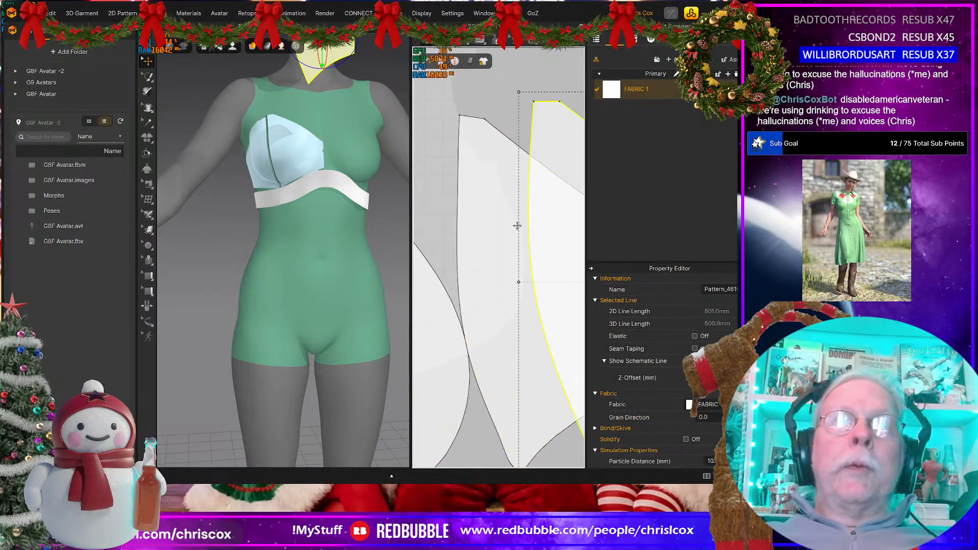
pyautogui.press('Delete')
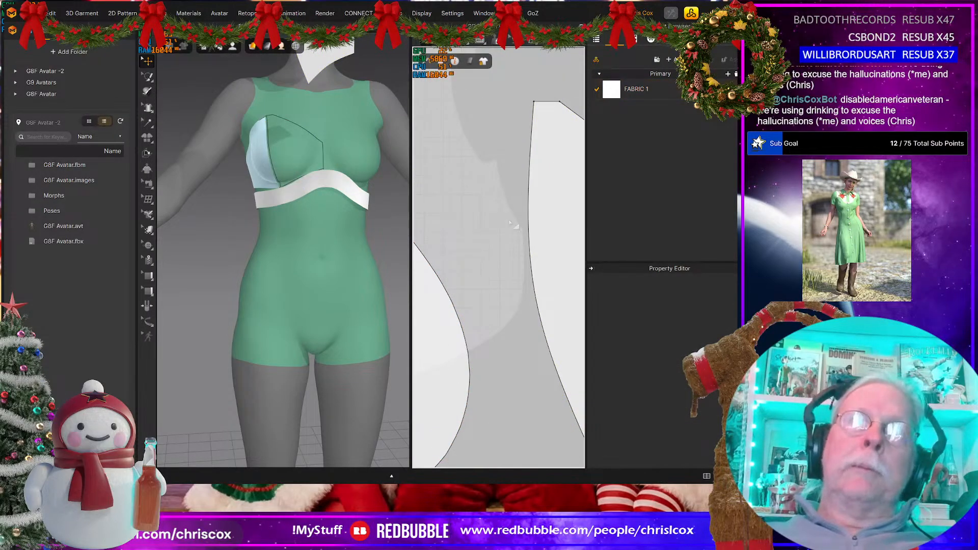
pyautogui.moveTo(532, 224); pyautogui.dragTo(474, 244)
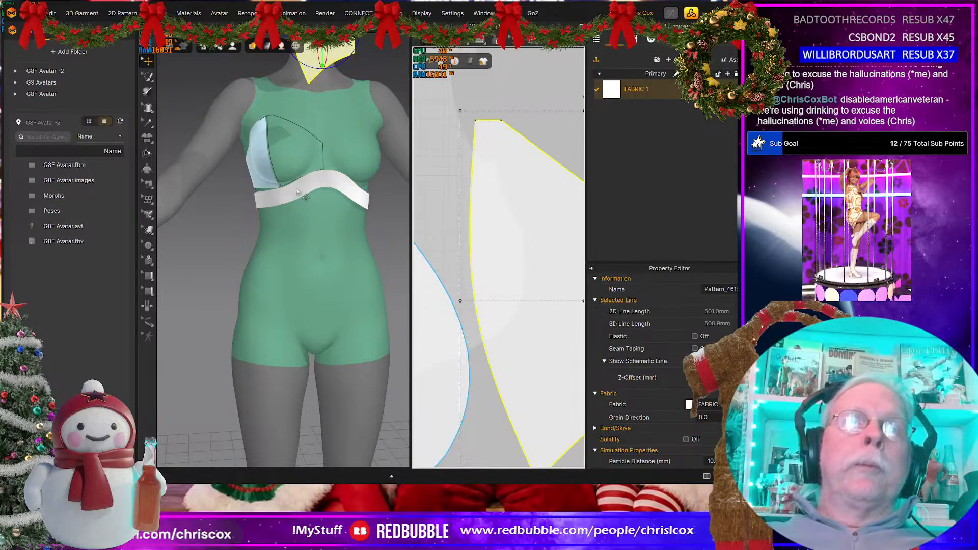
# Step: Freeze the under-bust band and select the newly traced cup pattern
pyautogui.click(296, 192)
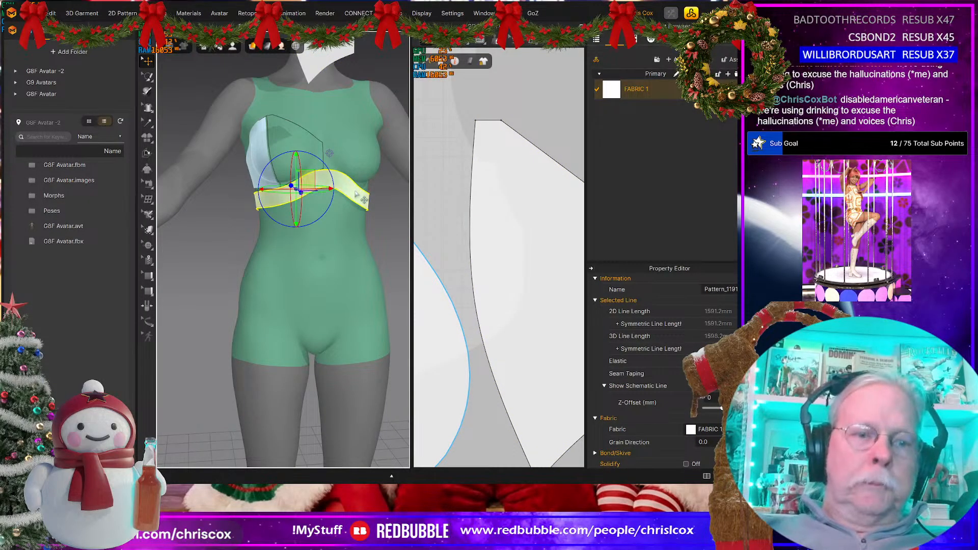
pyautogui.click(332, 74)
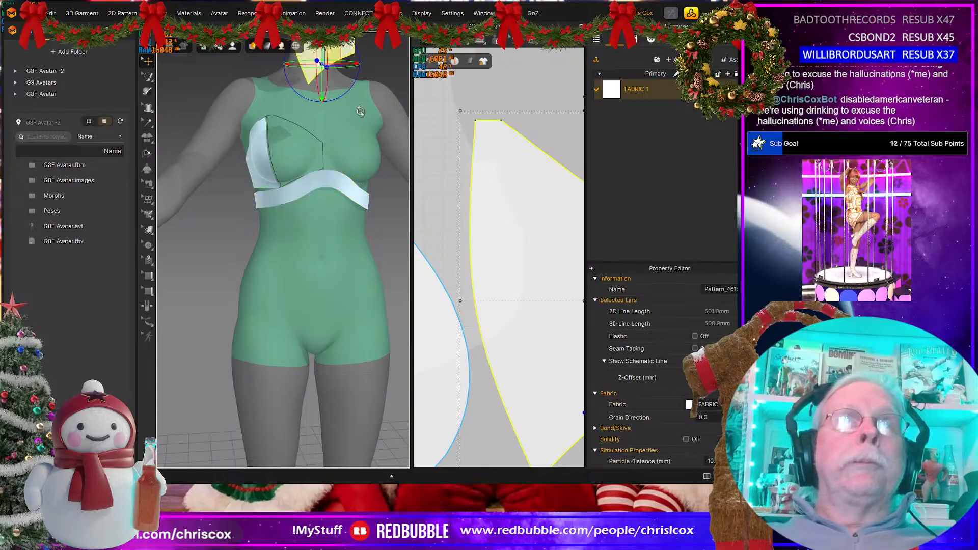
pyautogui.scroll(-5, 350, 233)
pyautogui.scroll(-4, 514, 333)
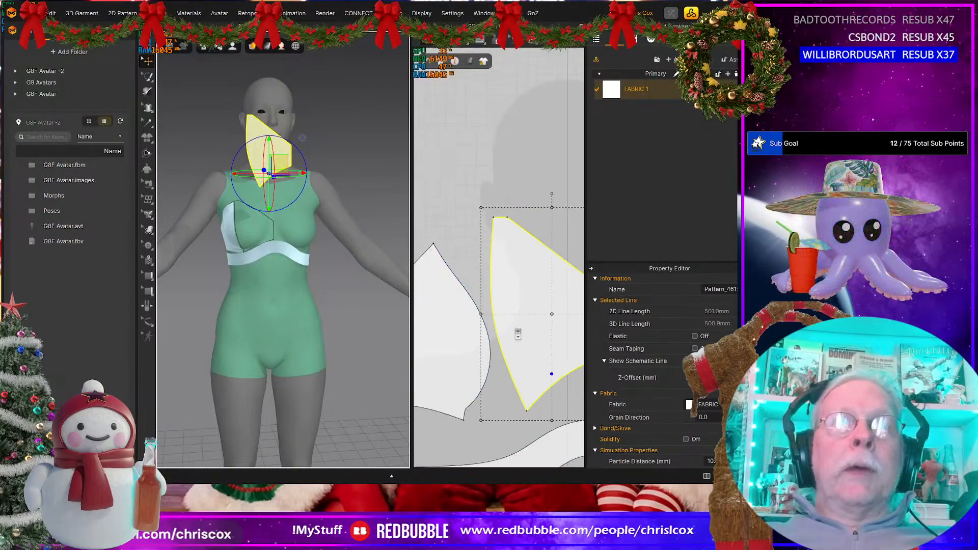
pyautogui.moveTo(517, 333); pyautogui.dragTo(524, 268, button='middle')
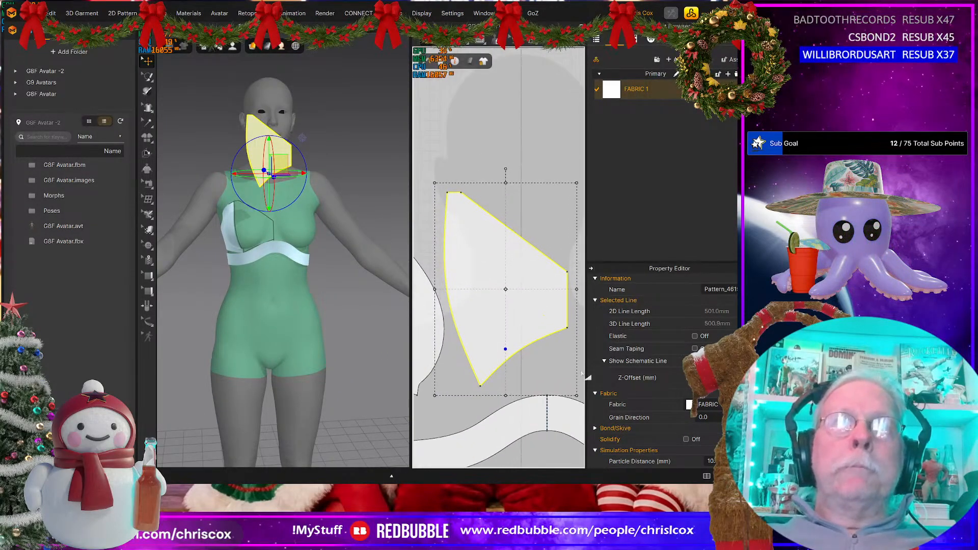
# Step: Sew the new cup piece's lower edge to the band's upper edge, starting at the band's centre line, and run the simulation
pyautogui.press('m')
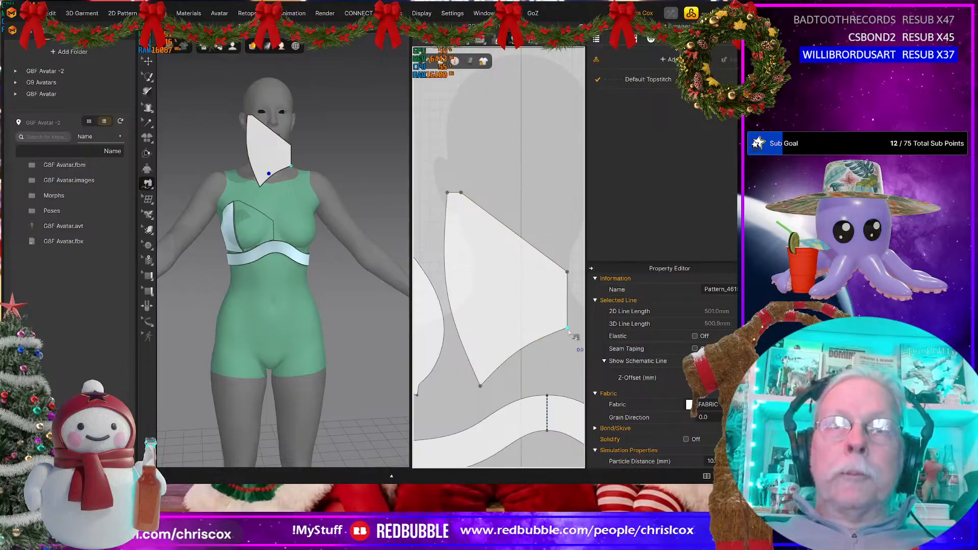
pyautogui.click(566, 328)
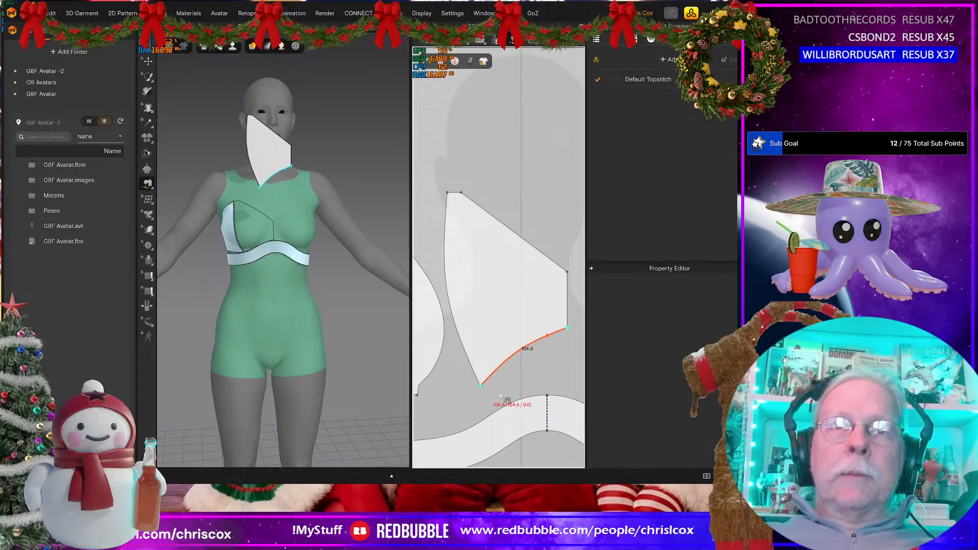
pyautogui.click(546, 395)
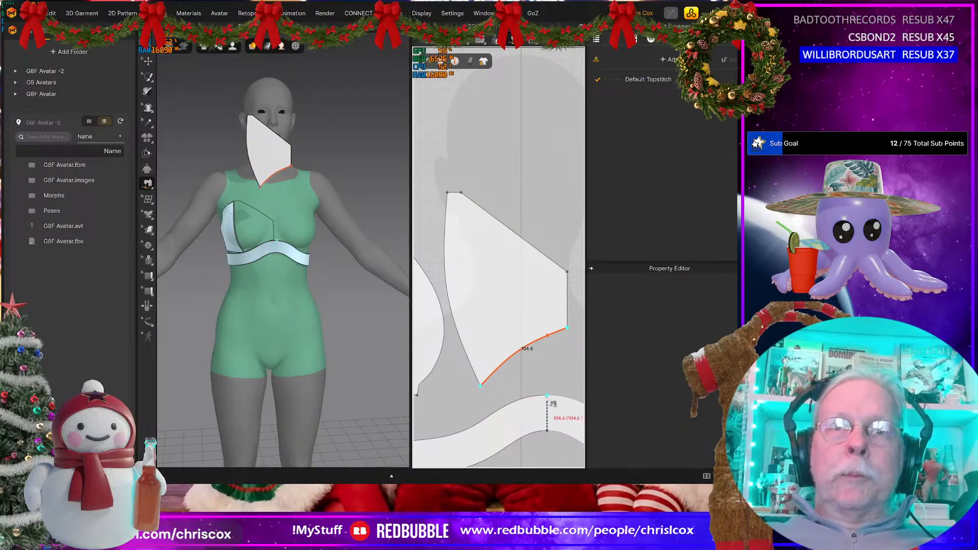
pyautogui.click(450, 434)
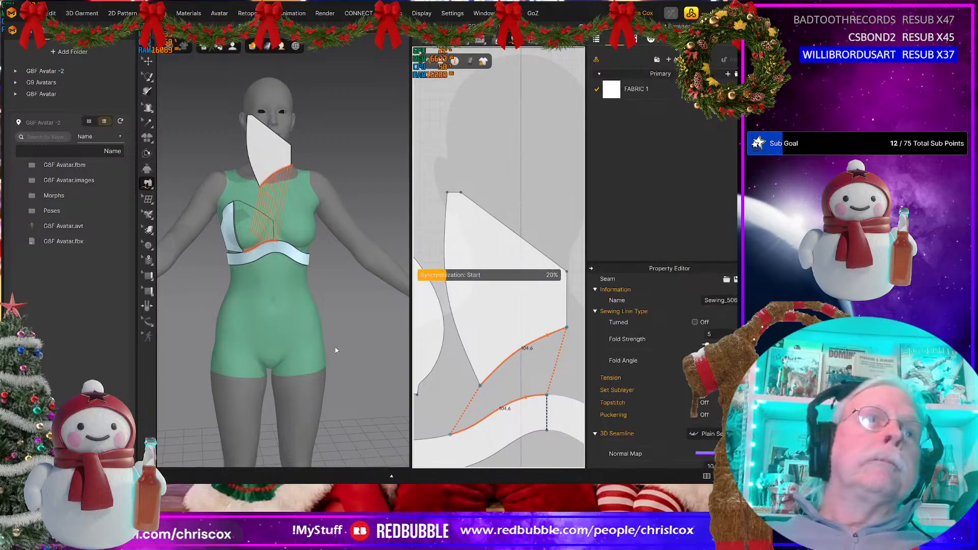
pyautogui.press('space')
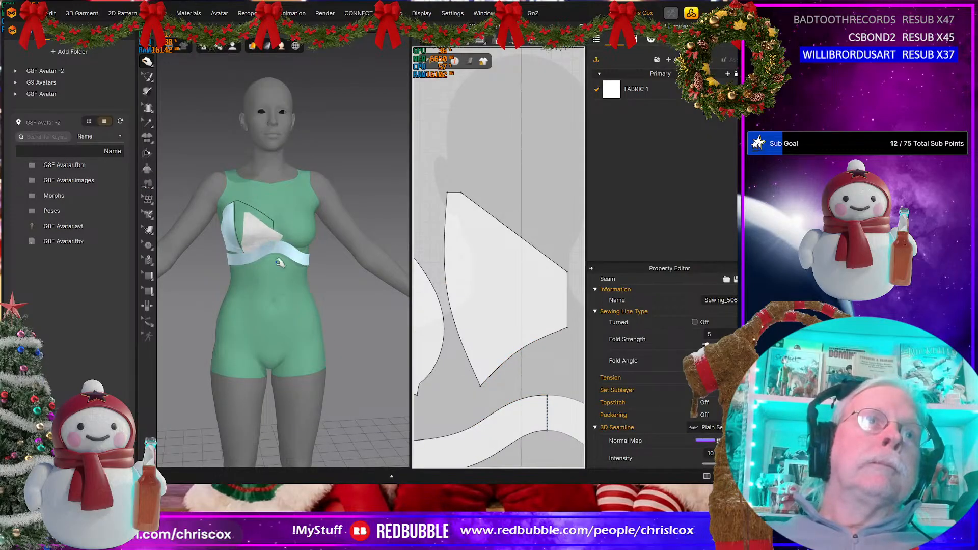
# Step: Create a linked mirrored copy of the new cup piece and place it opposite, with a small gap between their inner edges
pyautogui.click(257, 224)
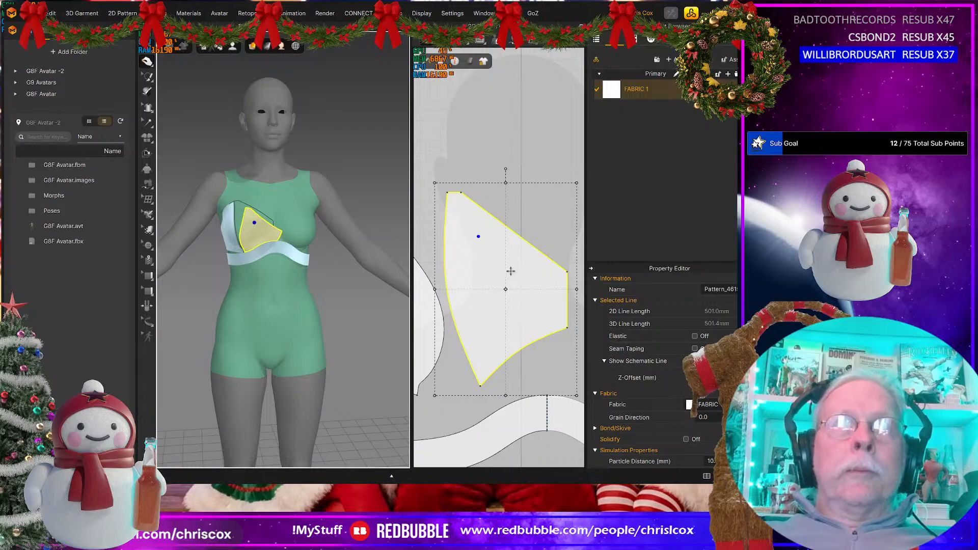
pyautogui.scroll(-3, 510, 271)
pyautogui.moveTo(522, 282); pyautogui.dragTo(504, 281, button='middle')
pyautogui.hotkey('ctrl', 'd')
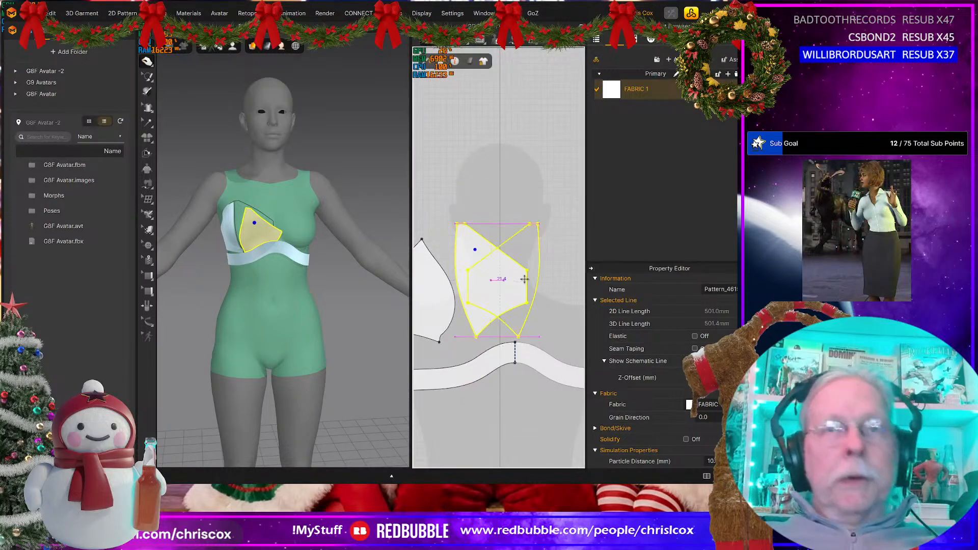
pyautogui.click(561, 281)
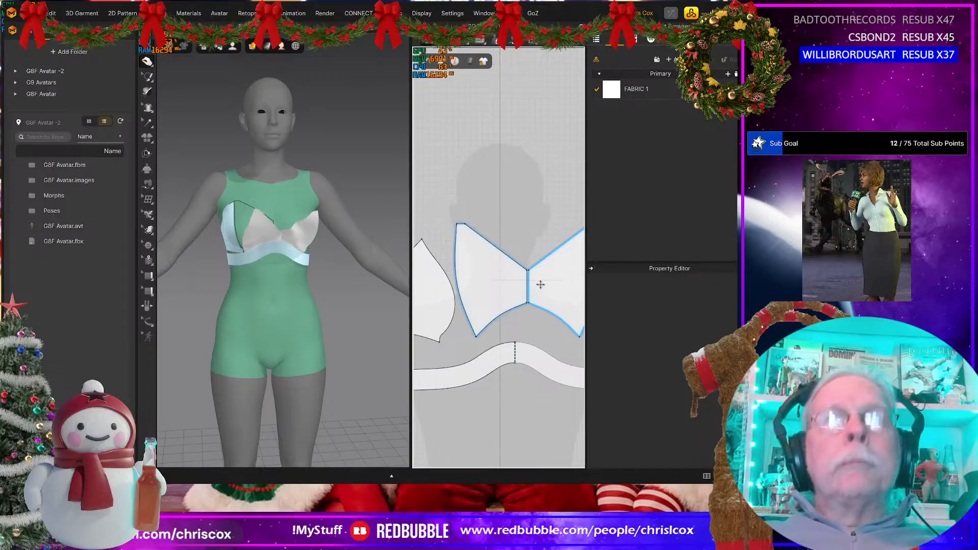
pyautogui.click(555, 283)
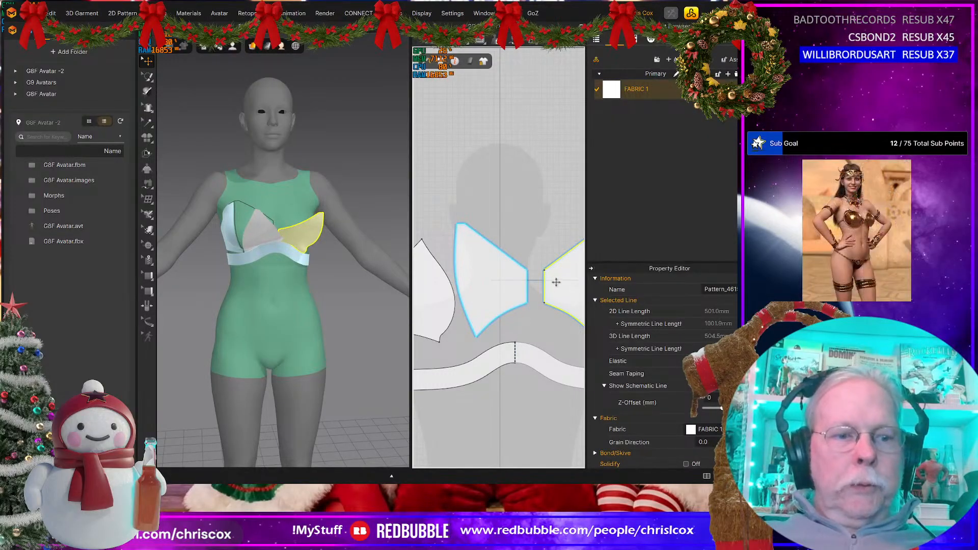
# Step: Sew the facing inner edges of the two cup pieces together, simulate, and pull the cups up over the bust
pyautogui.press('n')
pyautogui.click(544, 287)
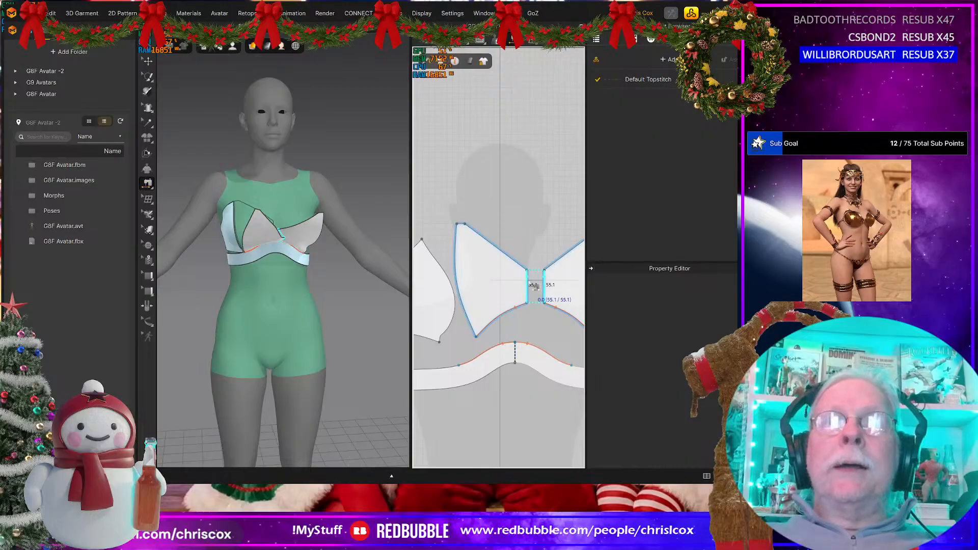
pyautogui.click(527, 287)
pyautogui.press('q')
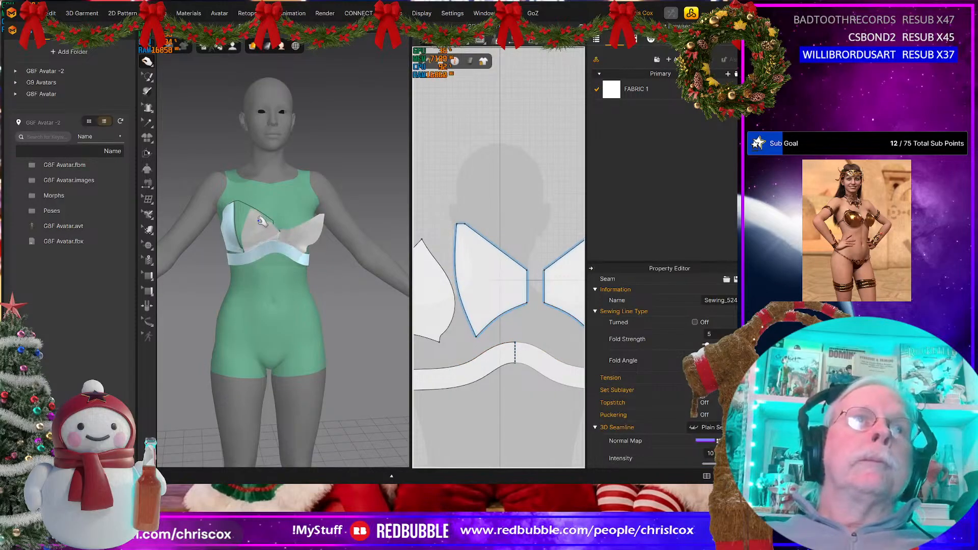
pyautogui.click(262, 220)
pyautogui.click(303, 214)
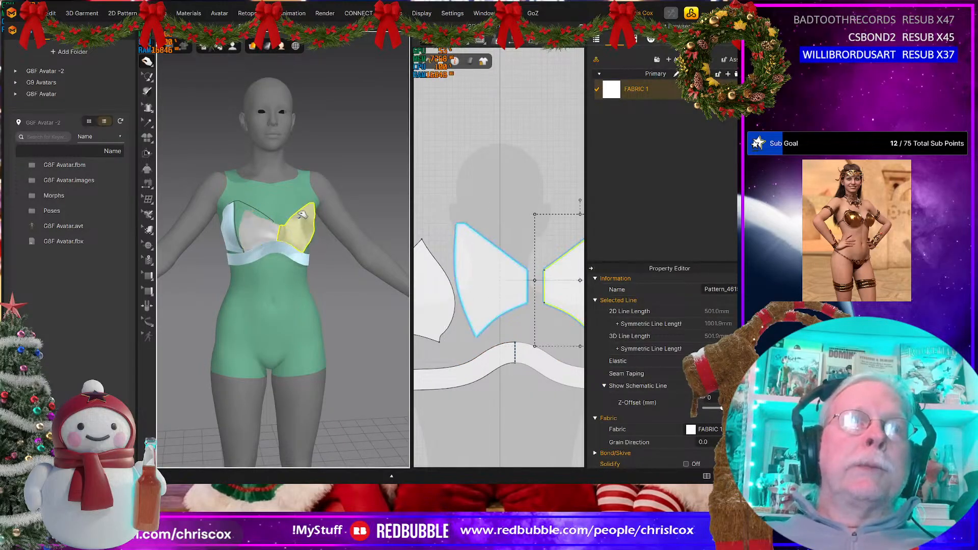
pyautogui.moveTo(303, 214); pyautogui.dragTo(303, 224)
# Step: Create a rectangular strip pattern 12 mm wide and 150 mm high above the cups
pyautogui.moveTo(466, 188); pyautogui.dragTo(462, 280, button='middle')
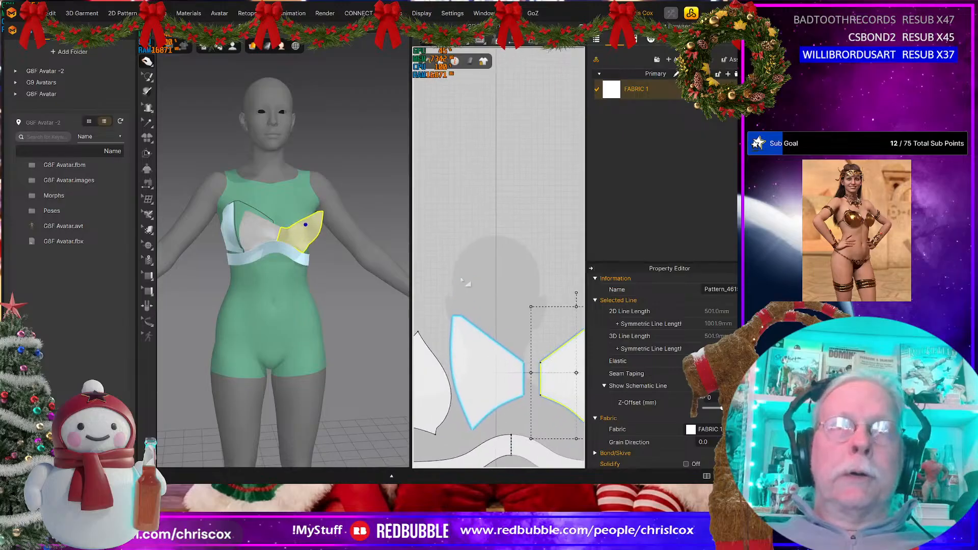
pyautogui.press('z')
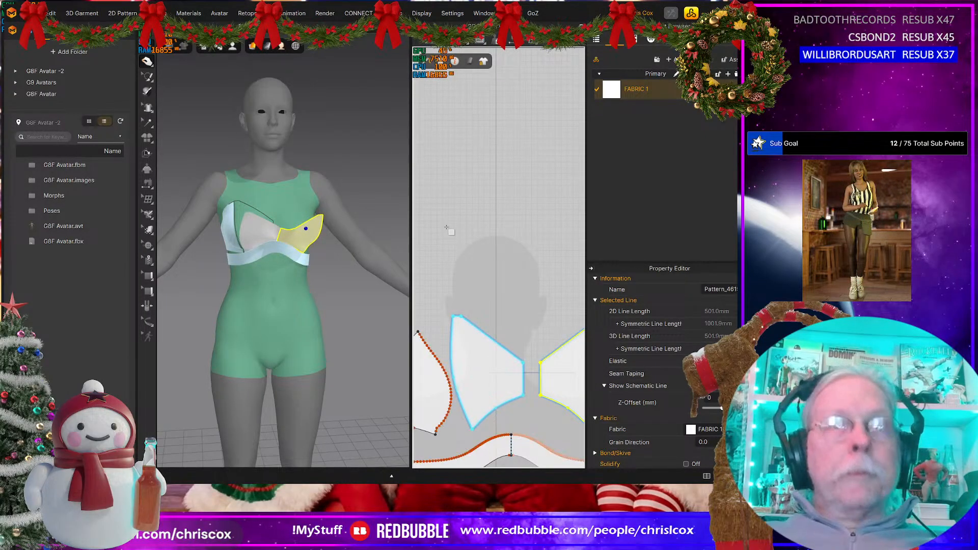
pyautogui.click(484, 282)
pyautogui.write('10')
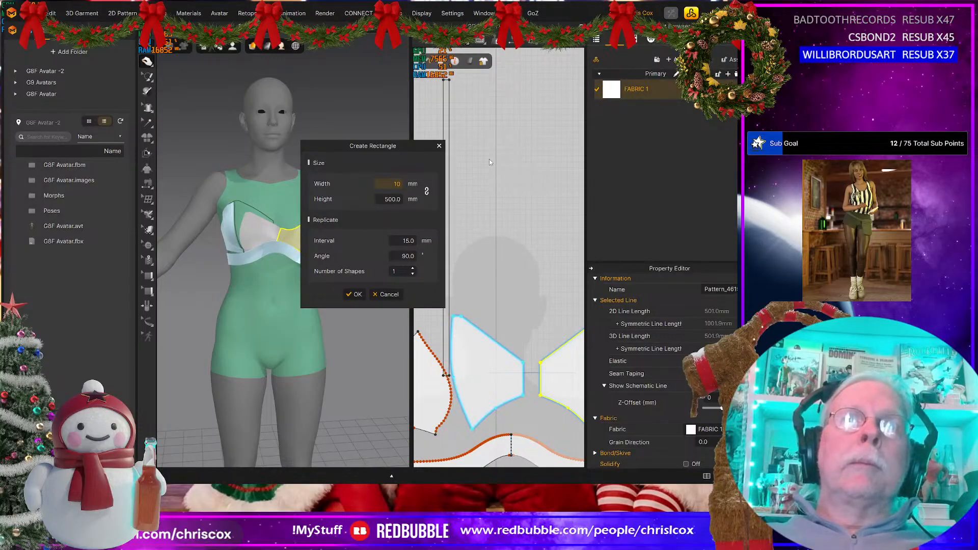
pyautogui.press('BackSpace')
pyautogui.write('2')
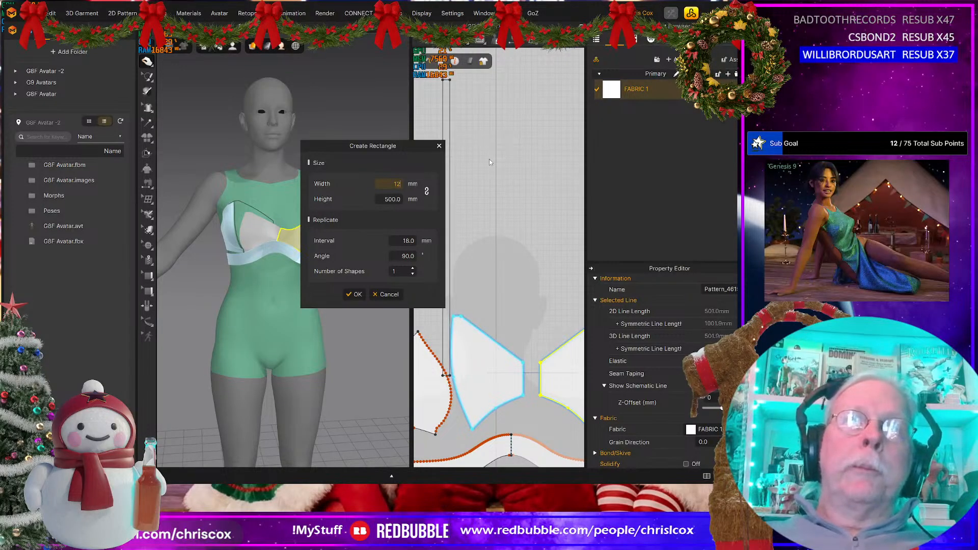
pyautogui.click(392, 199)
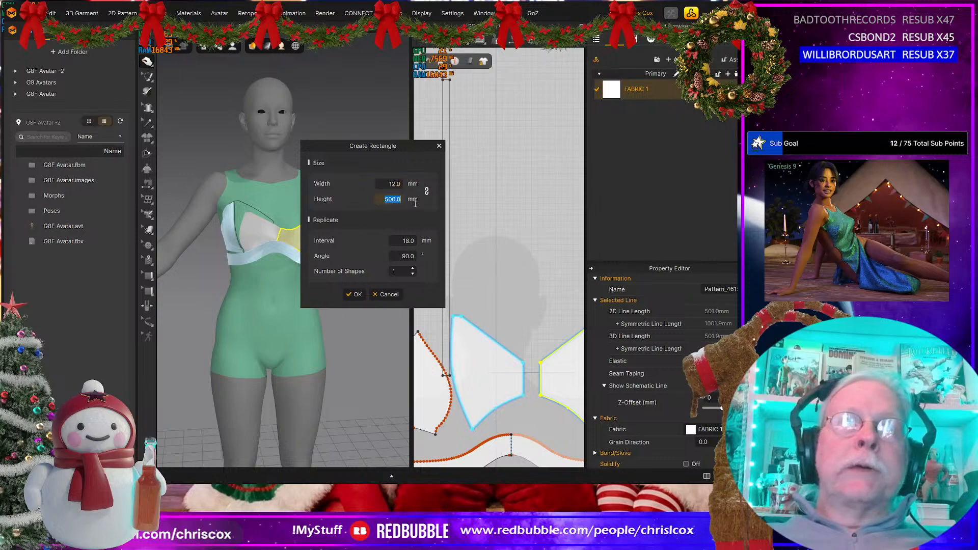
pyautogui.write('150')
pyautogui.press('Return')
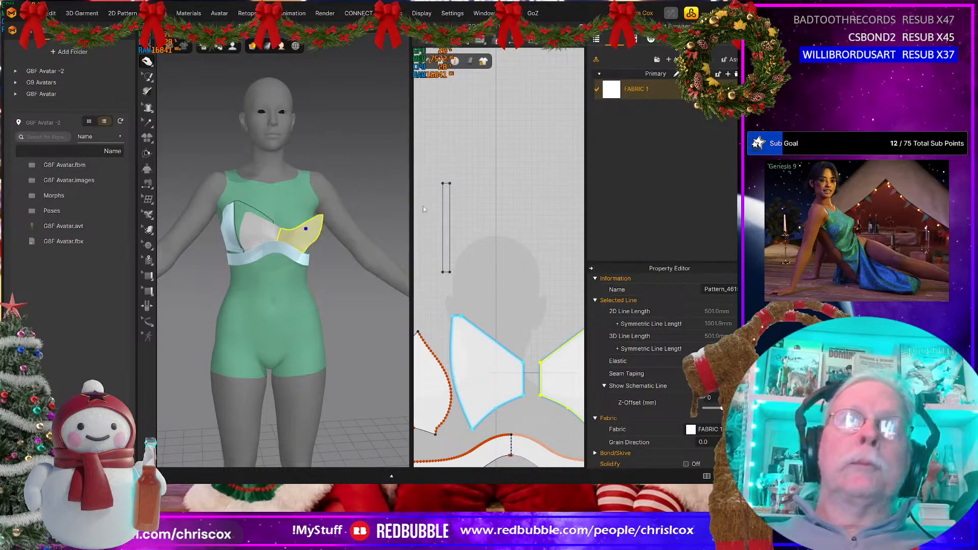
# Step: Delete the 12 mm wide strip pattern
pyautogui.moveTo(356, 195); pyautogui.dragTo(359, 364, button='middle')
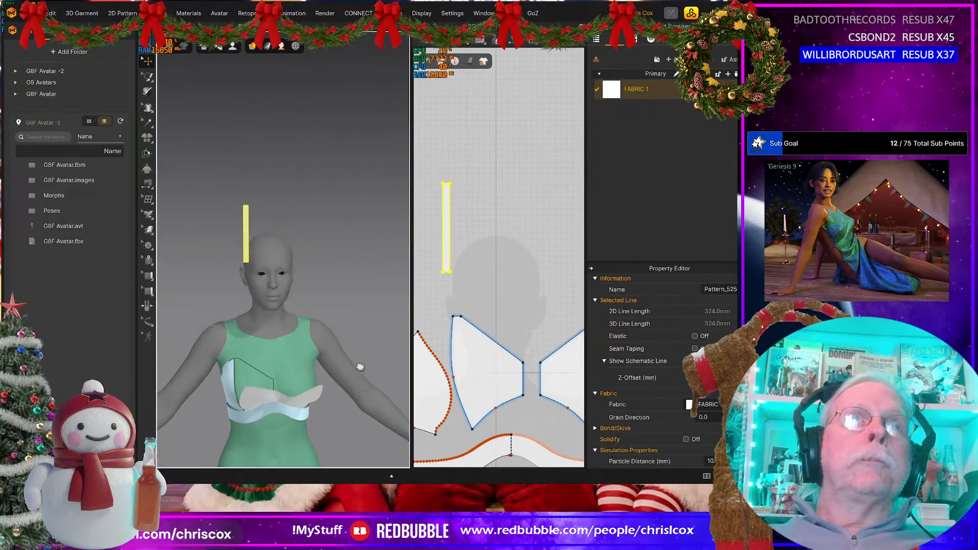
pyautogui.click(247, 258)
pyautogui.press('Delete')
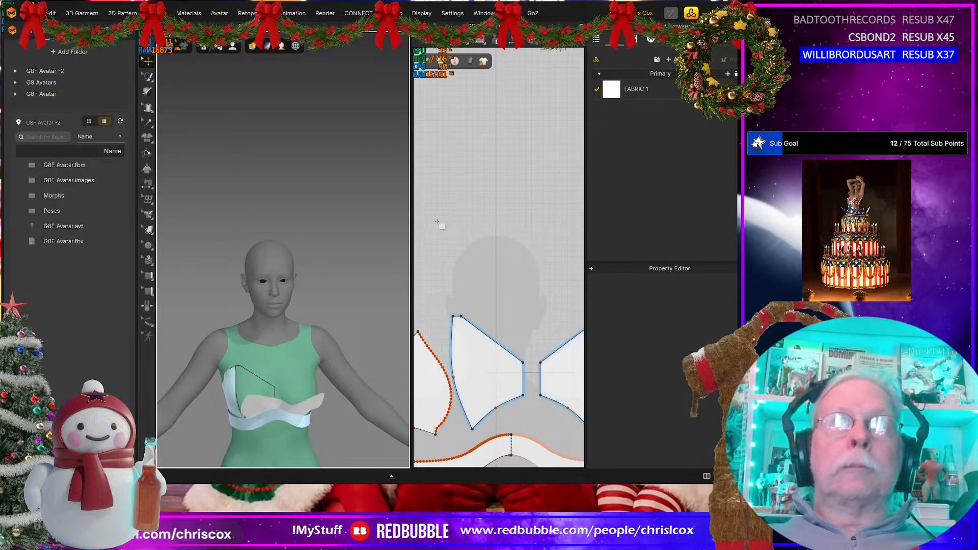
# Step: Create a rectangular strip pattern 10 mm wide and 150 mm high above the cups
pyautogui.click(425, 243)
pyautogui.write('1')
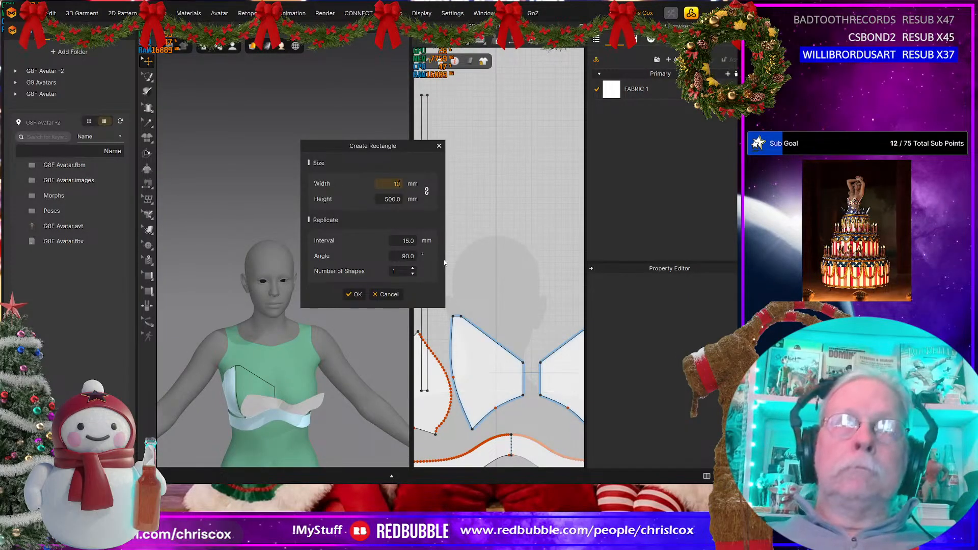
pyautogui.write('0')
pyautogui.press('Tab')
pyautogui.write('150')
pyautogui.press('Return')
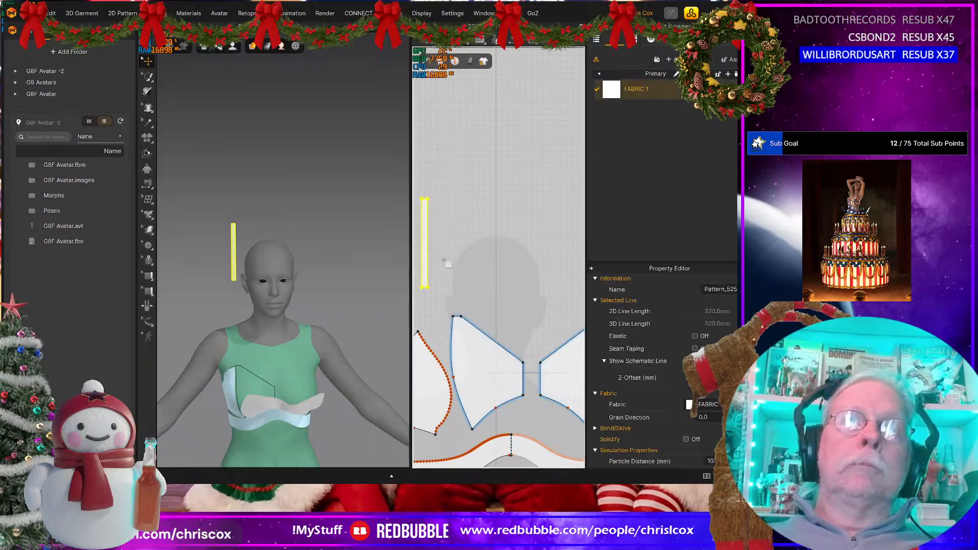
# Step: Rotate the new strip on the avatar so it lies horizontally, running front to back beside the head
pyautogui.moveTo(305, 300); pyautogui.dragTo(288, 253, button='right')
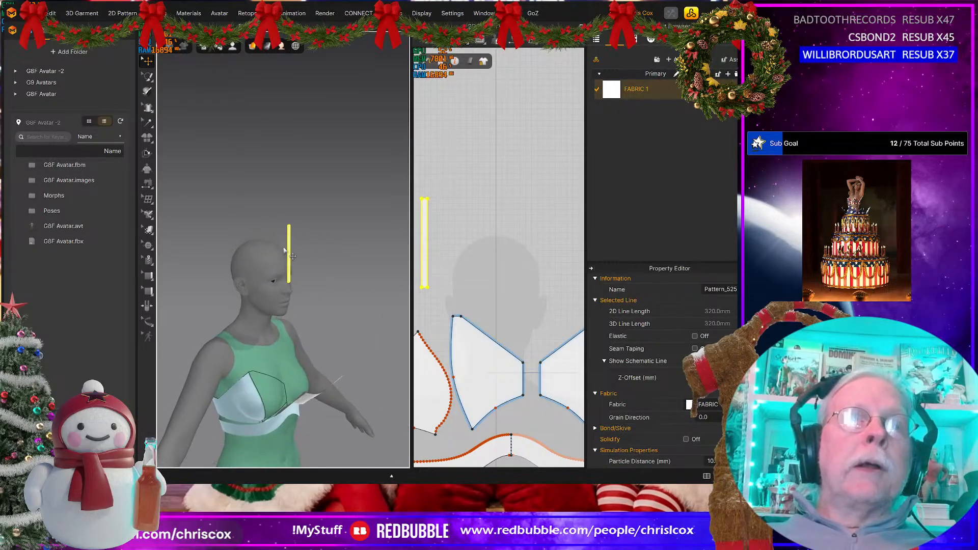
pyautogui.click(287, 250)
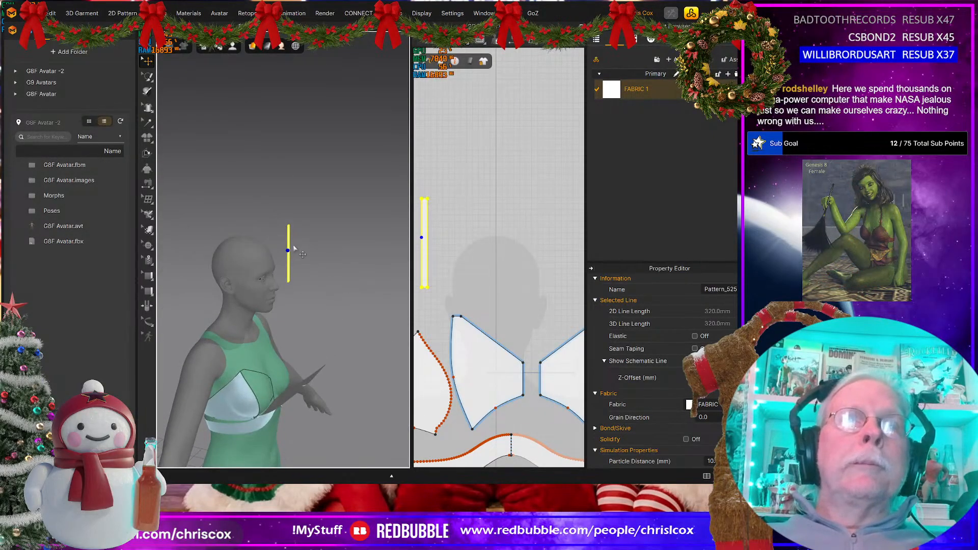
pyautogui.click(288, 250)
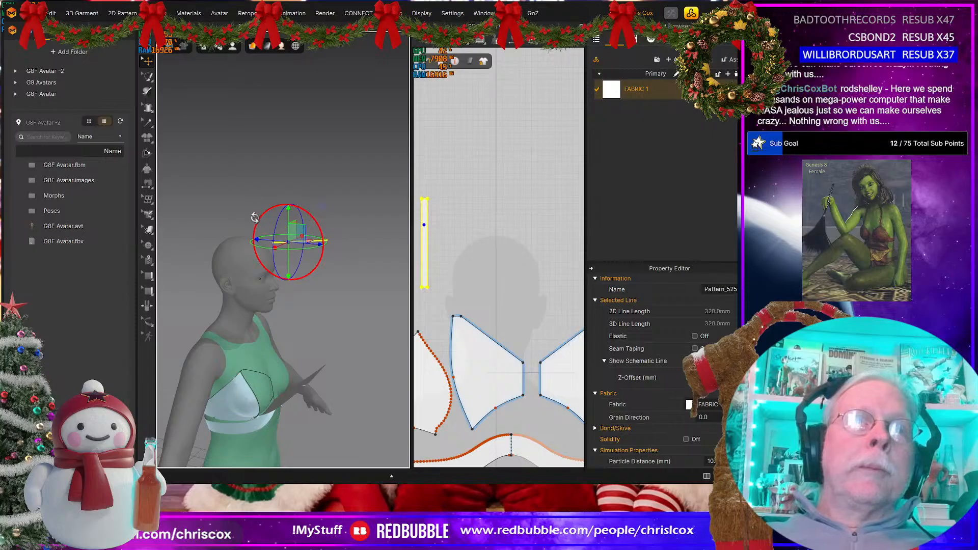
pyautogui.moveTo(307, 320); pyautogui.dragTo(362, 358, button='right')
pyautogui.moveTo(362, 357); pyautogui.dragTo(394, 319, button='middle')
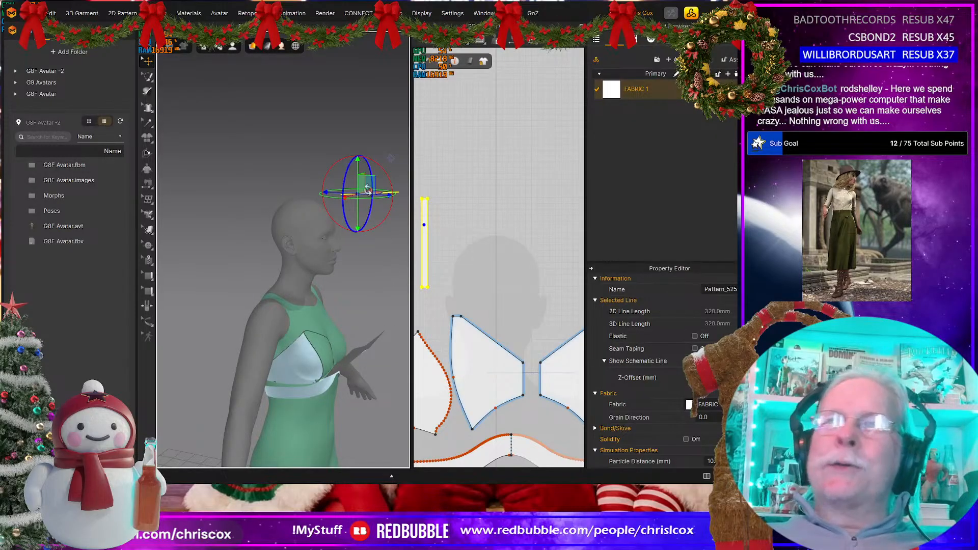
# Step: Position and tilt the strip on the avatar so it sits beside the neck just above the shoulder, running front to back
pyautogui.moveTo(366, 182); pyautogui.dragTo(285, 275)
pyautogui.moveTo(286, 308); pyautogui.dragTo(253, 333, button='right')
pyautogui.moveTo(349, 211); pyautogui.dragTo(362, 196)
pyautogui.moveTo(363, 216); pyautogui.dragTo(362, 244, button='right')
pyautogui.moveTo(365, 216); pyautogui.dragTo(357, 218)
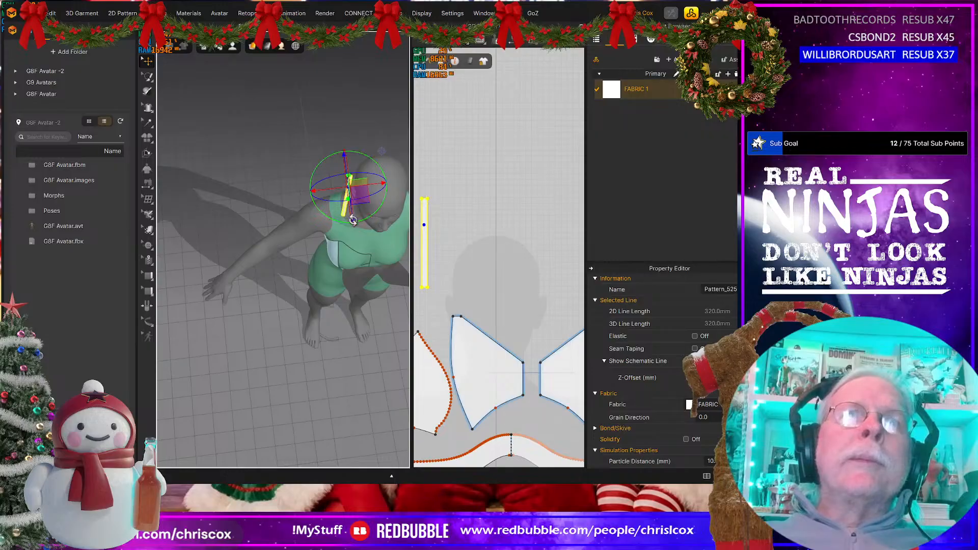
pyautogui.moveTo(354, 219); pyautogui.dragTo(414, 236, button='right')
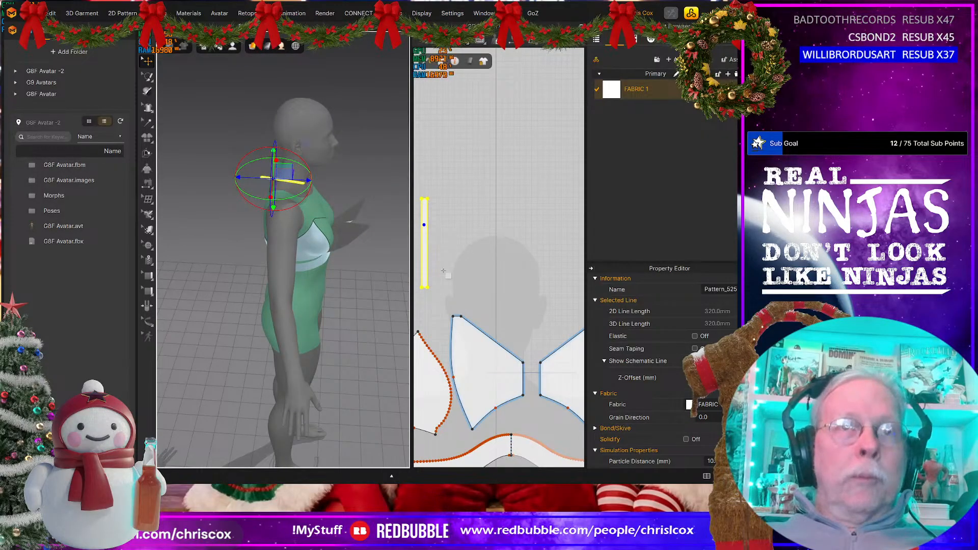
# Step: Set the length of the short top edge of the front cup piece to 10 mm
pyautogui.scroll(3, 443, 271)
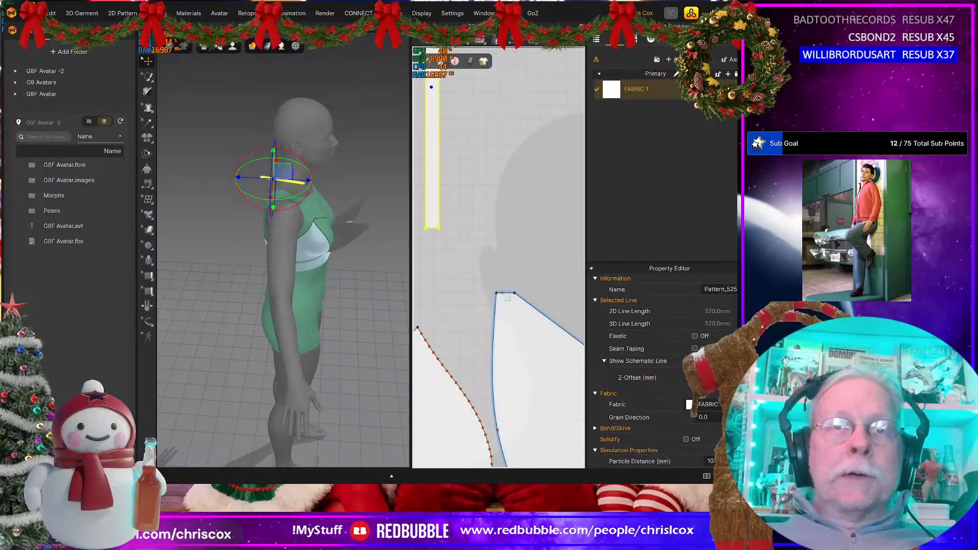
pyautogui.click(503, 294)
pyautogui.rightClick(503, 294)
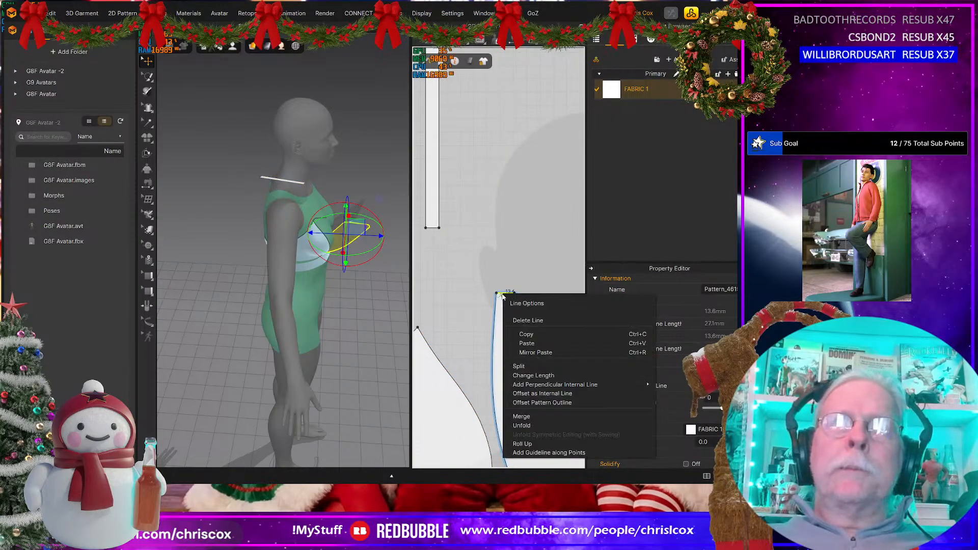
pyautogui.click(548, 375)
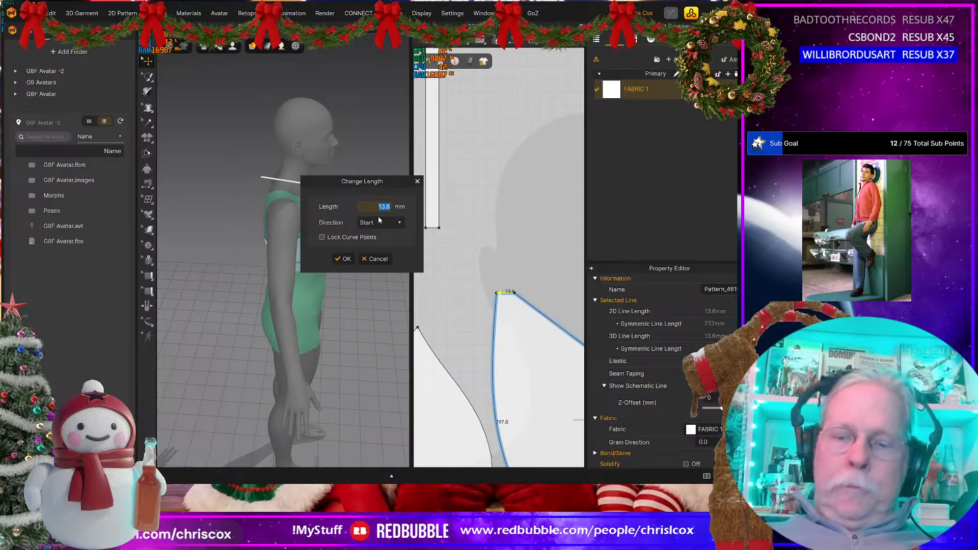
pyautogui.write('10')
pyautogui.click(343, 258)
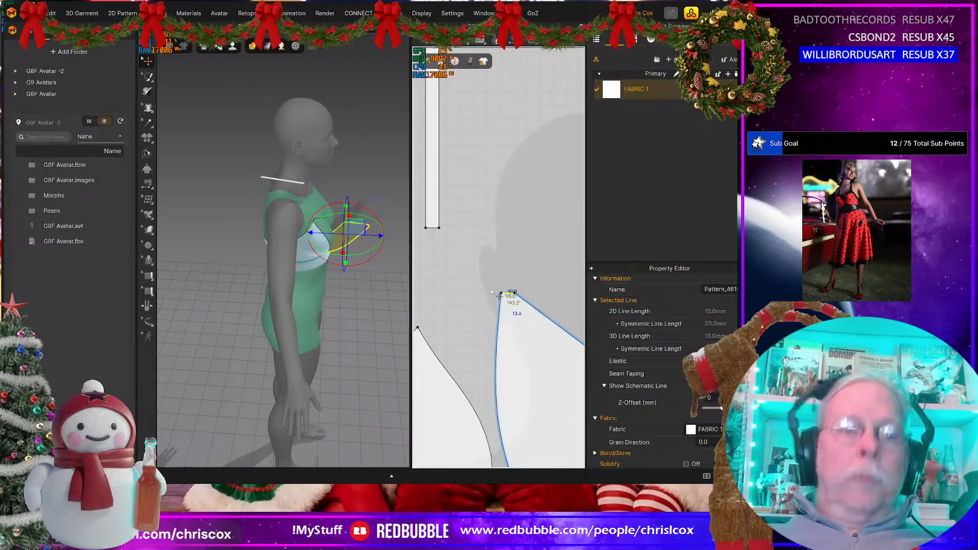
# Step: Sew the lower end of the strap strip to the short top edge of the front cup piece
pyautogui.press('n')
pyautogui.click(437, 229)
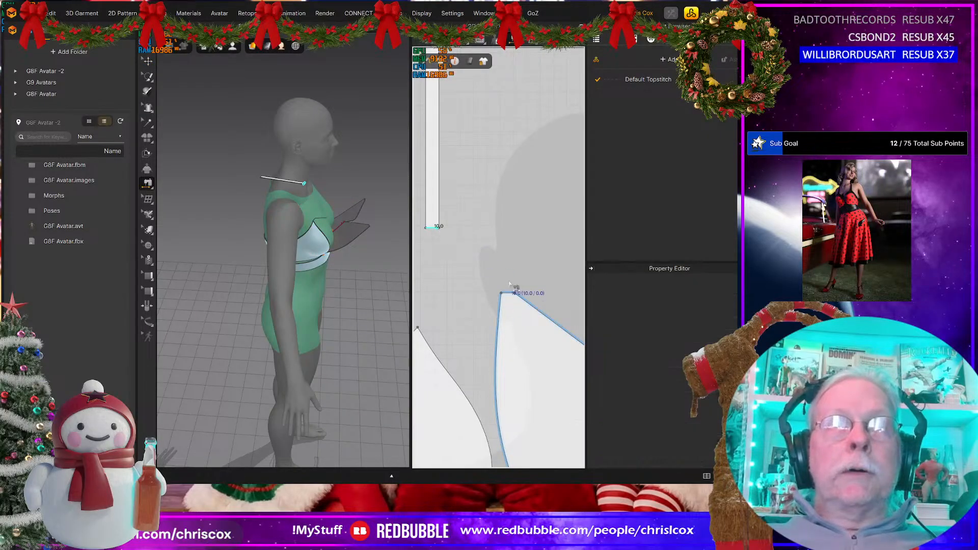
pyautogui.click(511, 291)
pyautogui.scroll(-4, 512, 290)
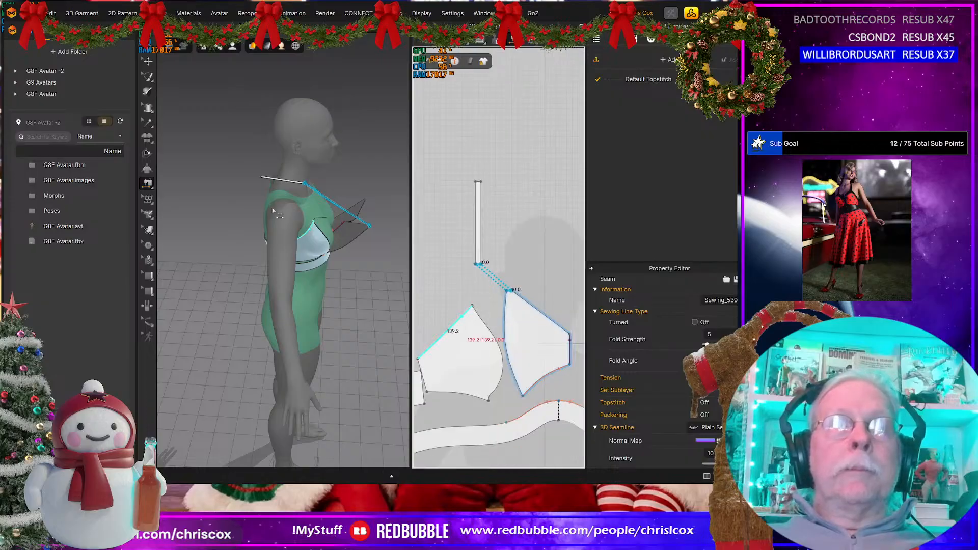
# Step: Paste a linked symmetric copy of the strap, including its sewing, on the other side of the centre line
pyautogui.press('q')
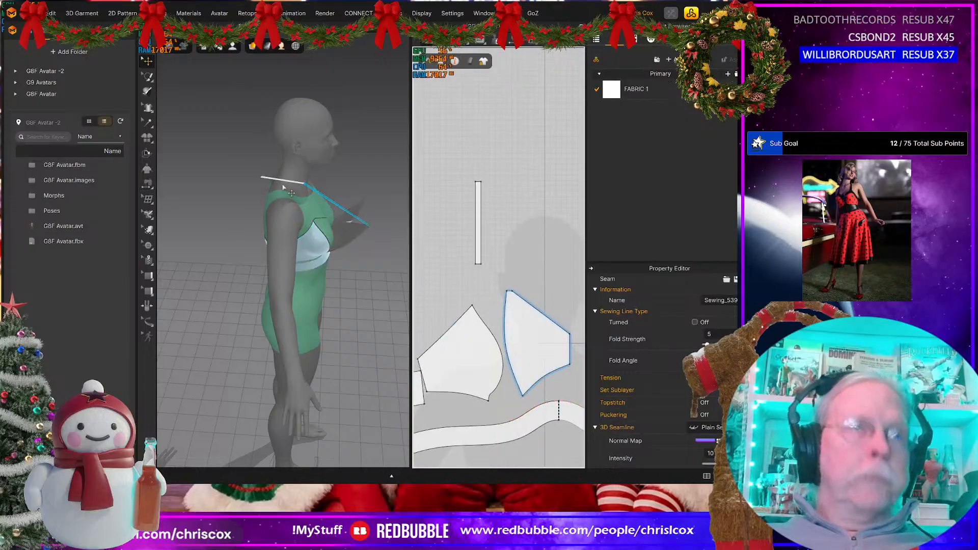
pyautogui.click(480, 226)
pyautogui.hotkey('ctrl', 'c')
pyautogui.hotkey('ctrl', 'v')
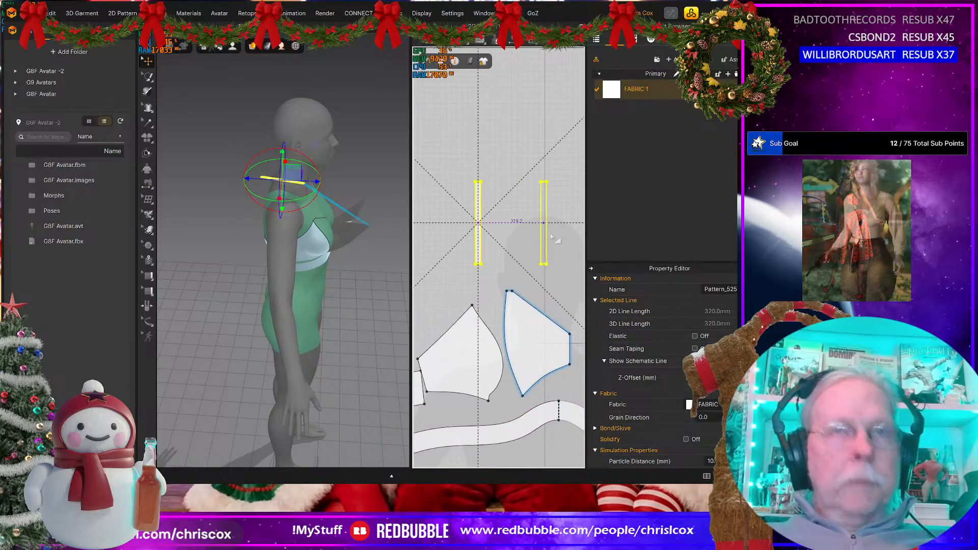
pyautogui.click(565, 236)
# Step: Sew the upper ends of the two straps together to close the halter behind the neck
pyautogui.press('n')
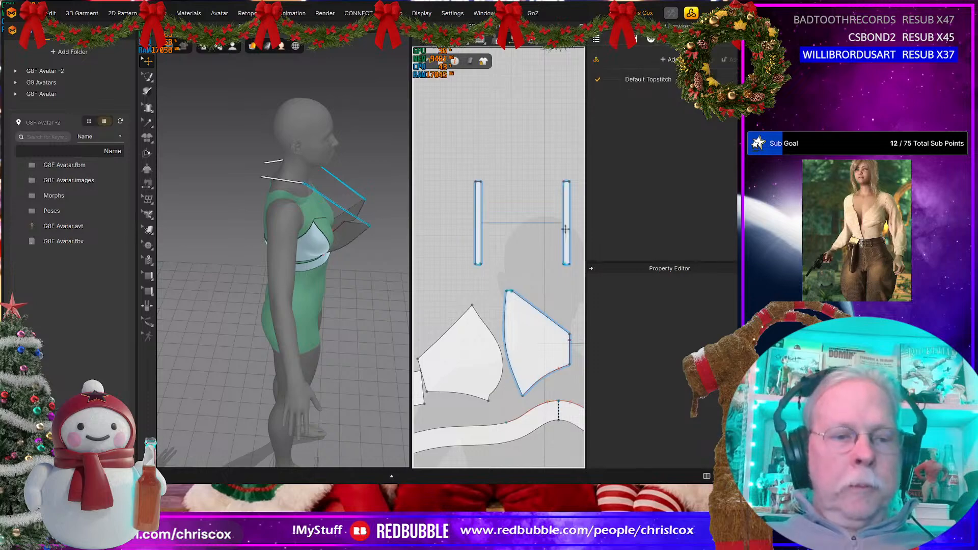
pyautogui.click(564, 186)
pyautogui.click(566, 182)
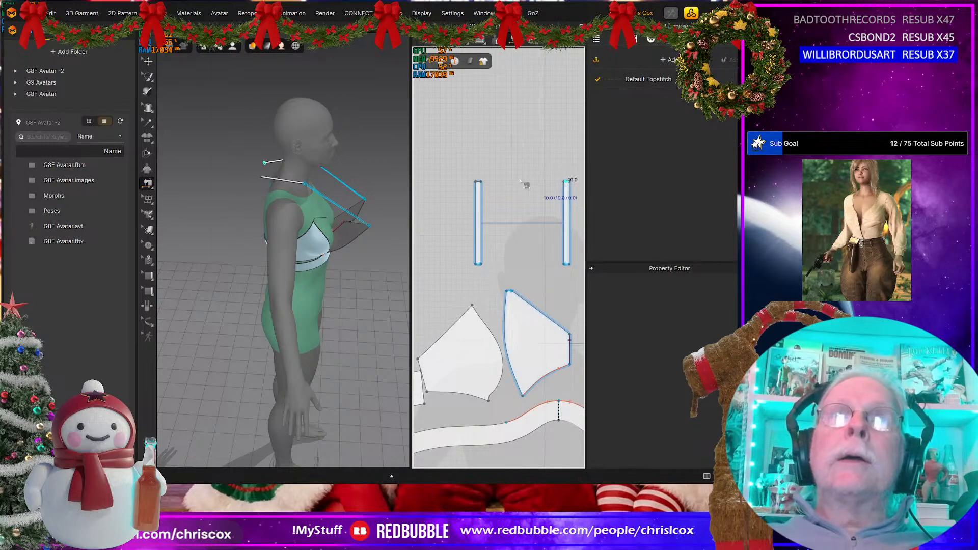
pyautogui.click(487, 185)
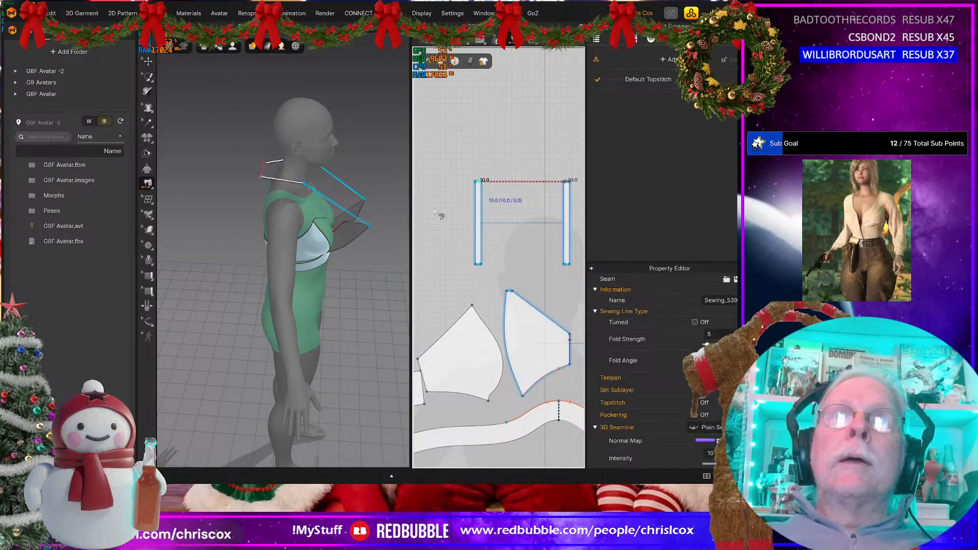
# Step: Simulate the garment to drape the halter straps around the neck, and inspect the cups, side piece and back band
pyautogui.press('space')
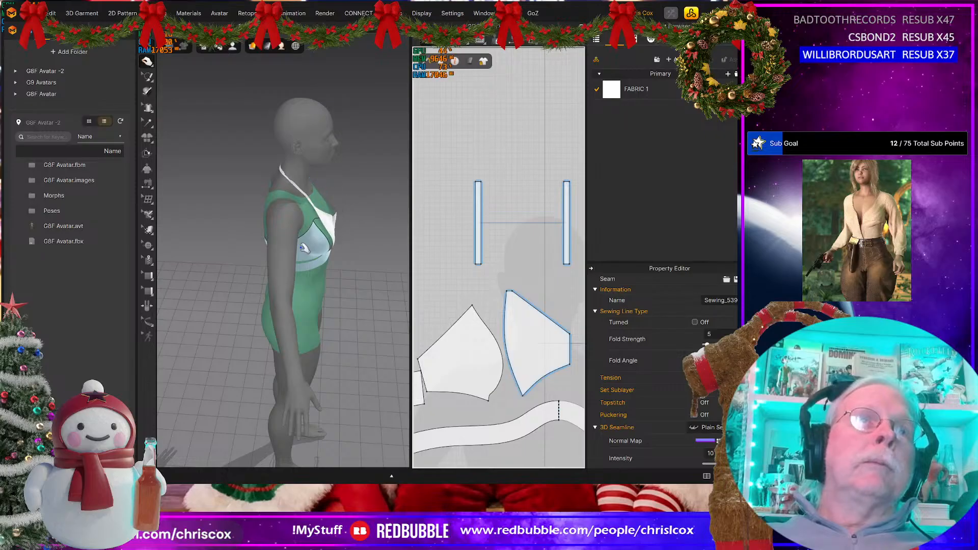
pyautogui.press('2')
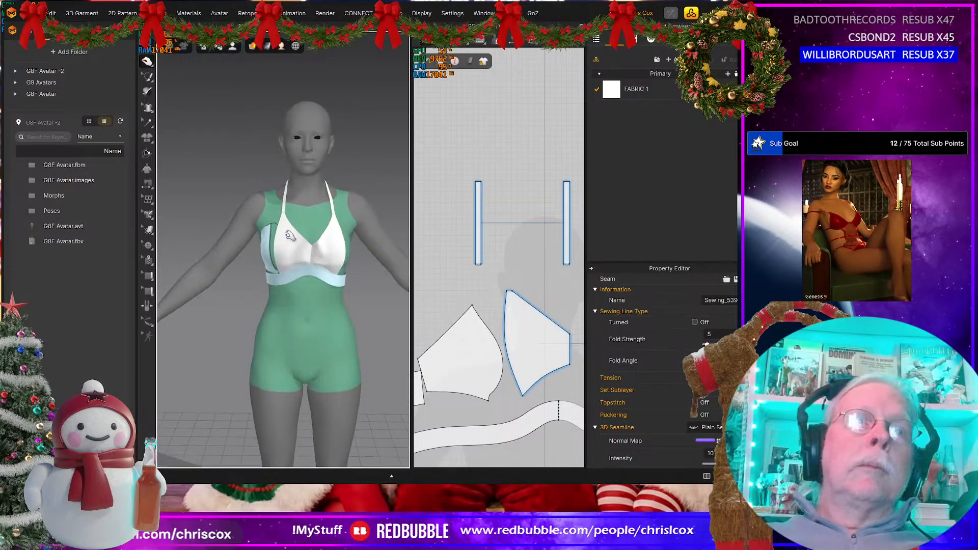
pyautogui.click(287, 235)
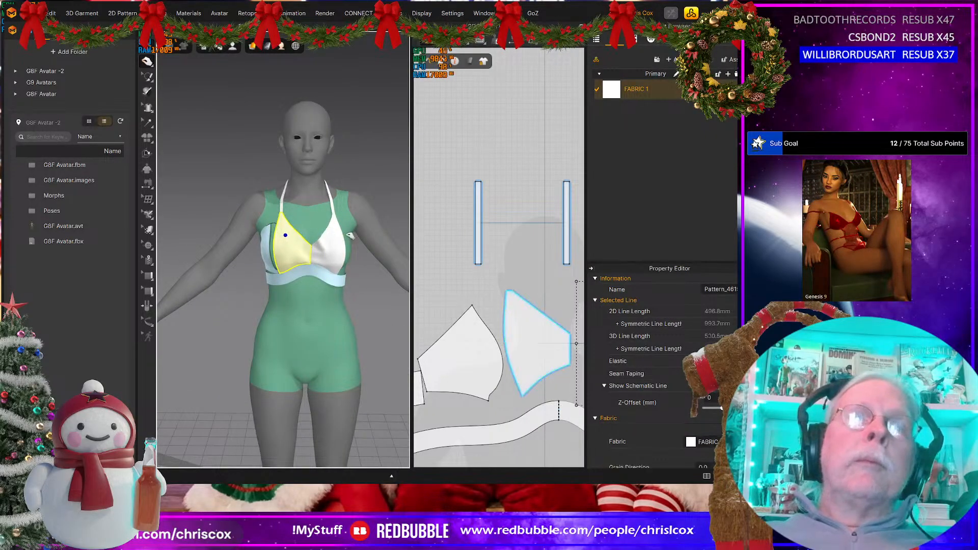
pyautogui.click(280, 239)
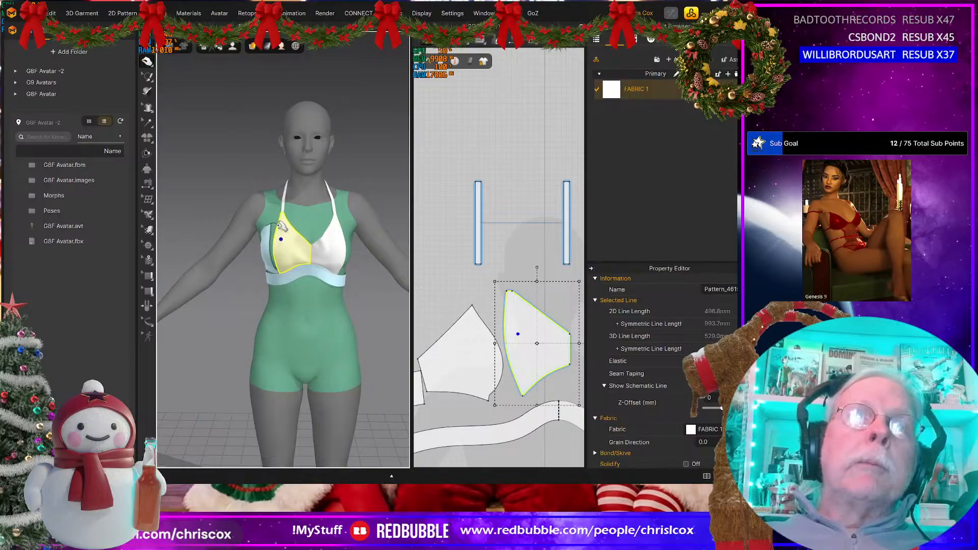
pyautogui.click(272, 235)
pyautogui.moveTo(430, 347); pyautogui.dragTo(474, 268, button='middle')
pyautogui.moveTo(312, 285); pyautogui.dragTo(436, 279, button='right')
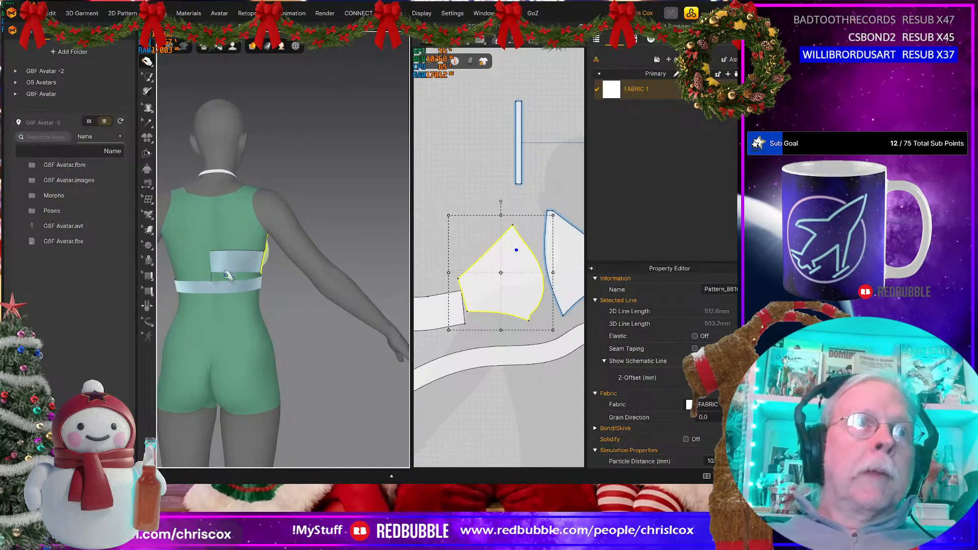
pyautogui.moveTo(293, 307); pyautogui.dragTo(262, 308, button='right')
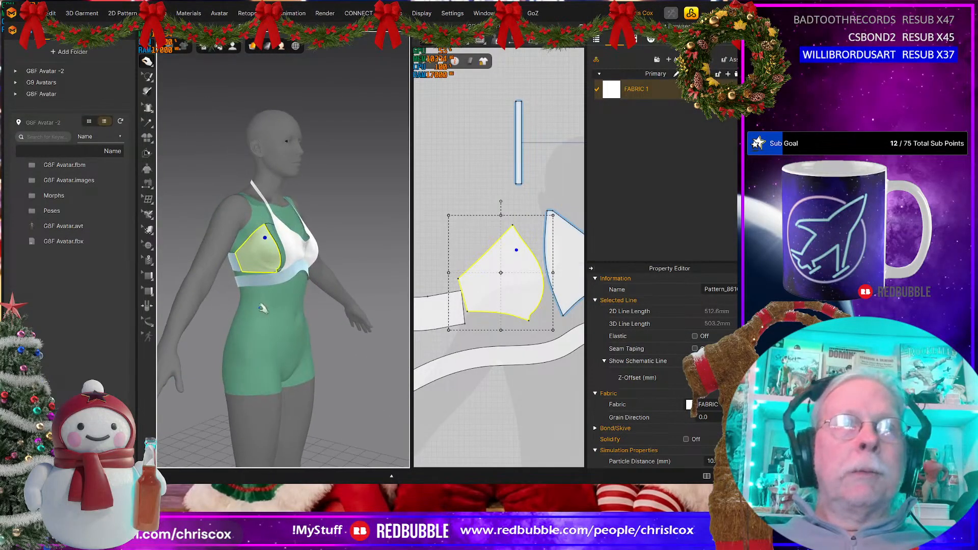
pyautogui.moveTo(362, 324); pyautogui.dragTo(402, 318, button='right')
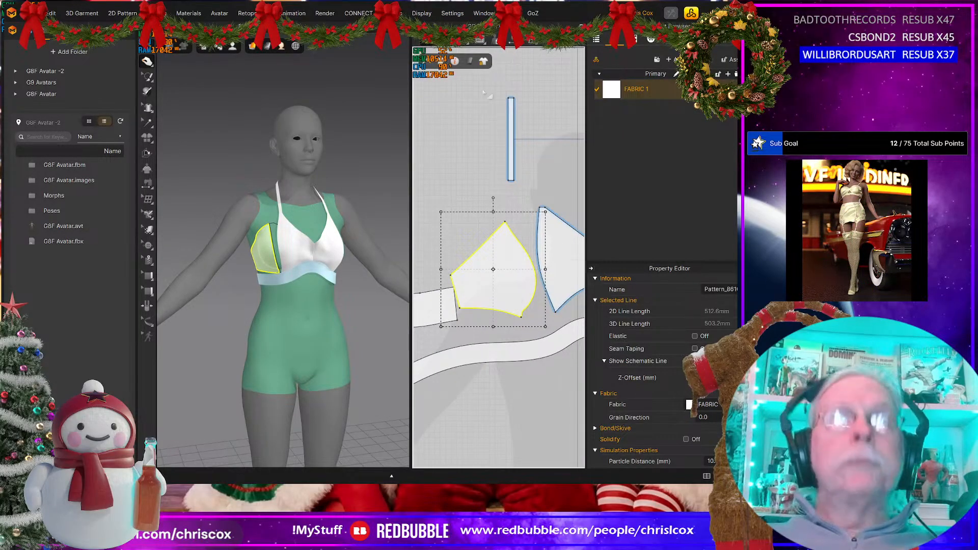
# Step: Draw a four-cornered polygon pattern over the old side cup piece, tracing its corners
pyautogui.click(467, 43)
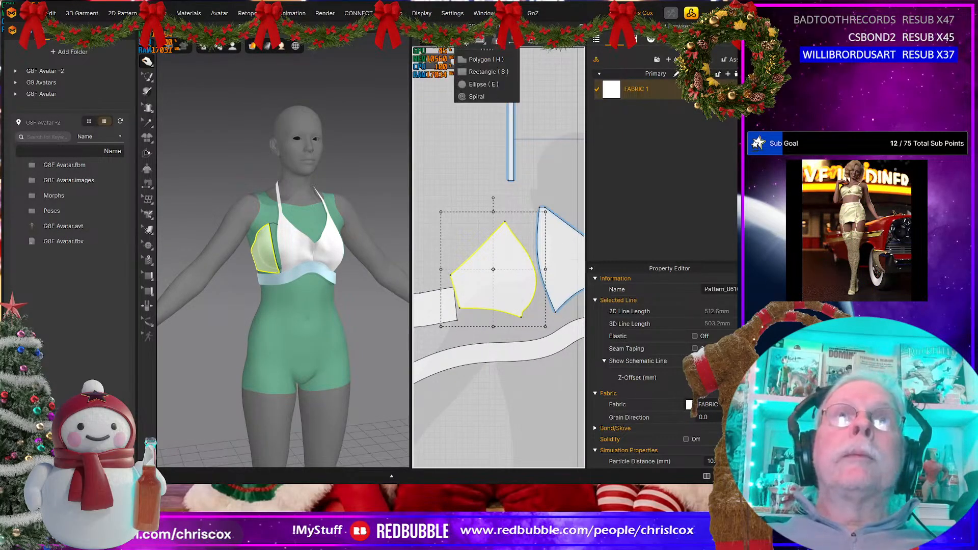
pyautogui.click(469, 64)
pyautogui.click(505, 224)
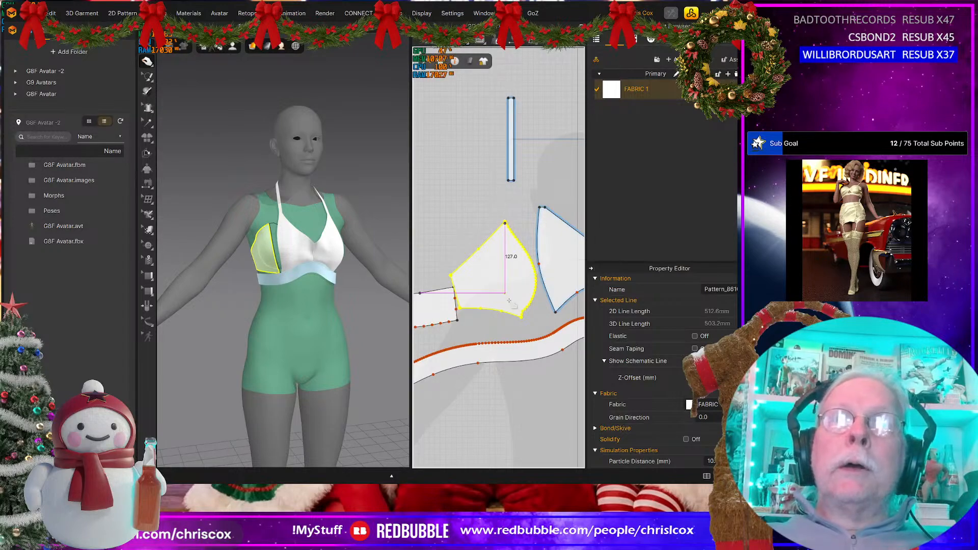
pyautogui.click(522, 313)
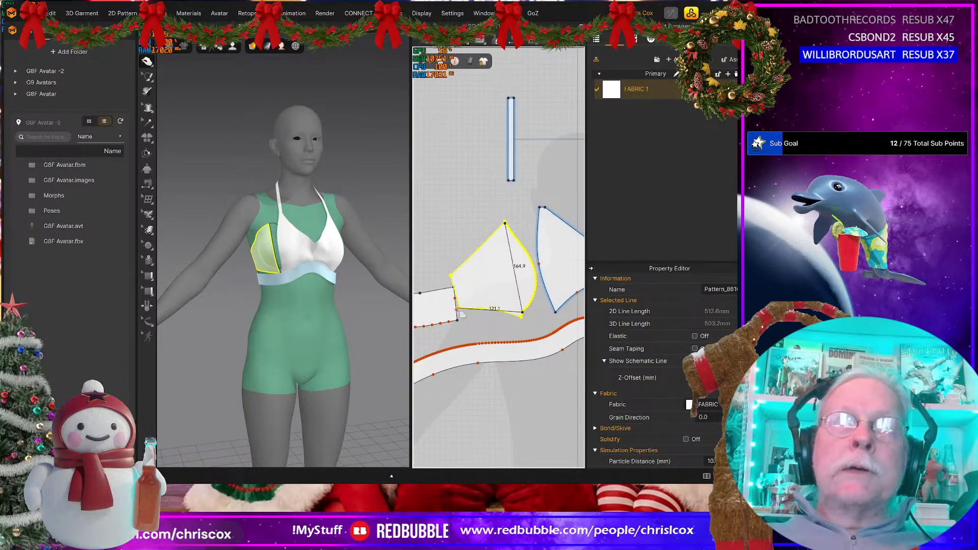
pyautogui.click(460, 309)
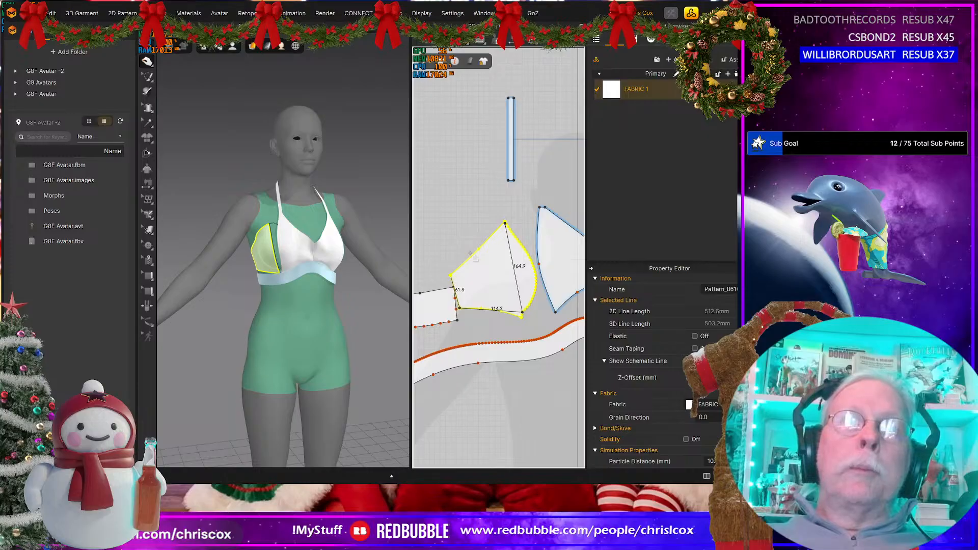
pyautogui.click(504, 223)
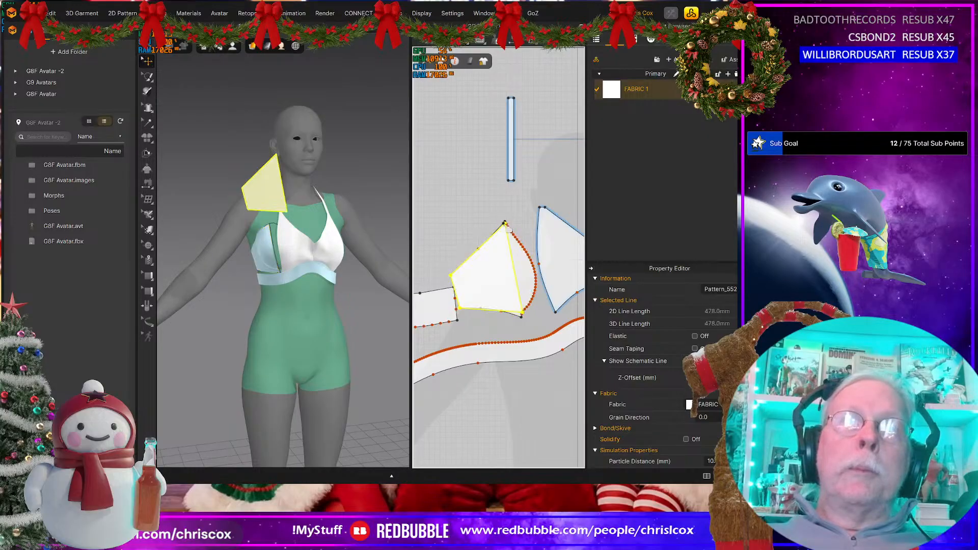
pyautogui.press('a')
pyautogui.moveTo(495, 265); pyautogui.dragTo(480, 221)
pyautogui.hotkey('ctrl', 'z')
# Step: Curve the bottom and front edges of the new side piece to follow the outline of the old piece
pyautogui.press('z')
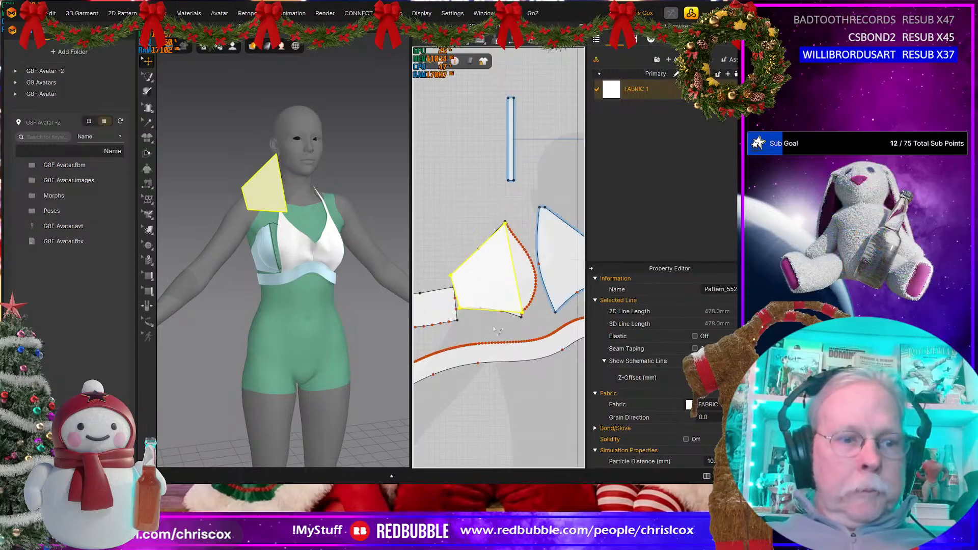
pyautogui.click(487, 311)
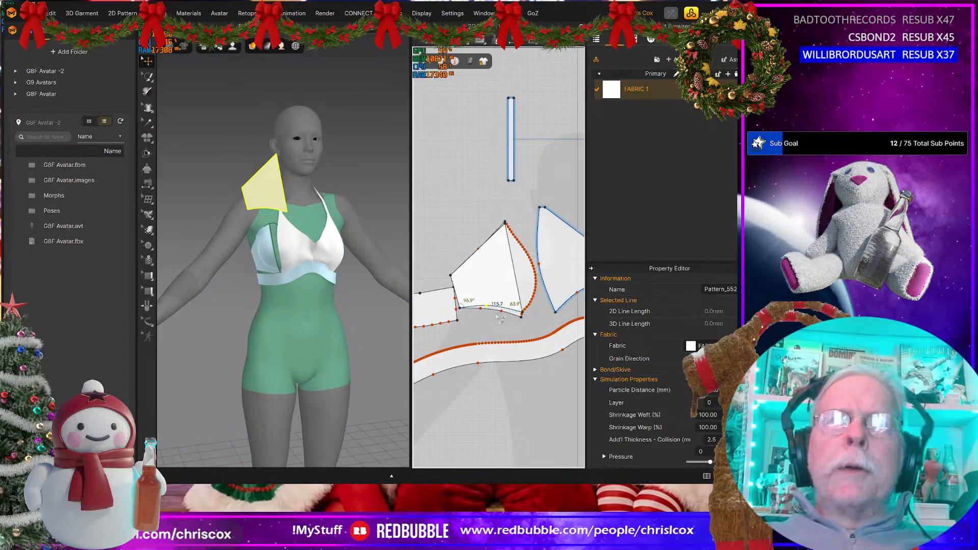
pyautogui.moveTo(501, 318); pyautogui.dragTo(482, 335, button='middle')
pyautogui.moveTo(498, 298); pyautogui.dragTo(516, 289)
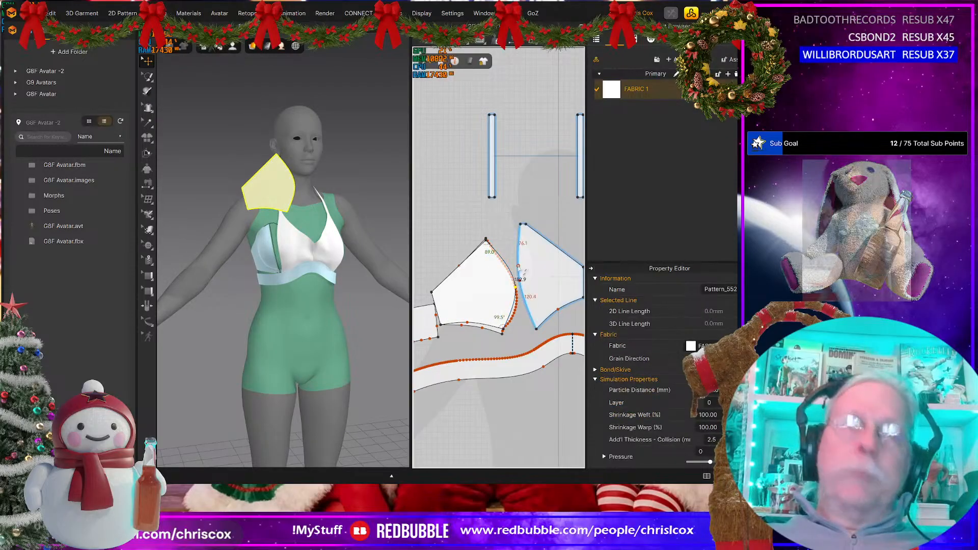
# Step: Set the new side piece's curved front edge to 196.5 mm, matching the side edge of the front cup
pyautogui.click(518, 261)
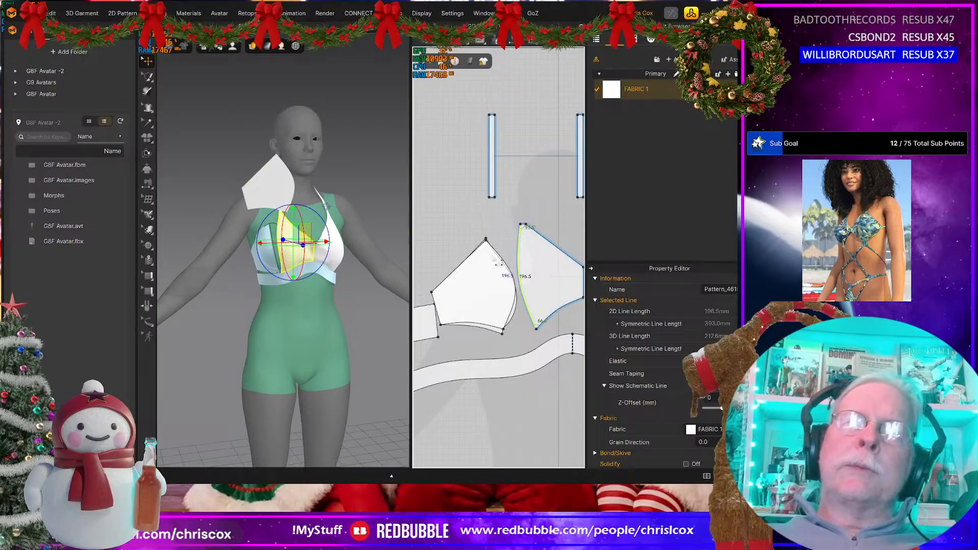
pyautogui.click(498, 255)
pyautogui.rightClick(501, 257)
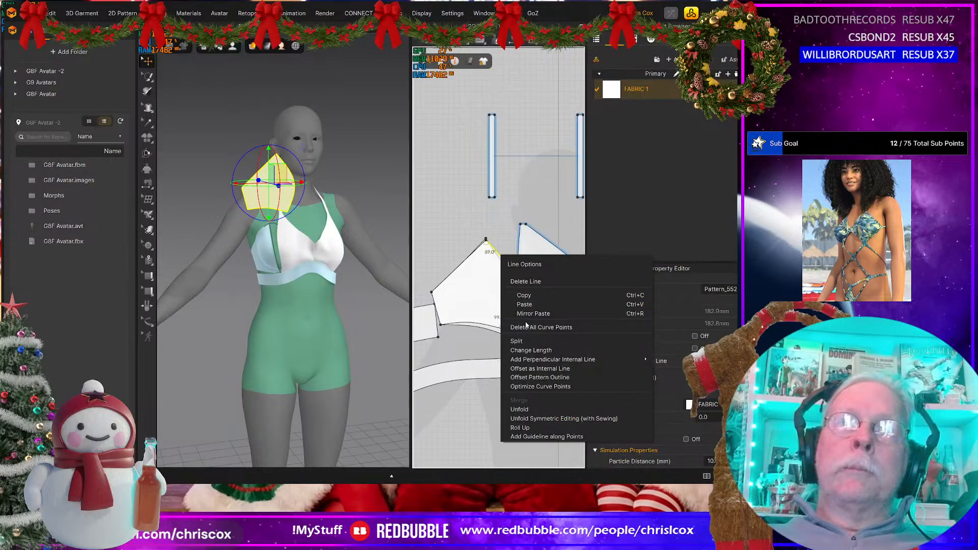
pyautogui.click(531, 351)
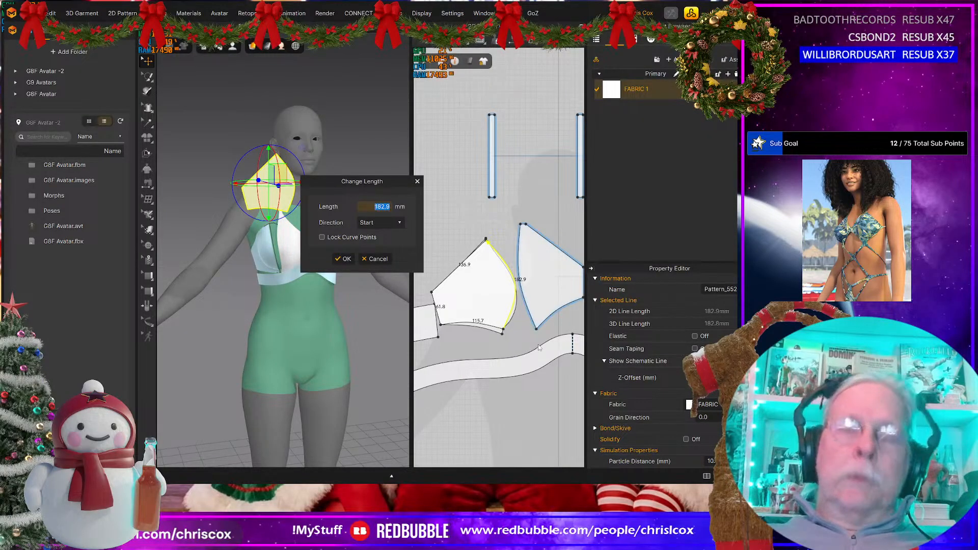
pyautogui.write('196.5')
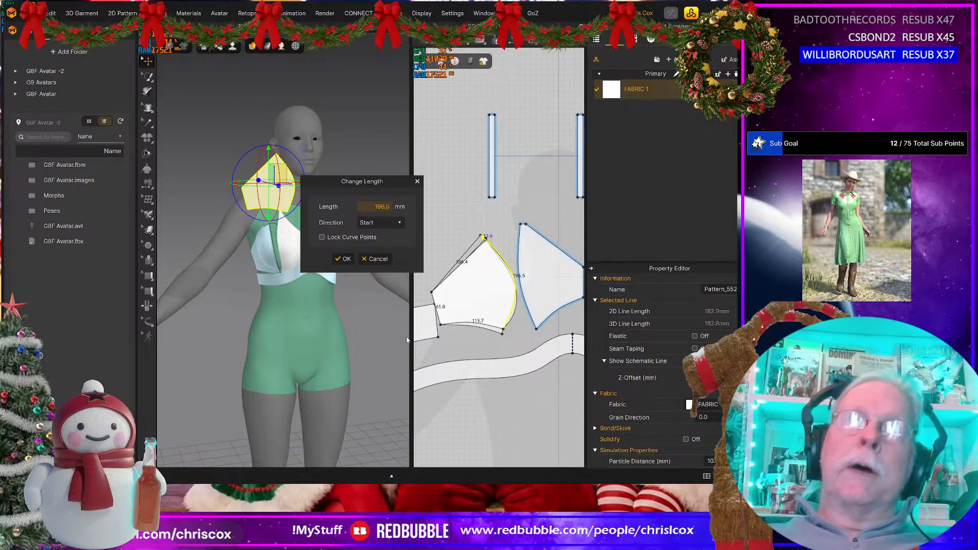
pyautogui.click(350, 261)
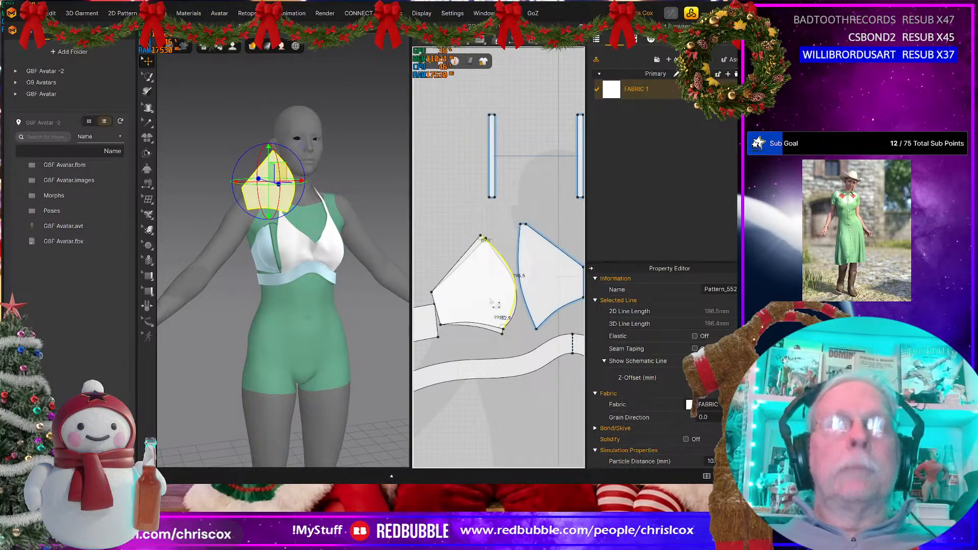
# Step: Delete the old side cup piece underneath the newly traced one
pyautogui.press('a')
pyautogui.moveTo(493, 300); pyautogui.dragTo(472, 279)
pyautogui.click(496, 319)
pyautogui.press('Delete')
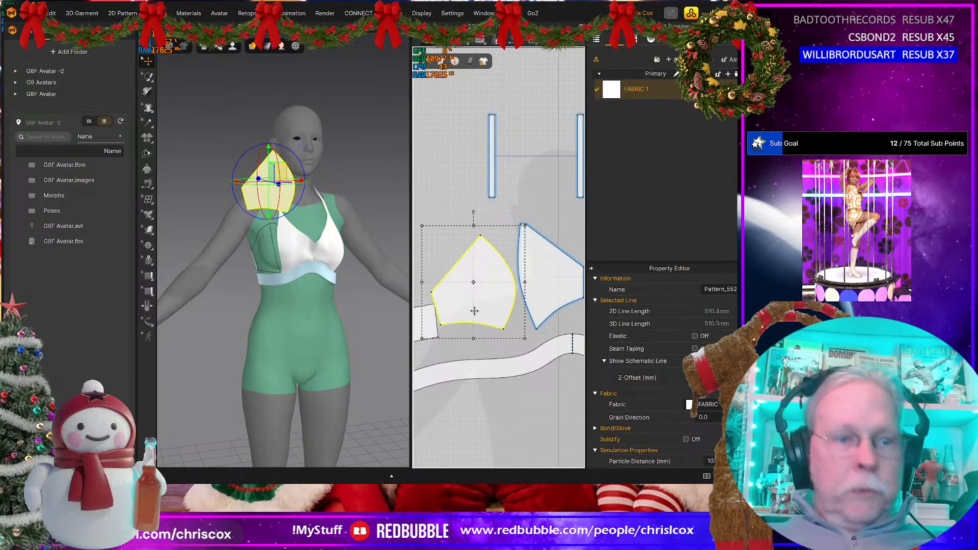
# Step: Sew the new side piece's curved front edge to the front cup and its bottom edge to the under-bust band
pyautogui.press('n')
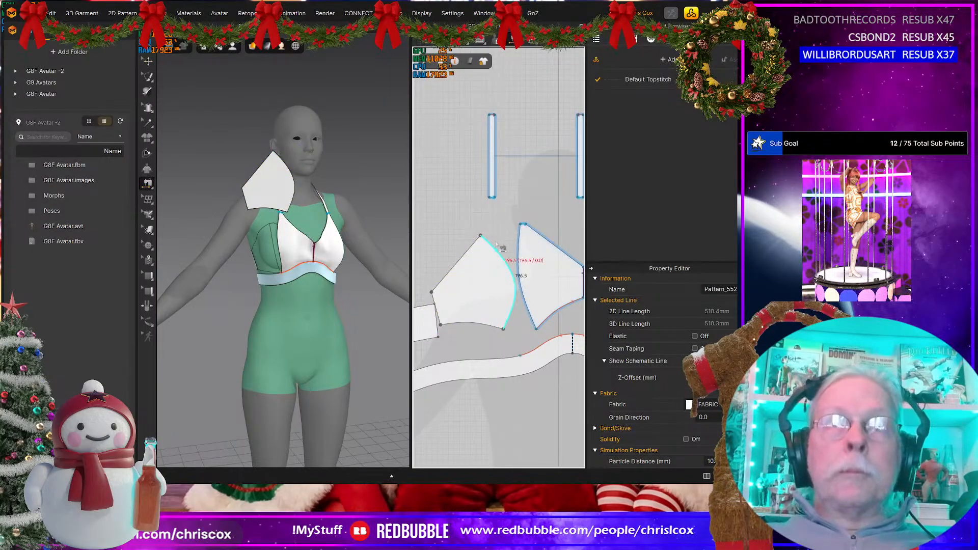
pyautogui.click(529, 249)
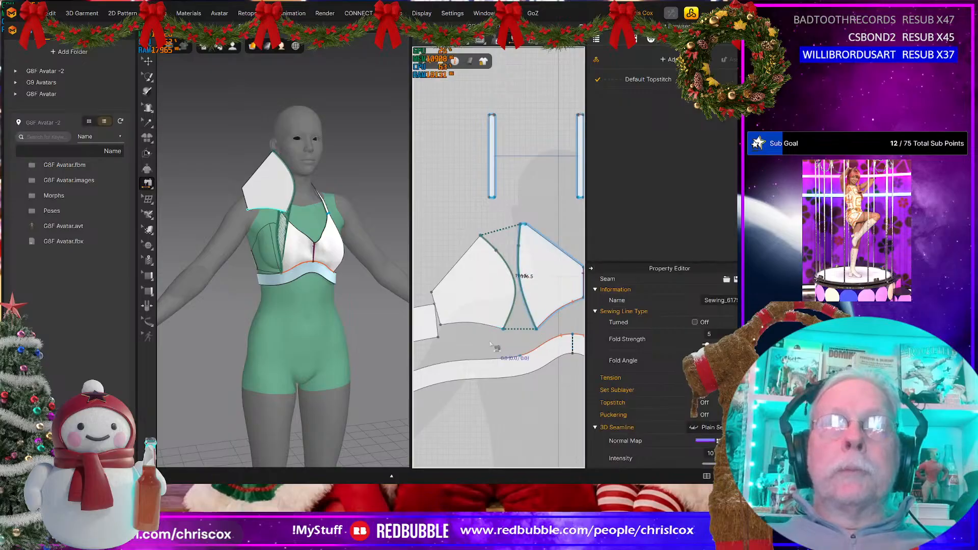
pyautogui.hotkey('ctrl', 'z')
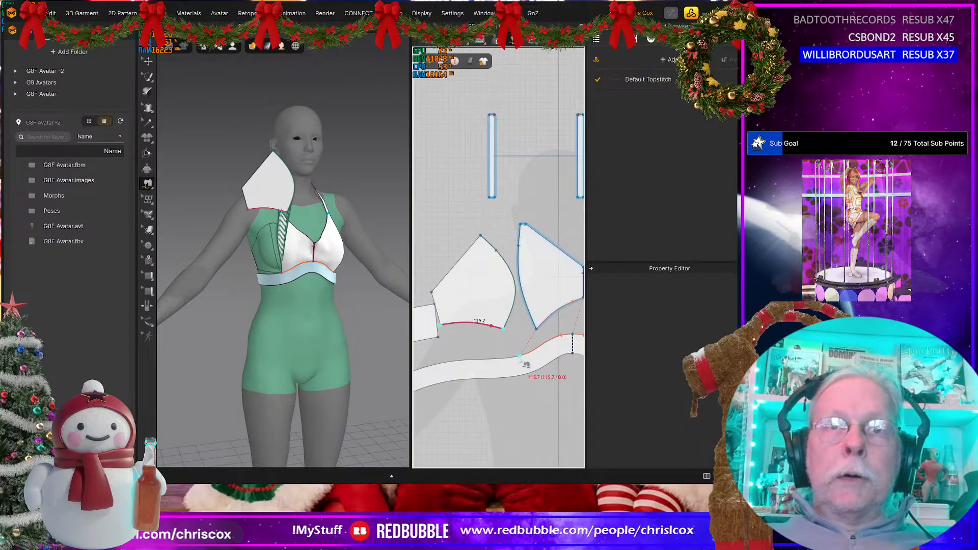
pyautogui.click(462, 363)
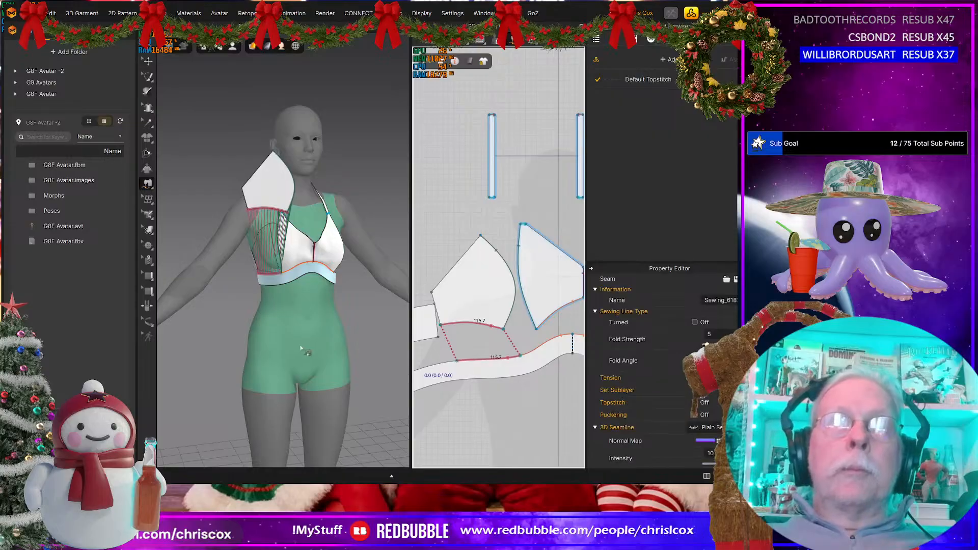
# Step: Create a symmetric copy of the side piece and place it beside the opposite front cup
pyautogui.scroll(-3, 488, 342)
pyautogui.moveTo(489, 340); pyautogui.dragTo(440, 332, button='middle')
pyautogui.press('a')
pyautogui.click(485, 320)
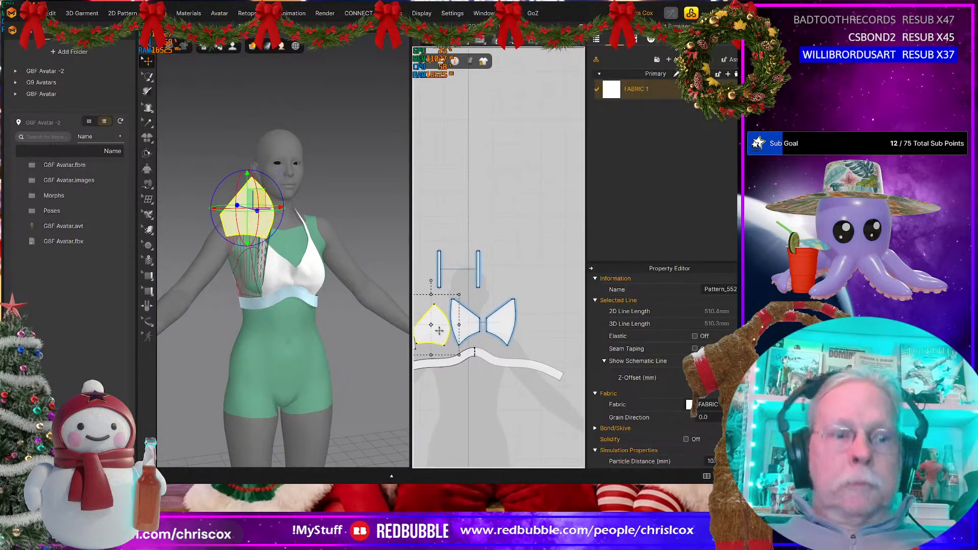
pyautogui.hotkey('ctrl', 'd')
pyautogui.click(540, 323)
# Step: Simulate the garment and tug both side pieces until they settle around the bust
pyautogui.press('space')
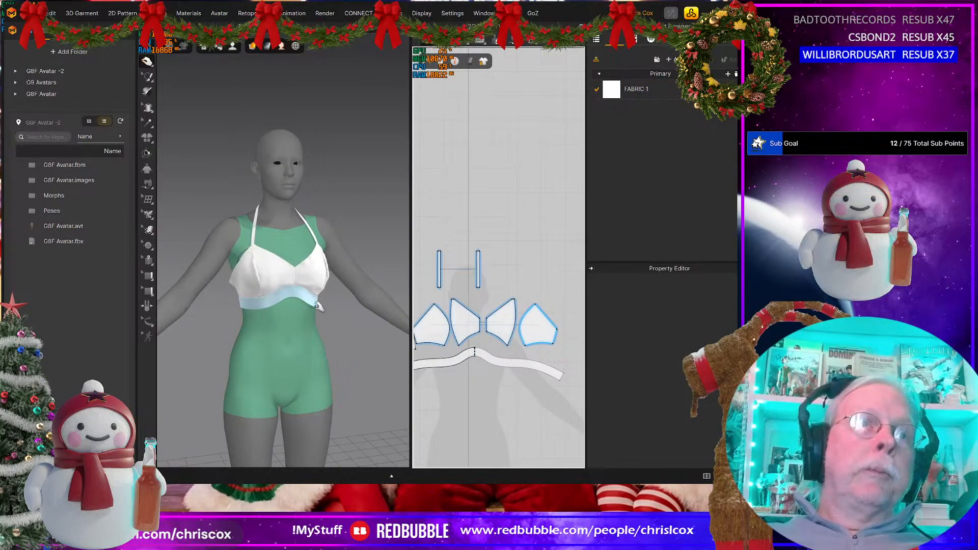
pyautogui.click(252, 244)
pyautogui.moveTo(269, 260); pyautogui.dragTo(239, 280)
pyautogui.moveTo(240, 280); pyautogui.dragTo(320, 251, button='right')
pyautogui.click(337, 275)
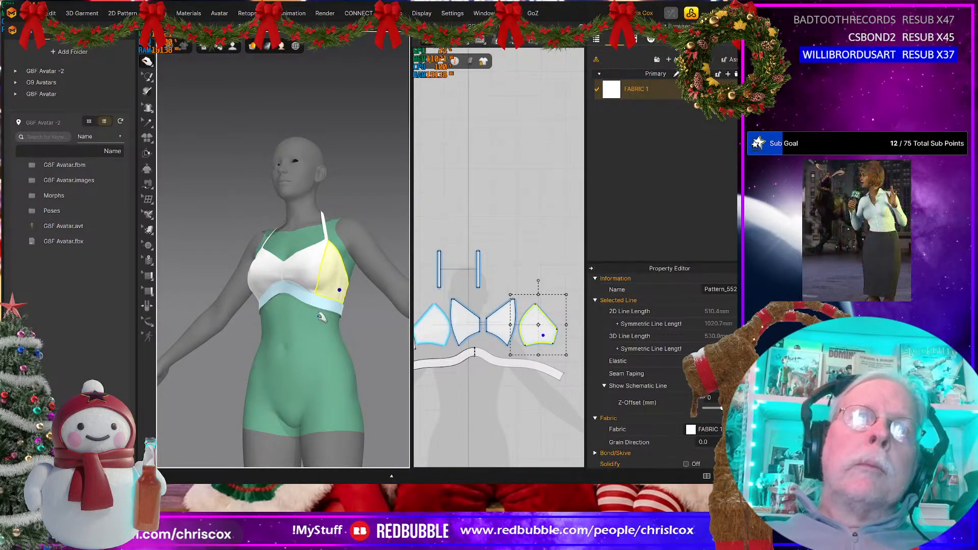
pyautogui.moveTo(346, 290); pyautogui.dragTo(272, 285, button='right')
pyautogui.click(269, 297)
pyautogui.click(273, 291)
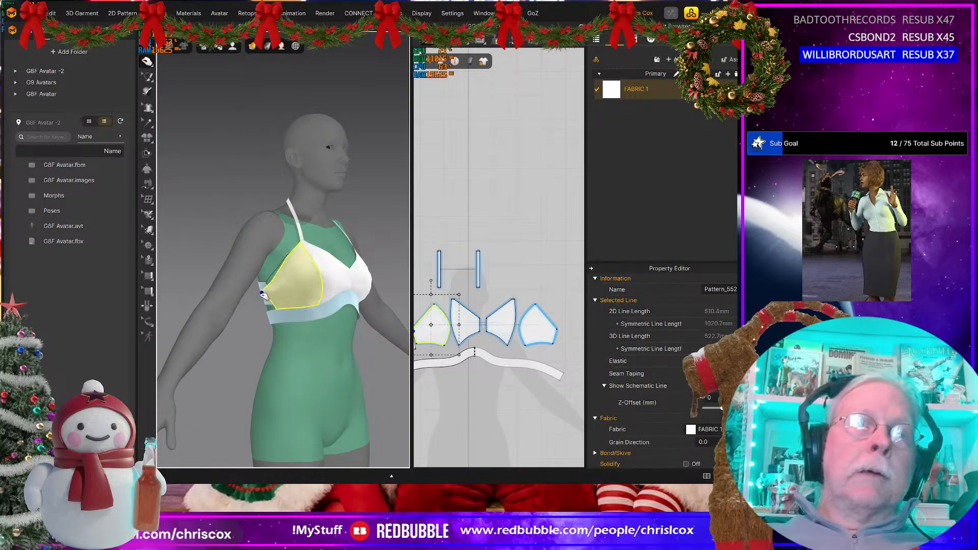
pyautogui.moveTo(394, 331); pyautogui.dragTo(507, 328, button='right')
pyautogui.moveTo(507, 328); pyautogui.dragTo(356, 327, button='middle')
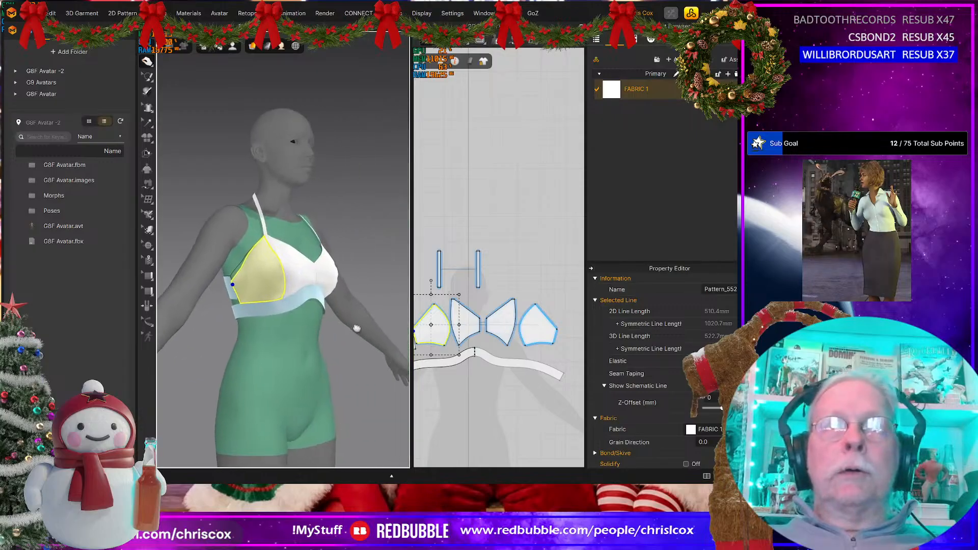
# Step: Set the side piece's short back edge to 60 mm, changing the length in the End direction
pyautogui.moveTo(460, 382); pyautogui.dragTo(562, 360, button='middle')
pyautogui.moveTo(491, 328); pyautogui.dragTo(461, 328)
pyautogui.scroll(3, 460, 349)
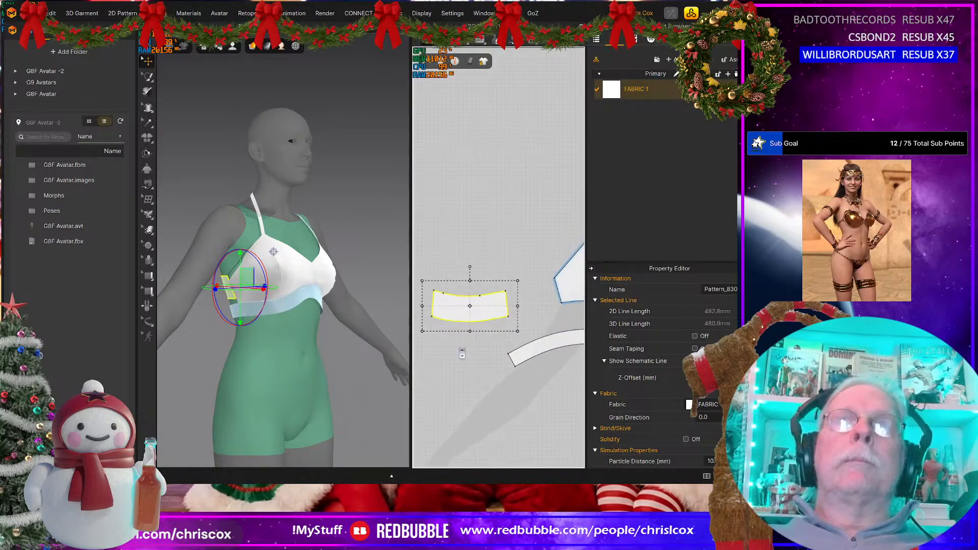
pyautogui.moveTo(457, 346); pyautogui.dragTo(489, 360, button='middle')
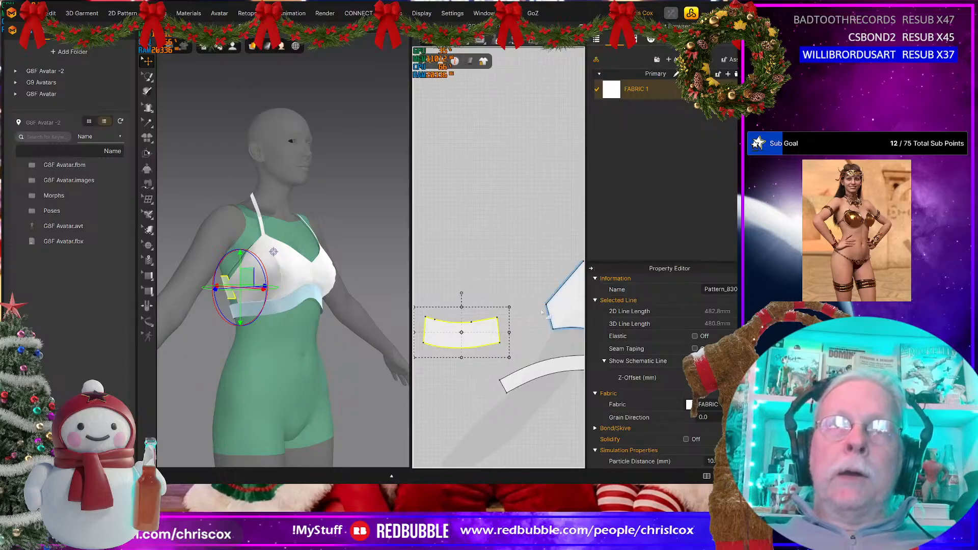
pyautogui.press('z')
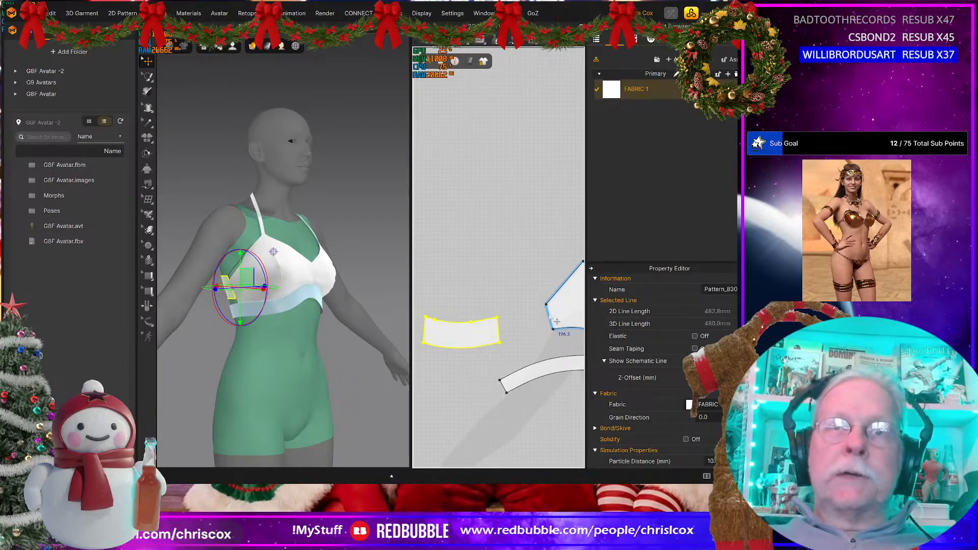
pyautogui.click(556, 321)
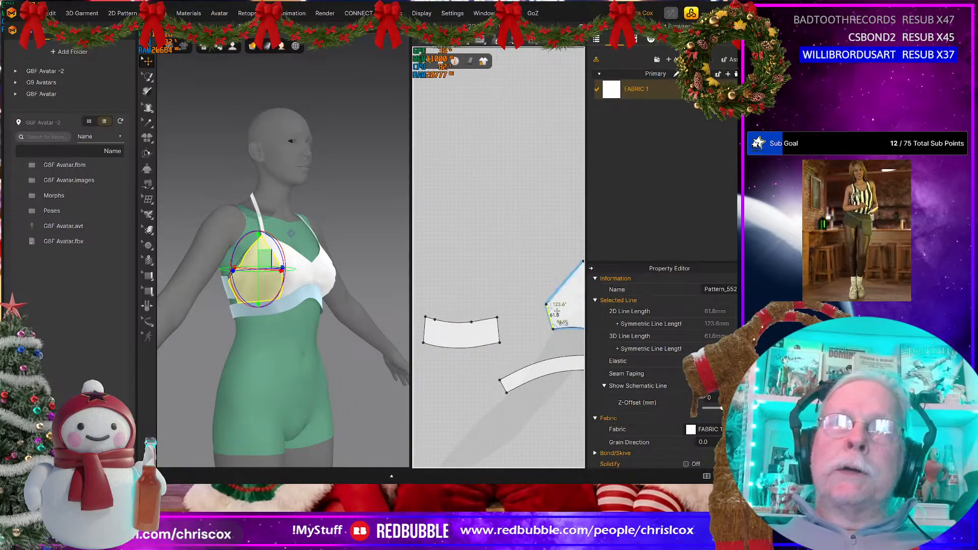
pyautogui.scroll(3, 556, 311)
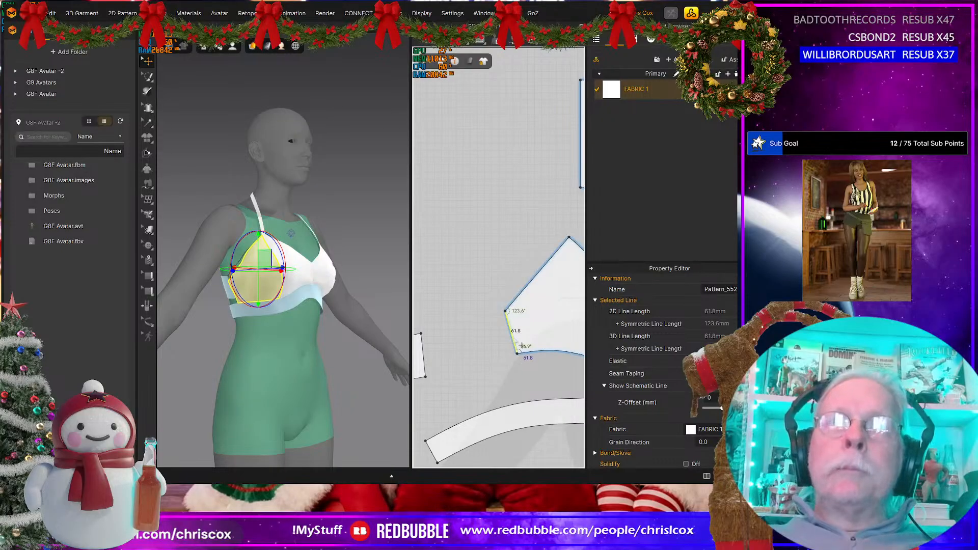
pyautogui.rightClick(516, 339)
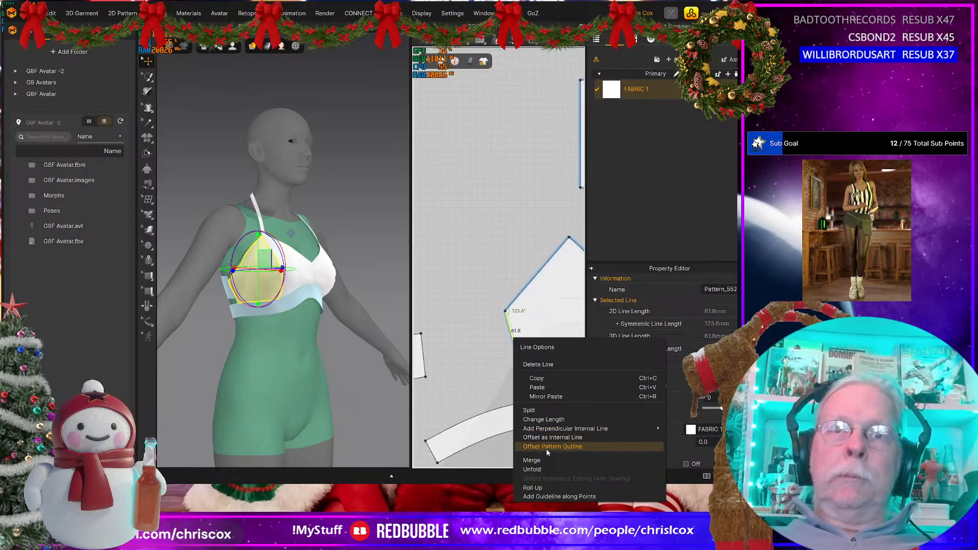
pyautogui.click(542, 419)
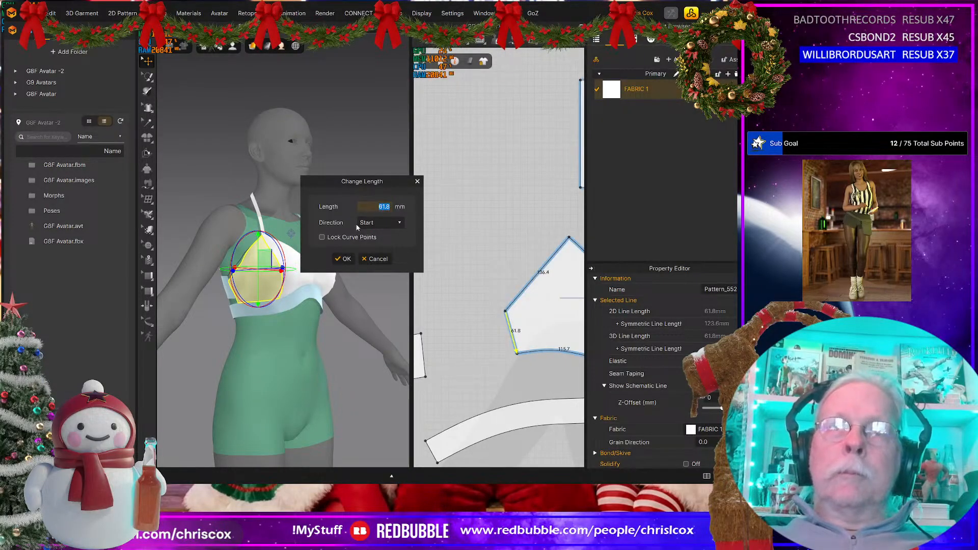
pyautogui.click(382, 222)
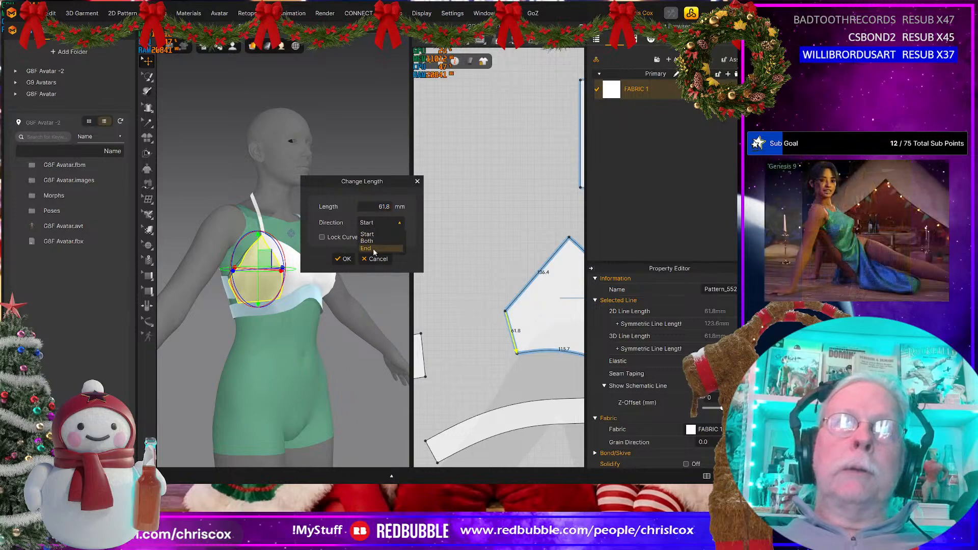
pyautogui.click(372, 247)
pyautogui.moveTo(370, 204); pyautogui.dragTo(418, 208)
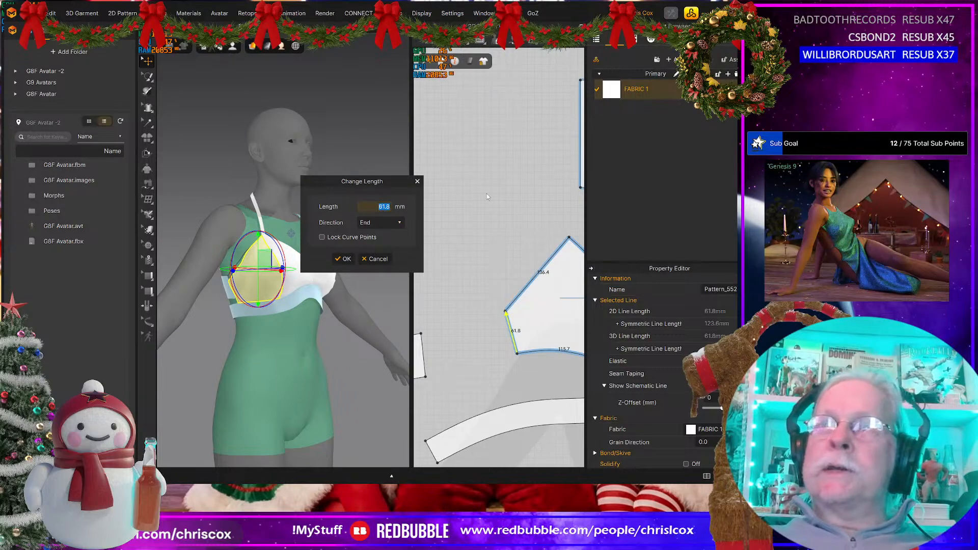
pyautogui.write('9')
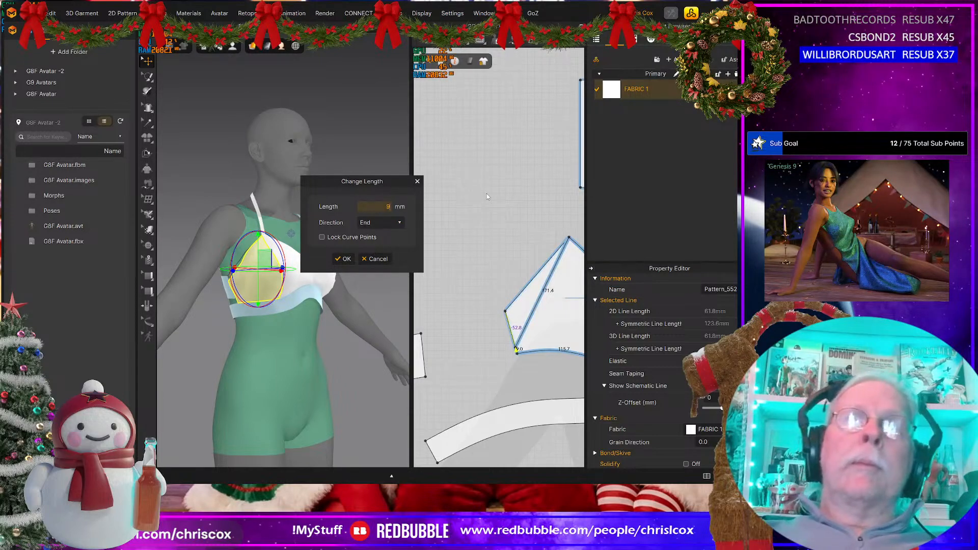
pyautogui.write('60')
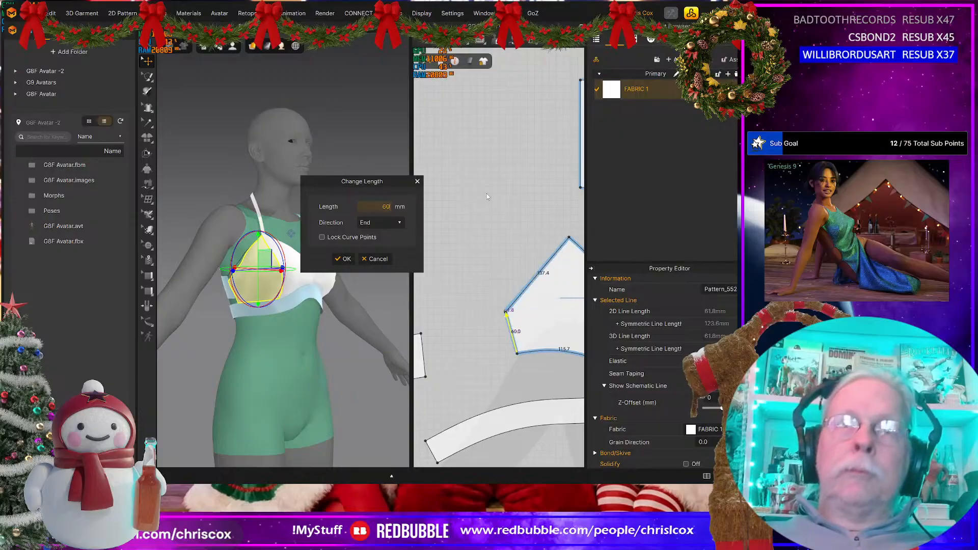
pyautogui.click(344, 259)
# Step: Optimize the back piece's bottom curve to 18% curve points and delete the extra points along its top edge
pyautogui.moveTo(452, 353); pyautogui.dragTo(527, 320, button='right')
pyautogui.moveTo(517, 334); pyautogui.dragTo(570, 330, button='middle')
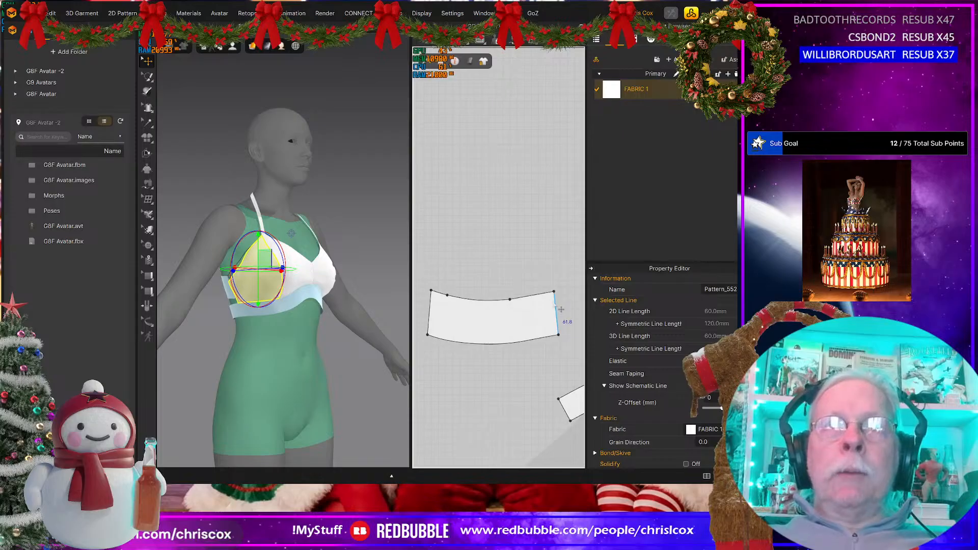
pyautogui.click(557, 316)
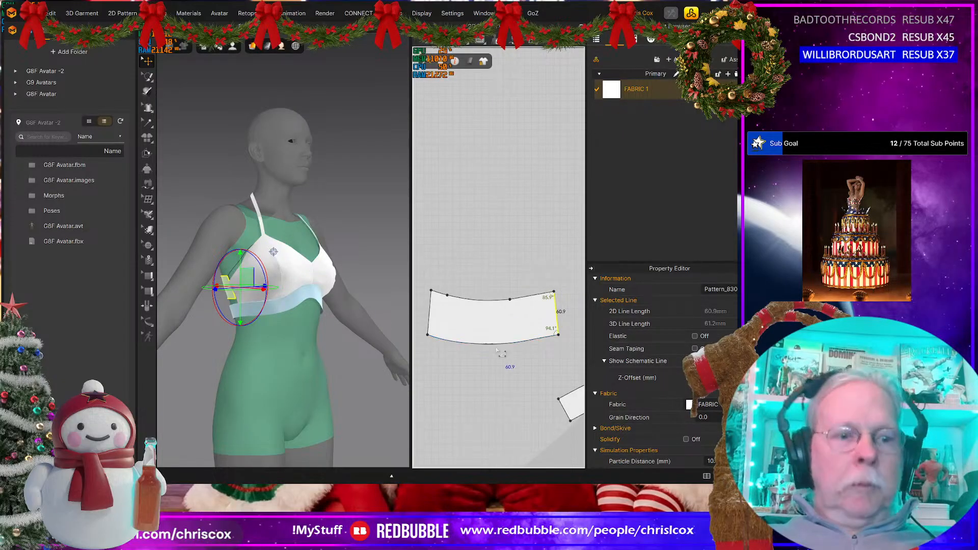
pyautogui.press('v')
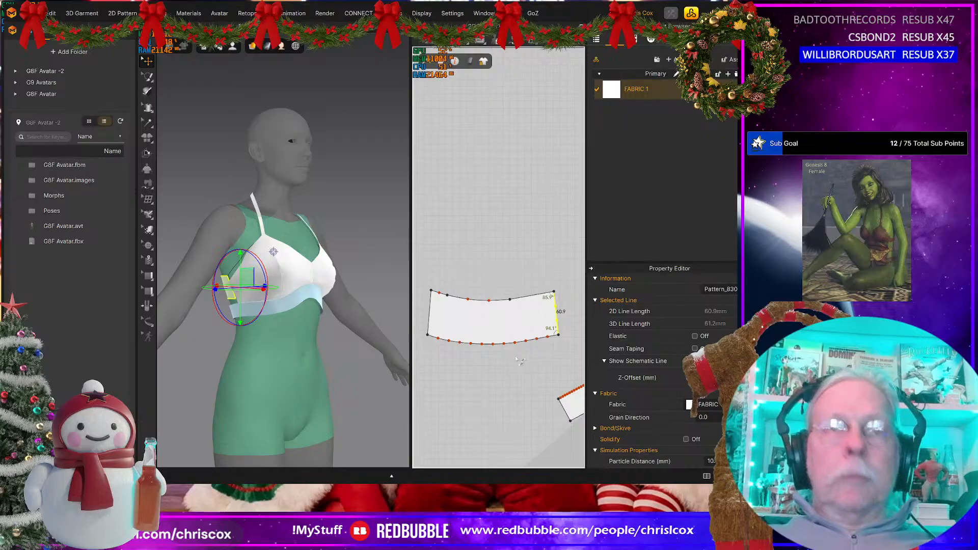
pyautogui.click(490, 344)
pyautogui.rightClick(490, 344)
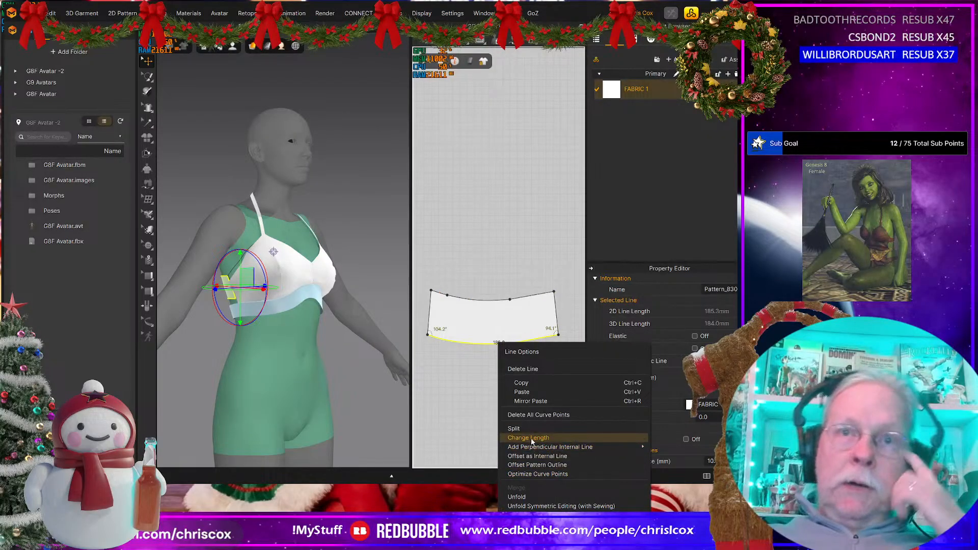
pyautogui.click(537, 473)
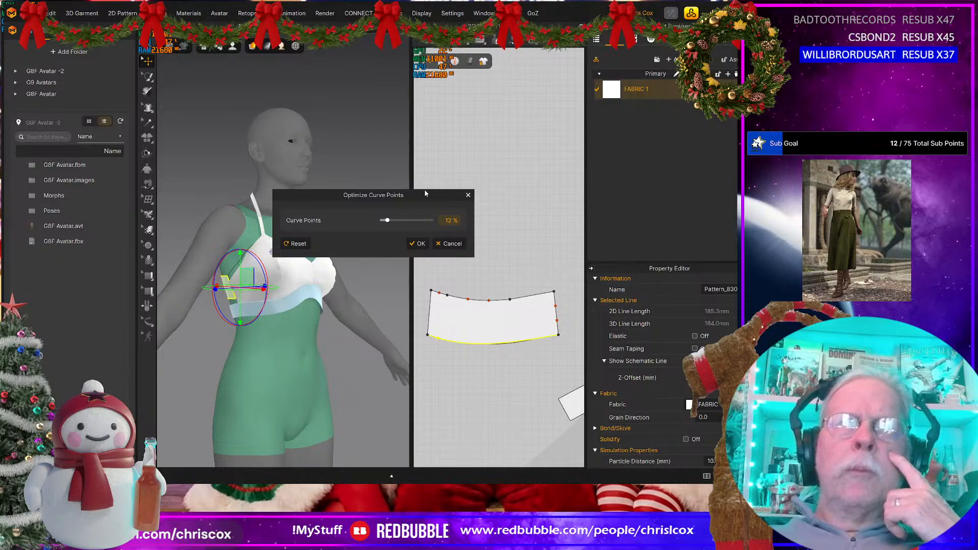
pyautogui.moveTo(385, 223); pyautogui.dragTo(395, 221)
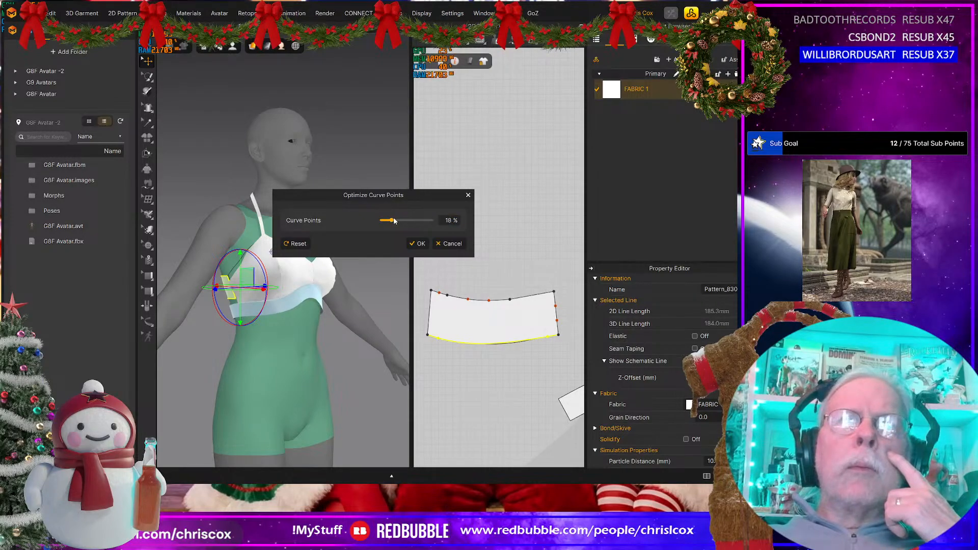
pyautogui.click(419, 244)
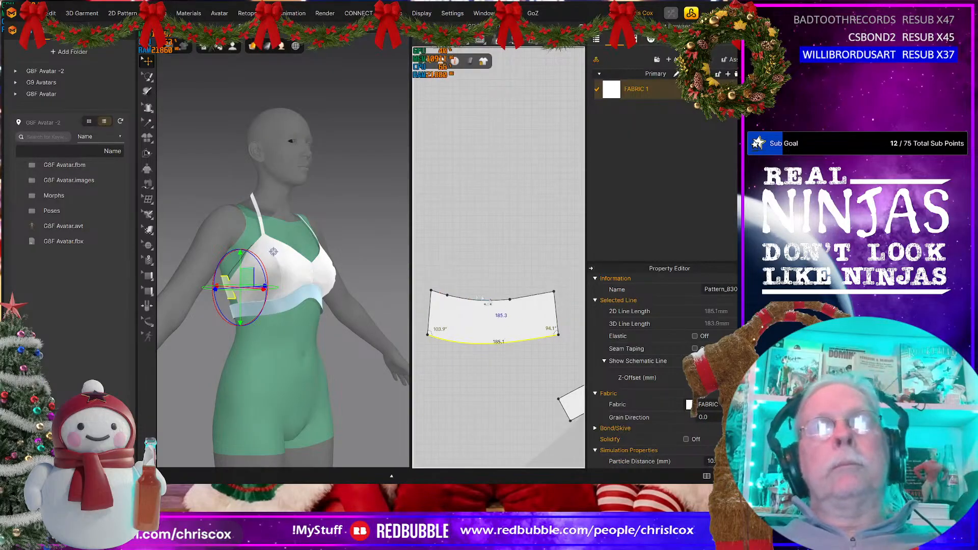
pyautogui.moveTo(442, 287); pyautogui.dragTo(520, 307)
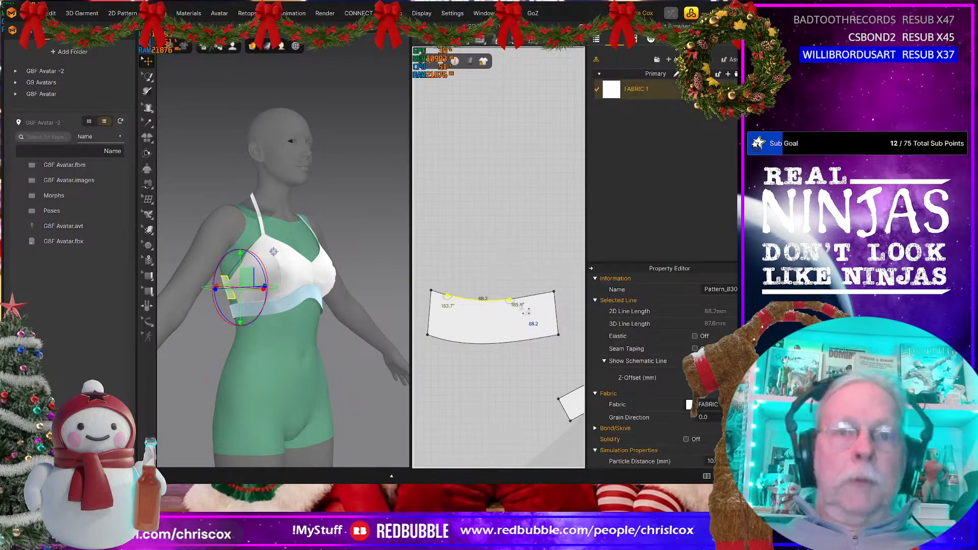
pyautogui.press('Delete')
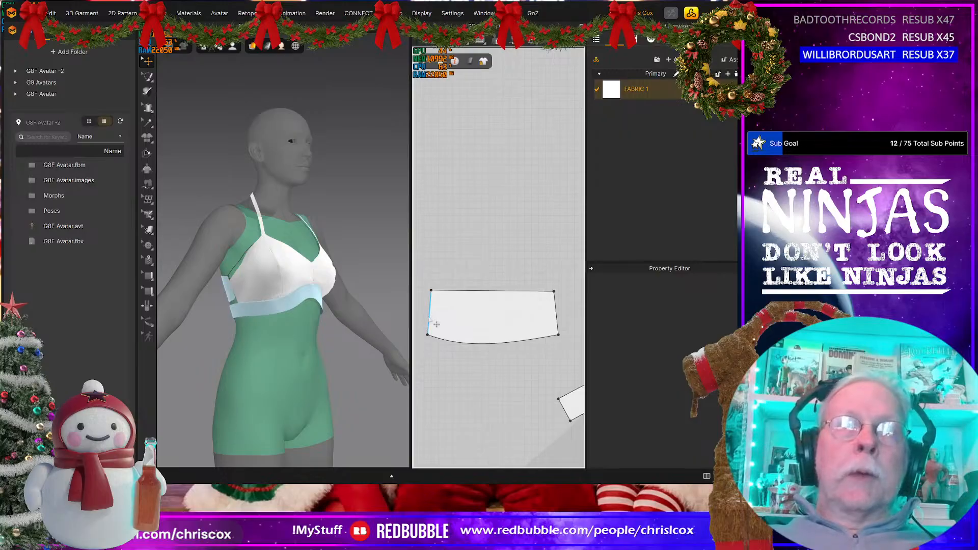
# Step: Move the upper corner of the back piece's left end inward until the angle below it is close to 90°
pyautogui.click(435, 326)
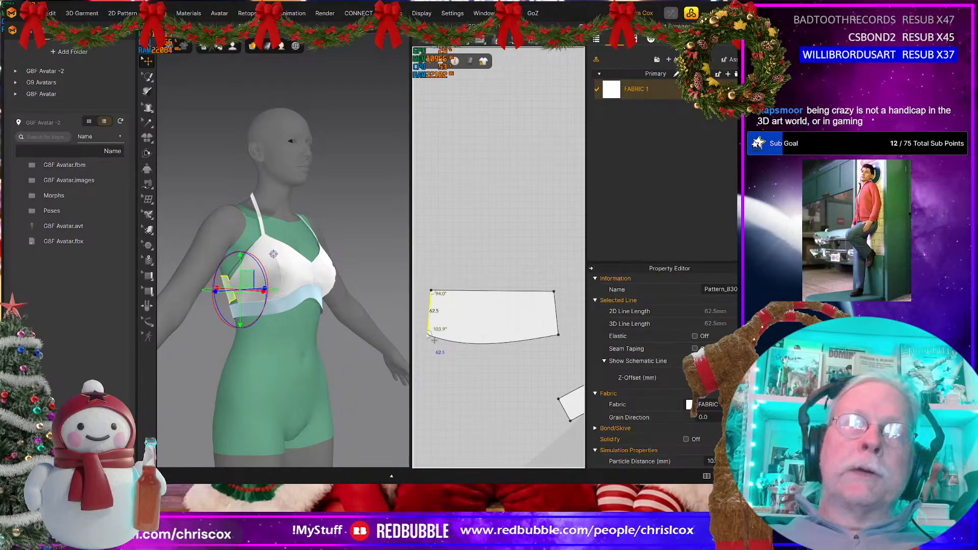
pyautogui.scroll(3, 429, 299)
pyautogui.moveTo(439, 298); pyautogui.dragTo(469, 289, button='middle')
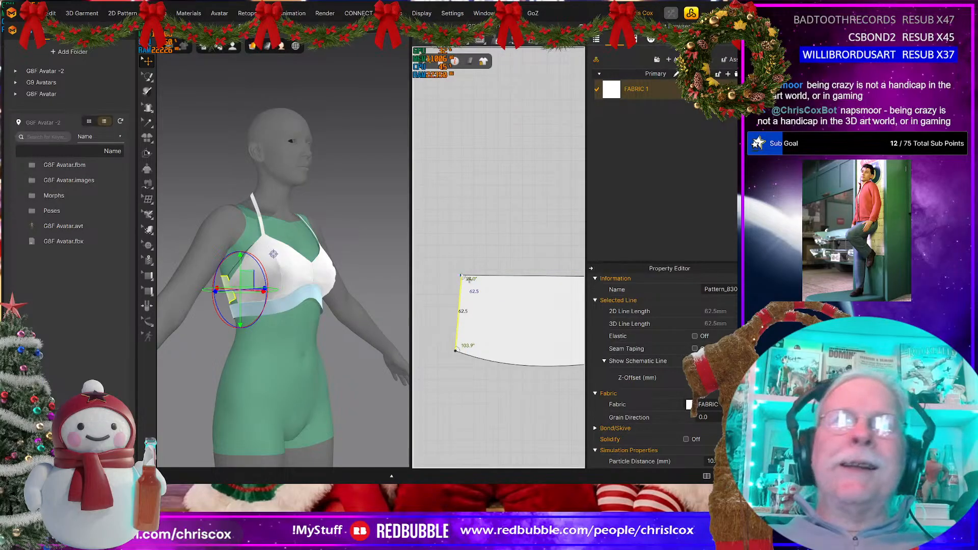
pyautogui.moveTo(462, 276); pyautogui.dragTo(468, 275)
pyautogui.click(473, 357)
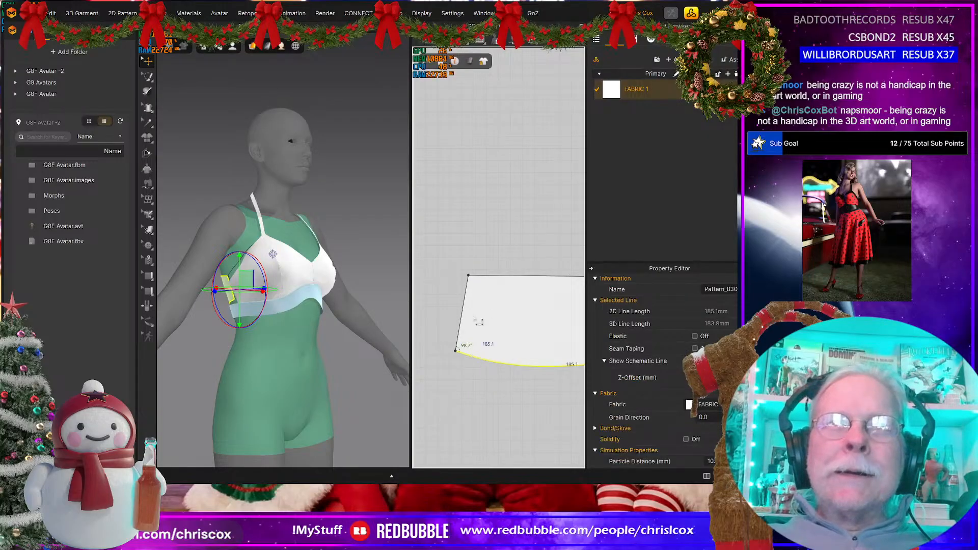
pyautogui.click(476, 279)
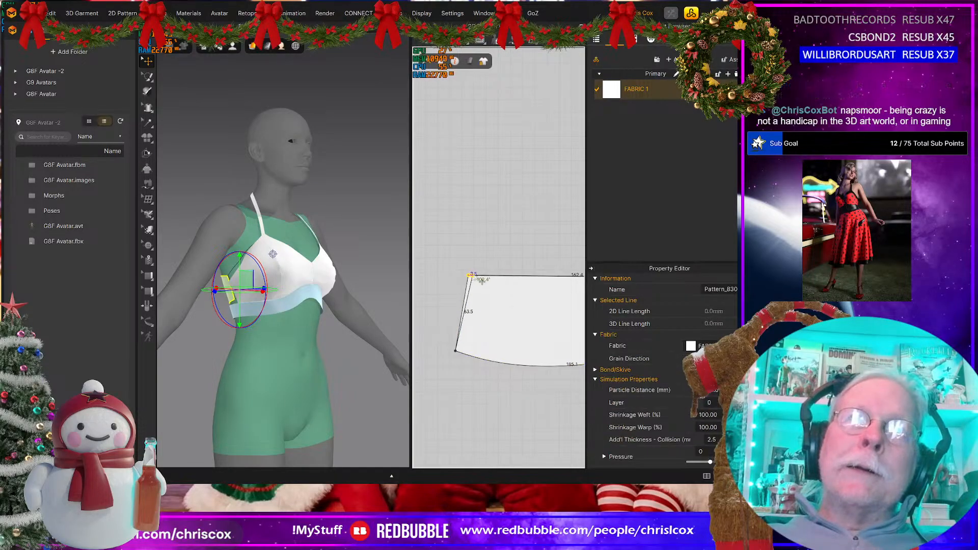
pyautogui.moveTo(476, 277); pyautogui.dragTo(475, 276)
pyautogui.click(470, 356)
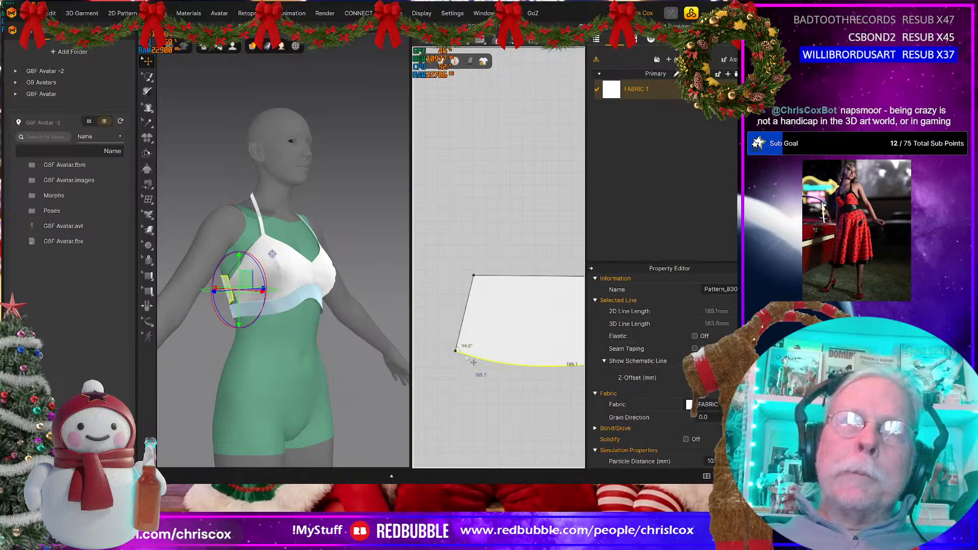
pyautogui.click(475, 276)
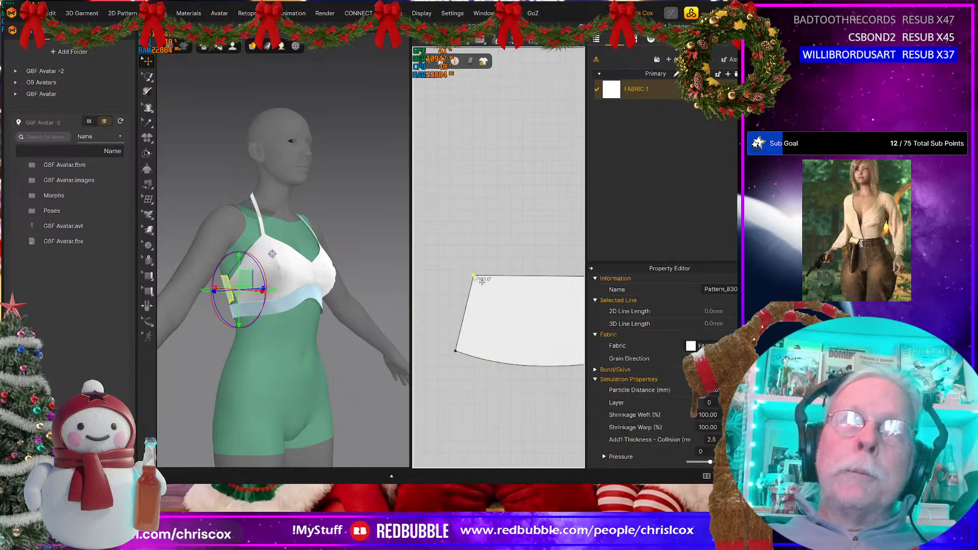
pyautogui.moveTo(475, 277); pyautogui.dragTo(477, 277)
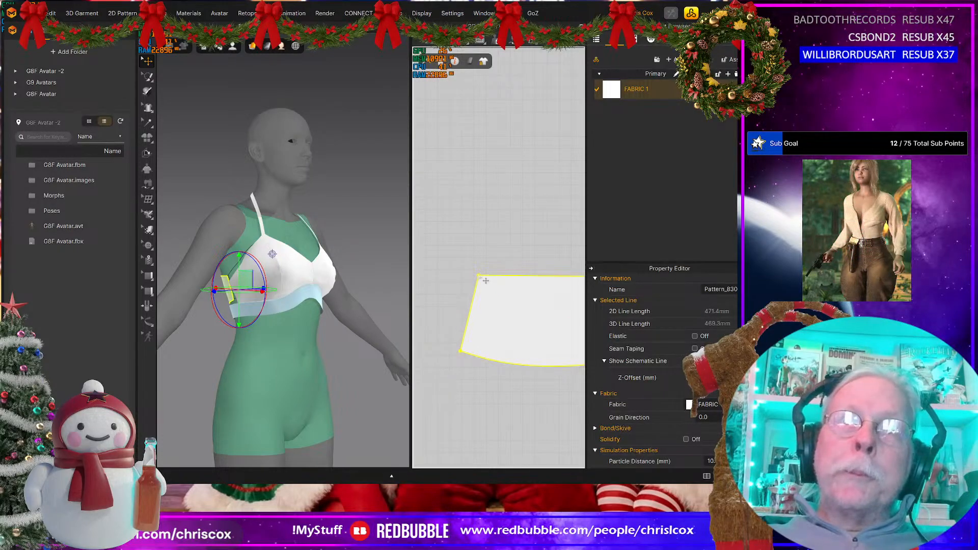
pyautogui.click(479, 279)
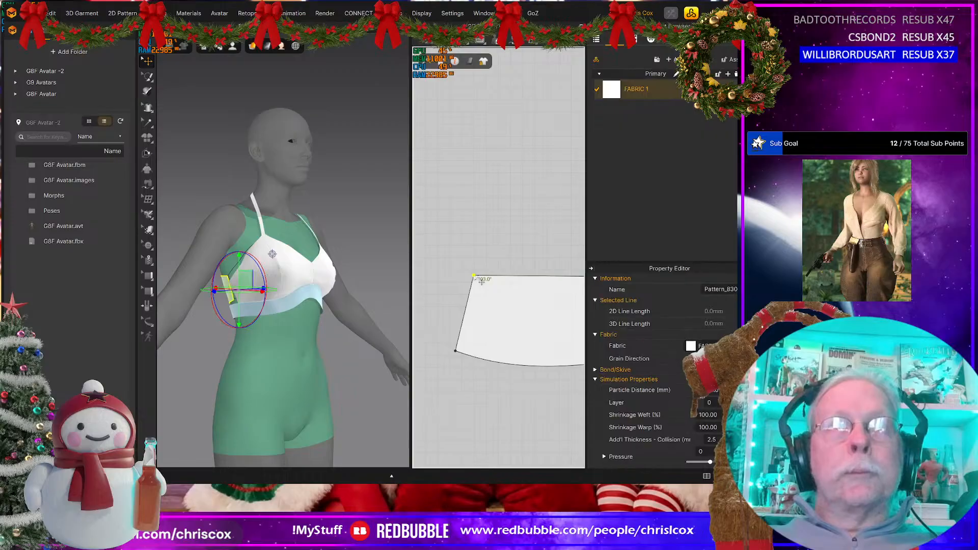
pyautogui.moveTo(481, 282); pyautogui.dragTo(484, 281)
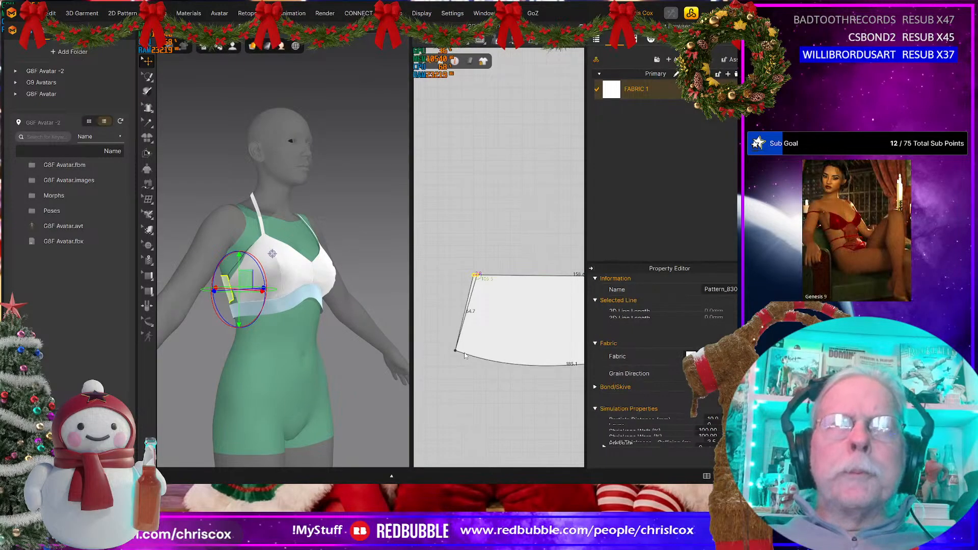
# Step: Nudge the lower corner of the back piece's left end outward to an angle of about 90.4°
pyautogui.click(472, 360)
pyautogui.click(457, 351)
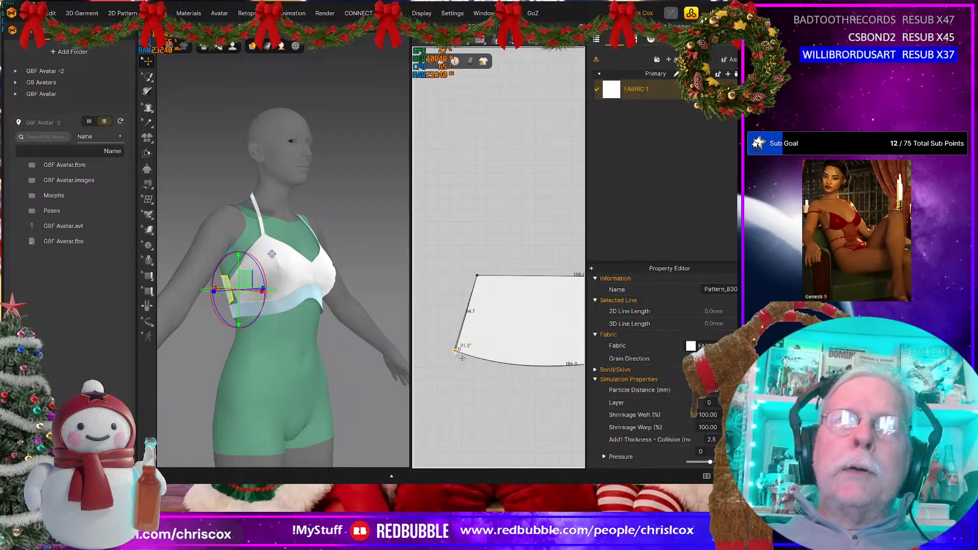
pyautogui.moveTo(461, 358); pyautogui.dragTo(461, 358)
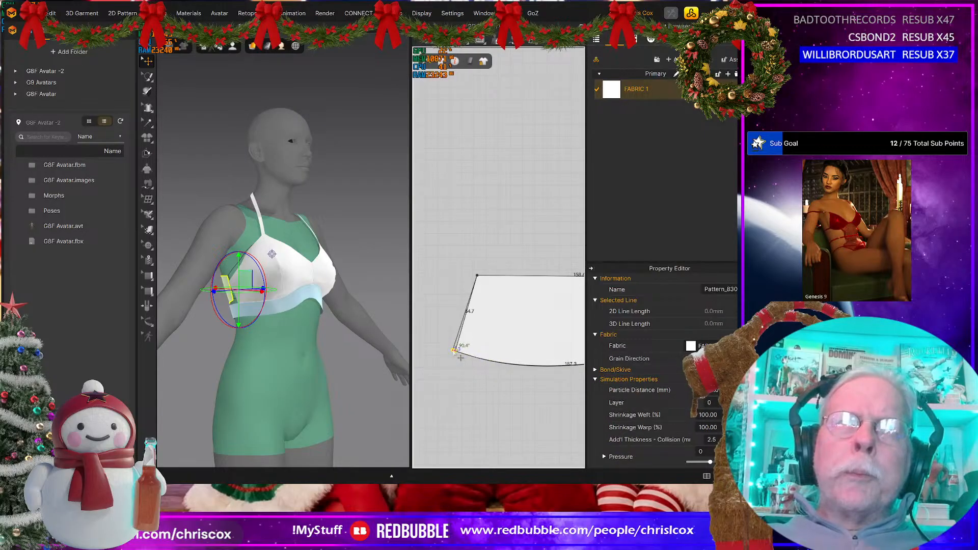
# Step: Offset the back piece's bottom curve by 60 mm as one internal line, with Extend and Maintain Curvature enabled
pyautogui.scroll(-3, 459, 357)
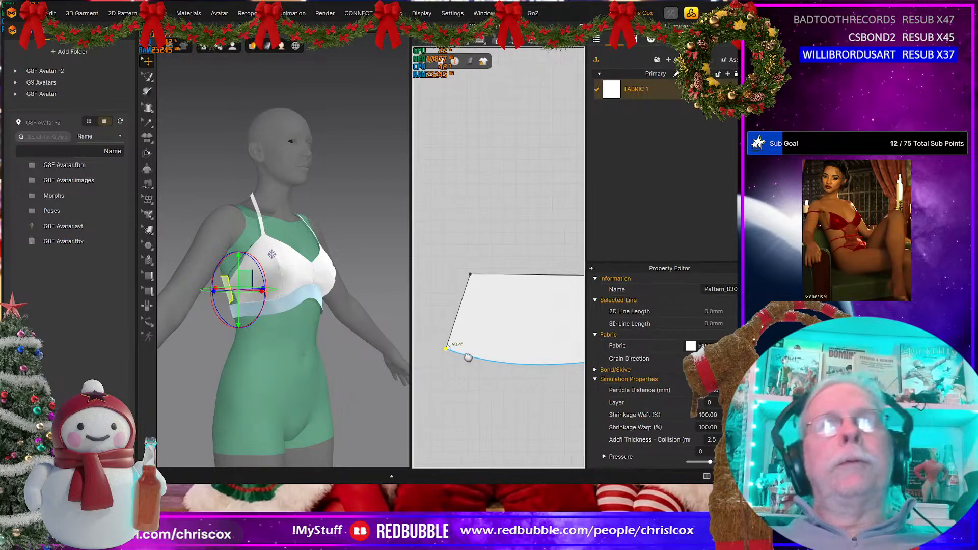
pyautogui.rightClick(501, 361)
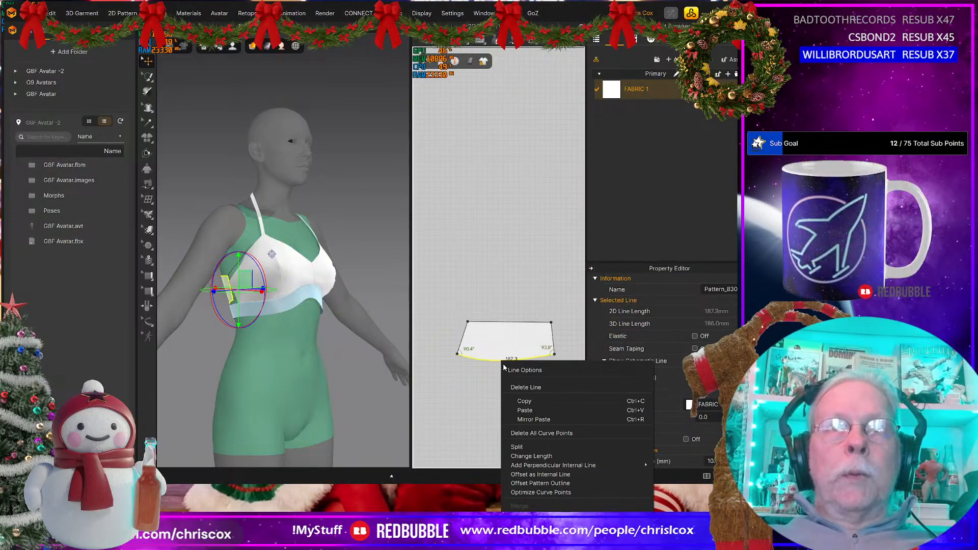
pyautogui.click(541, 474)
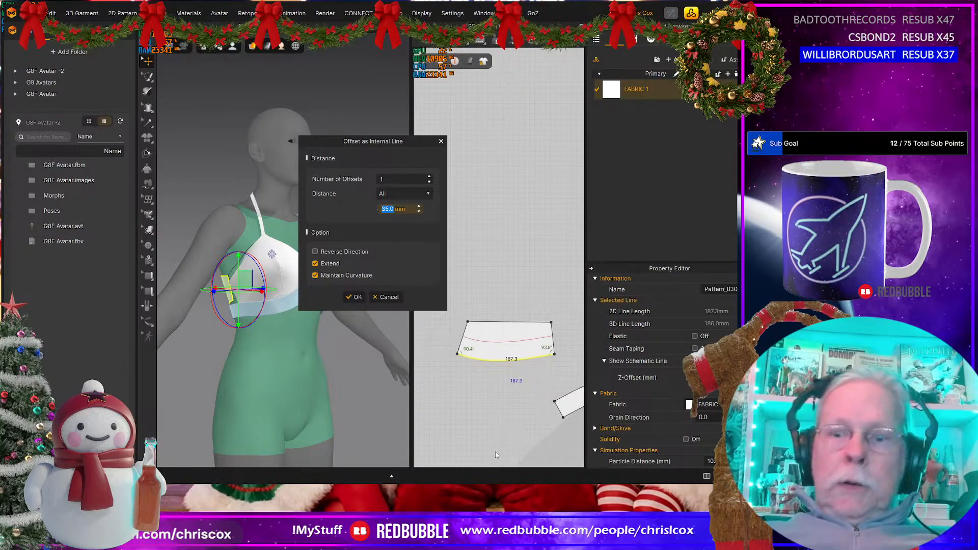
pyautogui.write('60')
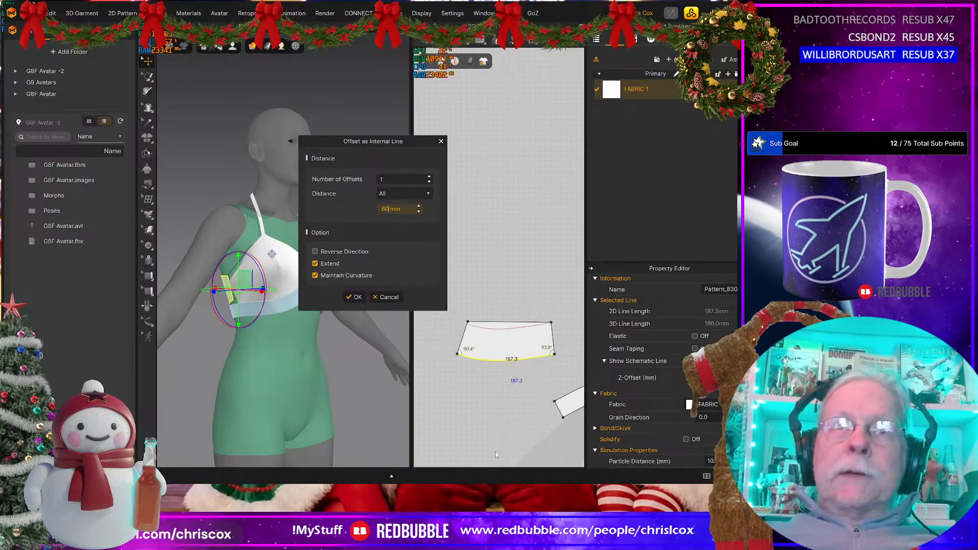
pyautogui.click(357, 298)
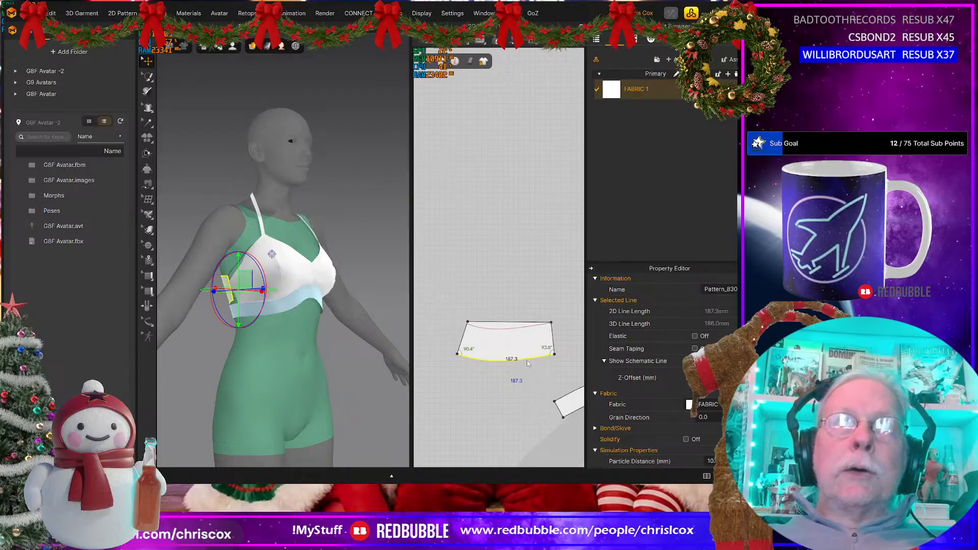
# Step: Cut the back piece along the offset internal line and delete the leftover sliver above it
pyautogui.rightClick(511, 331)
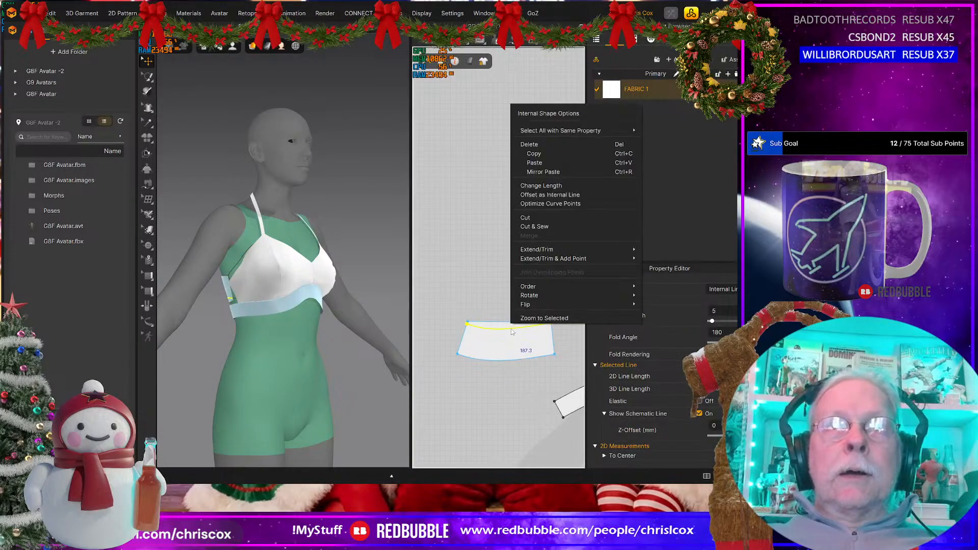
pyautogui.click(534, 219)
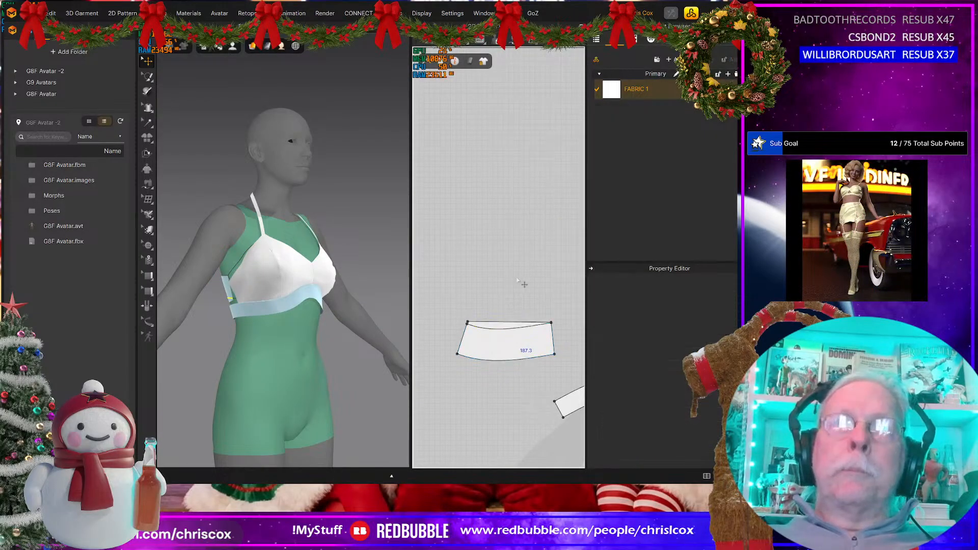
pyautogui.click(505, 319)
pyautogui.press('Delete')
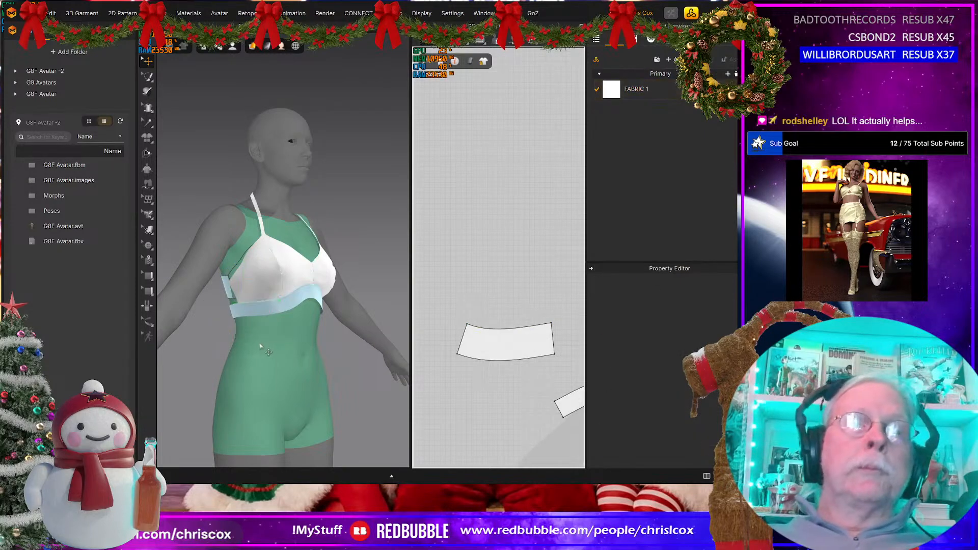
# Step: Locate the back piece on the avatar and check the angle at the front cup's lower outer corner
pyautogui.moveTo(264, 347); pyautogui.dragTo(235, 300, button='right')
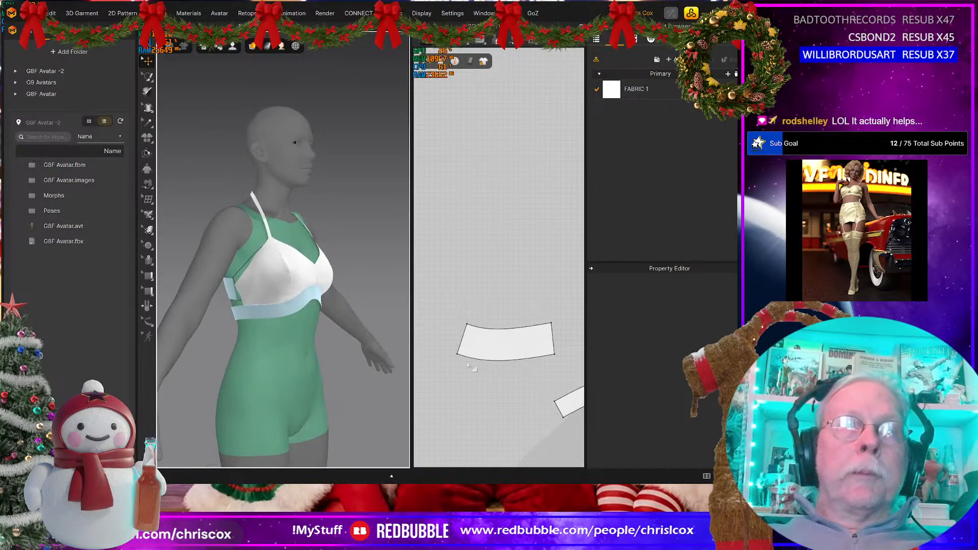
pyautogui.click(230, 295)
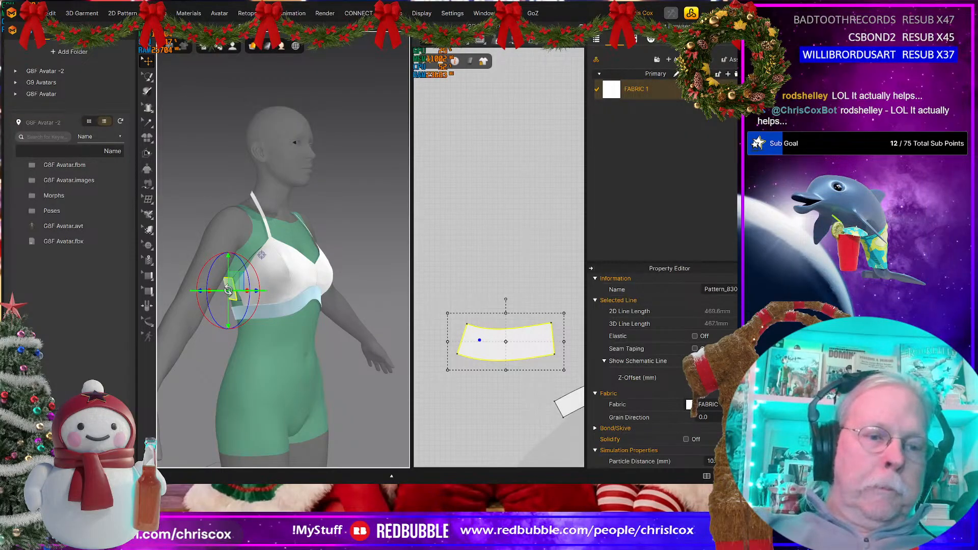
pyautogui.moveTo(509, 345); pyautogui.dragTo(430, 351, button='middle')
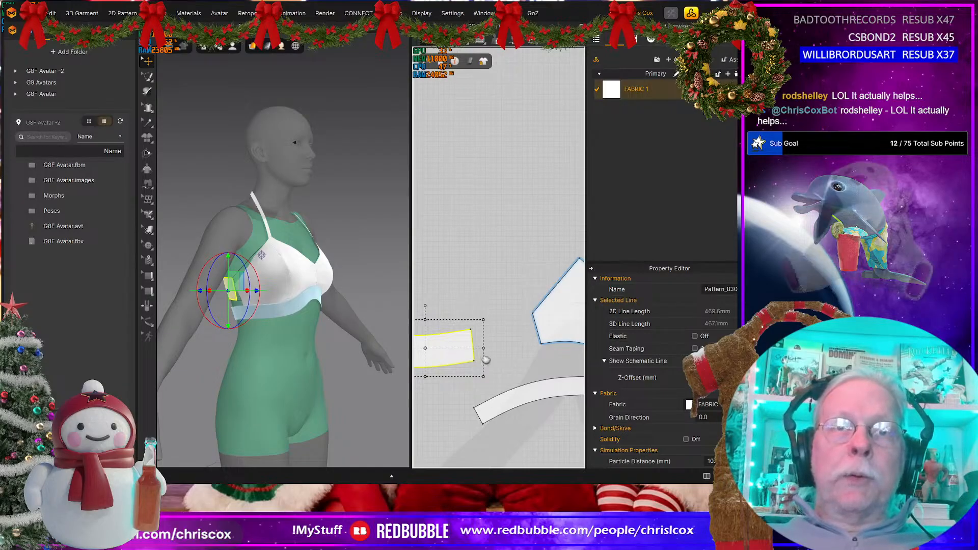
pyautogui.moveTo(485, 360); pyautogui.dragTo(405, 371, button='middle')
pyautogui.scroll(3, 528, 365)
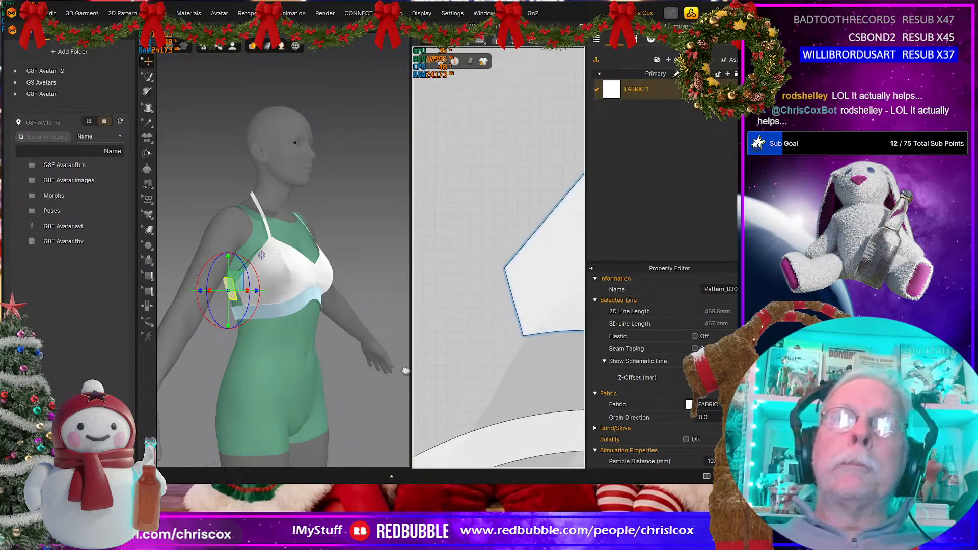
pyautogui.click(530, 334)
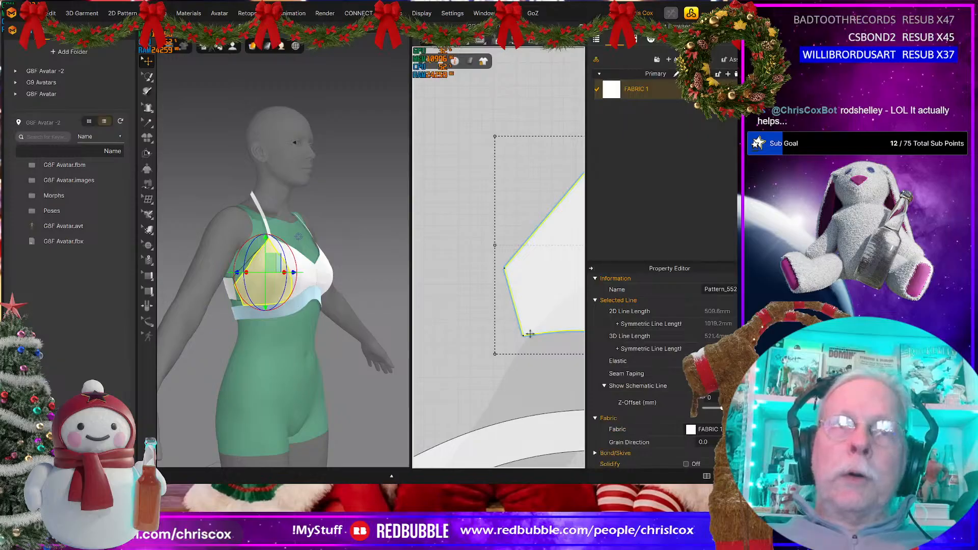
pyautogui.click(524, 335)
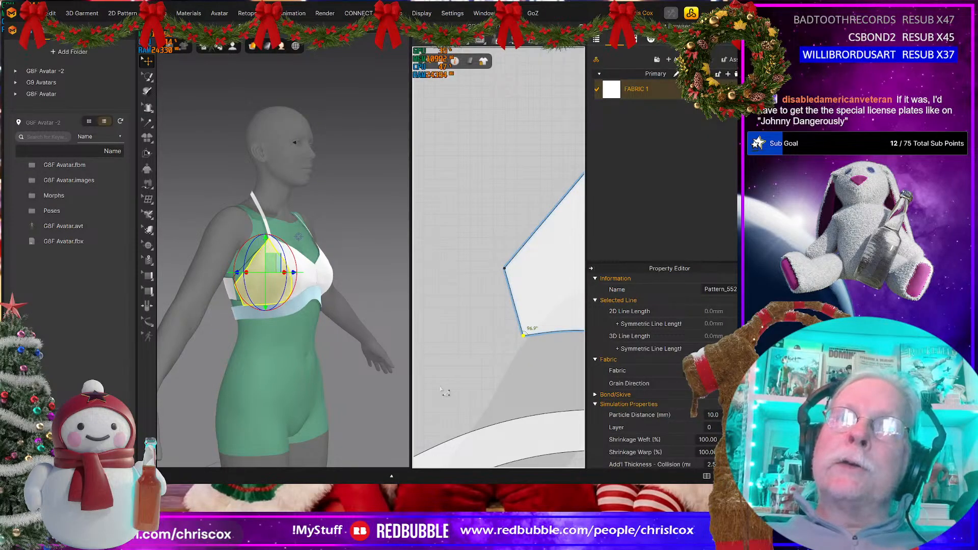
pyautogui.moveTo(441, 389); pyautogui.dragTo(551, 361, button='middle')
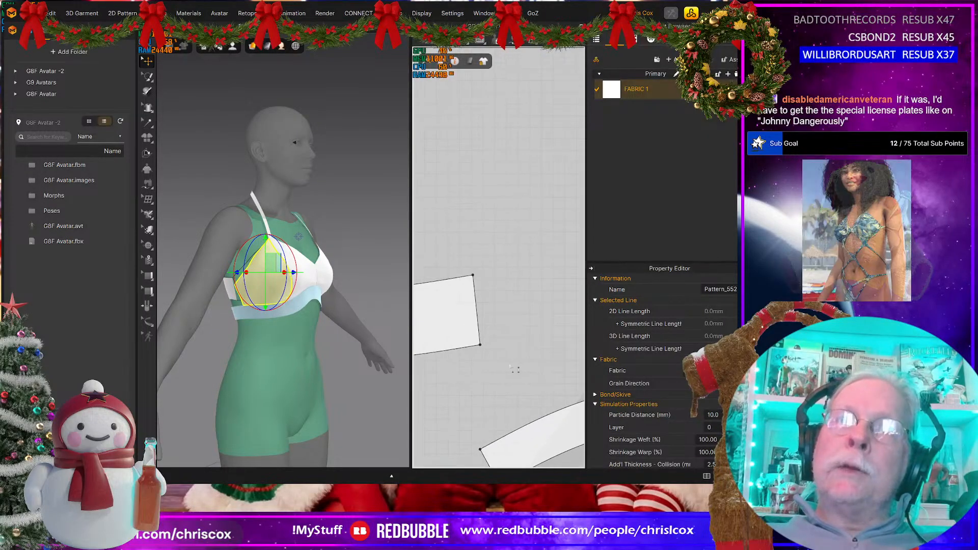
# Step: Shift the back piece's right end corners, the lower one outward and the upper one inward, giving a lower angle of about 84.4°
pyautogui.click(480, 346)
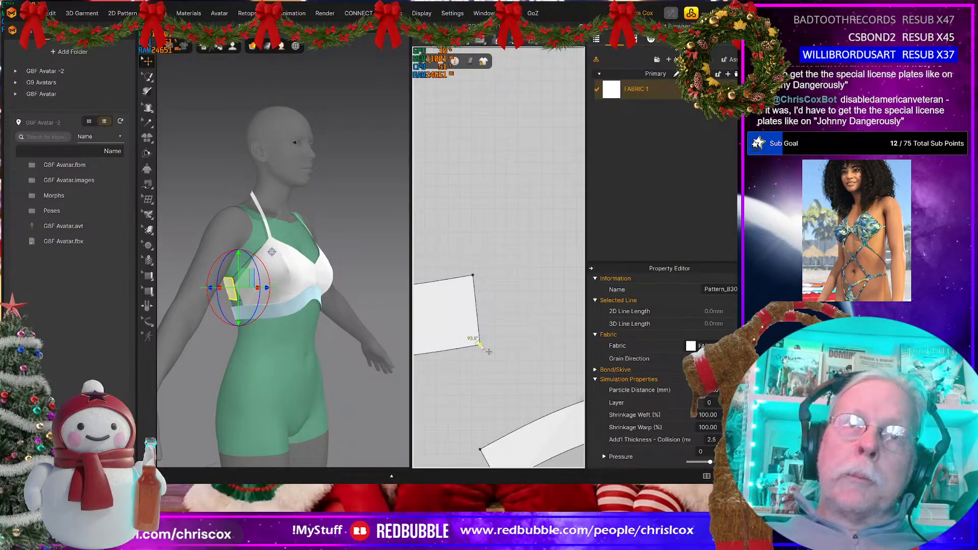
pyautogui.moveTo(481, 345)
pyautogui.mouseDown()
pyautogui.moveTo(494, 348)
pyautogui.moveTo(484, 344)
pyautogui.mouseUp()
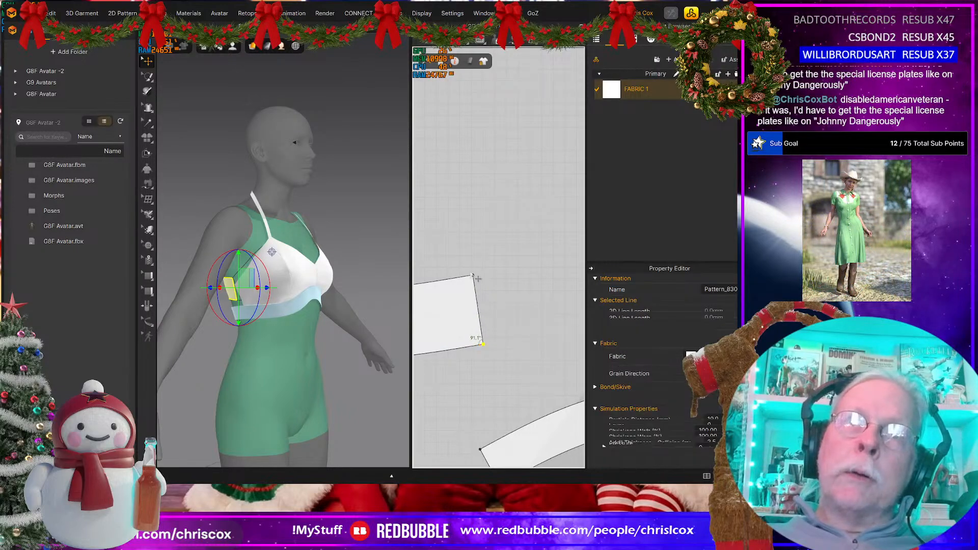
pyautogui.moveTo(473, 275); pyautogui.dragTo(471, 282)
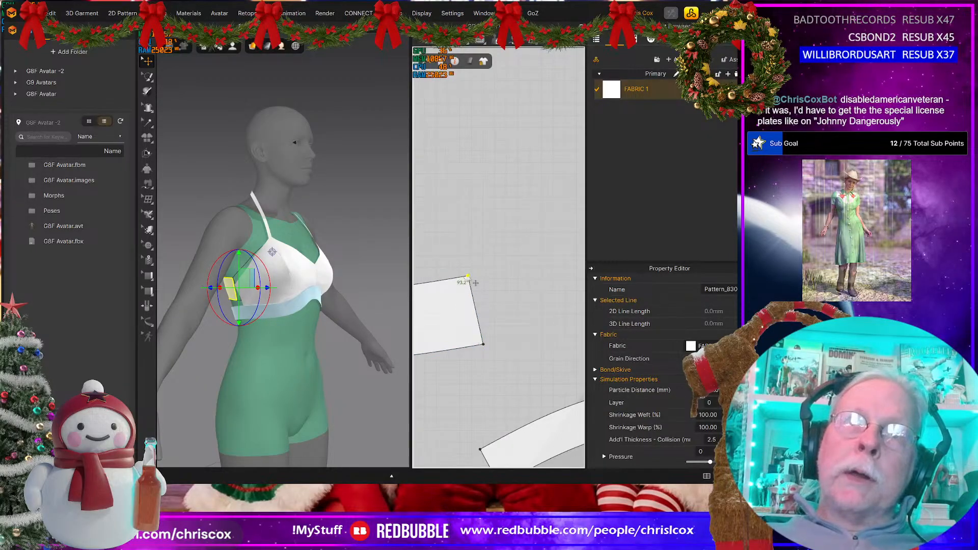
pyautogui.moveTo(476, 281); pyautogui.dragTo(470, 284)
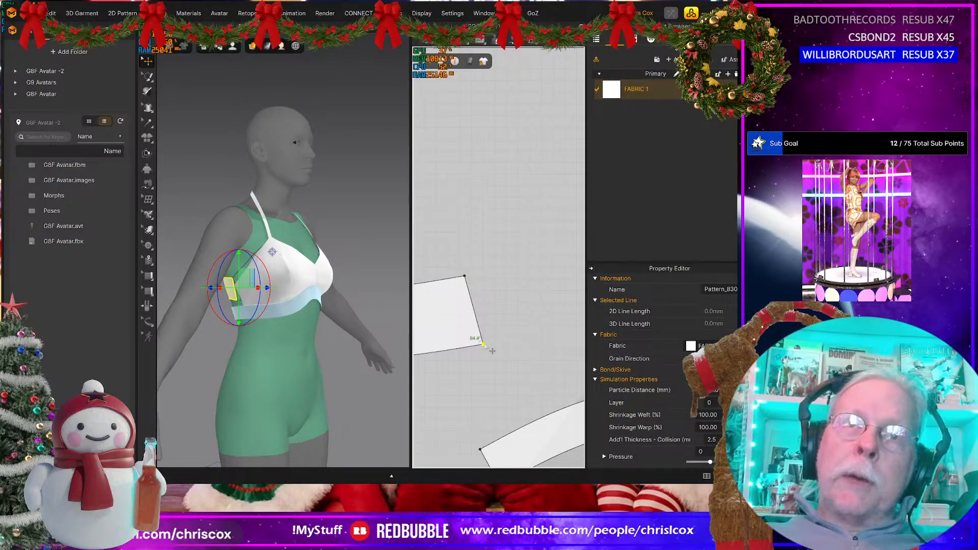
# Step: Set the back piece's right end edge to 60 mm, changing the length in the Start direction
pyautogui.click(482, 335)
pyautogui.rightClick(481, 334)
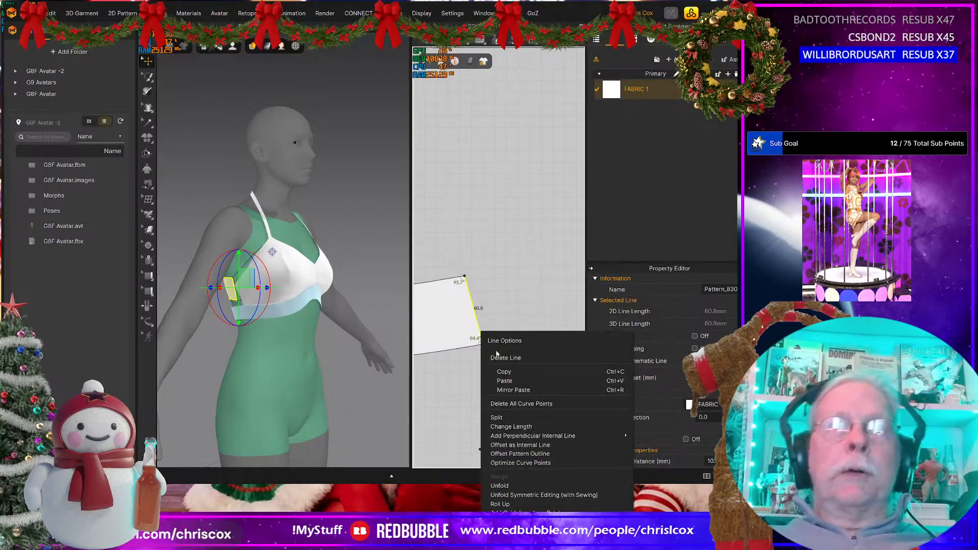
pyautogui.click(511, 427)
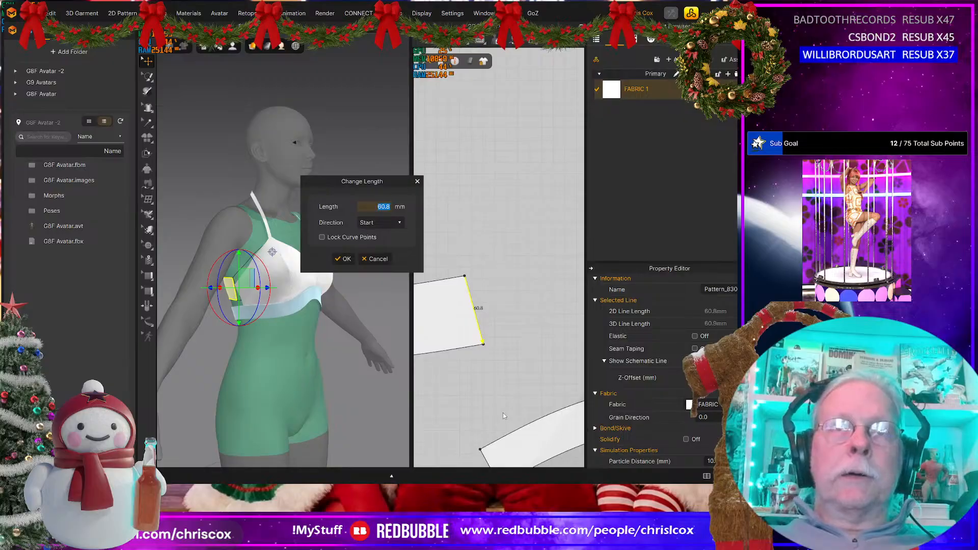
pyautogui.write('60')
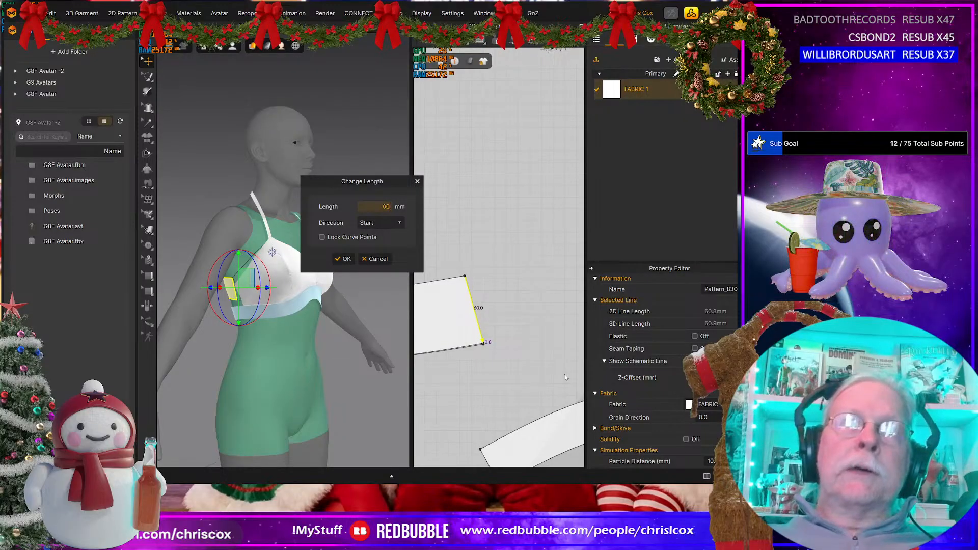
pyautogui.click(343, 259)
pyautogui.scroll(-2, 494, 402)
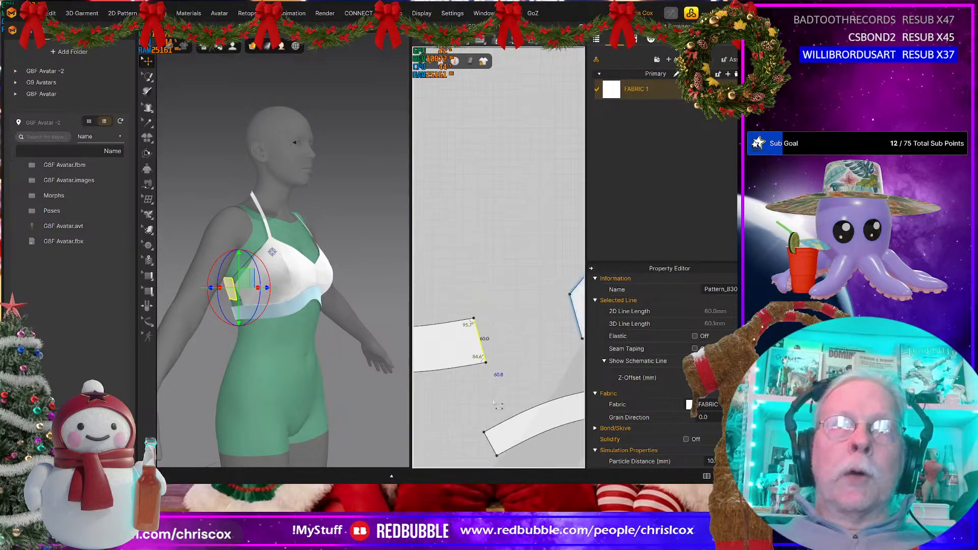
pyautogui.moveTo(507, 409); pyautogui.dragTo(439, 391, button='middle')
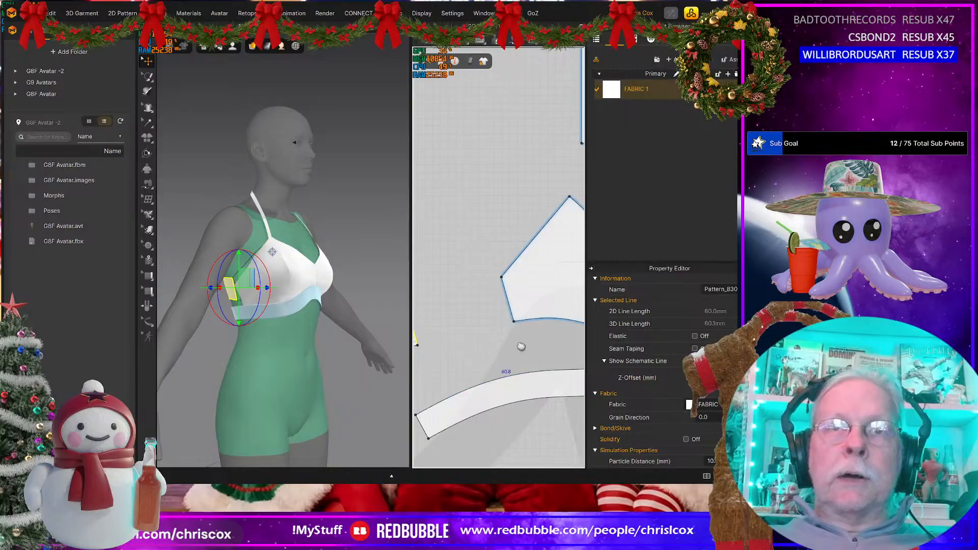
# Step: Sew the back piece's lower edge to the under-bust band's upper edge, from the cup's lower outer corner to the band's end
pyautogui.moveTo(521, 346)
pyautogui.mouseDown(button='middle')
pyautogui.moveTo(580, 327)
pyautogui.moveTo(517, 347)
pyautogui.mouseUp(button='middle')
pyautogui.scroll(-2, 558, 338)
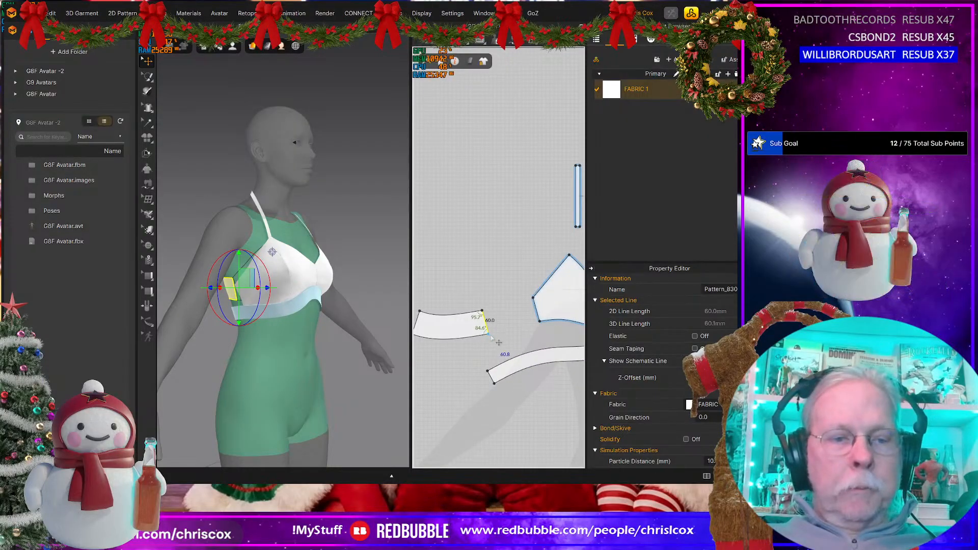
pyautogui.press('m')
pyautogui.moveTo(444, 356); pyautogui.dragTo(533, 342, button='middle')
pyautogui.click(489, 335)
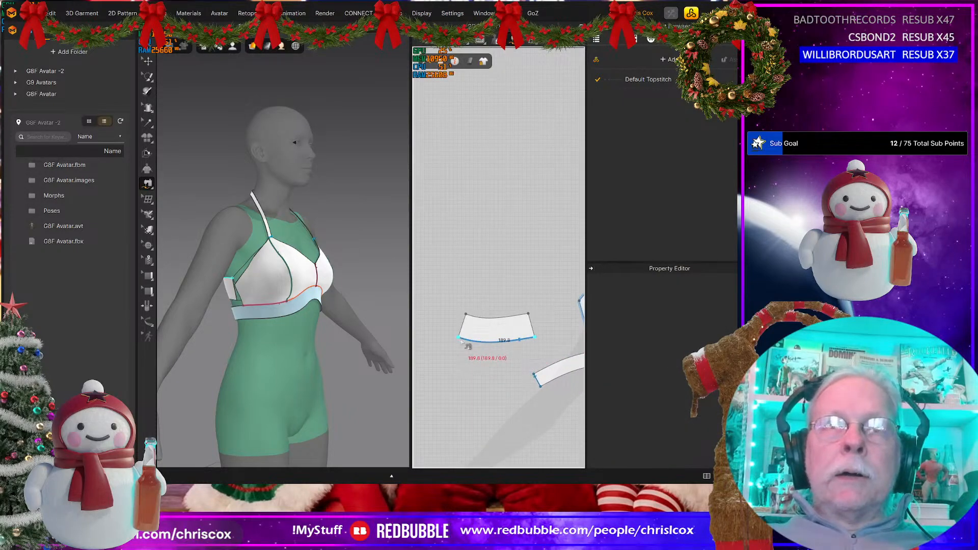
pyautogui.moveTo(545, 342); pyautogui.dragTo(472, 333, button='middle')
pyautogui.click(525, 343)
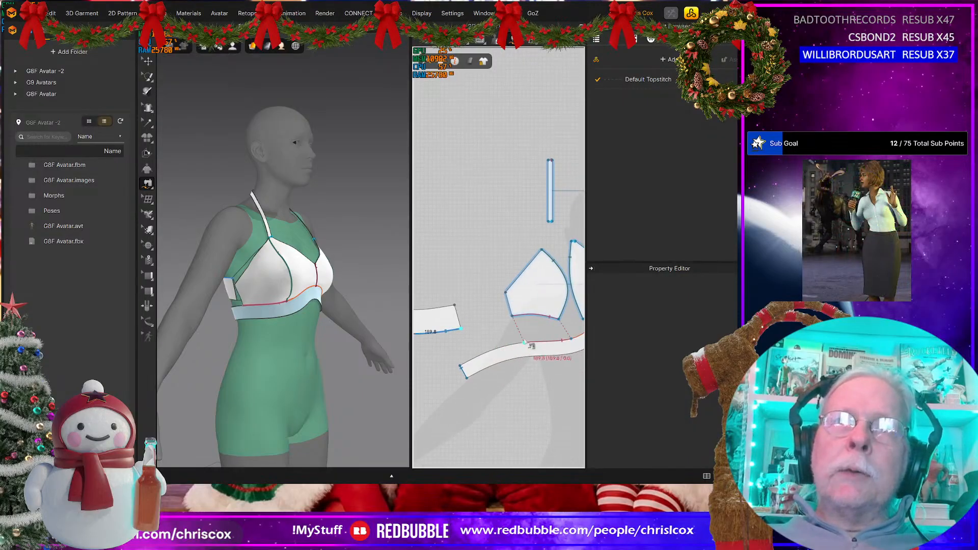
pyautogui.click(466, 374)
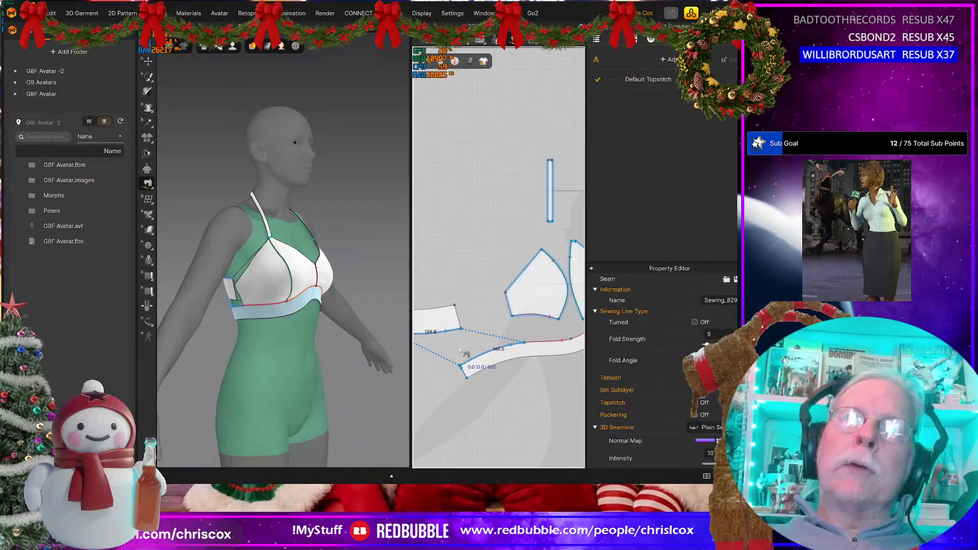
pyautogui.moveTo(464, 350); pyautogui.dragTo(537, 343, button='middle')
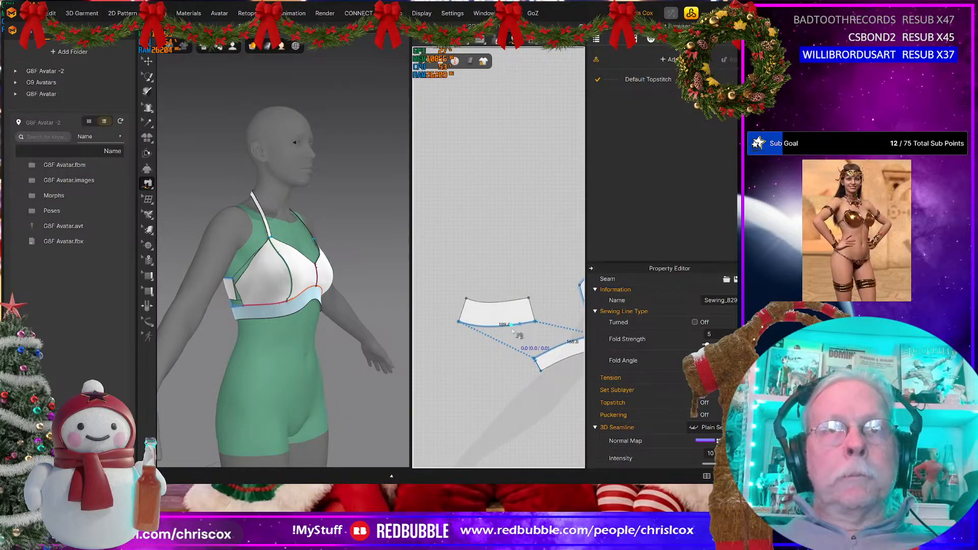
# Step: Set the back piece's lower edge length to 168.8 mm, changing it in Both directions
pyautogui.press('space')
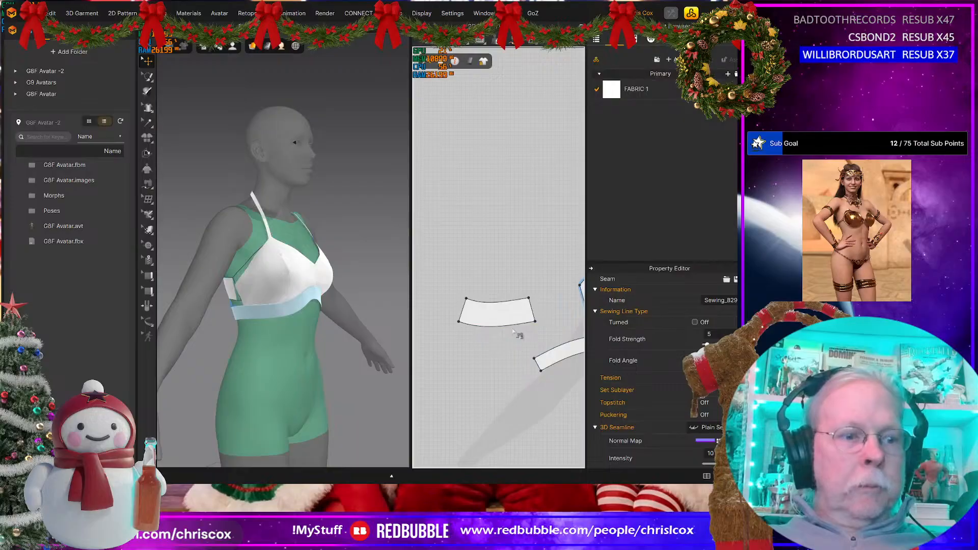
pyautogui.click(487, 331)
pyautogui.rightClick(481, 330)
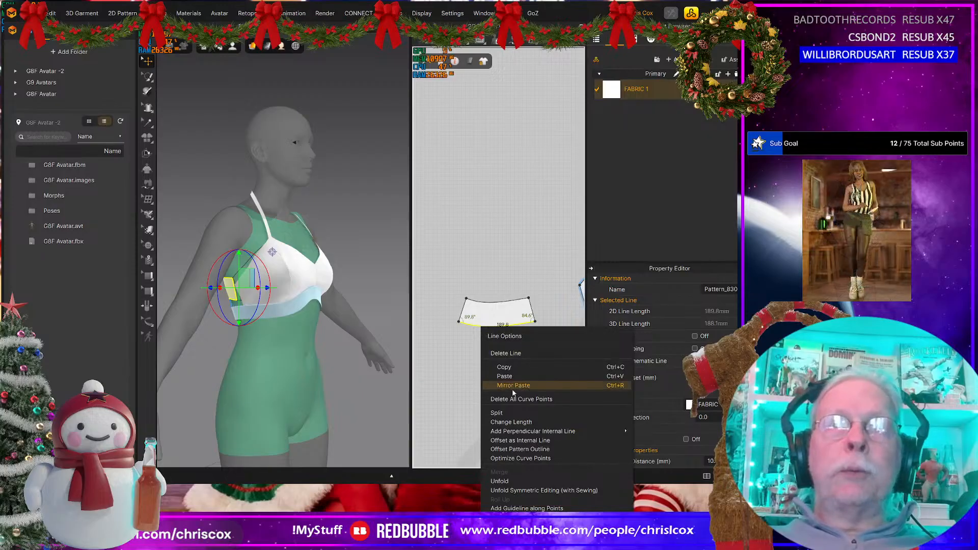
pyautogui.click(509, 423)
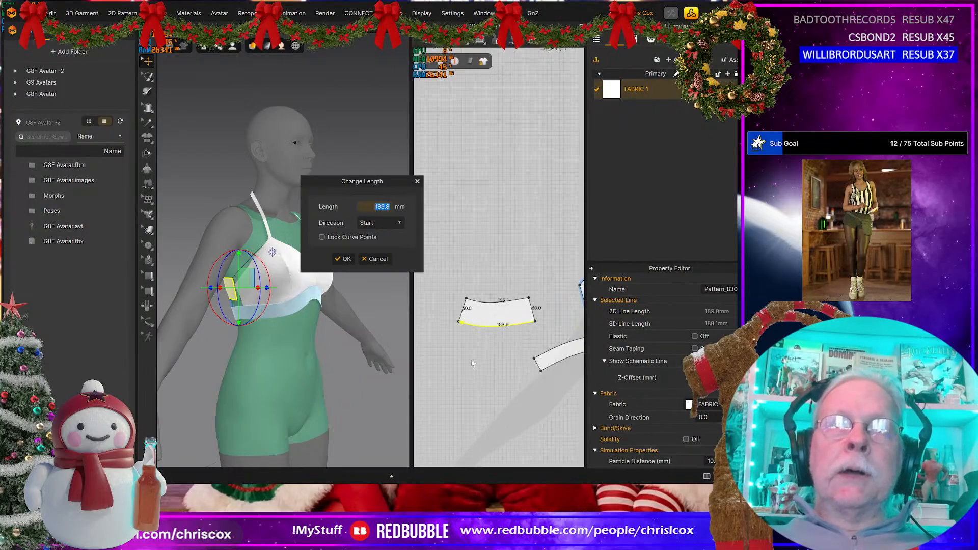
pyautogui.click(379, 224)
pyautogui.click(377, 241)
pyautogui.doubleClick(365, 206)
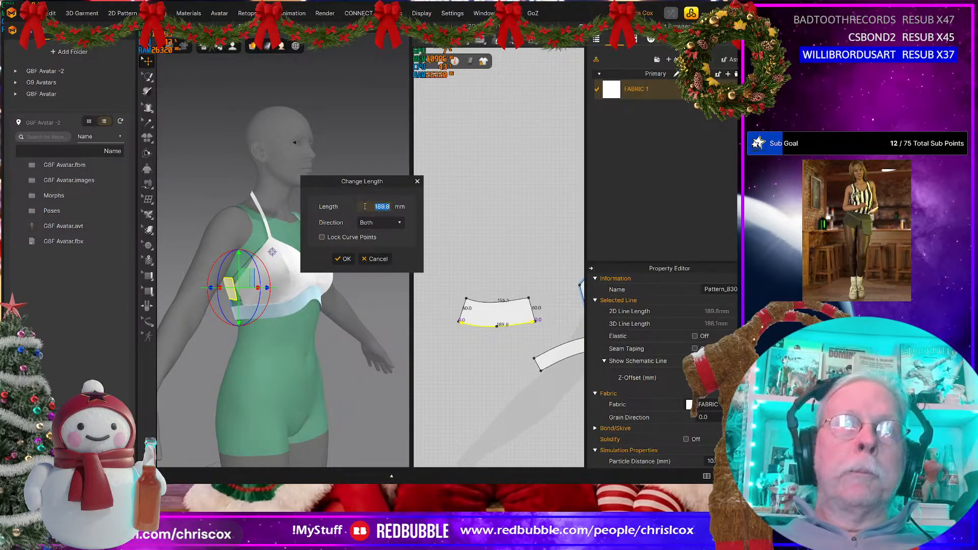
pyautogui.write('168')
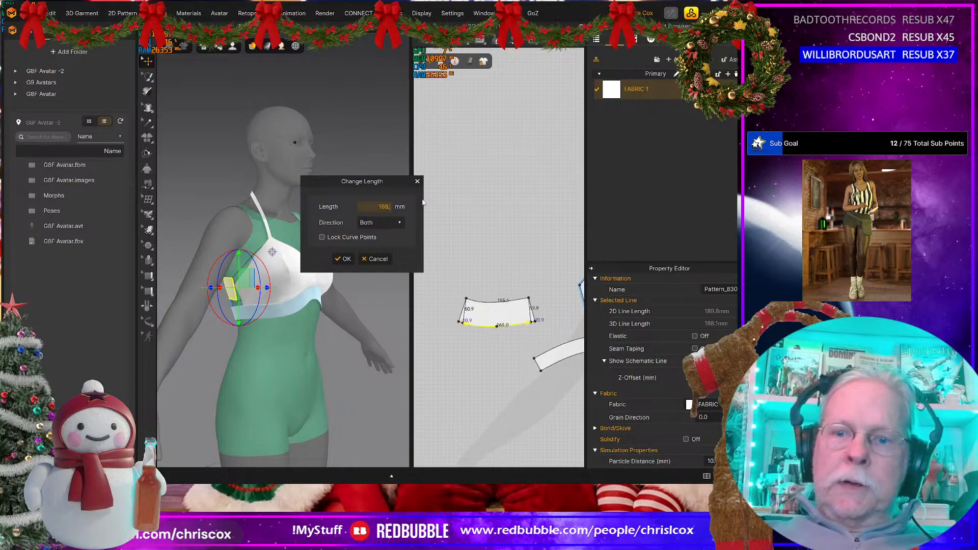
pyautogui.click(346, 259)
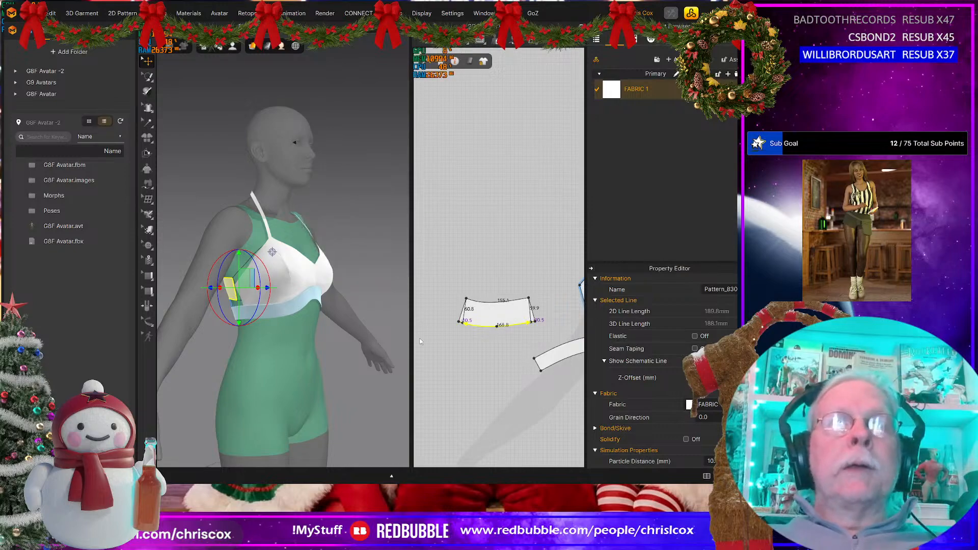
# Step: Move the back piece's two upper corners inward so both ends slant again, with a lower left angle of about 89.4°
pyautogui.scroll(3, 448, 356)
pyautogui.moveTo(490, 341); pyautogui.dragTo(470, 391, button='middle')
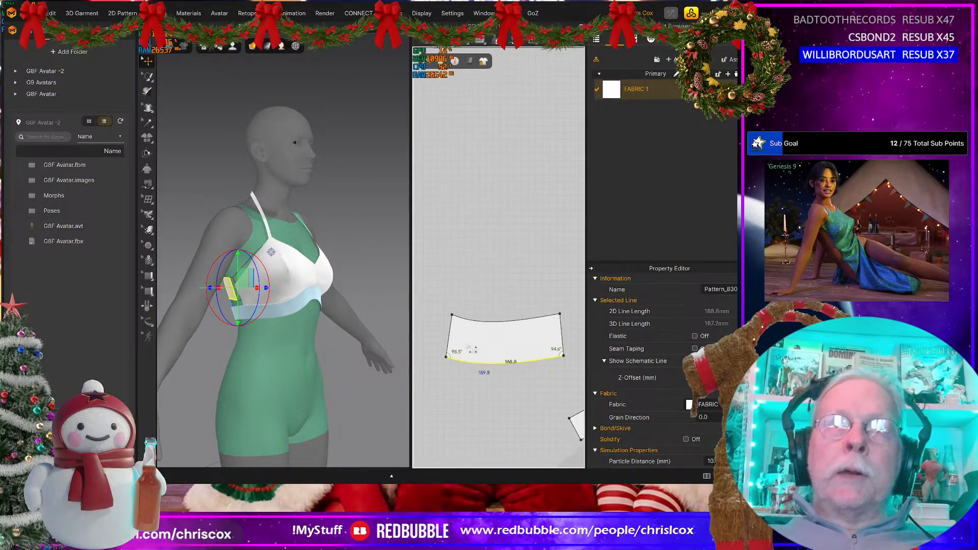
pyautogui.click(452, 315)
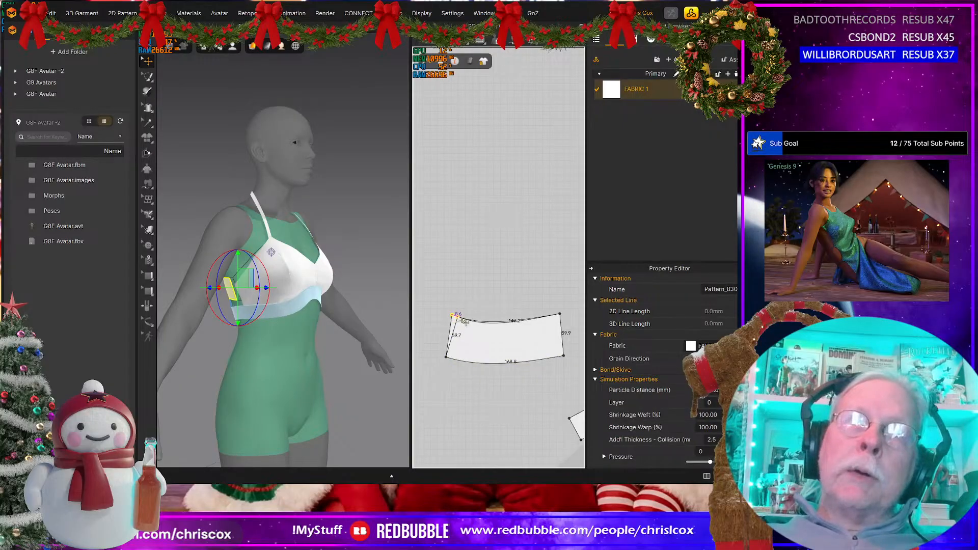
pyautogui.moveTo(458, 316); pyautogui.dragTo(459, 317)
pyautogui.click(446, 356)
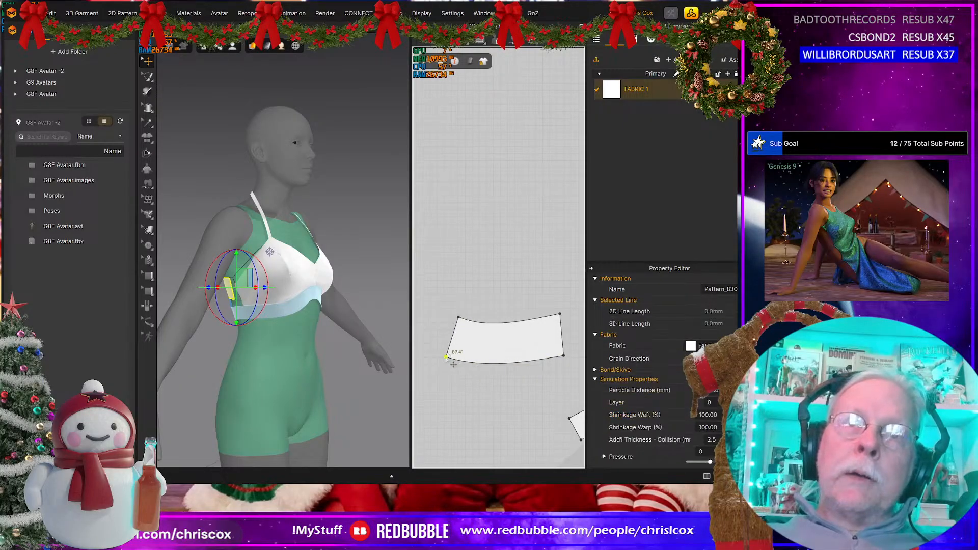
pyautogui.click(560, 314)
pyautogui.moveTo(564, 320); pyautogui.dragTo(551, 320)
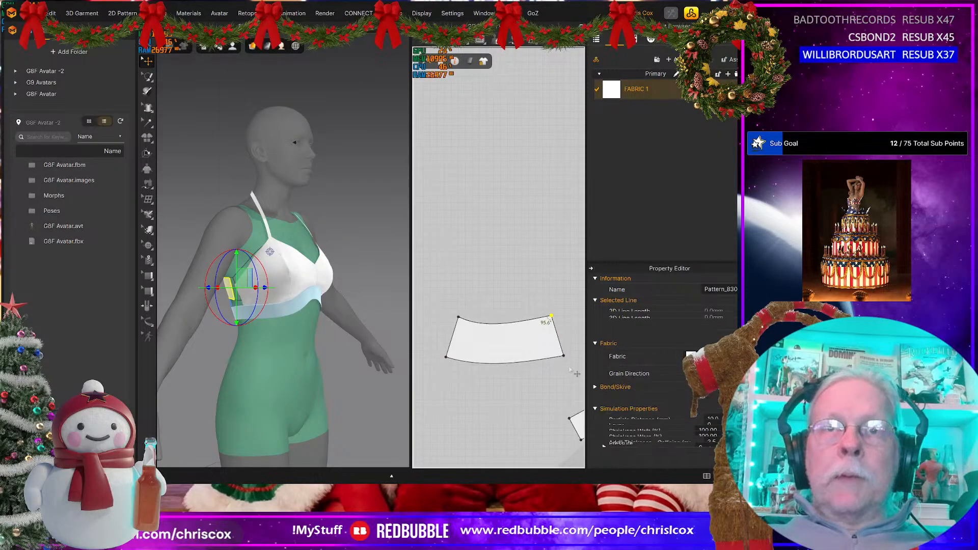
pyautogui.click(563, 356)
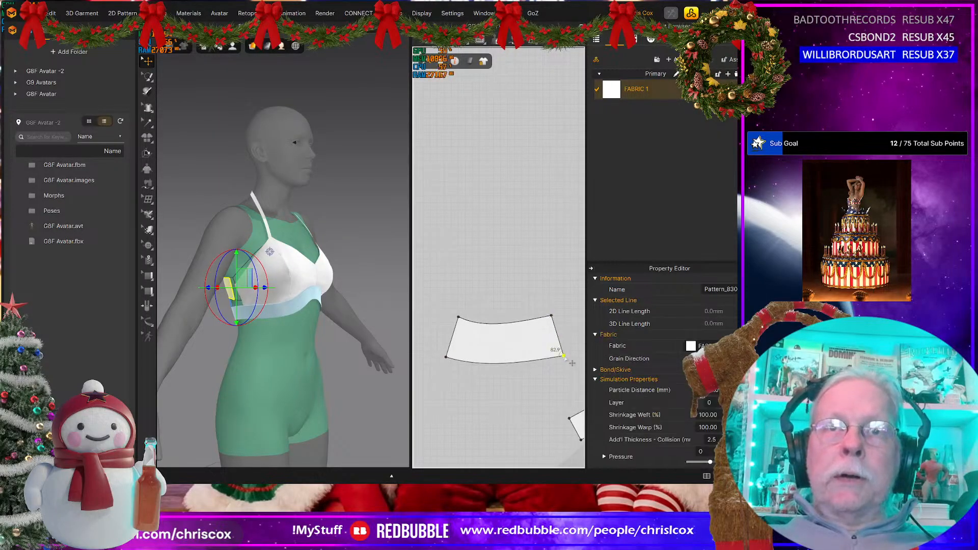
pyautogui.click(553, 317)
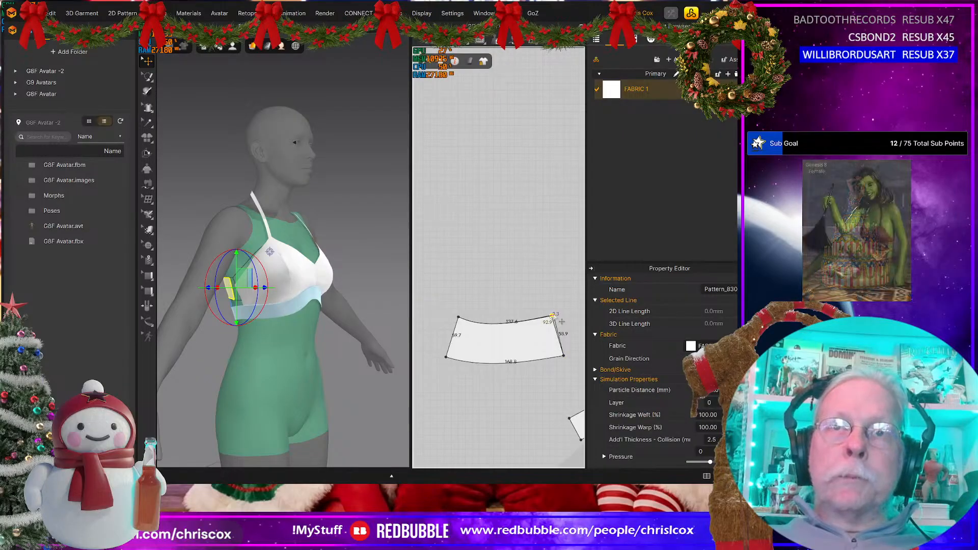
# Step: Optimize the curve points of the back piece's upper edge to 3%
pyautogui.press('v')
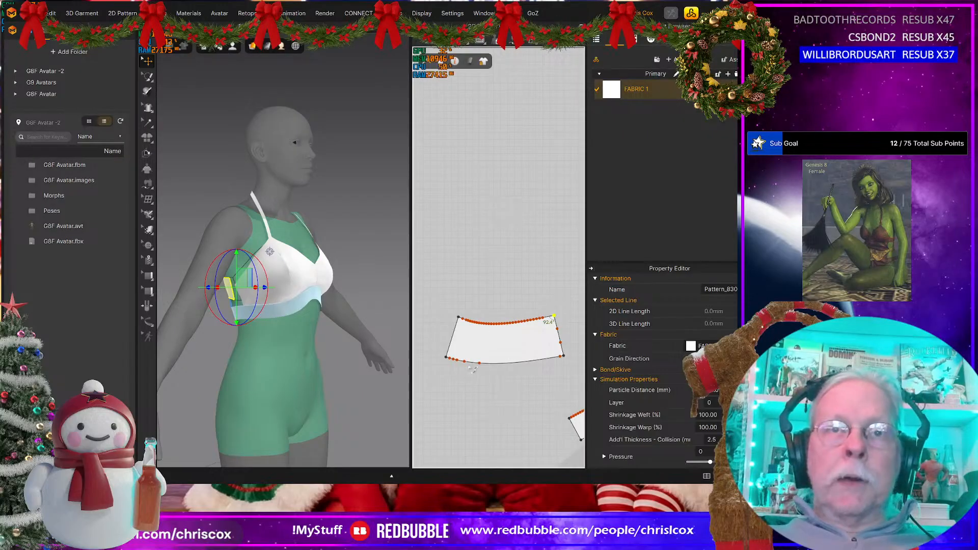
pyautogui.click(504, 326)
pyautogui.rightClick(505, 327)
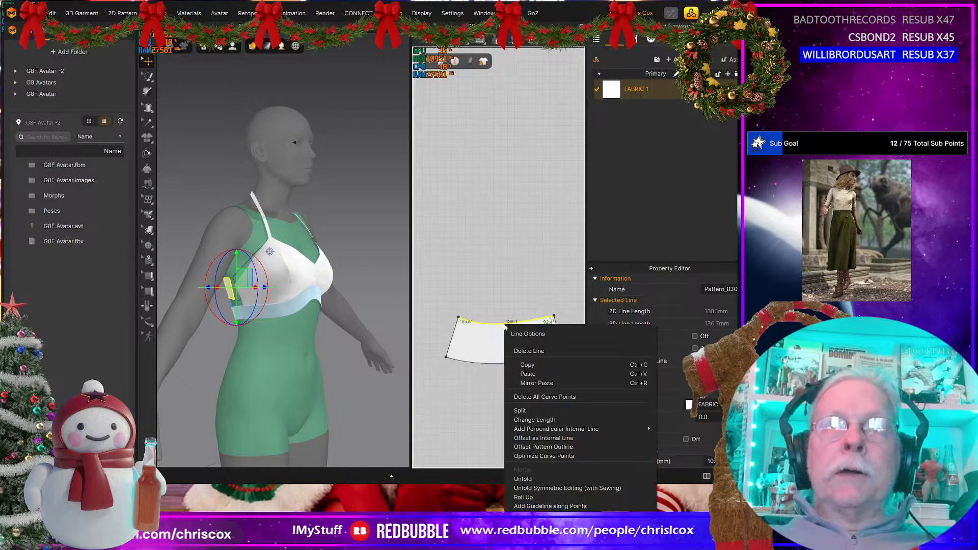
pyautogui.click(545, 455)
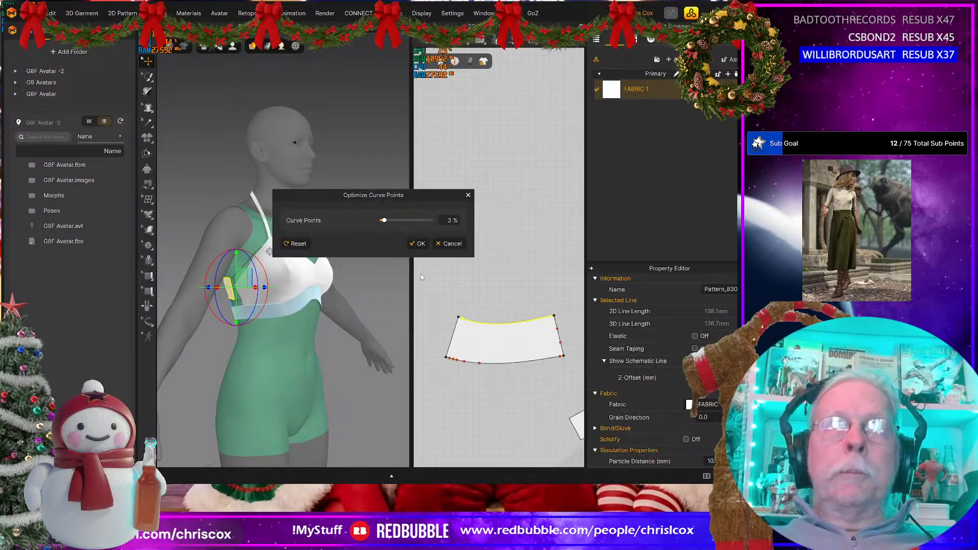
pyautogui.click(418, 244)
# Step: Smooth the back piece's upper edge with a single curve point near its middle, and remove the curve points on its right end edge
pyautogui.moveTo(465, 320); pyautogui.dragTo(471, 326)
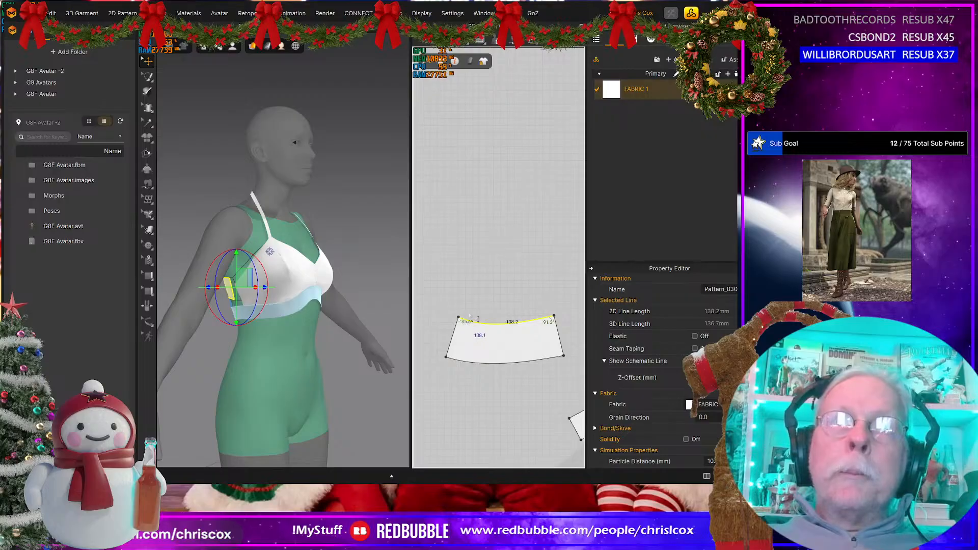
pyautogui.click(499, 329)
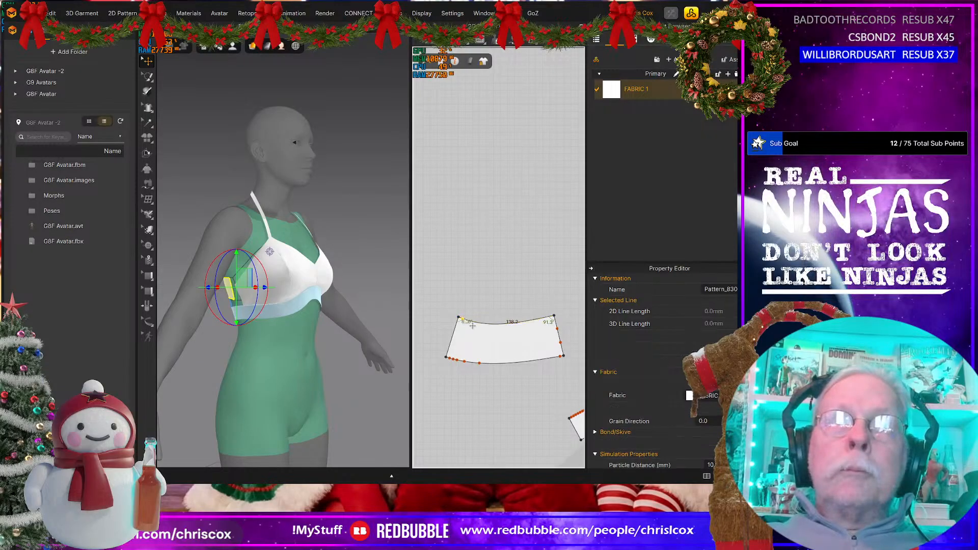
pyautogui.moveTo(499, 330); pyautogui.dragTo(509, 331)
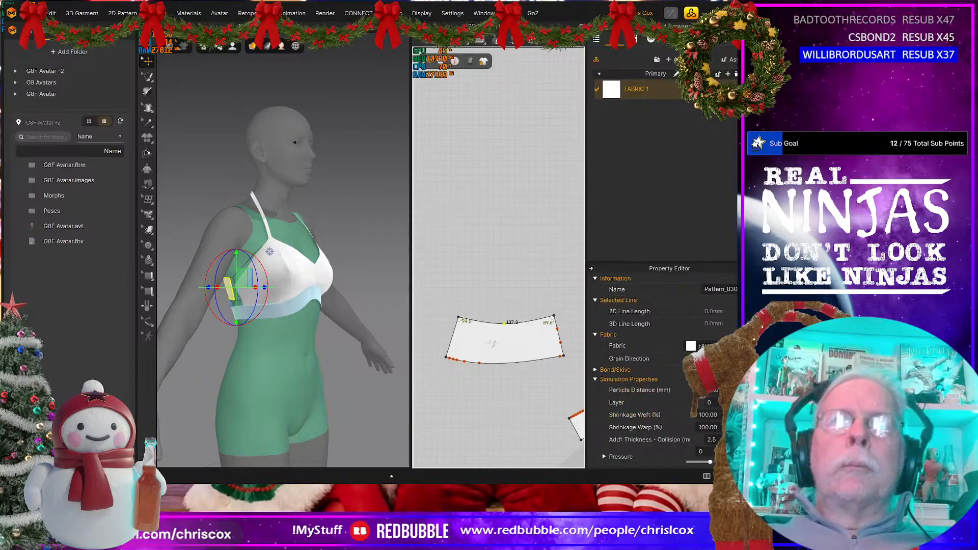
pyautogui.moveTo(559, 357); pyautogui.dragTo(524, 363, button='middle')
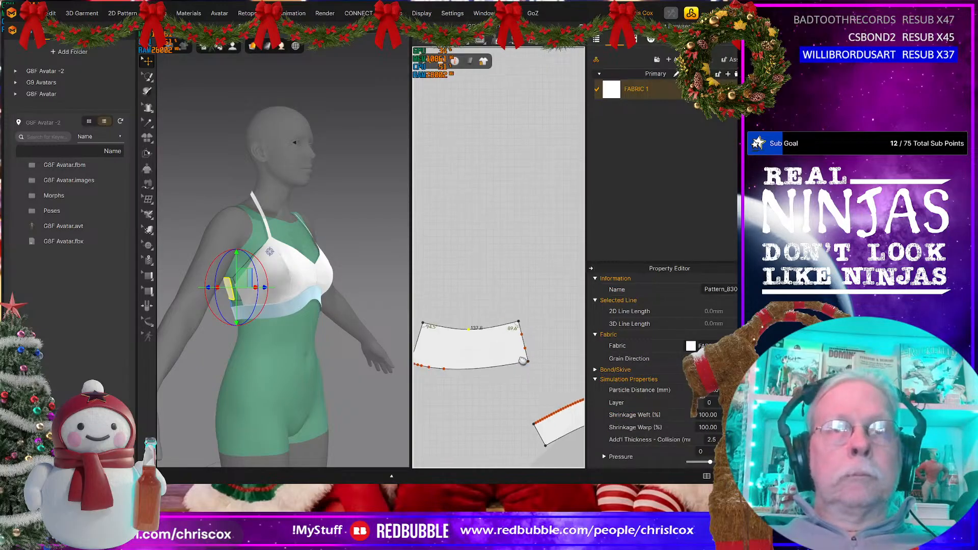
pyautogui.moveTo(533, 330); pyautogui.dragTo(519, 352)
pyautogui.press('Escape')
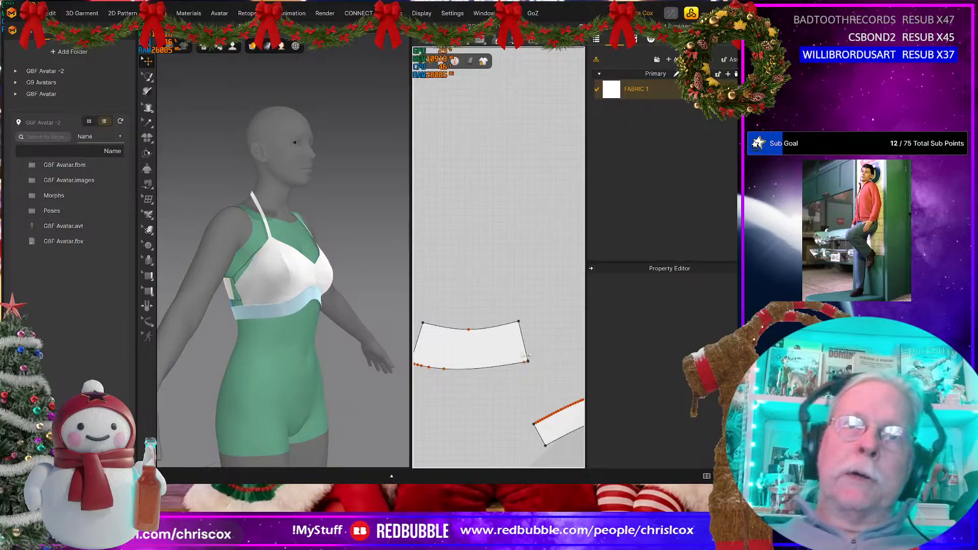
# Step: Set the back piece's right end edge to 60 mm, changing the length in the End direction
pyautogui.click(523, 342)
pyautogui.rightClick(523, 345)
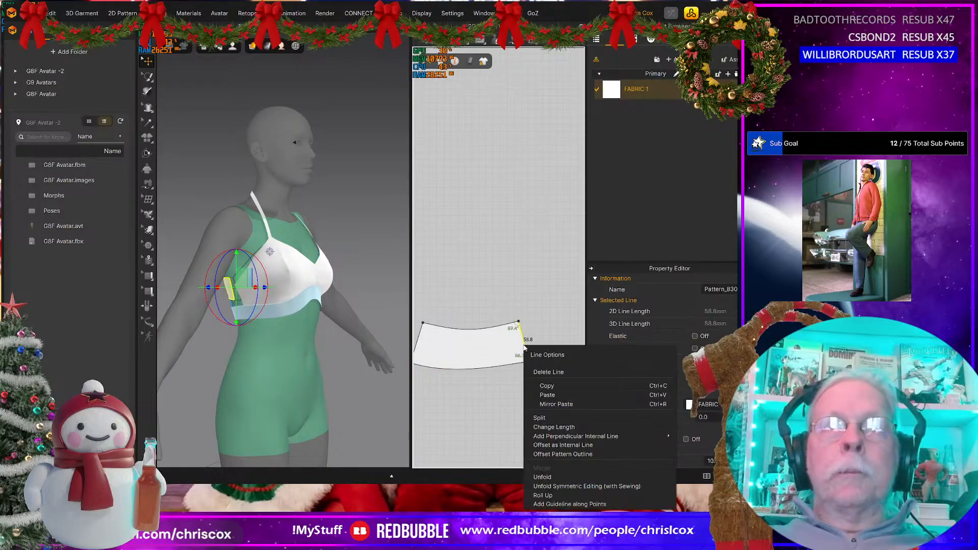
pyautogui.click(553, 426)
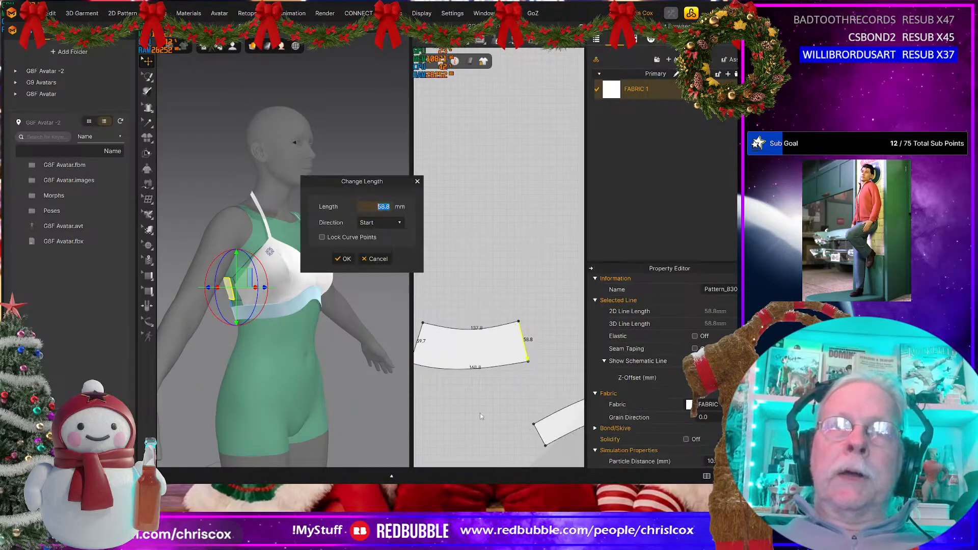
pyautogui.click(380, 223)
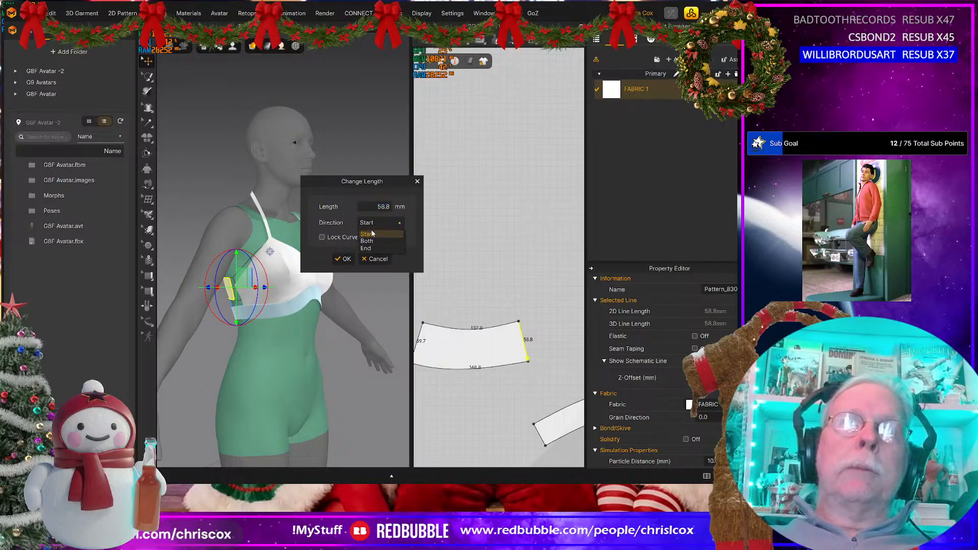
pyautogui.click(374, 244)
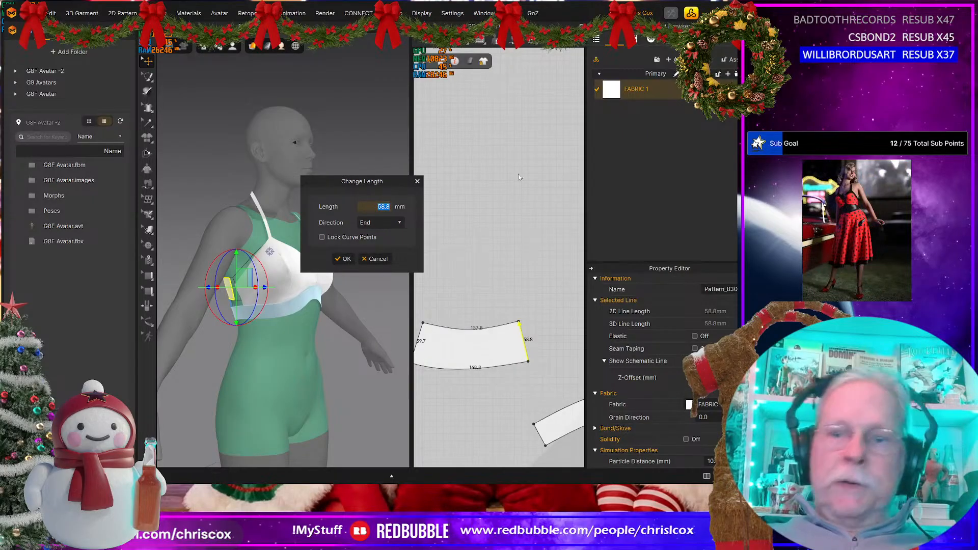
pyautogui.write('60')
pyautogui.press('Return')
# Step: Set the back piece's left end edge to 60 mm, changing the length in the Start direction
pyautogui.moveTo(544, 346); pyautogui.dragTo(598, 338, button='middle')
pyautogui.click(474, 336)
pyautogui.rightClick(479, 336)
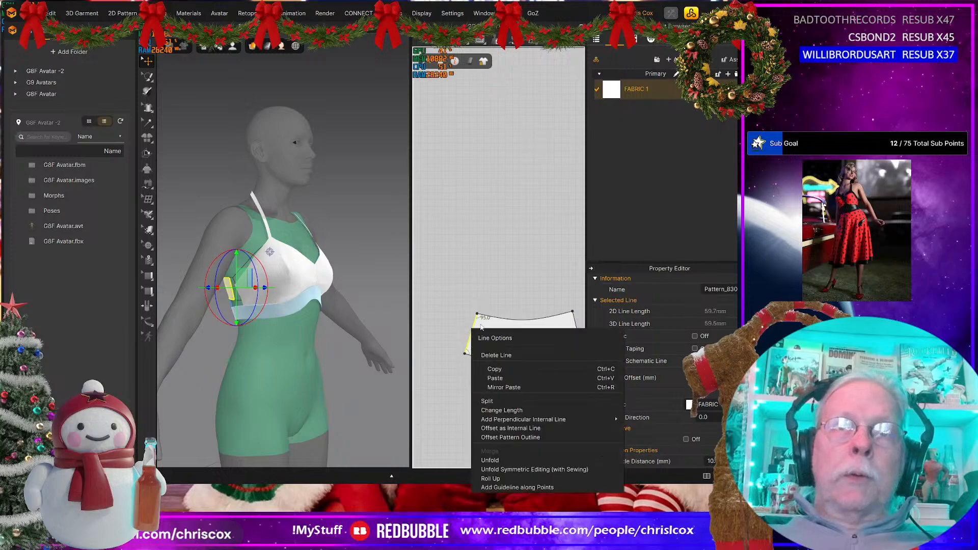
pyautogui.click(504, 403)
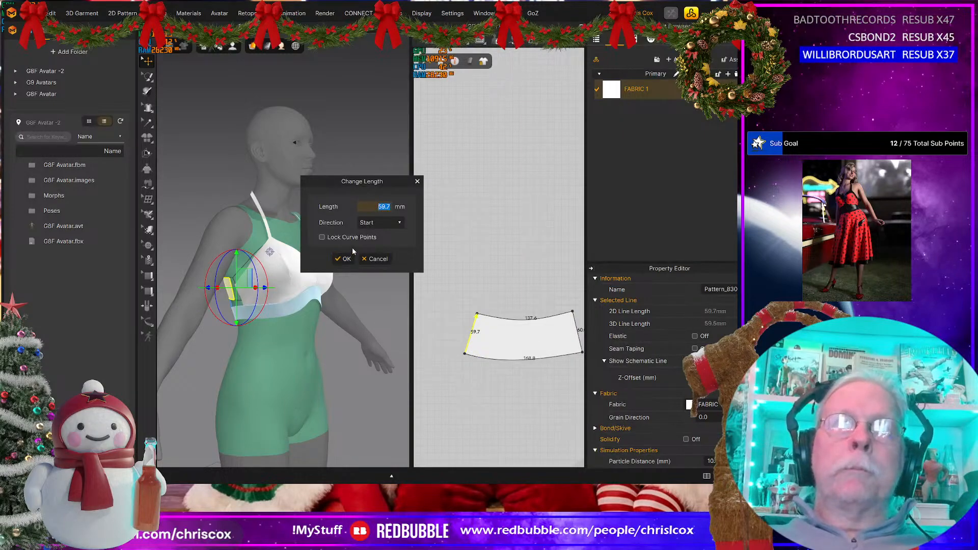
pyautogui.write('60')
pyautogui.press('Return')
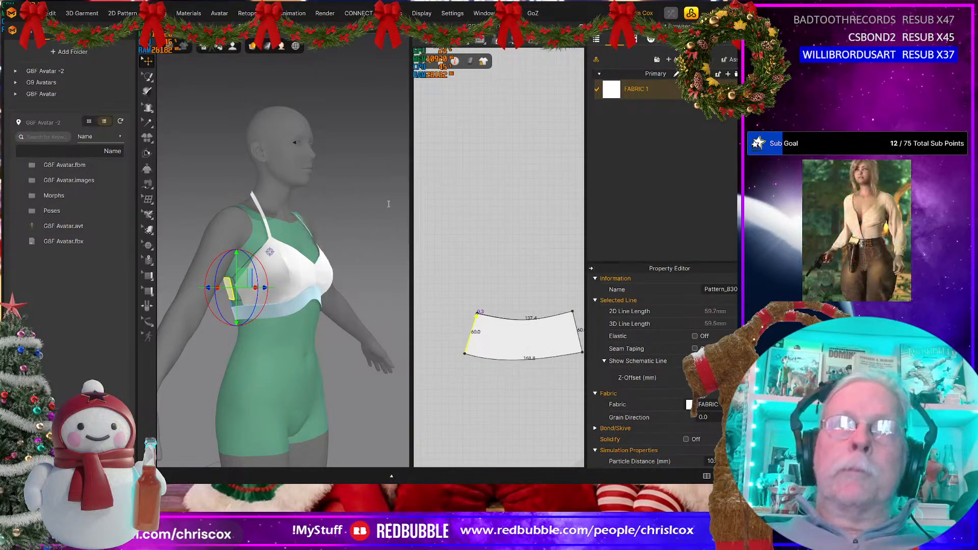
# Step: Adjust the curve point at the middle of the back piece's upper edge while simulating, to refine its curve
pyautogui.press('space')
pyautogui.moveTo(525, 401); pyautogui.dragTo(489, 408, button='middle')
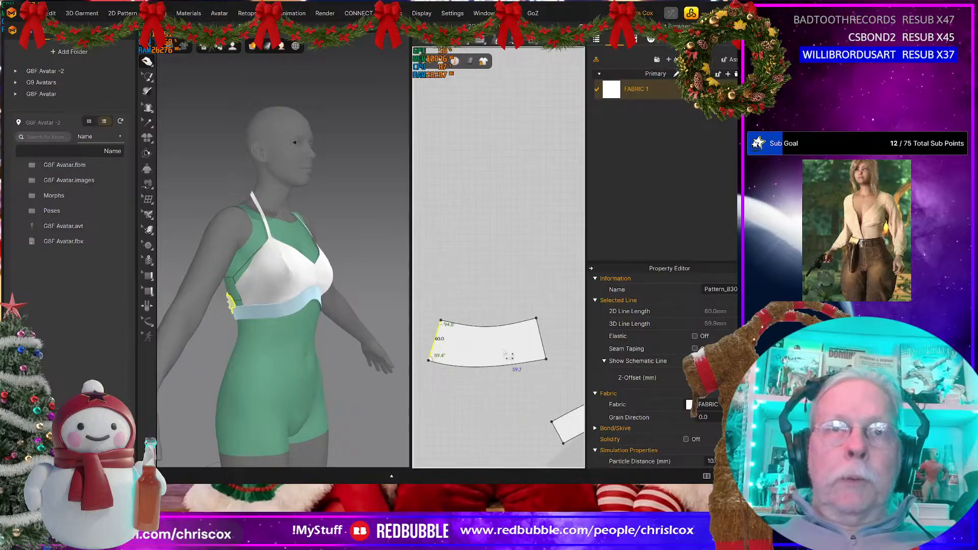
pyautogui.scroll(3, 506, 355)
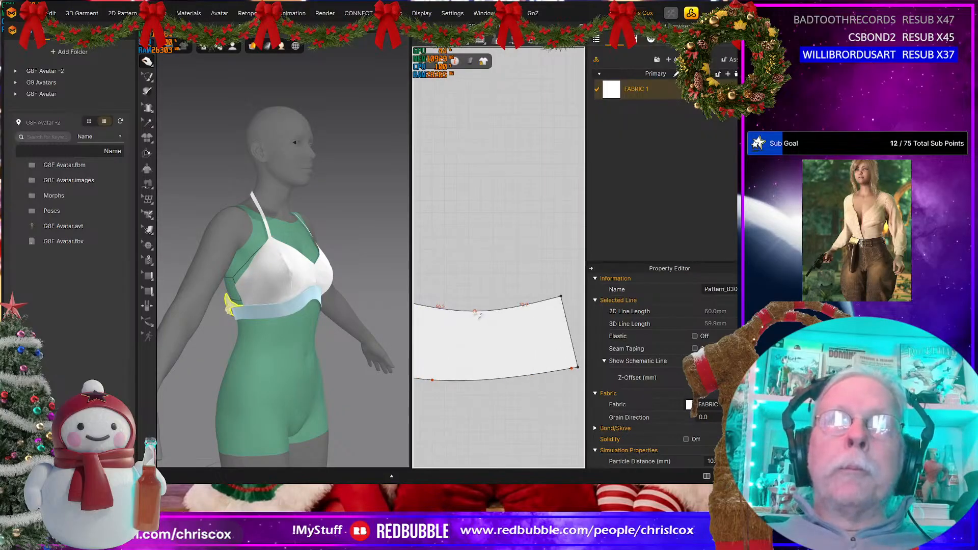
pyautogui.click(482, 316)
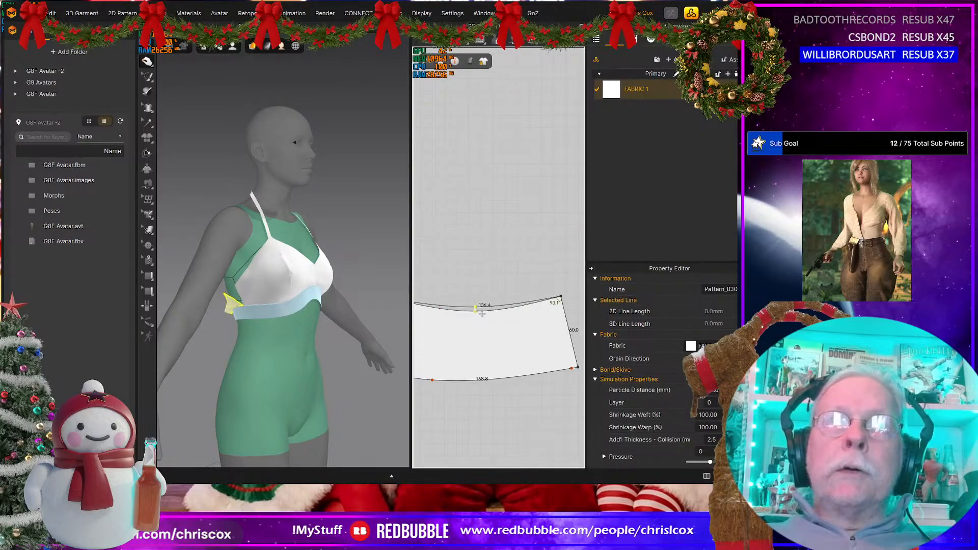
pyautogui.press('space')
pyautogui.scroll(-5, 484, 347)
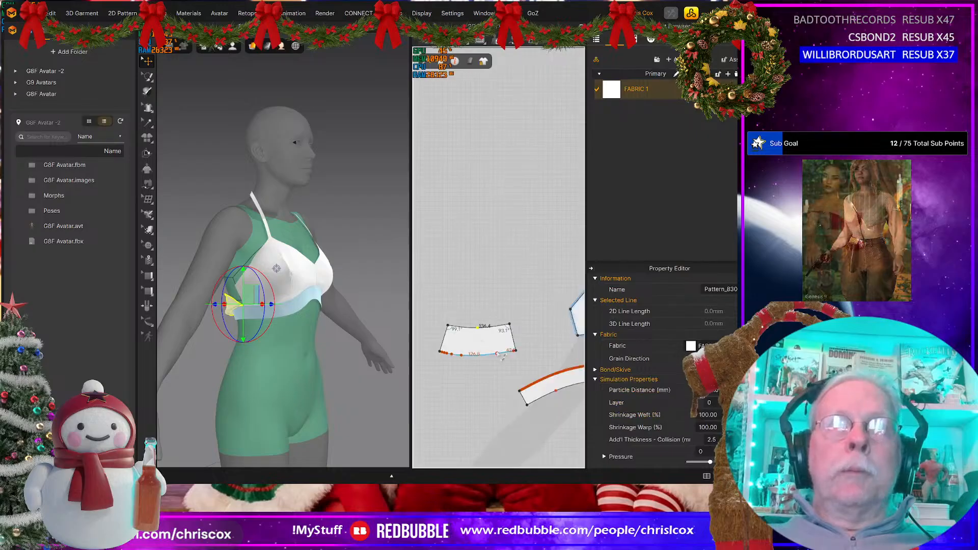
pyautogui.moveTo(484, 348); pyautogui.dragTo(473, 344, button='middle')
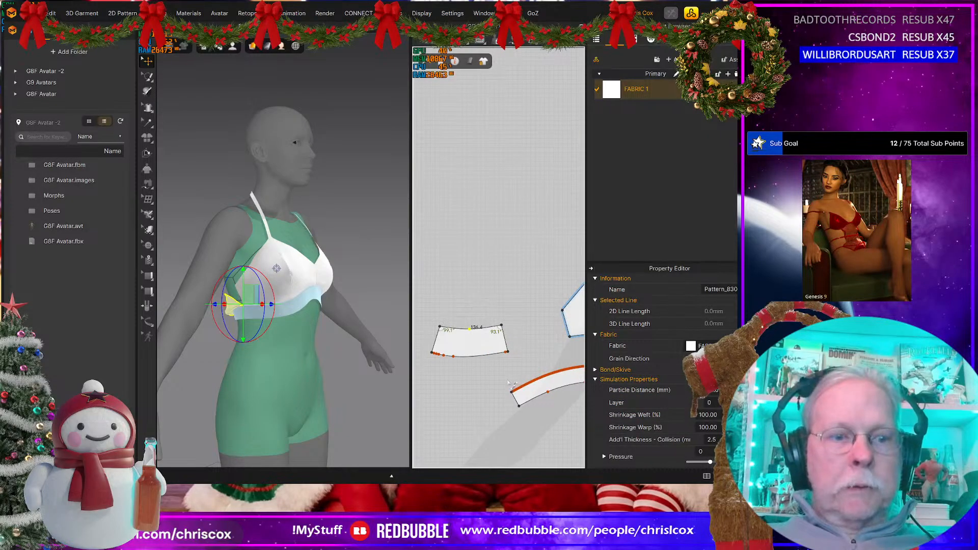
# Step: Sew the back piece's 60 mm right end edge to the 60 mm side edge of the neighbouring outer cup
pyautogui.press('b')
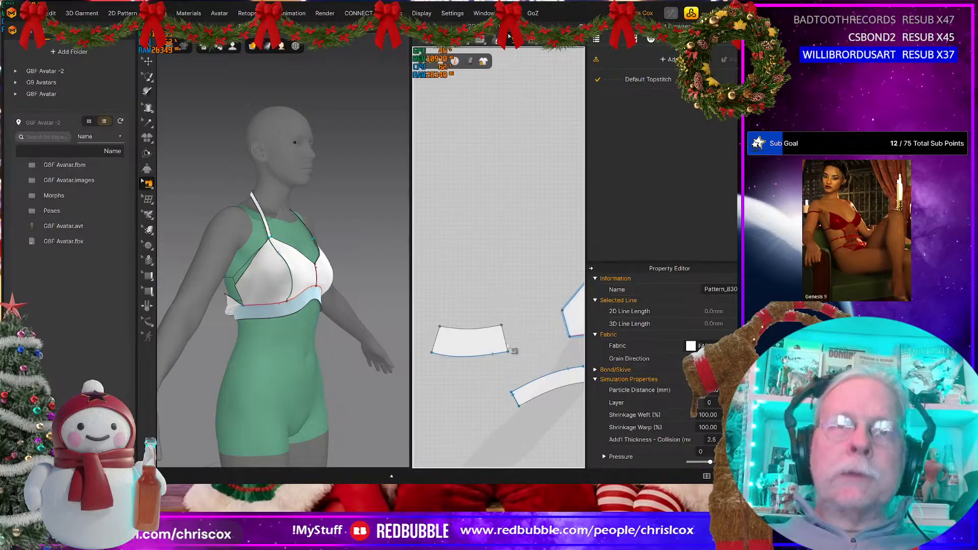
pyautogui.click(506, 339)
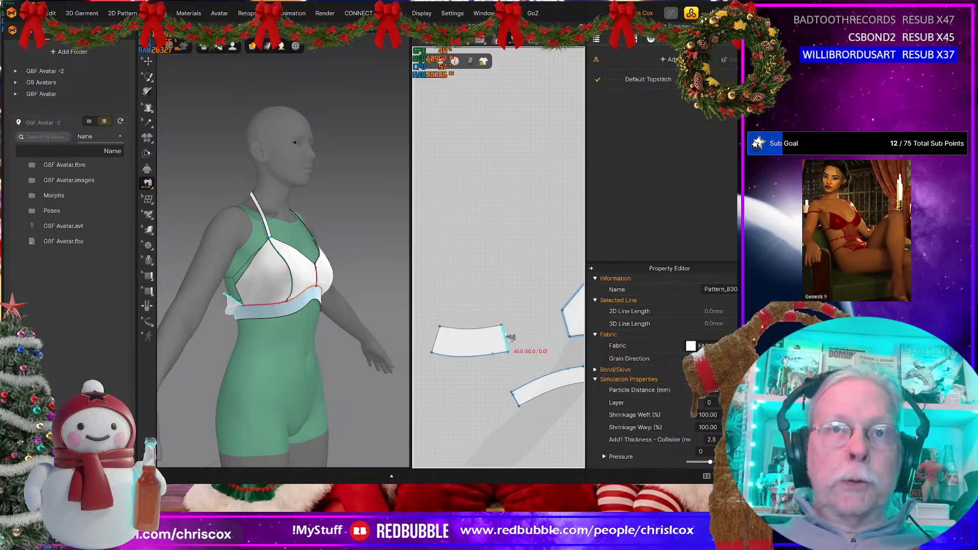
pyautogui.click(565, 324)
pyautogui.scroll(-3, 509, 348)
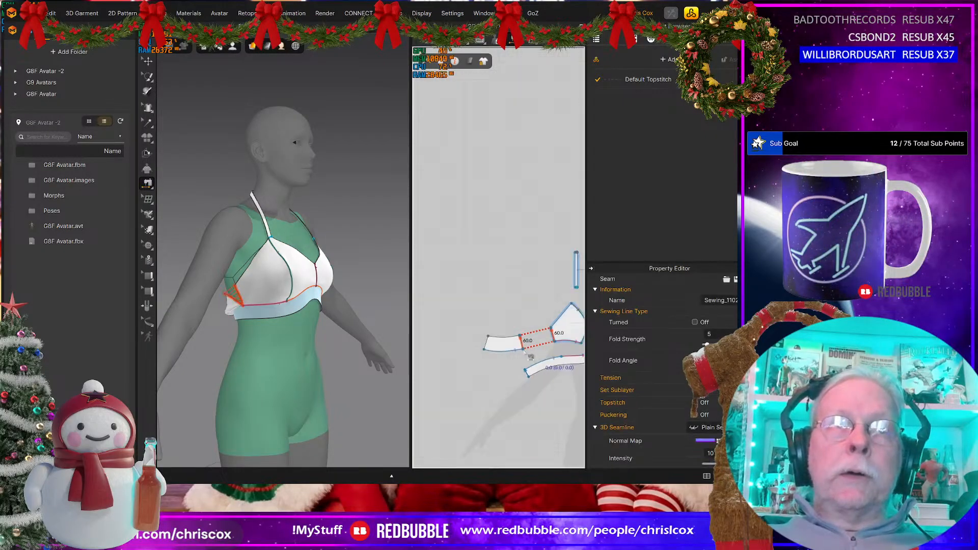
# Step: Create a symmetric copy of the back piece and place it on the opposite side of the cups
pyautogui.press('z')
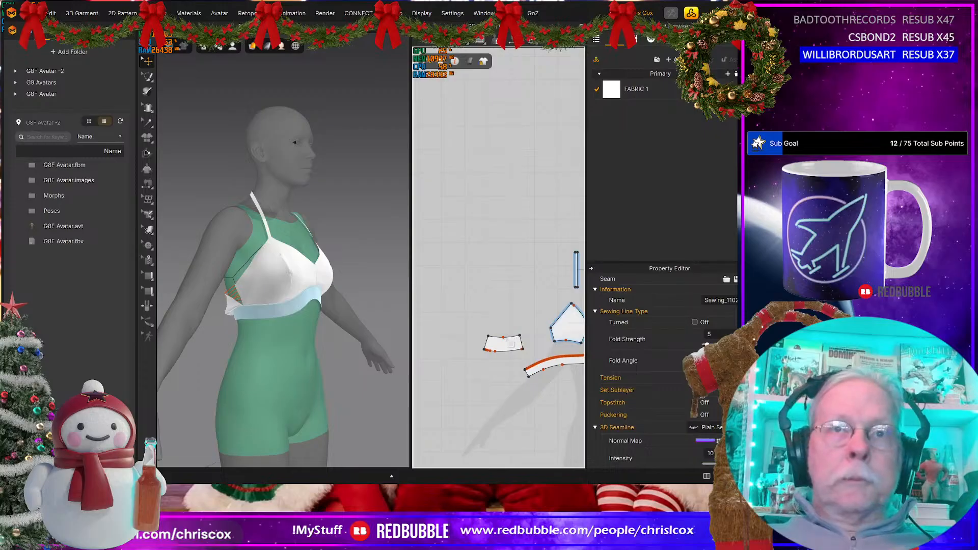
pyautogui.press('a')
pyautogui.click(506, 343)
pyautogui.scroll(-5, 506, 343)
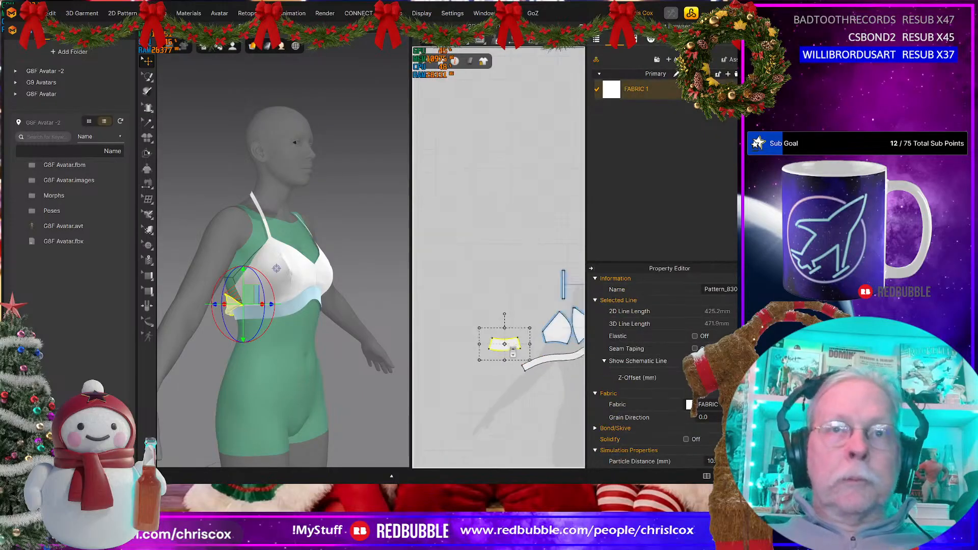
pyautogui.moveTo(506, 343); pyautogui.dragTo(459, 349, button='middle')
pyautogui.hotkey('ctrl', 'd')
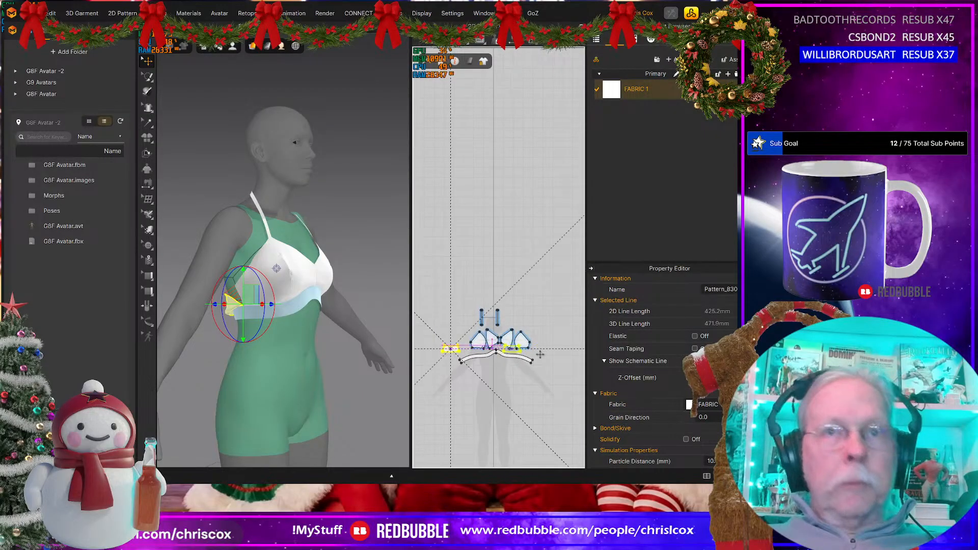
pyautogui.click(554, 359)
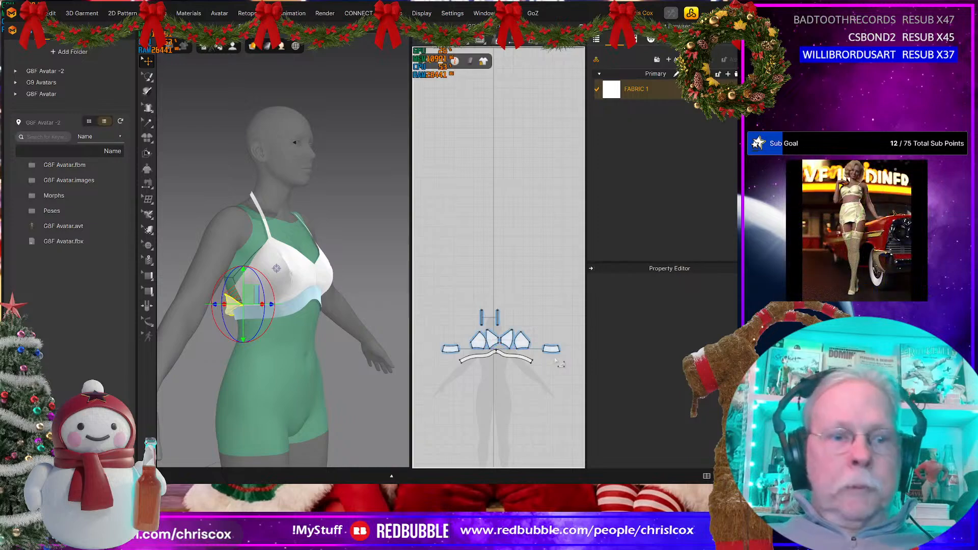
# Step: Sew the outer 60 mm end edges of the two back pieces together to close the centre back
pyautogui.press('n')
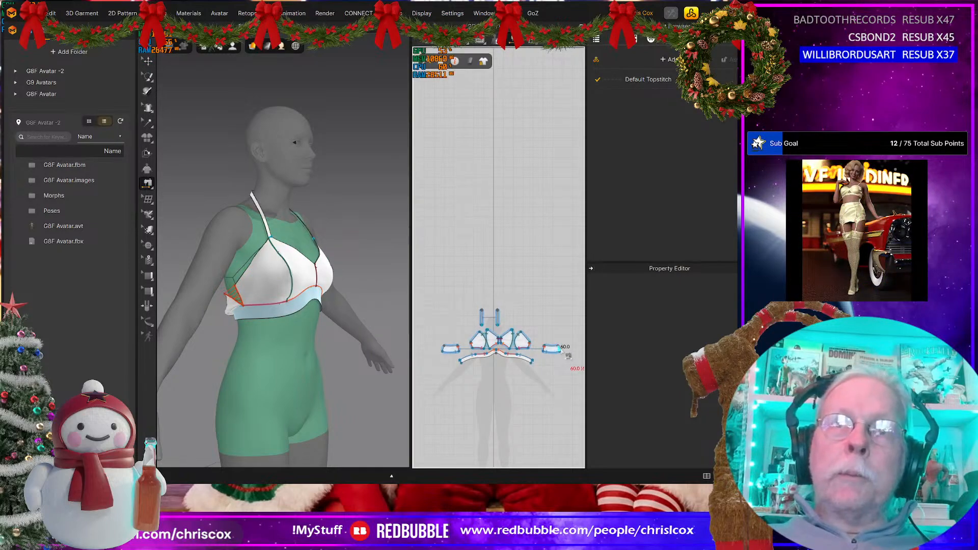
pyautogui.click(566, 355)
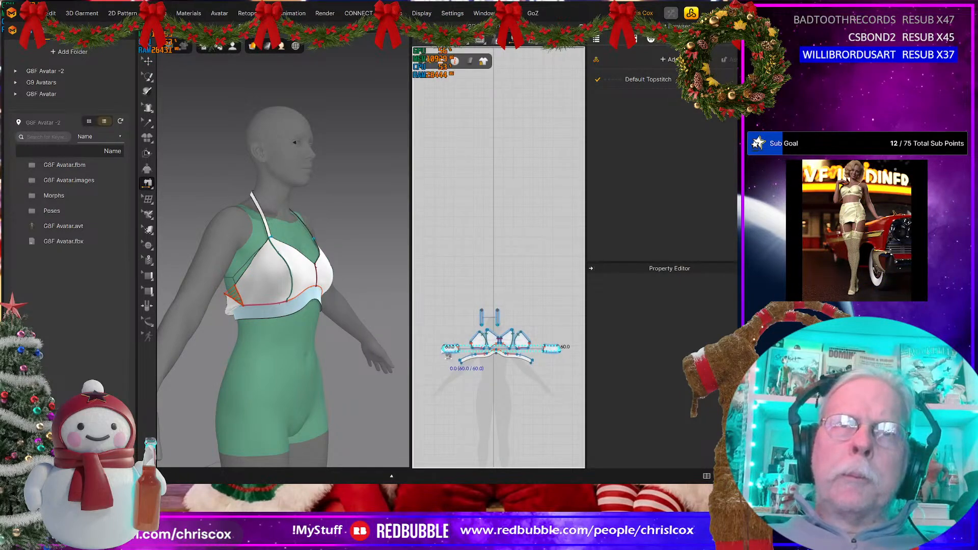
pyautogui.click(449, 351)
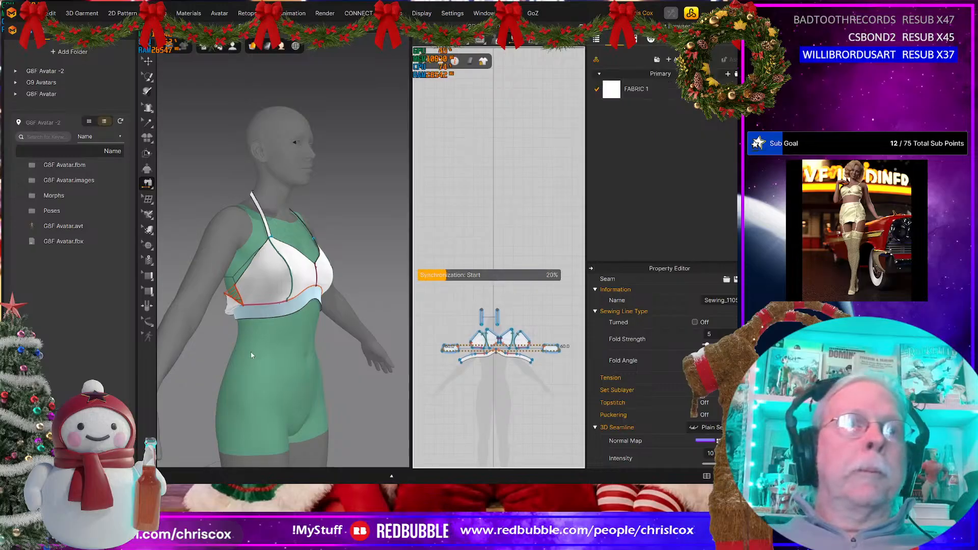
# Step: Simulate the garment and pull both back pieces straight above the band, checking the fit from back and front
pyautogui.press('q')
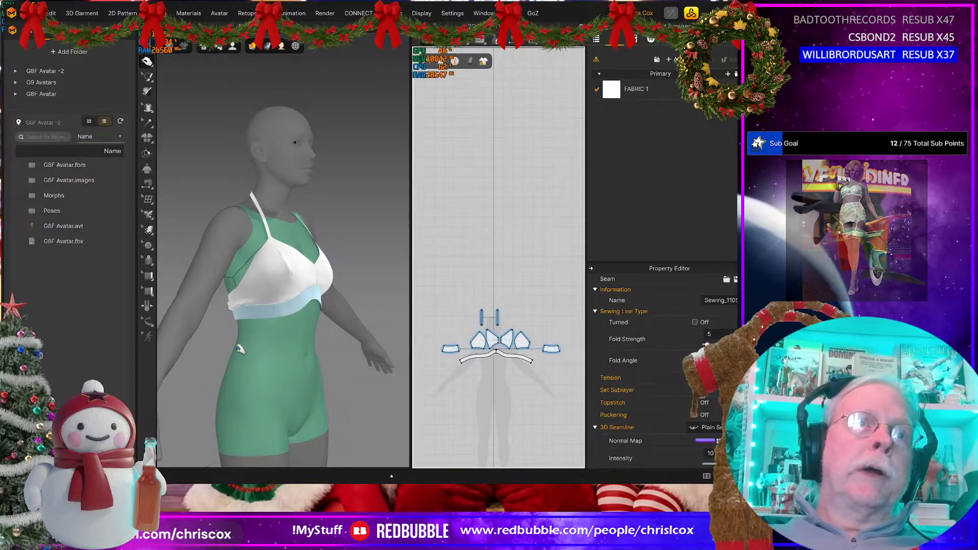
pyautogui.press('8')
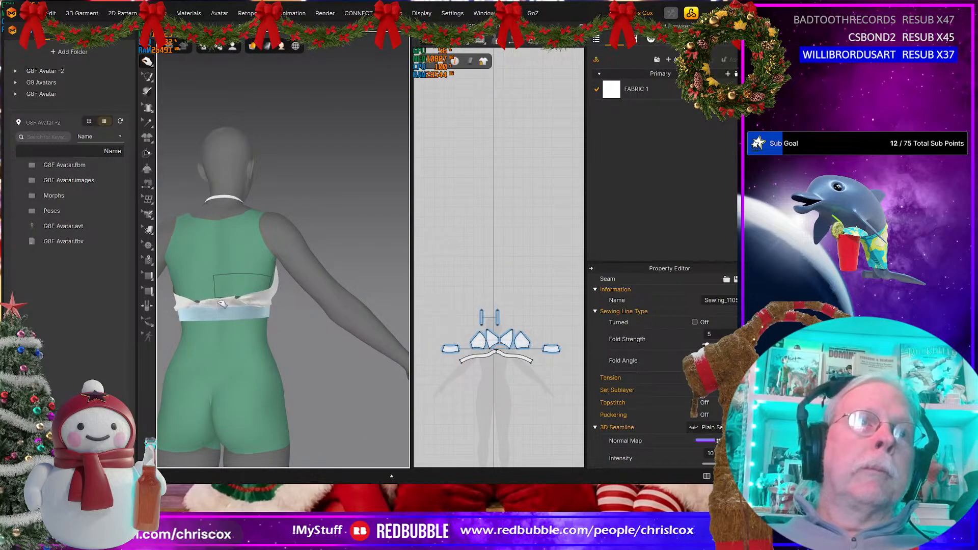
pyautogui.click(222, 304)
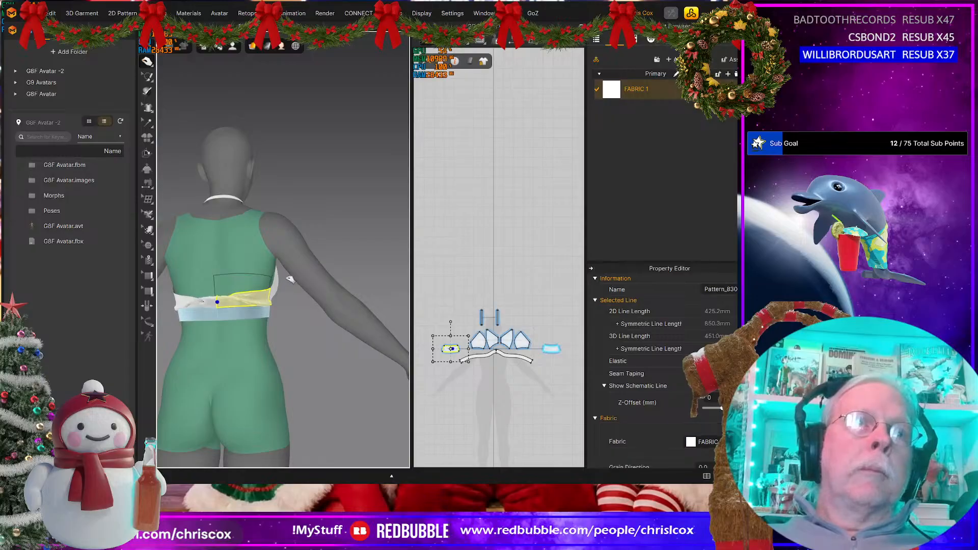
pyautogui.click(191, 301)
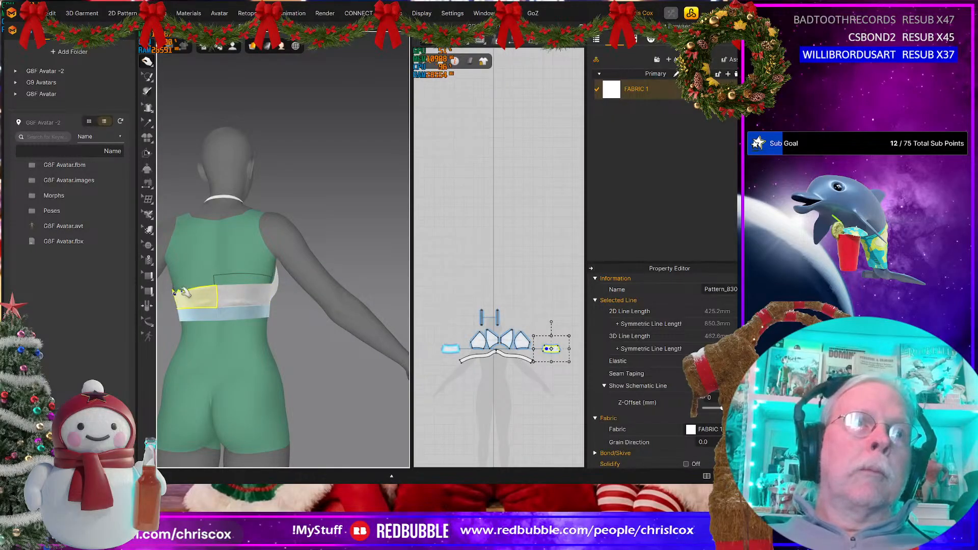
pyautogui.click(220, 295)
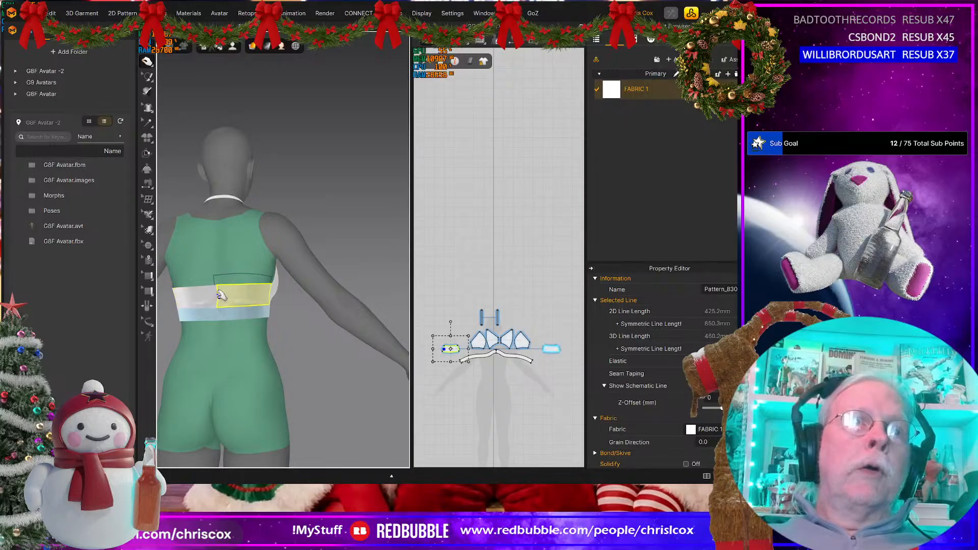
pyautogui.moveTo(253, 309)
pyautogui.mouseDown(button='right')
pyautogui.moveTo(306, 309)
pyautogui.moveTo(265, 304)
pyautogui.mouseUp(button='right')
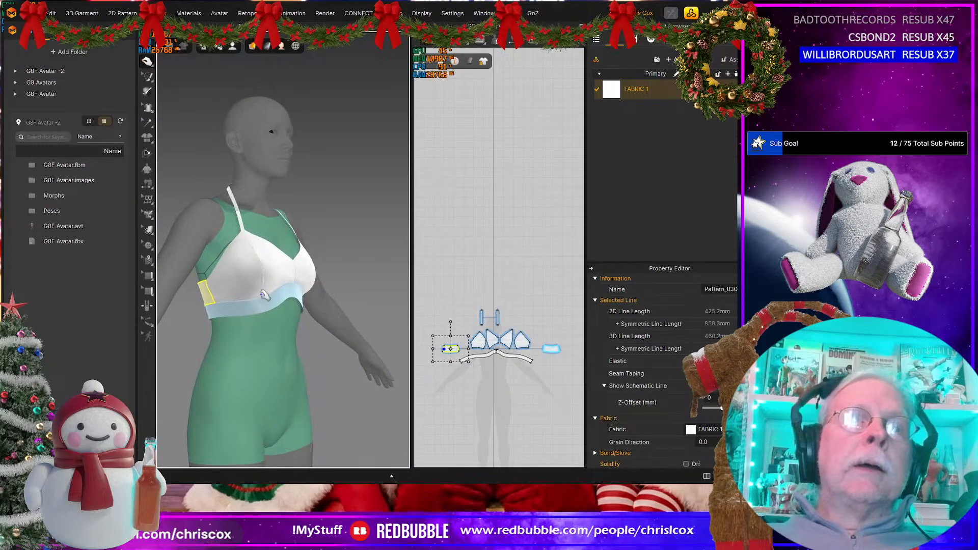
pyautogui.moveTo(312, 327); pyautogui.dragTo(318, 346, button='right')
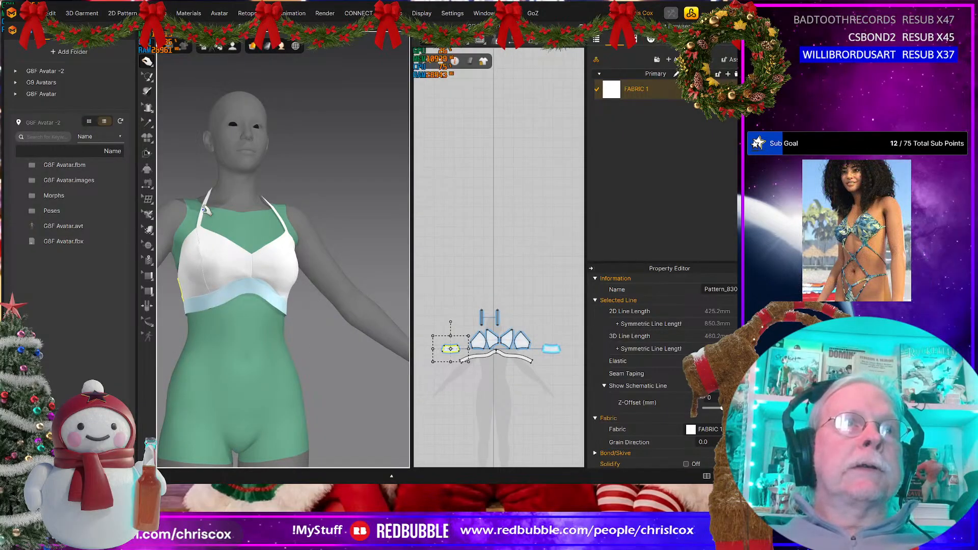
pyautogui.moveTo(218, 240); pyautogui.dragTo(281, 279, button='right')
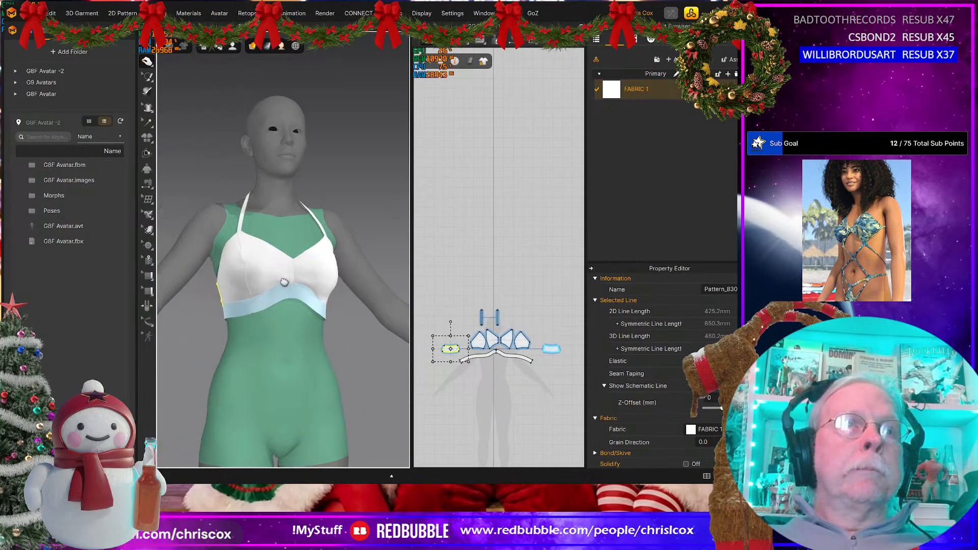
# Step: Pull at the halter strap and cup during simulation, and display the garment's Strain Map
pyautogui.click(245, 244)
pyautogui.moveTo(252, 245)
pyautogui.mouseDown(button='right')
pyautogui.moveTo(359, 263)
pyautogui.moveTo(258, 228)
pyautogui.mouseUp(button='right')
pyautogui.press('8')
pyautogui.click(275, 231)
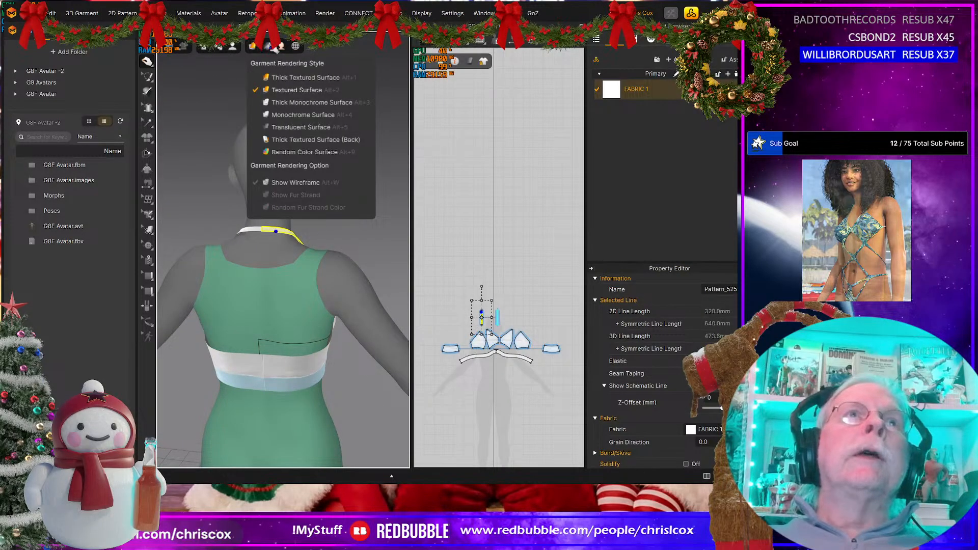
pyautogui.moveTo(275, 46)
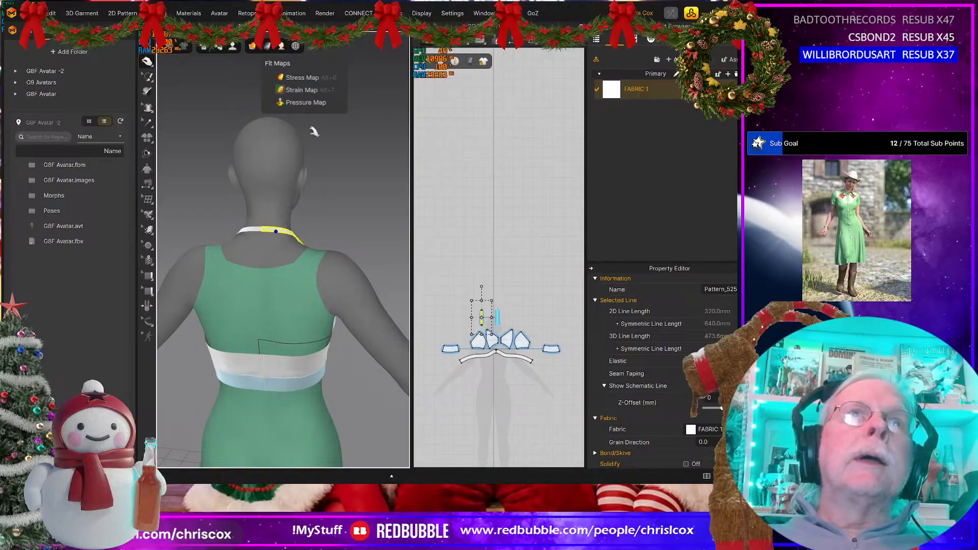
pyautogui.click(301, 90)
pyautogui.moveTo(371, 218); pyautogui.dragTo(279, 243, button='right')
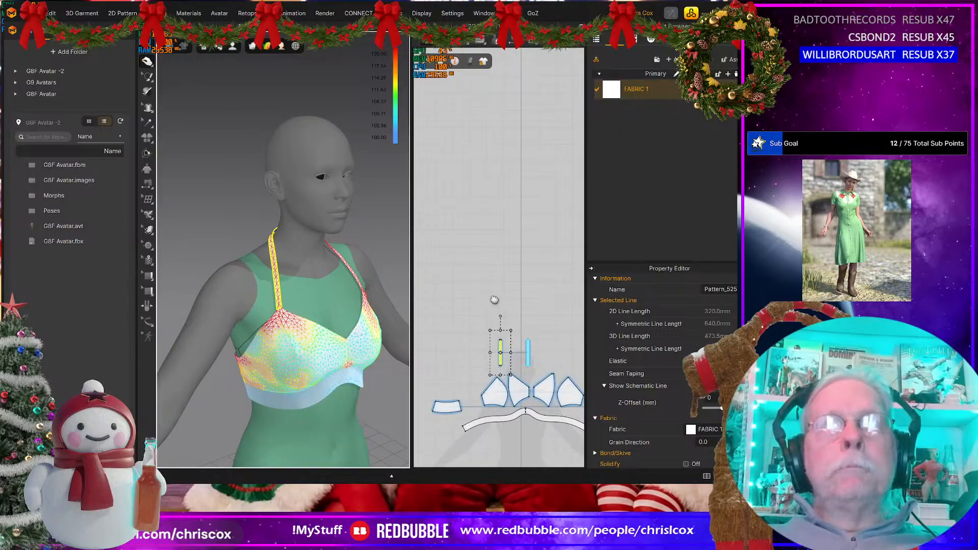
# Step: Lengthen both halter straps by moving their 10 mm top edges upward in small increments during simulation
pyautogui.moveTo(494, 300); pyautogui.dragTo(476, 288, button='middle')
pyautogui.press('z')
pyautogui.moveTo(467, 319); pyautogui.dragTo(527, 346)
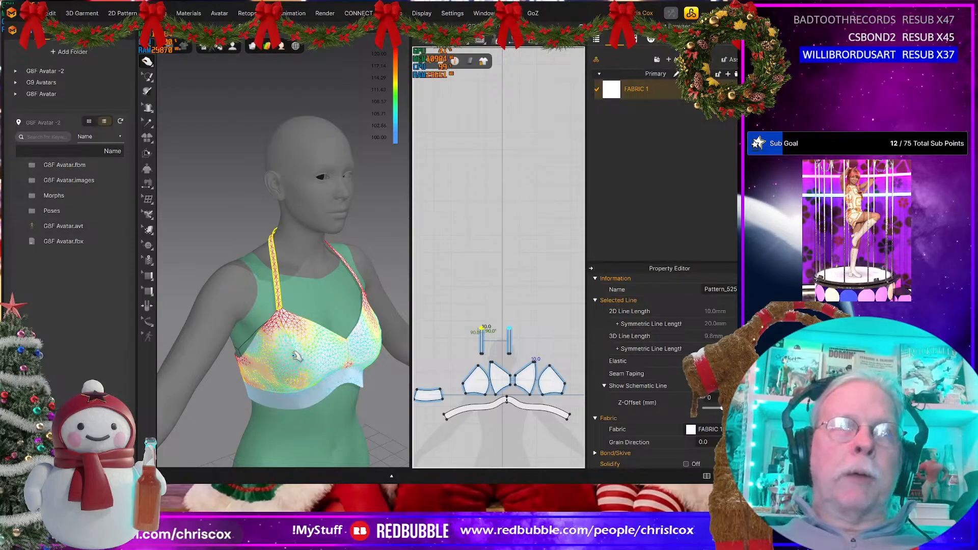
pyautogui.click(544, 338)
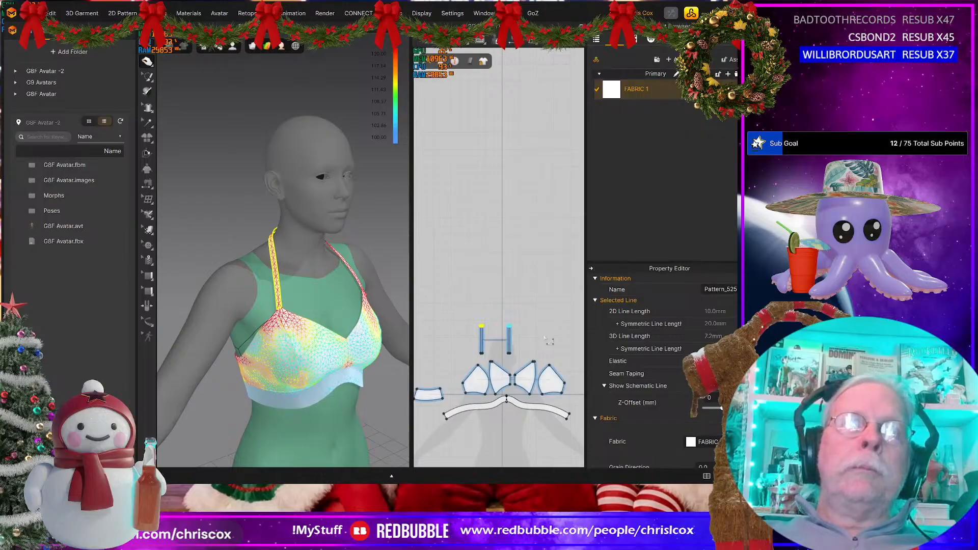
pyautogui.hotkey('ctrl', 'z')
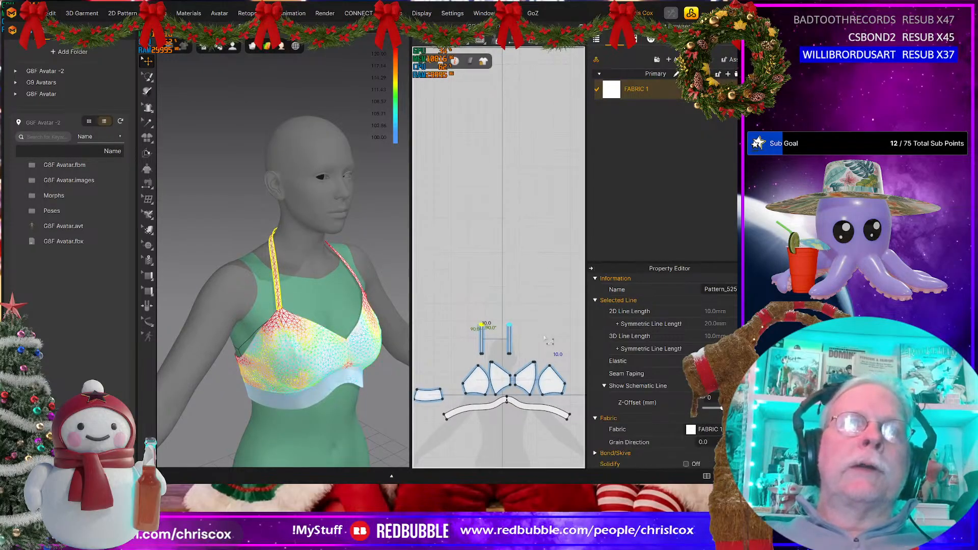
pyautogui.press('Up')
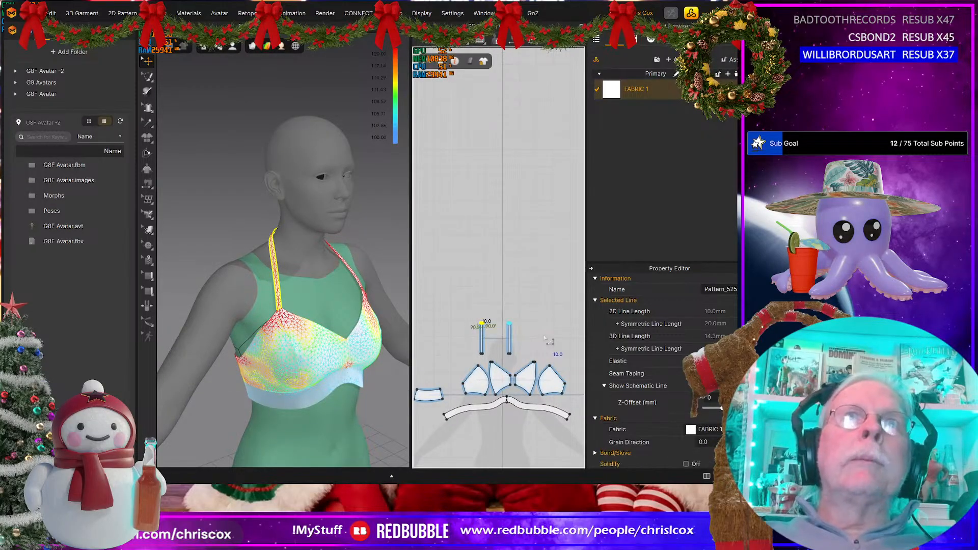
pyautogui.press('Up')
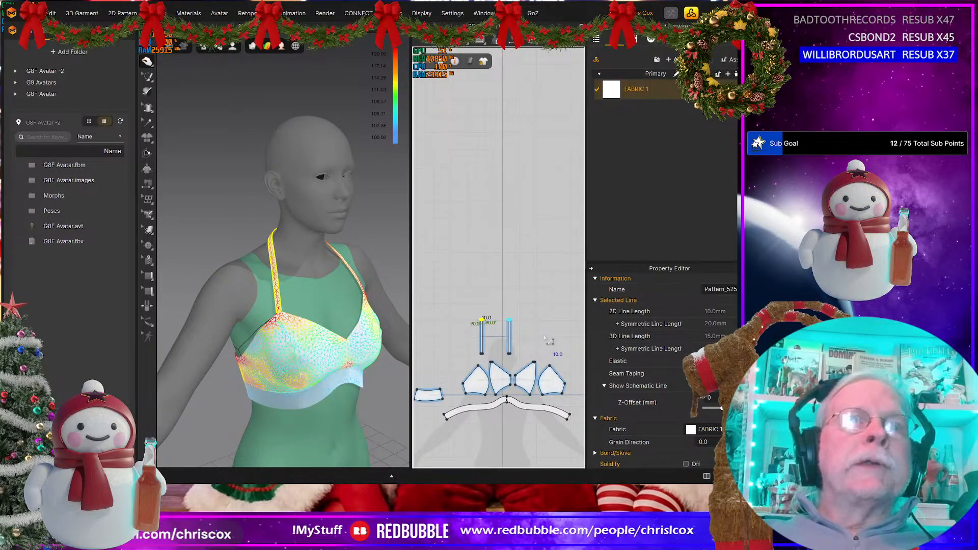
pyautogui.press('Up')
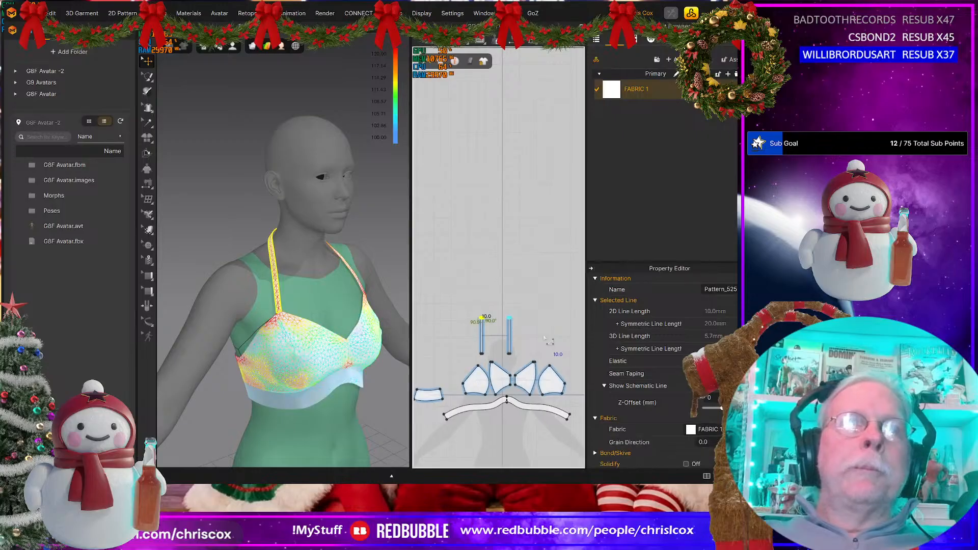
pyautogui.press('Up')
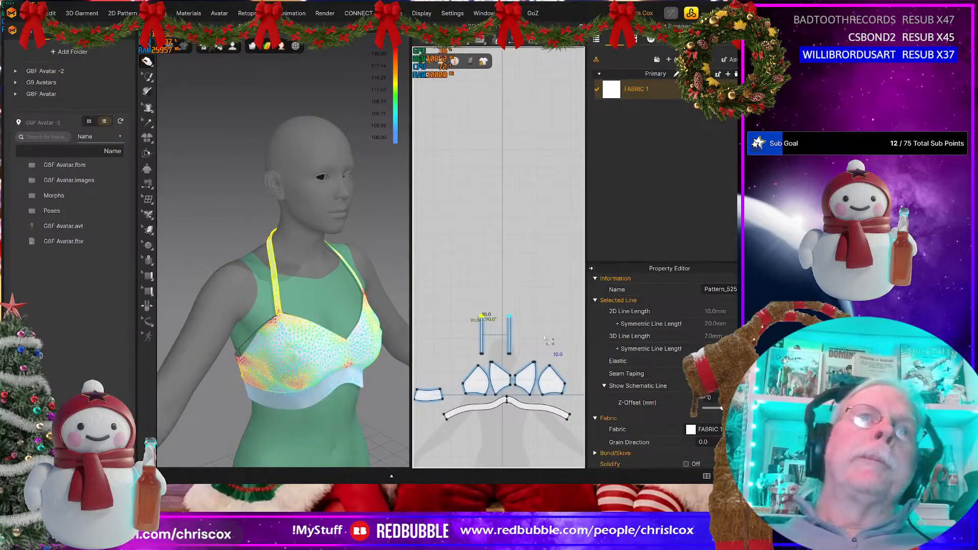
# Step: Set the mesh type of all the garment's pattern pieces to Quad (Optimized)
pyautogui.moveTo(285, 371); pyautogui.dragTo(396, 370, button='right')
pyautogui.scroll(-3, 491, 399)
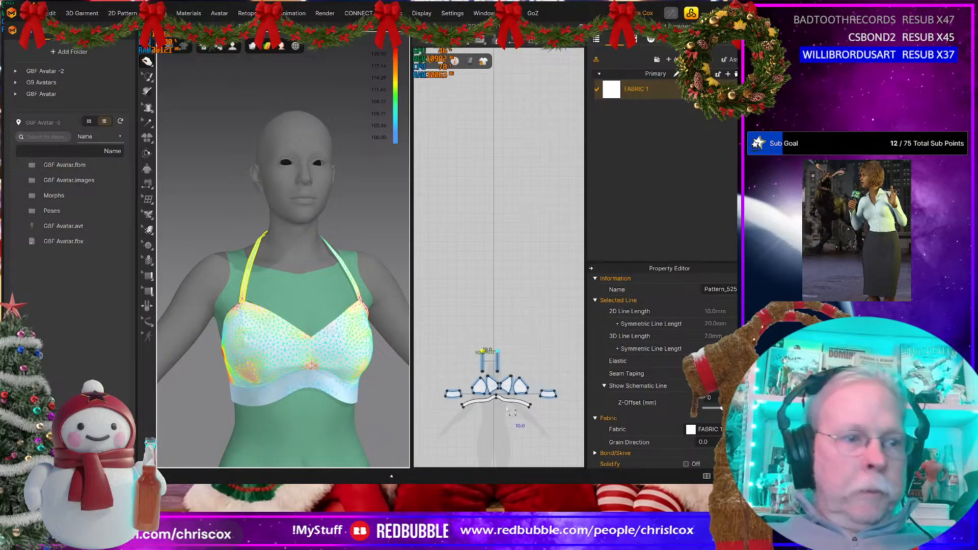
pyautogui.press('a')
pyautogui.moveTo(566, 418); pyautogui.dragTo(425, 343)
pyautogui.scroll(-8, 701, 411)
pyautogui.scroll(-1, 703, 411)
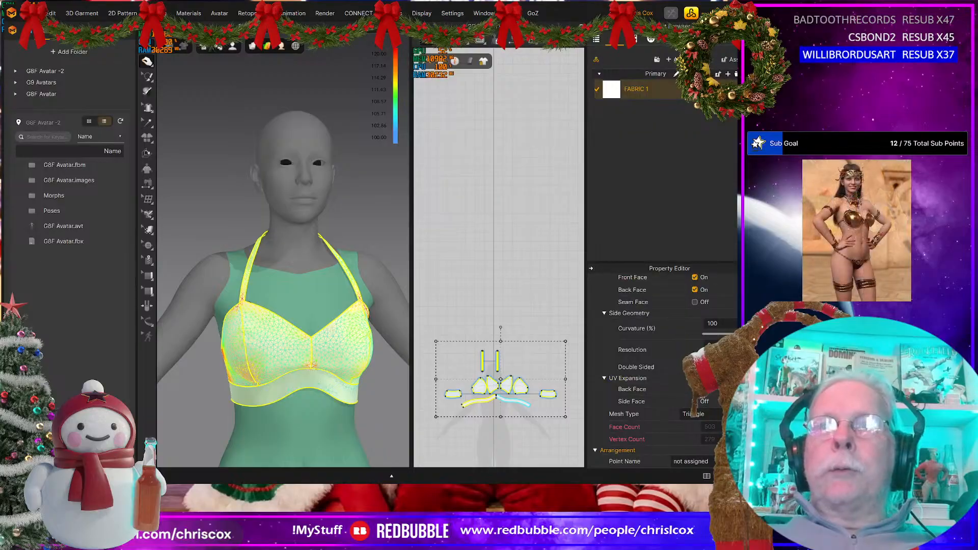
pyautogui.click(695, 414)
pyautogui.click(720, 434)
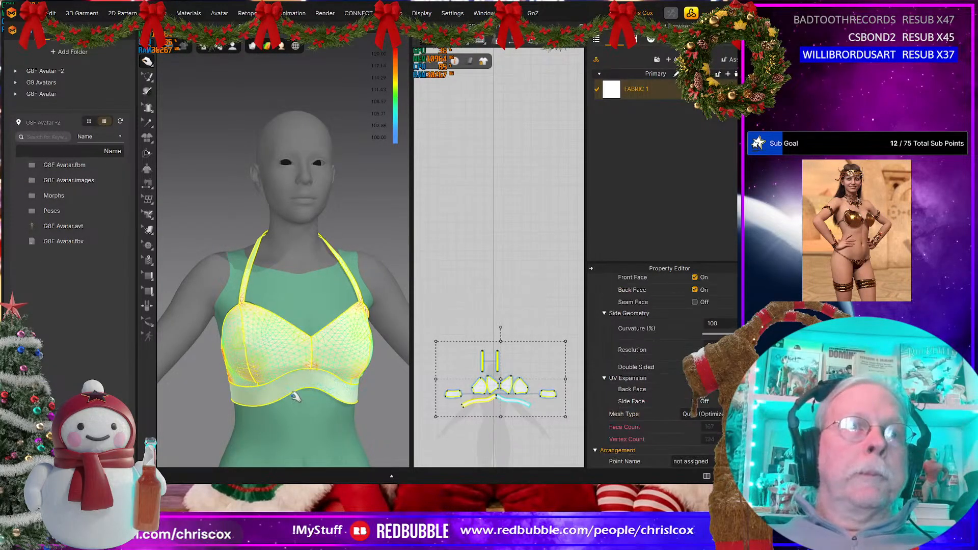
# Step: Pull at the under-bust band and back pieces during simulation, probing the strain along the back's upper edge, and stop the simulation
pyautogui.moveTo(295, 396)
pyautogui.mouseDown(button='right')
pyautogui.moveTo(431, 385)
pyautogui.moveTo(299, 403)
pyautogui.moveTo(311, 397)
pyautogui.mouseUp(button='right')
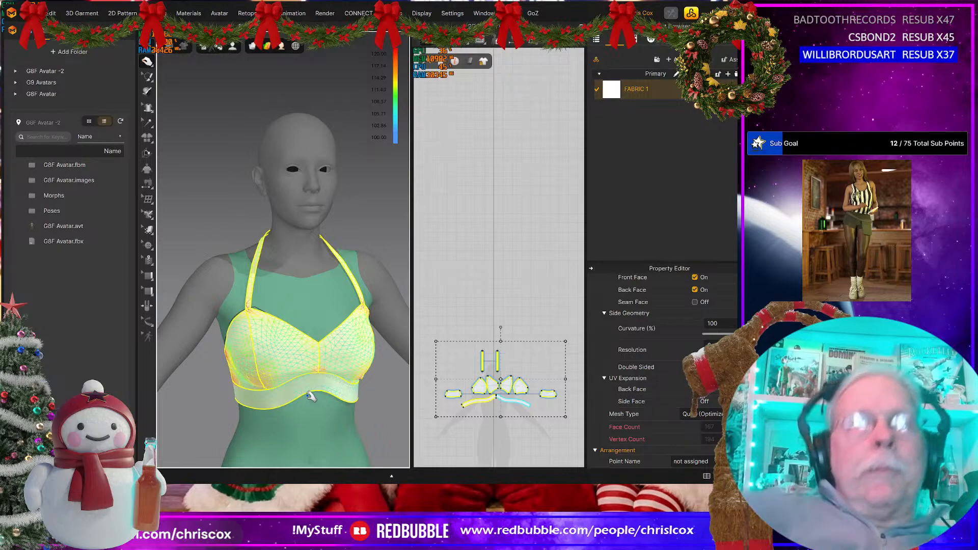
pyautogui.moveTo(294, 274); pyautogui.dragTo(326, 348, button='right')
pyautogui.moveTo(326, 383); pyautogui.dragTo(298, 385)
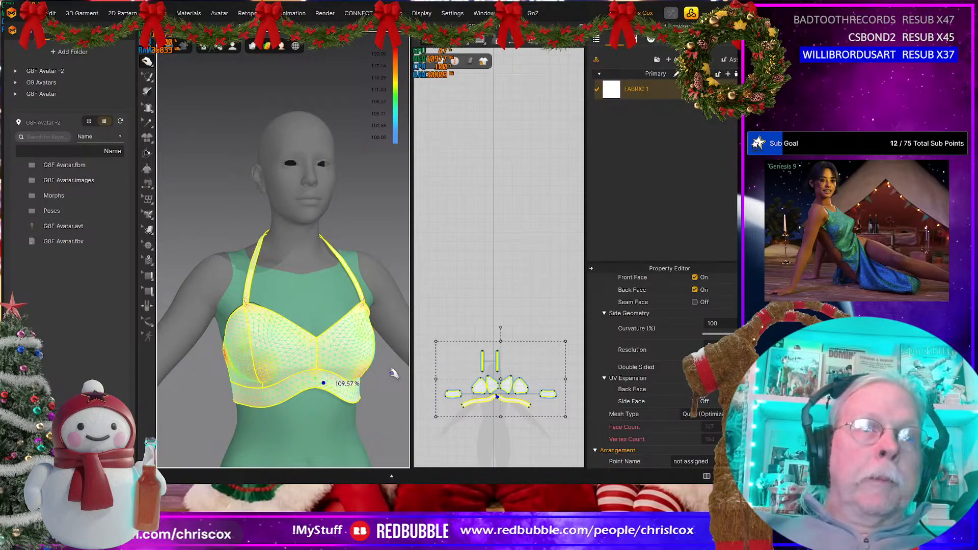
pyautogui.moveTo(374, 358); pyautogui.dragTo(190, 349, button='right')
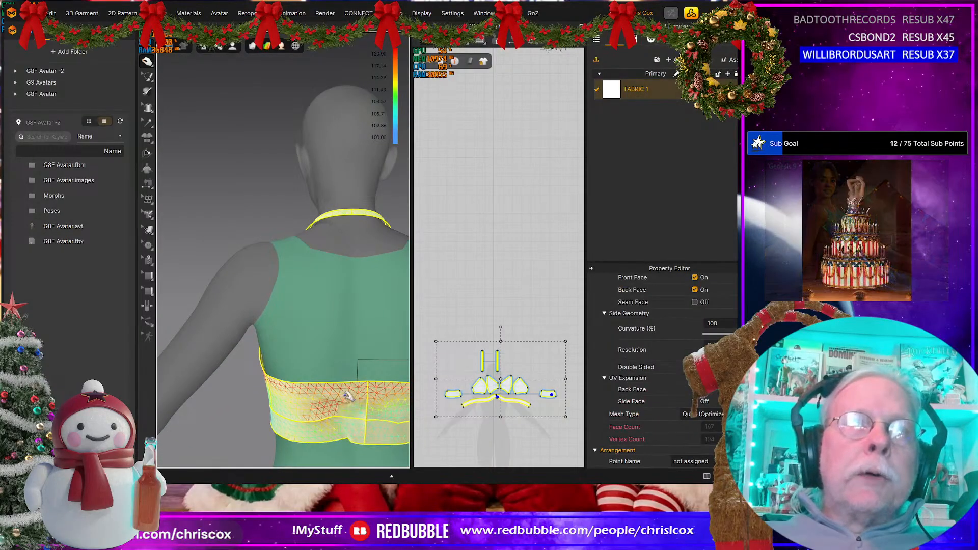
pyautogui.moveTo(318, 419); pyautogui.dragTo(316, 416)
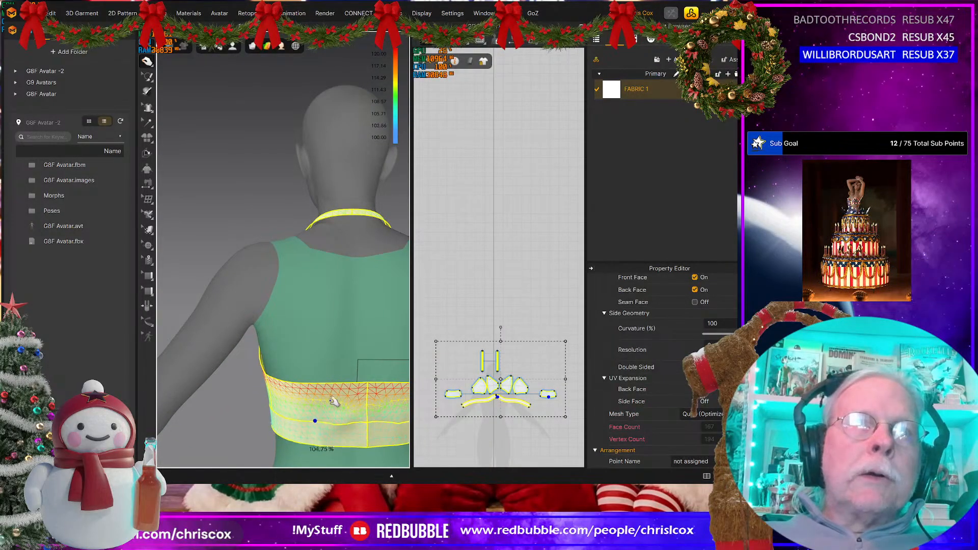
pyautogui.moveTo(334, 399); pyautogui.dragTo(361, 398, button='right')
pyautogui.moveTo(362, 397); pyautogui.dragTo(335, 350, button='middle')
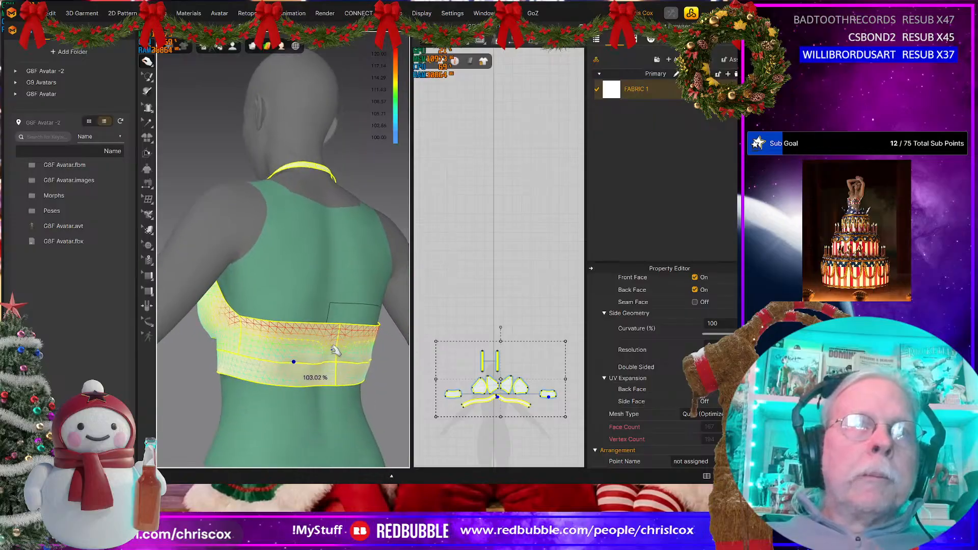
pyautogui.moveTo(303, 362)
pyautogui.mouseDown(button='right')
pyautogui.moveTo(282, 362)
pyautogui.moveTo(309, 367)
pyautogui.mouseUp(button='right')
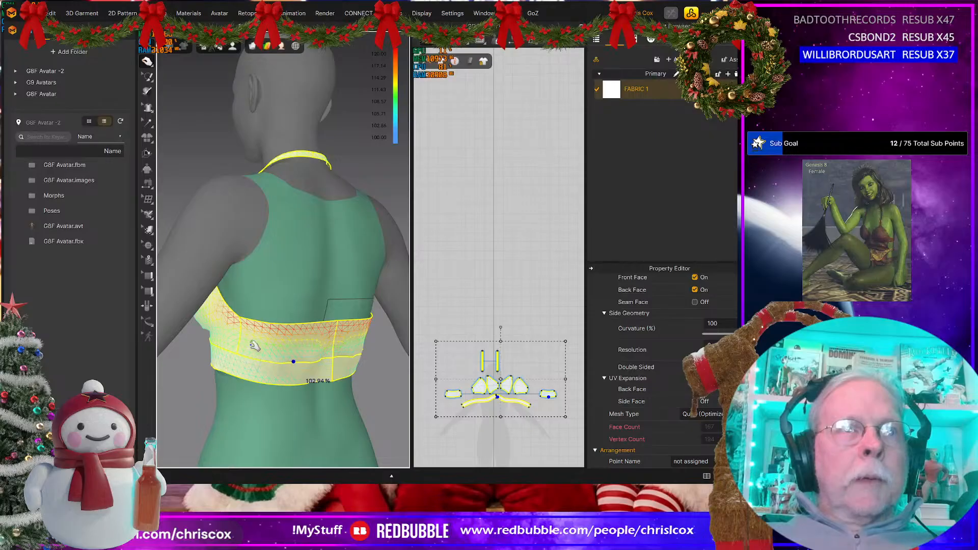
pyautogui.click(249, 319)
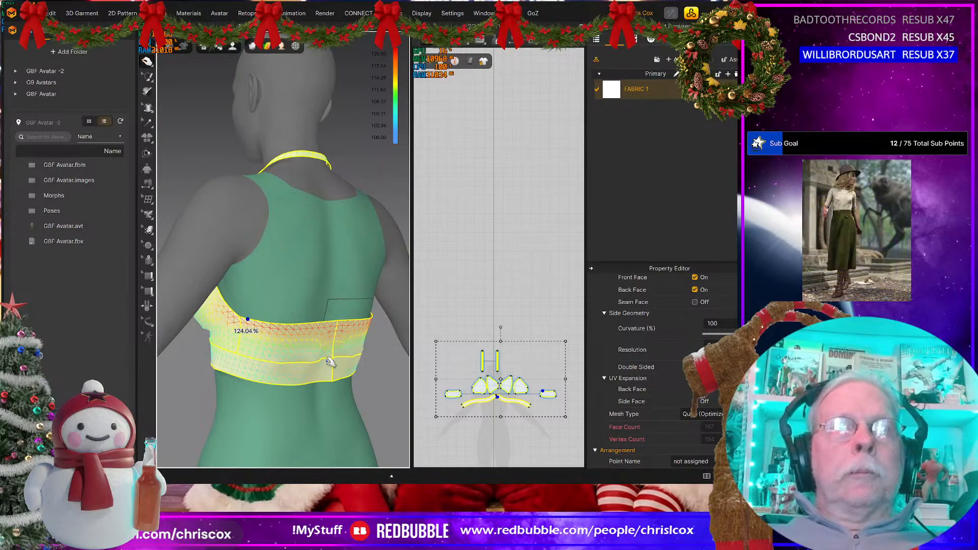
pyautogui.scroll(5, 475, 387)
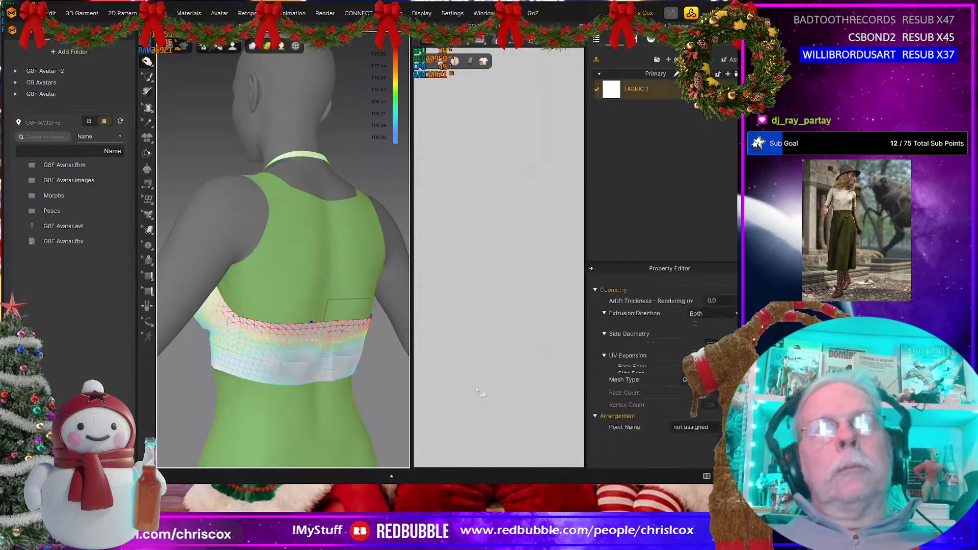
pyautogui.click(295, 347)
pyautogui.press('space')
pyautogui.click(344, 389)
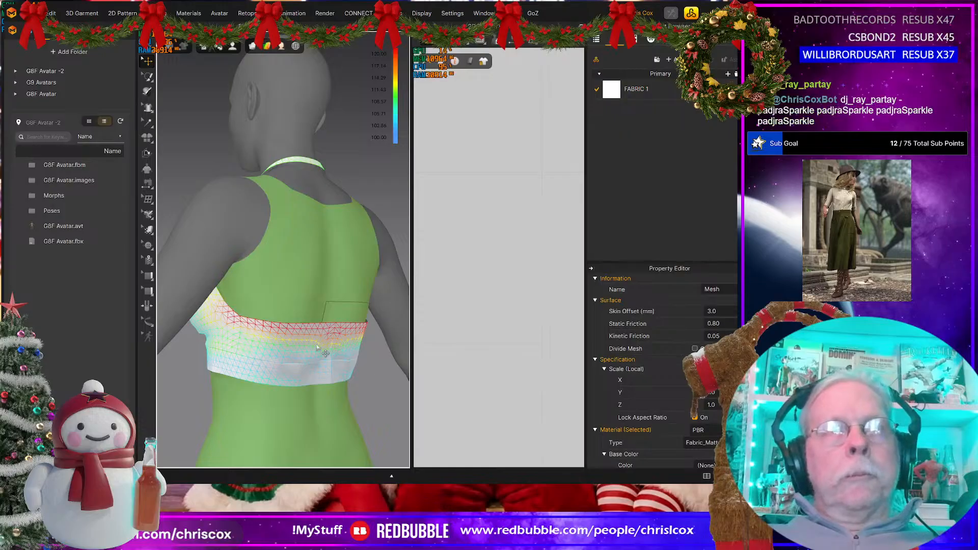
# Step: Remove the curve points from the lower edge of the mirrored back pieces and run the simulation again
pyautogui.click(315, 345)
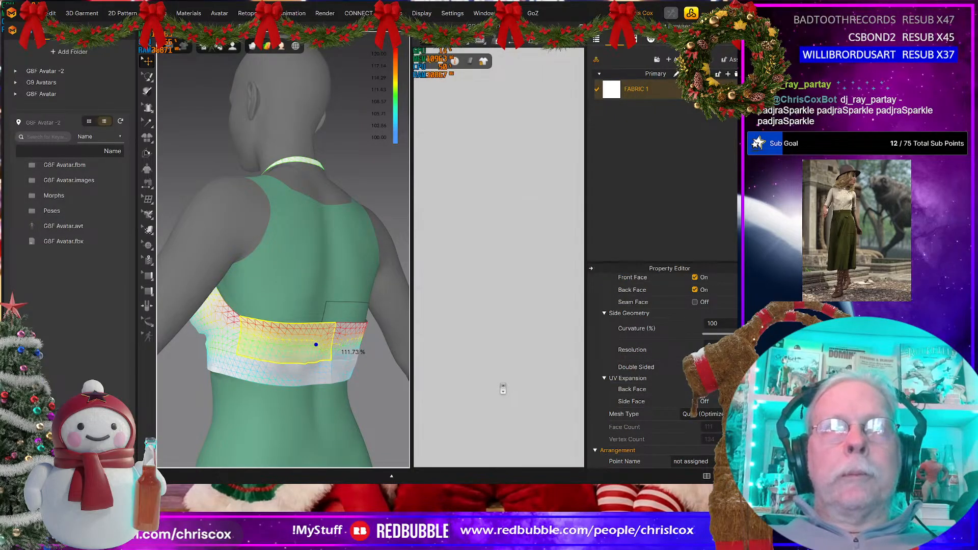
pyautogui.scroll(-5, 499, 380)
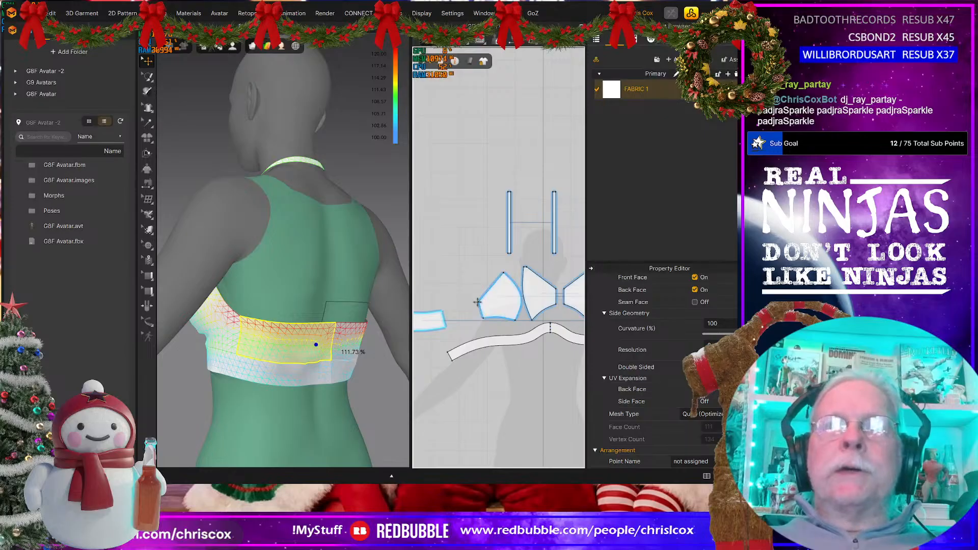
pyautogui.scroll(-2, 467, 291)
pyautogui.scroll(4, 466, 290)
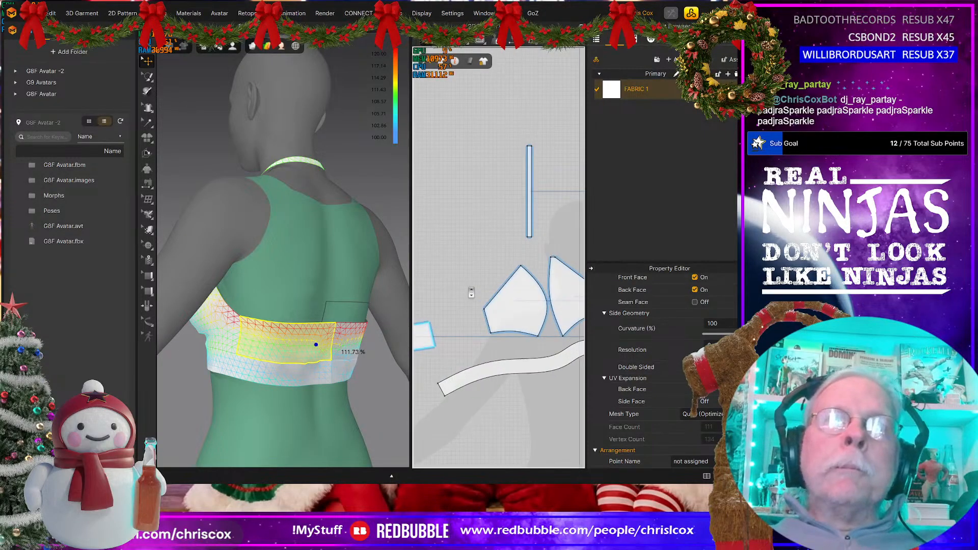
pyautogui.moveTo(471, 291); pyautogui.dragTo(578, 258, button='middle')
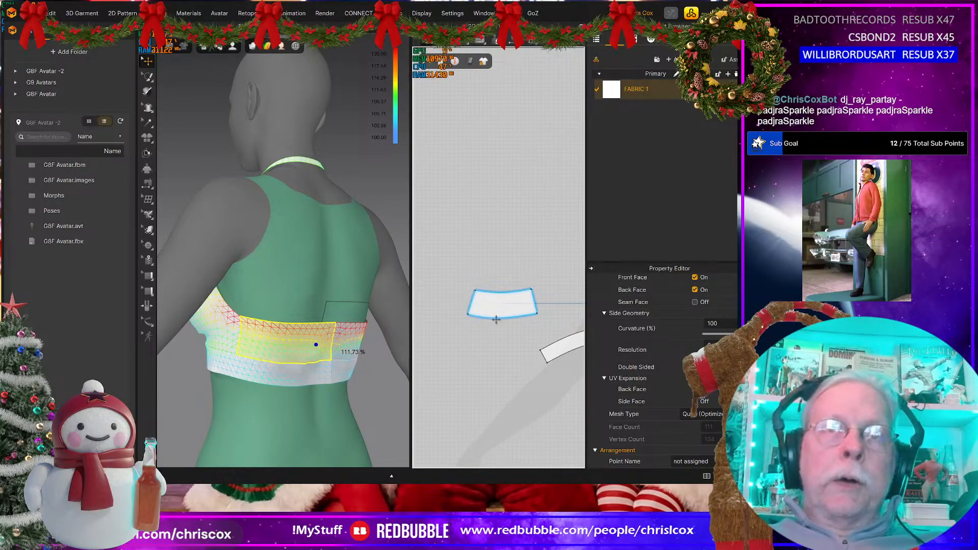
pyautogui.click(508, 344)
pyautogui.moveTo(321, 372); pyautogui.dragTo(478, 328, button='right')
pyautogui.press('z')
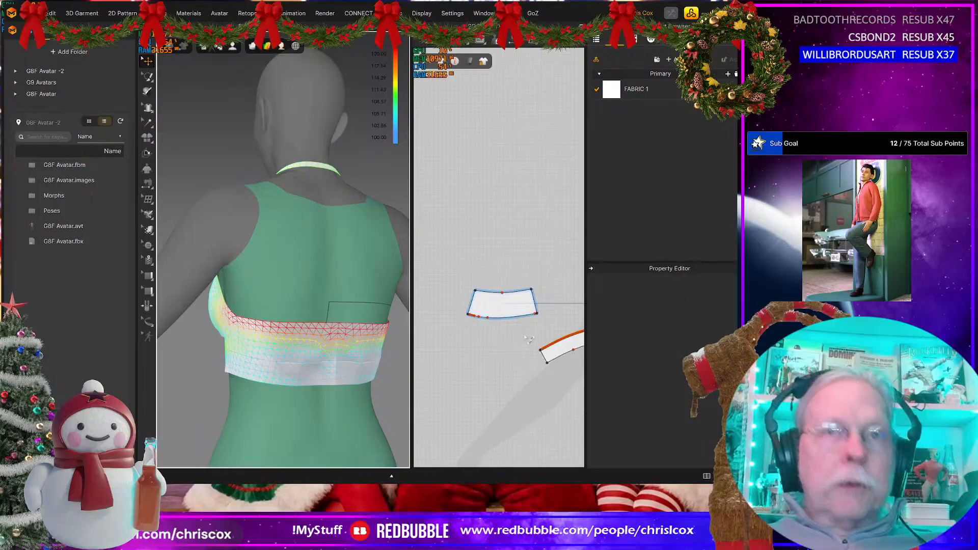
pyautogui.click(500, 329)
pyautogui.moveTo(518, 331); pyautogui.dragTo(518, 331)
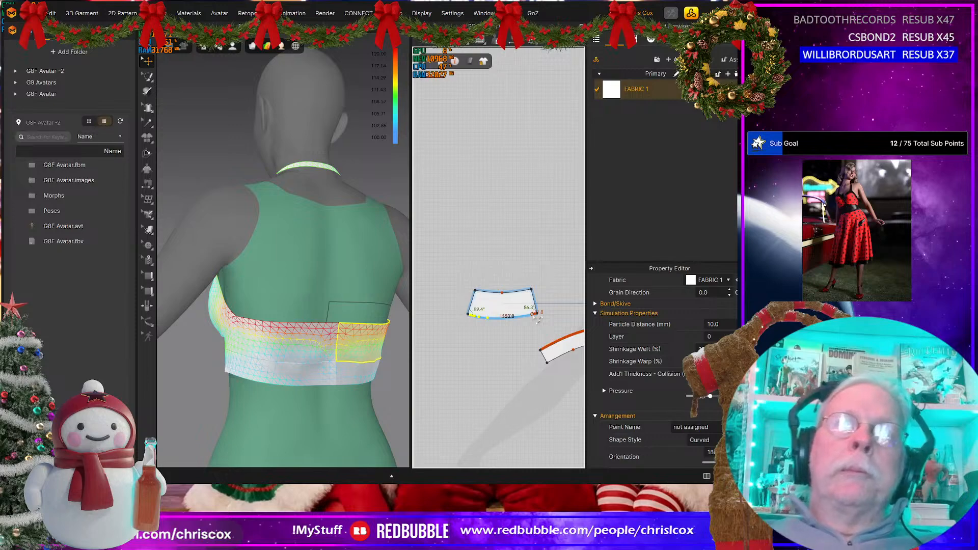
pyautogui.hotkey('ctrl', 'z')
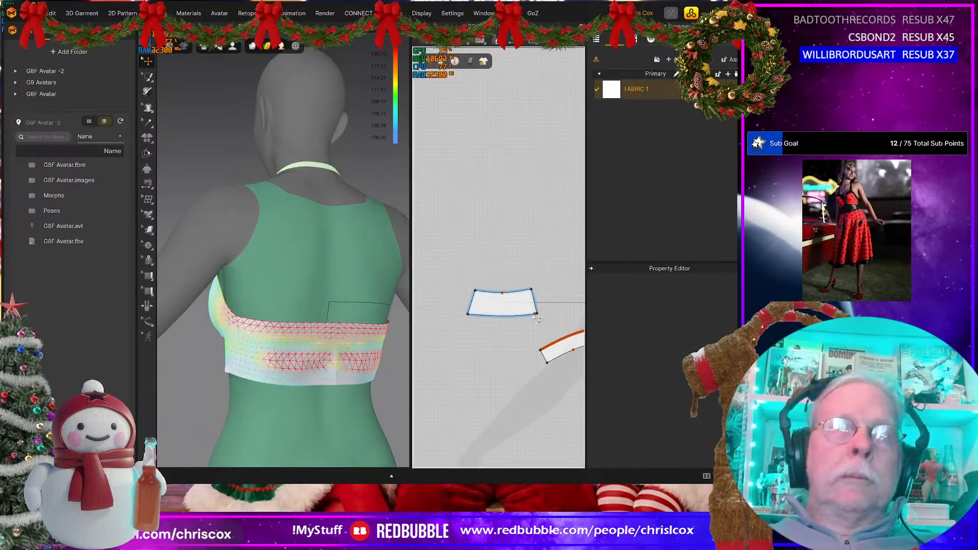
pyautogui.press('space')
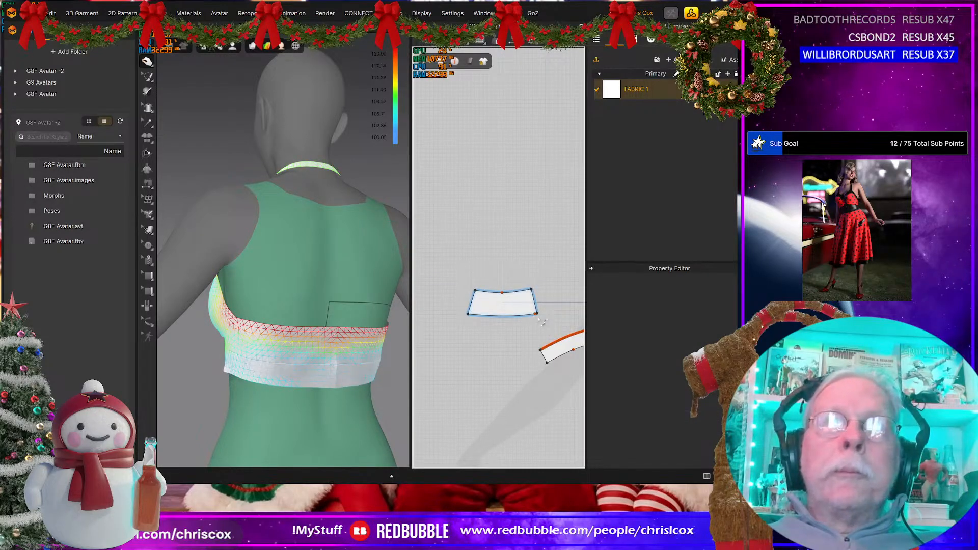
# Step: Level the back piece's lower edge at its corner, and move the upper outer corner outward to square the centre-back end
pyautogui.click(536, 315)
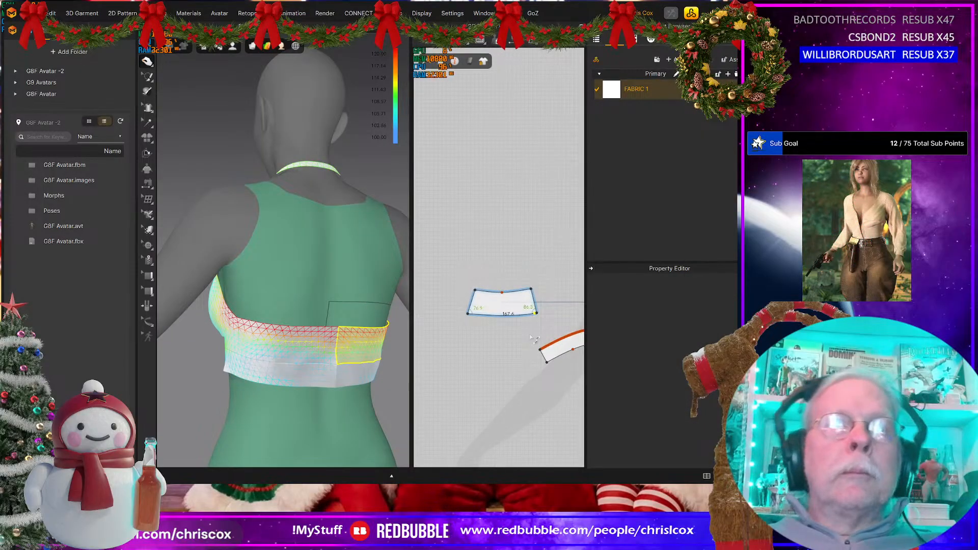
pyautogui.click(533, 339)
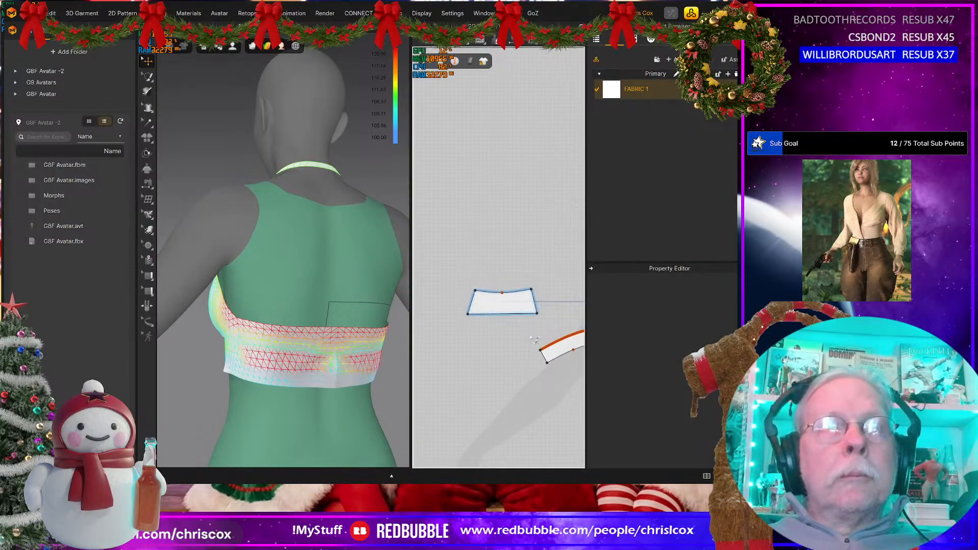
pyautogui.click(476, 292)
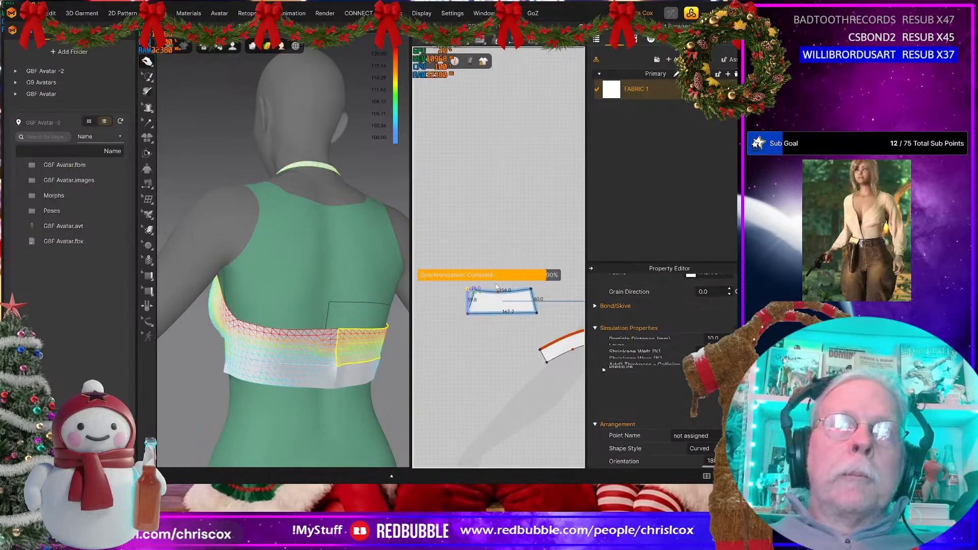
# Step: Delete the curve point on the back piece's top edge to straighten it, and restart the simulation
pyautogui.moveTo(488, 281); pyautogui.dragTo(522, 307)
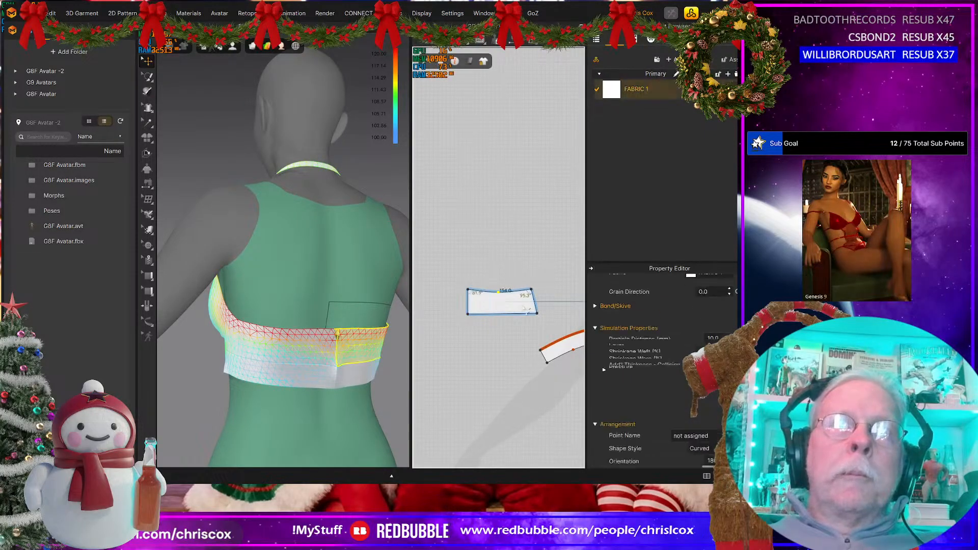
pyautogui.press('Delete')
pyautogui.press('space')
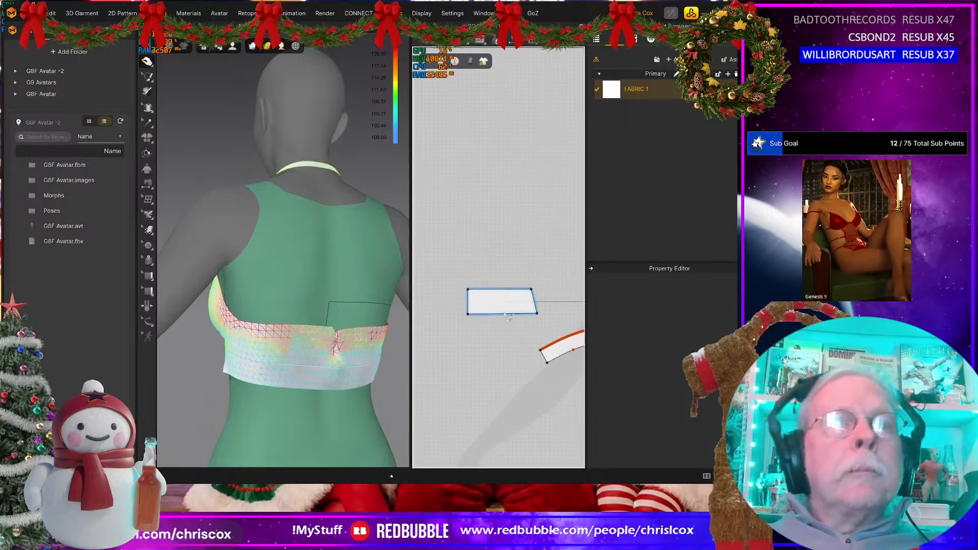
# Step: Examine the strain and fit of the cups, under-bust band and straightened back pieces all around the avatar
pyautogui.moveTo(328, 371); pyautogui.dragTo(358, 354, button='right')
pyautogui.click(358, 353)
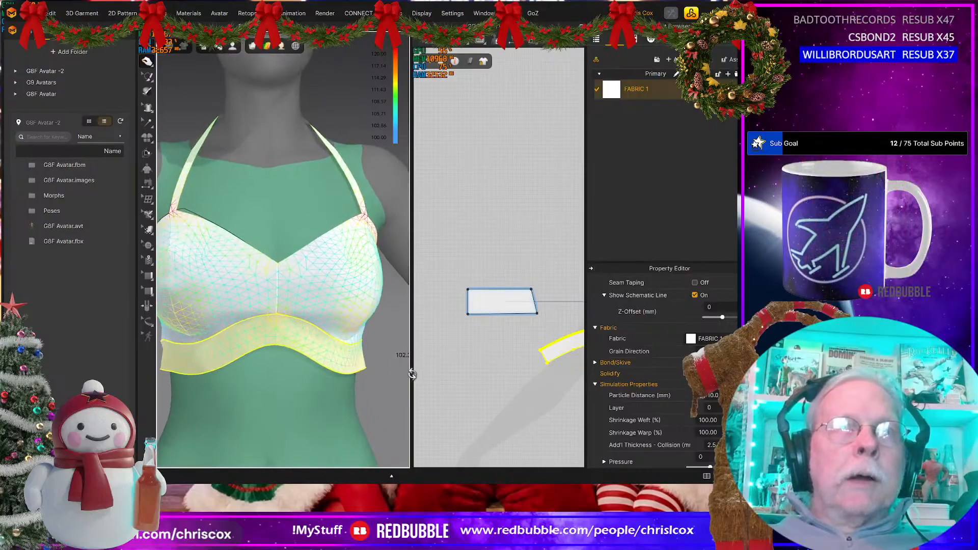
pyautogui.moveTo(408, 371); pyautogui.dragTo(428, 330, button='right')
pyautogui.moveTo(235, 388); pyautogui.dragTo(301, 366, button='middle')
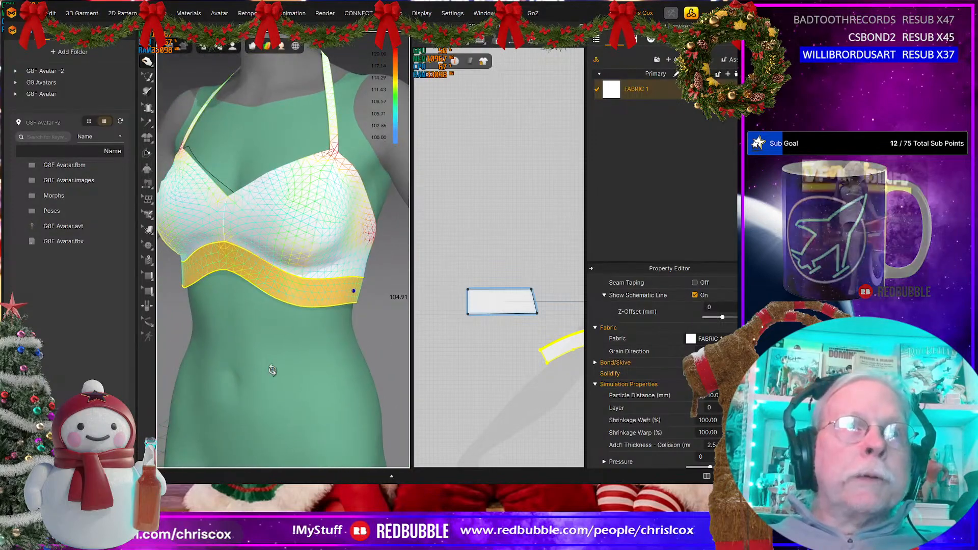
pyautogui.moveTo(270, 371); pyautogui.dragTo(229, 366, button='right')
pyautogui.scroll(-3, 286, 361)
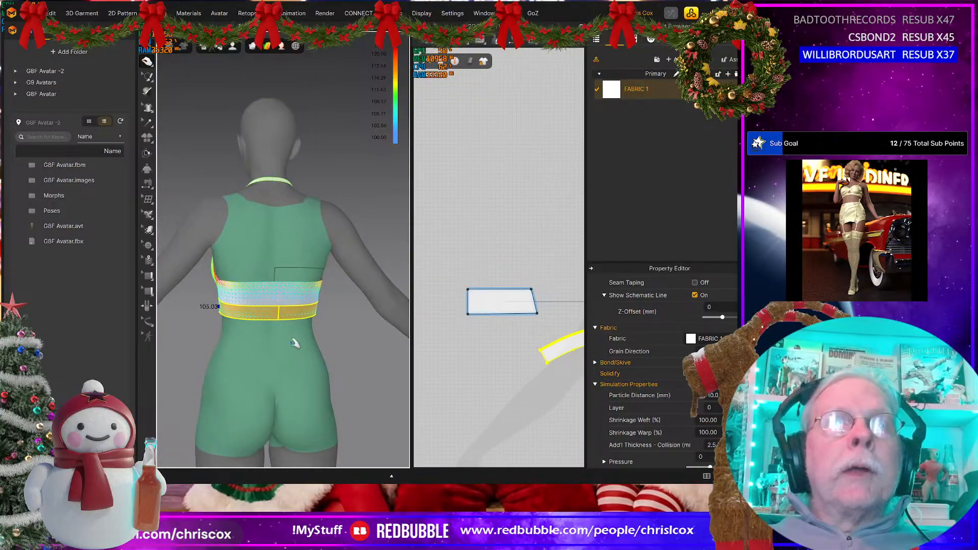
# Step: Pull the back pieces slightly upward during simulation and check how the top sits from back and front
pyautogui.click(274, 285)
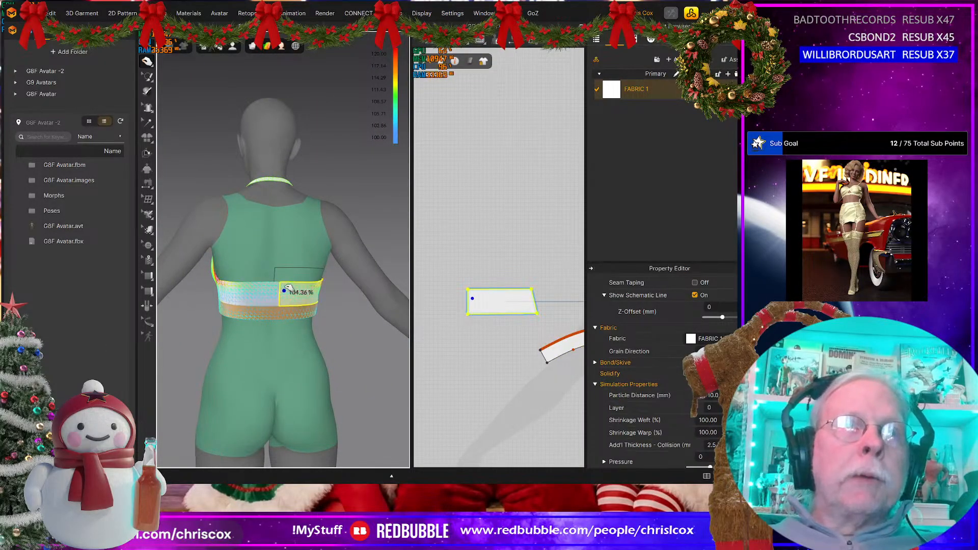
pyautogui.moveTo(286, 288); pyautogui.dragTo(285, 281)
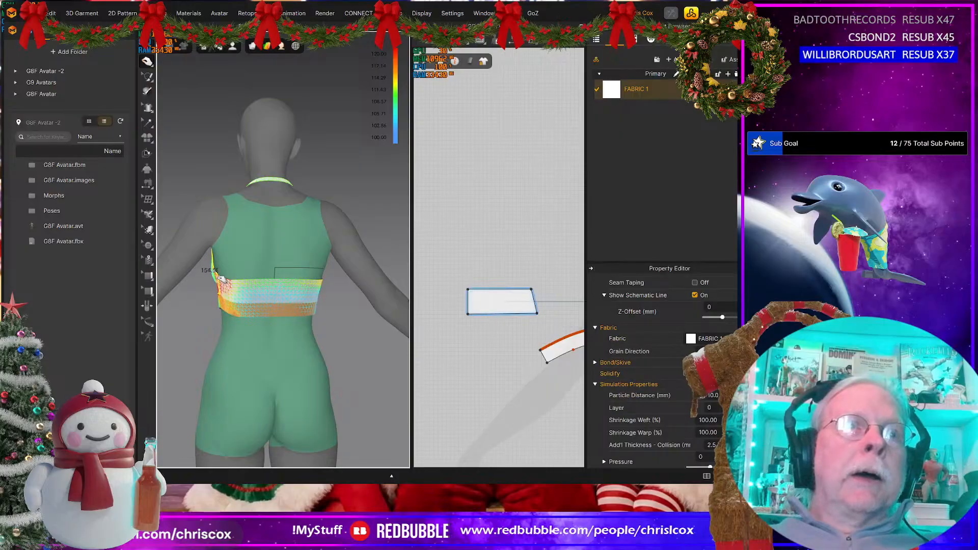
pyautogui.moveTo(285, 293); pyautogui.dragTo(418, 299, button='right')
pyautogui.moveTo(237, 352); pyautogui.dragTo(184, 330, button='right')
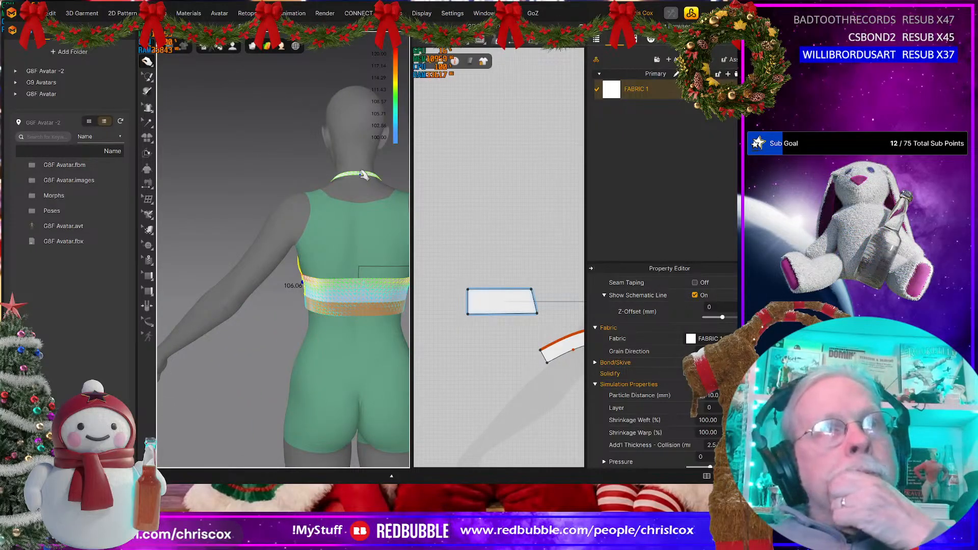
pyautogui.moveTo(294, 322); pyautogui.dragTo(378, 292, button='right')
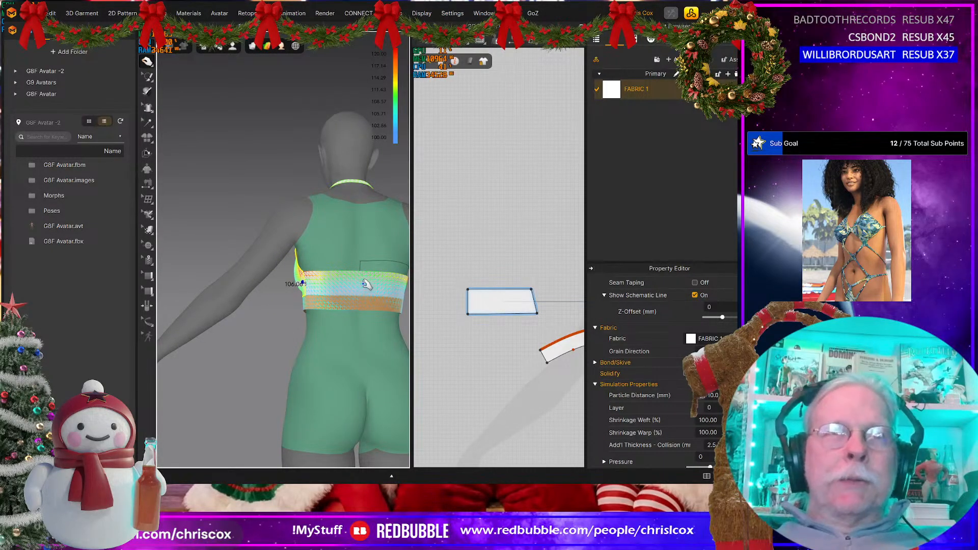
pyautogui.moveTo(484, 378); pyautogui.dragTo(462, 356, button='middle')
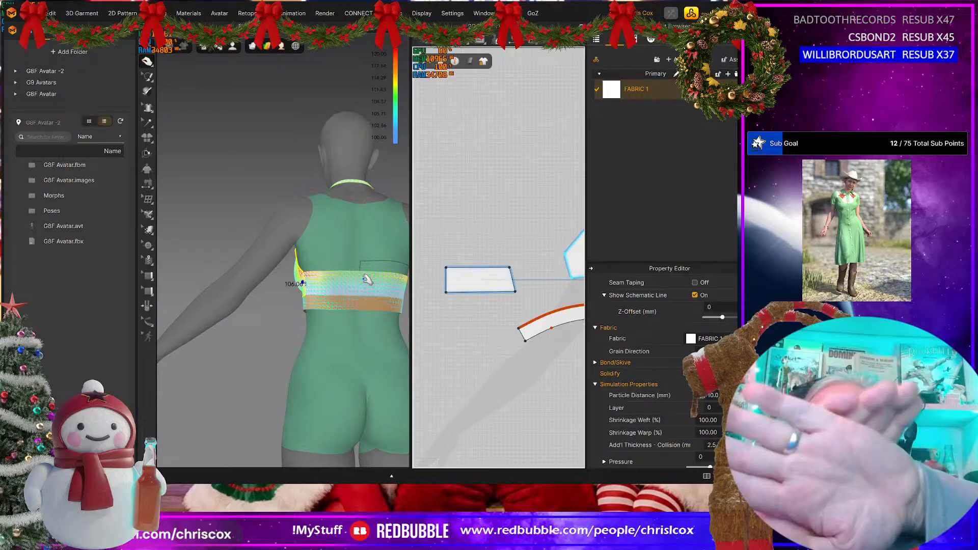
pyautogui.moveTo(311, 327); pyautogui.dragTo(475, 339, button='right')
pyautogui.moveTo(359, 317)
pyautogui.mouseDown(button='right')
pyautogui.moveTo(365, 307)
pyautogui.moveTo(439, 305)
pyautogui.moveTo(359, 307)
pyautogui.mouseUp(button='right')
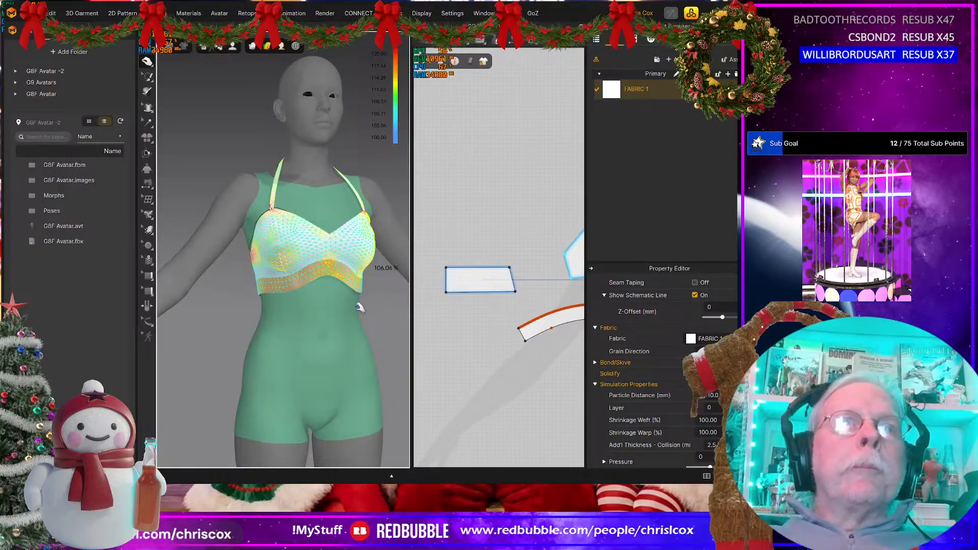
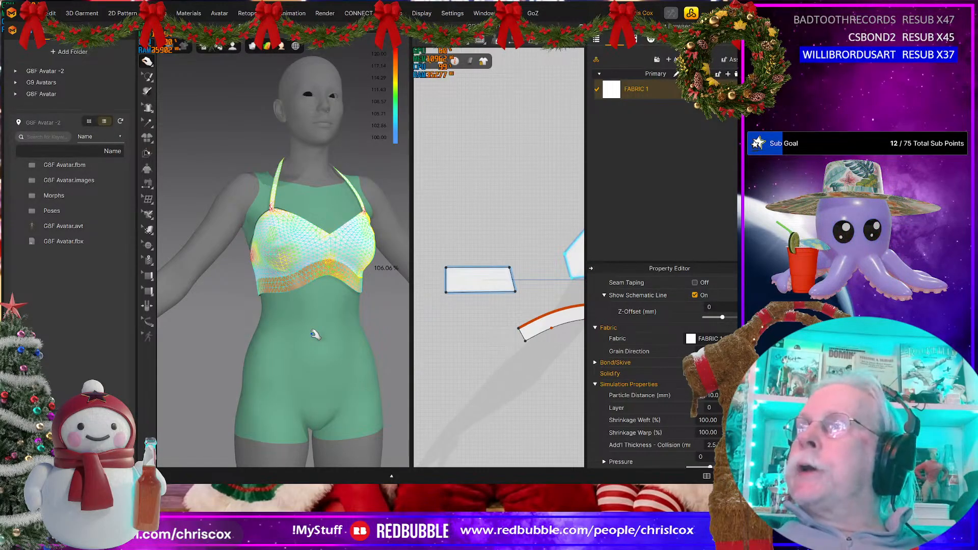
# Step: Compare the fringe shape below the under-bust band in the two reference photos of the halter top
pyautogui.hotkey('alt', 'Tab')
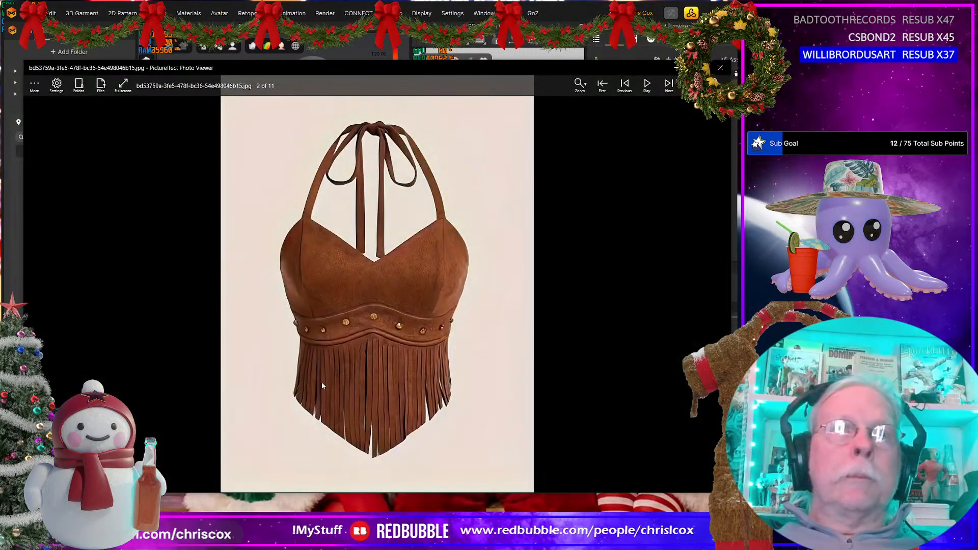
pyautogui.press('Right')
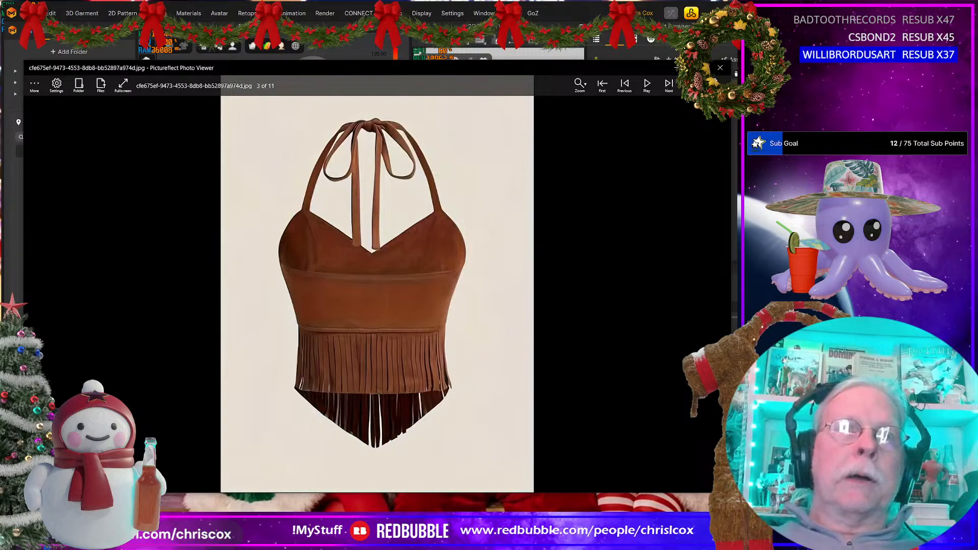
pyautogui.press('Left')
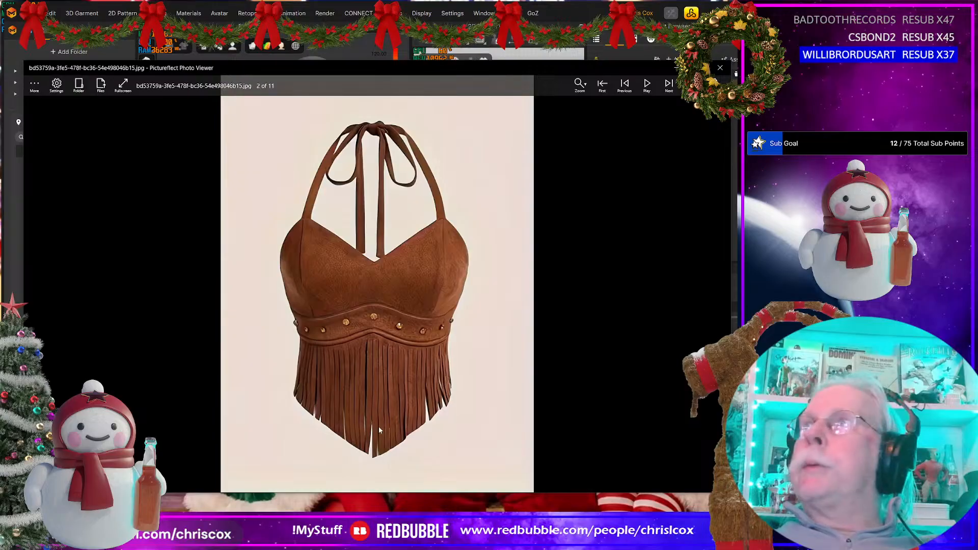
pyautogui.press('Escape')
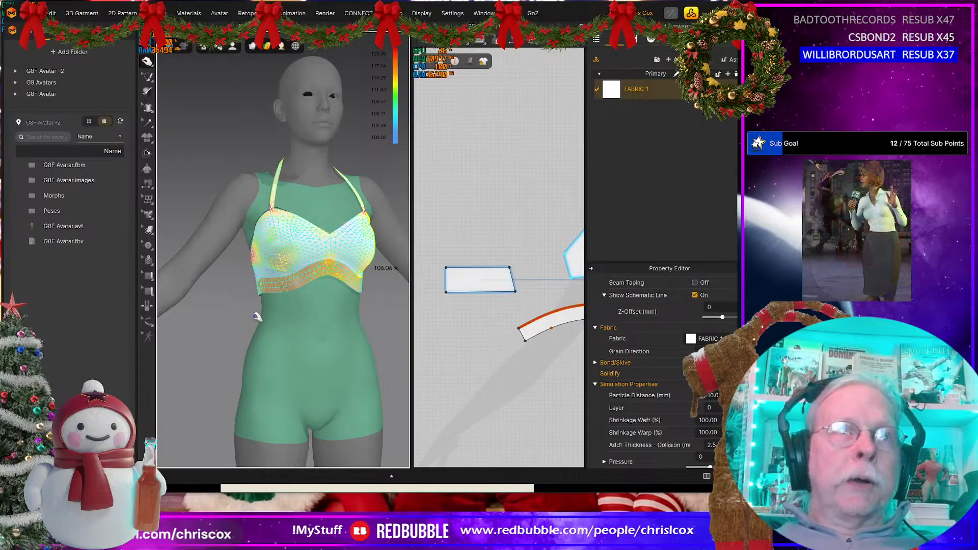
# Step: Start a polygon pattern just below the under-bust band, following its lower edge from centre front outward, with a level outer section about 204 mm long
pyautogui.moveTo(480, 384); pyautogui.dragTo(504, 386, button='middle')
pyautogui.moveTo(535, 301); pyautogui.dragTo(532, 301)
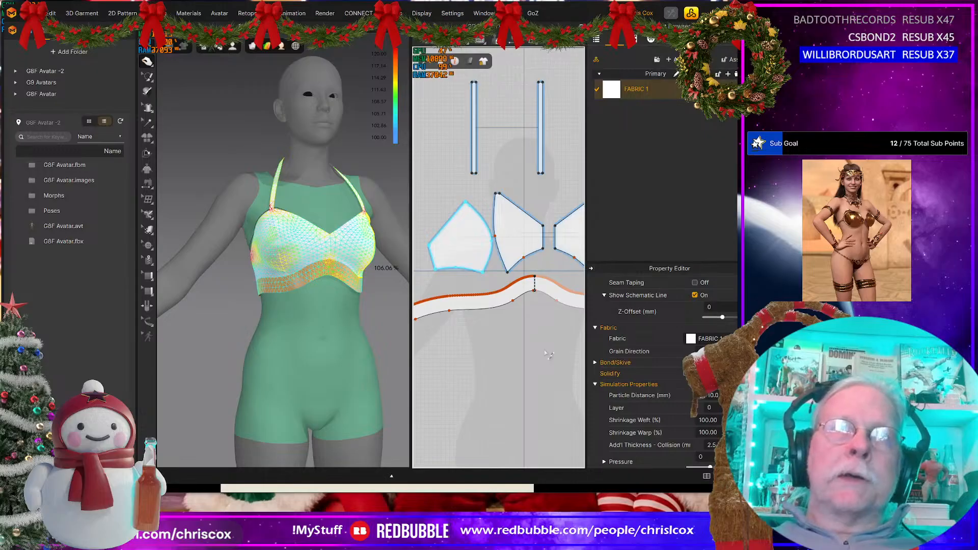
pyautogui.moveTo(468, 329); pyautogui.dragTo(472, 339, button='middle')
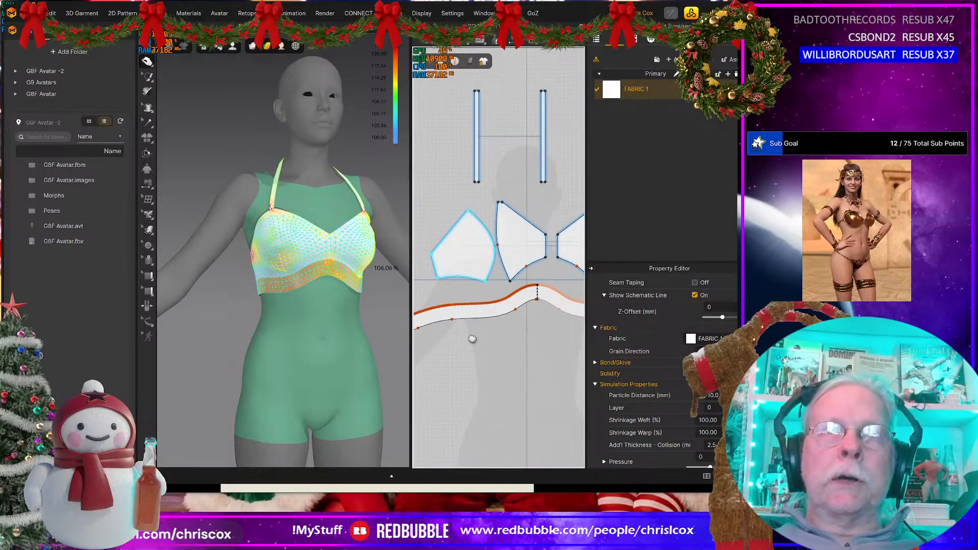
pyautogui.scroll(2, 508, 360)
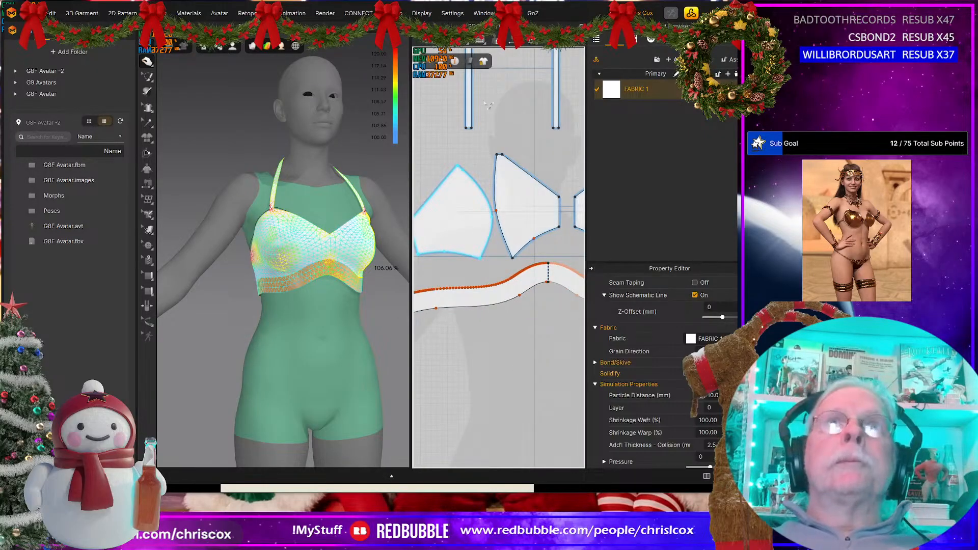
pyautogui.click(480, 40)
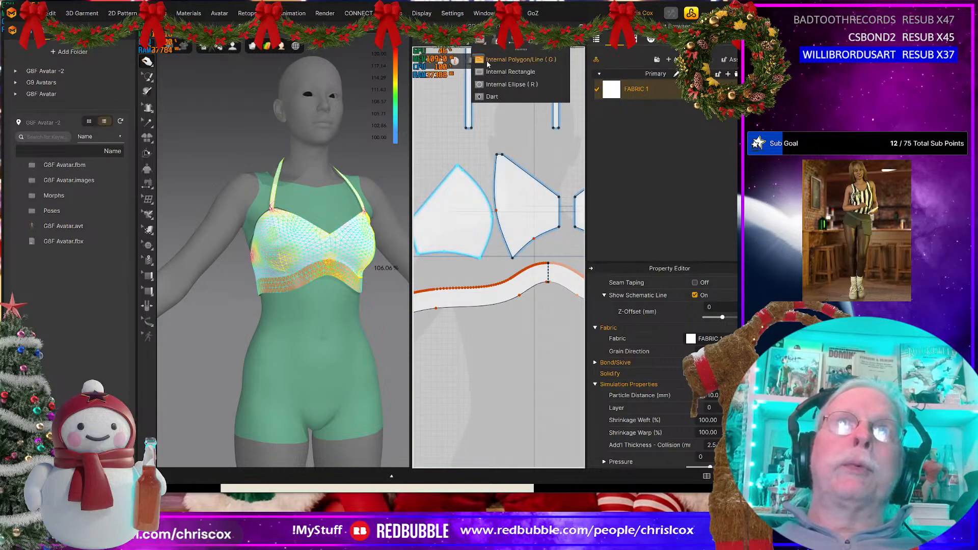
pyautogui.moveTo(463, 41)
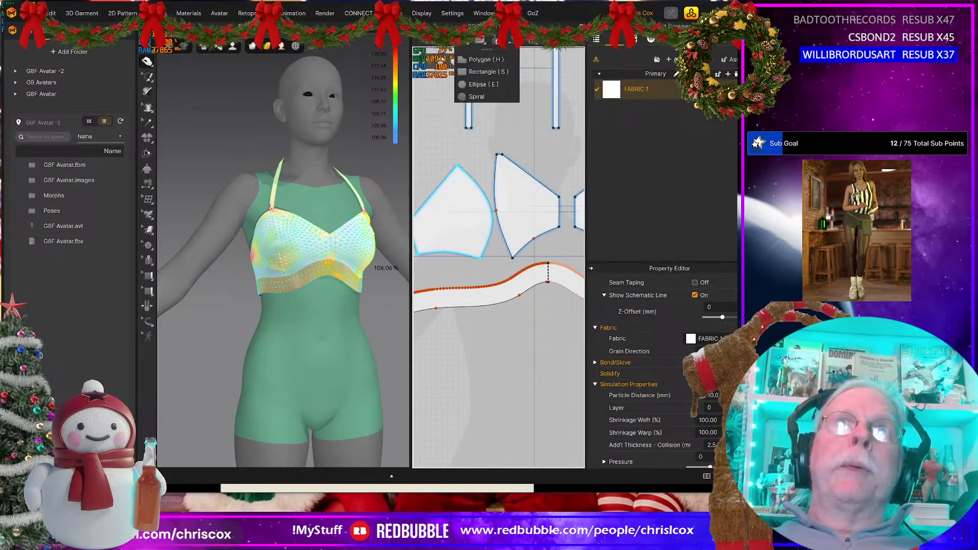
pyautogui.click(476, 60)
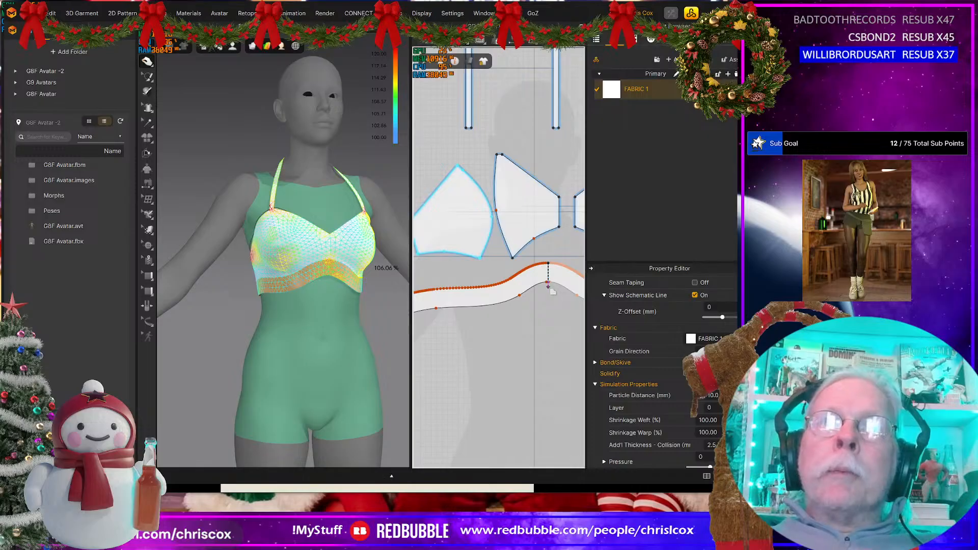
pyautogui.click(491, 309)
pyautogui.moveTo(490, 308); pyautogui.dragTo(533, 307, button='middle')
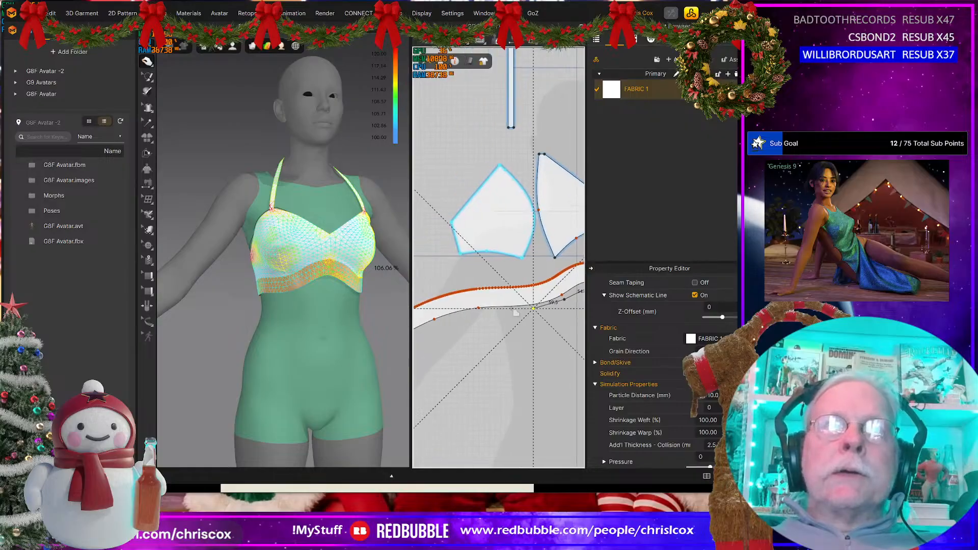
pyautogui.click(422, 308)
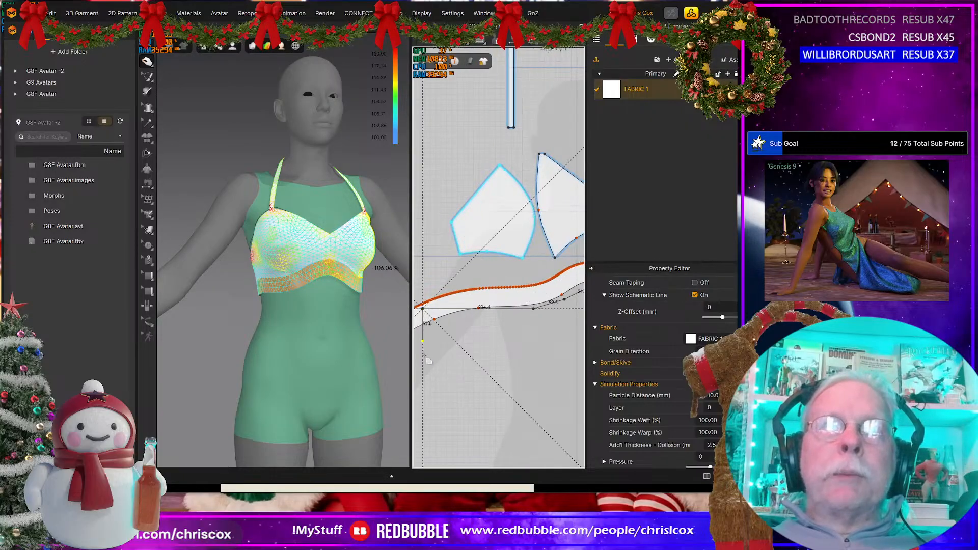
# Step: Finish the fringe polygon with a vertical side, a level lower edge and a slope about 131 mm long down to a deeper centre front
pyautogui.click(422, 355)
pyautogui.moveTo(482, 346); pyautogui.dragTo(464, 358, button='middle')
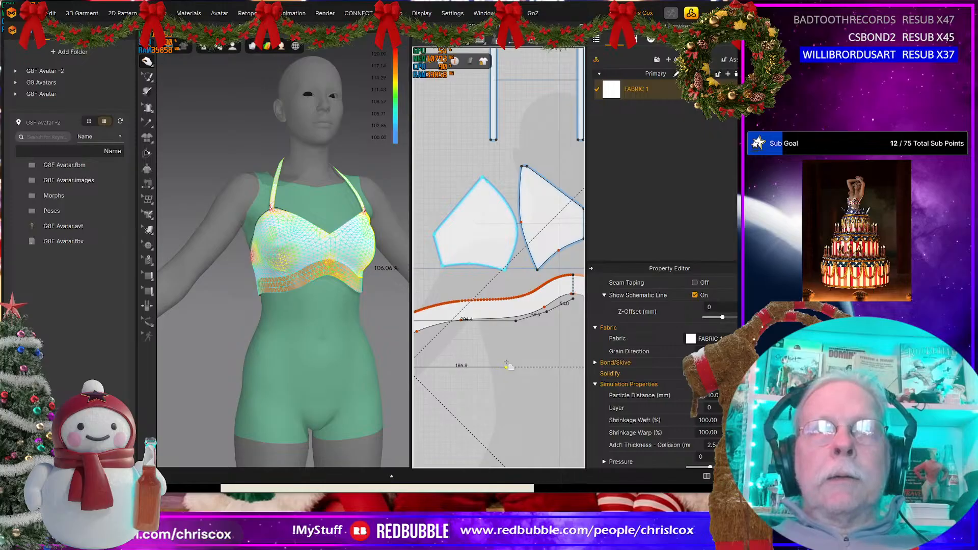
pyautogui.click(506, 366)
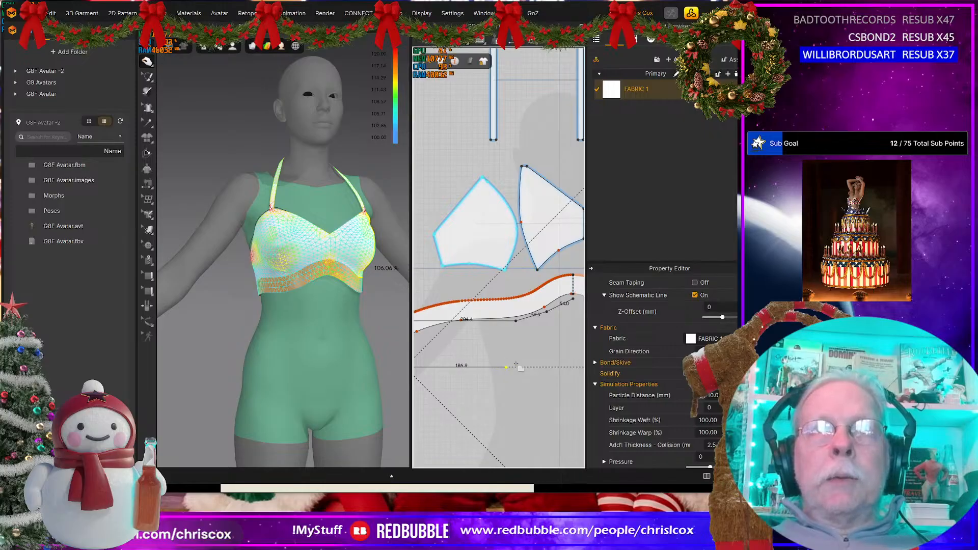
pyautogui.click(573, 390)
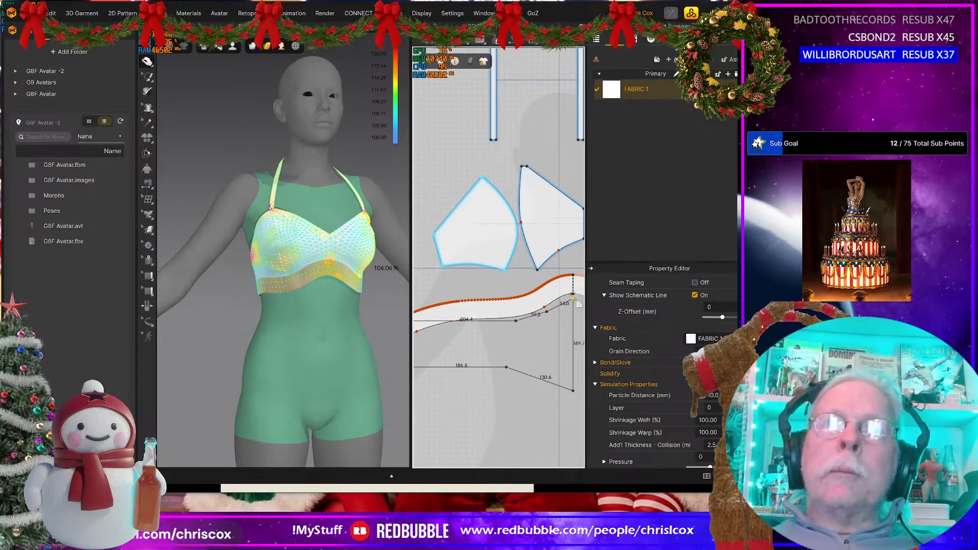
pyautogui.click(573, 300)
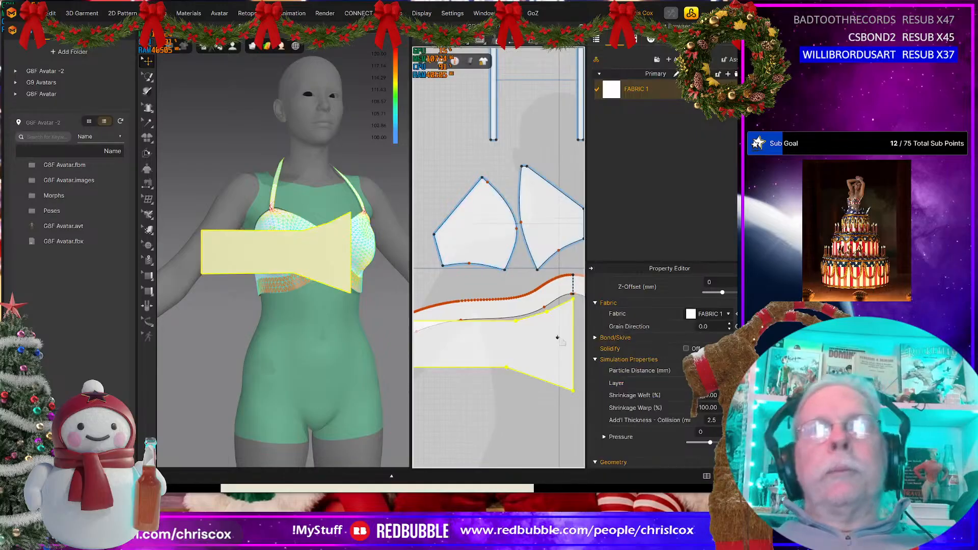
# Step: Move the fringe piece up so its upper centre-front corner meets the centre of the under-bust band's lower edge
pyautogui.moveTo(550, 351); pyautogui.dragTo(495, 355, button='middle')
pyautogui.scroll(4, 494, 351)
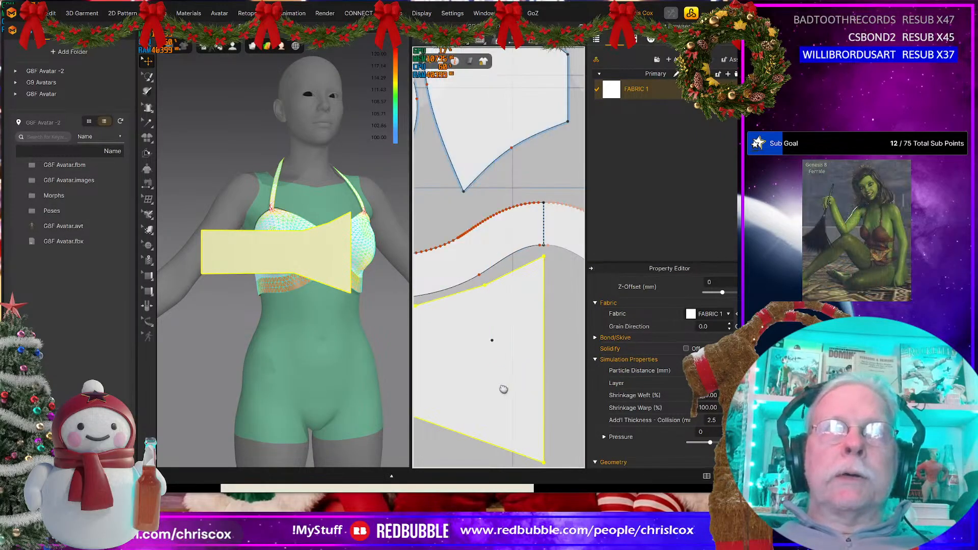
pyautogui.moveTo(503, 389); pyautogui.dragTo(510, 436, button='middle')
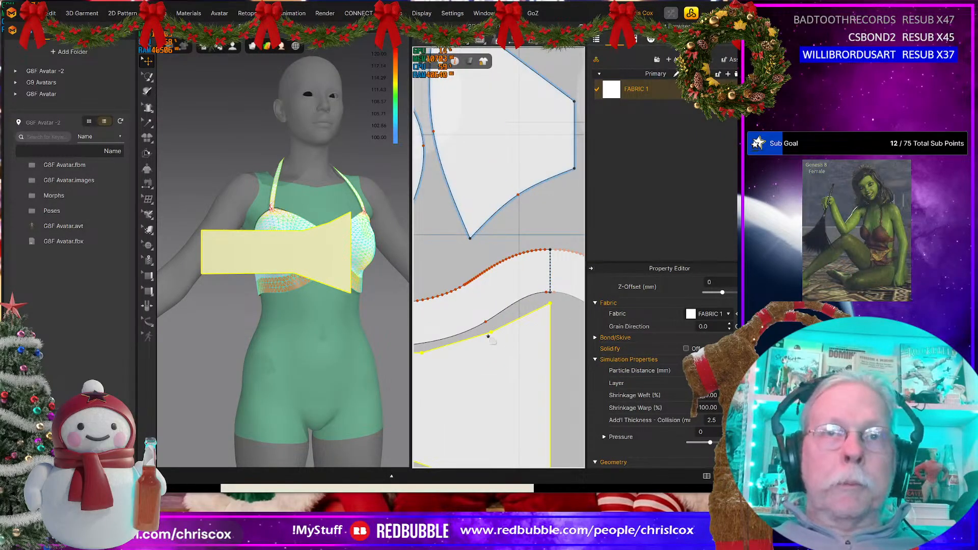
pyautogui.press('c')
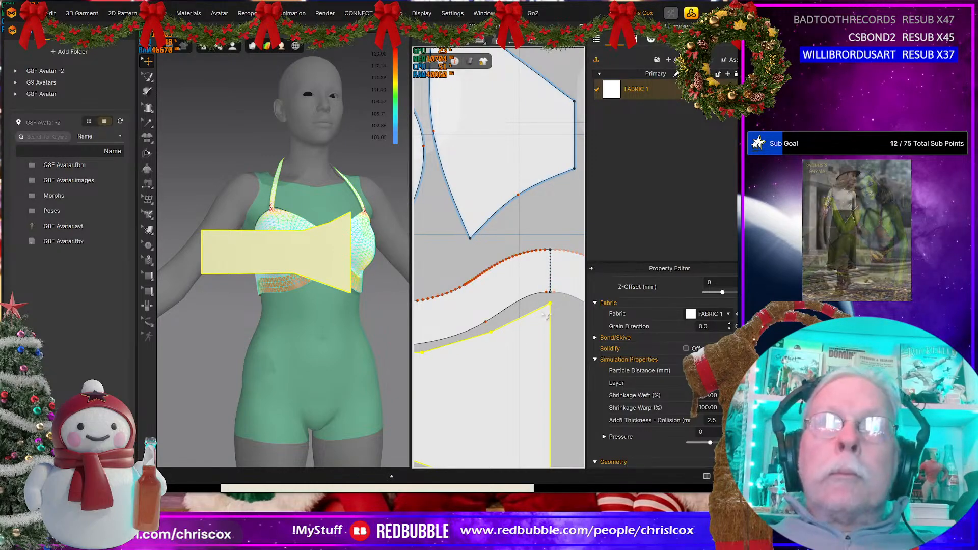
pyautogui.scroll(3, 539, 313)
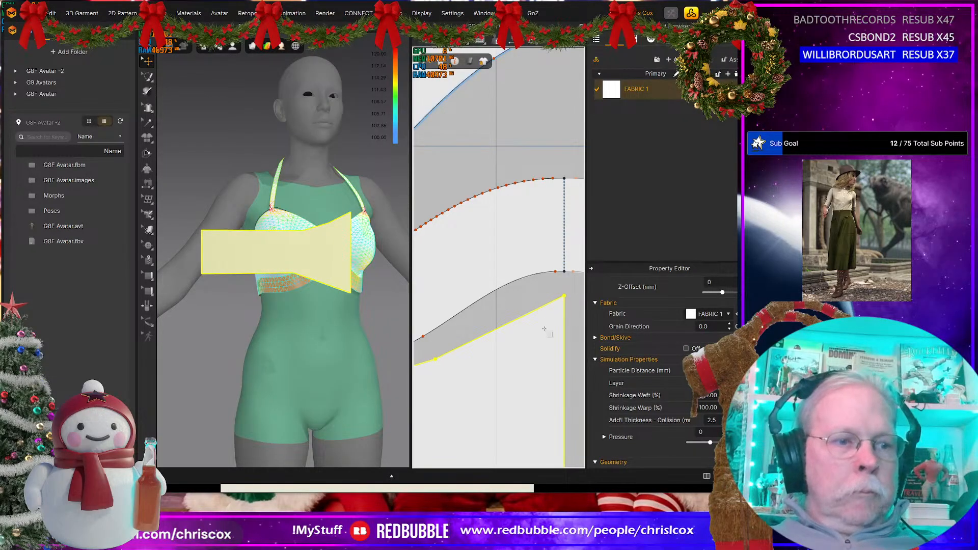
pyautogui.press('a')
pyautogui.moveTo(552, 324); pyautogui.dragTo(550, 300)
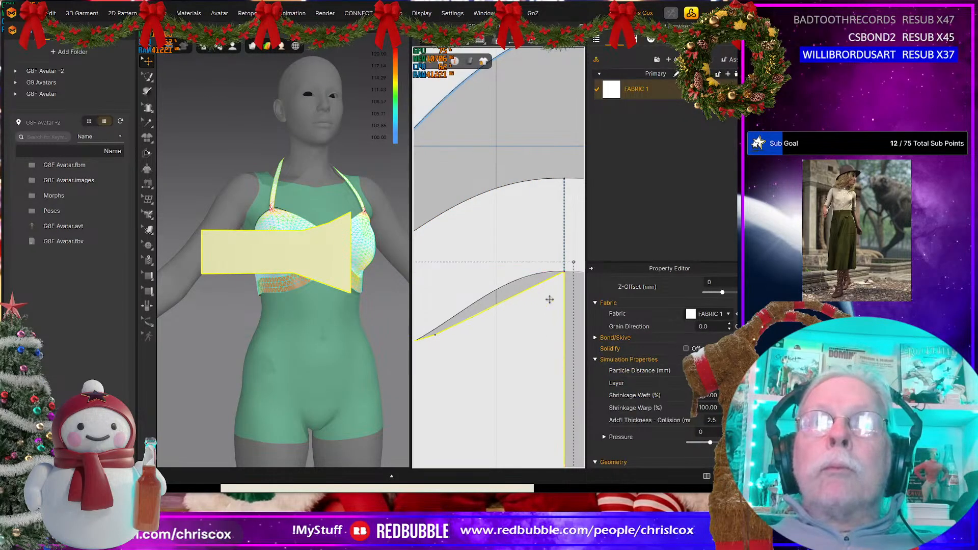
pyautogui.moveTo(533, 340); pyautogui.dragTo(536, 339, button='middle')
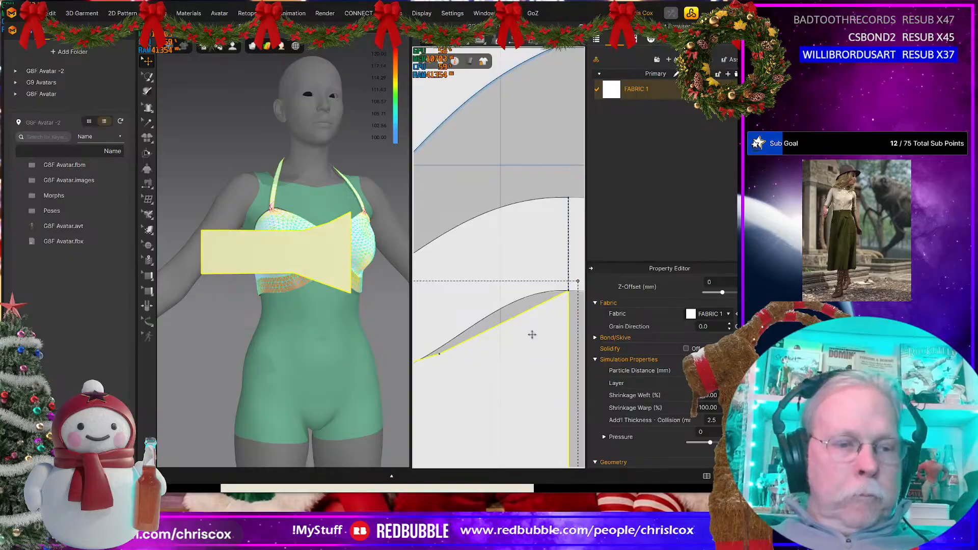
# Step: Add a curve point to the fringe piece's sloped upper edge and bend it to follow the band's lower curve at centre front
pyautogui.press('z')
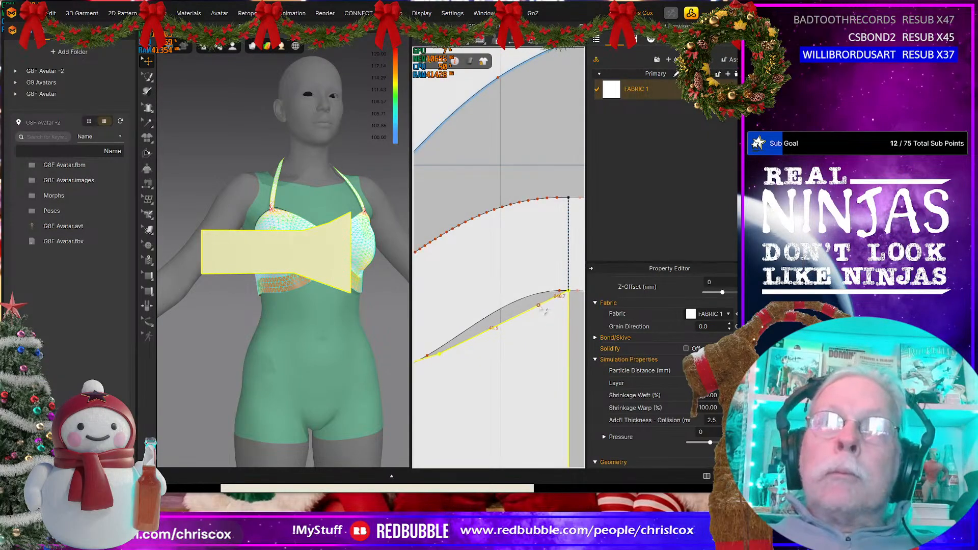
pyautogui.click(541, 306)
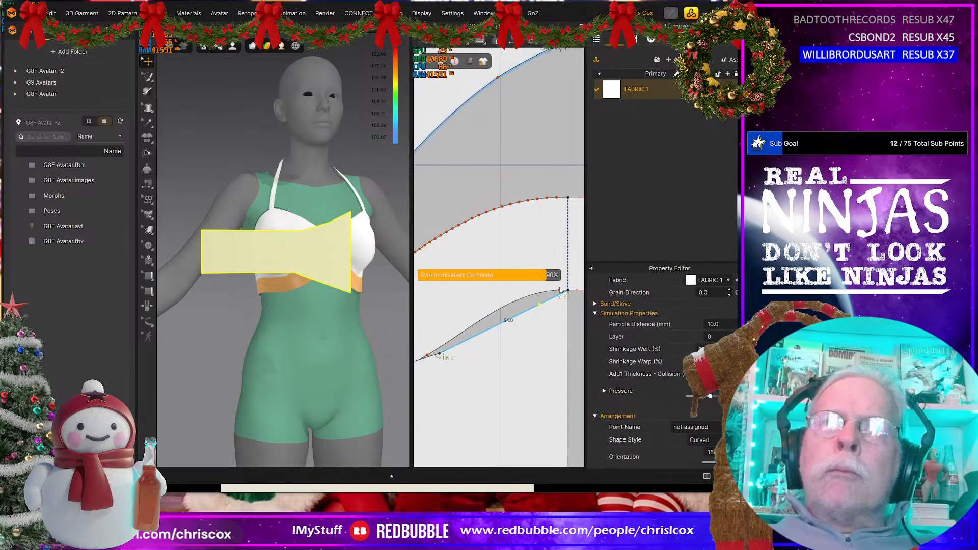
pyautogui.click(545, 307)
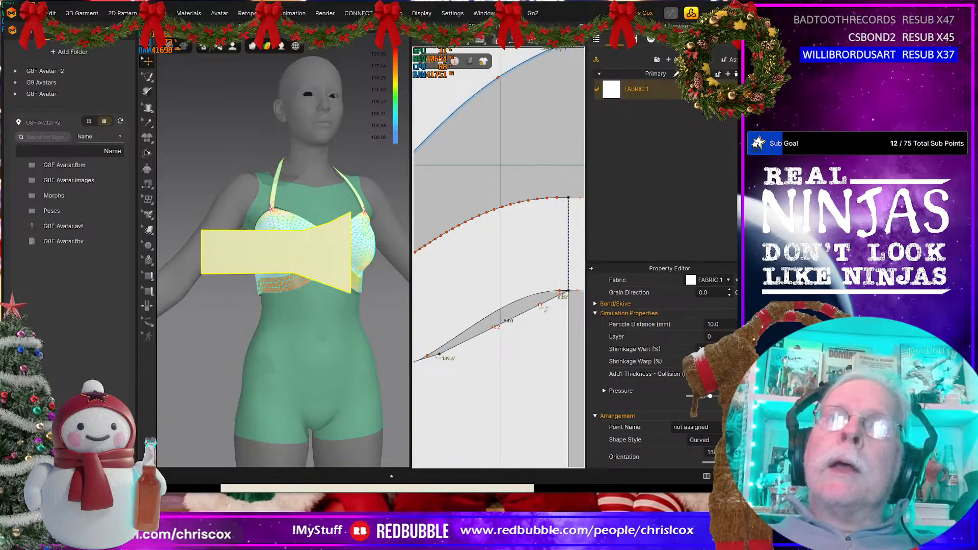
pyautogui.moveTo(540, 304); pyautogui.dragTo(564, 291)
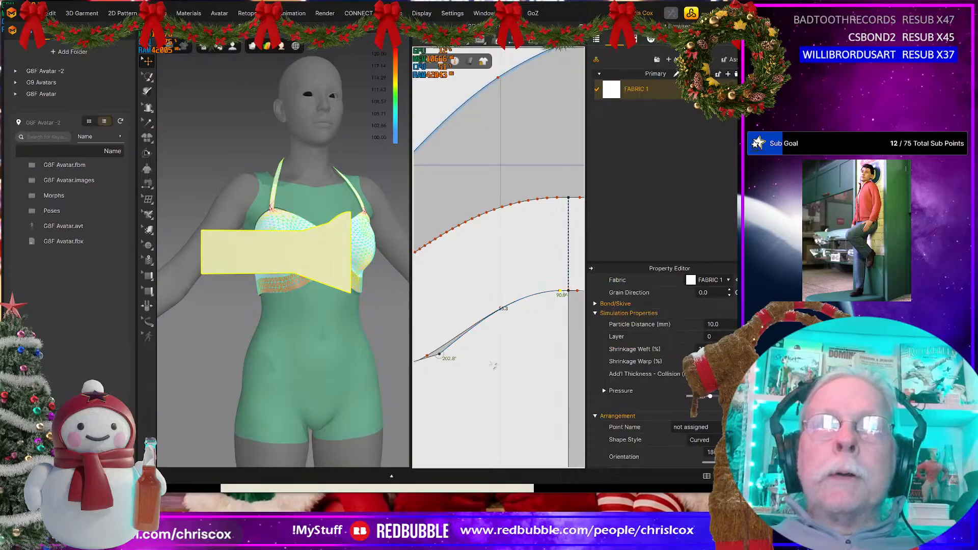
# Step: Move the fringe piece's next upper corner onto the band's lower edge and convert it to a curve point with Maintain Curve
pyautogui.moveTo(489, 366); pyautogui.dragTo(551, 351, button='middle')
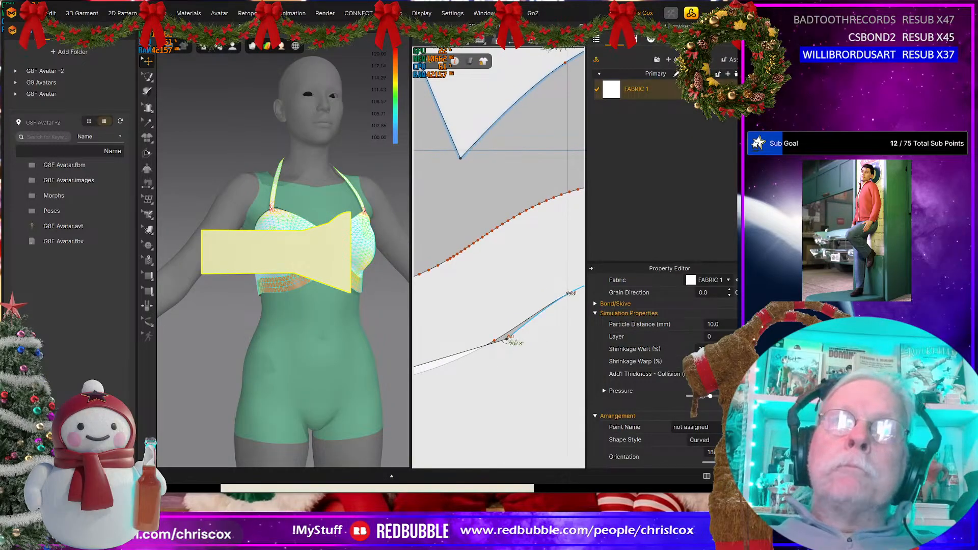
pyautogui.moveTo(506, 340); pyautogui.dragTo(503, 349)
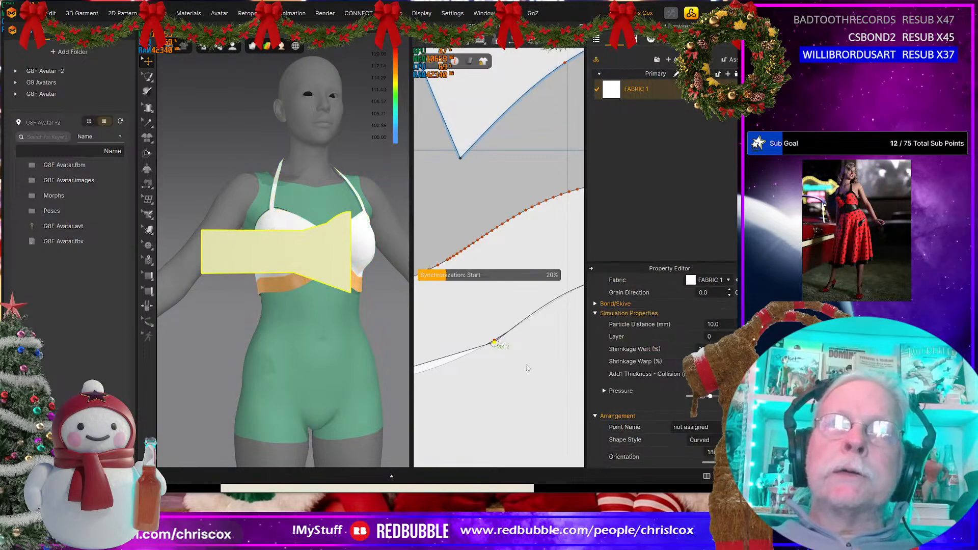
pyautogui.scroll(2, 526, 364)
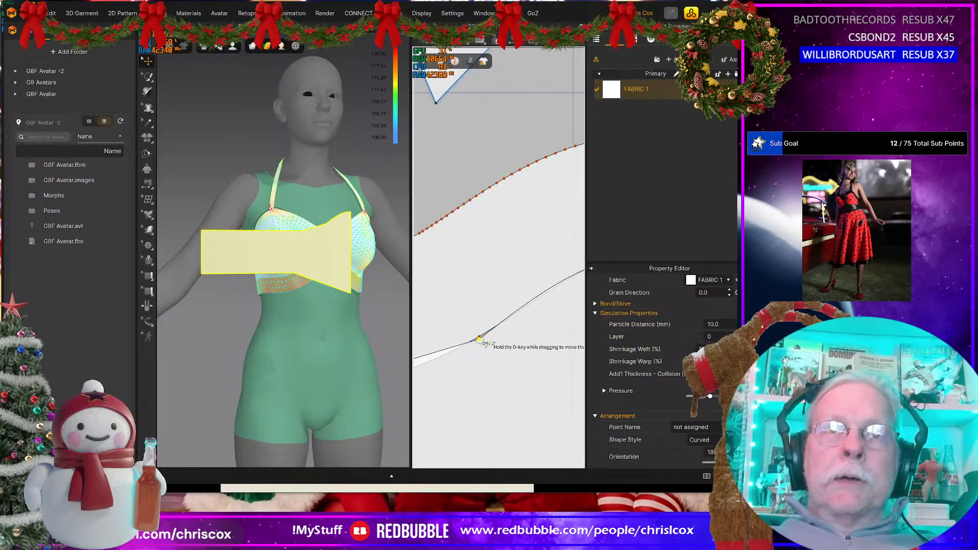
pyautogui.rightClick(479, 340)
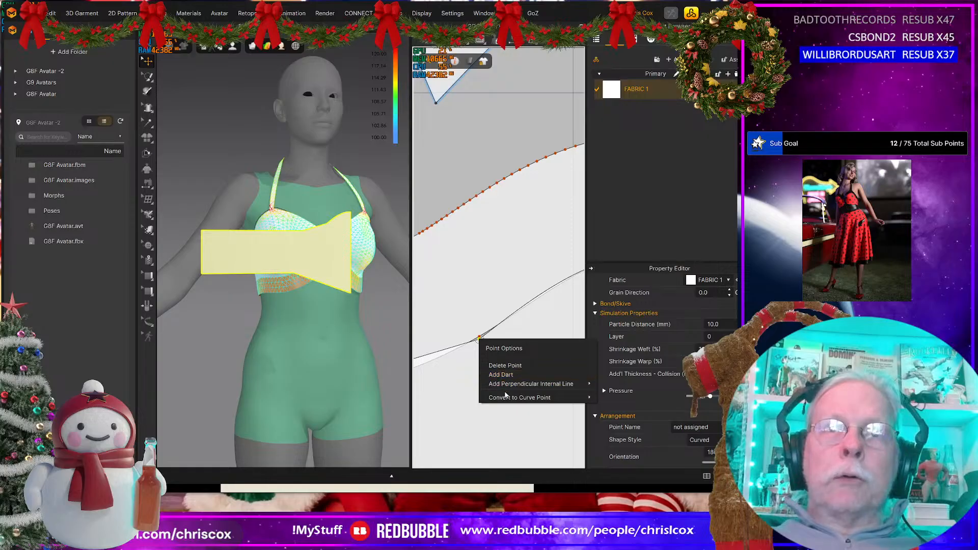
pyautogui.moveTo(506, 399)
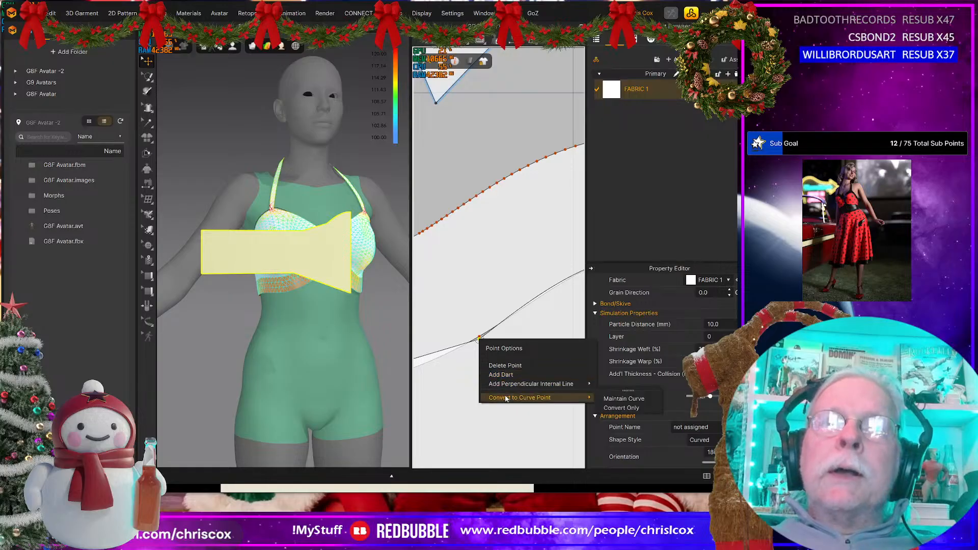
pyautogui.click(624, 398)
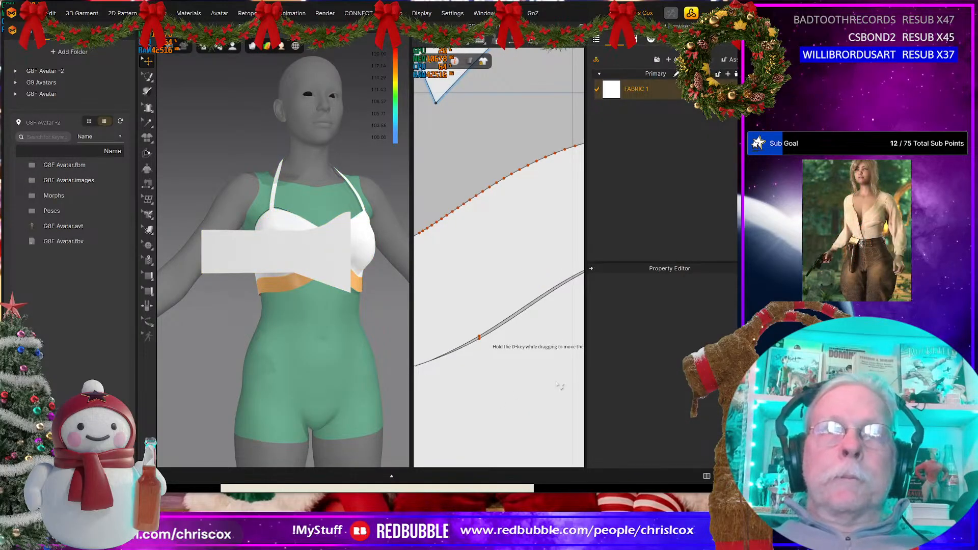
# Step: Add a curve point on the fringe piece's level upper edge and convert the neighbouring corner to a curve point
pyautogui.moveTo(487, 382)
pyautogui.mouseDown(button='middle')
pyautogui.moveTo(581, 339)
pyautogui.moveTo(556, 359)
pyautogui.mouseUp(button='middle')
pyautogui.moveTo(478, 378); pyautogui.dragTo(540, 368, button='middle')
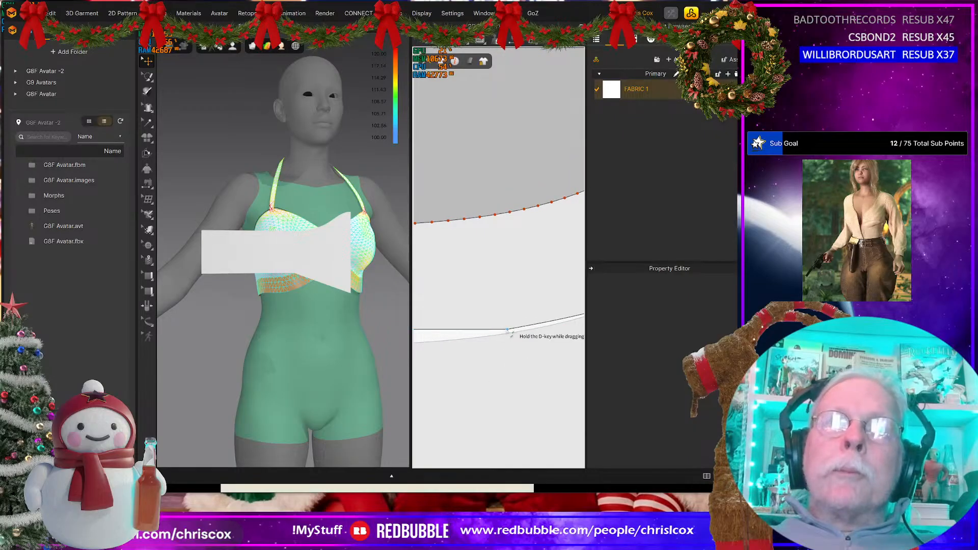
pyautogui.click(456, 335)
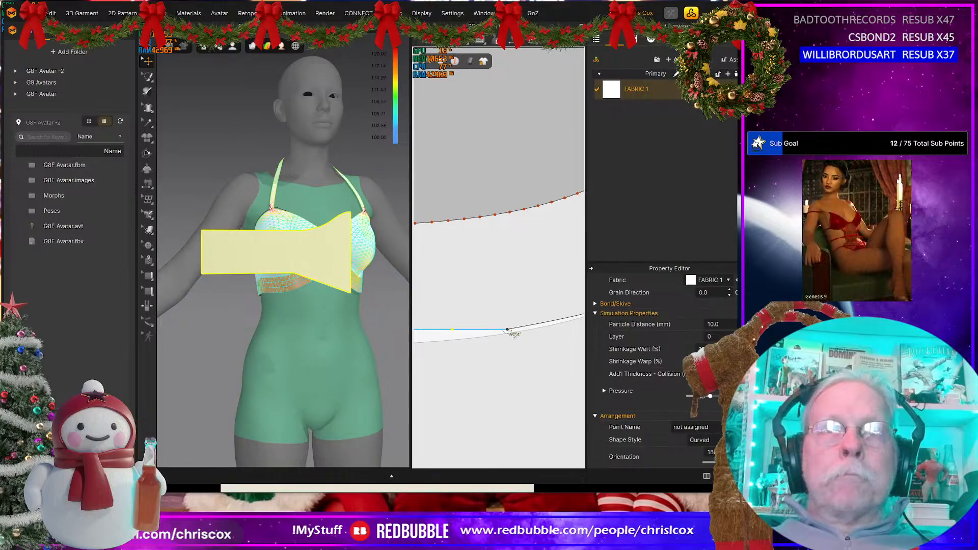
pyautogui.rightClick(508, 330)
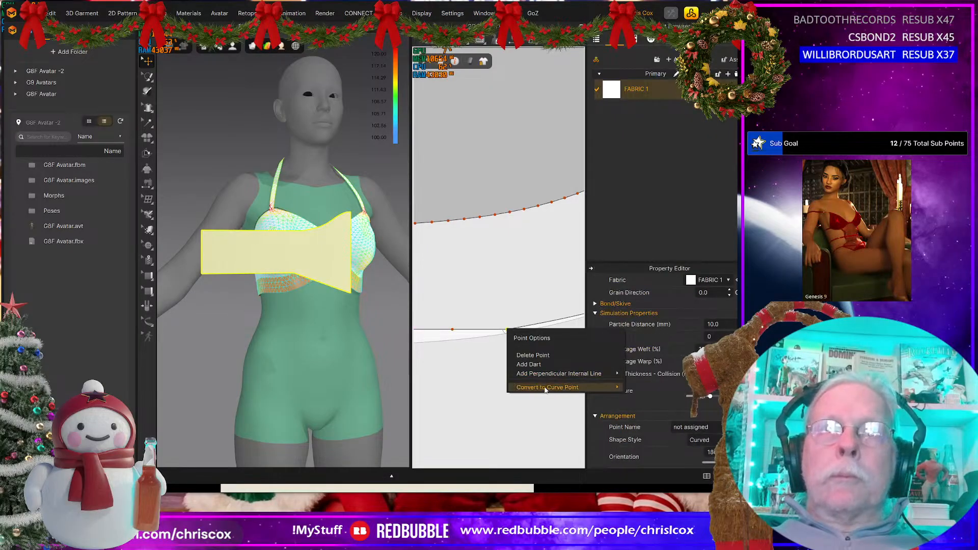
pyautogui.moveTo(545, 389)
pyautogui.click(633, 396)
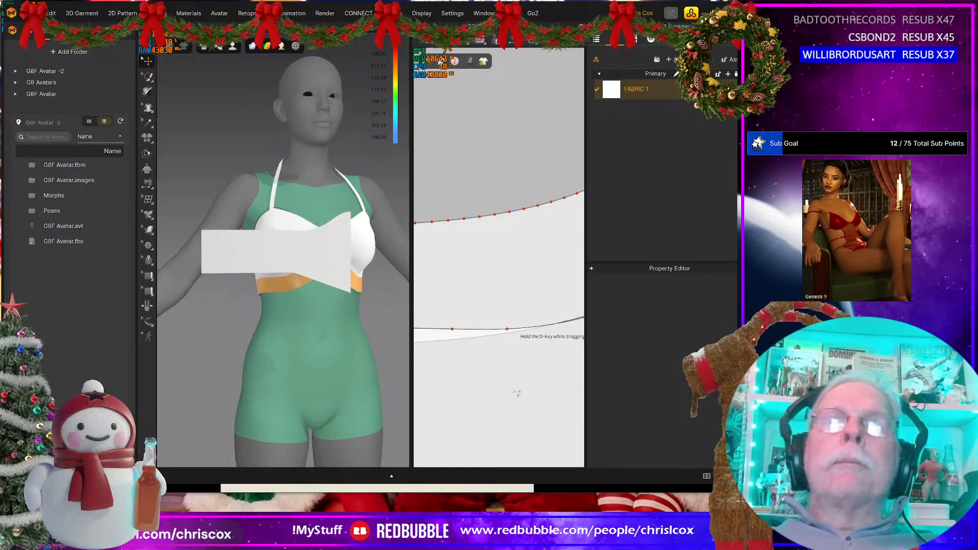
# Step: Add a curve point on the fringe piece's level lower edge and convert the corner where the slope begins to a curve point
pyautogui.scroll(-5, 512, 390)
pyautogui.moveTo(525, 389); pyautogui.dragTo(539, 348, button='middle')
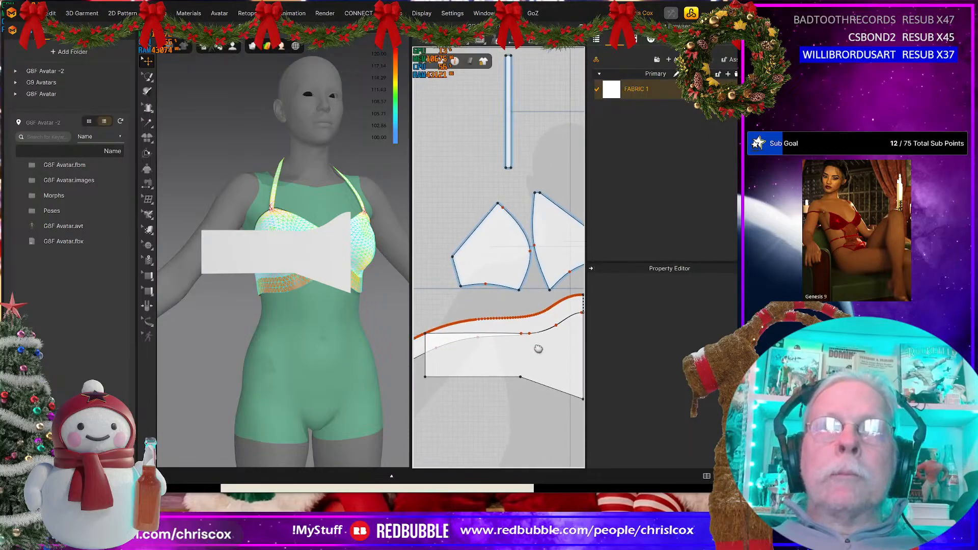
pyautogui.click(512, 378)
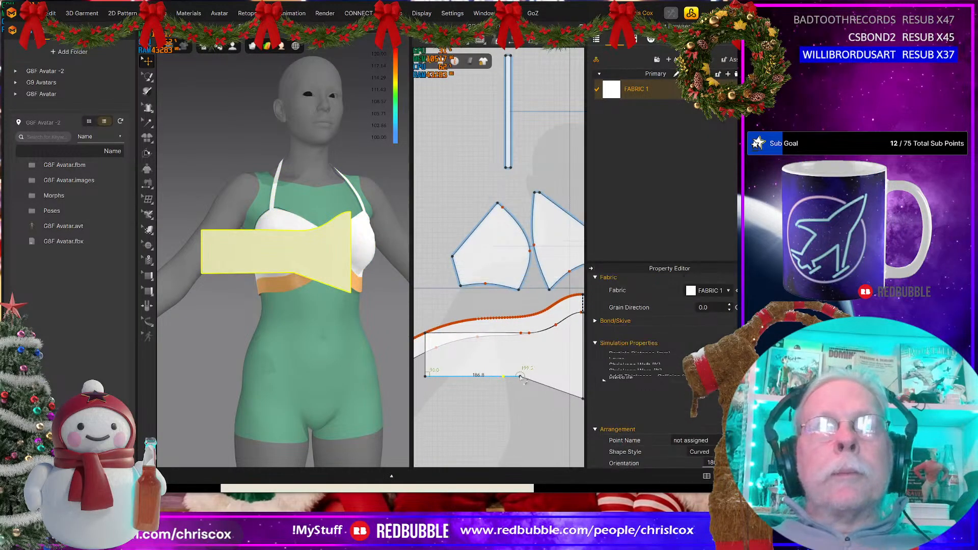
pyautogui.rightClick(520, 377)
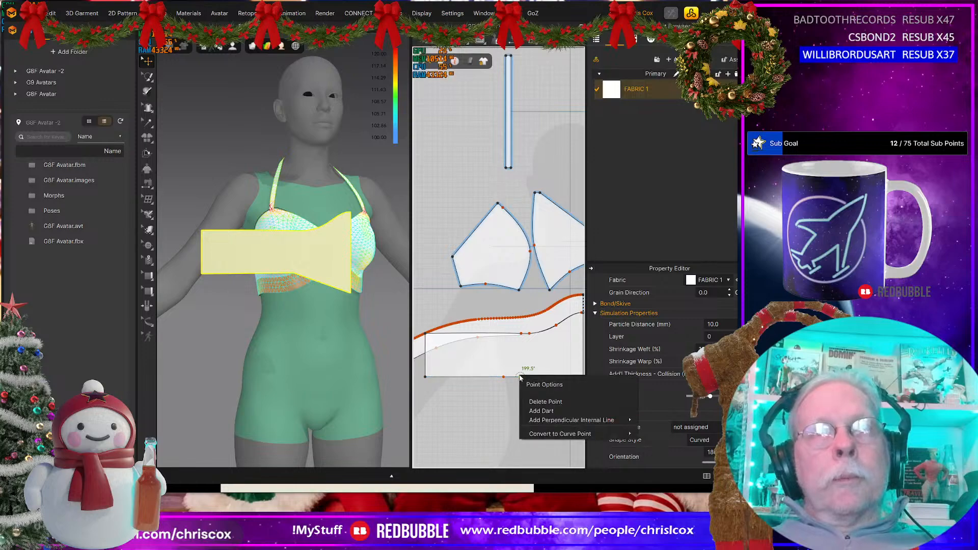
pyautogui.click(546, 434)
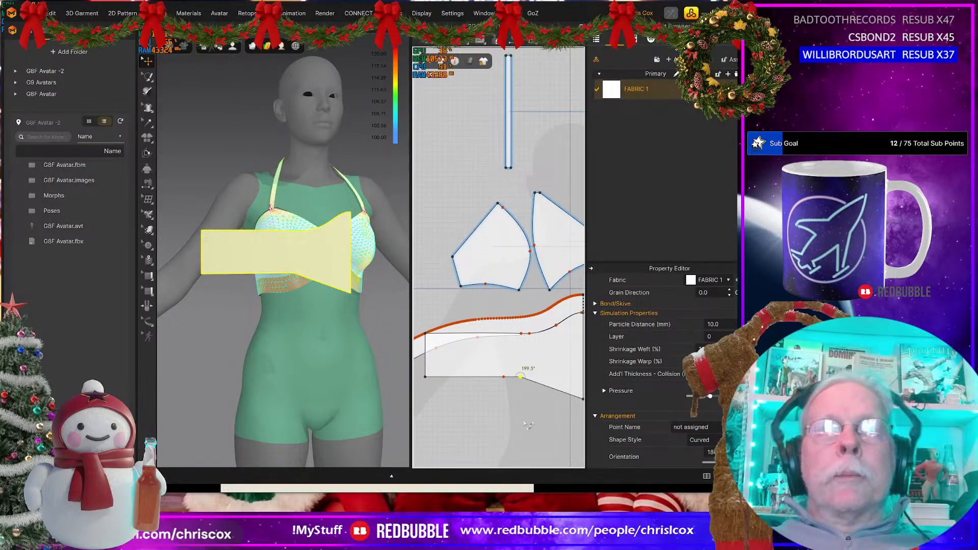
pyautogui.rightClick(520, 377)
pyautogui.moveTo(560, 435)
pyautogui.click(656, 445)
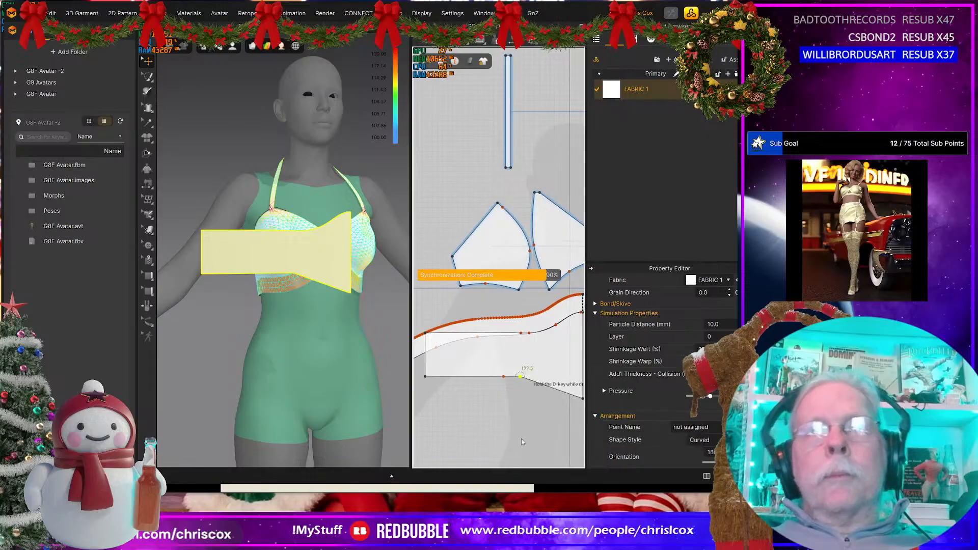
pyautogui.click(513, 428)
# Step: Move the fringe piece straight down so it sits clear below the under-bust band
pyautogui.scroll(-6, 509, 425)
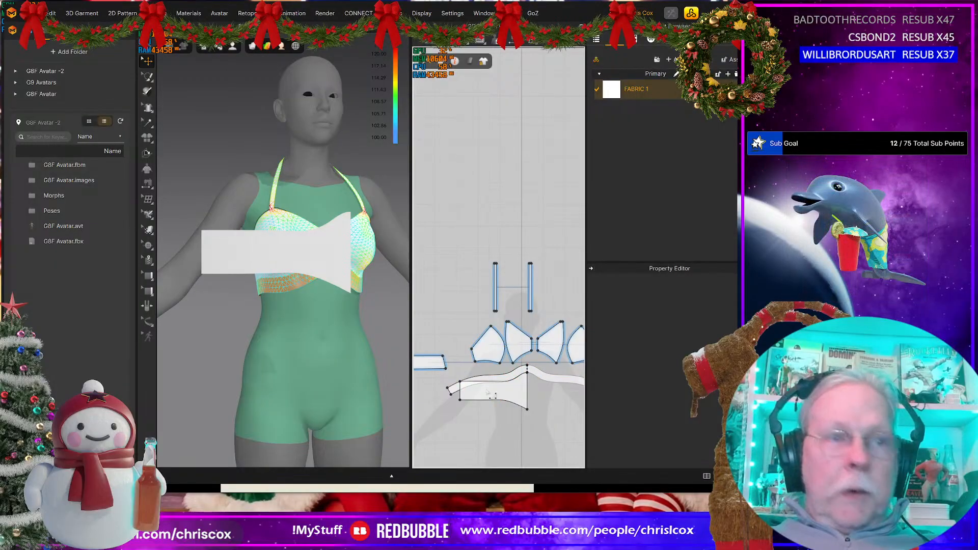
pyautogui.click(492, 391)
pyautogui.moveTo(492, 391); pyautogui.dragTo(492, 415)
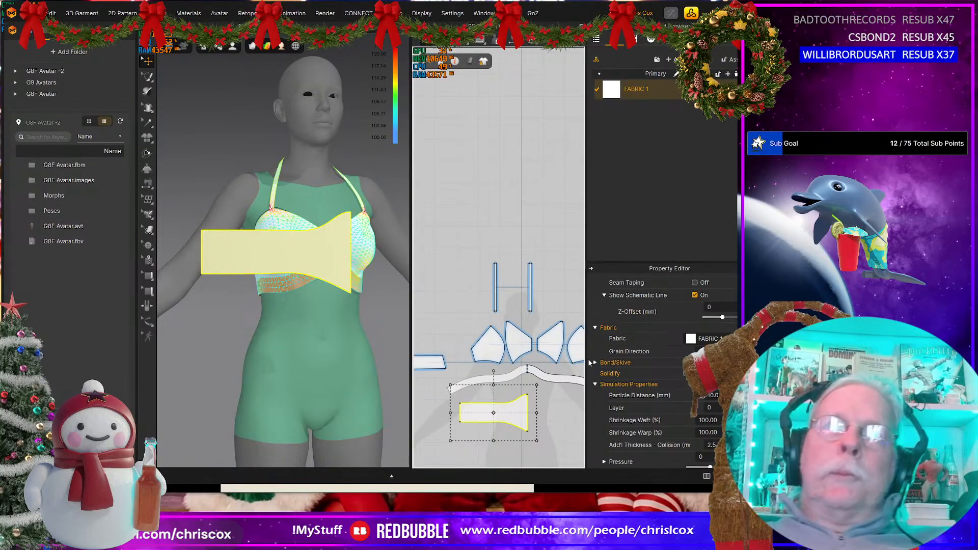
# Step: Check the length of the band's lower edge and widen the fringe piece by nudging its outer vertical side outward in small increments
pyautogui.press('z')
pyautogui.click(501, 399)
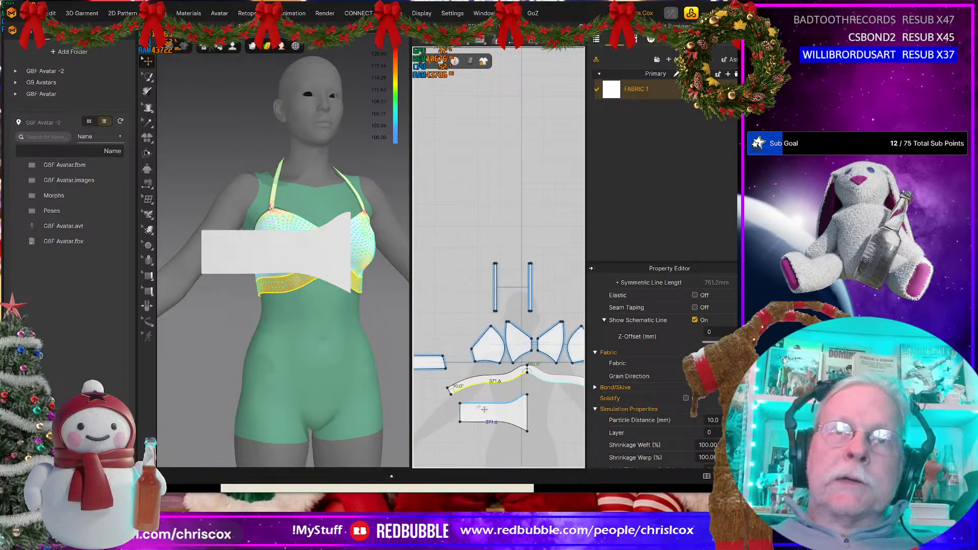
pyautogui.click(484, 409)
pyautogui.scroll(3, 484, 409)
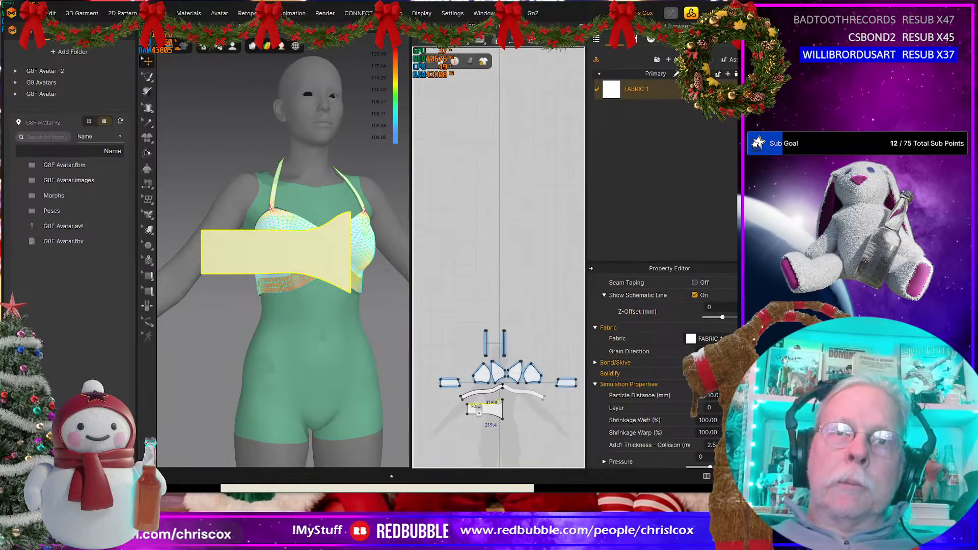
pyautogui.moveTo(479, 413); pyautogui.dragTo(544, 396, button='middle')
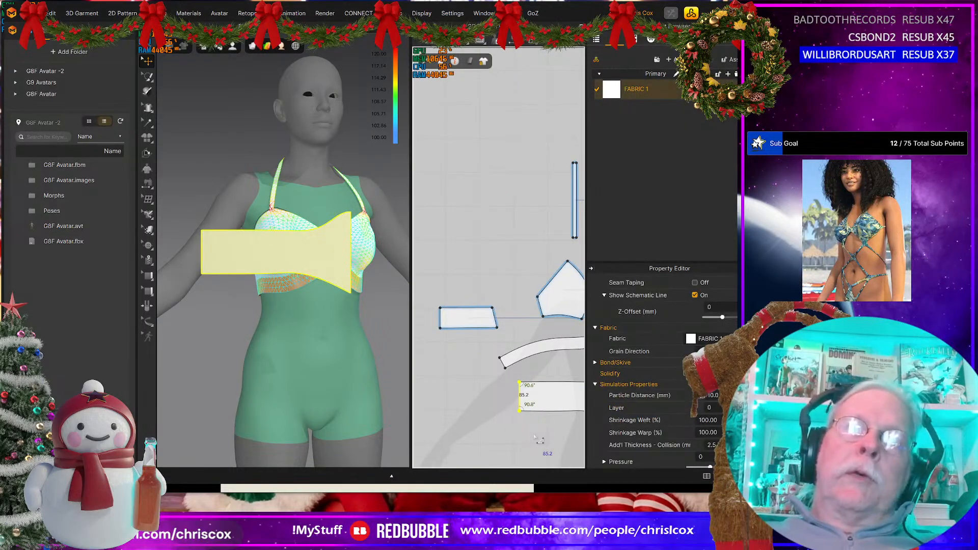
pyautogui.press('Left')
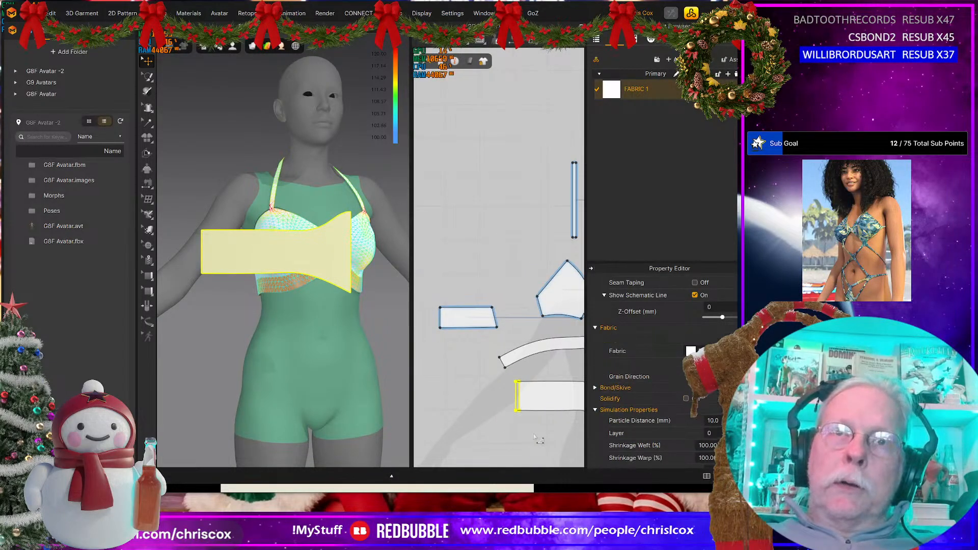
pyautogui.press('Left')
pyautogui.press('Left')
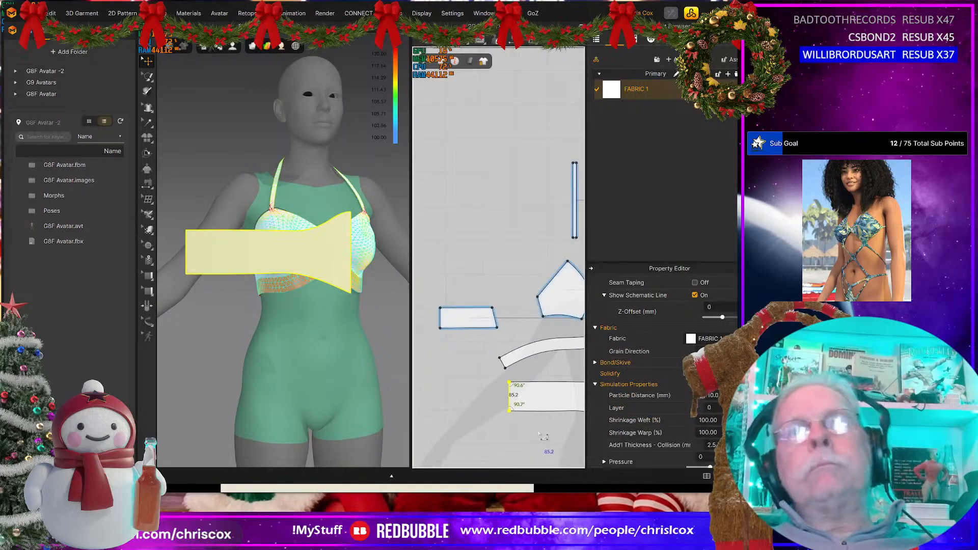
pyautogui.moveTo(539, 433); pyautogui.dragTo(523, 420, button='middle')
pyautogui.moveTo(512, 415); pyautogui.dragTo(468, 362)
pyautogui.press('Left')
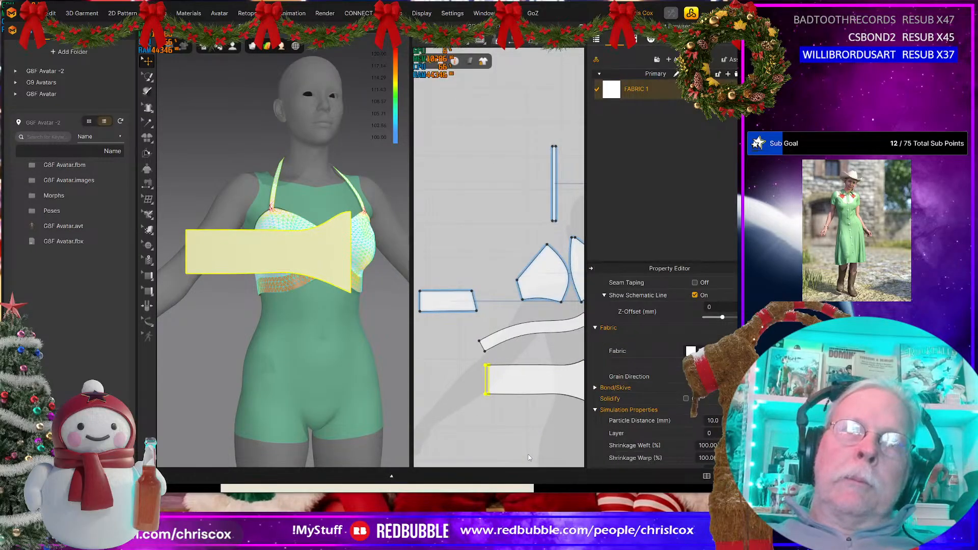
pyautogui.press('Left')
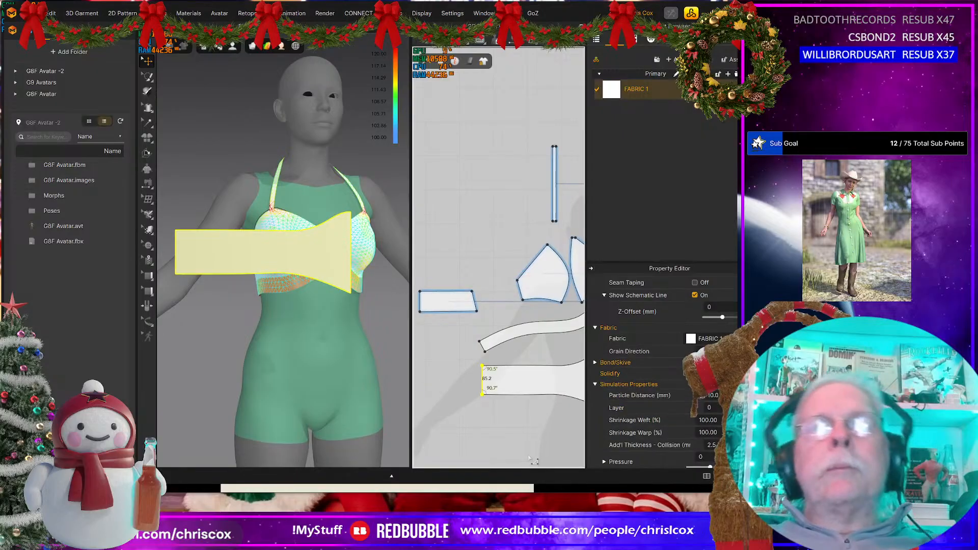
pyautogui.moveTo(528, 458); pyautogui.dragTo(472, 452, button='middle')
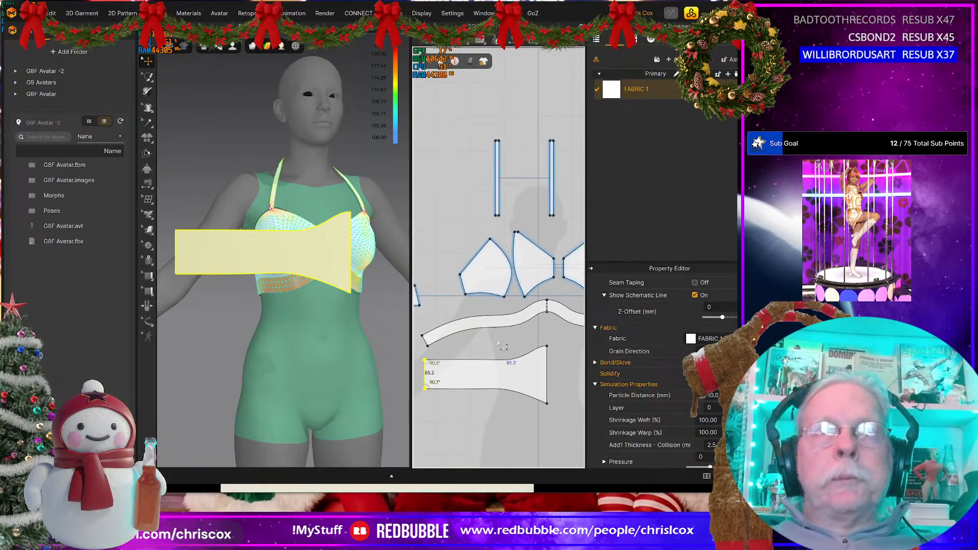
# Step: Set the fringe piece's upper edge to 371.6 mm with Change Length from the Start direction, matching the band's lower edge
pyautogui.click(504, 334)
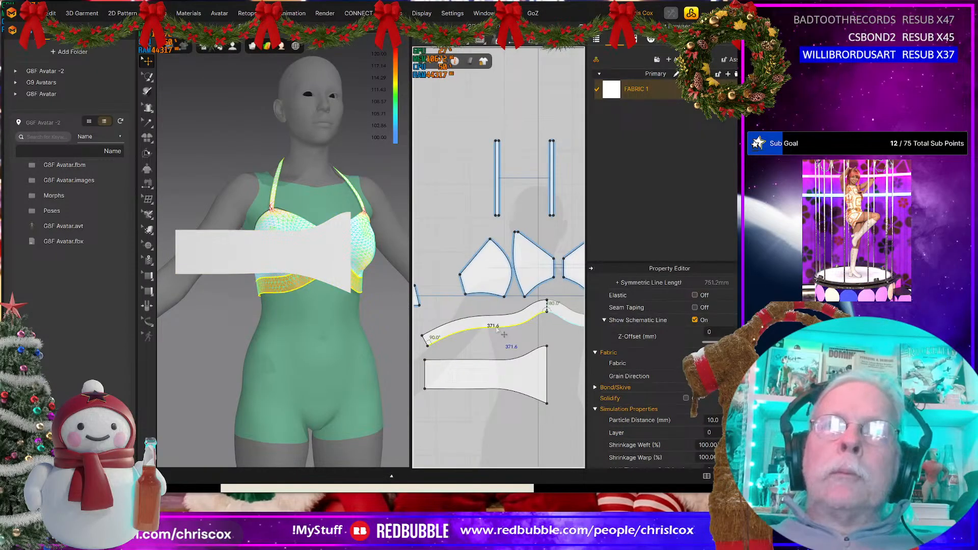
pyautogui.click(498, 359)
pyautogui.rightClick(497, 359)
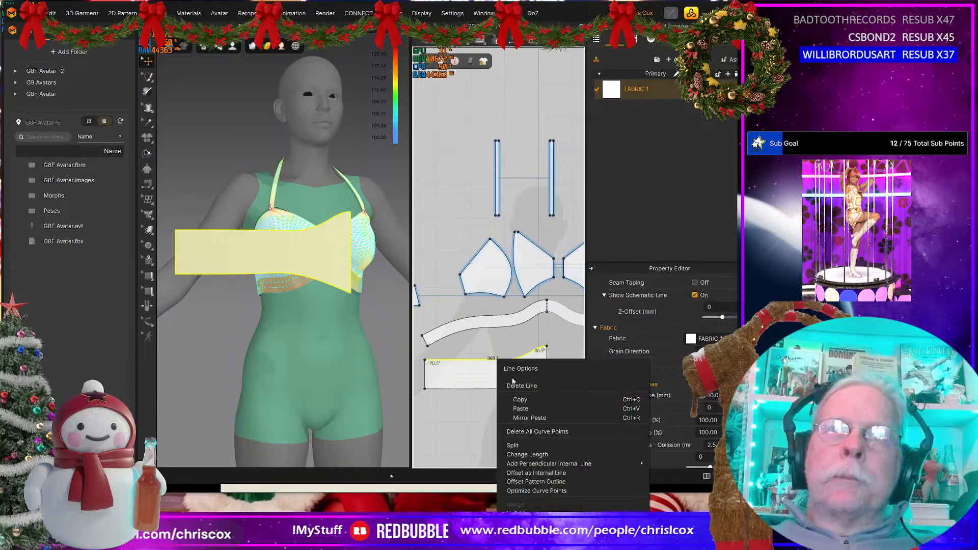
pyautogui.click(527, 454)
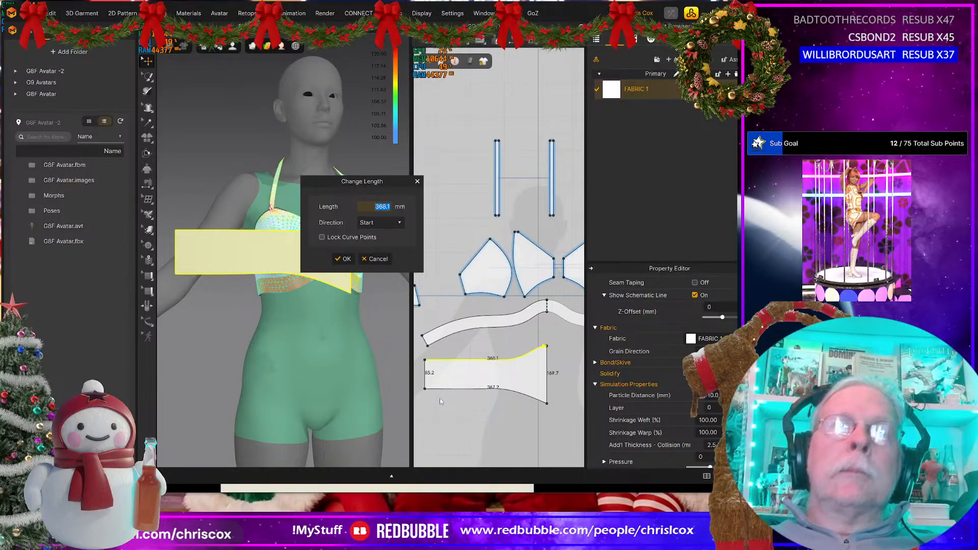
pyautogui.write('371.6')
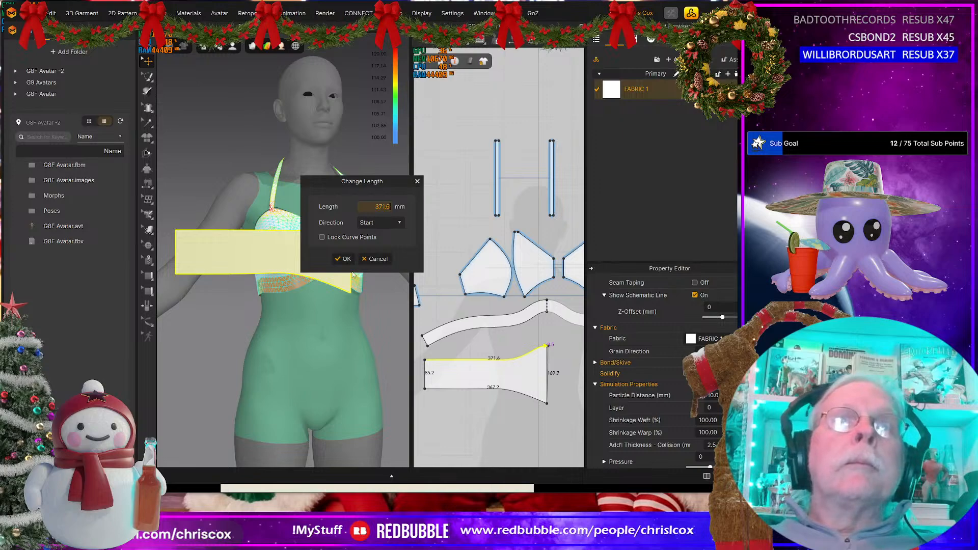
pyautogui.click(341, 259)
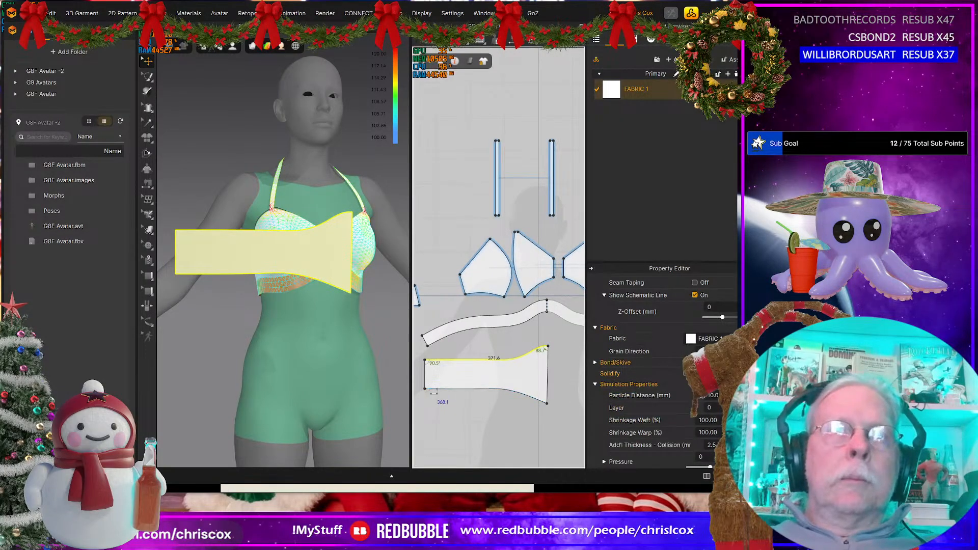
# Step: Try to slant the fringe piece's outer side by moving its lower corner inward
pyautogui.click(431, 396)
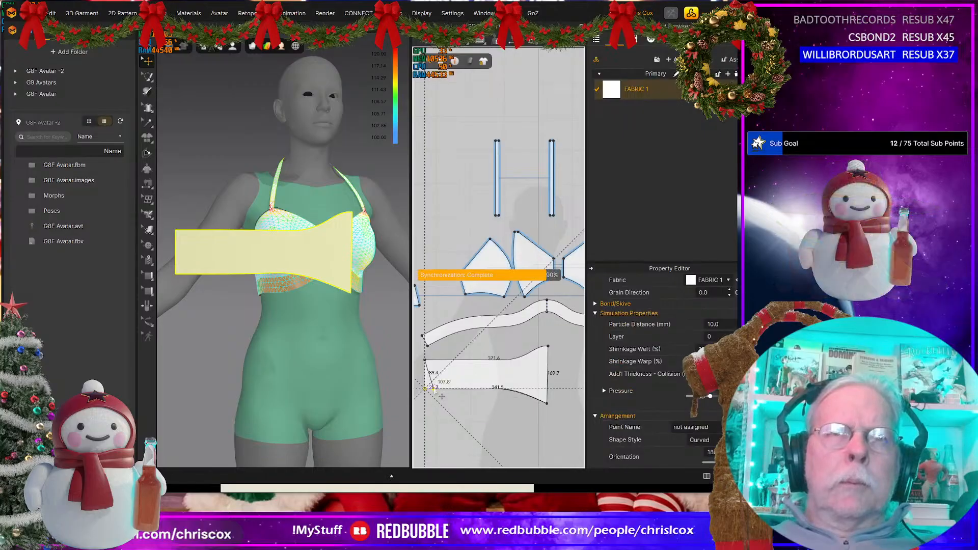
pyautogui.moveTo(434, 398); pyautogui.dragTo(491, 402, button='middle')
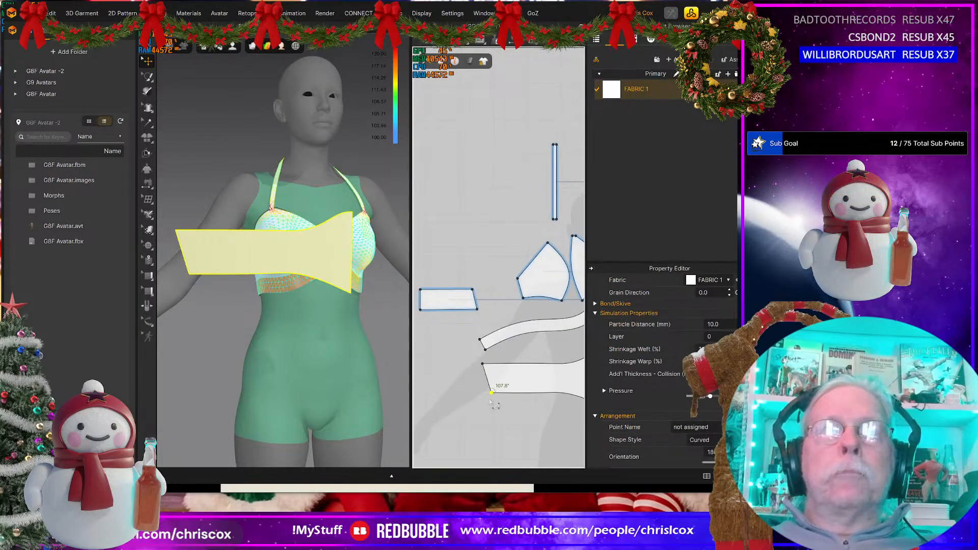
pyautogui.moveTo(493, 393); pyautogui.dragTo(487, 393)
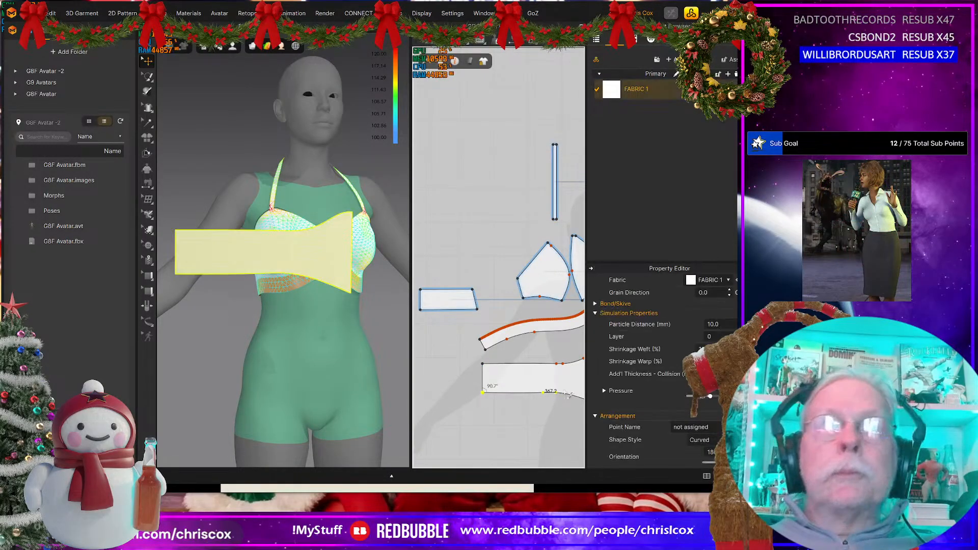
# Step: Shorten the fringe piece's outer section by raising its lower outer corner together with the selected curve points on the lower edge
pyautogui.moveTo(564, 392); pyautogui.dragTo(564, 388)
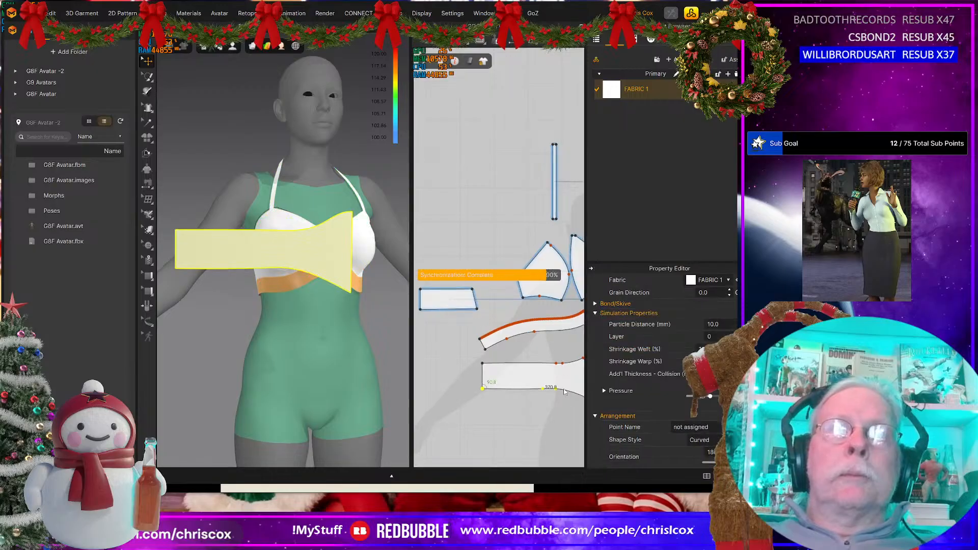
pyautogui.press('Up')
pyautogui.press('Up')
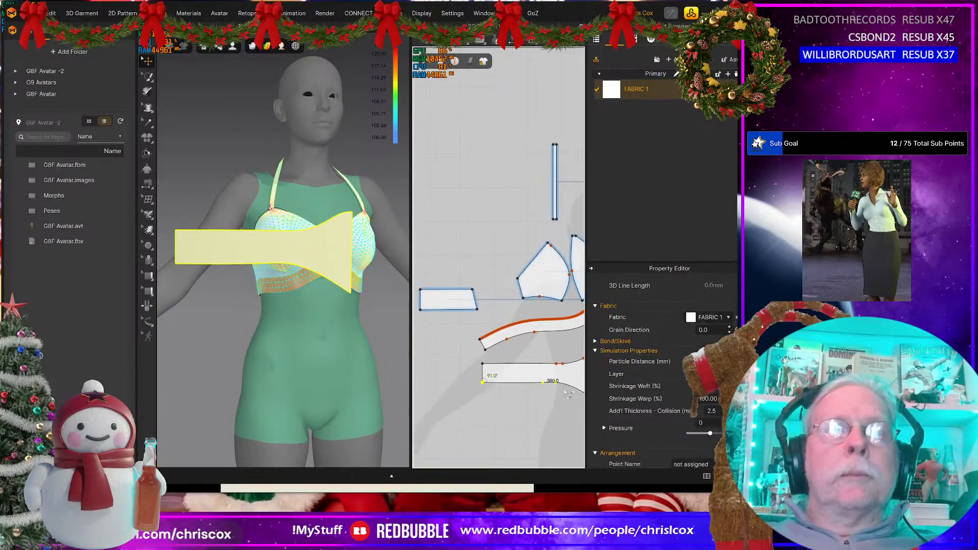
# Step: Smooth the fringe piece's lower edge by adding a curve point on its level section and lowering the curve point at the bend
pyautogui.scroll(5, 540, 402)
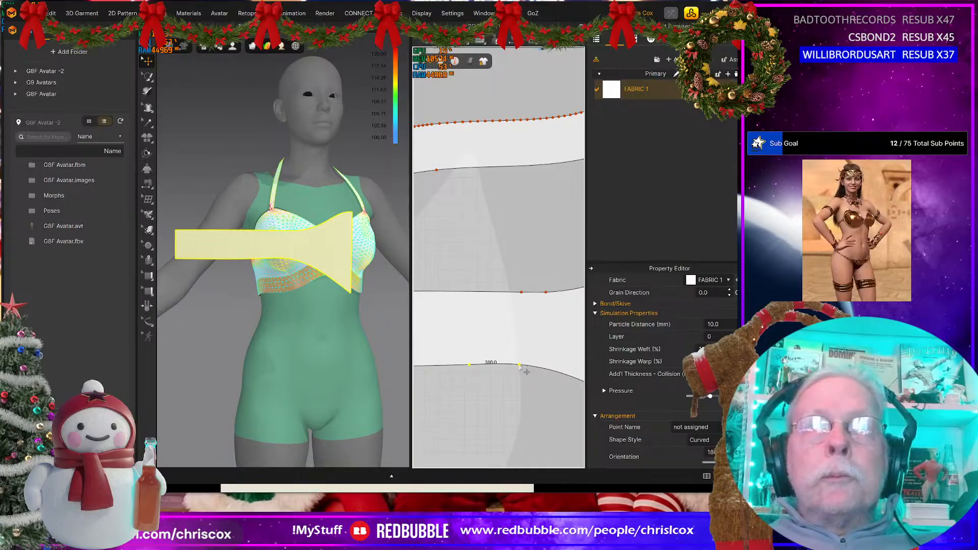
pyautogui.moveTo(518, 365); pyautogui.dragTo(518, 366)
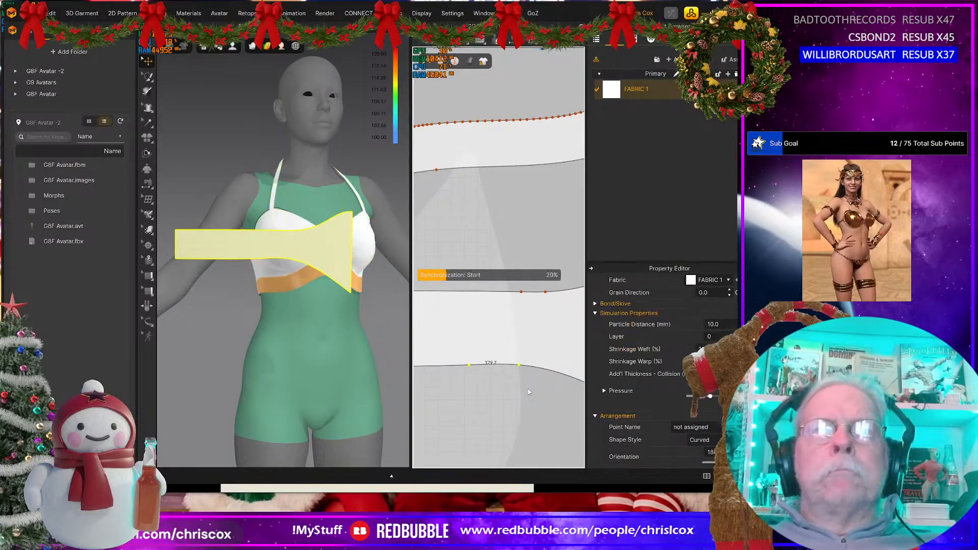
pyautogui.click(527, 389)
pyautogui.click(450, 371)
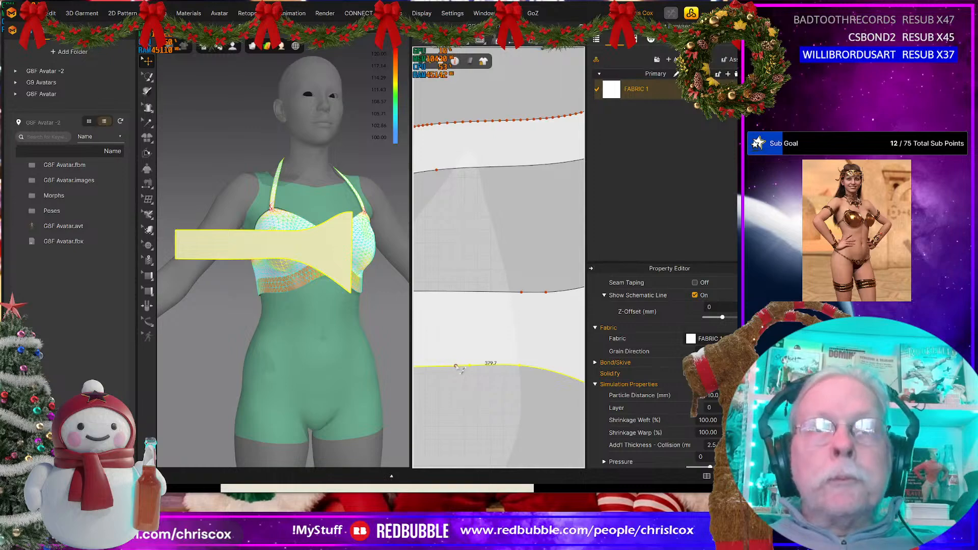
pyautogui.click(455, 365)
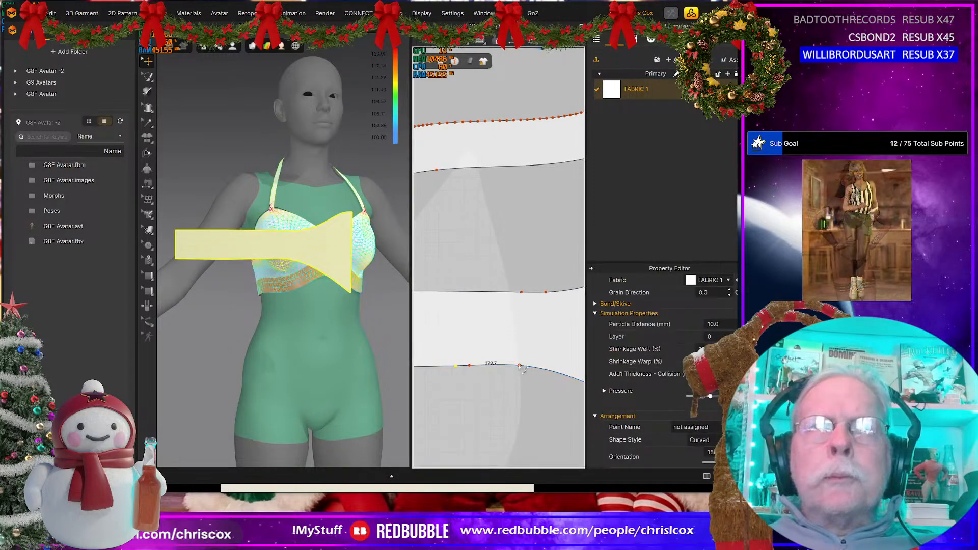
pyautogui.moveTo(519, 365); pyautogui.dragTo(520, 369)
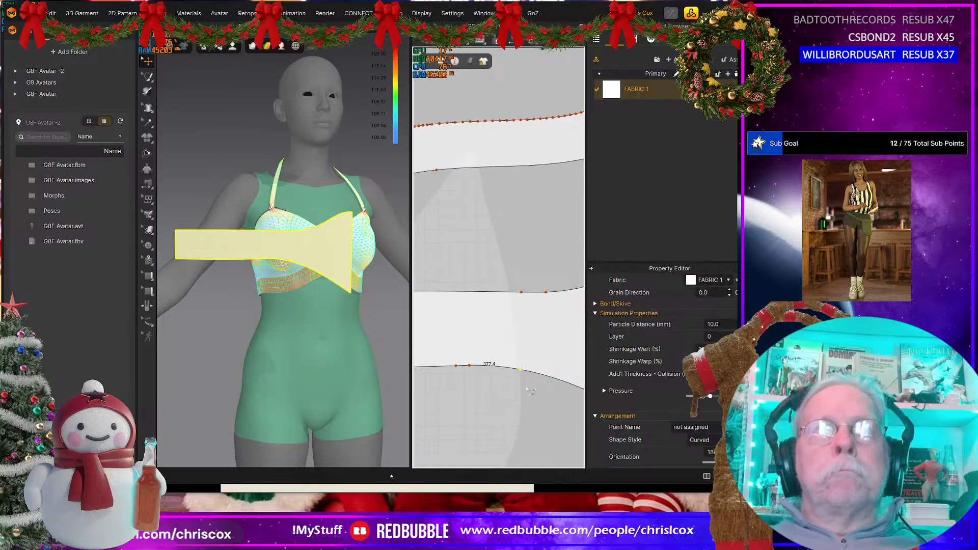
pyautogui.scroll(-6, 530, 391)
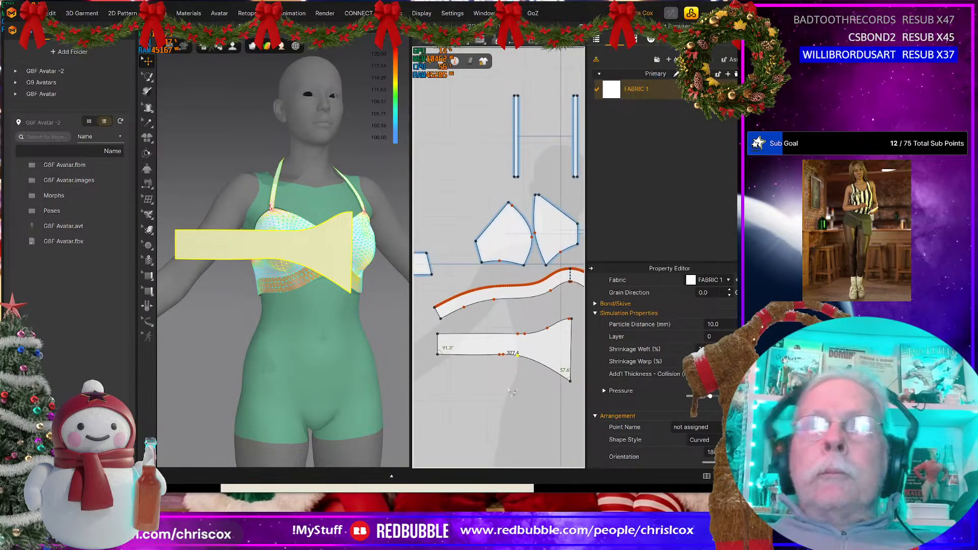
# Step: Refine the fringe piece's upper edge by placing a curve point on its level section and aligning it with the neighbouring points
pyautogui.scroll(6, 522, 352)
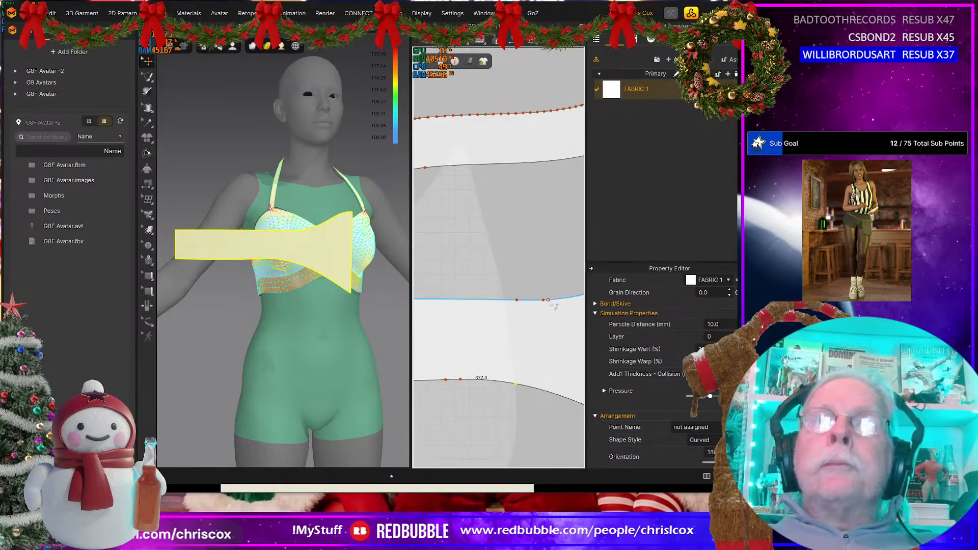
pyautogui.moveTo(531, 307); pyautogui.dragTo(519, 310, button='middle')
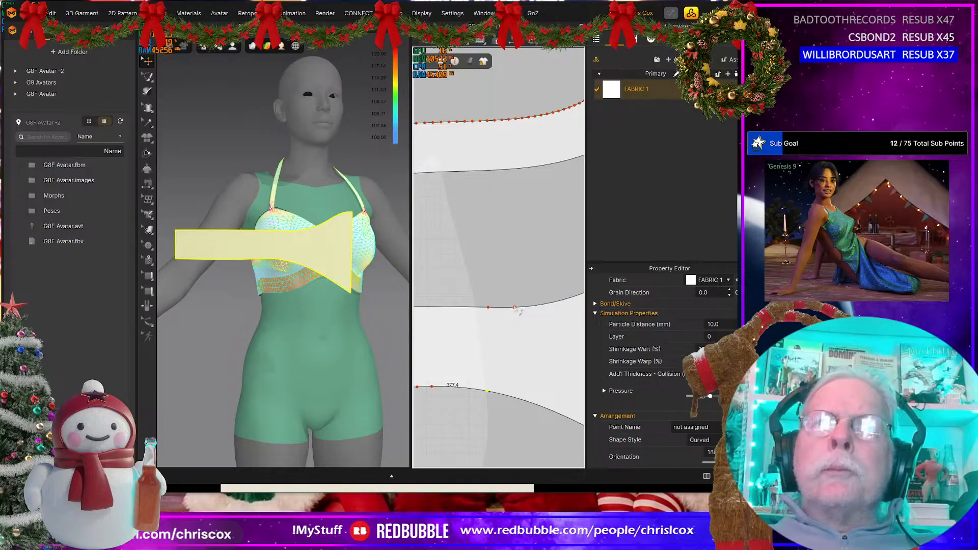
pyautogui.click(522, 311)
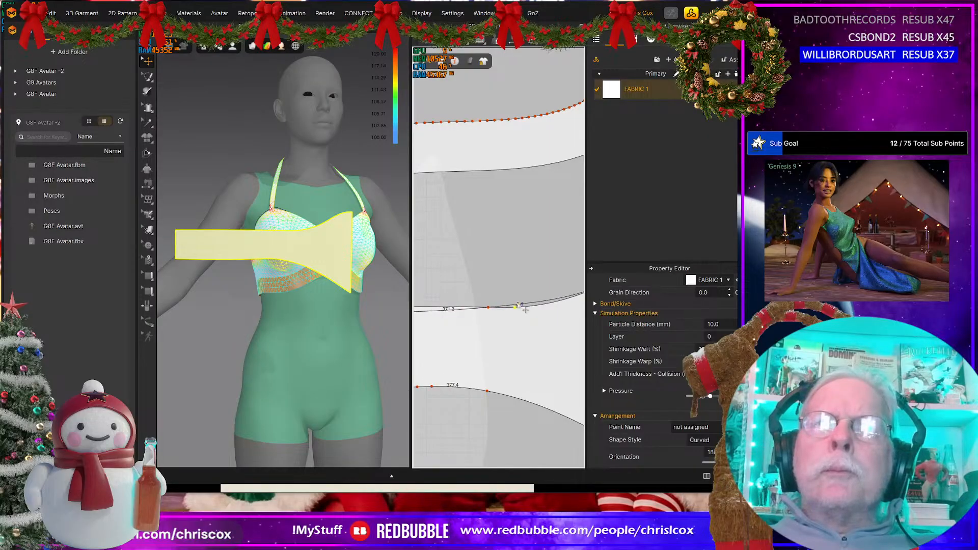
pyautogui.click(437, 312)
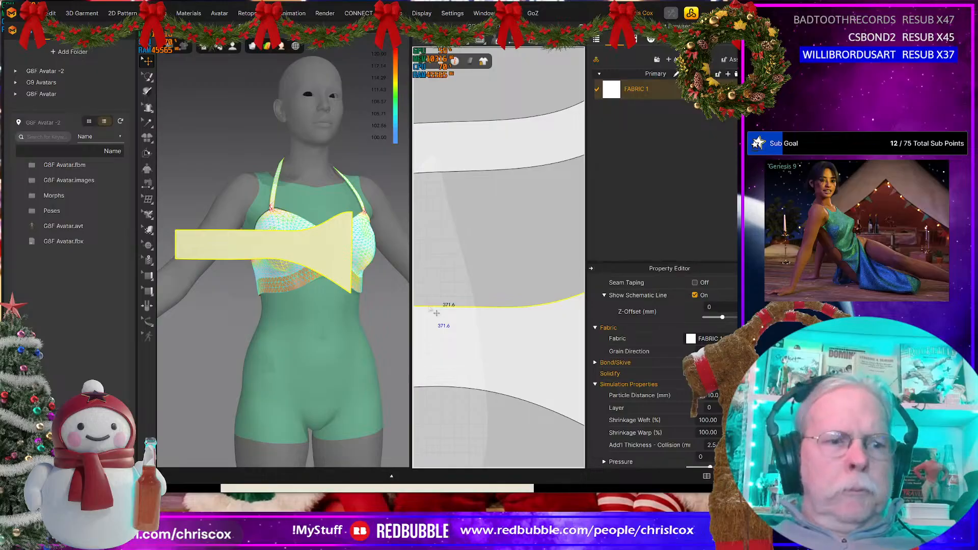
pyautogui.press('z')
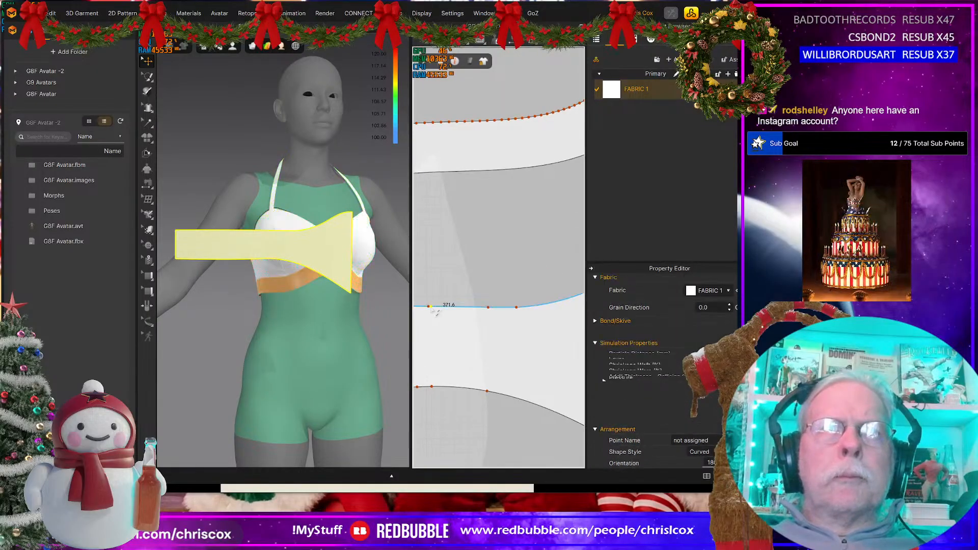
pyautogui.click(429, 307)
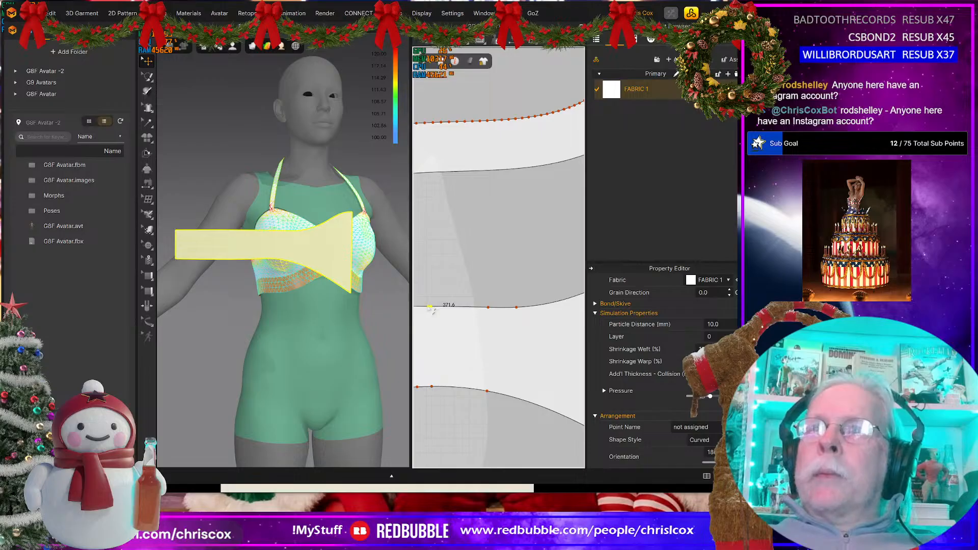
pyautogui.press('Delete')
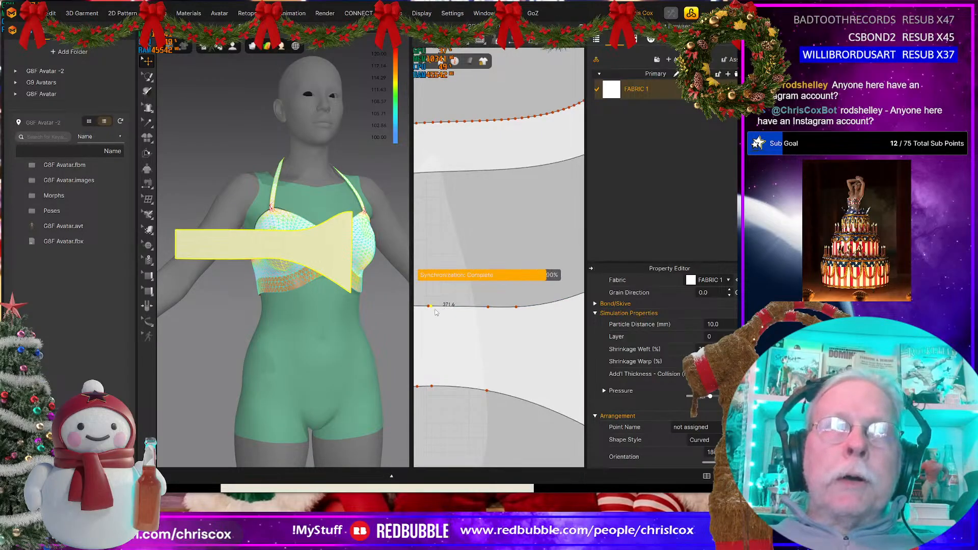
pyautogui.click(434, 311)
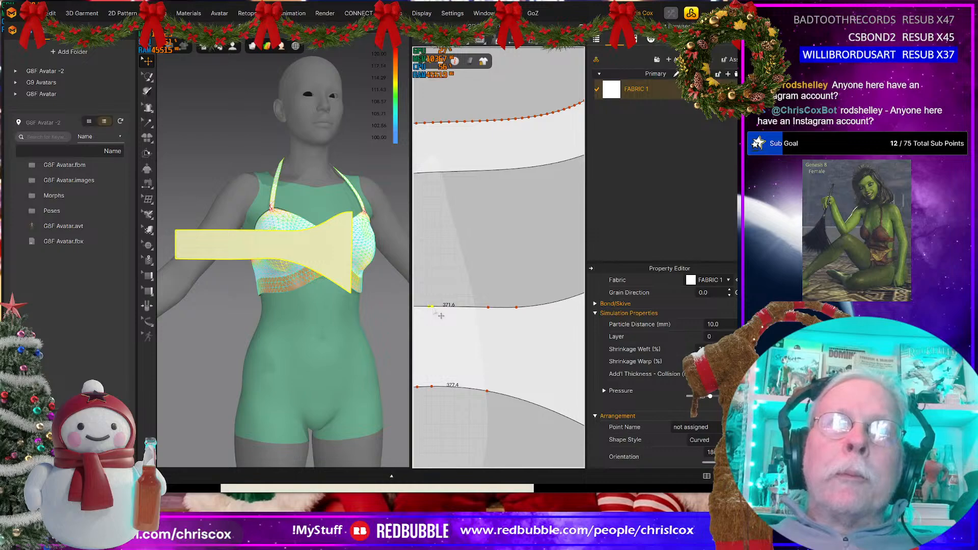
pyautogui.moveTo(441, 316); pyautogui.dragTo(435, 298)
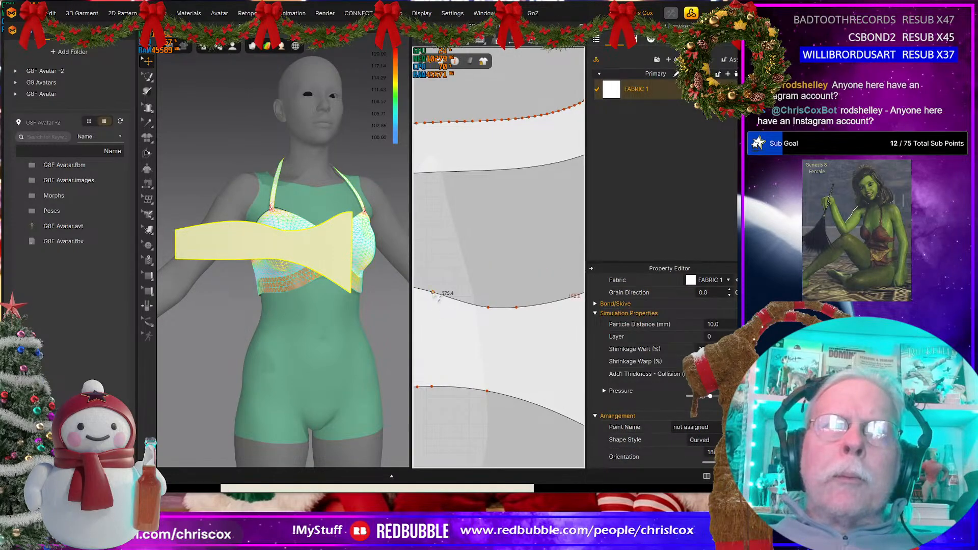
pyautogui.moveTo(433, 293); pyautogui.dragTo(435, 308)
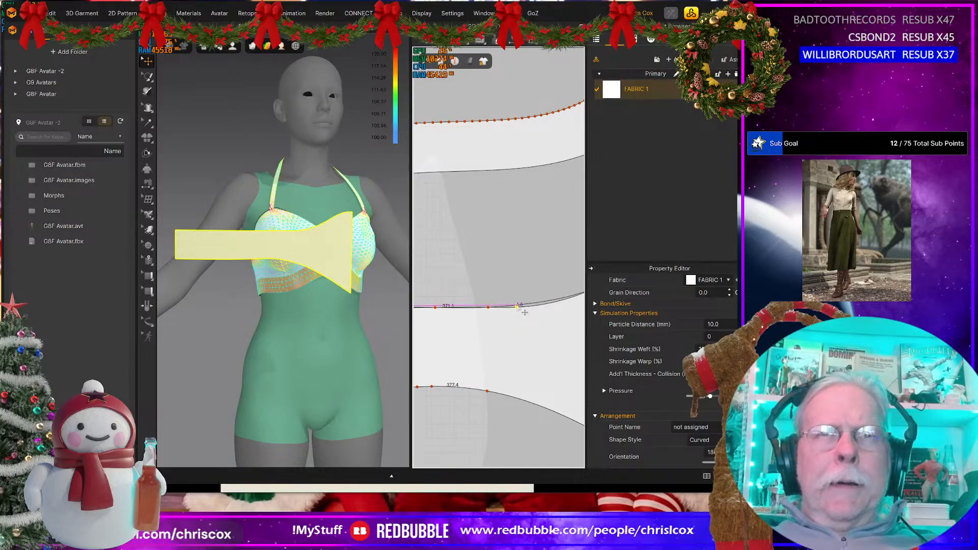
# Step: Slide the outermost curve point on the fringe piece's lower edge farther toward the narrow end, keeping that section level
pyautogui.scroll(-3, 491, 329)
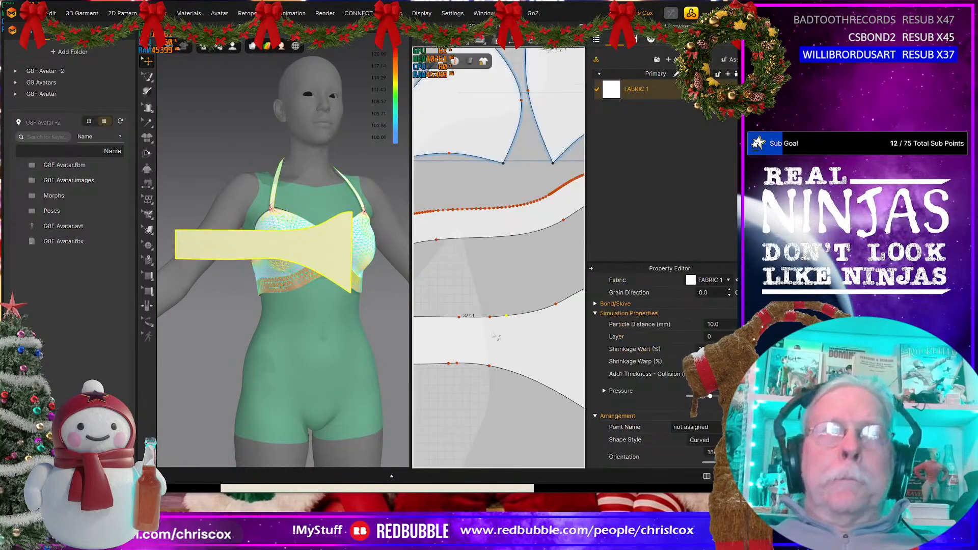
pyautogui.moveTo(502, 340); pyautogui.dragTo(513, 352, button='right')
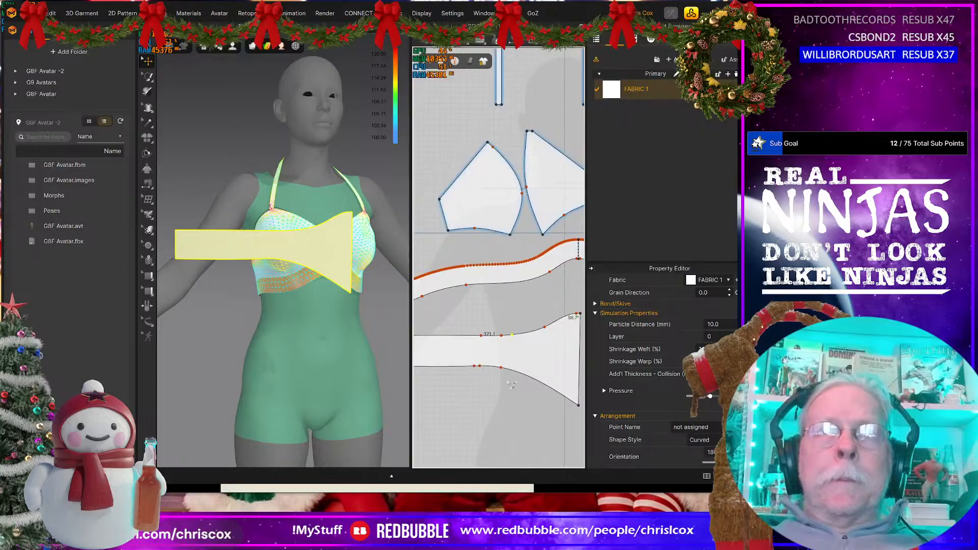
pyautogui.scroll(5, 491, 383)
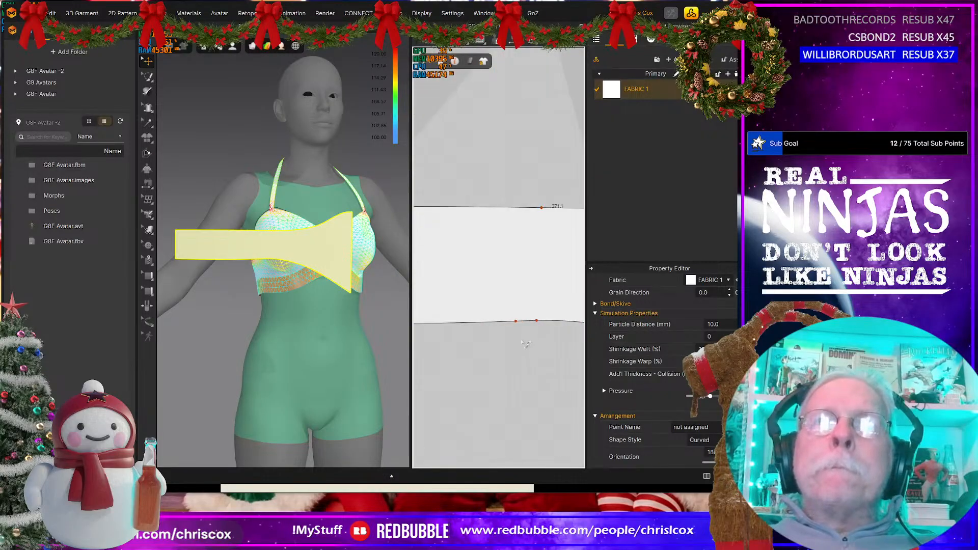
pyautogui.moveTo(516, 321); pyautogui.dragTo(472, 325)
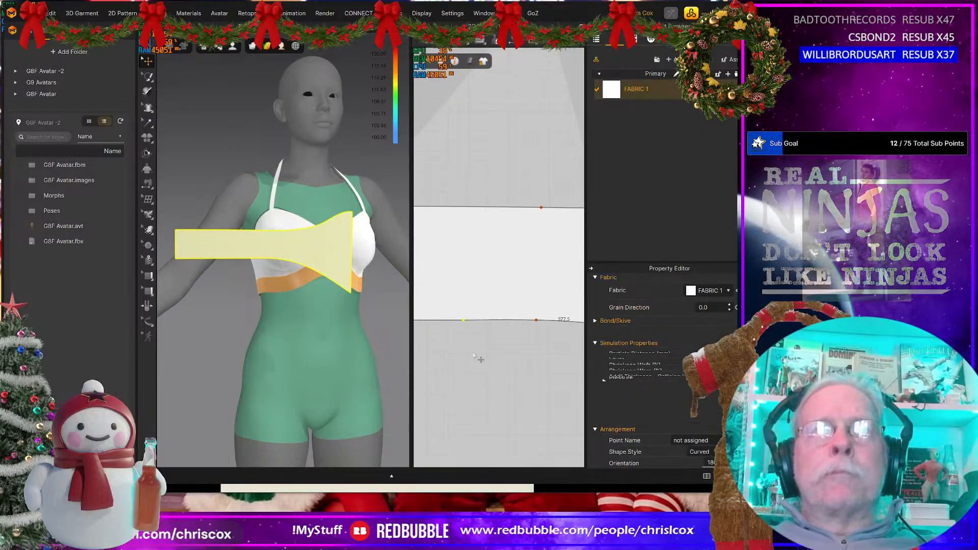
pyautogui.scroll(-5, 472, 352)
pyautogui.moveTo(506, 382); pyautogui.dragTo(496, 358, button='middle')
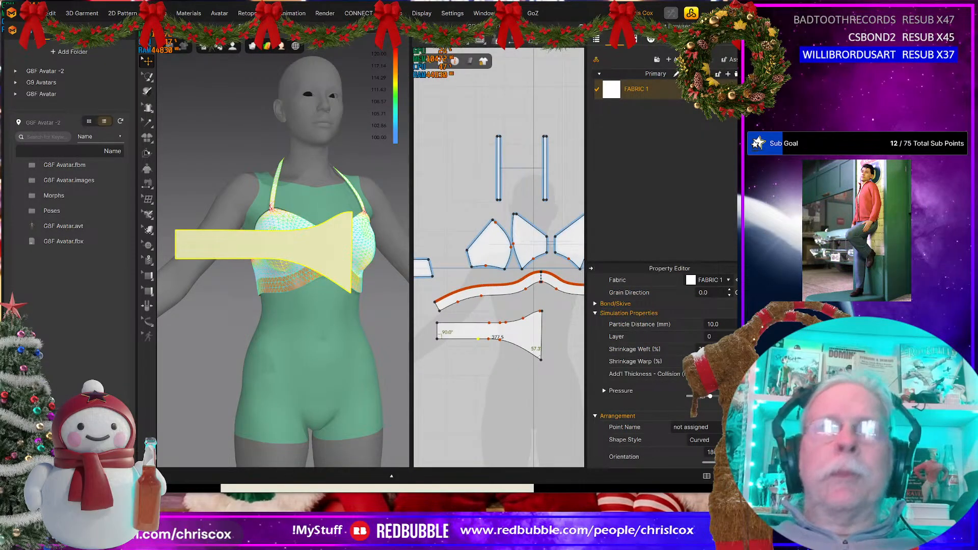
pyautogui.scroll(3, 424, 385)
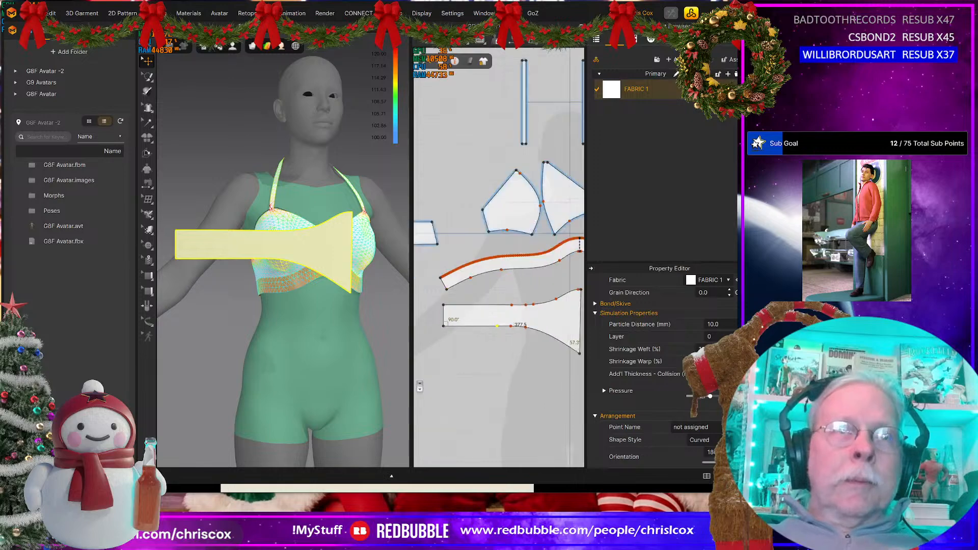
# Step: Select the fringe piece on the avatar and set the garment rendering style to Textured Surface
pyautogui.moveTo(524, 353); pyautogui.dragTo(367, 414, button='middle')
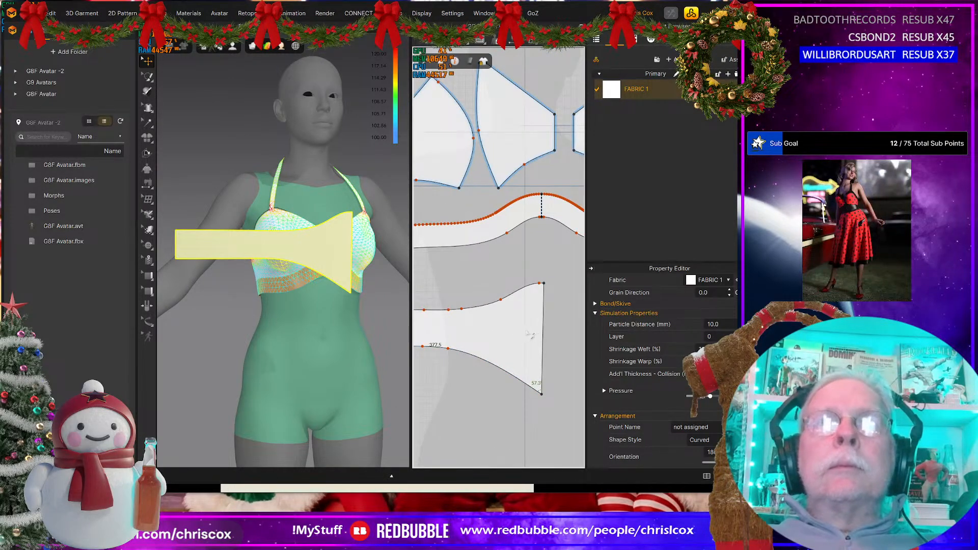
pyautogui.moveTo(530, 334); pyautogui.dragTo(552, 325, button='middle')
pyautogui.scroll(-4, 322, 320)
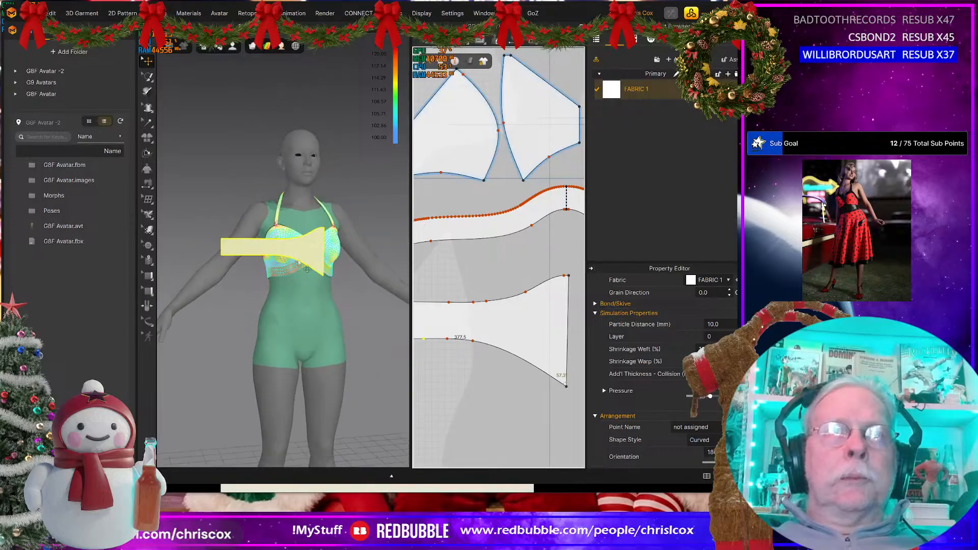
pyautogui.click(301, 257)
pyautogui.moveTo(300, 257); pyautogui.dragTo(291, 282, button='right')
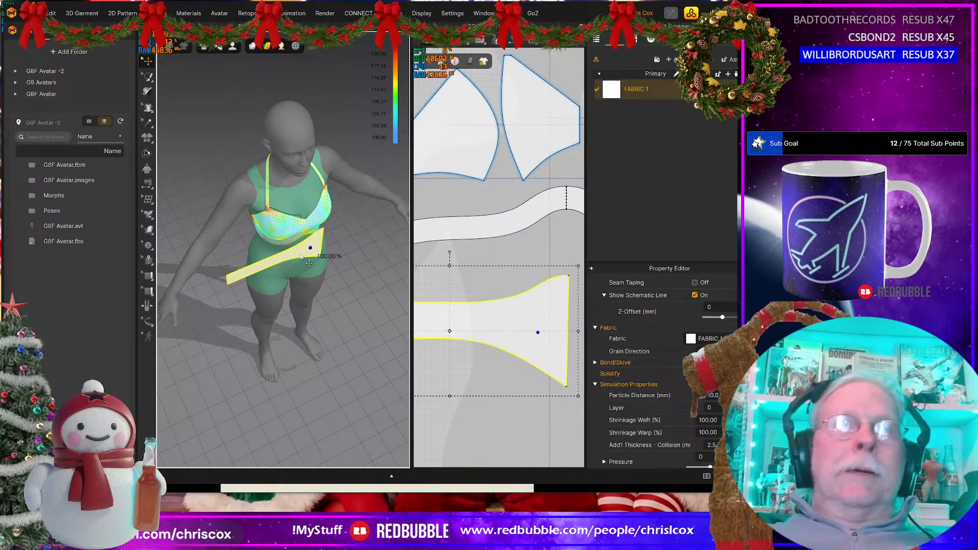
pyautogui.moveTo(300, 273)
pyautogui.mouseDown(button='right')
pyautogui.moveTo(370, 237)
pyautogui.moveTo(310, 250)
pyautogui.moveTo(312, 264)
pyautogui.mouseUp(button='right')
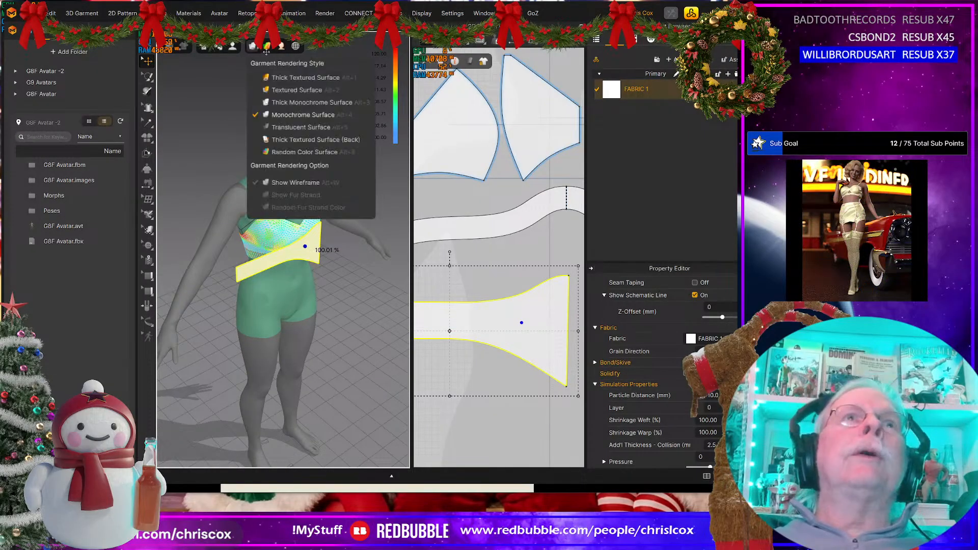
pyautogui.moveTo(270, 49)
pyautogui.click(297, 90)
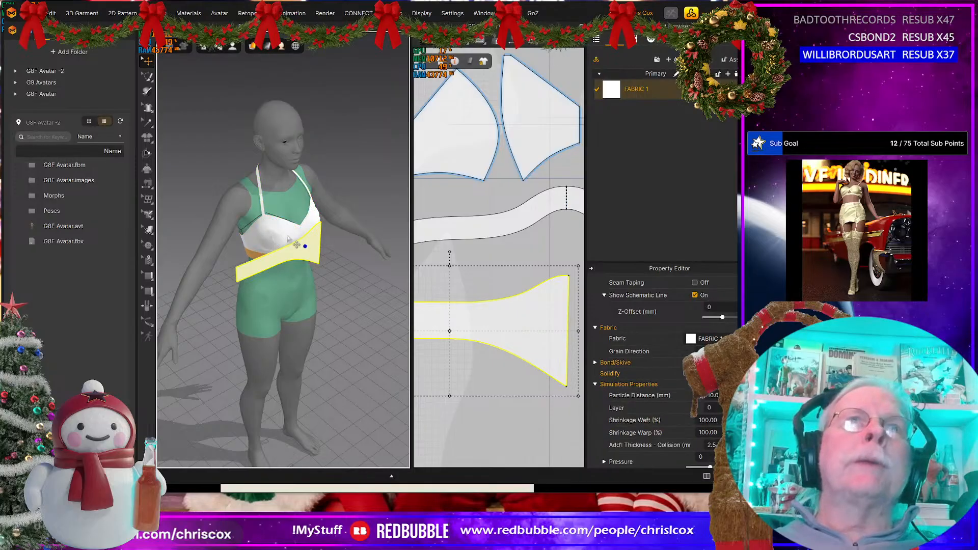
# Step: Rotate the fringe piece around the avatar's waist and position it at the side of the body, just below the under-bust band
pyautogui.click(288, 253)
pyautogui.moveTo(288, 253); pyautogui.dragTo(289, 282, button='right')
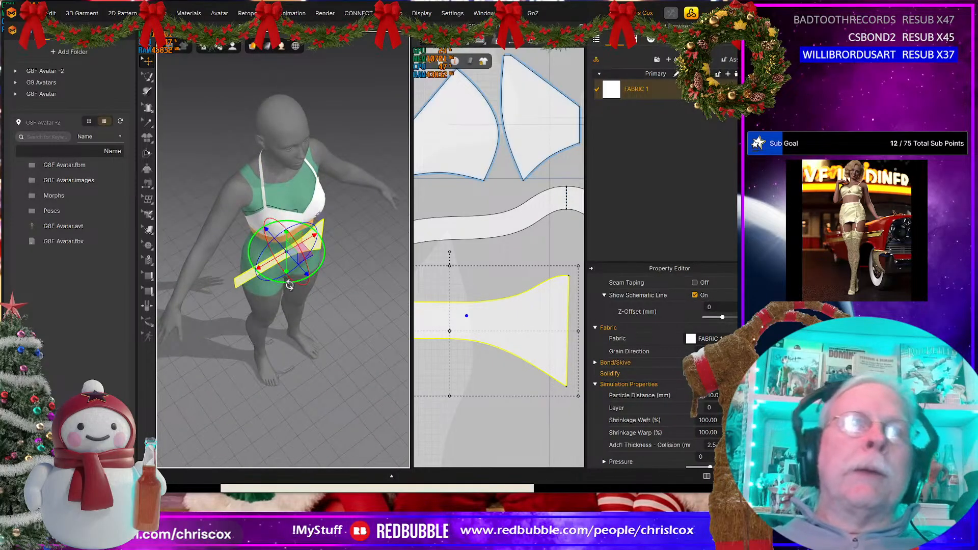
pyautogui.moveTo(289, 282); pyautogui.dragTo(235, 264)
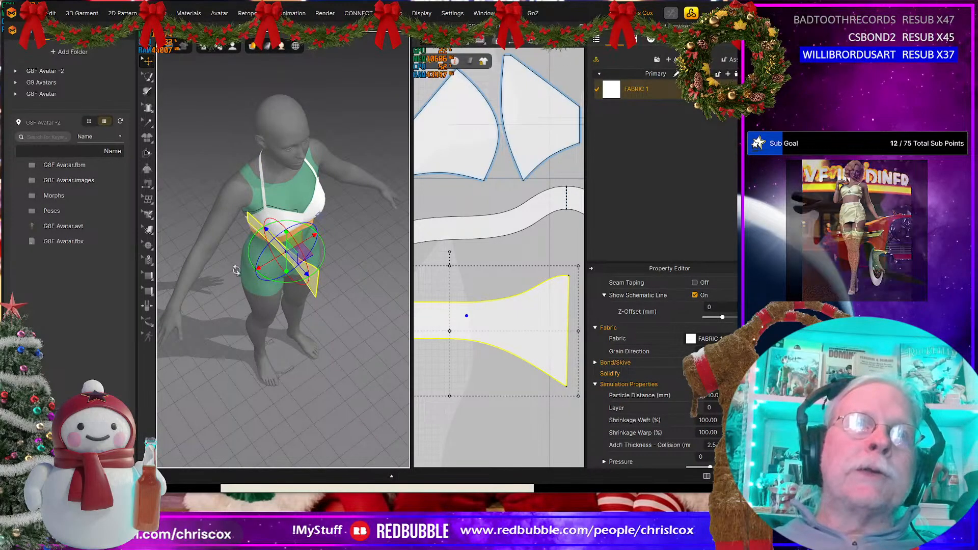
pyautogui.moveTo(236, 268); pyautogui.dragTo(277, 234, button='right')
pyautogui.moveTo(277, 235); pyautogui.dragTo(236, 276)
pyautogui.moveTo(312, 310); pyautogui.dragTo(219, 306, button='right')
# Step: Sew the fringe piece's upper edge to the under-bust band's lower edge and simulate it onto the avatar
pyautogui.scroll(-4, 466, 376)
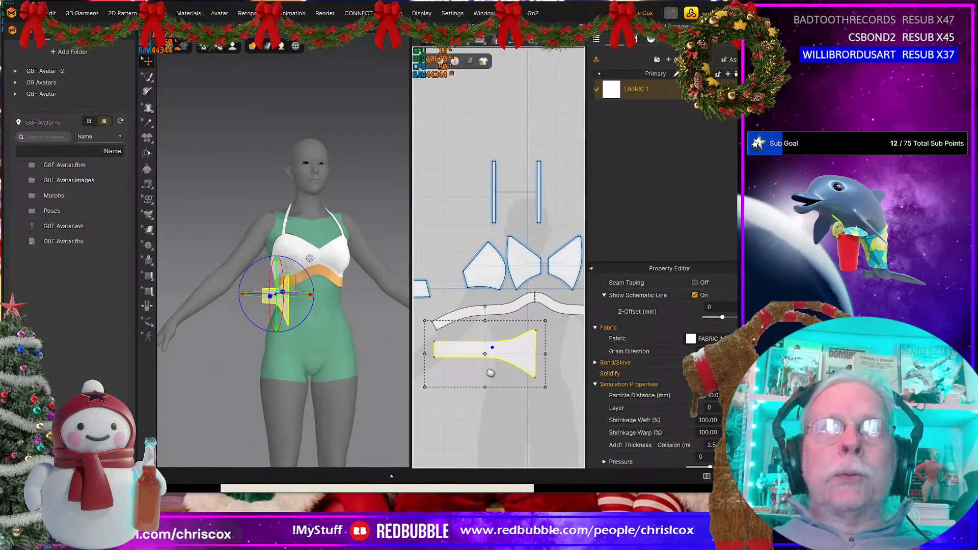
pyautogui.press('n')
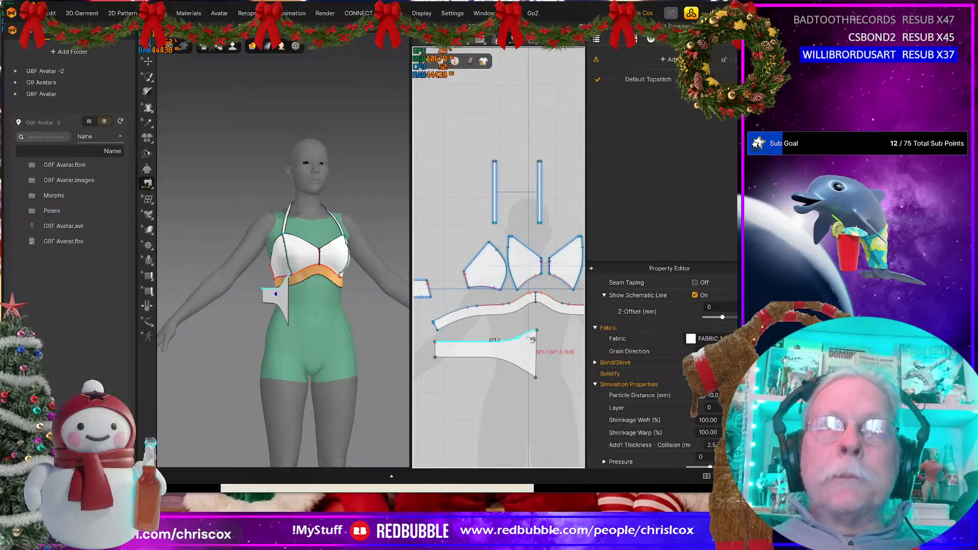
pyautogui.click(531, 338)
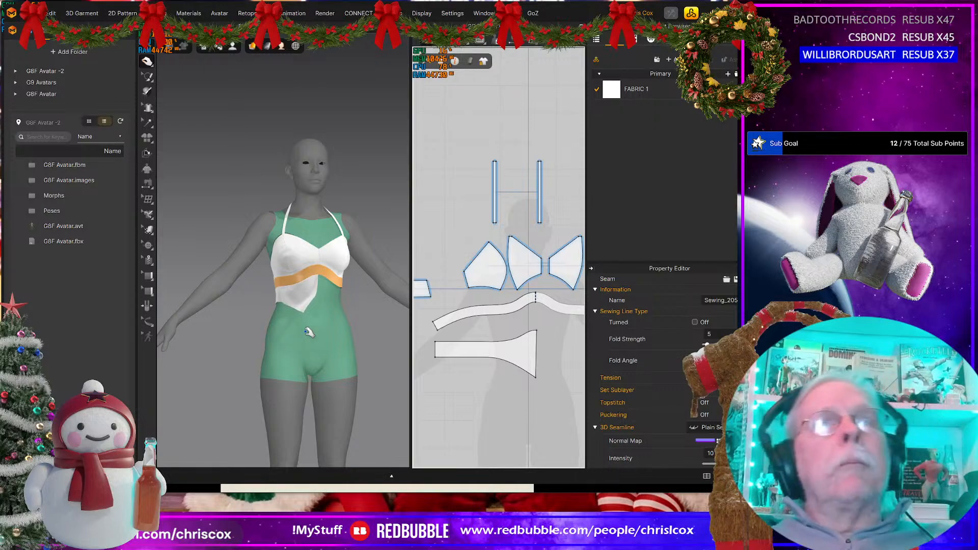
pyautogui.moveTo(271, 333); pyautogui.dragTo(362, 356, button='right')
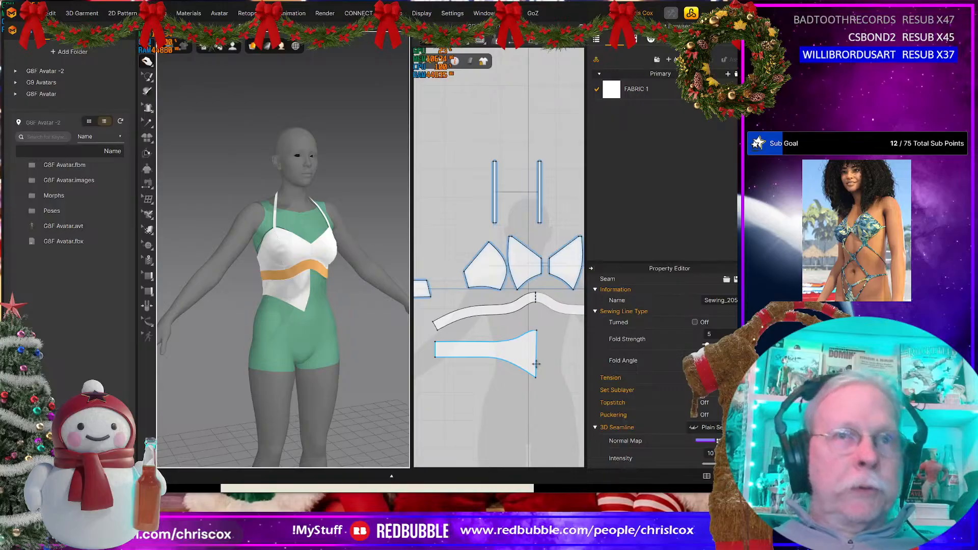
# Step: Distribute 60 evenly spaced internal lines across the fringe piece between its narrow end and its wide centre edge
pyautogui.click(441, 356)
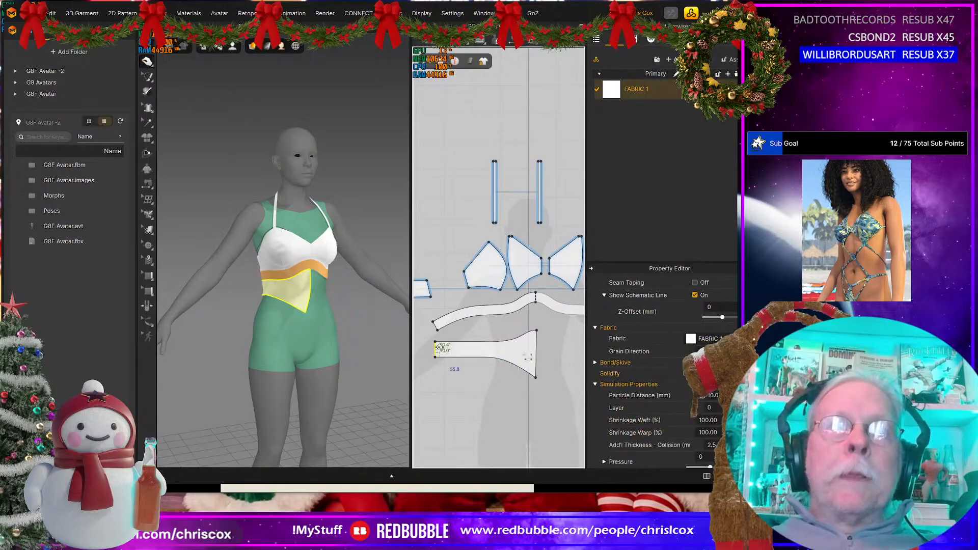
pyautogui.rightClick(537, 355)
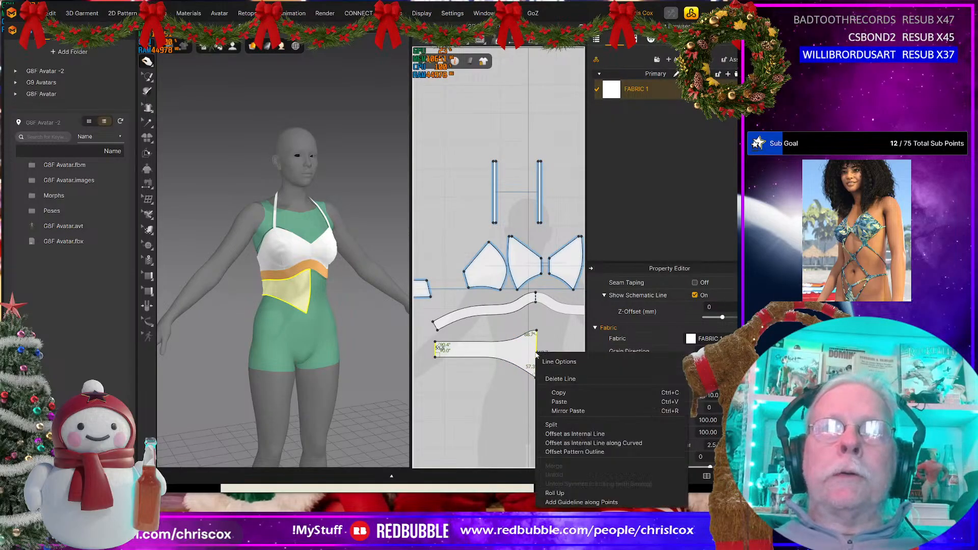
pyautogui.click(572, 443)
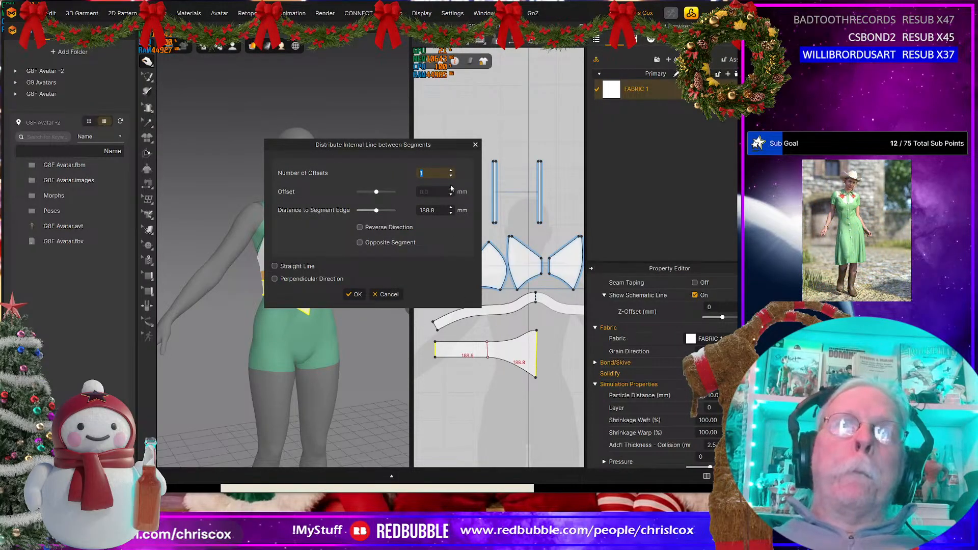
pyautogui.scroll(9, 451, 173)
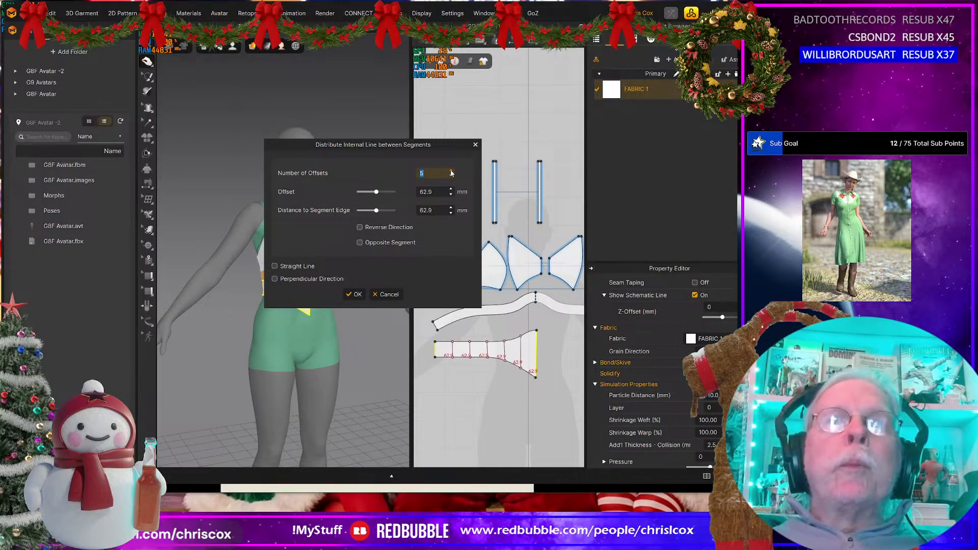
pyautogui.scroll(10, 450, 173)
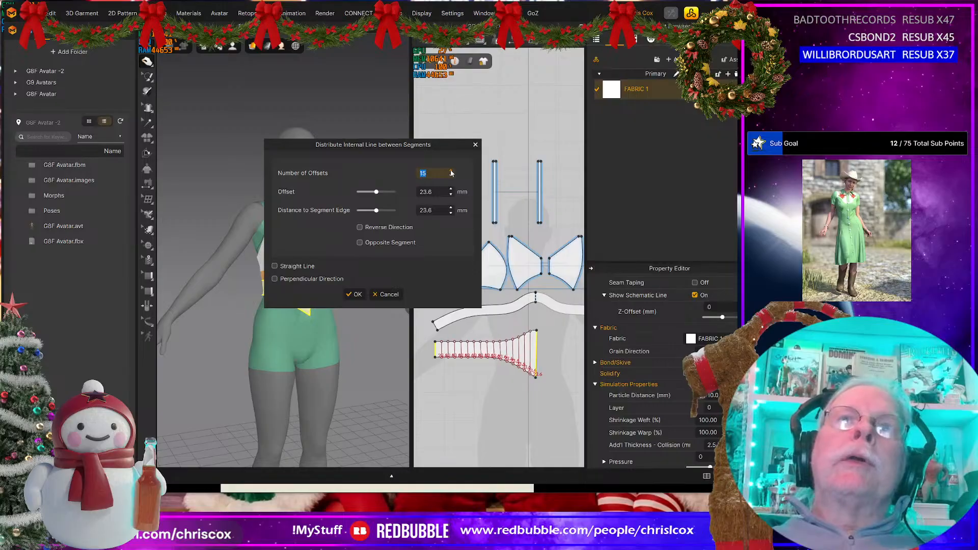
pyautogui.scroll(10, 450, 173)
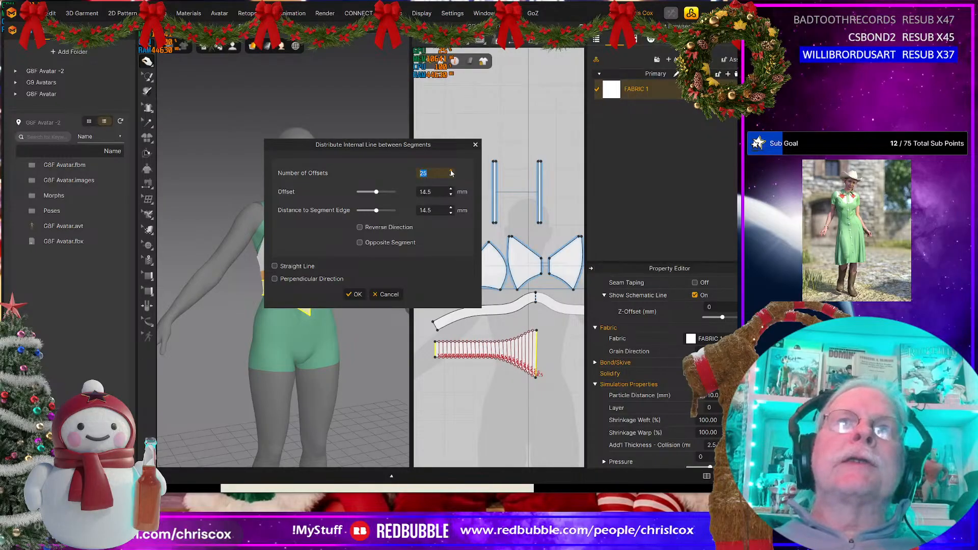
pyautogui.scroll(11, 451, 173)
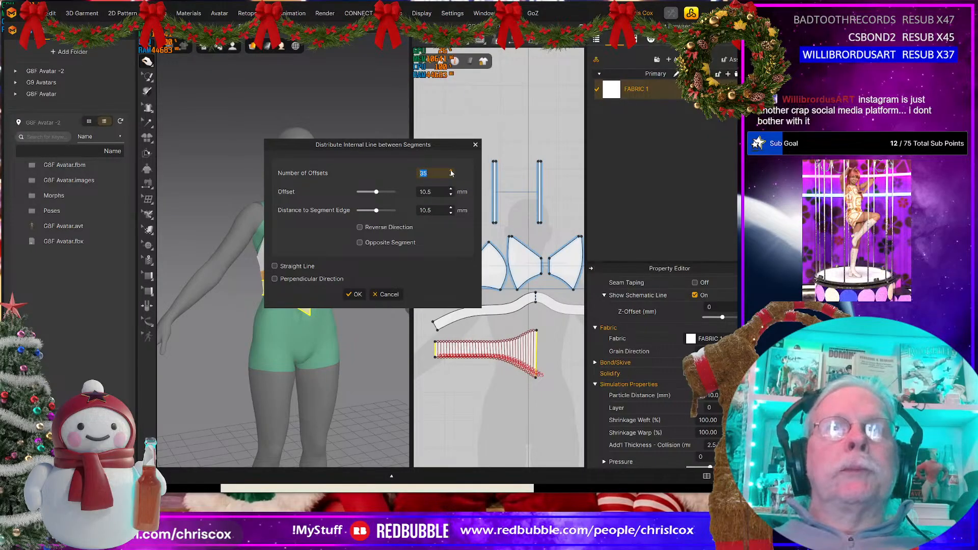
pyautogui.scroll(9, 451, 174)
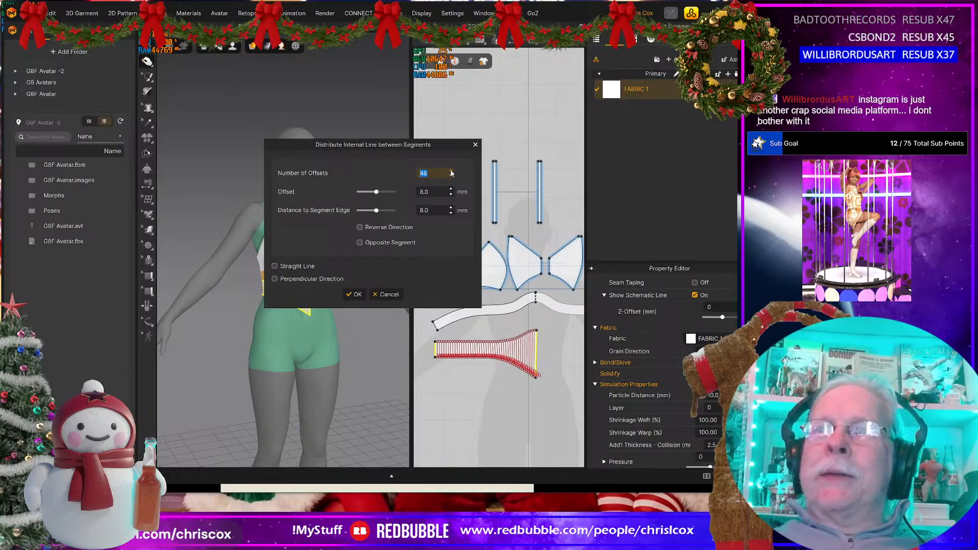
pyautogui.scroll(3, 451, 173)
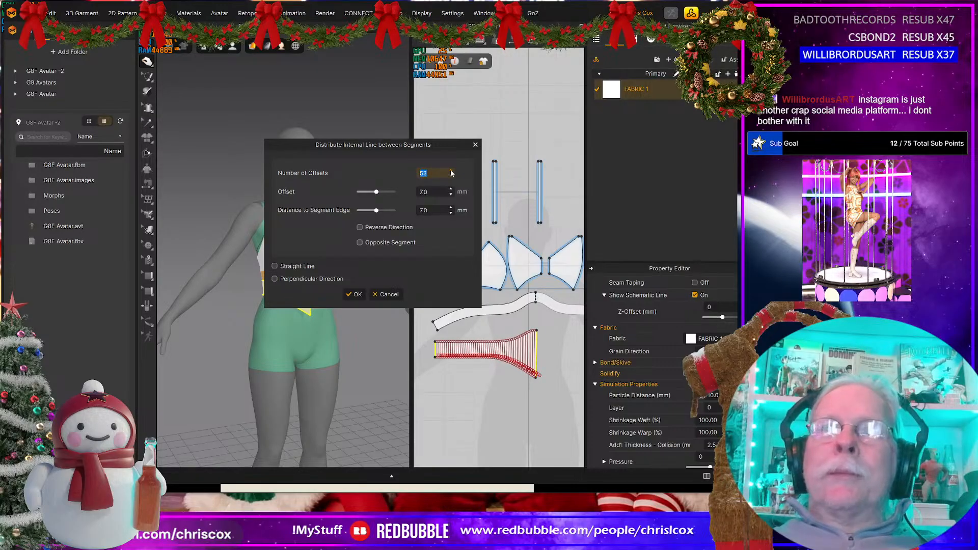
pyautogui.scroll(8, 451, 173)
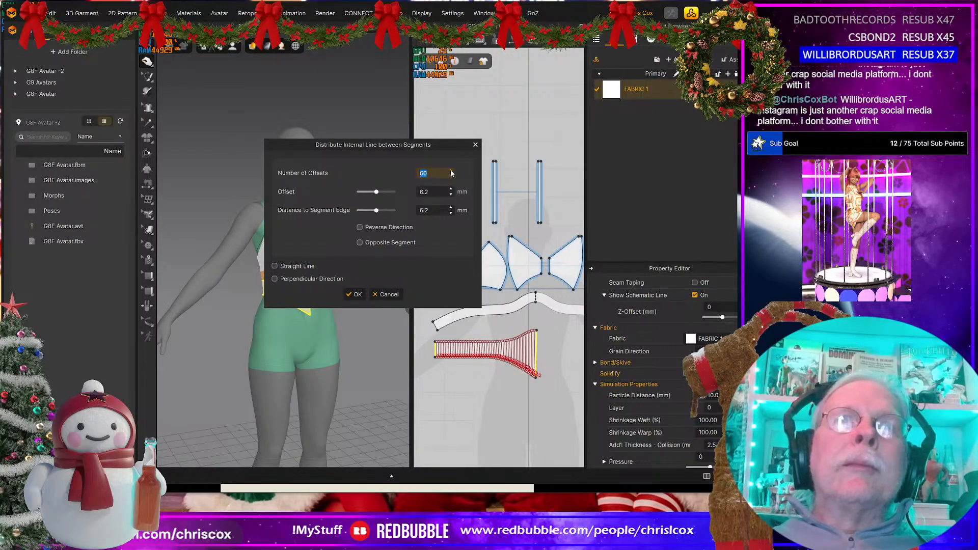
pyautogui.click(355, 294)
# Step: Cut the fringe piece along all of its internal lines into separate narrow strips
pyautogui.scroll(5, 506, 376)
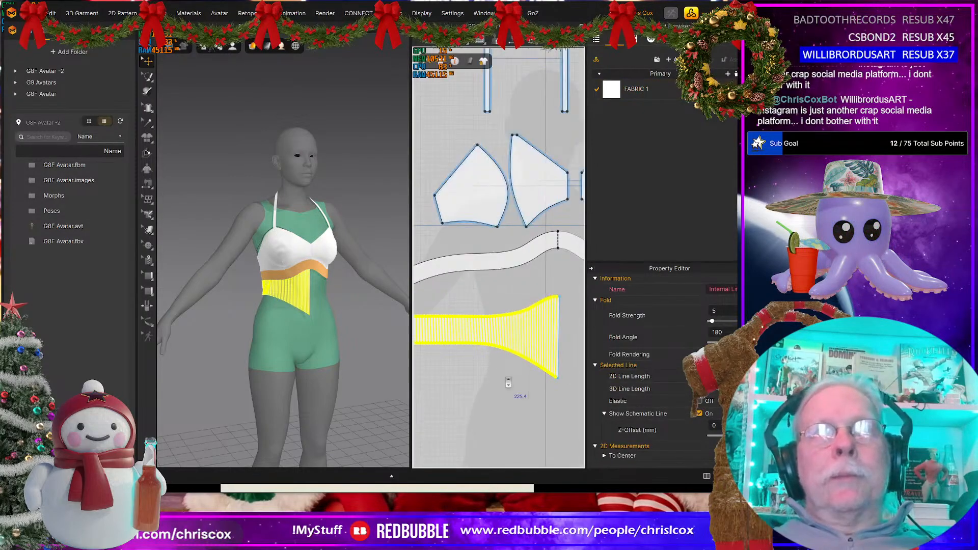
pyautogui.rightClick(515, 316)
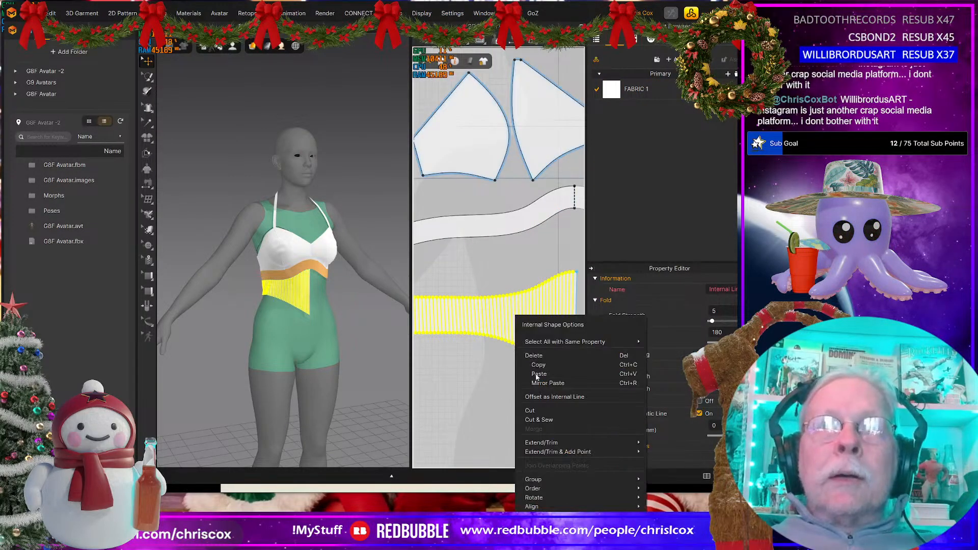
pyautogui.click(533, 410)
pyautogui.click(479, 424)
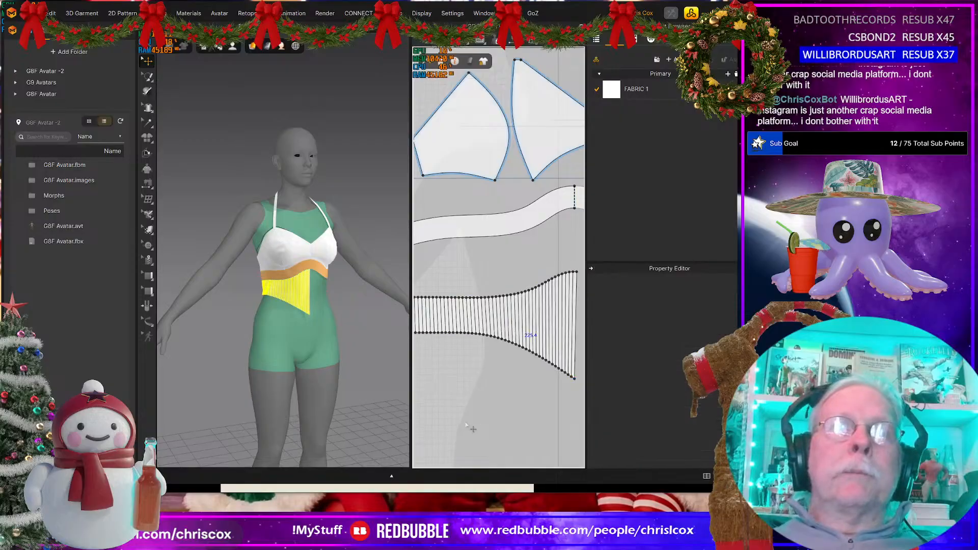
# Step: Make a mirrored symmetric copy of all the fringe strips for the other half of the body and simulate the garment
pyautogui.scroll(-5, 481, 421)
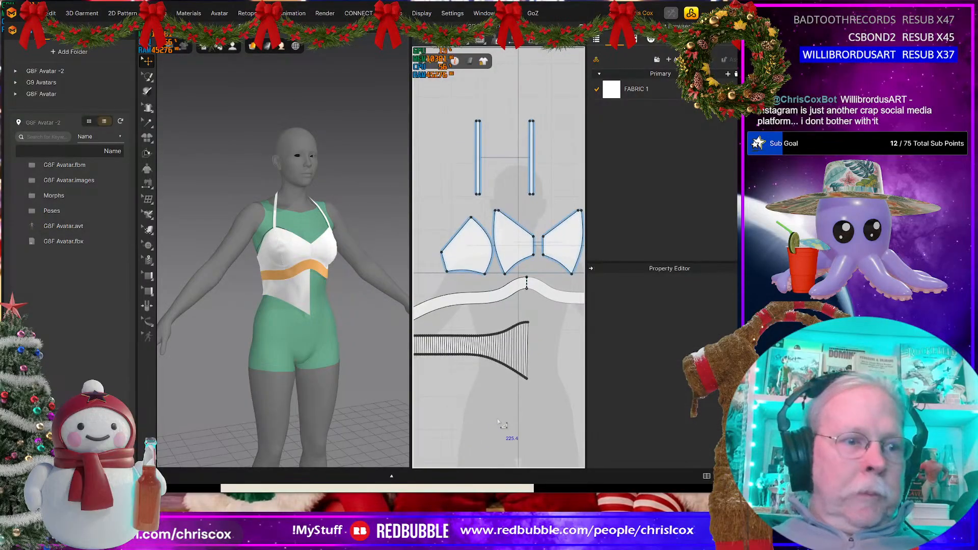
pyautogui.scroll(-3, 530, 435)
pyautogui.moveTo(534, 426); pyautogui.dragTo(438, 358)
pyautogui.moveTo(477, 392); pyautogui.dragTo(434, 401, button='middle')
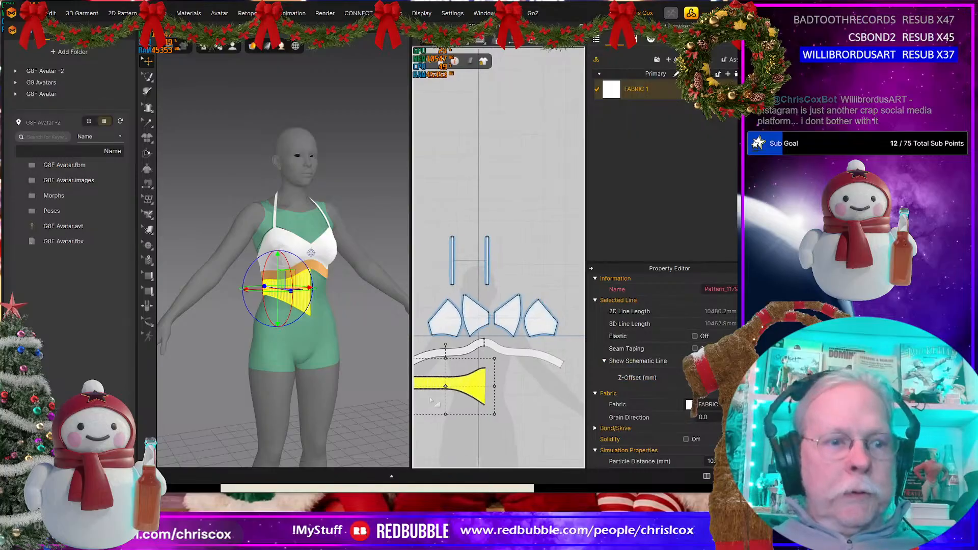
pyautogui.hotkey('ctrl', 'd')
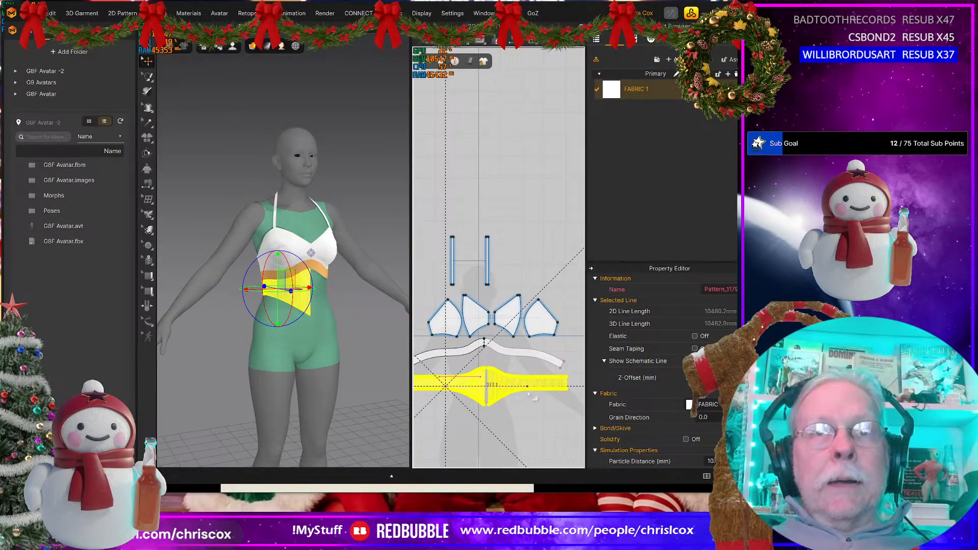
pyautogui.click(271, 384)
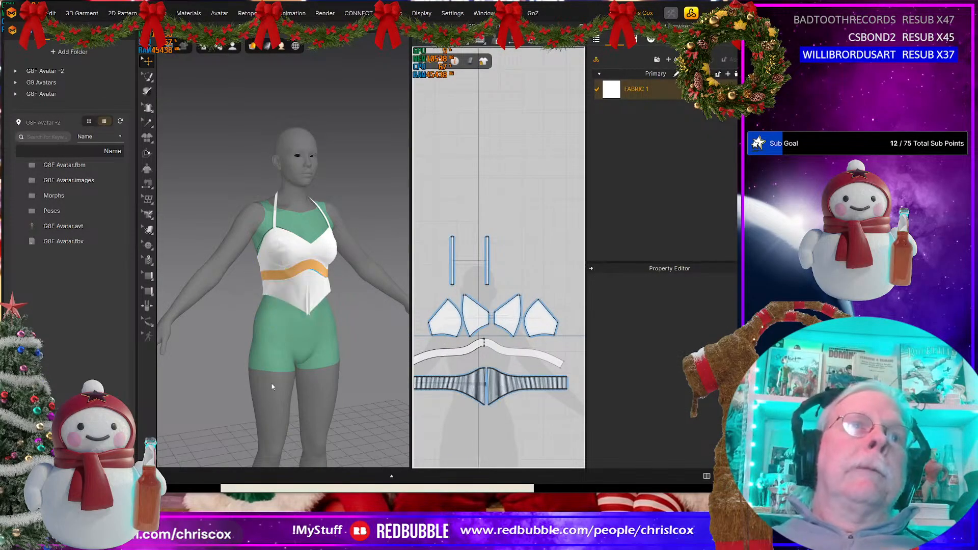
pyautogui.press('space')
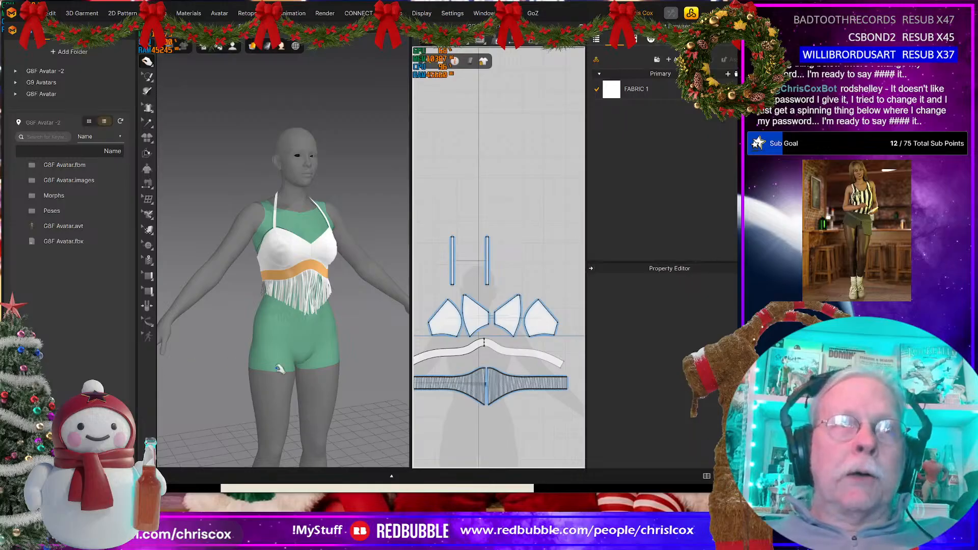
# Step: Examine the draped fringe and the under-bust band from the front and the back of the avatar
pyautogui.moveTo(278, 368); pyautogui.dragTo(305, 326, button='right')
pyautogui.scroll(5, 317, 318)
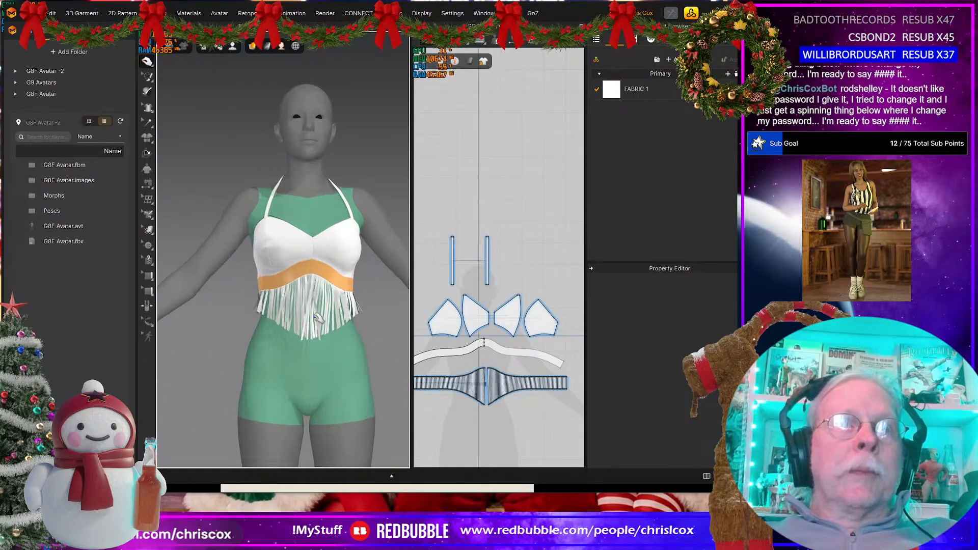
pyautogui.scroll(3, 318, 317)
pyautogui.moveTo(380, 384); pyautogui.dragTo(233, 376, button='right')
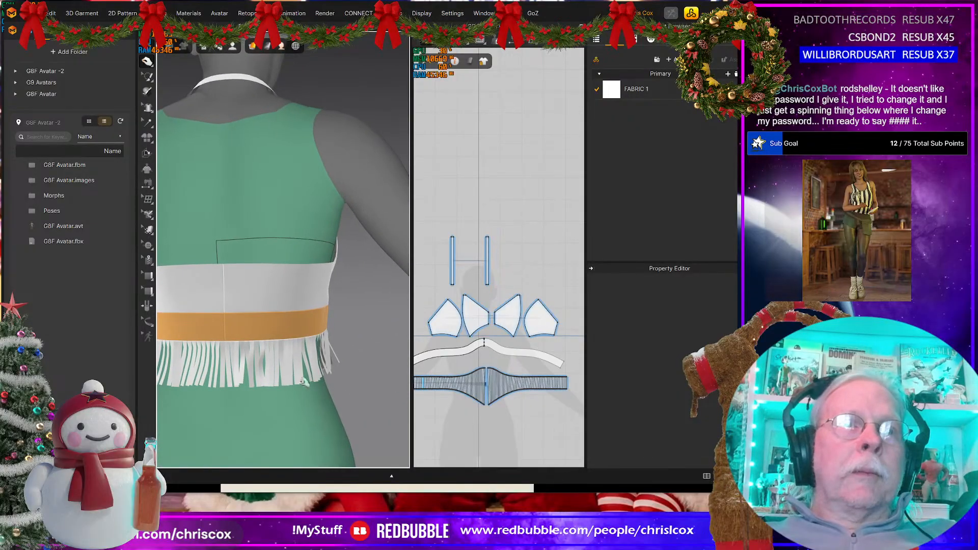
pyautogui.click(230, 375)
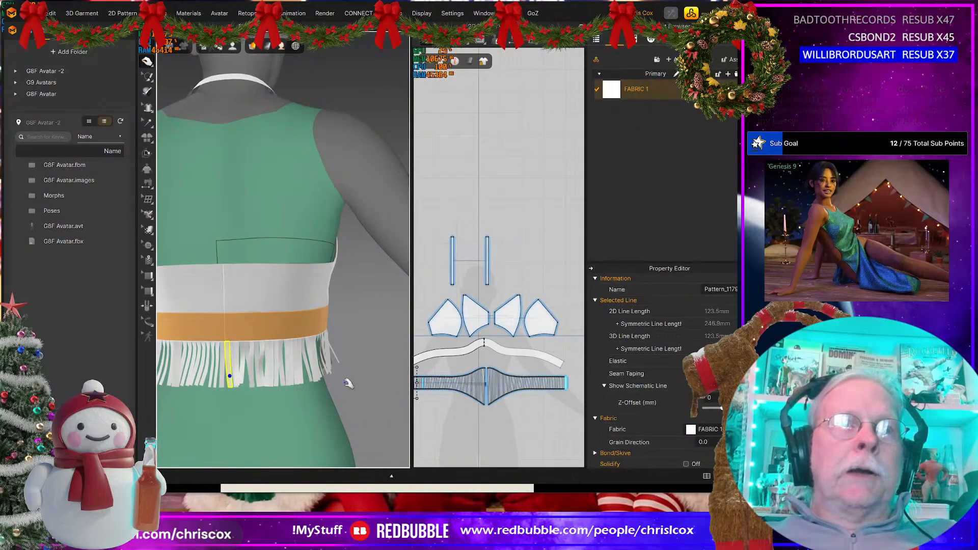
pyautogui.scroll(-3, 356, 396)
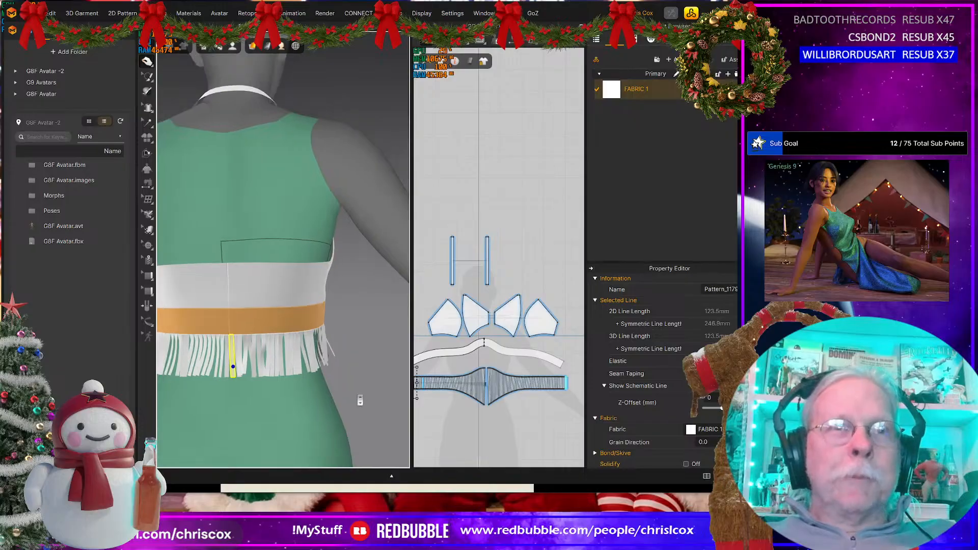
pyautogui.moveTo(344, 394); pyautogui.dragTo(237, 246, button='right')
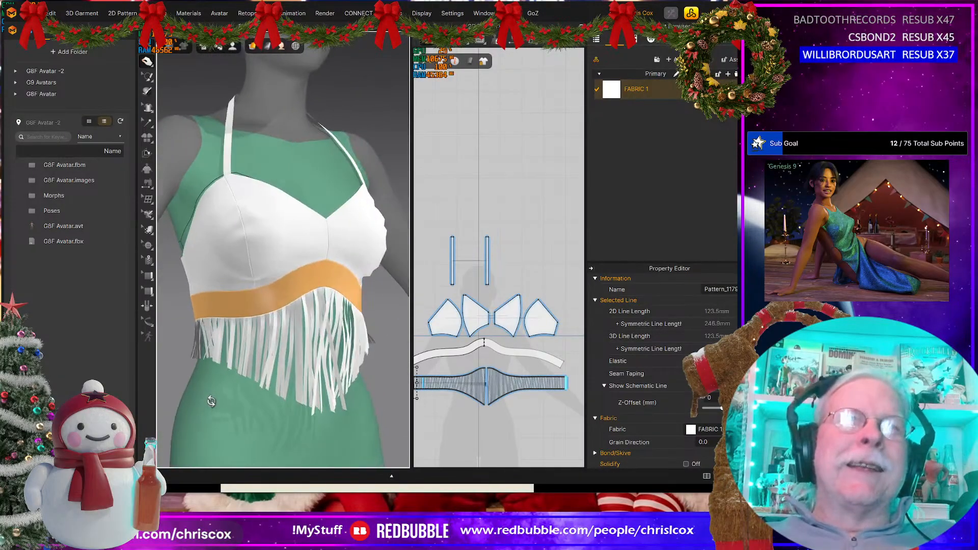
# Step: Pull the tops of both inner cup panels and the attached halter strap upward on the avatar while the simulation runs
pyautogui.click(237, 189)
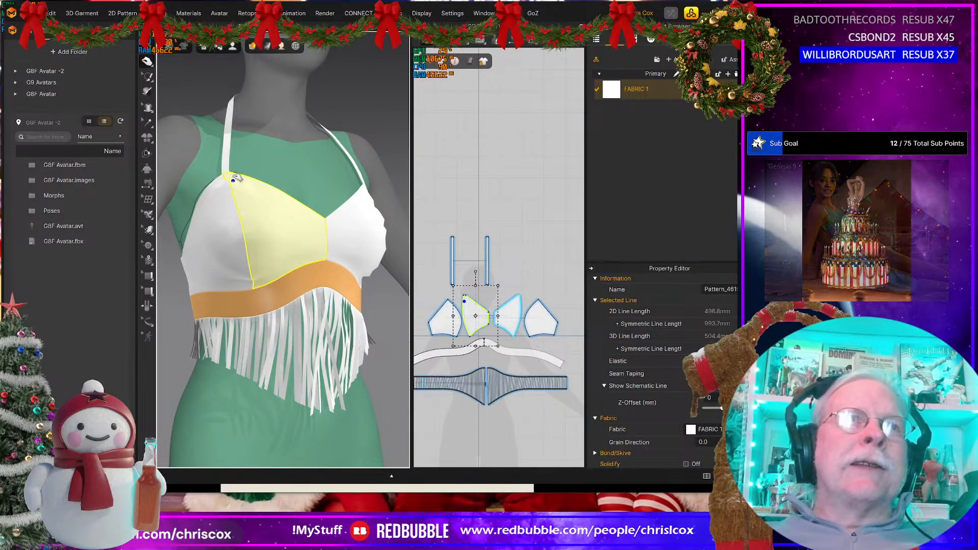
pyautogui.click(229, 166)
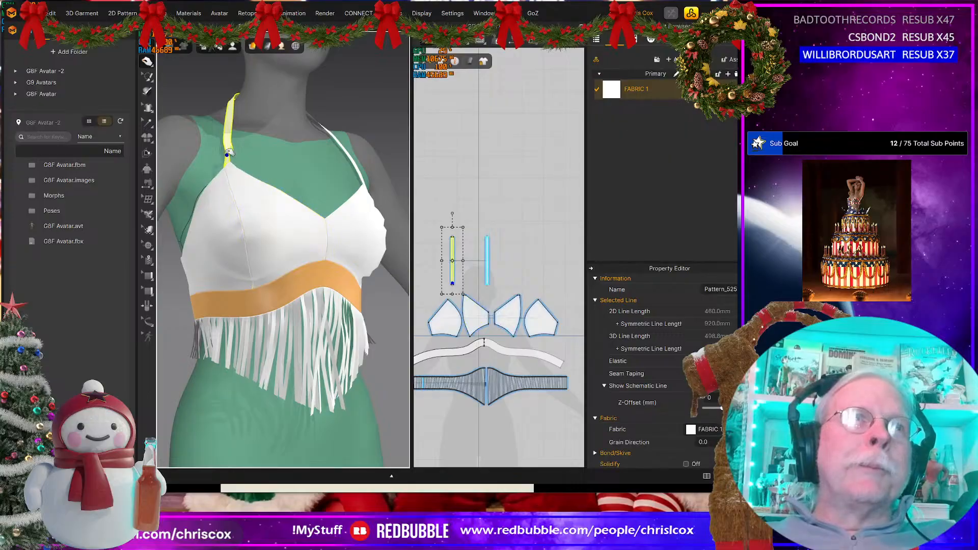
pyautogui.moveTo(380, 266); pyautogui.dragTo(318, 269, button='right')
pyautogui.moveTo(362, 203); pyautogui.dragTo(325, 230, button='right')
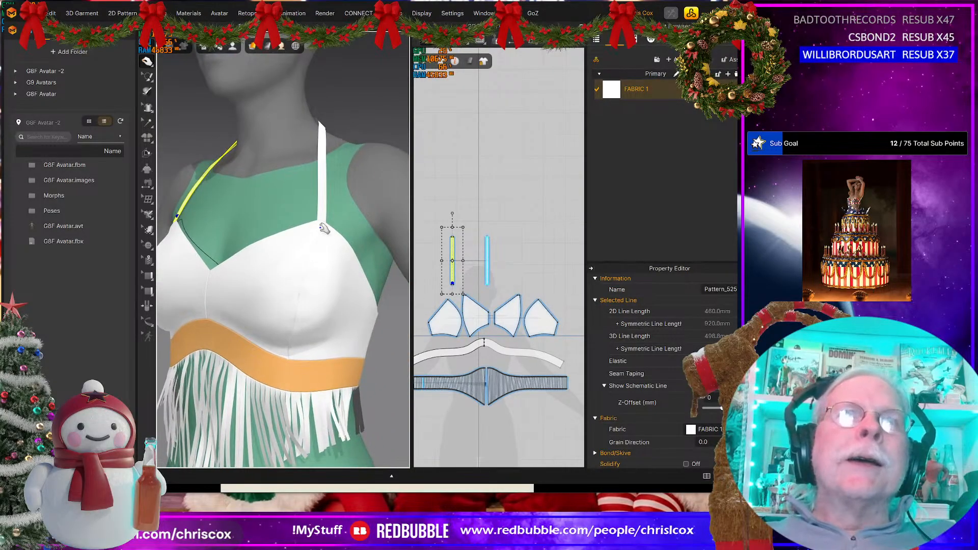
pyautogui.click(325, 229)
pyautogui.moveTo(328, 207); pyautogui.dragTo(333, 204)
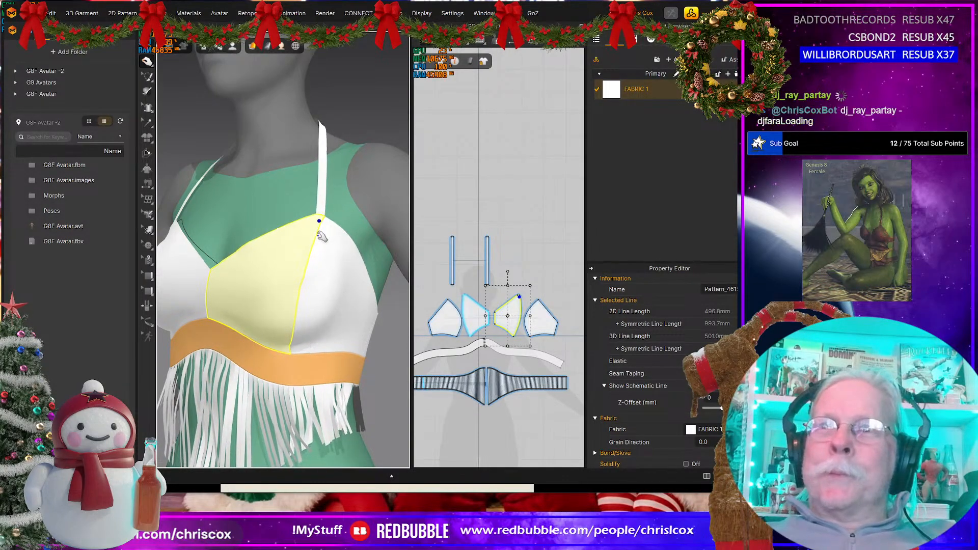
# Step: Pull the under-bust band downward below the bust and lift the inner cup panels at their strap points during simulation
pyautogui.moveTo(307, 262); pyautogui.dragTo(273, 261, button='right')
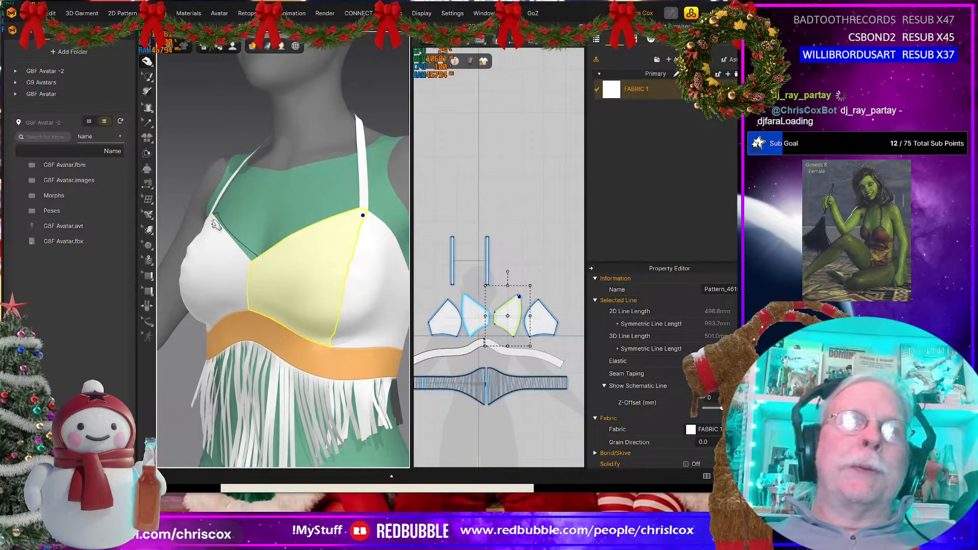
pyautogui.moveTo(215, 225); pyautogui.dragTo(224, 191)
pyautogui.click(216, 338)
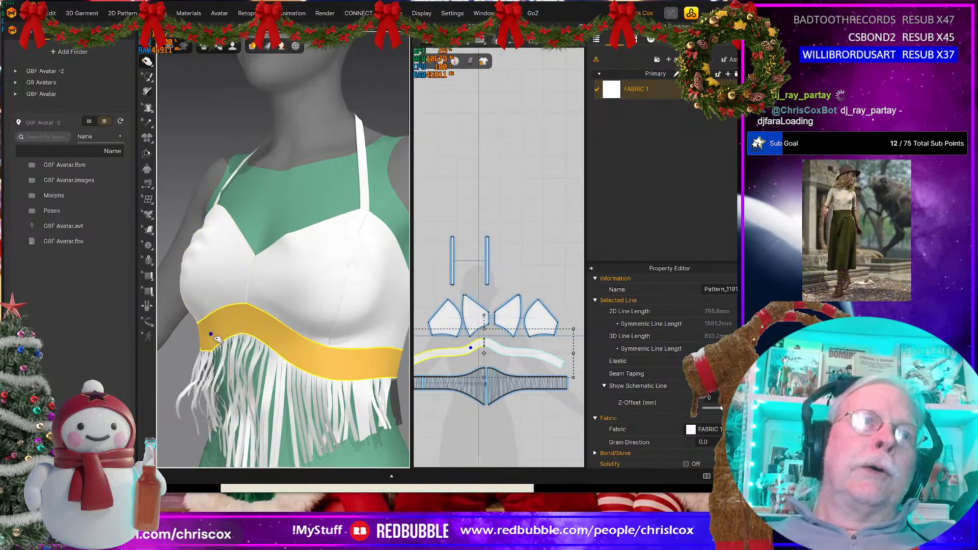
pyautogui.moveTo(212, 336); pyautogui.dragTo(213, 348)
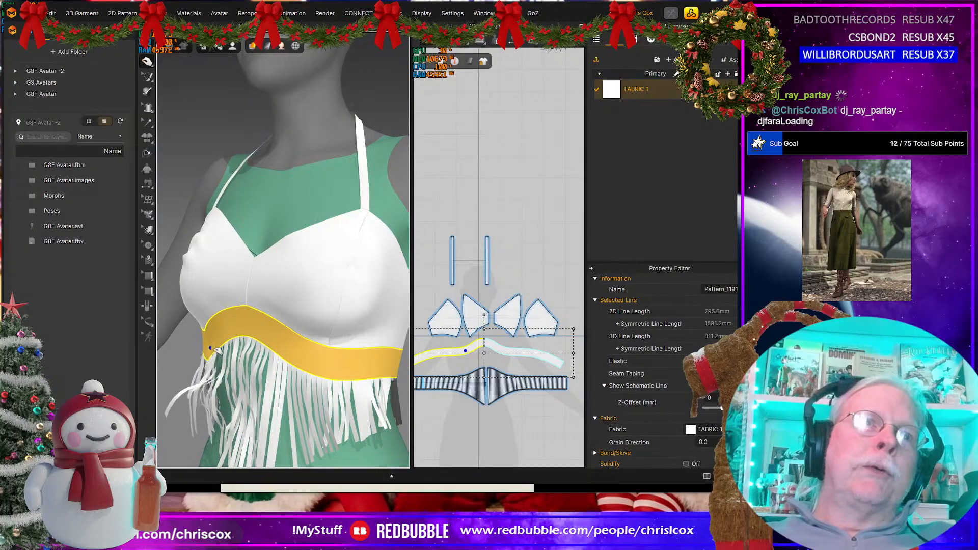
pyautogui.moveTo(370, 218)
pyautogui.mouseDown()
pyautogui.moveTo(373, 182)
pyautogui.moveTo(375, 201)
pyautogui.mouseUp()
# Step: Adjust the outer and inner cup panels on the avatar's right side by tugging the simulated fabric into place
pyautogui.scroll(-5, 354, 298)
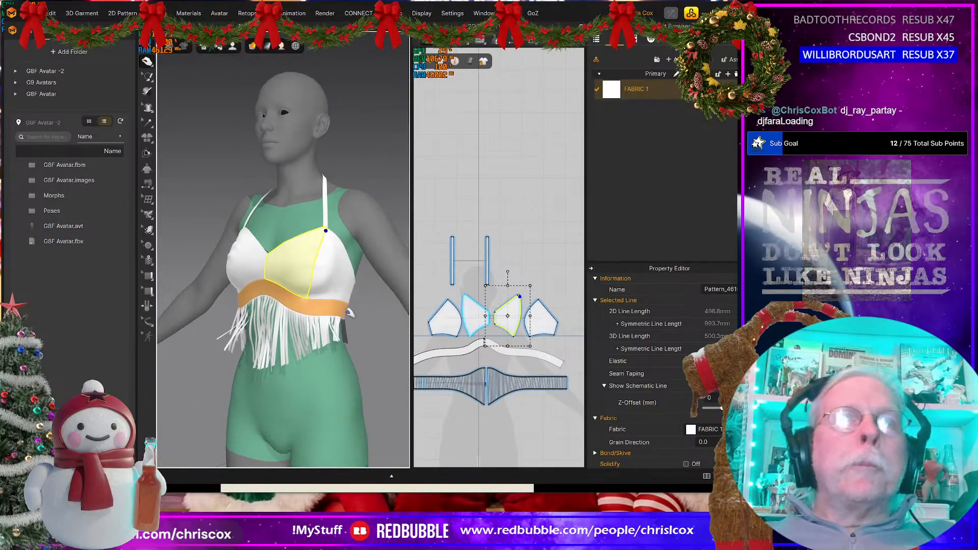
pyautogui.moveTo(357, 301)
pyautogui.mouseDown(button='right')
pyautogui.moveTo(393, 323)
pyautogui.moveTo(351, 306)
pyautogui.mouseUp(button='right')
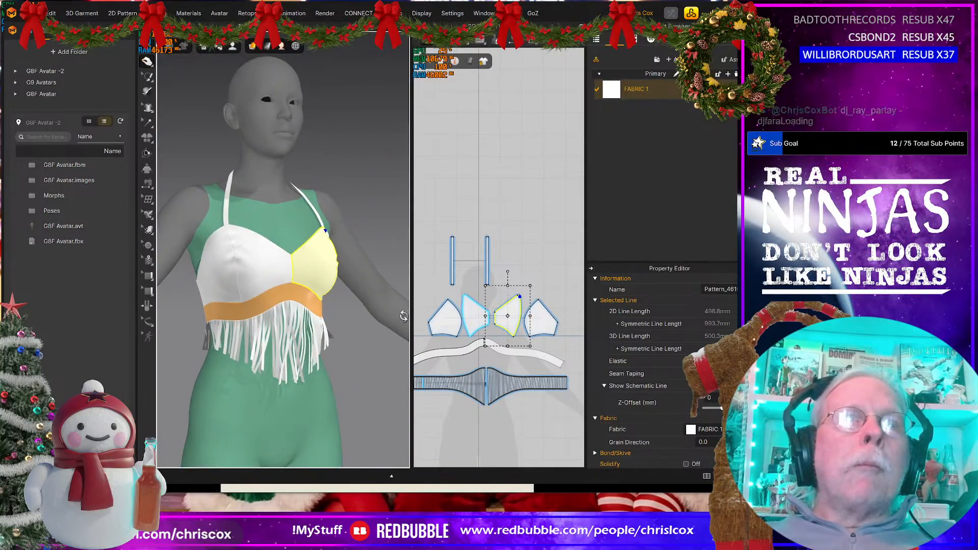
pyautogui.click(238, 282)
pyautogui.click(220, 275)
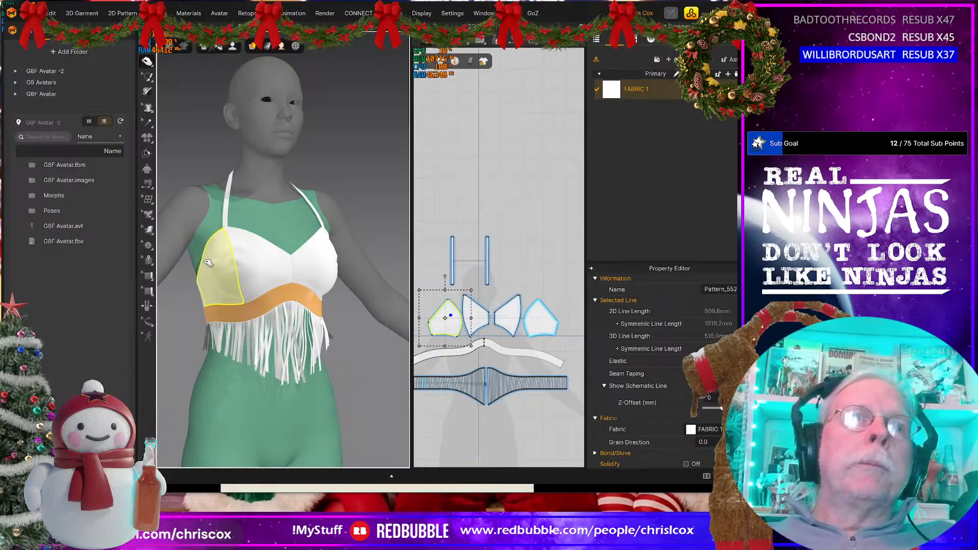
pyautogui.moveTo(208, 262); pyautogui.dragTo(191, 329, button='right')
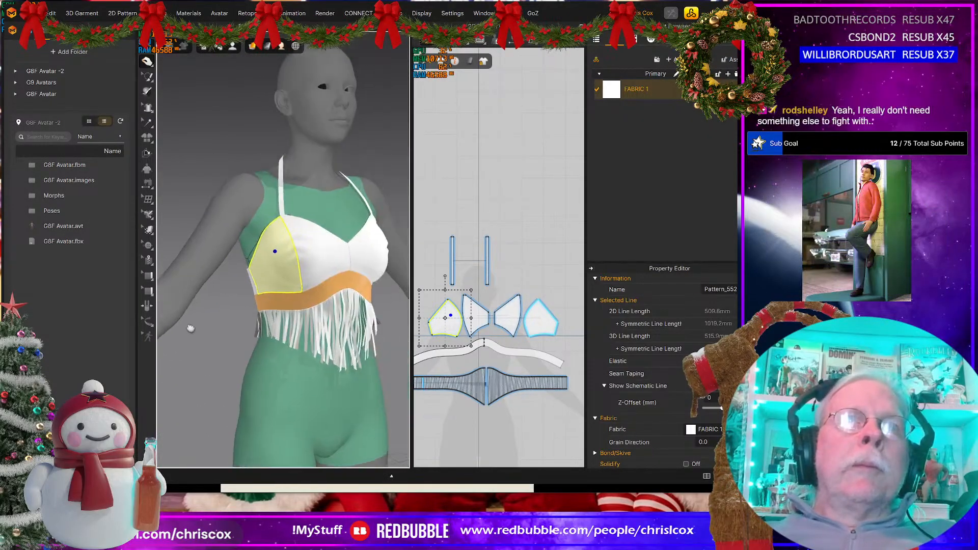
pyautogui.moveTo(191, 329); pyautogui.dragTo(164, 333, button='middle')
pyautogui.click(314, 260)
pyautogui.scroll(6, 541, 331)
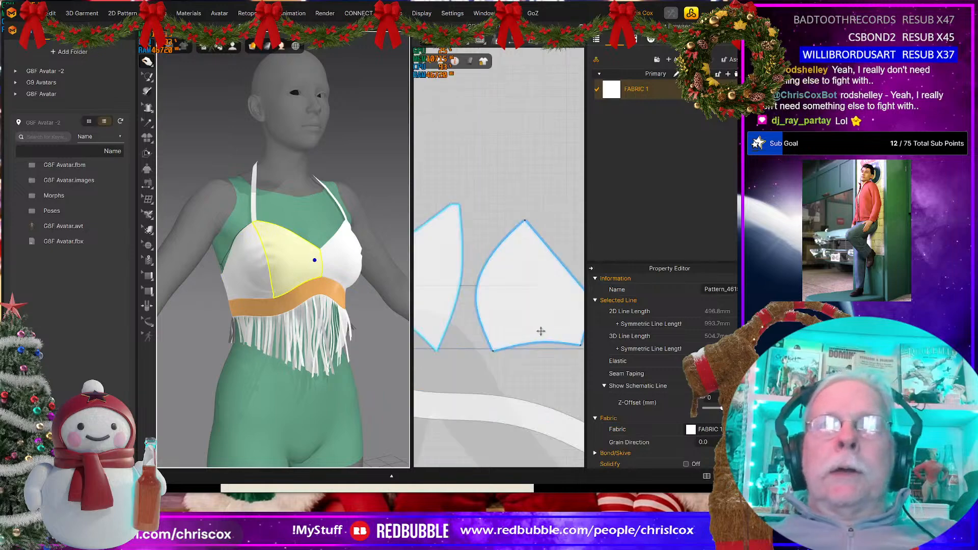
pyautogui.moveTo(514, 325); pyautogui.dragTo(590, 318, button='middle')
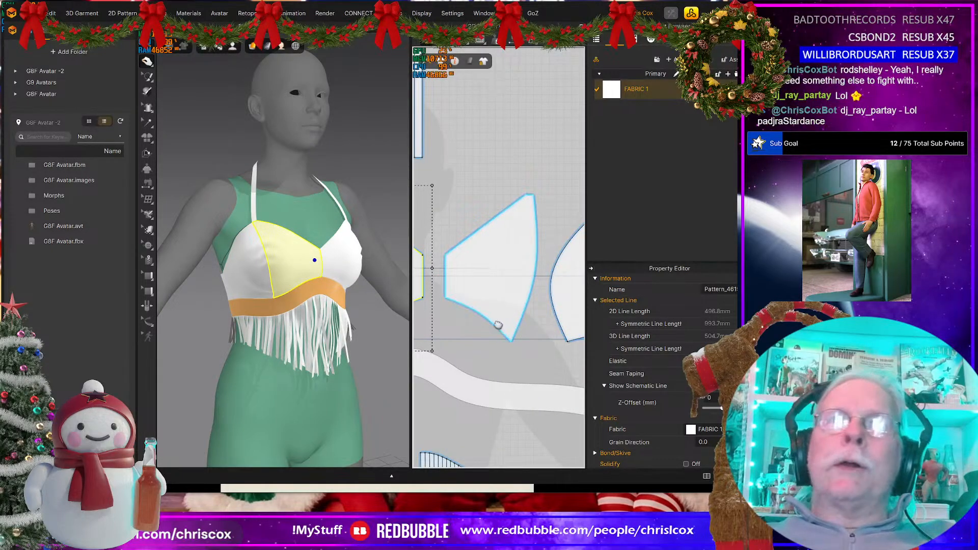
pyautogui.moveTo(489, 328); pyautogui.dragTo(527, 357, button='middle')
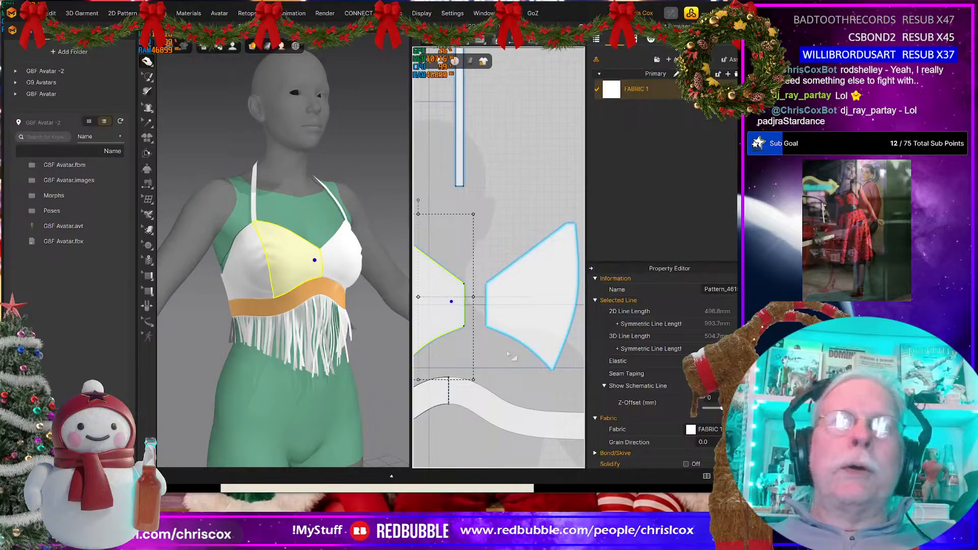
pyautogui.press('x')
pyautogui.click(465, 309)
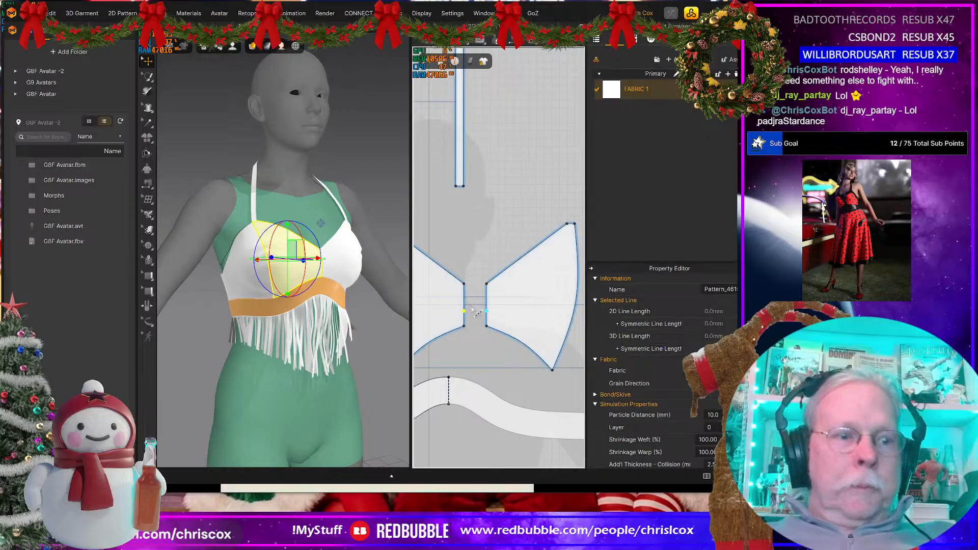
pyautogui.hotkey('ctrl', 'z')
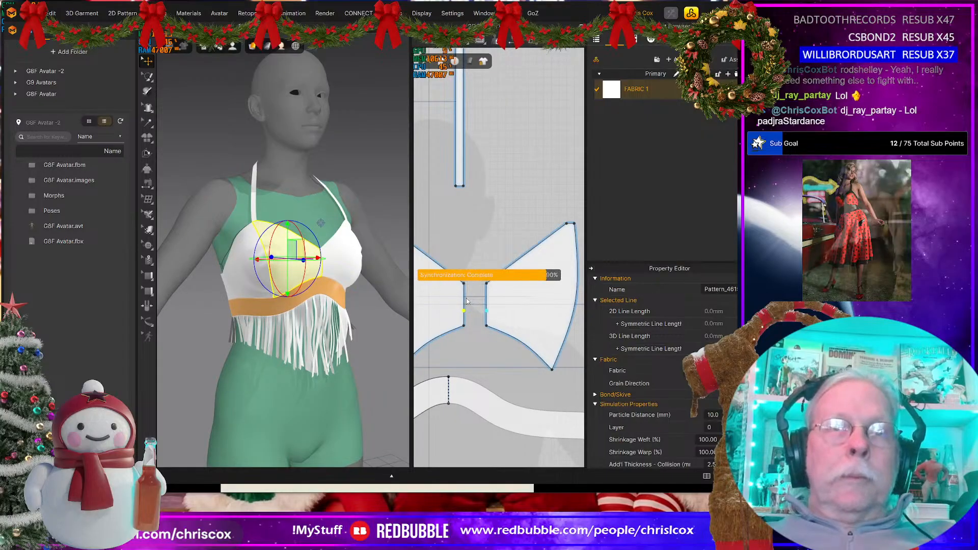
pyautogui.click(466, 302)
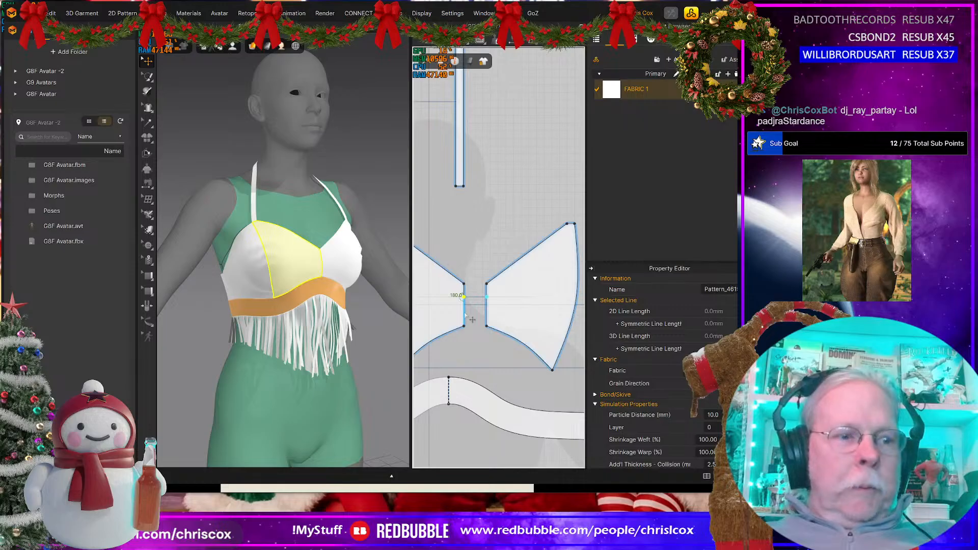
pyautogui.click(464, 313)
pyautogui.click(472, 313)
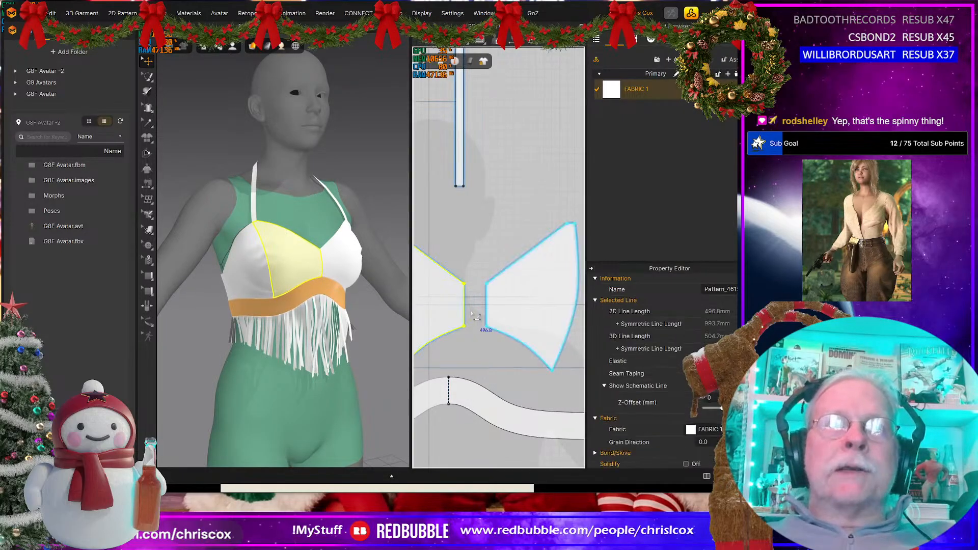
# Step: Merge the two inner cup panels into one piece along their short center-front edge
pyautogui.click(471, 316)
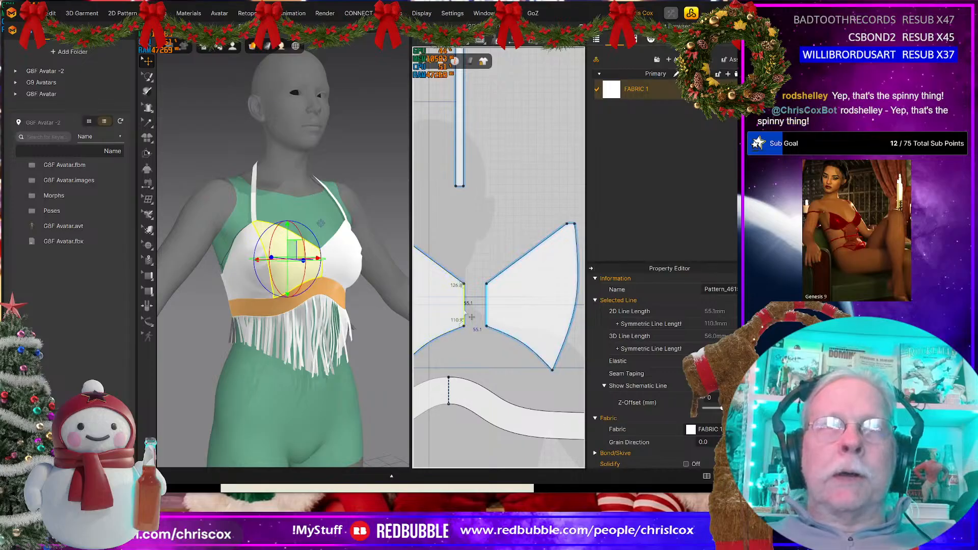
pyautogui.rightClick(464, 309)
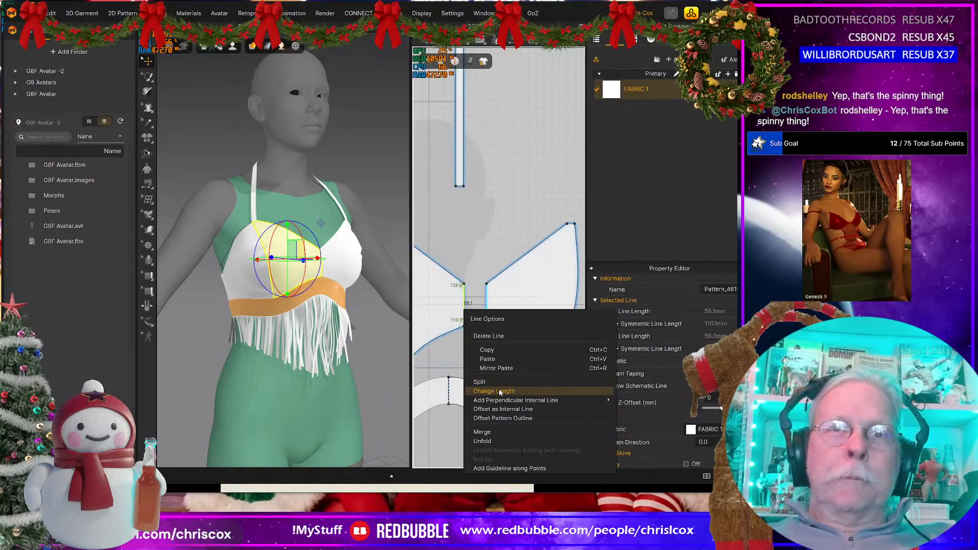
pyautogui.click(482, 433)
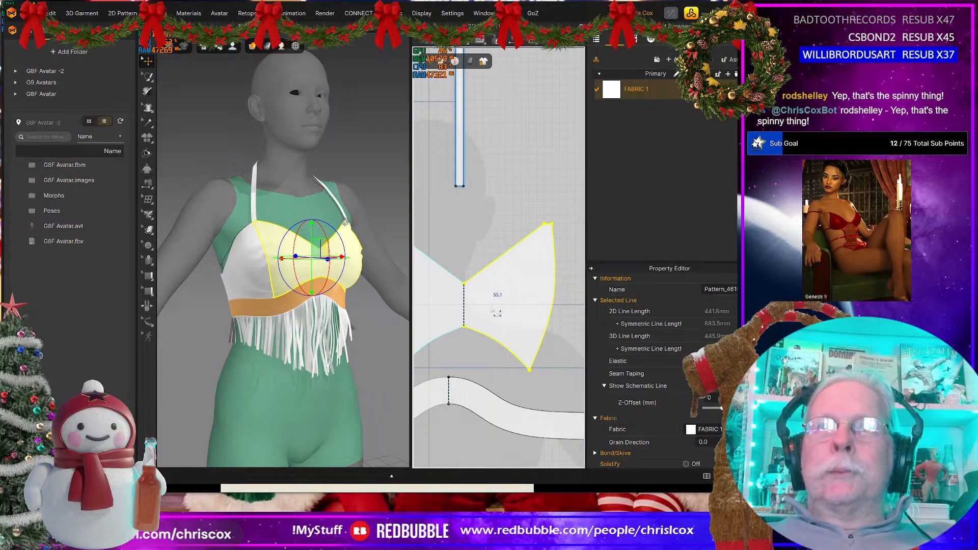
# Step: Compare the front of the draped top with the reference photo in the photo viewer, then examine the neck strap and back band
pyautogui.scroll(-2, 489, 329)
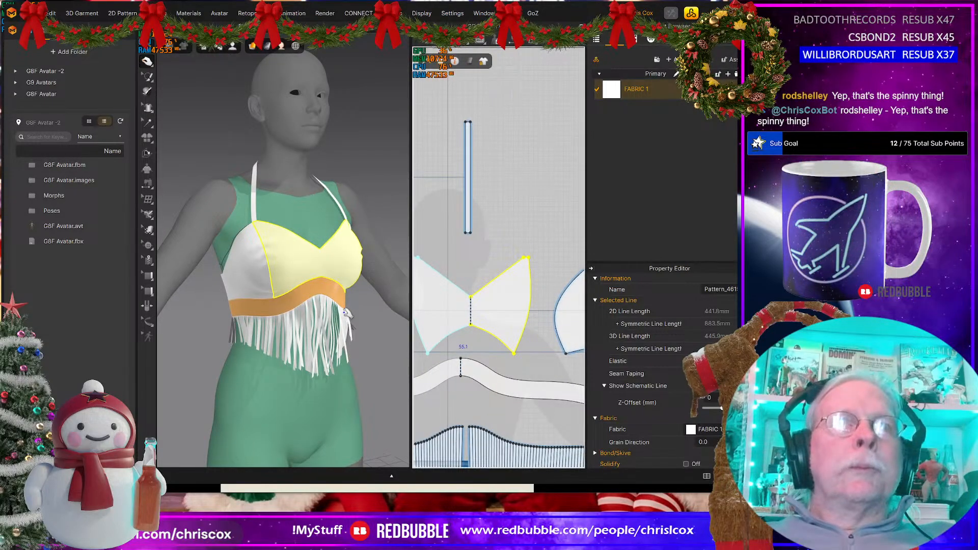
pyautogui.moveTo(344, 313); pyautogui.dragTo(303, 307, button='right')
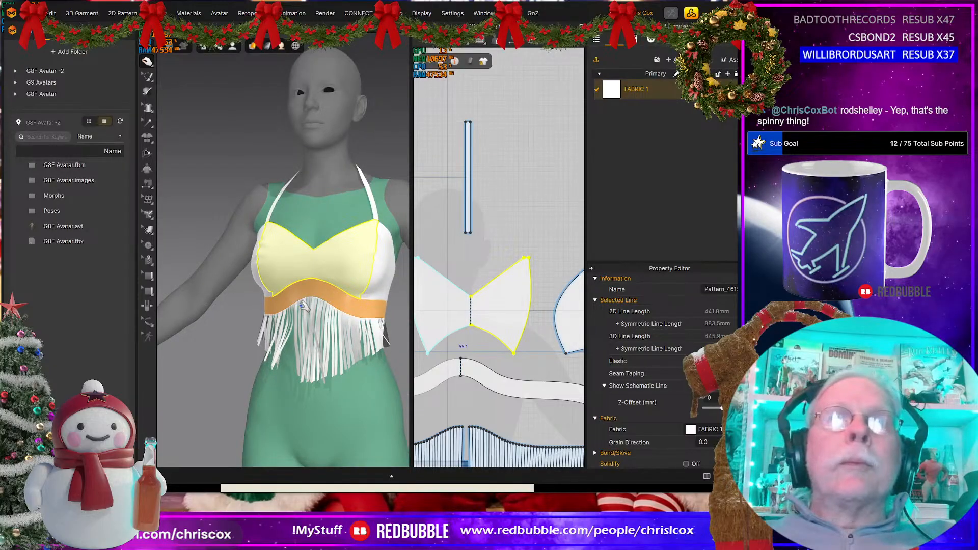
pyautogui.hotkey('alt', 'Tab')
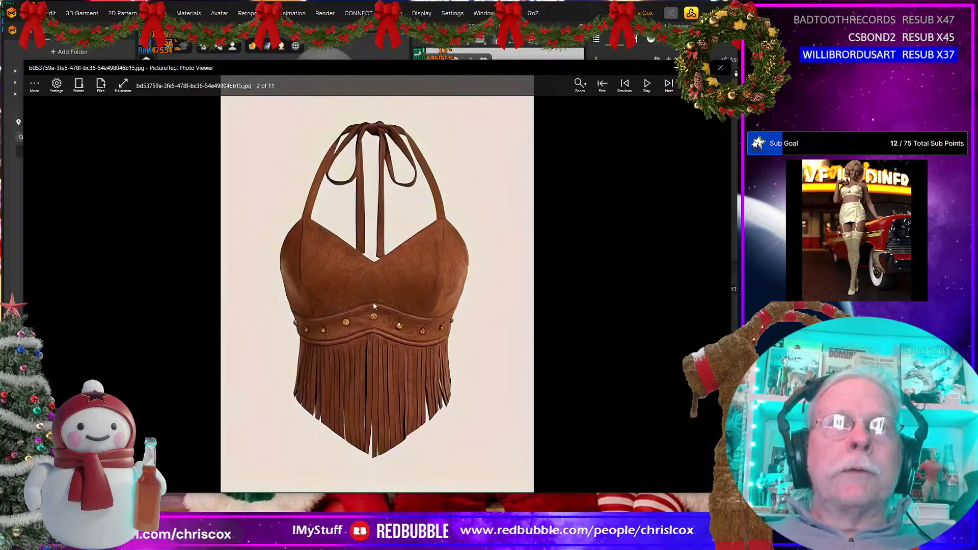
pyautogui.scroll(1, 373, 326)
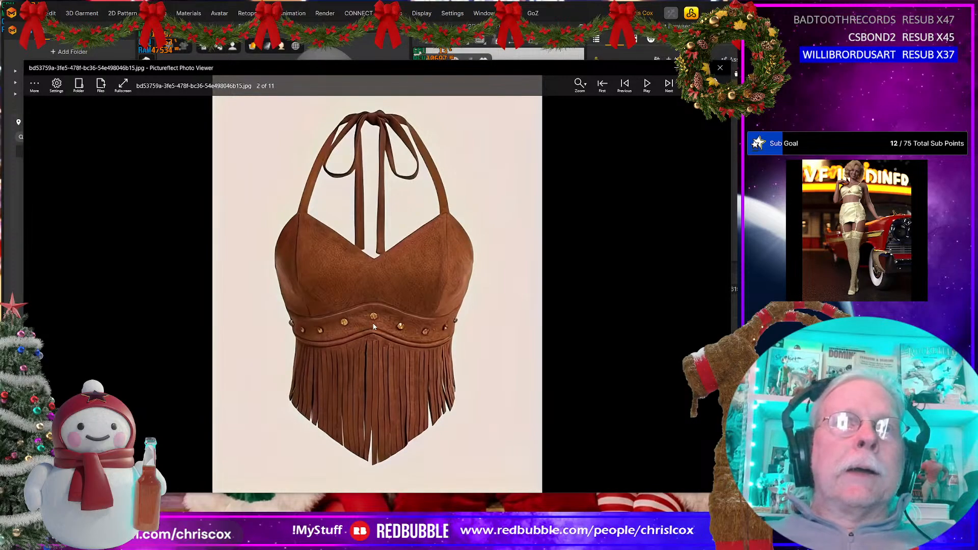
pyautogui.hotkey('alt', 'Tab')
pyautogui.moveTo(333, 331); pyautogui.dragTo(502, 338, button='right')
pyautogui.click(231, 152)
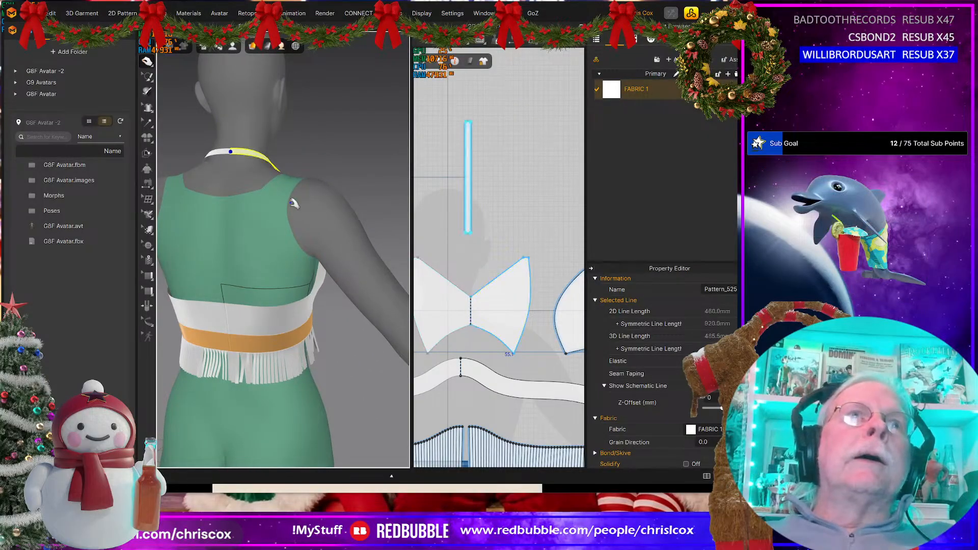
pyautogui.moveTo(317, 326); pyautogui.dragTo(275, 320, button='right')
pyautogui.click(234, 316)
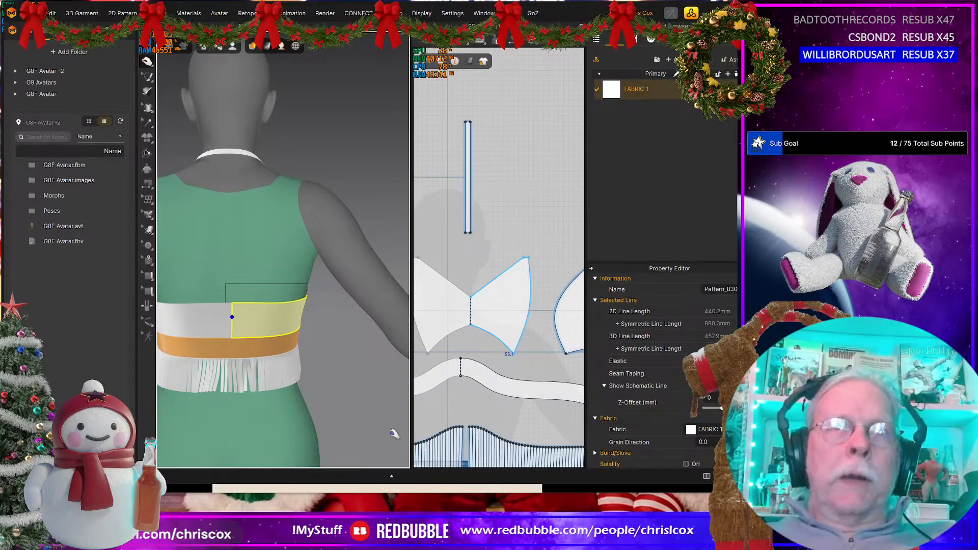
# Step: Locate the pattern pieces for the center-back fringe strip, the under-bust band and the back panel above it
pyautogui.moveTo(528, 422); pyautogui.dragTo(559, 385, button='right')
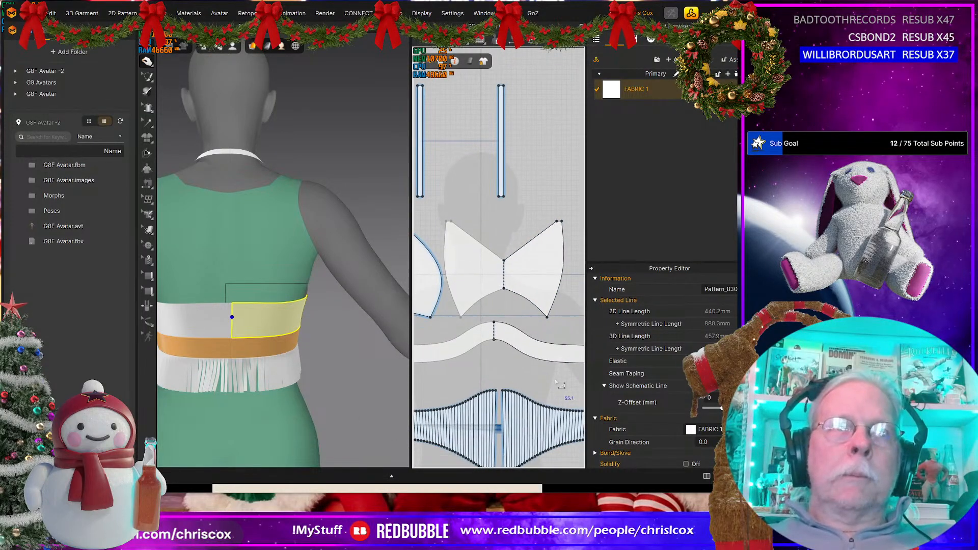
pyautogui.click(235, 376)
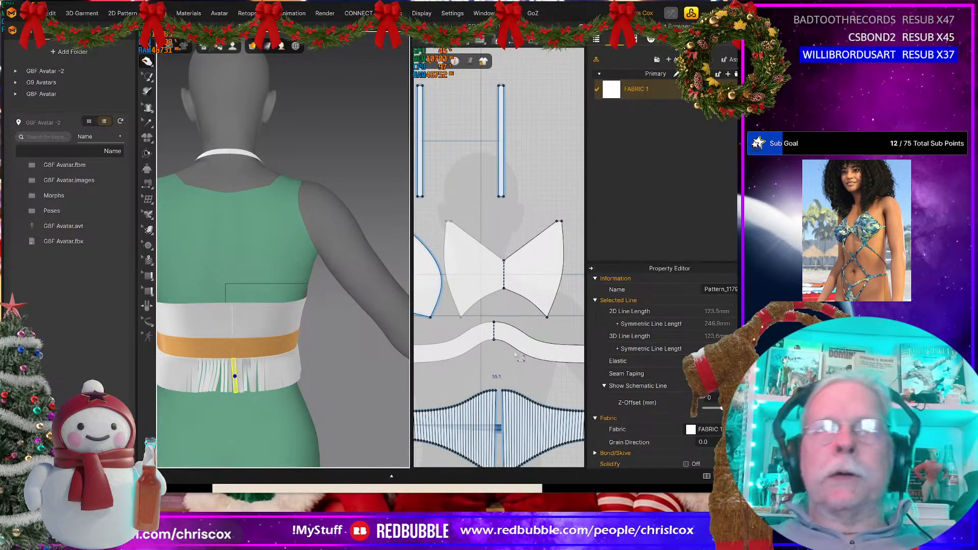
pyautogui.scroll(-3, 515, 354)
pyautogui.moveTo(516, 355); pyautogui.dragTo(567, 333, button='middle')
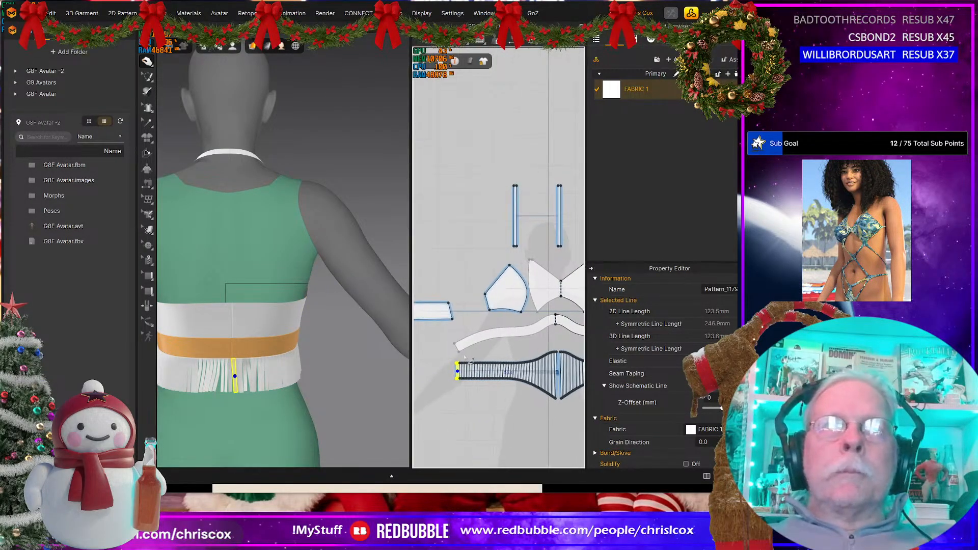
pyautogui.scroll(3, 458, 358)
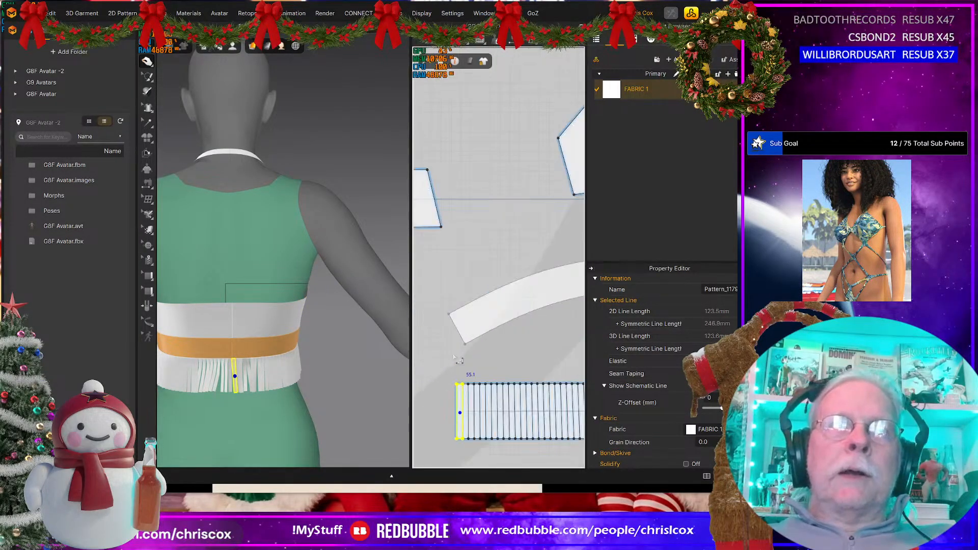
pyautogui.click(235, 349)
pyautogui.keyDown('shift'); pyautogui.click(239, 328); pyautogui.keyUp('shift')
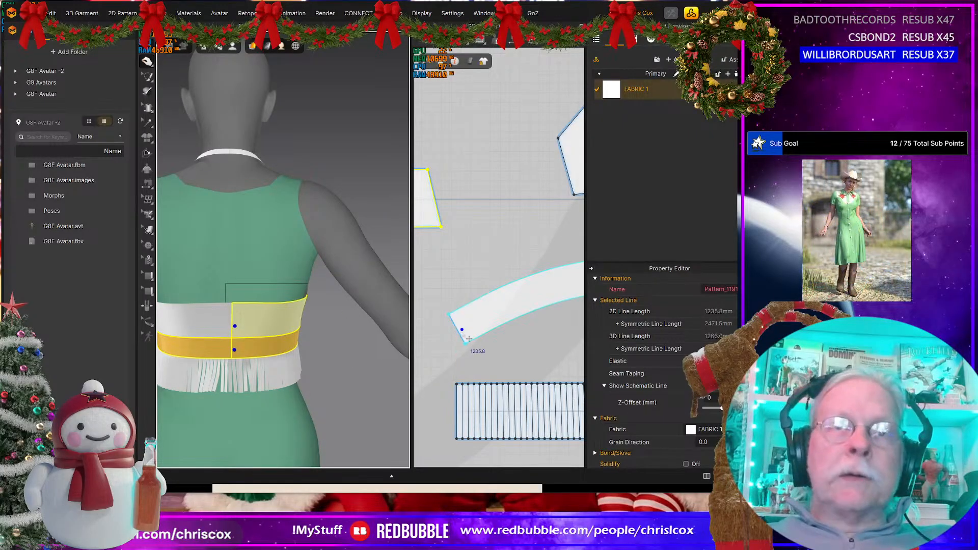
# Step: Measure the center-back end edges of the under-bust band and the back panel
pyautogui.click(462, 338)
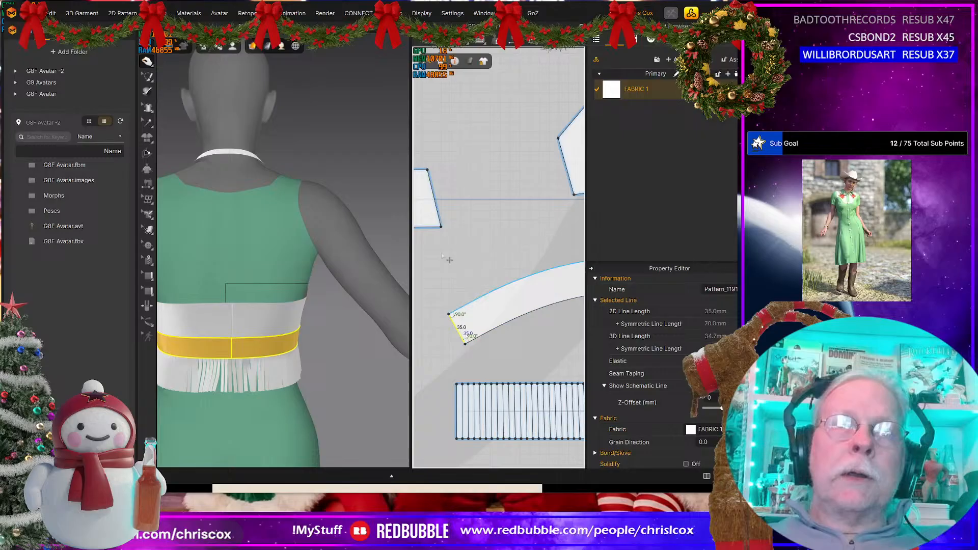
pyautogui.click(445, 216)
pyautogui.moveTo(445, 270); pyautogui.dragTo(598, 241, button='right')
pyautogui.click(432, 180)
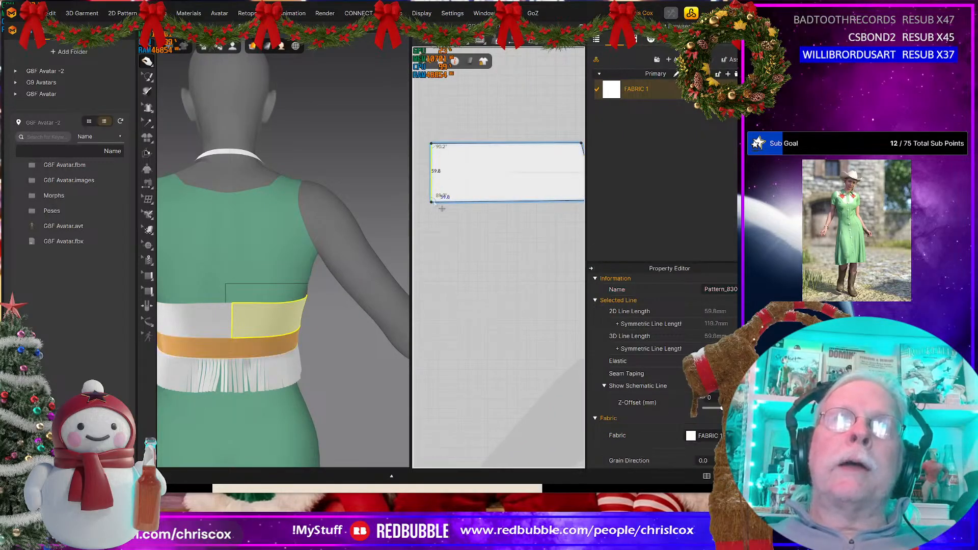
pyautogui.moveTo(449, 285); pyautogui.dragTo(305, 292, button='right')
pyautogui.click(464, 311)
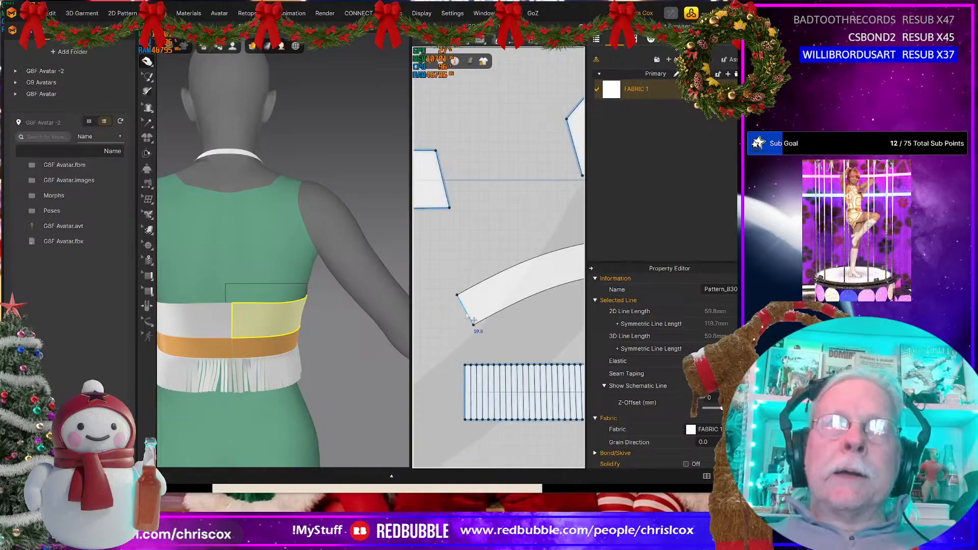
# Step: Create a rectangular pattern piece 20 mm wide and 94.8 mm high in the empty space above the under-bust band
pyautogui.click(498, 179)
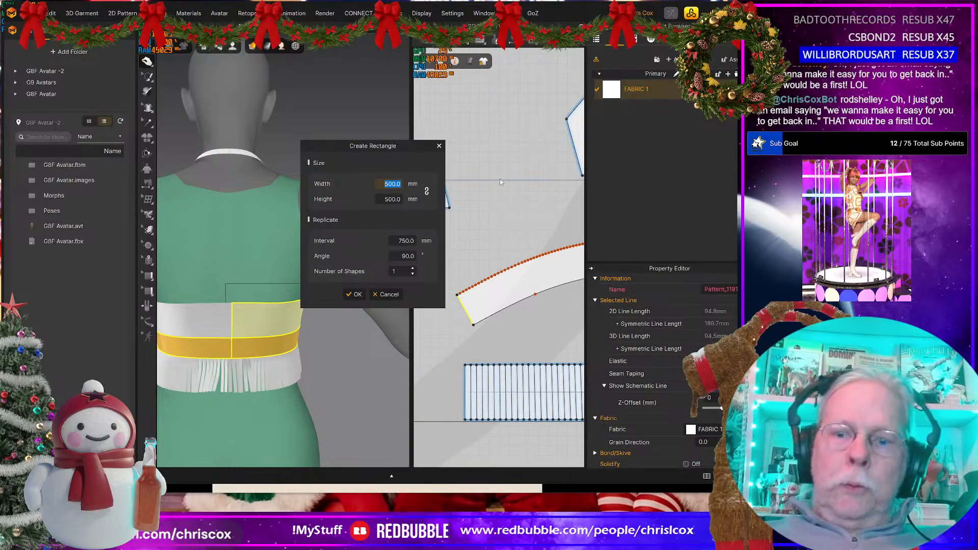
pyautogui.write('20')
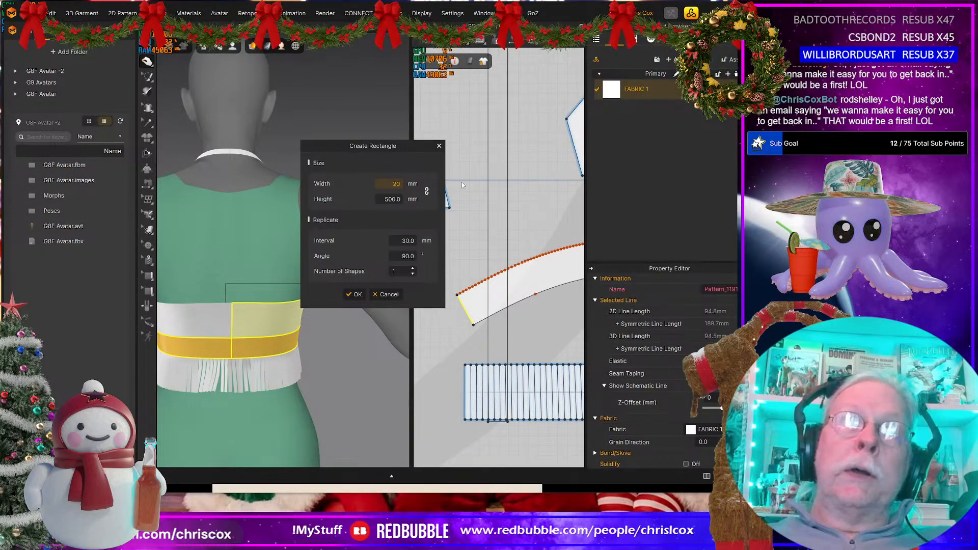
pyautogui.click(383, 199)
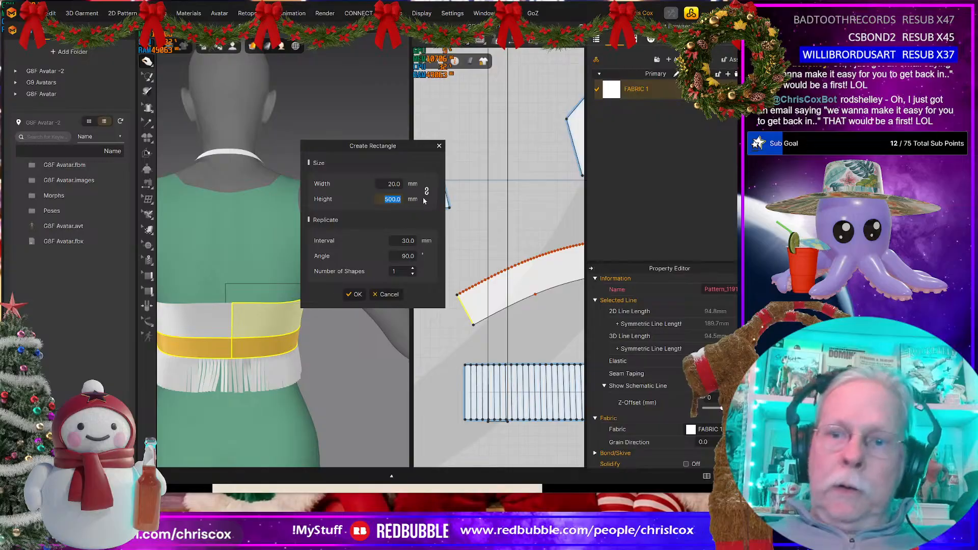
pyautogui.write('94.8')
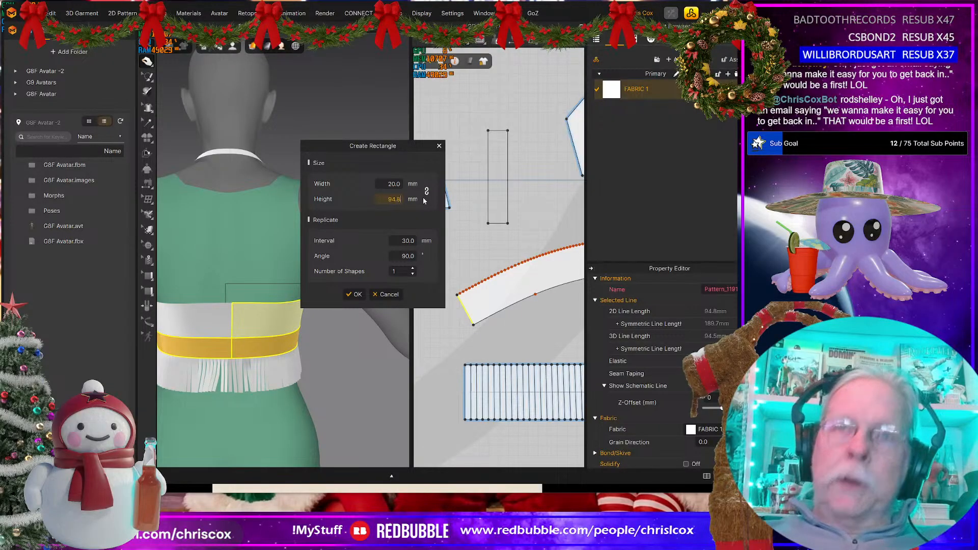
pyautogui.click(355, 295)
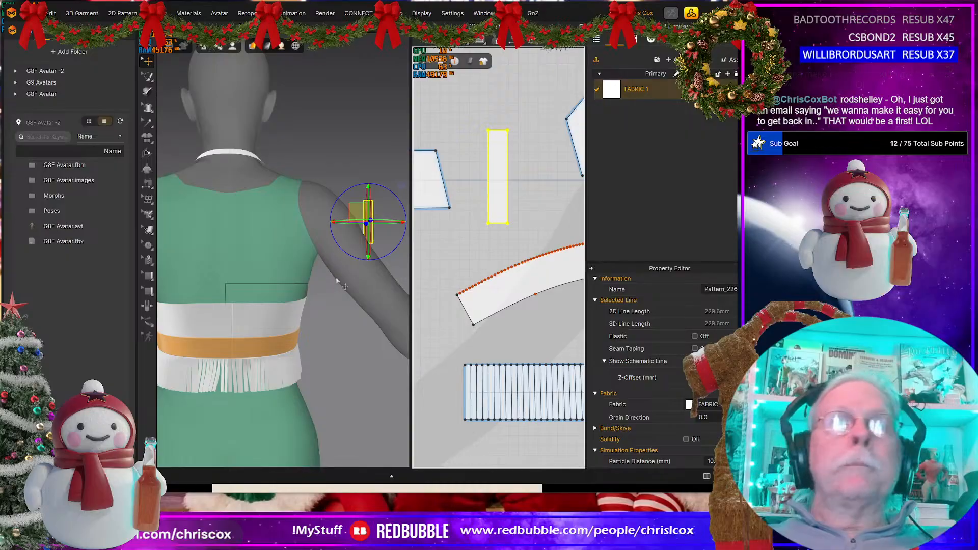
# Step: Duplicate the narrow rectangular strip and place the copy right beside the original
pyautogui.moveTo(516, 205); pyautogui.dragTo(506, 233, button='middle')
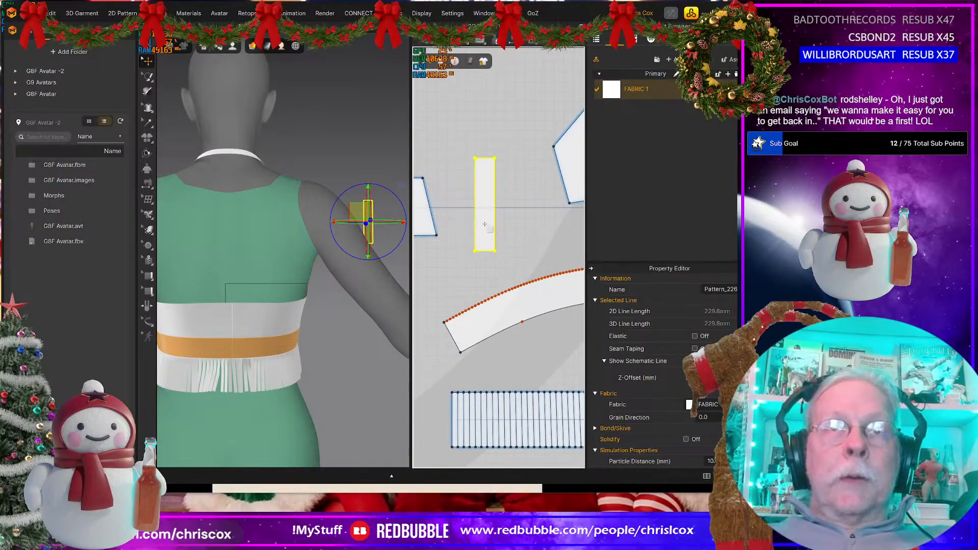
pyautogui.click(487, 224)
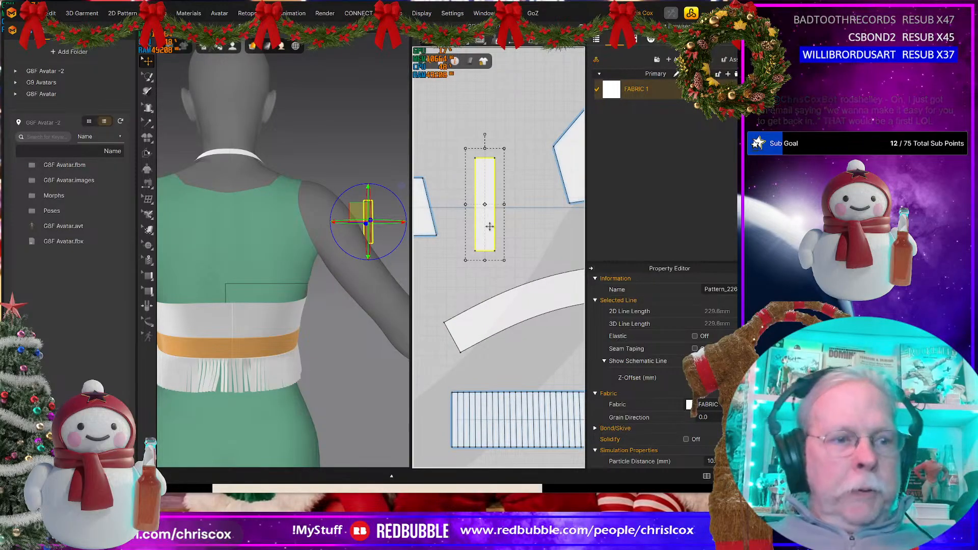
pyautogui.moveTo(489, 226); pyautogui.dragTo(513, 202)
pyautogui.click(514, 205)
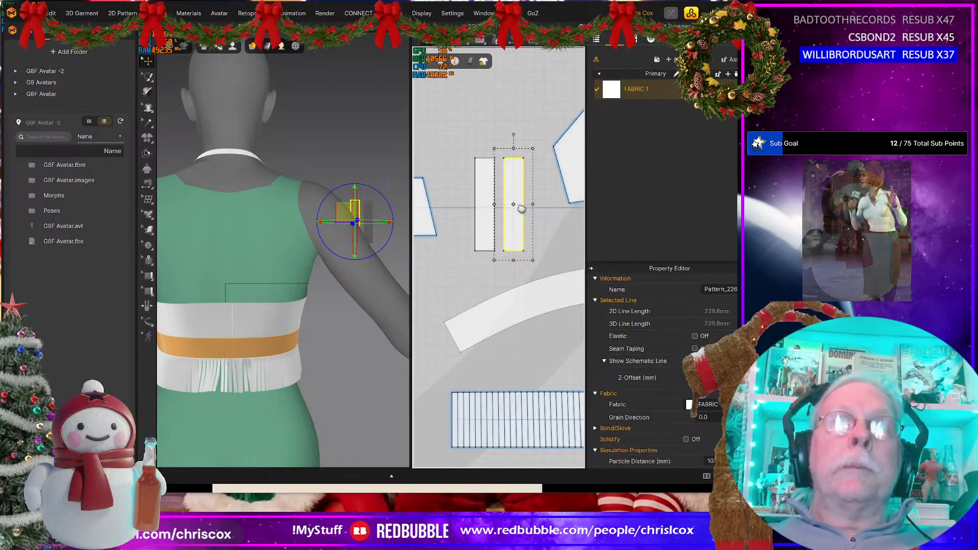
pyautogui.moveTo(515, 201); pyautogui.dragTo(515, 214, button='middle')
pyautogui.scroll(-2, 512, 252)
pyautogui.scroll(-1, 575, 226)
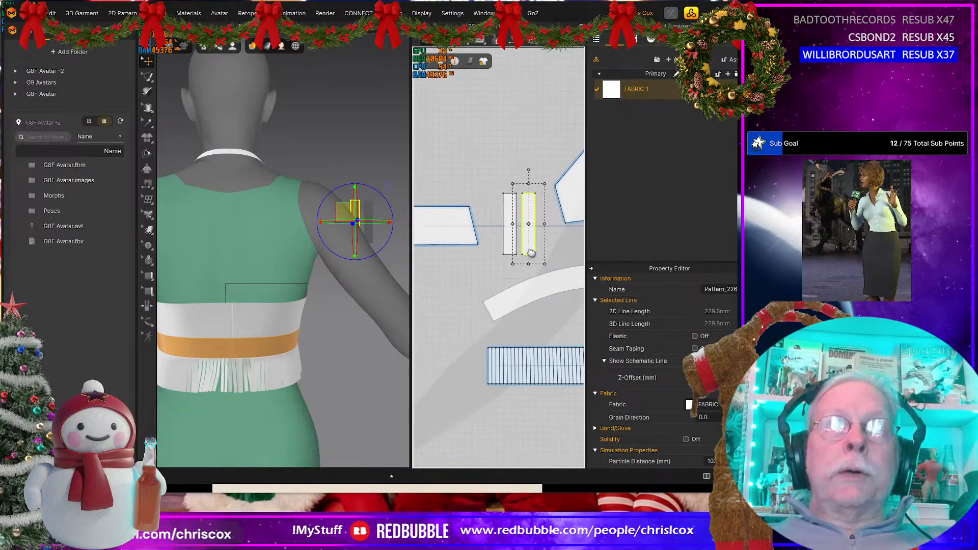
# Step: Free-sew the under-bust band's center-back end to the lower 35 mm of the outer edge on the copied closure strip
pyautogui.click(501, 308)
pyautogui.click(449, 231)
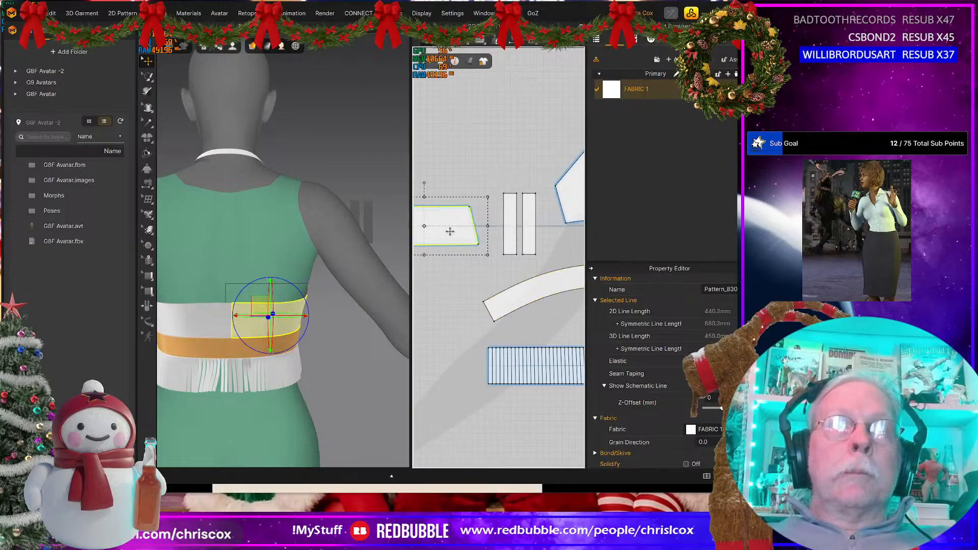
pyautogui.click(483, 302)
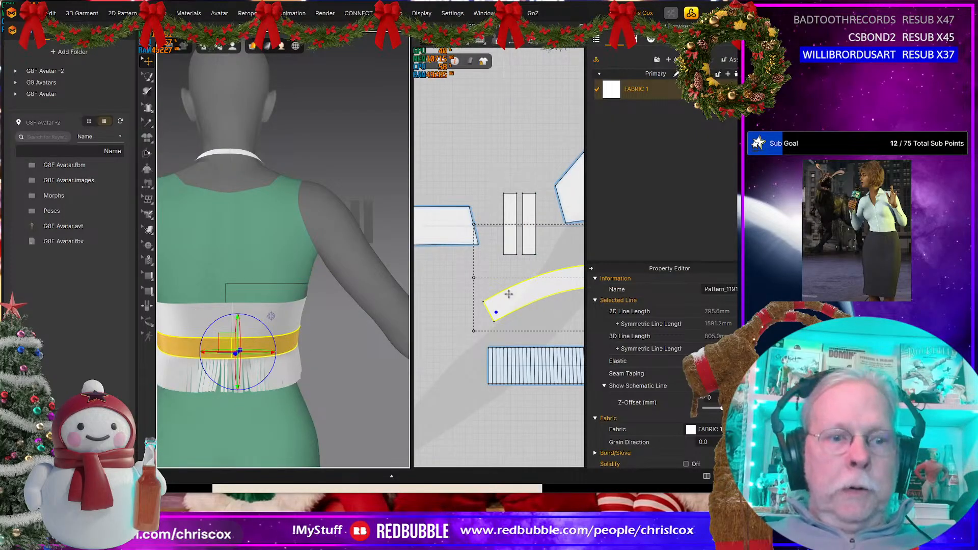
pyautogui.press('m')
pyautogui.click(493, 322)
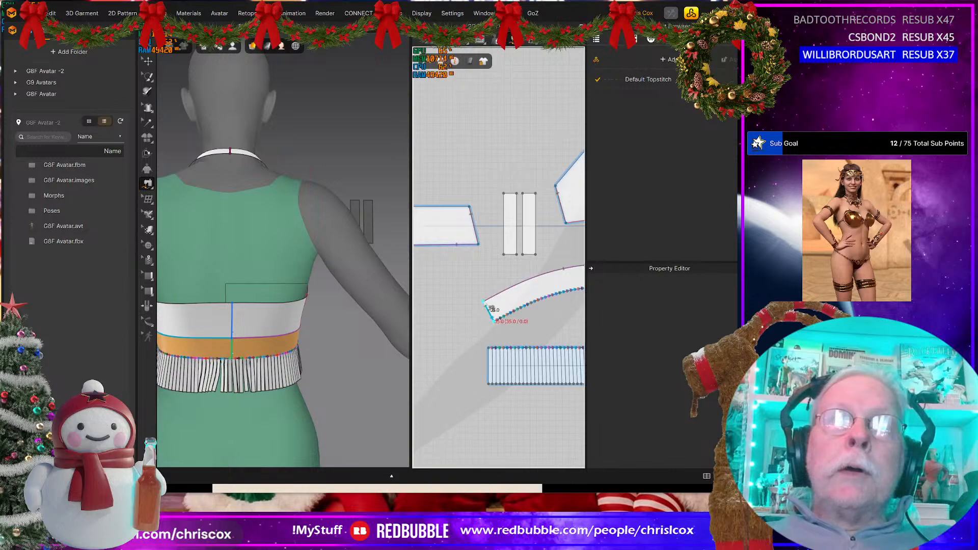
pyautogui.click(535, 253)
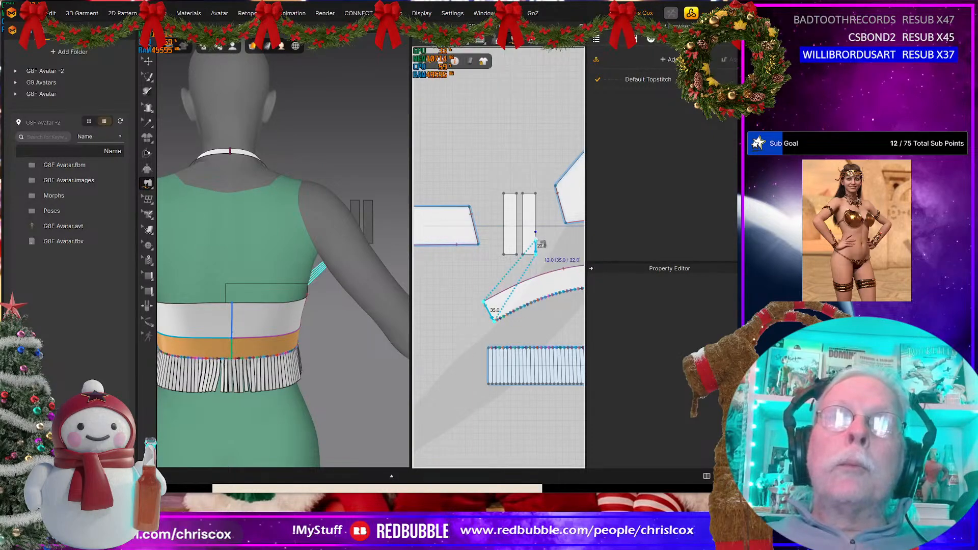
pyautogui.click(539, 238)
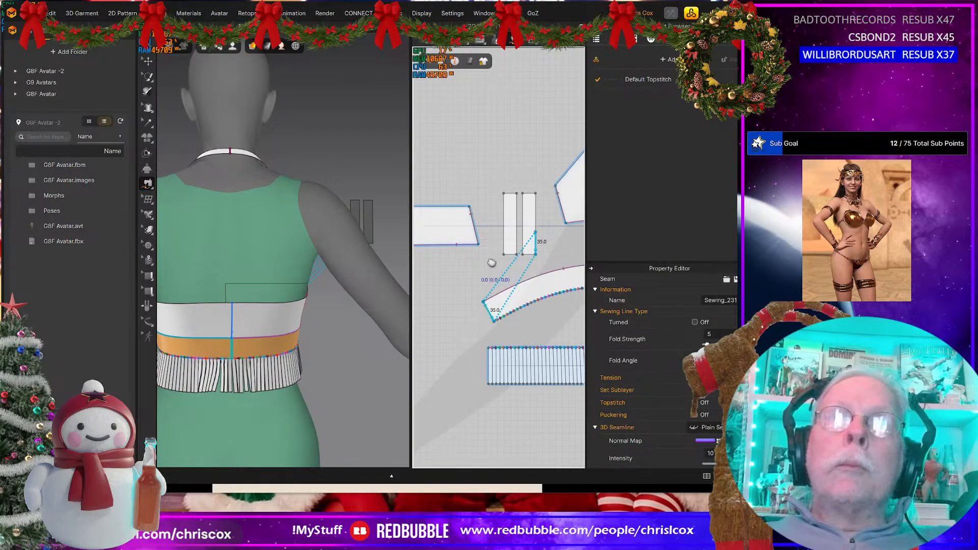
# Step: Free-sew the back panel's center-back edge to the upper 59.8 mm of the same closure strip's outer edge
pyautogui.moveTo(491, 263); pyautogui.dragTo(515, 258, button='middle')
pyautogui.scroll(-2, 511, 260)
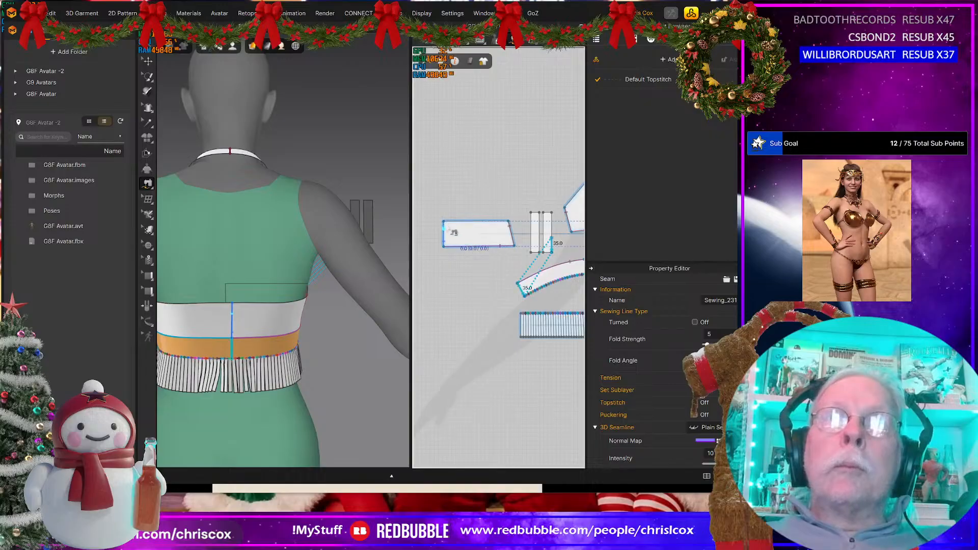
pyautogui.click(444, 234)
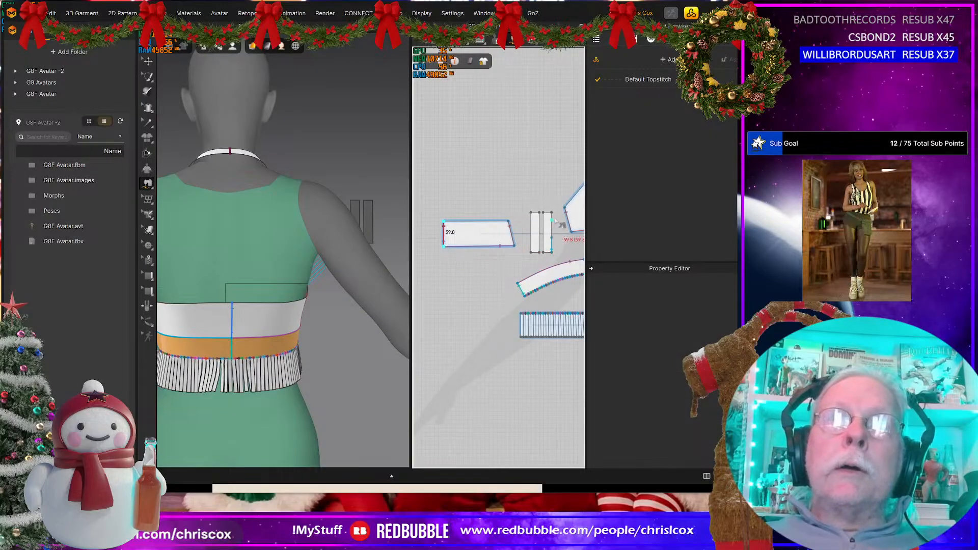
pyautogui.click(552, 238)
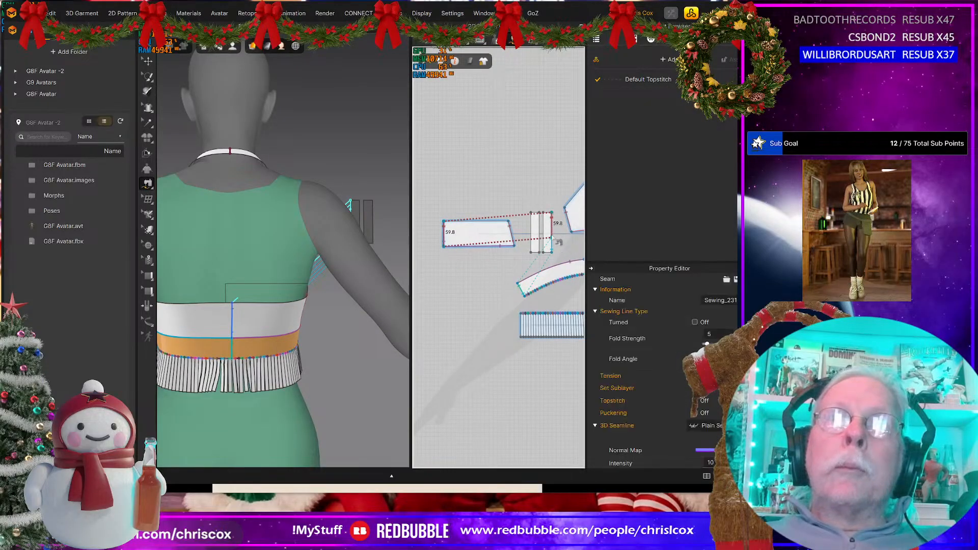
# Step: Delete the unsewn closure strip and replace it with a symmetric copy of the sewn one, including its sewing
pyautogui.moveTo(558, 243); pyautogui.dragTo(557, 276, button='middle')
pyautogui.press('a')
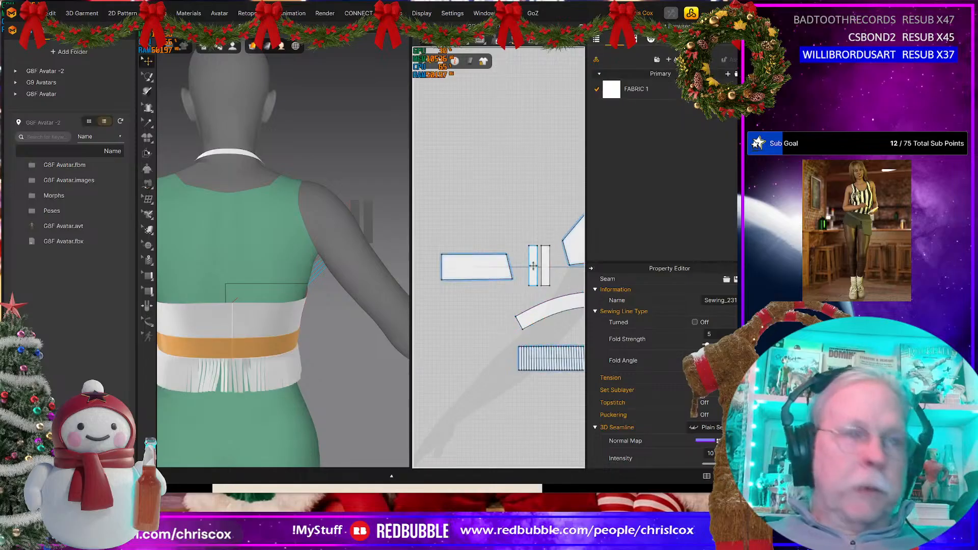
pyautogui.click(532, 265)
pyautogui.moveTo(532, 264); pyautogui.dragTo(545, 262)
pyautogui.hotkey('ctrl', 'c')
pyautogui.hotkey('ctrl', 'v')
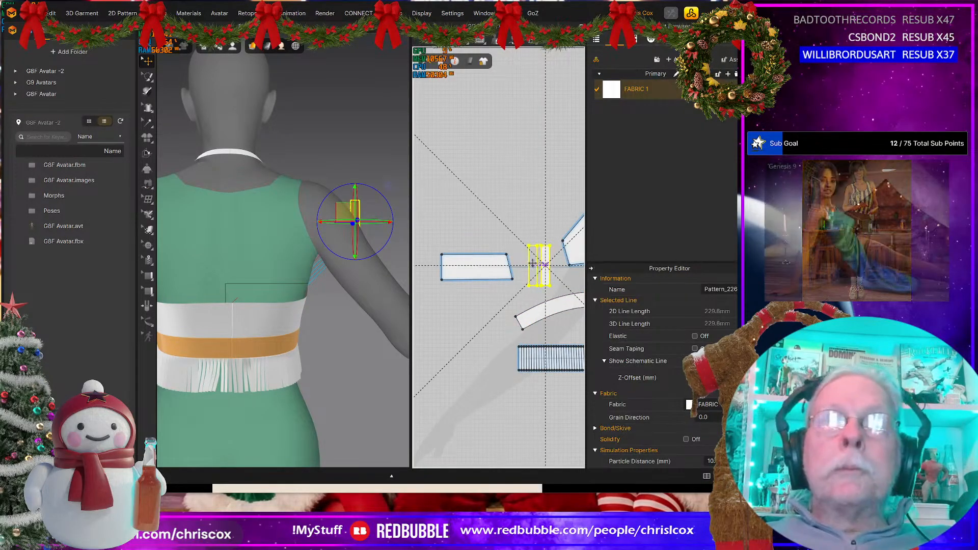
pyautogui.click(530, 263)
pyautogui.scroll(2, 532, 272)
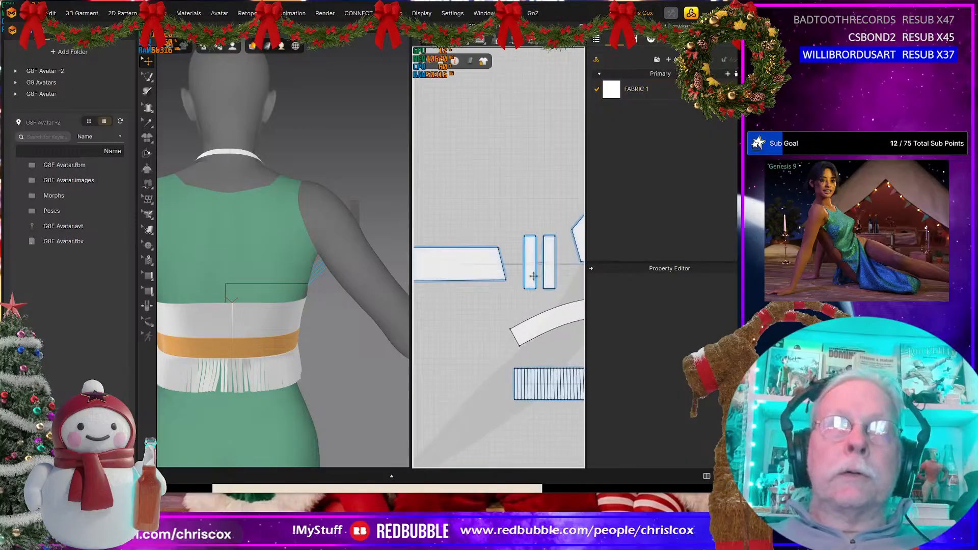
# Step: Delete the old center-back seam that joins the under-bust band's end to its mirrored half, keeping the closure strip seam
pyautogui.press('b')
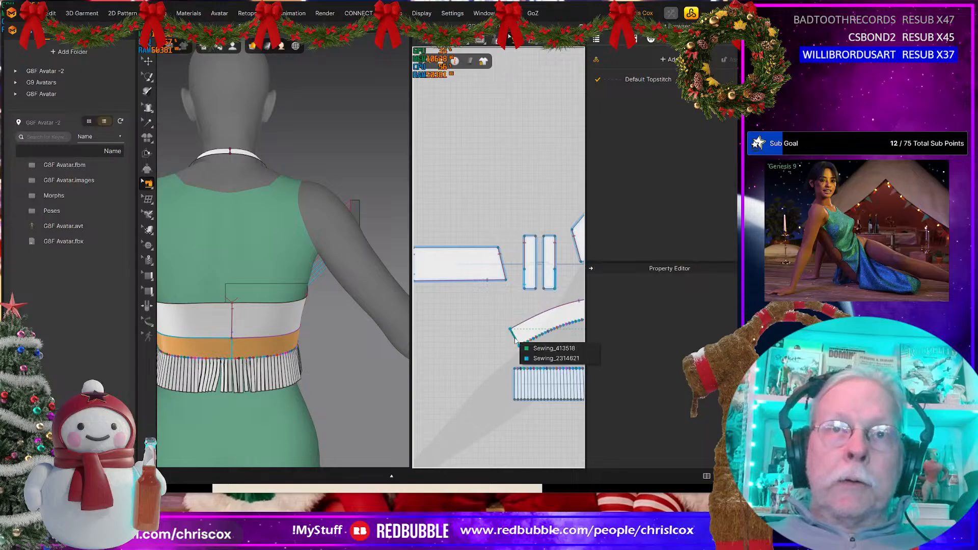
pyautogui.click(554, 366)
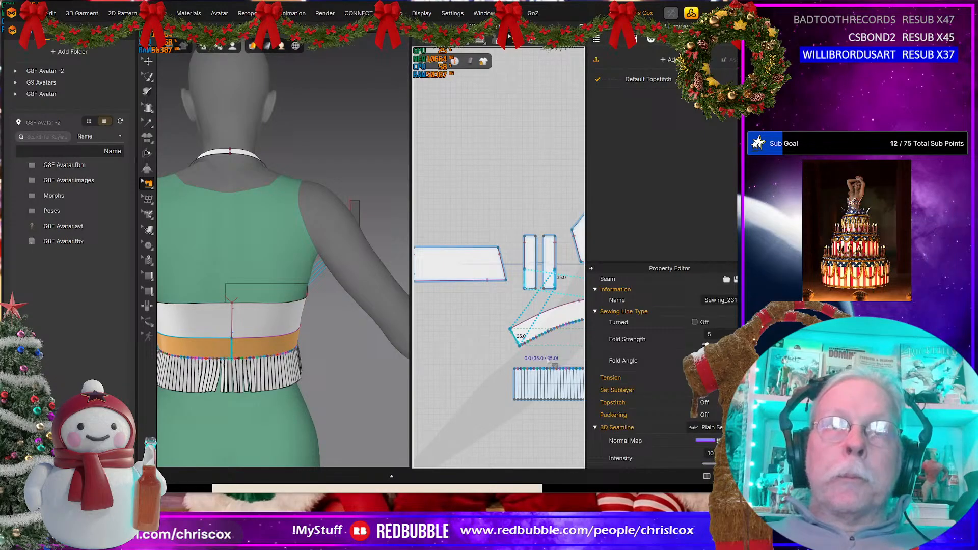
pyautogui.click(523, 346)
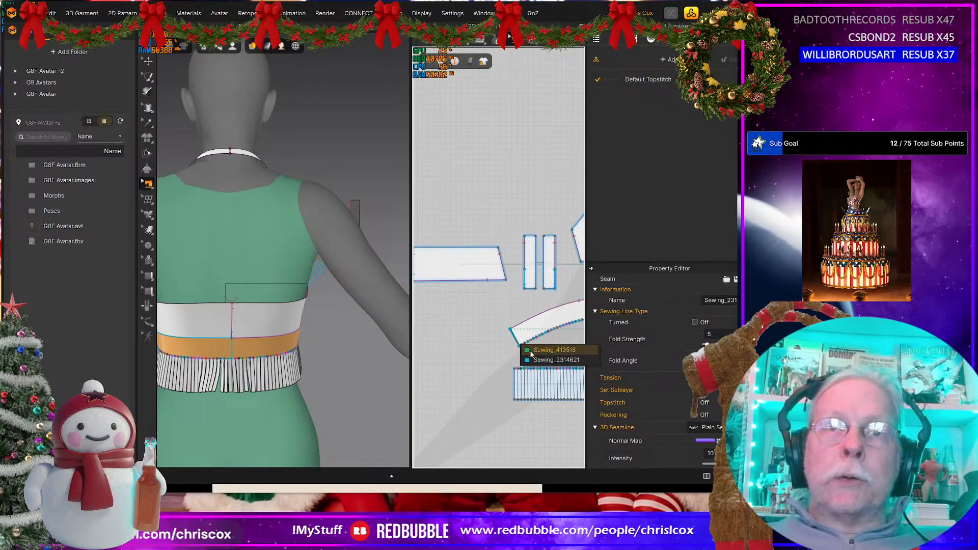
pyautogui.rightClick(531, 352)
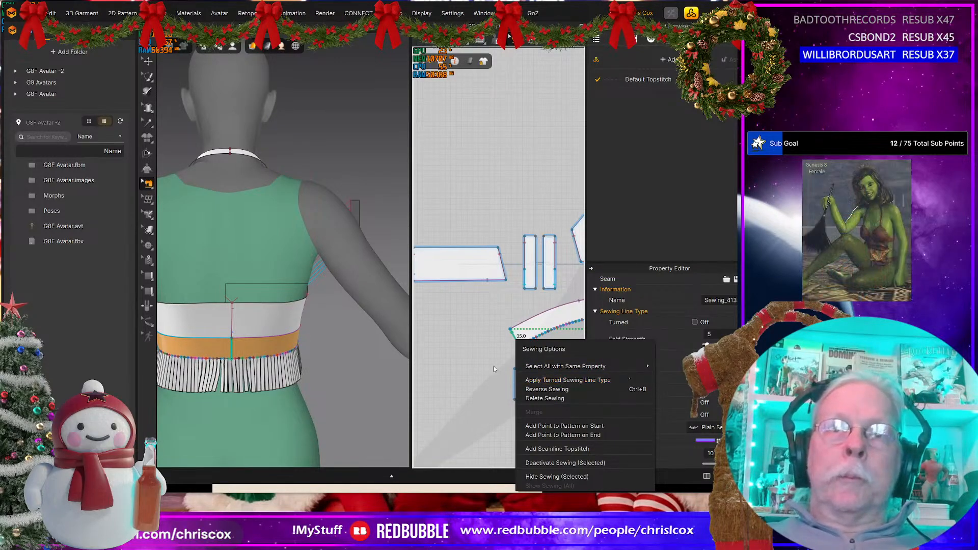
pyautogui.click(495, 343)
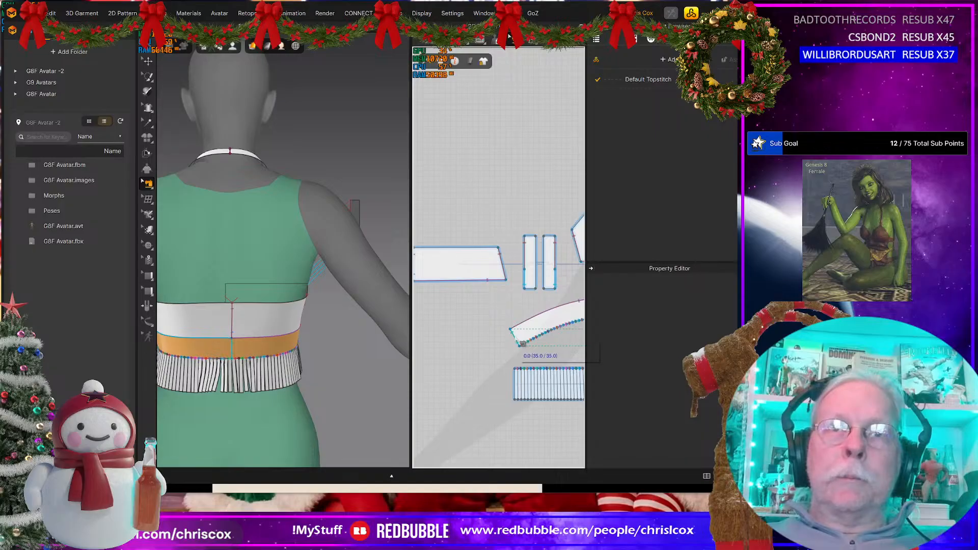
pyautogui.click(522, 344)
pyautogui.click(533, 349)
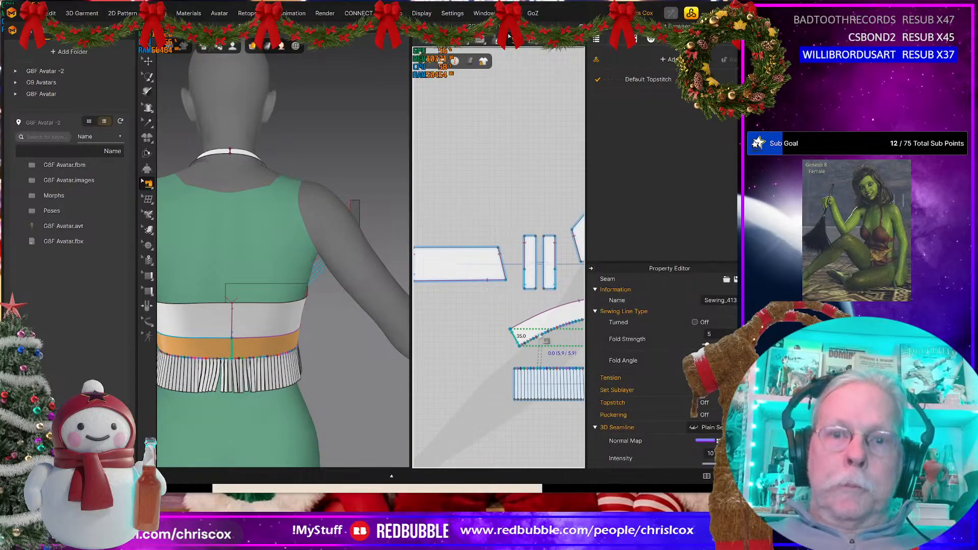
pyautogui.press('Delete')
# Step: Delete the old center-back seam joining the back panel to its mirrored half, keeping the closure strip seam
pyautogui.moveTo(498, 324); pyautogui.dragTo(596, 317, button='middle')
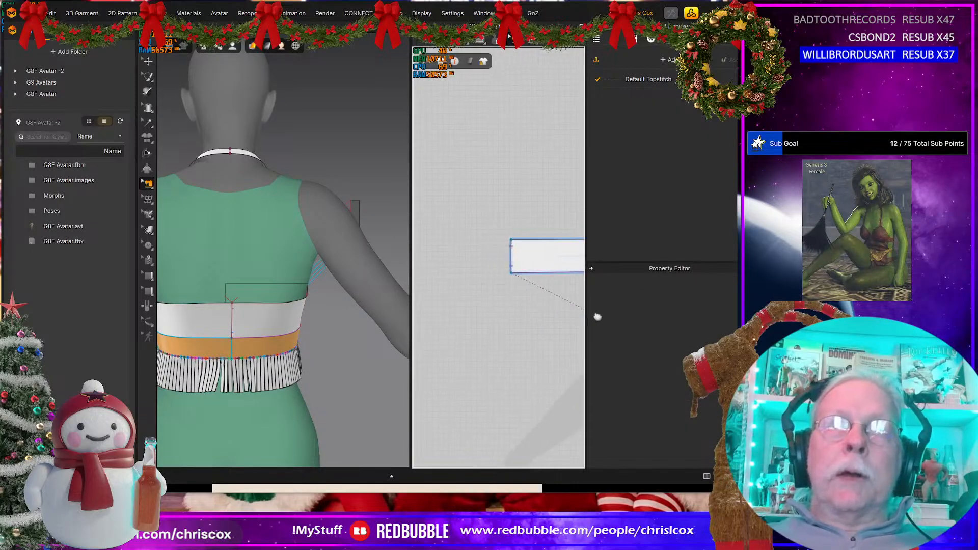
pyautogui.click(520, 261)
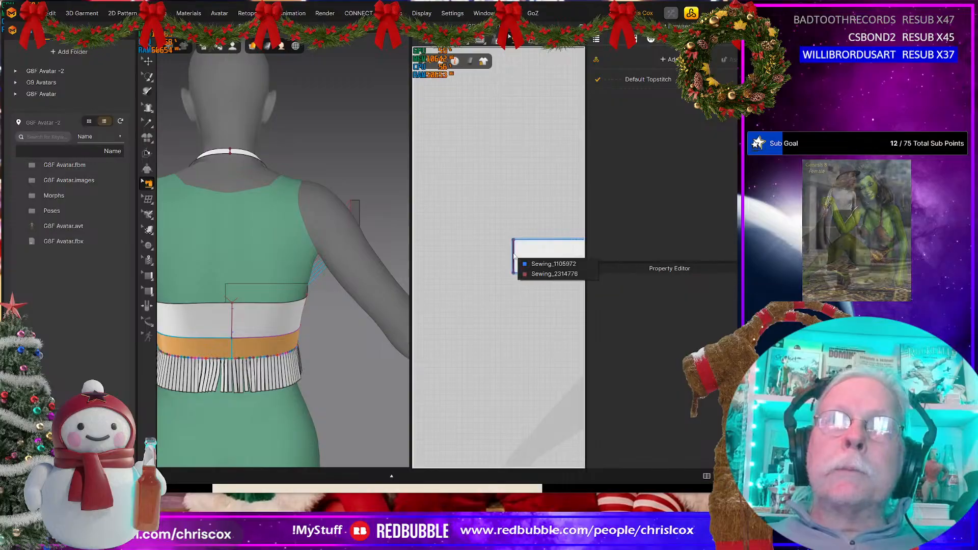
pyautogui.click(532, 273)
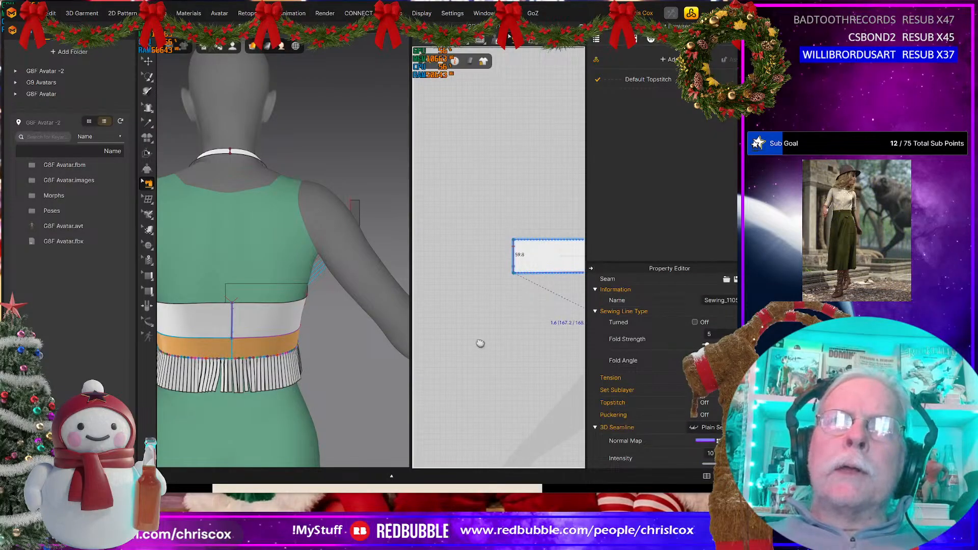
pyautogui.moveTo(480, 343); pyautogui.dragTo(430, 344, button='middle')
pyautogui.press('Delete')
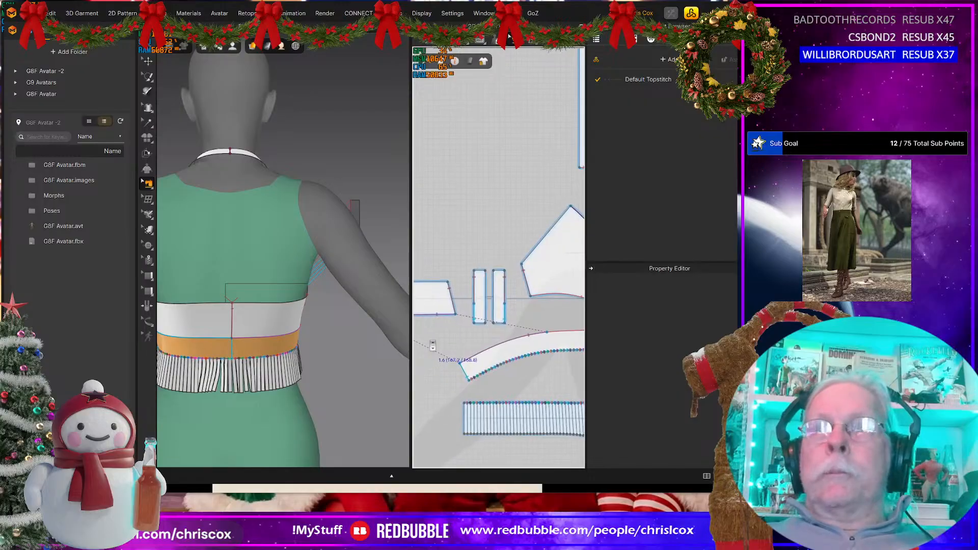
# Step: Create a rectangular pattern piece 2 mm wide and 94.8 mm high beside the two closure strips
pyautogui.scroll(3, 431, 345)
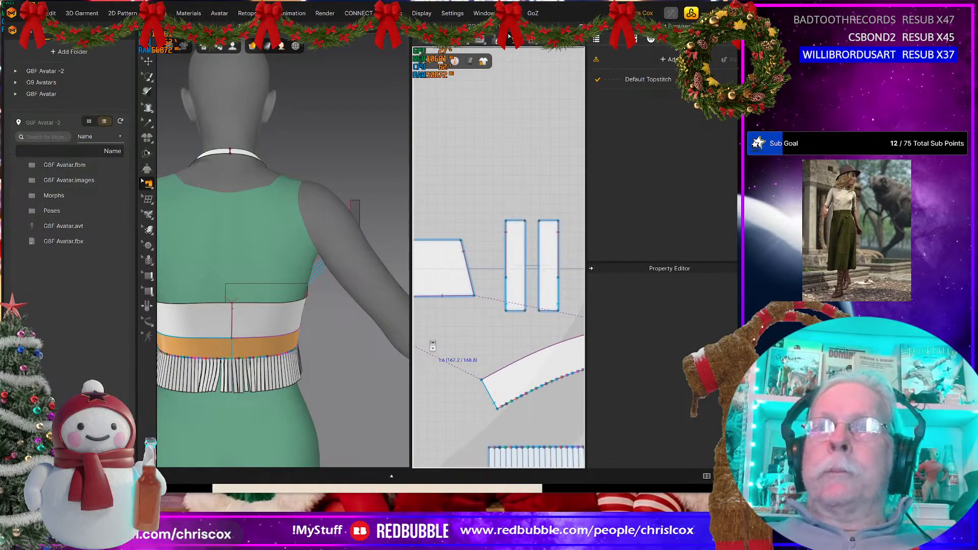
pyautogui.click(525, 289)
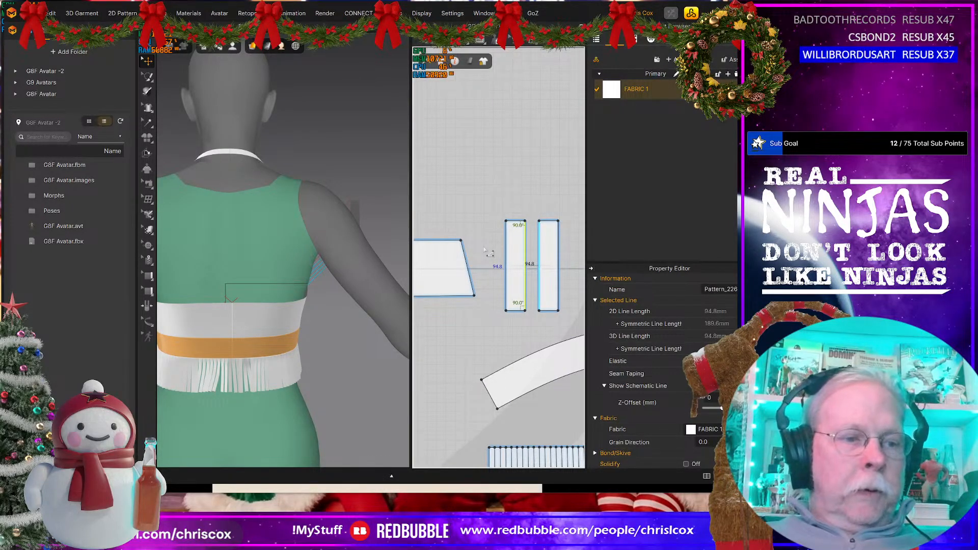
pyautogui.click(493, 277)
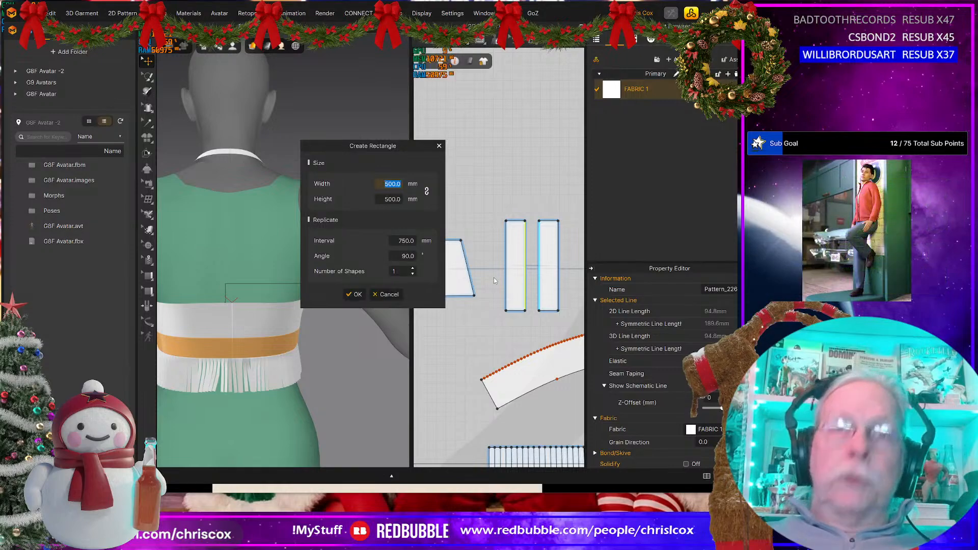
pyautogui.write('2')
pyautogui.press('Tab')
pyautogui.write('94')
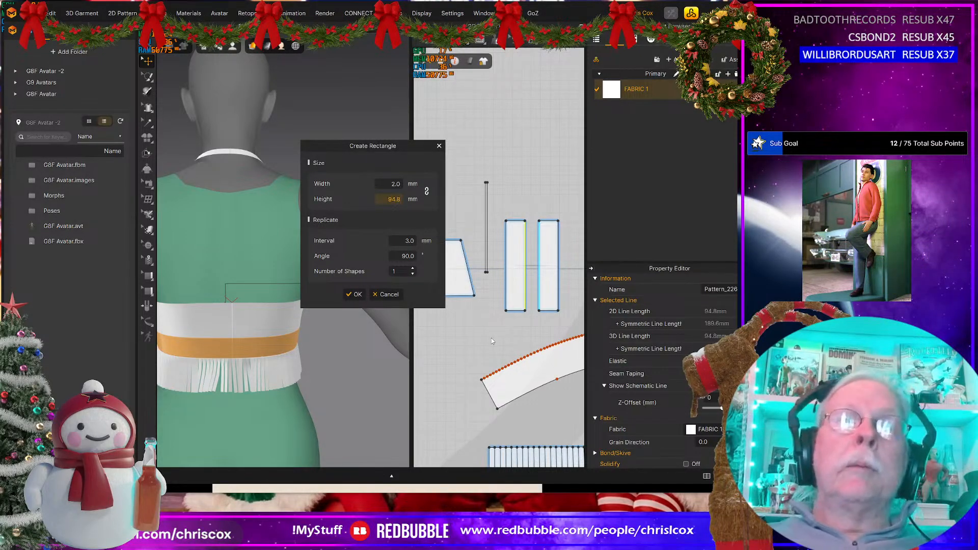
pyautogui.click(353, 295)
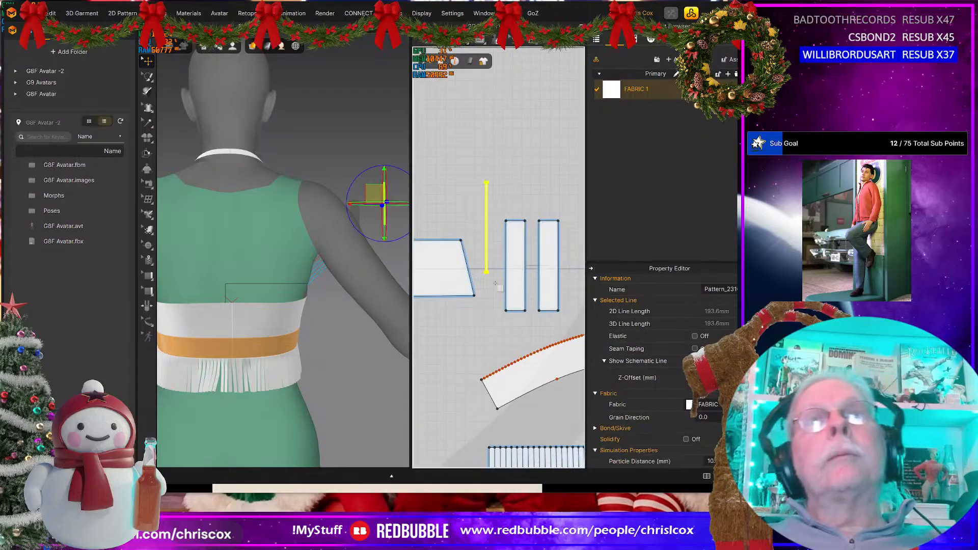
# Step: Place the 2 mm piece between the two closure strips, level with them, and check the spacing around it
pyautogui.click(488, 257)
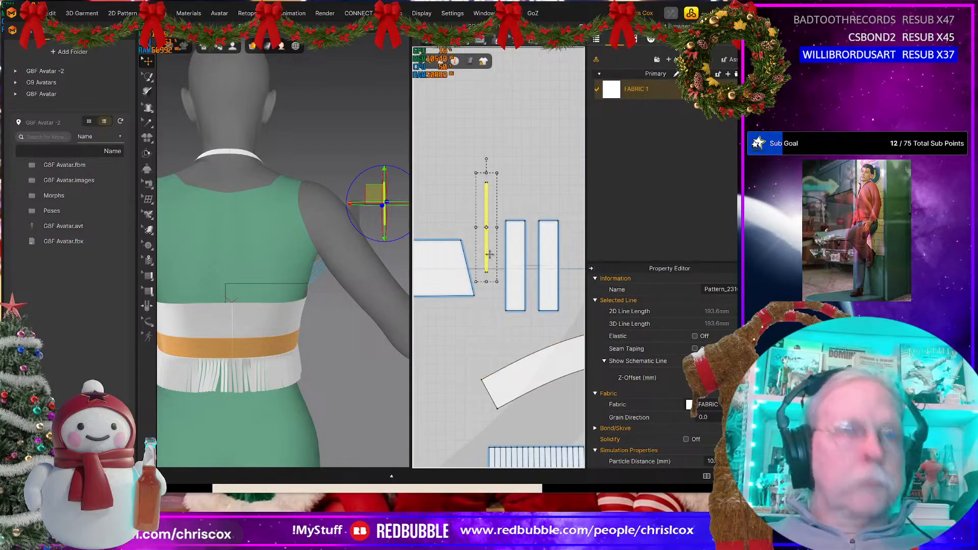
pyautogui.moveTo(488, 255); pyautogui.dragTo(531, 290)
pyautogui.click(544, 282)
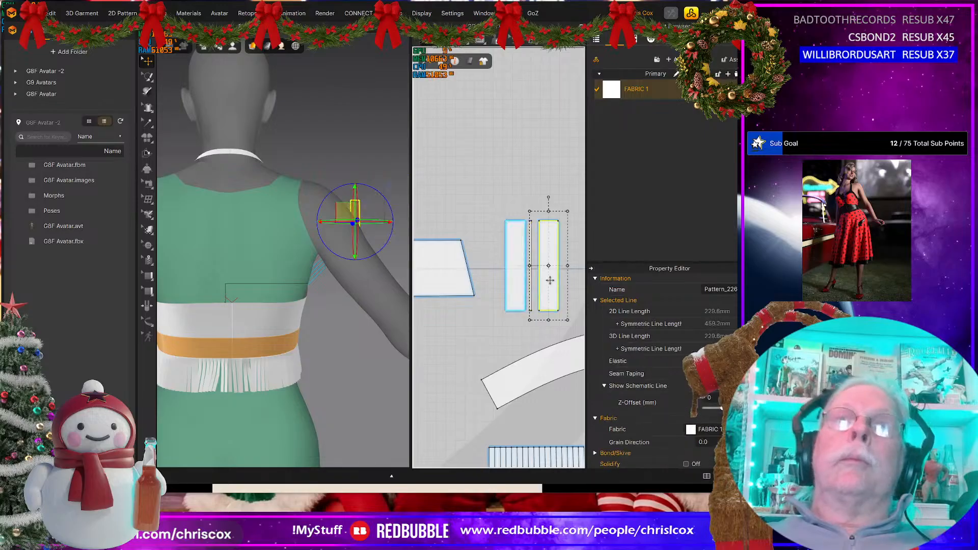
pyautogui.moveTo(551, 280); pyautogui.dragTo(528, 305, button='middle')
pyautogui.scroll(-3, 527, 314)
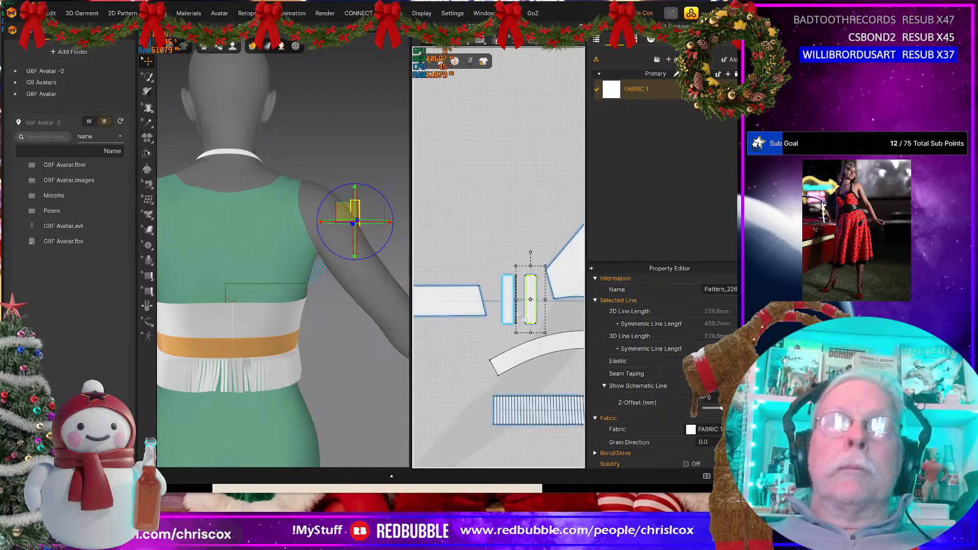
pyautogui.scroll(4, 520, 317)
# Step: Add a symmetric copy of the 2 mm piece right beside it, between the two closure strips
pyautogui.click(516, 309)
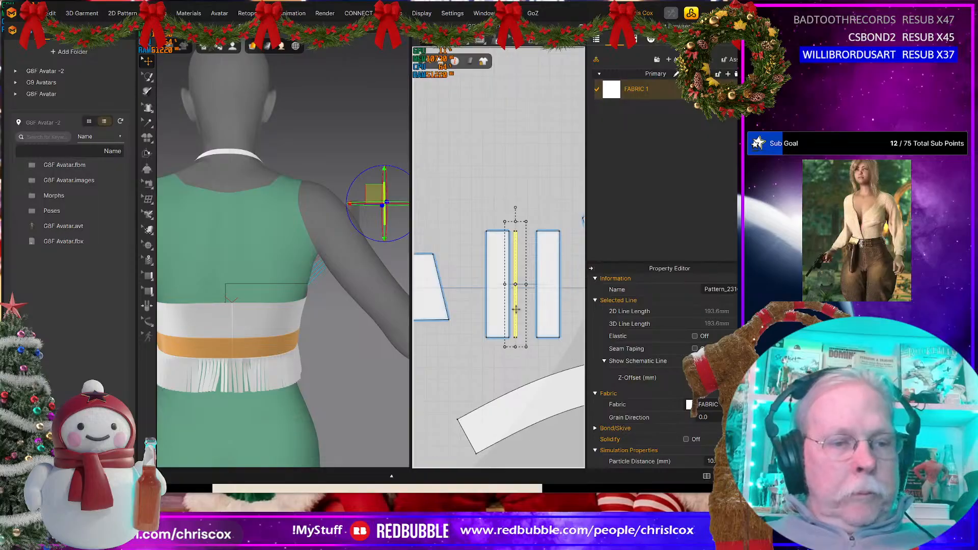
pyautogui.moveTo(516, 309); pyautogui.dragTo(525, 318)
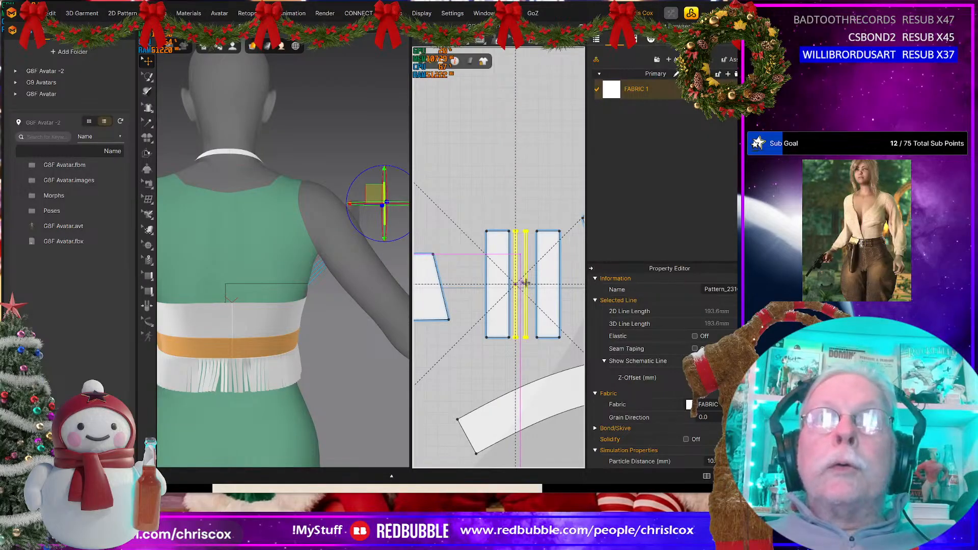
pyautogui.click(526, 283)
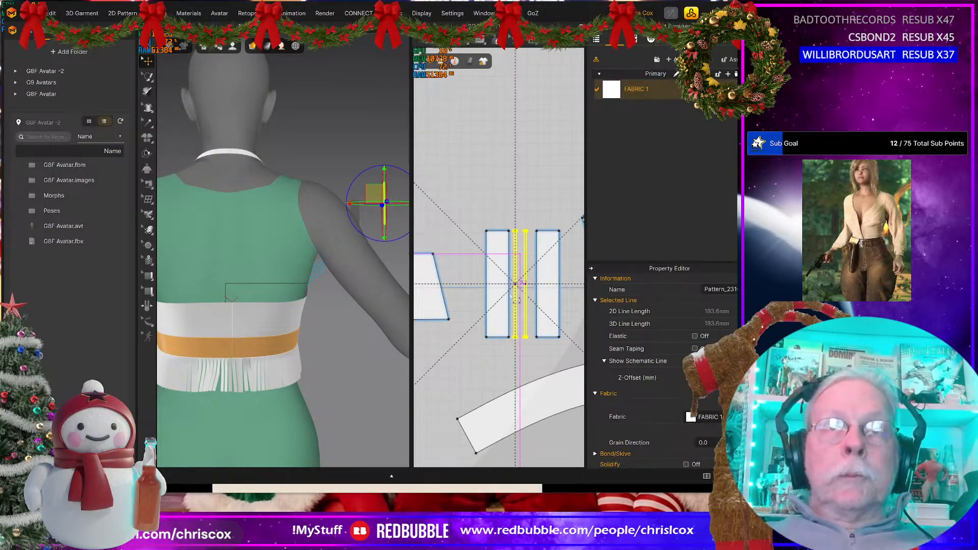
# Step: Sew the two 2 mm pieces to each other and to the long edges of the closure strips
pyautogui.press('n')
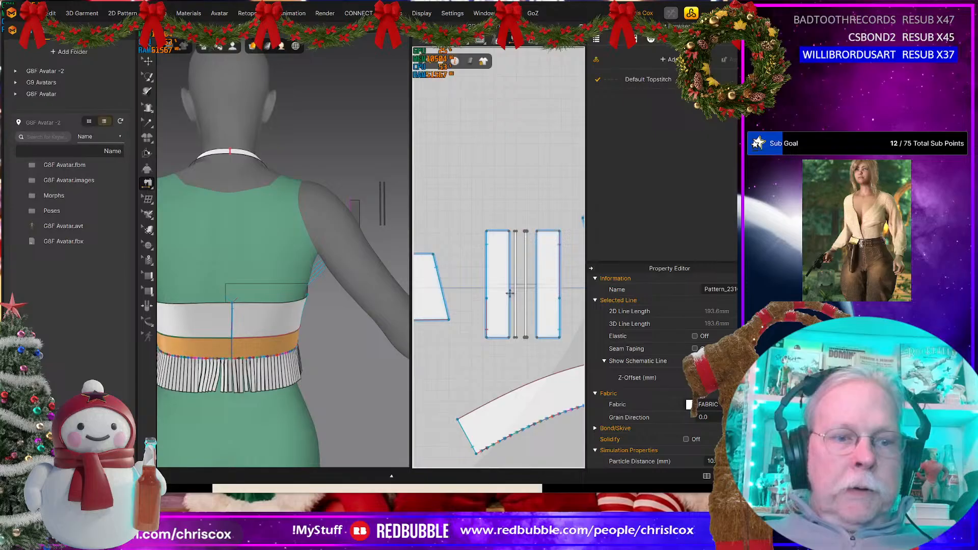
pyautogui.click(515, 250)
pyautogui.click(524, 255)
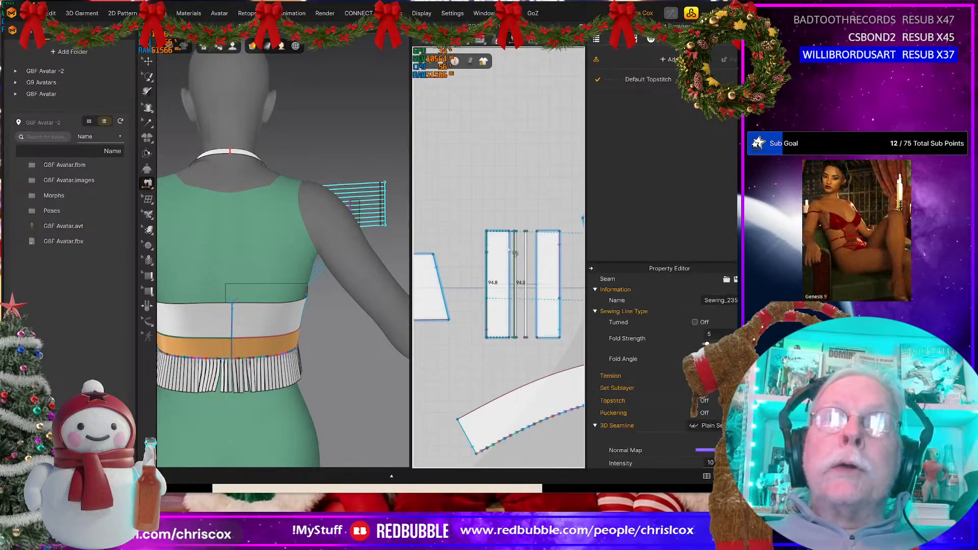
pyautogui.click(525, 255)
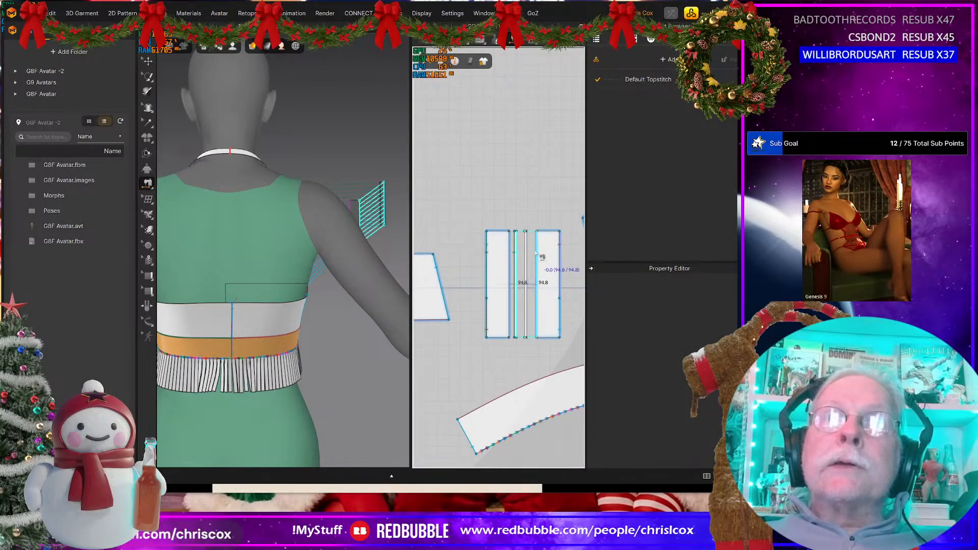
pyautogui.click(529, 257)
pyautogui.click(524, 253)
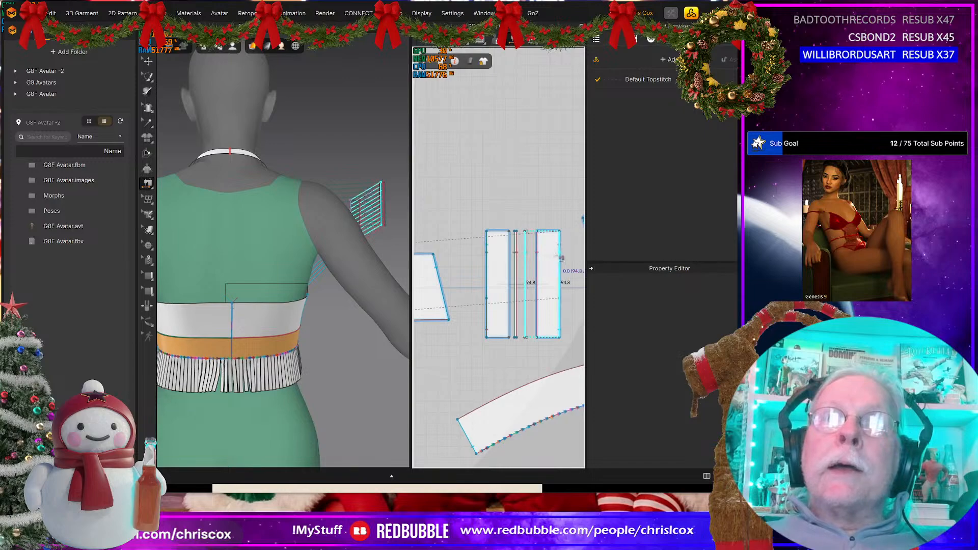
pyautogui.click(510, 258)
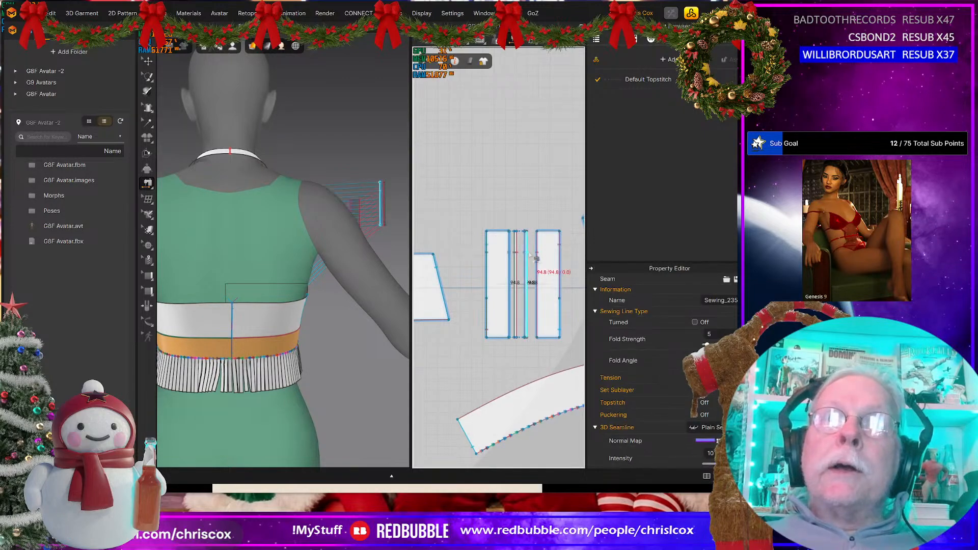
pyautogui.click(530, 254)
pyautogui.click(560, 256)
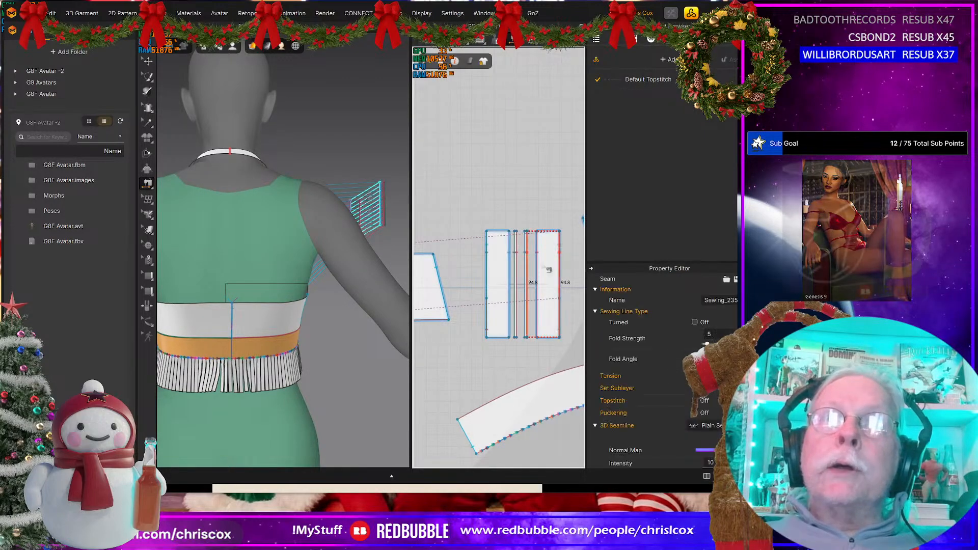
# Step: Turn the closure strip floating by the avatar's front shoulder around and place it behind the lower center back
pyautogui.scroll(-3, 343, 326)
pyautogui.scroll(-3, 343, 326)
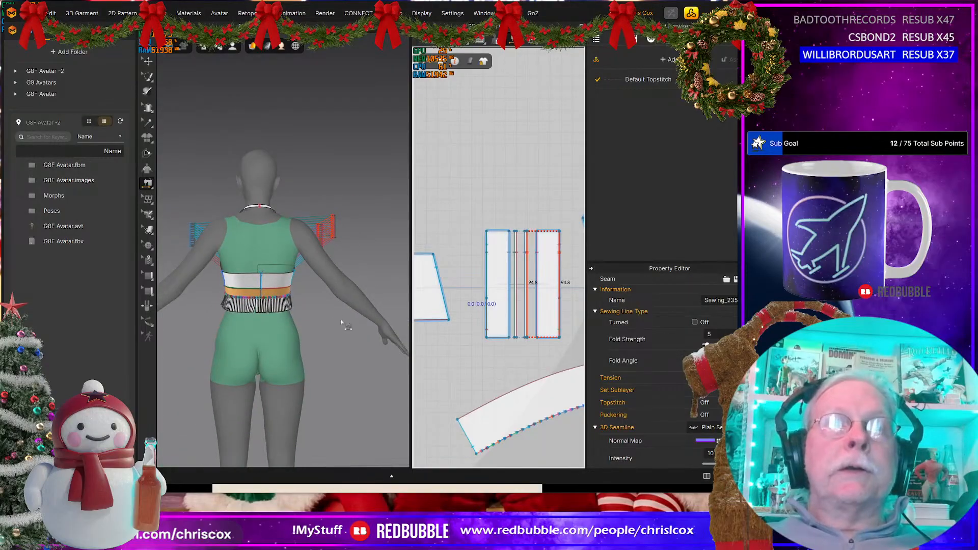
pyautogui.moveTo(343, 325); pyautogui.dragTo(186, 338, button='right')
pyautogui.moveTo(244, 311); pyautogui.dragTo(102, 370, button='right')
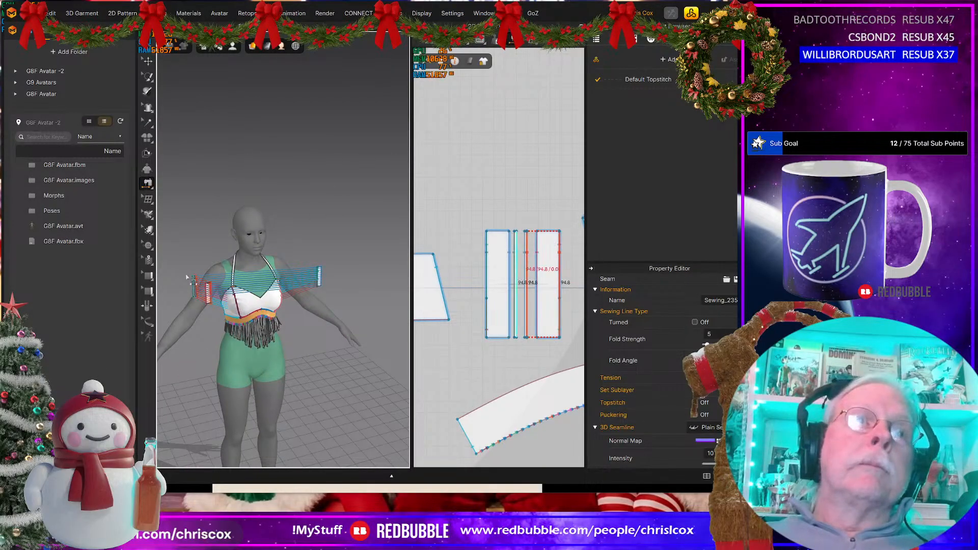
pyautogui.scroll(2, 203, 276)
pyautogui.scroll(1, 216, 285)
pyautogui.moveTo(247, 278); pyautogui.dragTo(328, 229, button='middle')
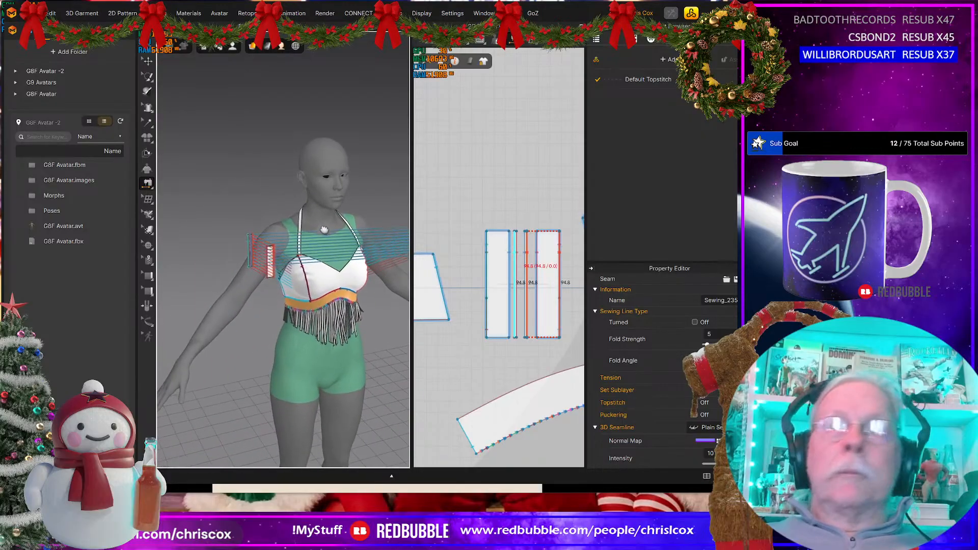
pyautogui.press('q')
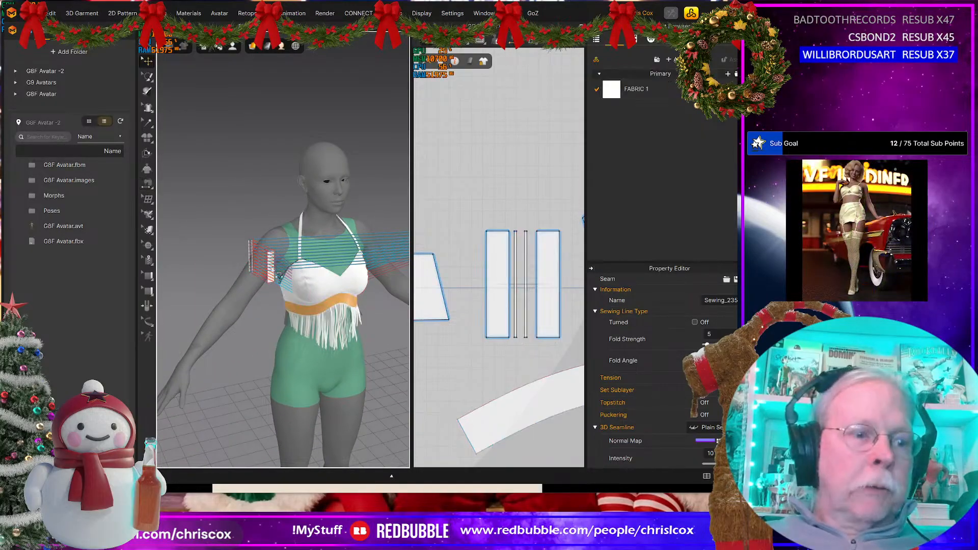
pyautogui.click(271, 267)
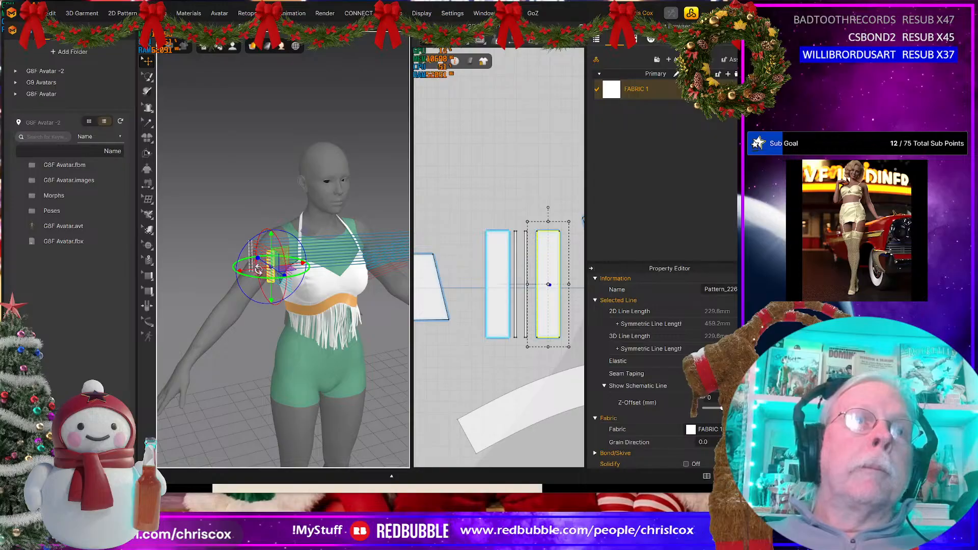
pyautogui.moveTo(258, 270); pyautogui.dragTo(286, 265, button='right')
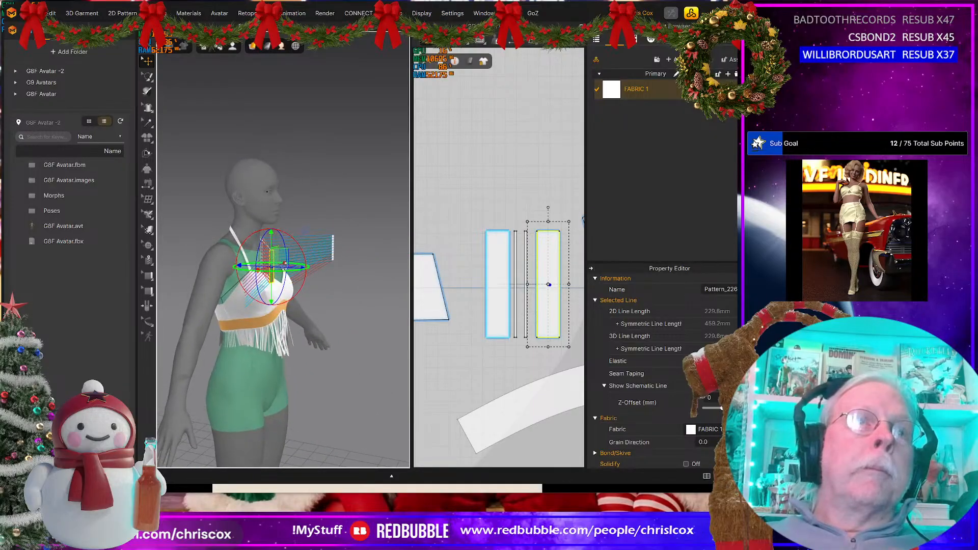
pyautogui.moveTo(285, 264); pyautogui.dragTo(193, 281)
pyautogui.moveTo(230, 286); pyautogui.dragTo(300, 280, button='right')
pyautogui.moveTo(301, 280); pyautogui.dragTo(212, 320)
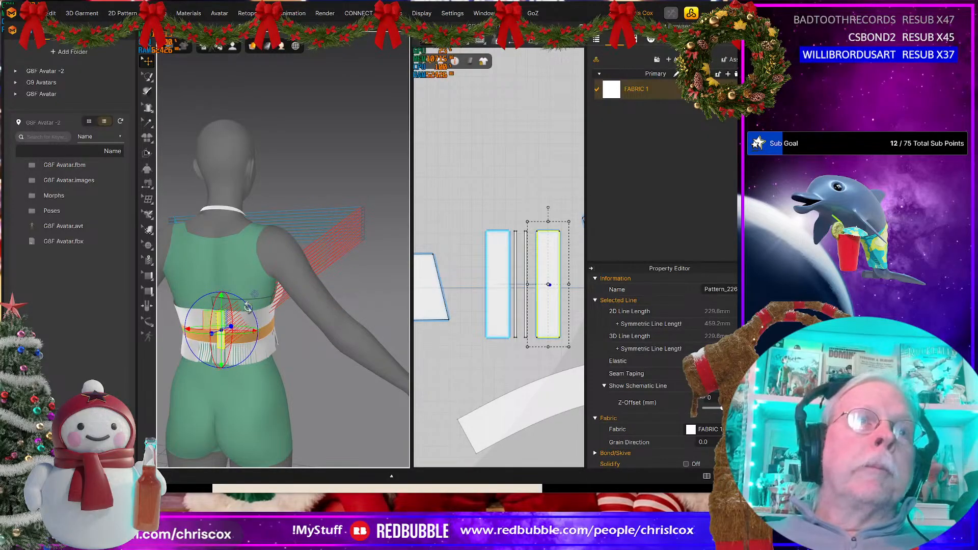
# Step: Turn the other closure strip to line up with the avatar's center back
pyautogui.moveTo(248, 307); pyautogui.dragTo(212, 202, button='right')
pyautogui.click(224, 213)
pyautogui.moveTo(216, 196); pyautogui.dragTo(219, 336)
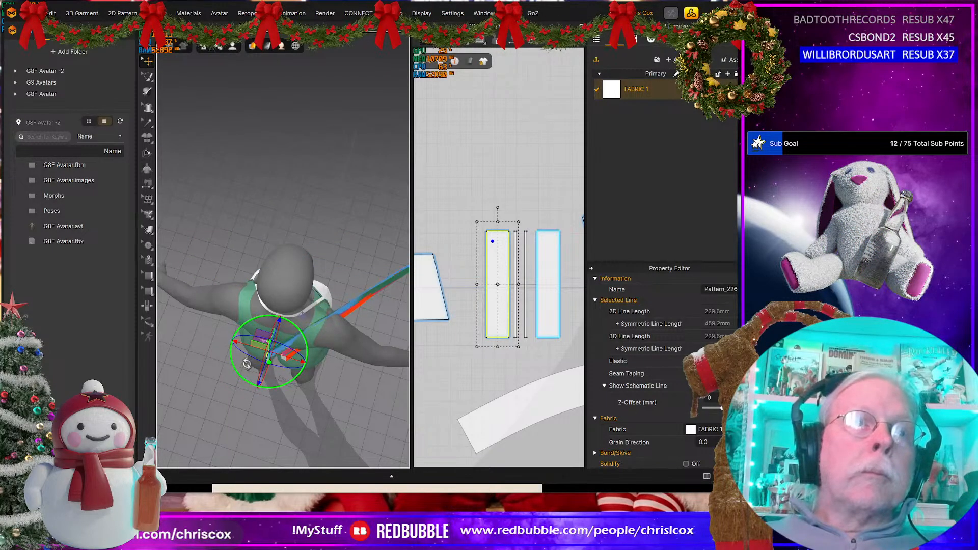
pyautogui.moveTo(336, 335); pyautogui.dragTo(231, 348, button='middle')
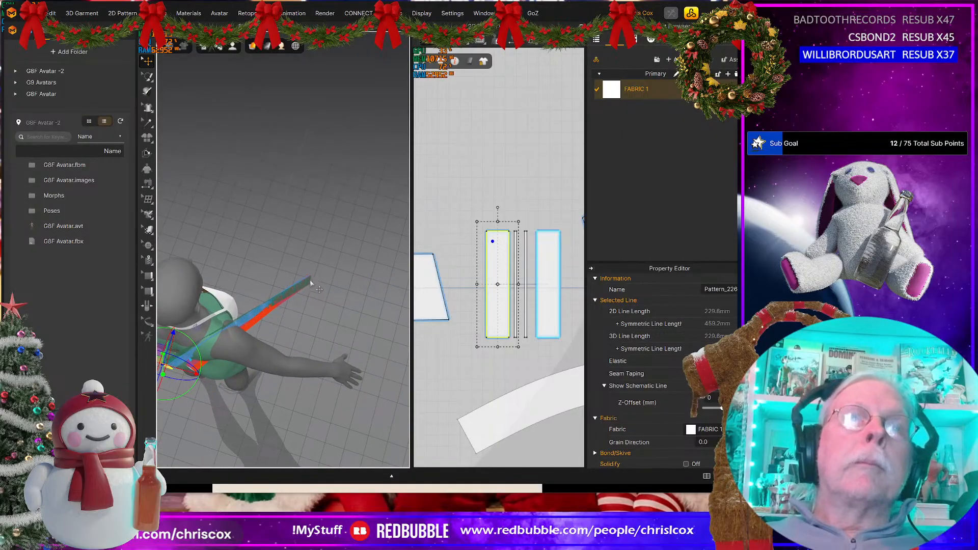
# Step: Move both 2 mm pieces behind the avatar's center back and lower the other closure strip to the back band's height
pyautogui.click(526, 290)
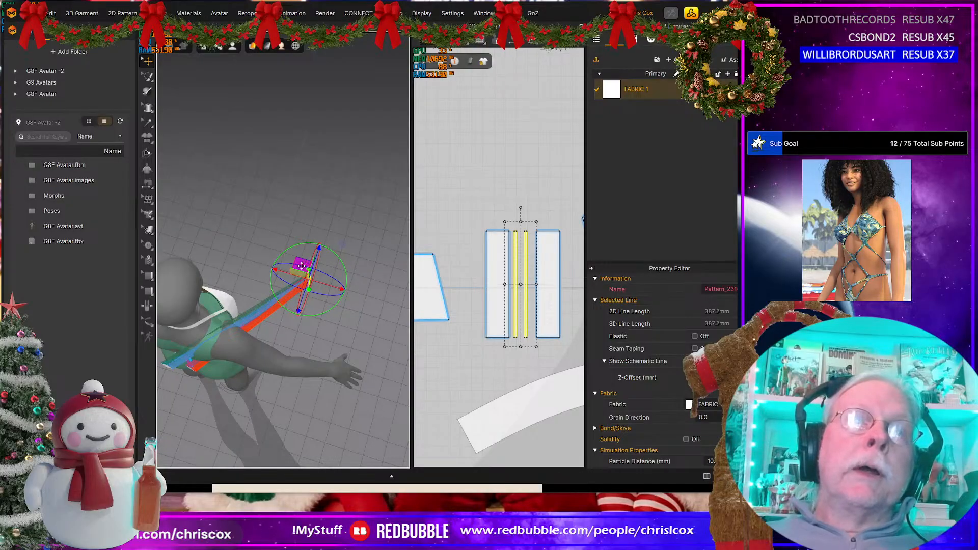
pyautogui.moveTo(301, 265); pyautogui.dragTo(169, 355)
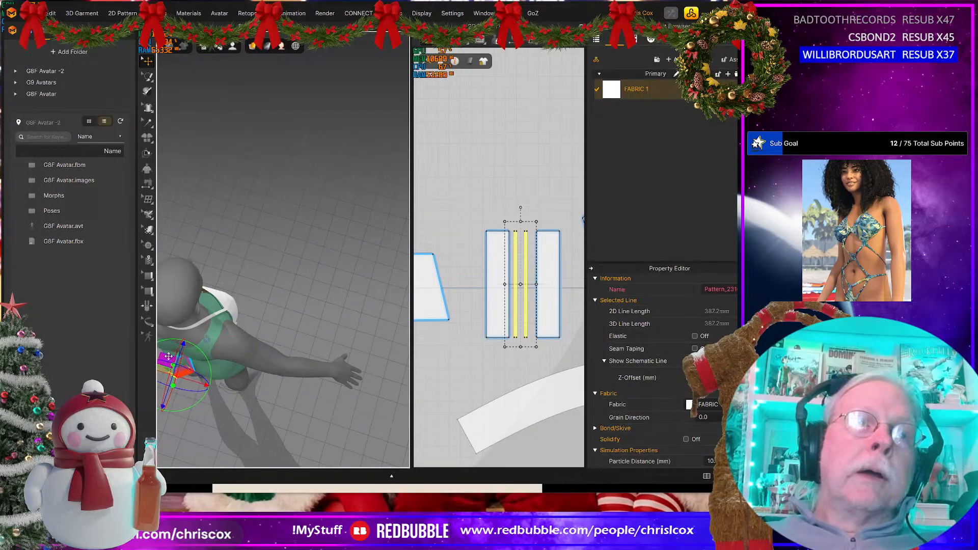
pyautogui.moveTo(168, 356); pyautogui.dragTo(265, 275, button='right')
pyautogui.moveTo(248, 234); pyautogui.dragTo(249, 351)
pyautogui.click(246, 257)
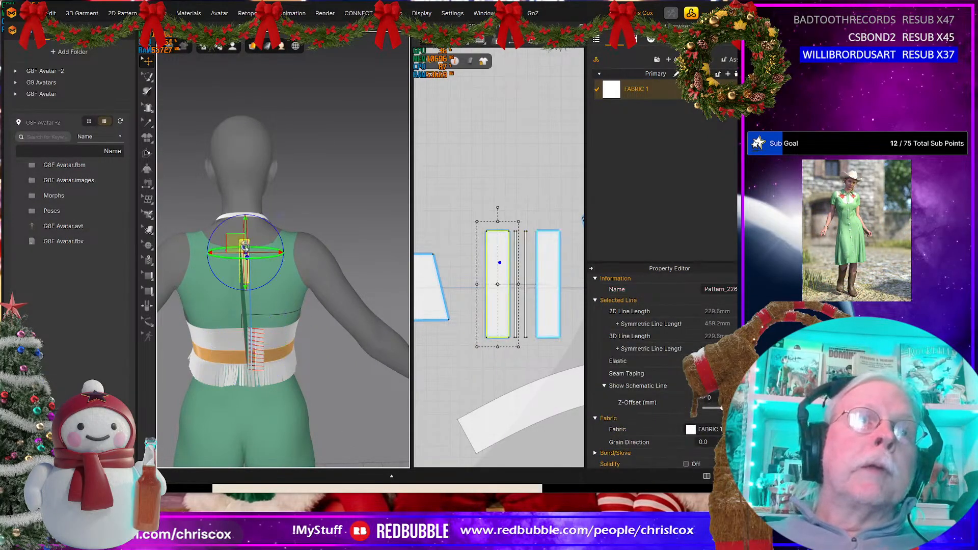
pyautogui.moveTo(246, 257); pyautogui.dragTo(224, 326)
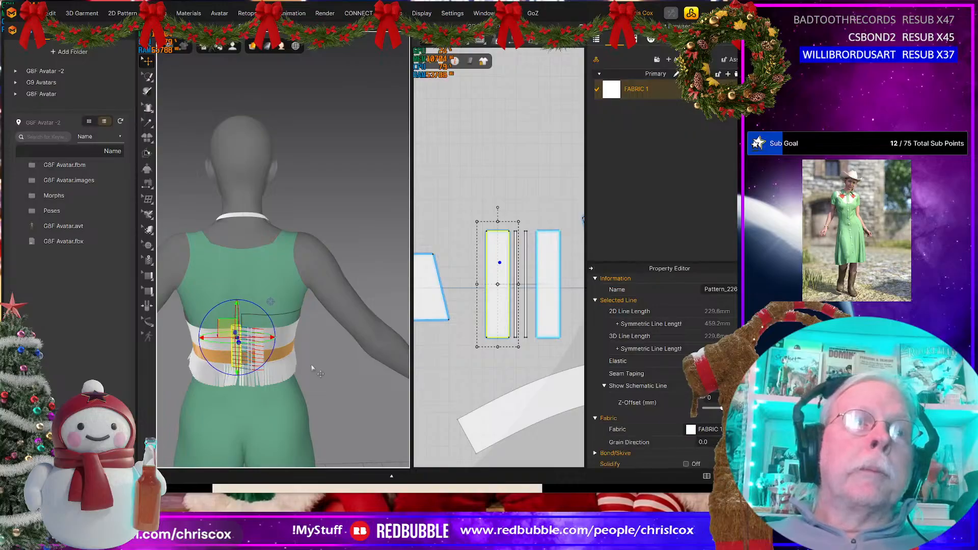
# Step: Freeze the neck straps and the cup panels on the front of the halter top
pyautogui.scroll(-2, 313, 368)
pyautogui.moveTo(314, 369); pyautogui.dragTo(162, 362, button='right')
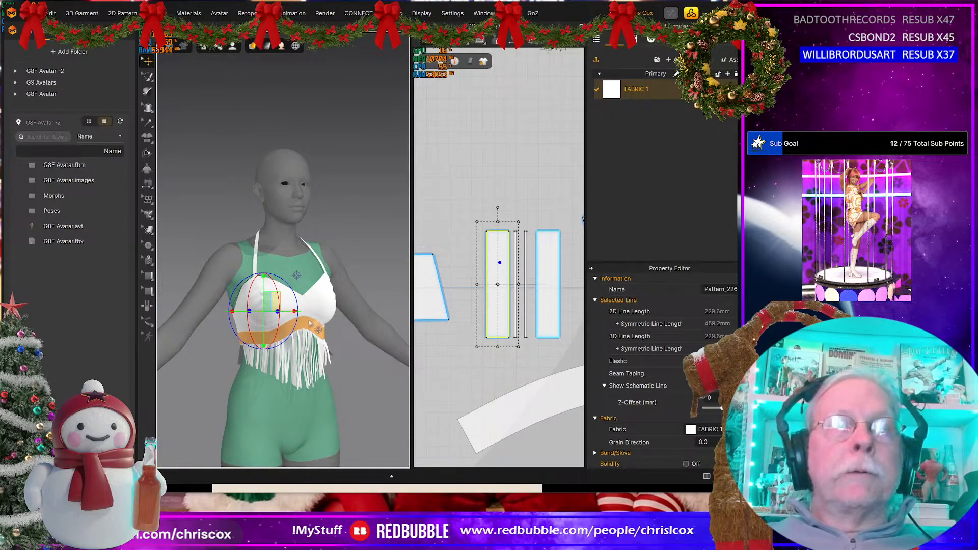
pyautogui.click(265, 267)
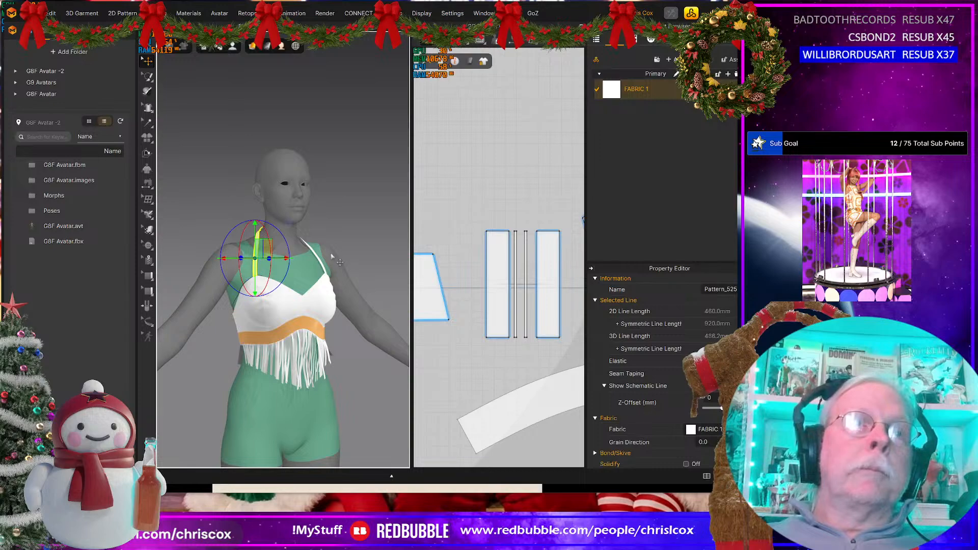
pyautogui.click(329, 270)
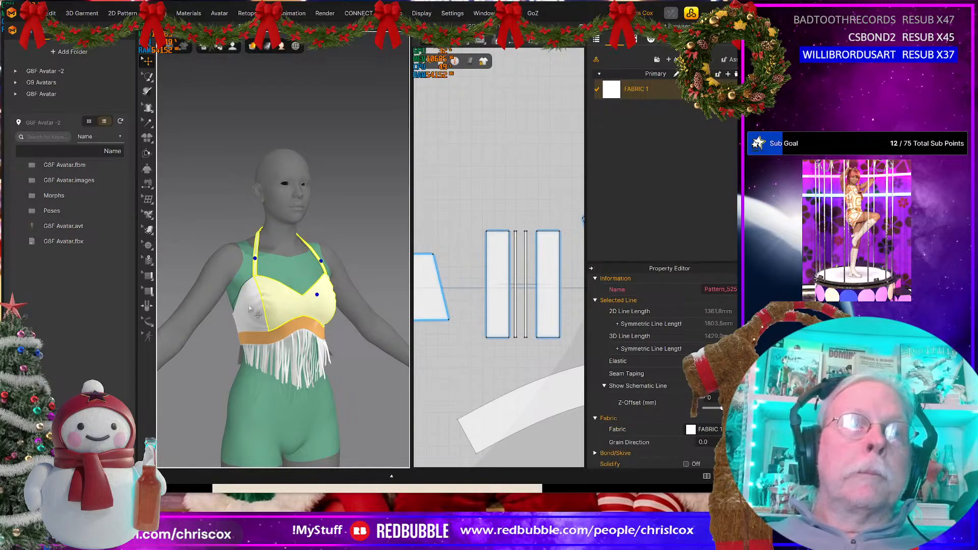
pyautogui.moveTo(322, 336); pyautogui.dragTo(309, 331, button='right')
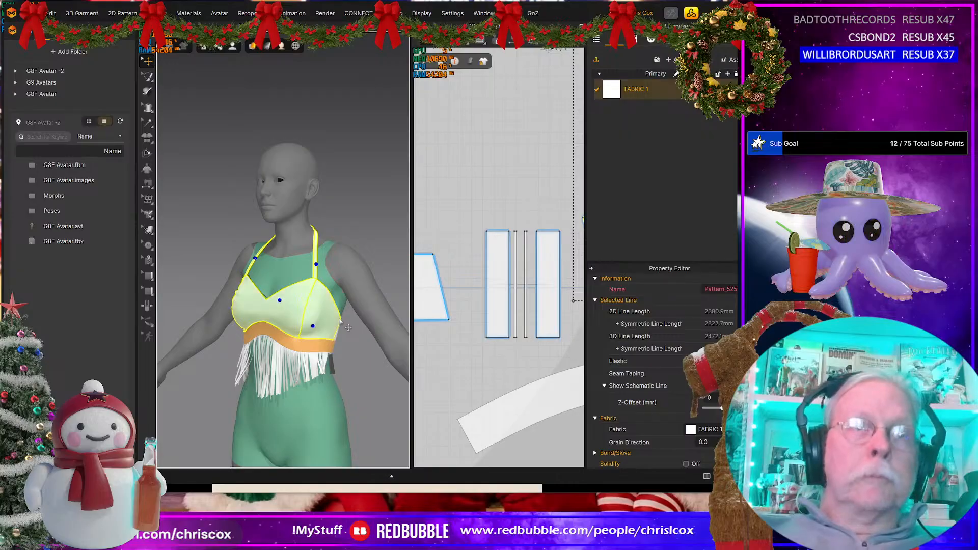
# Step: Simulate the garment and tug the orange band and center-back closure pieces until they settle against the back
pyautogui.moveTo(344, 320); pyautogui.dragTo(299, 259, button='right')
pyautogui.scroll(3, 302, 261)
pyautogui.moveTo(316, 278); pyautogui.dragTo(356, 223, button='middle')
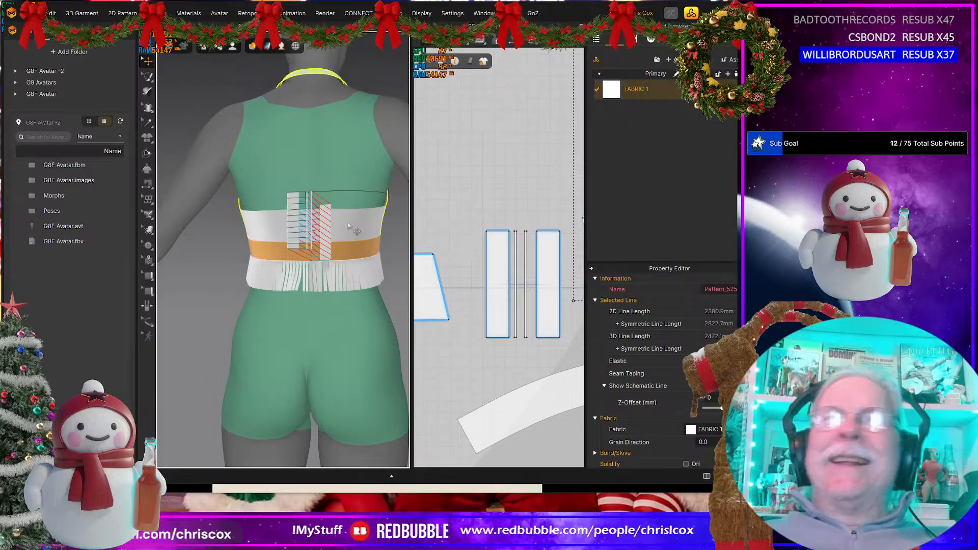
pyautogui.press('space')
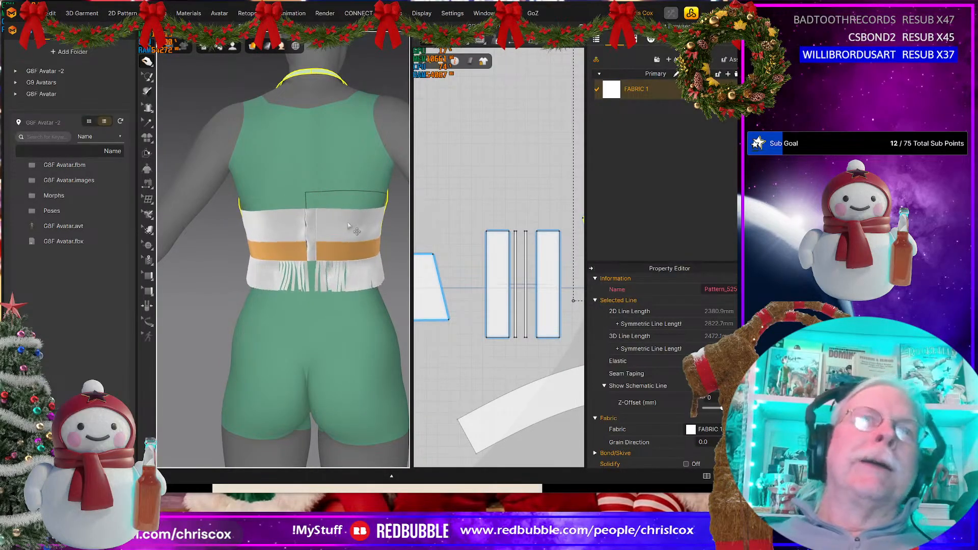
pyautogui.click(274, 245)
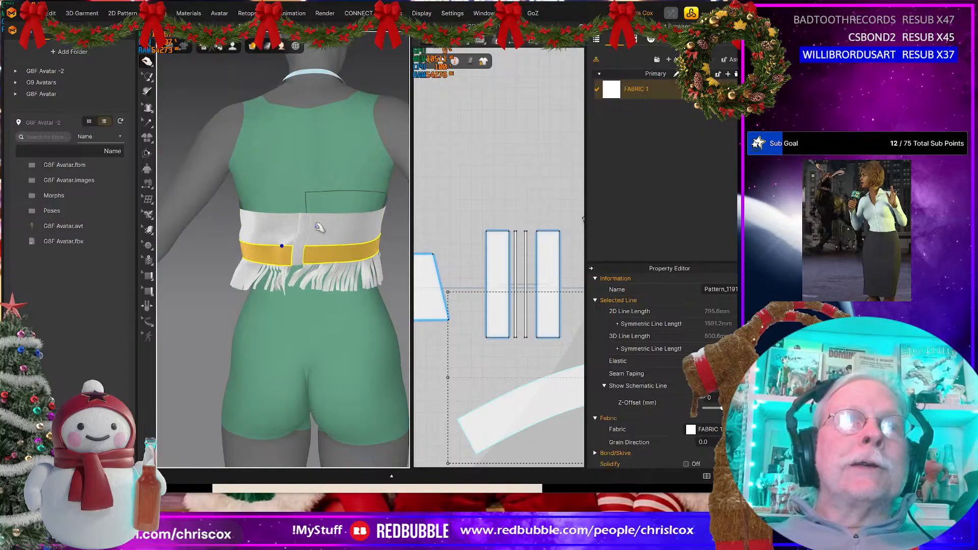
pyautogui.scroll(3, 332, 230)
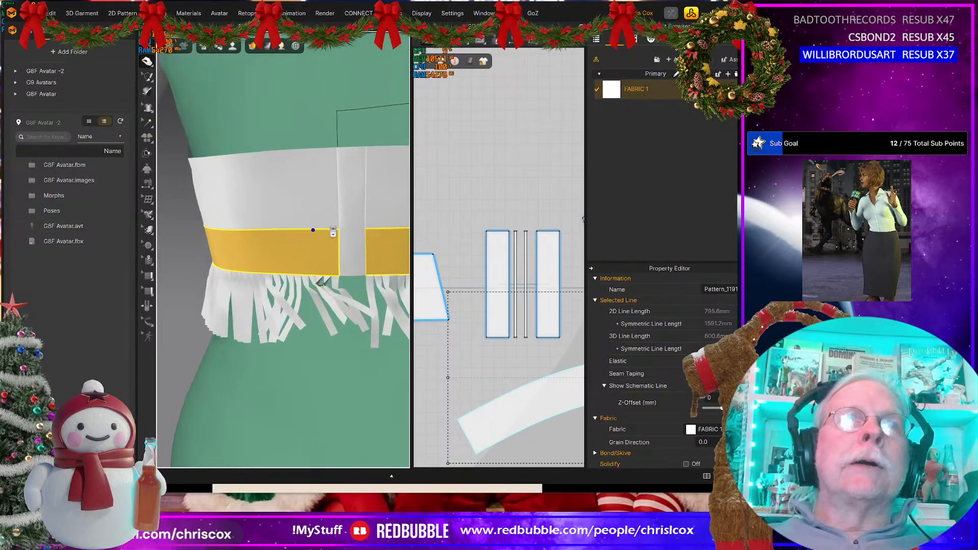
pyautogui.moveTo(338, 247); pyautogui.dragTo(274, 253, button='right')
pyautogui.click(337, 179)
pyautogui.moveTo(339, 184); pyautogui.dragTo(316, 192, button='right')
pyautogui.scroll(-5, 374, 223)
pyautogui.scroll(-5, 338, 234)
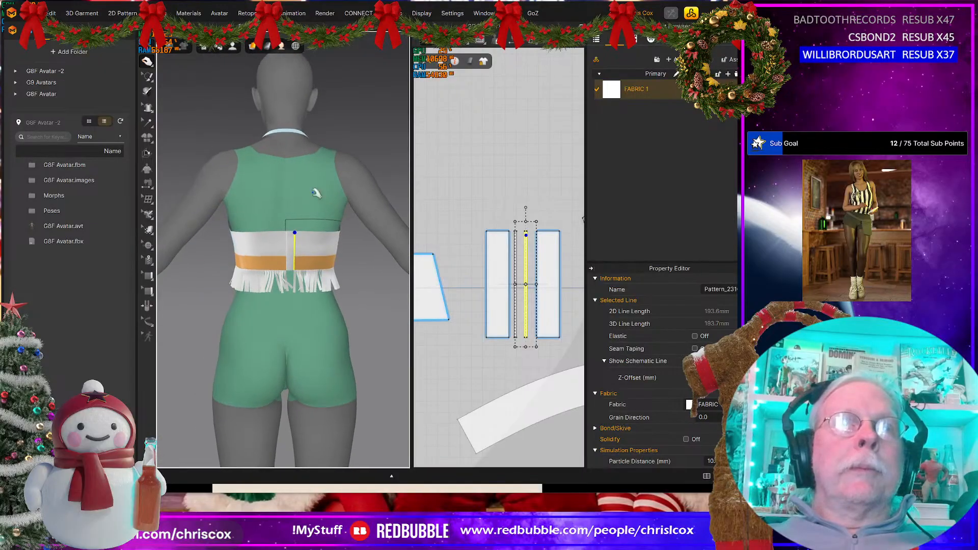
pyautogui.click(285, 131)
pyautogui.scroll(-1, 484, 237)
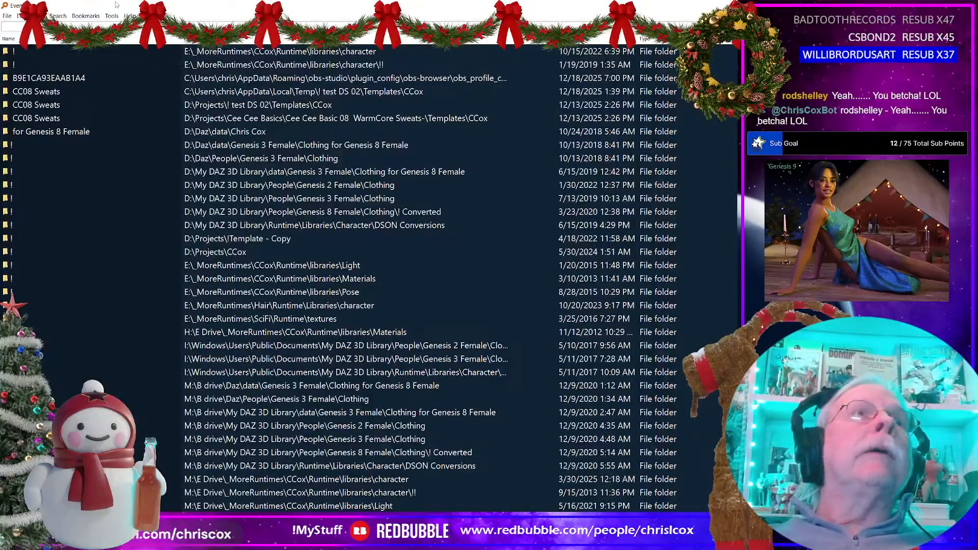
# Step: Move the file search window aside, bring up the Projects folder and sort its files with the newest modification date first
pyautogui.moveTo(117, 5); pyautogui.dragTo(835, 46)
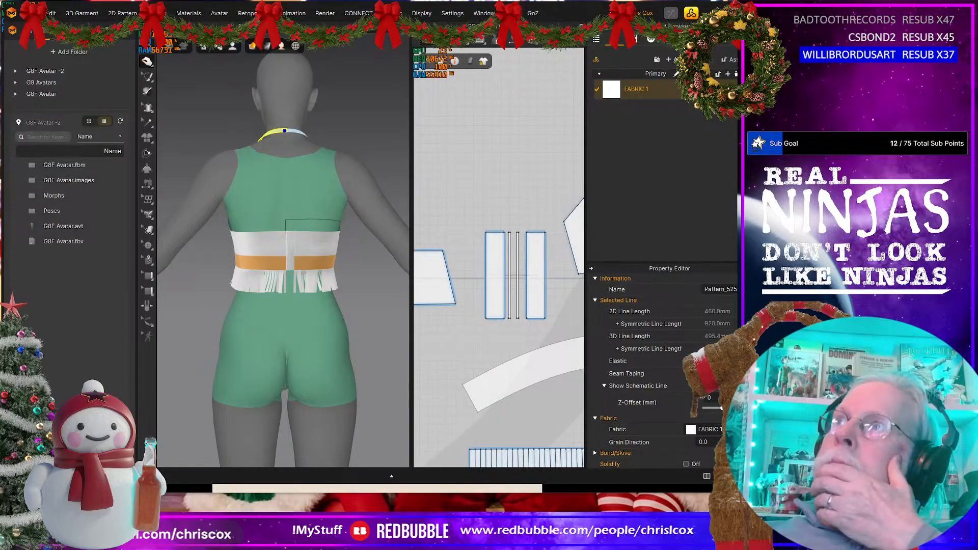
pyautogui.moveTo(733, 145); pyautogui.dragTo(313, 69)
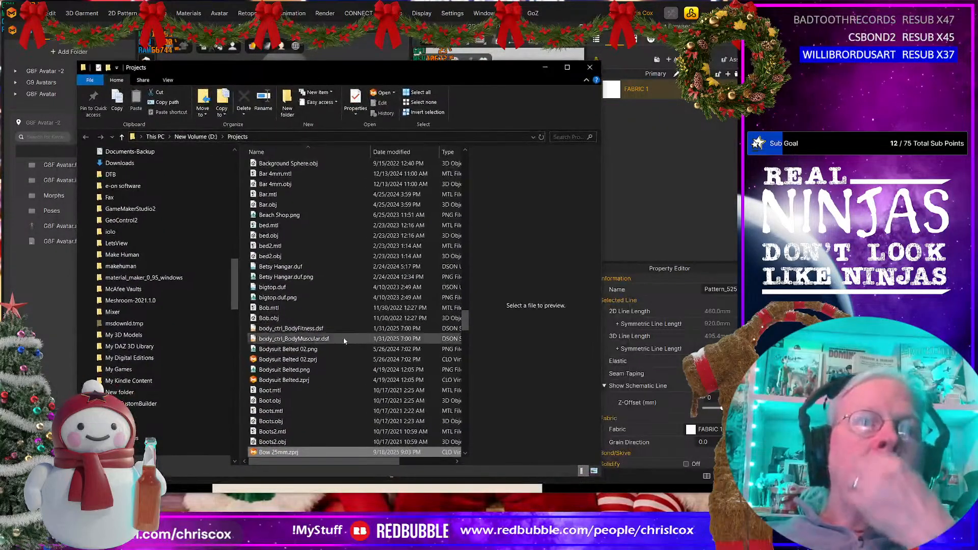
pyautogui.click(412, 149)
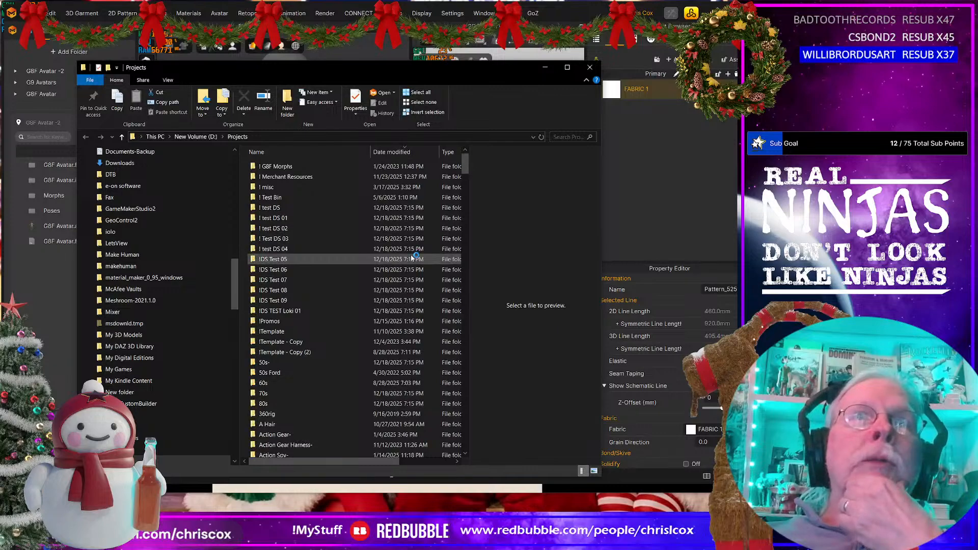
pyautogui.scroll(-6, 413, 257)
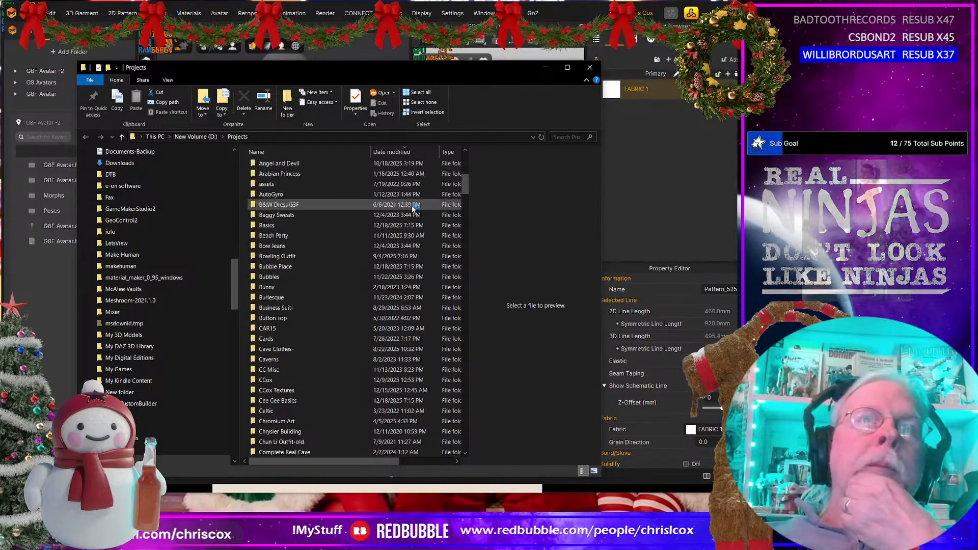
pyautogui.click(398, 152)
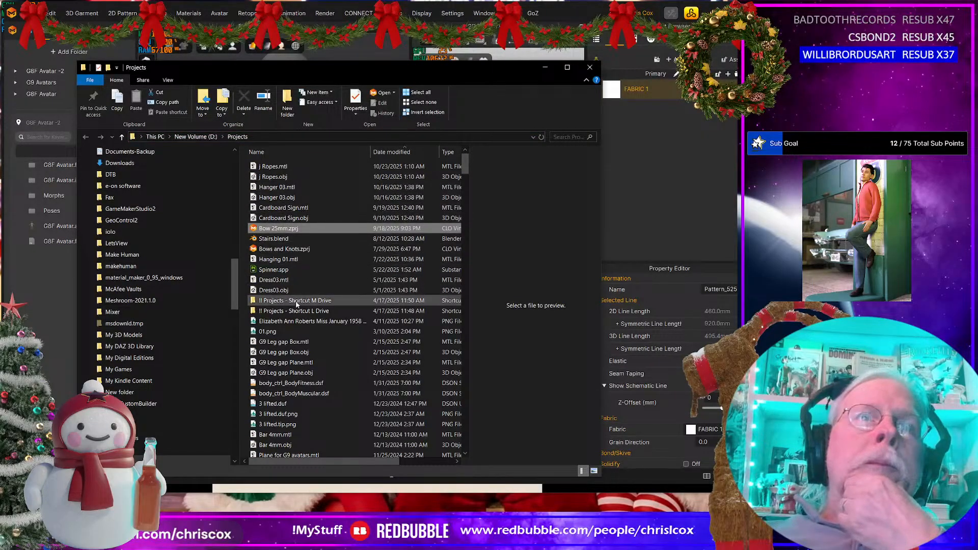
pyautogui.scroll(-2, 297, 305)
pyautogui.scroll(1, 294, 316)
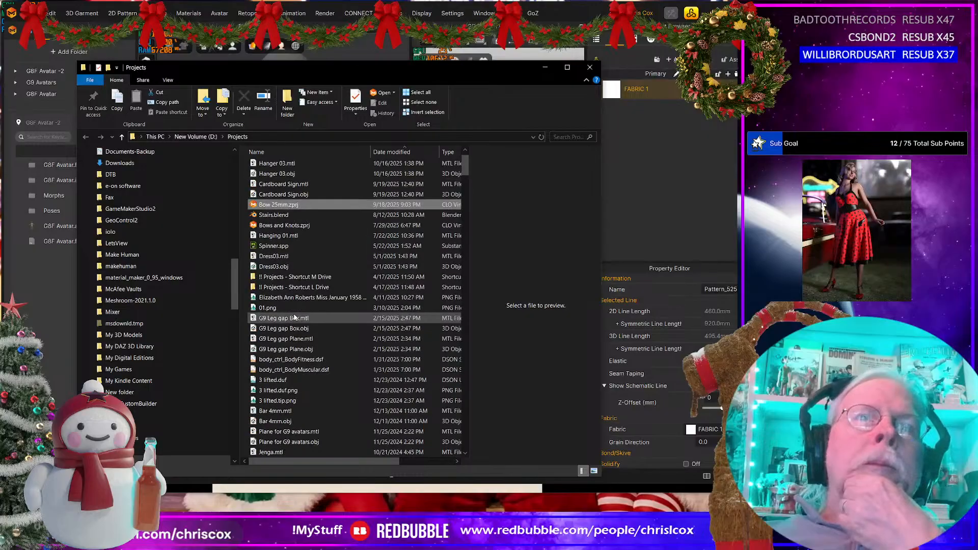
# Step: Open Bows and Knots.zprj from the Projects folder and minimize the folder window
pyautogui.click(278, 204)
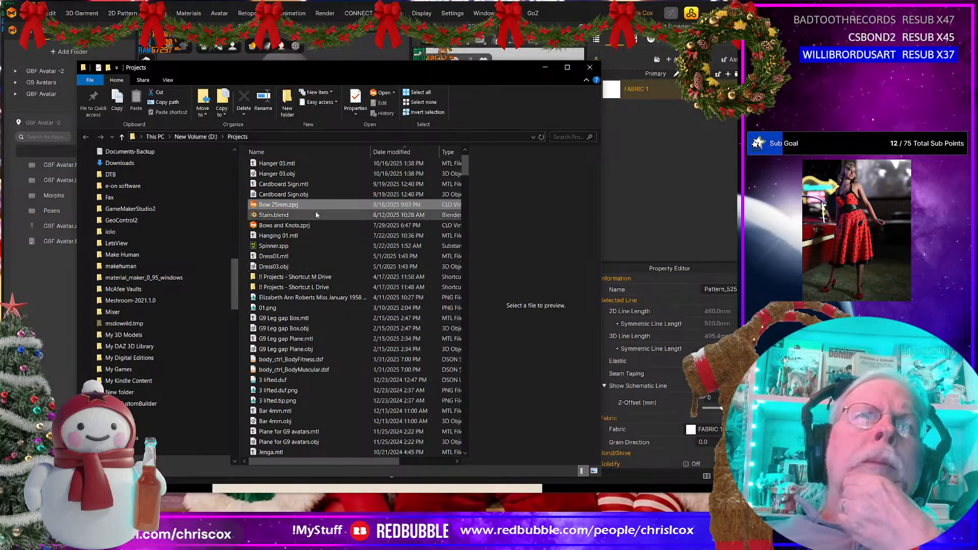
pyautogui.click(288, 227)
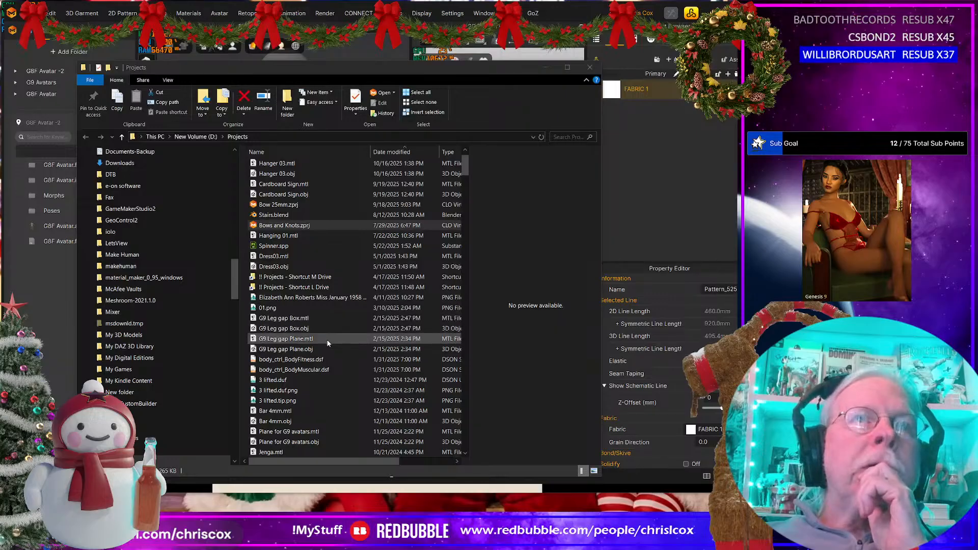
pyautogui.scroll(-1, 327, 344)
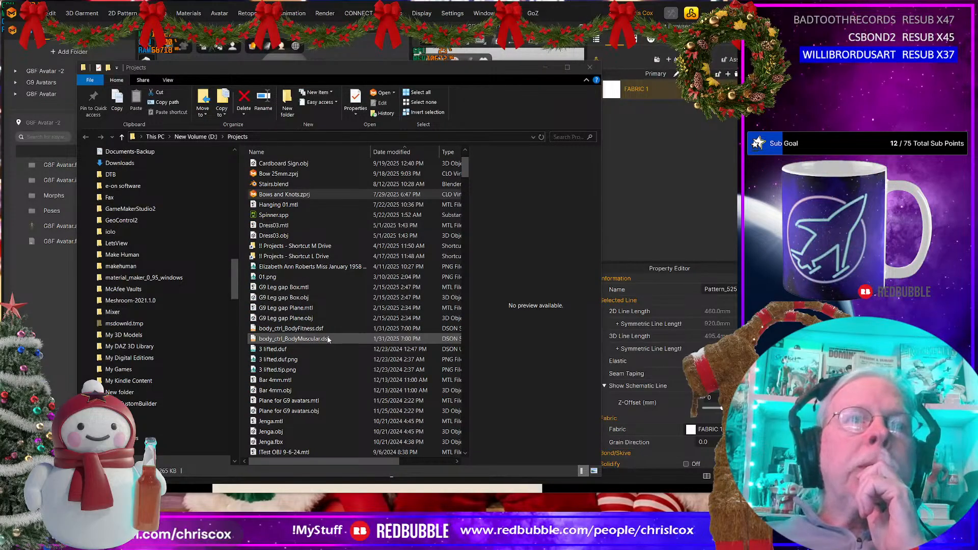
pyautogui.click(545, 68)
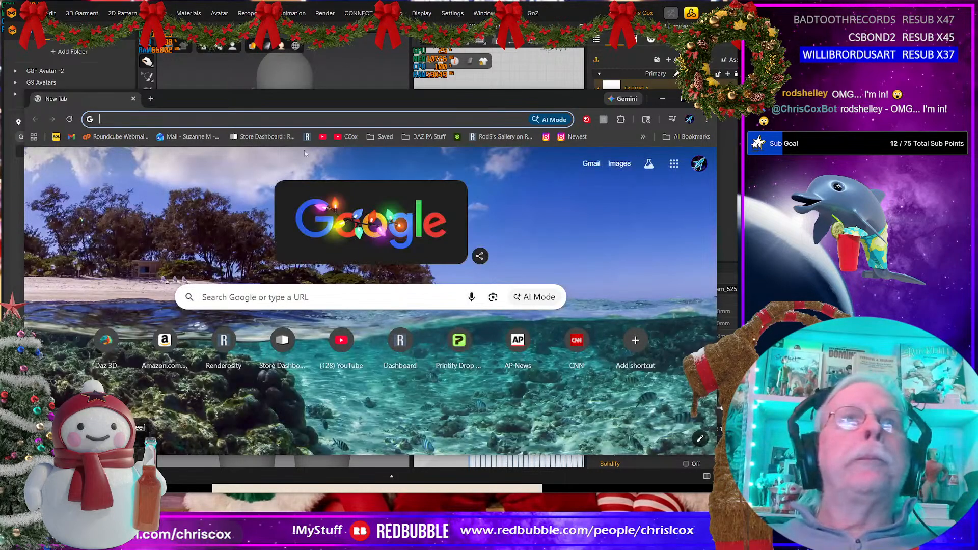
# Step: Open the Instagram following feed in the browser, and decline recovering the autosave file in Marvelous Designer
pyautogui.click(564, 136)
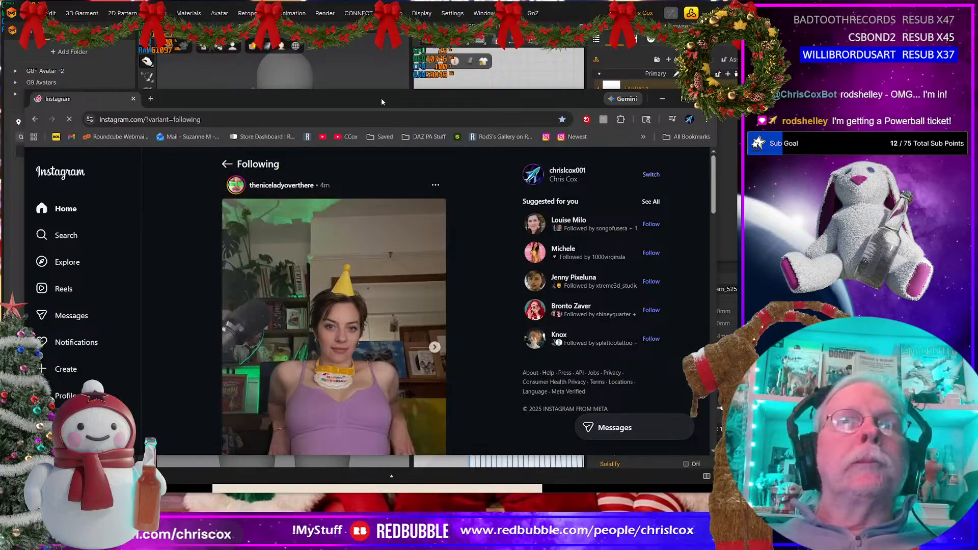
pyautogui.moveTo(383, 102); pyautogui.dragTo(385, 3)
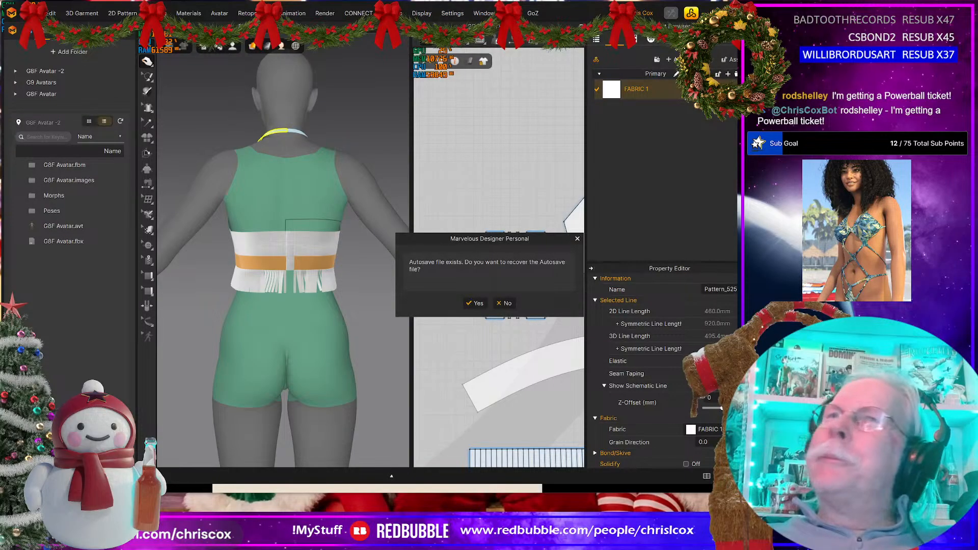
pyautogui.click(502, 303)
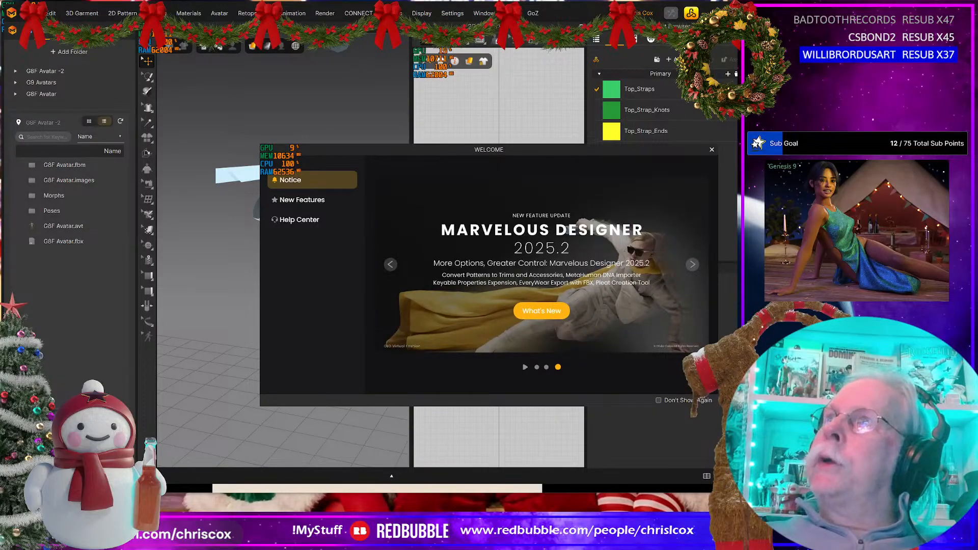
# Step: Follow the viewer's Instagram profile and copy the profile page's address from the browser
pyautogui.moveTo(957, 55); pyautogui.dragTo(239, 81)
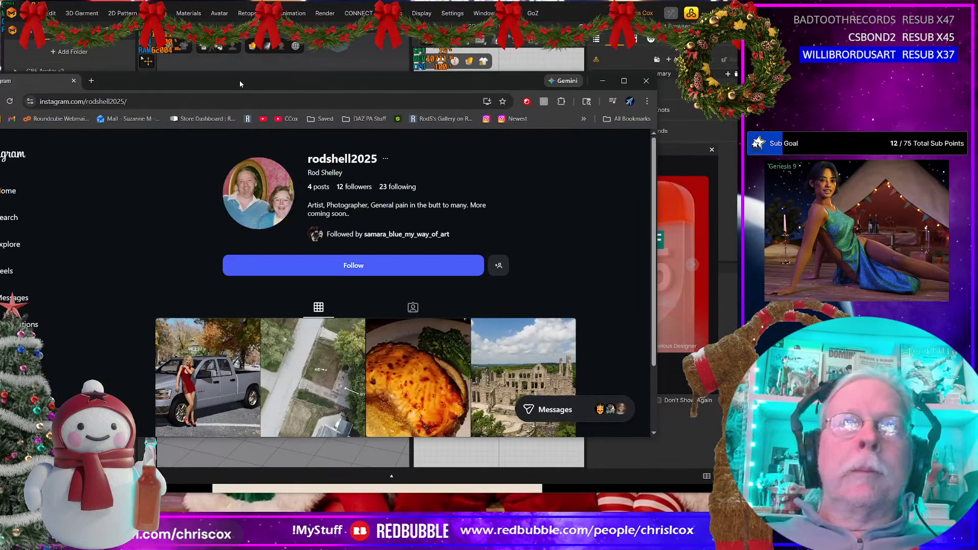
pyautogui.click(383, 268)
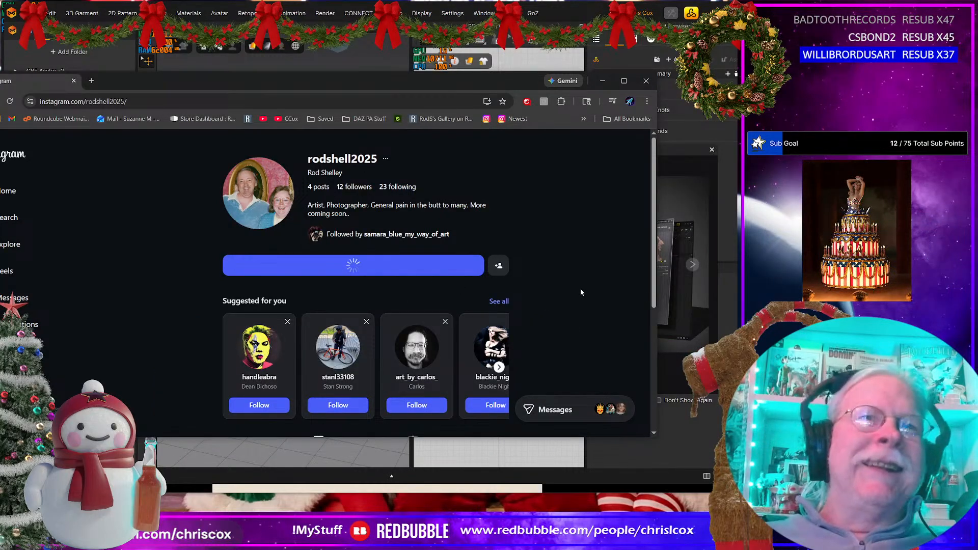
pyautogui.click(143, 102)
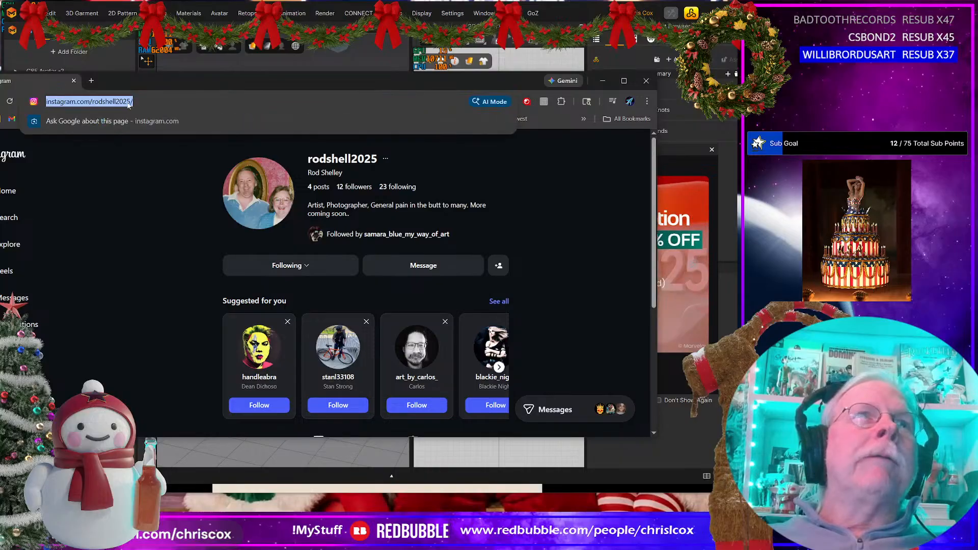
pyautogui.rightClick(121, 101)
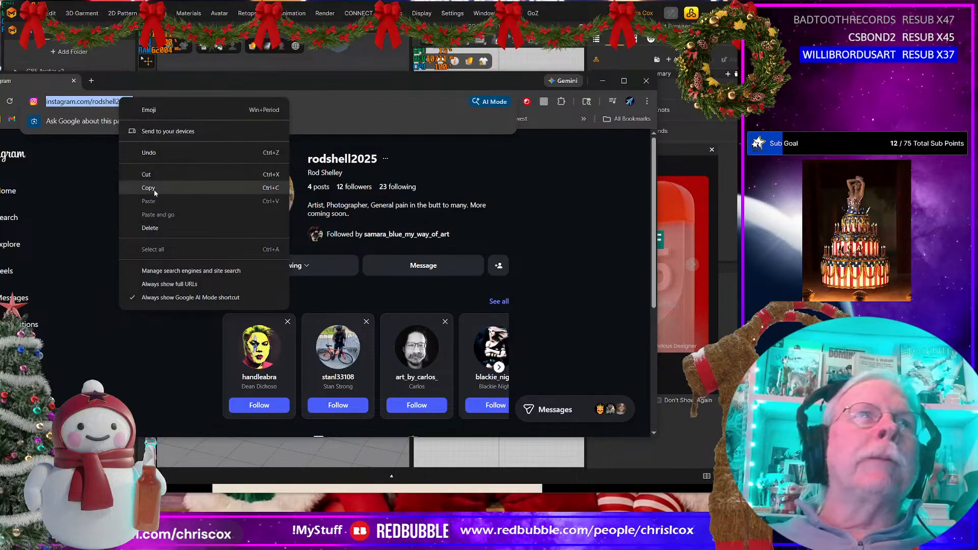
pyautogui.click(154, 189)
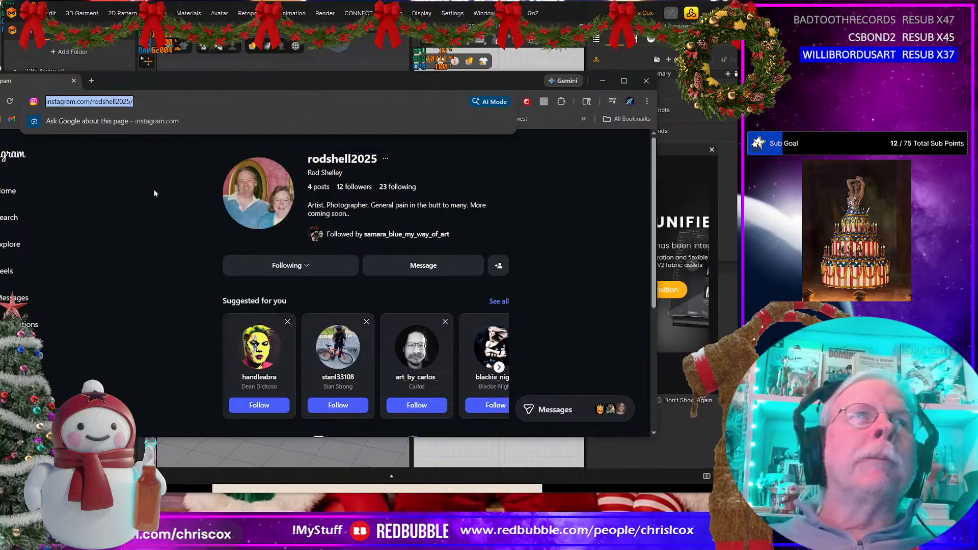
pyautogui.click(602, 80)
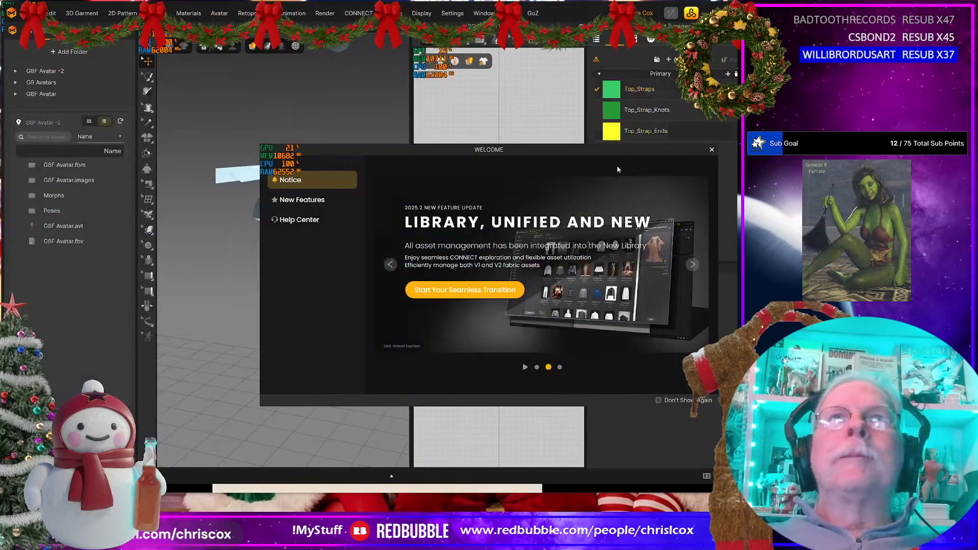
# Step: Dismiss the Marvelous Designer welcome window and examine the end widths of the short and long strap patterns in the 2D view
pyautogui.click(712, 150)
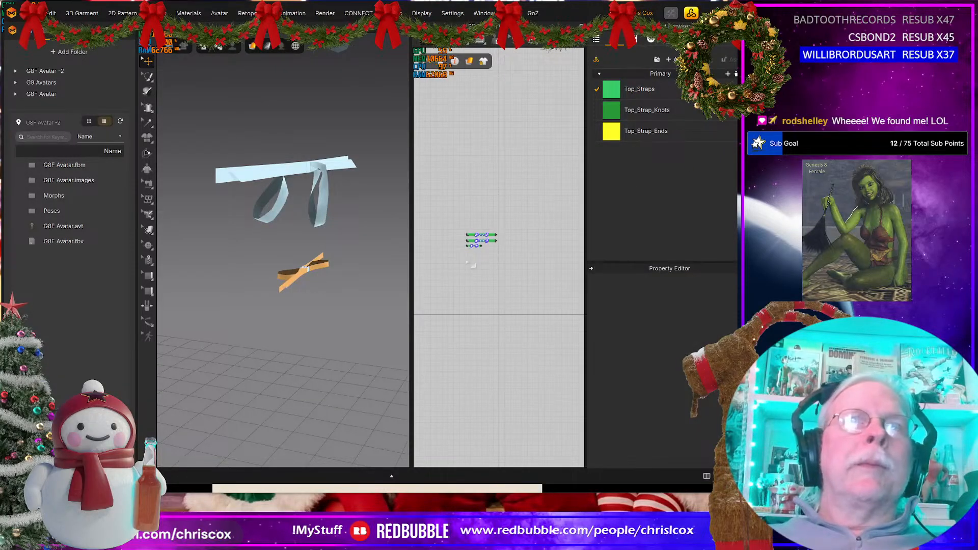
pyautogui.click(473, 245)
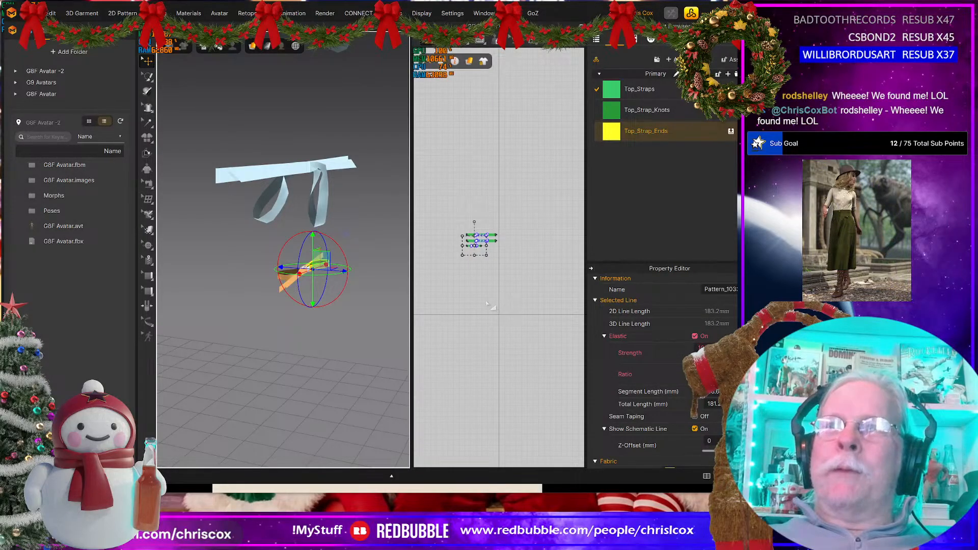
pyautogui.scroll(3, 477, 249)
pyautogui.scroll(3, 478, 248)
pyautogui.scroll(2, 465, 174)
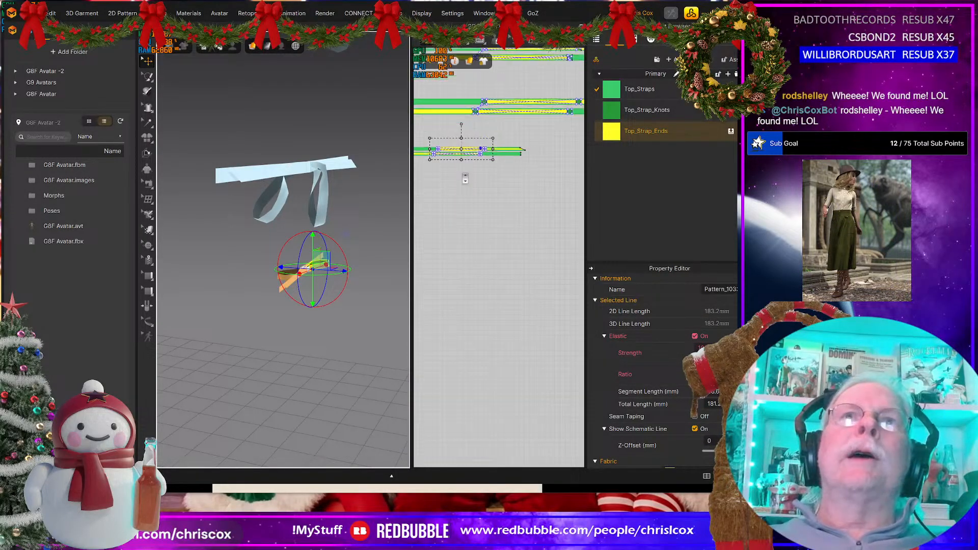
pyautogui.scroll(3, 465, 162)
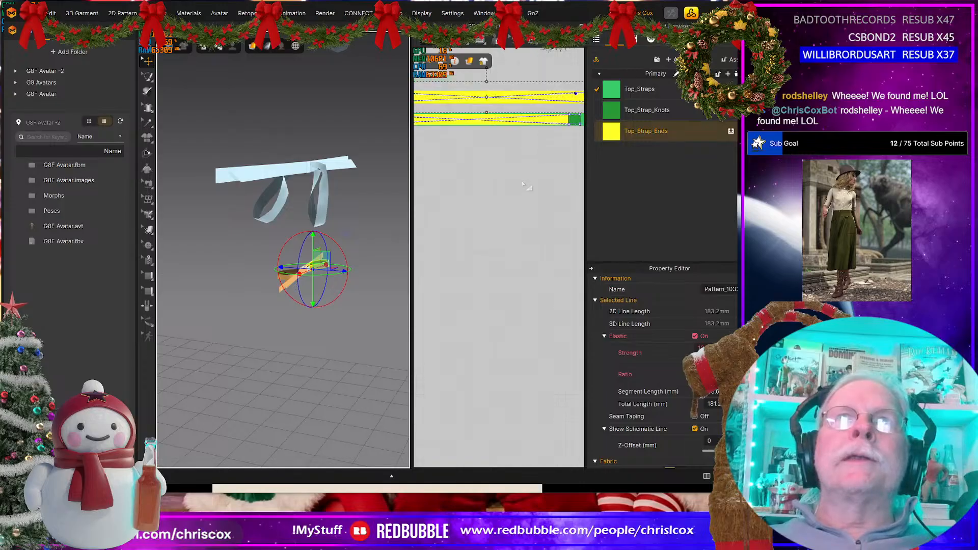
pyautogui.moveTo(526, 185); pyautogui.dragTo(348, 341, button='middle')
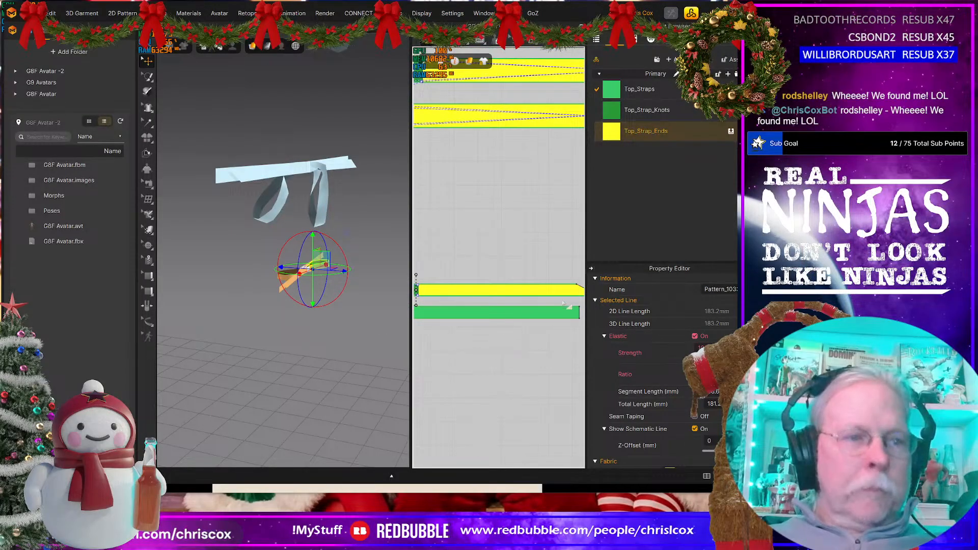
pyautogui.click(580, 312)
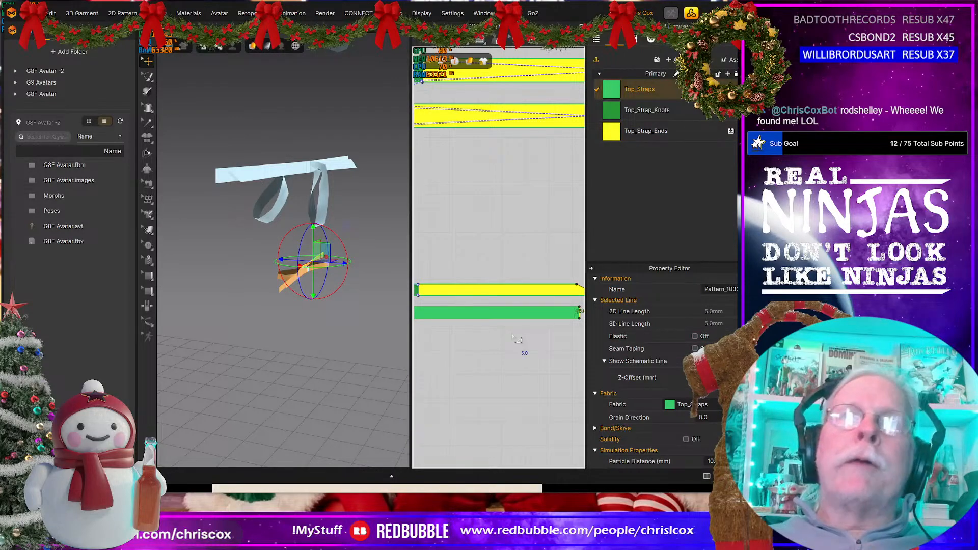
pyautogui.scroll(-2, 514, 338)
pyautogui.scroll(-3, 514, 338)
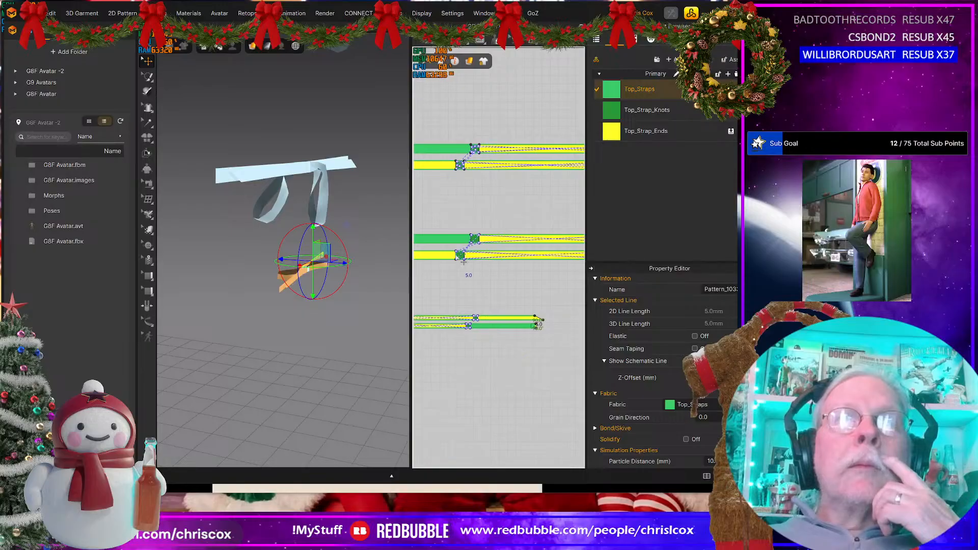
pyautogui.click(461, 259)
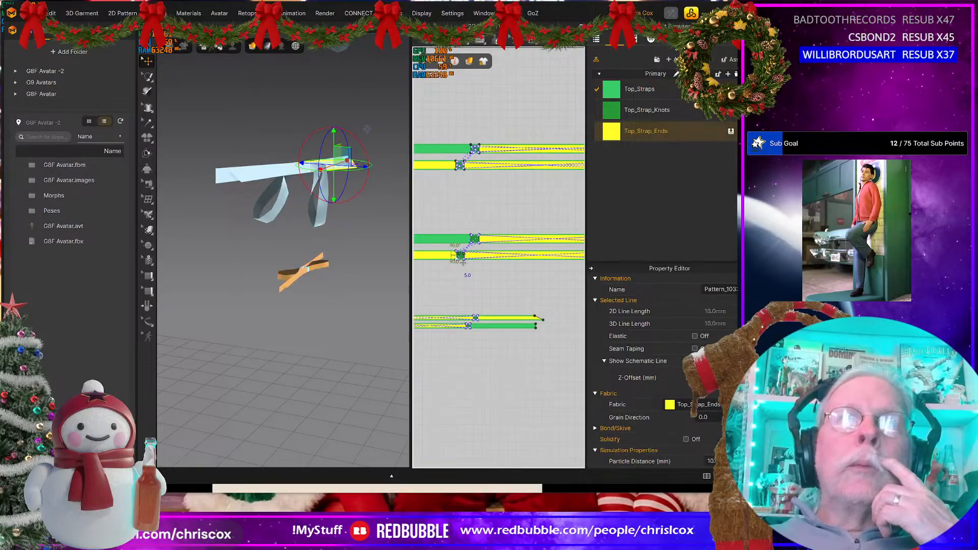
pyautogui.scroll(-6, 453, 280)
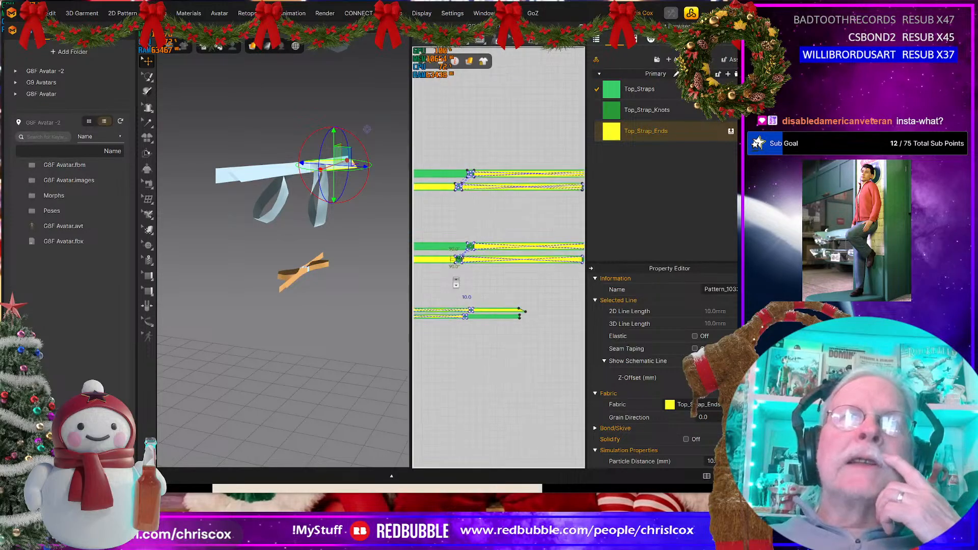
pyautogui.moveTo(441, 257); pyautogui.dragTo(474, 253, button='middle')
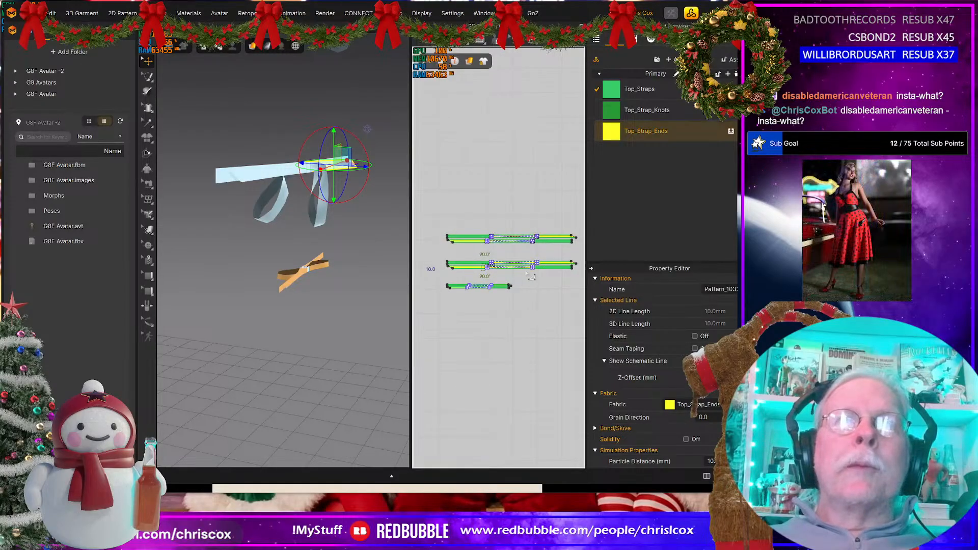
# Step: Delete the uppermost set of long strap patterns from the 2D view
pyautogui.moveTo(416, 251); pyautogui.dragTo(588, 281)
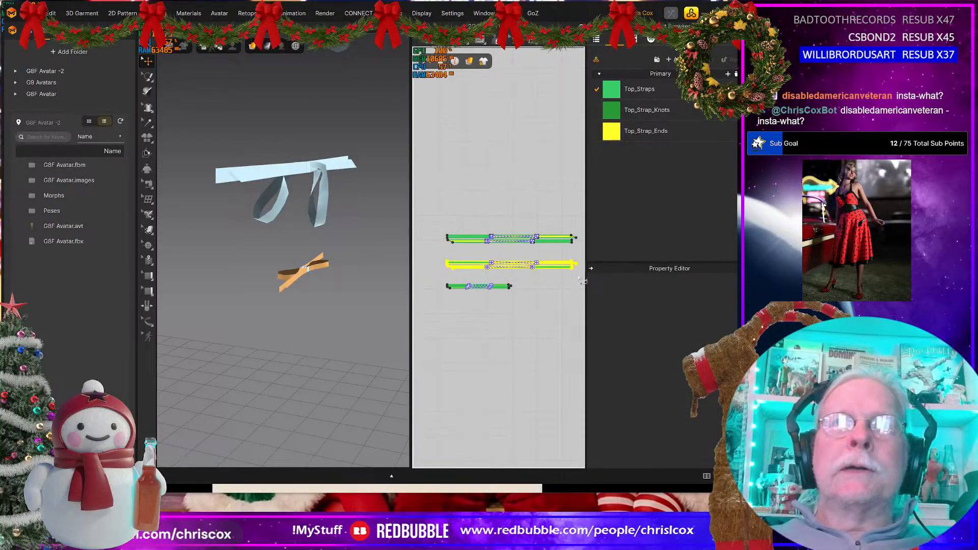
pyautogui.moveTo(423, 223); pyautogui.dragTo(582, 249)
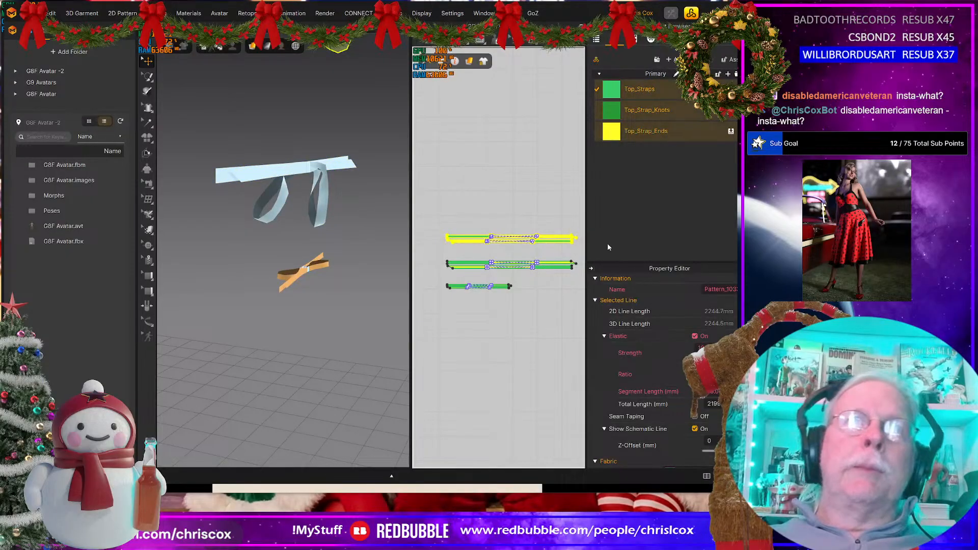
pyautogui.scroll(4, 456, 245)
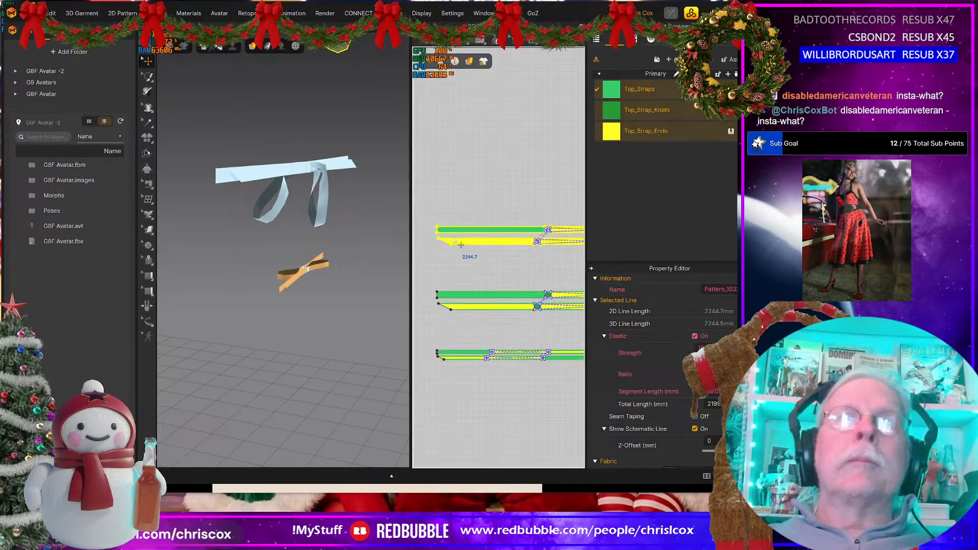
pyautogui.scroll(-3, 468, 249)
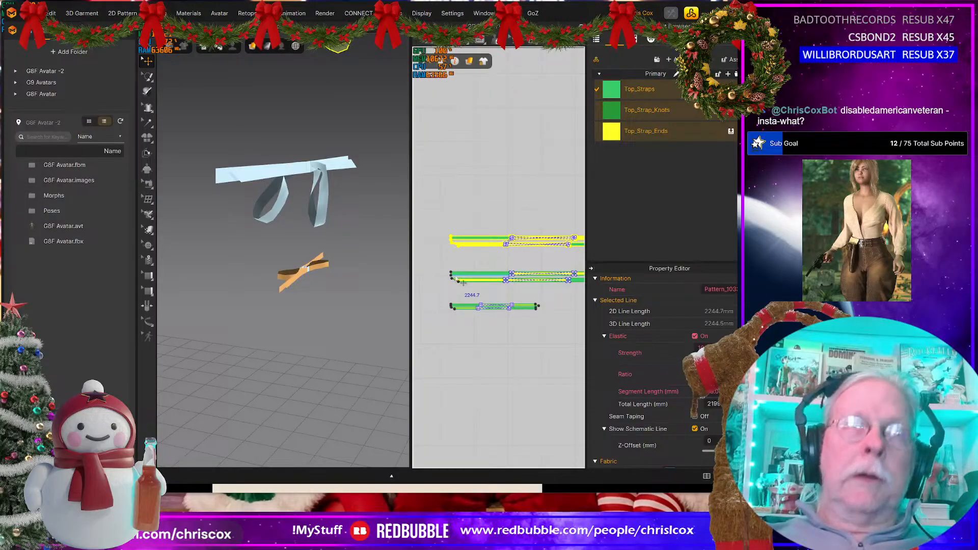
pyautogui.press('Delete')
# Step: Delete the short strap patterns below the long ones in the 2D view, leaving one long strap set
pyautogui.click(460, 308)
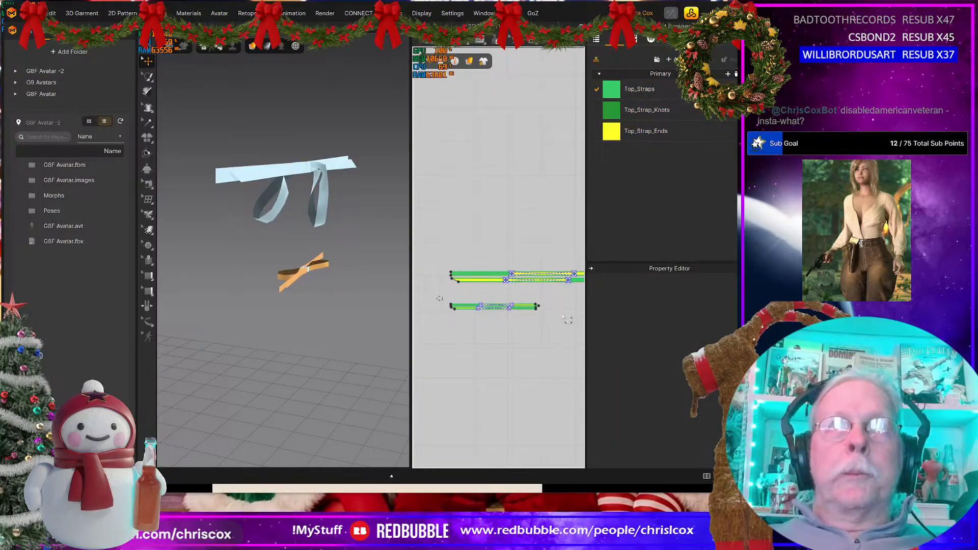
pyautogui.moveTo(562, 316); pyautogui.dragTo(562, 316)
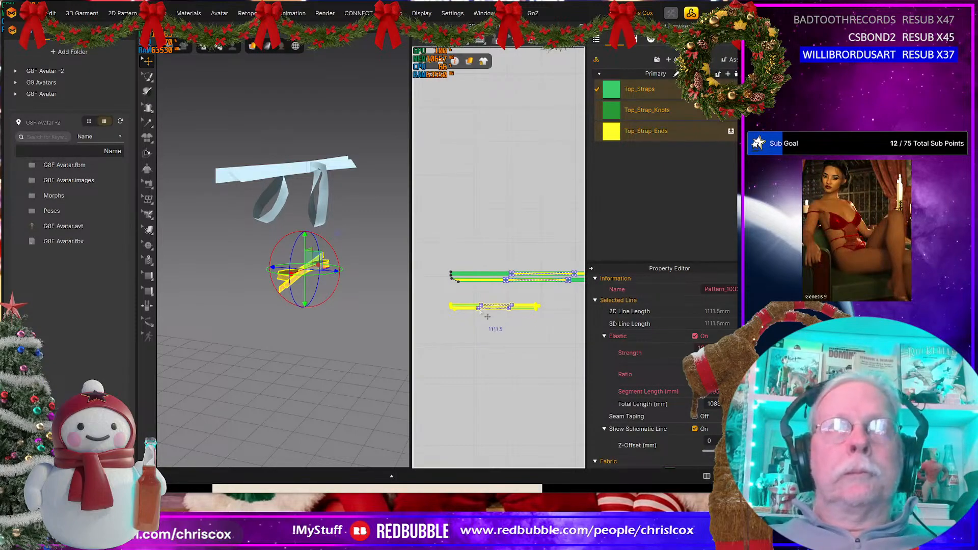
pyautogui.press('Delete')
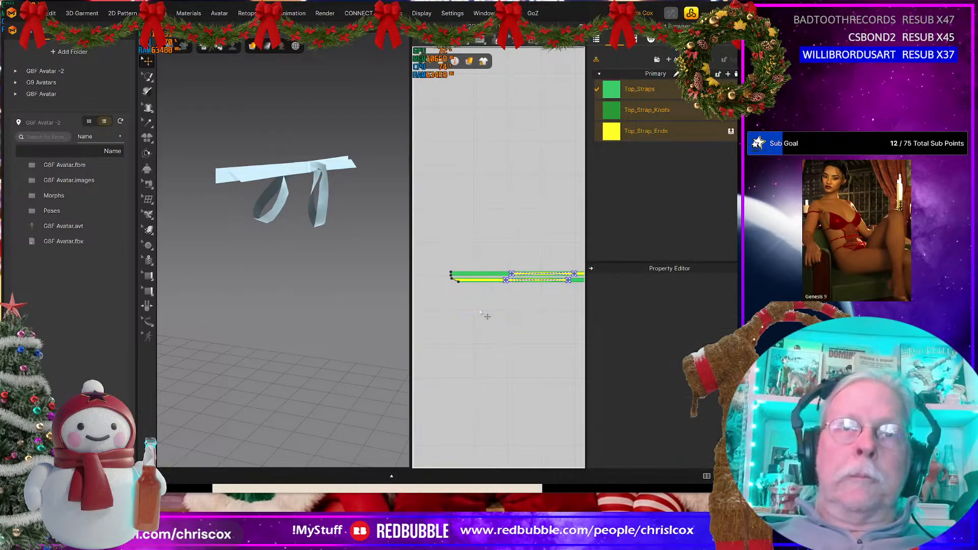
pyautogui.moveTo(479, 312); pyautogui.dragTo(440, 345, button='middle')
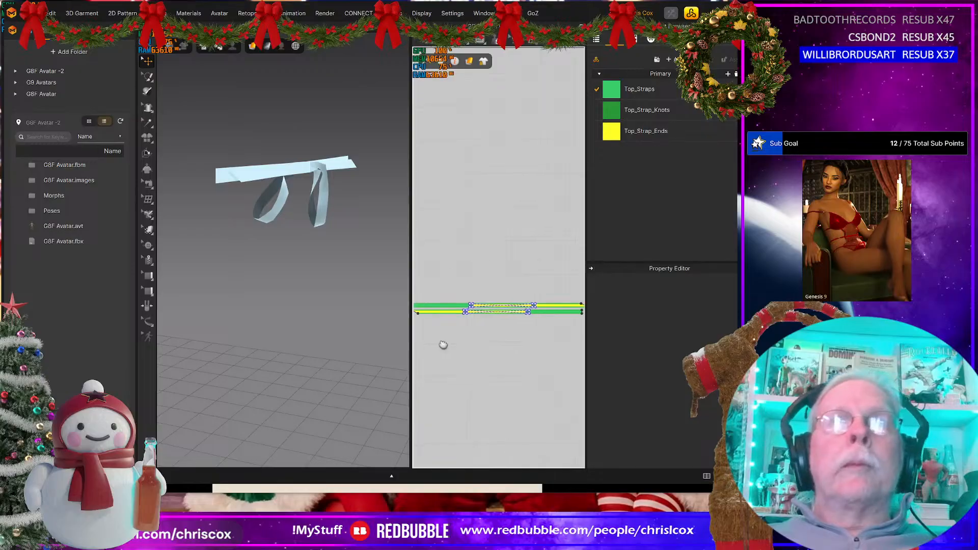
pyautogui.click(32, 13)
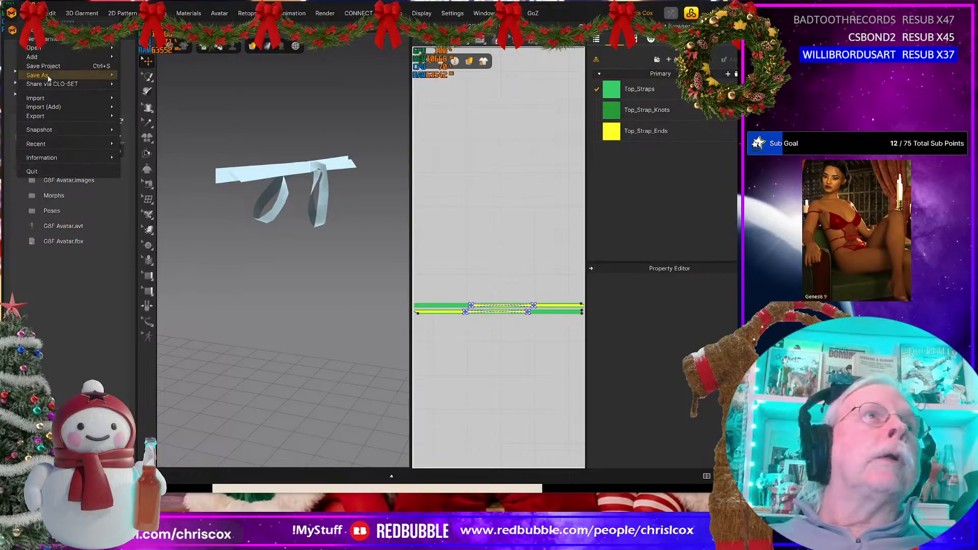
pyautogui.moveTo(49, 75)
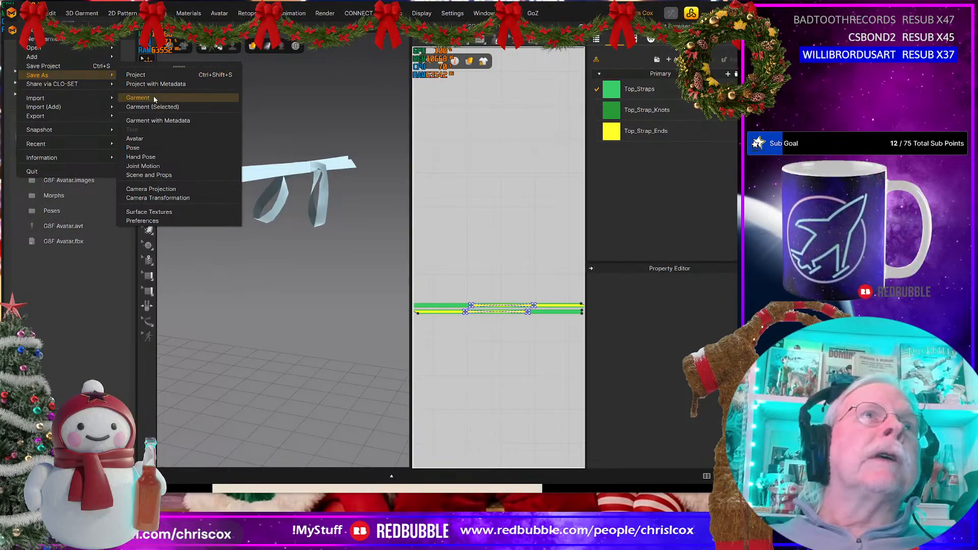
pyautogui.click(138, 98)
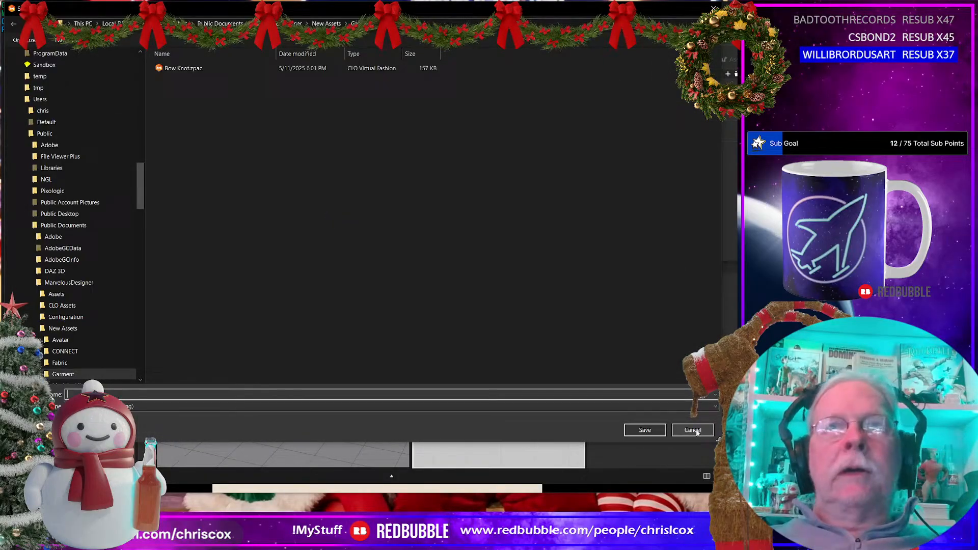
pyautogui.click(692, 430)
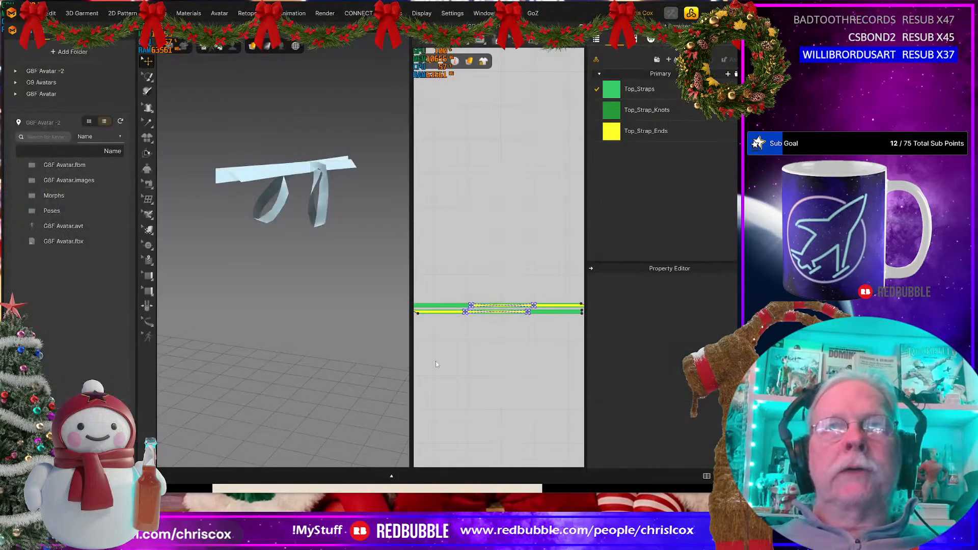
pyautogui.click(26, 12)
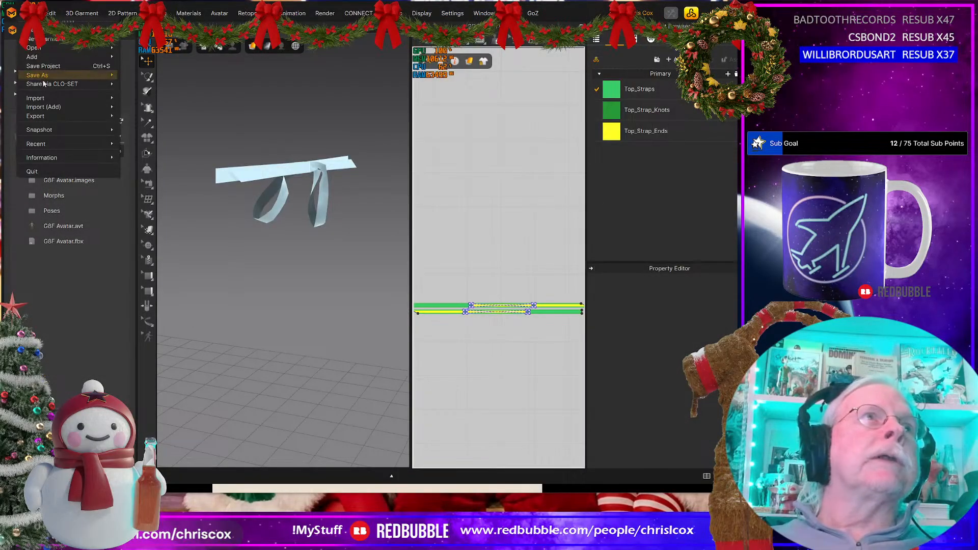
pyautogui.moveTo(68, 78)
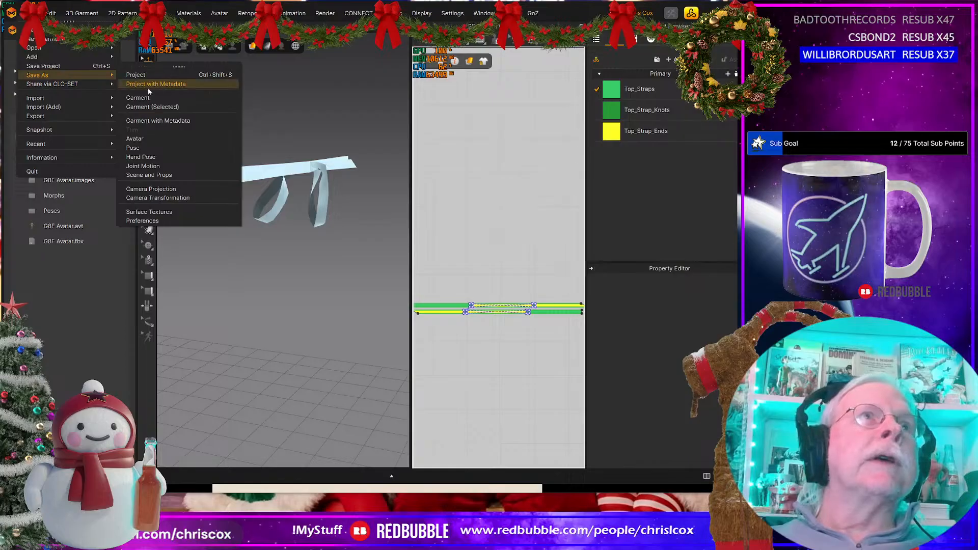
pyautogui.click(152, 106)
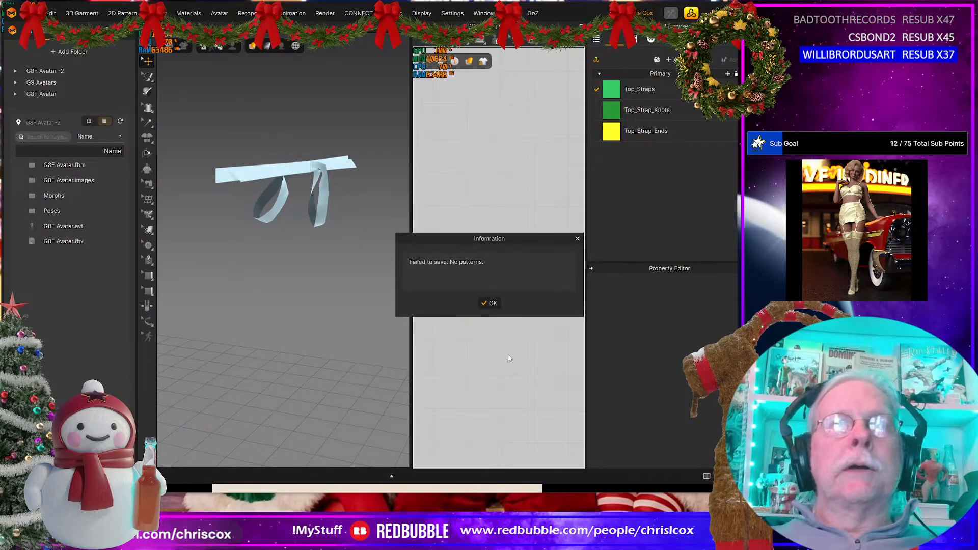
pyautogui.click(489, 301)
# Step: Select all the remaining long strap patterns and save the selection as a garment file named Bow Knot 10mm
pyautogui.scroll(-2, 514, 377)
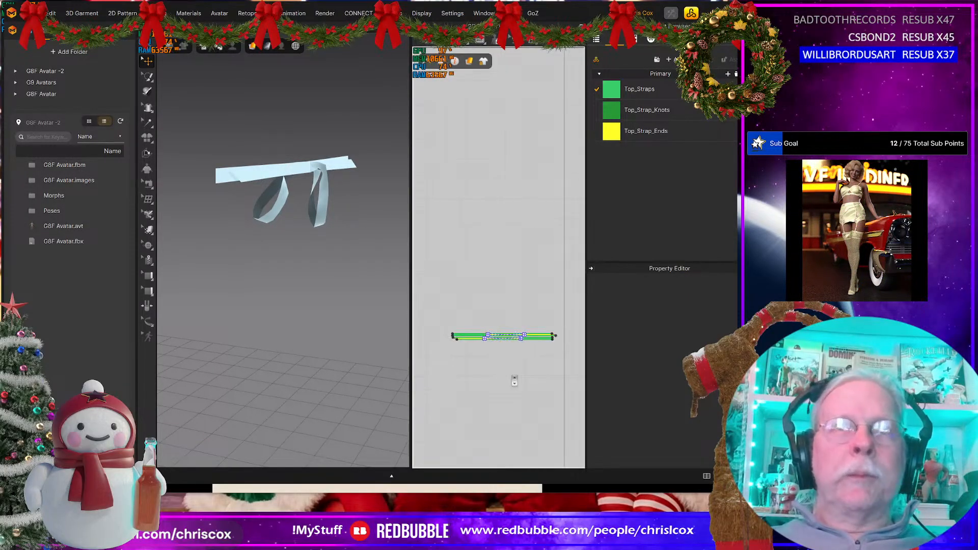
pyautogui.moveTo(436, 312); pyautogui.dragTo(573, 355)
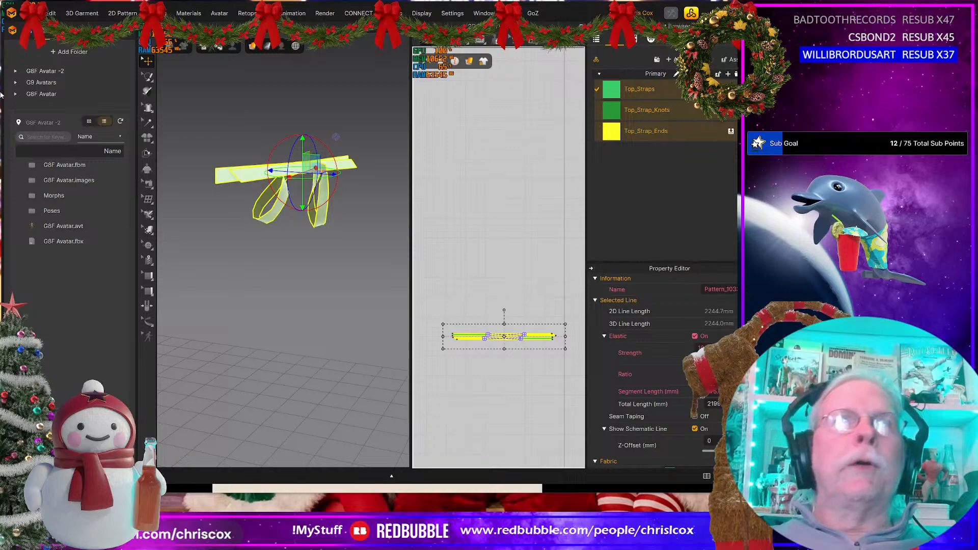
pyautogui.click(33, 13)
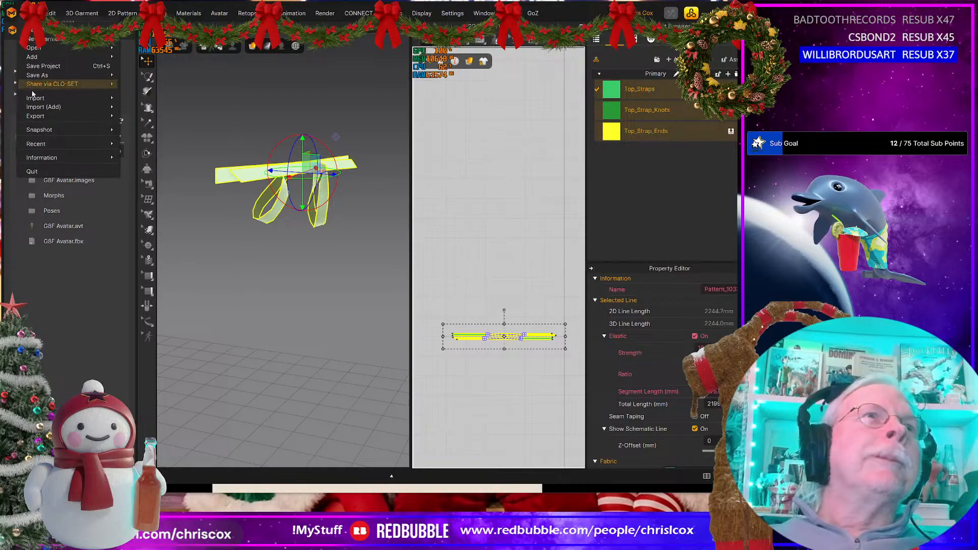
pyautogui.moveTo(40, 115)
pyautogui.moveTo(76, 75)
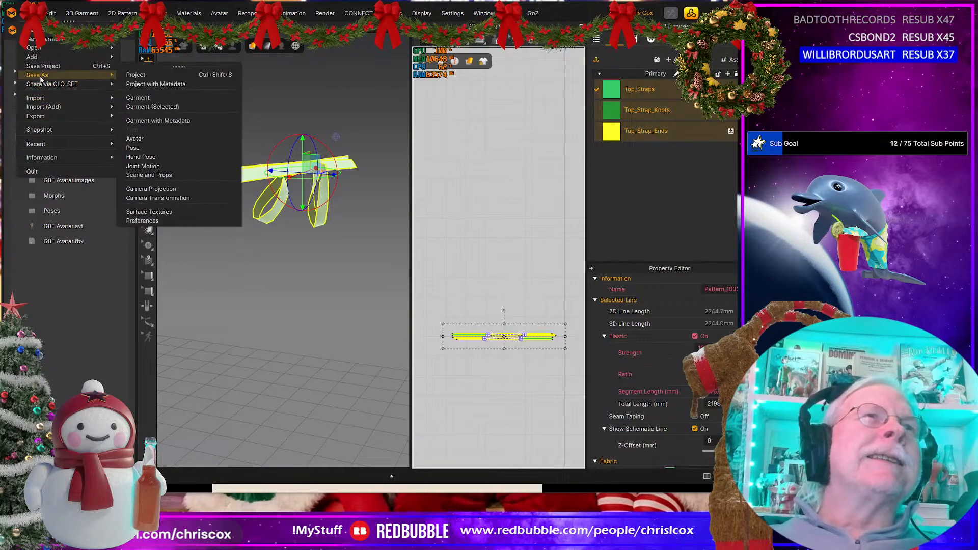
pyautogui.click(194, 107)
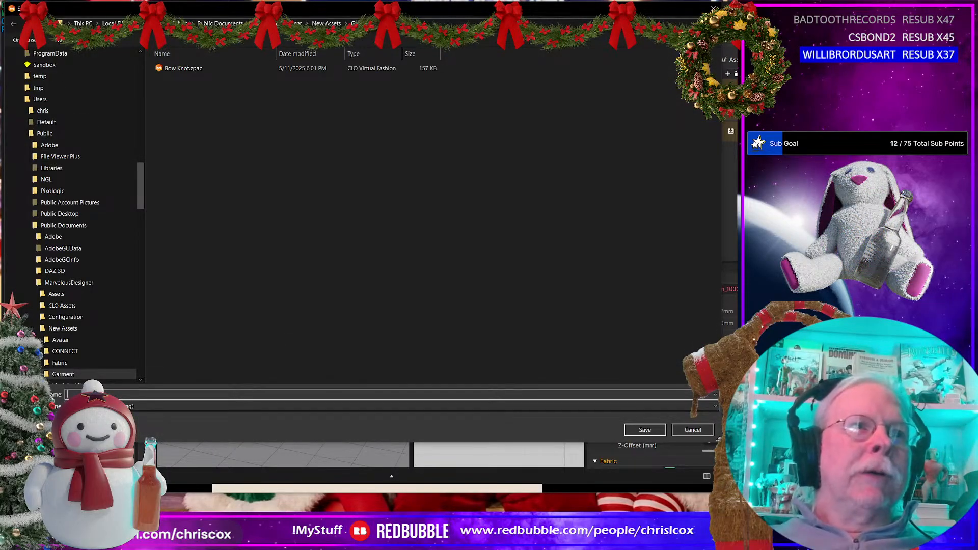
pyautogui.write('B')
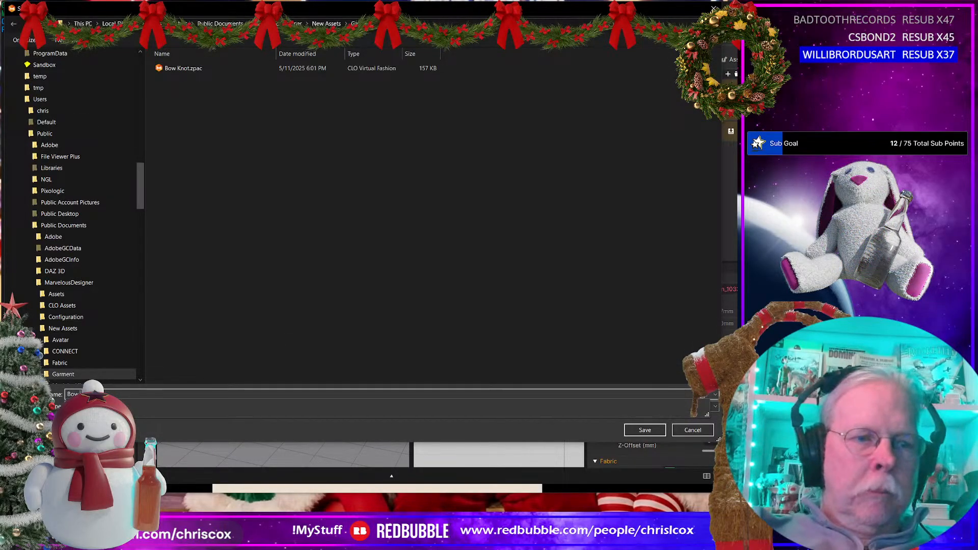
pyautogui.write('ow L')
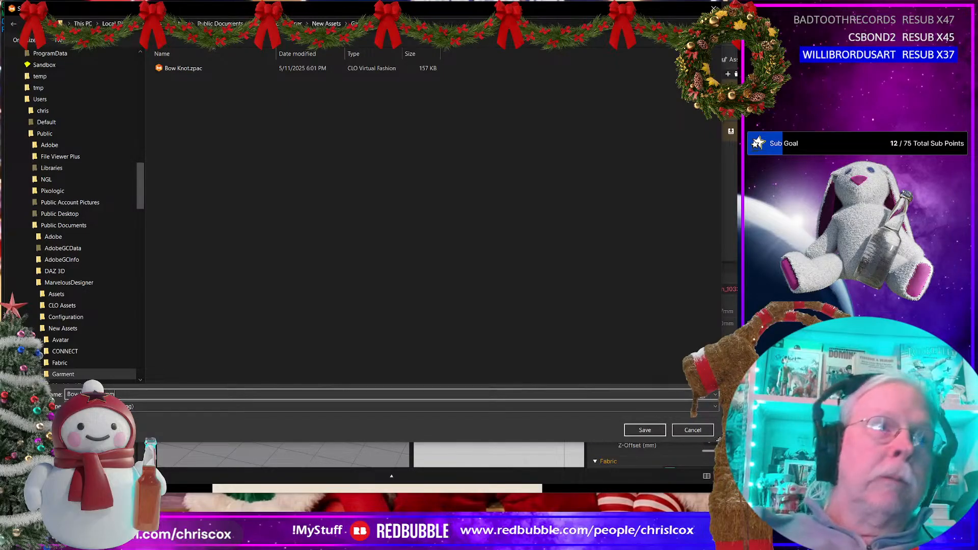
pyautogui.write('==')
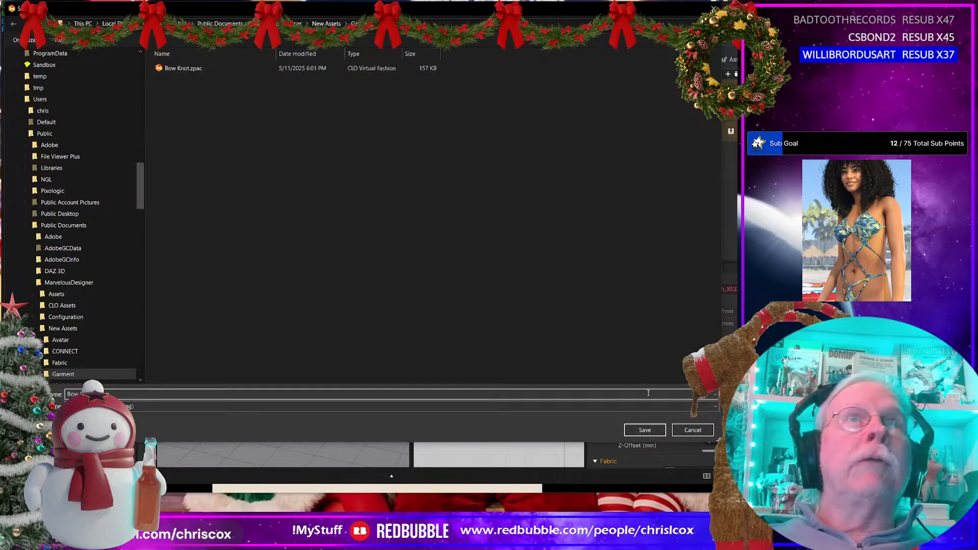
pyautogui.click(645, 430)
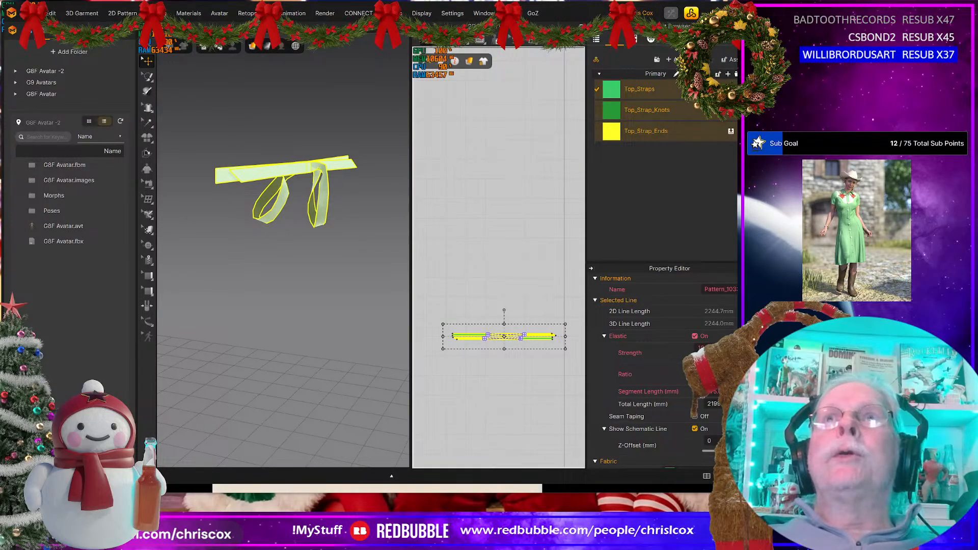
# Step: Leave the bow project without saving its changes and add the garment Bow Knot 10mm.zpac to the halter top project
pyautogui.hotkey('ctrl', 'n')
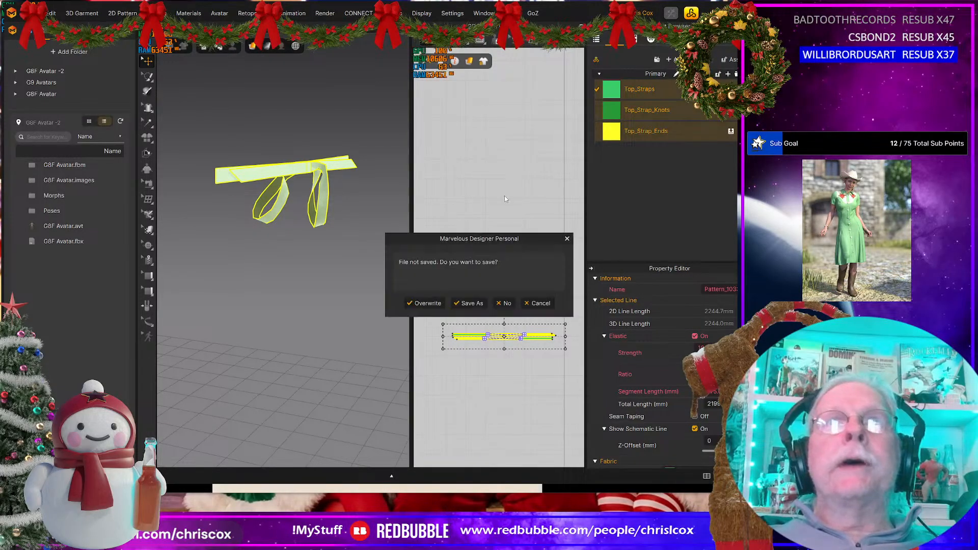
pyautogui.click(497, 302)
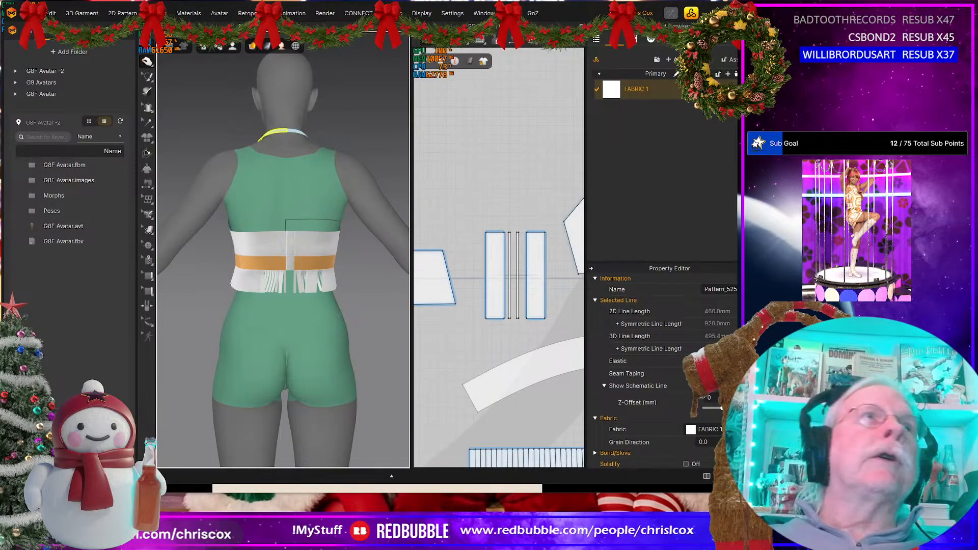
pyautogui.click(33, 13)
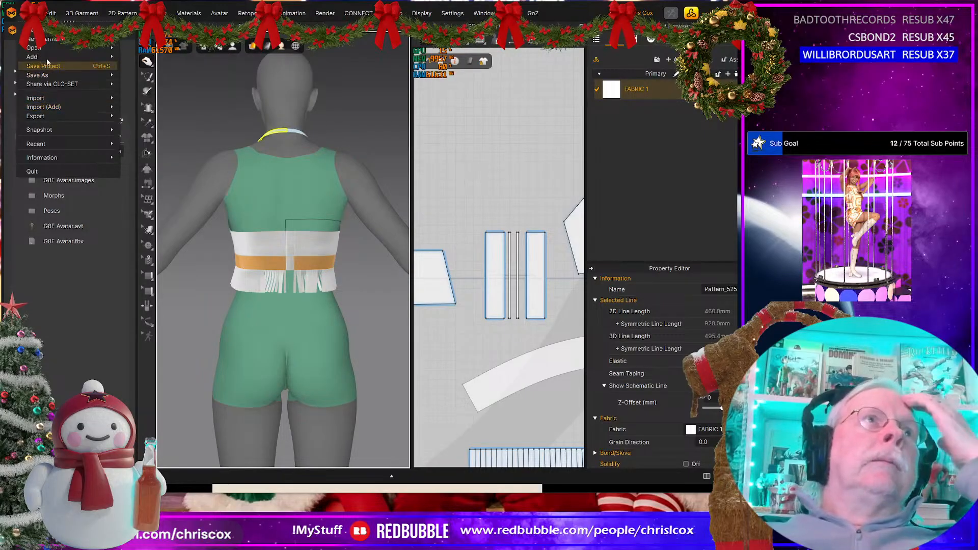
pyautogui.moveTo(47, 60)
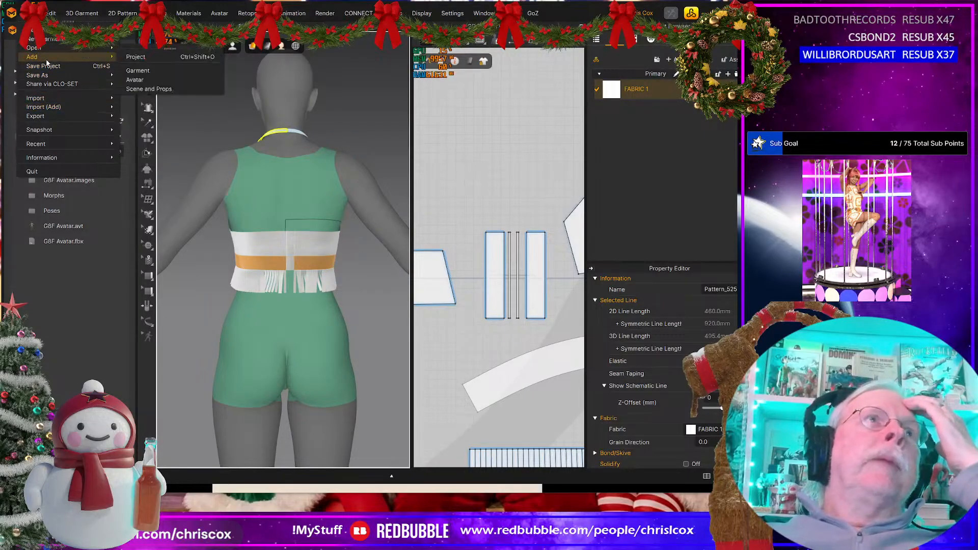
pyautogui.click(137, 70)
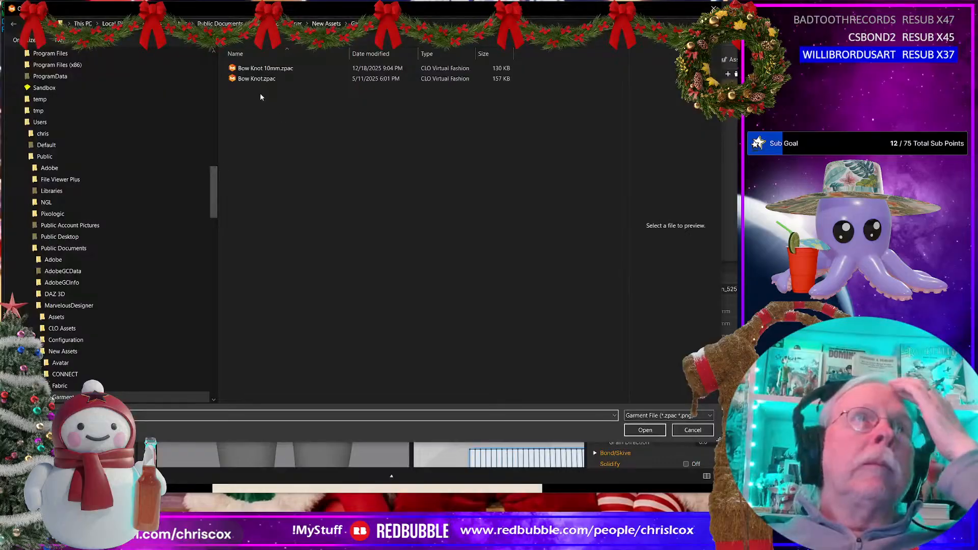
pyautogui.moveTo(214, 182); pyautogui.dragTo(214, 78)
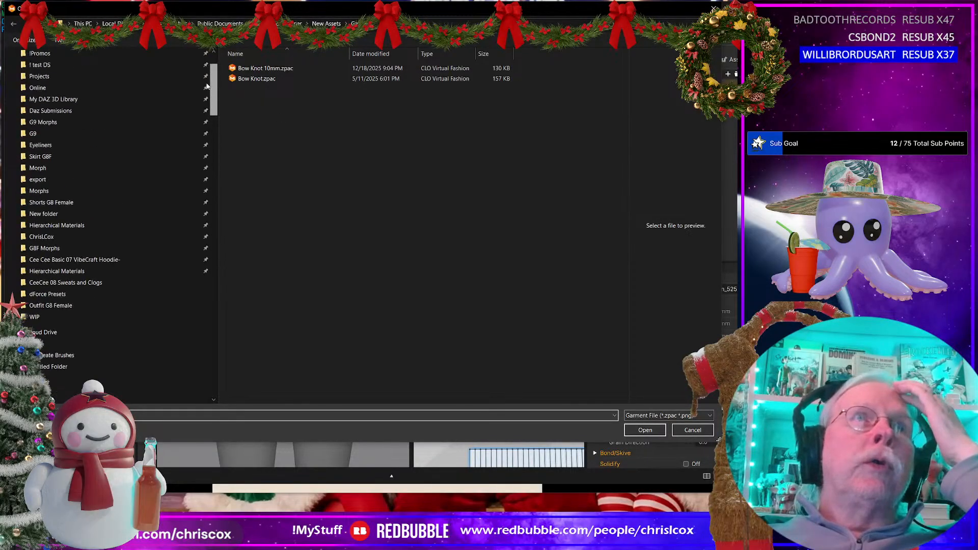
pyautogui.click(252, 71)
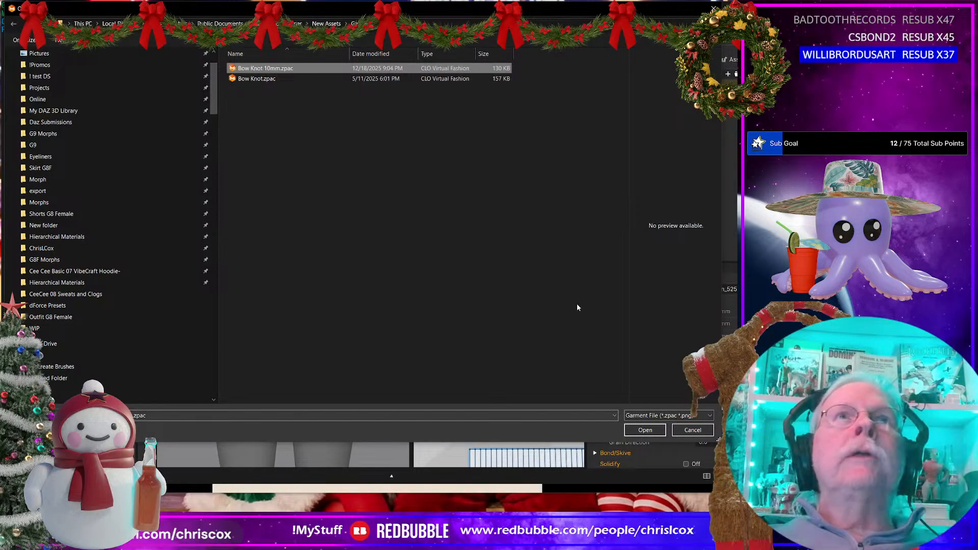
pyautogui.click(645, 429)
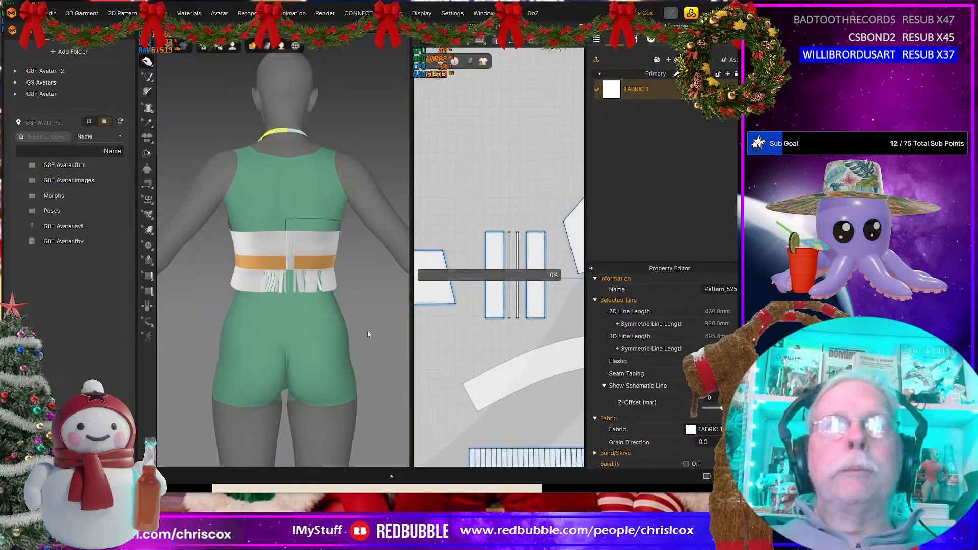
pyautogui.click(357, 295)
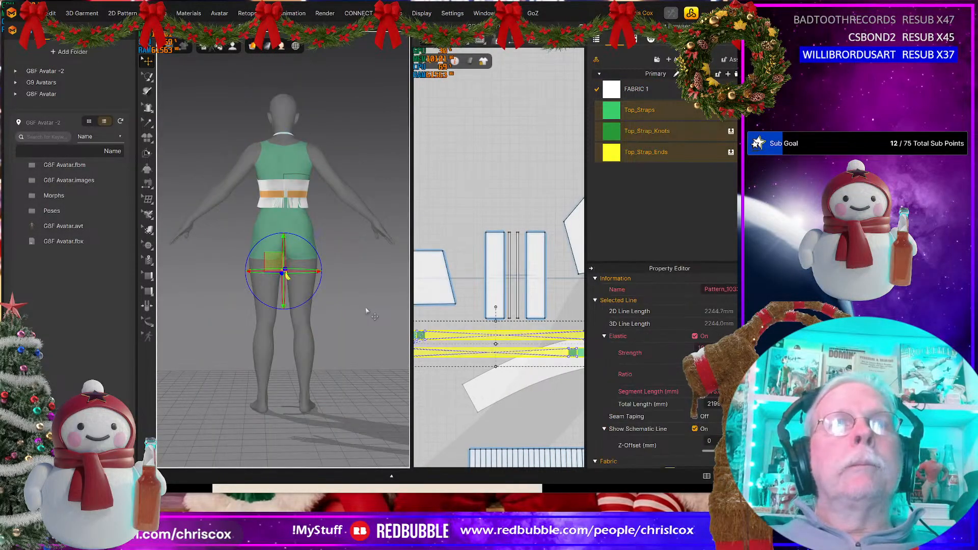
# Step: Raise the added bow from thigh height to the back of the avatar's neck, level with the halter strap
pyautogui.moveTo(375, 326); pyautogui.dragTo(298, 268, button='right')
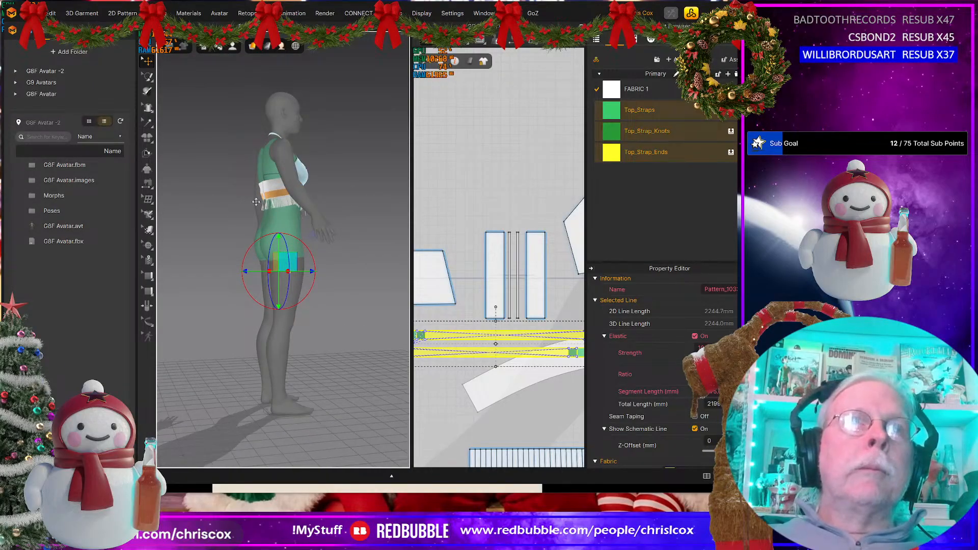
pyautogui.moveTo(284, 255); pyautogui.dragTo(273, 115)
pyautogui.moveTo(351, 190)
pyautogui.mouseDown(button='right')
pyautogui.moveTo(371, 188)
pyautogui.moveTo(331, 194)
pyautogui.moveTo(347, 194)
pyautogui.mouseUp(button='right')
pyautogui.scroll(6, 308, 121)
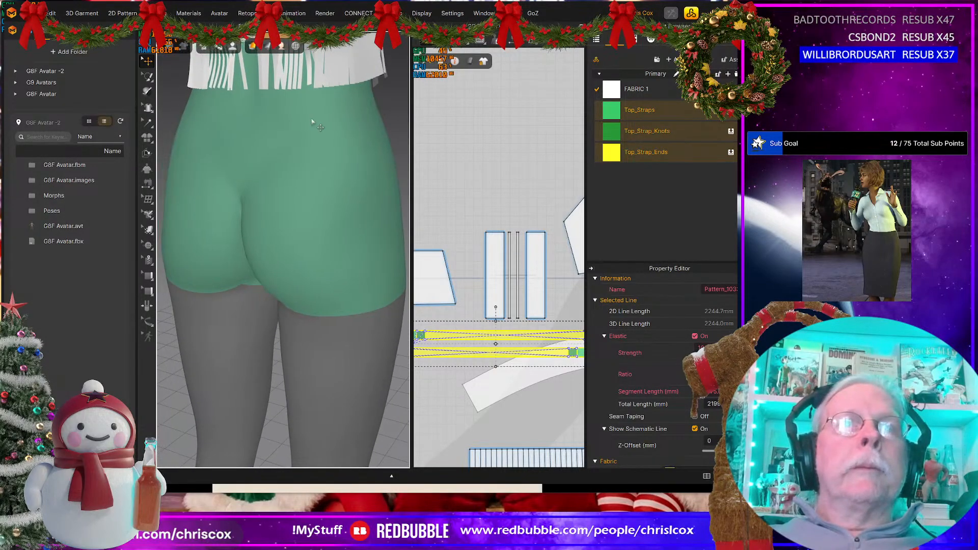
pyautogui.moveTo(312, 120); pyautogui.dragTo(332, 373, button='middle')
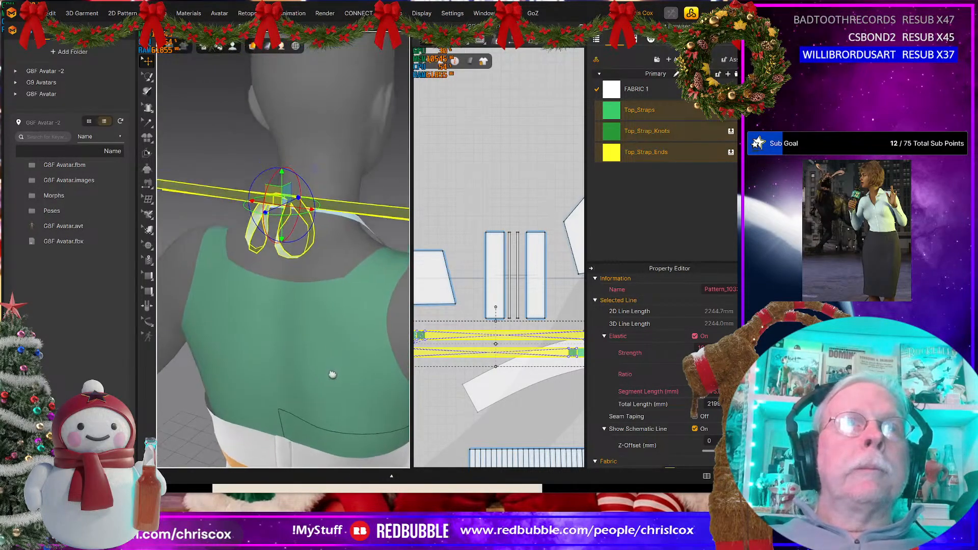
pyautogui.moveTo(332, 373); pyautogui.dragTo(300, 361, button='right')
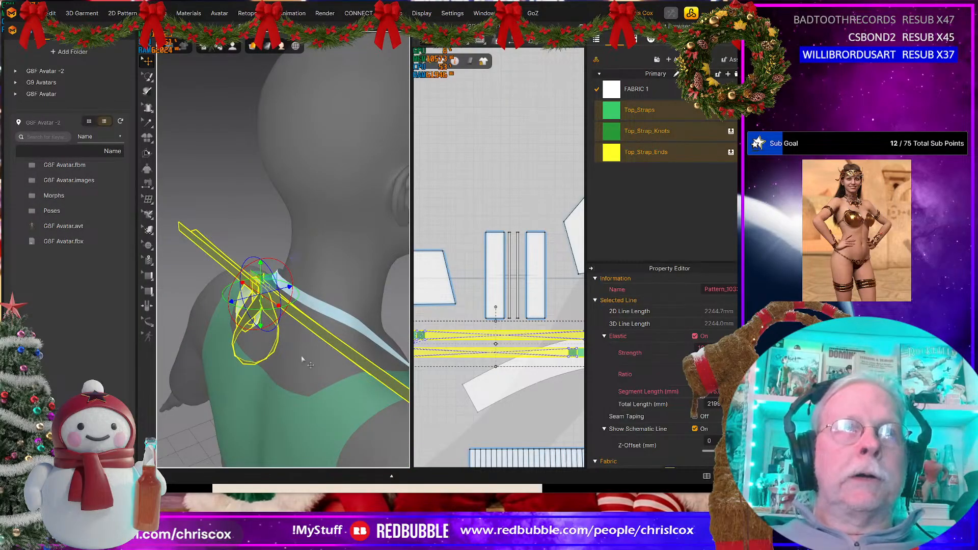
pyautogui.scroll(-6, 305, 364)
pyautogui.moveTo(309, 361); pyautogui.dragTo(253, 338, button='right')
pyautogui.moveTo(253, 338); pyautogui.dragTo(300, 288)
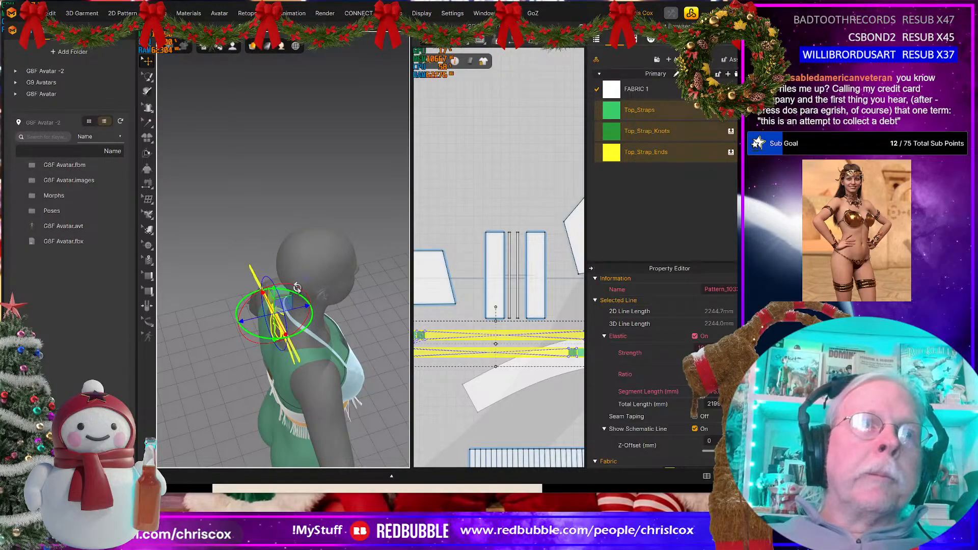
pyautogui.moveTo(300, 288); pyautogui.dragTo(265, 291, button='right')
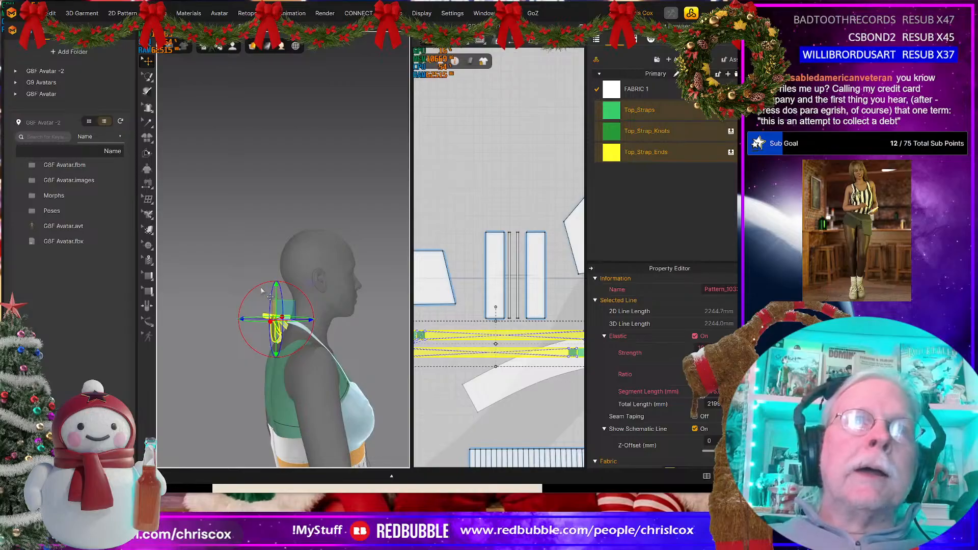
# Step: Examine the bow's placement against the halter strap and neck from the back, side and front of the avatar
pyautogui.moveTo(262, 290); pyautogui.dragTo(285, 287)
pyautogui.moveTo(282, 349); pyautogui.dragTo(348, 347, button='right')
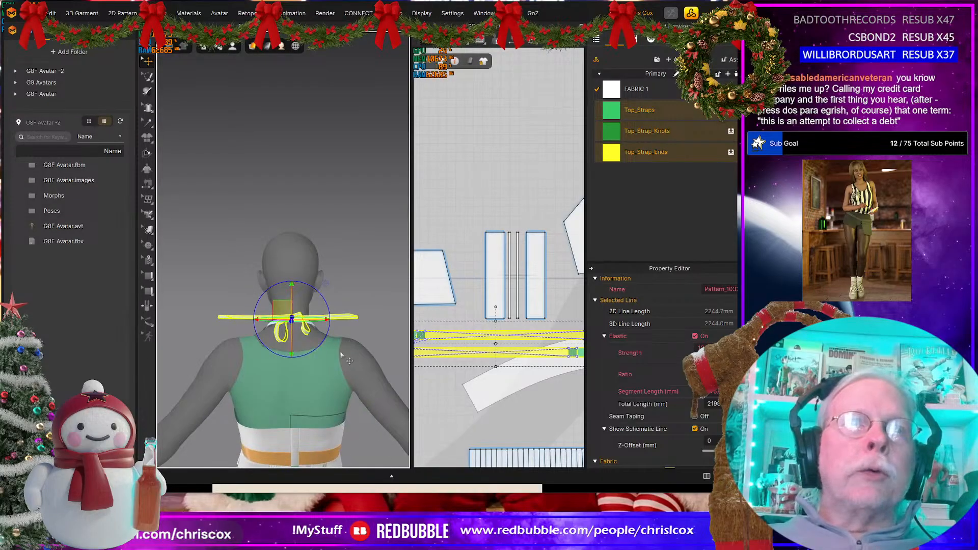
pyautogui.scroll(5, 341, 355)
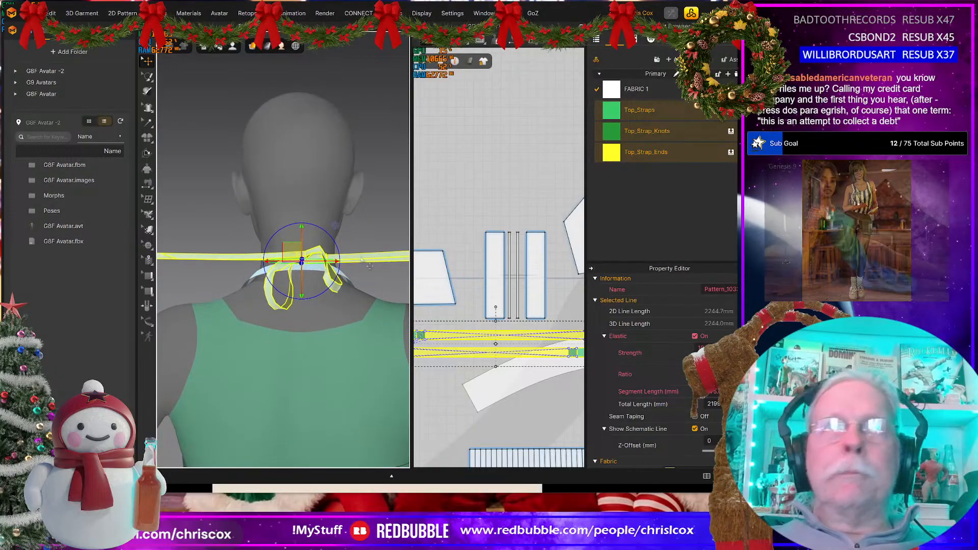
pyautogui.moveTo(370, 267); pyautogui.dragTo(329, 314, button='right')
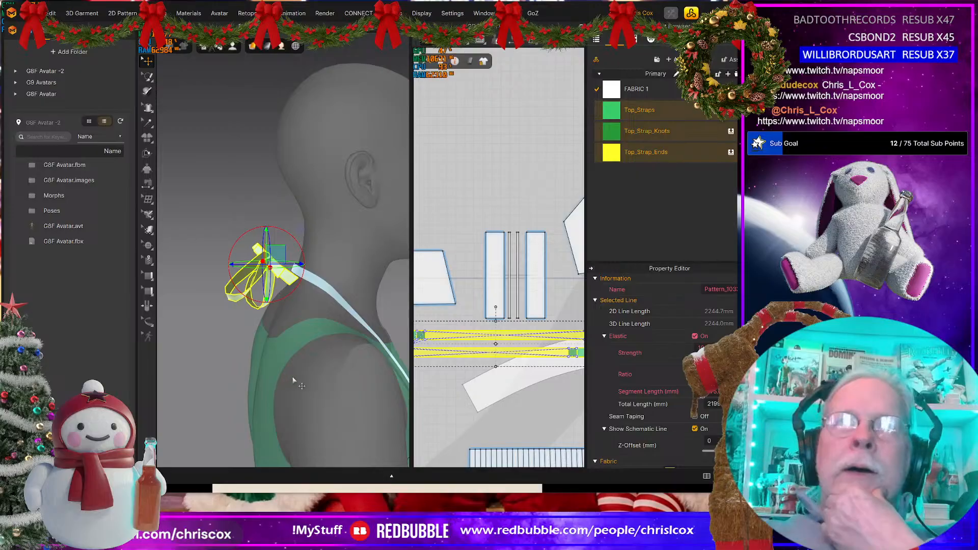
pyautogui.scroll(-5, 290, 380)
pyautogui.moveTo(286, 370); pyautogui.dragTo(229, 365, button='right')
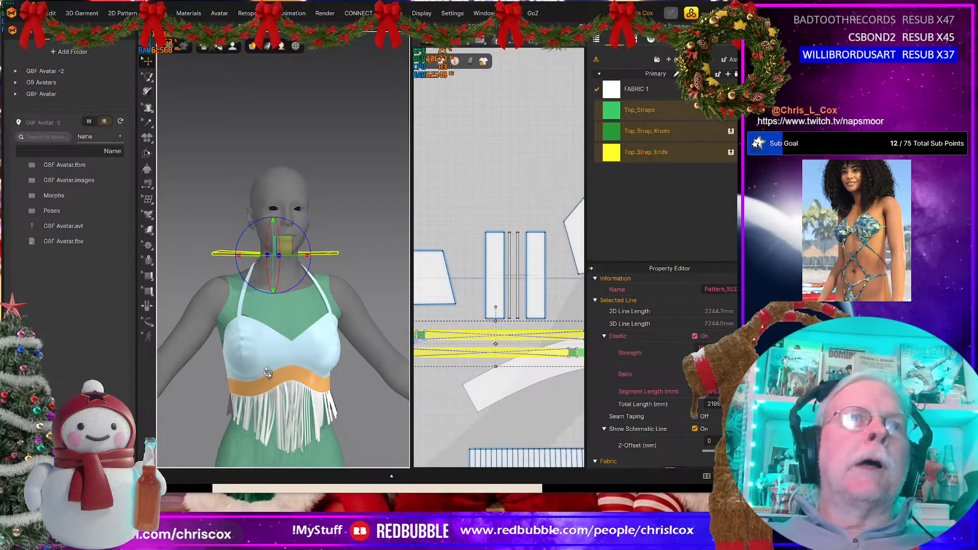
pyautogui.moveTo(259, 366)
pyautogui.mouseDown(button='right')
pyautogui.moveTo(443, 372)
pyautogui.moveTo(273, 371)
pyautogui.mouseUp(button='right')
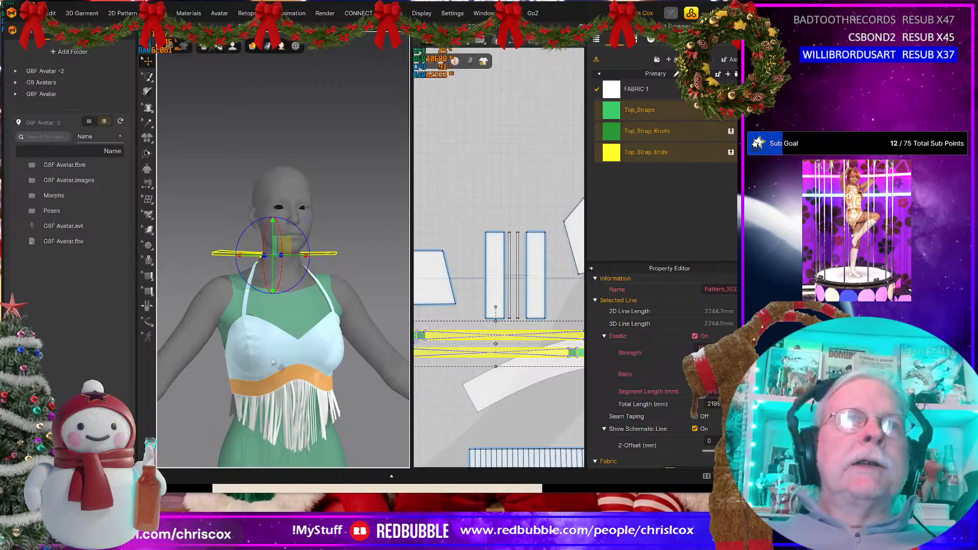
pyautogui.moveTo(341, 410)
pyautogui.mouseDown(button='right')
pyautogui.moveTo(425, 401)
pyautogui.moveTo(344, 405)
pyautogui.mouseUp(button='right')
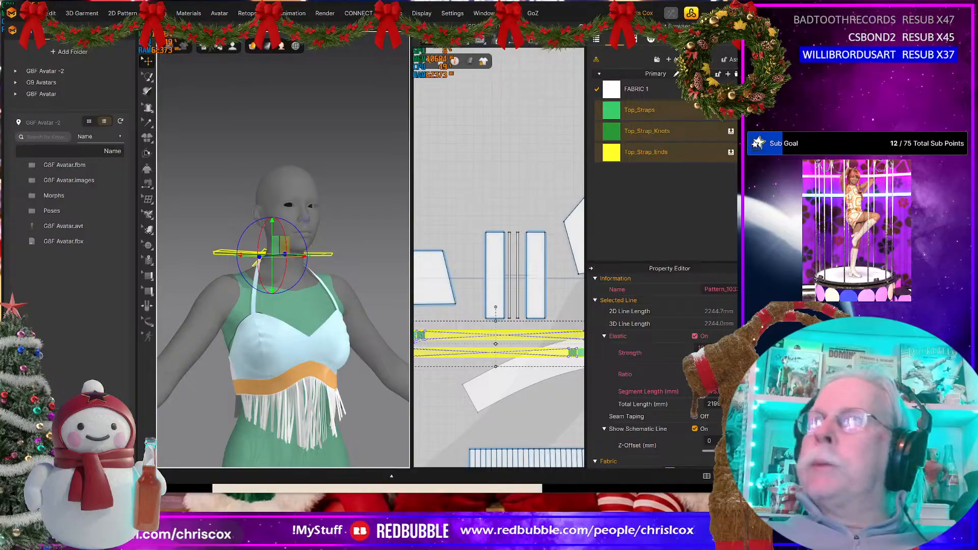
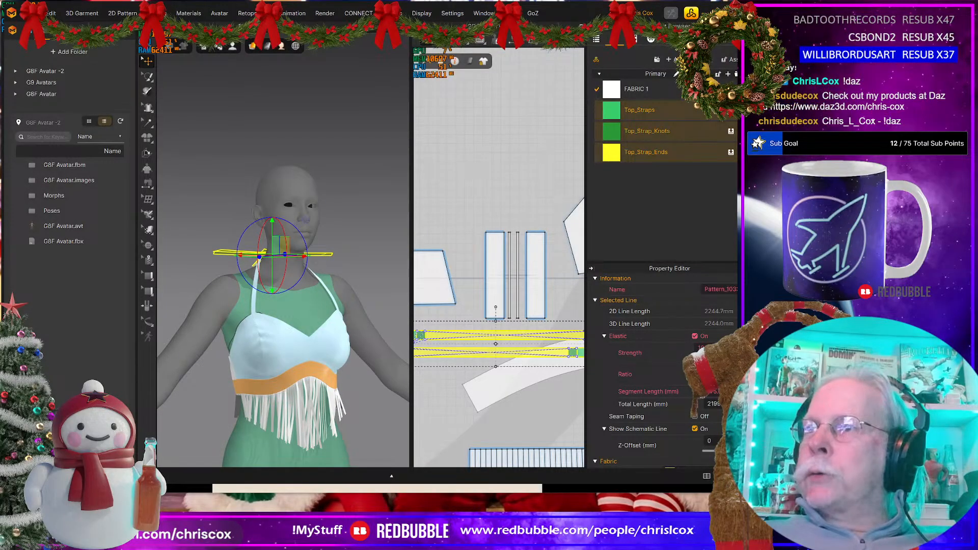
# Step: Switch to the web browser and search the Daz 3D store for "arden"
pyautogui.hotkey('alt', 'Tab')
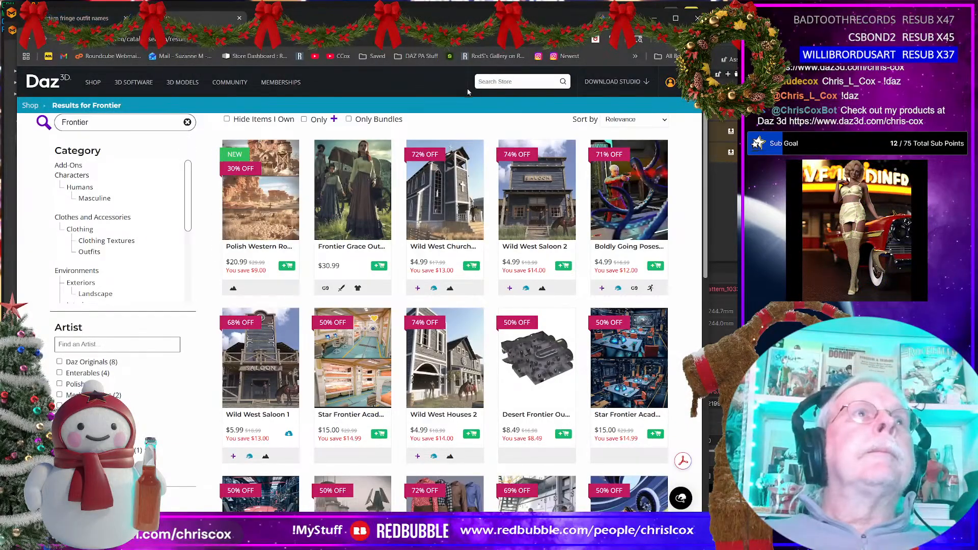
pyautogui.click(478, 82)
pyautogui.write('ar')
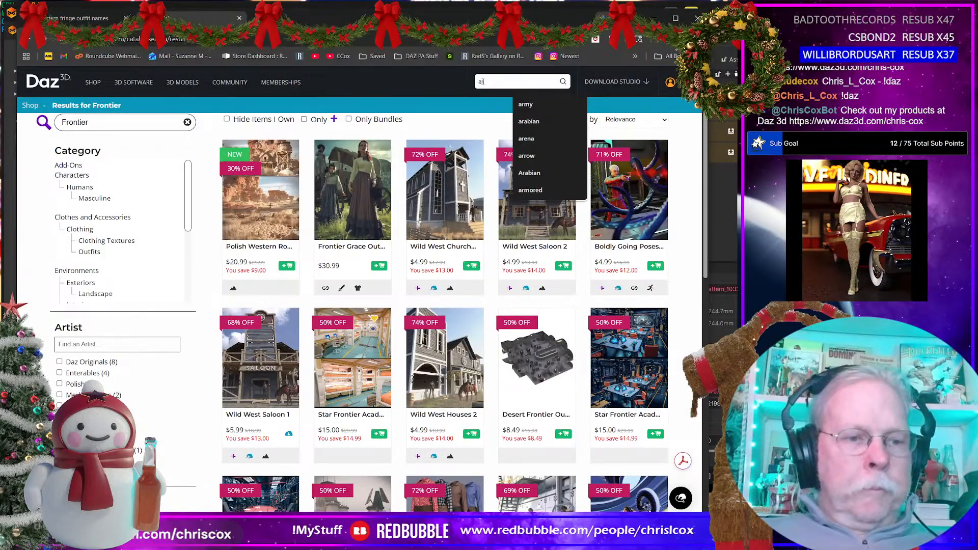
pyautogui.write('den')
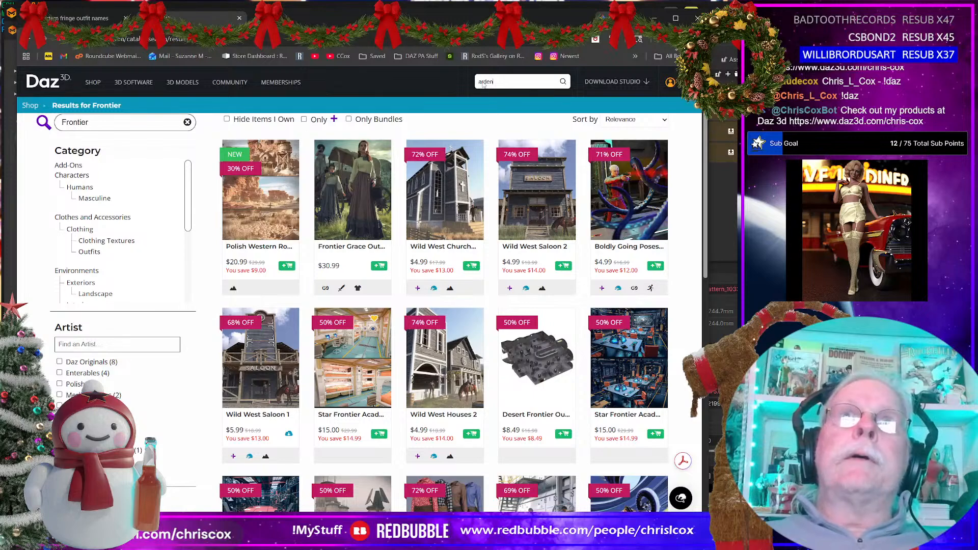
pyautogui.press('Return')
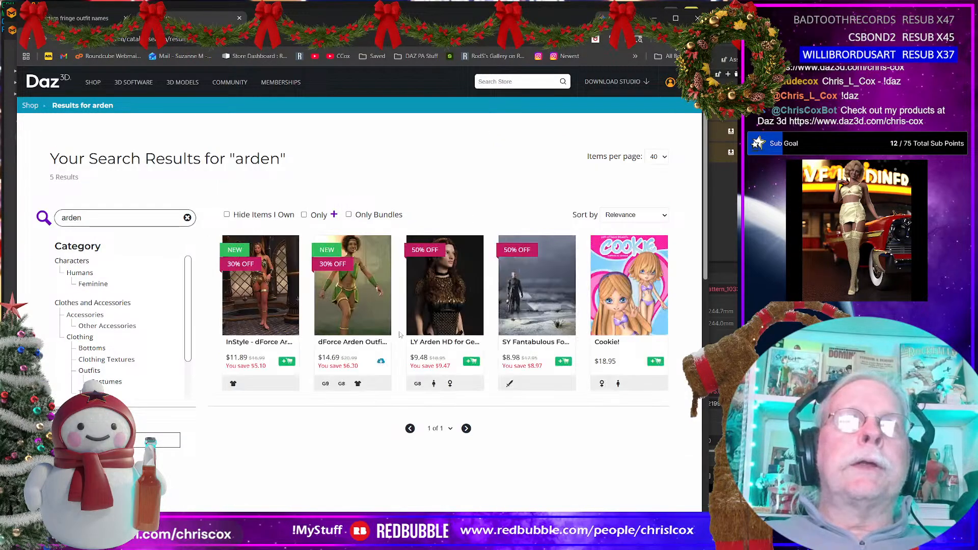
# Step: View the dForce Arden Outfit and InStyle texture add-on product pages, then return to the garment project in Marvelous Designer
pyautogui.click(340, 288)
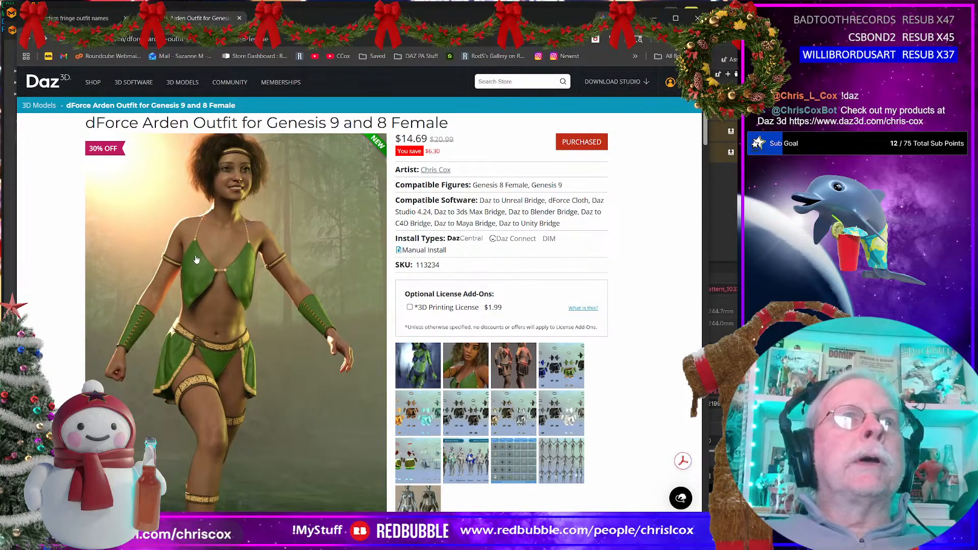
pyautogui.click(28, 41)
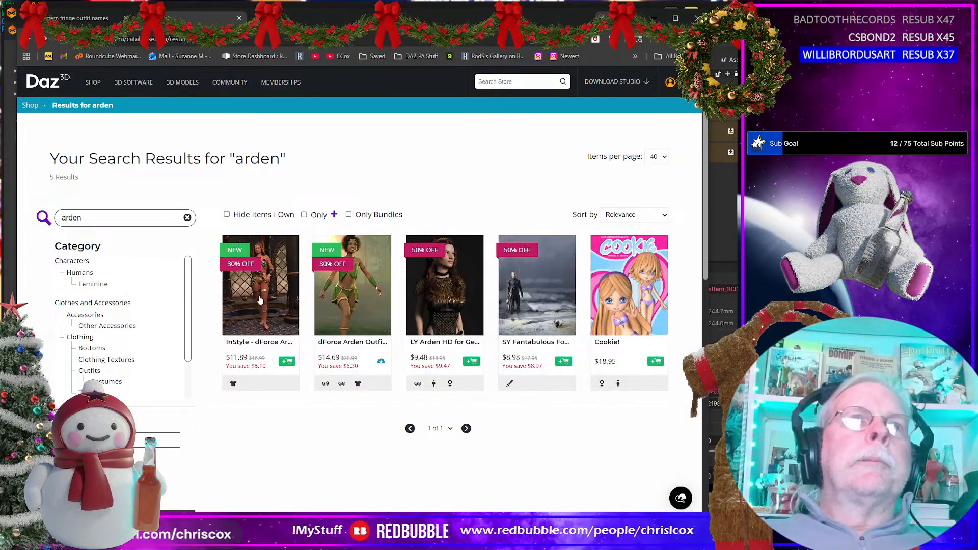
pyautogui.click(260, 300)
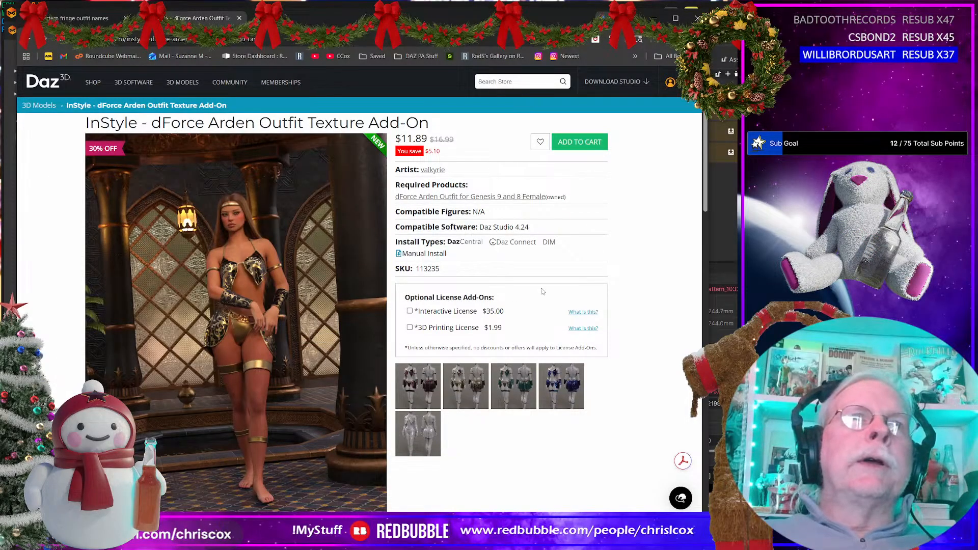
pyautogui.click(654, 19)
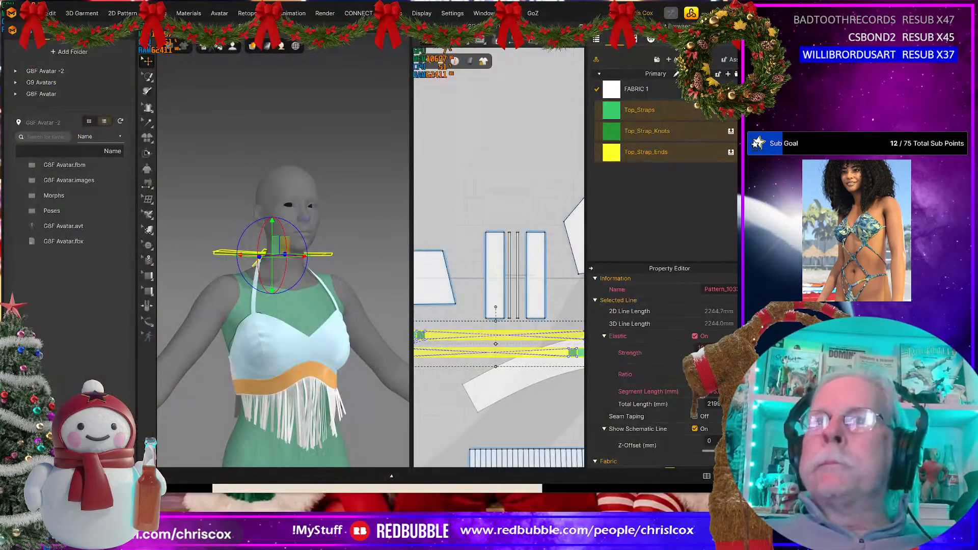